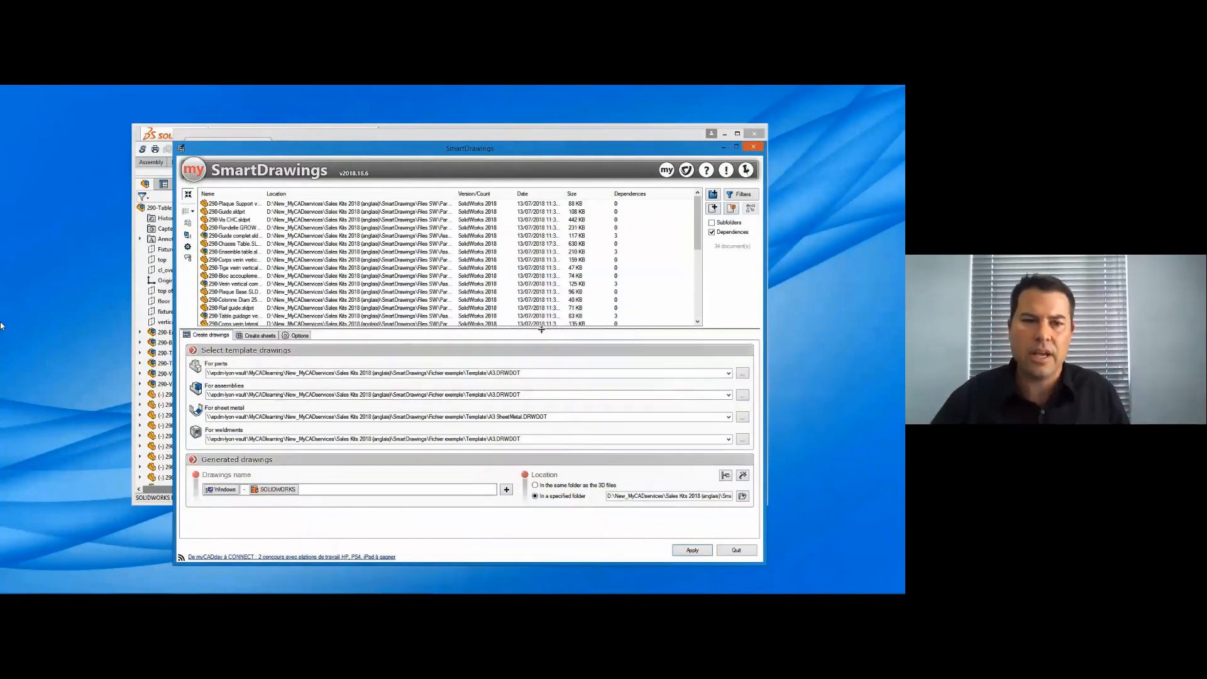
# - Remove all documents from the processing list
pyautogui.click(507, 291)
pyautogui.scroll(-1, 507, 292)
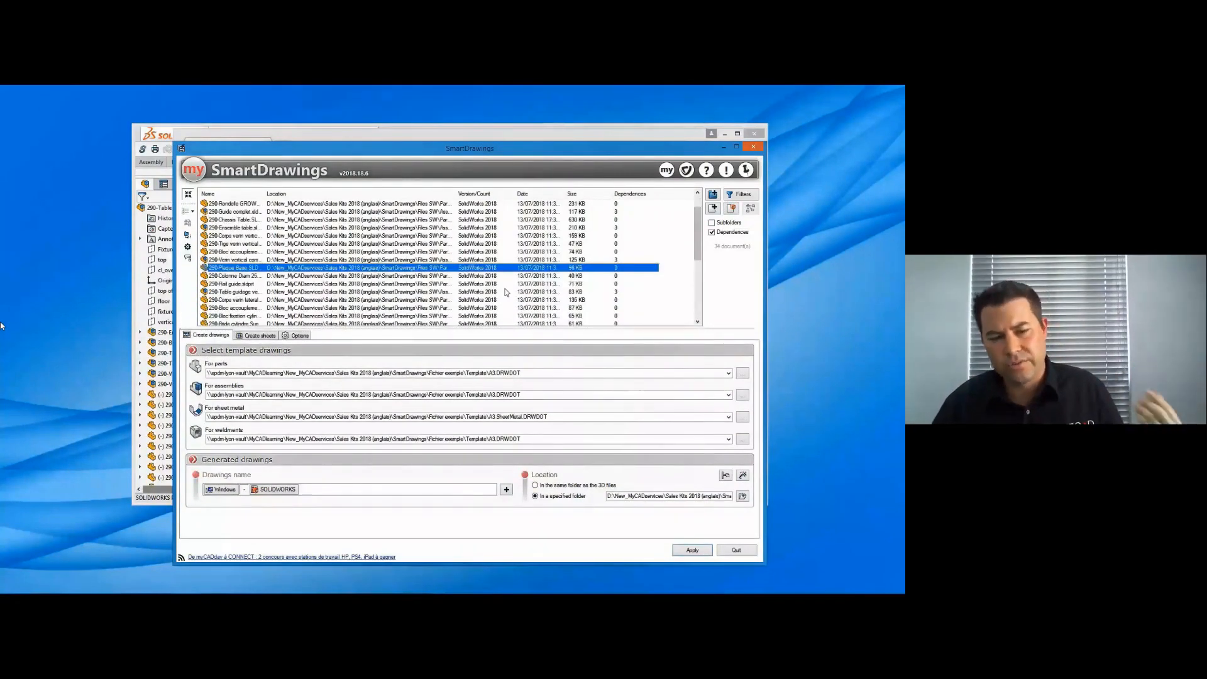
pyautogui.hotkey('ctrl', 'a')
pyautogui.rightClick(493, 265)
pyautogui.click(535, 354)
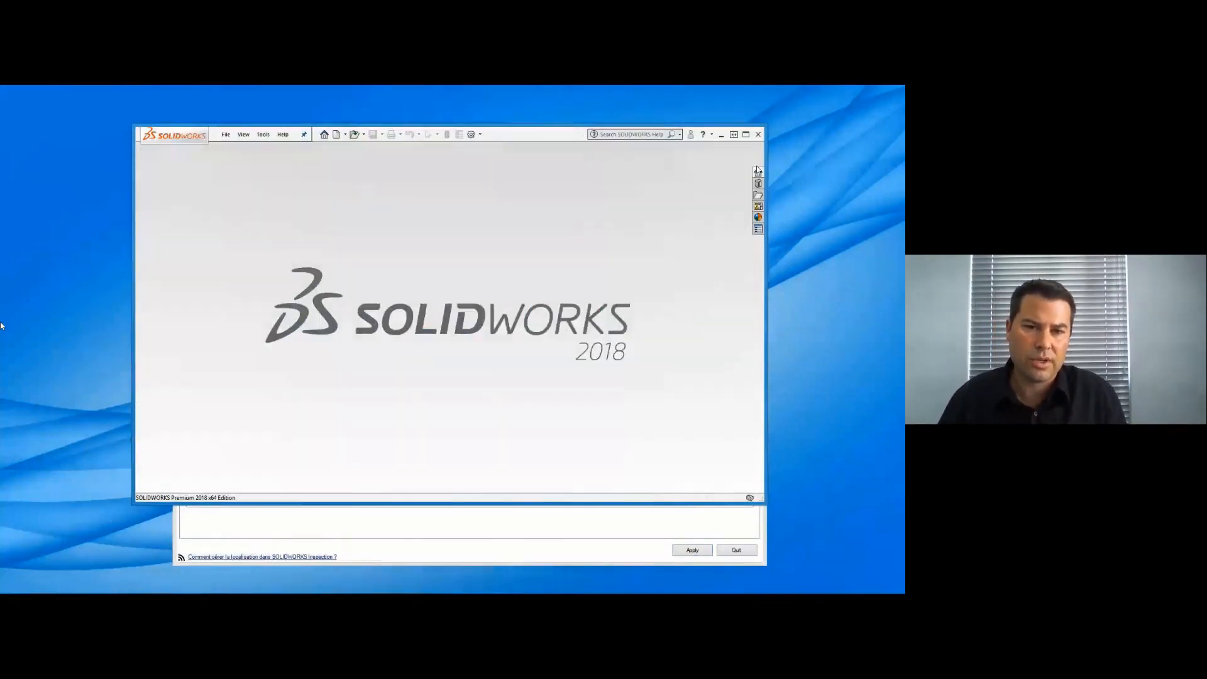
pyautogui.click(725, 531)
# - Add all part files from the Parts folder under Files SW to the processing list, showing all file types
pyautogui.click(713, 211)
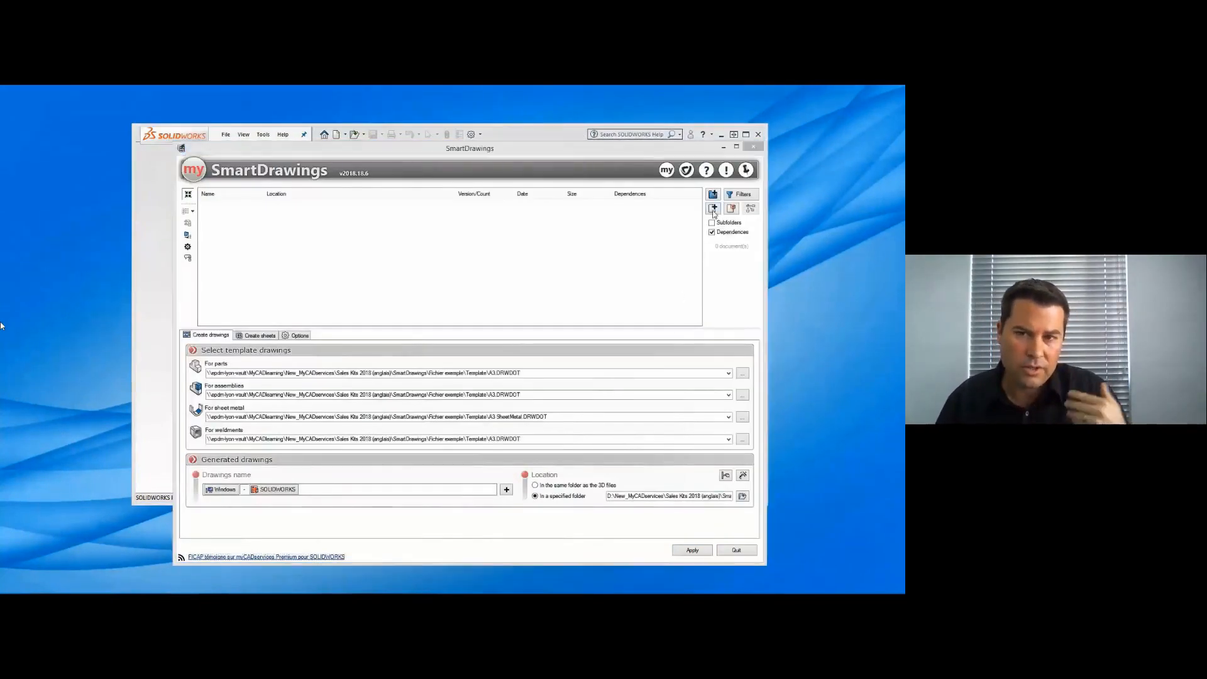
pyautogui.click(572, 381)
pyautogui.click(595, 410)
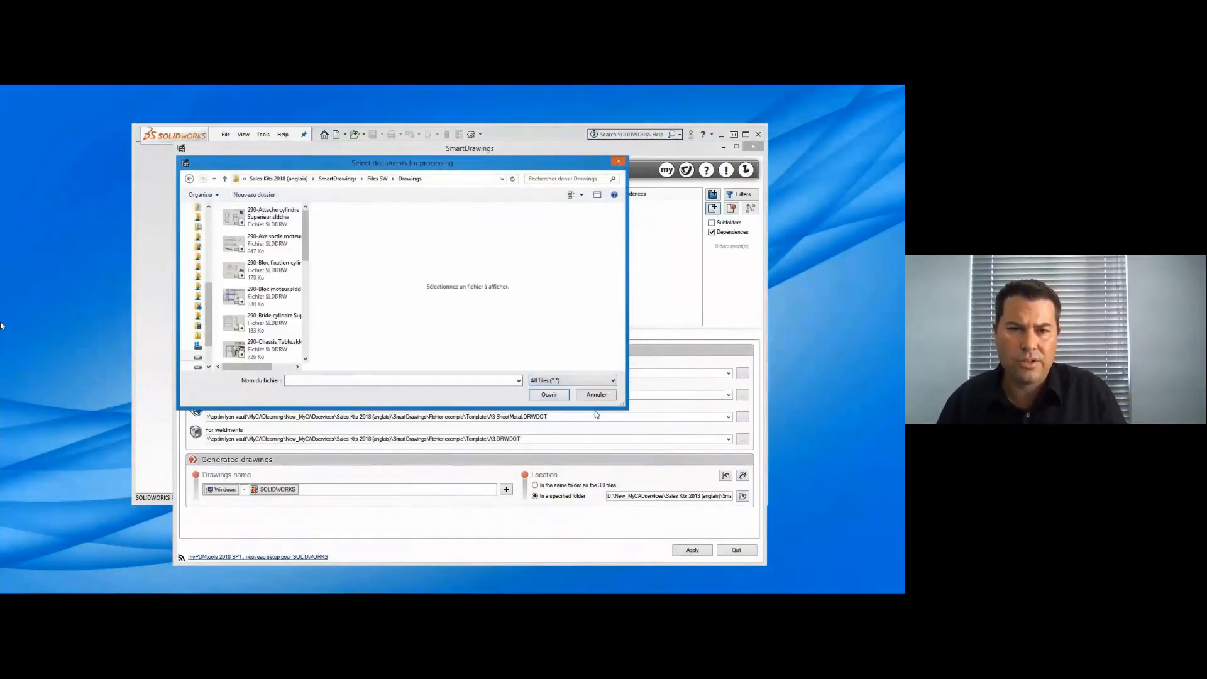
pyautogui.click(377, 178)
pyautogui.click(238, 262)
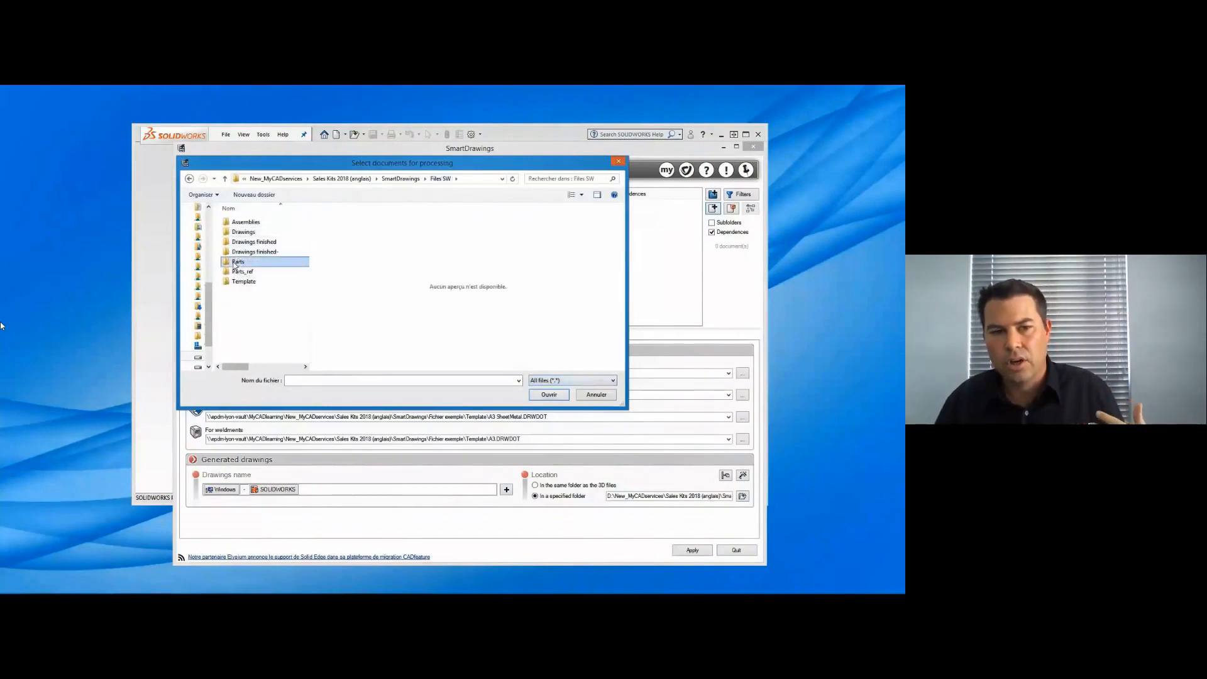
pyautogui.click(552, 399)
pyautogui.moveTo(295, 322); pyautogui.dragTo(261, 222)
pyautogui.click(549, 394)
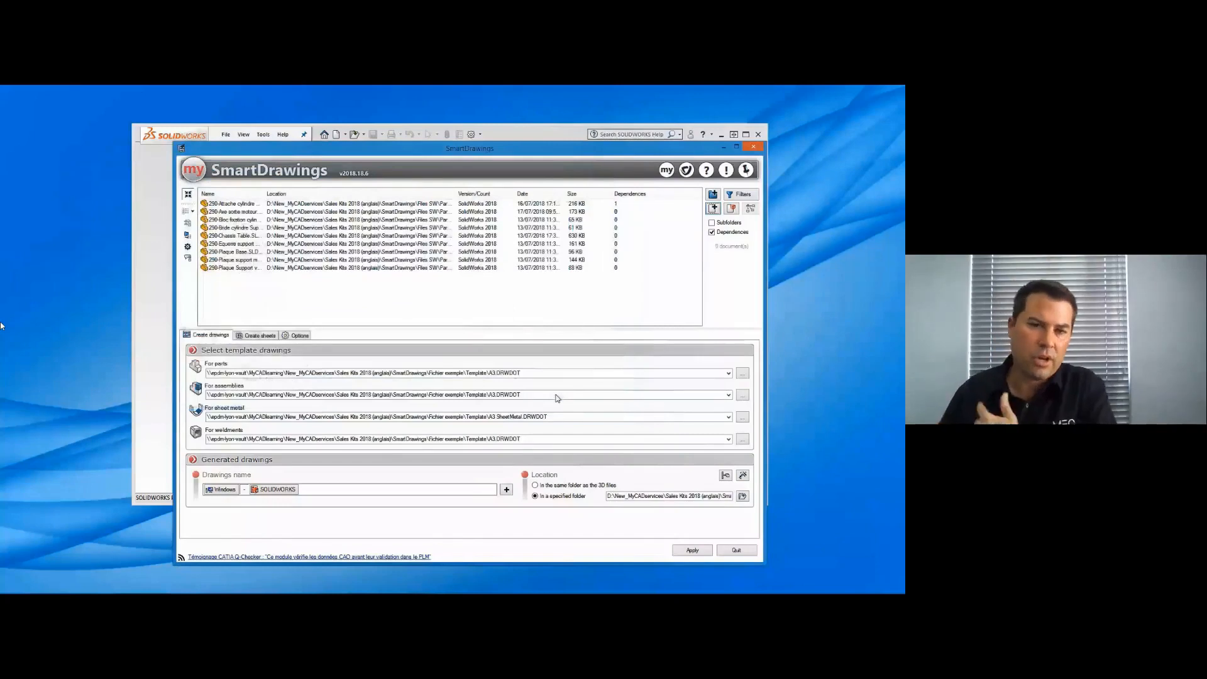
# - Suppress all the individually added part files from the processing list
pyautogui.click(417, 237)
pyautogui.hotkey('ctrl', 'a')
pyautogui.rightClick(416, 237)
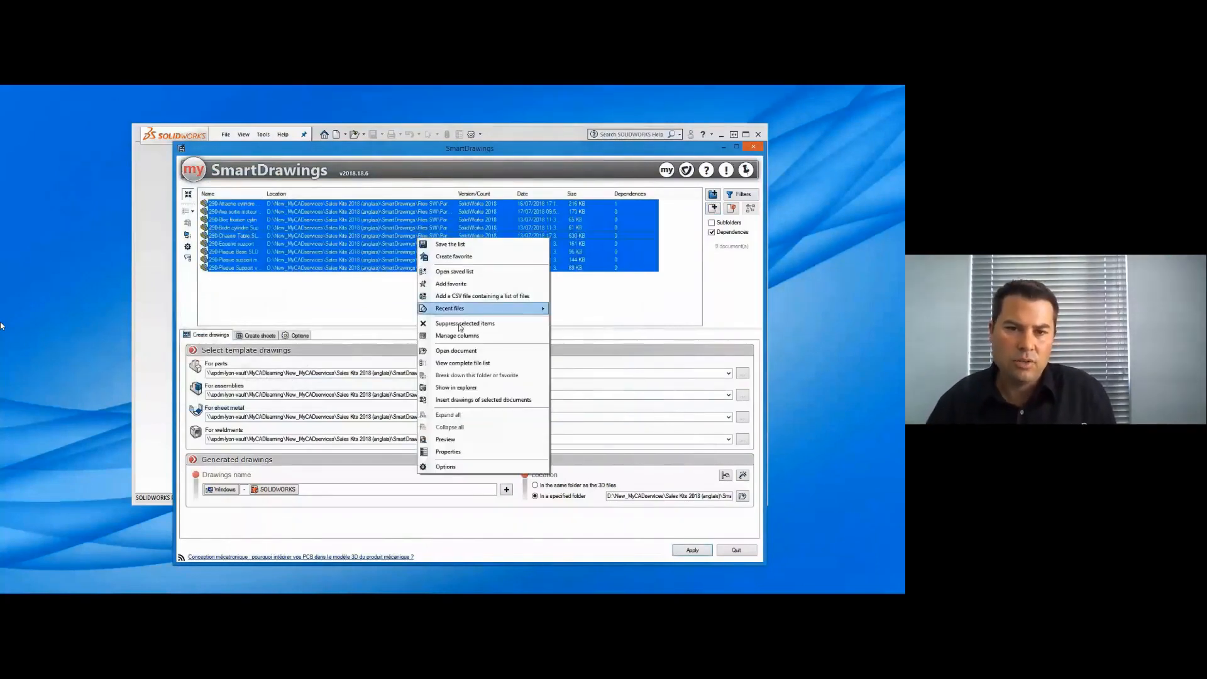
pyautogui.click(458, 324)
# - Add the entire Parts folder to the processing list and narrow the Location column
pyautogui.click(713, 194)
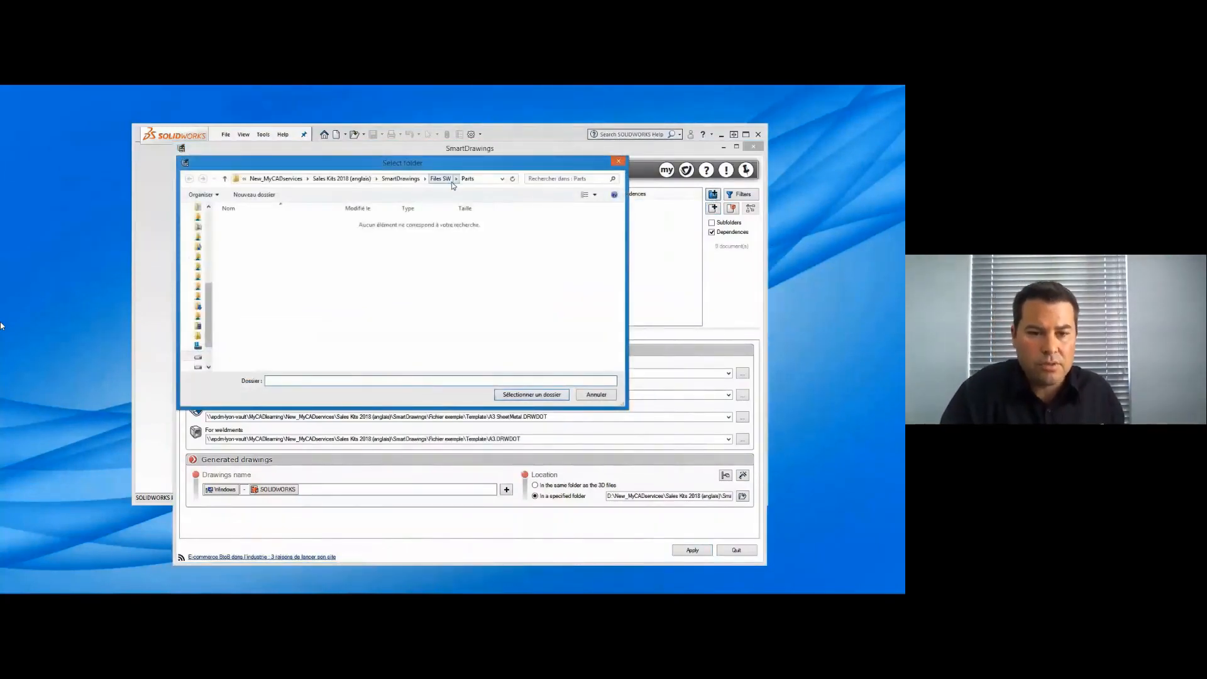
pyautogui.click(440, 178)
pyautogui.click(531, 395)
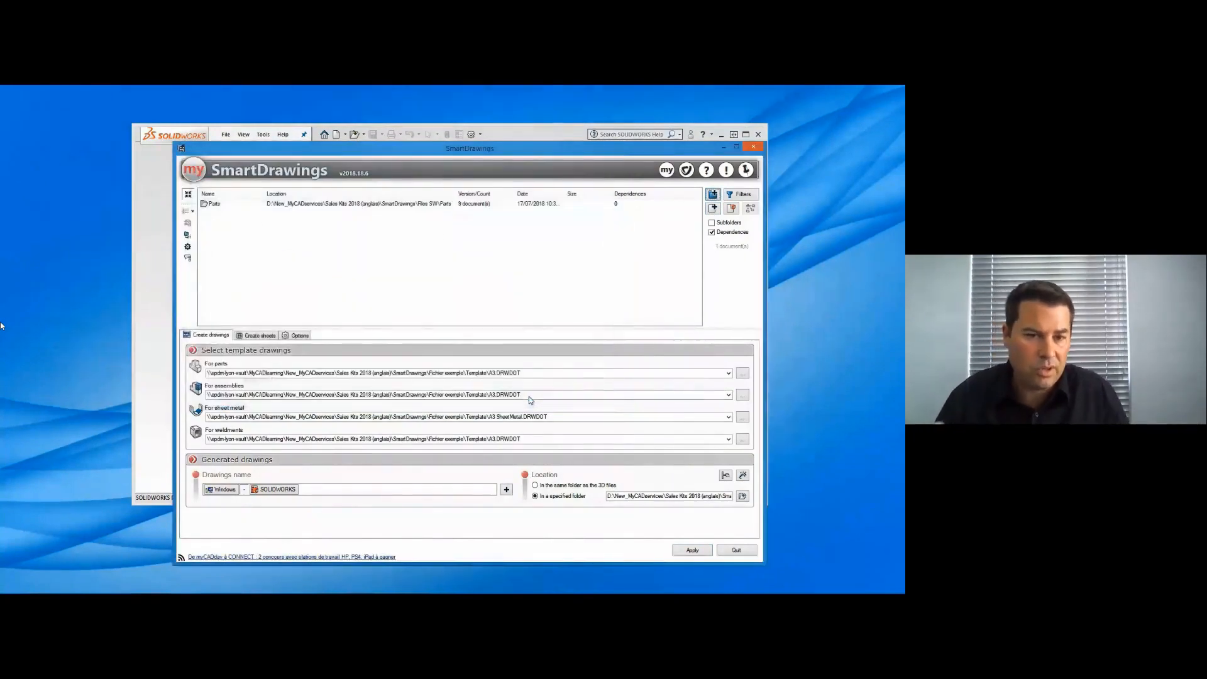
pyautogui.moveTo(455, 193); pyautogui.dragTo(435, 193)
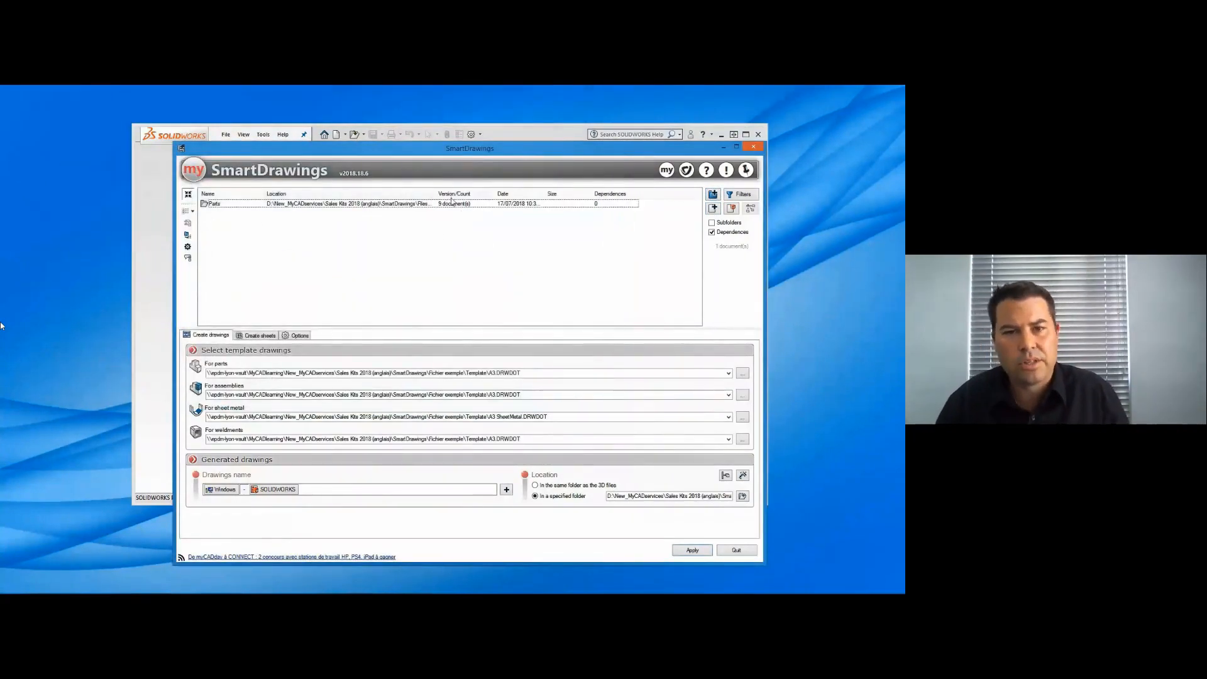
# - Review the template drawings set for parts, assemblies, sheet metal and weldments
pyautogui.click(545, 373)
pyautogui.click(544, 395)
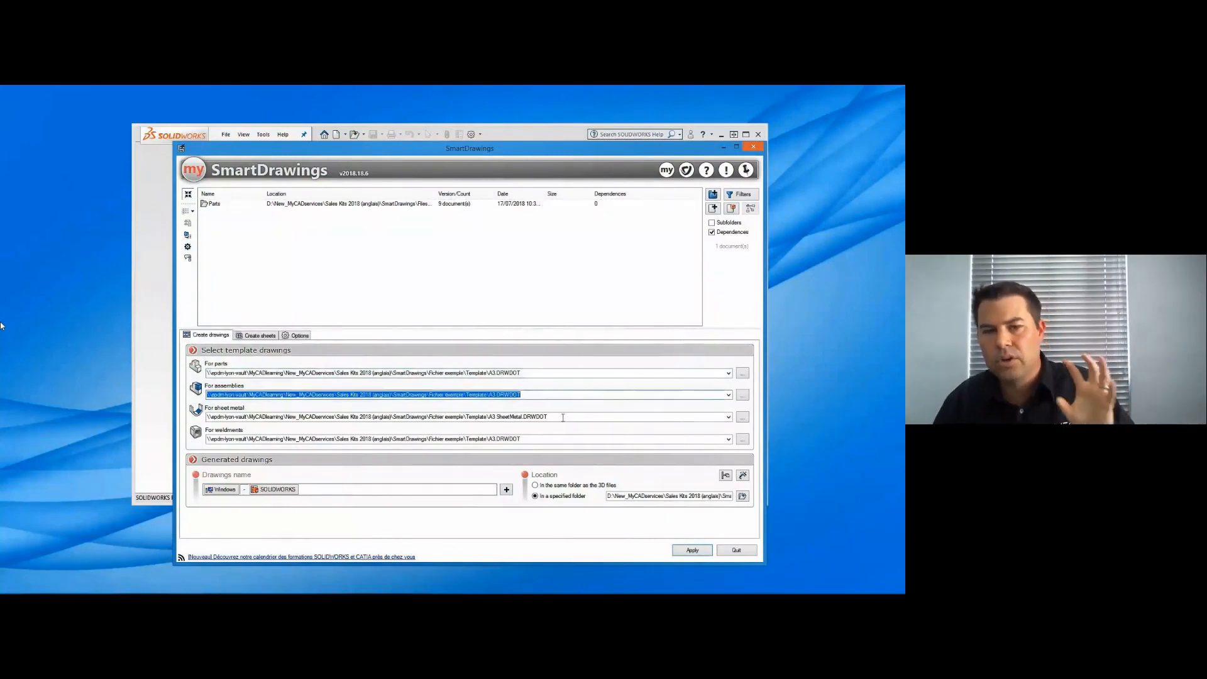
pyautogui.click(560, 416)
pyautogui.click(560, 439)
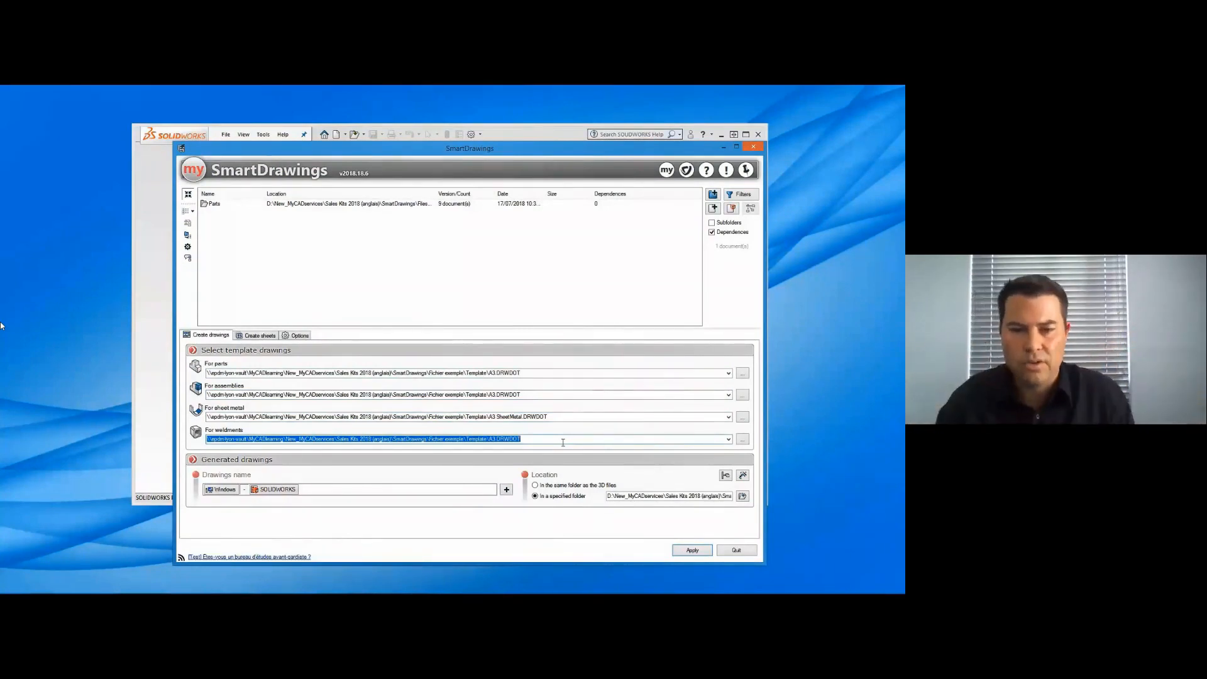
# - Check the field types available for drawing names and select the Drawings finished folder as the output location
pyautogui.click(506, 489)
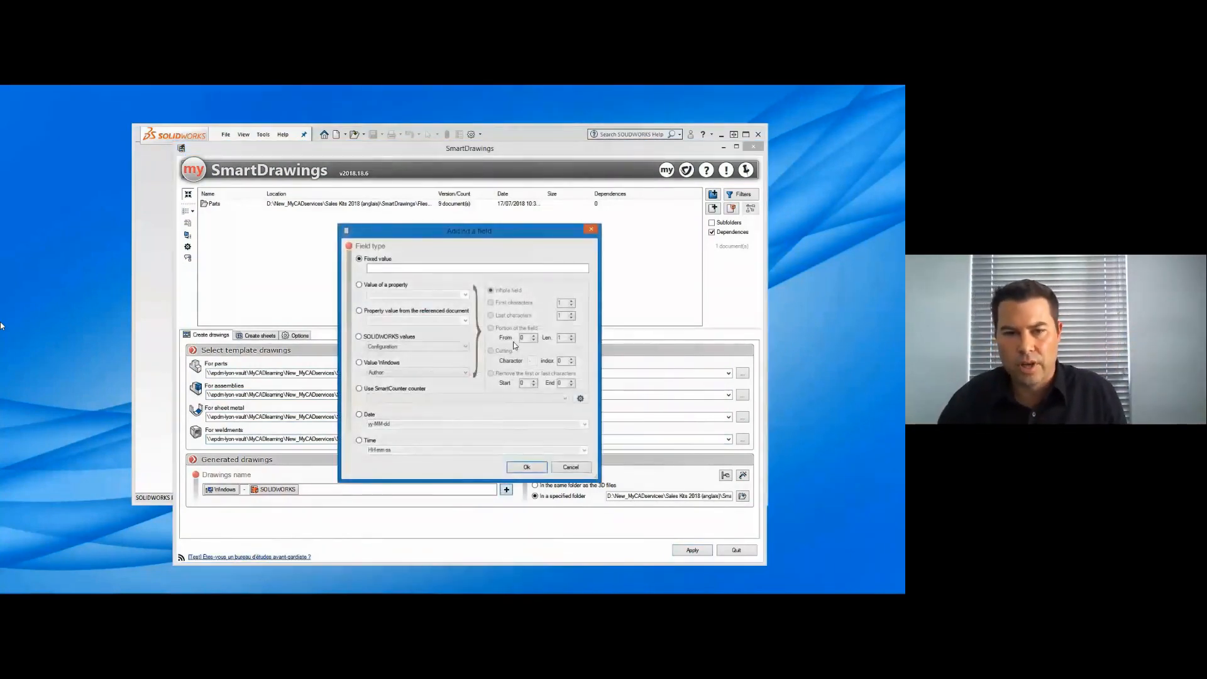
pyautogui.click(529, 468)
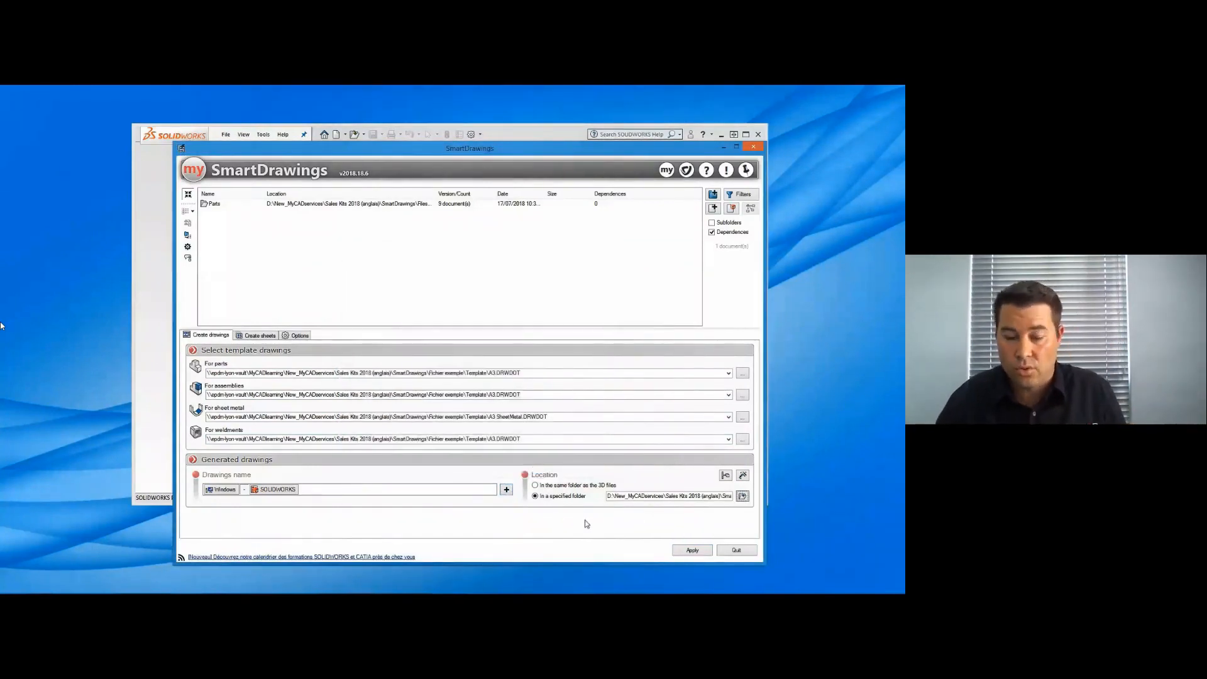
pyautogui.click(743, 497)
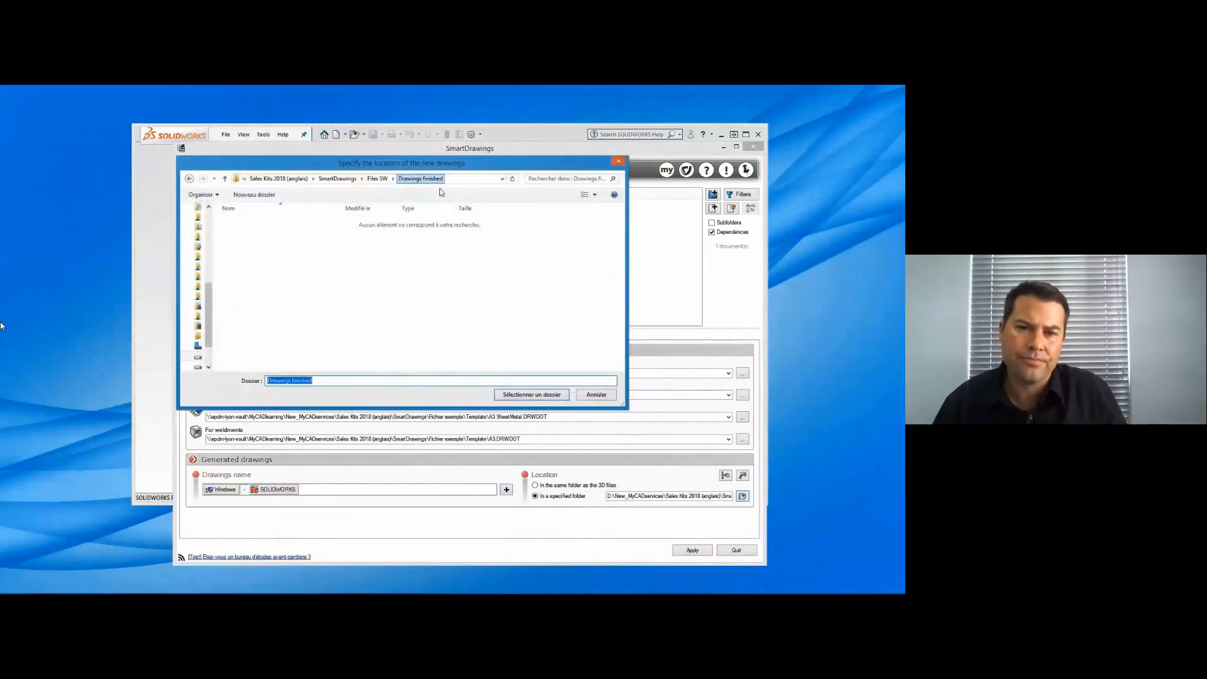
pyautogui.click(532, 396)
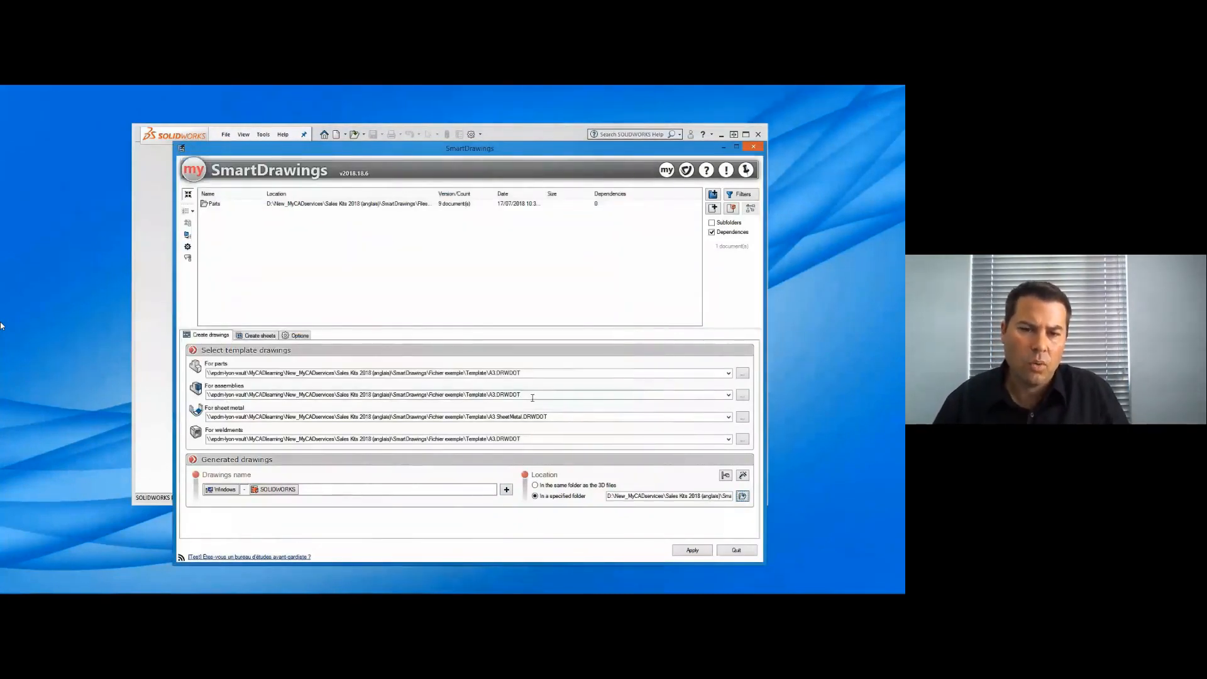
# - Set assembly objects to be inserted with dimensions in the model items settings, leaving part annotations off
pyautogui.click(744, 477)
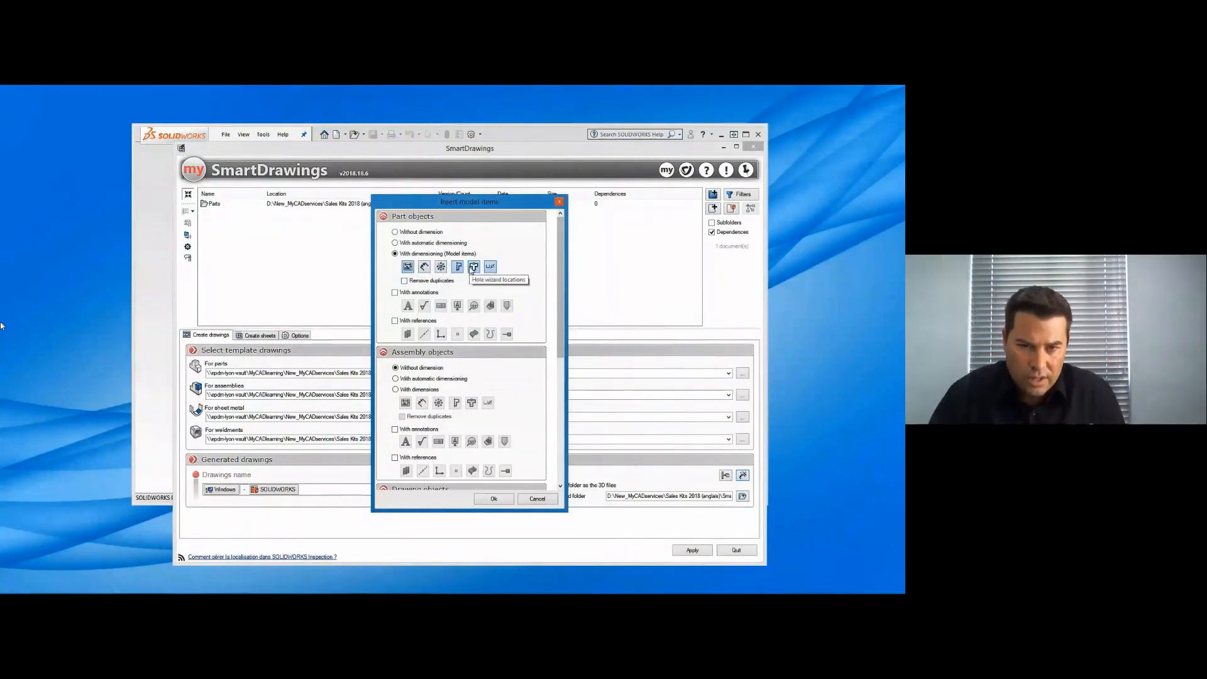
pyautogui.click(395, 292)
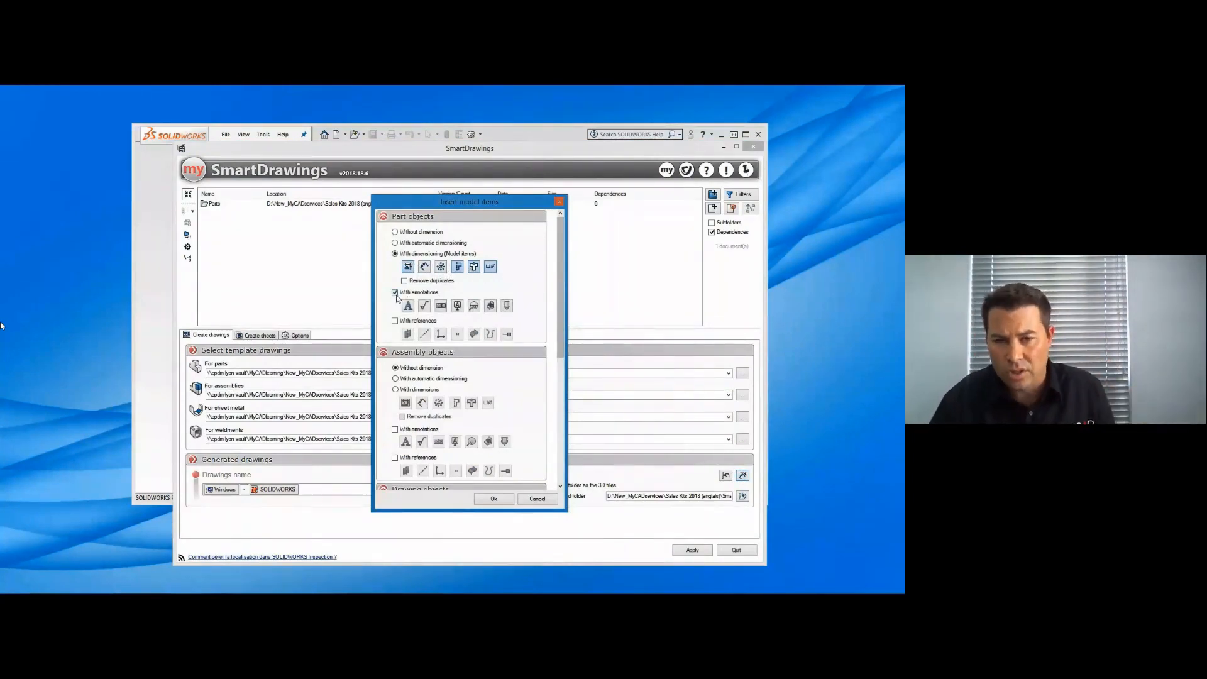
pyautogui.click(396, 296)
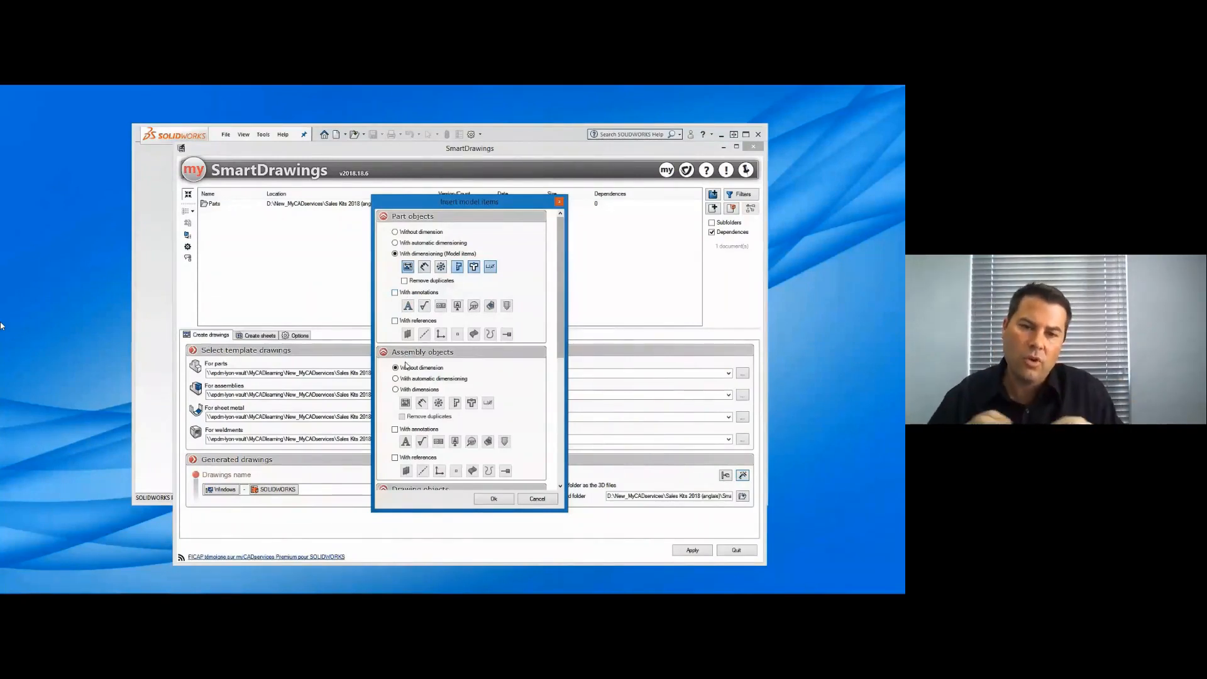
pyautogui.scroll(-3, 409, 375)
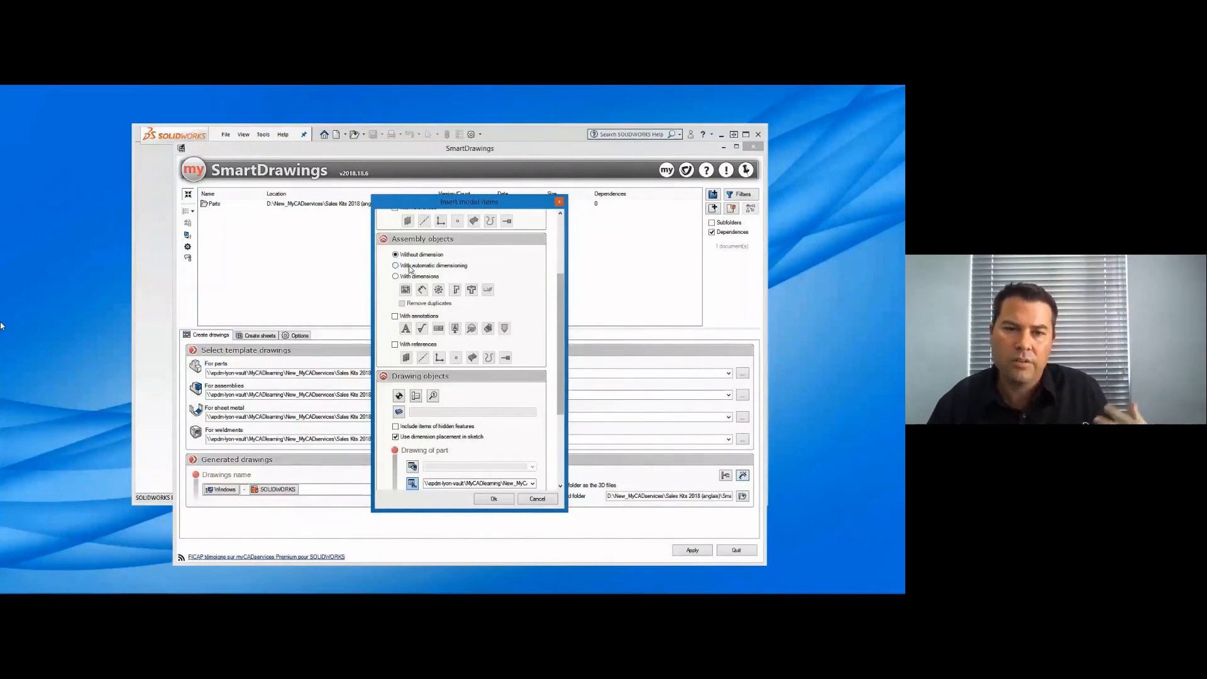
pyautogui.click(396, 276)
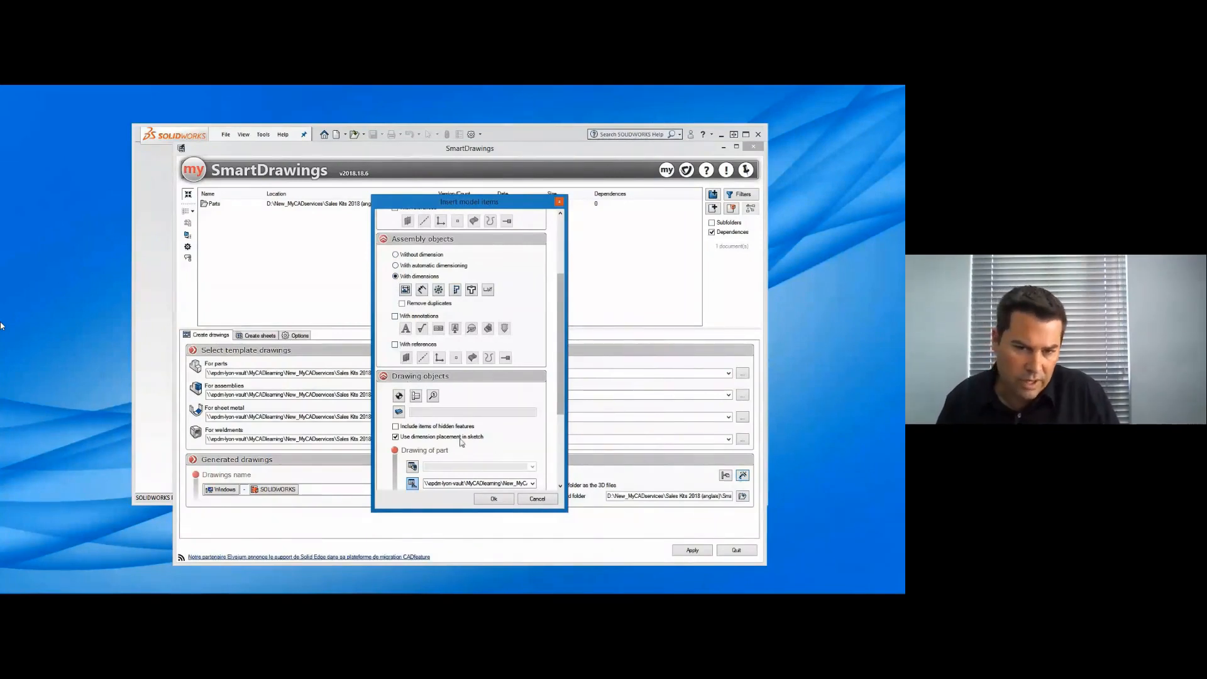
# - Check the table templates for part and assembly drawings and accept the model item settings
pyautogui.moveTo(563, 411); pyautogui.dragTo(561, 488)
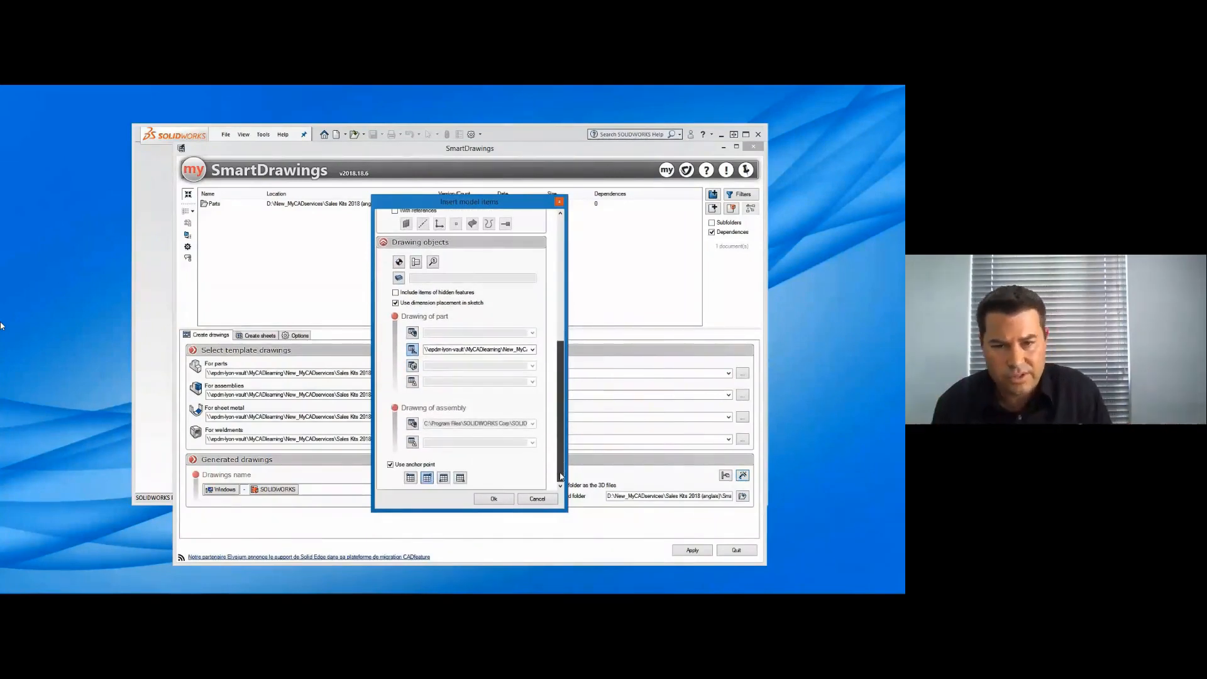
pyautogui.click(532, 349)
pyautogui.click(532, 350)
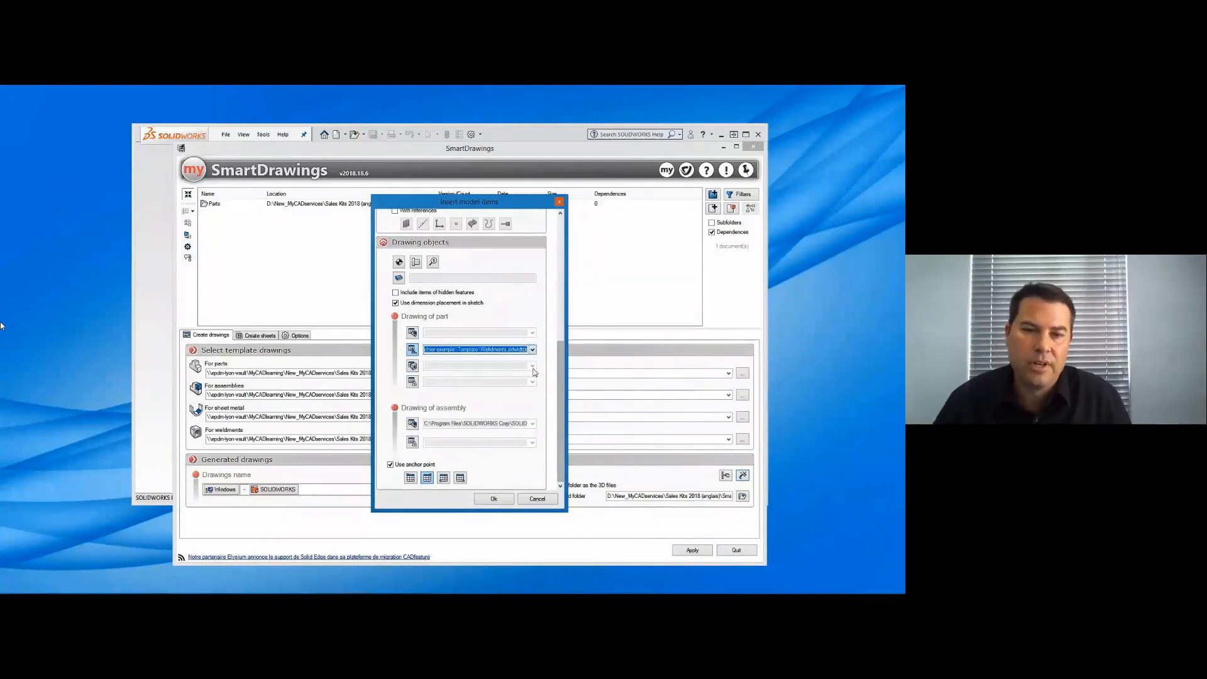
pyautogui.click(412, 424)
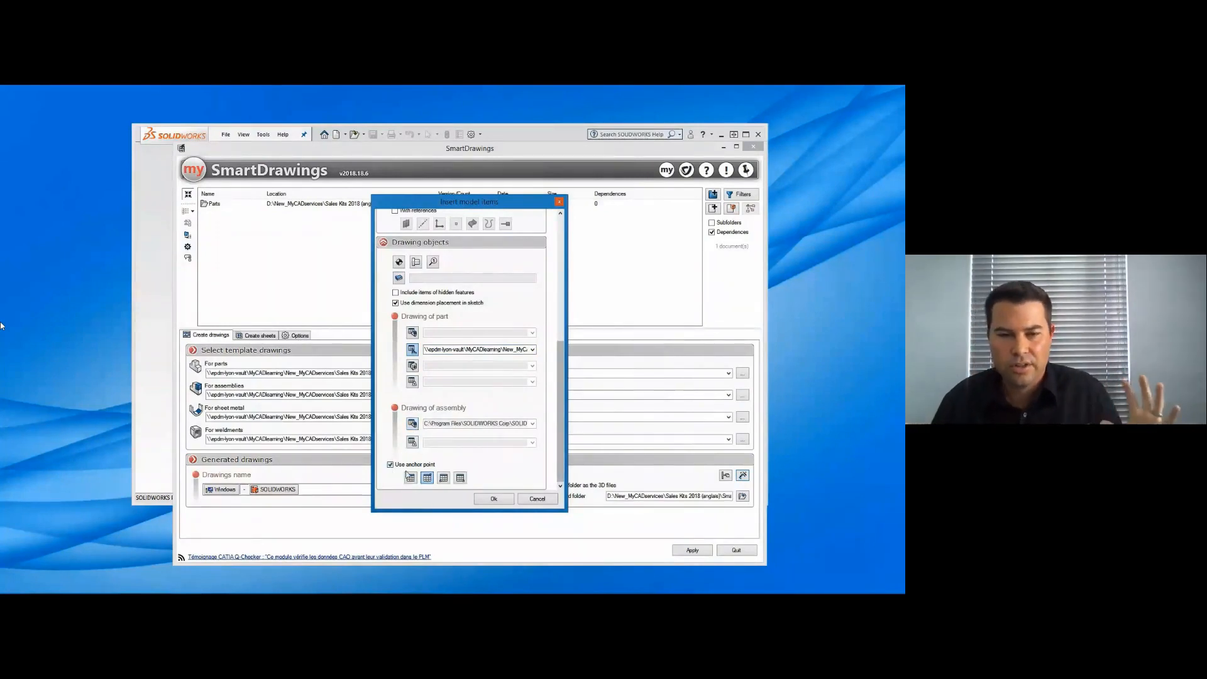
pyautogui.click(492, 500)
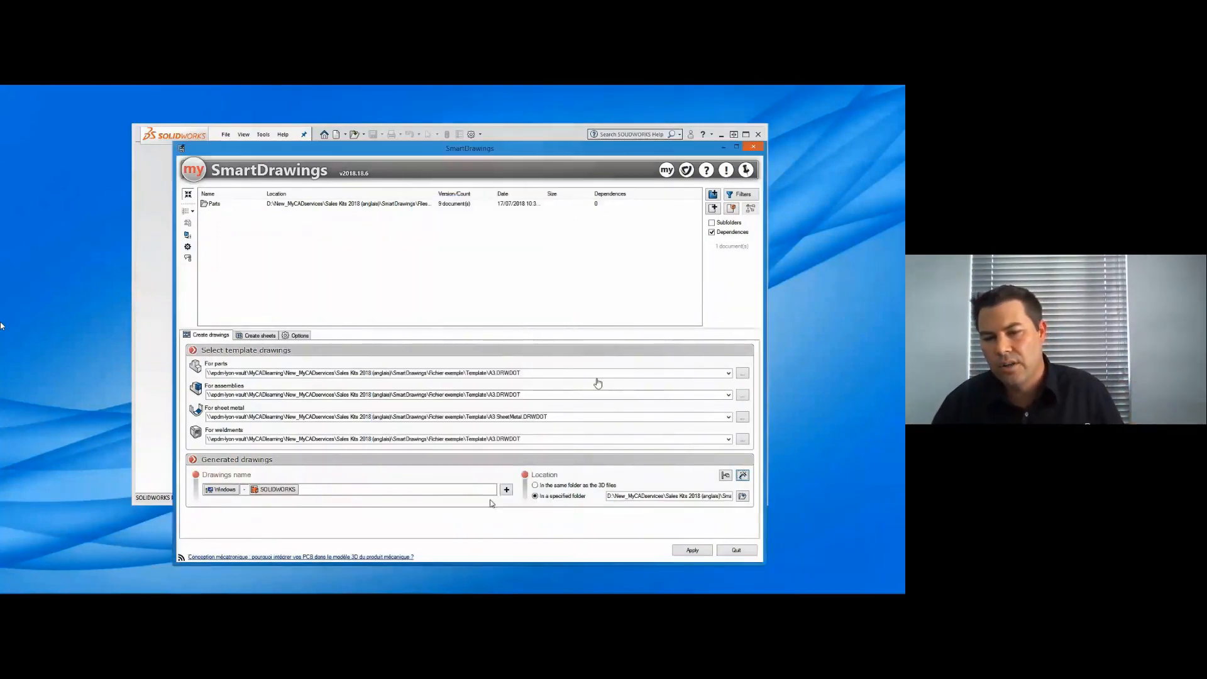
# - Review the options for replacing existing drawings, calculating view scale, creating weldment body sheets and specifying flat pattern scale
pyautogui.click(298, 335)
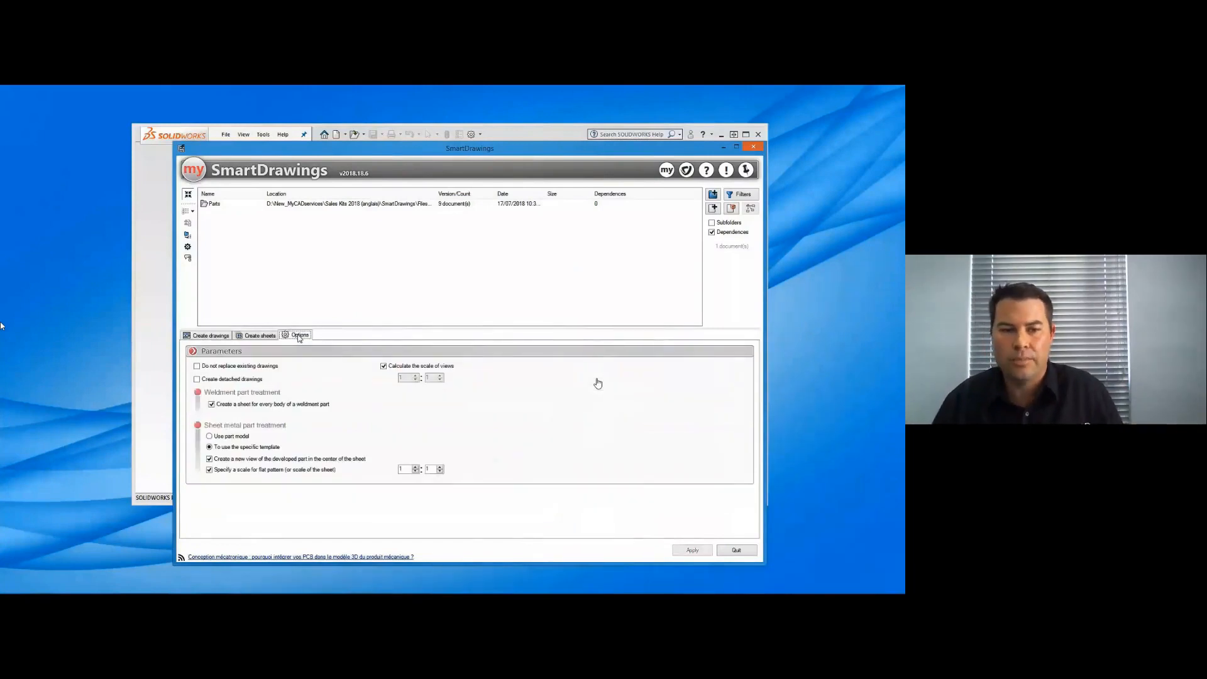
pyautogui.click(198, 367)
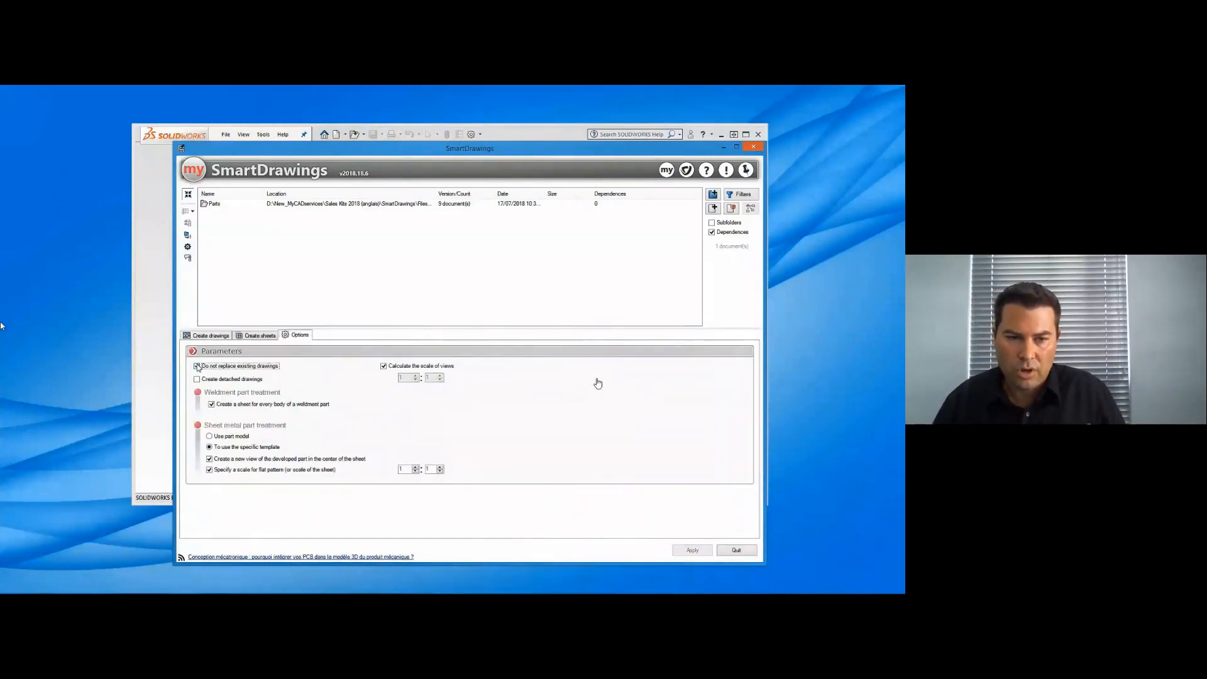
pyautogui.click(383, 367)
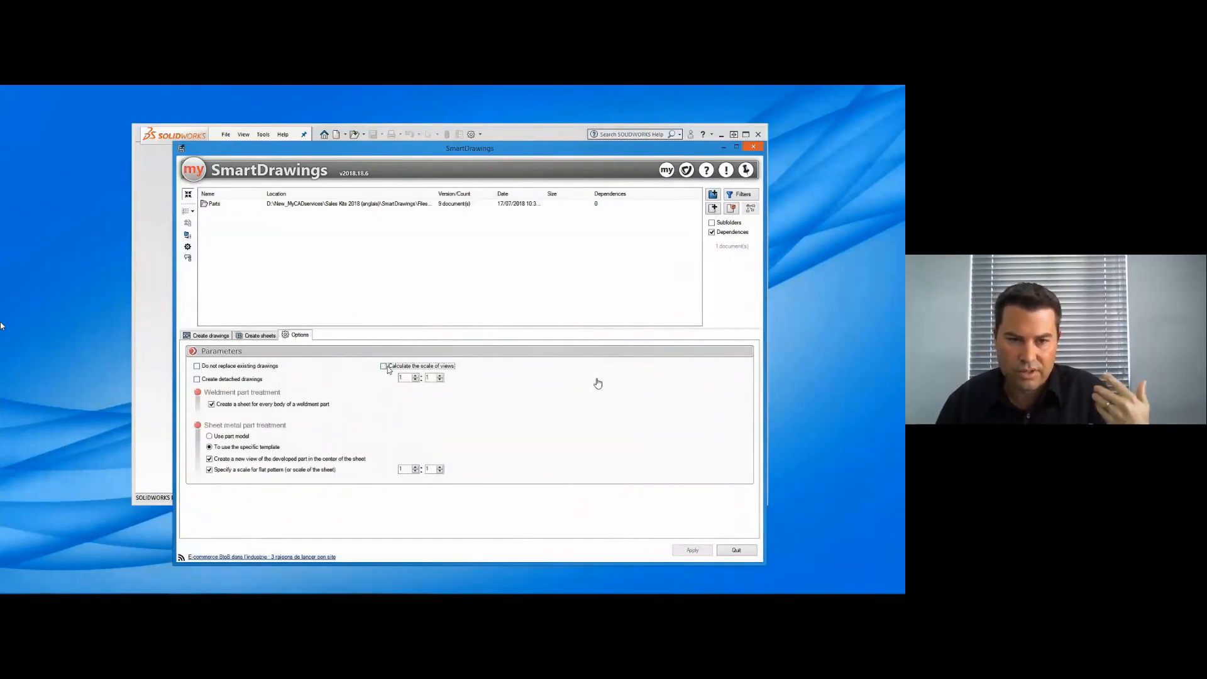
pyautogui.click(385, 367)
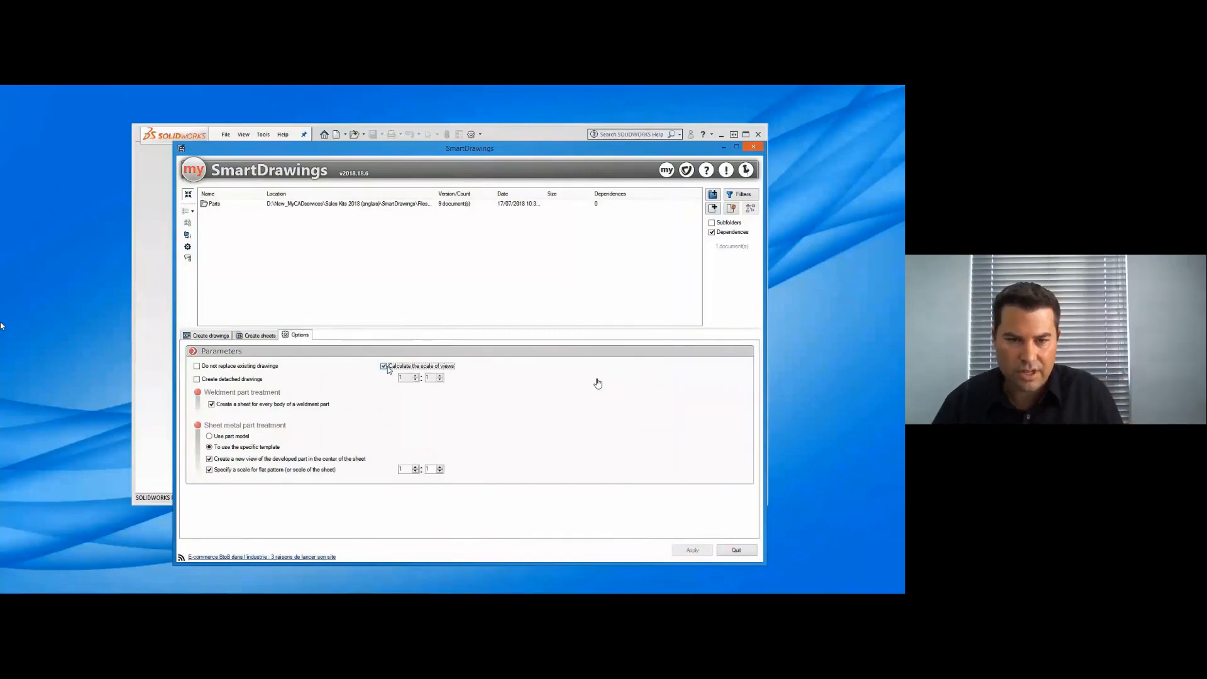
pyautogui.click(213, 405)
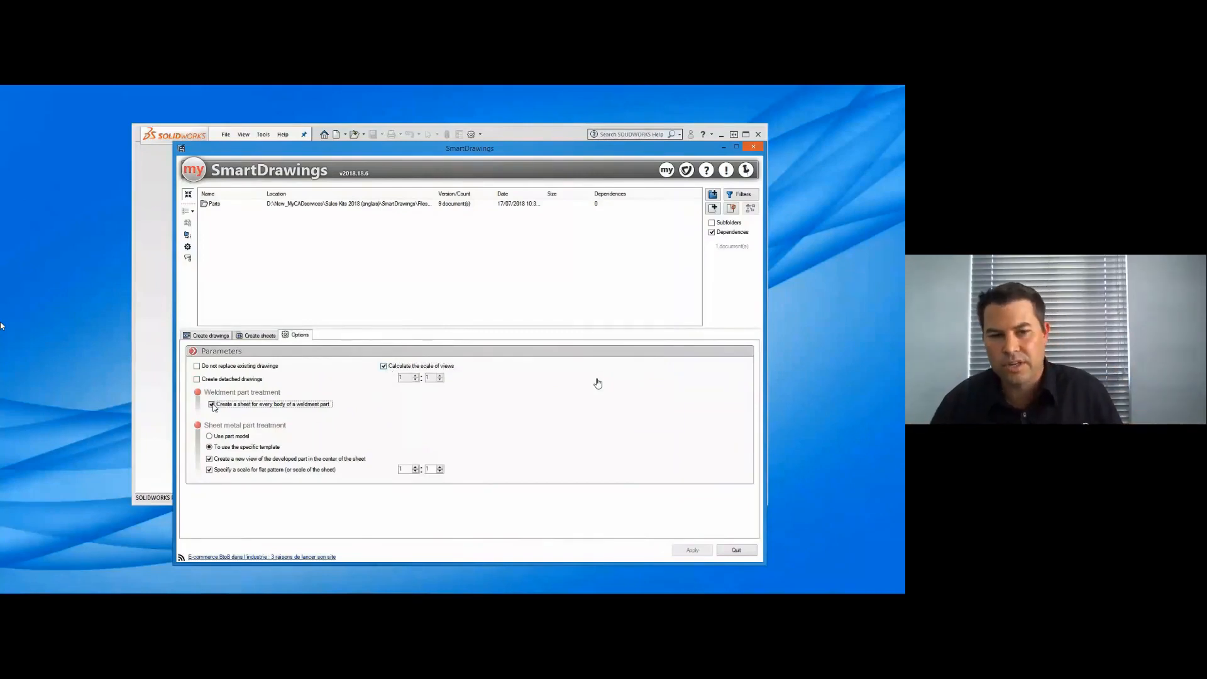
pyautogui.click(210, 471)
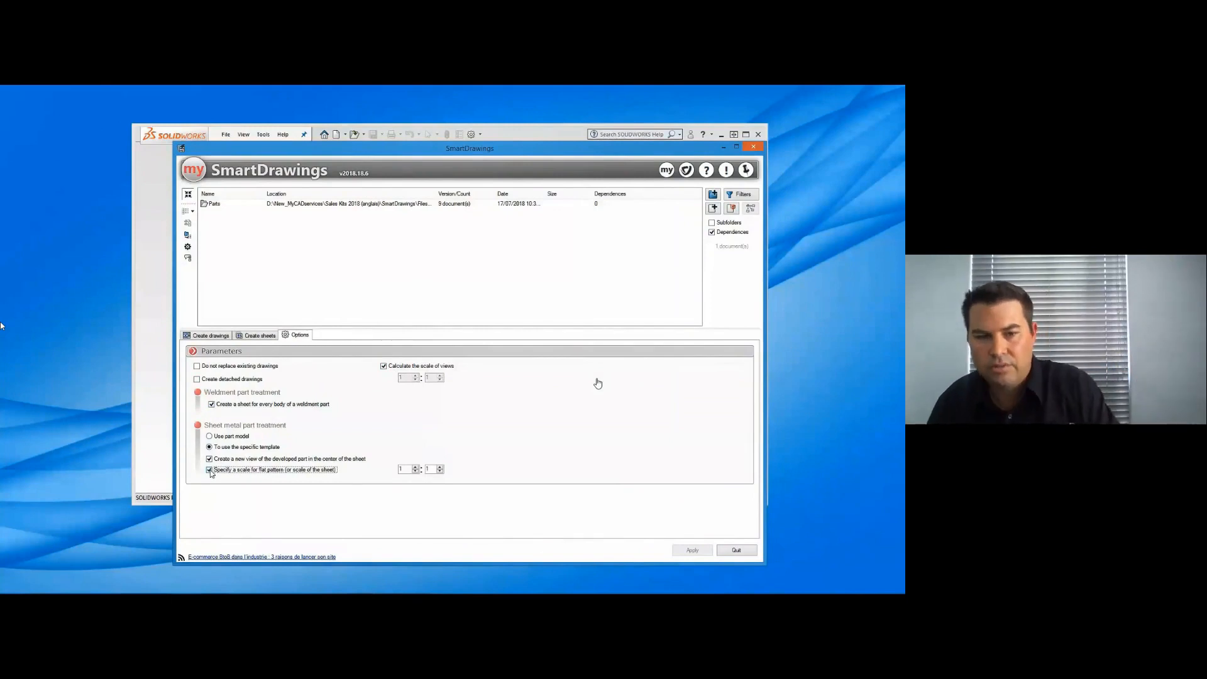
pyautogui.click(214, 336)
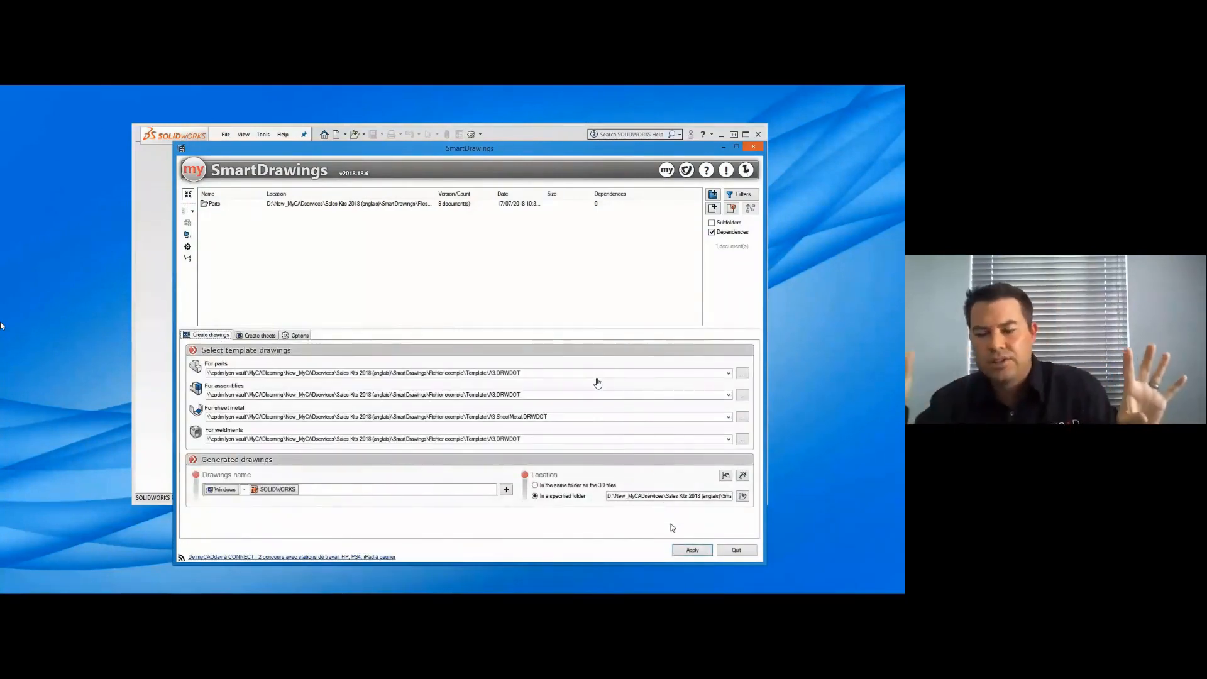
# - Generate the drawings for the Parts folder and open the finished 290-Attache cylindre Superieur drawing in SOLIDWORKS
pyautogui.click(691, 551)
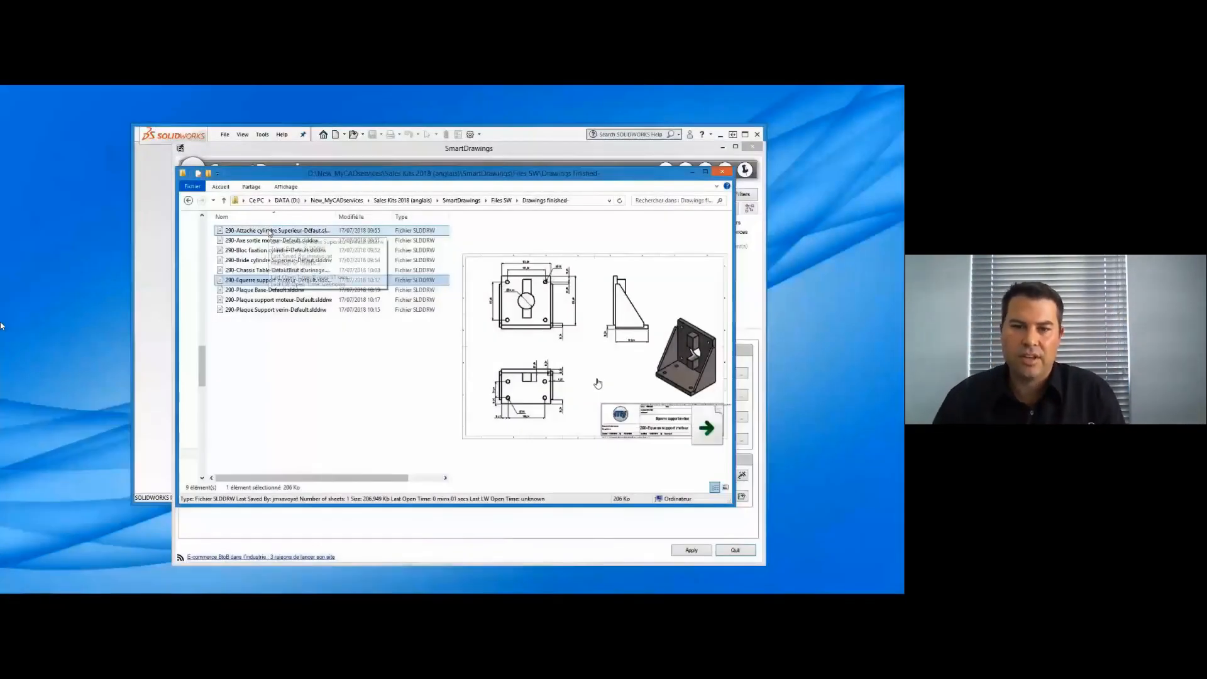
pyautogui.click(269, 231)
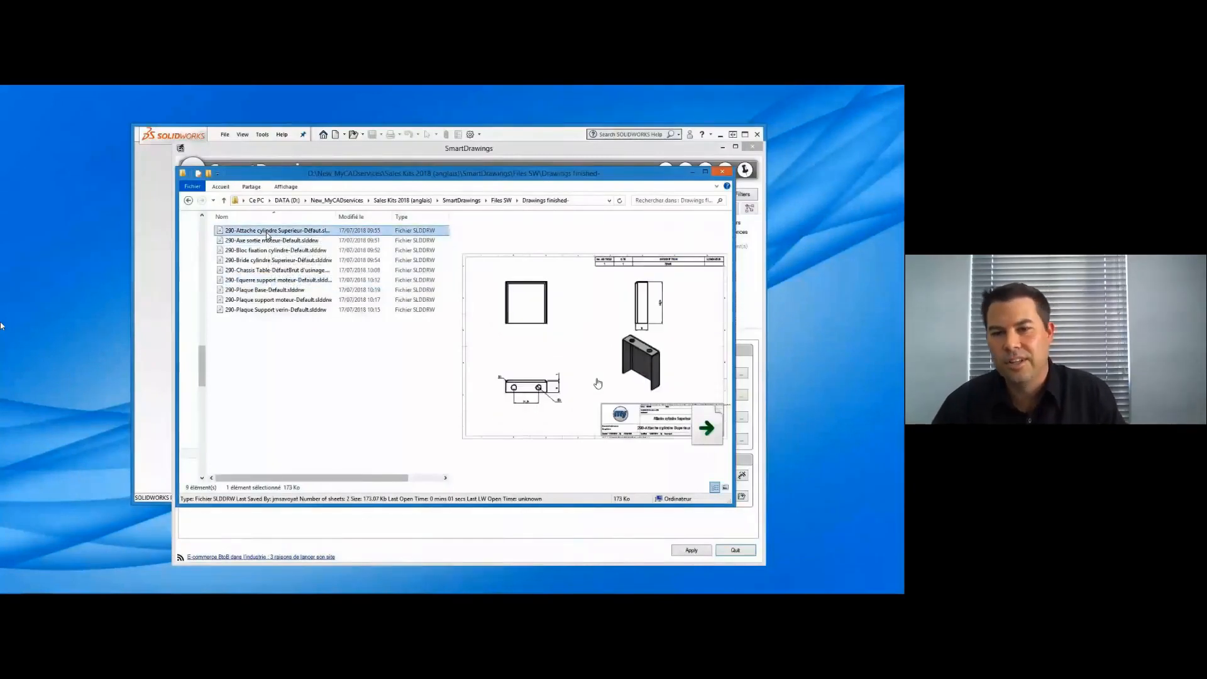
pyautogui.moveTo(489, 135); pyautogui.dragTo(491, 137)
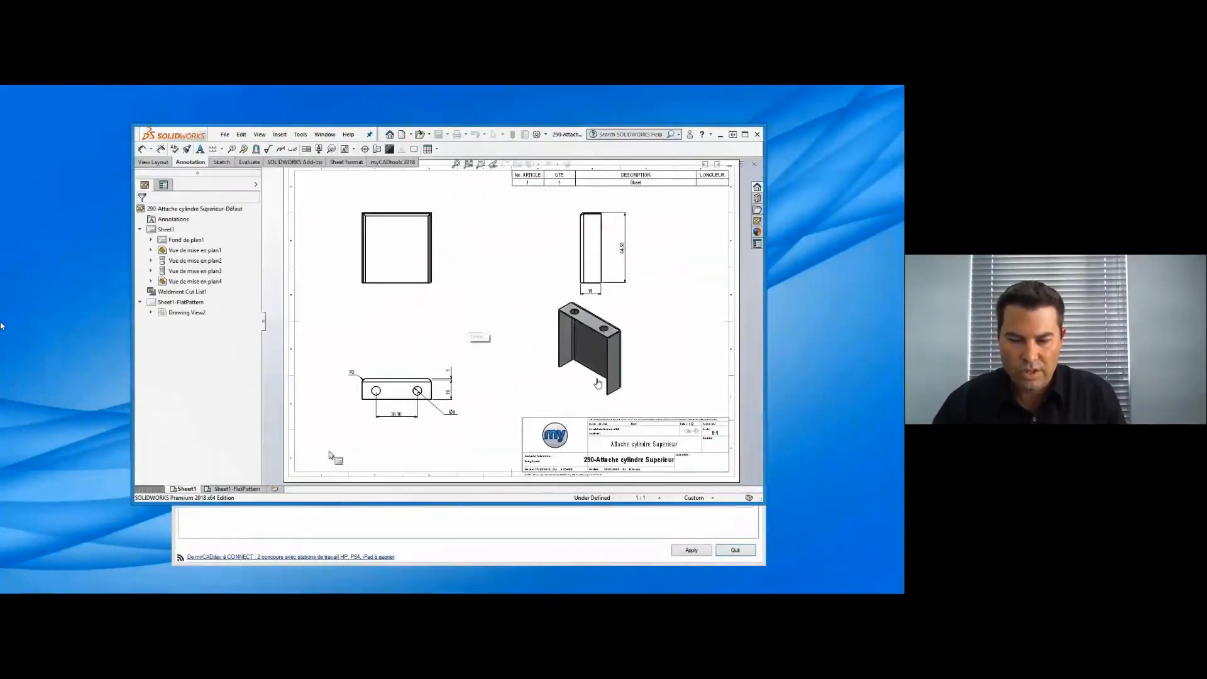
# - Check the flat pattern sheet of the drawing and open the 290-Chassis Table drawing from the Drawings finished folder in SOLIDWORKS
pyautogui.click(248, 489)
pyautogui.click(191, 490)
pyautogui.hotkey('alt', 'Tab')
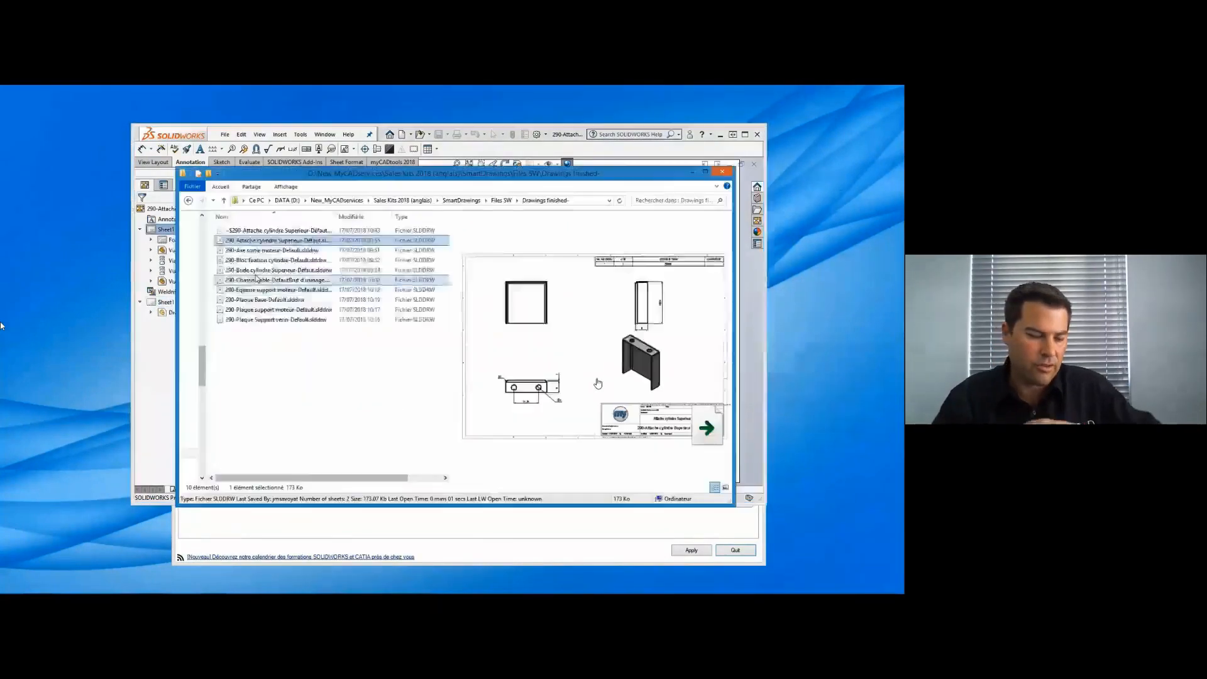
pyautogui.moveTo(274, 279); pyautogui.dragTo(470, 157)
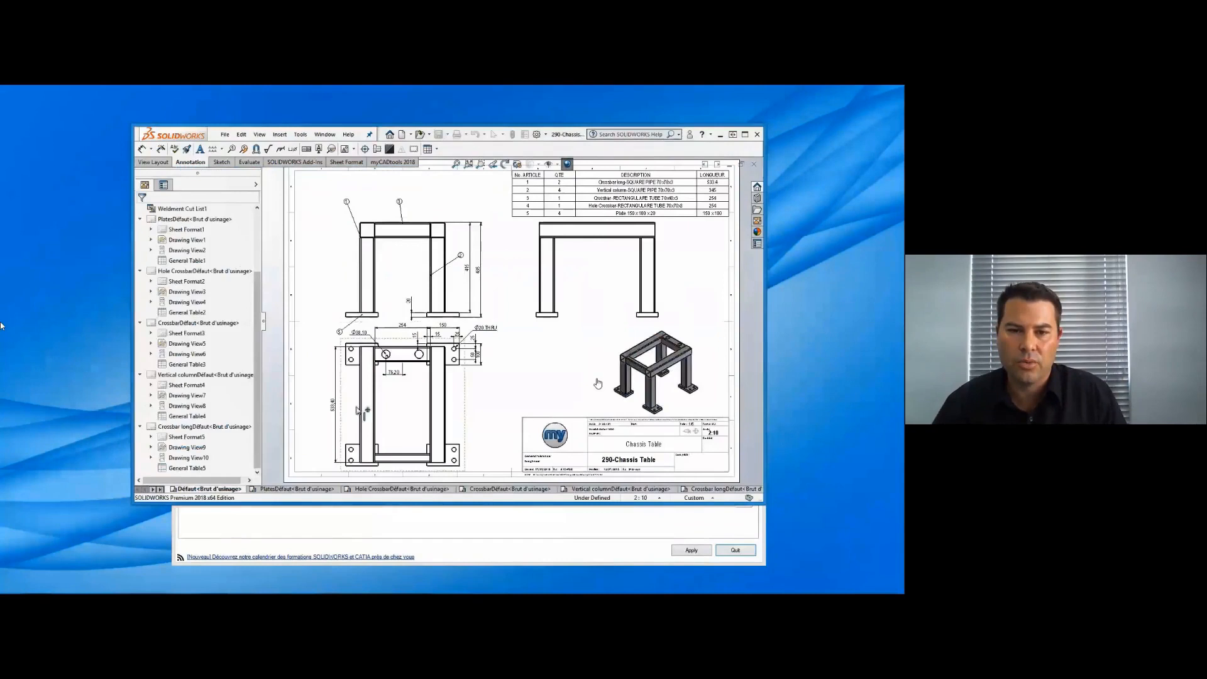
# - Review the plates, hole crossbar, crossbar, vertical column and long crossbar sheets of the chassis drawing, ending on its main sheet
pyautogui.click(295, 490)
pyautogui.click(385, 490)
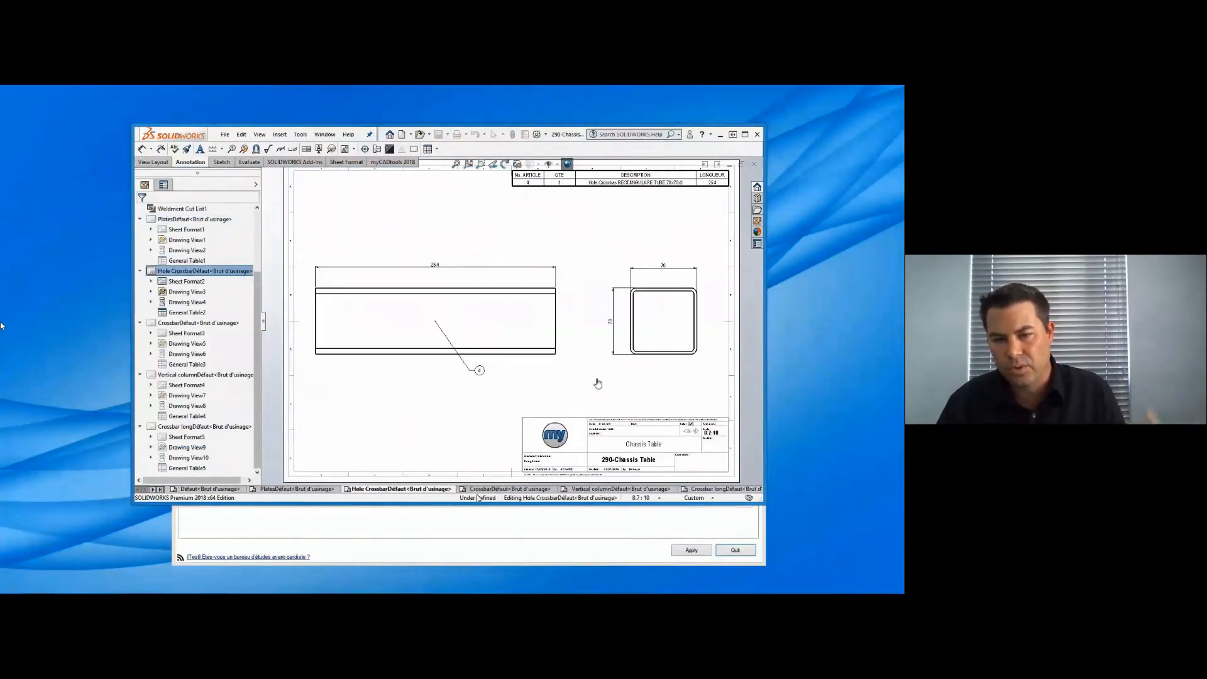
pyautogui.click(496, 490)
pyautogui.click(669, 490)
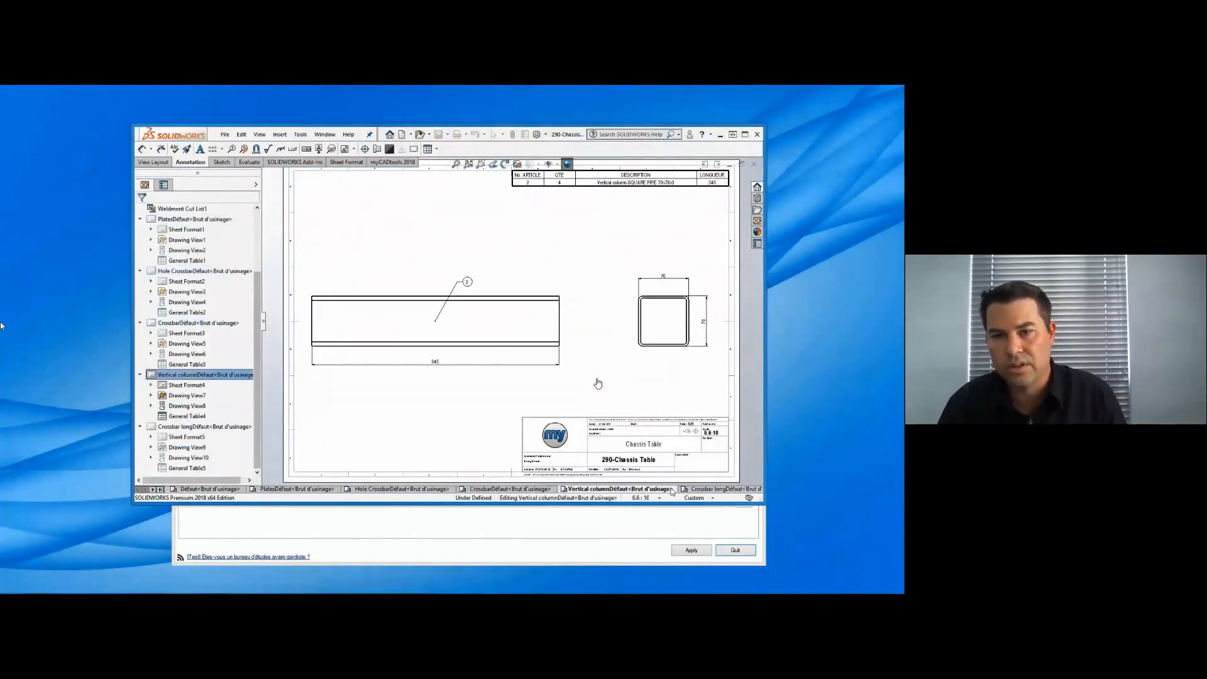
pyautogui.click(713, 490)
pyautogui.click(226, 490)
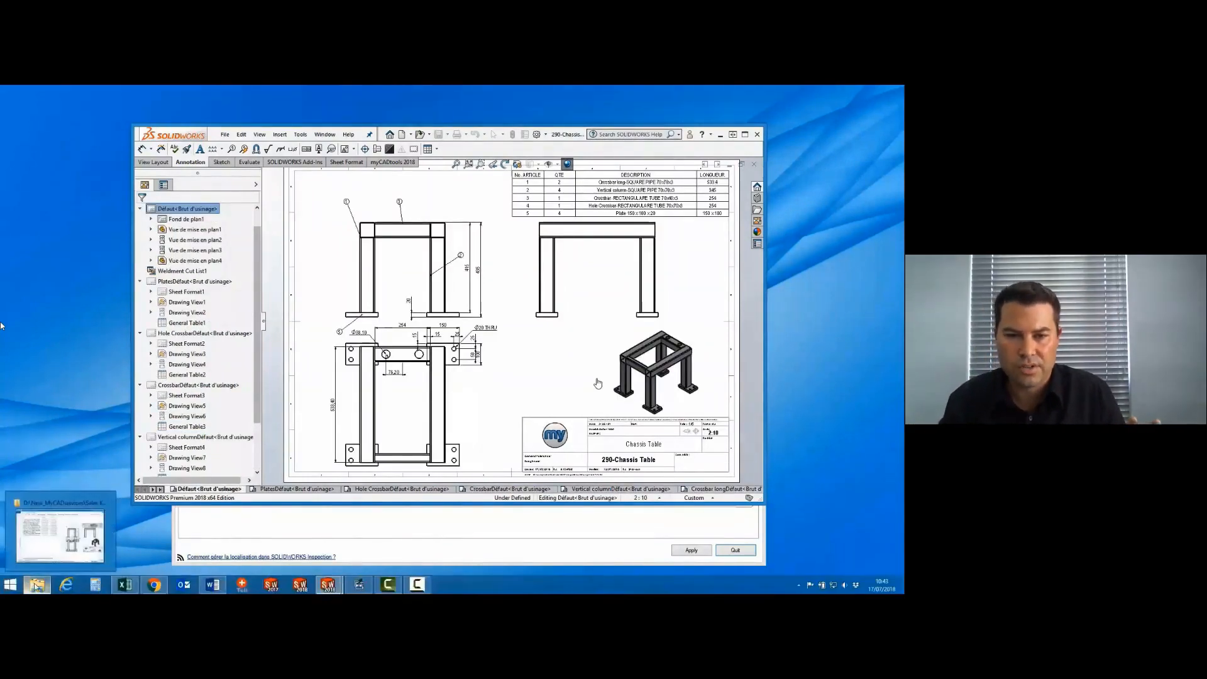
# - Open the 290-Plaque Base drawing from the finished folder and move the centre hole's diameter dimension outside the plate outline
pyautogui.click(59, 534)
pyautogui.doubleClick(264, 310)
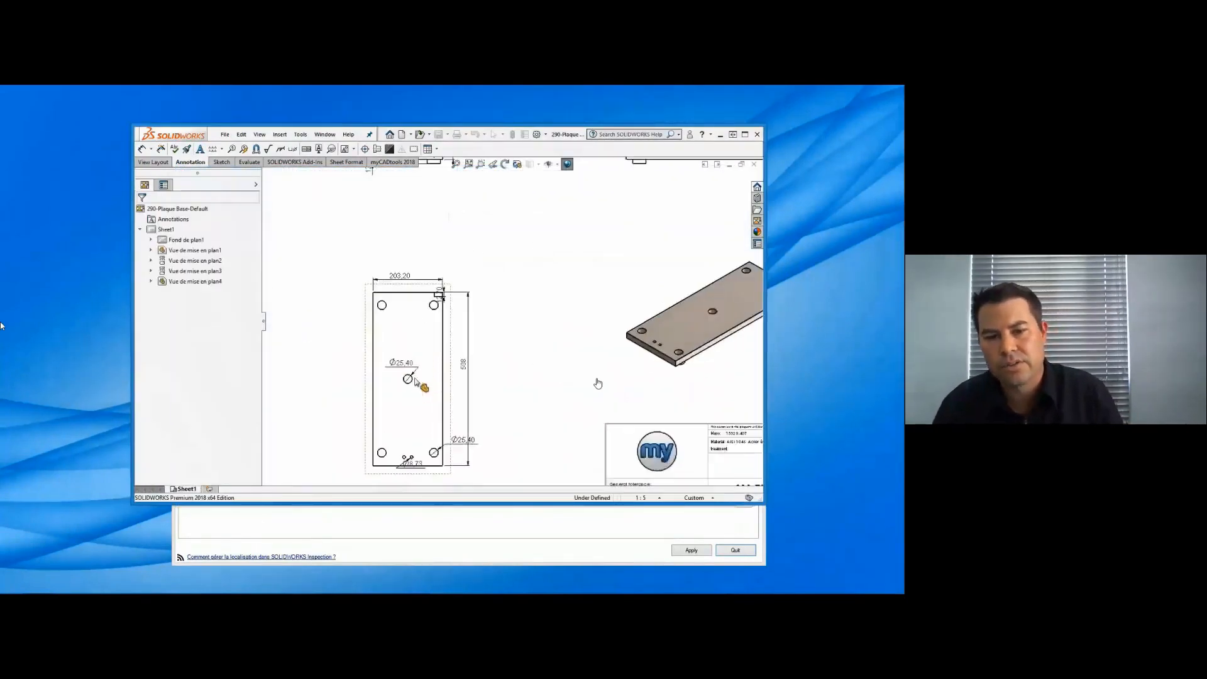
pyautogui.moveTo(377, 358); pyautogui.dragTo(353, 351)
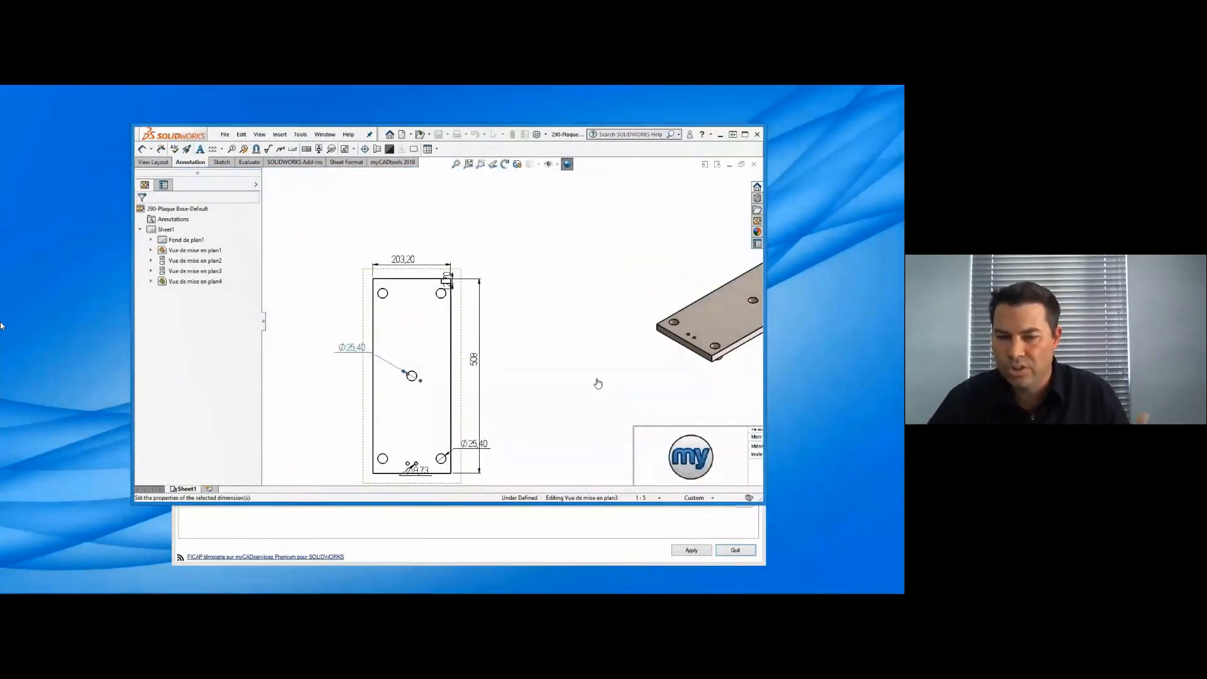
pyautogui.click(444, 278)
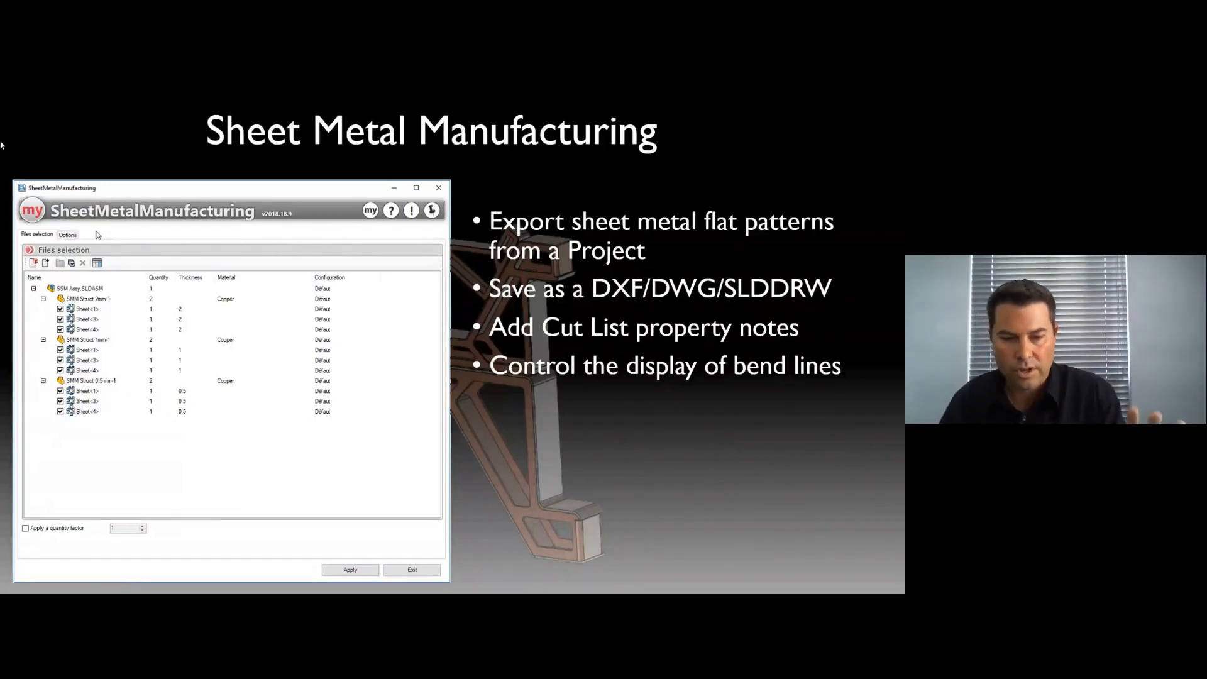
# - Switch to the TORSO SUPPORT FRAME assembly in SOLIDWORKS and add it to the SheetMetalManufacturing file selection
pyautogui.hotkey('alt', 'Tab')
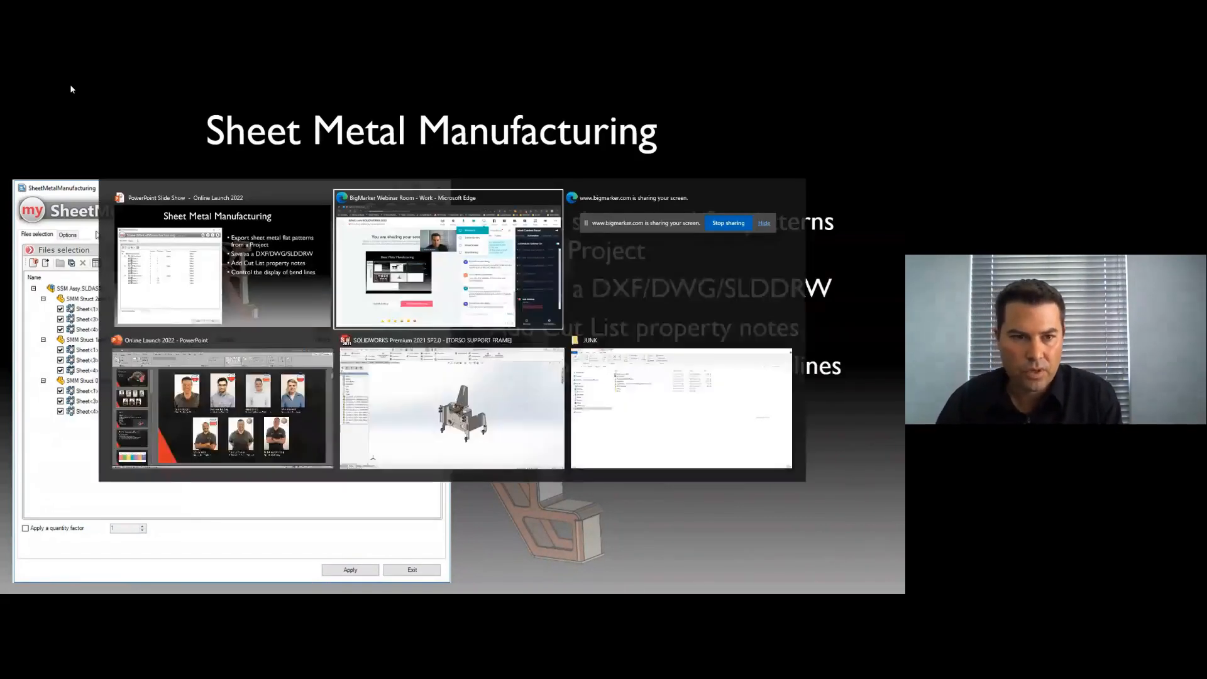
pyautogui.click(468, 404)
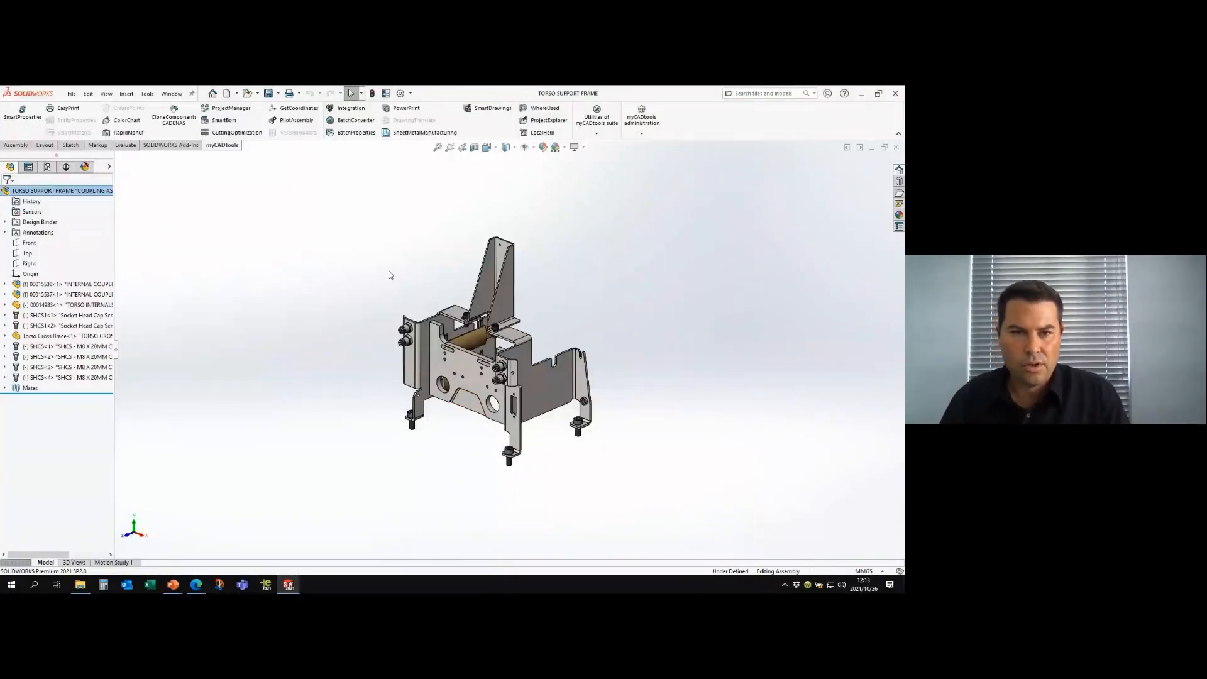
pyautogui.moveTo(420, 298); pyautogui.dragTo(151, 248, button='middle')
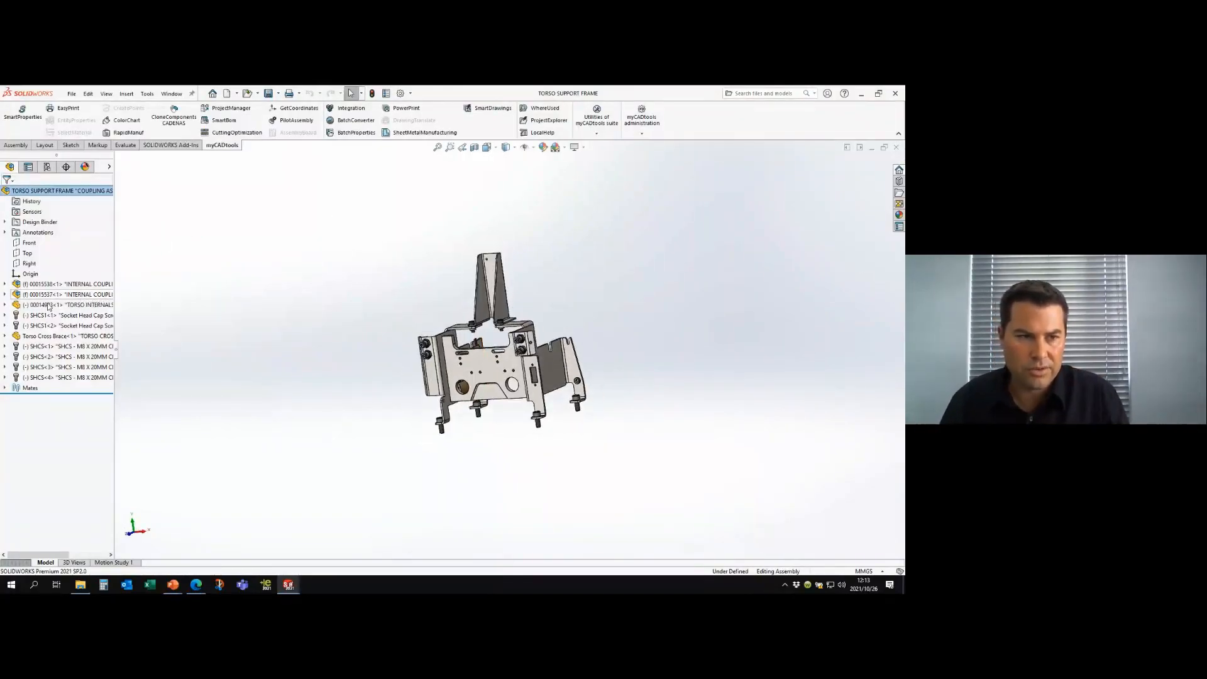
pyautogui.moveTo(413, 275); pyautogui.dragTo(497, 254, button='middle')
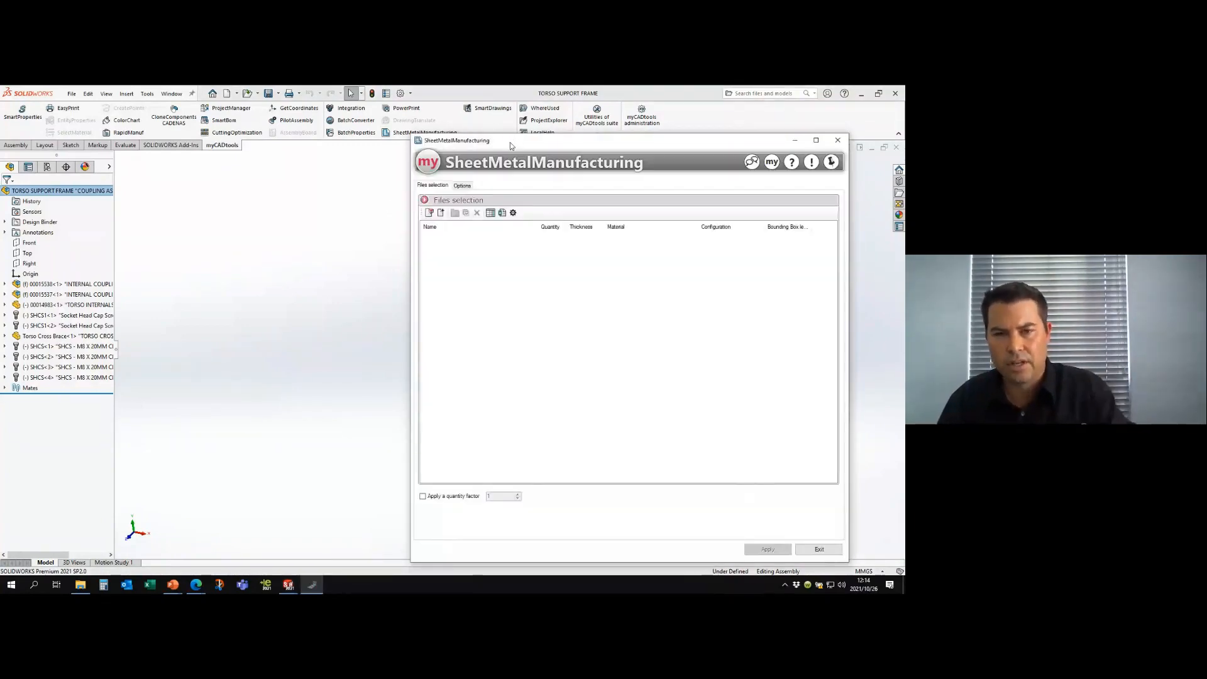
pyautogui.click(429, 213)
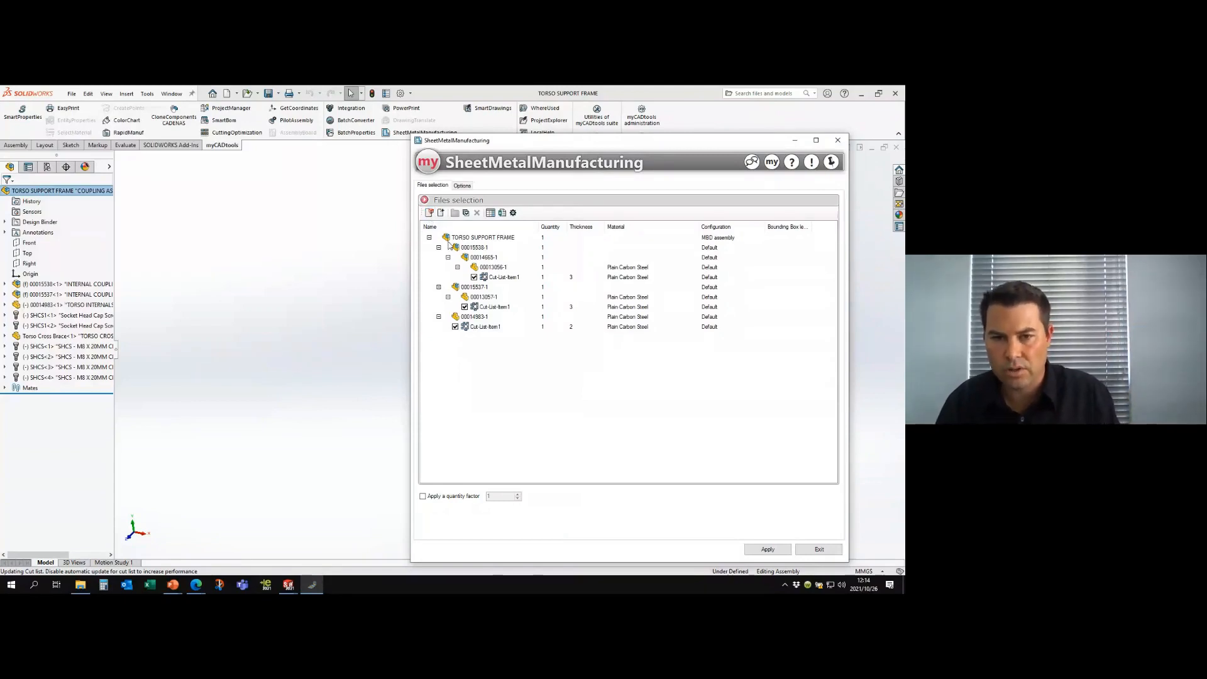
# - Examine the first cut-list item and the commands available for part 00013056-1 in the file selection
pyautogui.click(497, 279)
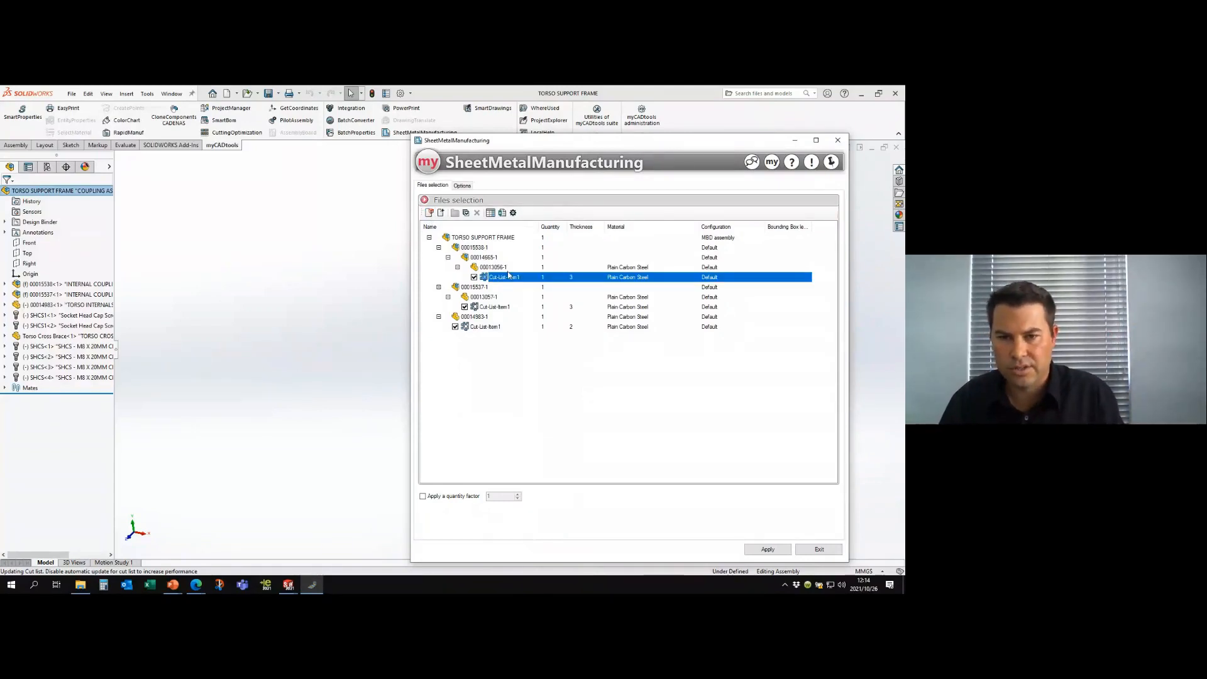
pyautogui.click(496, 268)
pyautogui.rightClick(496, 268)
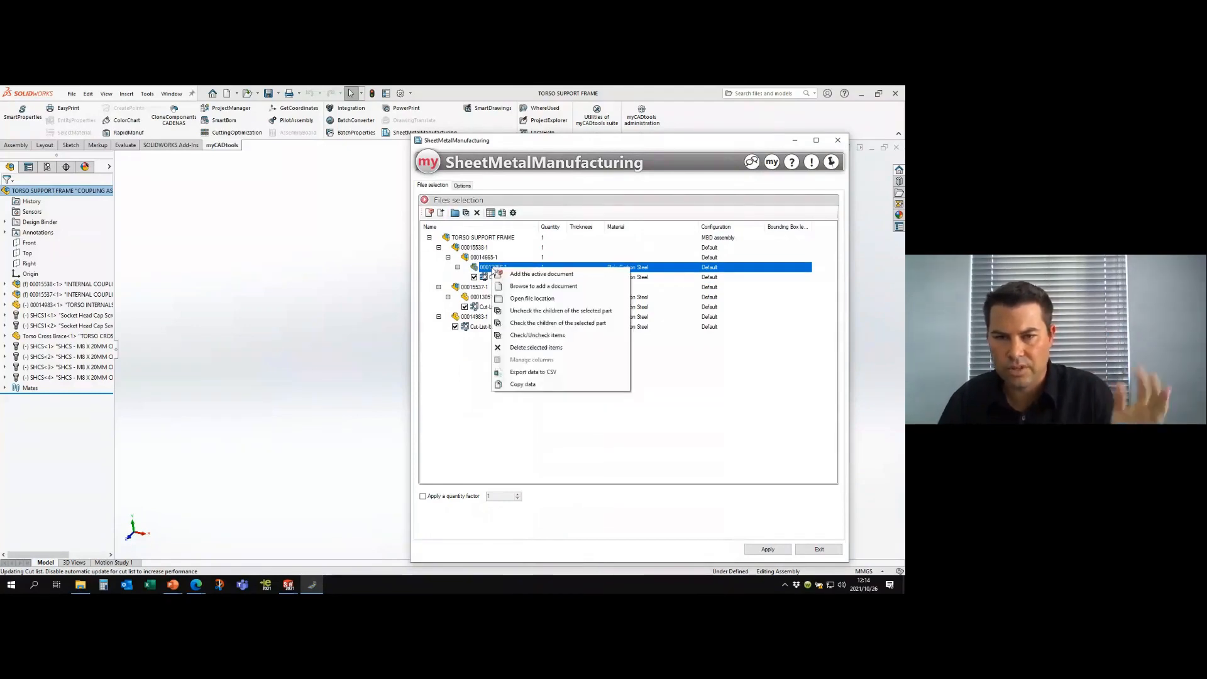
pyautogui.click(472, 379)
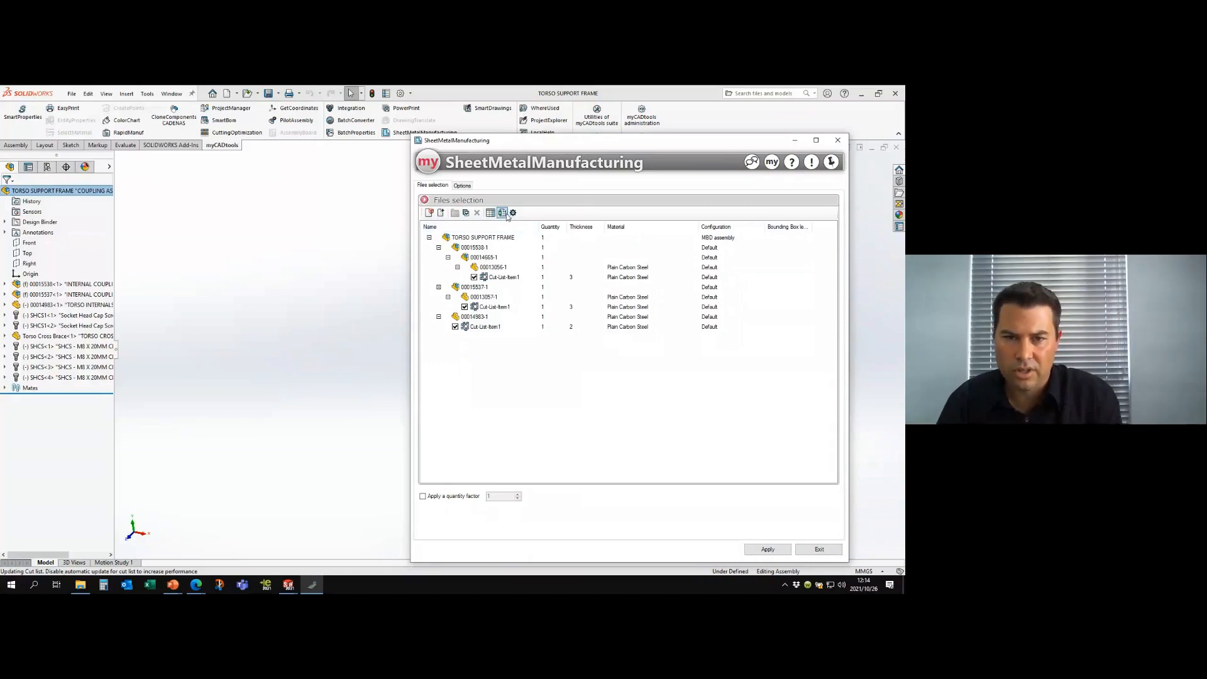
# - Review the output location, file name and general export, grouping, alignment and geometry options for the flat patterns
pyautogui.click(463, 185)
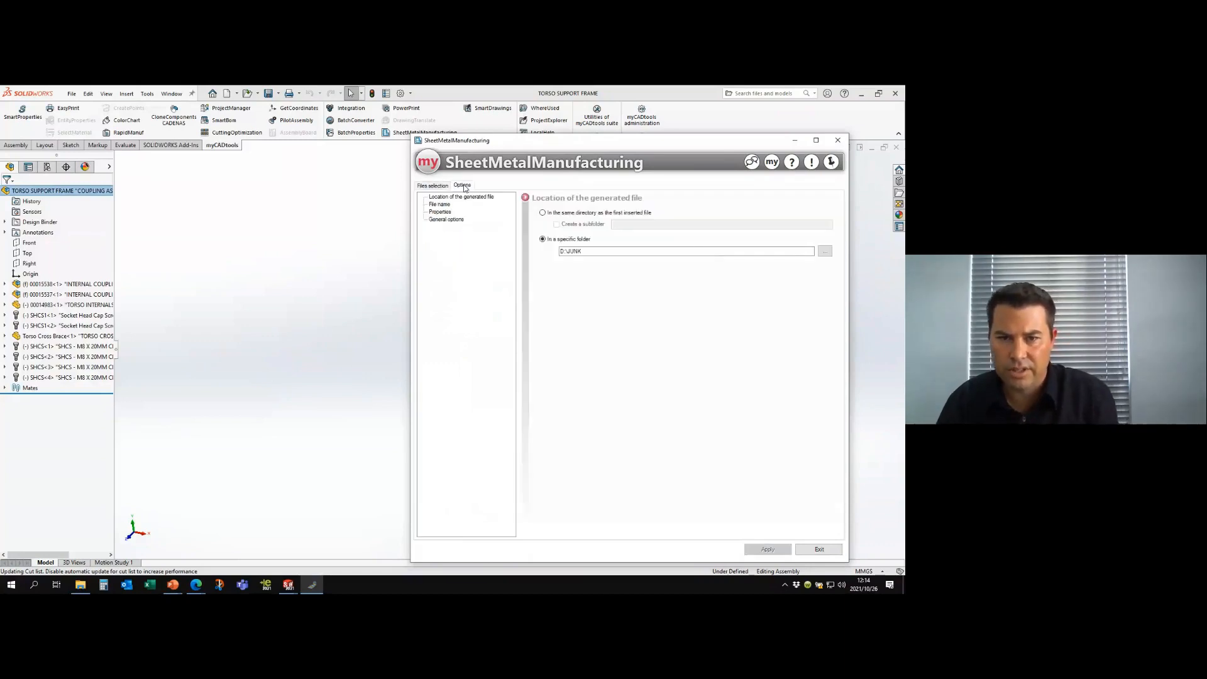
pyautogui.click(442, 208)
pyautogui.click(449, 219)
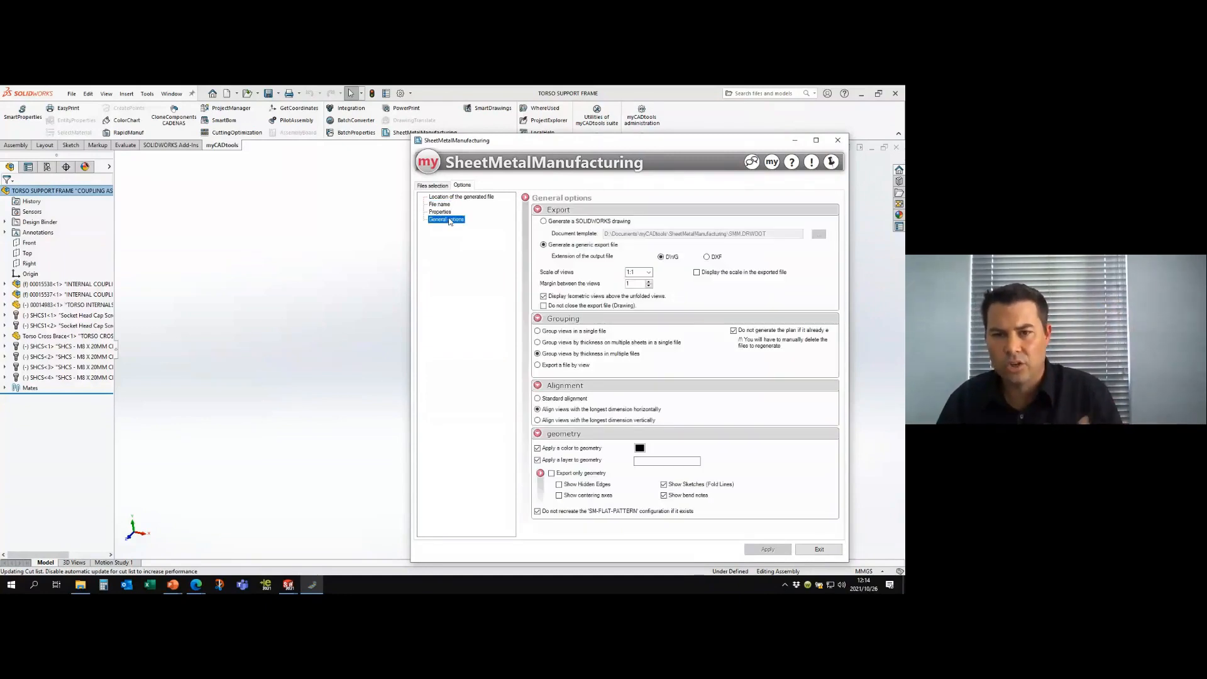
pyautogui.moveTo(597, 162); pyautogui.dragTo(523, 153)
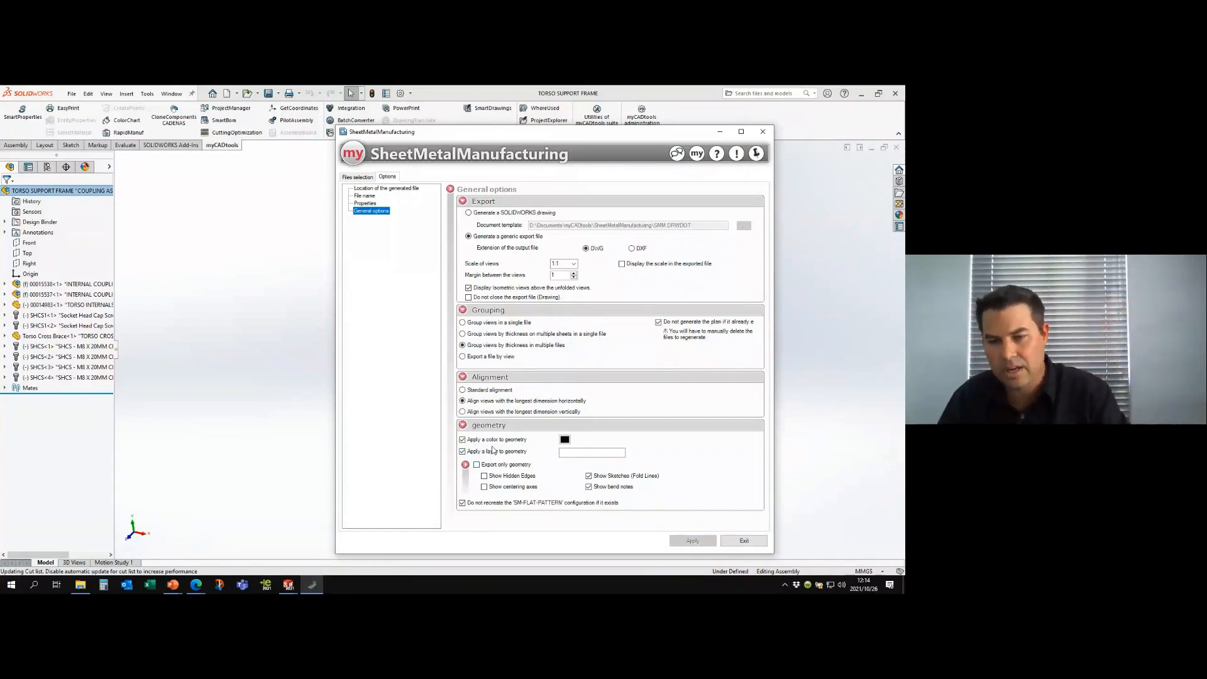
# - Export the checked cut-list items' flat patterns as DWG files and show the JUNK output folder
pyautogui.click(357, 177)
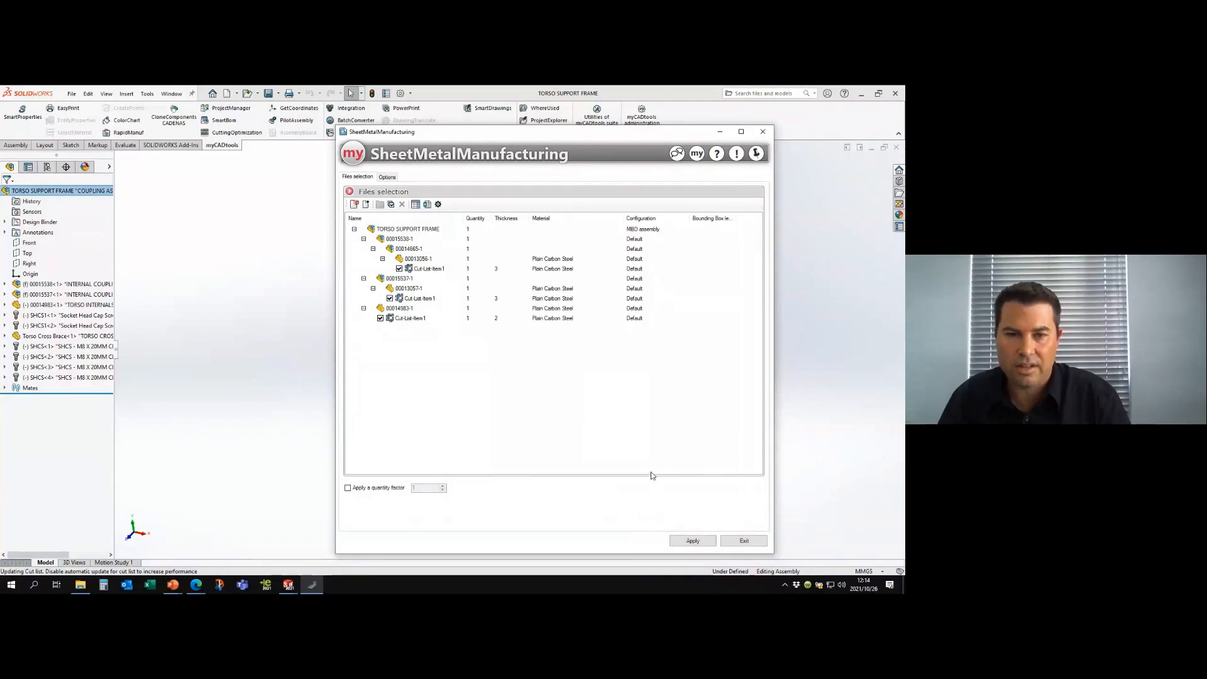
pyautogui.click(700, 541)
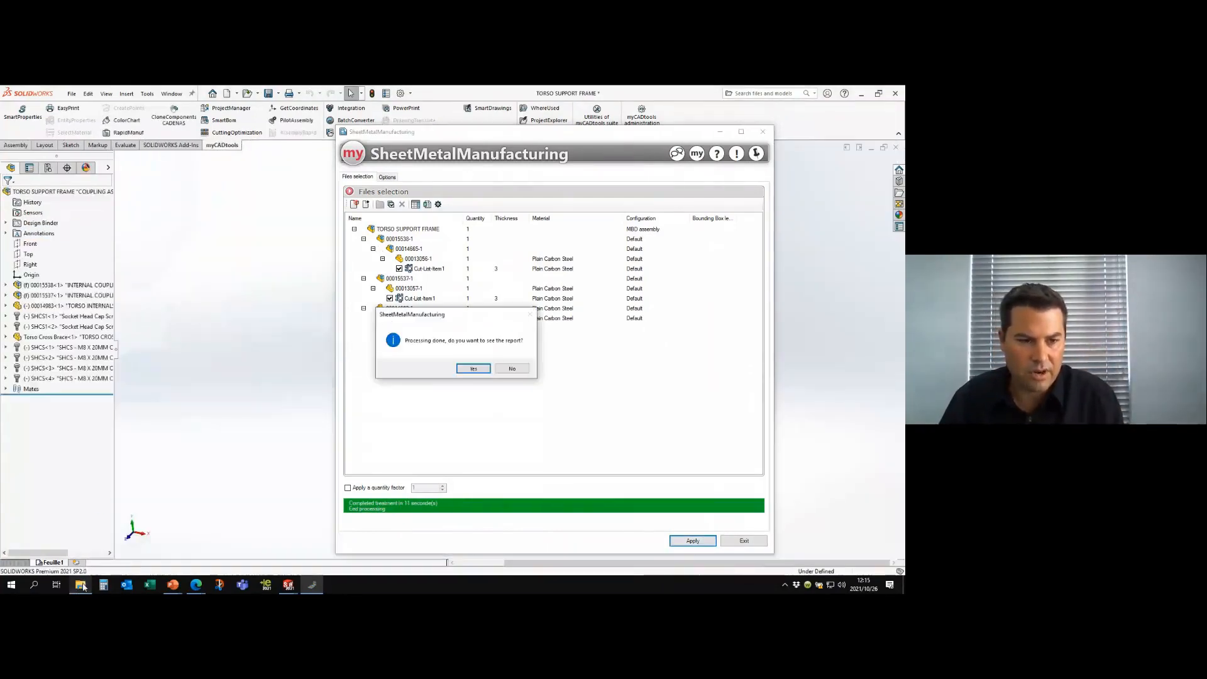
pyautogui.moveTo(76, 586)
pyautogui.click(88, 537)
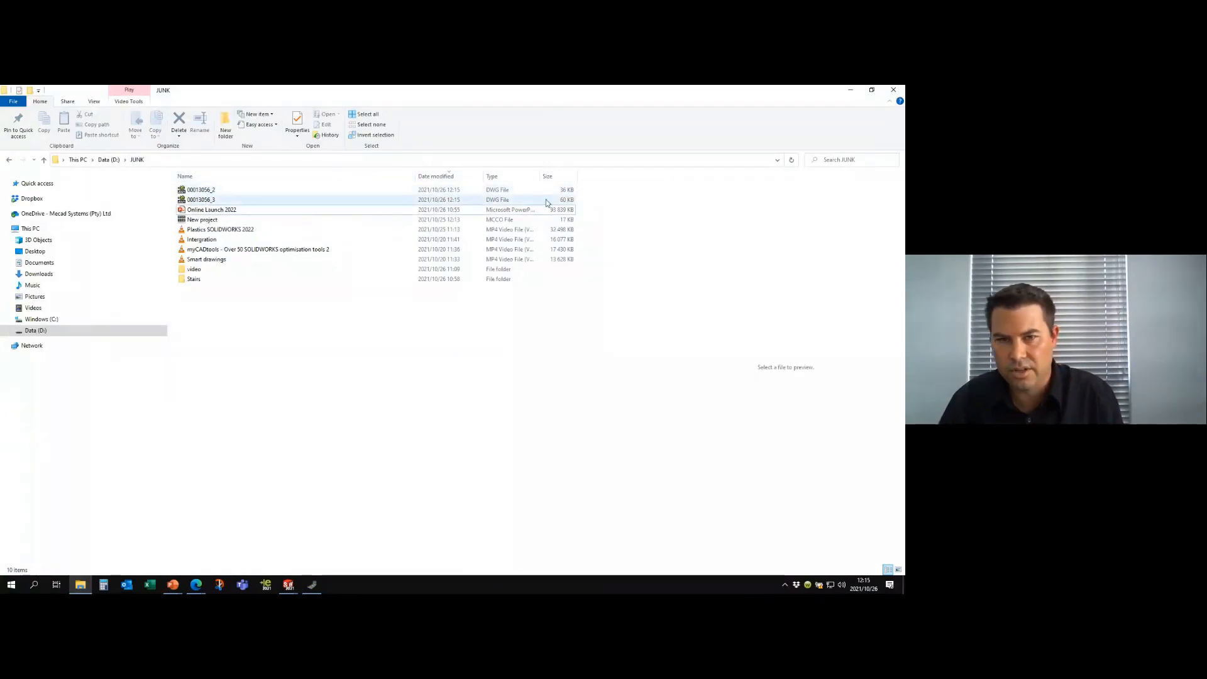
# - Preview the exported 00013056_2 and 00013056_3 DWG files and inspect 00013056_2 in eDrawings
pyautogui.click(198, 190)
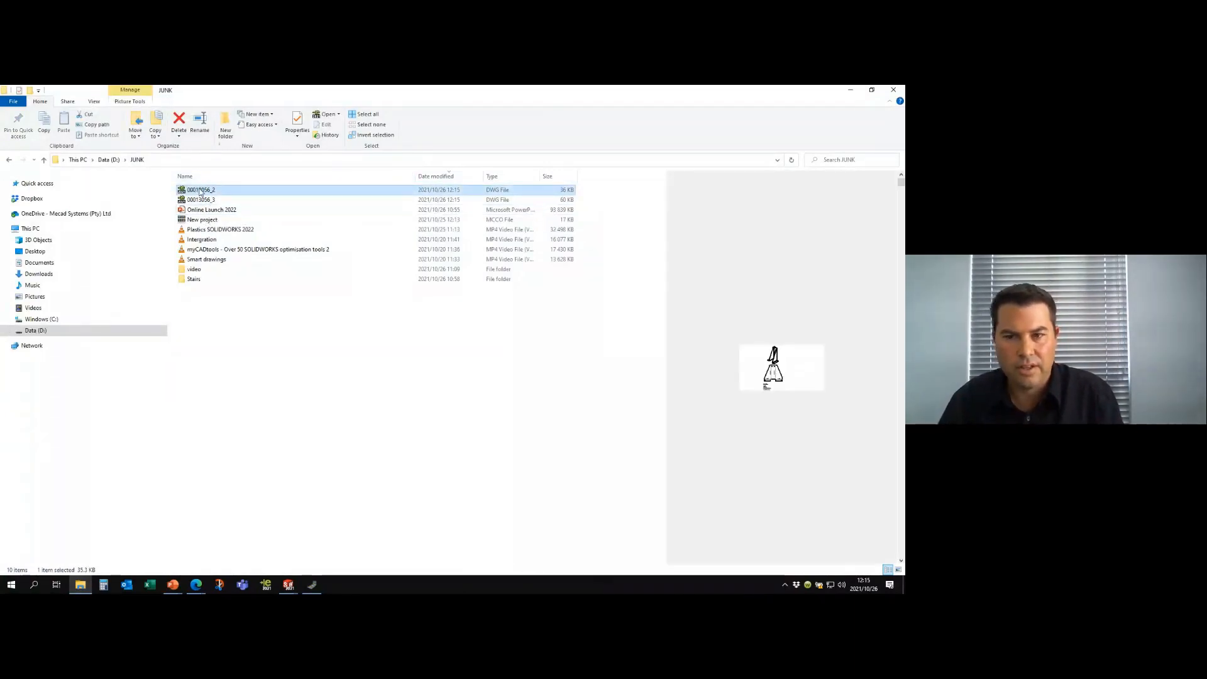
pyautogui.click(242, 200)
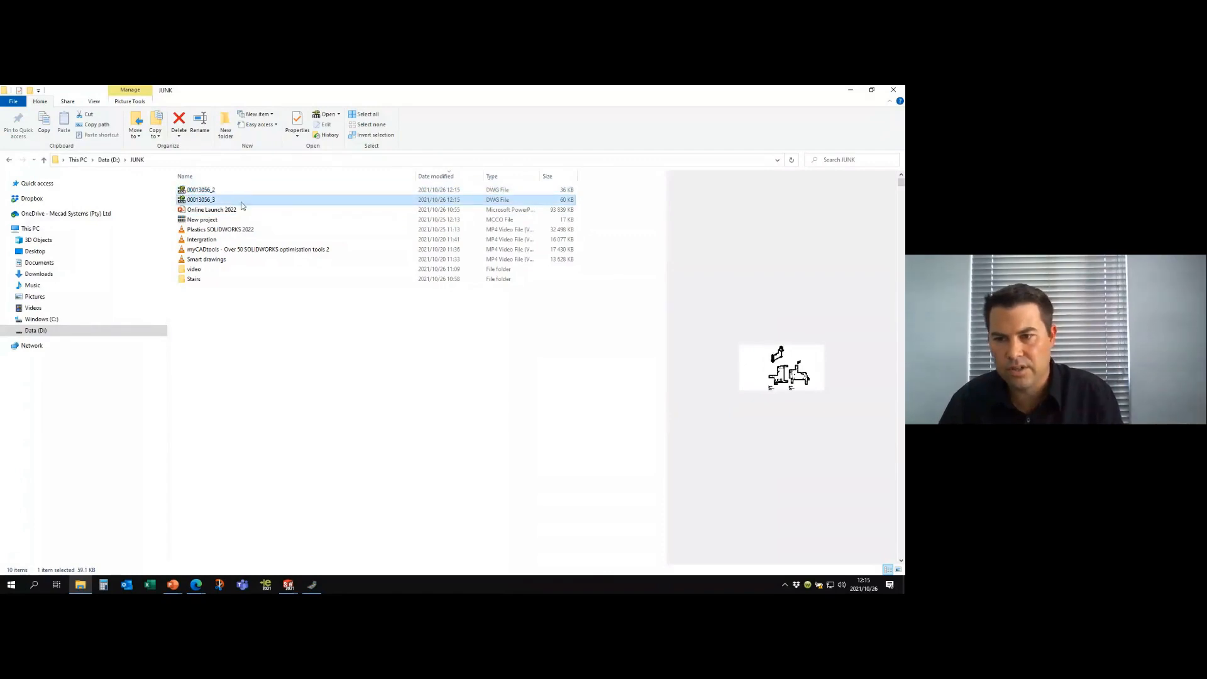
pyautogui.click(203, 191)
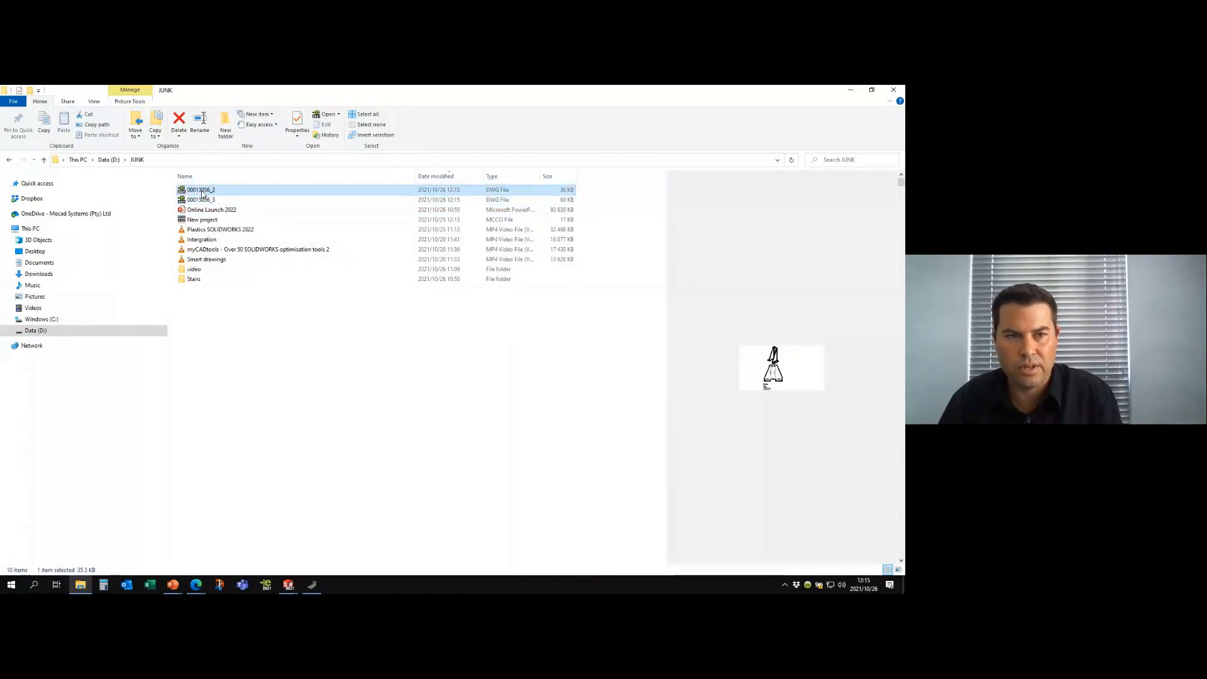
pyautogui.doubleClick(202, 191)
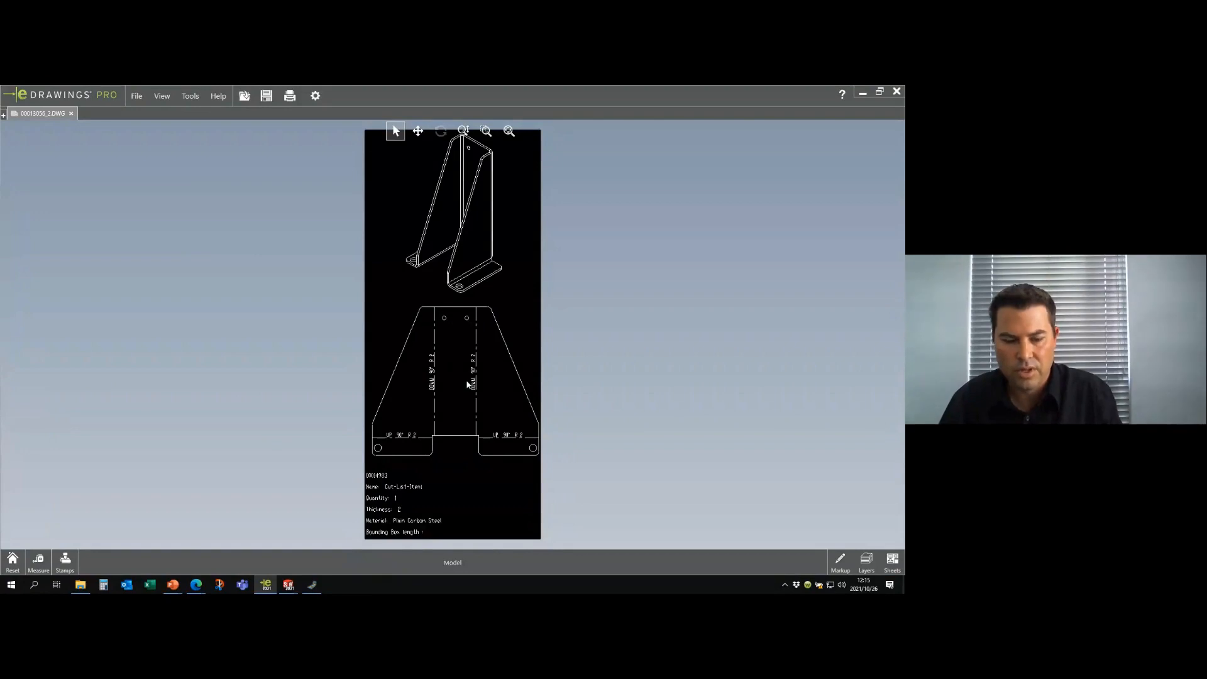
pyautogui.scroll(3, 427, 274)
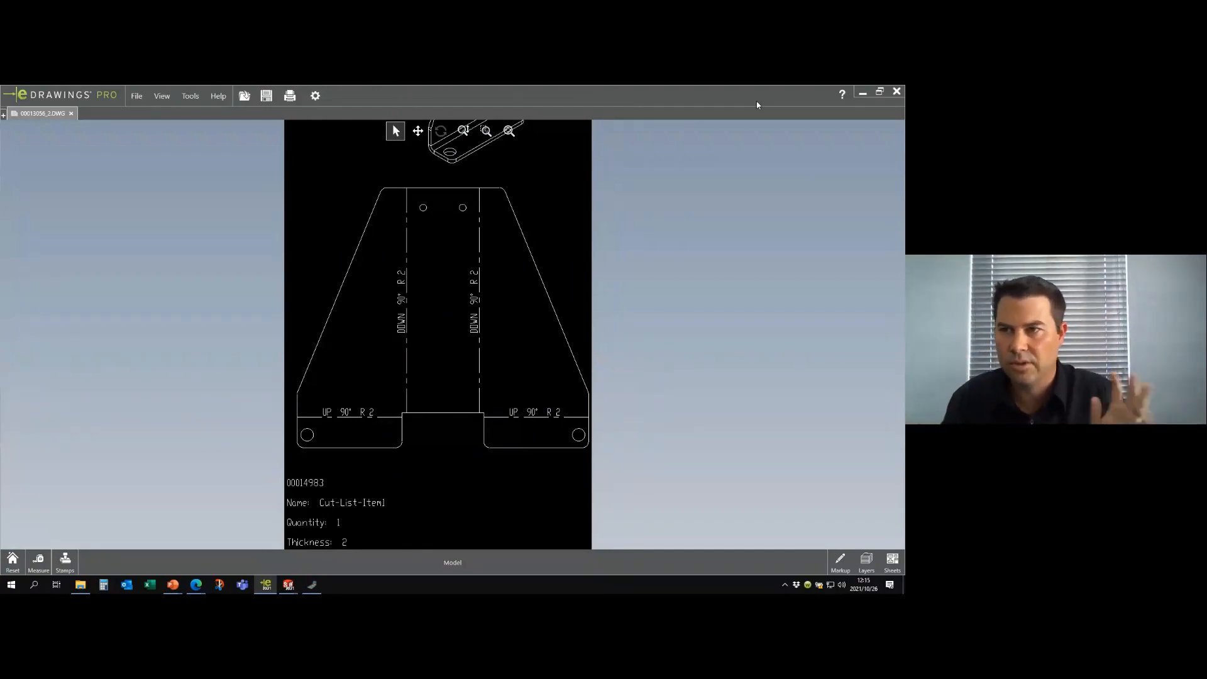
pyautogui.click(873, 97)
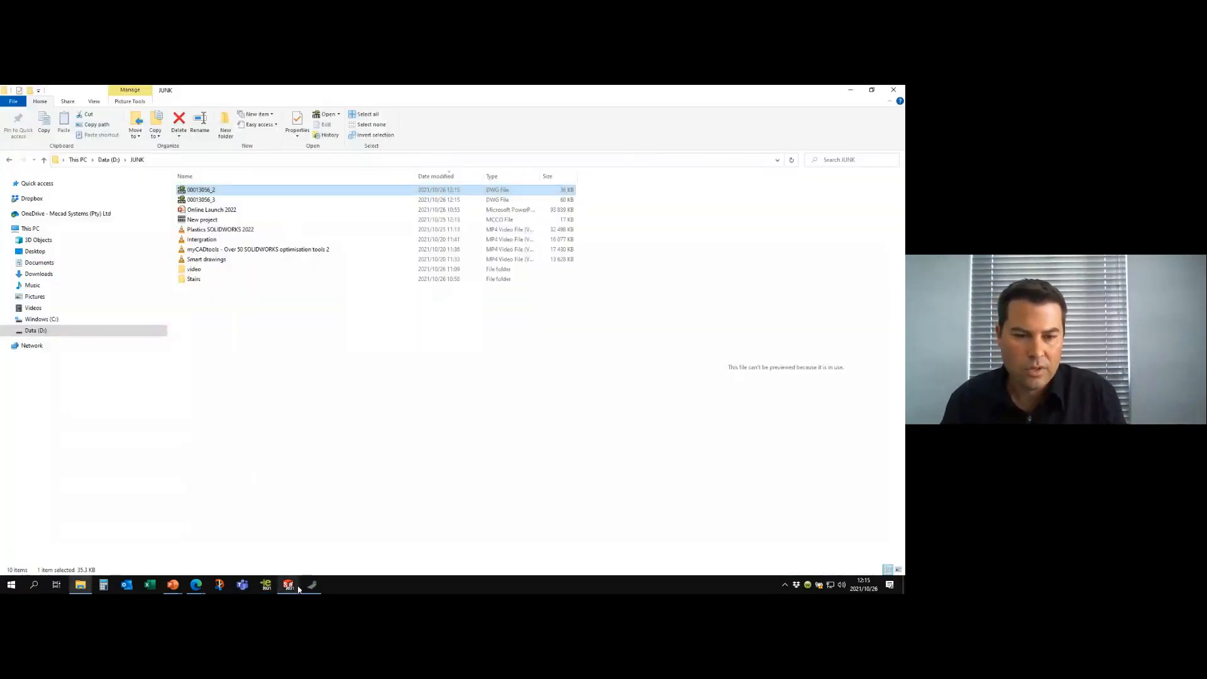
# - Switch to the PowerPoint slide show and advance to the Cutting Optimization slide
pyautogui.moveTo(173, 585)
pyautogui.click(207, 547)
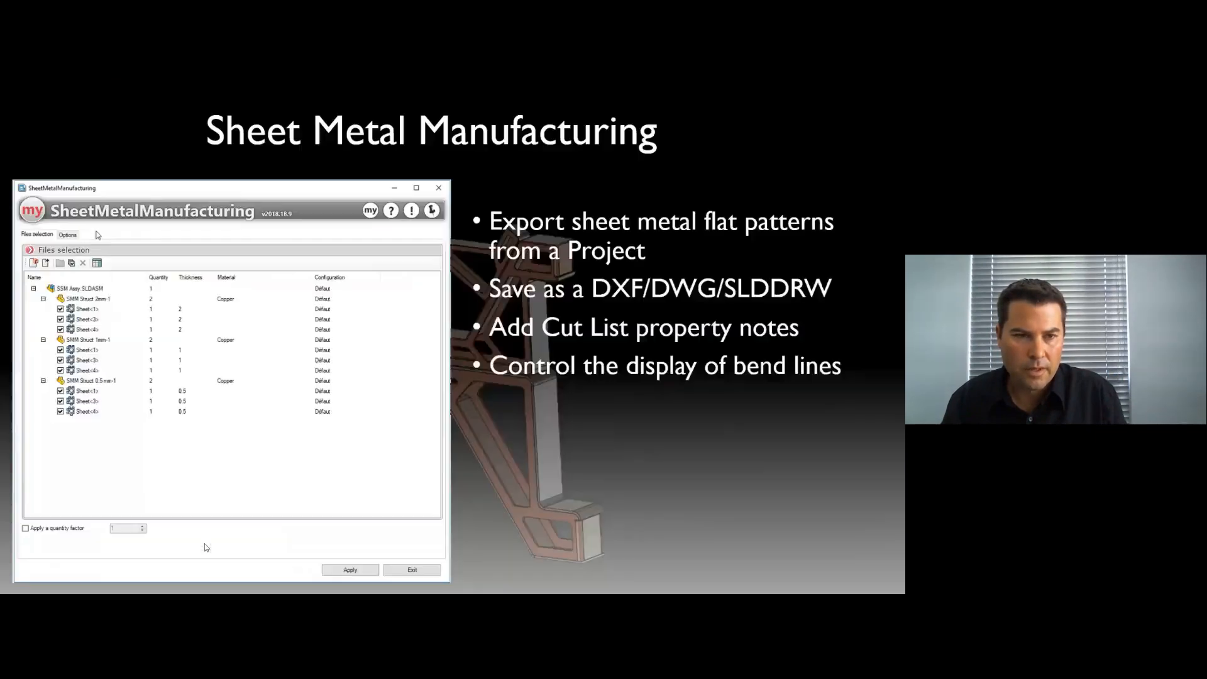
pyautogui.click(278, 343)
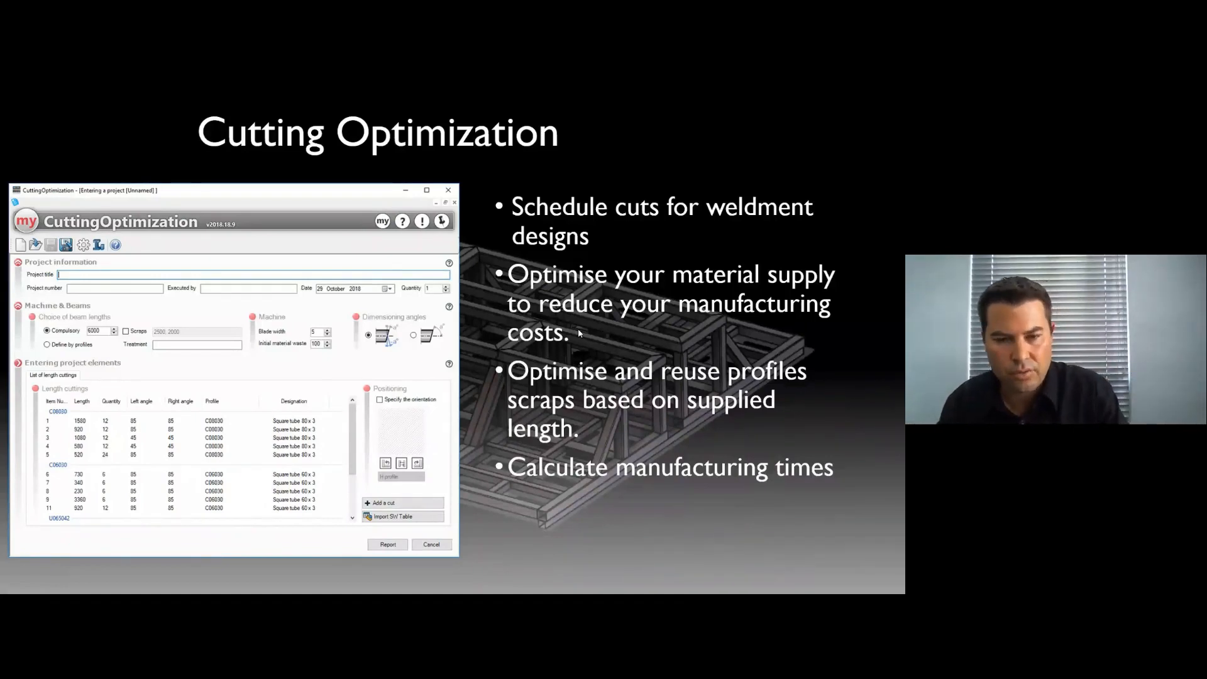
# - End the slide show, switch to the Moveable Steps drawing in SOLIDWORKS and open the Stair_Frame part from its drawing view
pyautogui.press('Escape')
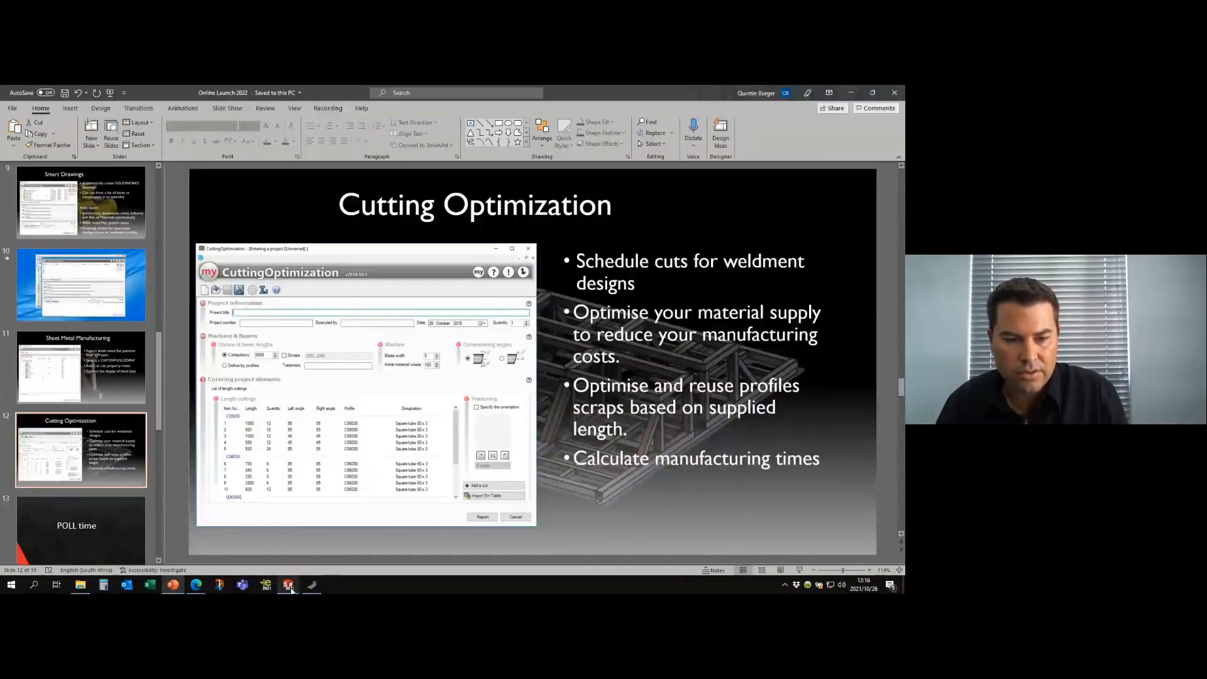
pyautogui.moveTo(290, 588)
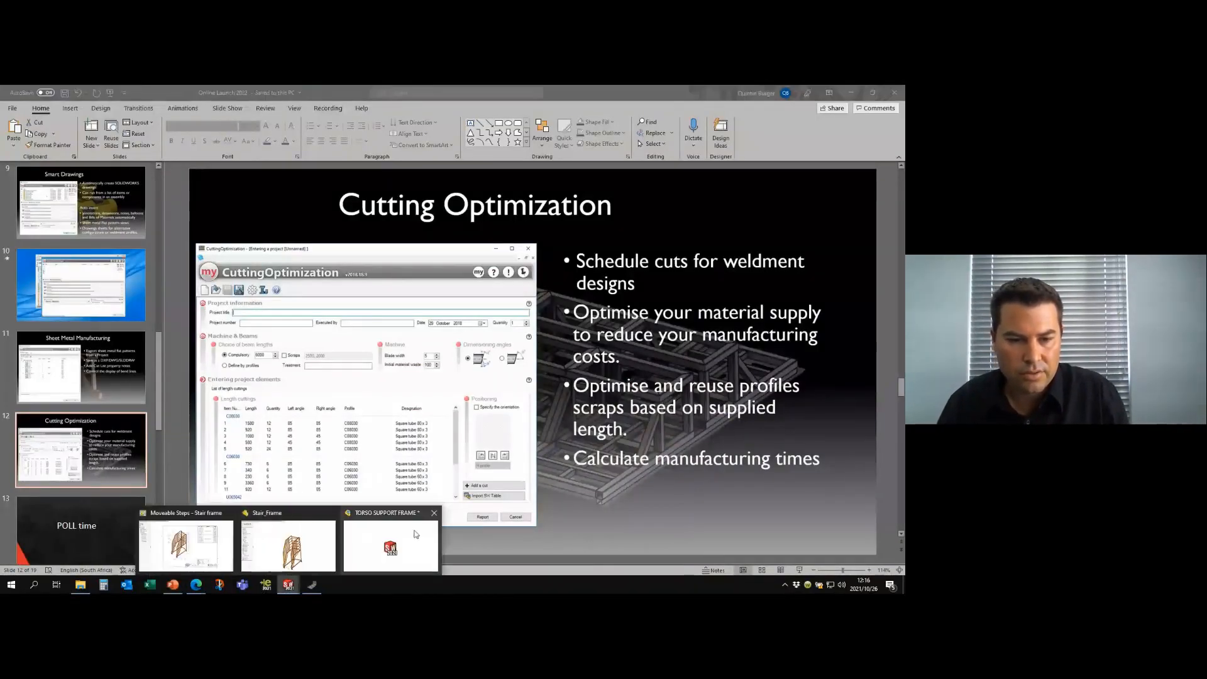
pyautogui.click(216, 539)
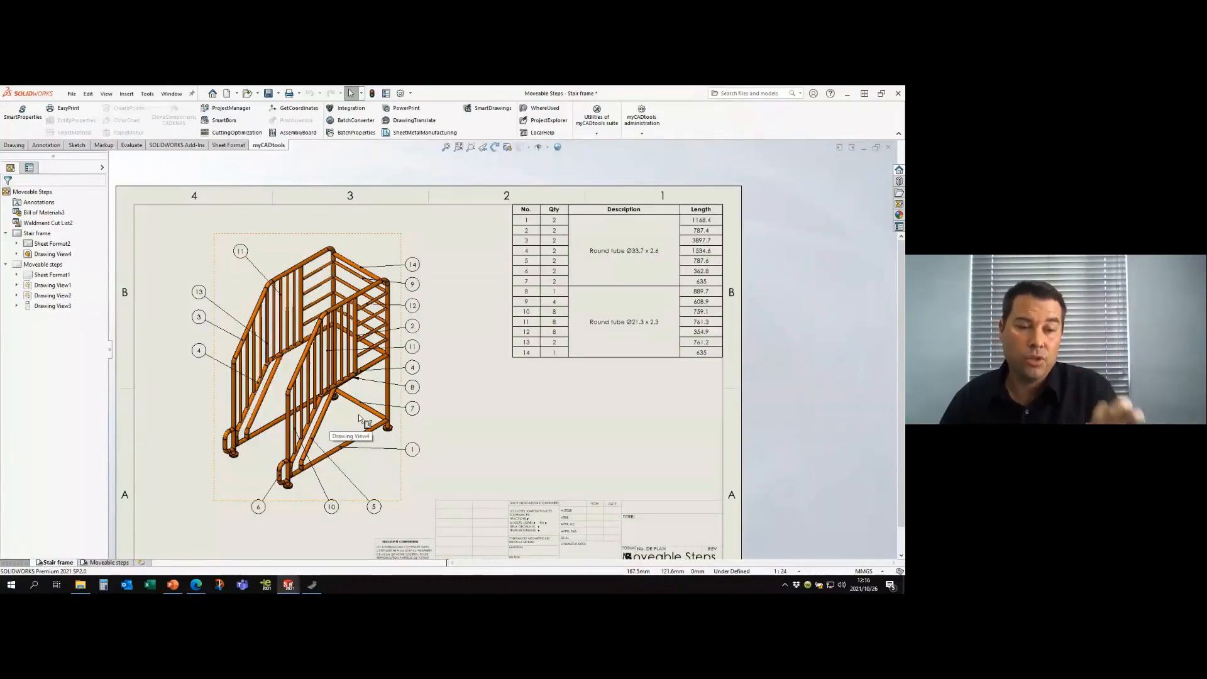
pyautogui.click(395, 484)
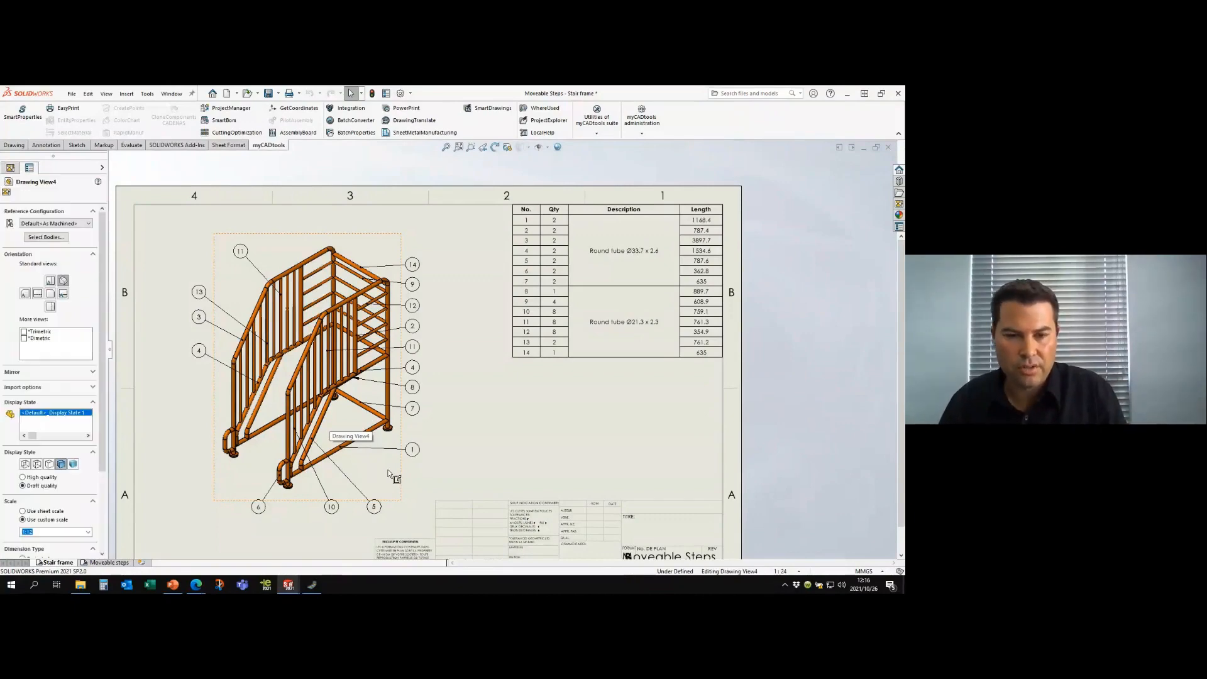
pyautogui.click(414, 447)
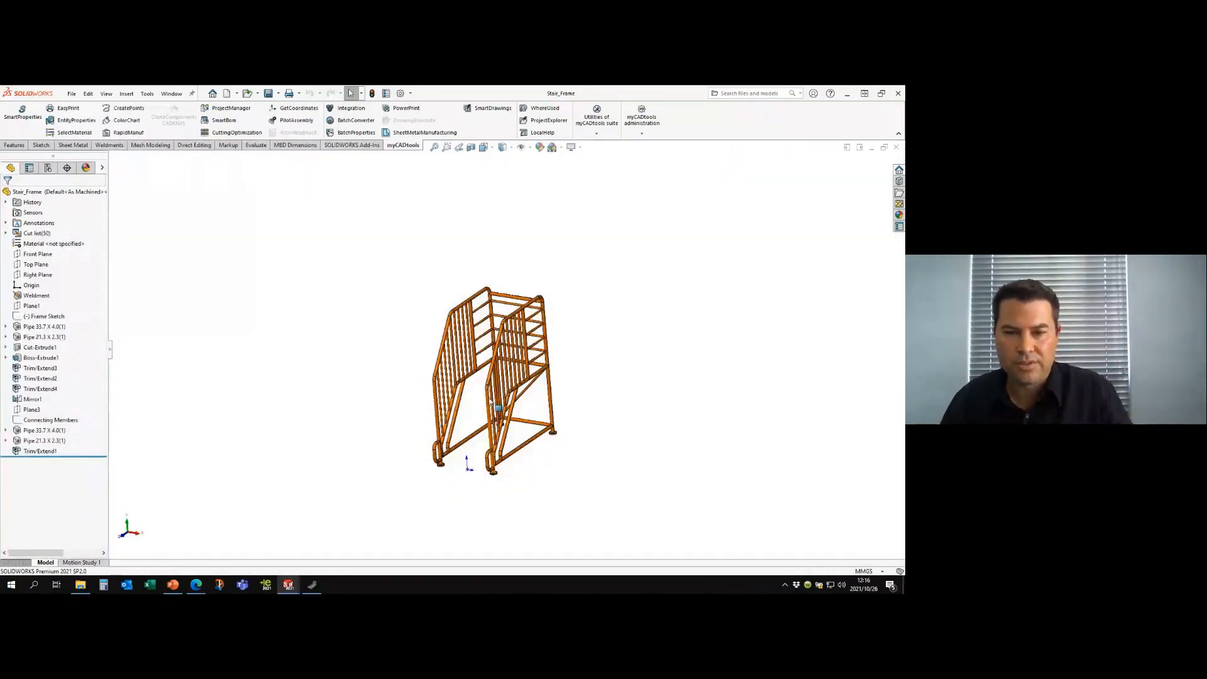
# - Return to the Moveable Steps drawing, launch CuttingOptimization and start a new cutting project
pyautogui.scroll(-3, 519, 349)
pyautogui.scroll(1, 526, 377)
pyautogui.moveTo(525, 380)
pyautogui.mouseDown(button='middle')
pyautogui.moveTo(506, 337)
pyautogui.moveTo(541, 371)
pyautogui.moveTo(526, 382)
pyautogui.mouseUp(button='middle')
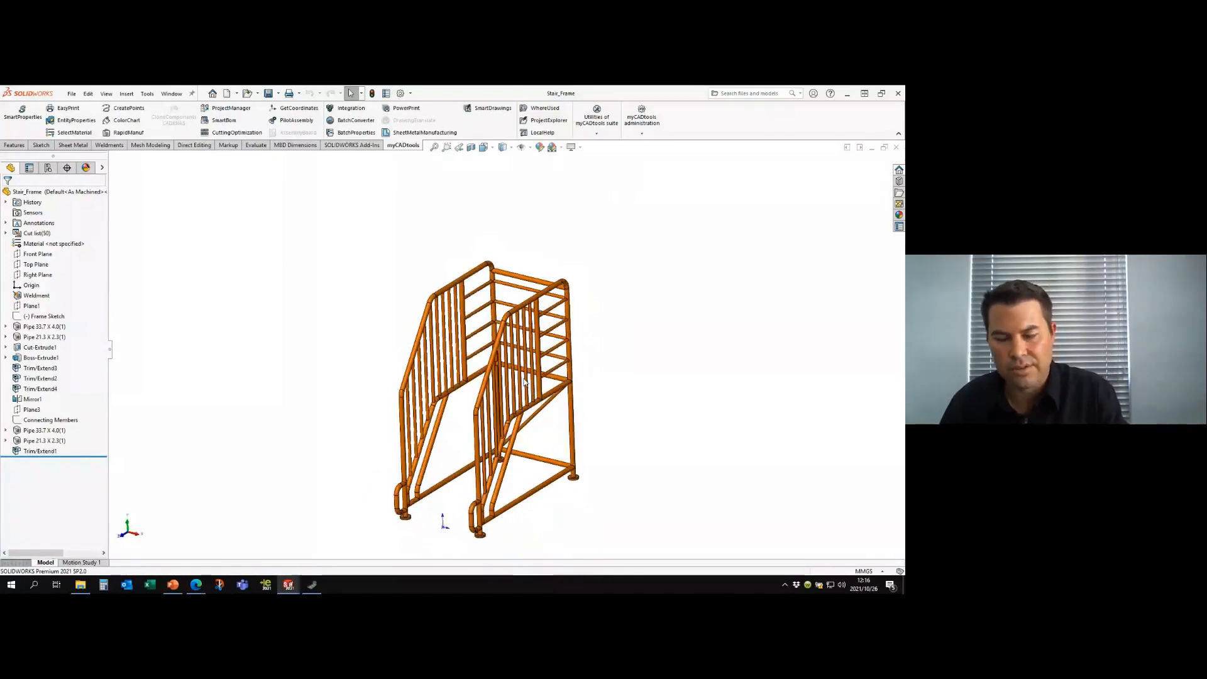
pyautogui.hotkey('ctrl', 'Tab')
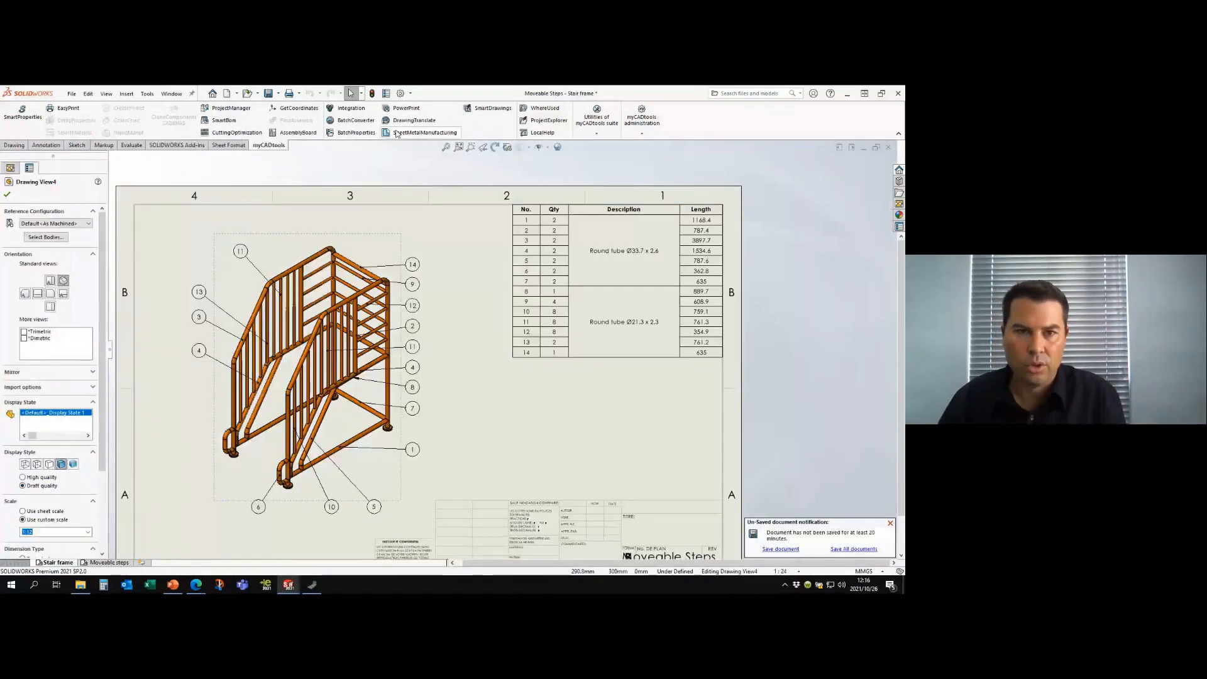
pyautogui.click(232, 132)
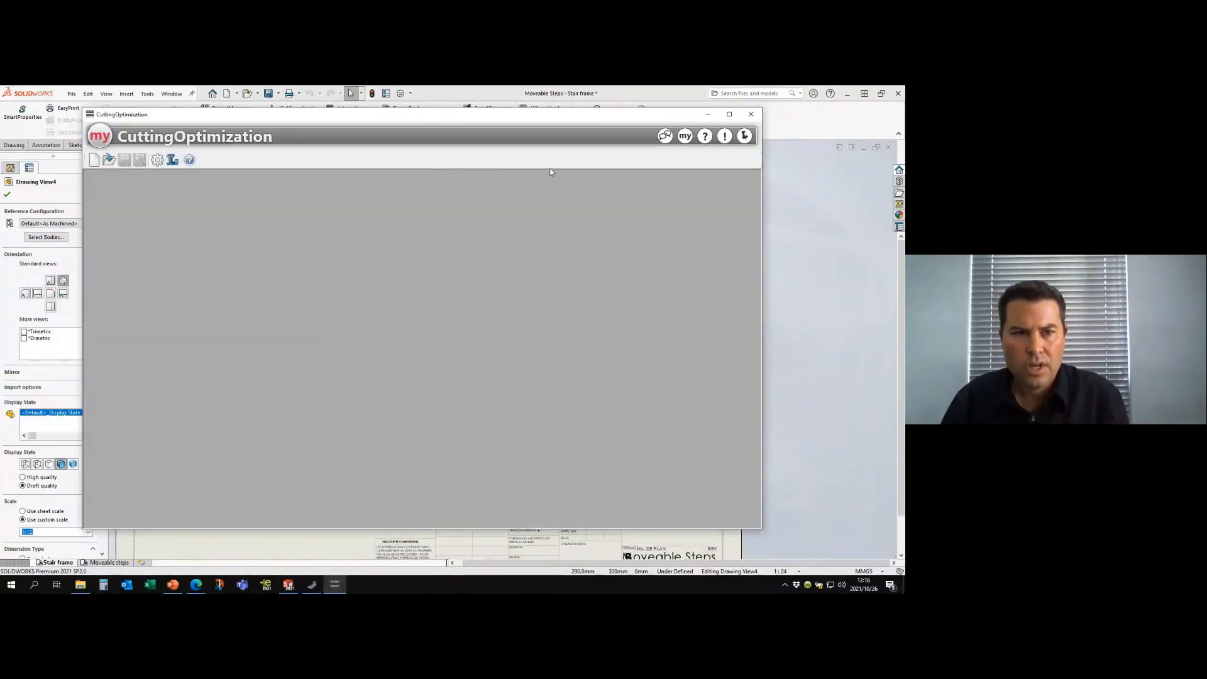
pyautogui.click(94, 160)
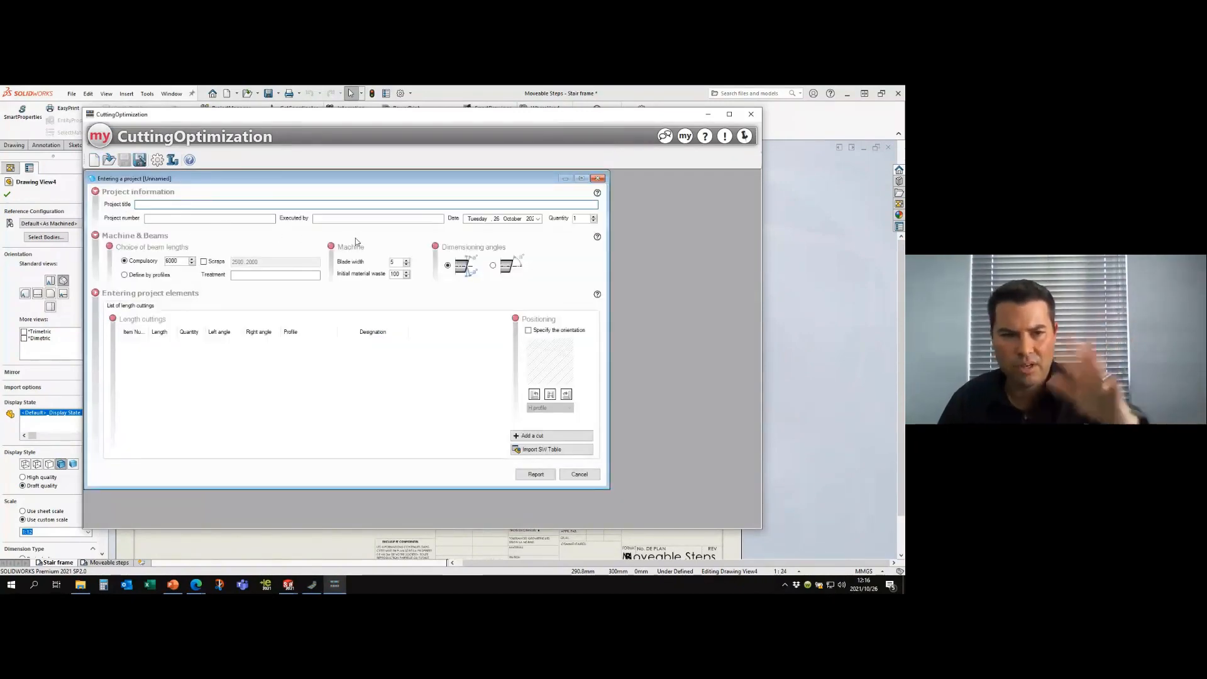
# - Import the Stair frame sheet's weldment cut list table with both round tube profiles, merging cuts of the same length, and enlarge the project view
pyautogui.click(540, 450)
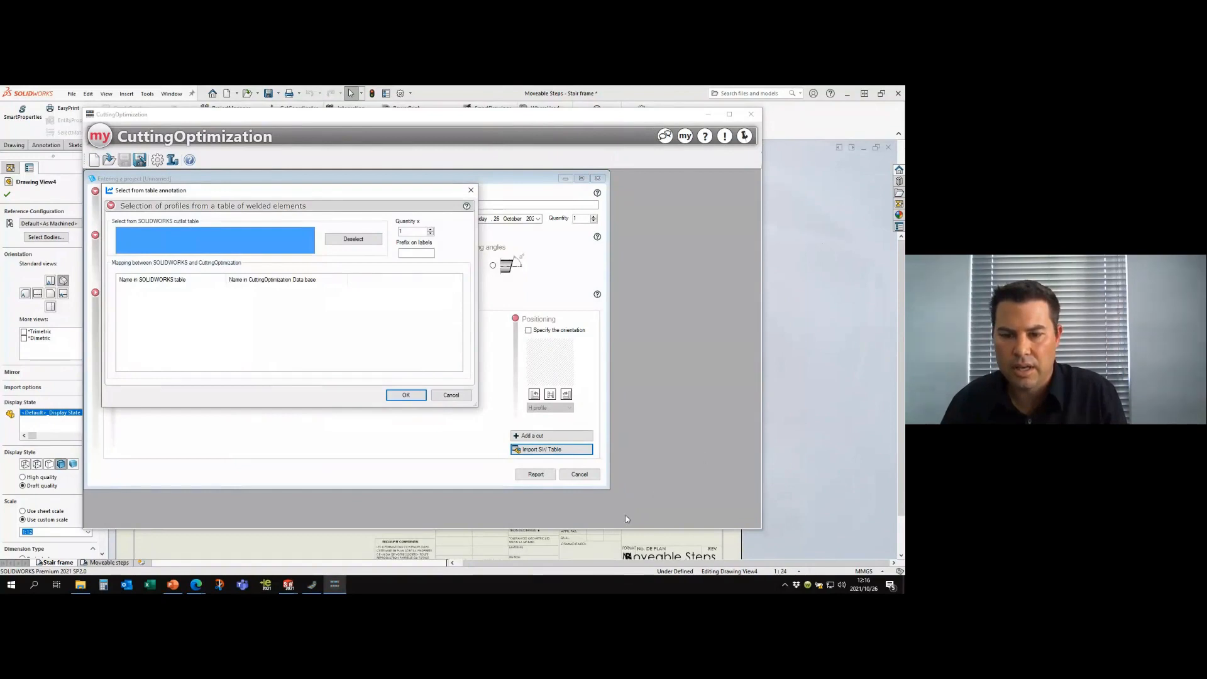
pyautogui.click(683, 117)
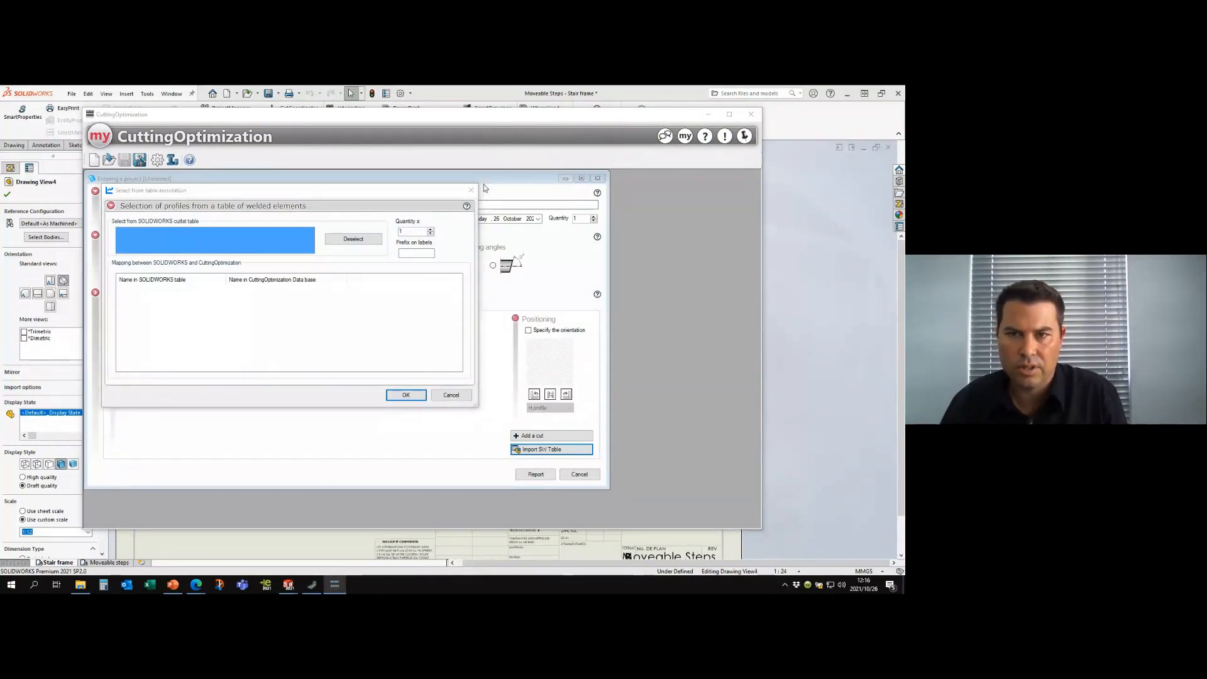
pyautogui.click(269, 545)
pyautogui.click(556, 301)
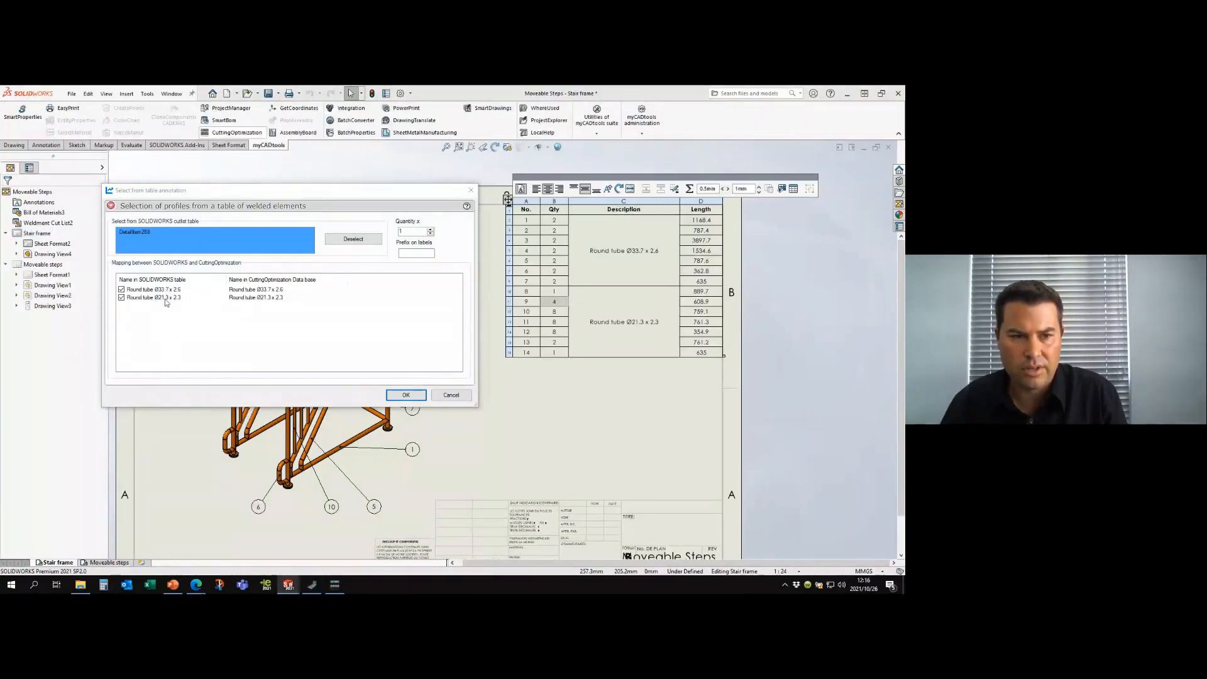
pyautogui.click(389, 400)
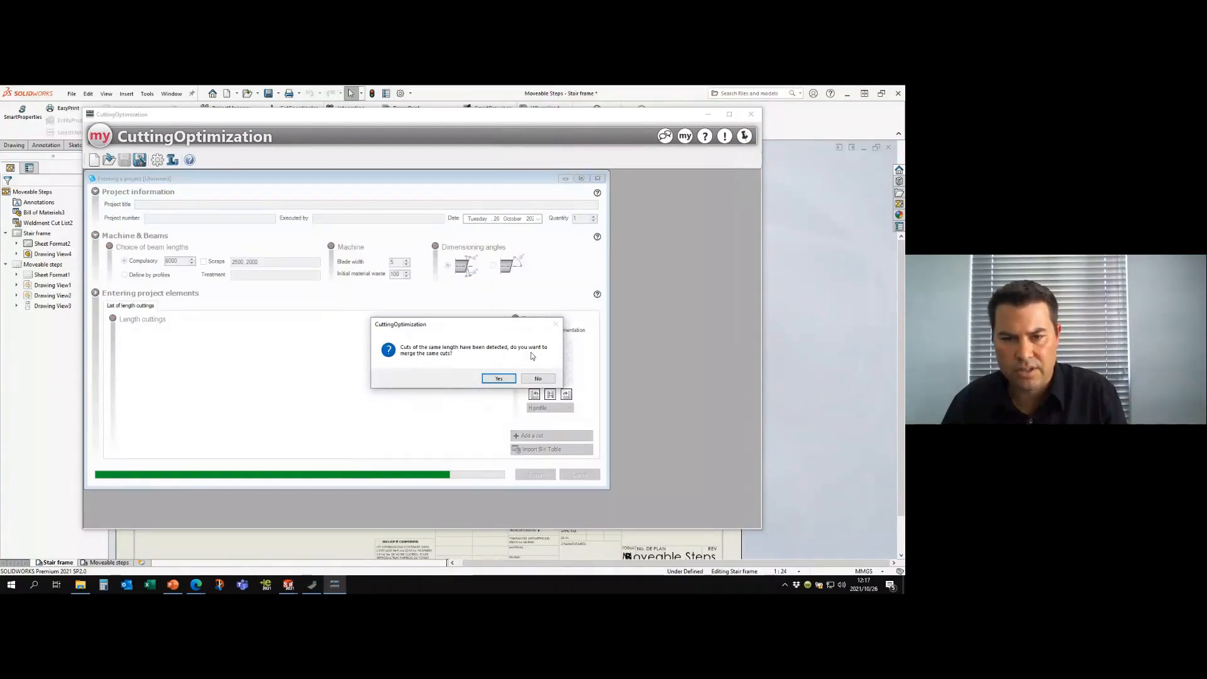
pyautogui.click(499, 377)
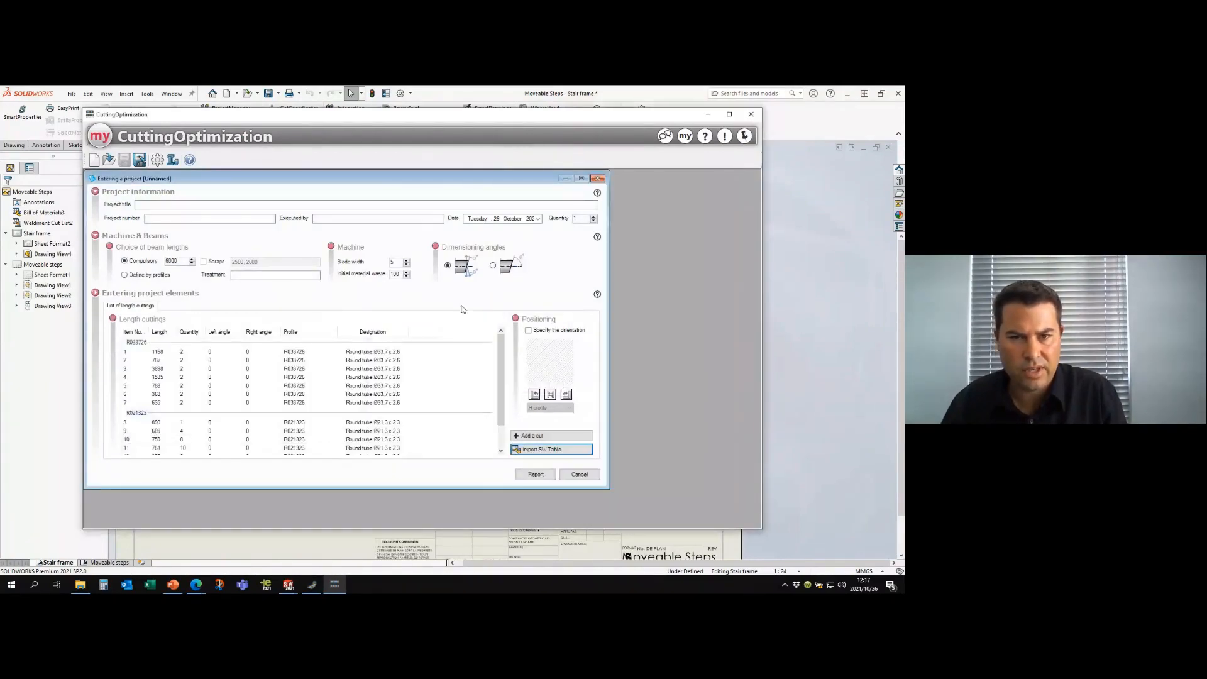
pyautogui.click(582, 178)
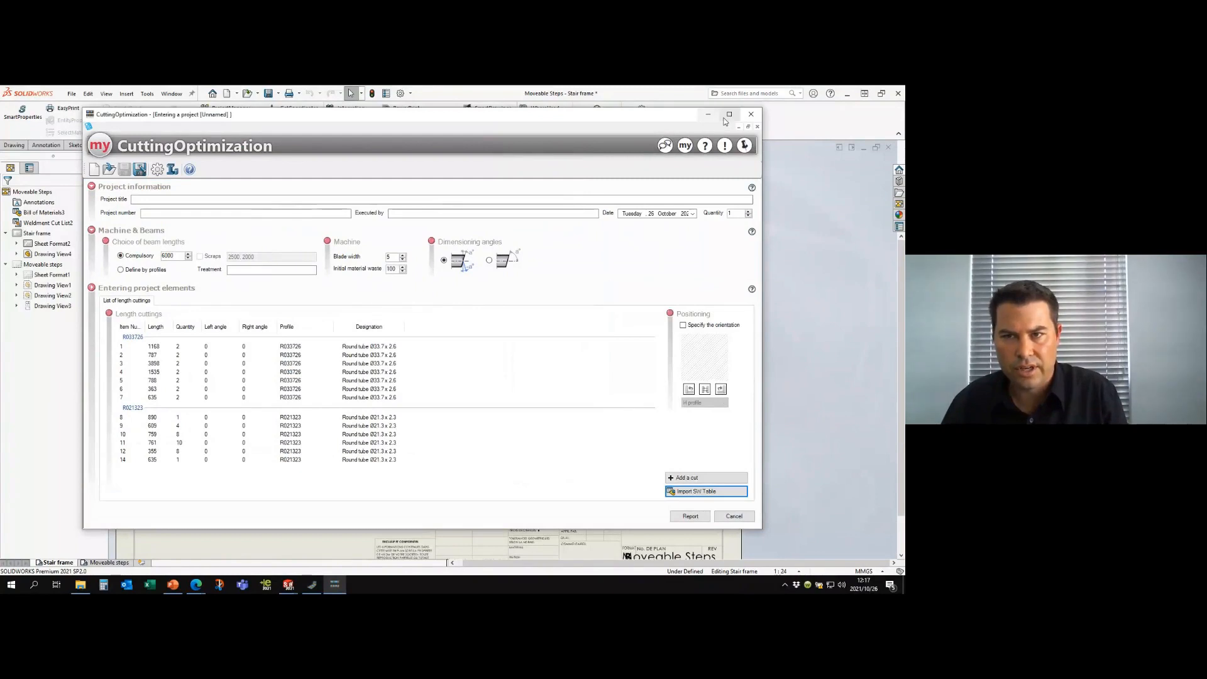
pyautogui.click(729, 113)
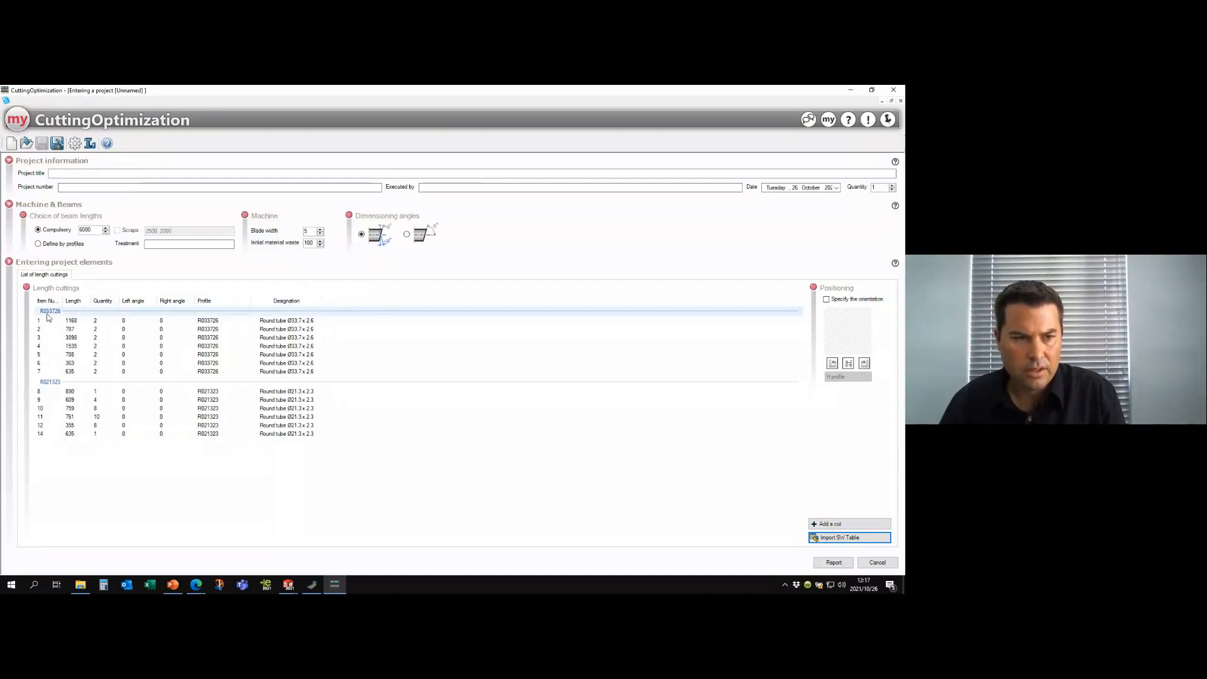
# - Define beam lengths by profile and analyse R033726 for lengths between 5000 and 9000 mm with a 500 mm iteration
pyautogui.click(38, 245)
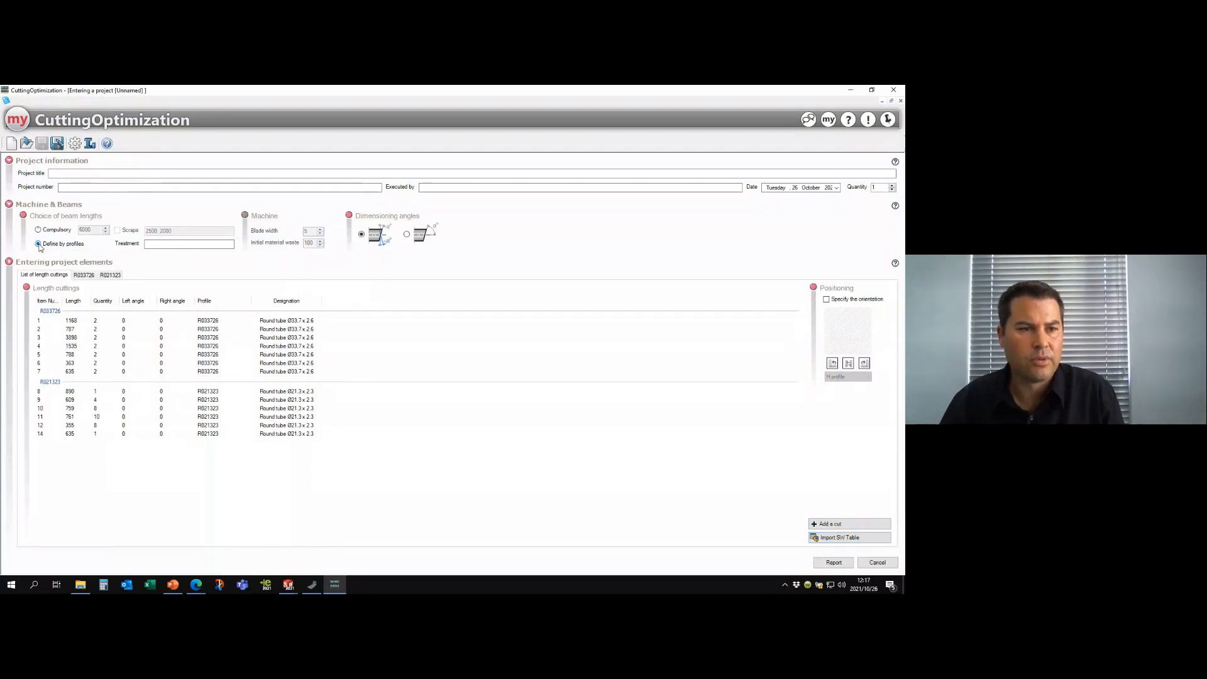
pyautogui.click(104, 276)
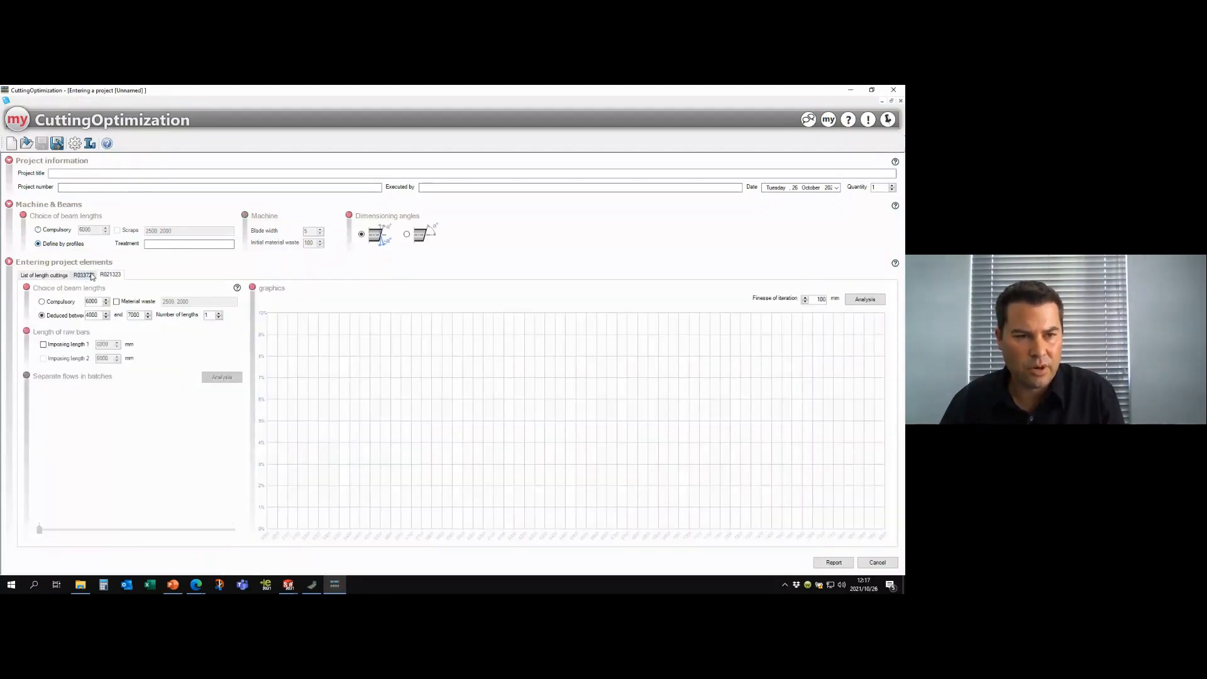
pyautogui.click(84, 276)
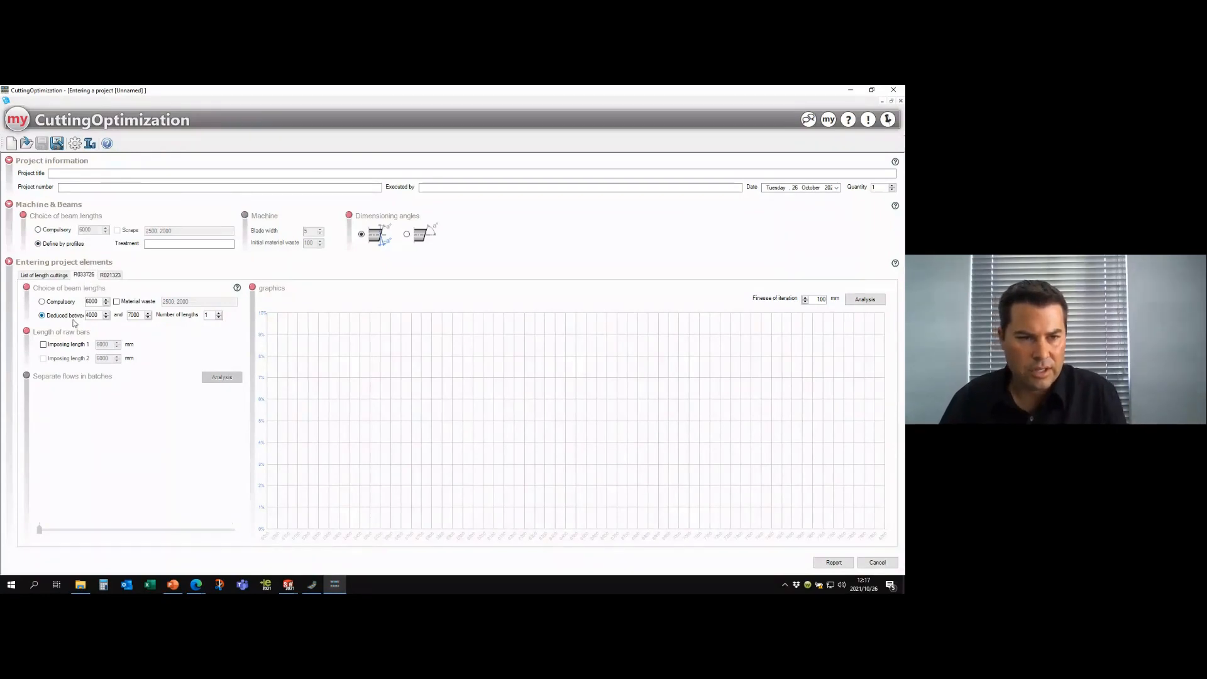
pyautogui.doubleClick(99, 315)
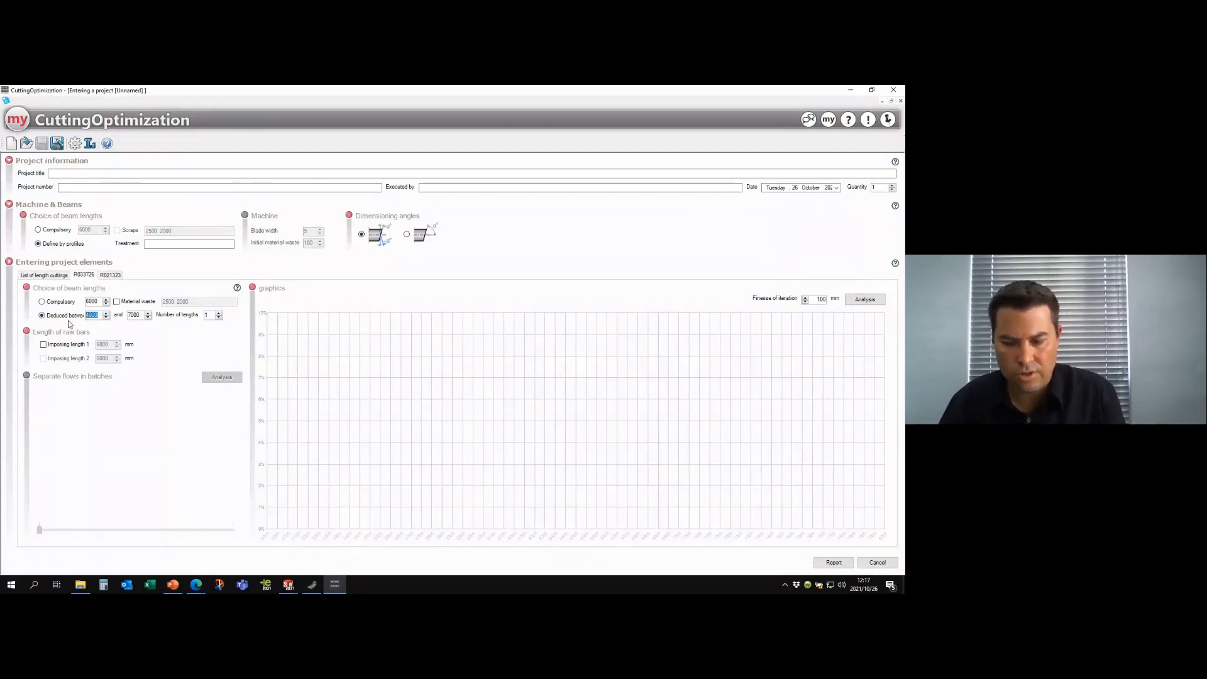
pyautogui.write('5')
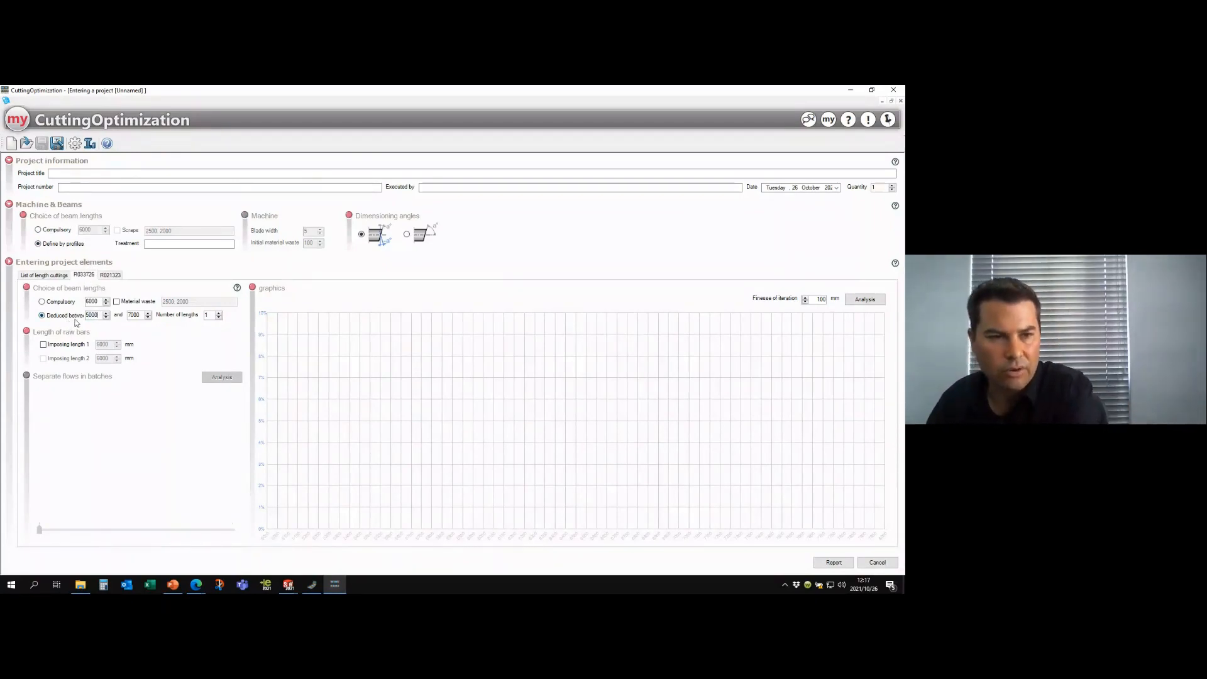
pyautogui.doubleClick(133, 315)
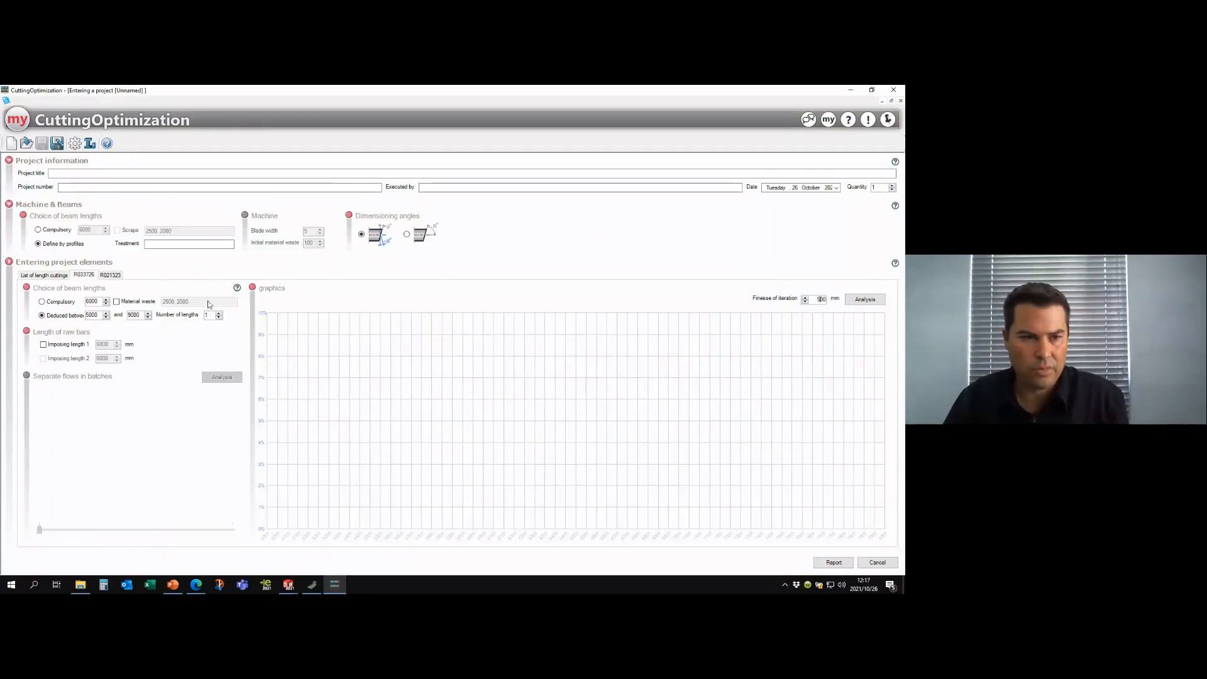
pyautogui.click(866, 300)
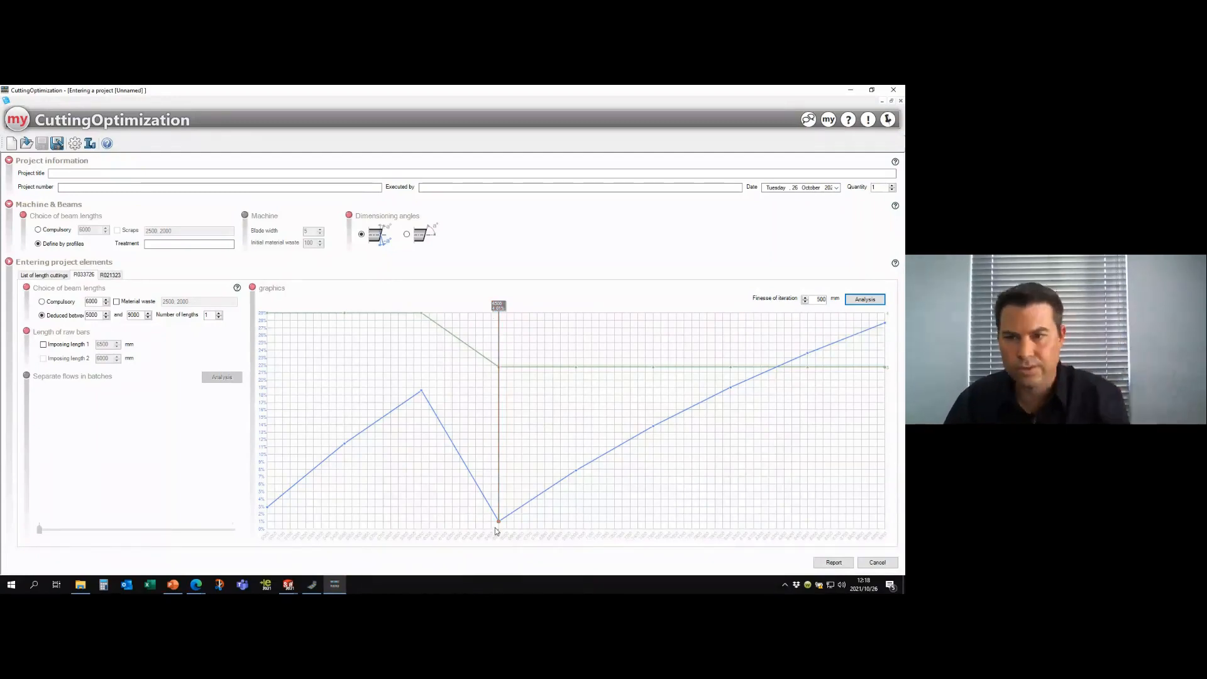
# - Analyse beam lengths for profile R021323, and switch the project back to the compulsory 6000 mm beam length
pyautogui.click(111, 275)
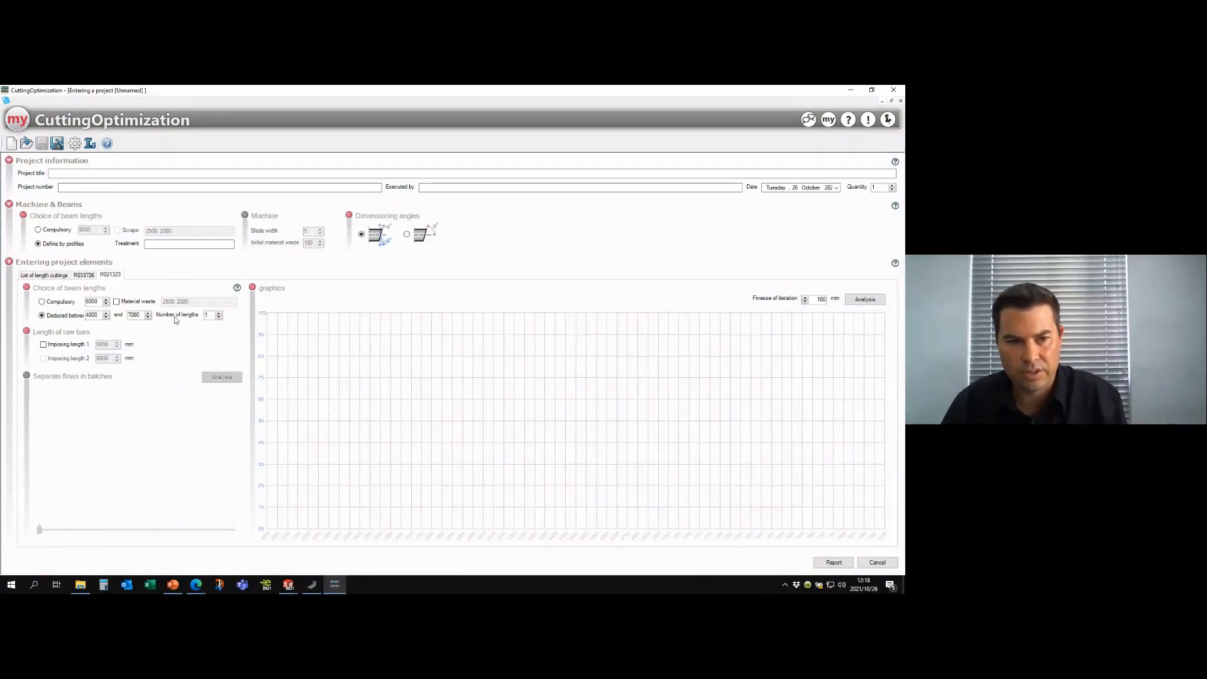
pyautogui.click(850, 299)
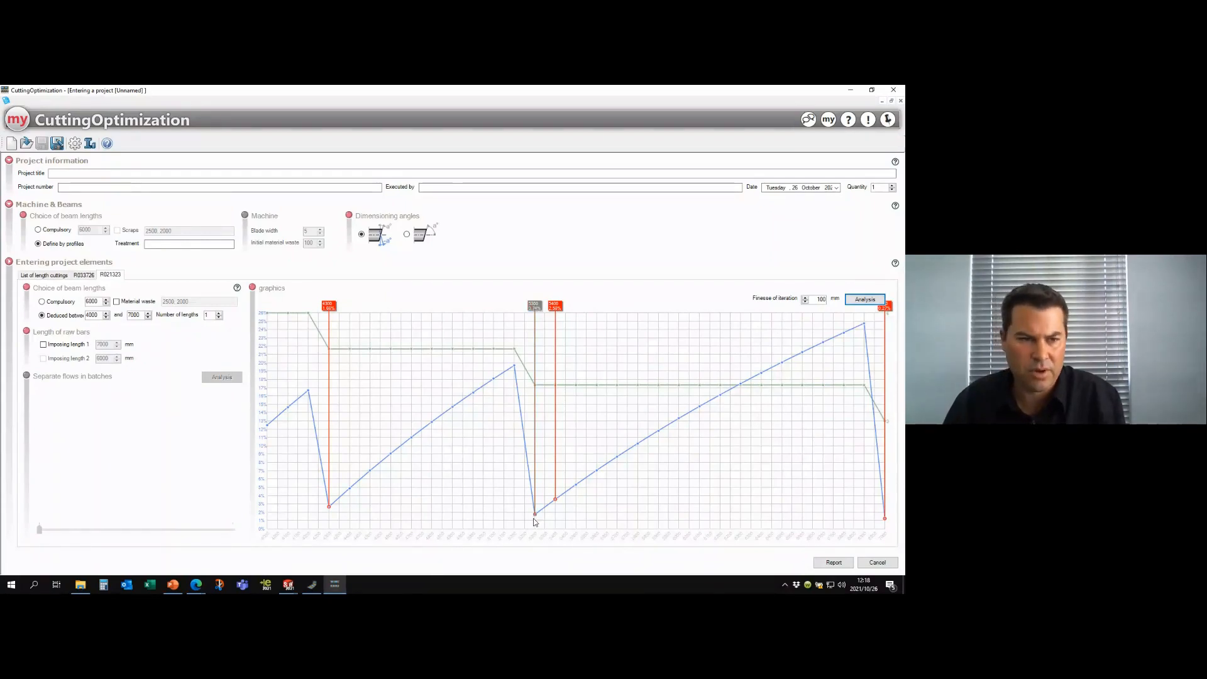
pyautogui.click(66, 230)
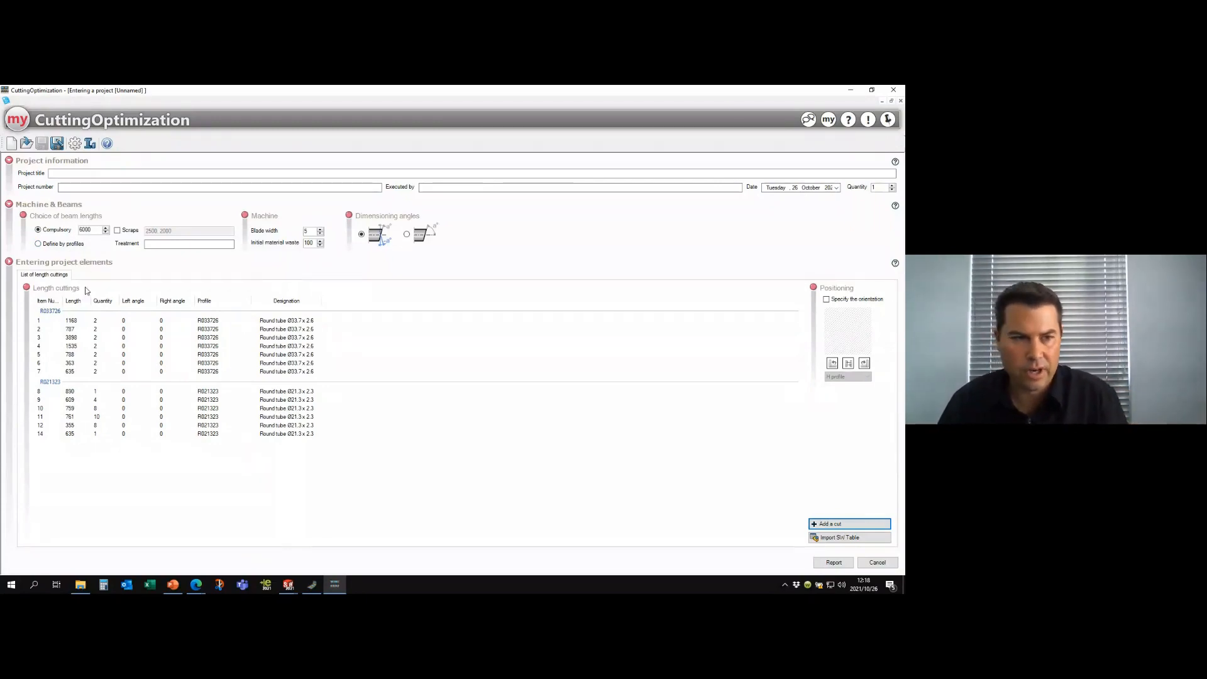
# - Select the first R033726 cut and set random colors for the length cuttings
pyautogui.click(50, 311)
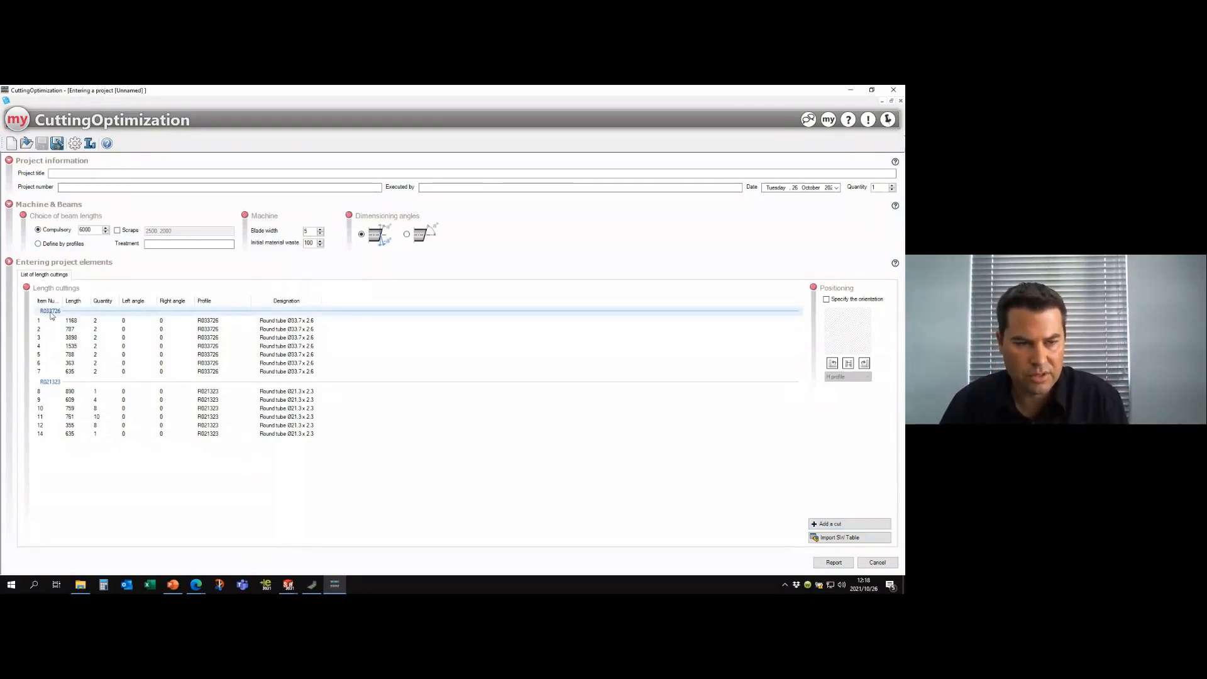
pyautogui.click(62, 321)
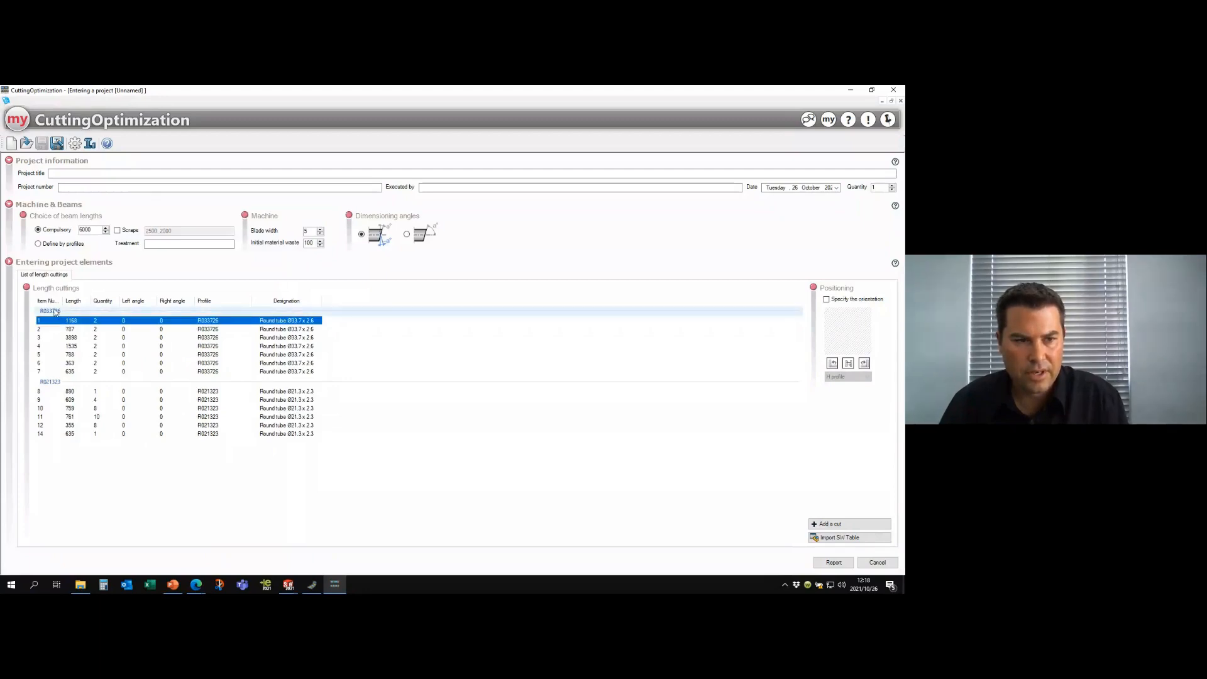
pyautogui.rightClick(69, 322)
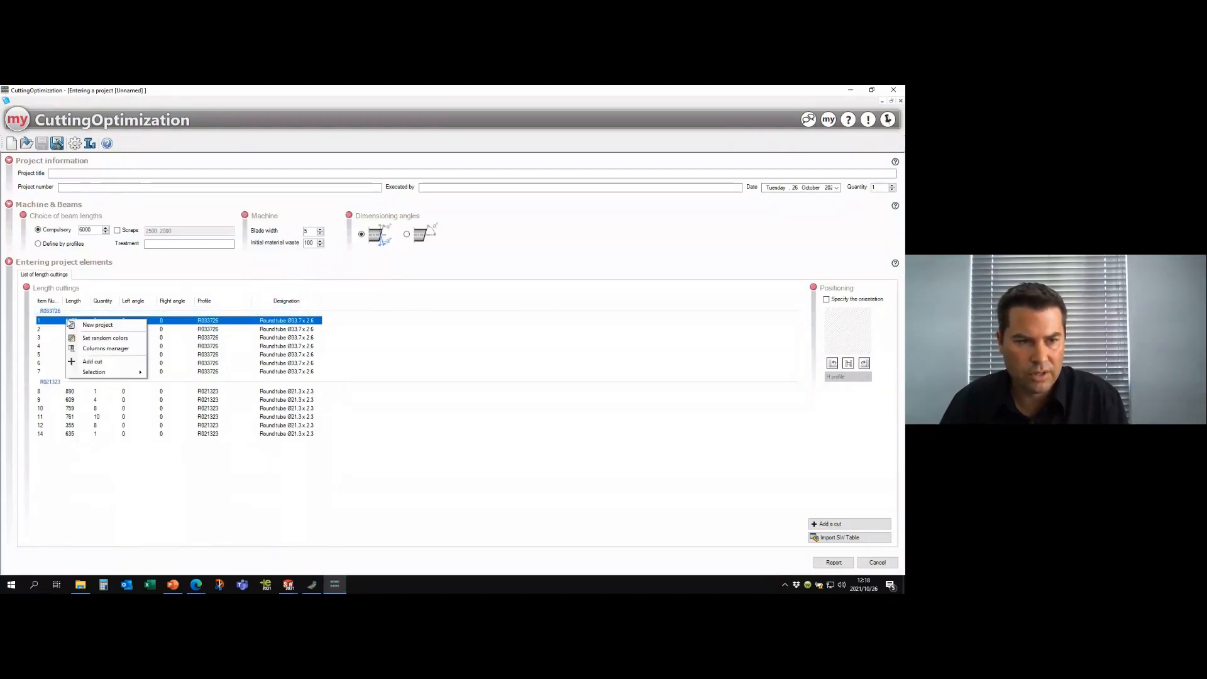
pyautogui.click(112, 340)
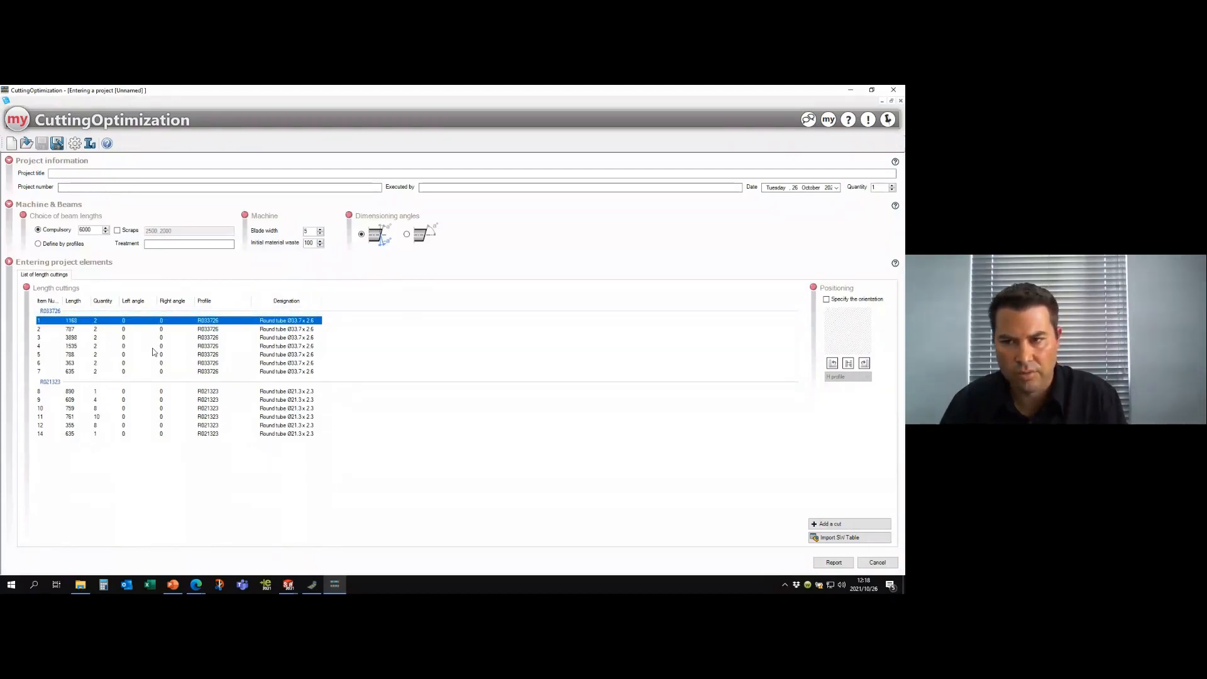
# - Specify the orientation of all R033726 cuts using the Round profile
pyautogui.click(52, 311)
pyautogui.click(827, 300)
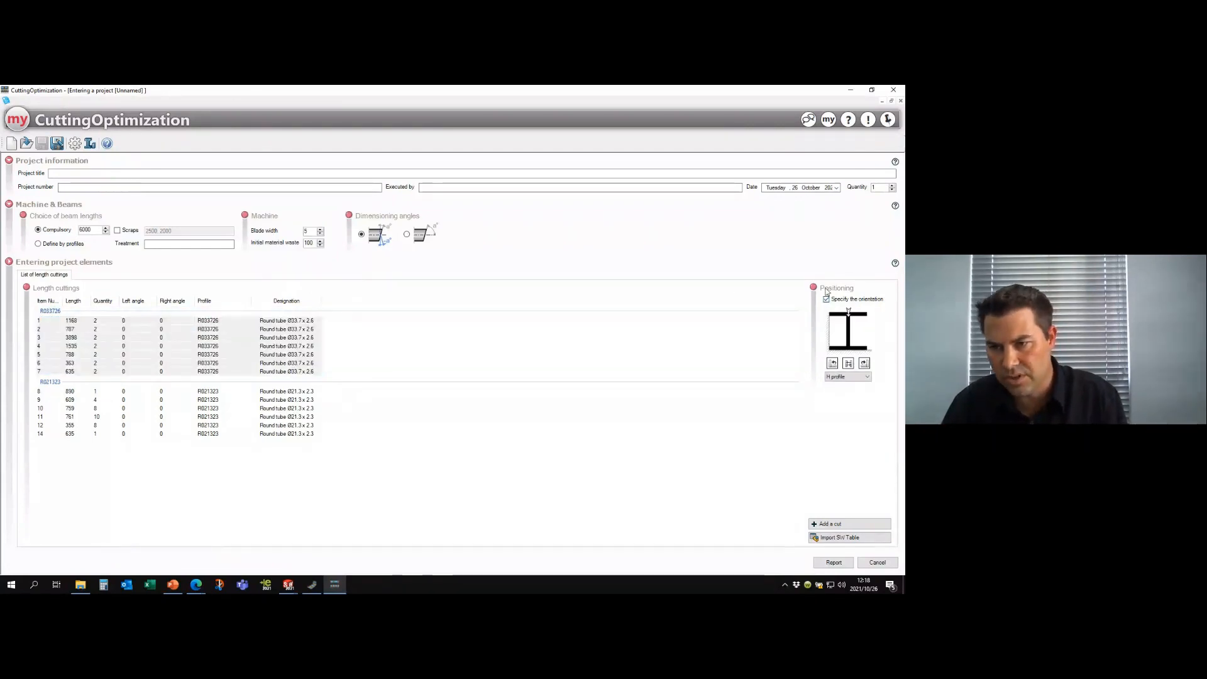
pyautogui.click(842, 378)
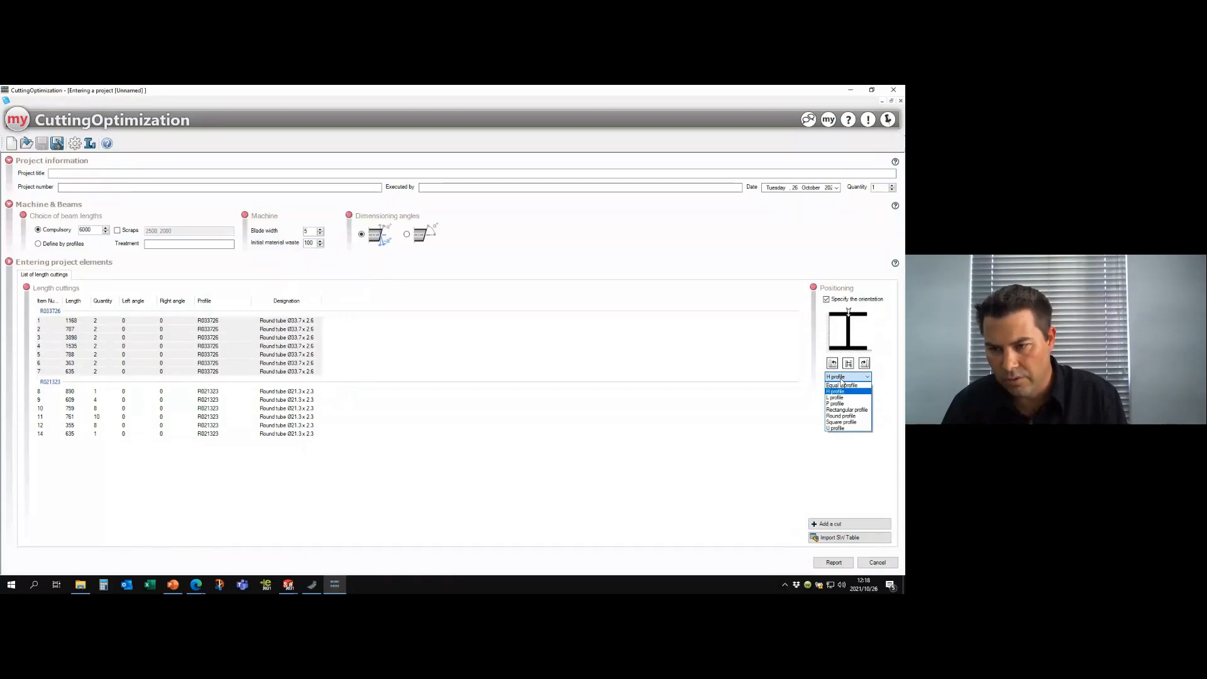
pyautogui.click(843, 415)
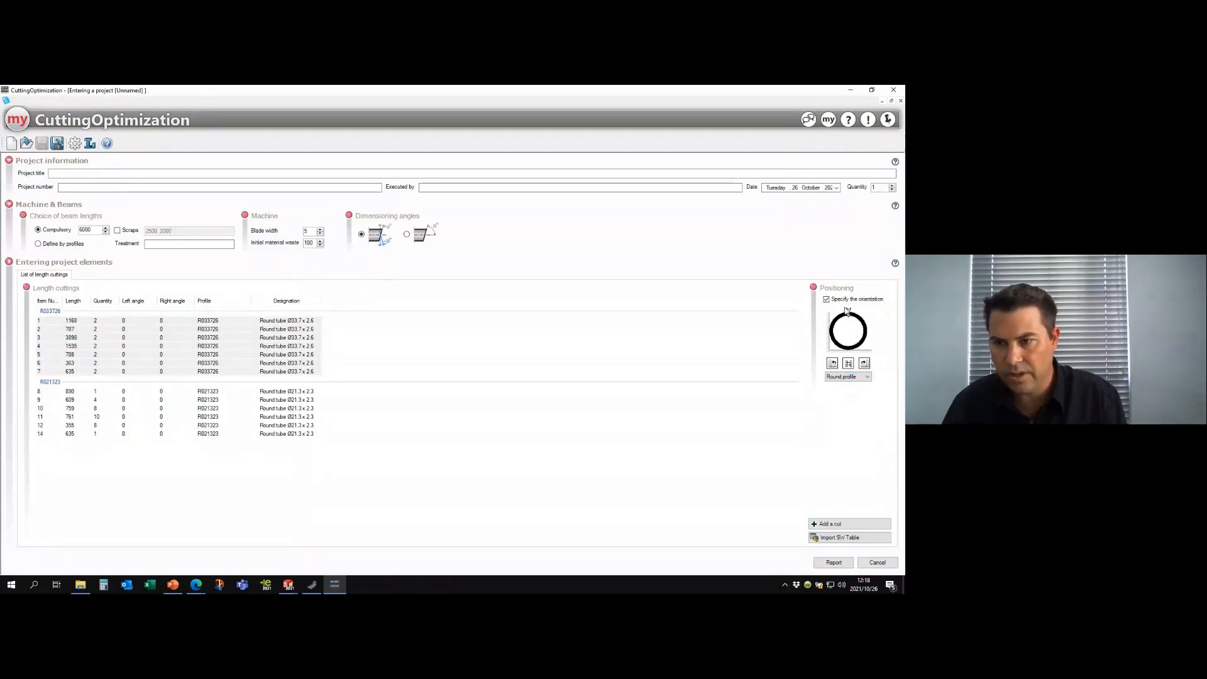
# - Try the L profile in different orientations for the R033726 cuts, and set them back to the Round profile
pyautogui.click(843, 377)
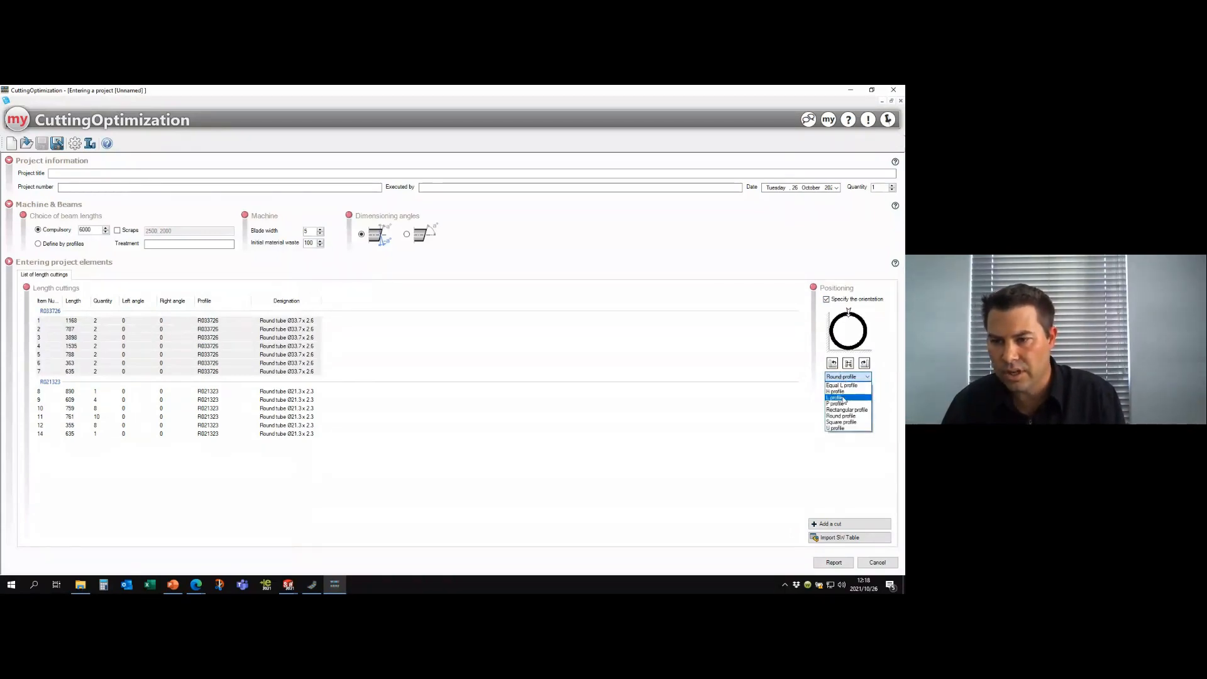
pyautogui.click(843, 397)
pyautogui.click(848, 363)
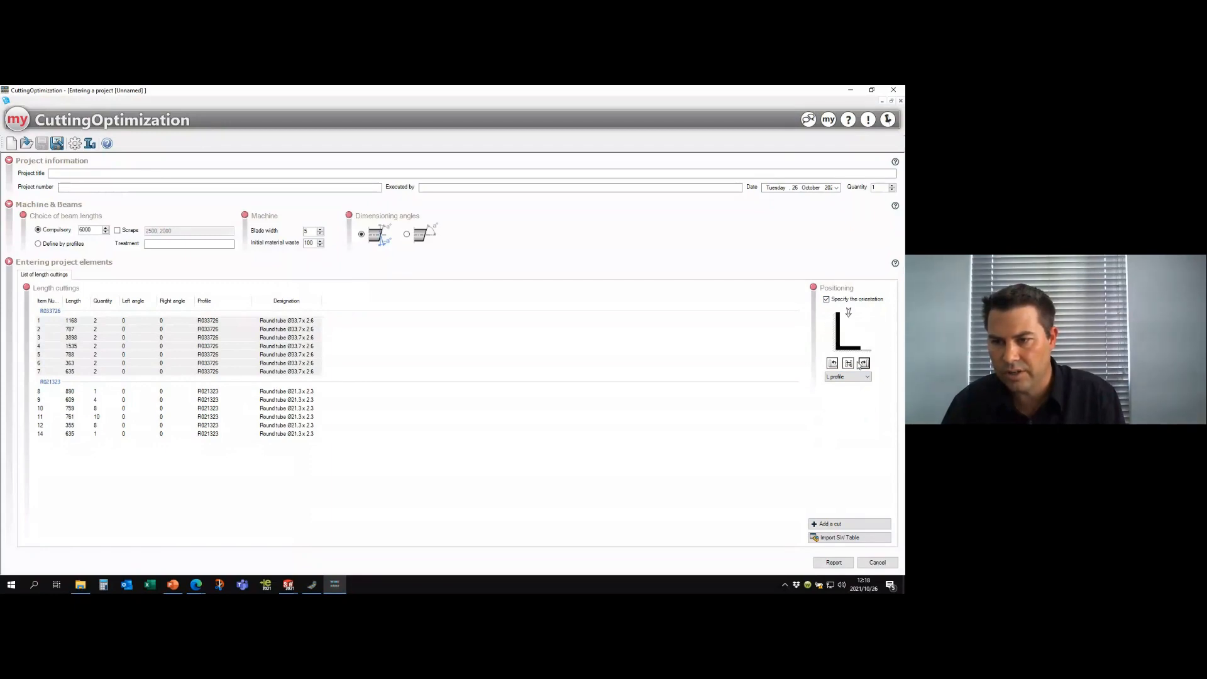
pyautogui.click(835, 365)
pyautogui.click(845, 376)
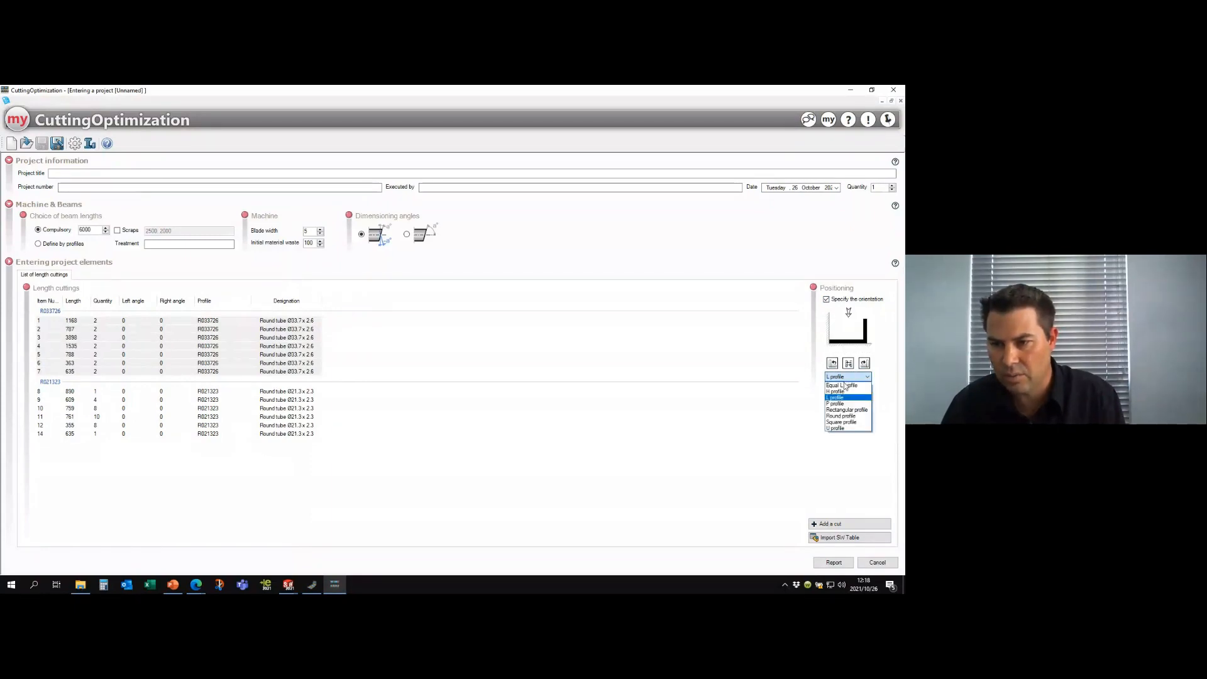
pyautogui.click(846, 417)
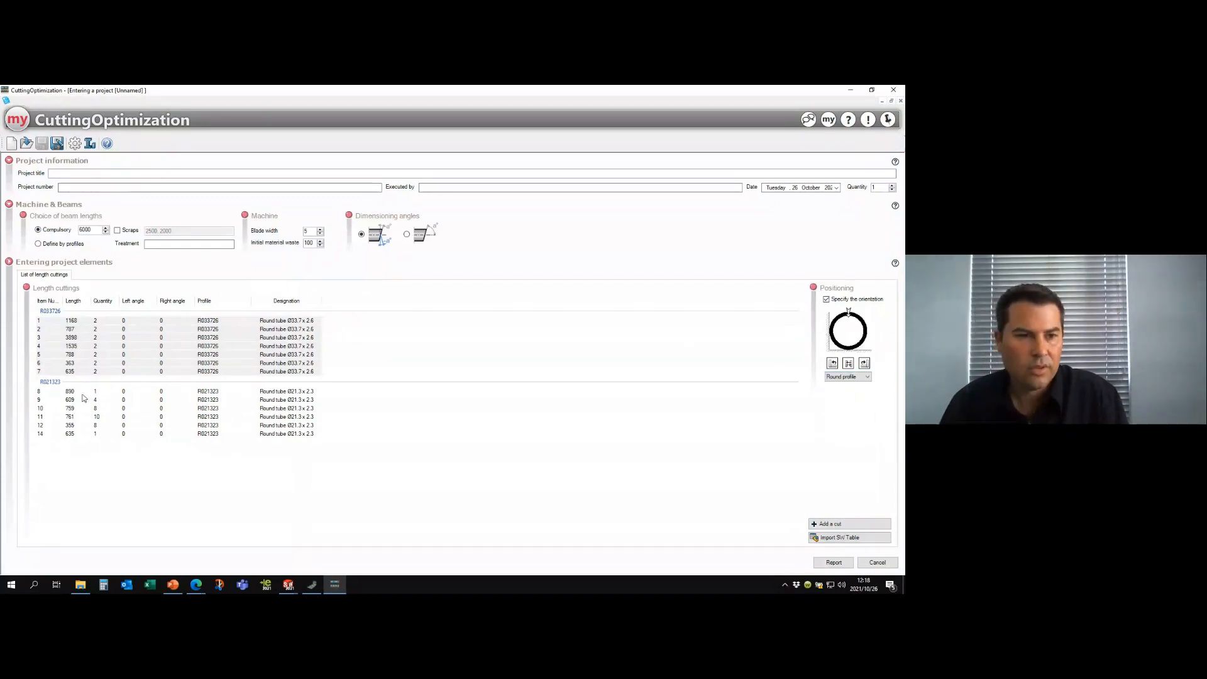
# - Specify the Round profile orientation for the R021323 cuts, and generate the cutting report in an enlarged viewer
pyautogui.click(52, 382)
pyautogui.click(827, 299)
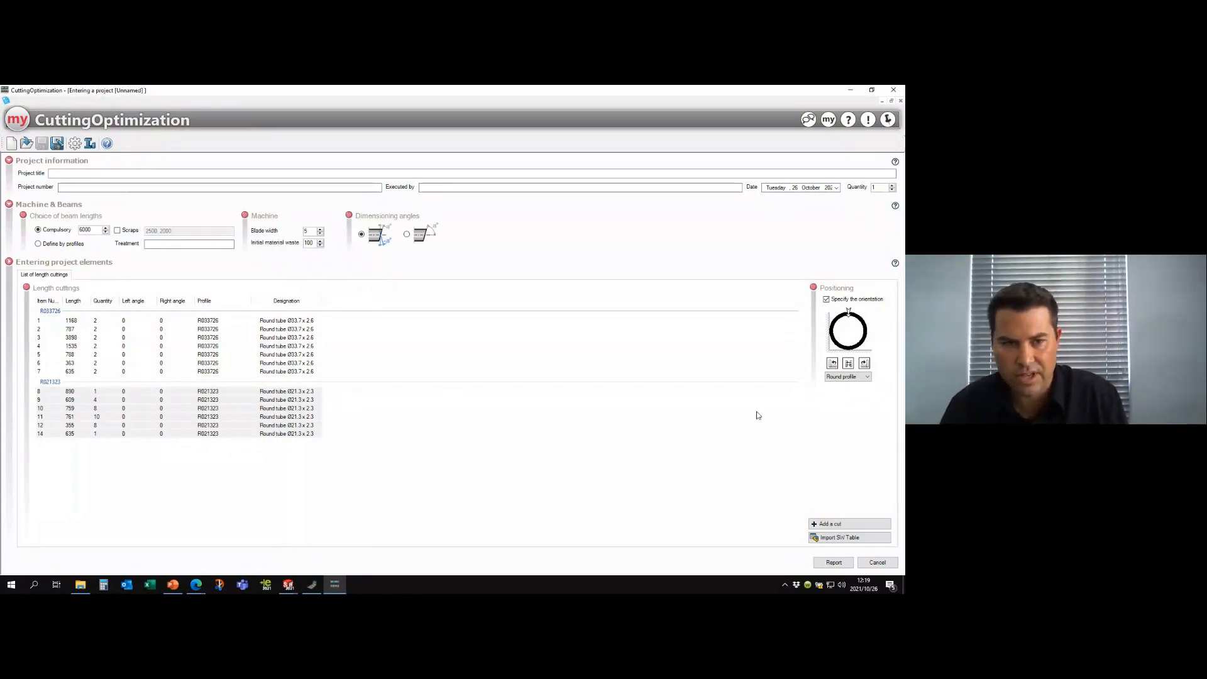
pyautogui.click(834, 563)
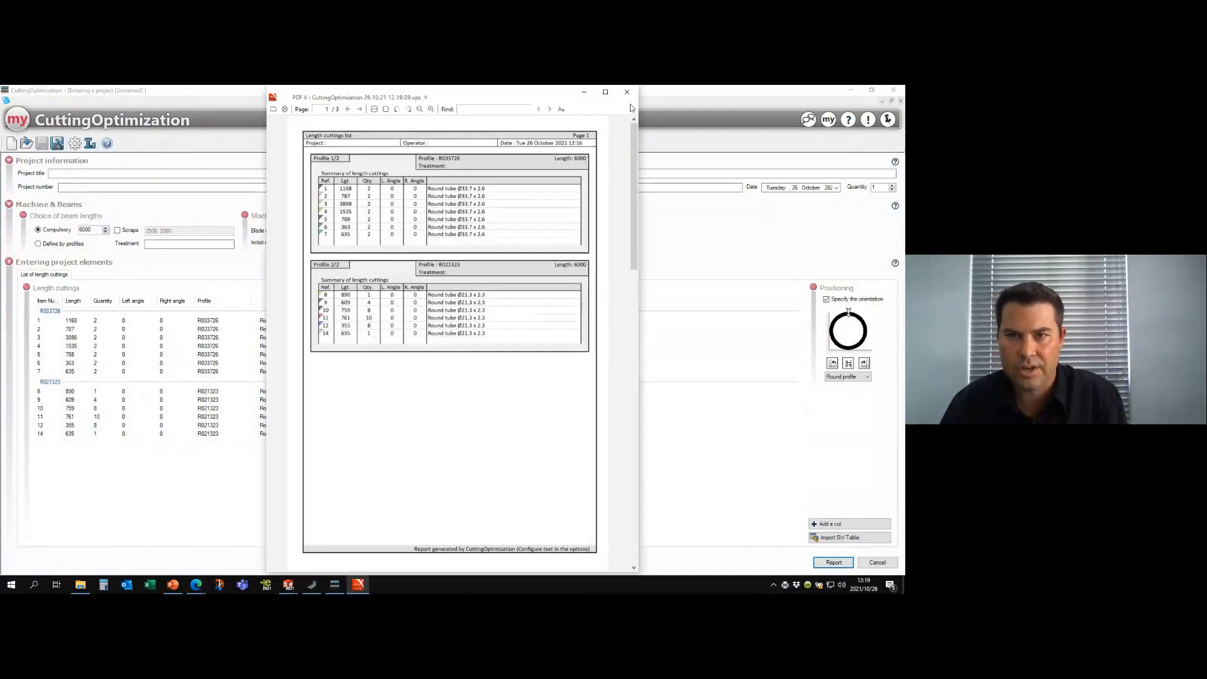
pyautogui.click(606, 93)
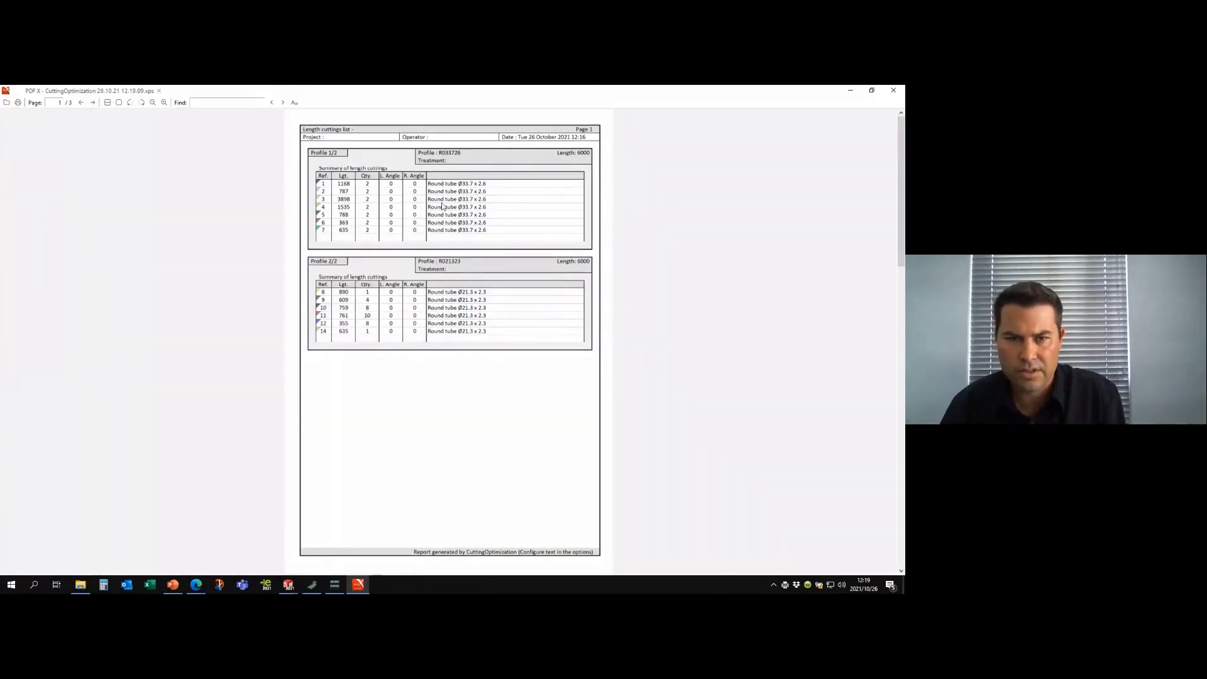
# - Examine the cutting report's length summary and the cuts lists and scraps for profiles R033726 and R021323, and close the report
pyautogui.keyDown('ctrl'); pyautogui.scroll(2, 443, 208); pyautogui.keyUp('ctrl')
pyautogui.scroll(1, 611, 144)
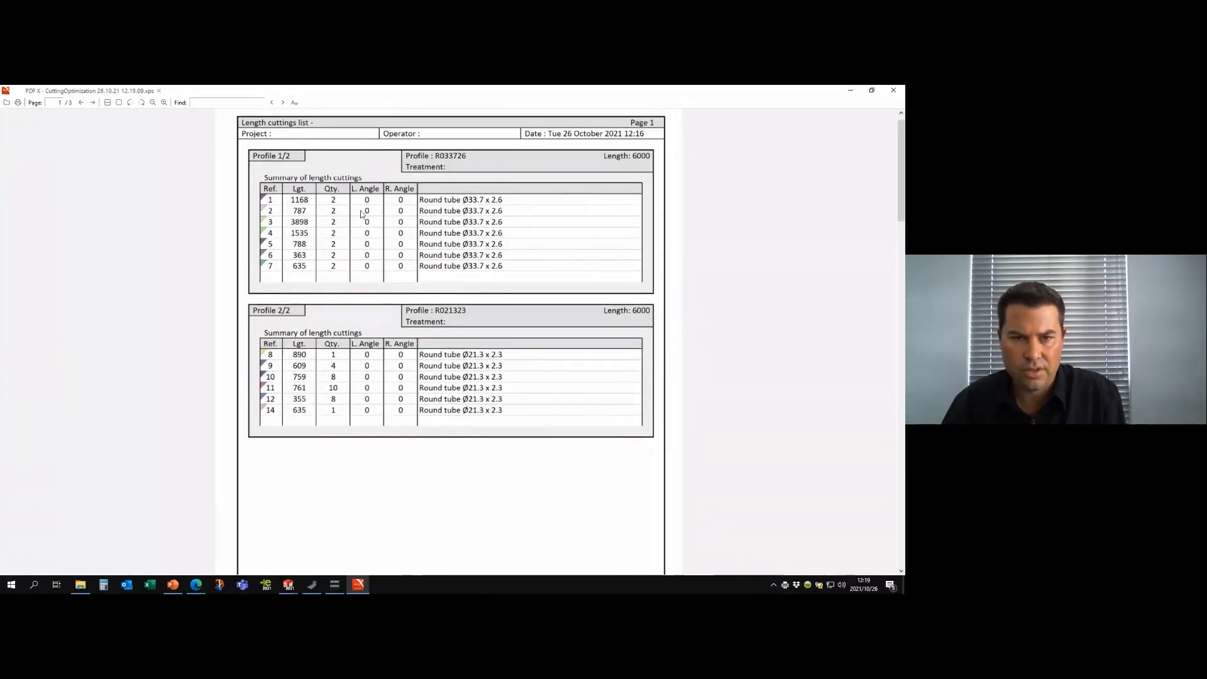
pyautogui.scroll(-3, 333, 336)
pyautogui.scroll(-10, 333, 336)
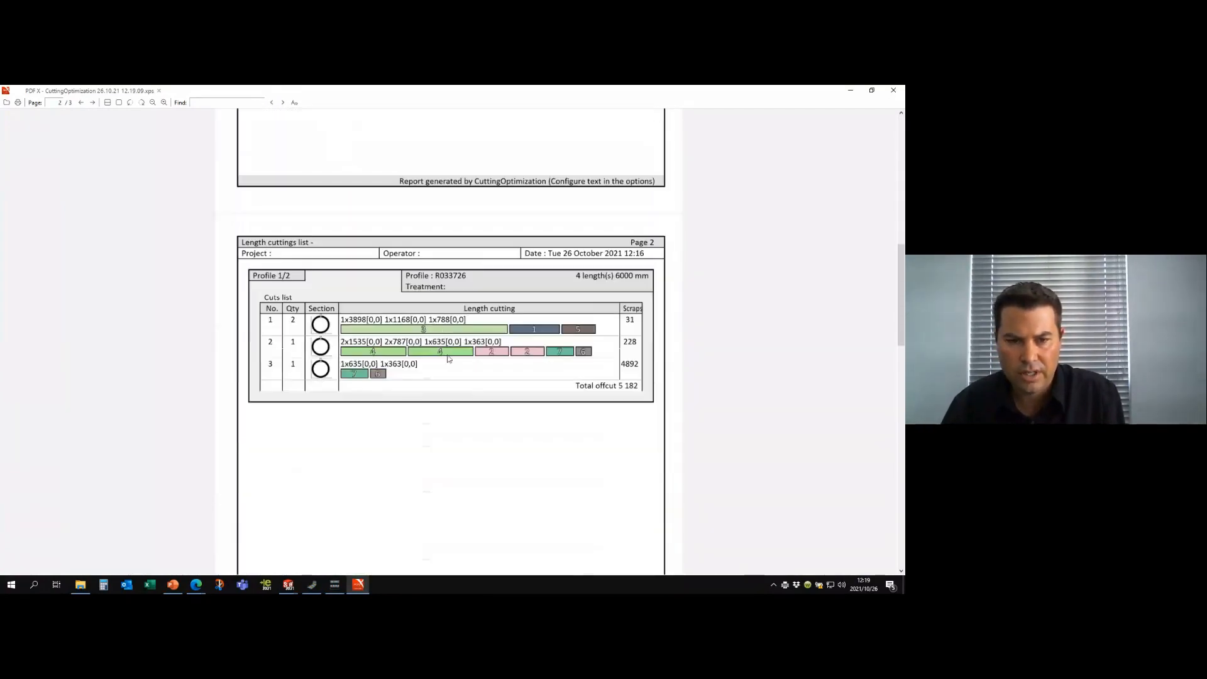
pyautogui.keyDown('ctrl'); pyautogui.scroll(1, 454, 380); pyautogui.keyUp('ctrl')
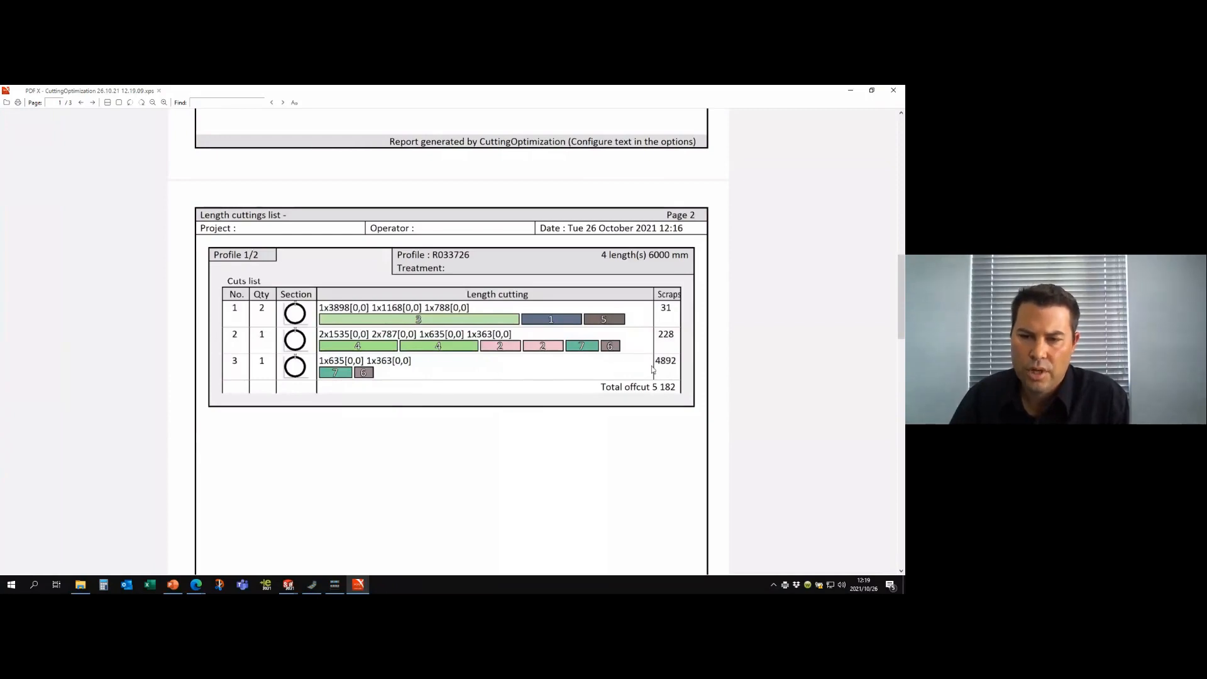
pyautogui.scroll(-10, 654, 437)
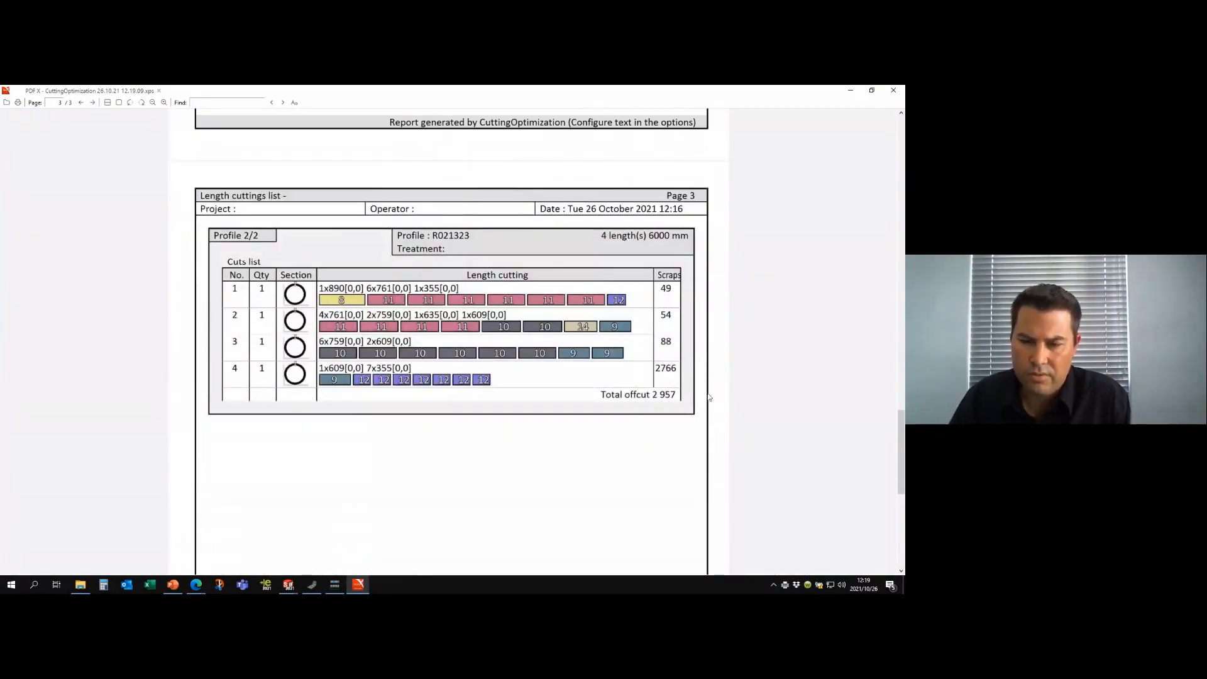
pyautogui.scroll(-1, 359, 374)
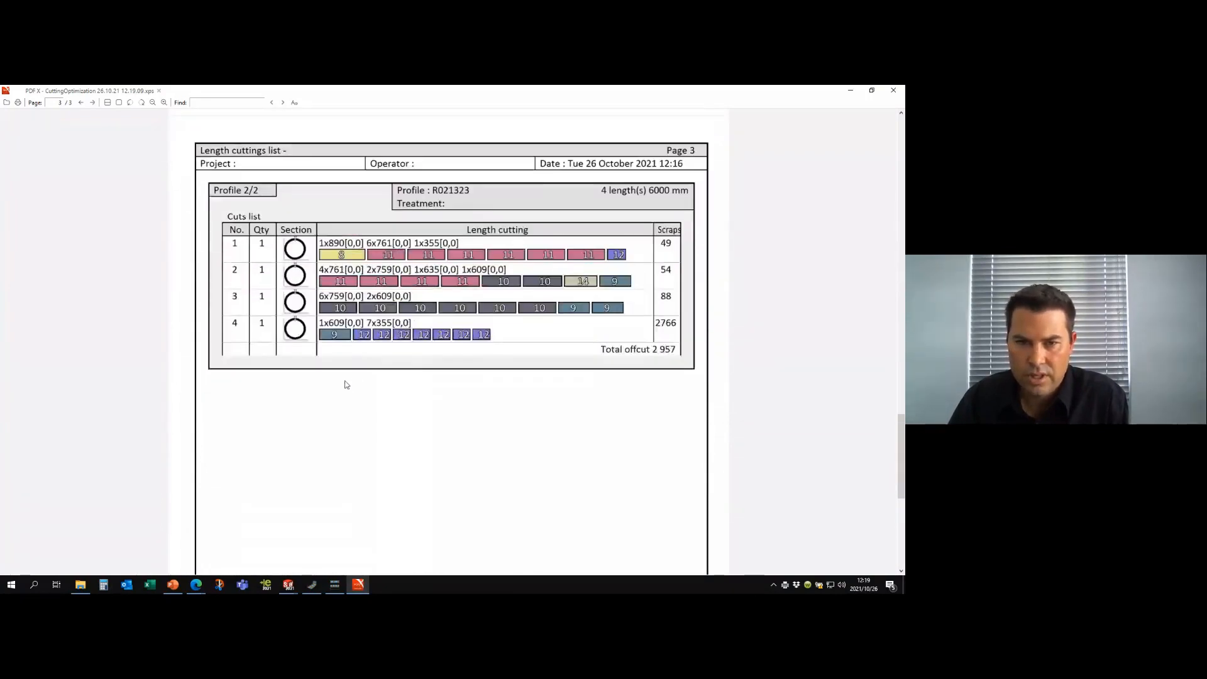
pyautogui.scroll(1, 346, 385)
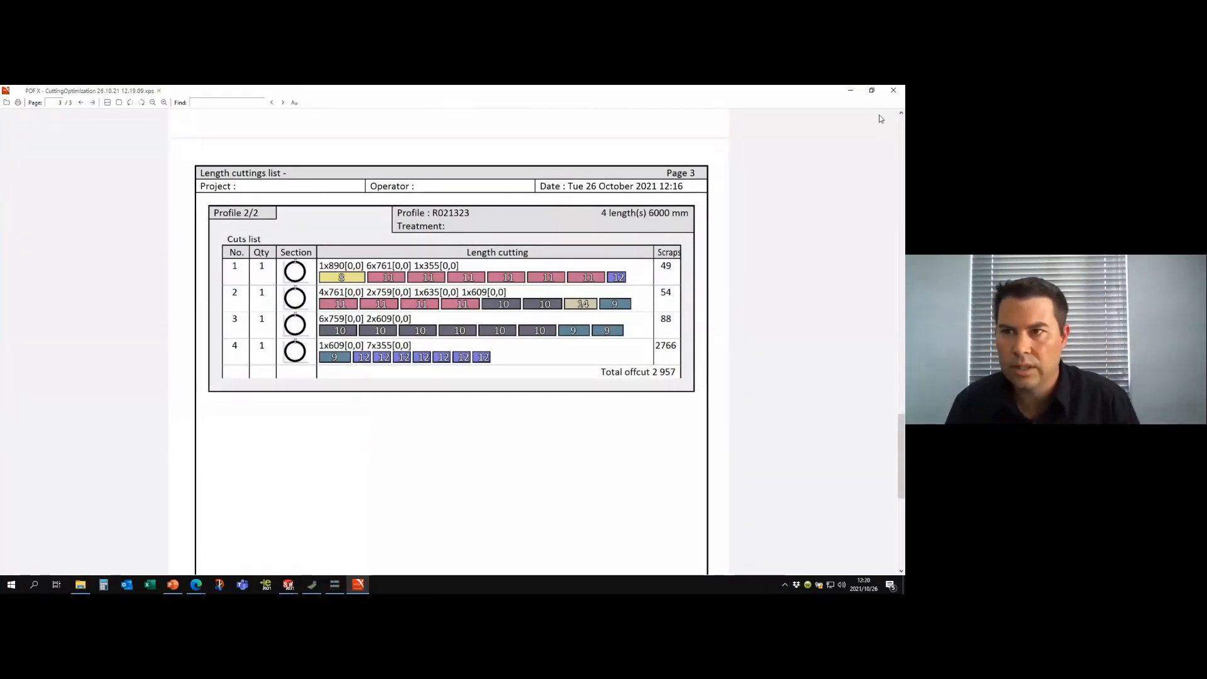
pyautogui.click(893, 91)
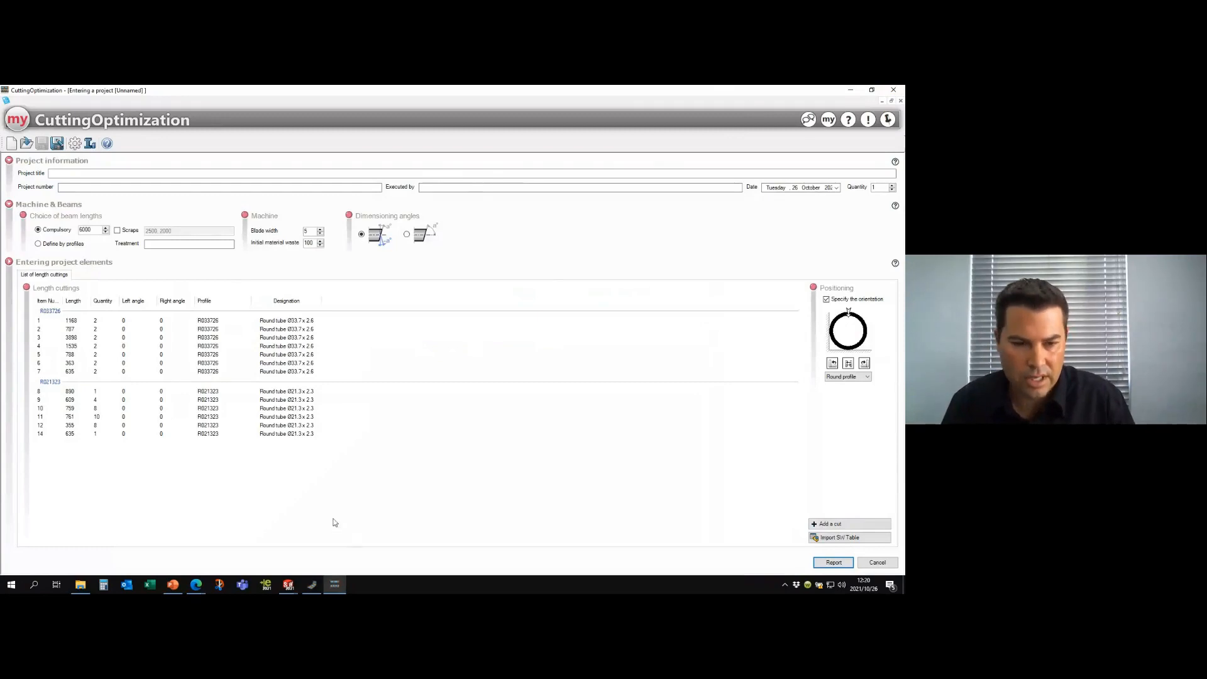
# - Switch to PowerPoint and show the "POLL time" slide, and stop the screen sharing in the BigMarker webinar room in the browser
pyautogui.click(173, 584)
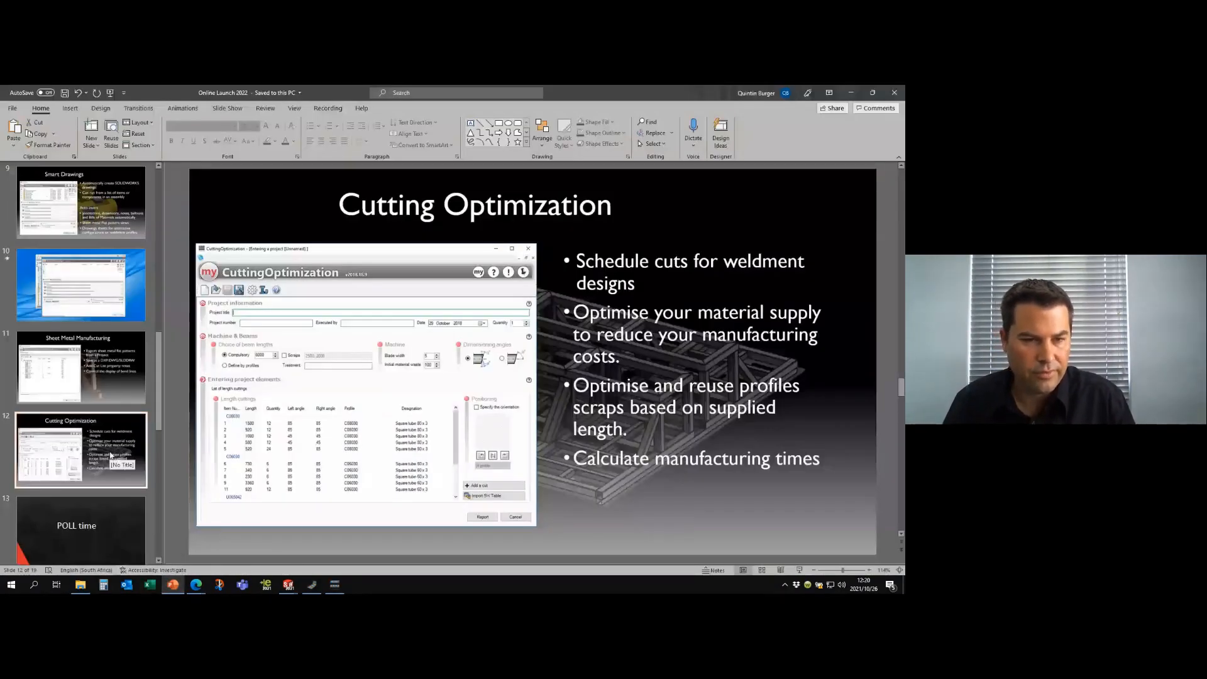
pyautogui.click(96, 509)
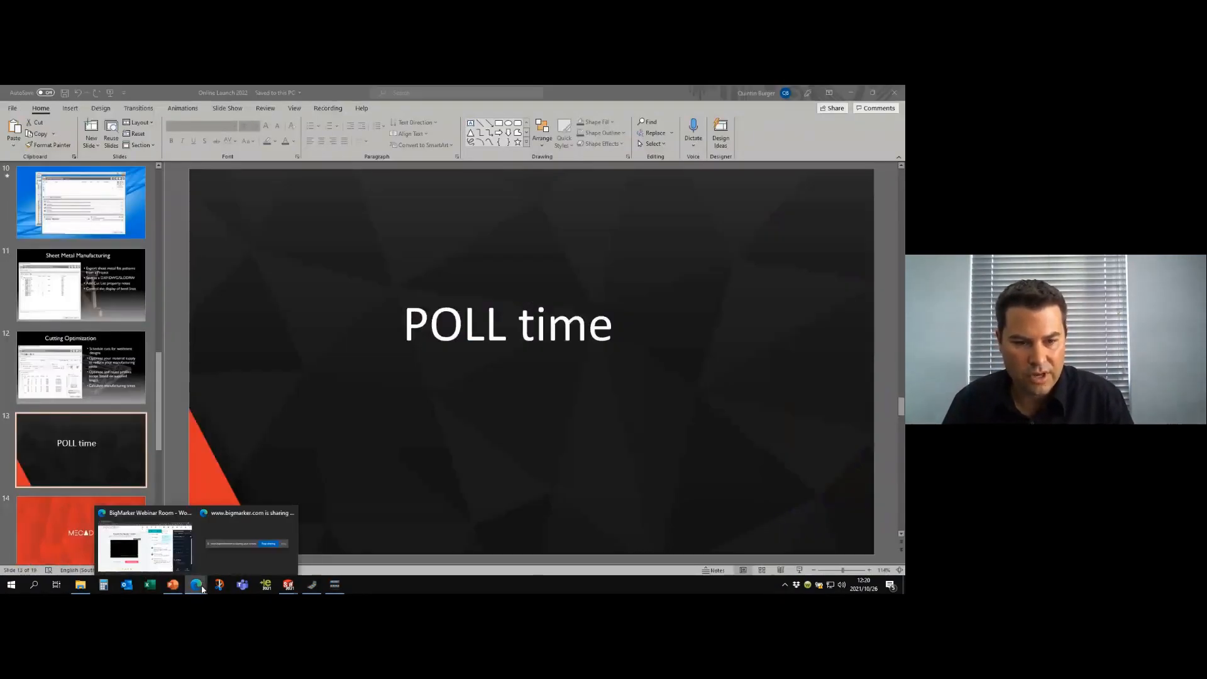
pyautogui.click(142, 554)
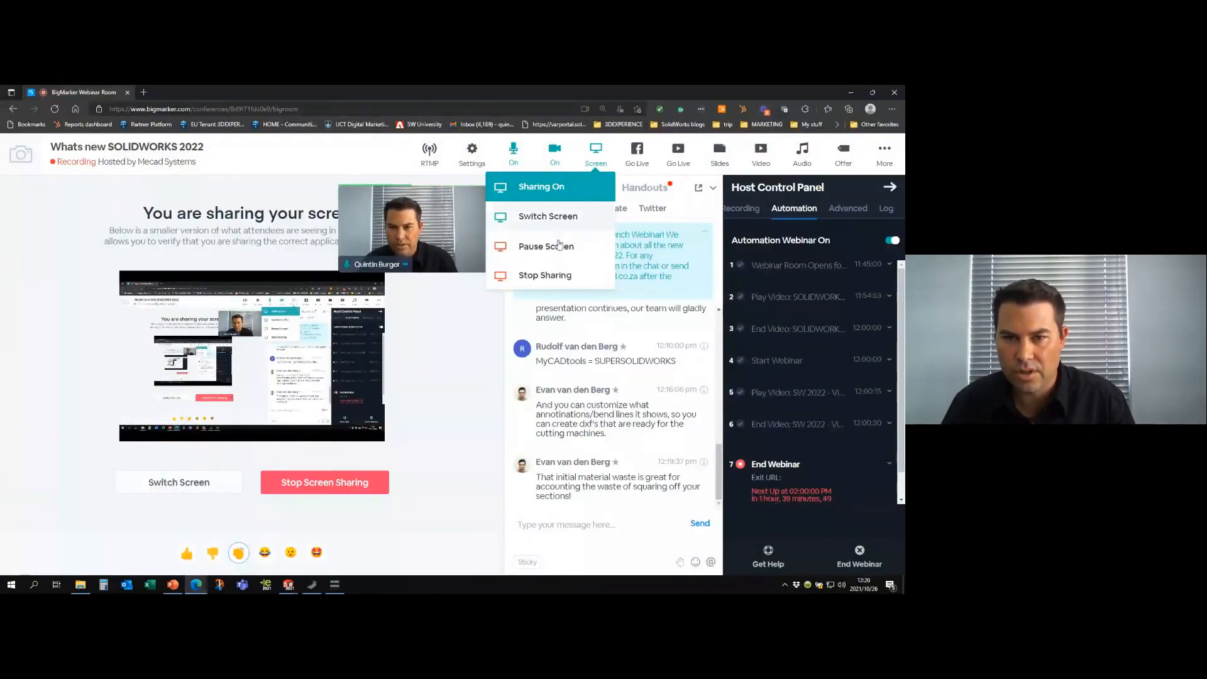
pyautogui.click(540, 274)
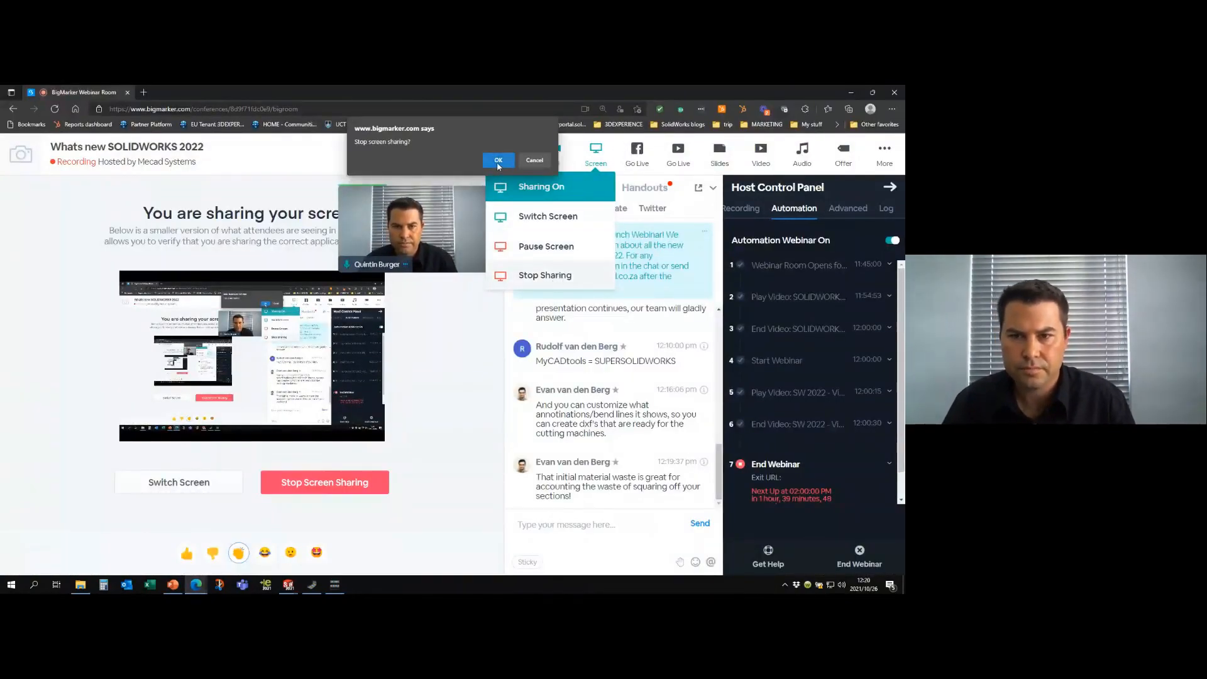
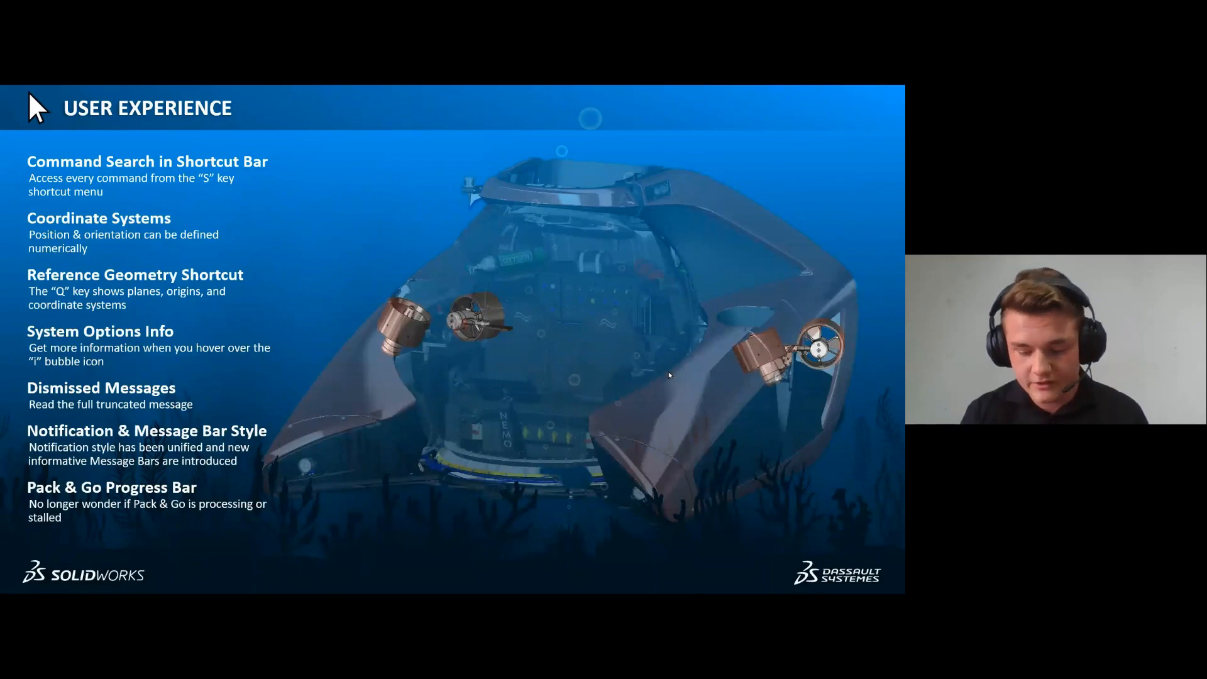
# - Advance the PowerPoint presentation past the "USER EXPERIENCE" slide, and switch to the Propulsion System assembly in SOLIDWORKS
pyautogui.press('Right')
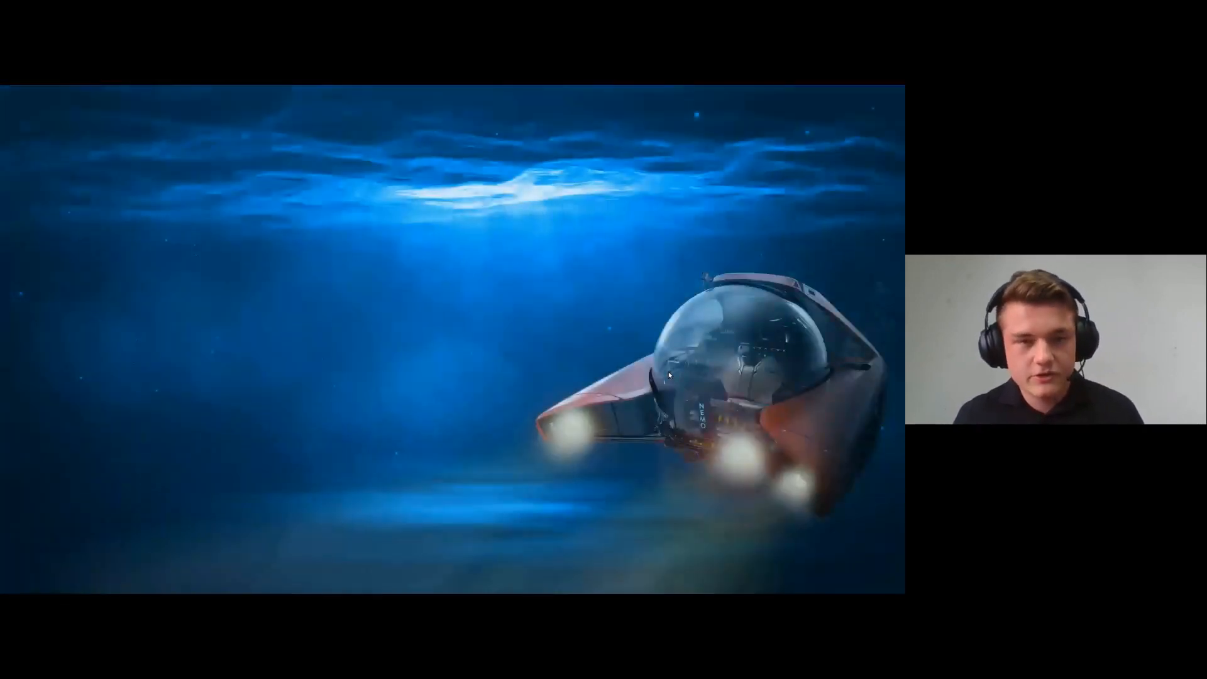
pyautogui.hotkey('alt', 'Tab')
pyautogui.hotkey('alt', 'Tab')
pyautogui.hotkey('alt', 'Tab')
pyautogui.hotkey('alt', 'Tab')
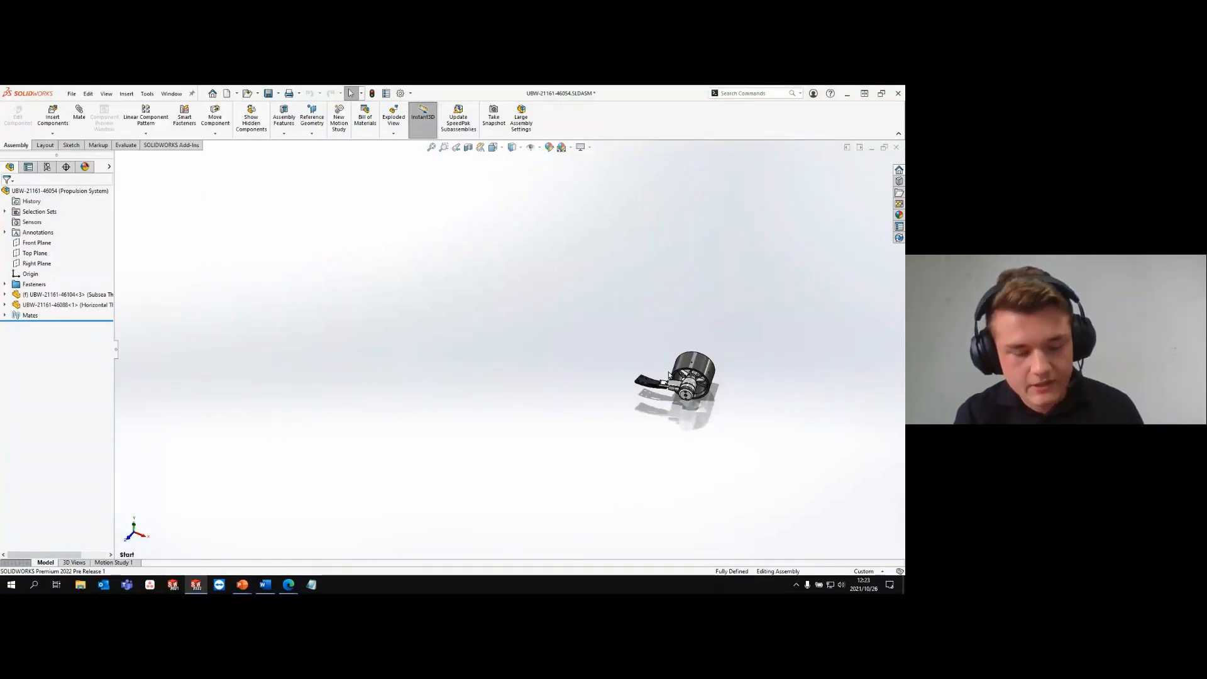
pyautogui.hotkey('alt', 'Tab')
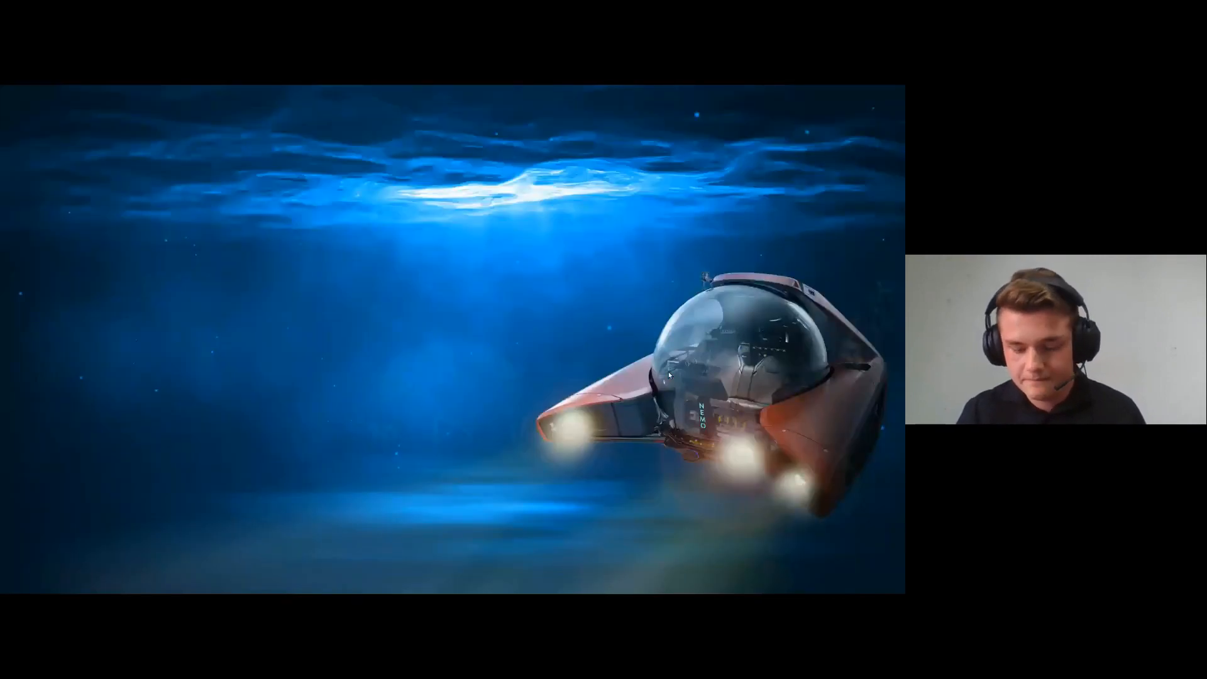
pyautogui.press('Right')
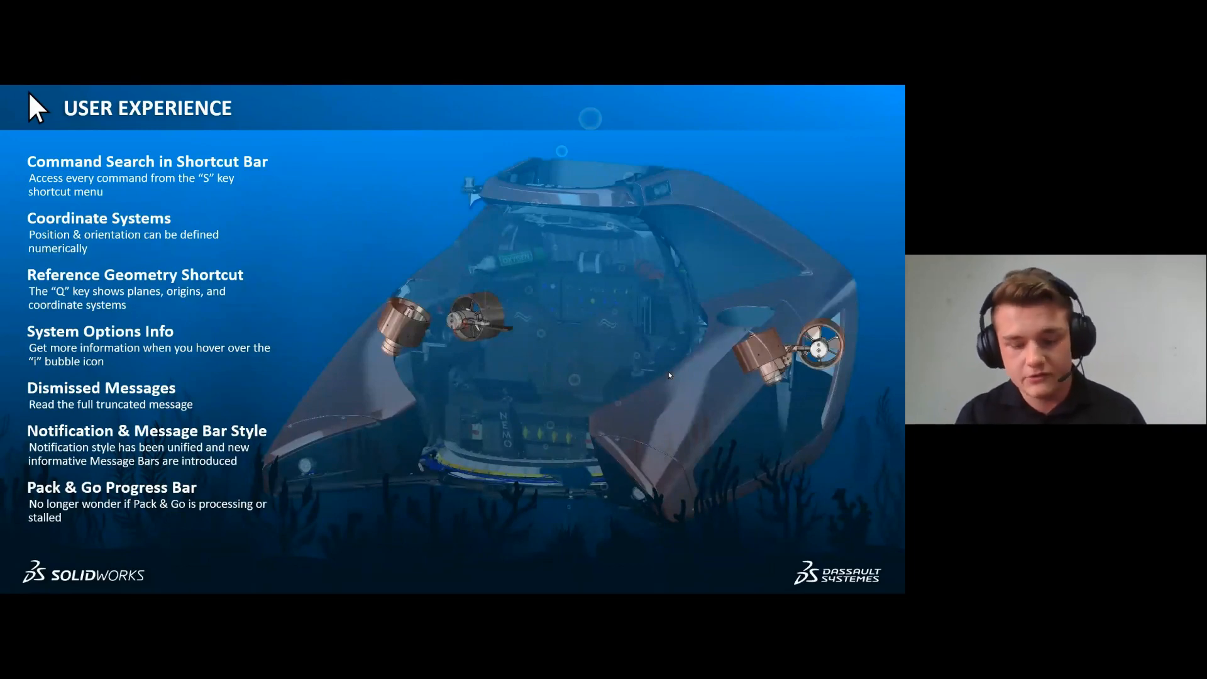
pyautogui.press('Right')
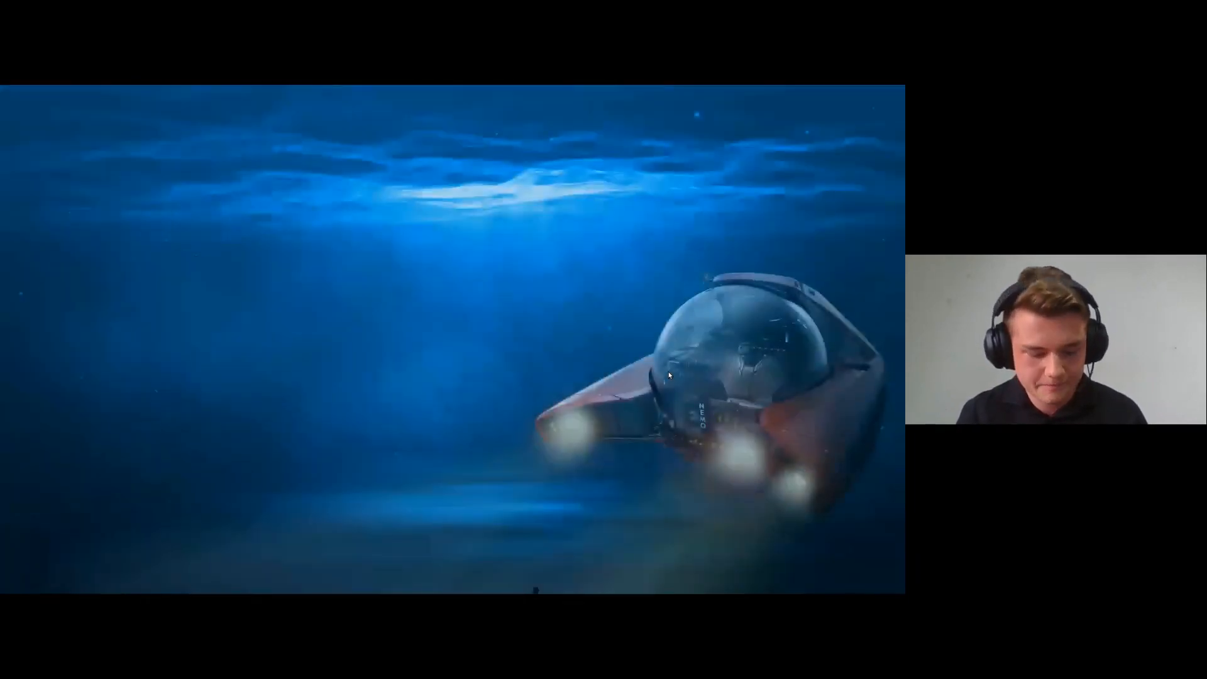
pyautogui.hotkey('alt', 'Tab')
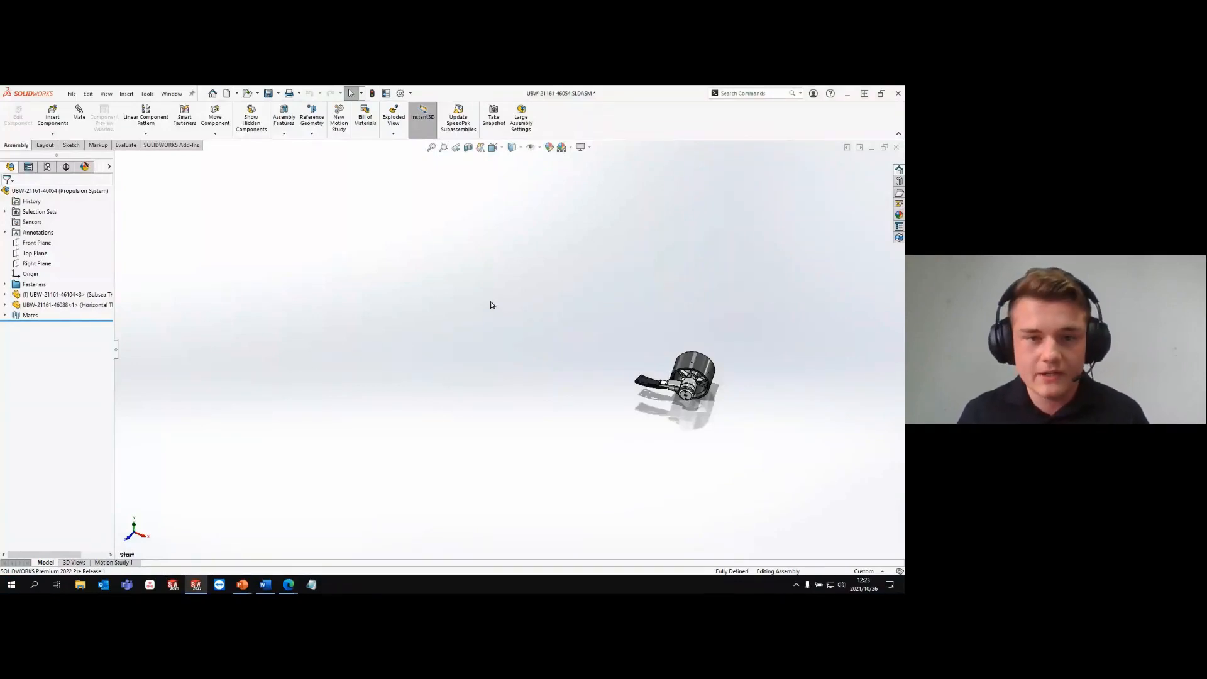
# - Bring up the shortcut bar in the graphics area and search all commands for "coord"
pyautogui.press('s')
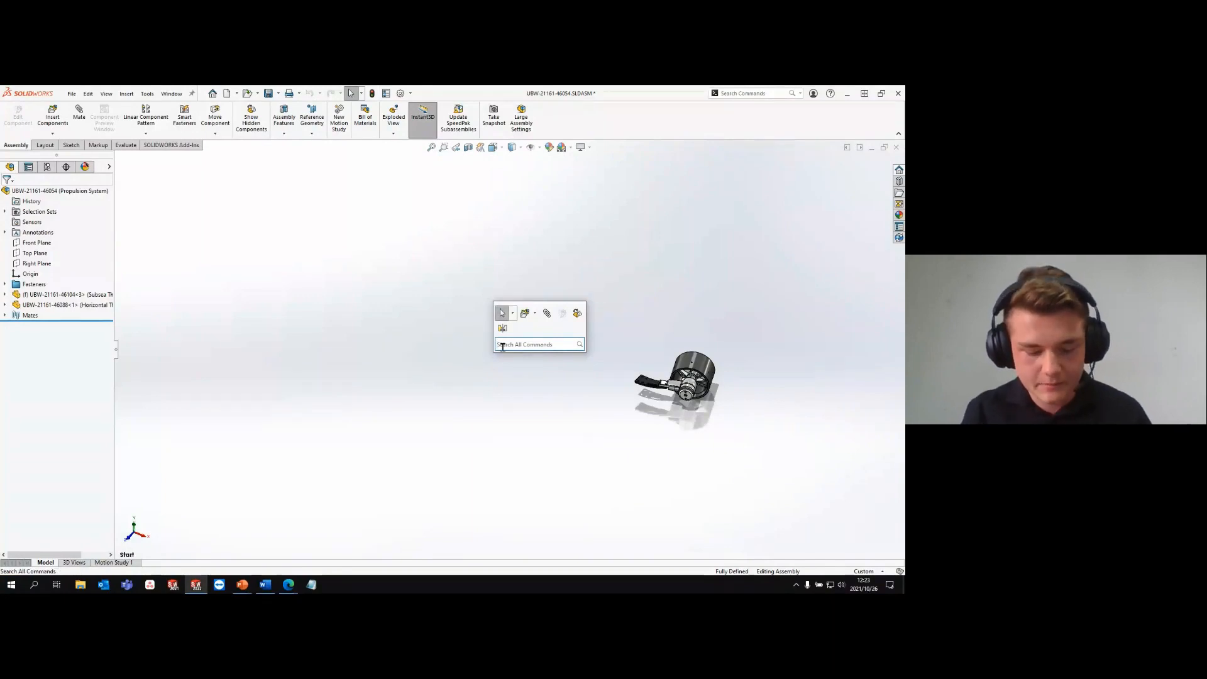
pyautogui.write('coord')
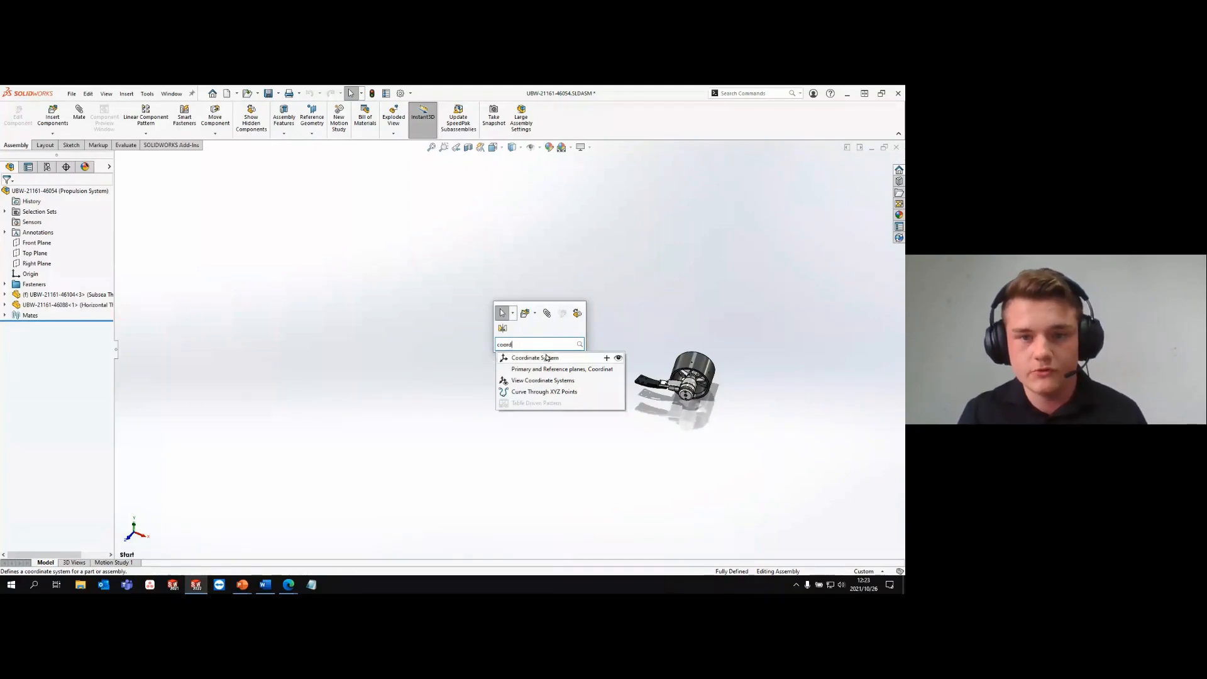
pyautogui.click(616, 358)
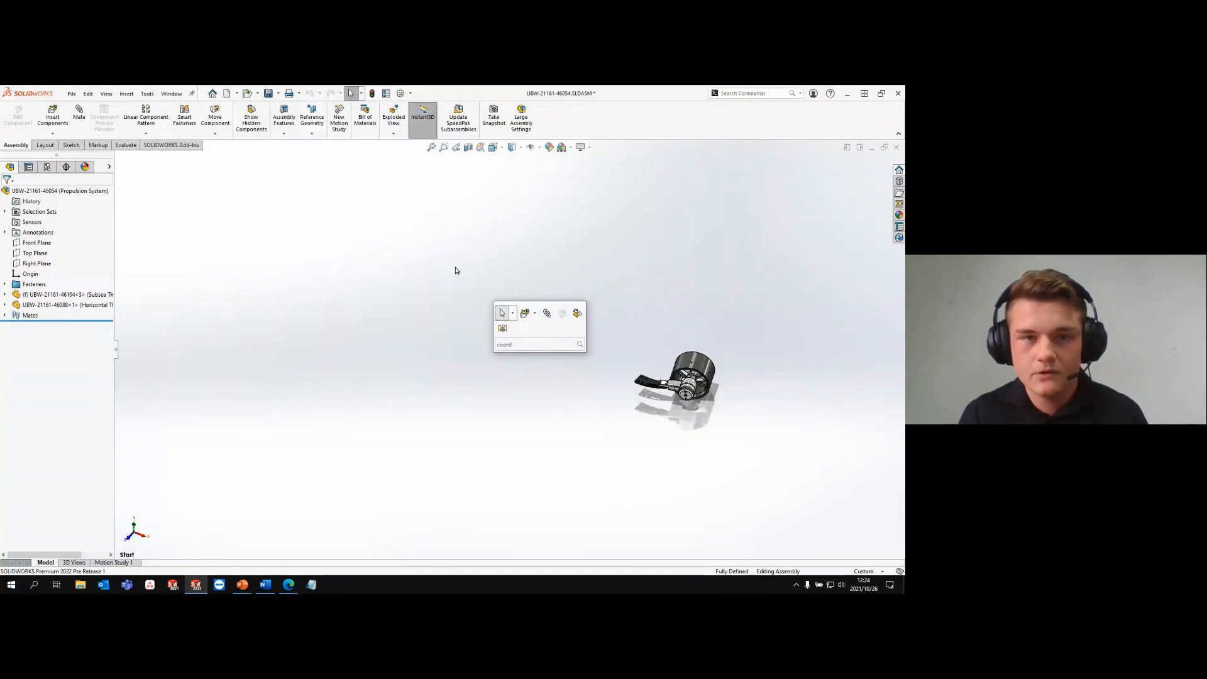
# - Start a new Coordinate System from the reference geometry, with both position and rotation defined by numeric values
pyautogui.click(314, 123)
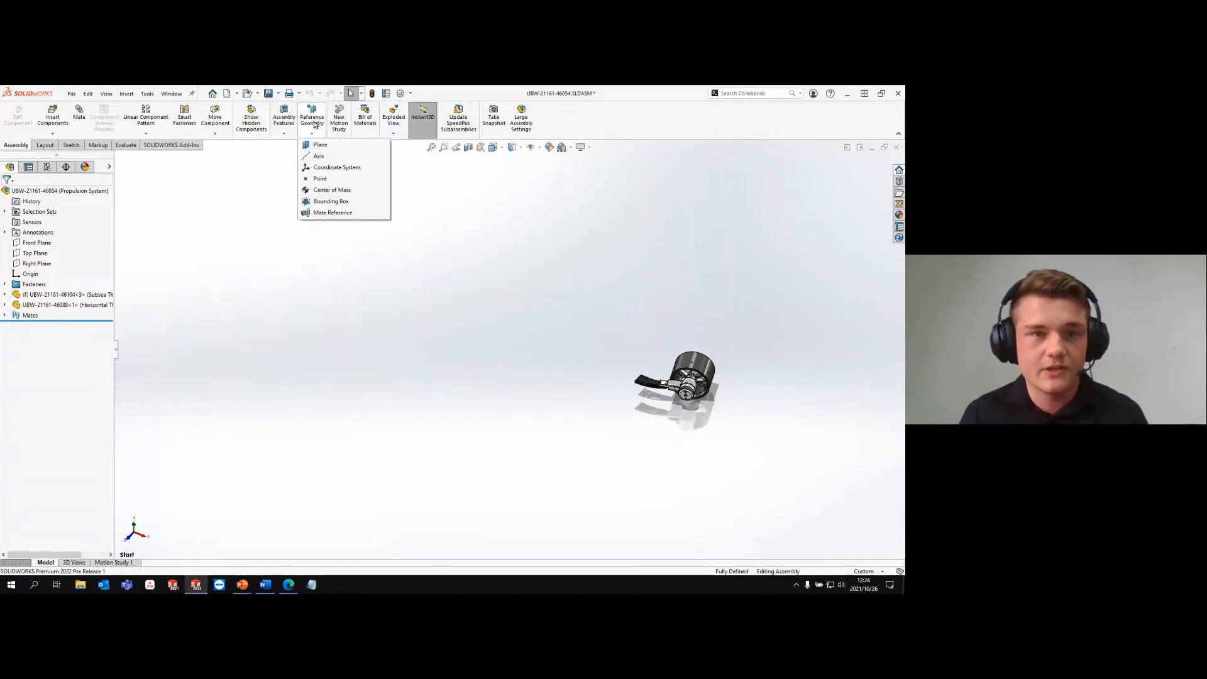
pyautogui.click(329, 168)
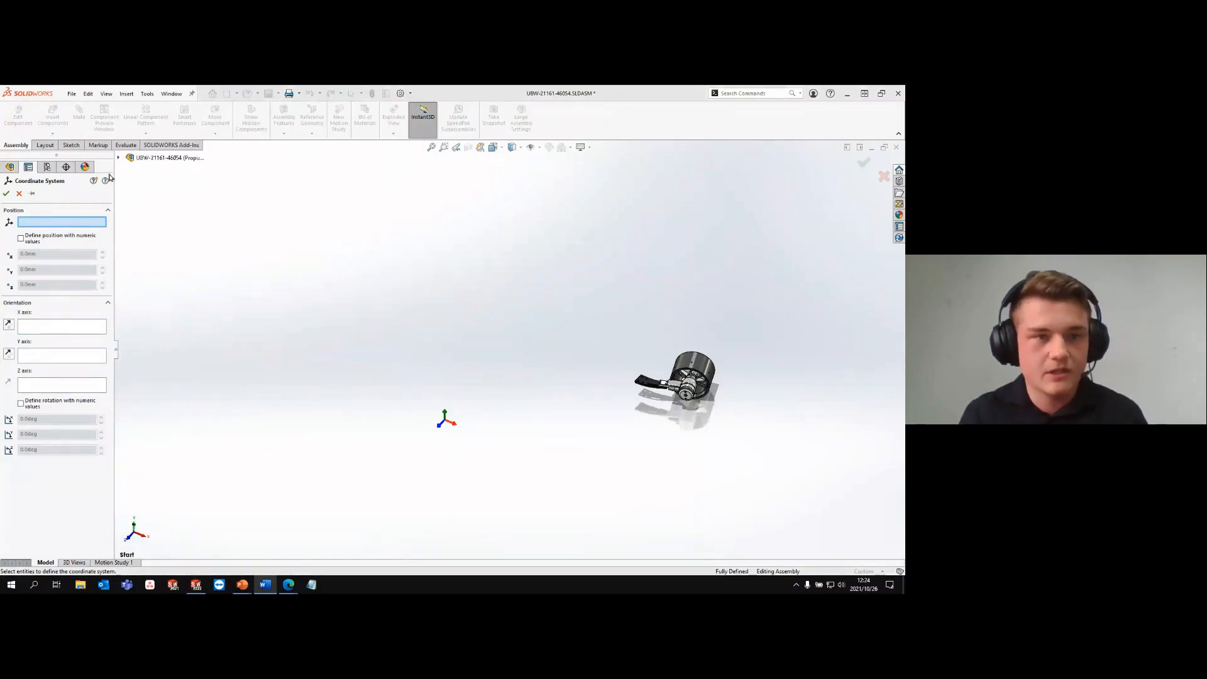
pyautogui.click(38, 240)
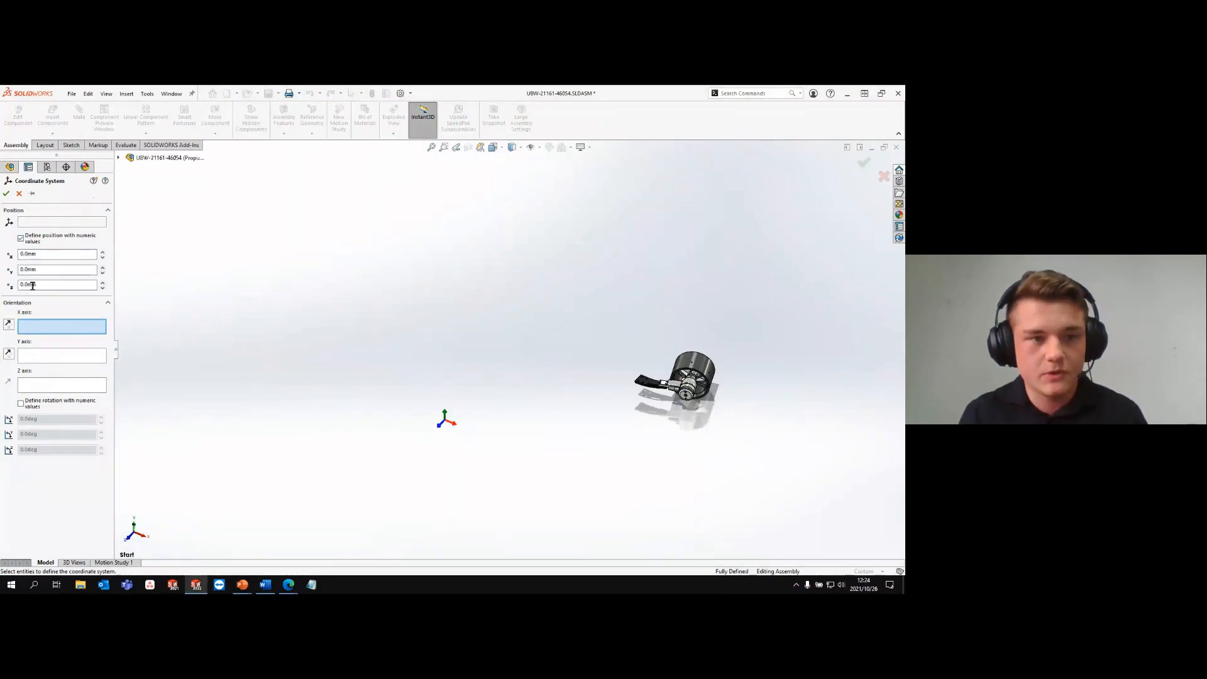
pyautogui.click(27, 404)
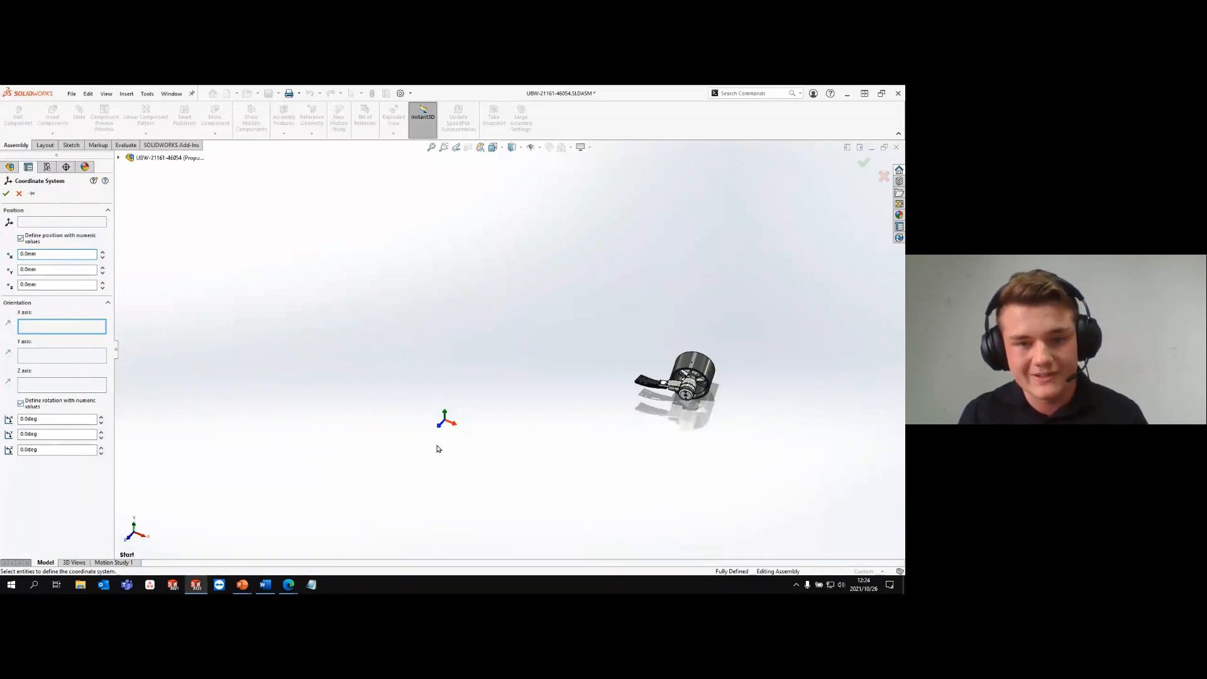
# - Set the coordinate system's position to X 1005 mm, Y -110 mm and Z -376 mm
pyautogui.doubleClick(45, 254)
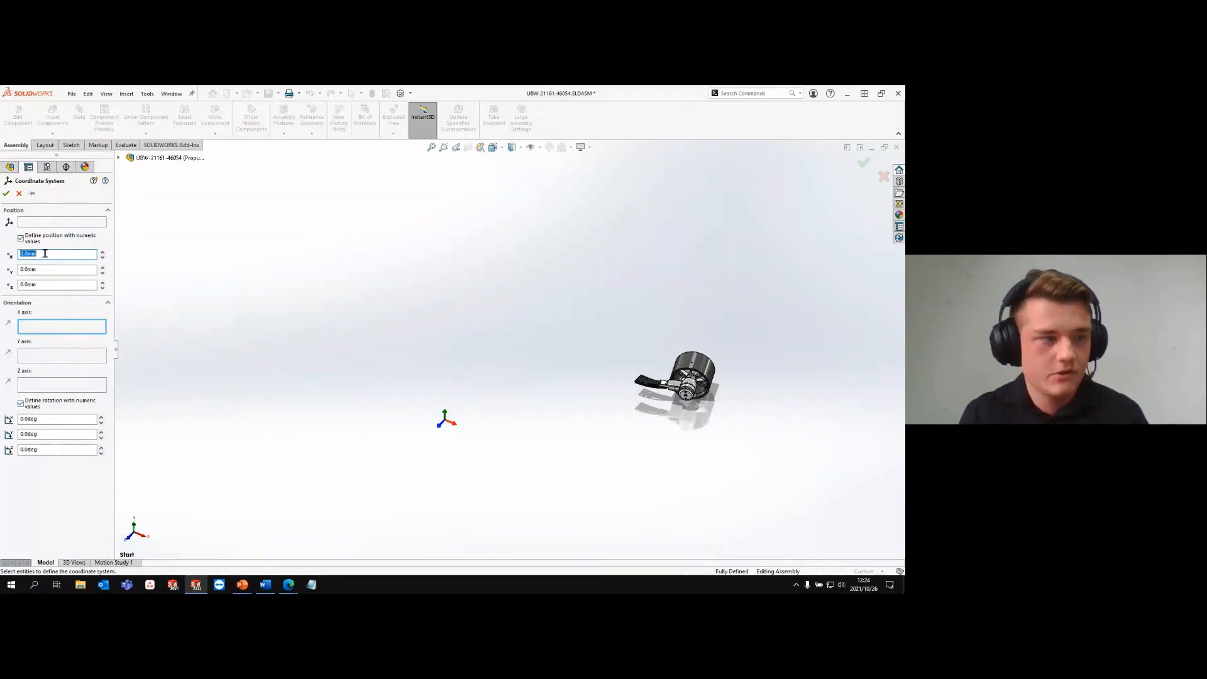
pyautogui.write('1005')
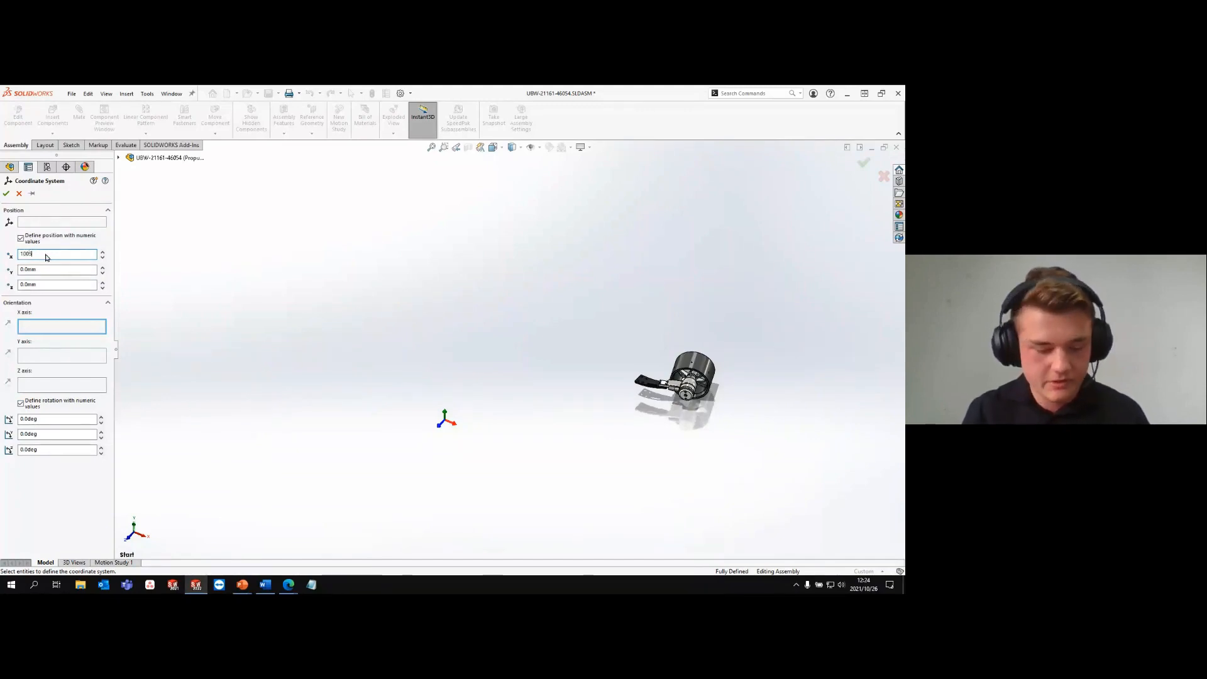
pyautogui.press('Tab')
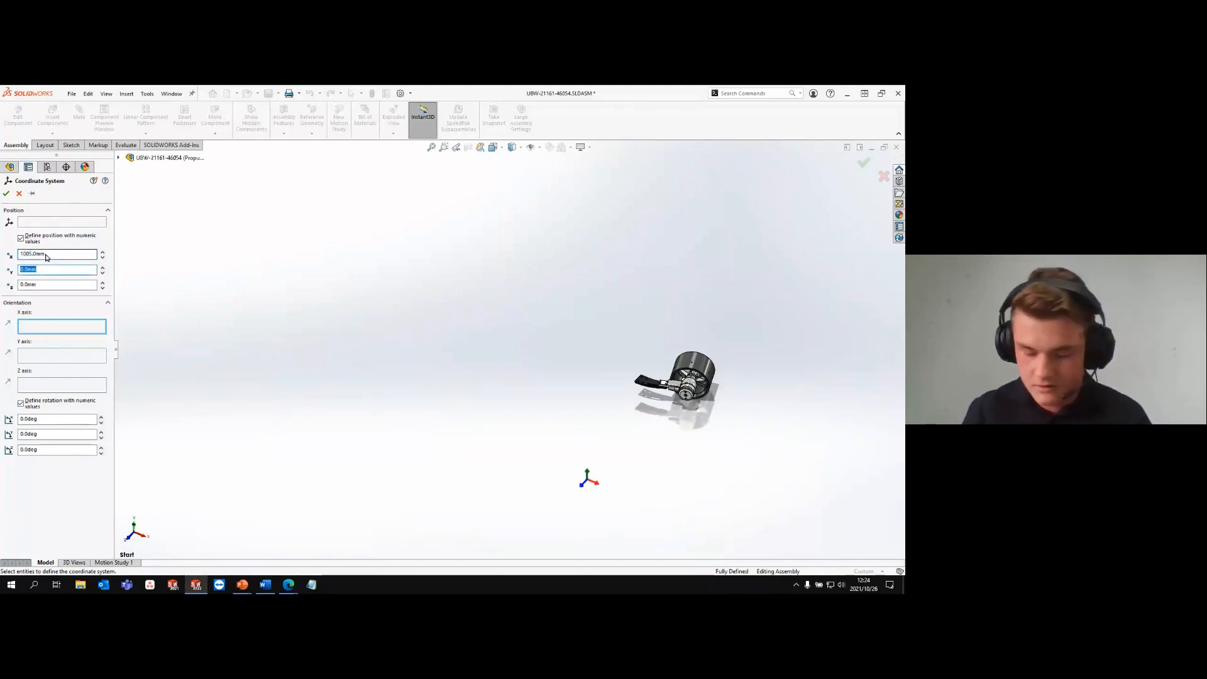
pyautogui.write('-110')
pyautogui.press('Tab')
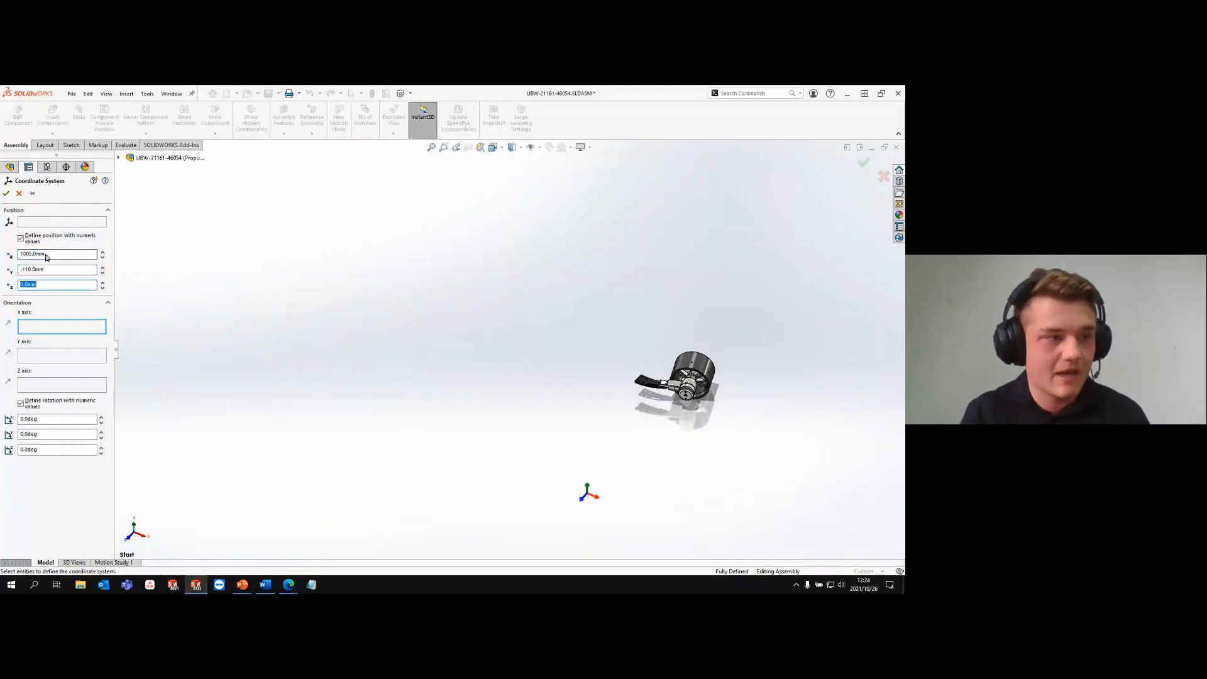
pyautogui.write('-')
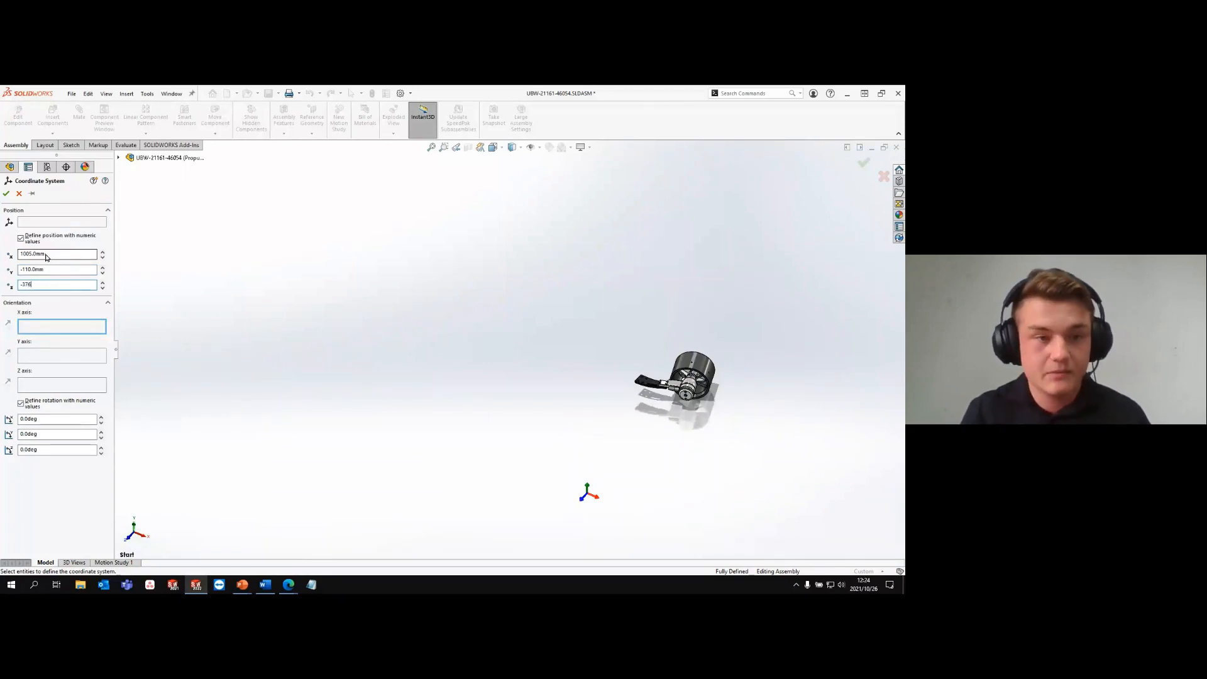
pyautogui.write('376')
pyautogui.press('Tab')
# - Rotate the coordinate system 112° about X, 120° about Y and -20° about Z, and create it
pyautogui.click(58, 420)
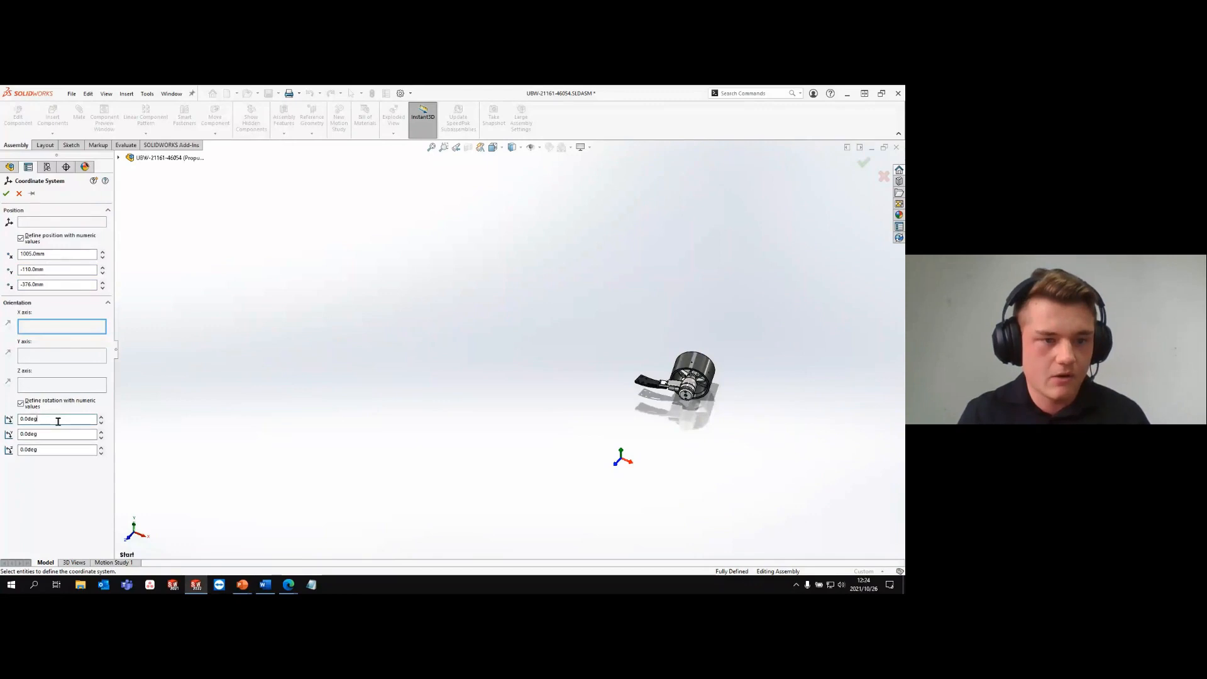
pyautogui.doubleClick(58, 420)
pyautogui.write('112')
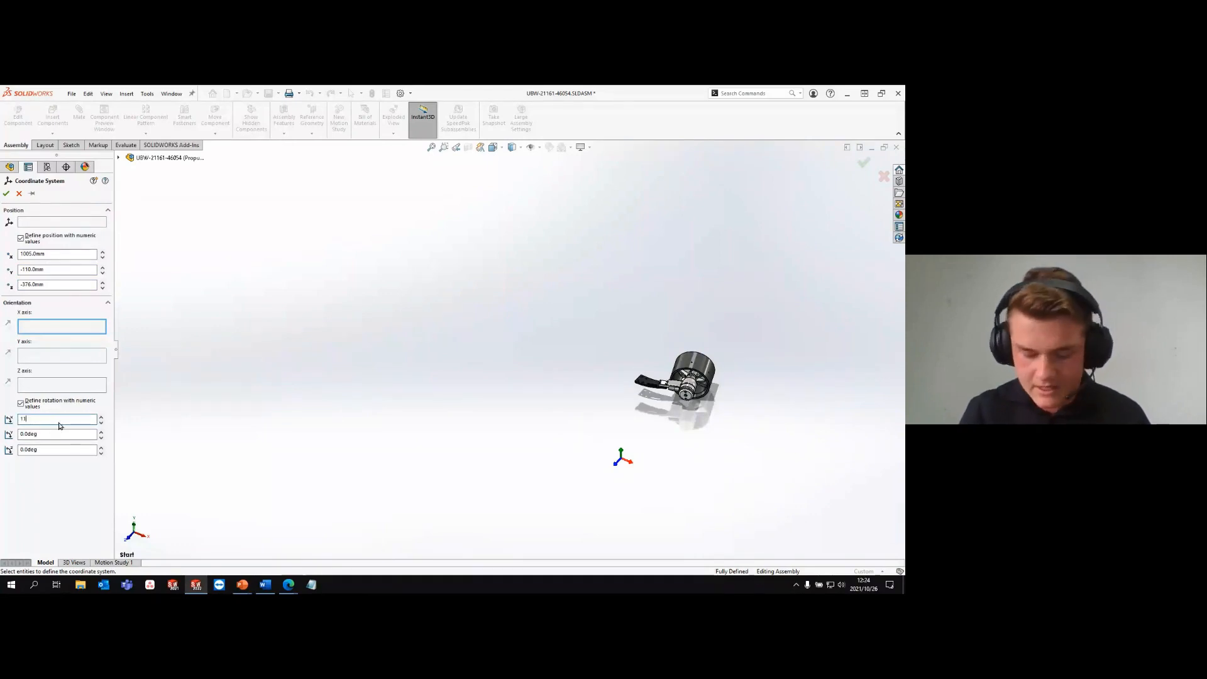
pyautogui.press('Tab')
pyautogui.write('1')
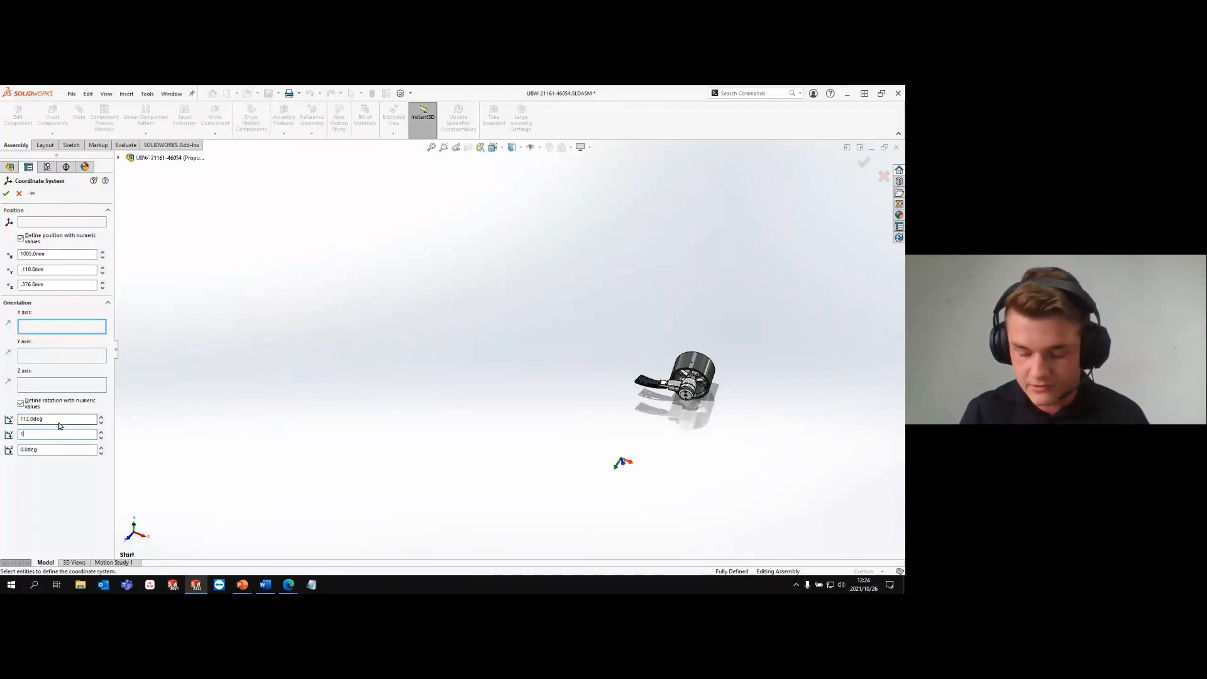
pyautogui.press('Tab')
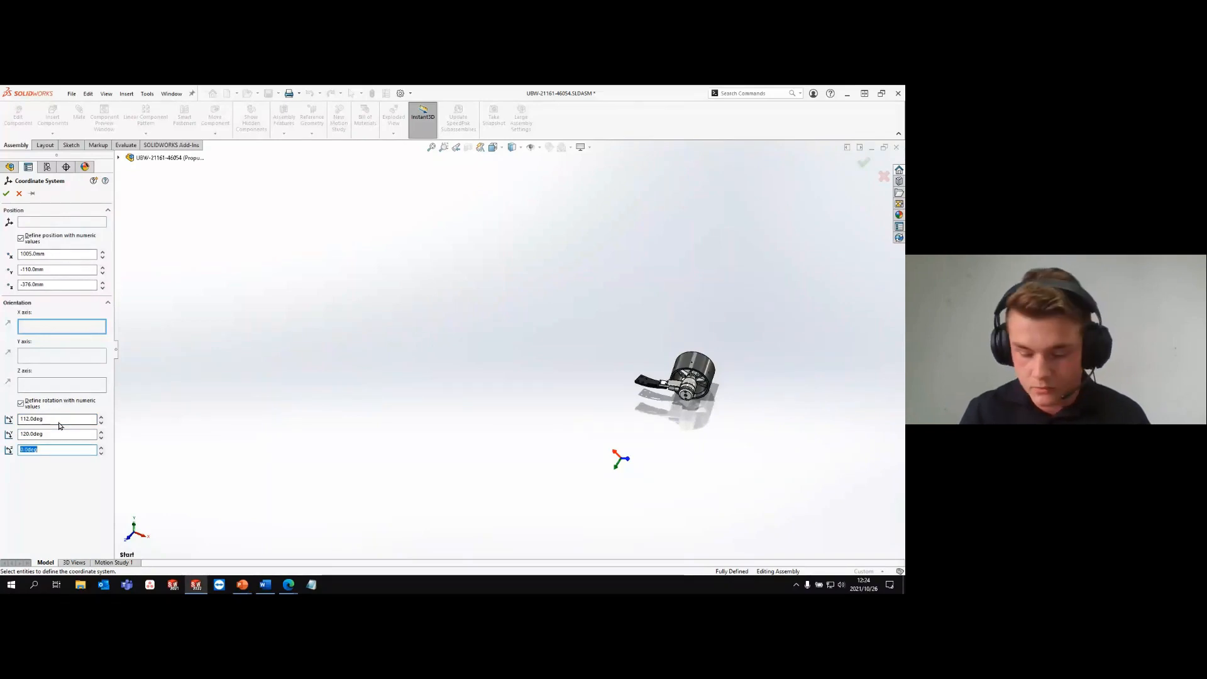
pyautogui.write('-20')
pyautogui.press('Tab')
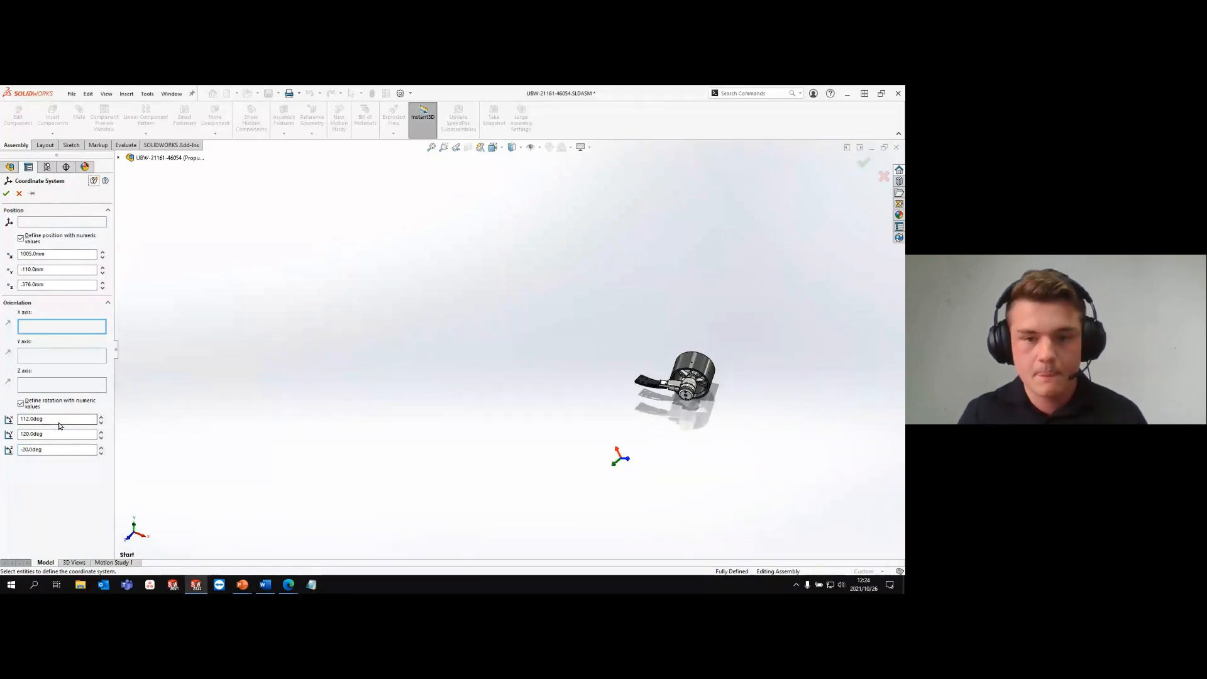
pyautogui.click(6, 194)
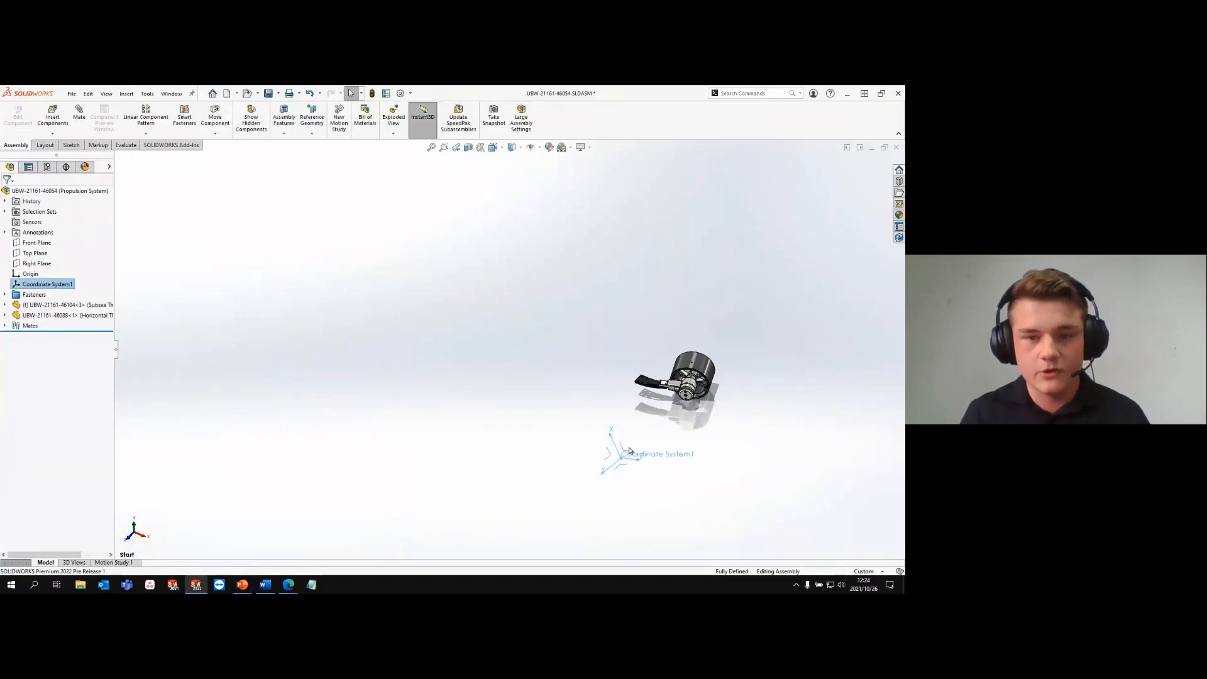
# - Show coordinate systems in the graphics area, and bring up the available commands for the new coordinate system's YZ plane without choosing one
pyautogui.scroll(-2, 654, 447)
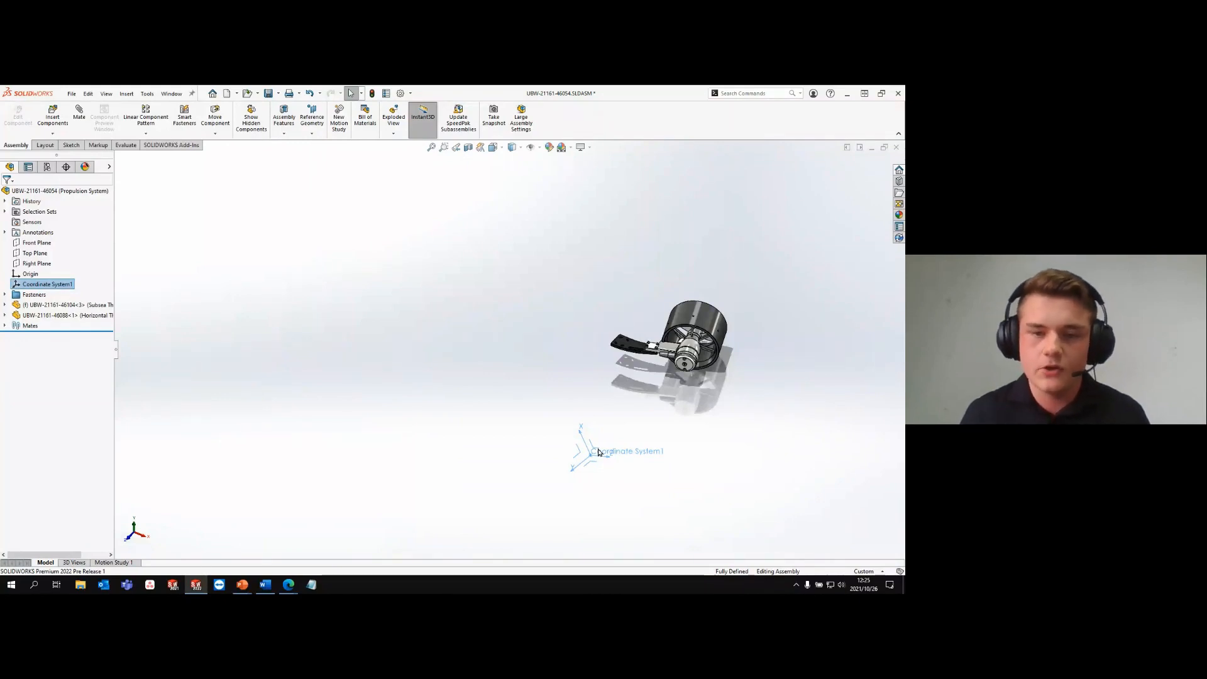
pyautogui.click(558, 367)
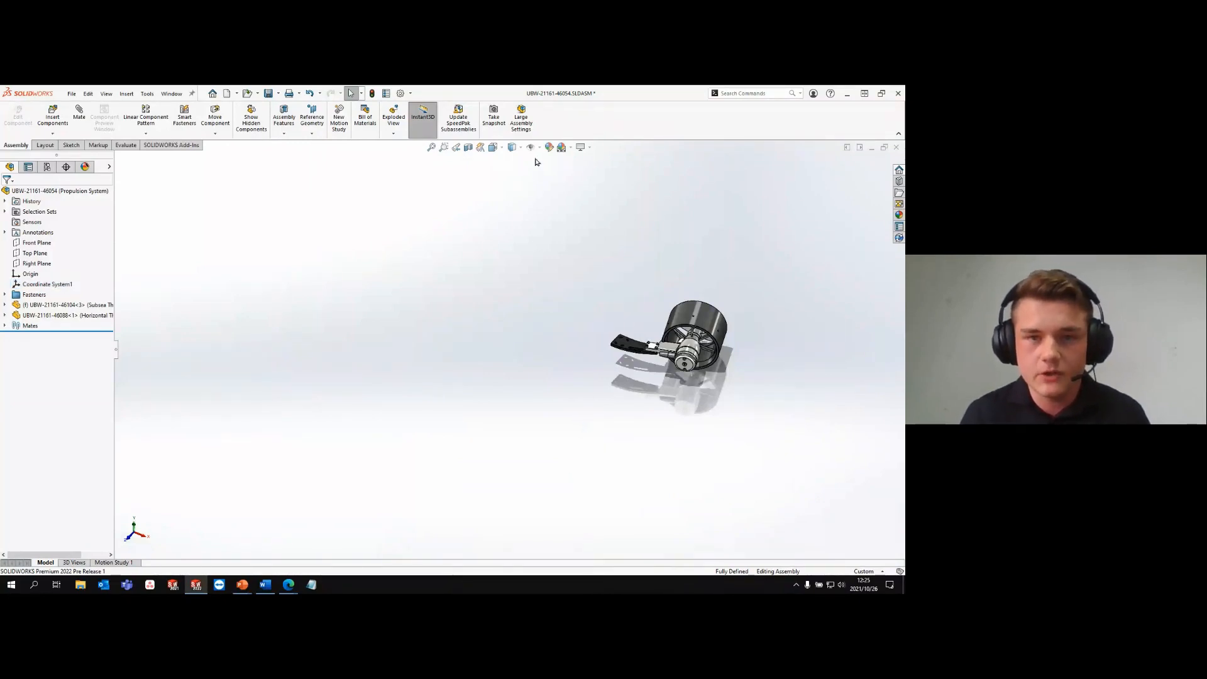
pyautogui.click(539, 148)
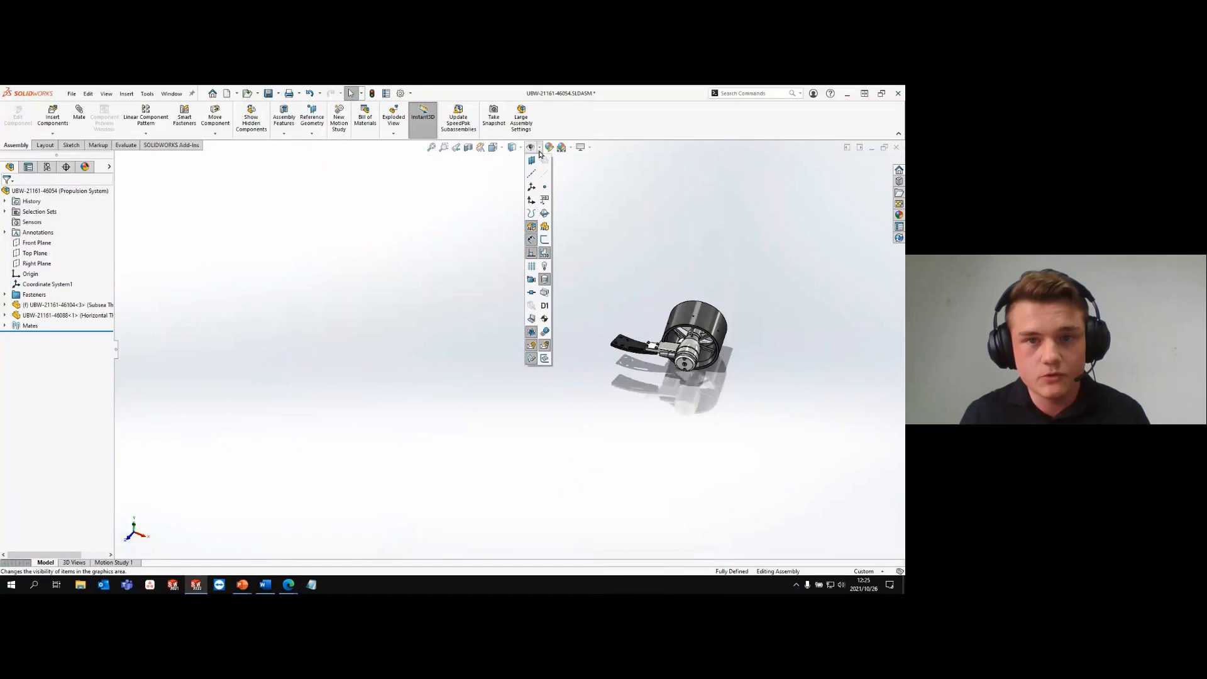
pyautogui.click(533, 188)
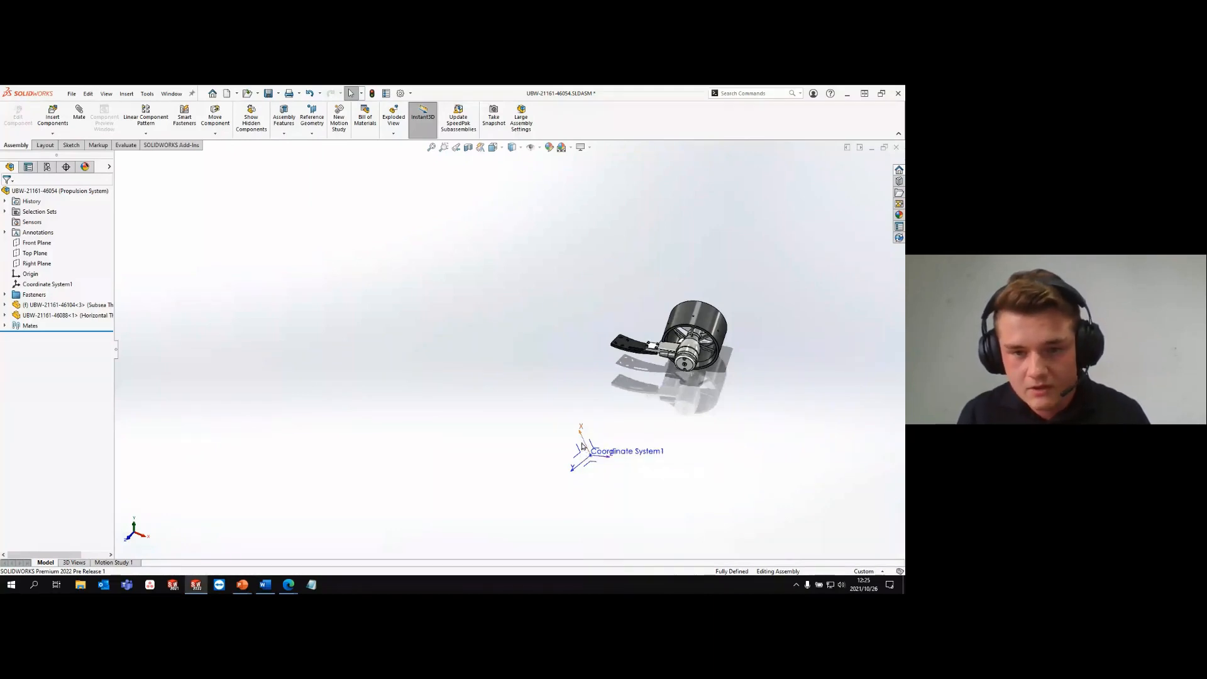
pyautogui.rightClick(583, 451)
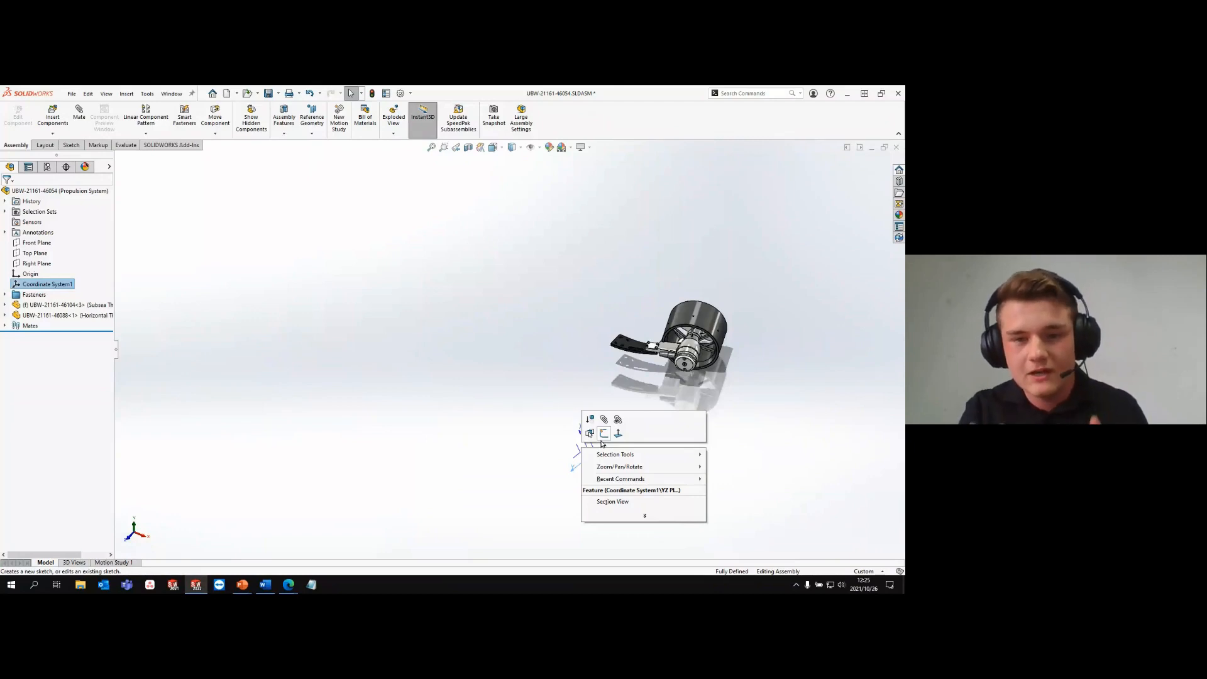
pyautogui.click(553, 414)
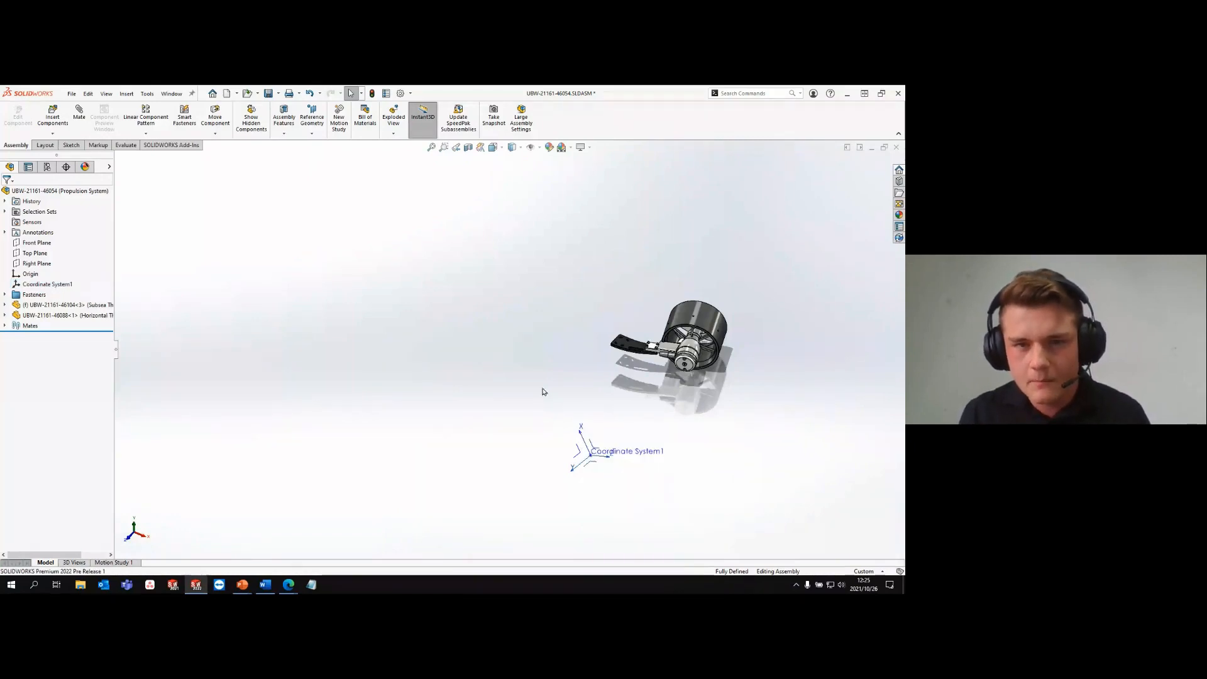
# - Hide the coordinate systems, and toggle the display of all planes, origins and coordinate systems on and off
pyautogui.click(538, 148)
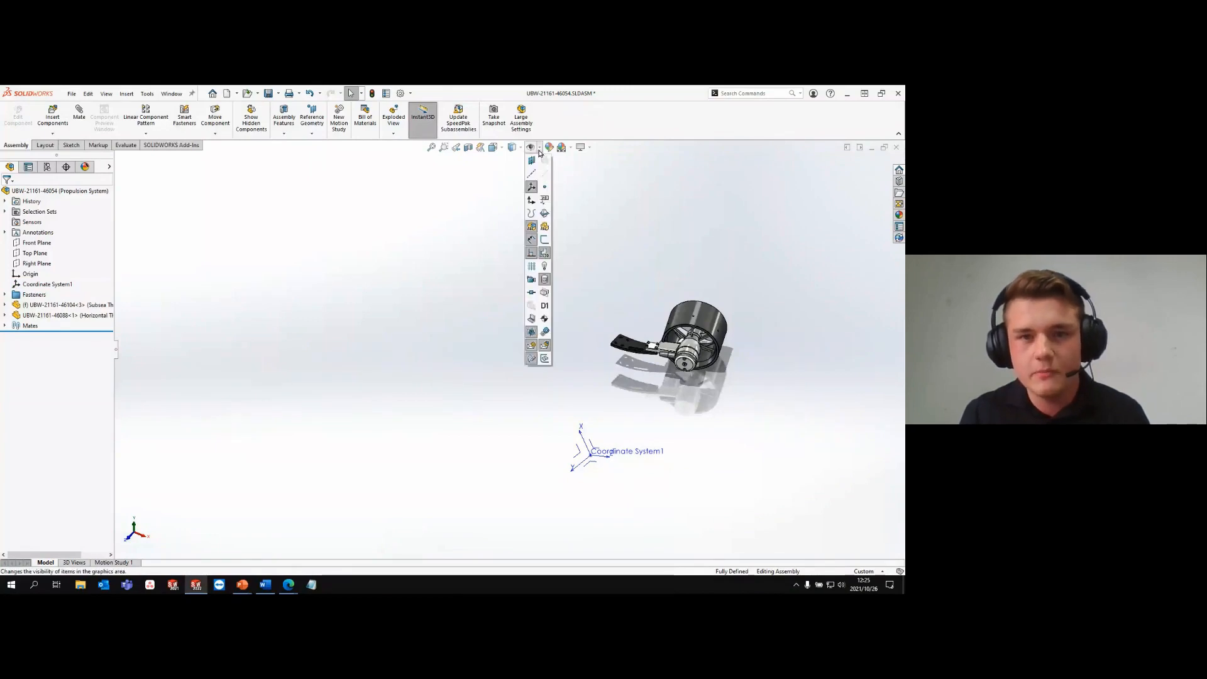
pyautogui.click(532, 187)
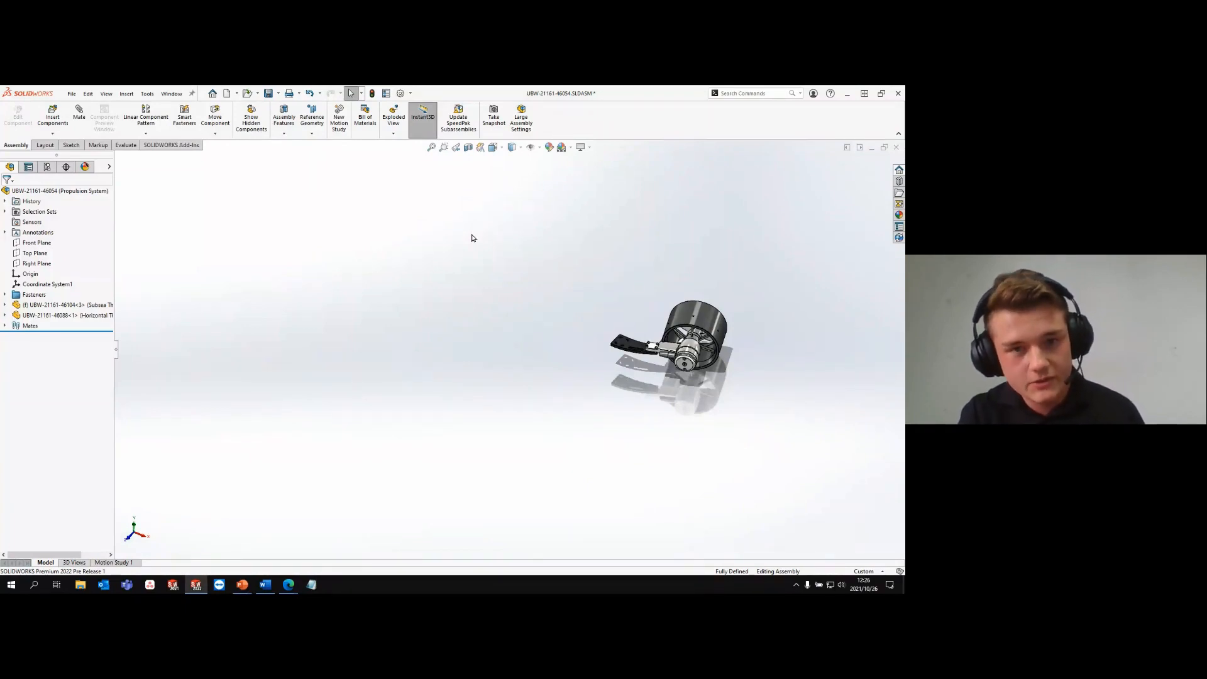
pyautogui.press('q')
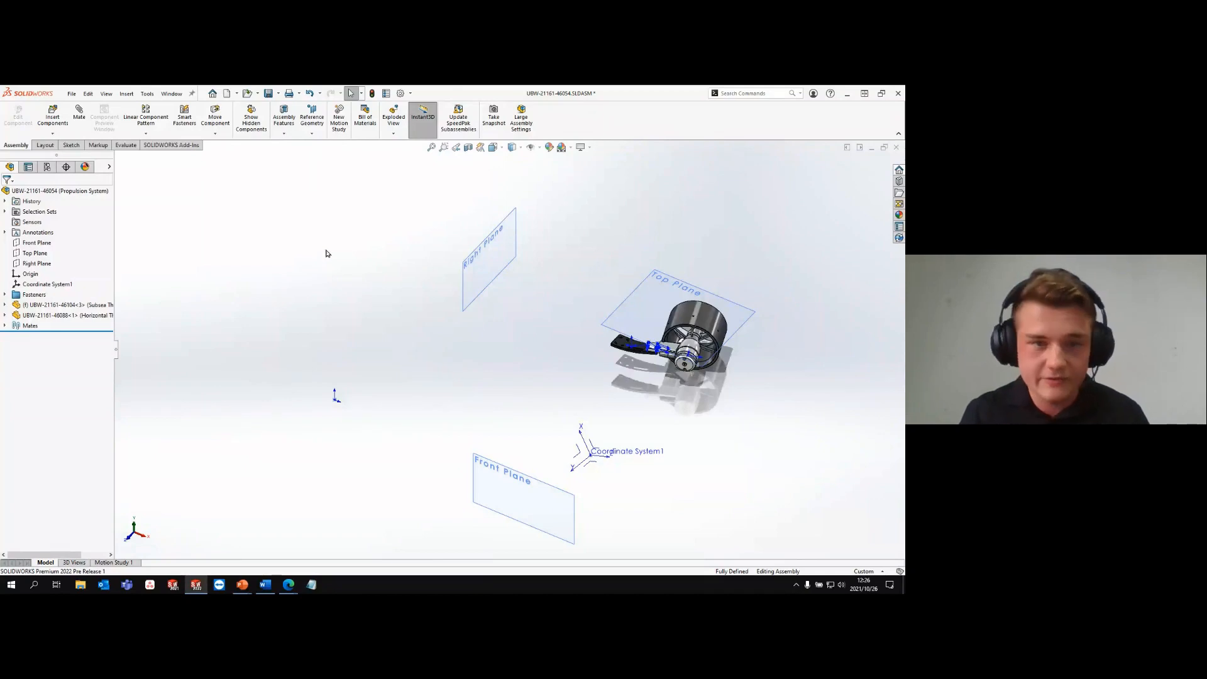
pyautogui.press('h')
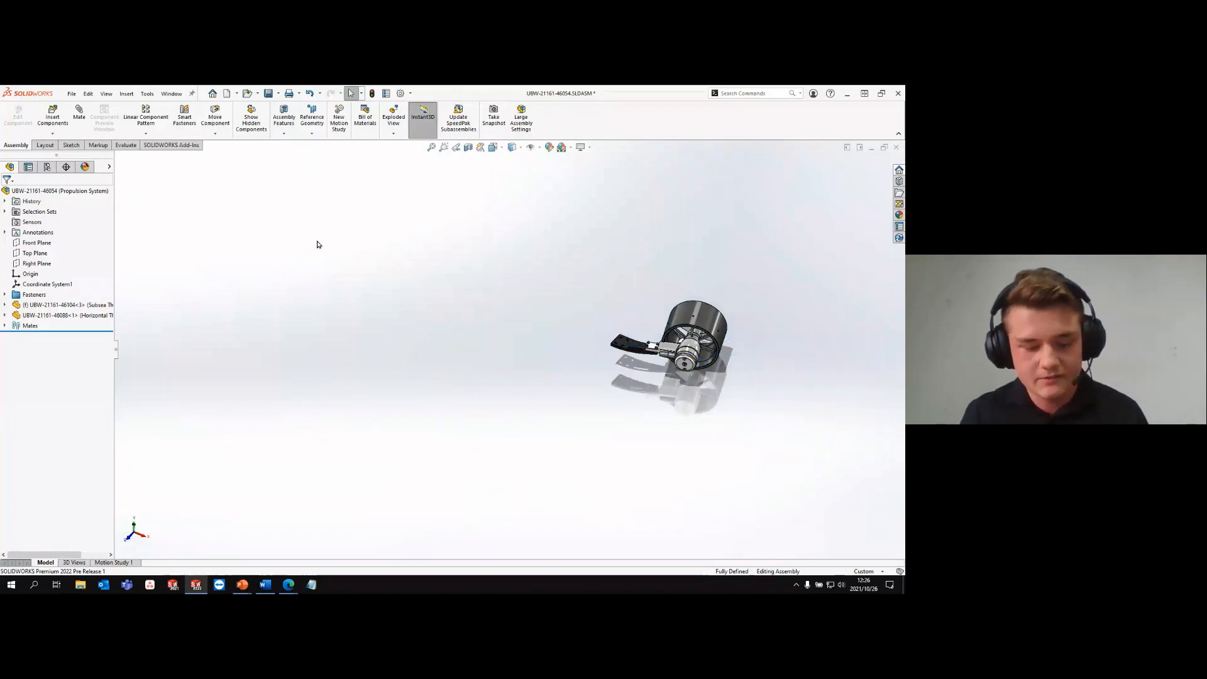
pyautogui.press('q')
pyautogui.press('q')
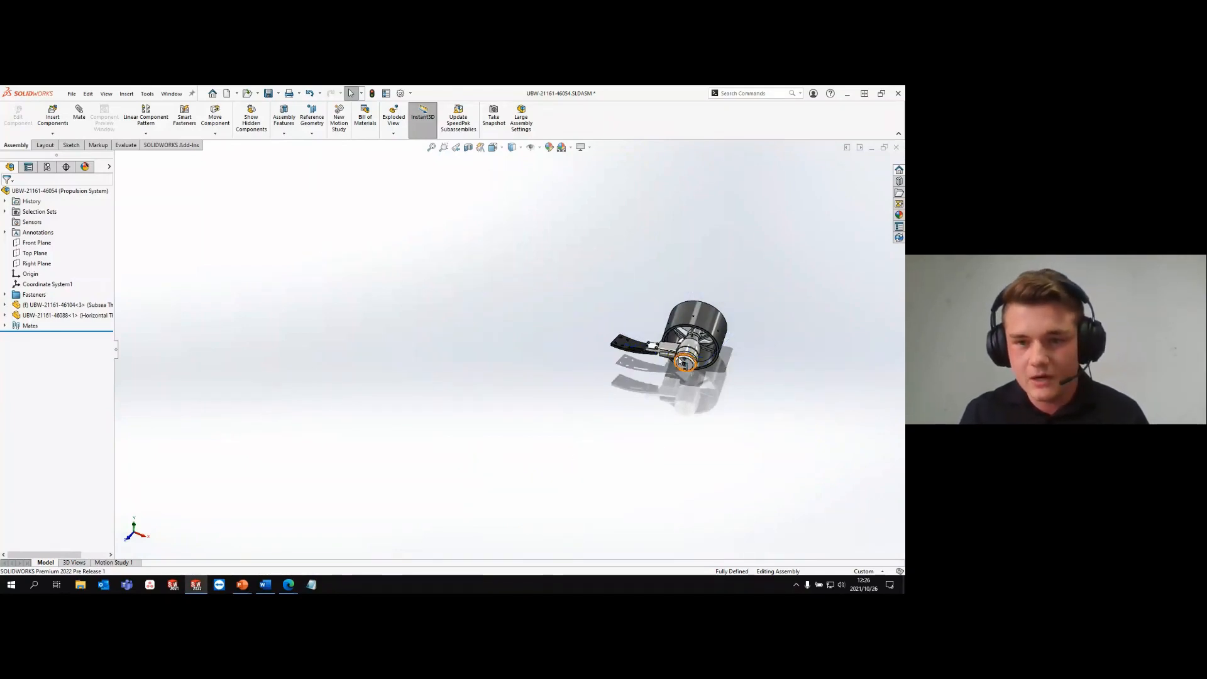
# - Copy the subsea thruster beside the original and mate the copy coincident with Coordinate System1
pyautogui.keyDown('ctrl'); pyautogui.moveTo(679, 359); pyautogui.dragTo(445, 352); pyautogui.keyUp('ctrl')
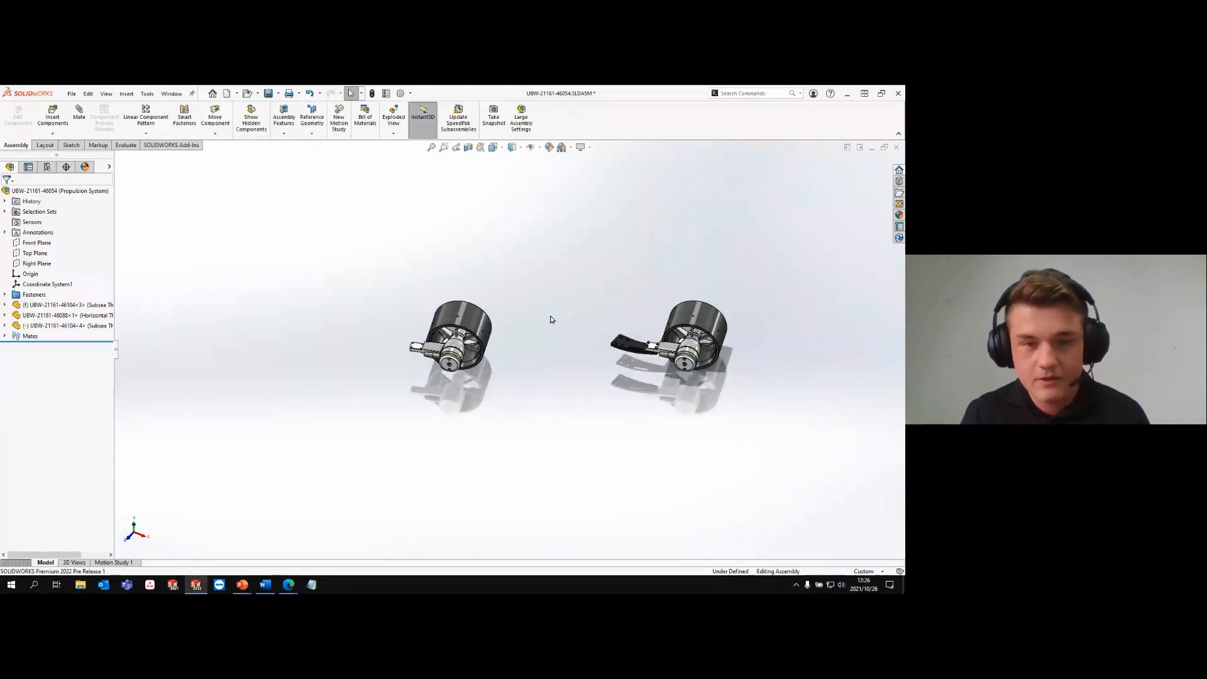
pyautogui.press('q')
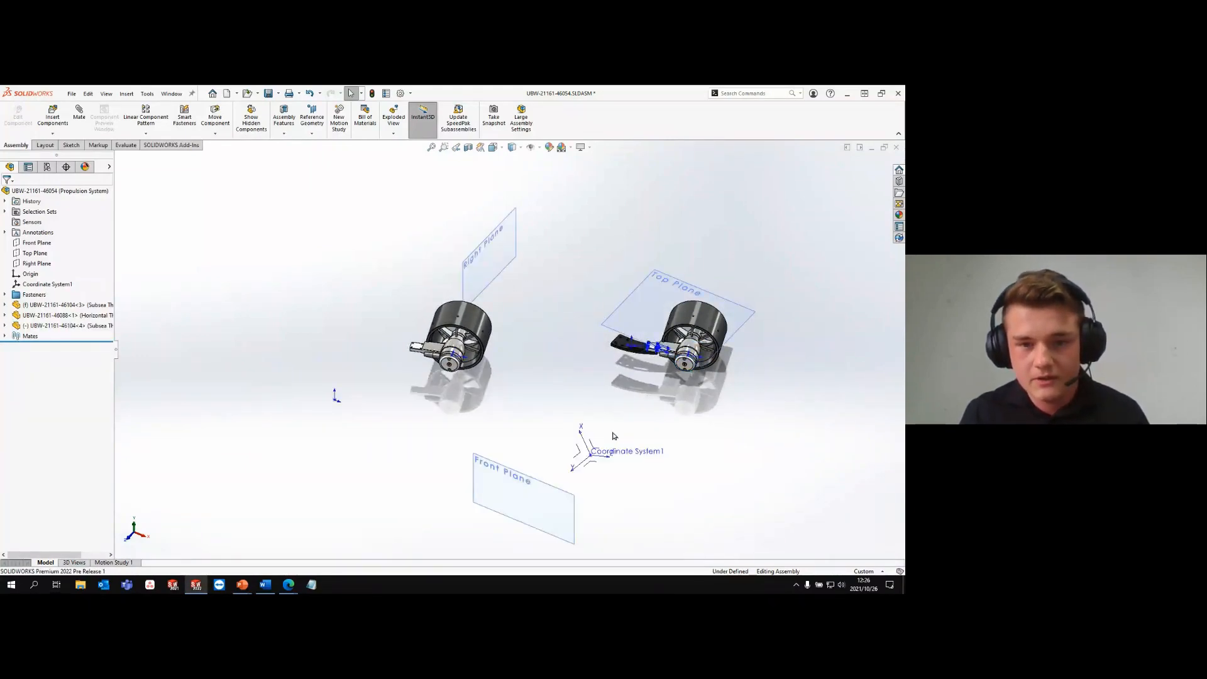
pyautogui.click(605, 451)
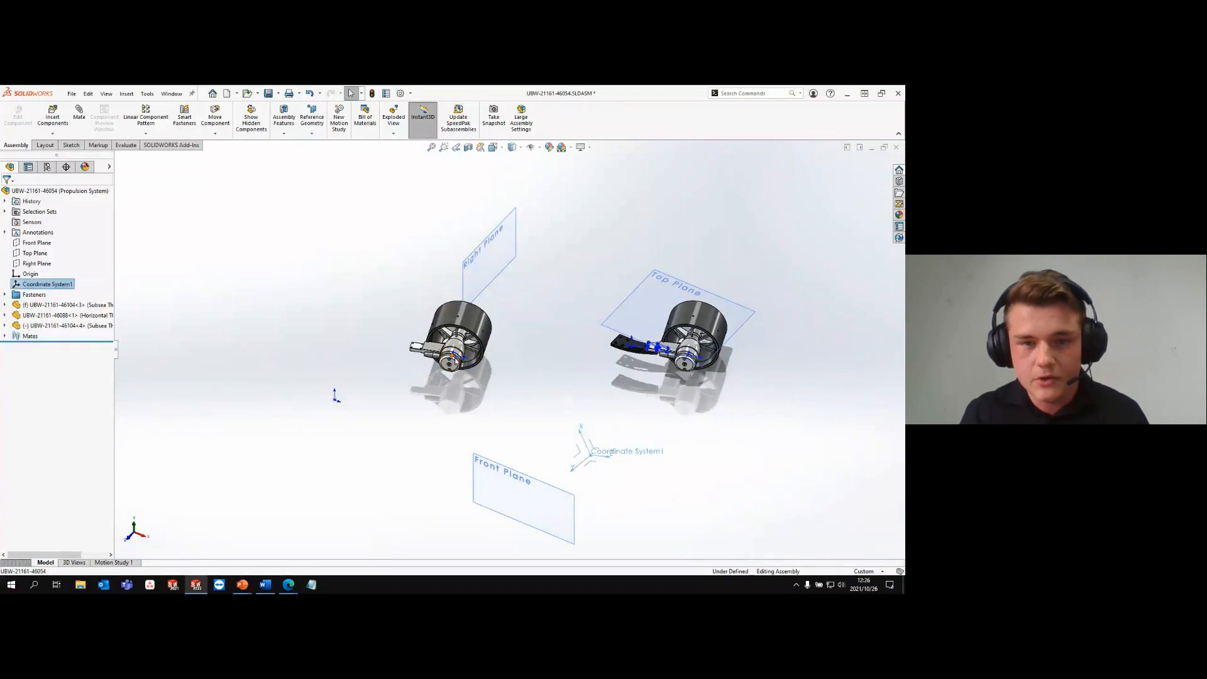
pyautogui.keyDown('ctrl'); pyautogui.click(458, 344); pyautogui.keyUp('ctrl')
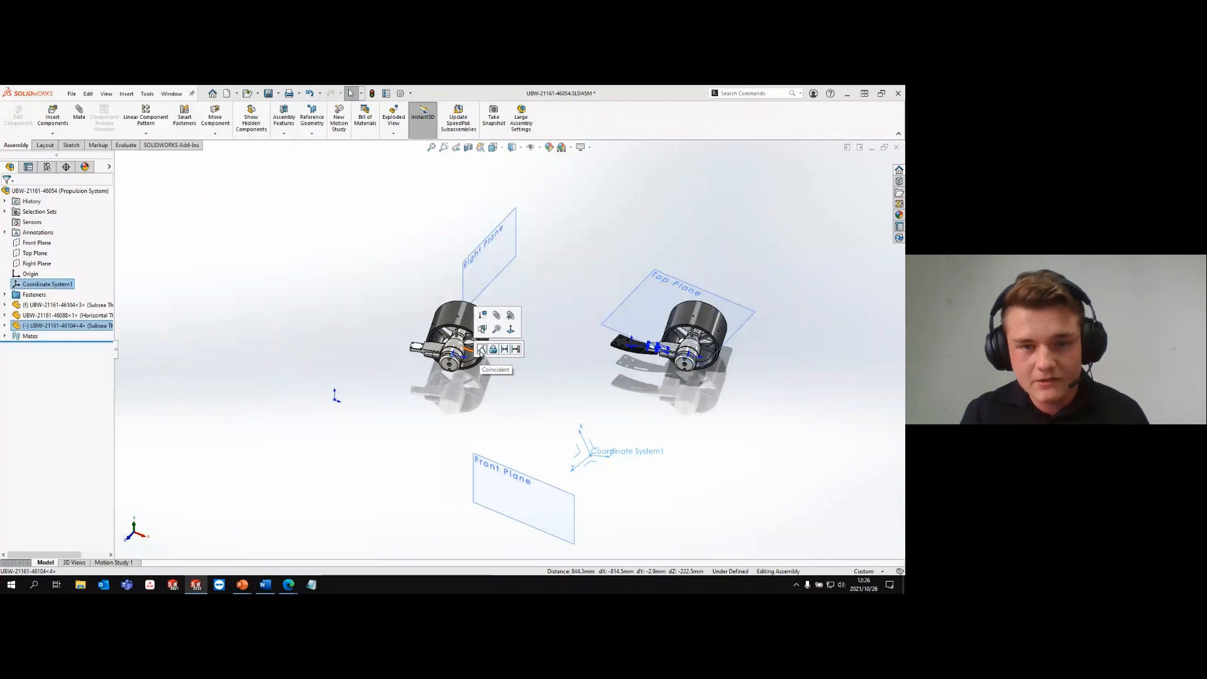
pyautogui.click(481, 350)
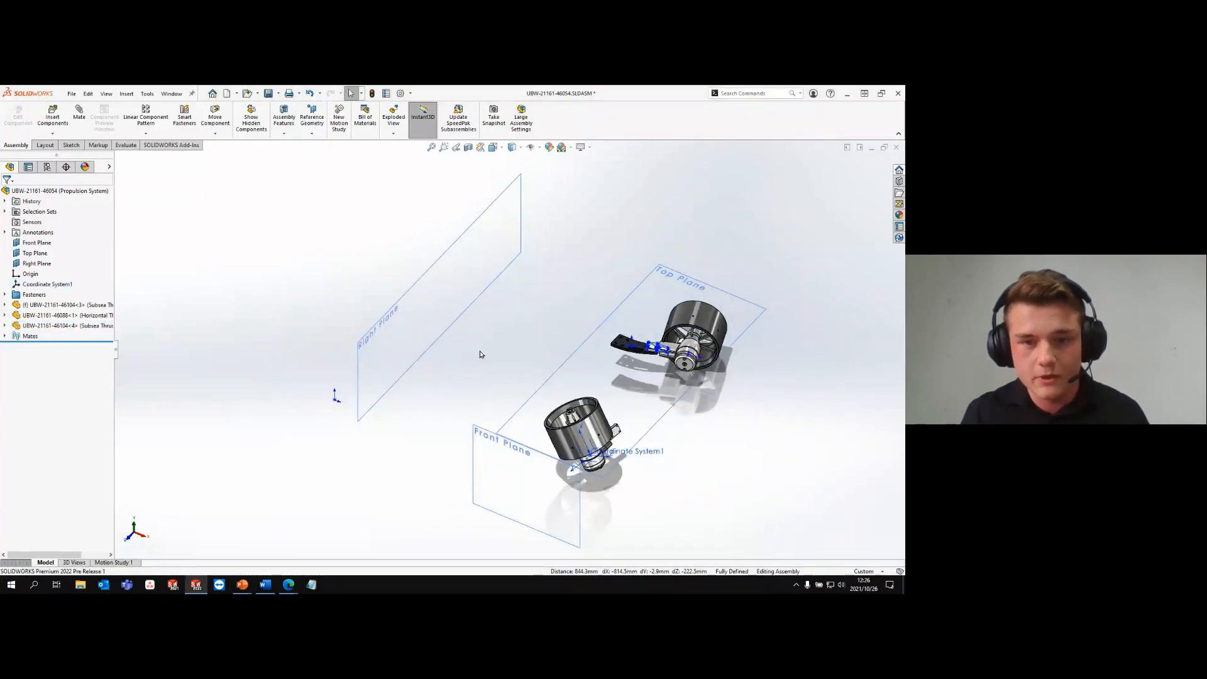
# - Mirror all of the thruster components about the assembly's Right Plane
pyautogui.hotkey('ctrl', '7')
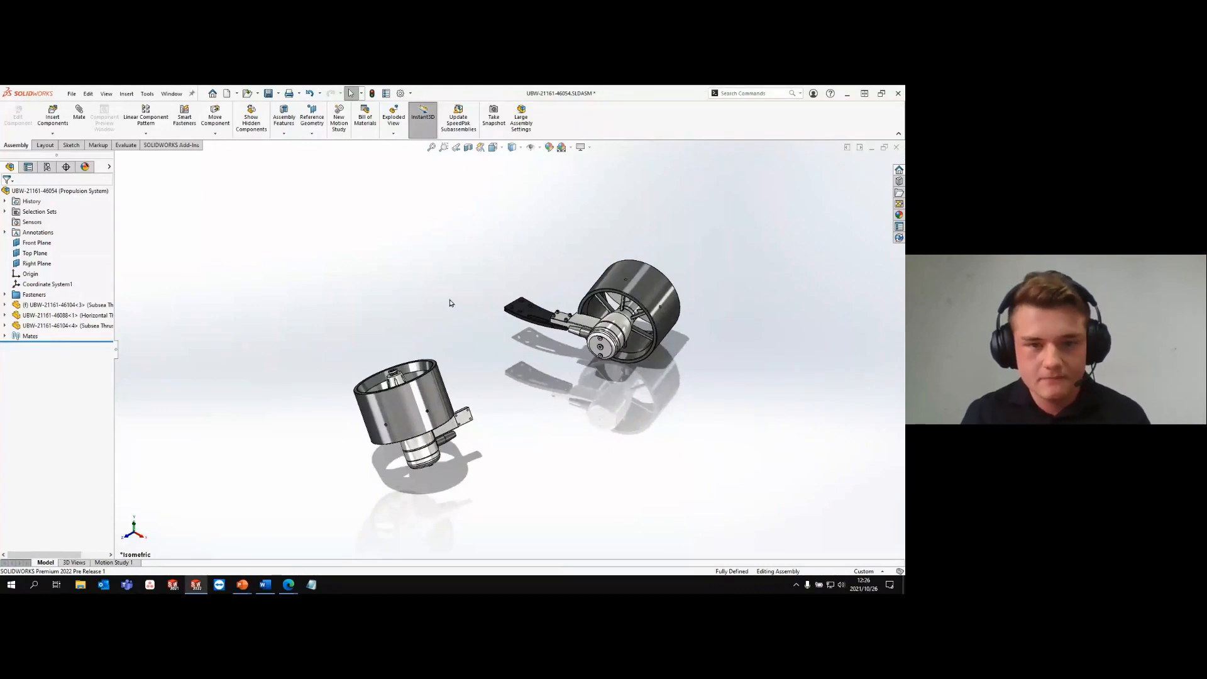
pyautogui.press('s')
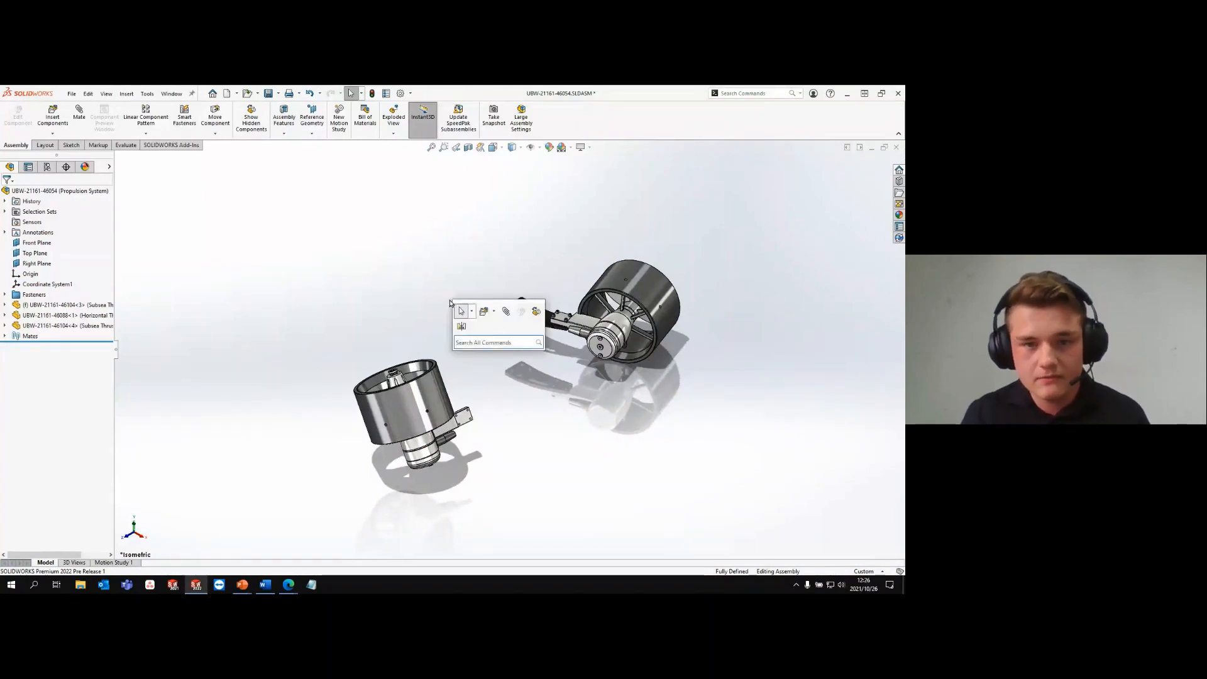
pyautogui.click(461, 328)
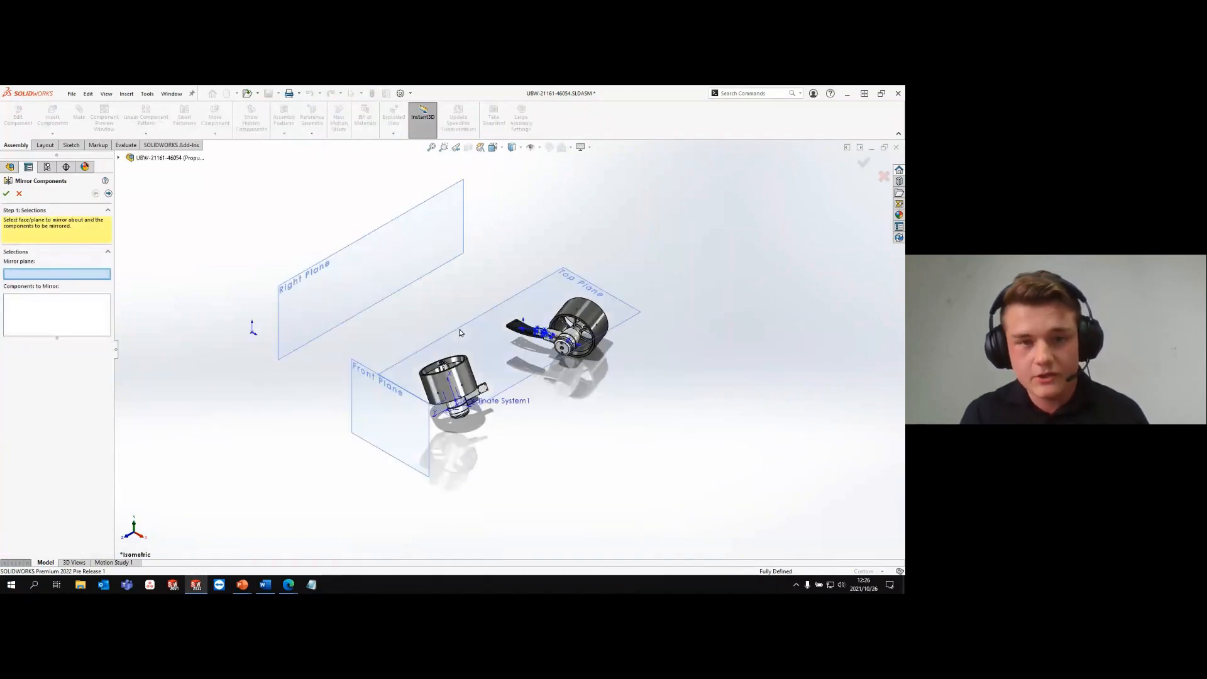
pyautogui.click(385, 228)
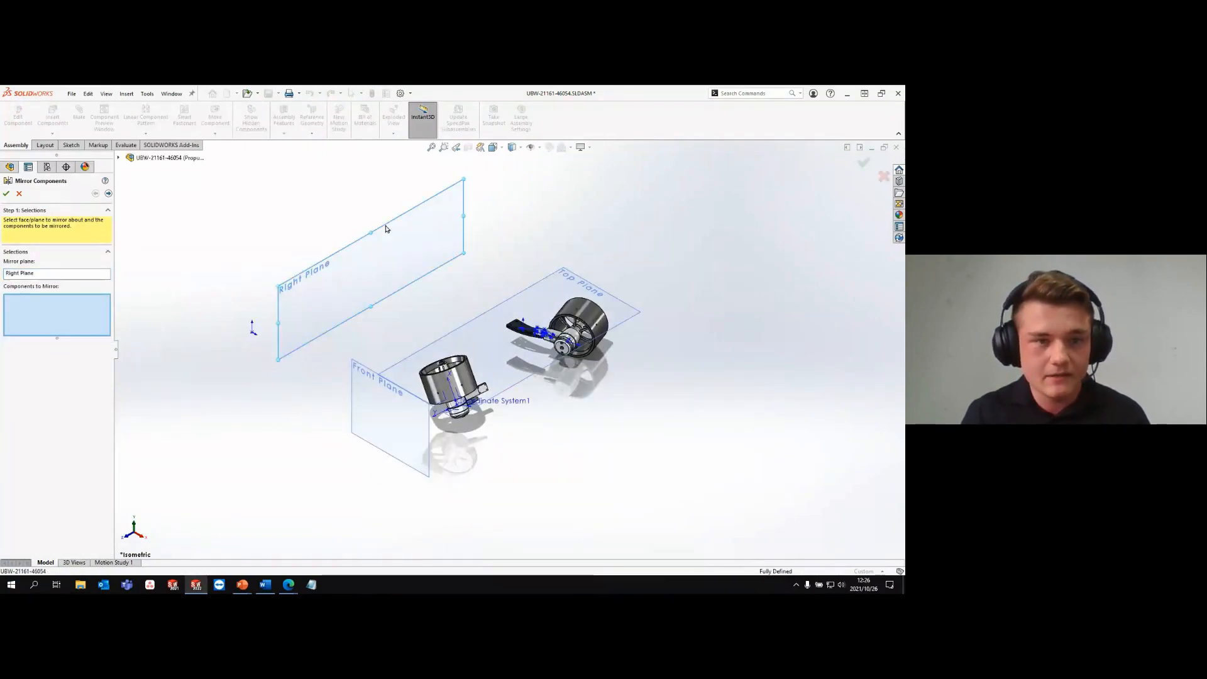
pyautogui.moveTo(626, 471); pyautogui.dragTo(410, 289)
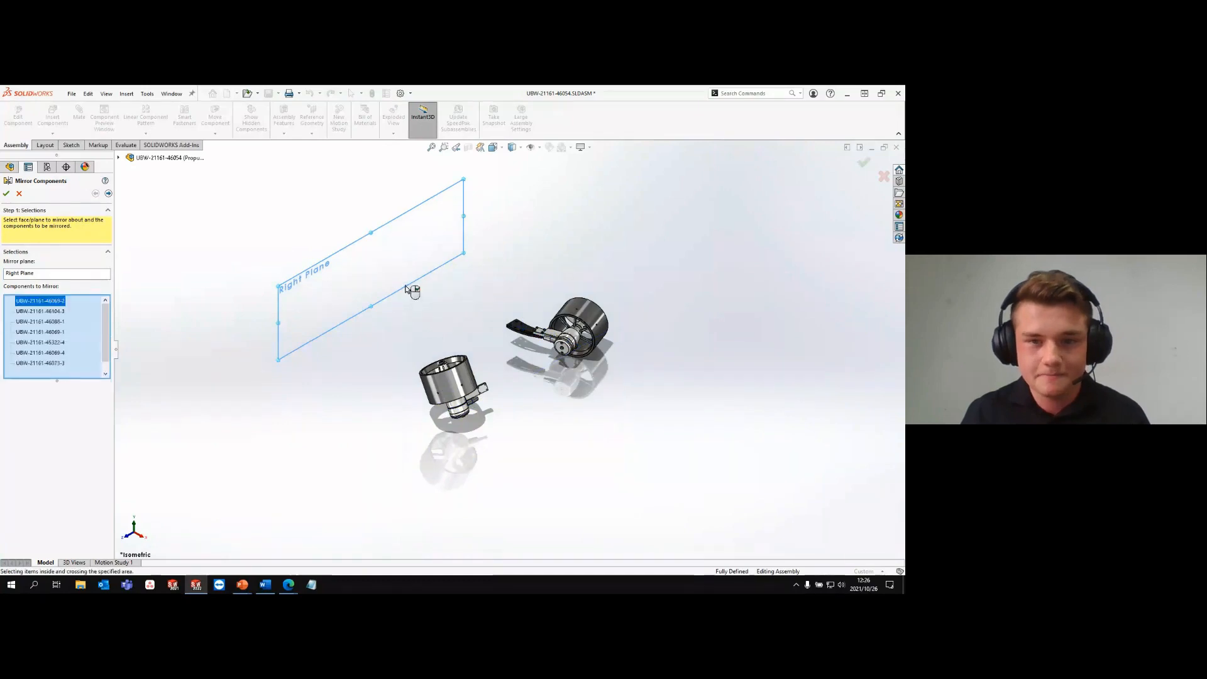
pyautogui.rightClick(412, 291)
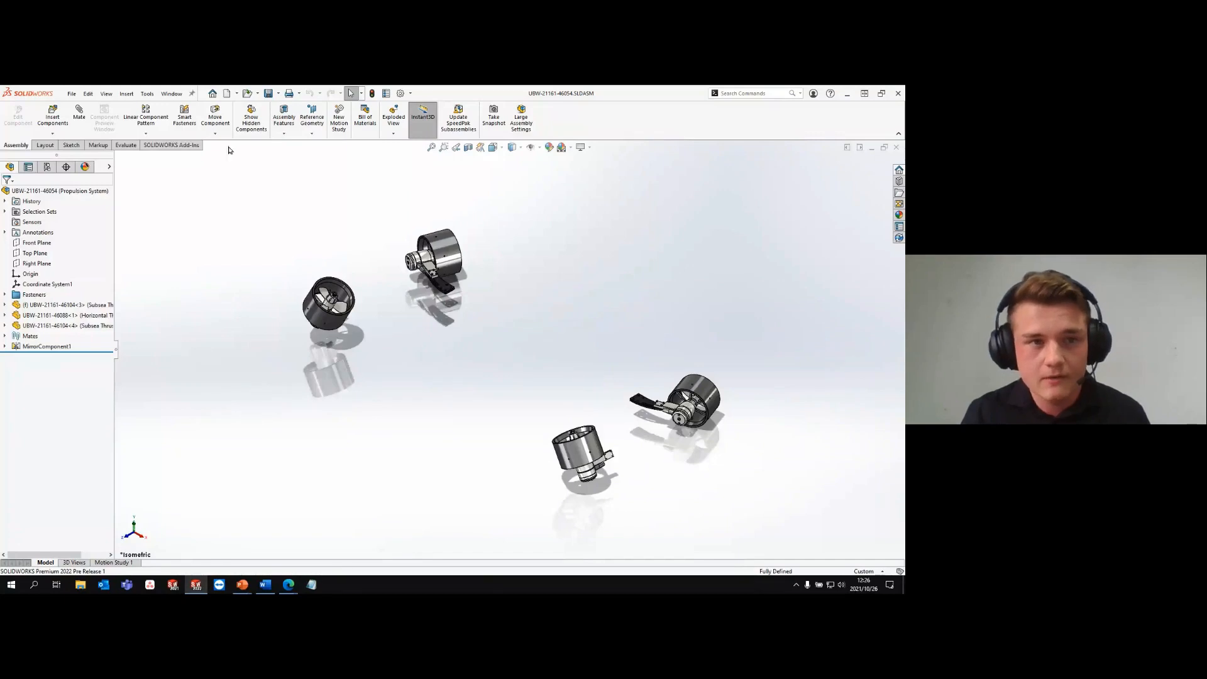
# - Save the assembly and its referenced files with Pack and Go to the folder D:\Pack & Go\1
pyautogui.click(70, 94)
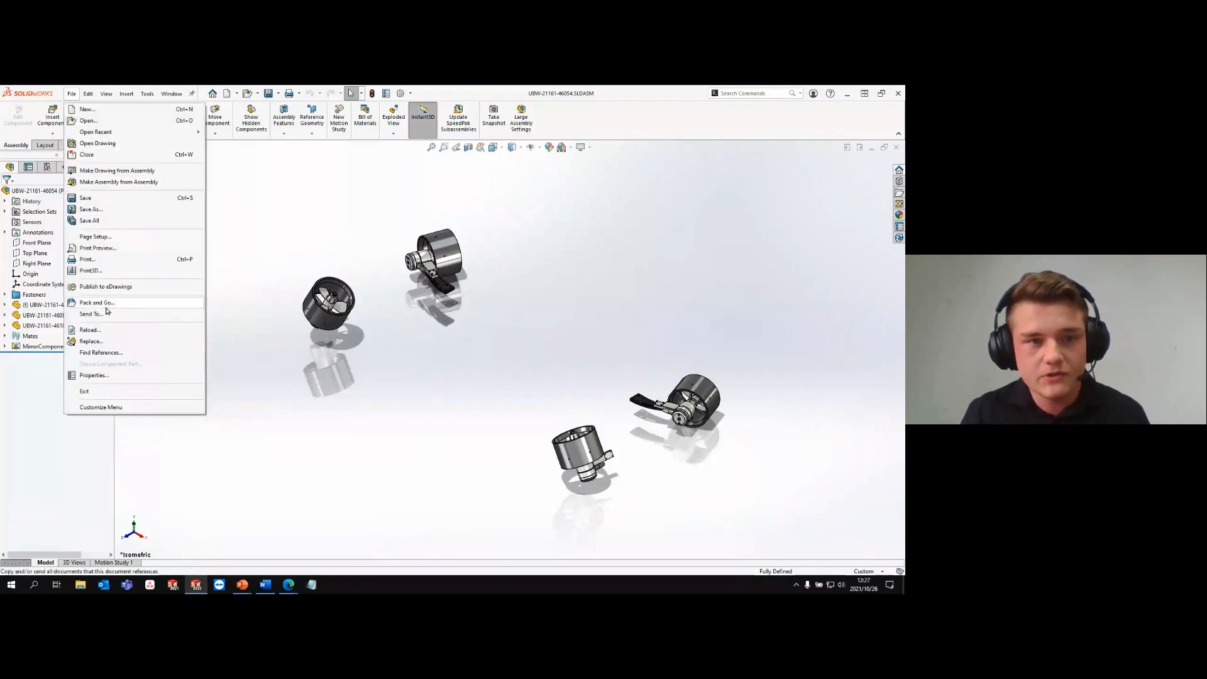
pyautogui.click(105, 306)
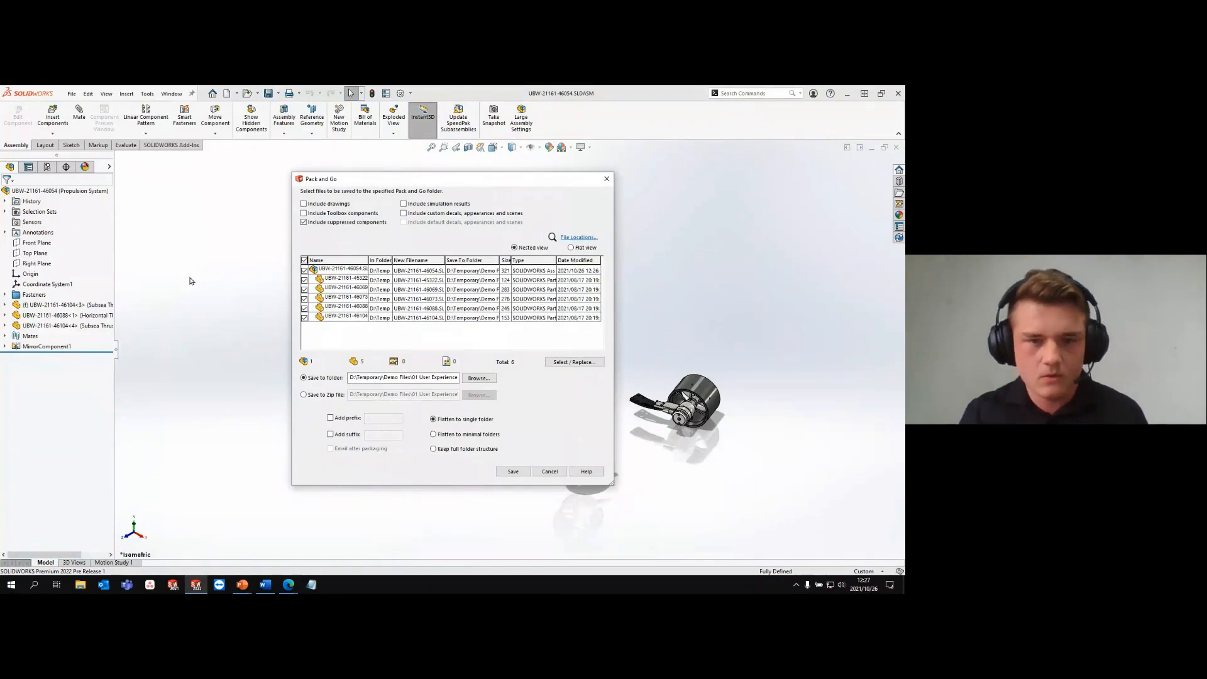
pyautogui.click(479, 378)
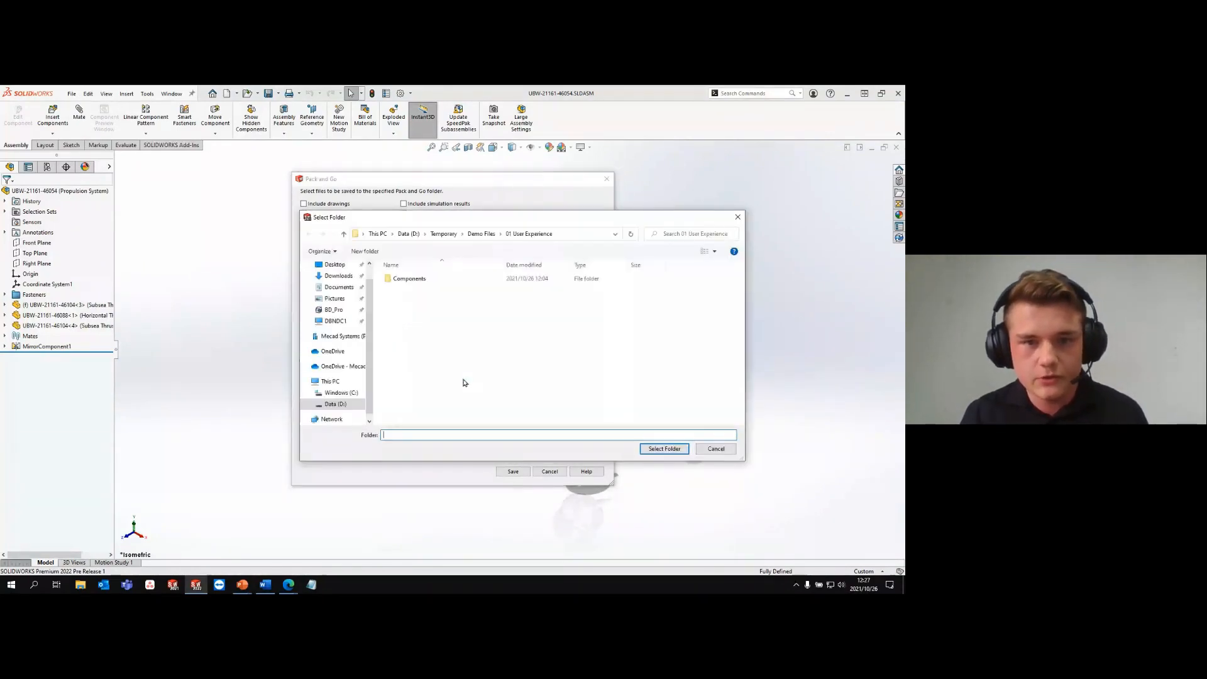
pyautogui.click(444, 234)
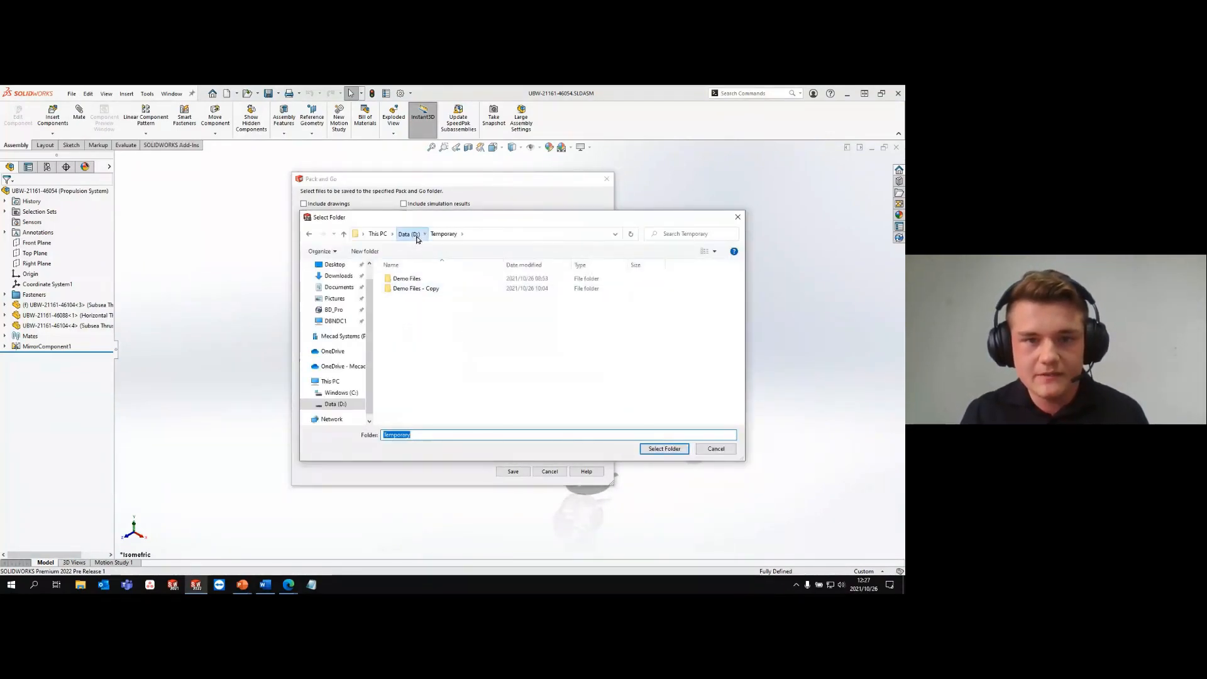
pyautogui.click(417, 238)
pyautogui.doubleClick(409, 319)
pyautogui.click(409, 281)
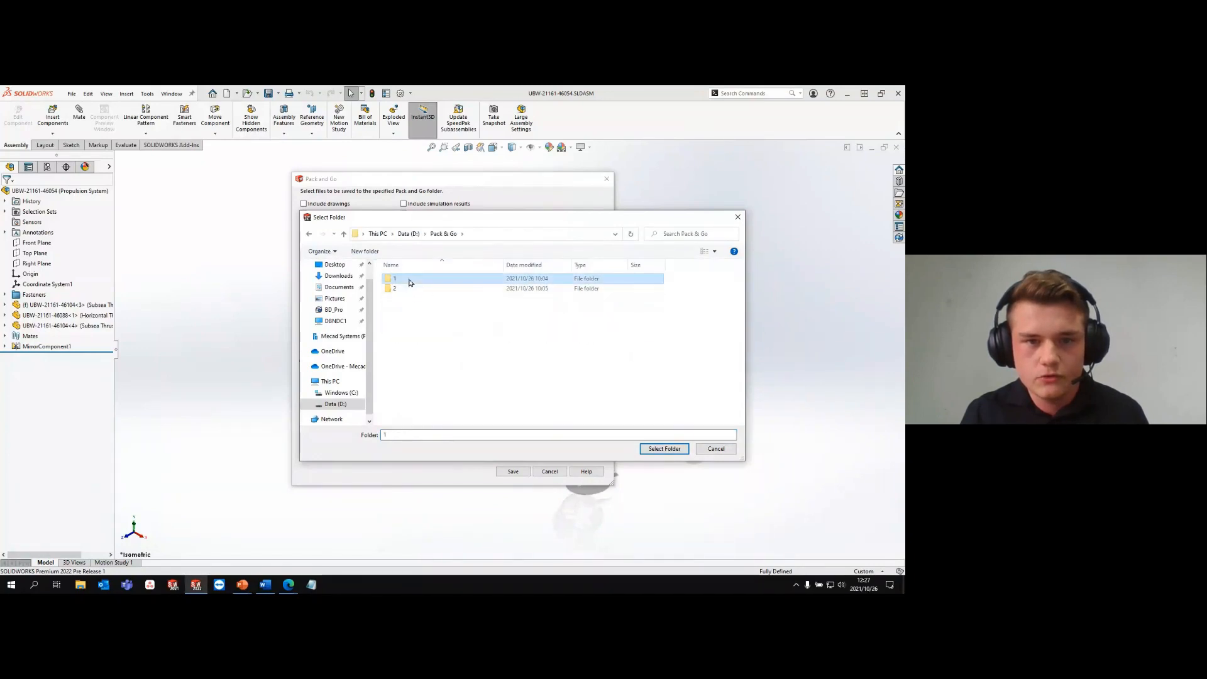
pyautogui.click(666, 450)
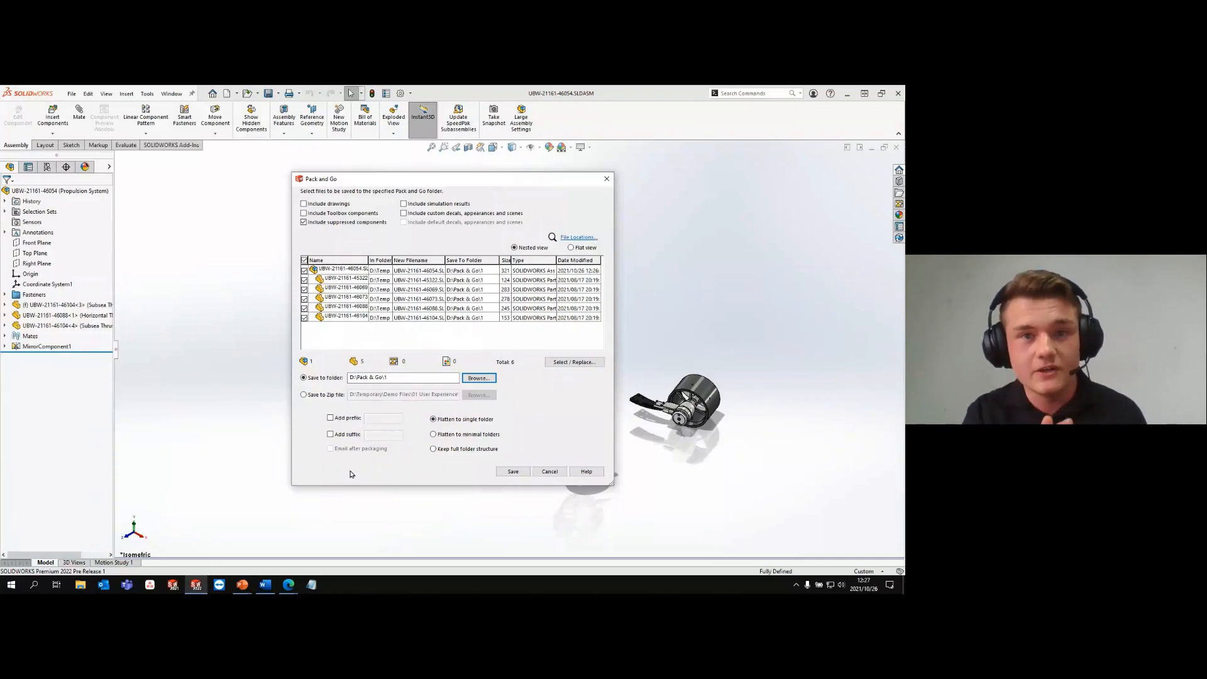
pyautogui.click(519, 473)
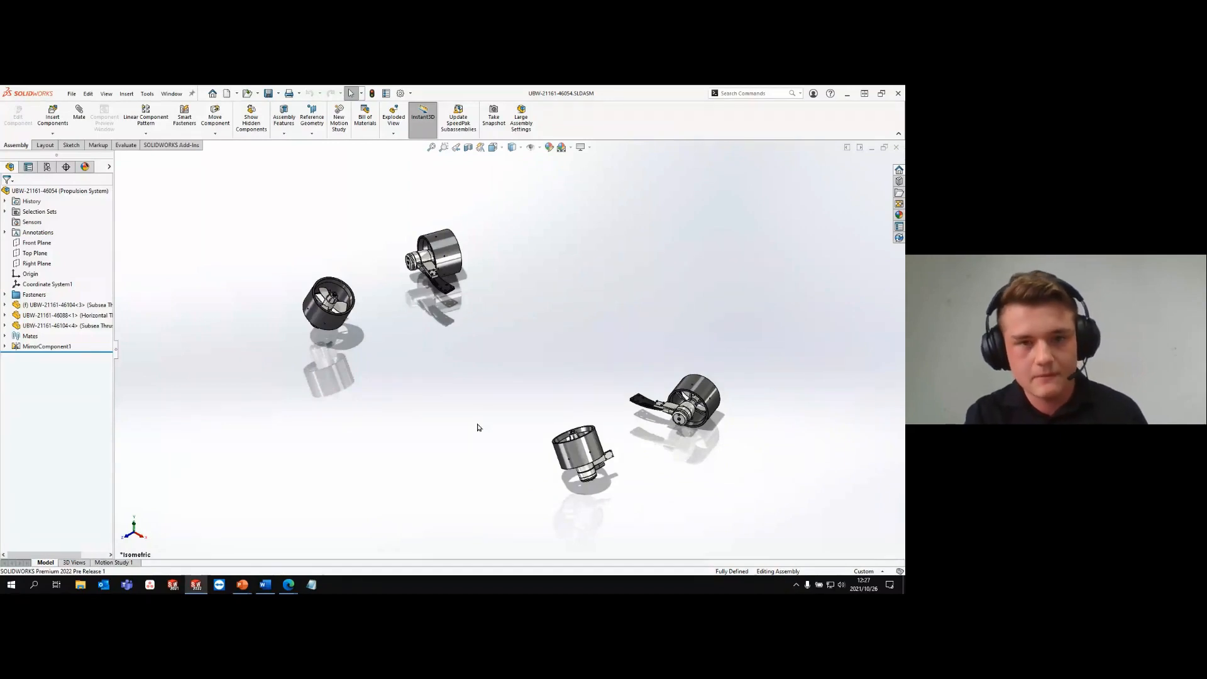
# - Review the Messages/Errors/Warnings and Dismissed Messages settings in the system options without changing them
pyautogui.click(401, 94)
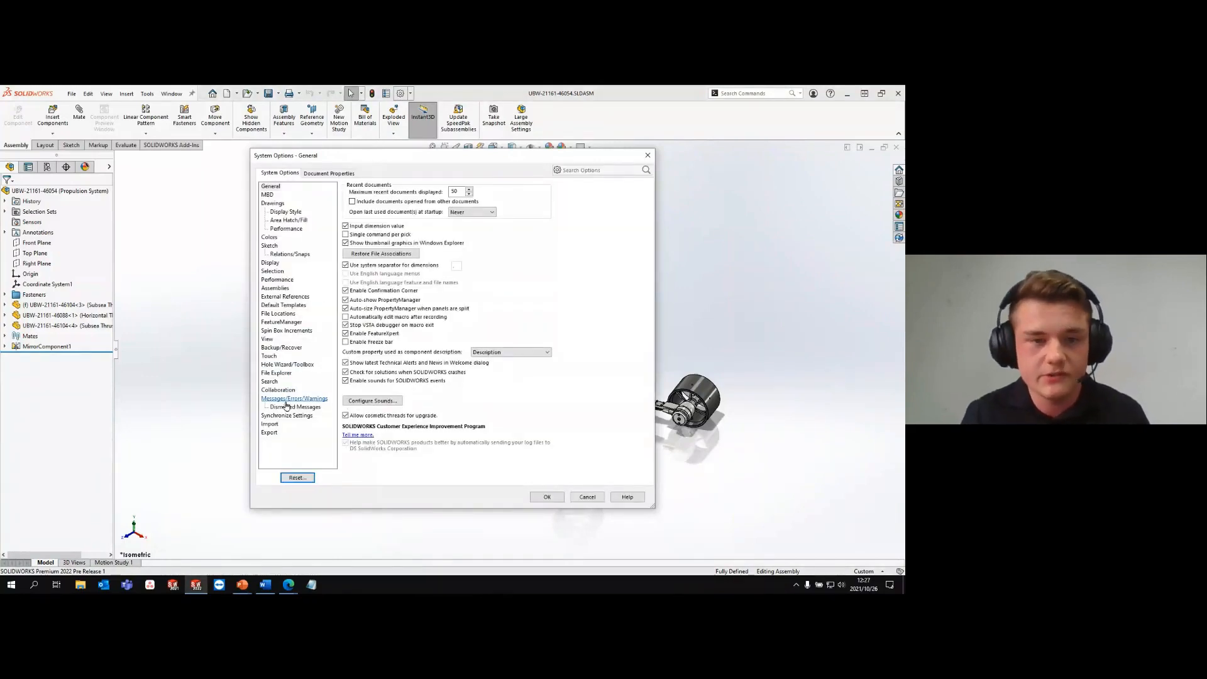
pyautogui.click(285, 401)
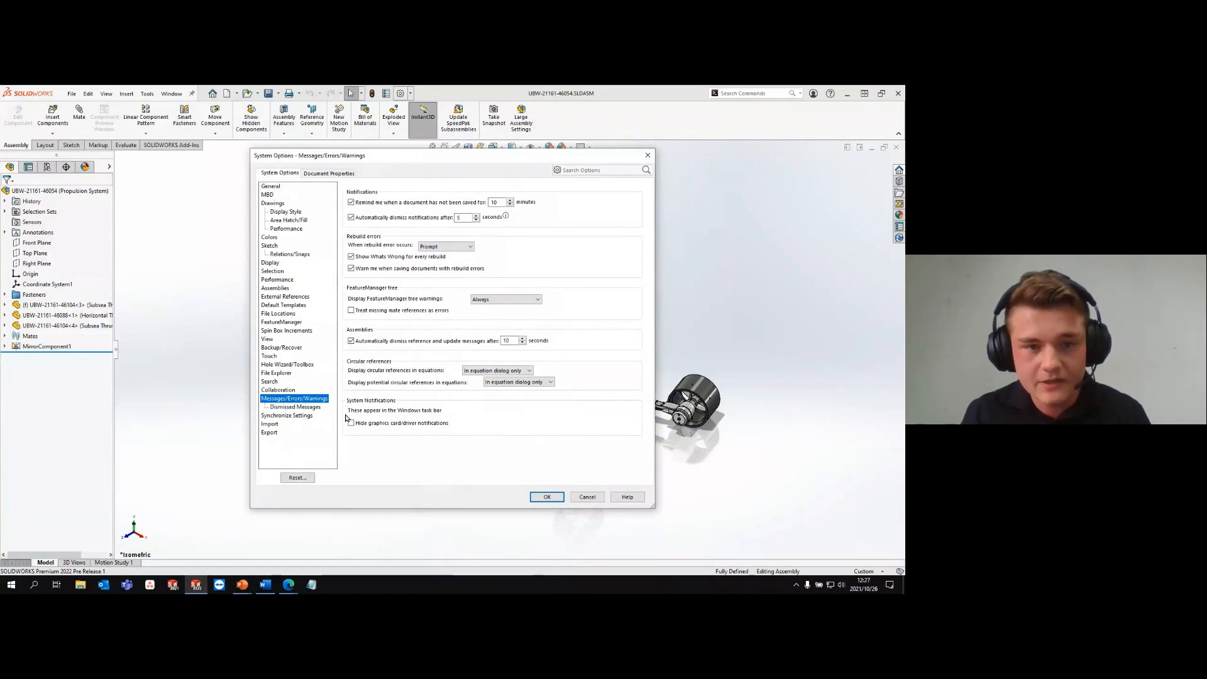
pyautogui.click(313, 408)
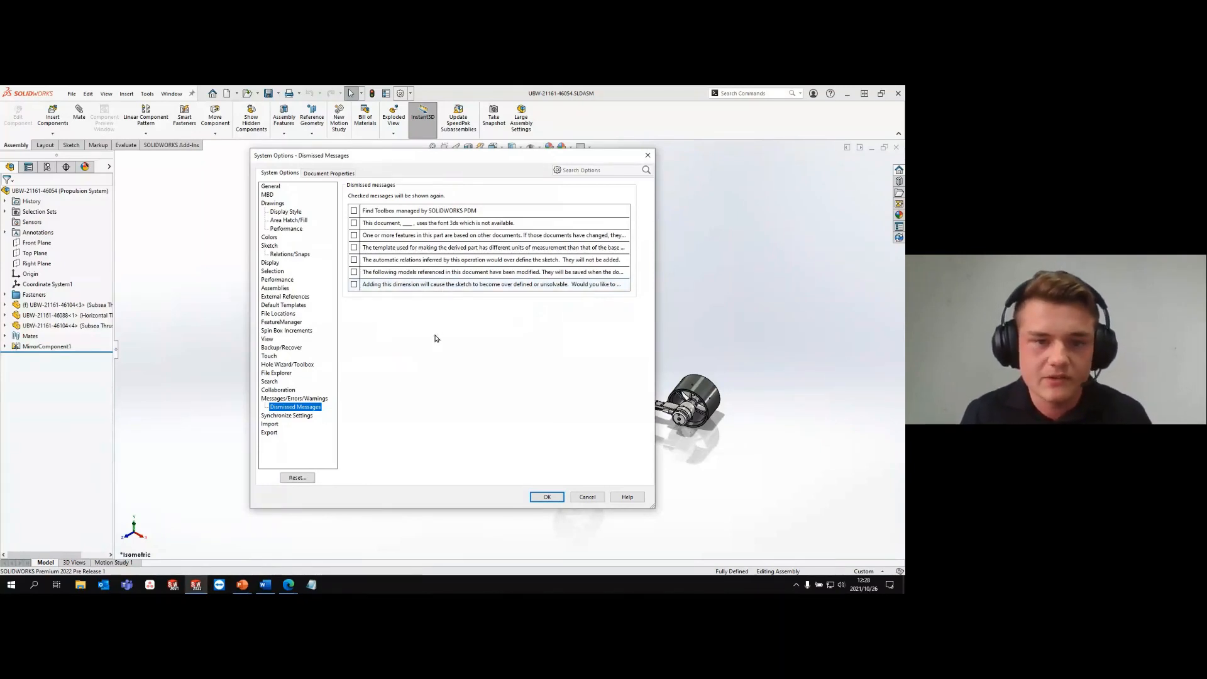
pyautogui.click(588, 497)
# - Close the assembly and switch to the PowerPoint slideshow
pyautogui.hotkey('ctrl', 'w')
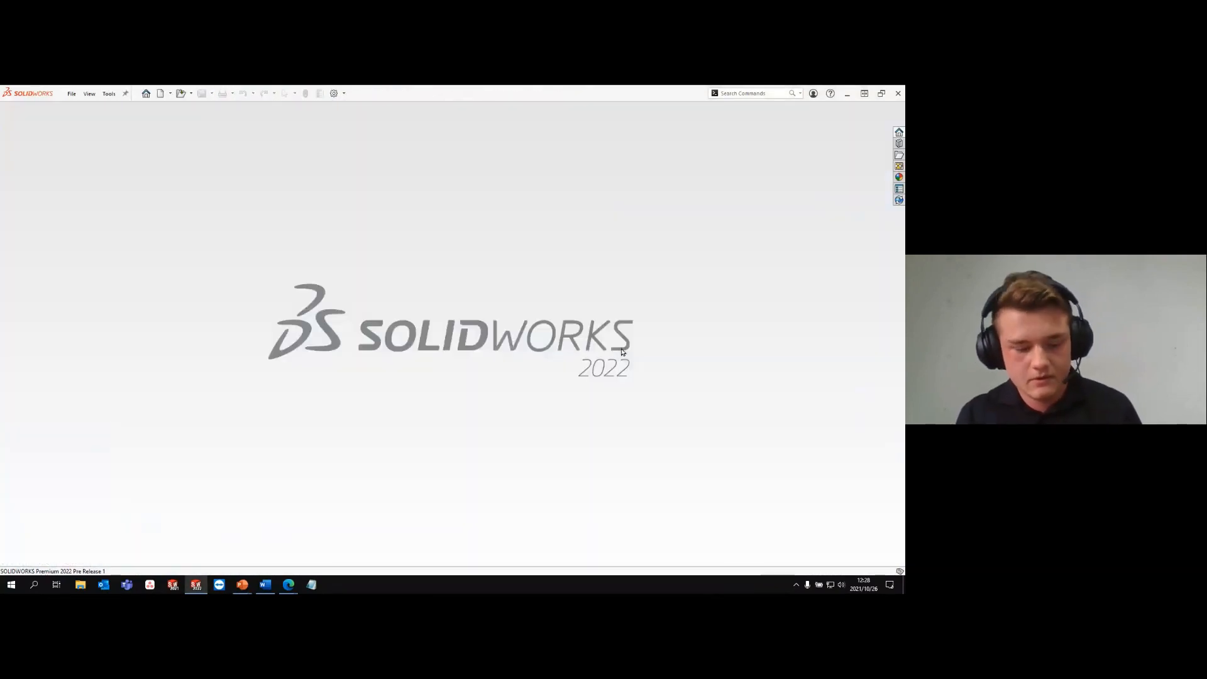
pyautogui.hotkey('alt', 'Tab')
pyautogui.press('Tab')
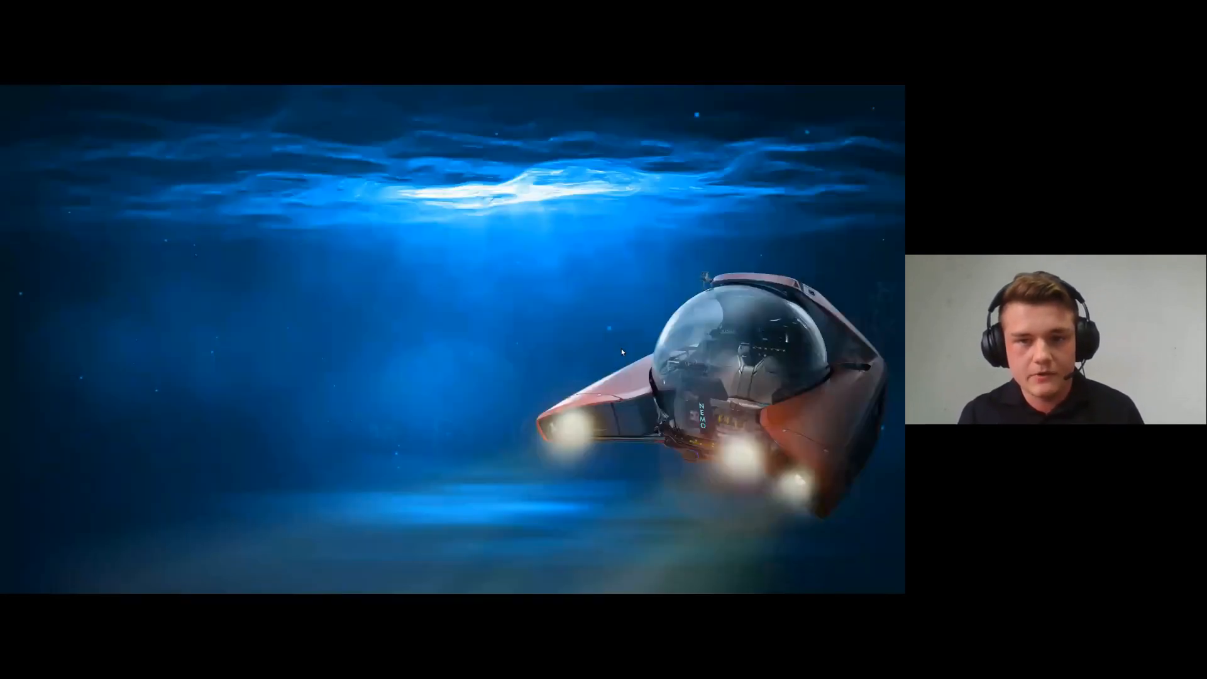
pyautogui.press('Right')
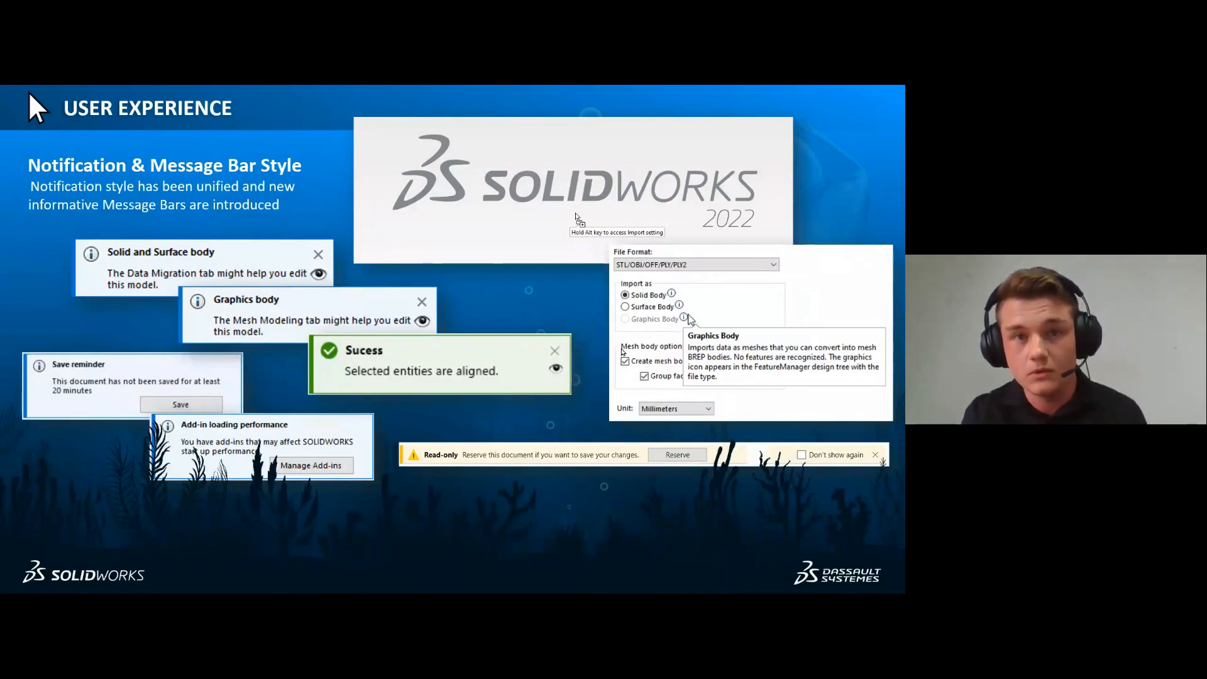
pyautogui.press('Right')
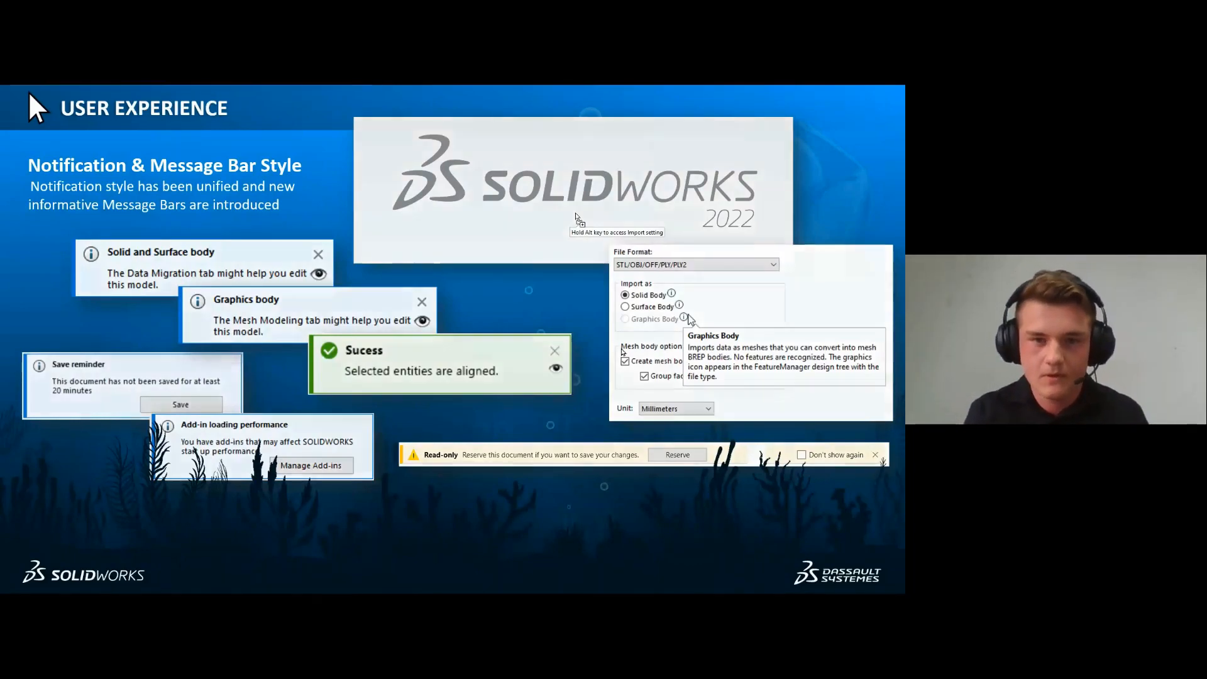
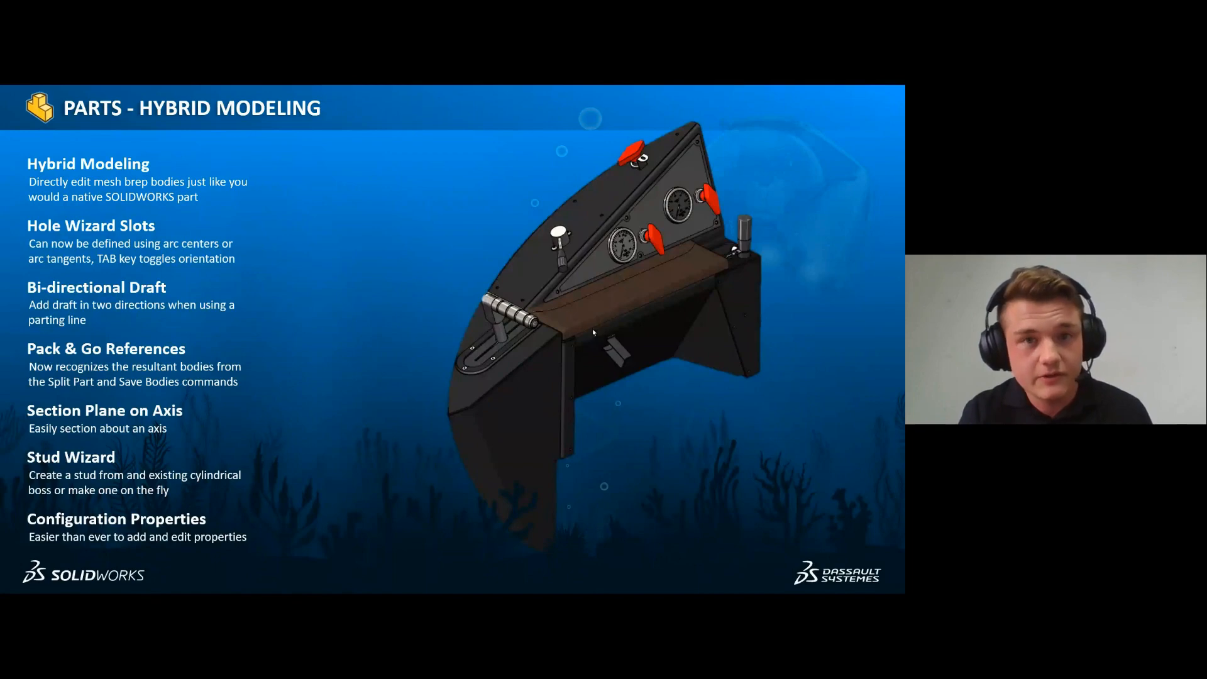
# - Switch from the slideshow to SOLIDWORKS and open the assembly UBW-21161-48798.SLDASM from the Demo Files\02 Parts I folder
pyautogui.press('Right')
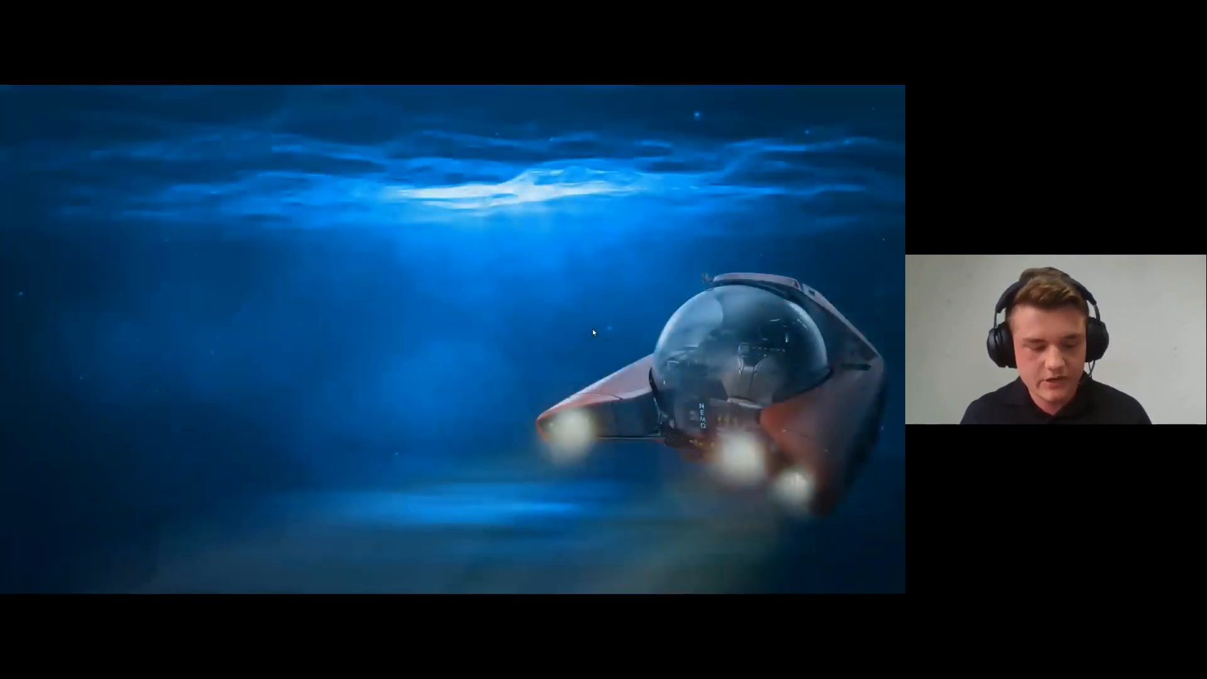
pyautogui.hotkey('alt', 'Tab')
pyautogui.click(251, 377)
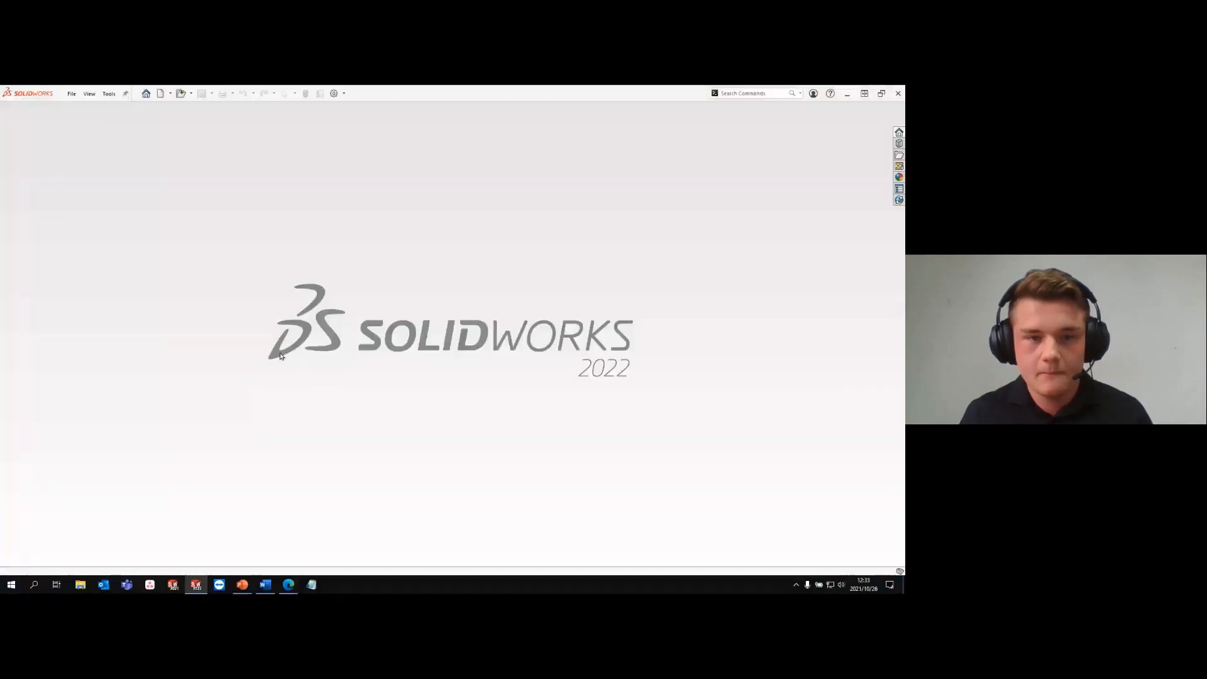
pyautogui.hotkey('ctrl', 'o')
pyautogui.click(131, 182)
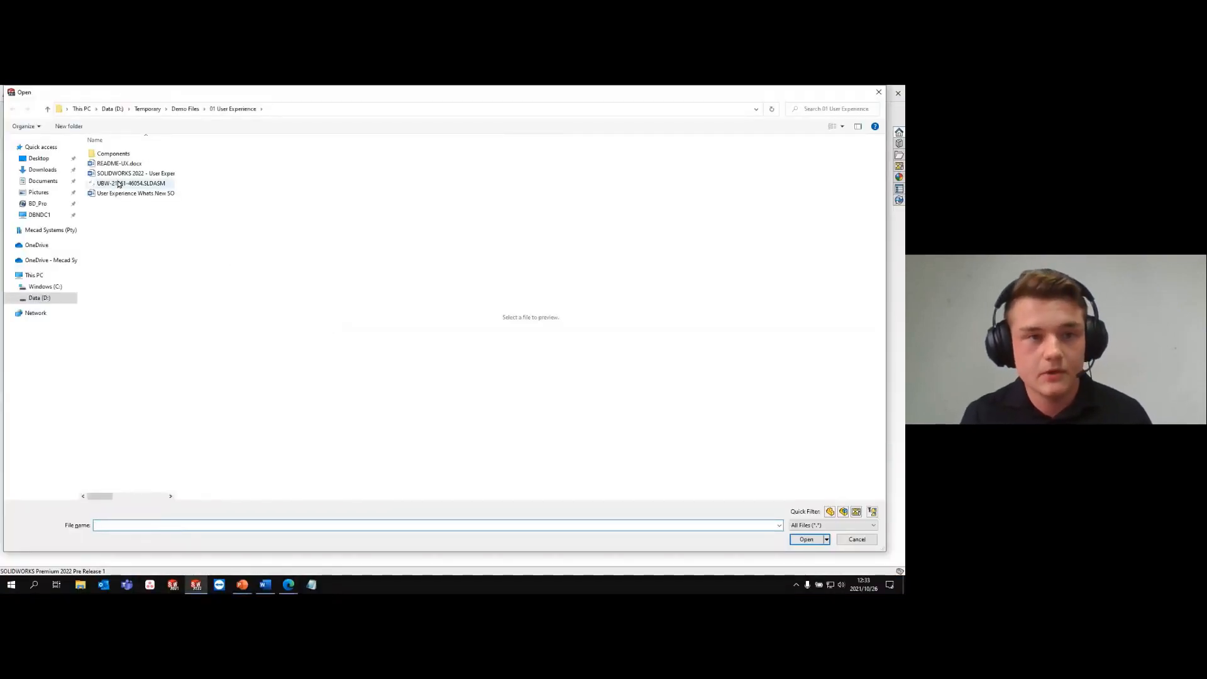
pyautogui.click(183, 109)
pyautogui.doubleClick(129, 174)
pyautogui.click(131, 203)
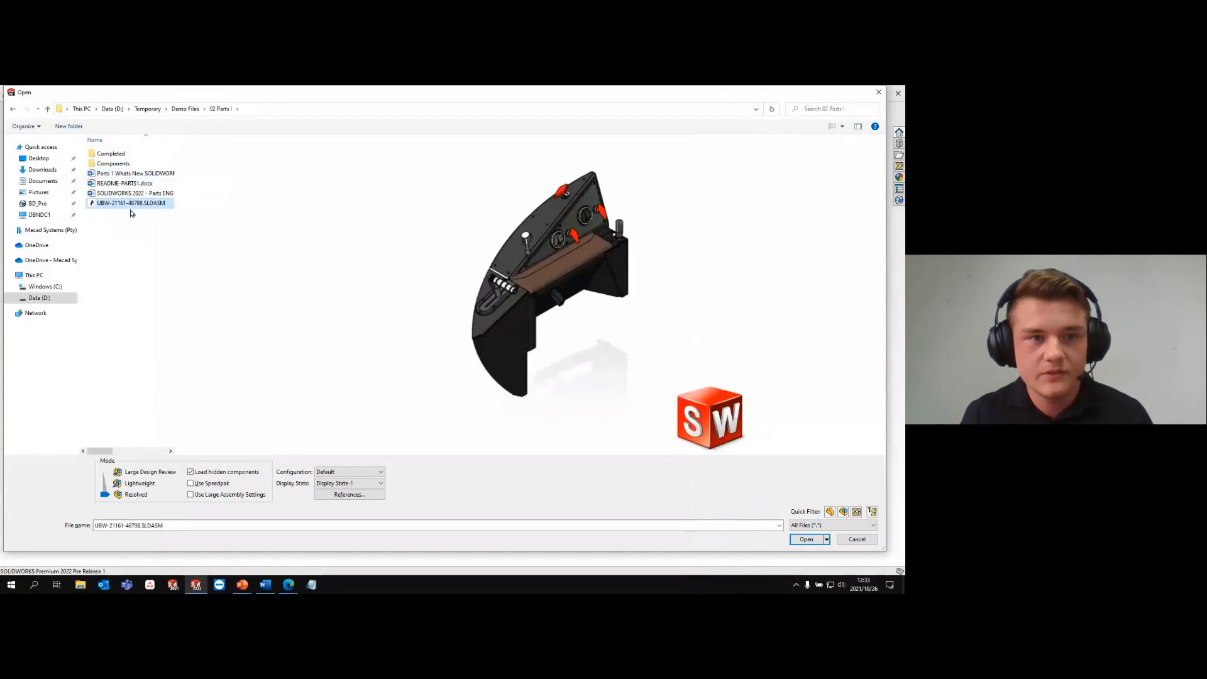
pyautogui.click(806, 539)
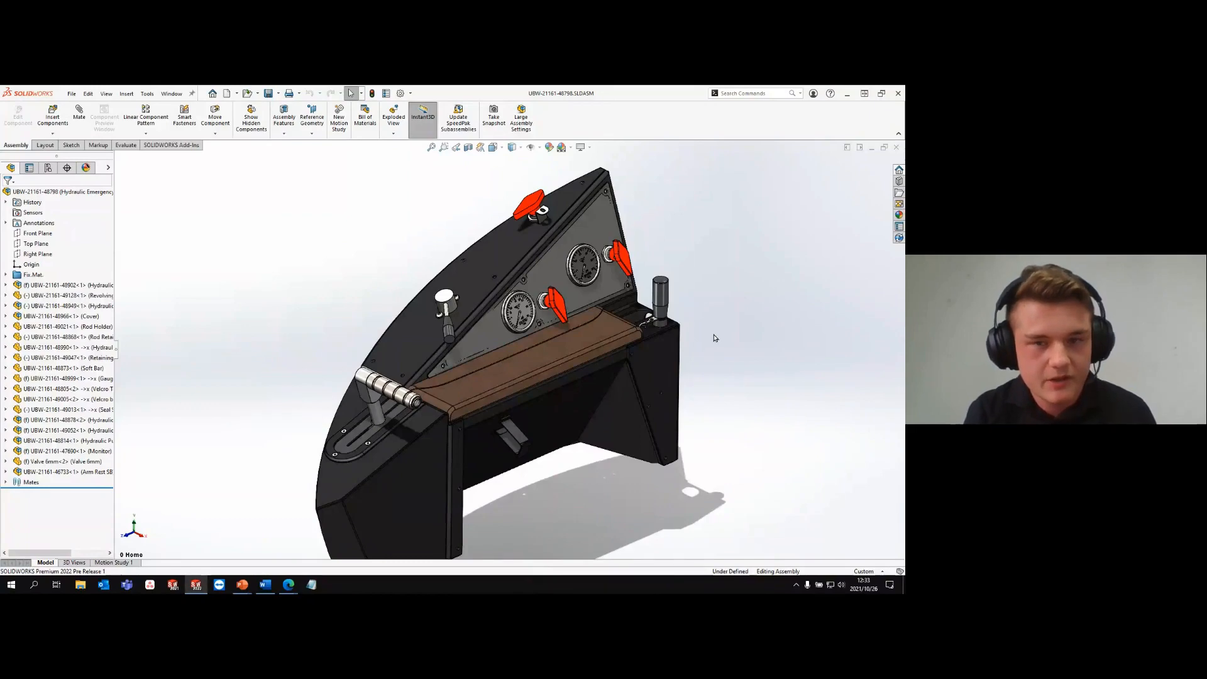
# - Open the Valve 6mm part from the red-handled valve on the upper cover, decline feature recognition, and expand its solid bodies
pyautogui.scroll(-6, 533, 218)
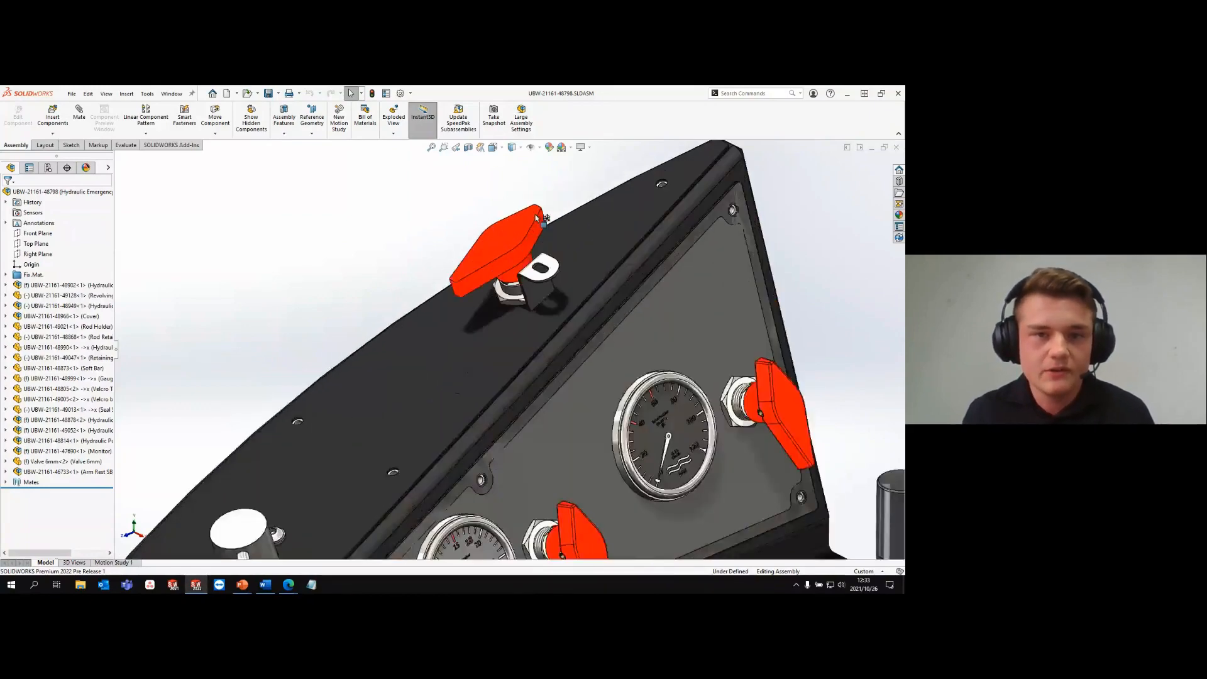
pyautogui.click(533, 219)
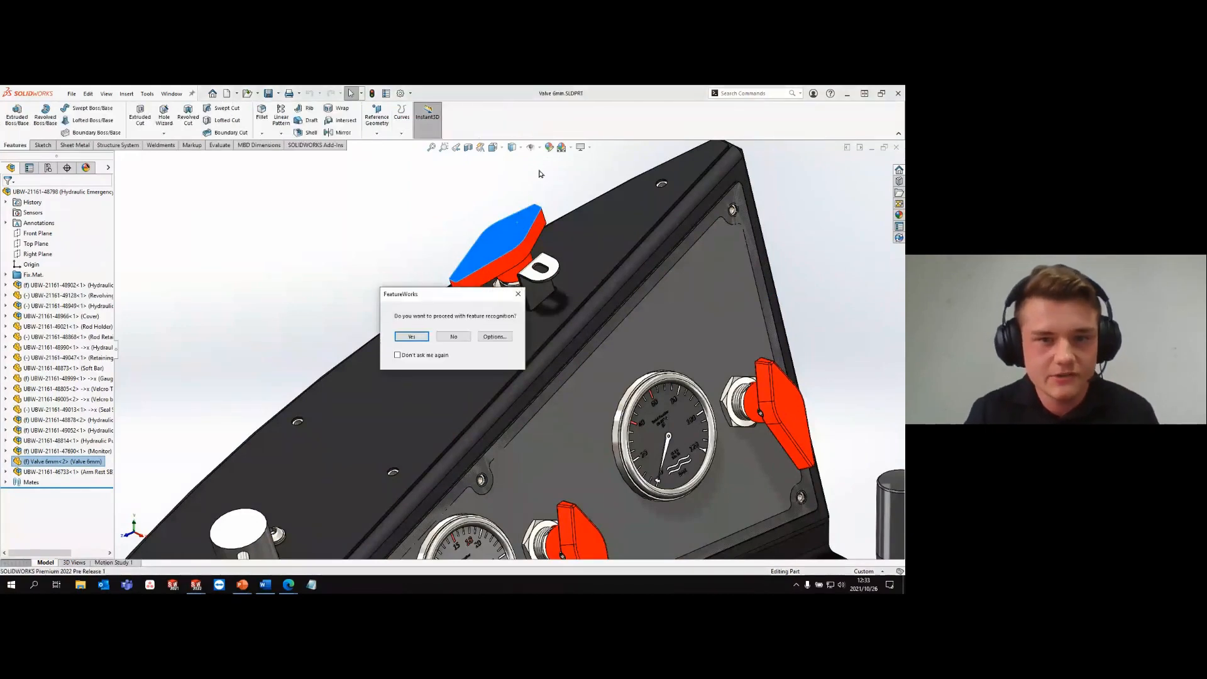
pyautogui.click(464, 335)
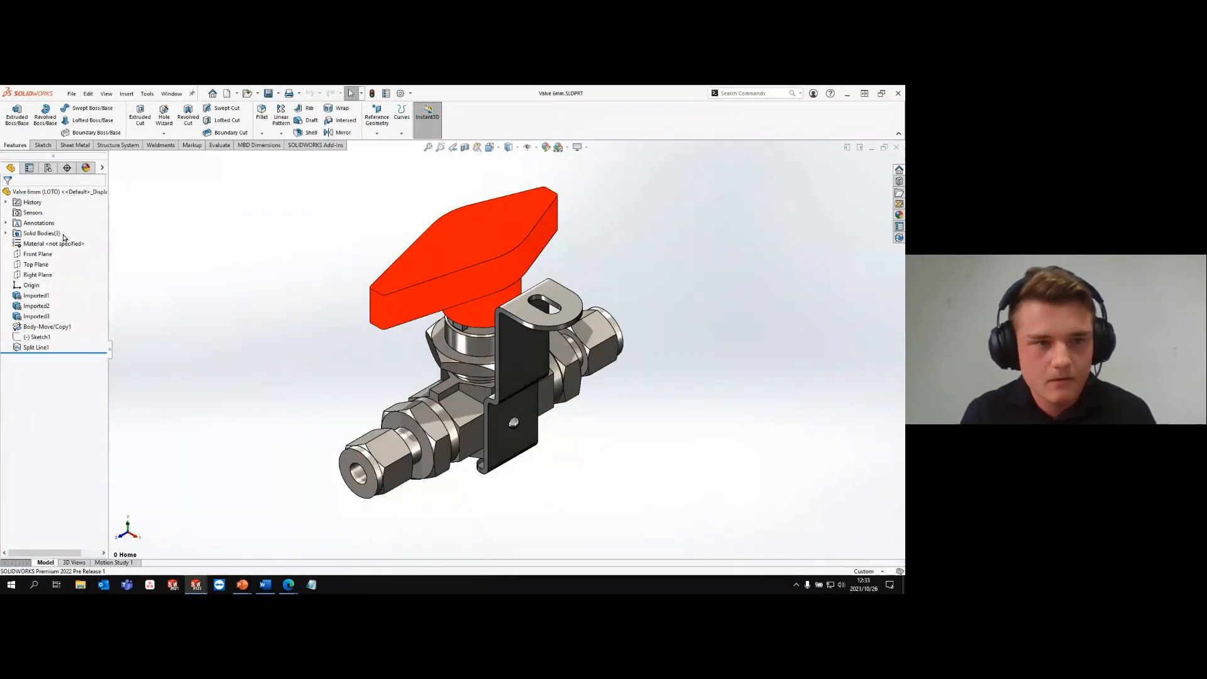
pyautogui.click(6, 233)
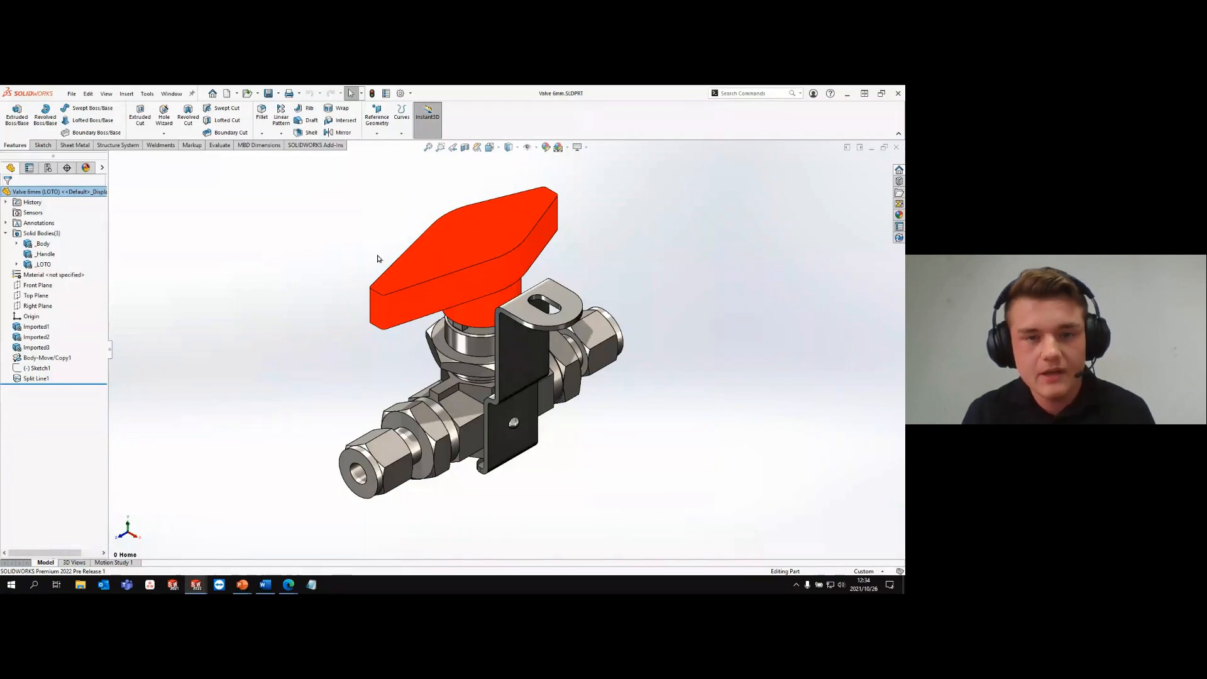
# - Chamfer the upper outline edge of the red valve handle with a distance of 2 mm at 45 degrees
pyautogui.press('s')
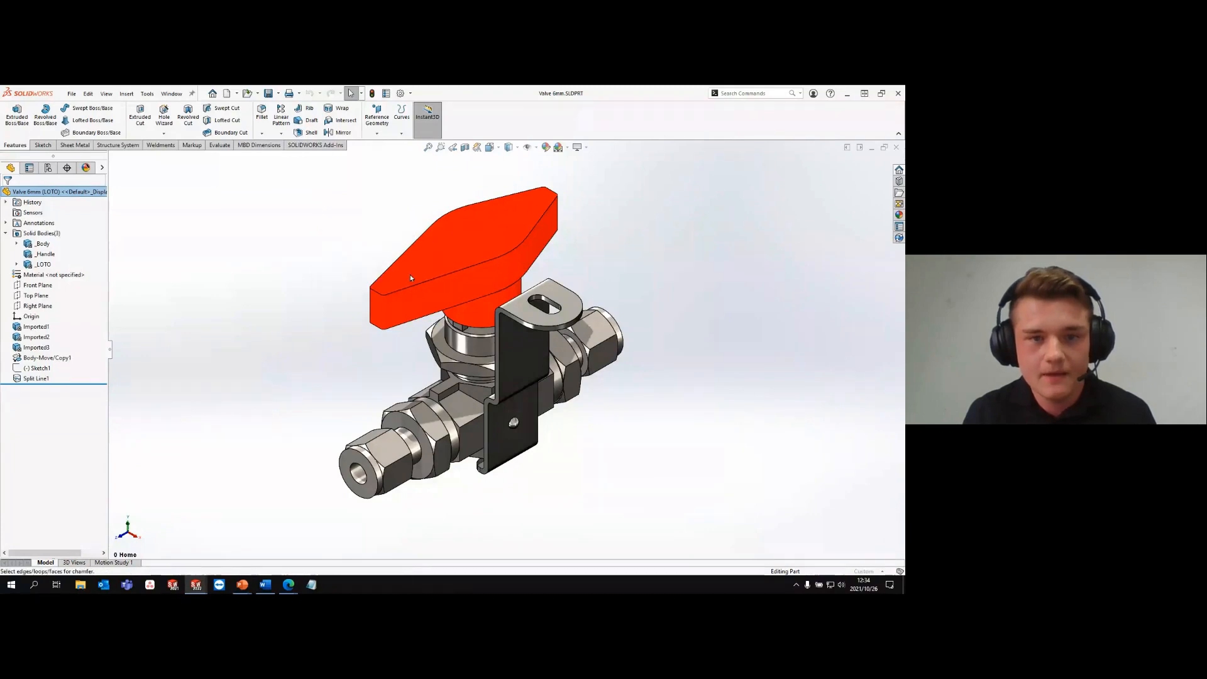
pyautogui.moveTo(410, 275); pyautogui.dragTo(454, 277, button='right')
pyautogui.click(455, 277)
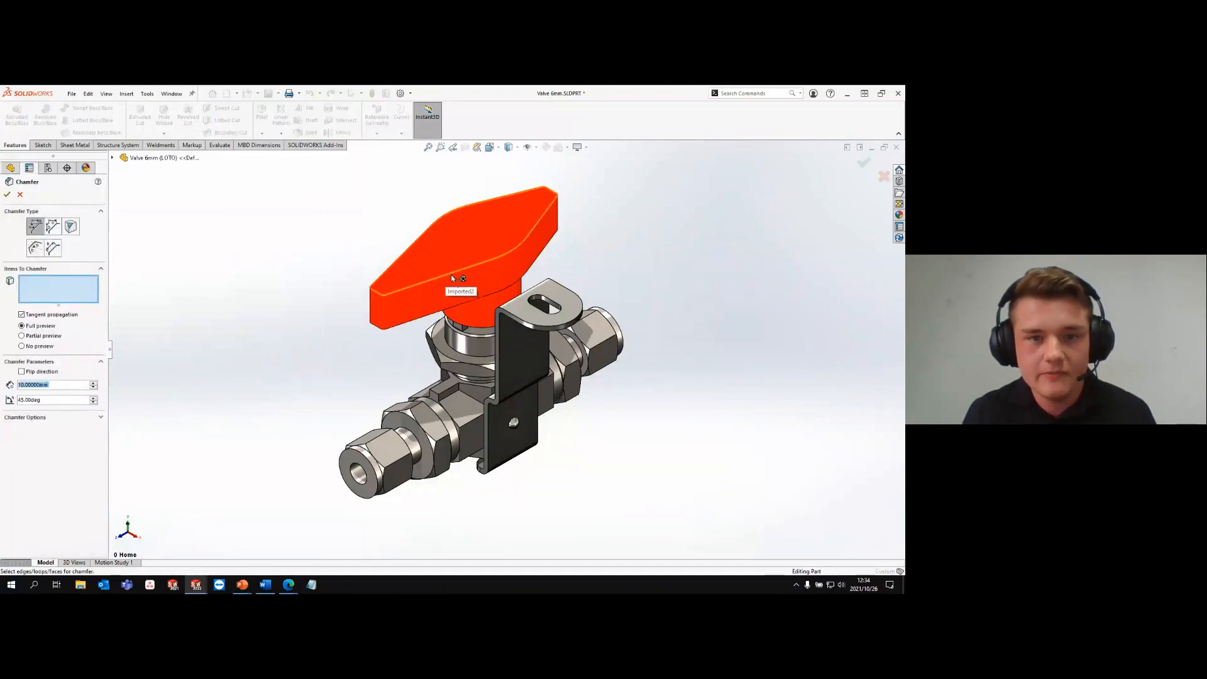
pyautogui.doubleClick(74, 385)
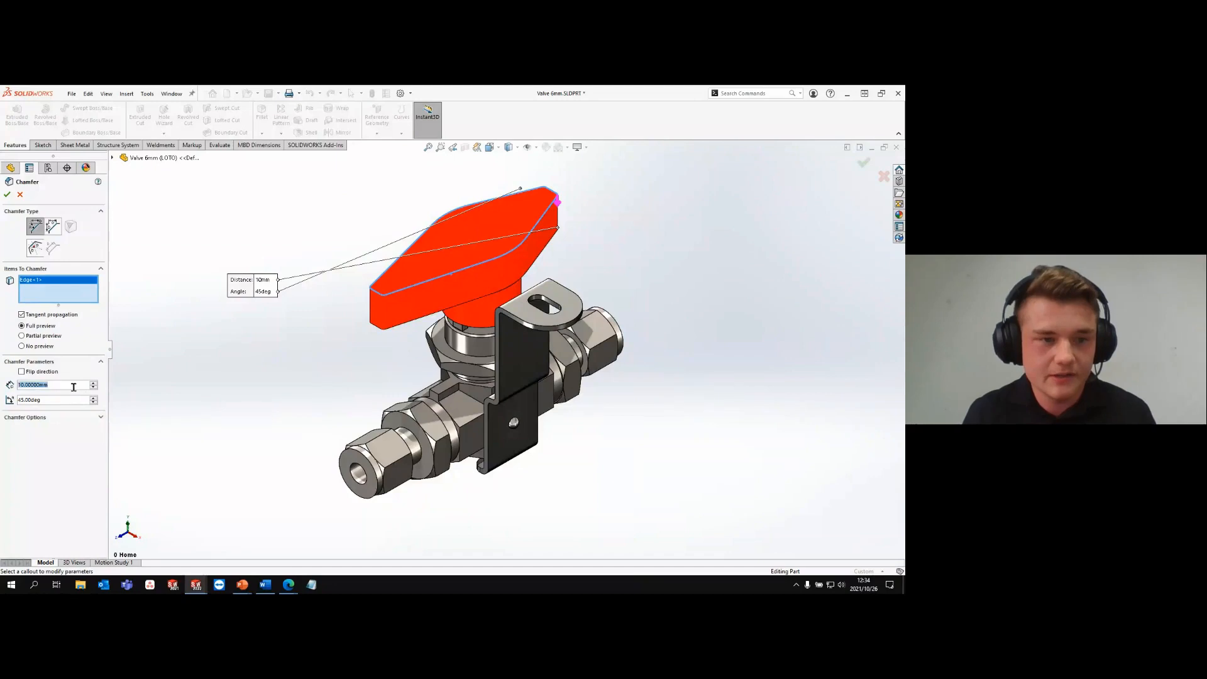
pyautogui.write('2')
pyautogui.press('Return')
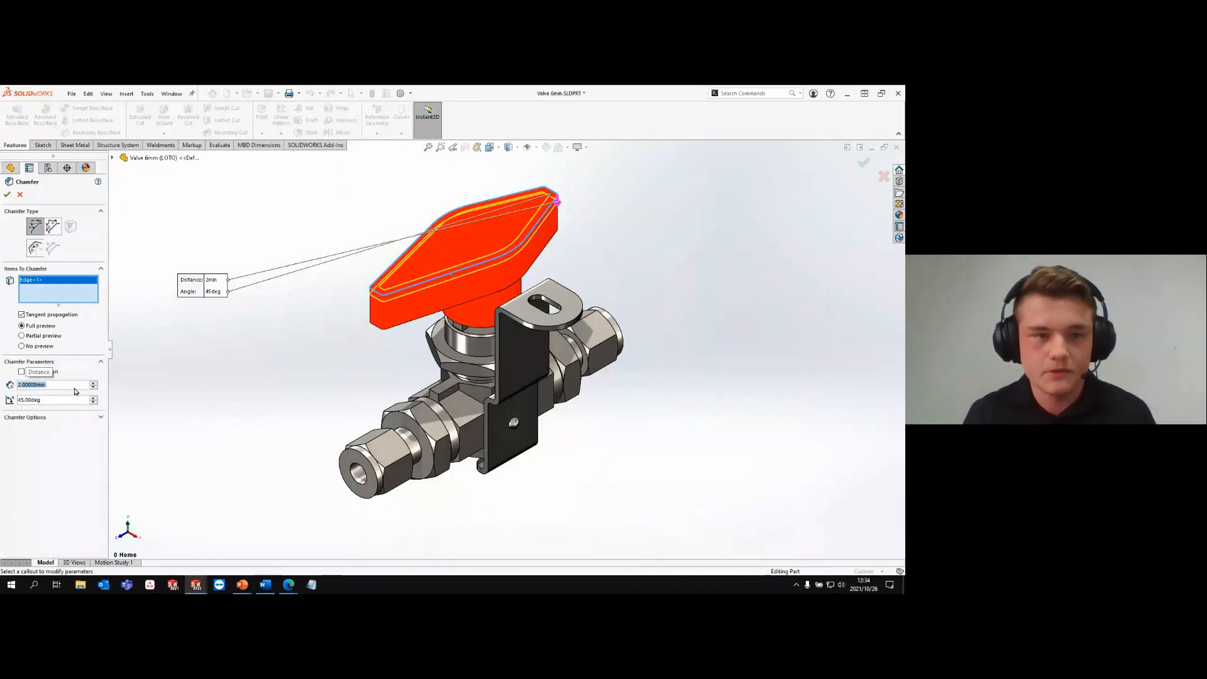
pyautogui.click(7, 196)
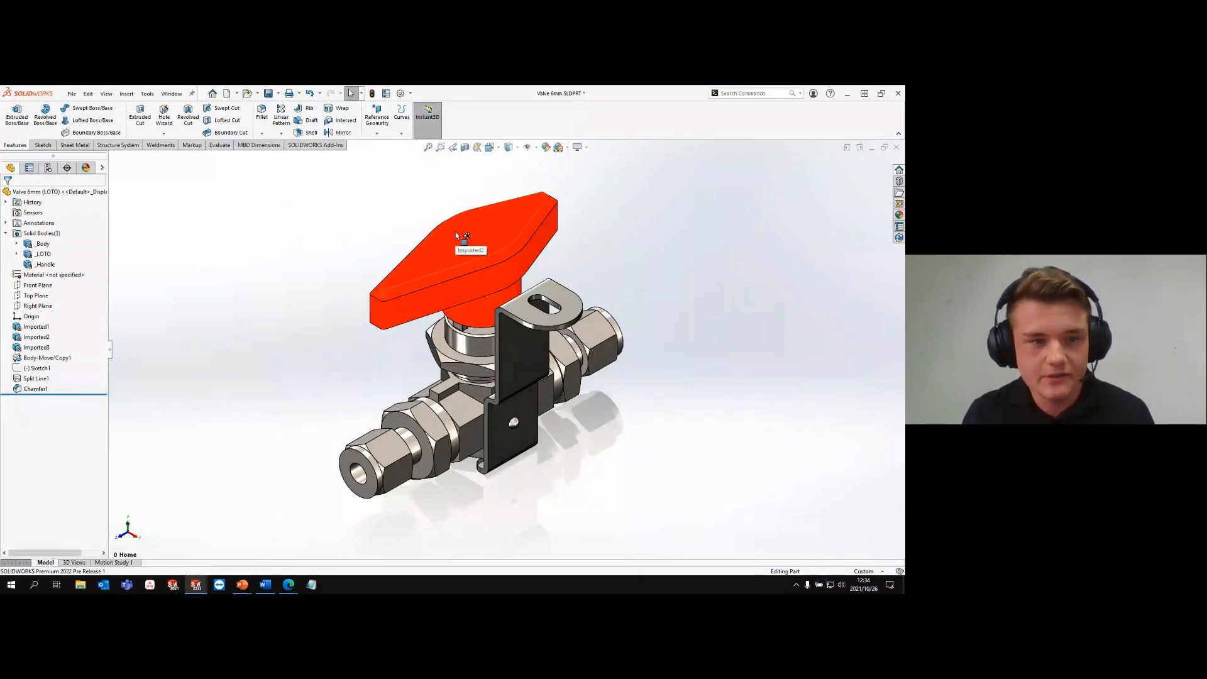
# - Extrude the arrow-shaped Sketch1 on top of the handle by 1 mm as a boss
pyautogui.click(41, 369)
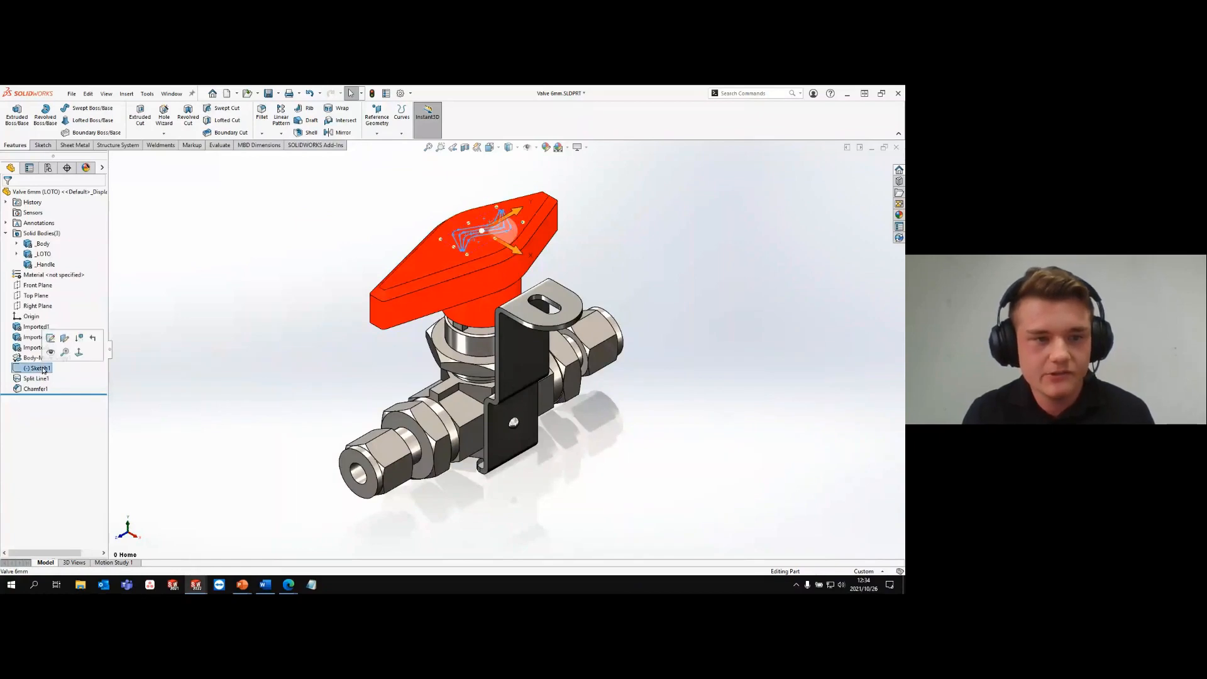
pyautogui.press('s')
pyautogui.click(76, 378)
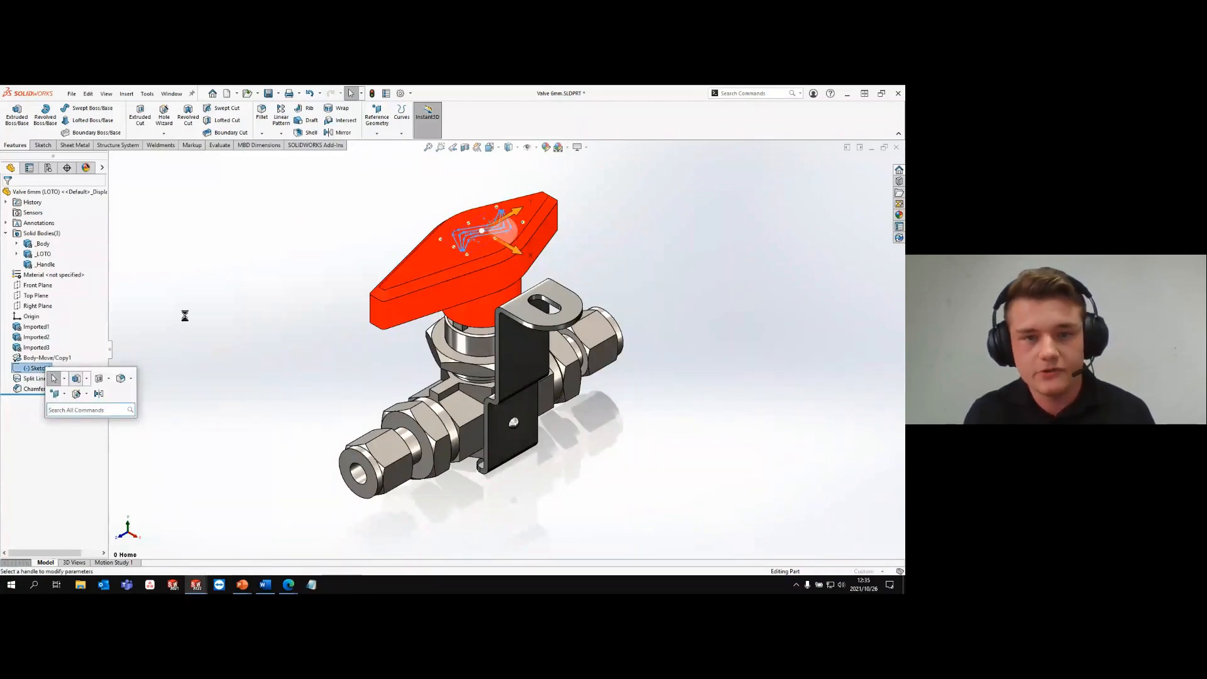
pyautogui.write('1')
pyautogui.press('Return')
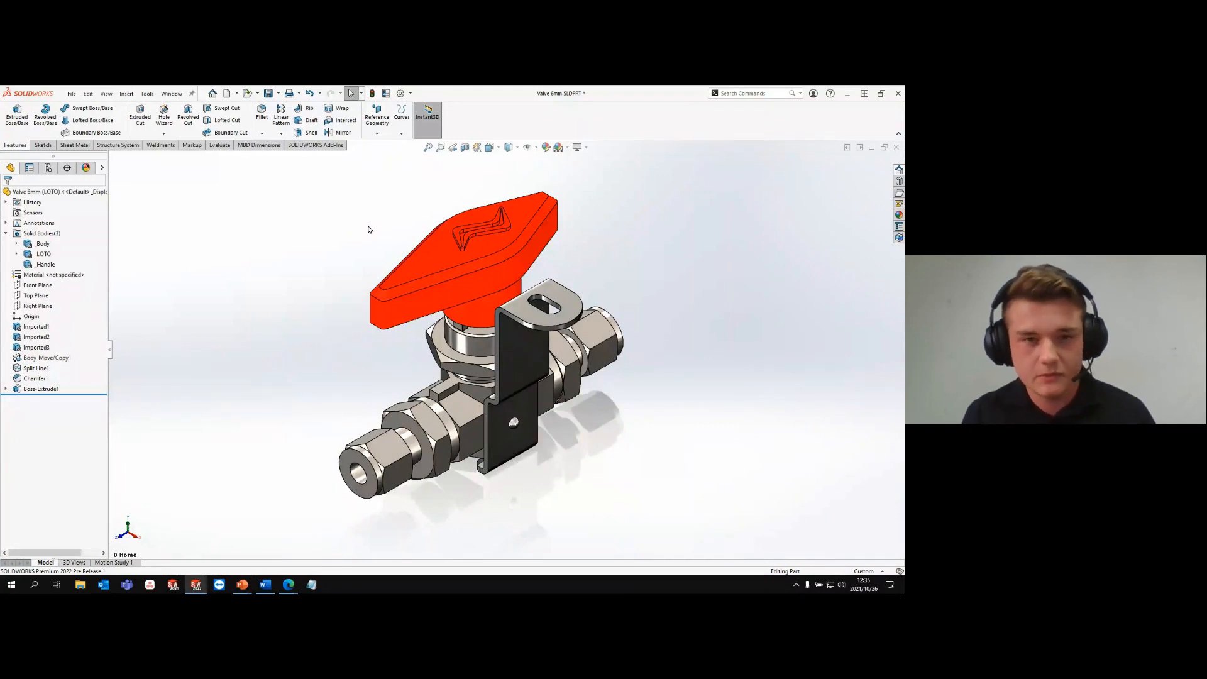
# - Toggle the display of the reference planes and bring up the Reference Geometry tools through a command search
pyautogui.press('q')
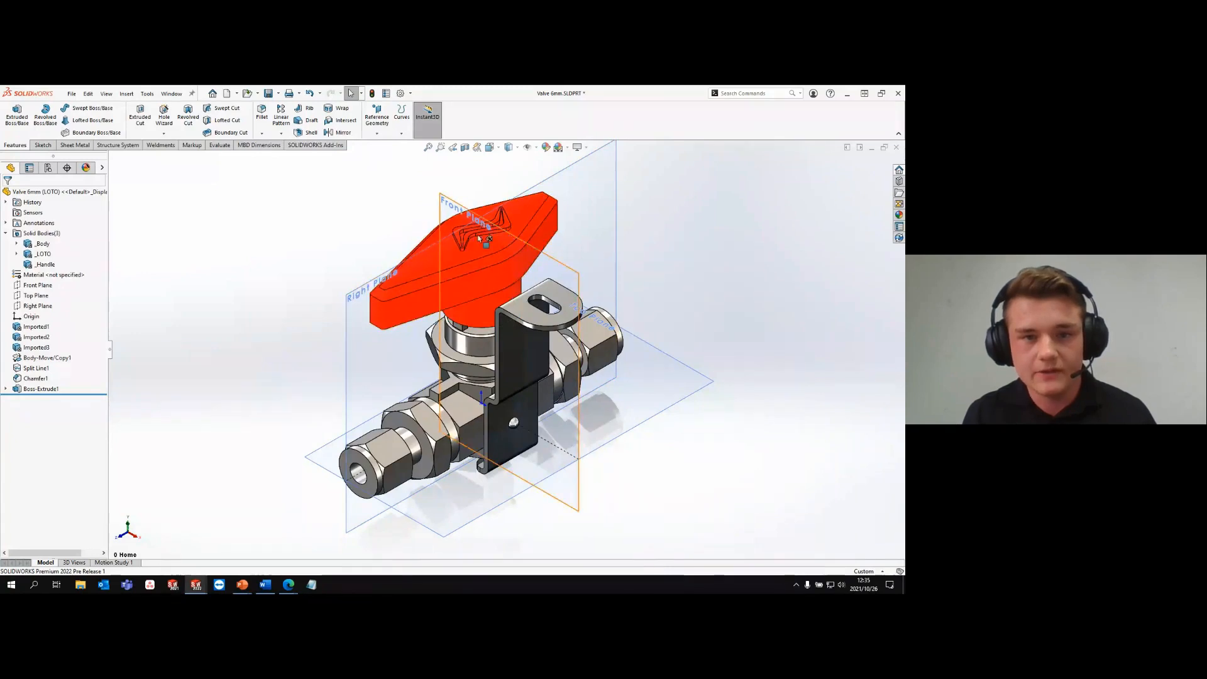
pyautogui.press('q')
pyautogui.press('s')
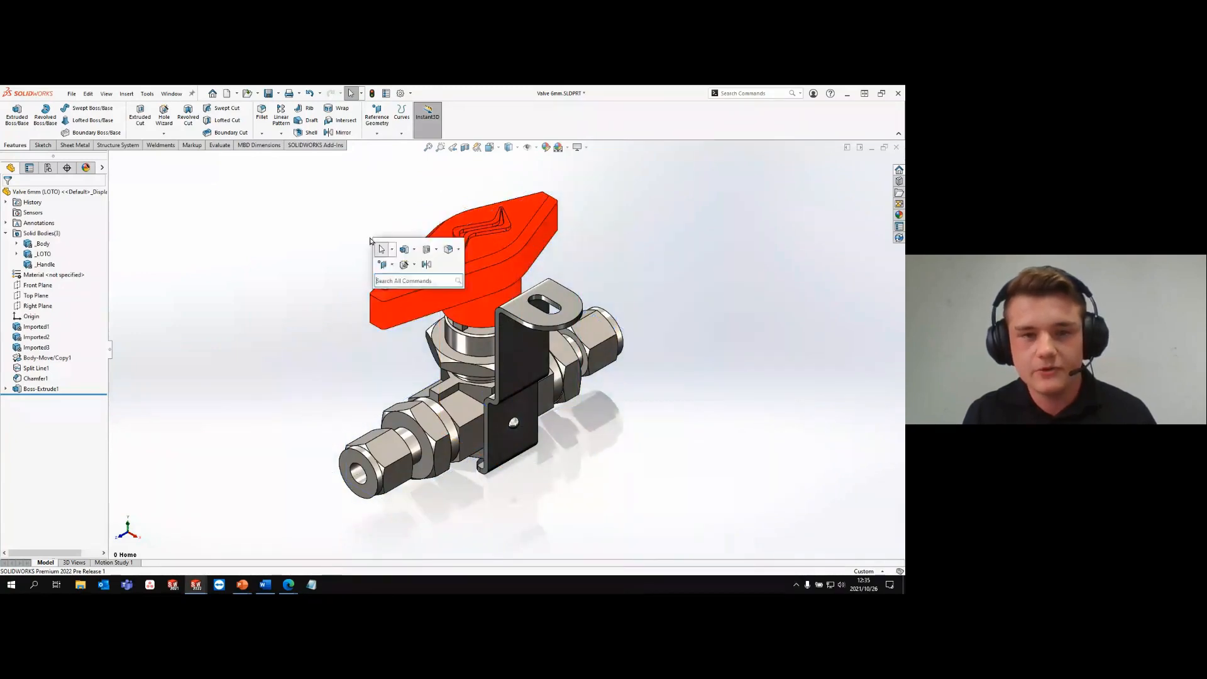
pyautogui.click(391, 279)
pyautogui.write('referen')
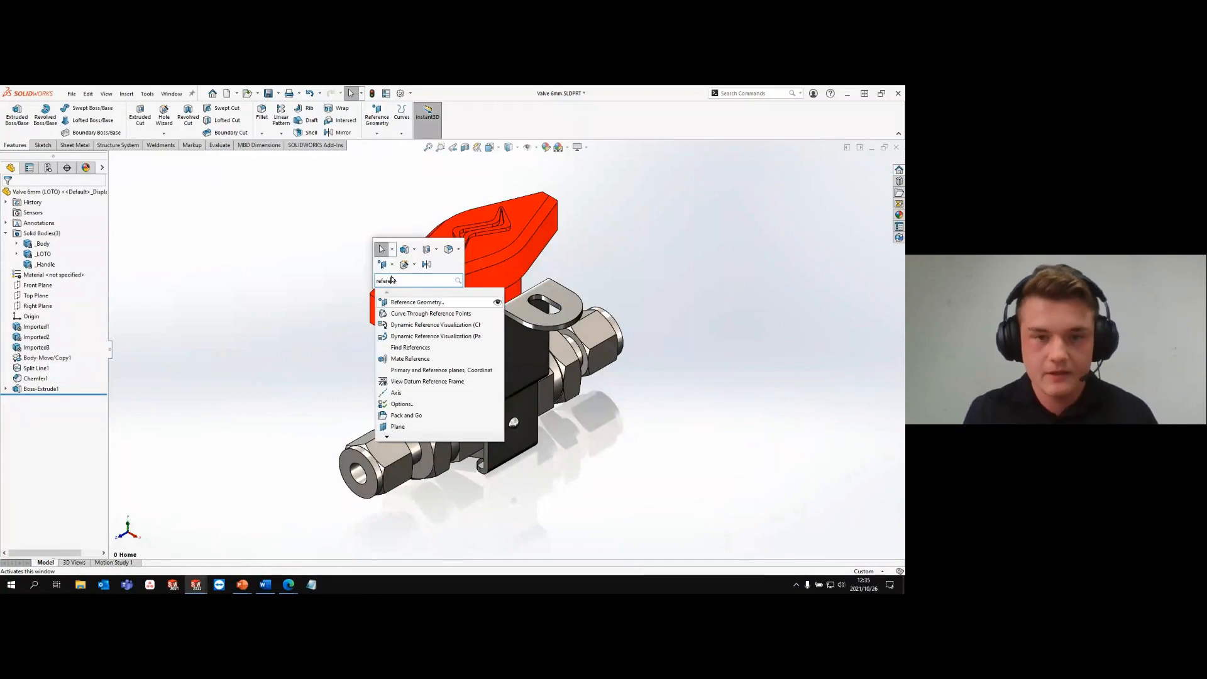
pyautogui.click(431, 302)
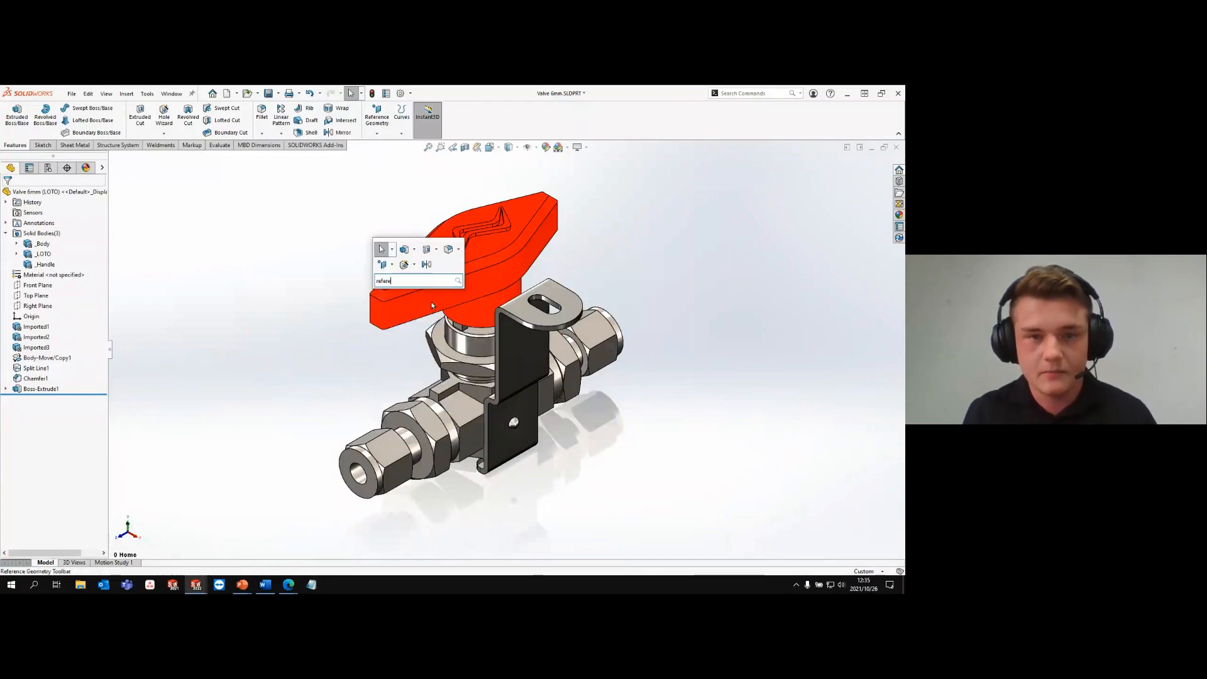
# - Create a reference plane from the handle's top face with an offset distance of 0 mm
pyautogui.click(489, 253)
pyautogui.click(376, 133)
pyautogui.click(389, 144)
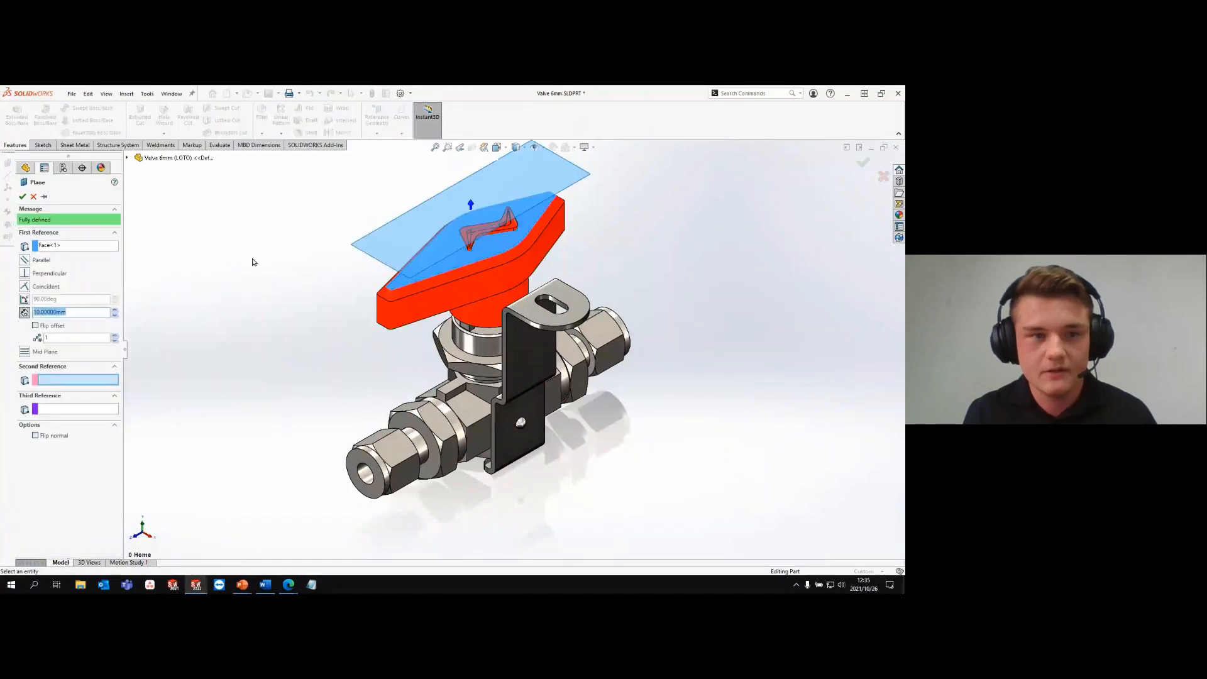
pyautogui.write('0')
pyautogui.press('Return')
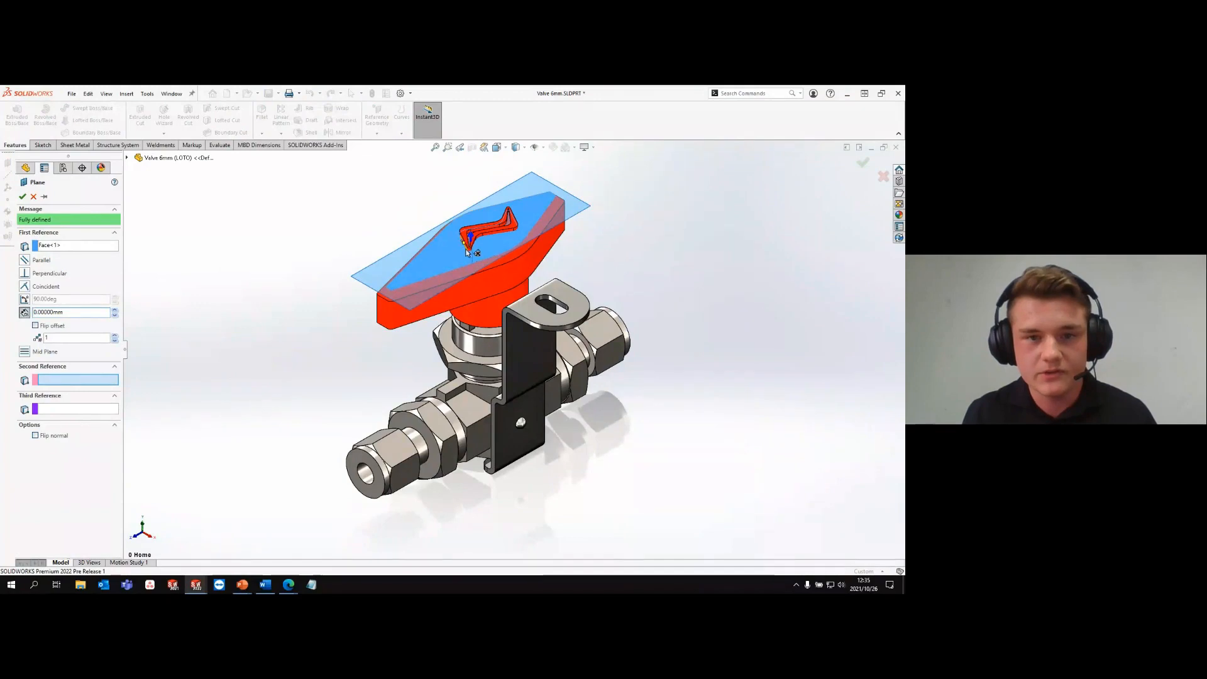
pyautogui.click(22, 197)
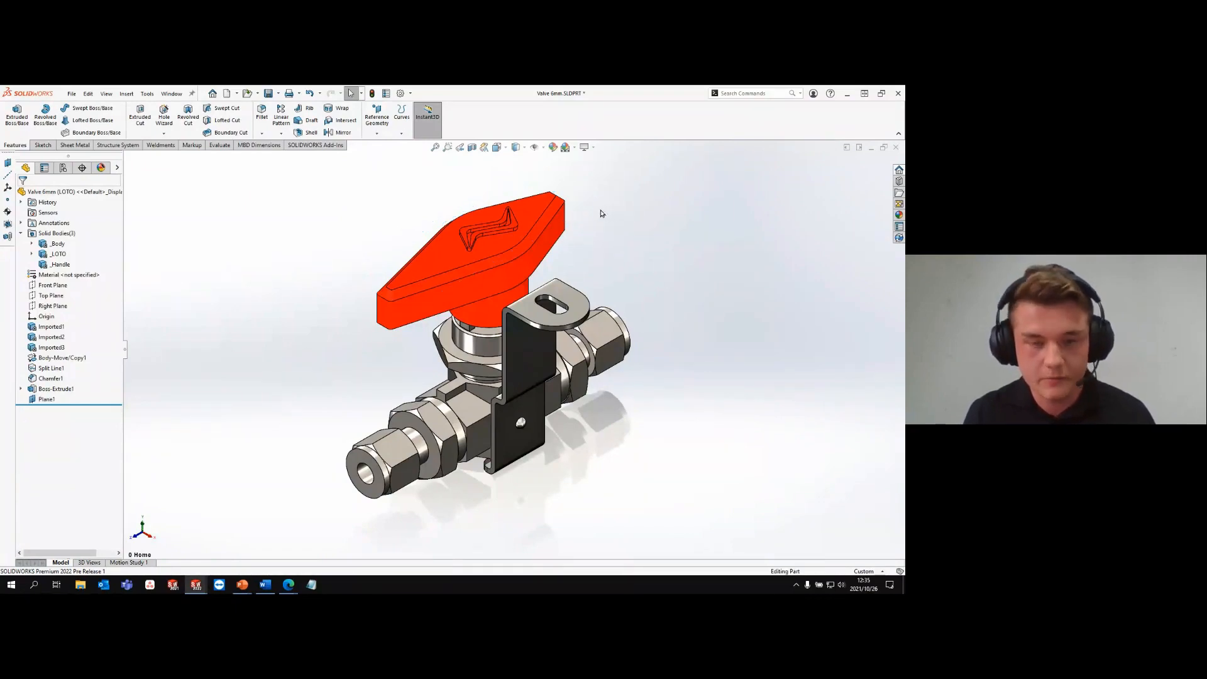
pyautogui.press('p')
pyautogui.keyDown('ctrl'); pyautogui.moveTo(592, 208); pyautogui.dragTo(591, 207); pyautogui.keyUp('ctrl')
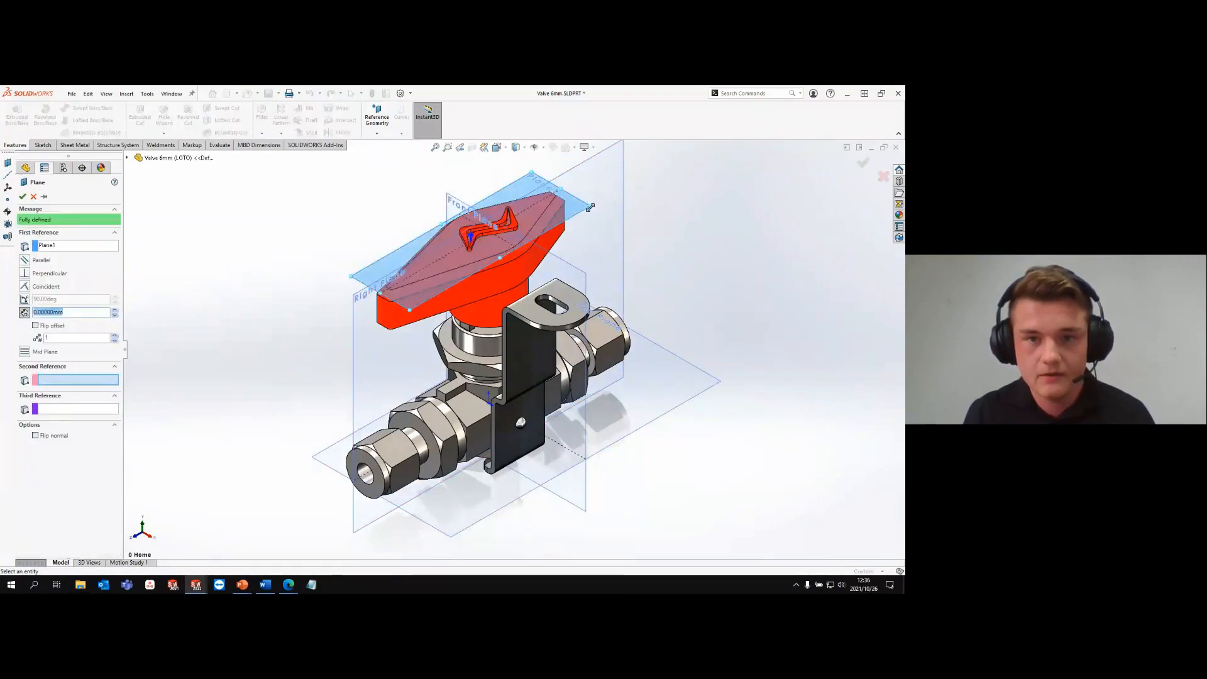
pyautogui.press('Escape')
pyautogui.press('Escape')
pyautogui.press('p')
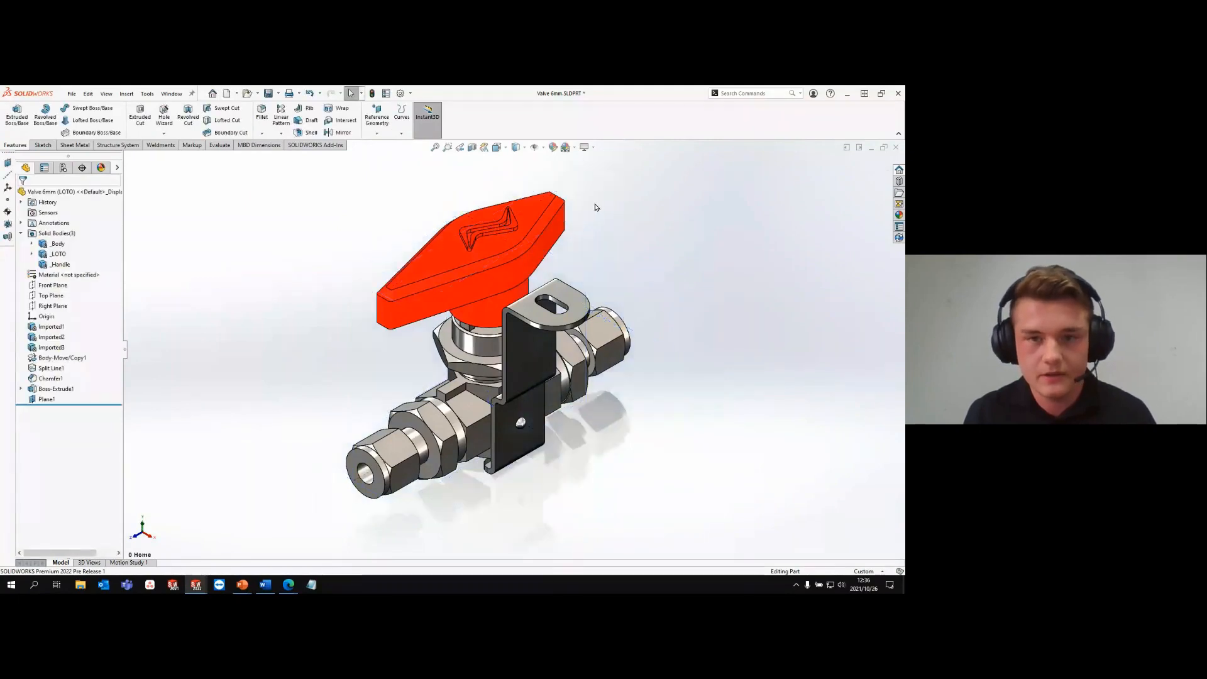
# - Create a second reference plane offset about 7.54 mm downward from Plane1, through the handle's side
pyautogui.press('p')
pyautogui.keyDown('ctrl'); pyautogui.moveTo(590, 203); pyautogui.dragTo(587, 237); pyautogui.keyUp('ctrl')
pyautogui.click(22, 197)
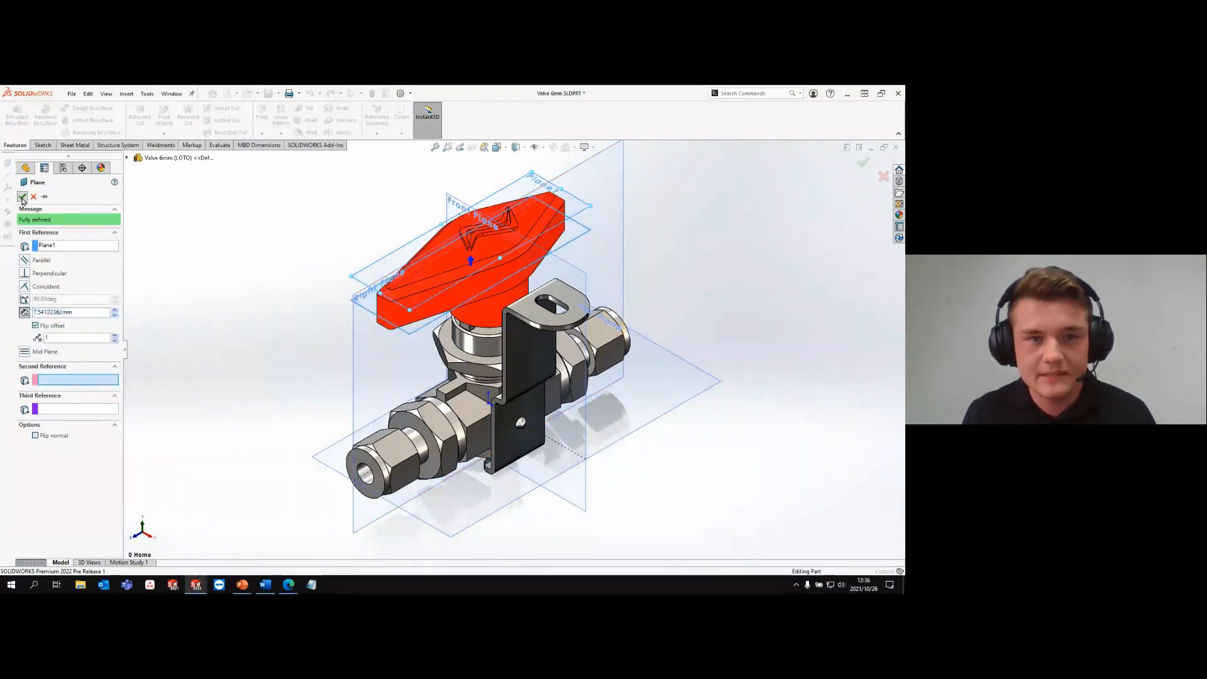
# - Split the handle's side face with an intersection split line using Plane2
pyautogui.click(401, 119)
pyautogui.click(410, 146)
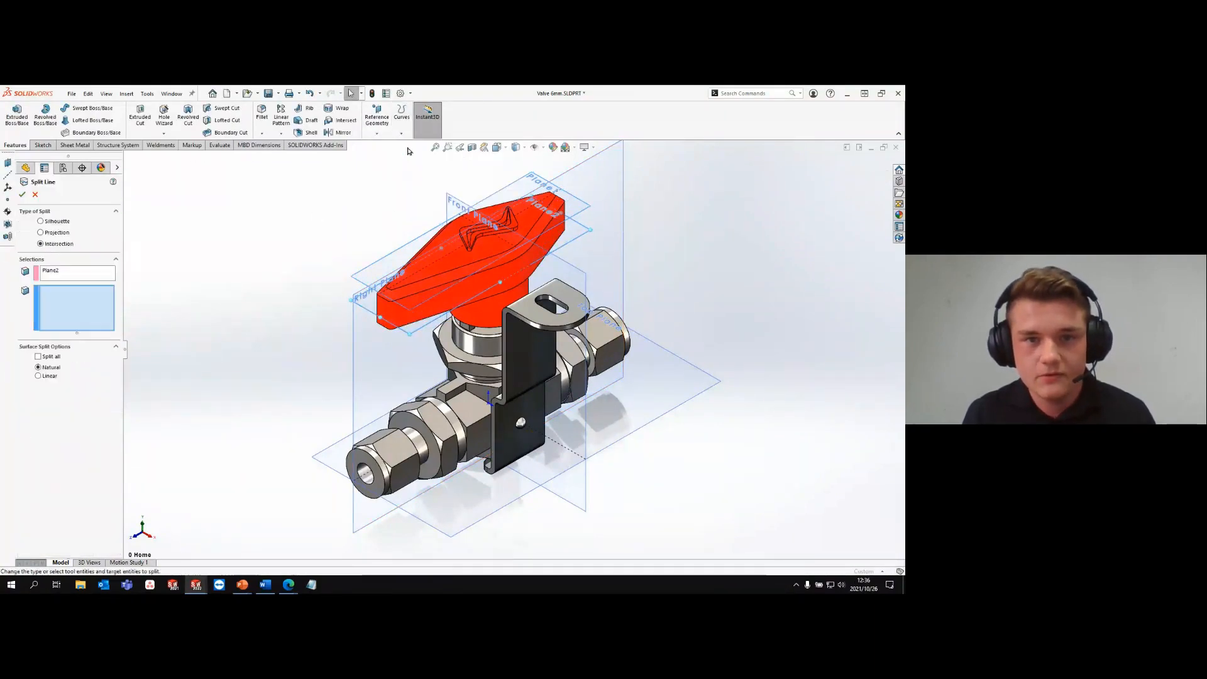
pyautogui.click(558, 236)
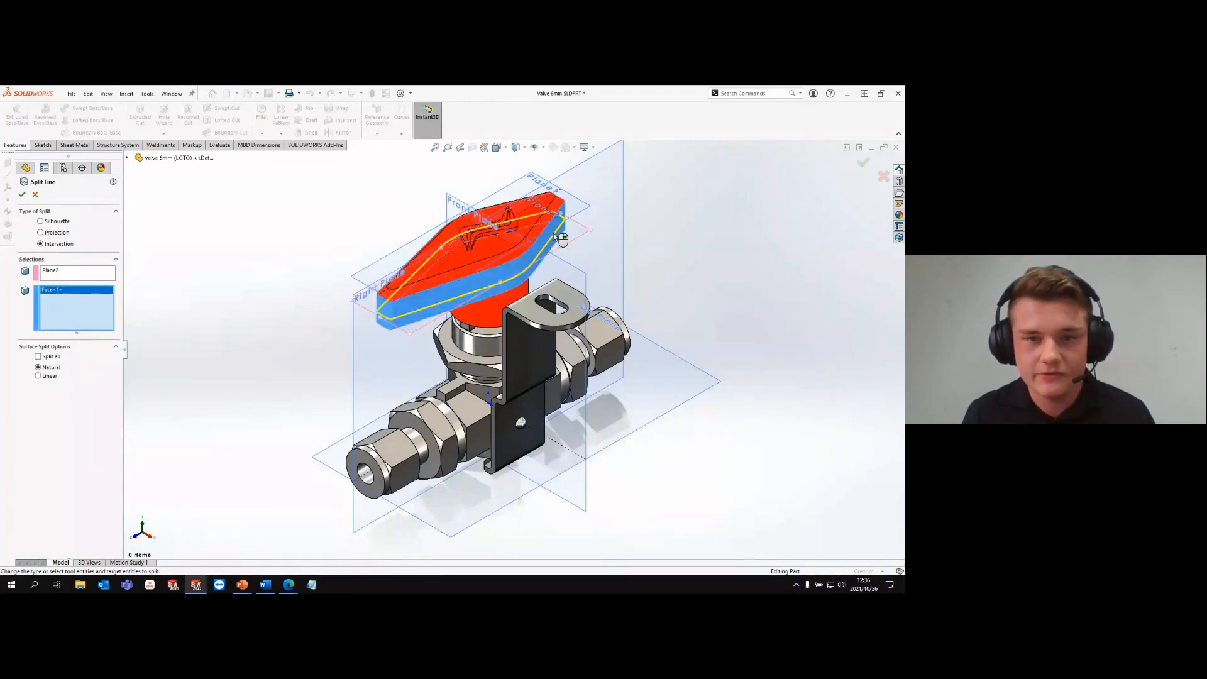
pyautogui.rightClick(555, 235)
pyautogui.click(683, 220)
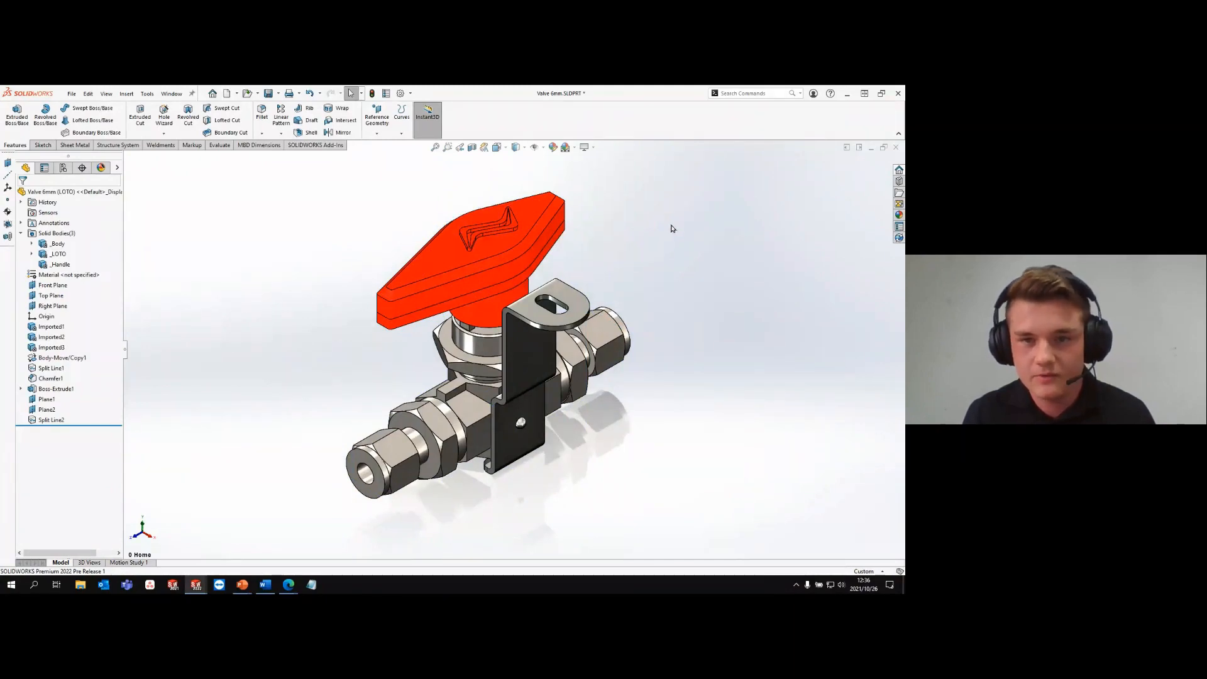
# - Start a parting line draft with the handle's top face as direction of pull and the side split edge as parting line
pyautogui.write('s')
pyautogui.write('draft')
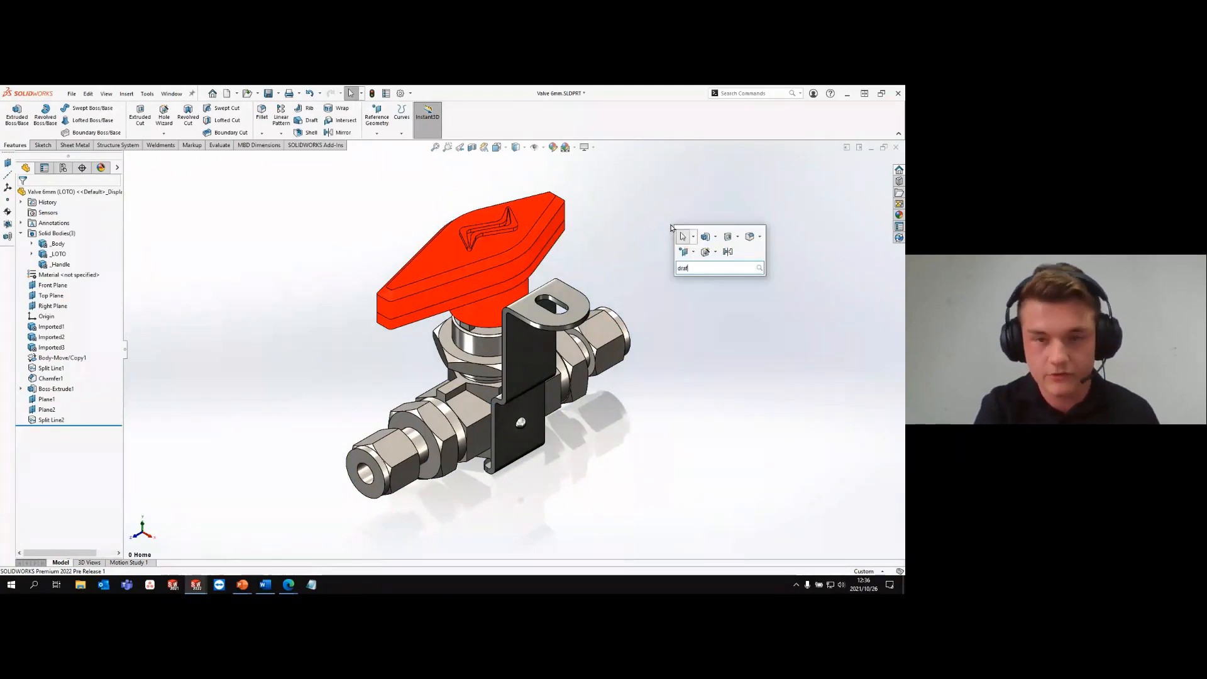
pyautogui.click(735, 284)
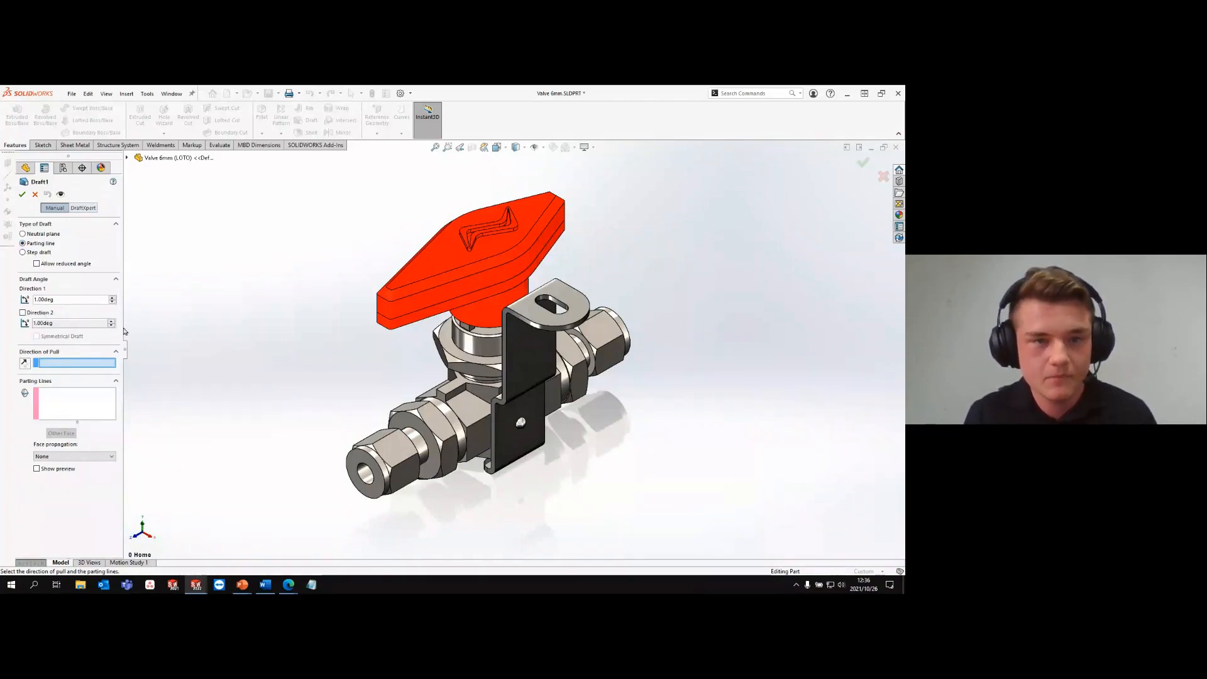
pyautogui.scroll(-2, 500, 252)
pyautogui.click(502, 260)
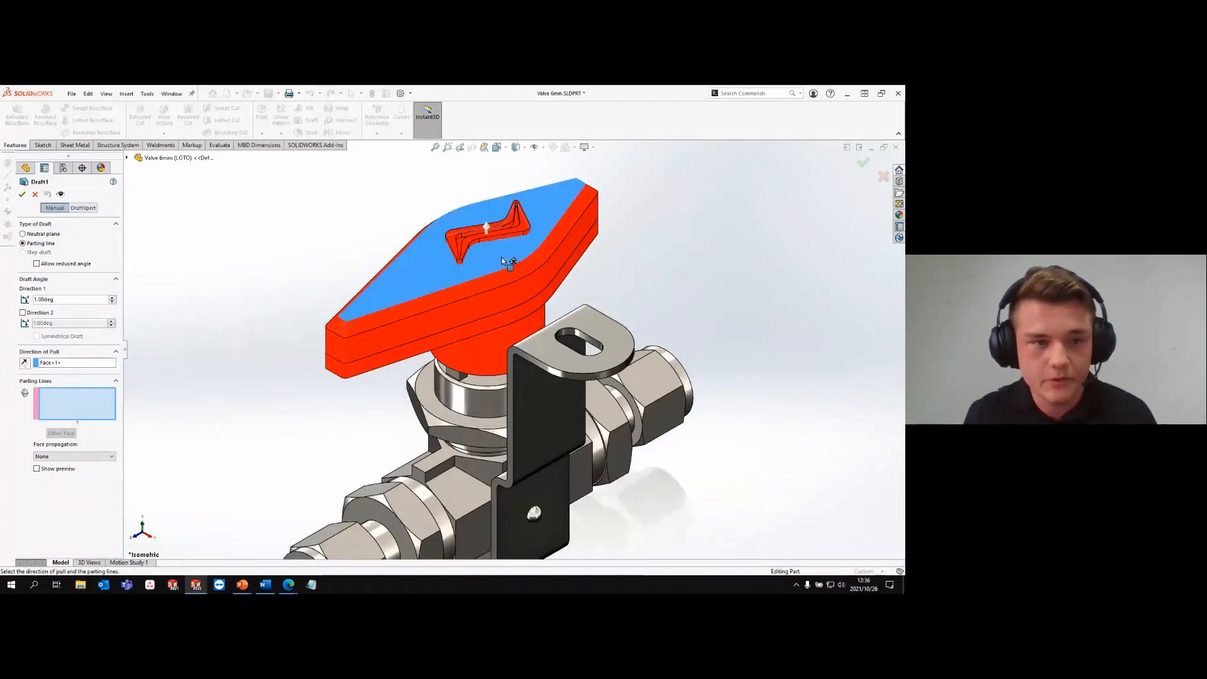
pyautogui.click(528, 304)
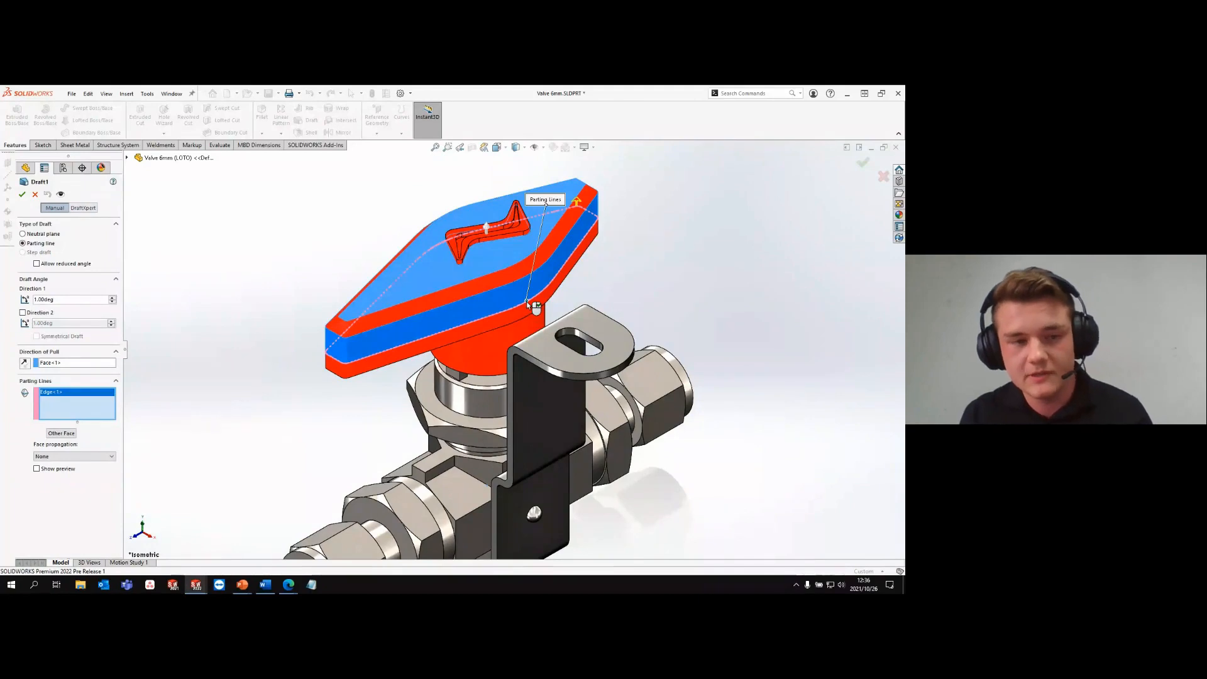
# - Set the draft angle to 6 degrees in Direction 1 and 3 degrees in Direction 2, and apply the draft
pyautogui.doubleClick(73, 299)
pyautogui.write('6')
pyautogui.press('Return')
pyautogui.click(50, 313)
pyautogui.write('3')
pyautogui.press('Return')
pyautogui.click(21, 195)
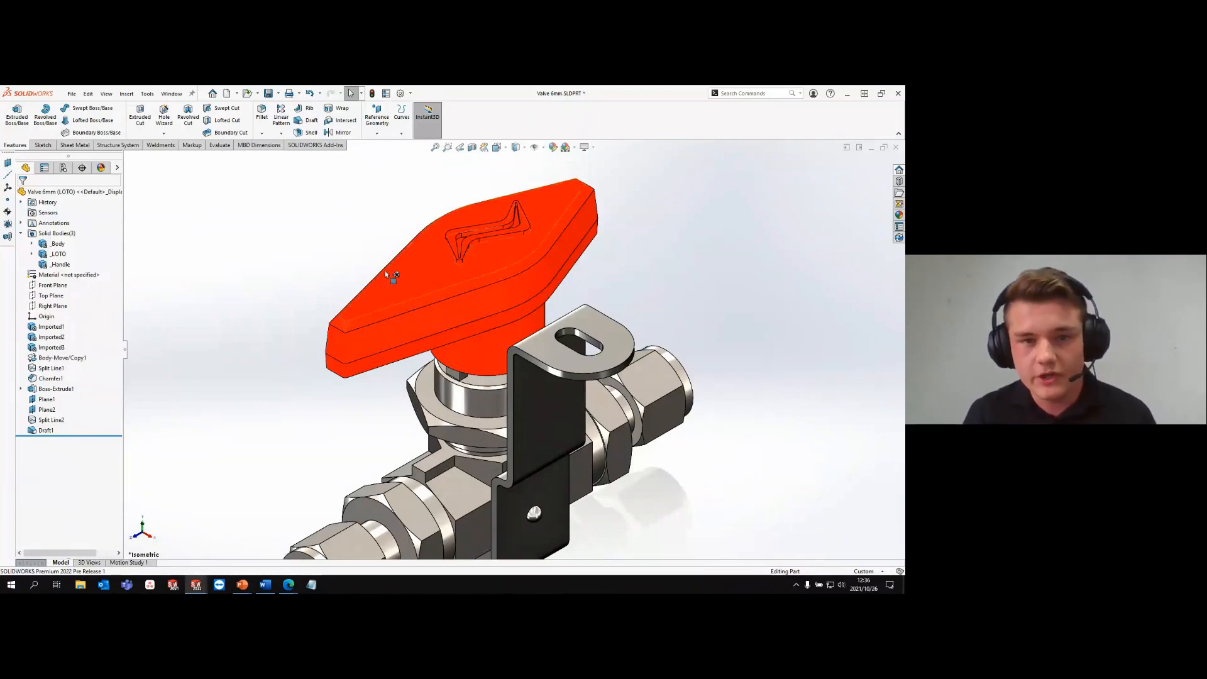
# - Start a dowel slot on Plane1 with the Hole Wizard and place it on the handle's centreline, between the raised logo and the tip
pyautogui.press('q')
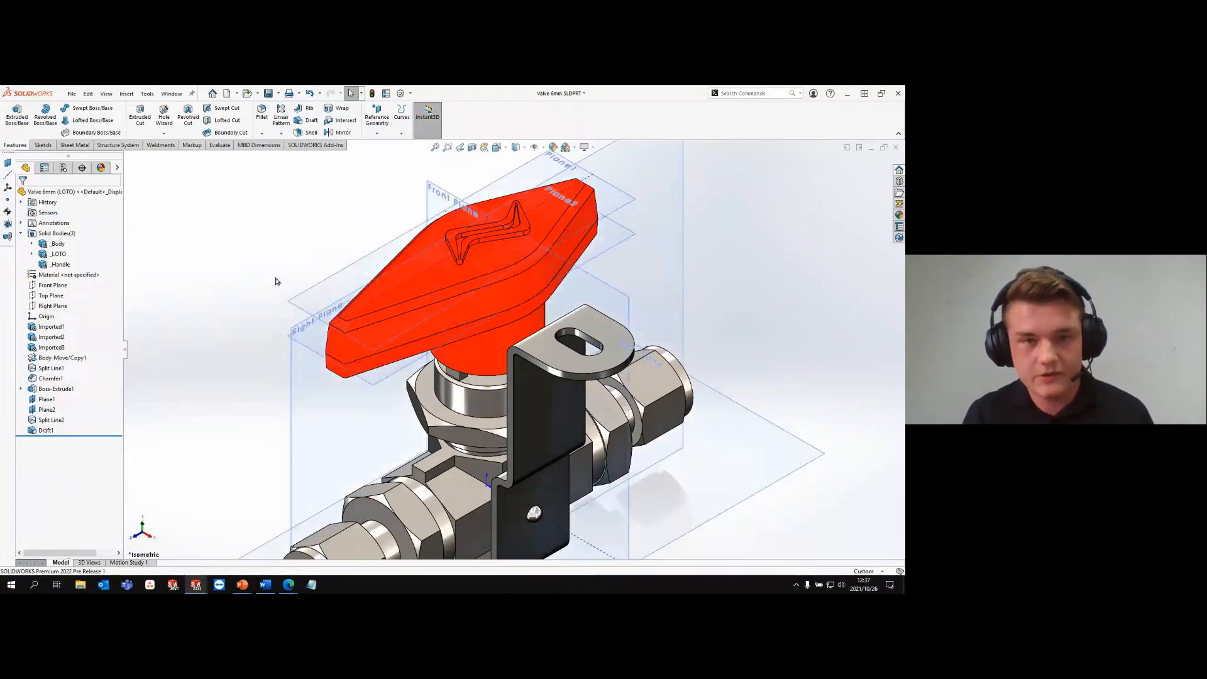
pyautogui.click(300, 299)
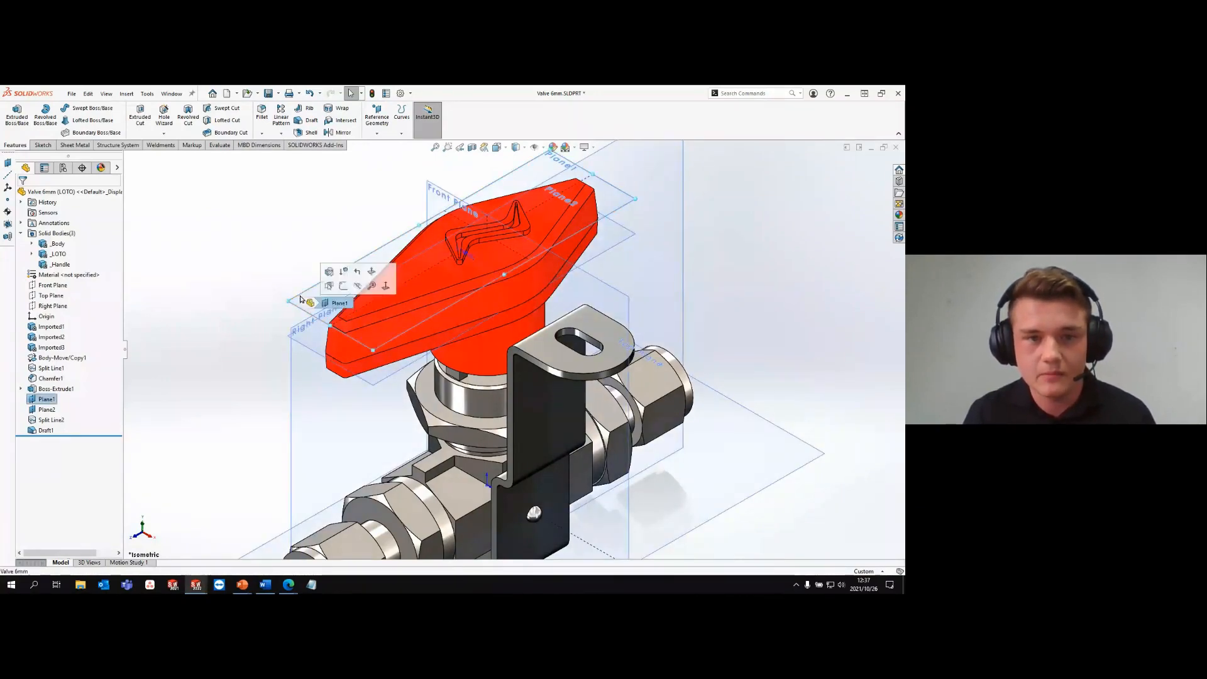
pyautogui.click(165, 118)
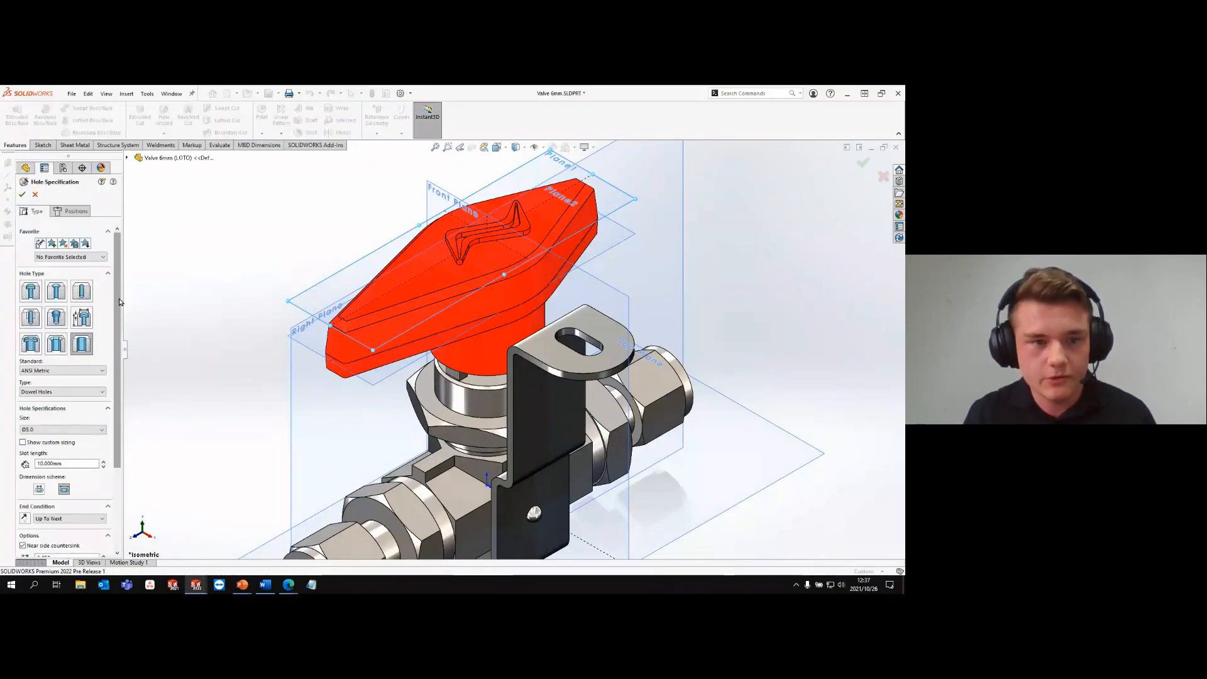
pyautogui.scroll(-1, 90, 310)
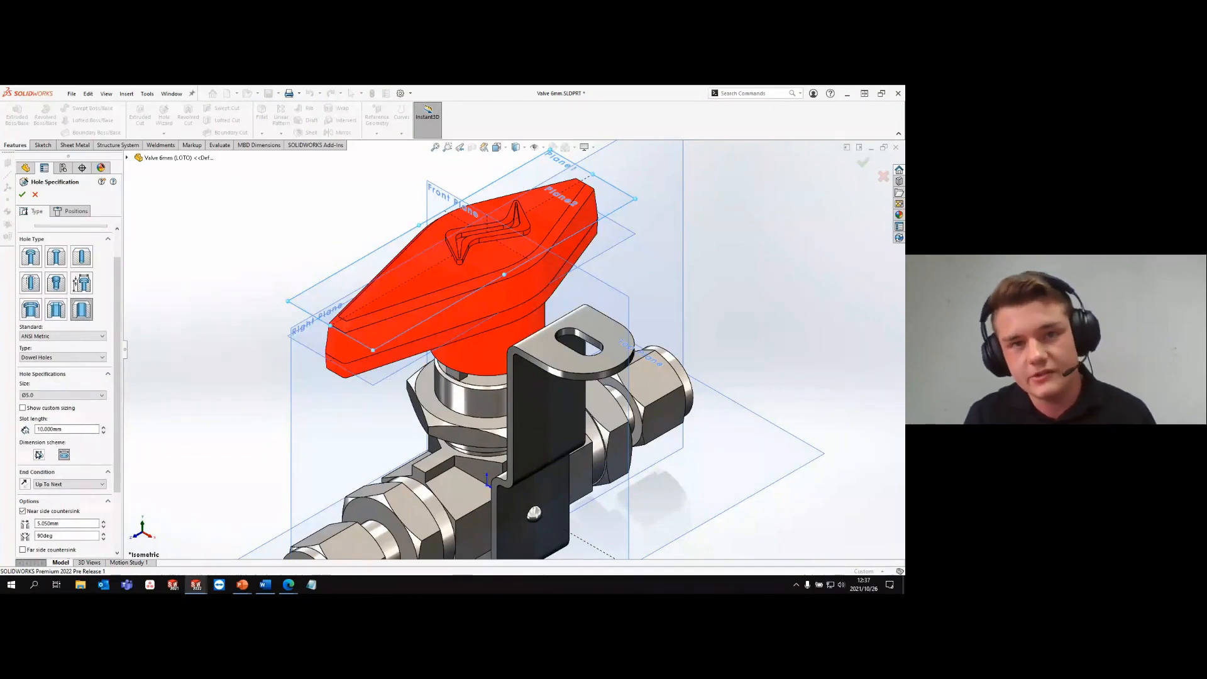
pyautogui.click(71, 212)
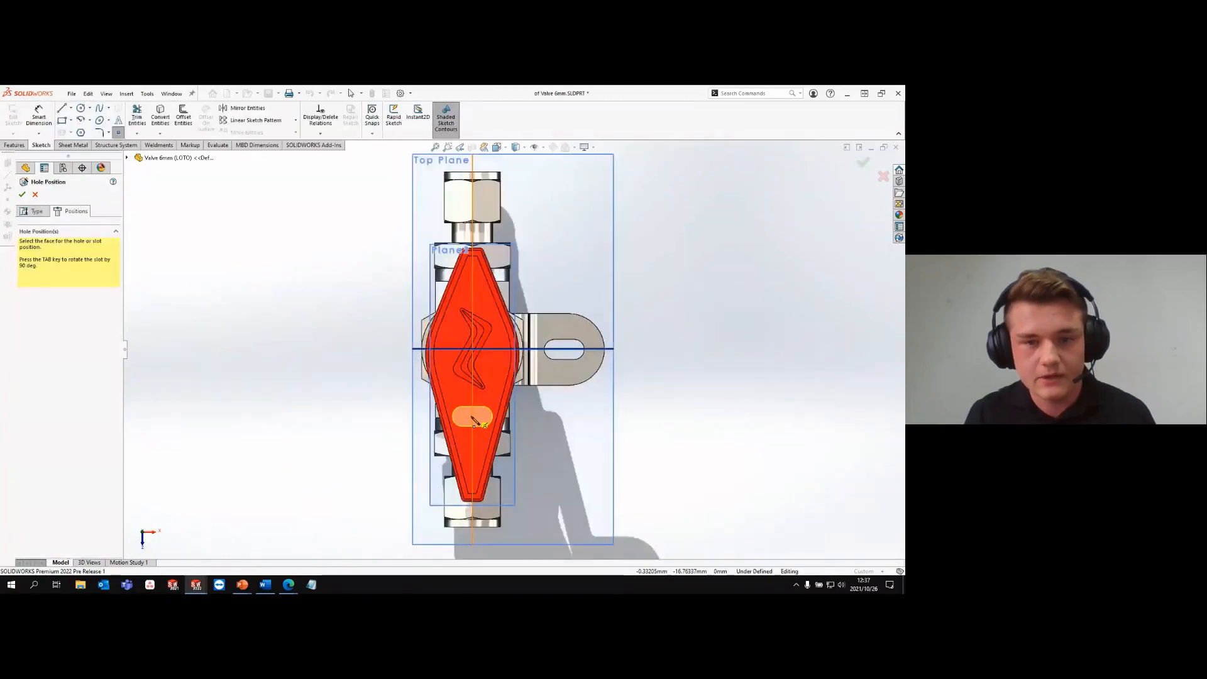
pyautogui.click(474, 419)
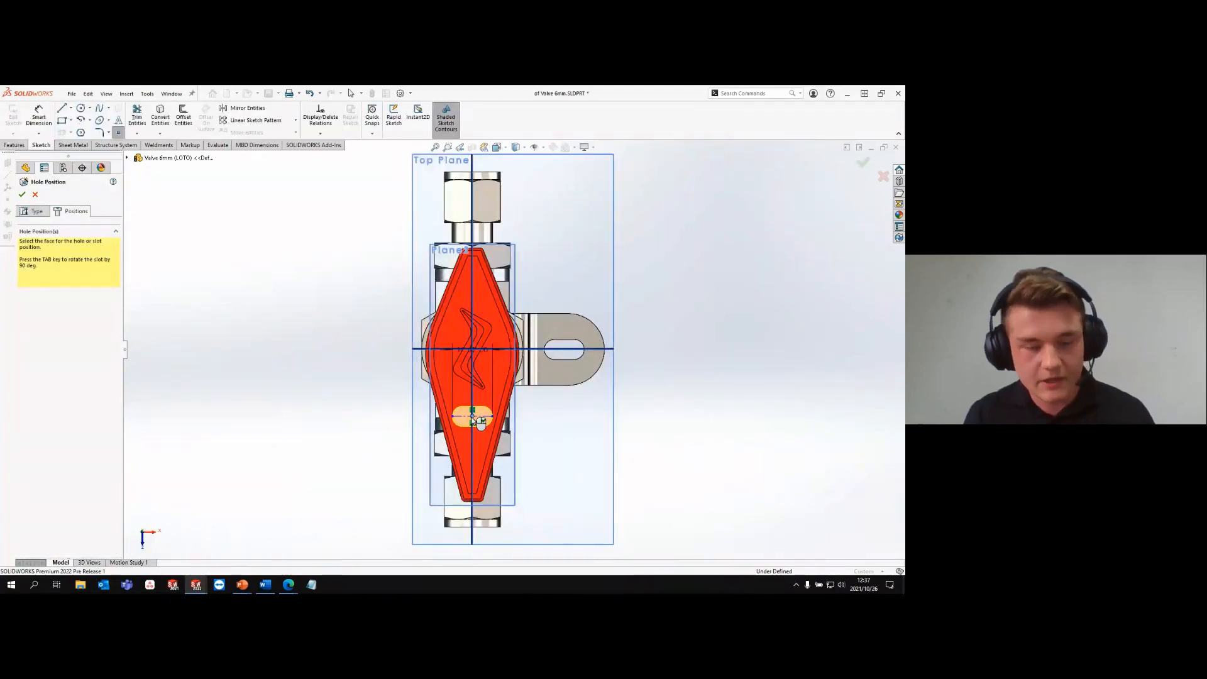
# - Rotate the 10 mm slot by 90 degrees so it runs along the handle, and try to create it
pyautogui.press('Tab')
pyautogui.press('Tab')
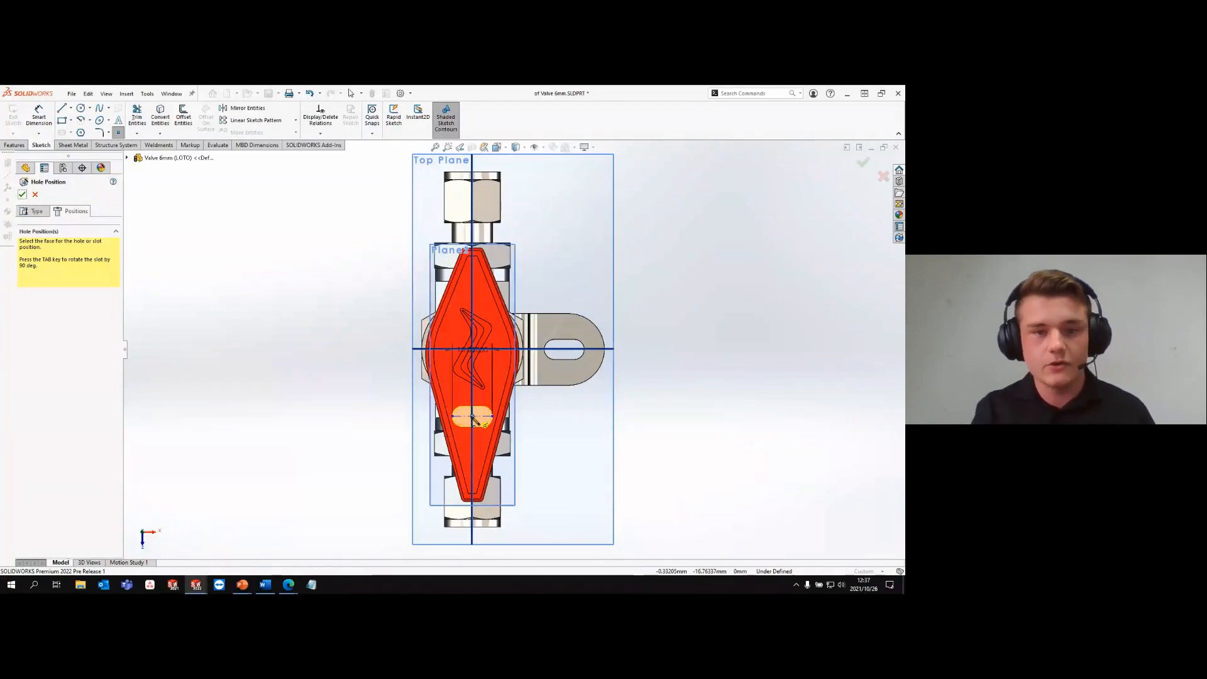
pyautogui.press('Tab')
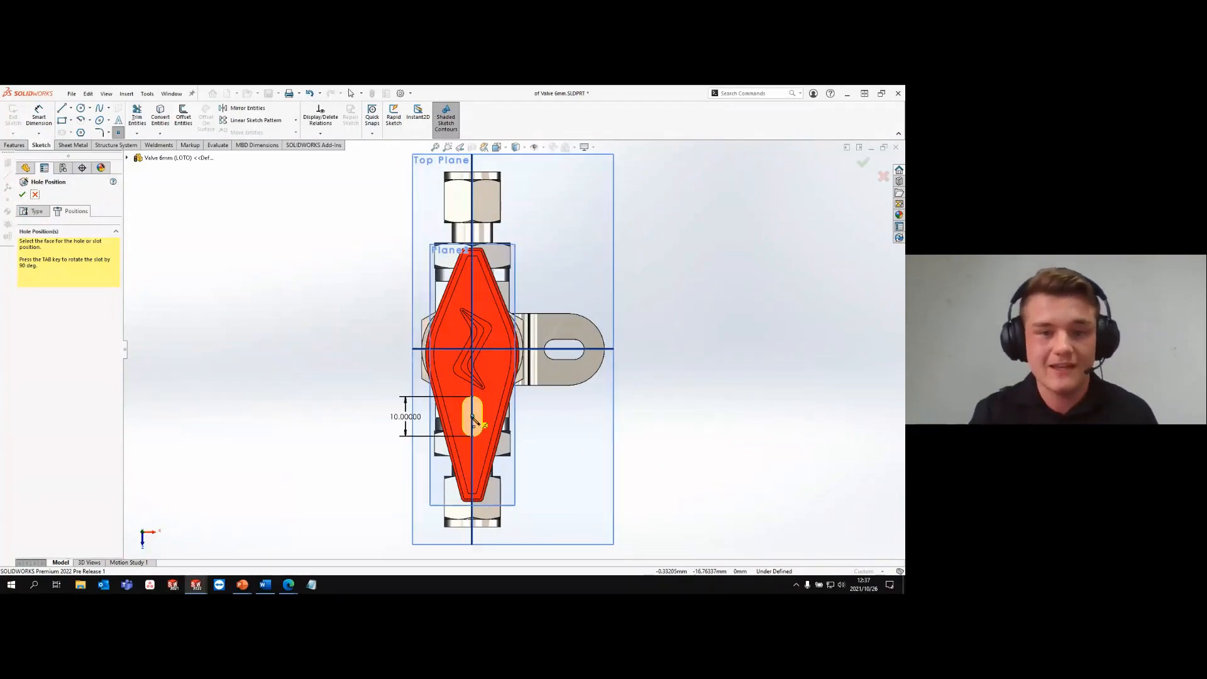
pyautogui.click(22, 195)
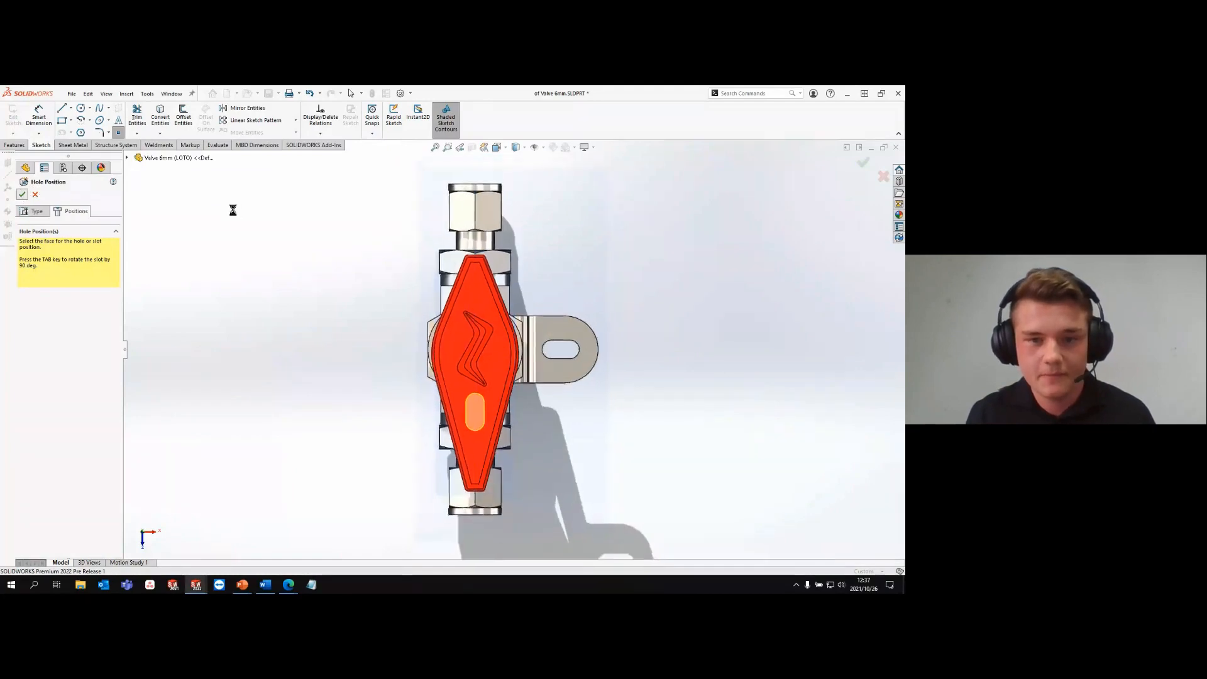
pyautogui.click(36, 195)
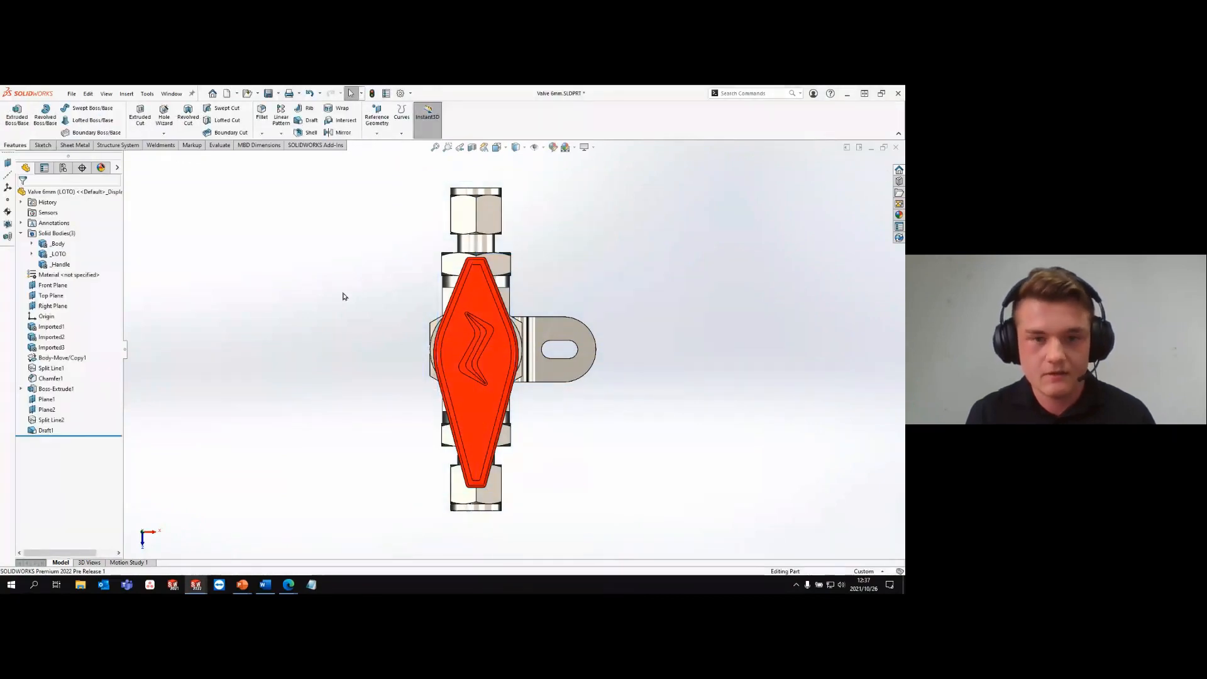
pyautogui.press('s')
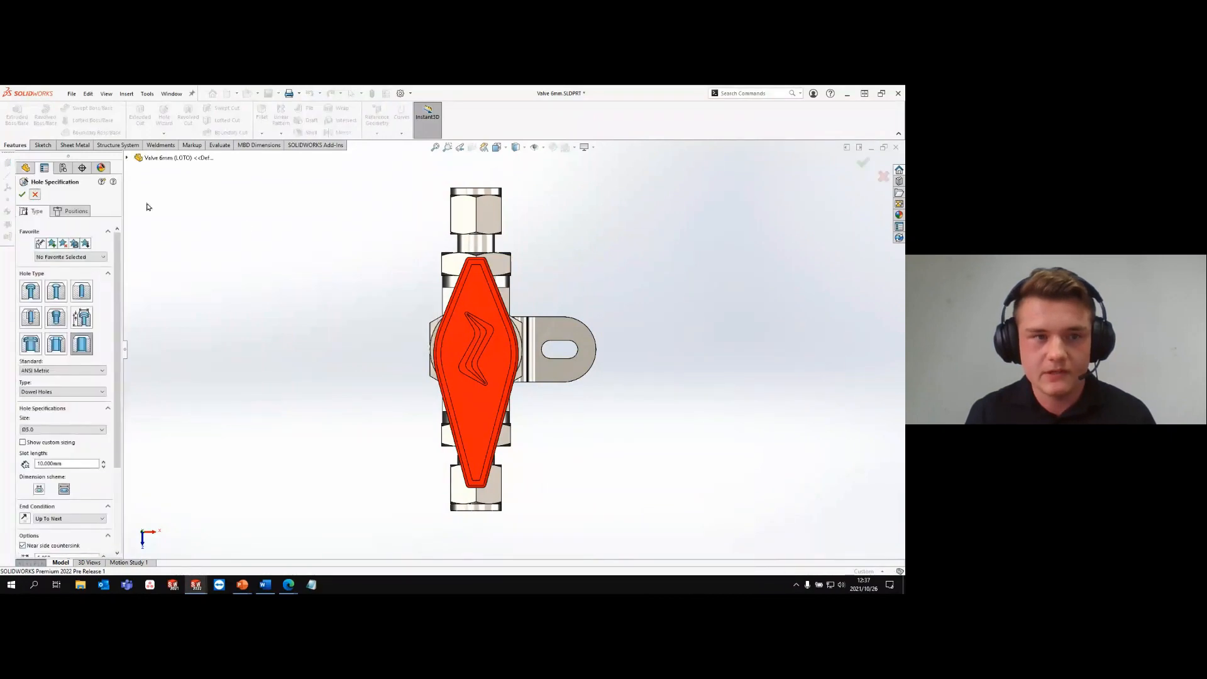
pyautogui.click(35, 195)
pyautogui.hotkey('ctrl', '7')
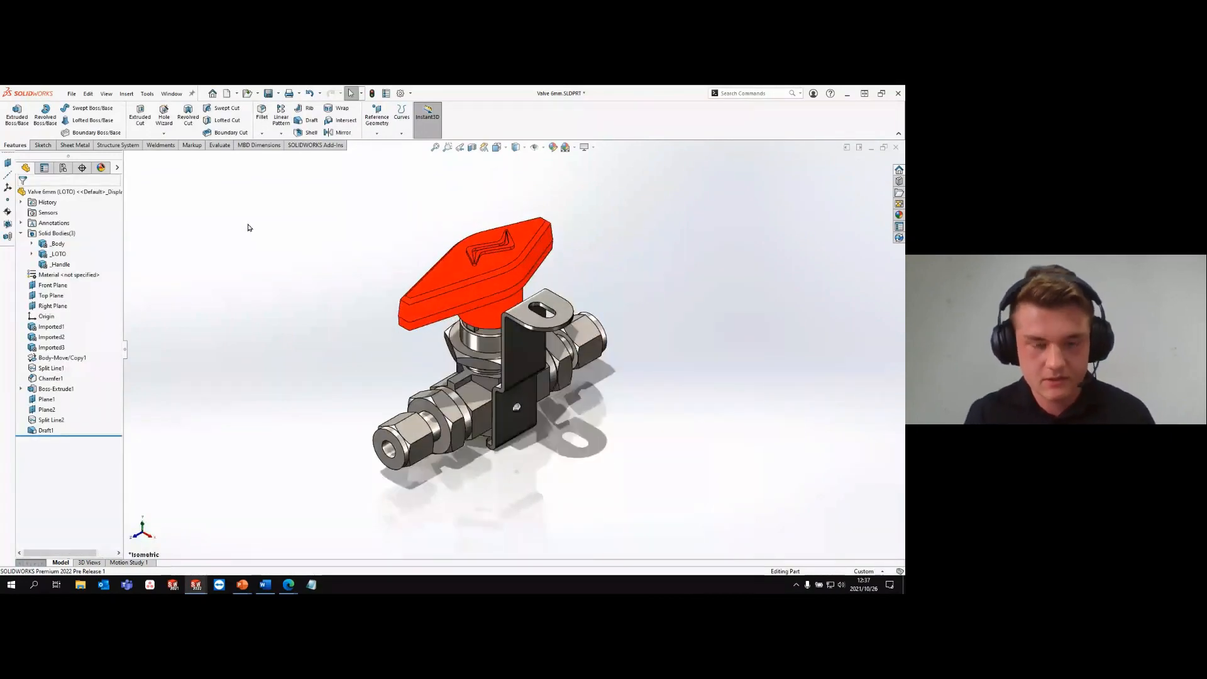
# - Try again to cut a Hole Wizard dowel slot from Plane1, placed crosswise on the handle
pyautogui.press('p')
pyautogui.click(514, 210)
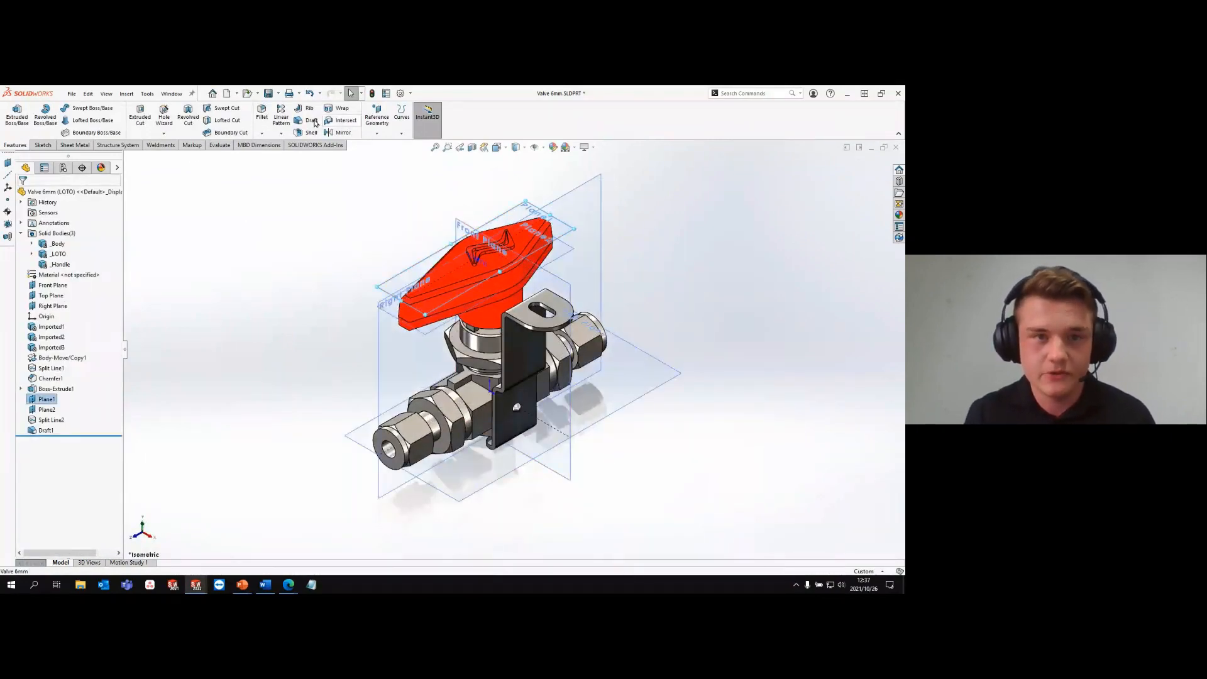
pyautogui.click(164, 117)
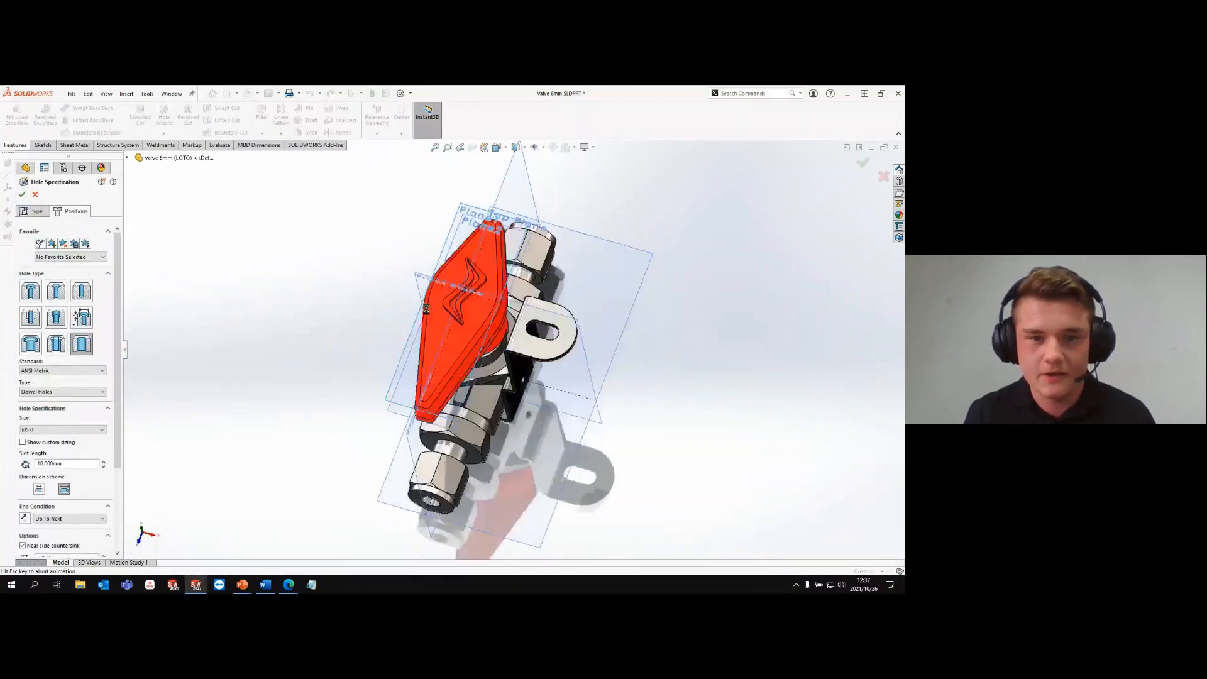
pyautogui.click(476, 413)
pyautogui.click(22, 195)
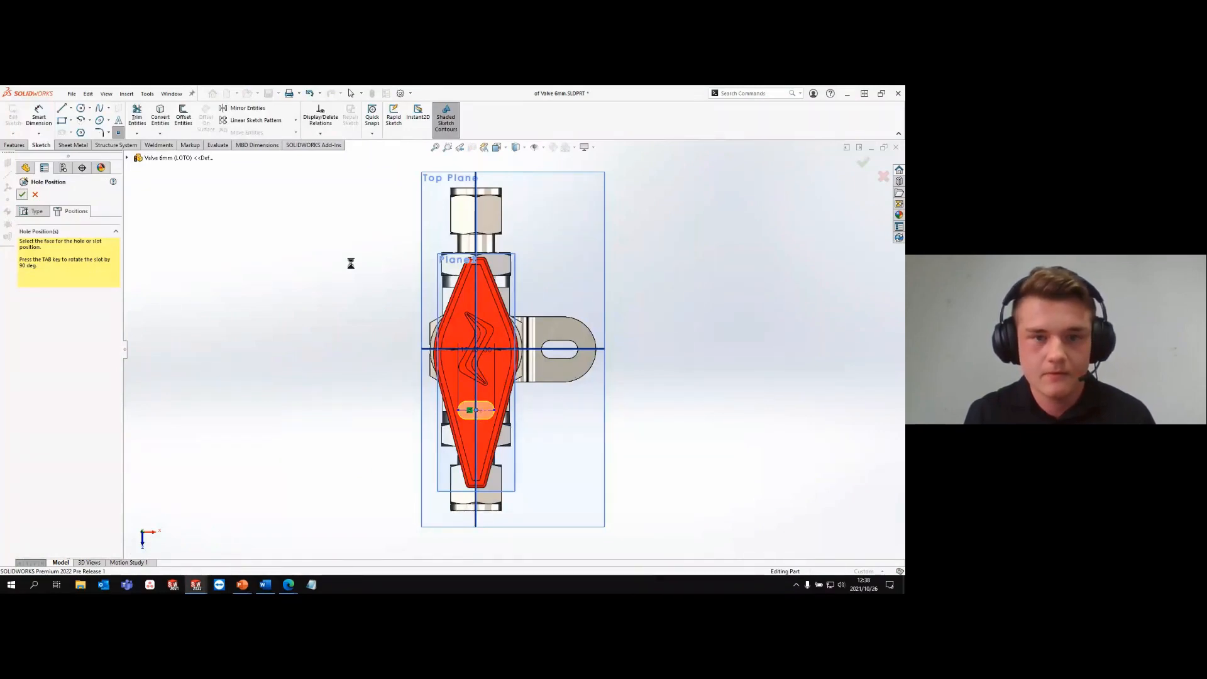
pyautogui.click(35, 194)
pyautogui.hotkey('ctrl', '7')
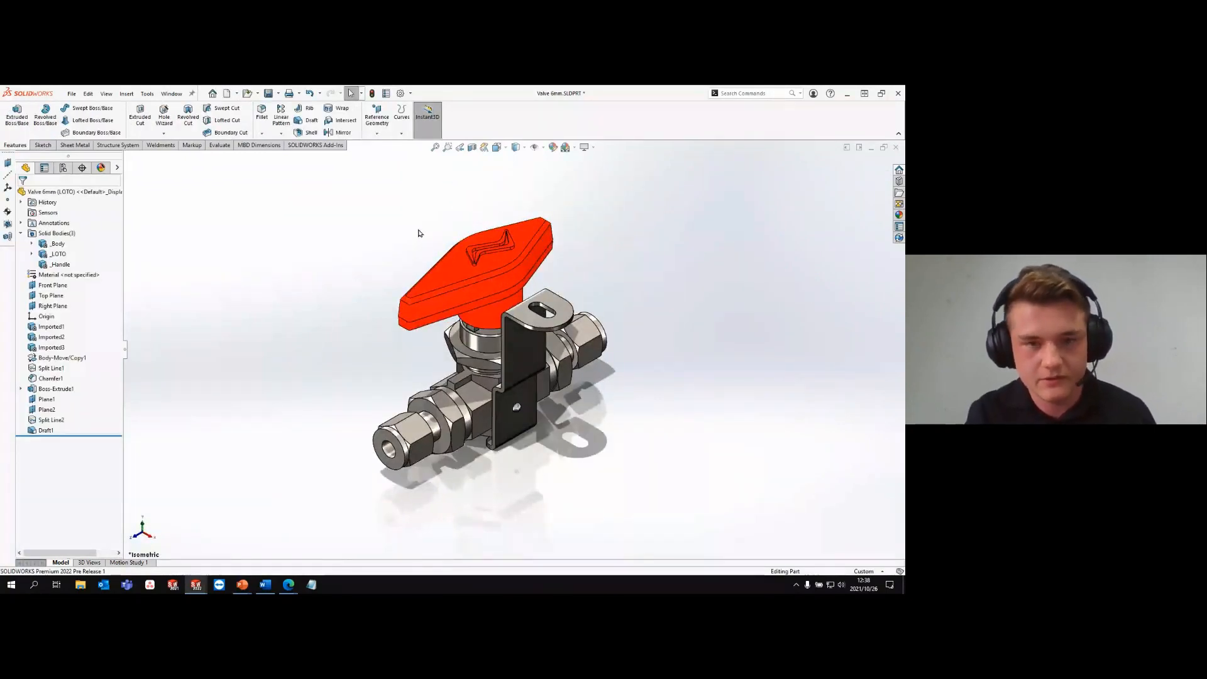
# - Rebuild and save the valve part
pyautogui.hotkey('ctrl', 's')
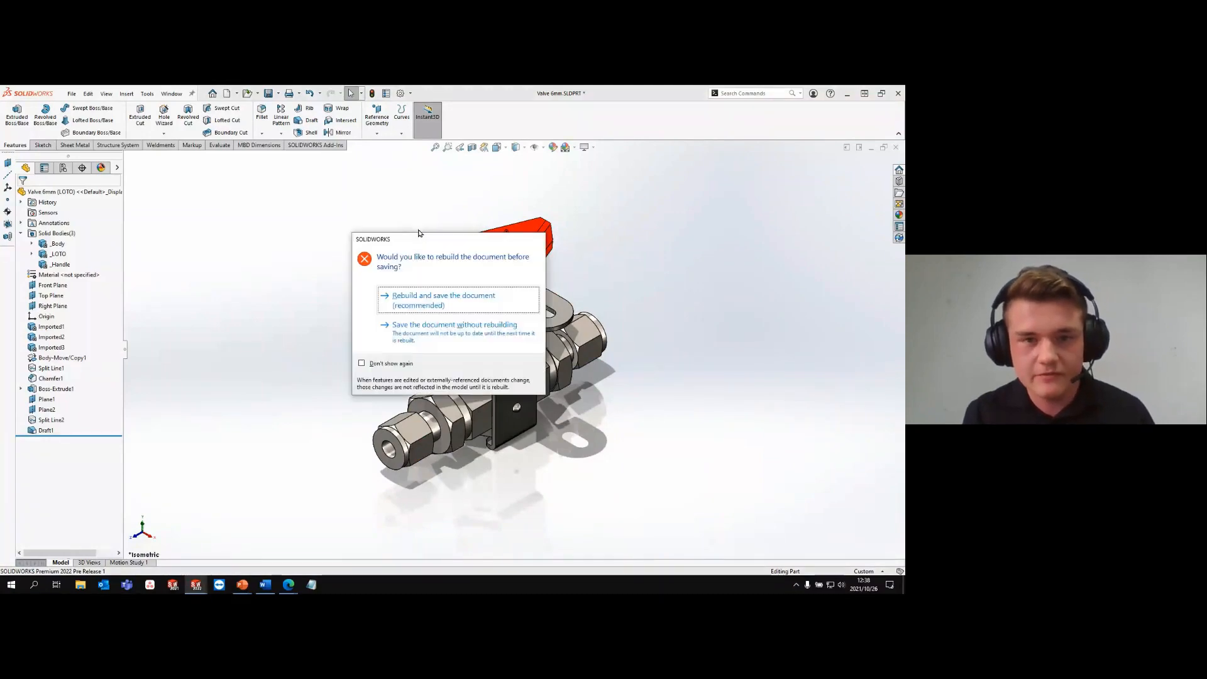
pyautogui.press('Return')
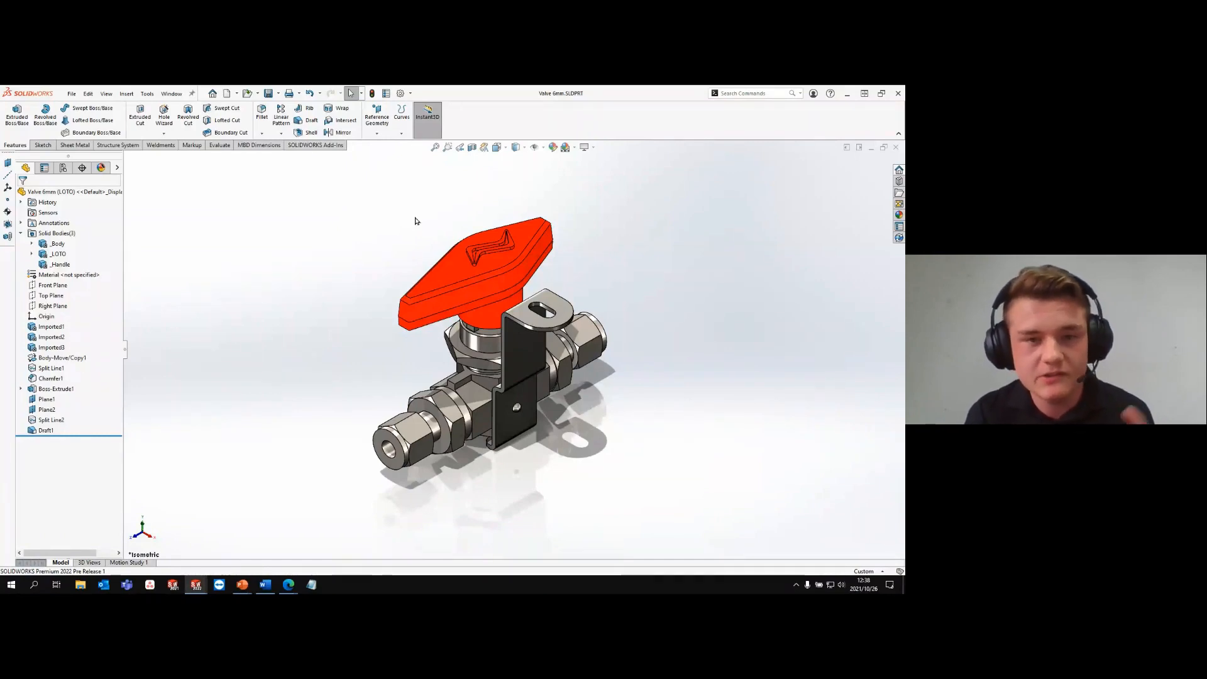
pyautogui.click(73, 94)
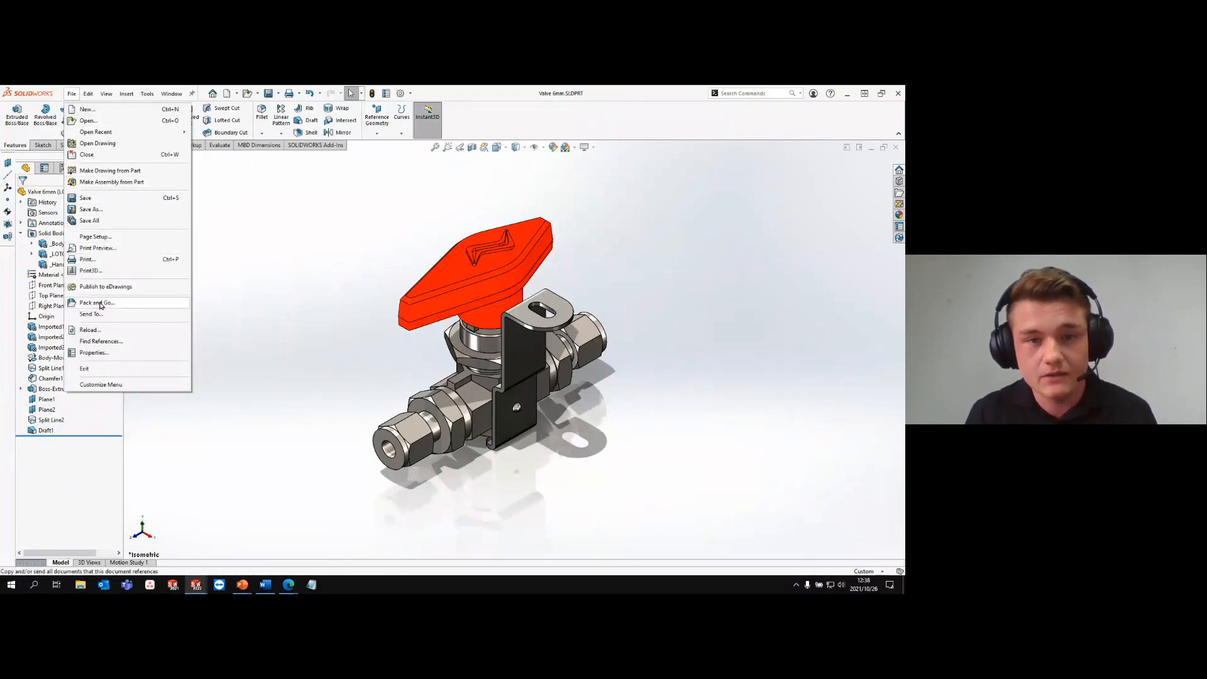
pyautogui.click(268, 251)
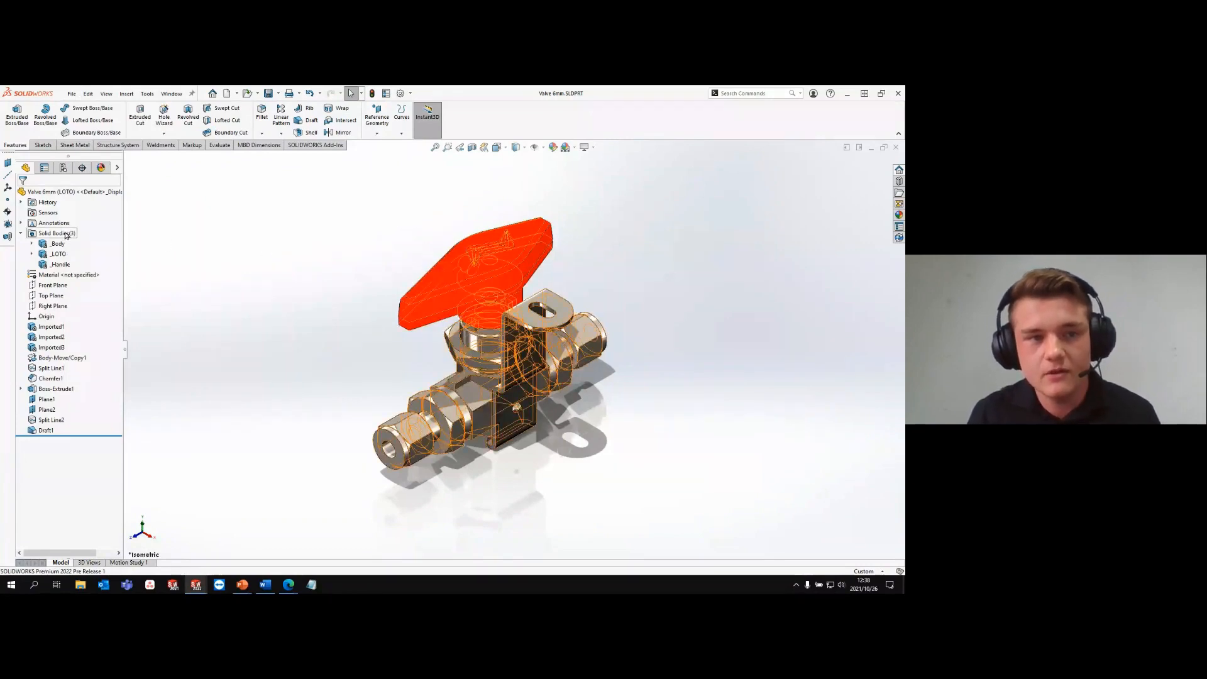
# - Save all three solid bodies as the separate part files _Handle.SLDPRT, _LOTO.SLDPRT and _Body.SLDPRT
pyautogui.rightClick(65, 235)
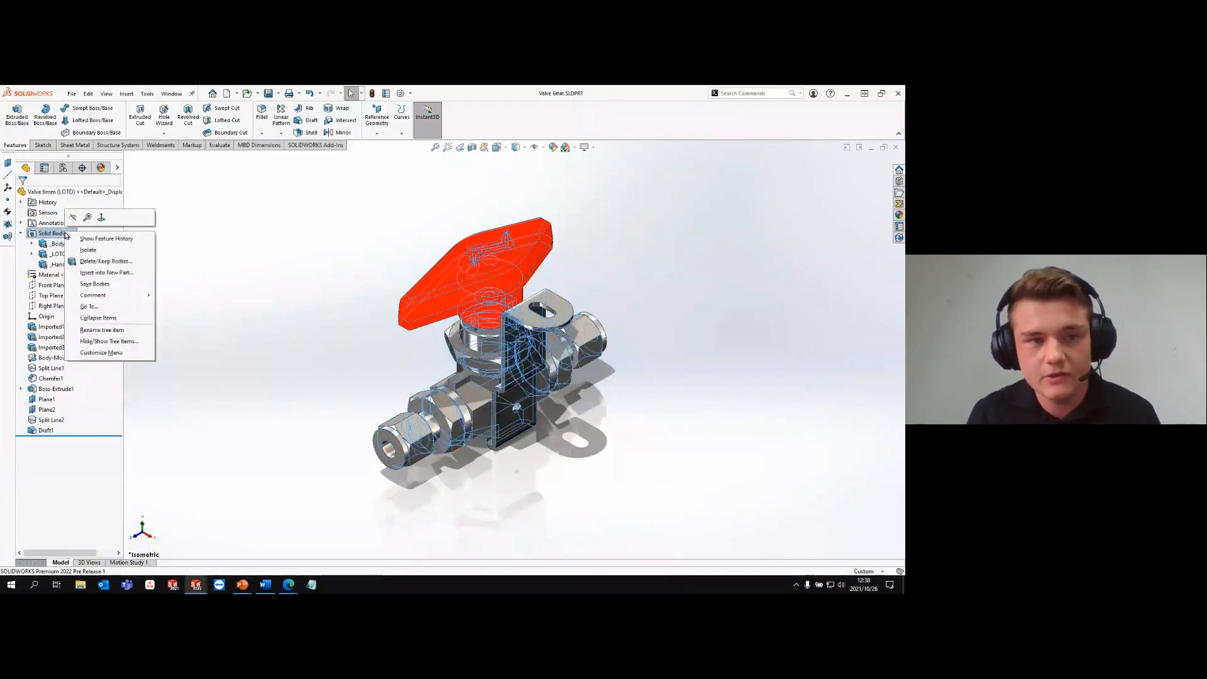
pyautogui.click(98, 287)
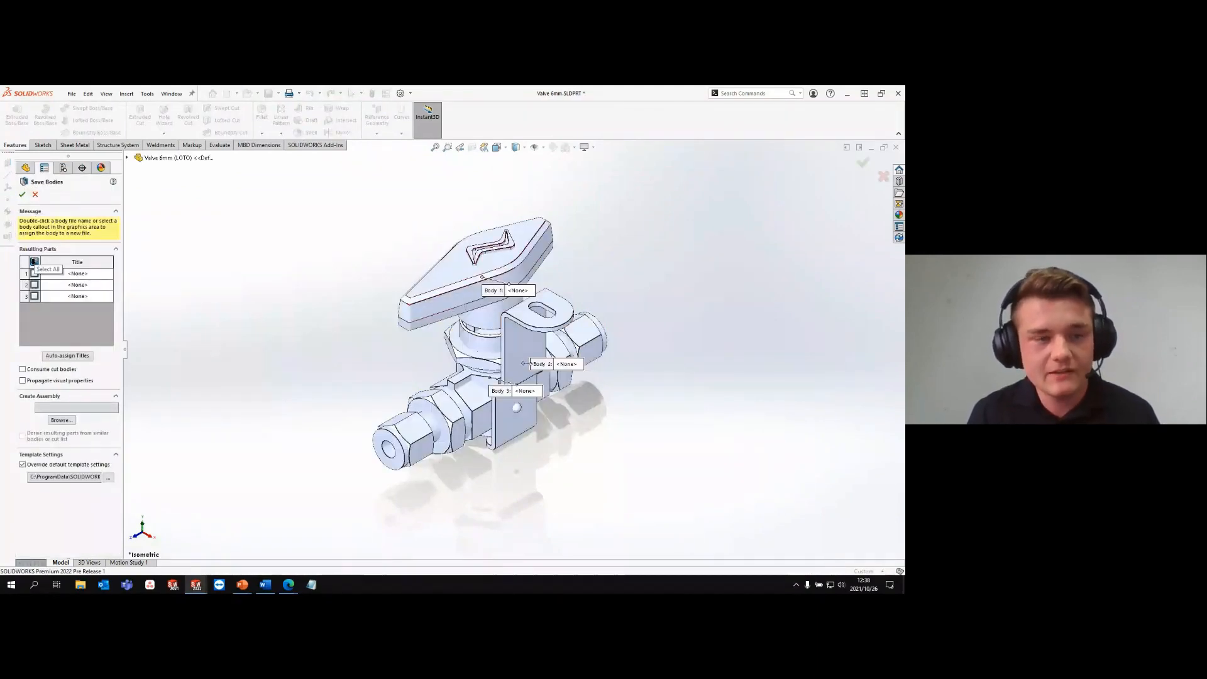
pyautogui.click(34, 262)
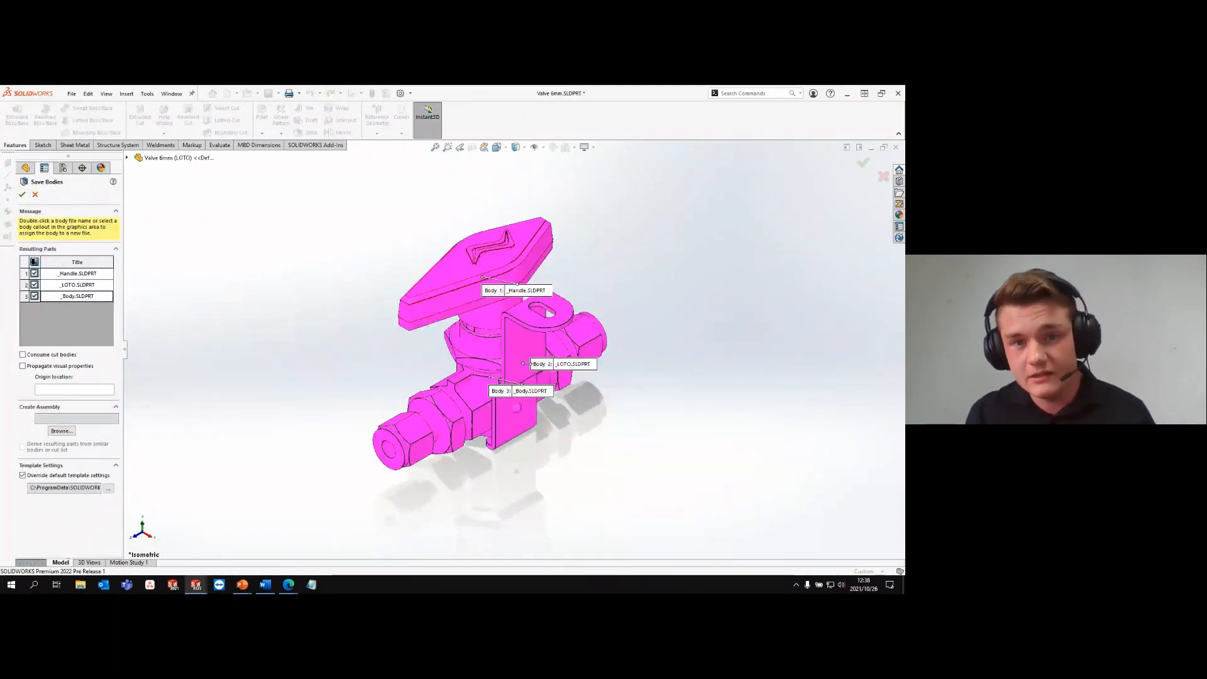
pyautogui.click(22, 194)
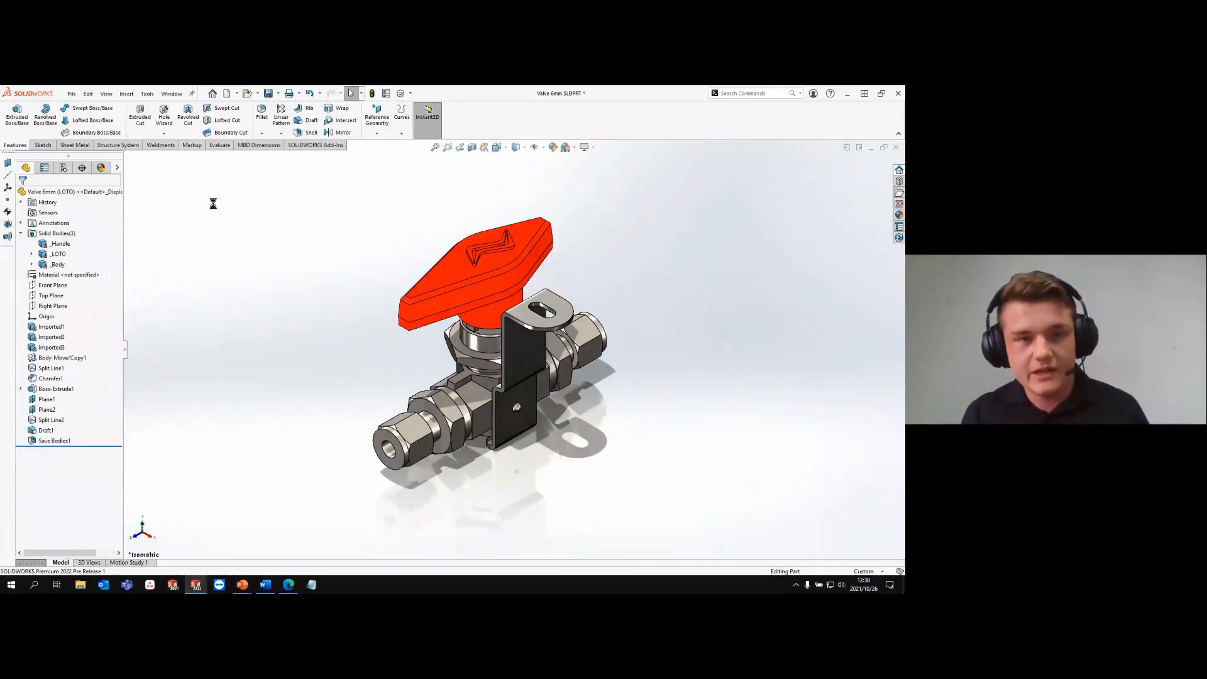
# - Start a Pack and Go of the valve part and exclude the _Body and _LOTO parts from it
pyautogui.click(71, 93)
pyautogui.click(98, 304)
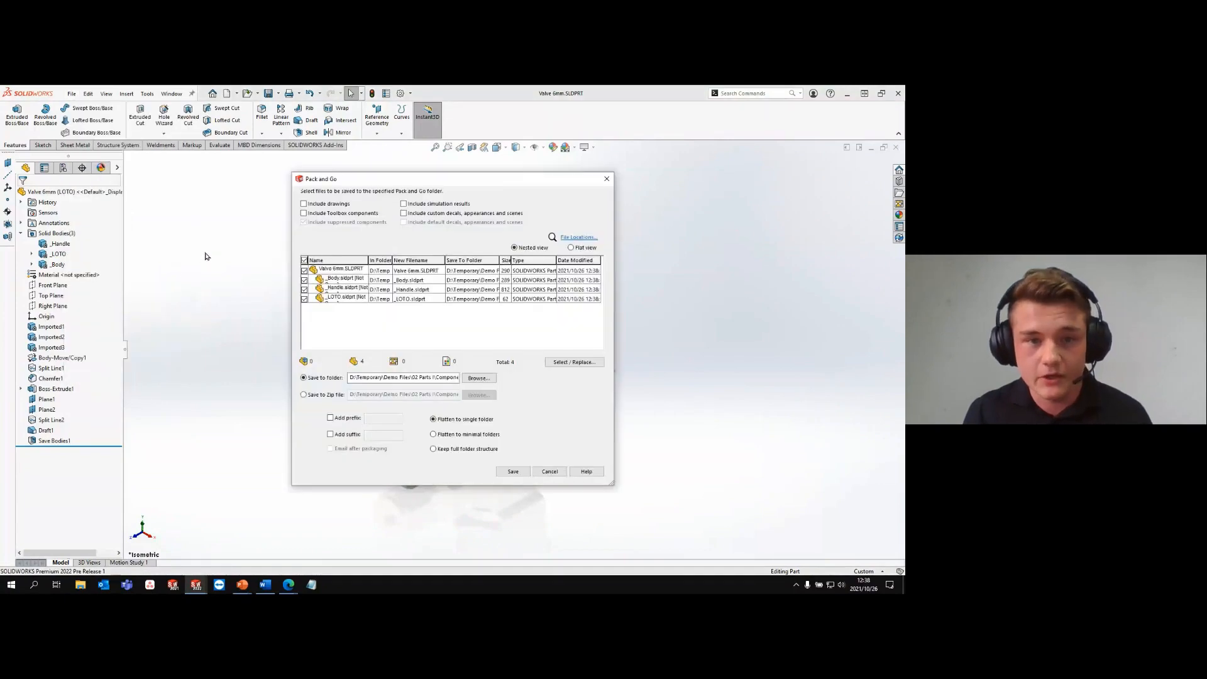
pyautogui.click(304, 280)
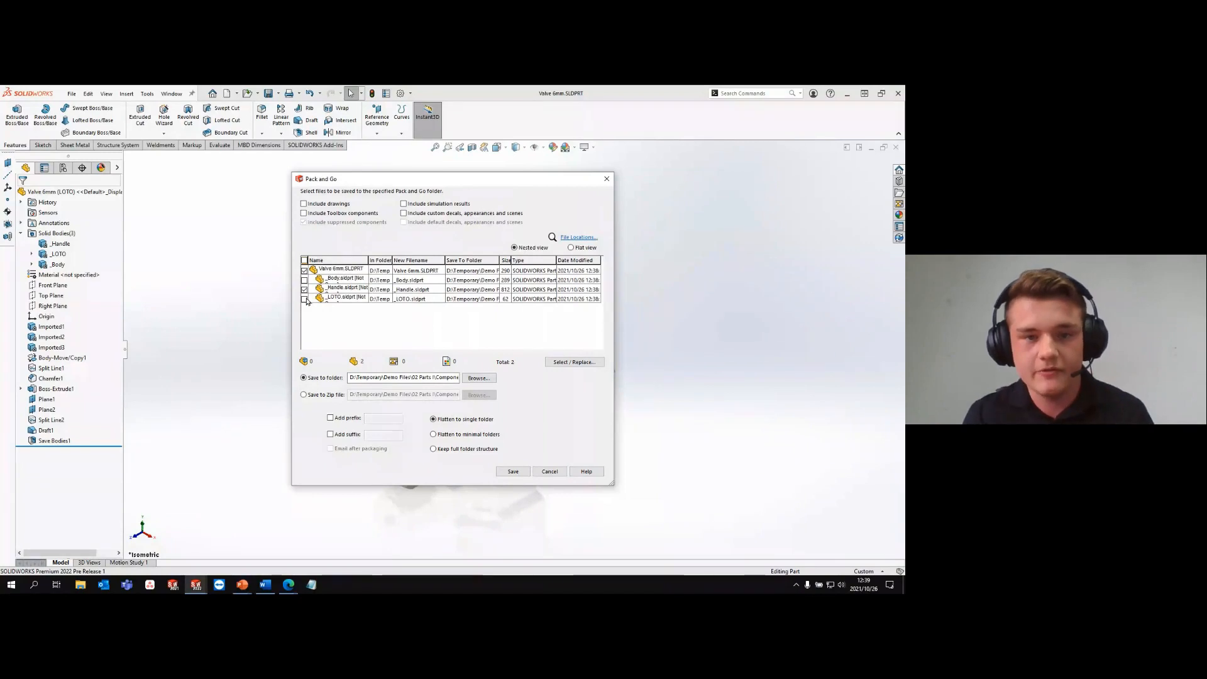
# - Set the Pack and Go destination folder to D:\Pack & Go\2 and save the package
pyautogui.click(478, 378)
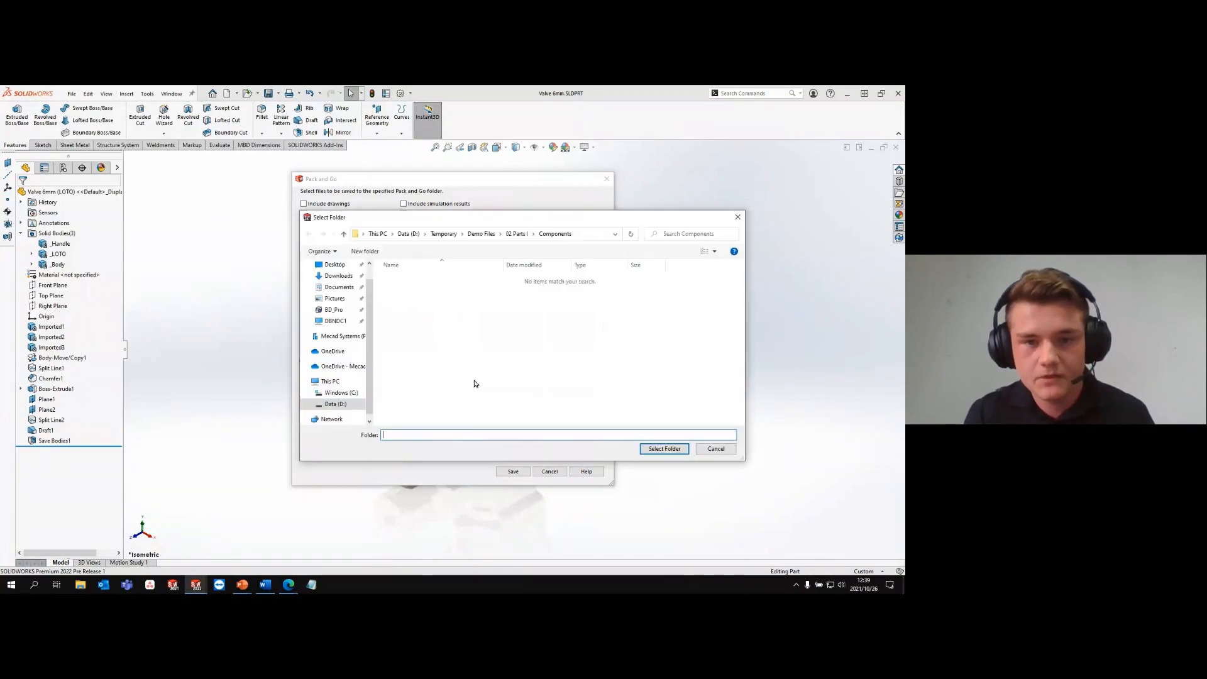
pyautogui.click(444, 233)
pyautogui.click(409, 234)
pyautogui.doubleClick(404, 319)
pyautogui.doubleClick(404, 289)
pyautogui.click(664, 448)
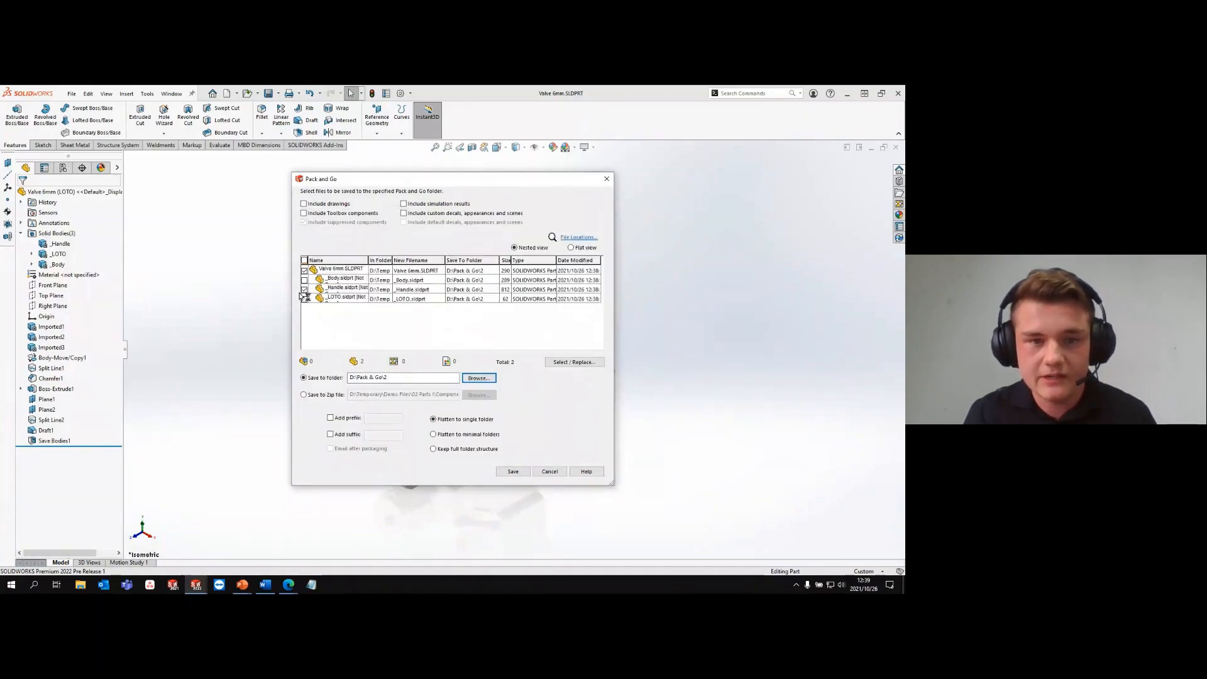
pyautogui.click(514, 471)
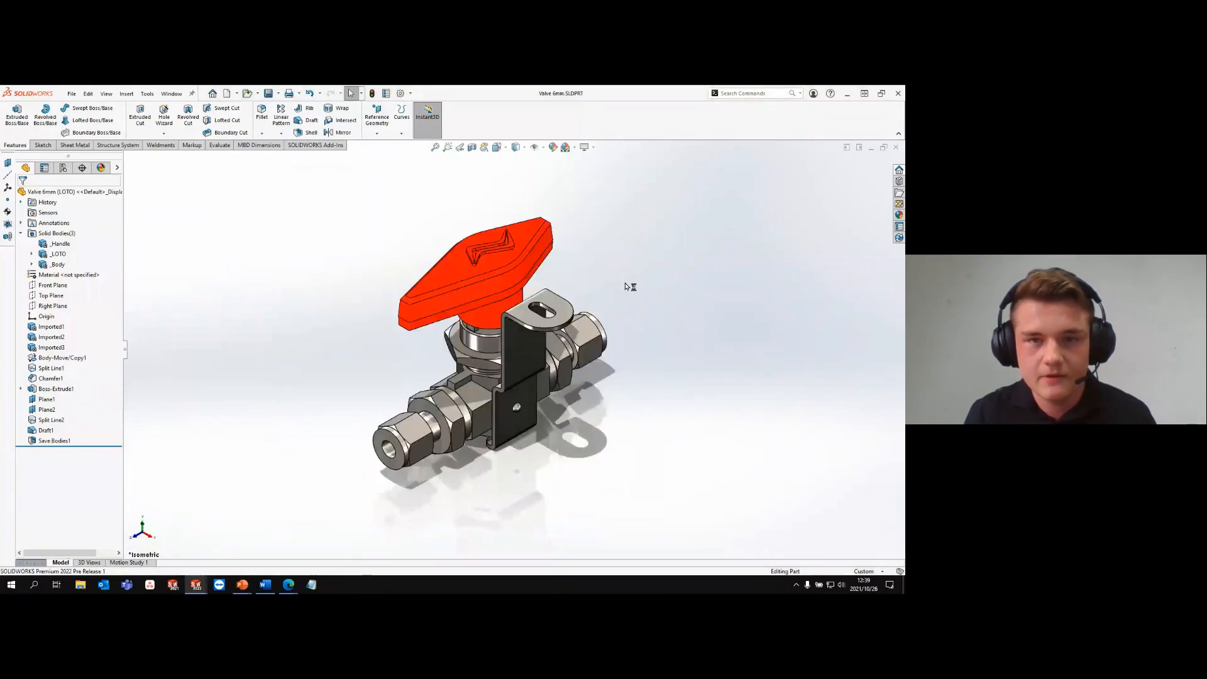
# - Open the packed _Handle.sldprt from the Pack and Go destination folder on the D: drive
pyautogui.hotkey('ctrl', 'o')
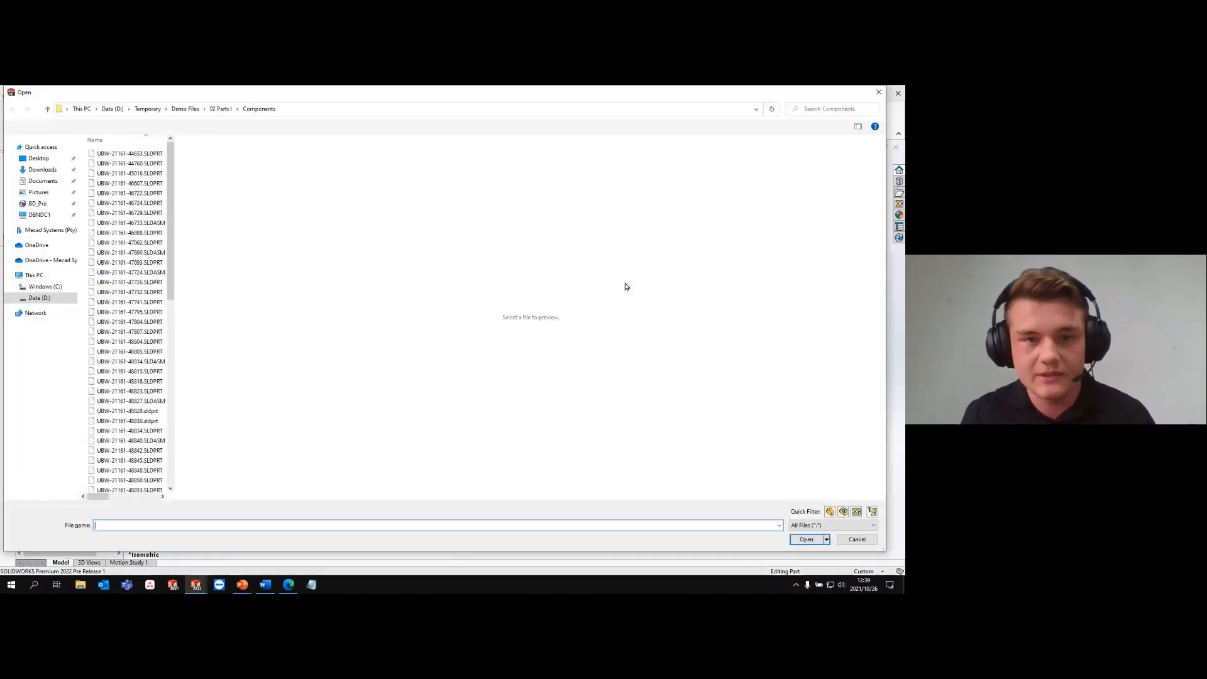
pyautogui.click(151, 109)
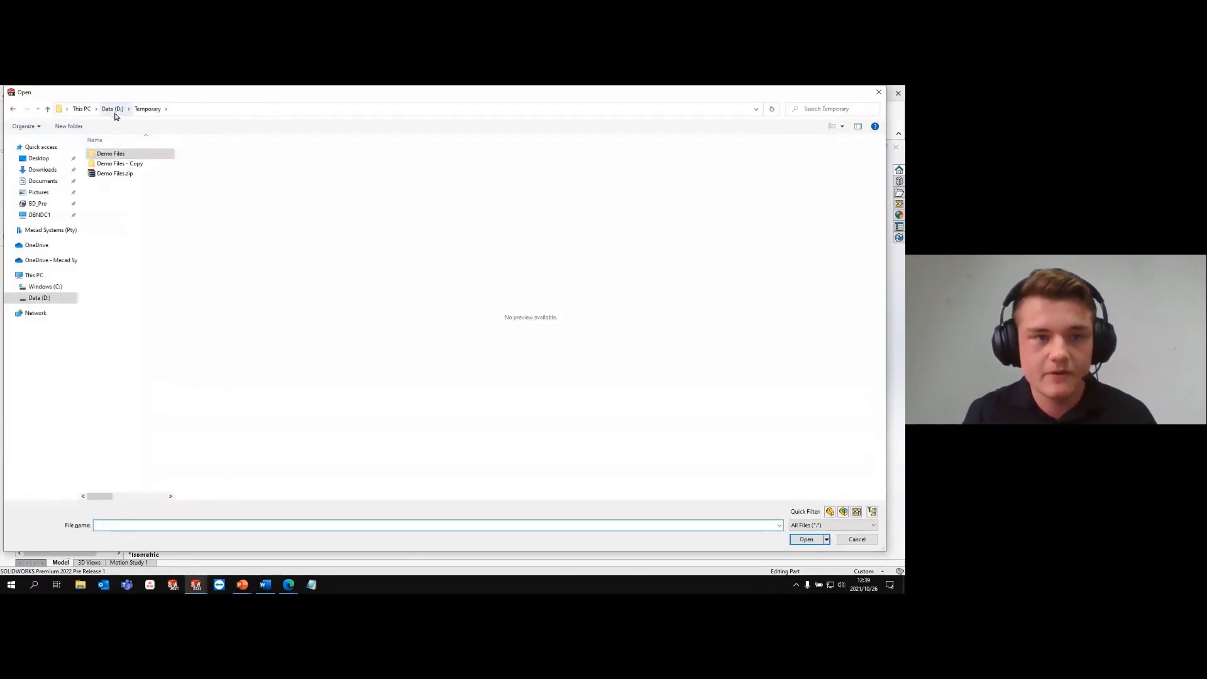
pyautogui.click(113, 109)
pyautogui.click(119, 194)
pyautogui.doubleClick(119, 195)
pyautogui.doubleClick(117, 154)
pyautogui.click(124, 155)
pyautogui.click(806, 539)
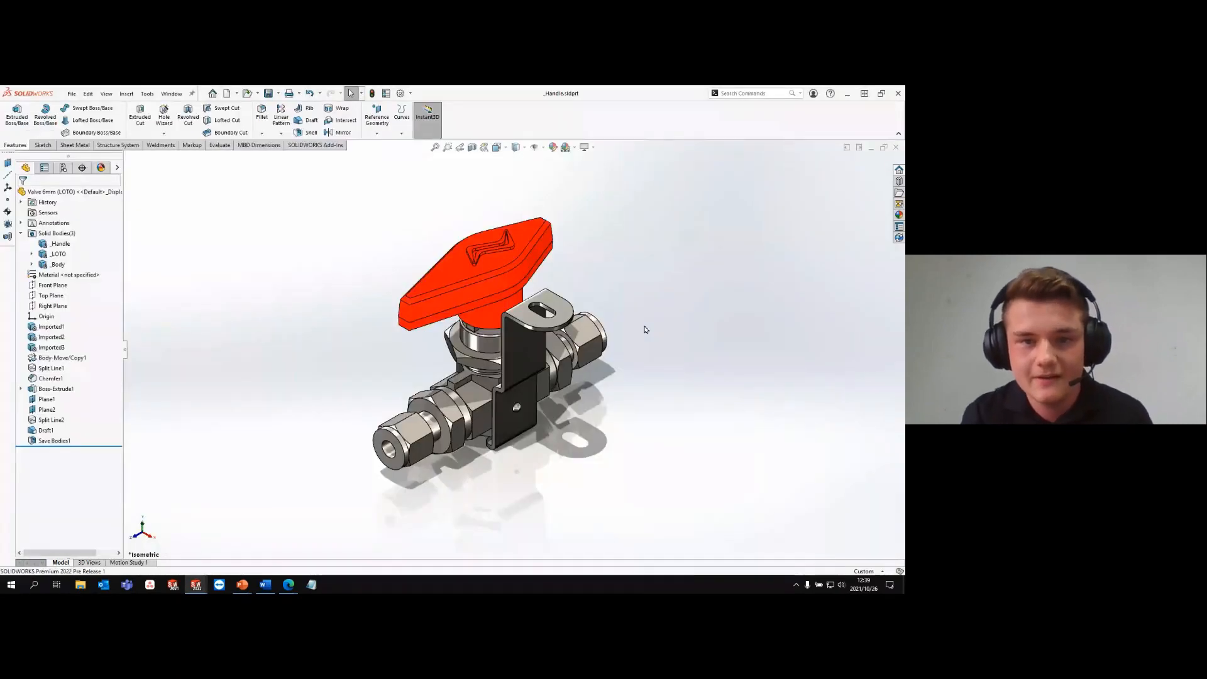
# - Inspect the handle part's surfaces in isometric view and from its underside
pyautogui.hotkey('ctrl', '7')
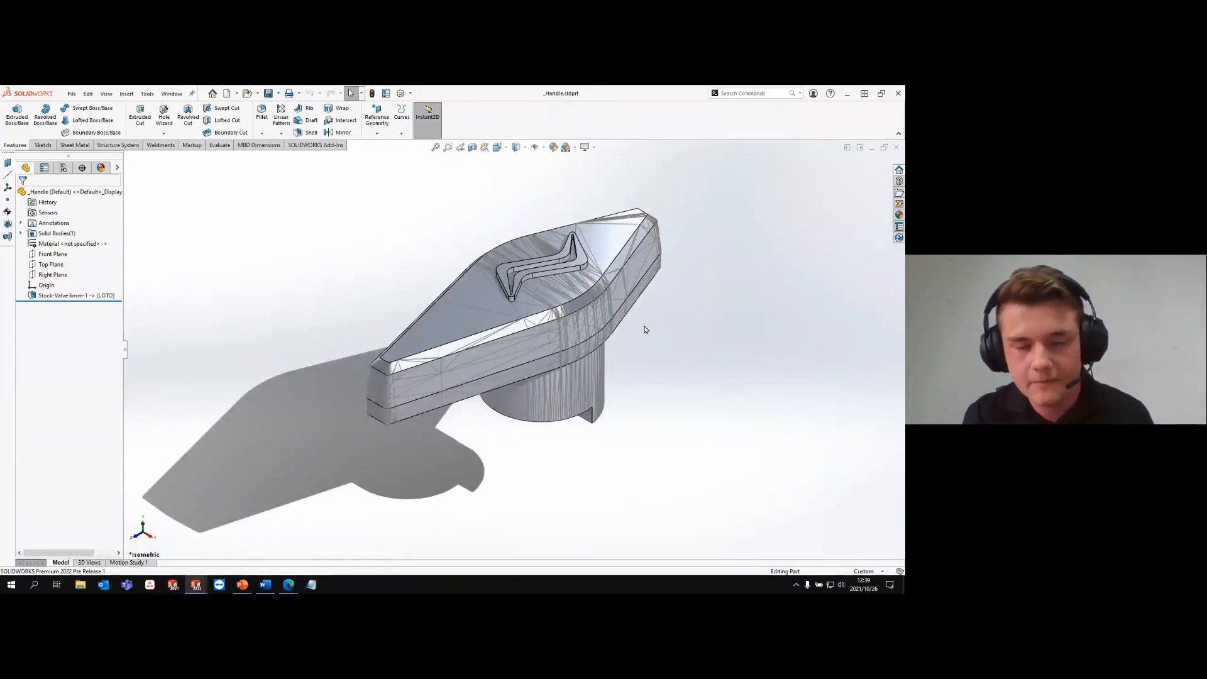
pyautogui.click(553, 289)
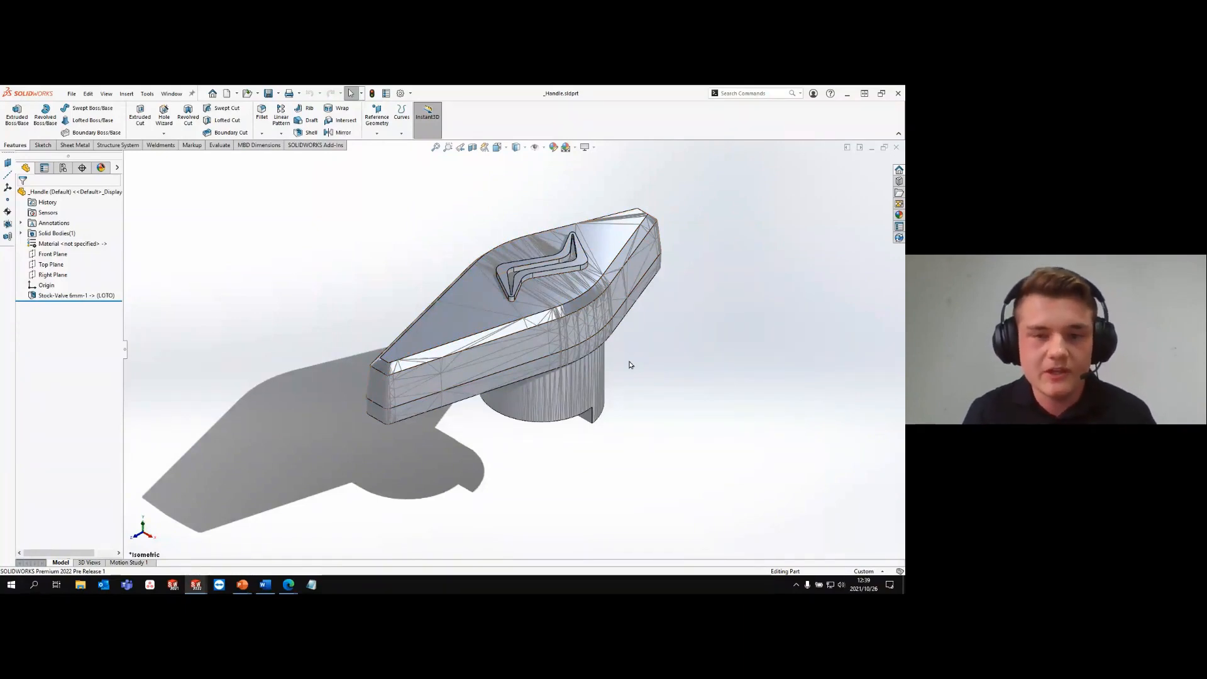
pyautogui.moveTo(631, 365); pyautogui.dragTo(736, 340, button='middle')
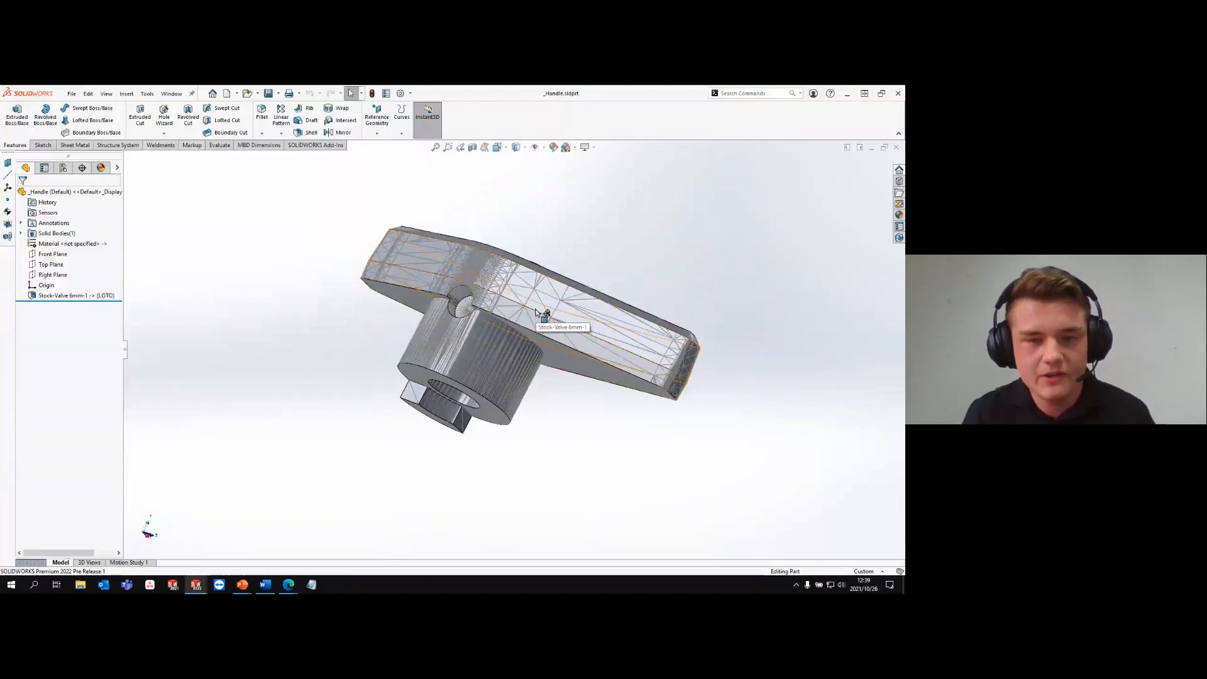
# - Change the transparency of the flat face on the projecting lug beneath the handle's hub and return to the isometric view
pyautogui.scroll(-2, 430, 377)
pyautogui.scroll(-2, 429, 377)
pyautogui.rightClick(433, 402)
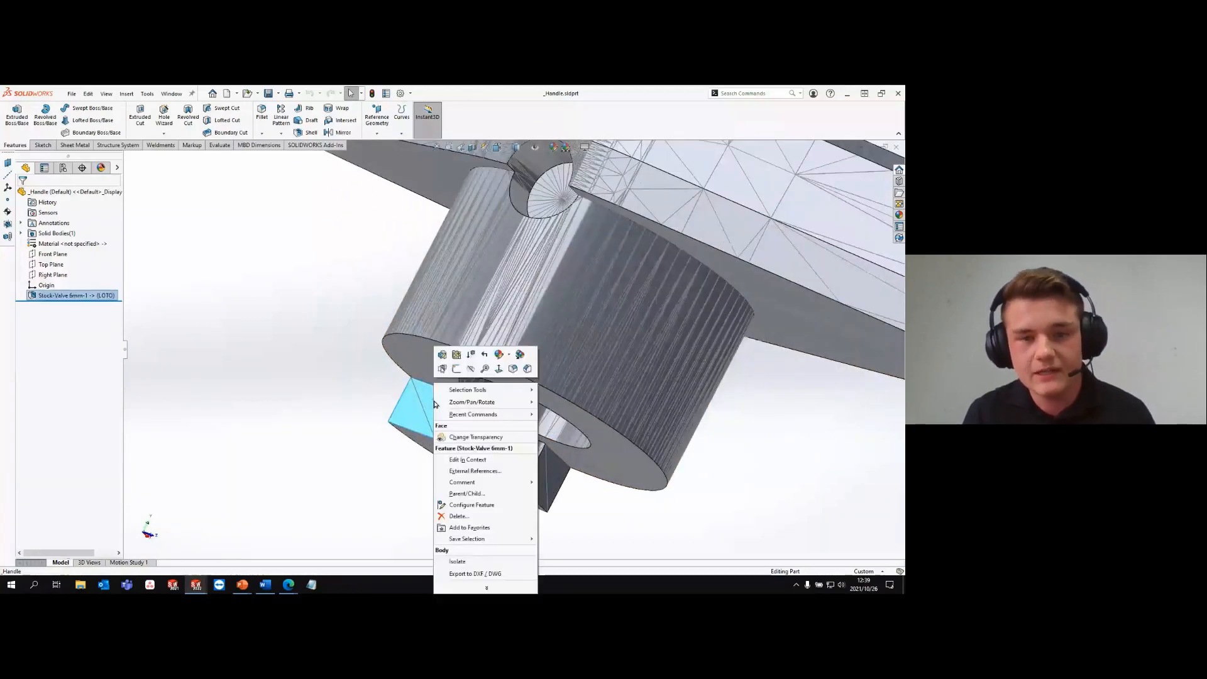
pyautogui.click(475, 437)
pyautogui.scroll(5, 445, 371)
pyautogui.hotkey('ctrl', '7')
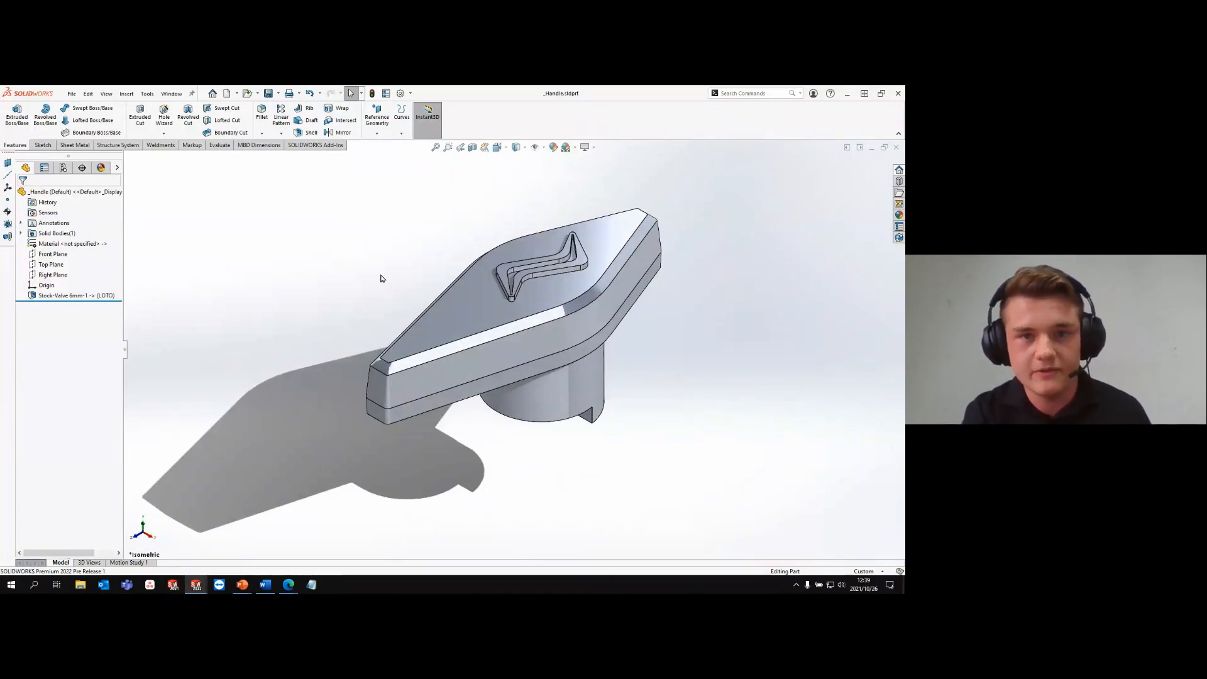
pyautogui.hotkey('ctrl', 'Tab')
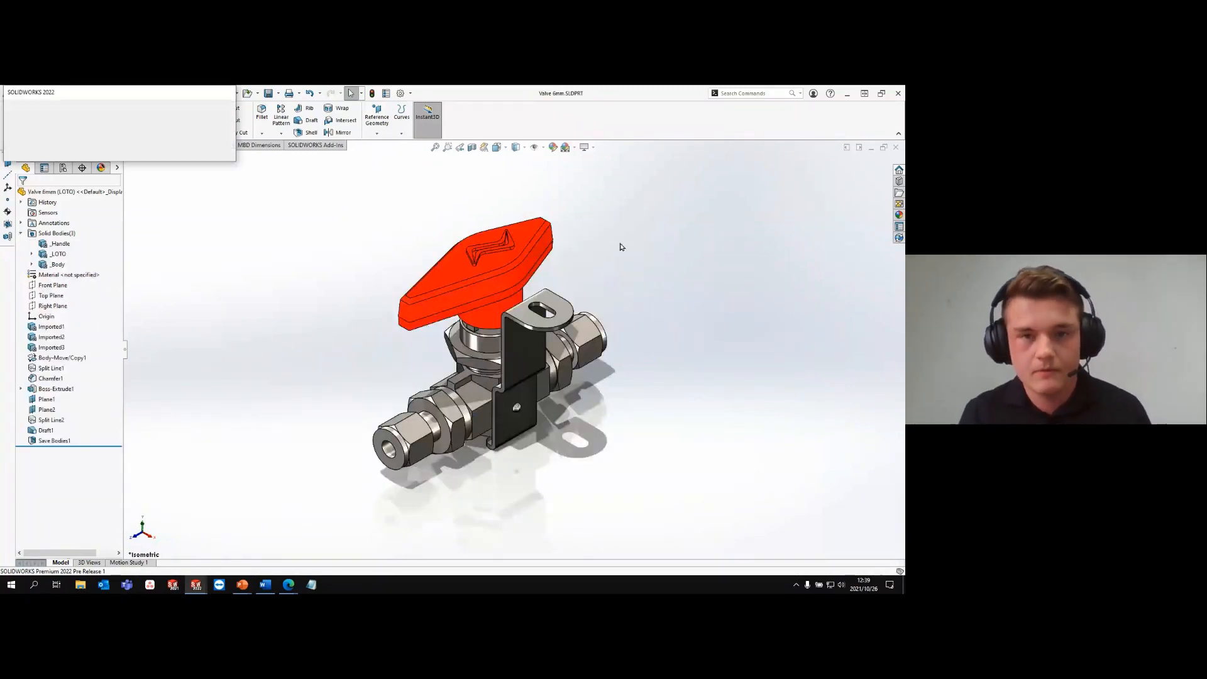
pyautogui.click(80, 137)
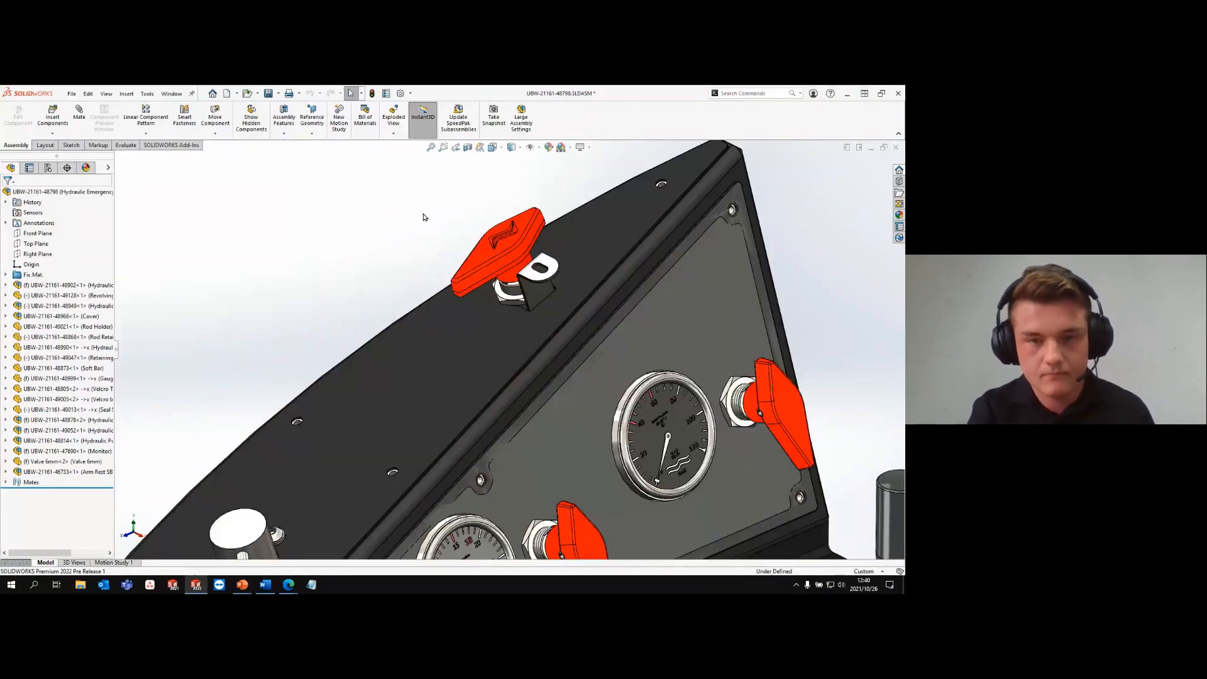
pyautogui.hotkey('ctrl', '7')
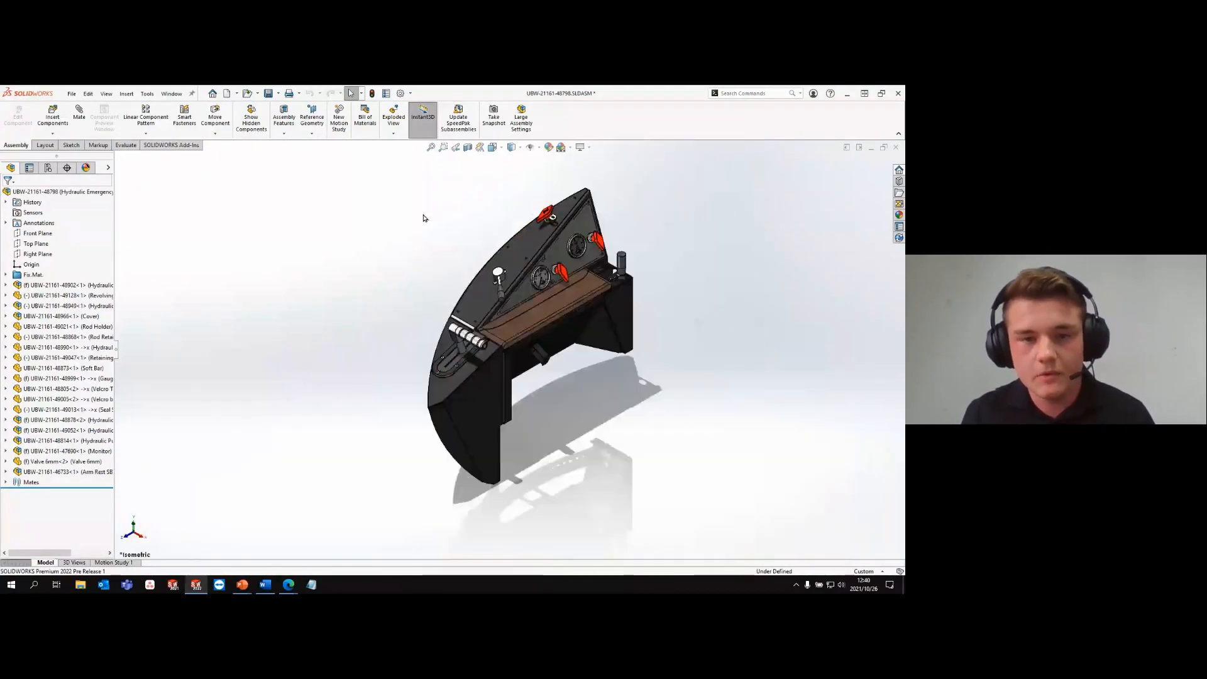
pyautogui.scroll(-5, 482, 347)
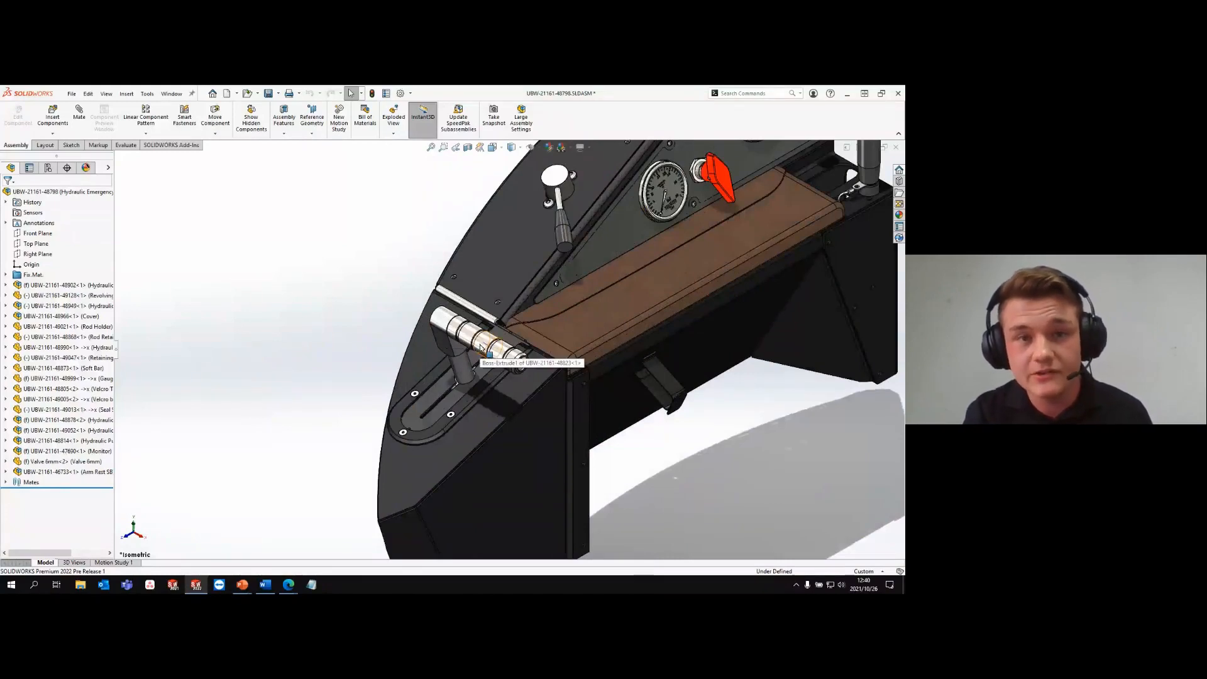
pyautogui.click(481, 347)
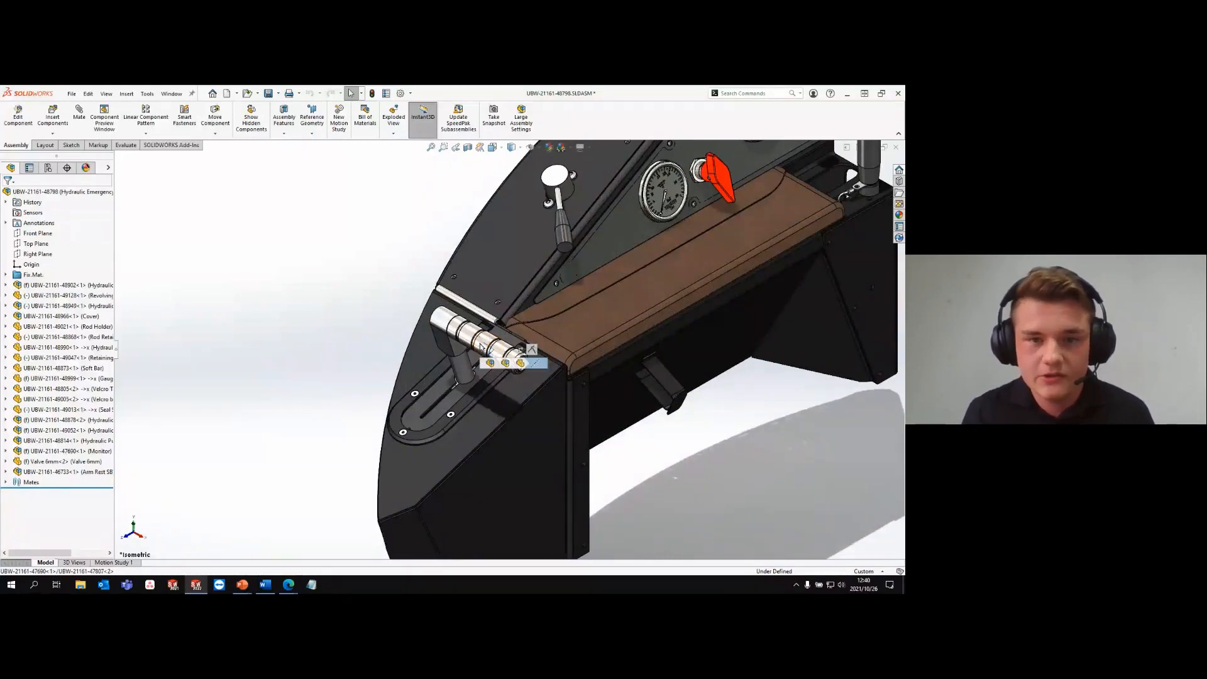
pyautogui.click(445, 321)
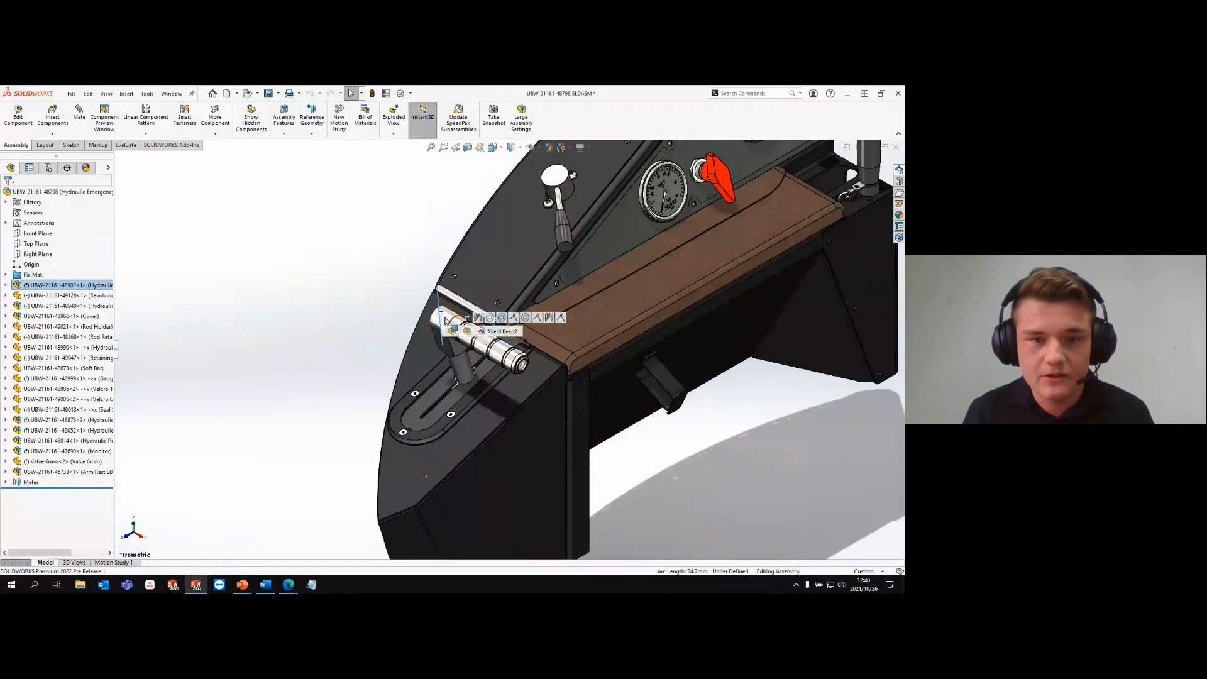
pyautogui.click(445, 321)
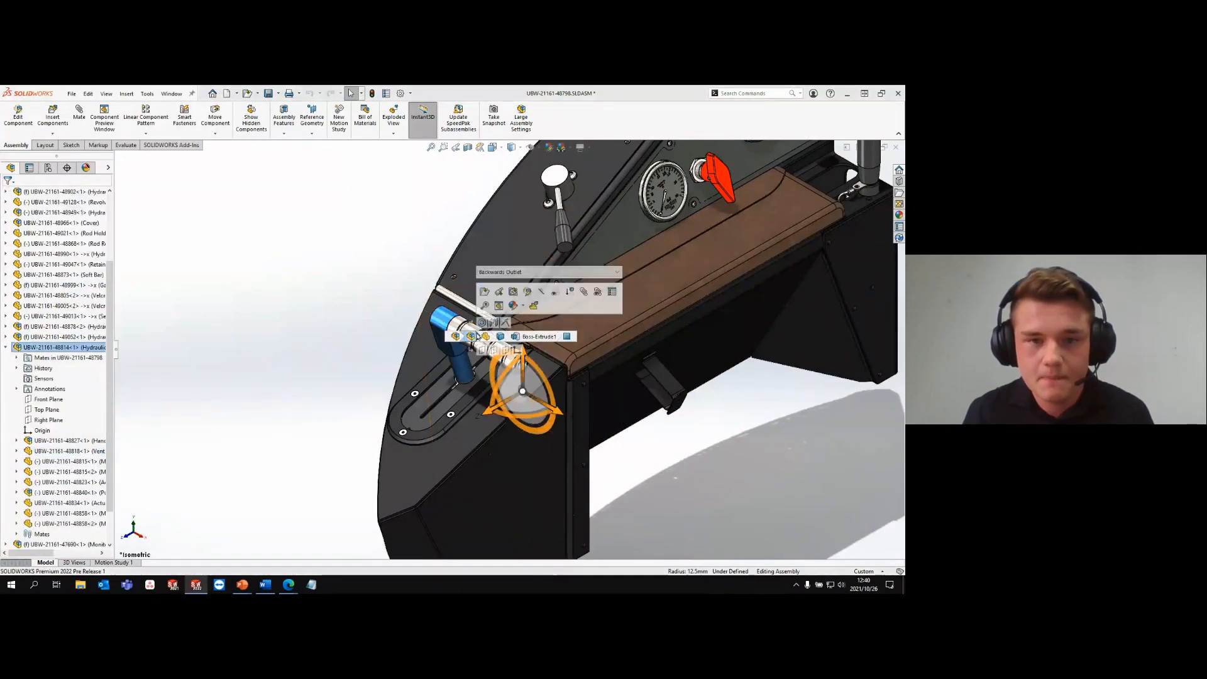
pyautogui.click(485, 293)
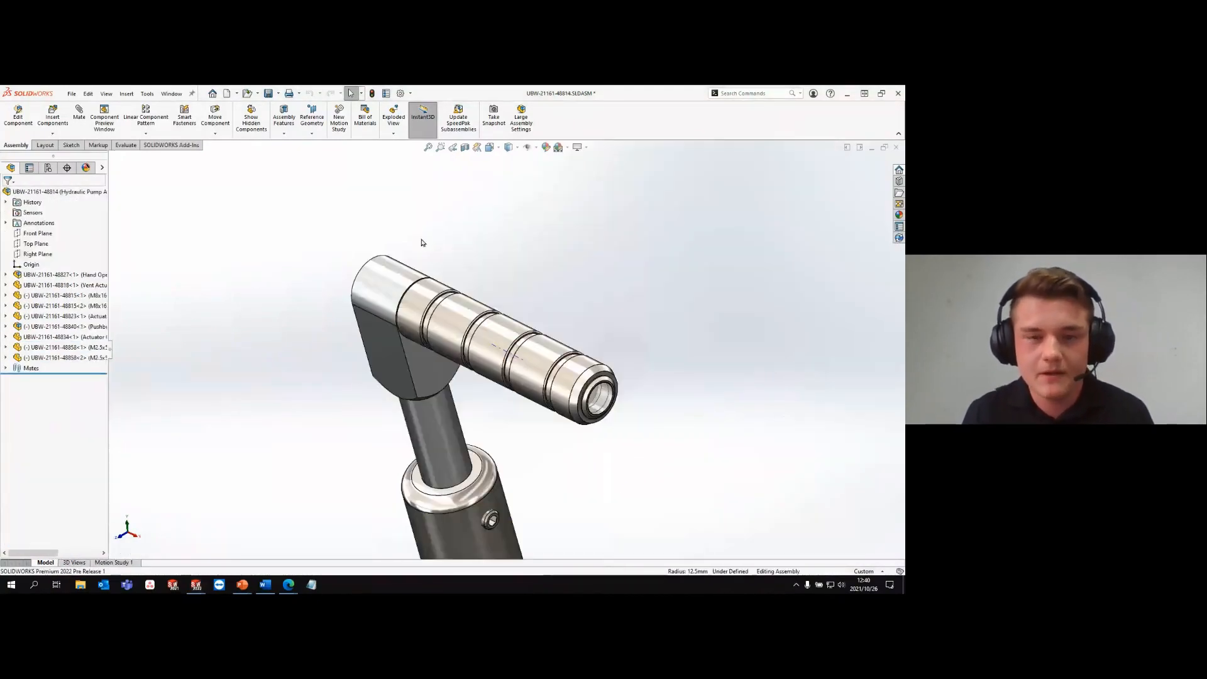
# - Preview a planar section through the grooved handle's cylindrical face, rotate it to about 57 degrees, and cancel the section view
pyautogui.click(465, 147)
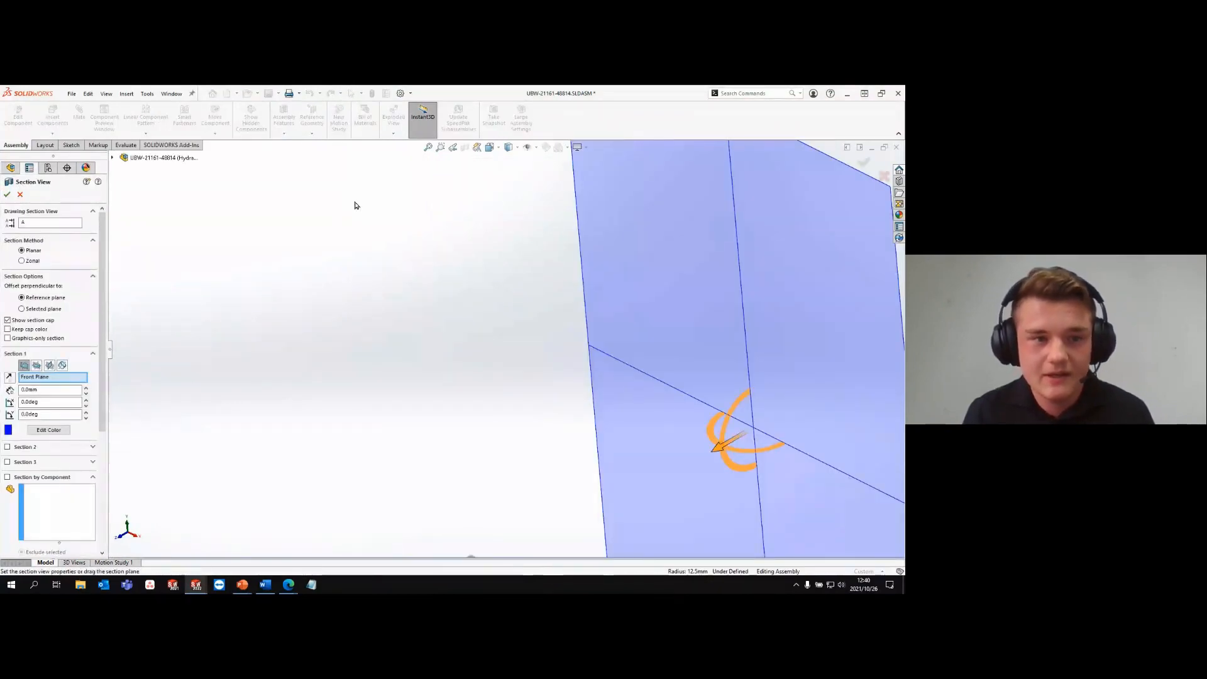
pyautogui.click(63, 366)
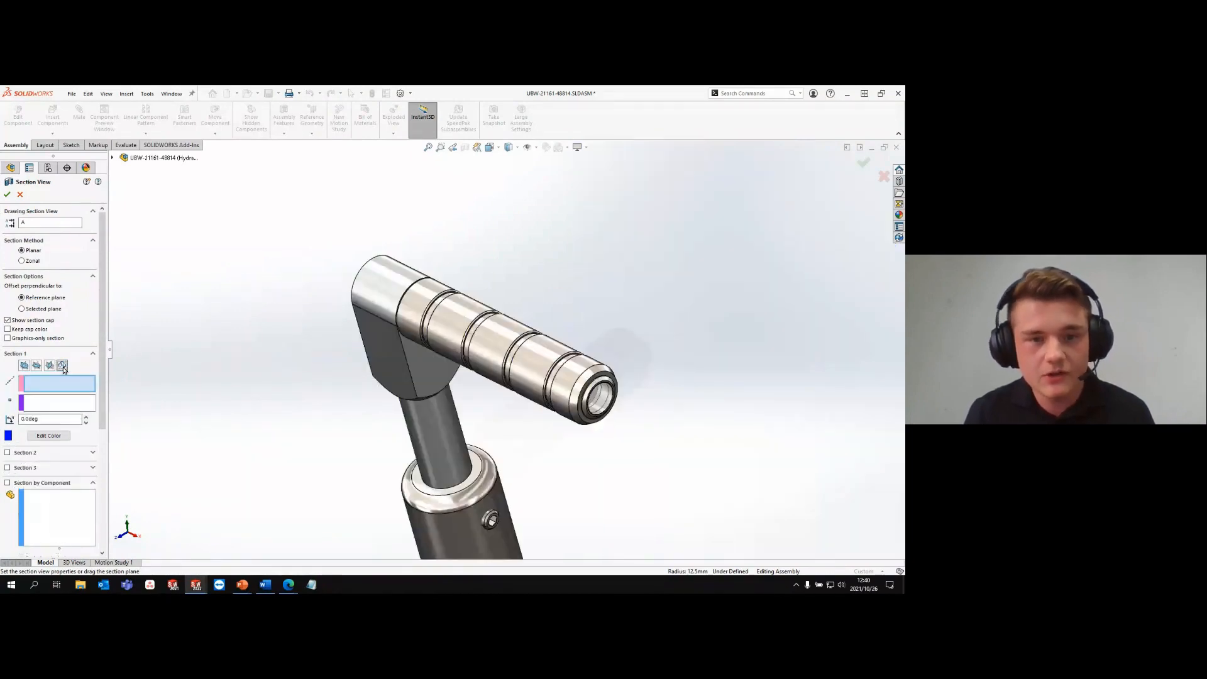
pyautogui.click(469, 322)
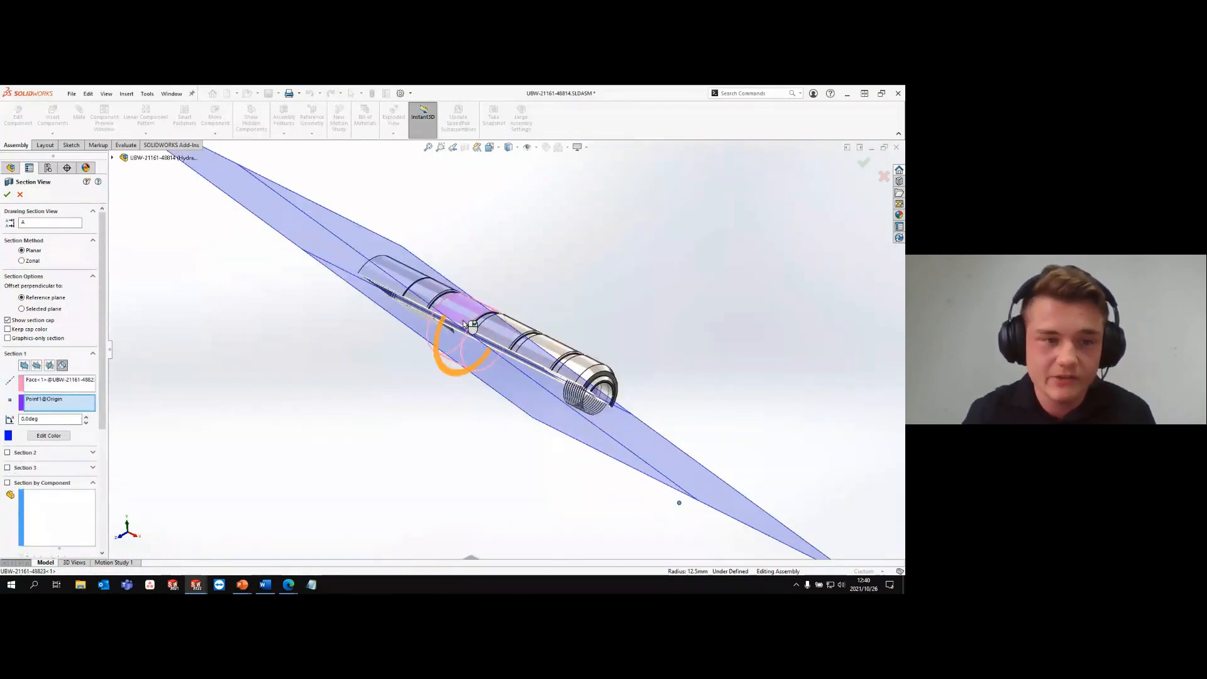
pyautogui.moveTo(468, 325); pyautogui.dragTo(452, 297)
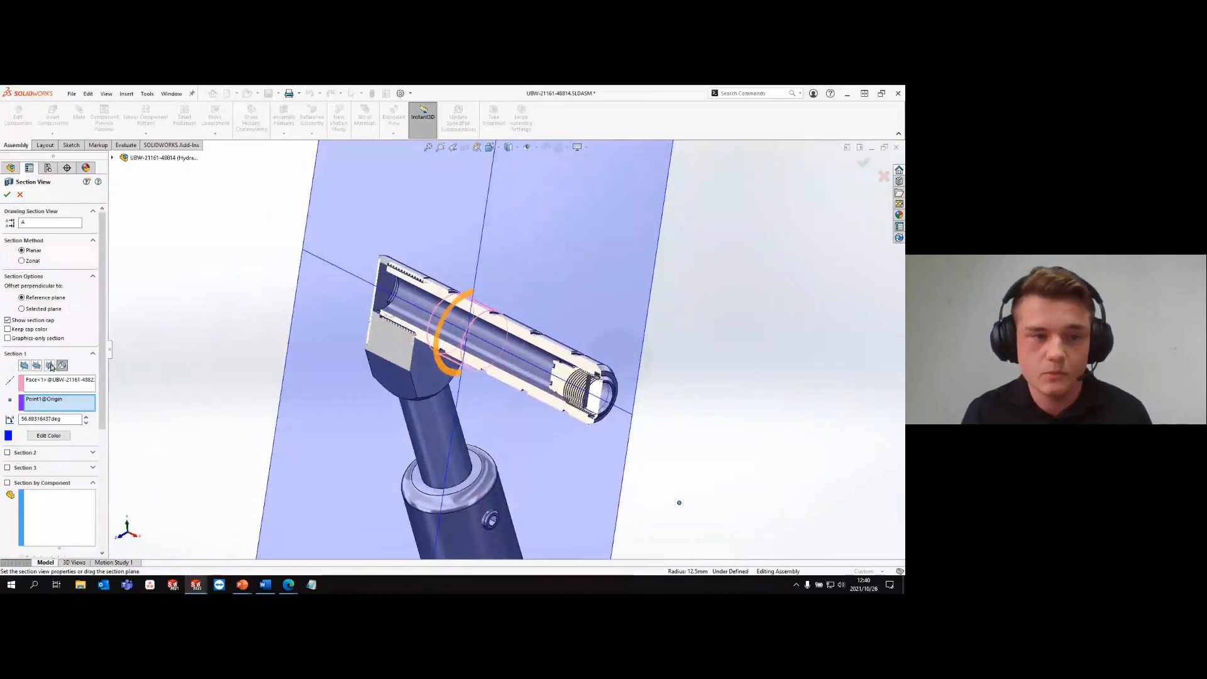
pyautogui.click(21, 196)
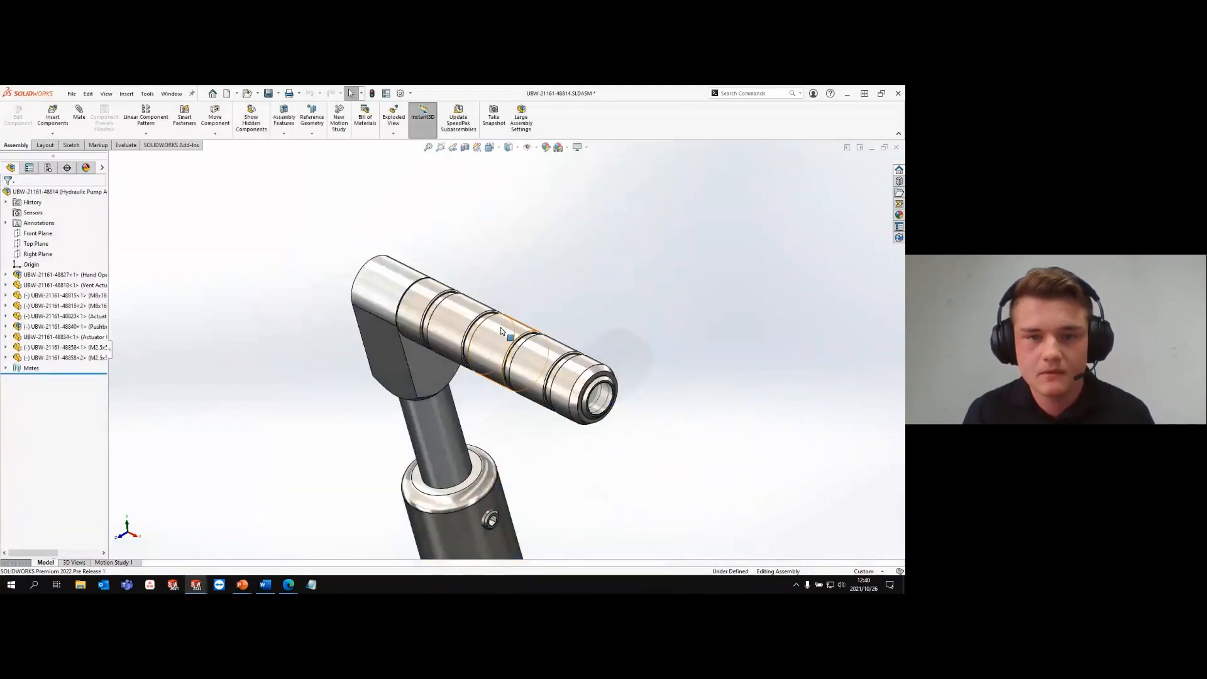
pyautogui.click(500, 326)
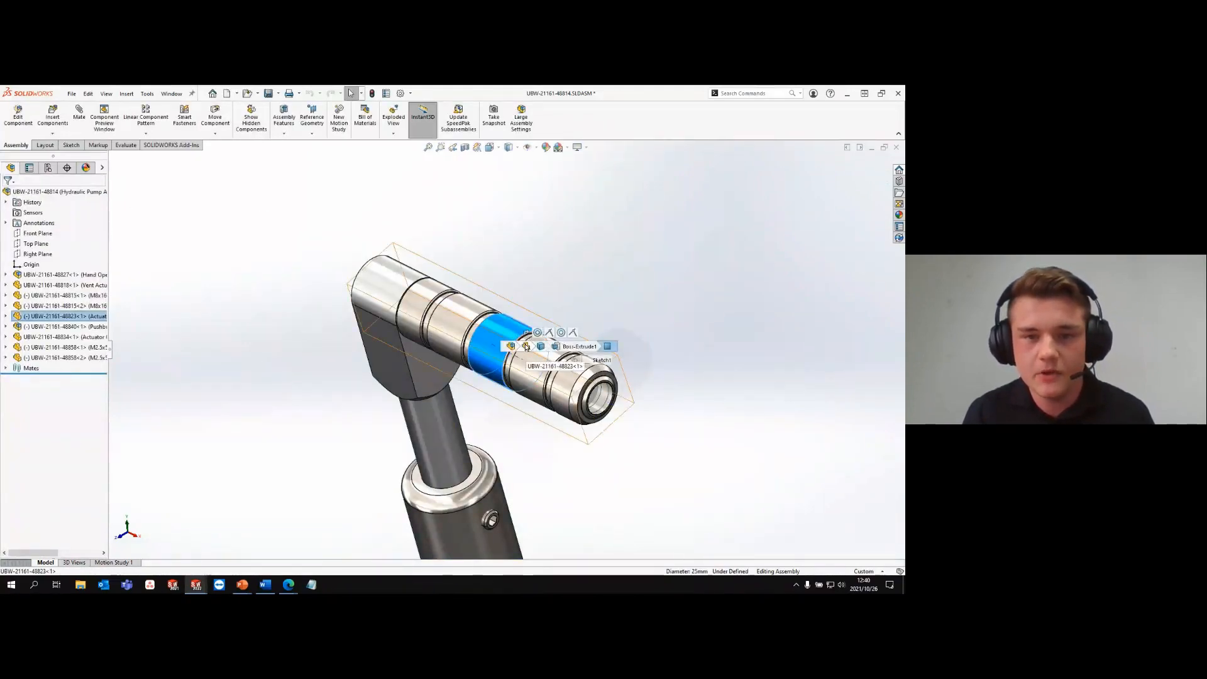
pyautogui.click(527, 347)
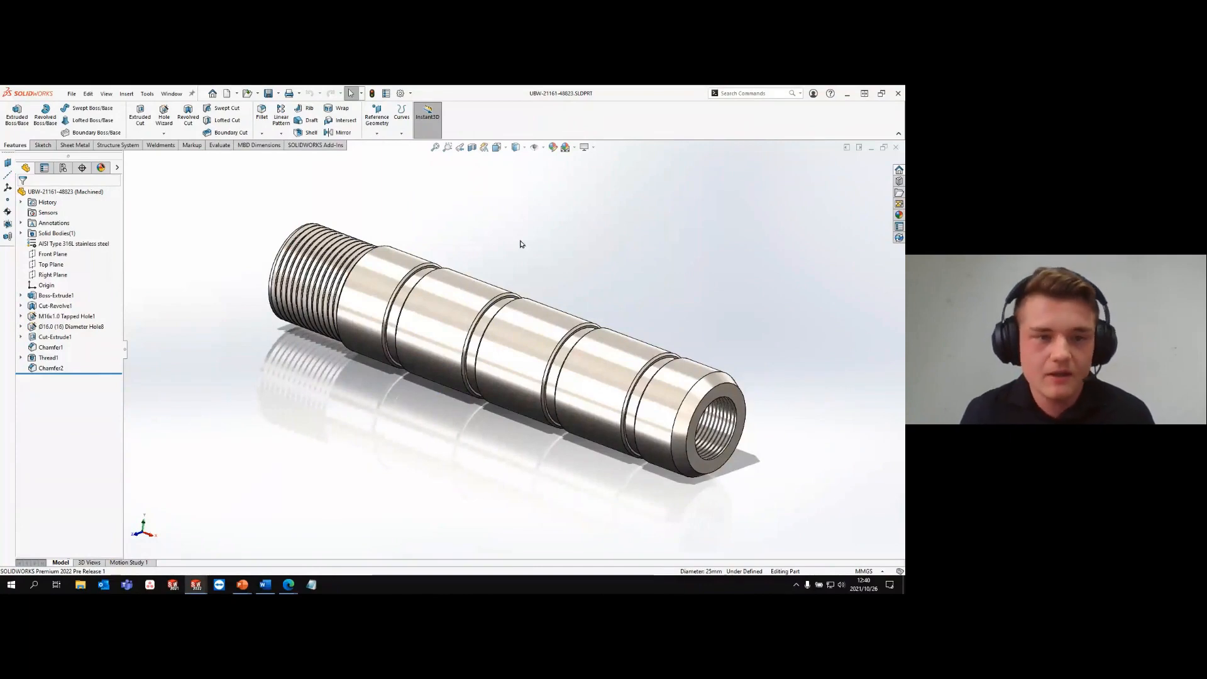
pyautogui.click(49, 357)
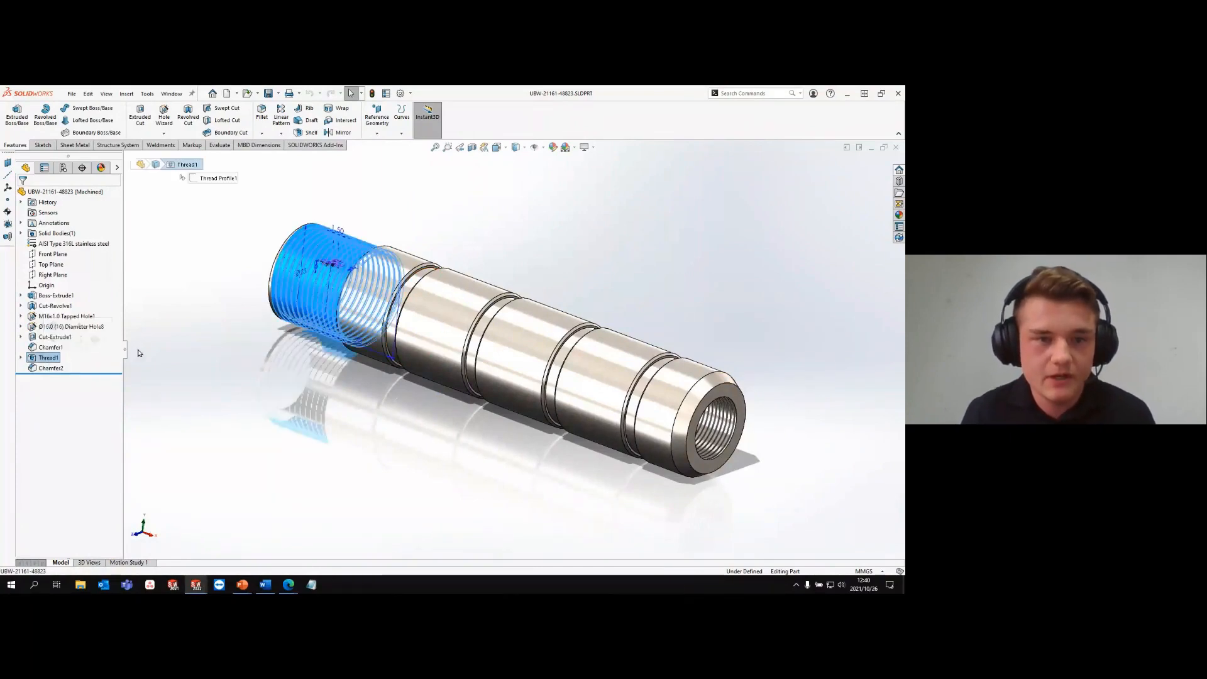
pyautogui.click(169, 347)
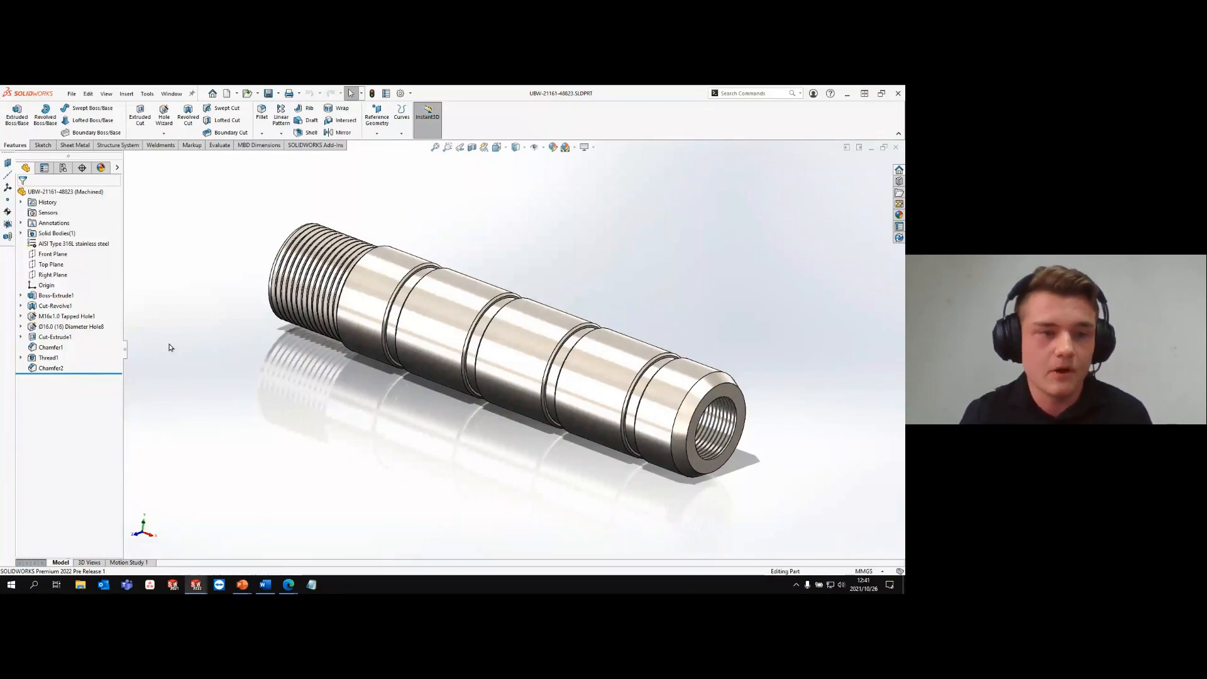
pyautogui.click(52, 359)
pyautogui.click(75, 327)
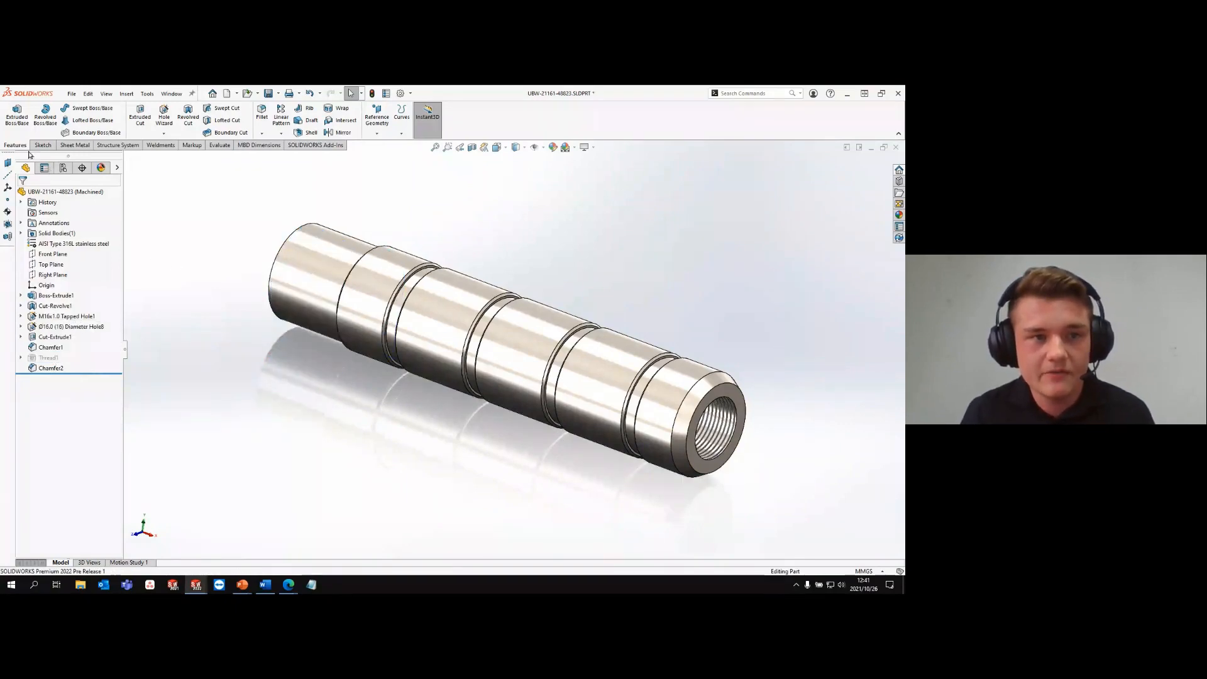
# - Start the Stud Wizard, look over the stud-on-surface settings and position options, and return to creating a stud on a cylindrical body
pyautogui.click(163, 134)
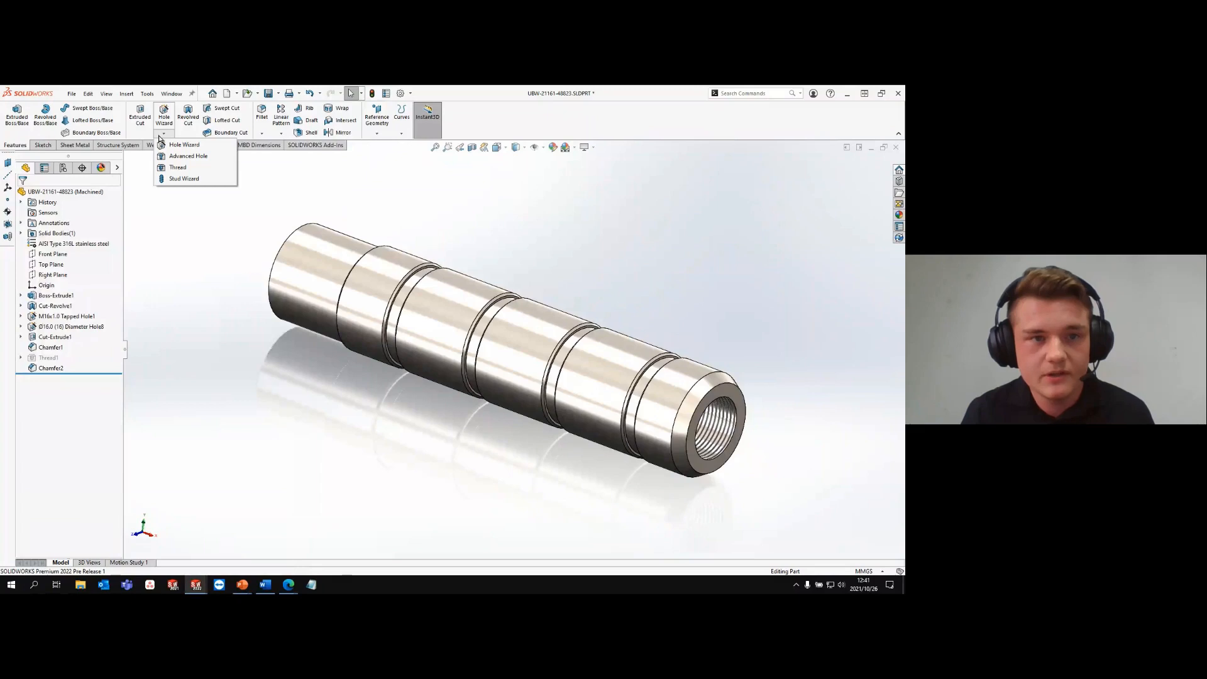
pyautogui.click(185, 179)
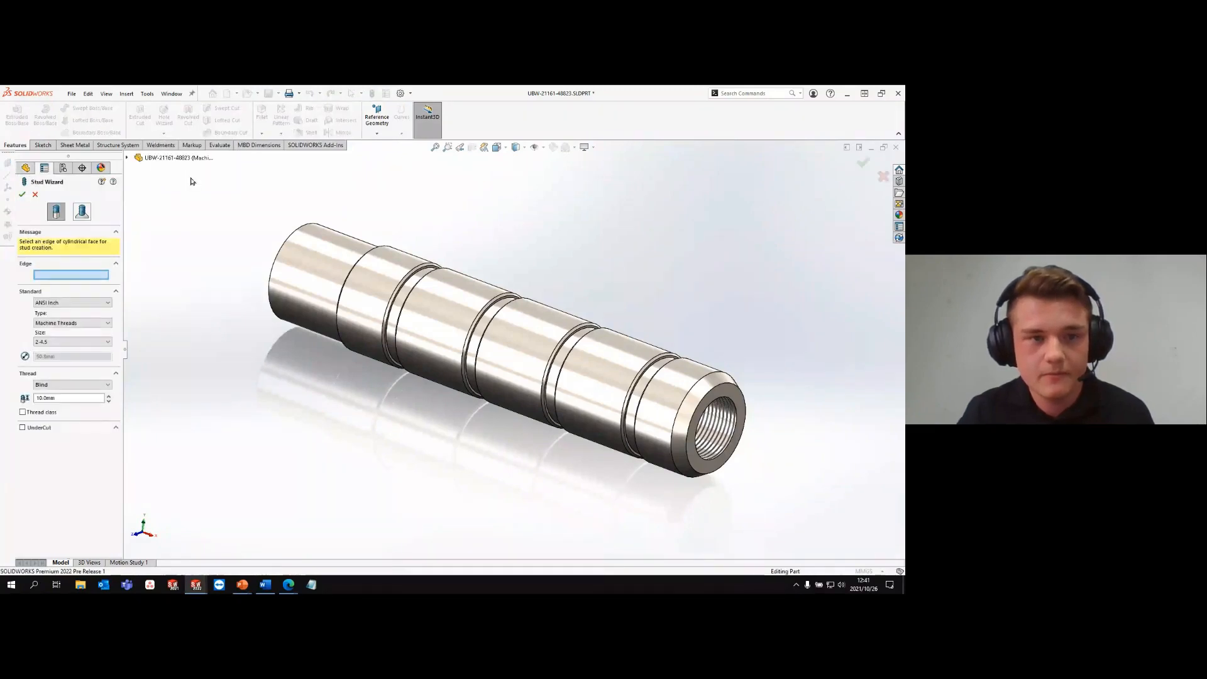
pyautogui.click(86, 215)
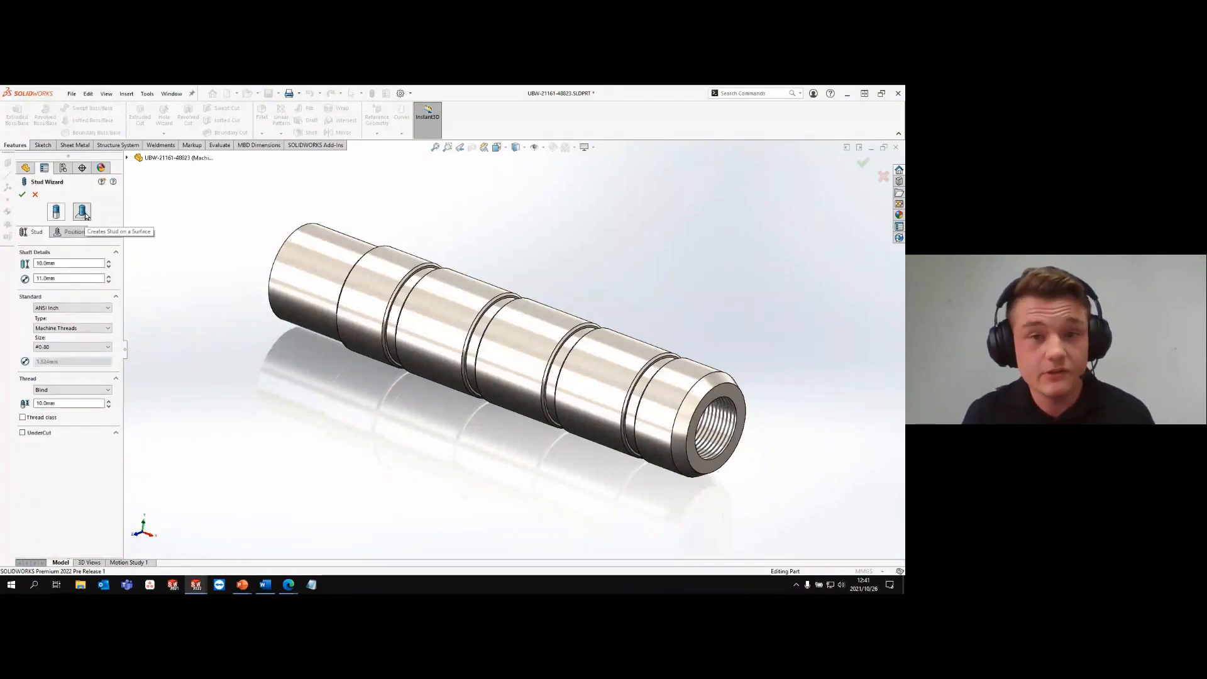
pyautogui.click(32, 232)
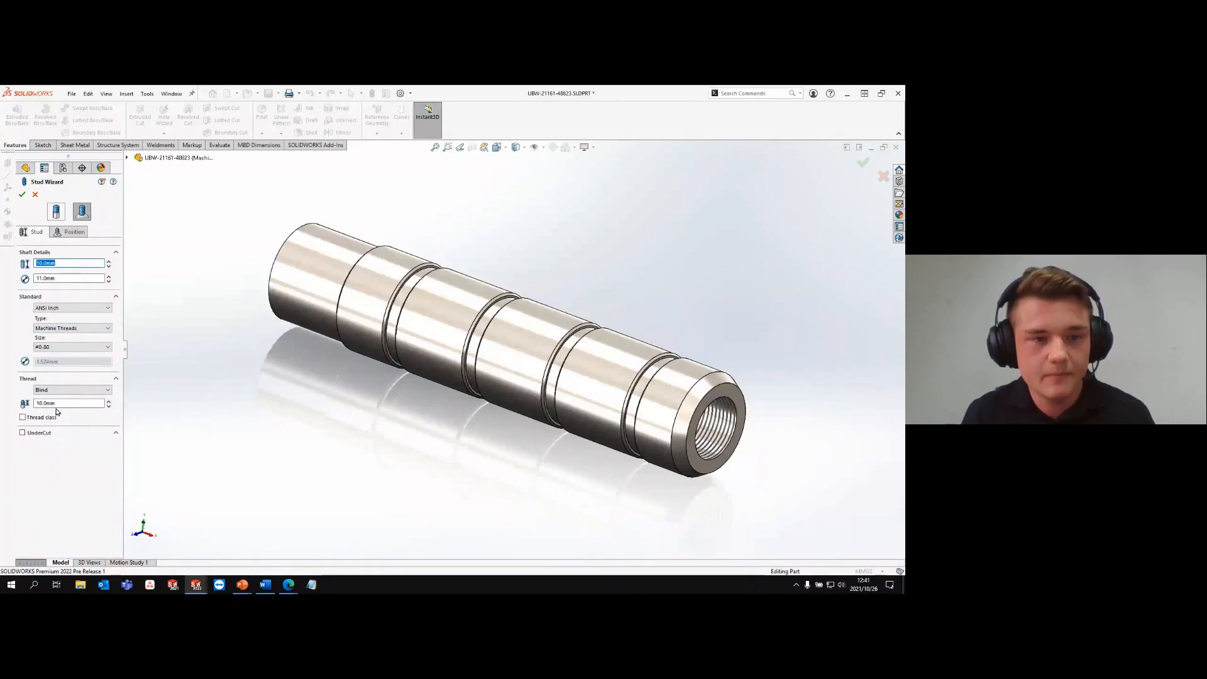
pyautogui.click(67, 235)
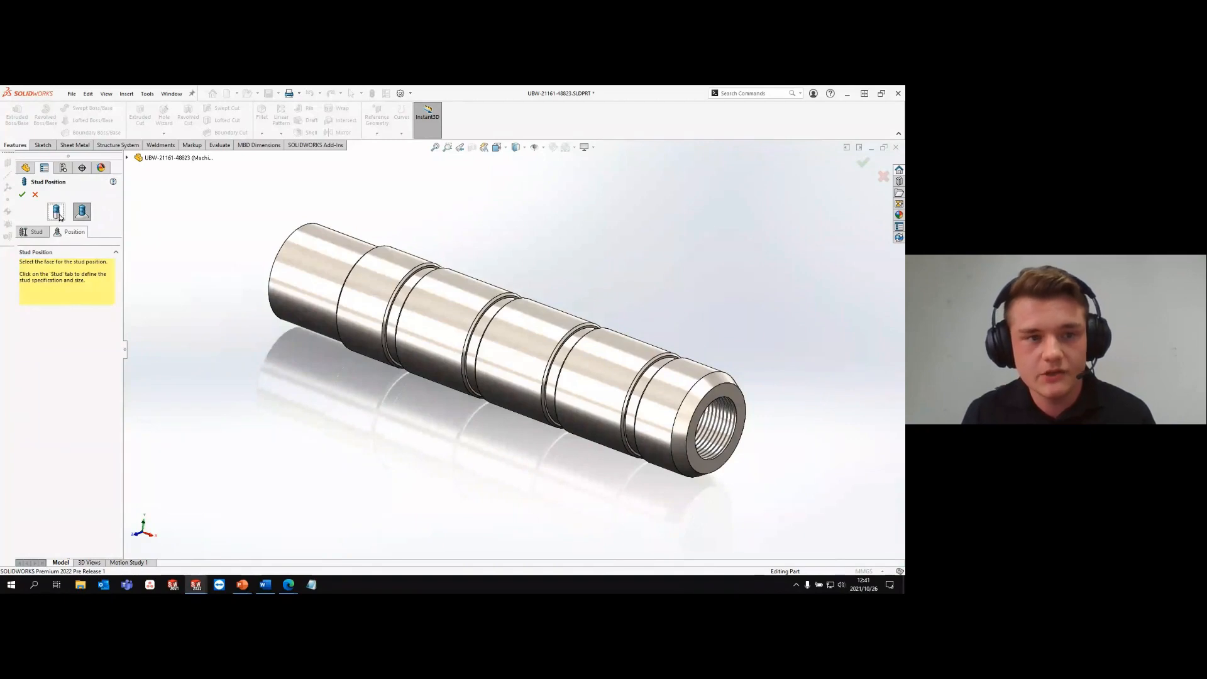
pyautogui.click(58, 215)
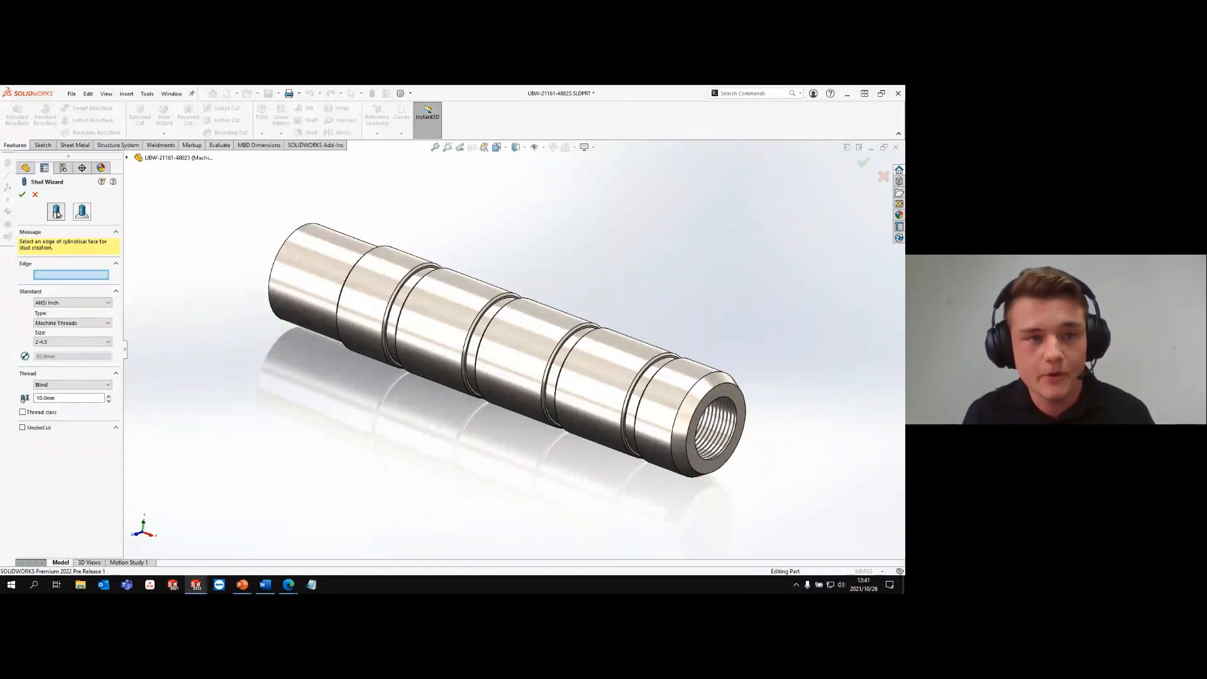
# - Select the circular edge at the plain end of the shaft and set the stud to ANSI Metric machine threads, size M22x1.5
pyautogui.click(299, 233)
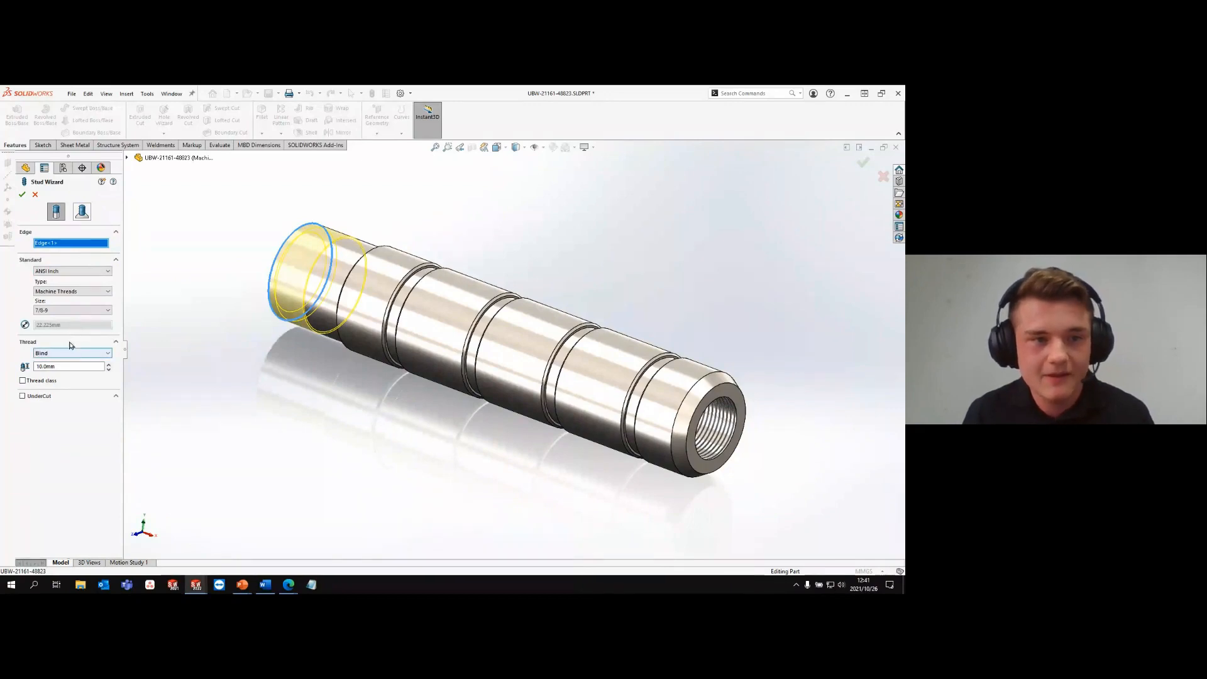
pyautogui.click(69, 271)
pyautogui.click(62, 287)
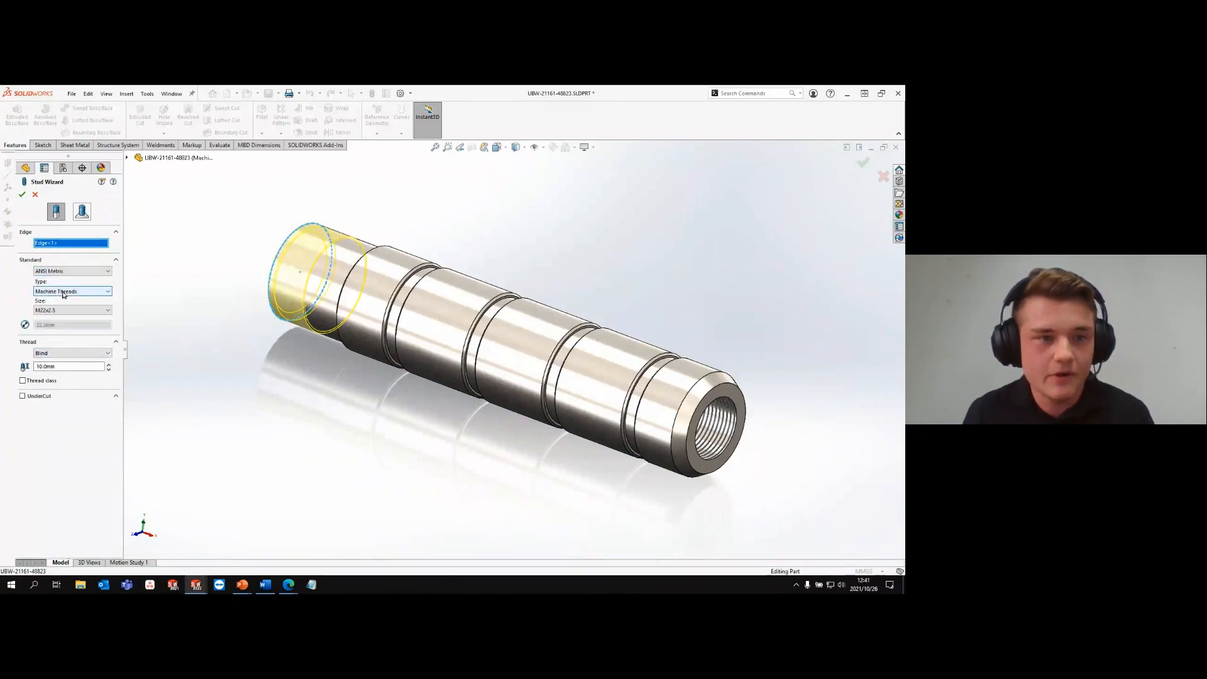
pyautogui.click(70, 310)
pyautogui.click(55, 441)
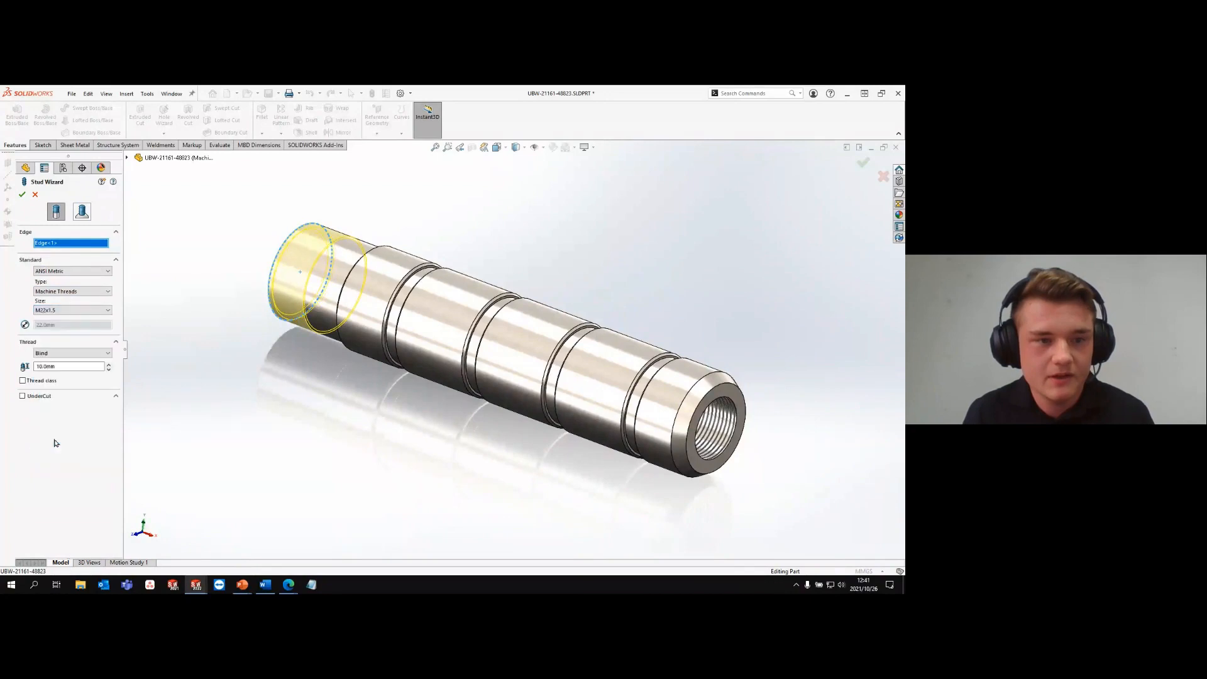
# - Set the thread to run Up to Next, enable the undercut, and create the stud thread
pyautogui.click(63, 353)
pyautogui.click(53, 370)
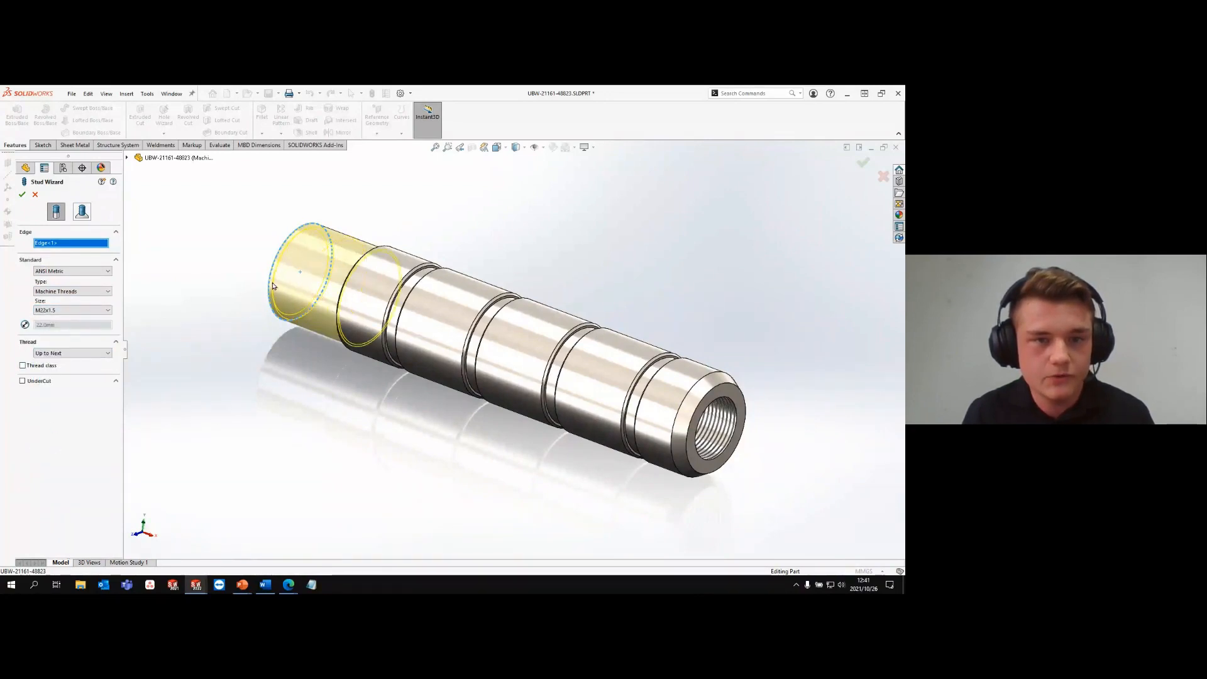
pyautogui.click(22, 380)
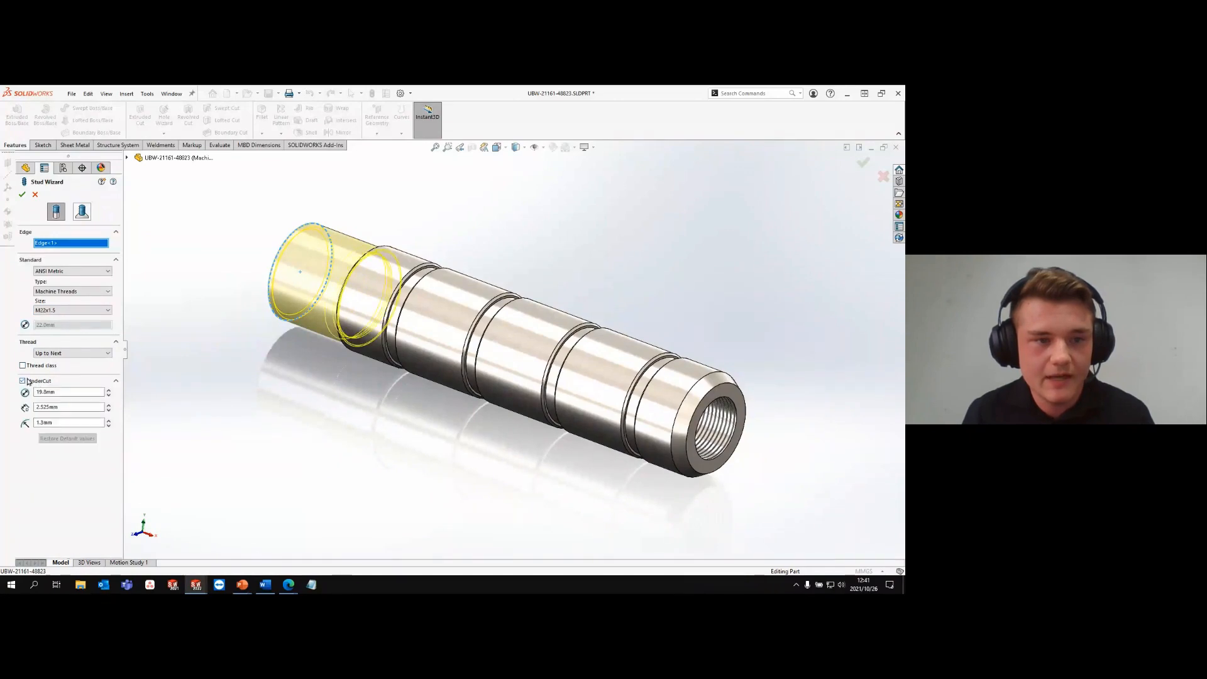
pyautogui.moveTo(188, 293); pyautogui.dragTo(232, 282, button='middle')
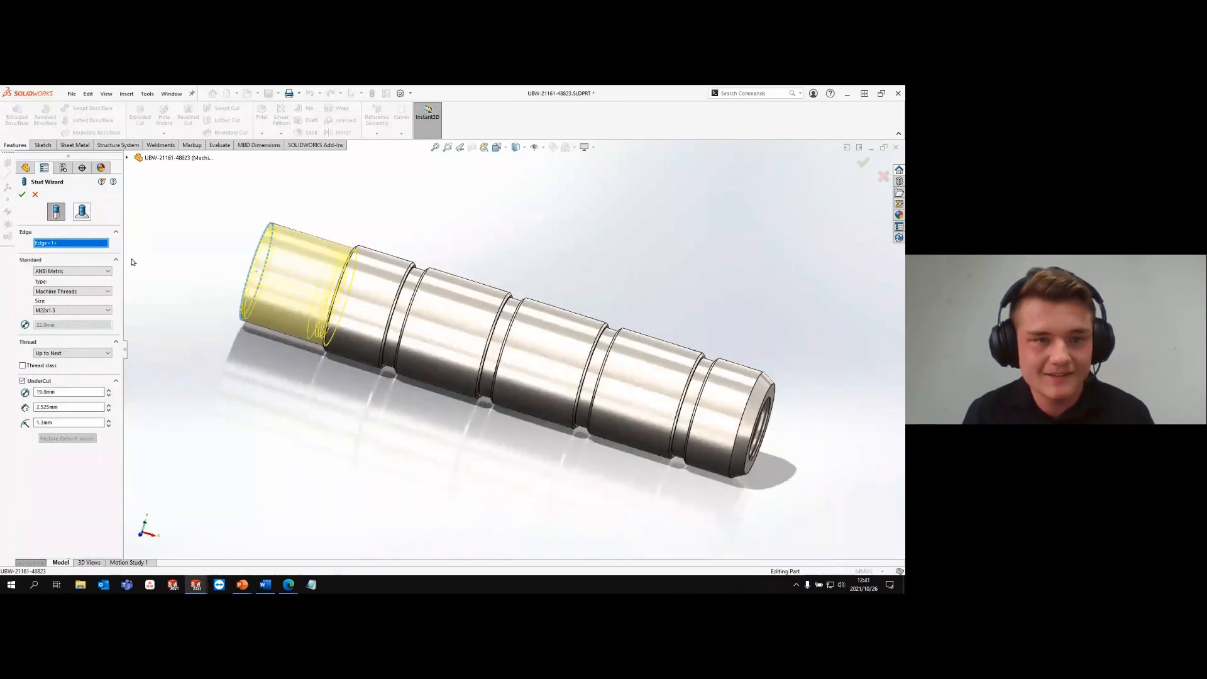
pyautogui.click(22, 195)
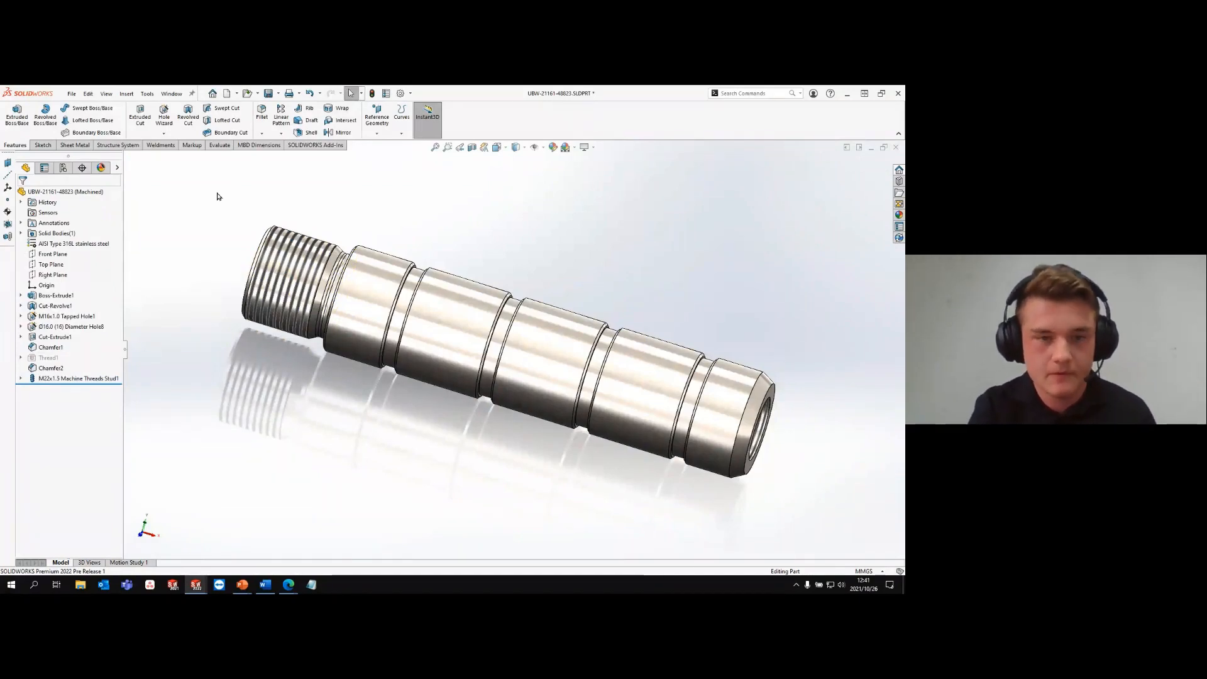
# - Save the part in isometric view, open its file properties, and look over the configuration properties and properties summary
pyautogui.hotkey('ctrl', '7')
pyautogui.hotkey('ctrl', 's')
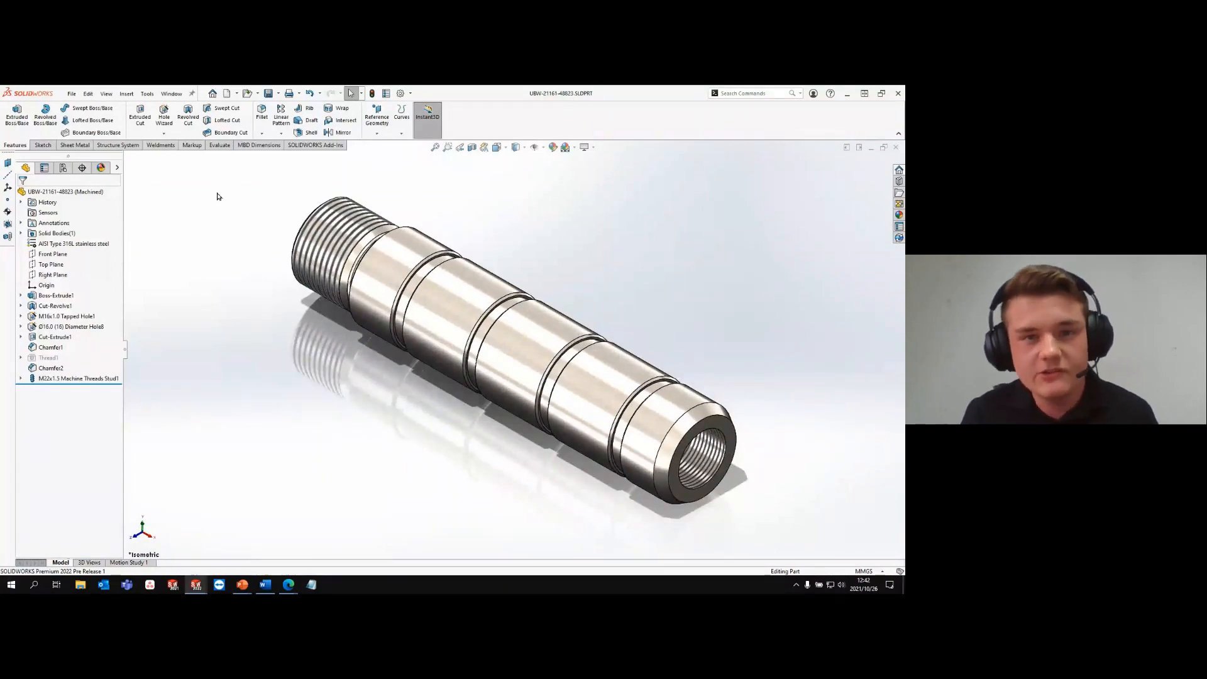
pyautogui.click(387, 94)
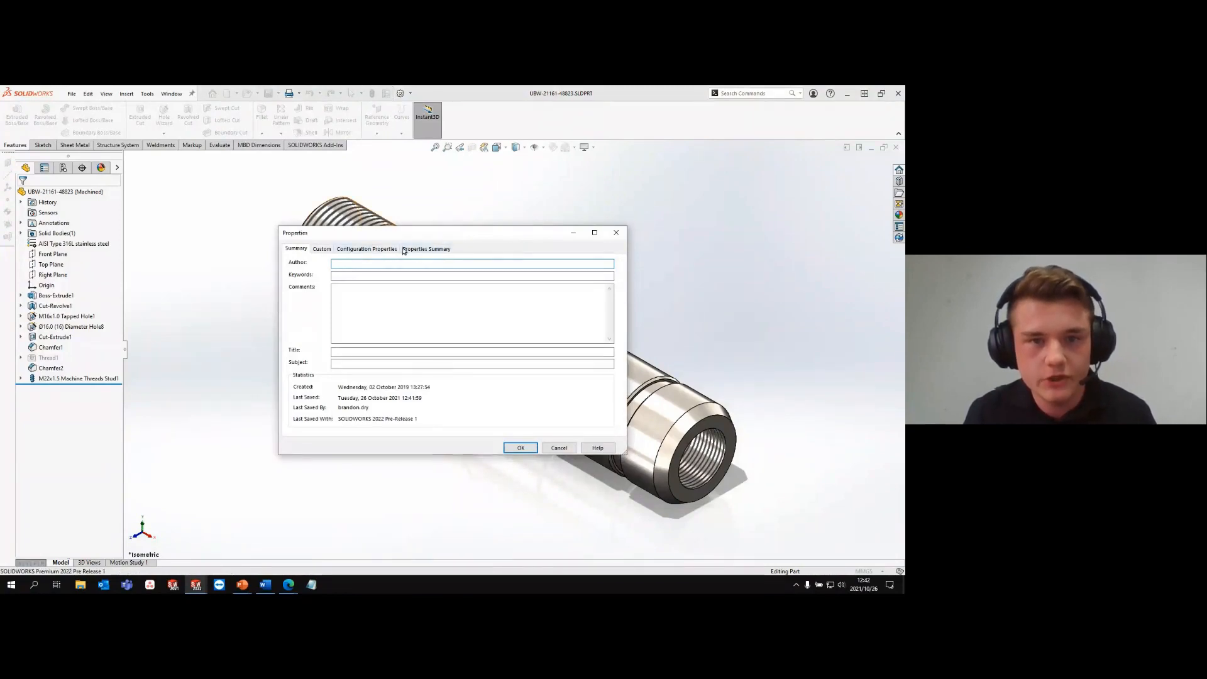
pyautogui.click(385, 249)
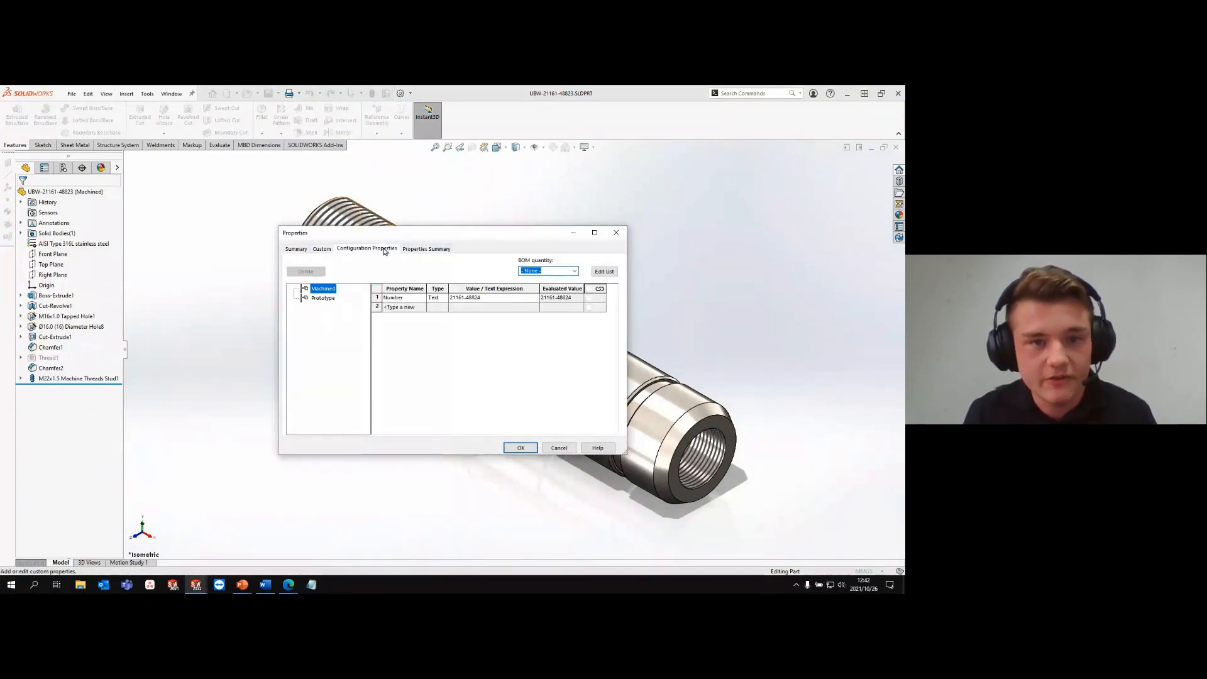
pyautogui.click(415, 249)
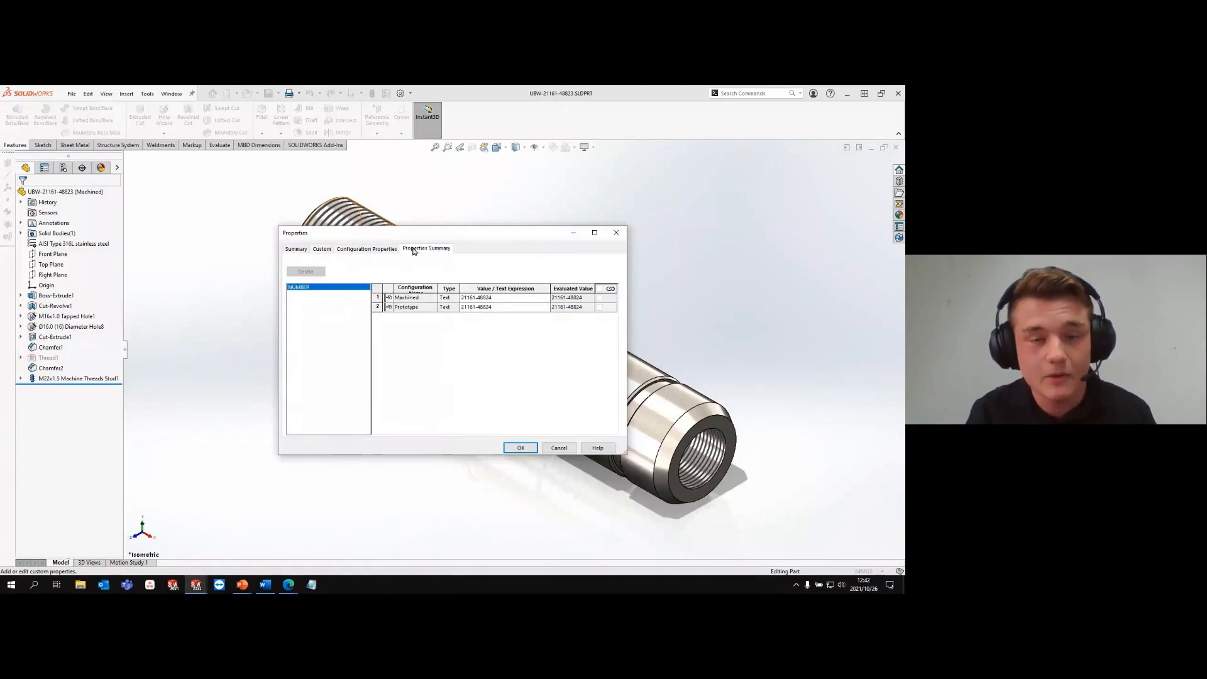
pyautogui.click(372, 251)
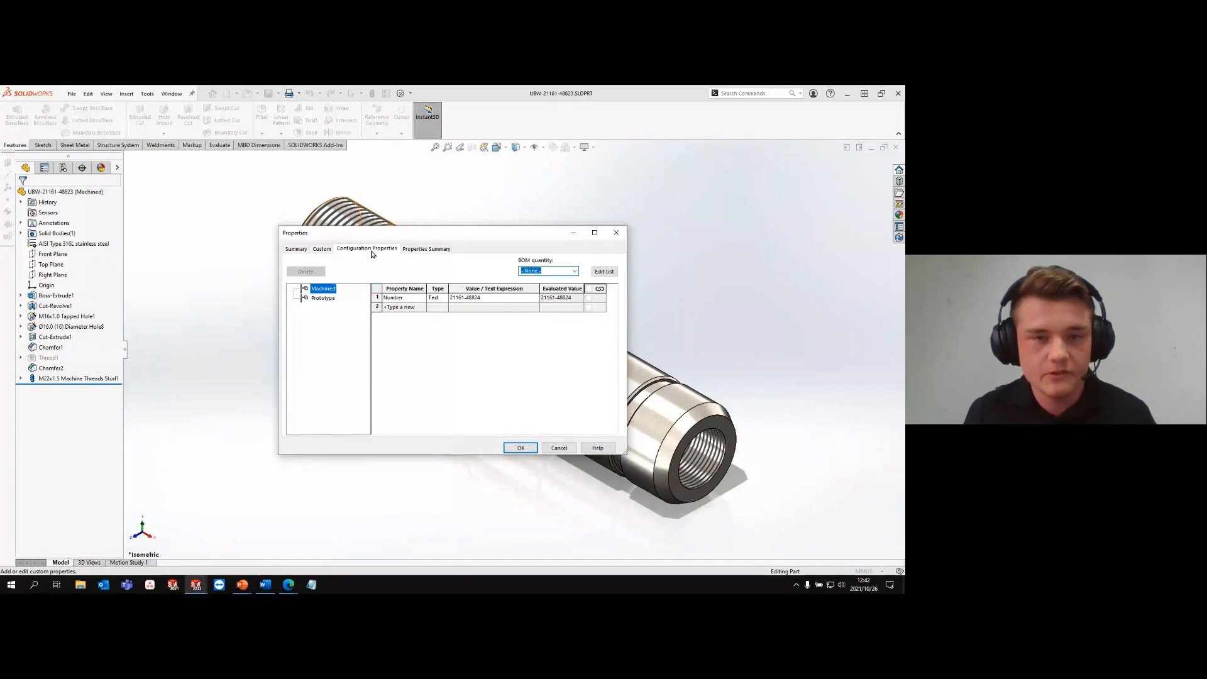
# - Add a Description property with the value "New thread" to the Machined configuration, applied to this configuration only
pyautogui.click(423, 309)
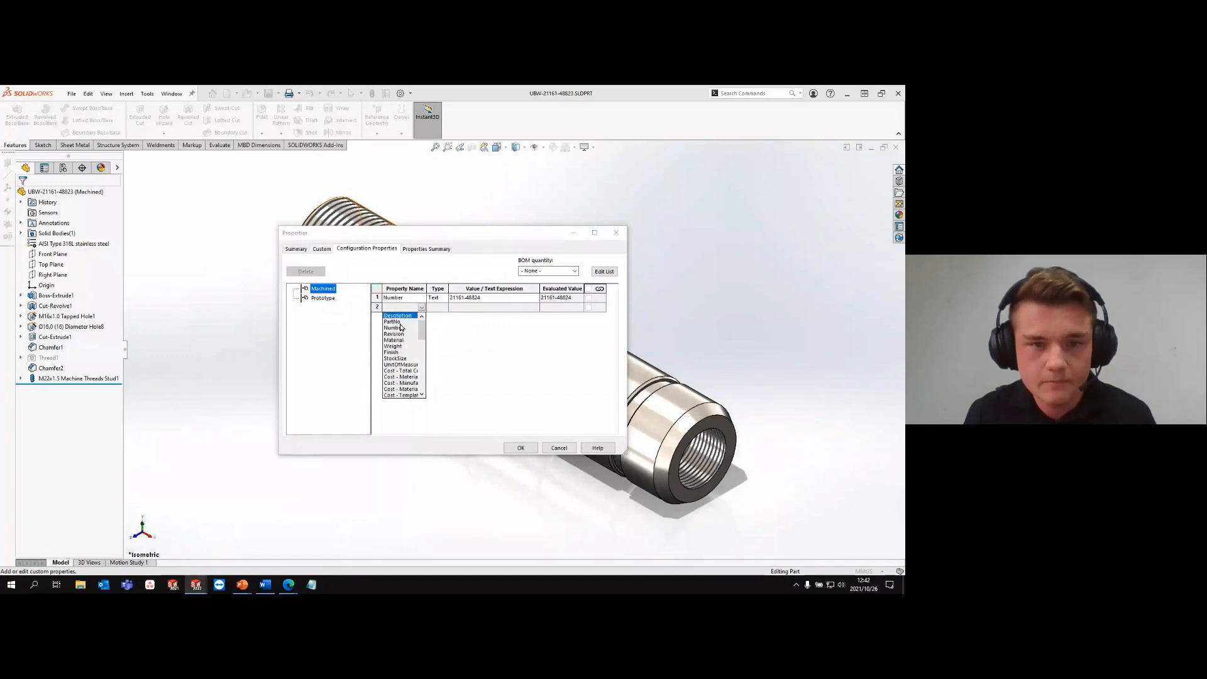
pyautogui.click(399, 316)
pyautogui.click(472, 309)
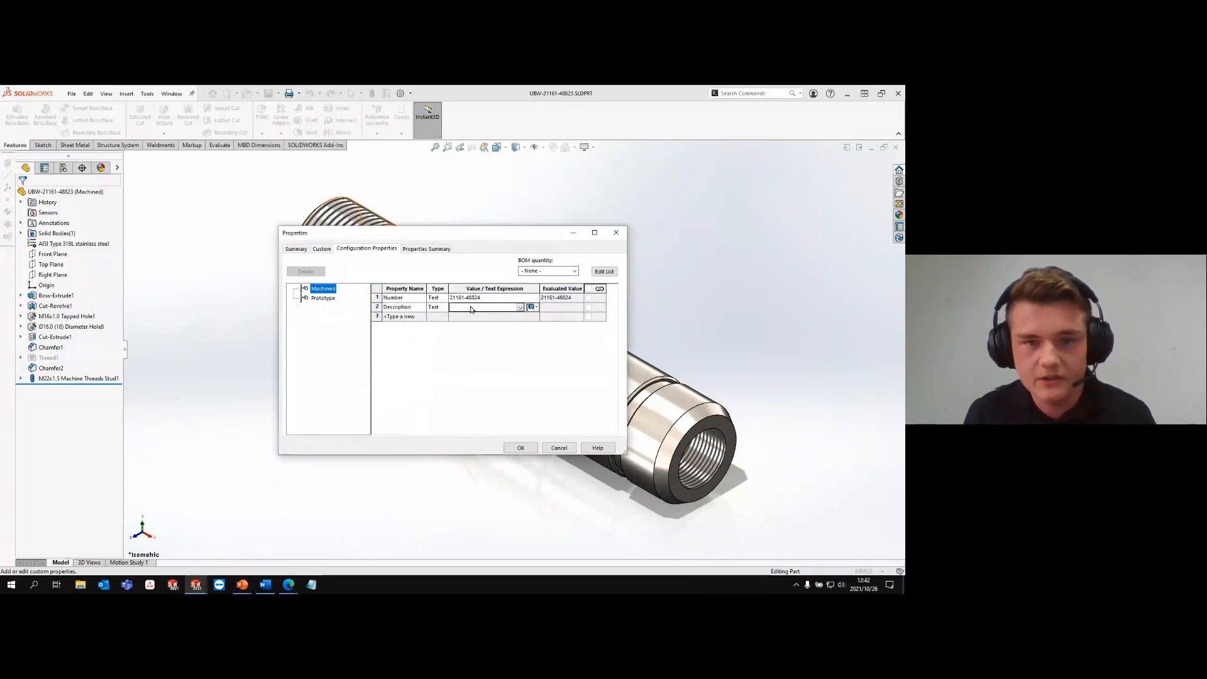
pyautogui.write('New thread')
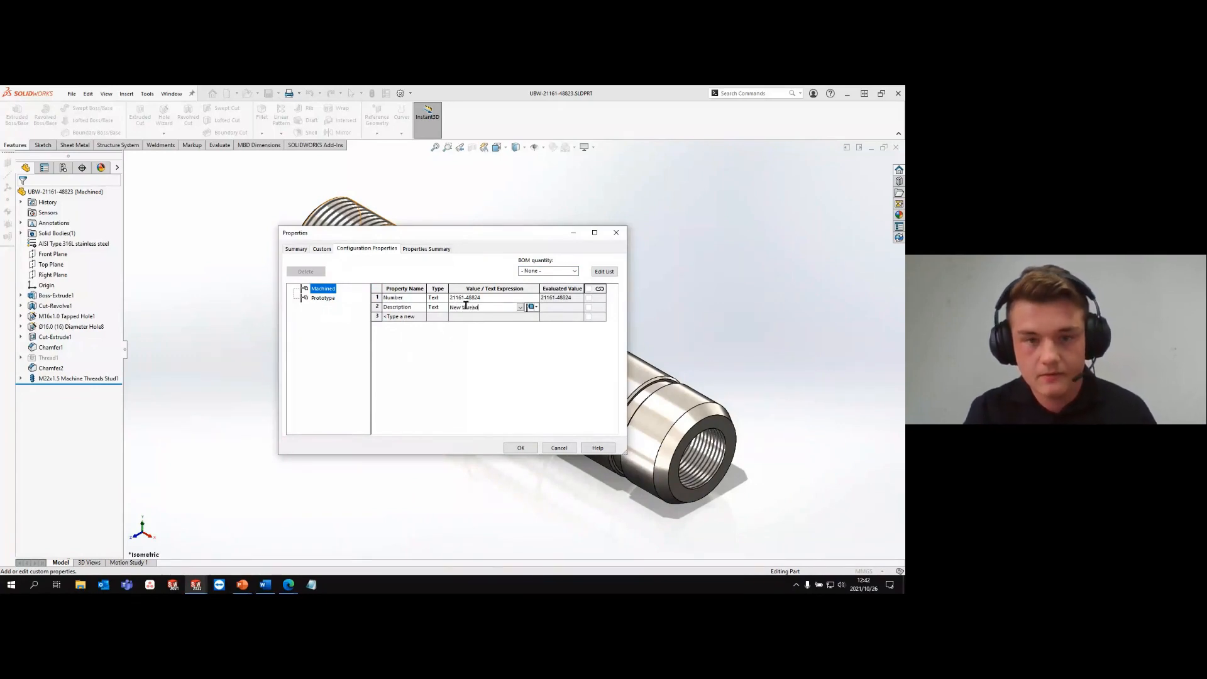
pyautogui.click(537, 310)
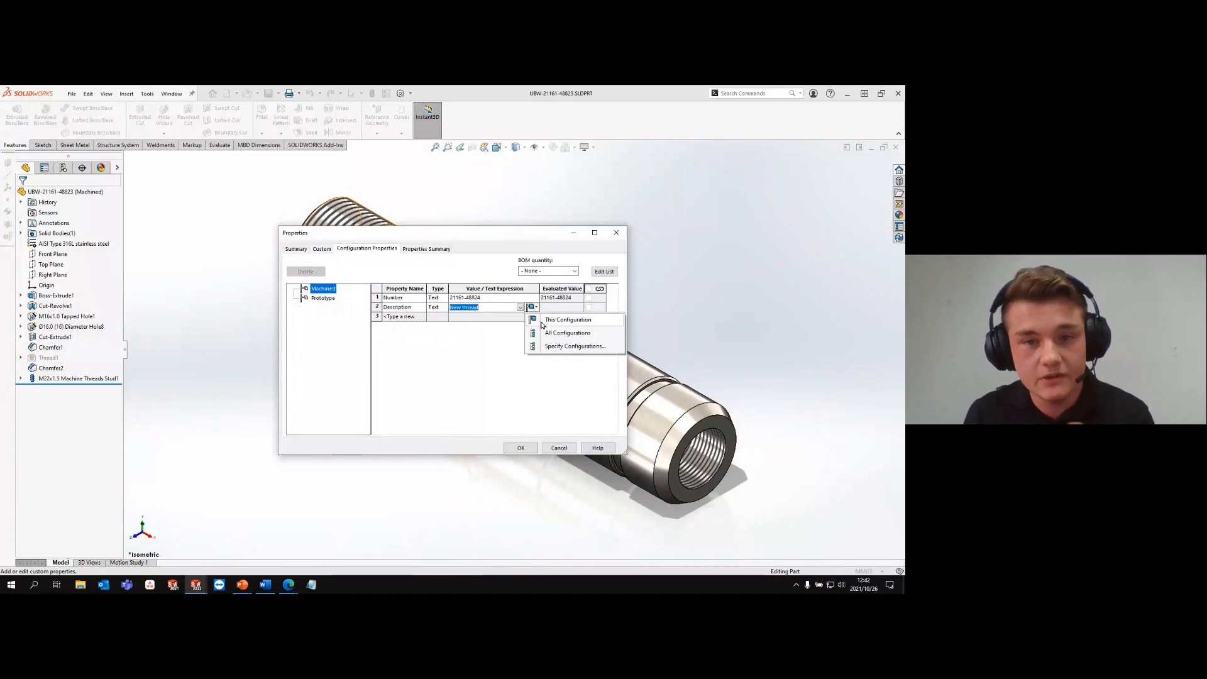
pyautogui.click(542, 324)
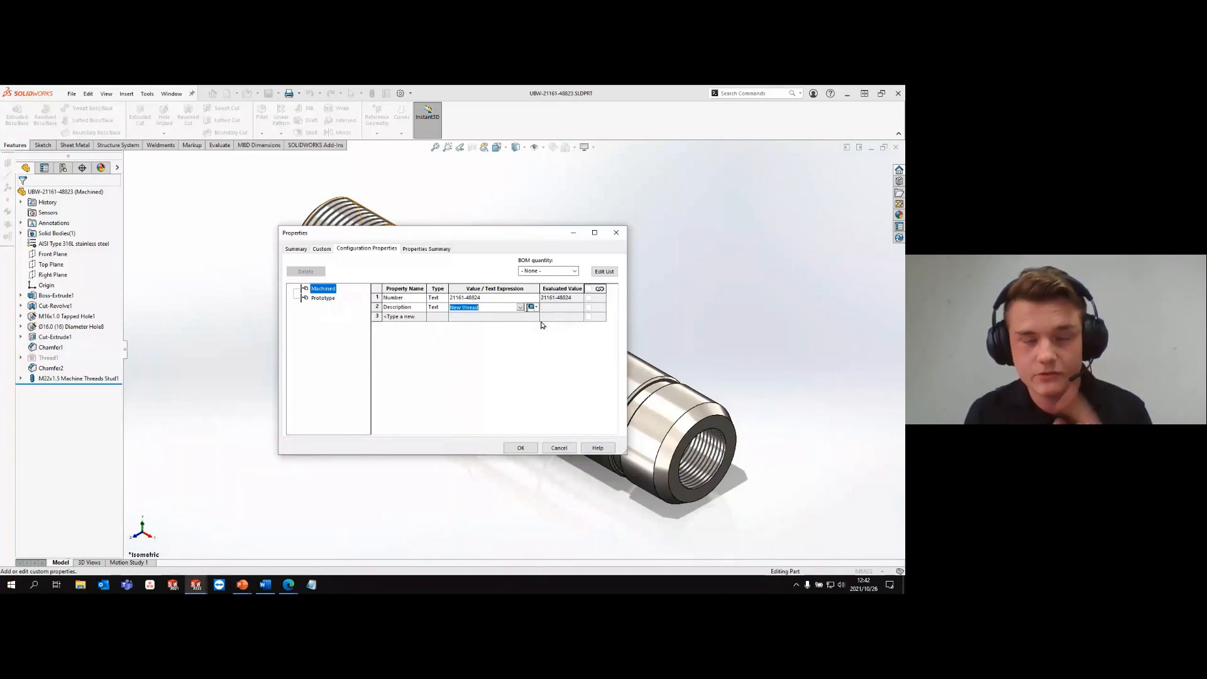
# - Add a Material property linked to the part's material and apply it to all configurations
pyautogui.click(408, 317)
pyautogui.click(421, 317)
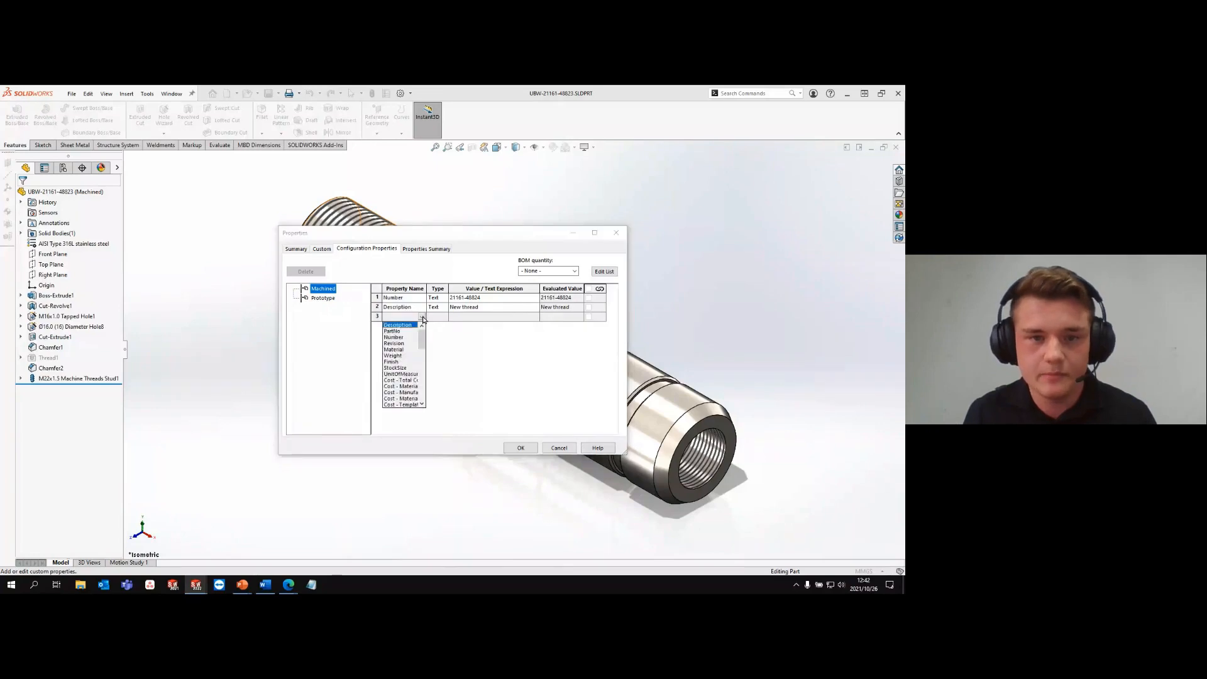
pyautogui.click(398, 350)
pyautogui.click(520, 317)
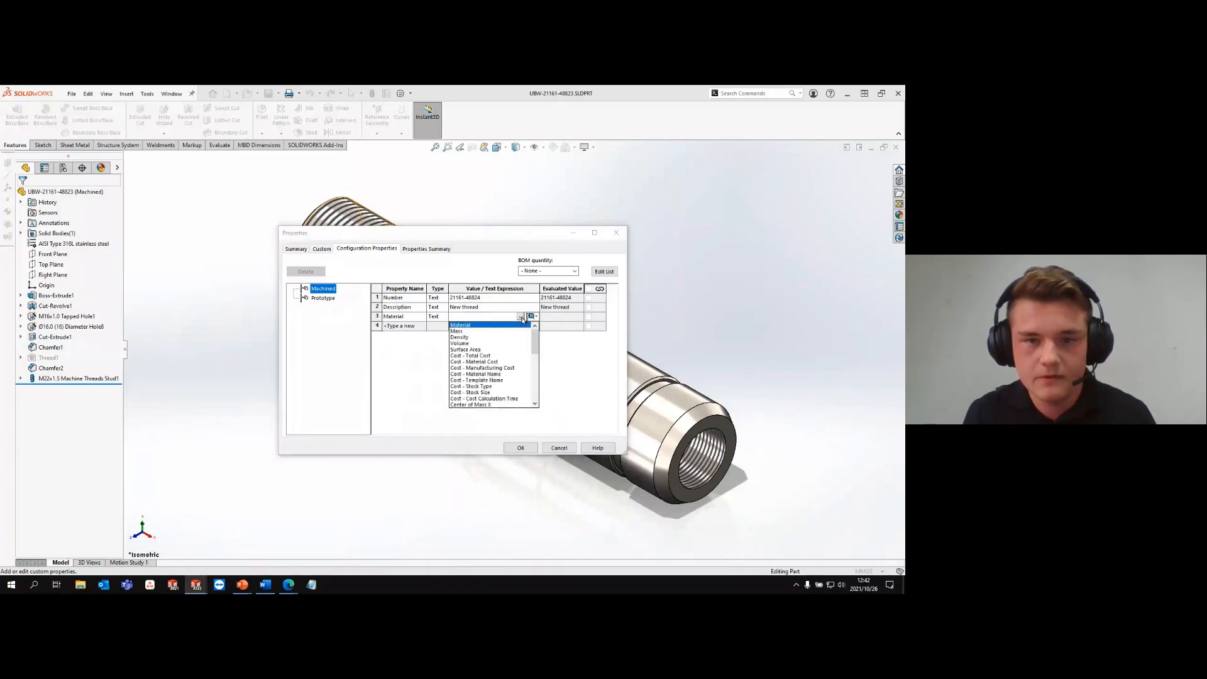
pyautogui.click(475, 328)
pyautogui.click(530, 317)
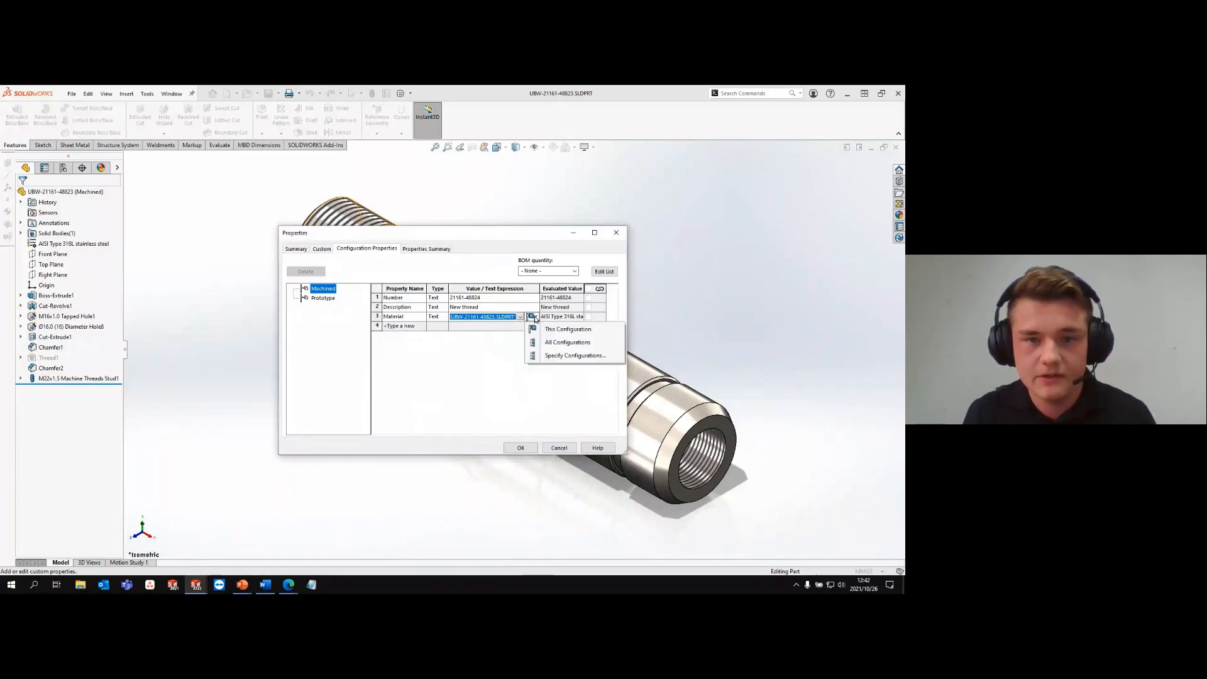
pyautogui.click(550, 343)
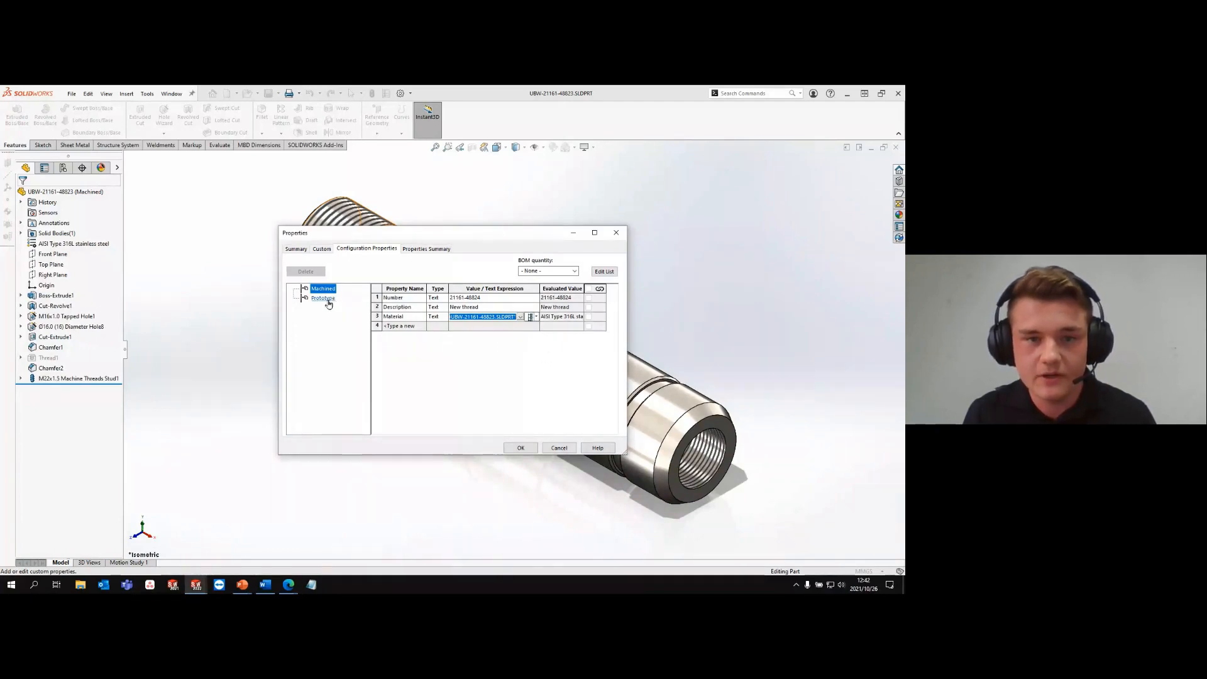
# - Compare the properties of the Machined and Prototype configurations, and review Description and Material per configuration in the properties summary
pyautogui.click(323, 298)
pyautogui.press('Up')
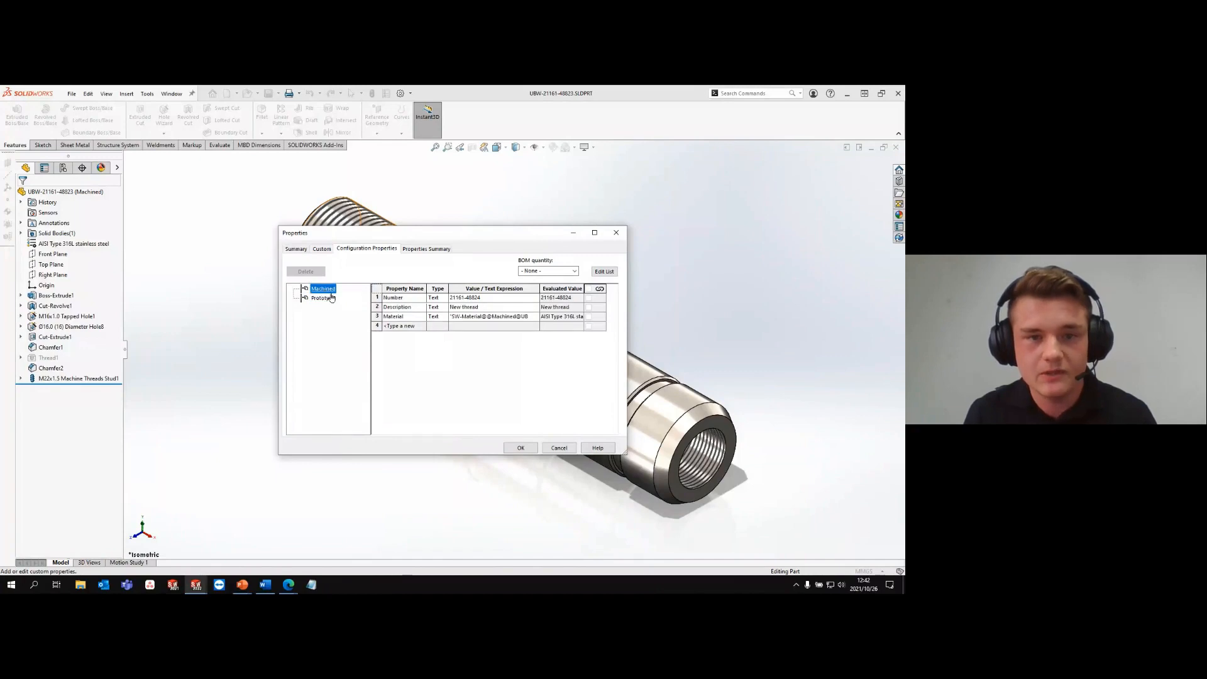
pyautogui.click(328, 300)
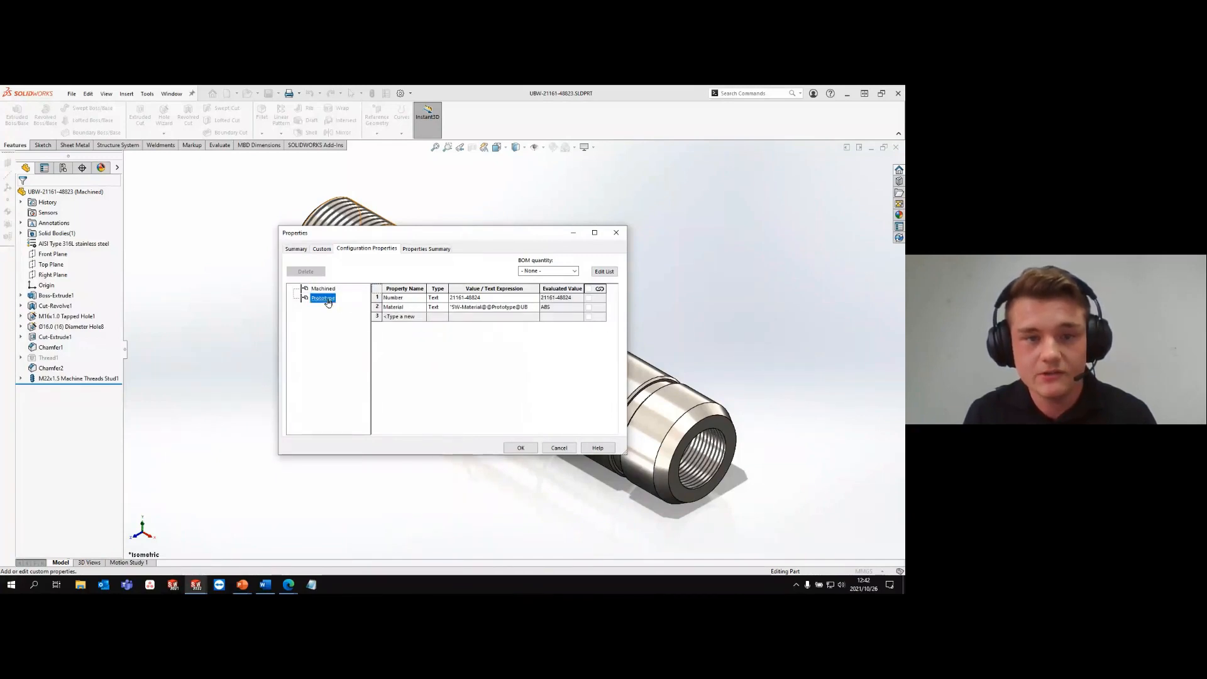
pyautogui.press('Up')
pyautogui.click(328, 298)
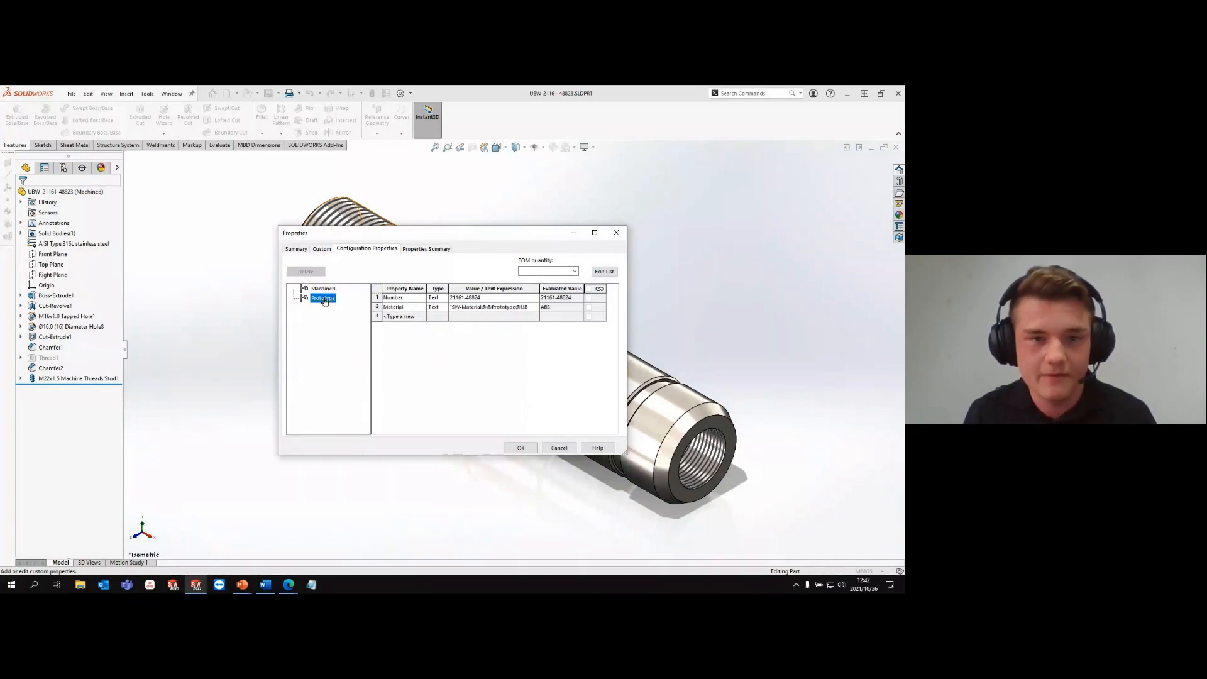
pyautogui.press('Up')
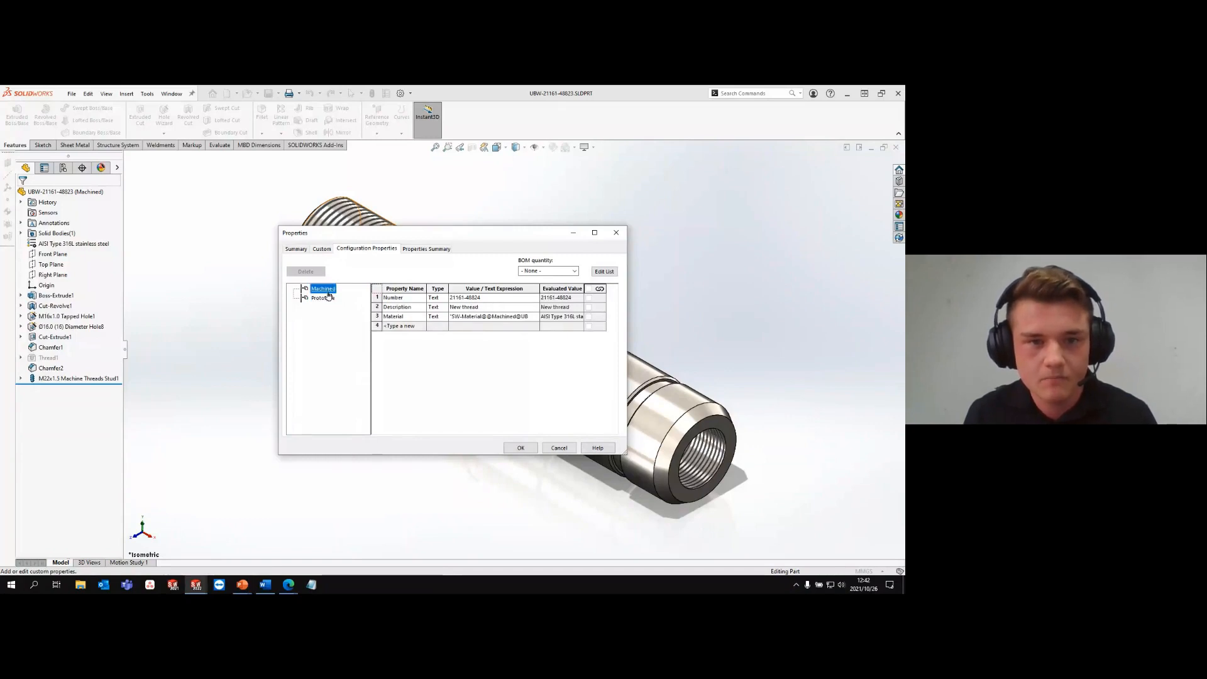
pyautogui.click(422, 249)
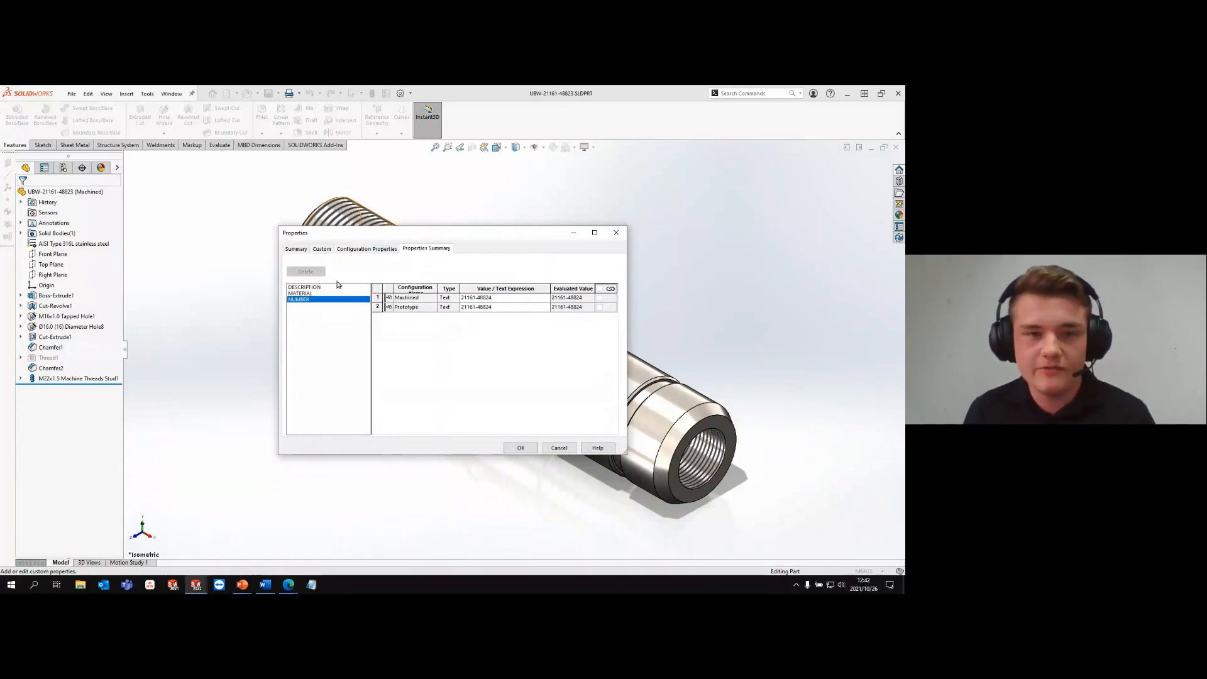
pyautogui.click(319, 288)
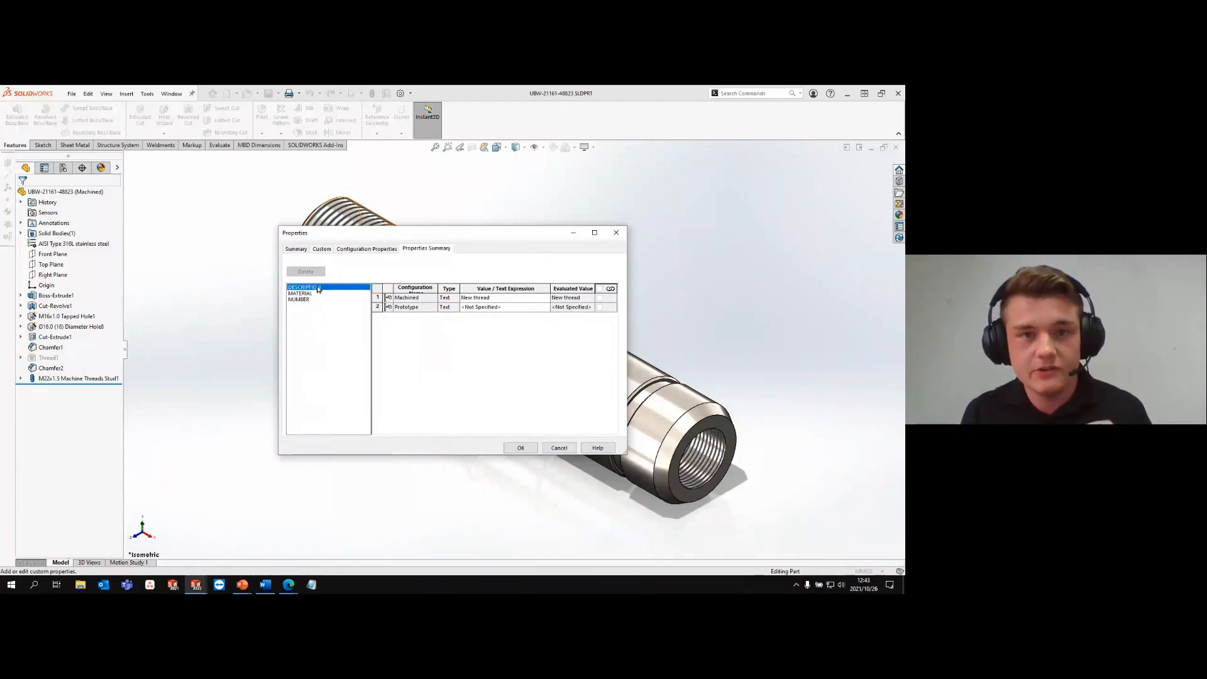
pyautogui.click(318, 294)
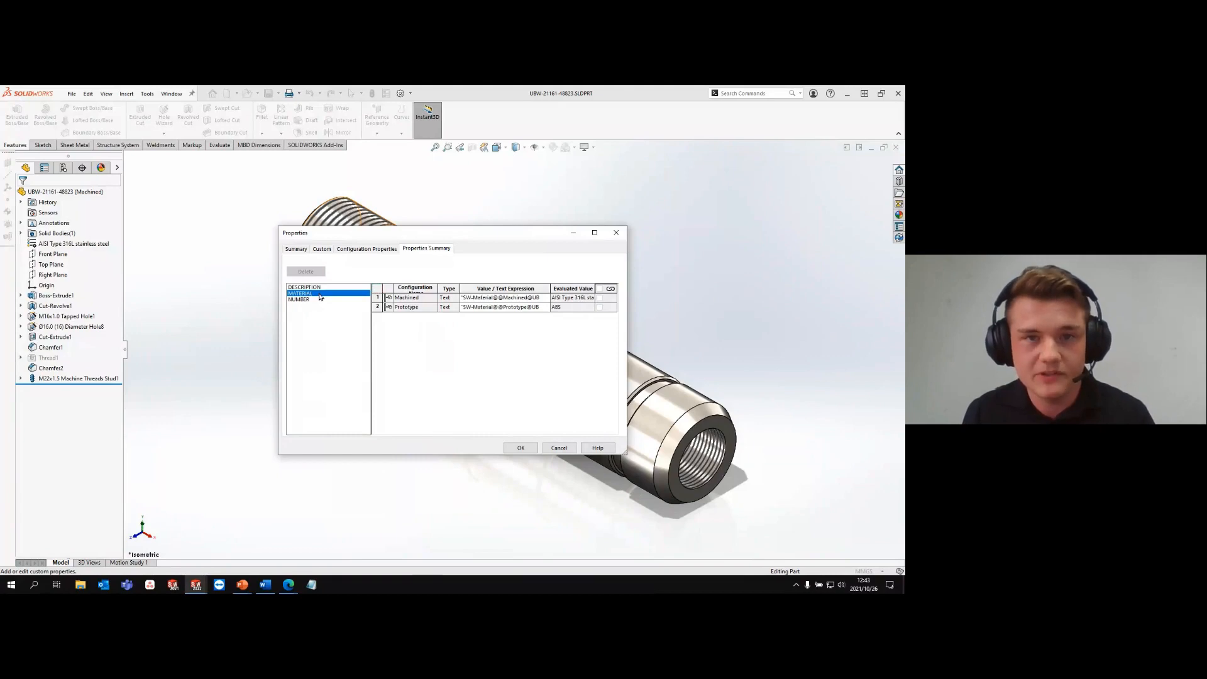
pyautogui.click(318, 300)
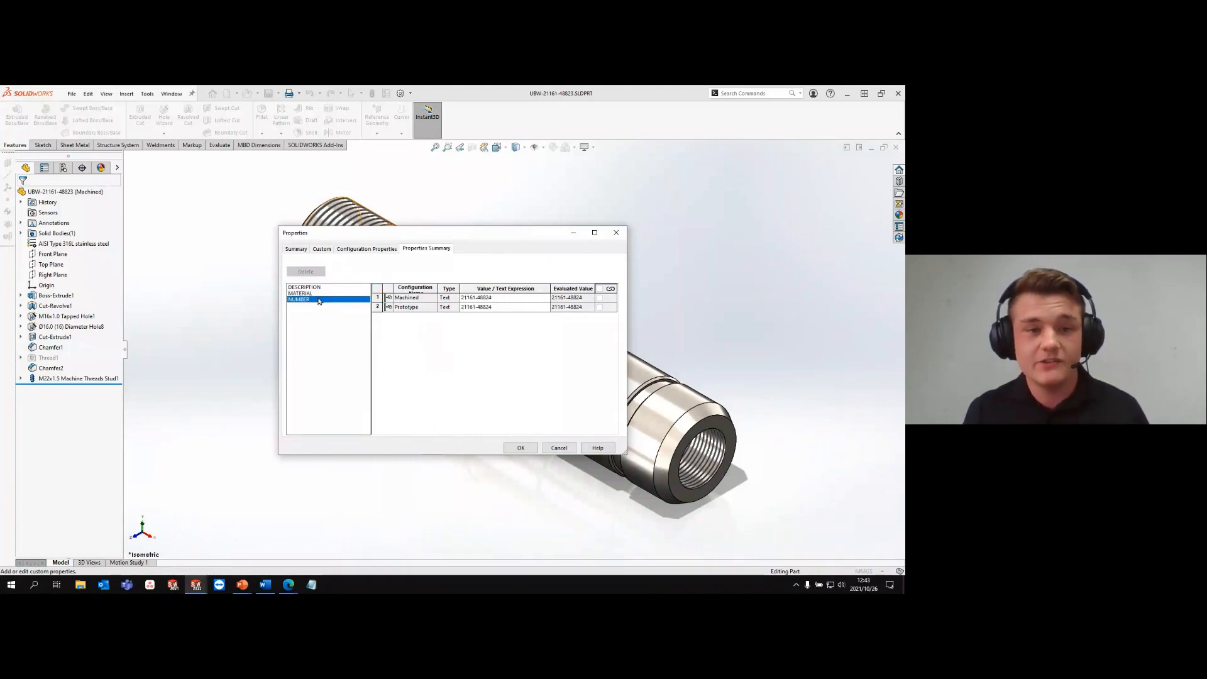
pyautogui.click(494, 307)
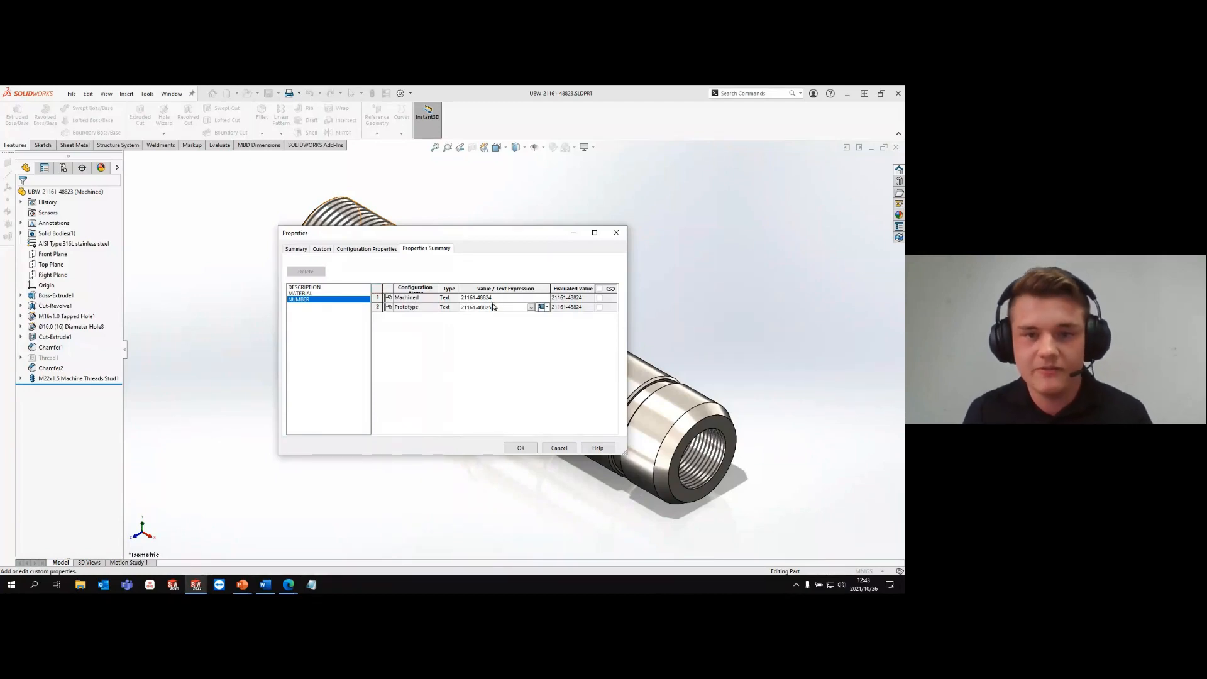
pyautogui.click(525, 447)
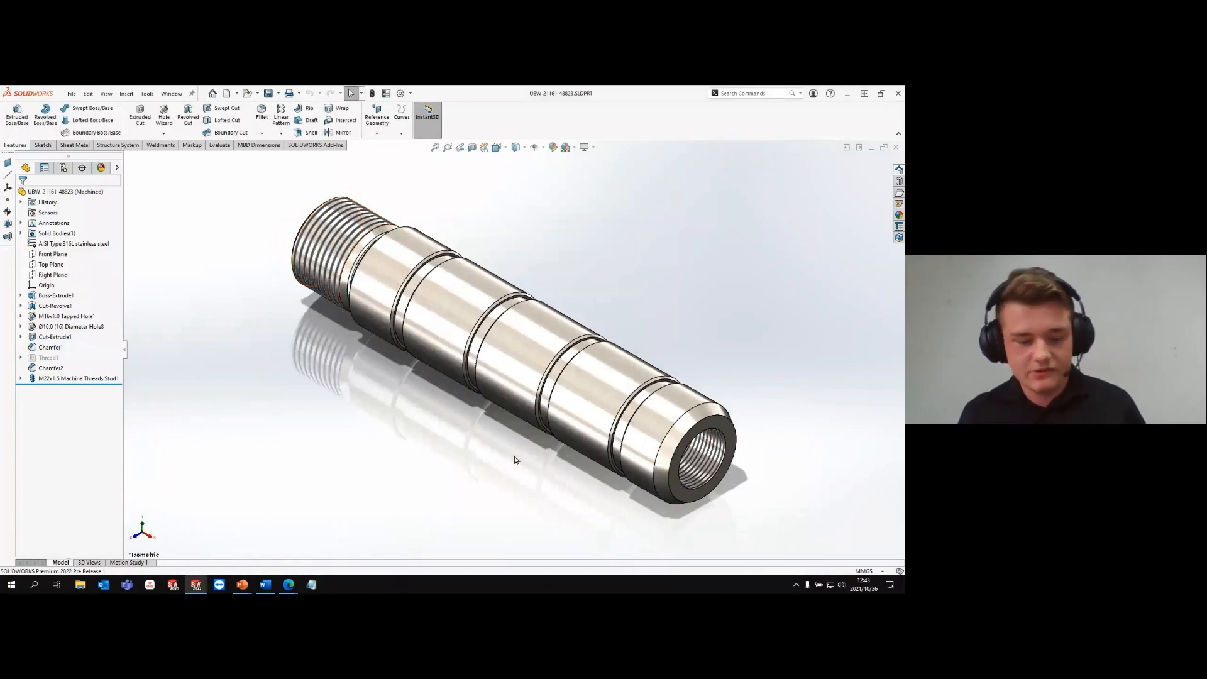
pyautogui.hotkey('ctrl', 'Tab')
pyautogui.click(82, 141)
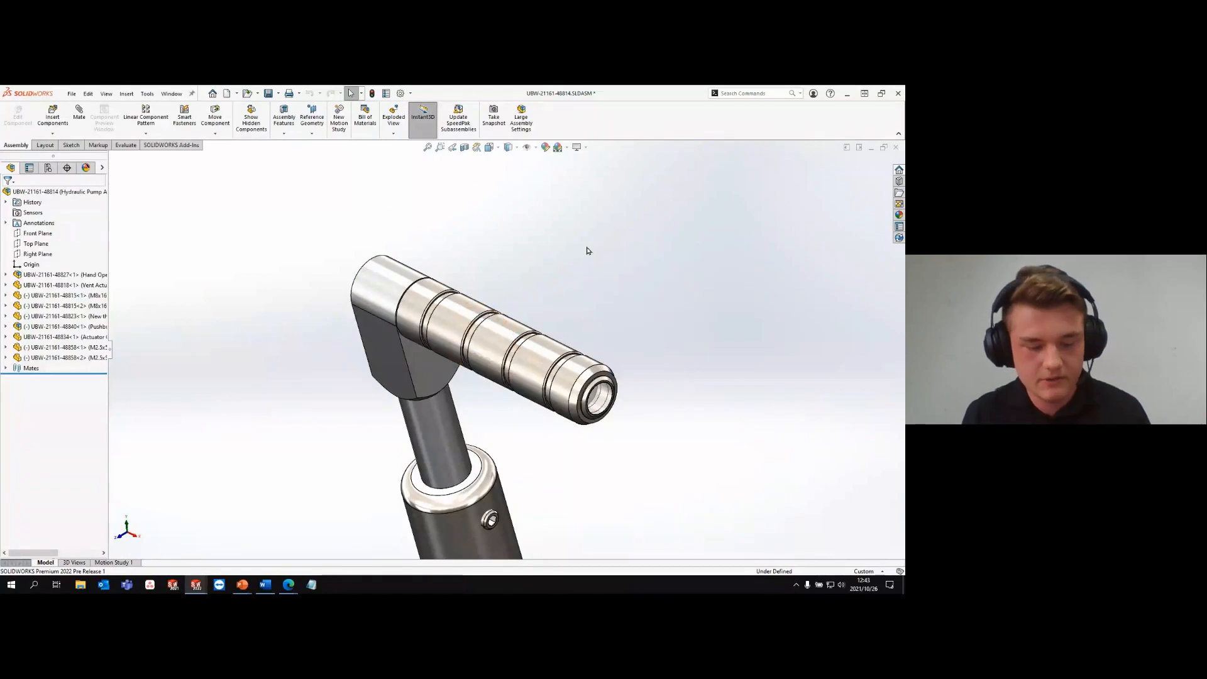
pyautogui.click(454, 332)
pyautogui.hotkey('ctrl', 'Tab')
pyautogui.click(80, 138)
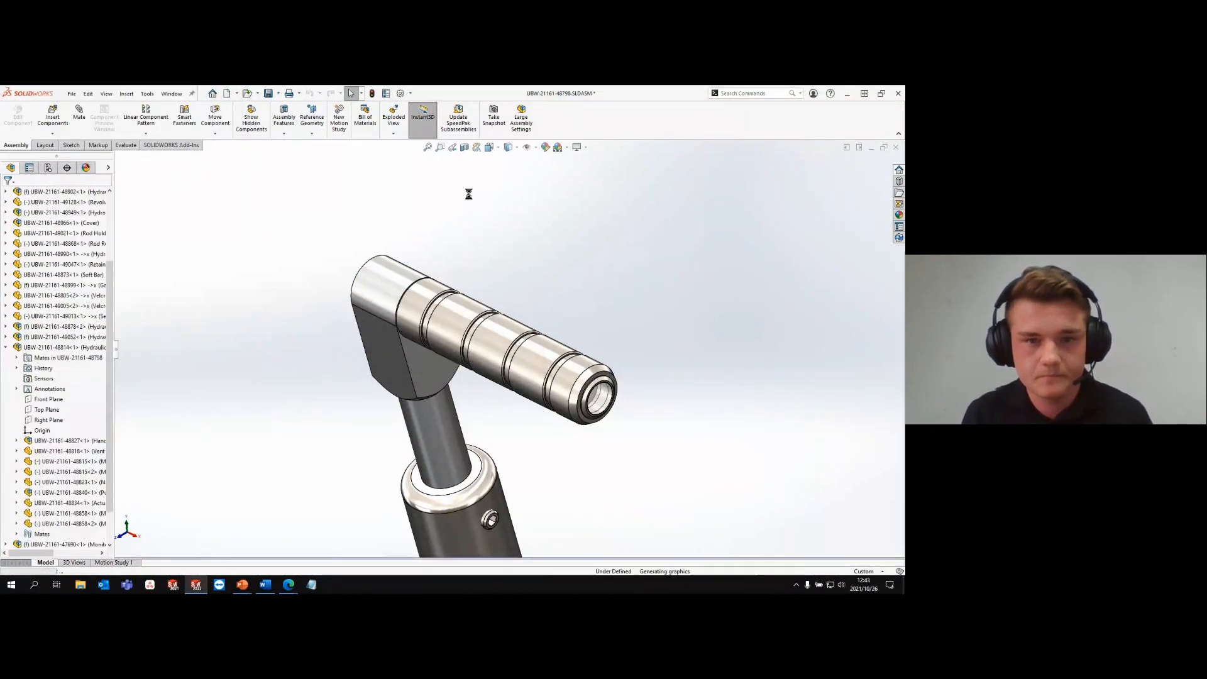
pyautogui.hotkey('ctrl', 'w')
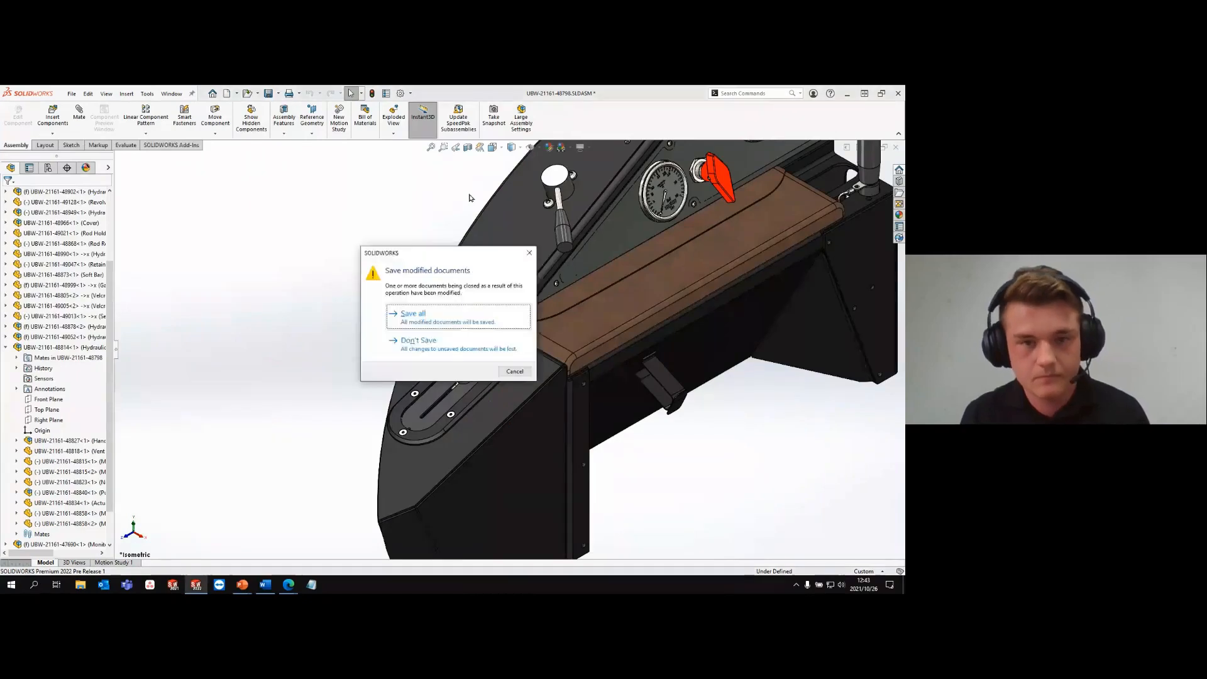
pyautogui.click(455, 313)
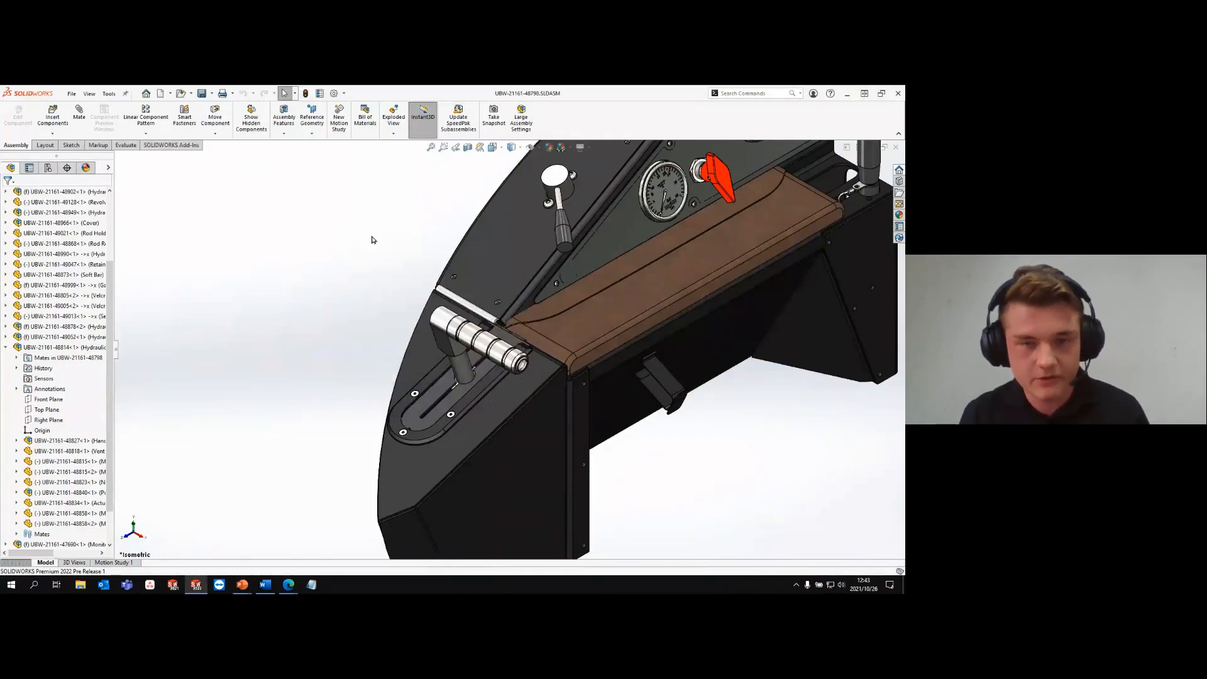
pyautogui.hotkey('ctrl', 'w')
pyautogui.hotkey('alt', 'Tab')
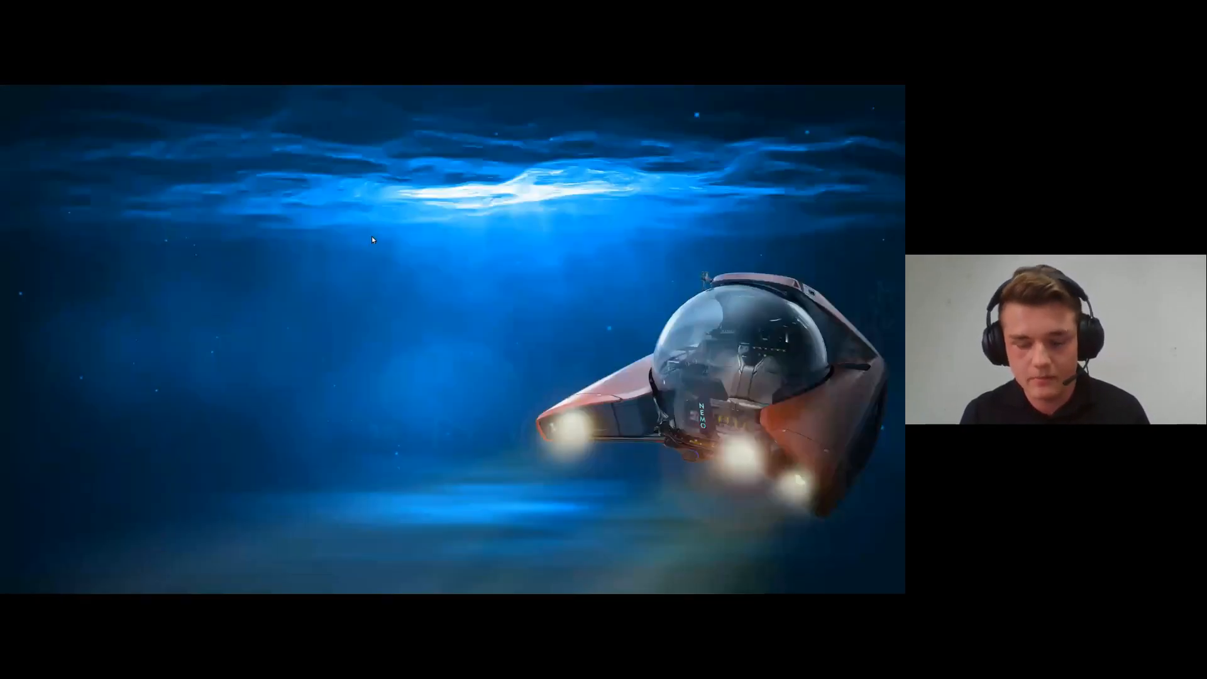
pyautogui.press('Right')
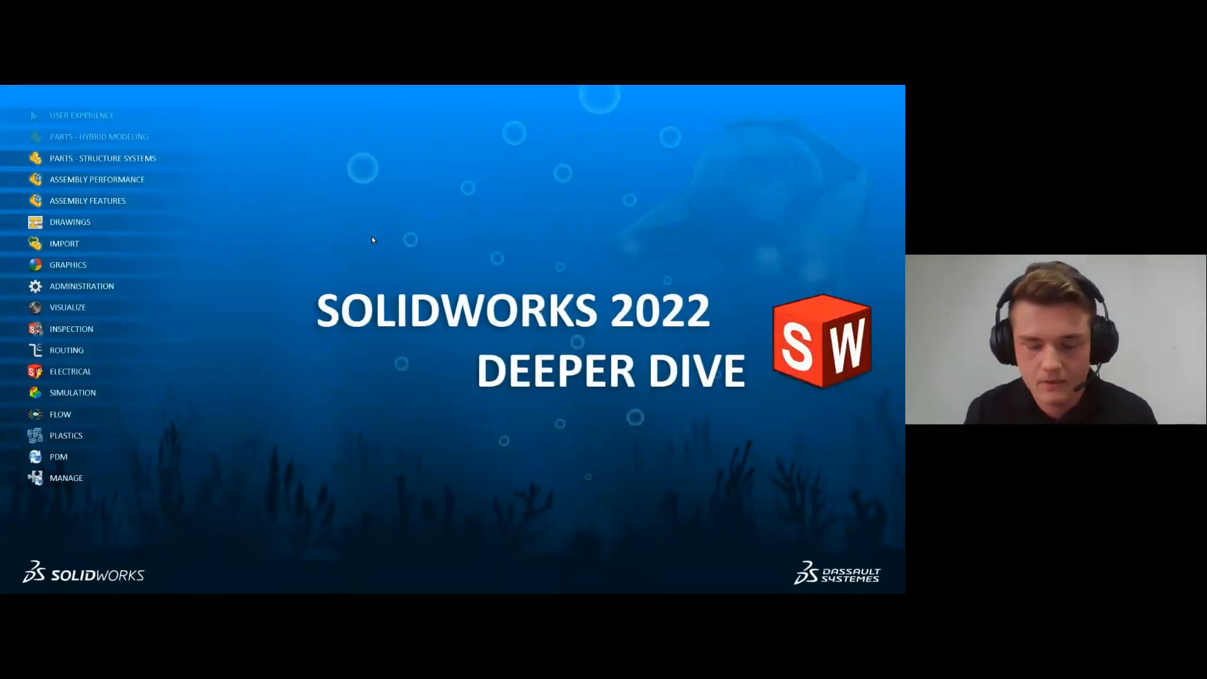
pyautogui.press('Right')
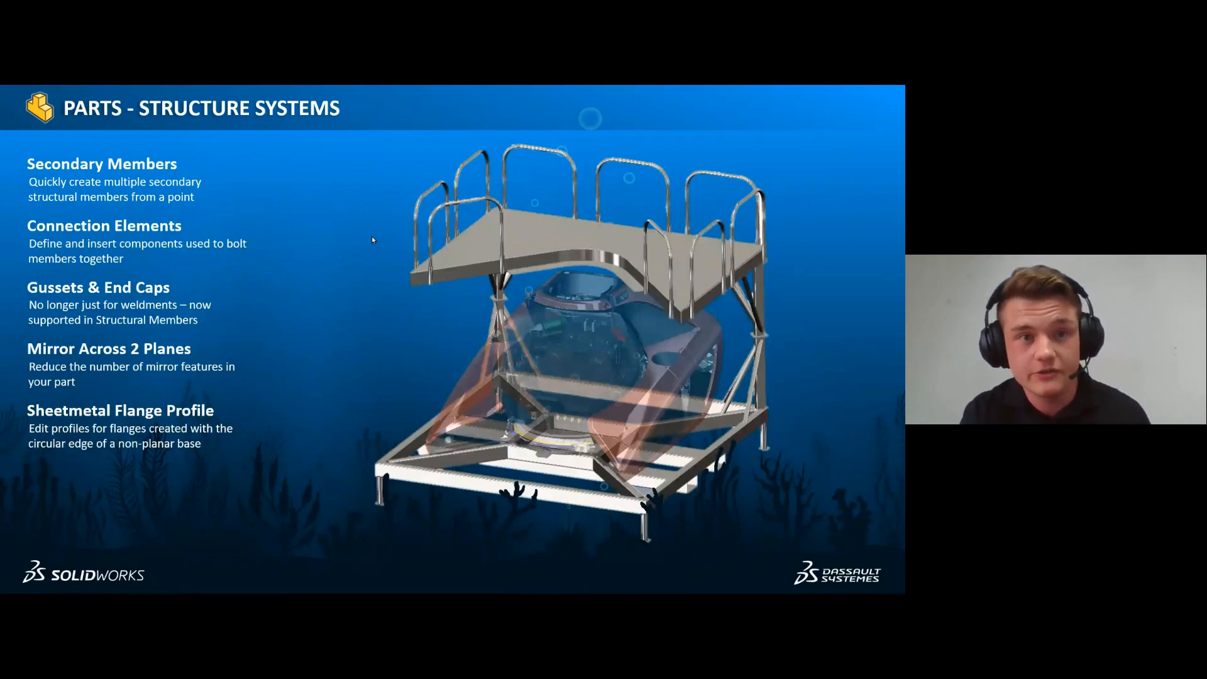
pyautogui.press('Right')
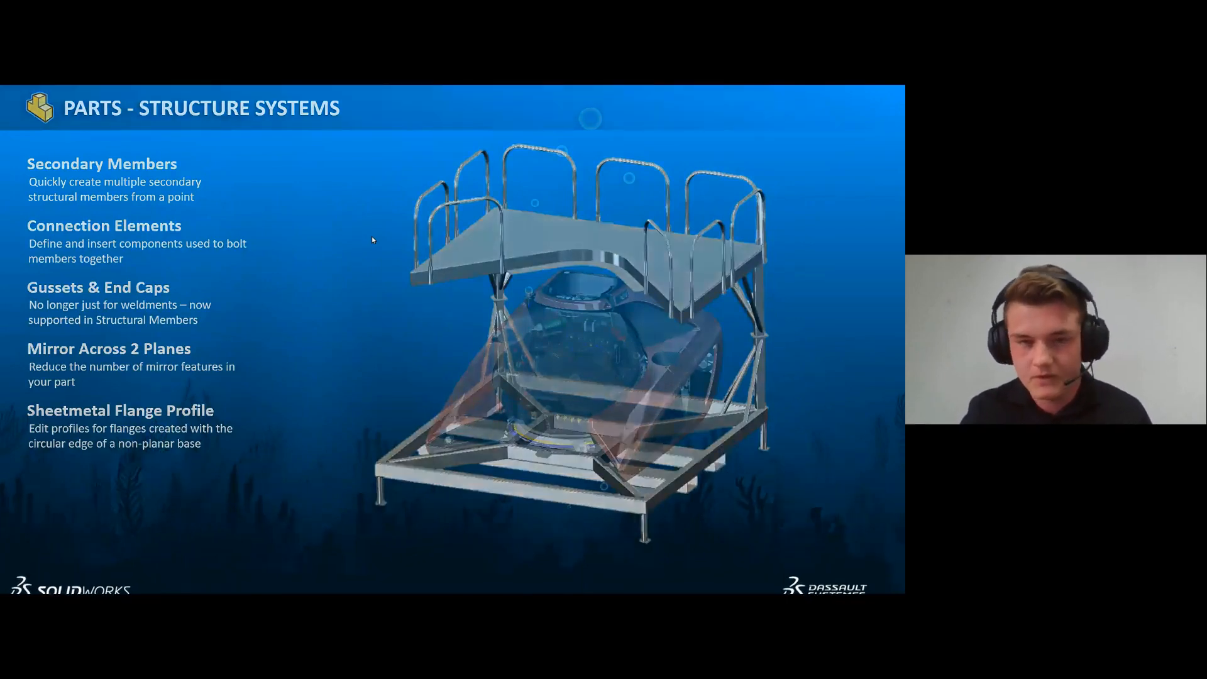
# - Switch back to SOLIDWORKS and open the Nemo Assembly Cradle part from the recent documents
pyautogui.hotkey('alt', 'Tab')
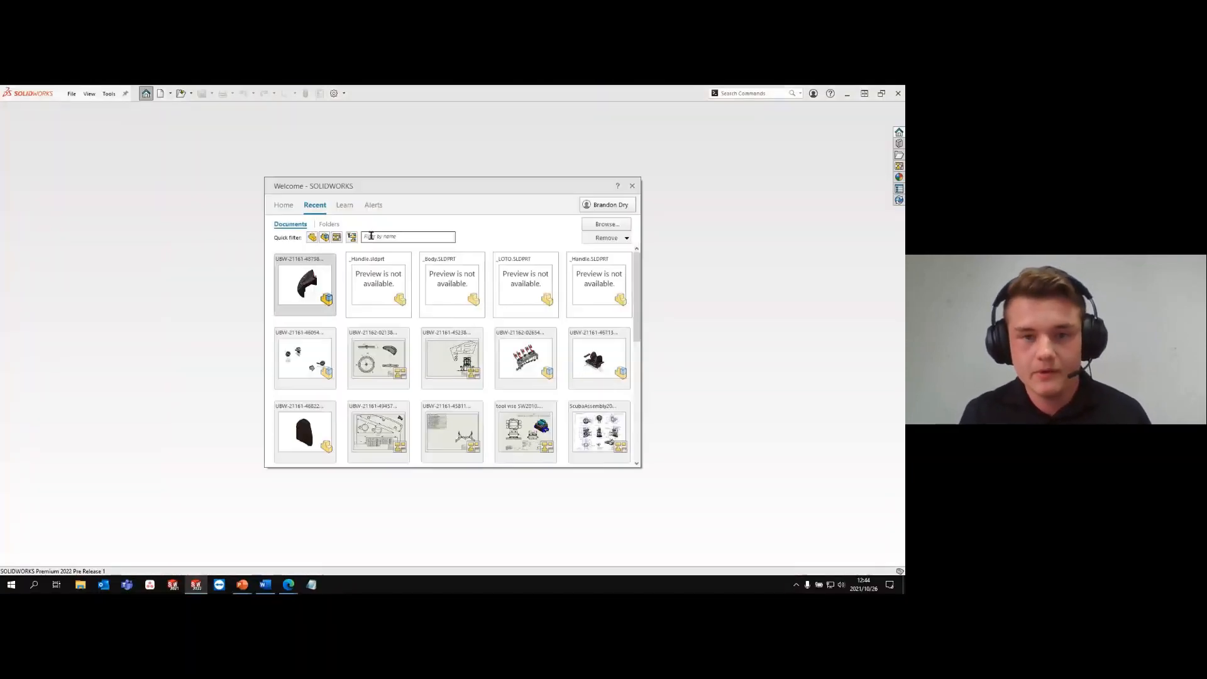
pyautogui.scroll(-3, 496, 365)
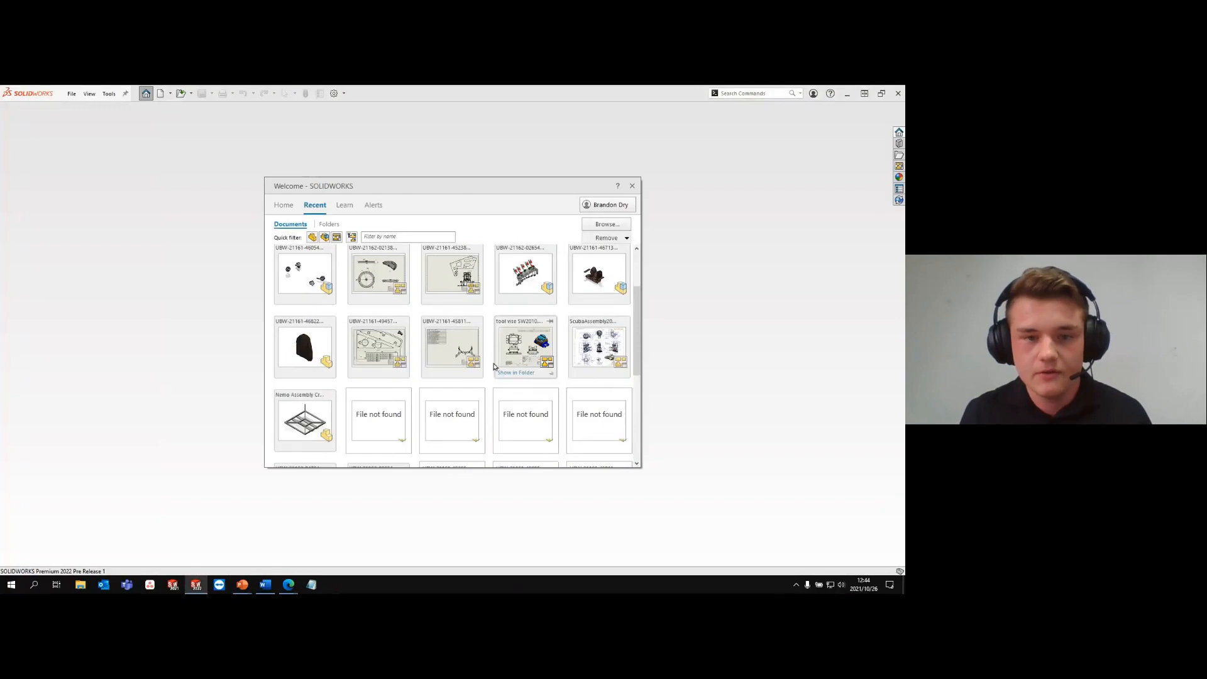
pyautogui.click(312, 415)
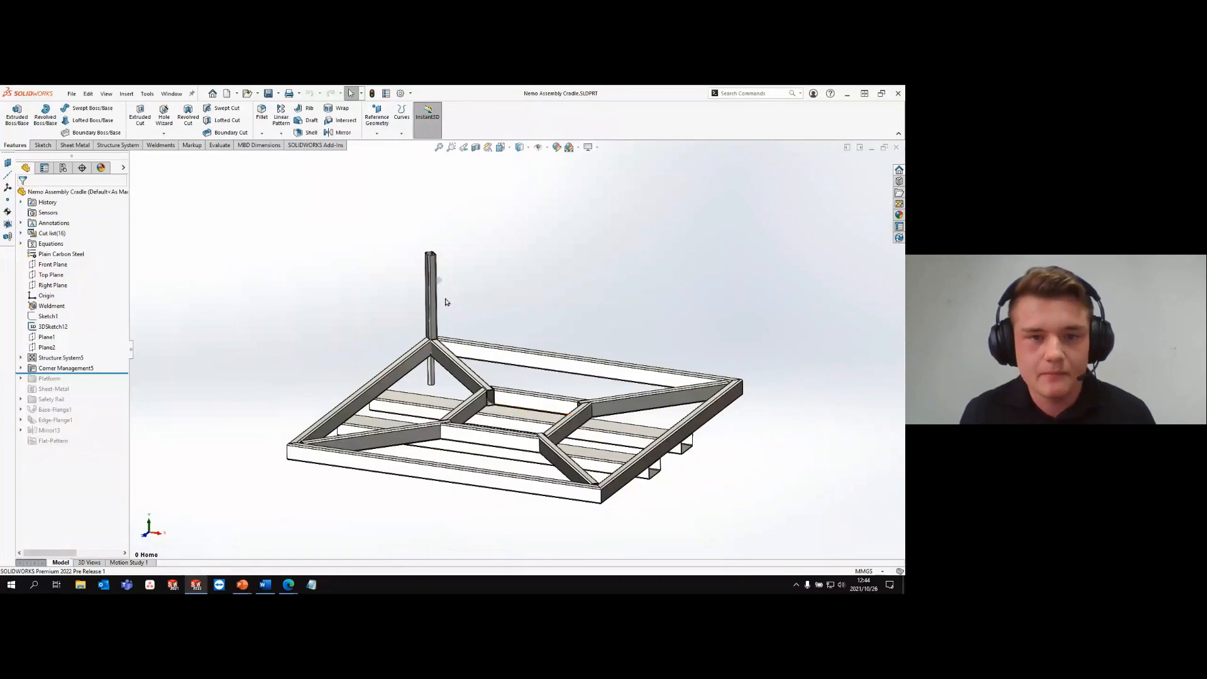
# - Start a structure system with an Up to Members secondary member using From Point, and pick the vertical post's top point
pyautogui.scroll(-2, 441, 296)
pyautogui.scroll(-2, 441, 296)
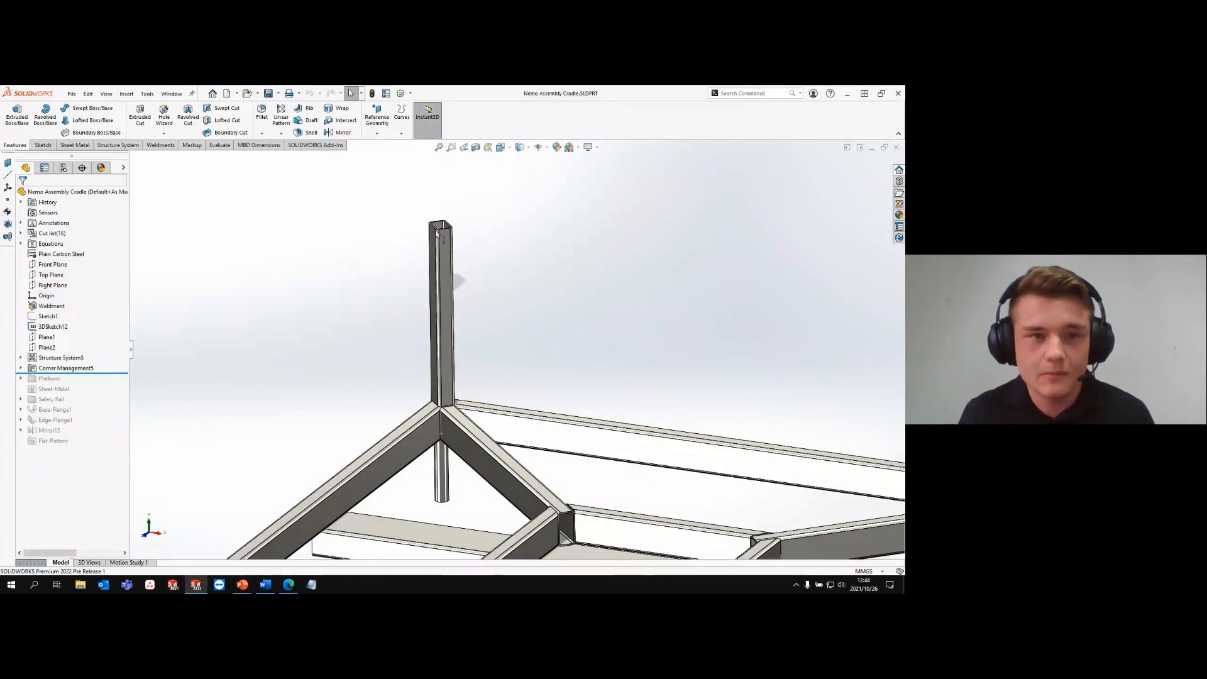
pyautogui.click(136, 147)
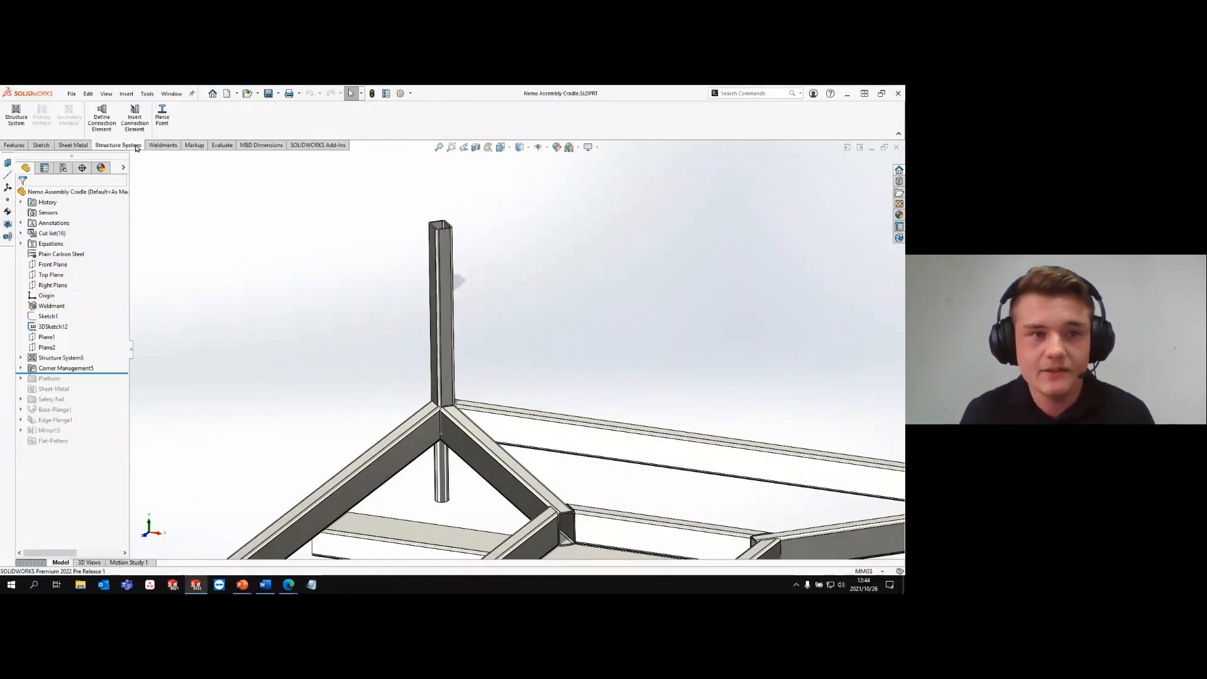
pyautogui.click(24, 122)
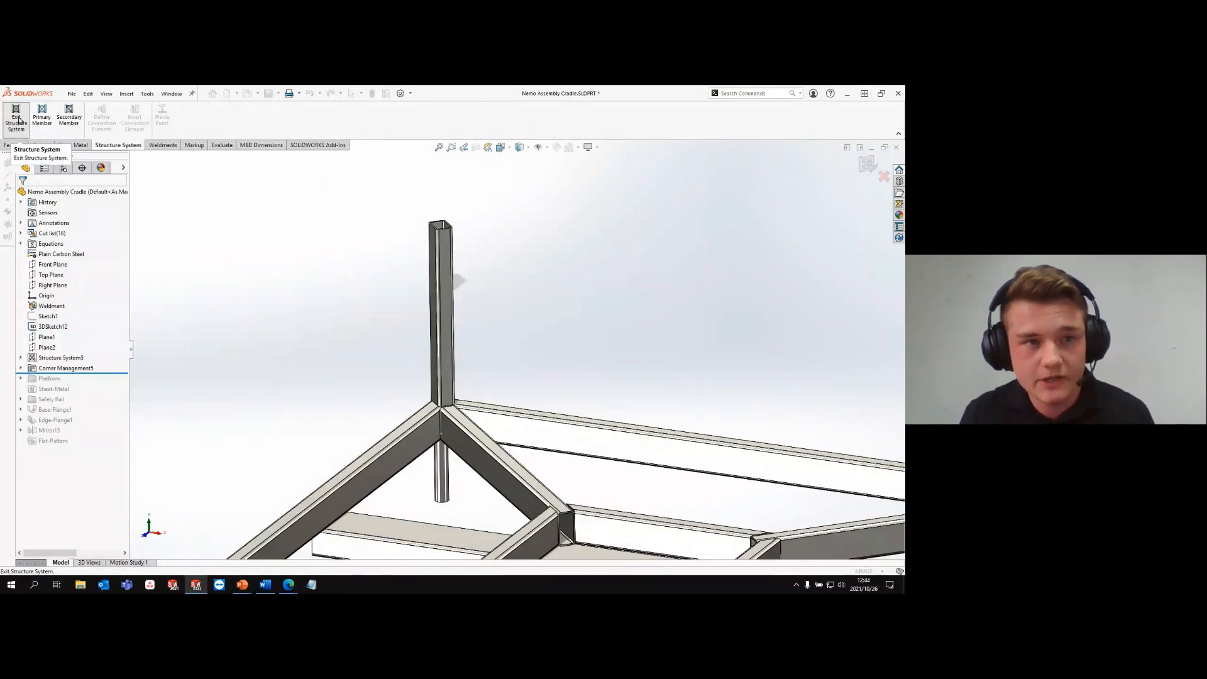
pyautogui.click(73, 124)
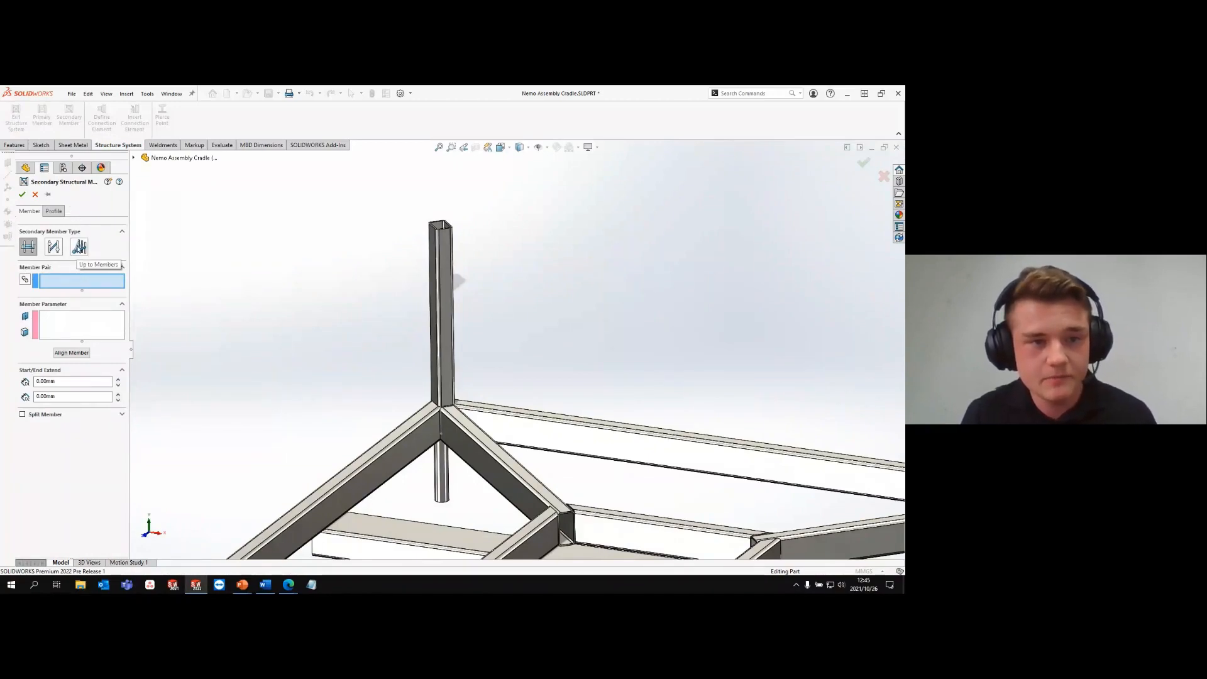
pyautogui.click(79, 247)
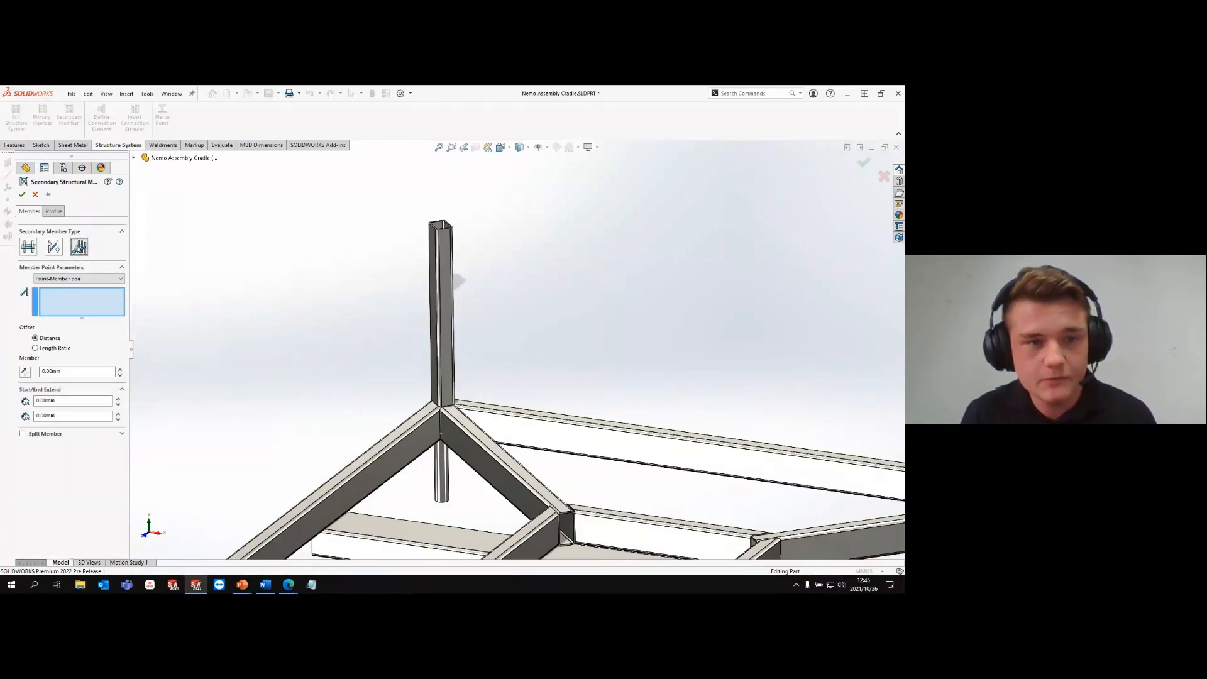
pyautogui.click(78, 279)
pyautogui.click(76, 297)
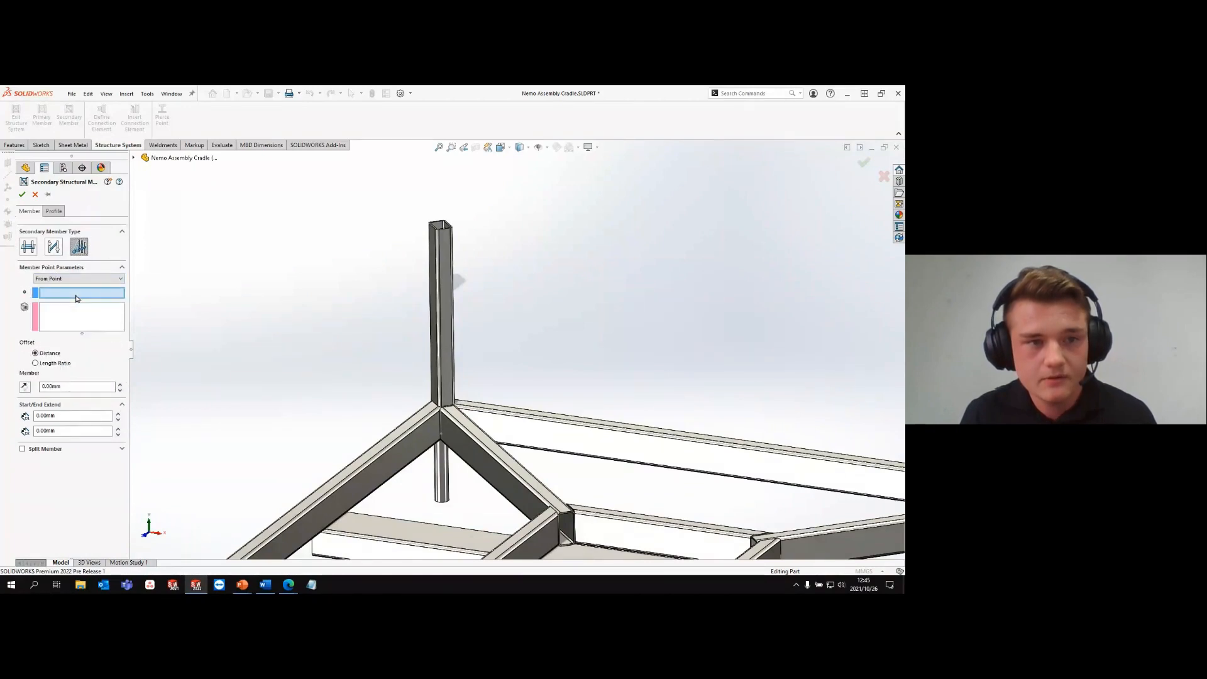
pyautogui.click(438, 223)
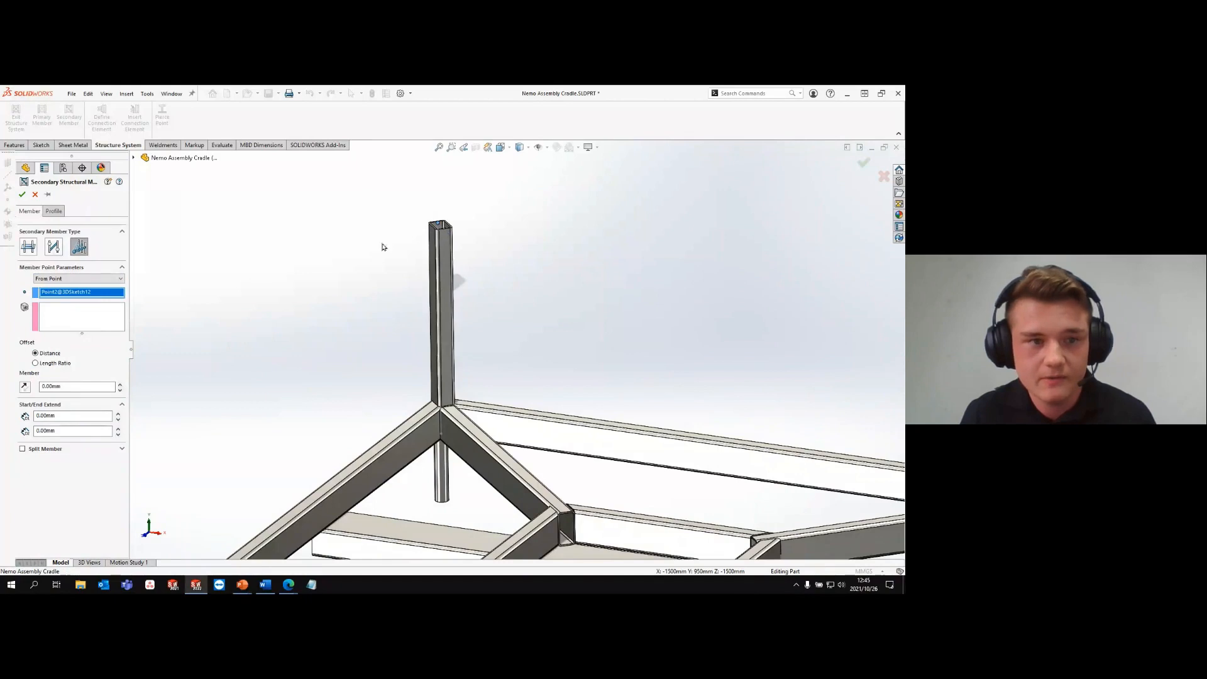
# - Choose the three beams meeting at the base of the vertical post as target members, with a member offset distance of 500 mm
pyautogui.click(88, 312)
pyautogui.click(381, 459)
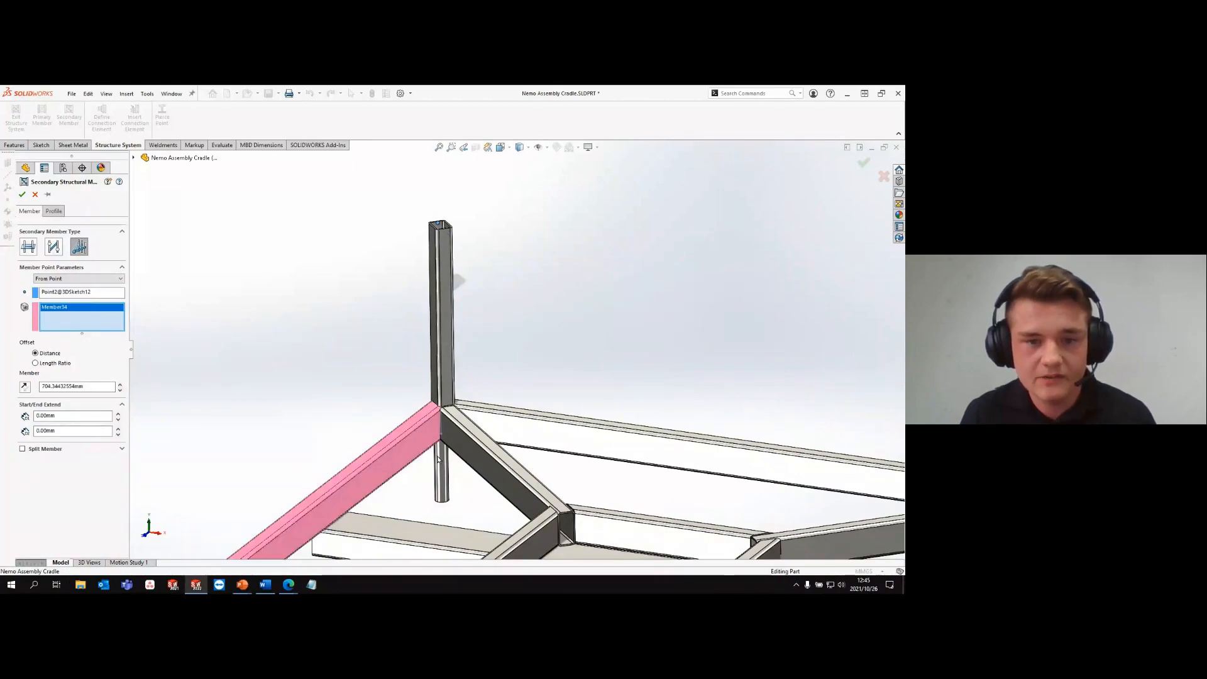
pyautogui.click(488, 453)
pyautogui.click(551, 432)
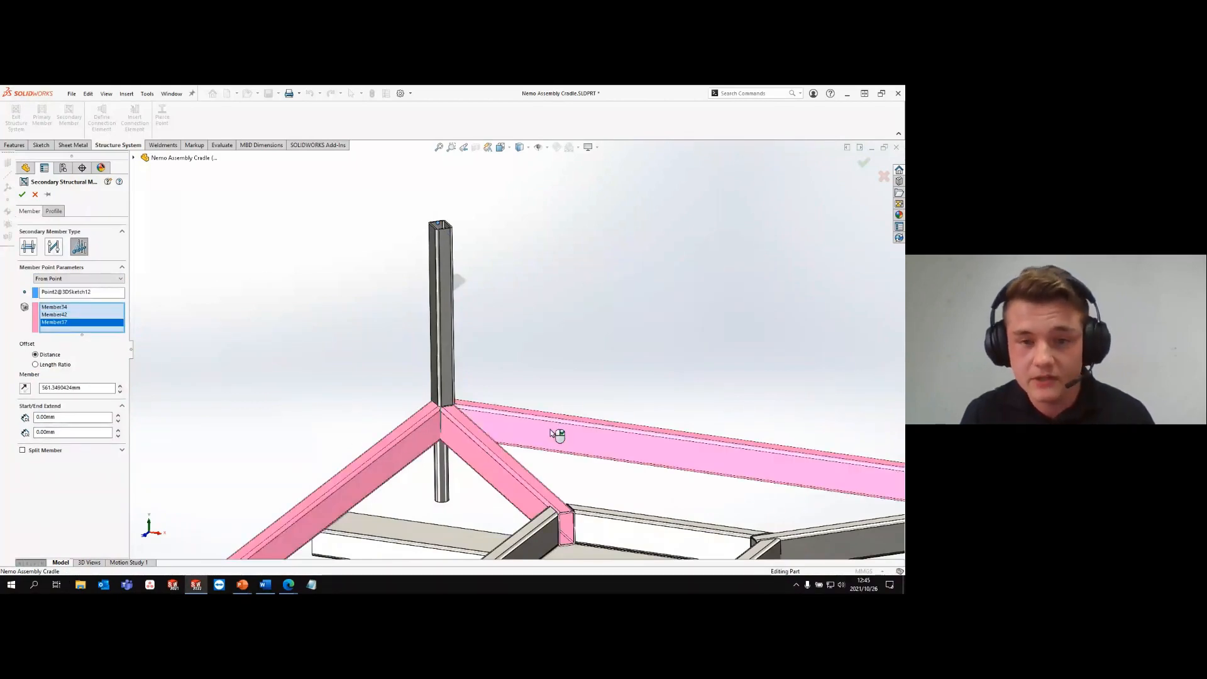
pyautogui.doubleClick(82, 388)
pyautogui.write('500')
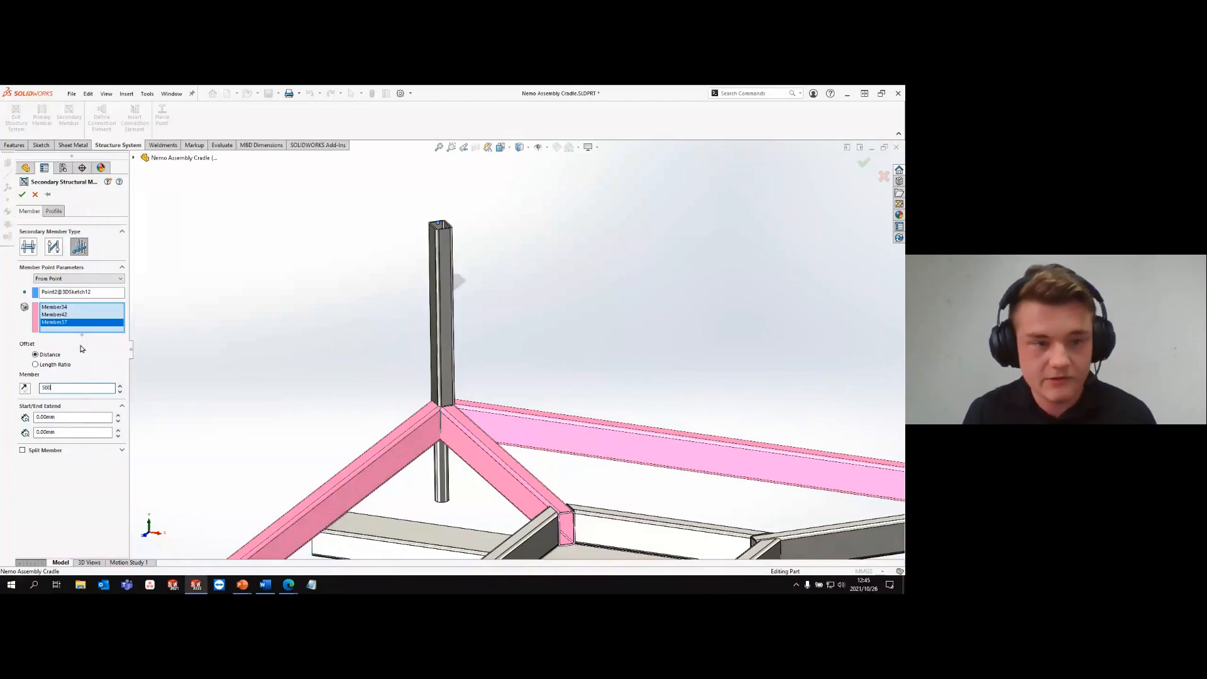
pyautogui.press('Return')
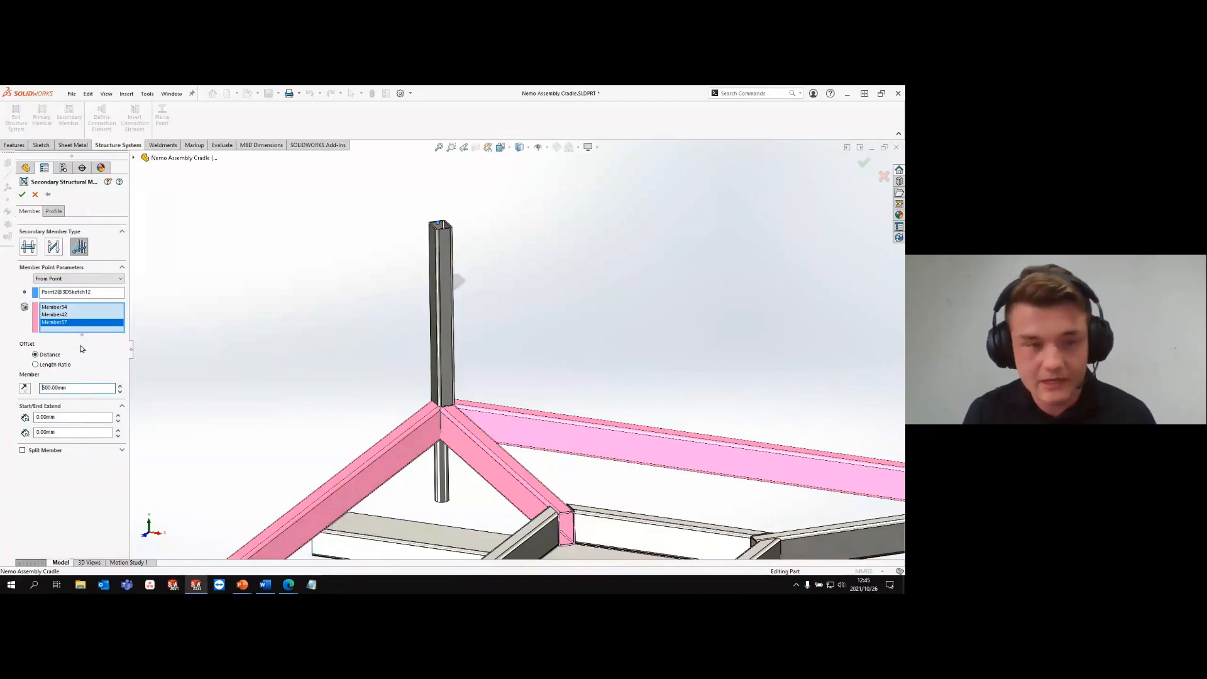
# - Give the brace members the ansi pipe standard s40 profile in size PIPE 1.5 SCH 40 and accept them
pyautogui.click(55, 213)
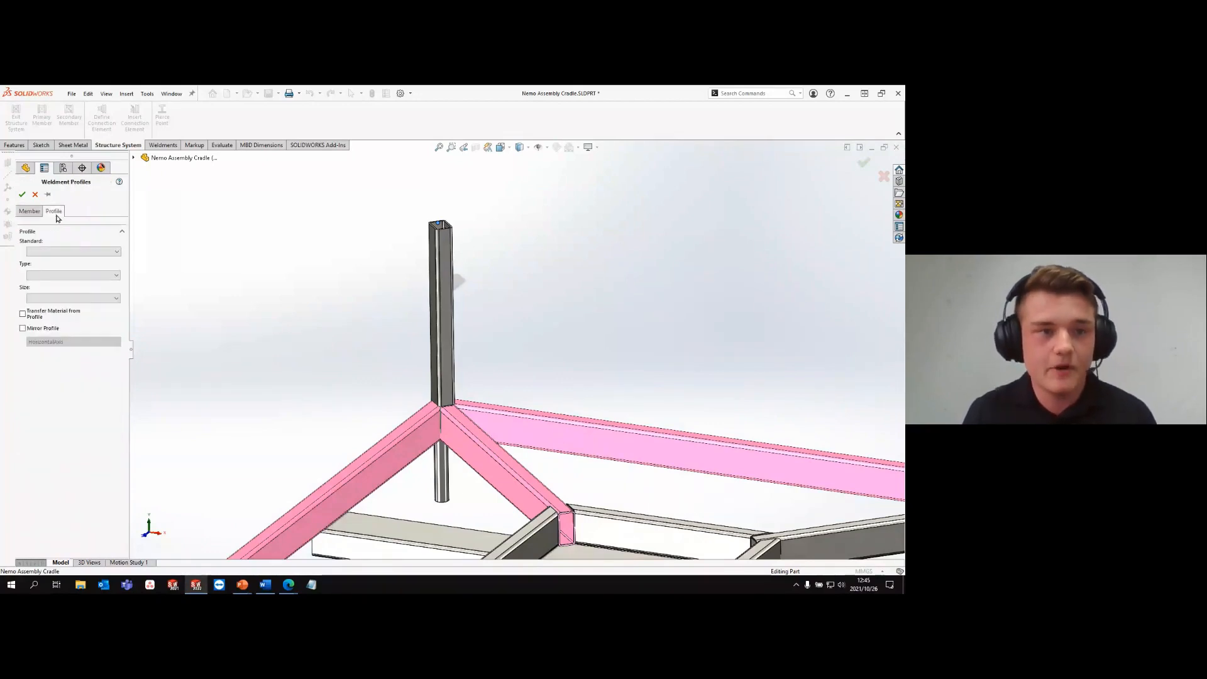
pyautogui.click(56, 252)
pyautogui.click(56, 260)
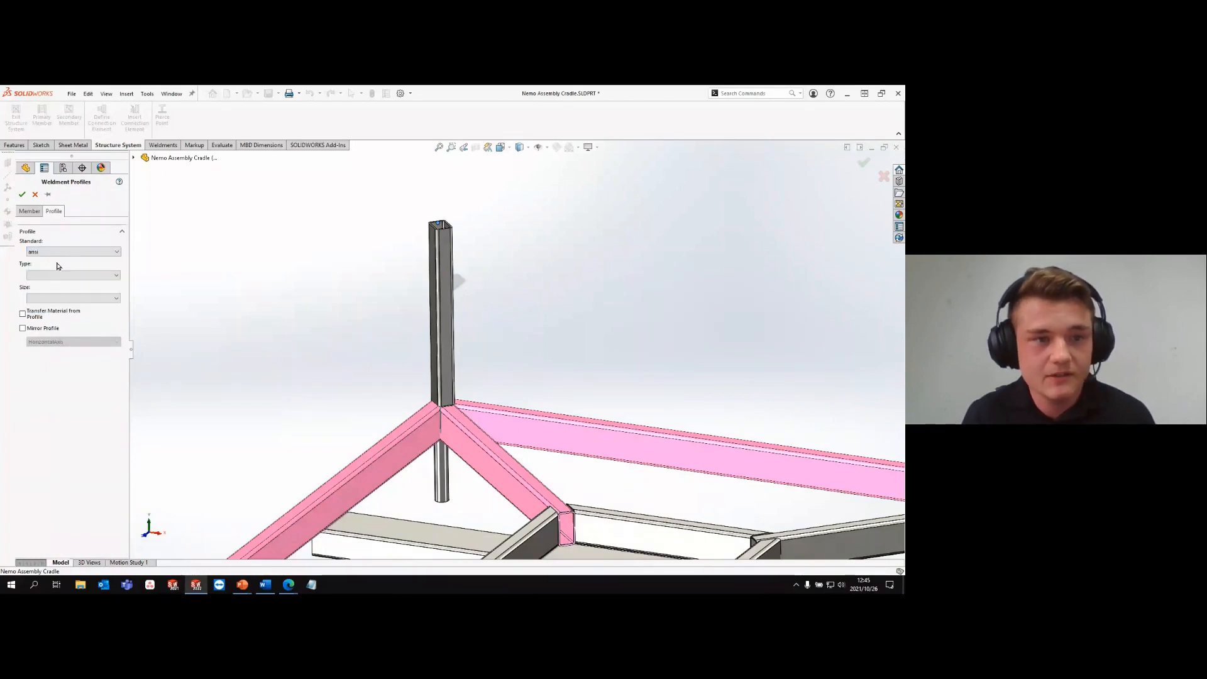
pyautogui.click(56, 275)
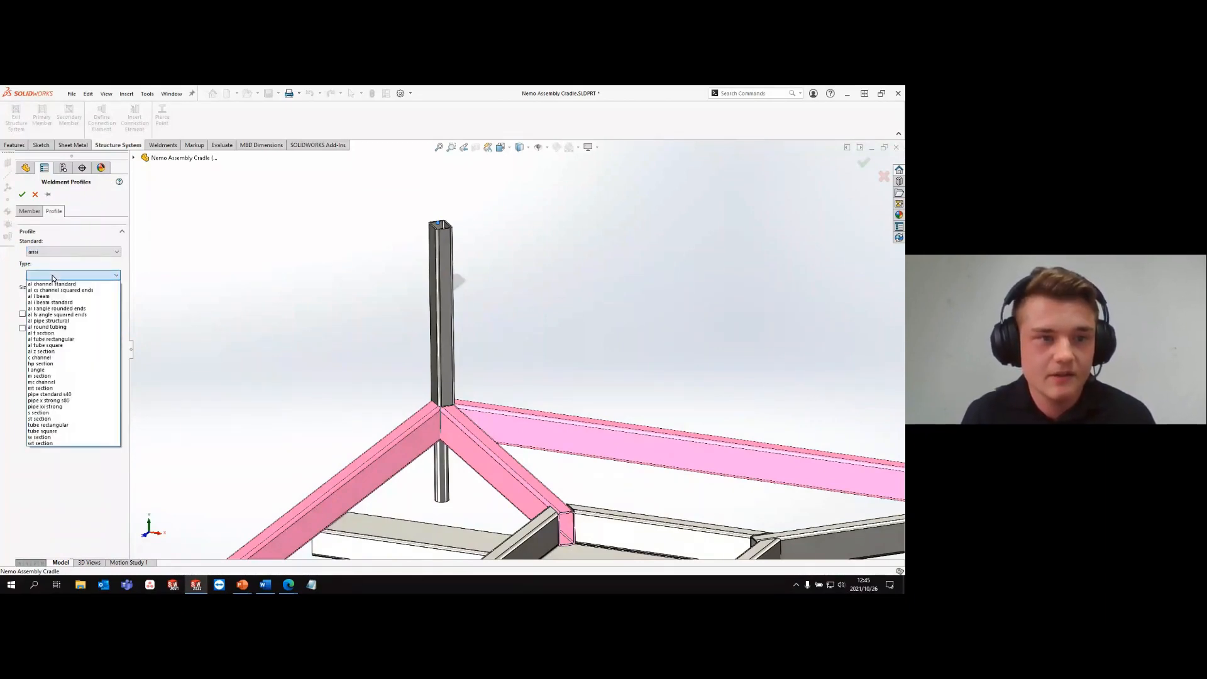
pyautogui.click(54, 395)
pyautogui.click(56, 298)
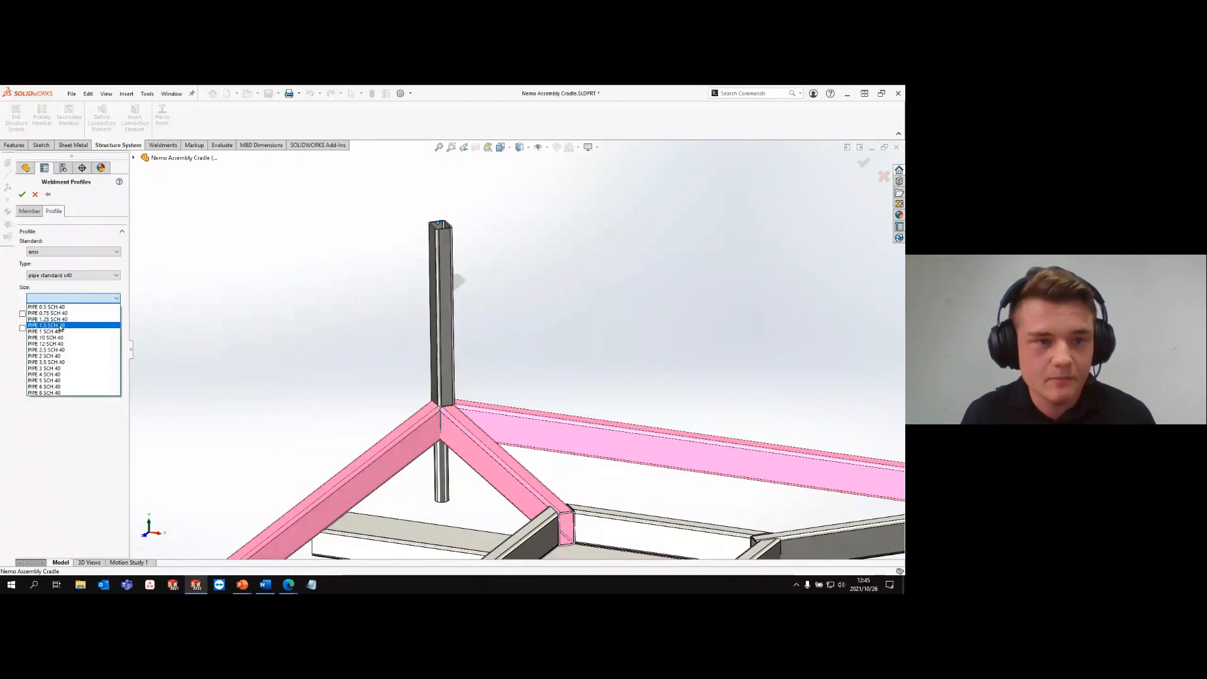
pyautogui.click(63, 326)
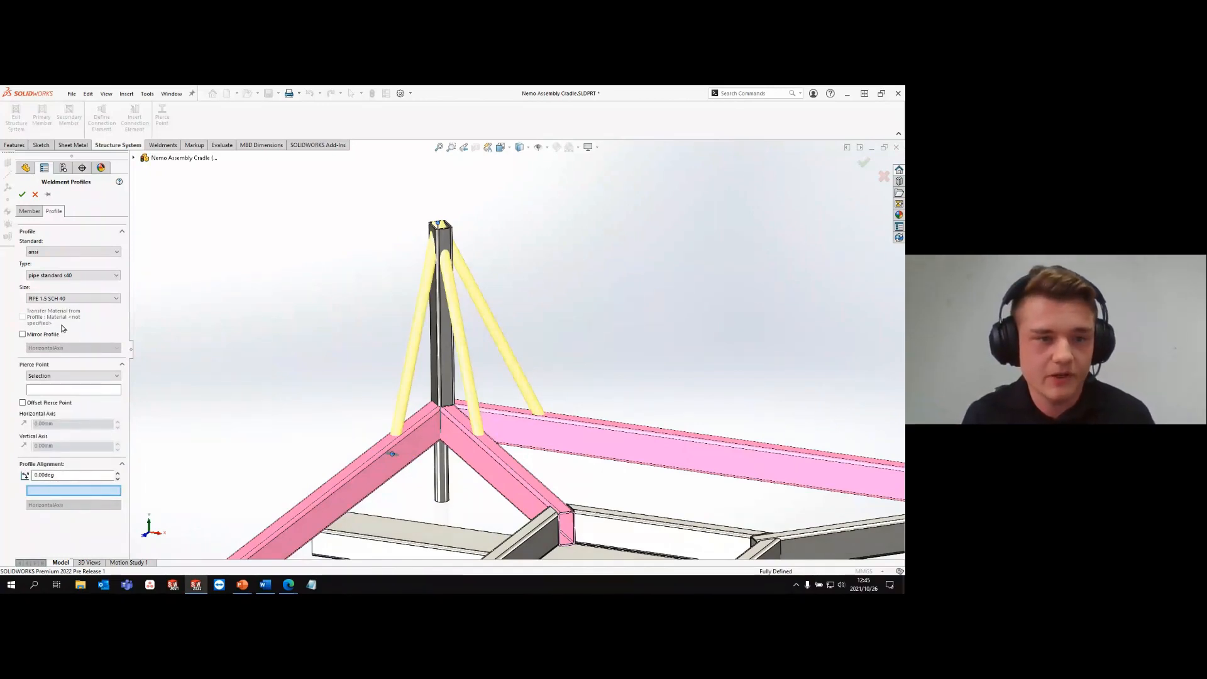
pyautogui.click(22, 195)
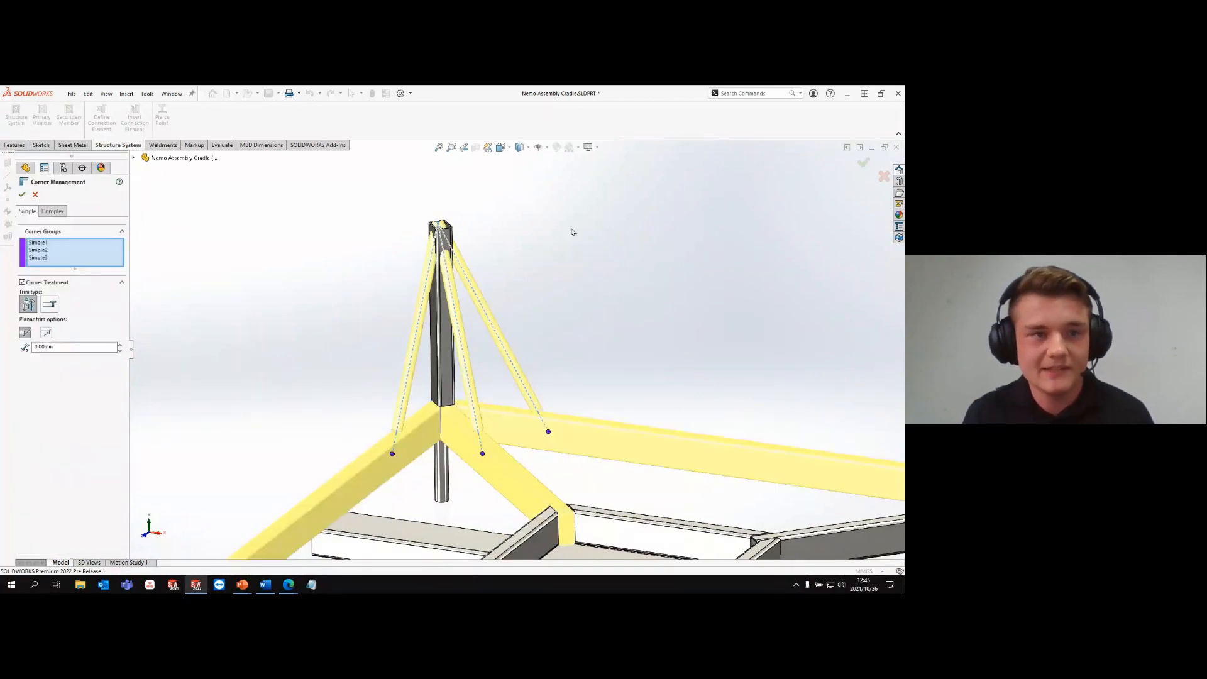
# - Set the simple corners to body trim, move Member69 to trim order 2 in the complex corner without Allow Extension, and accept
pyautogui.click(51, 304)
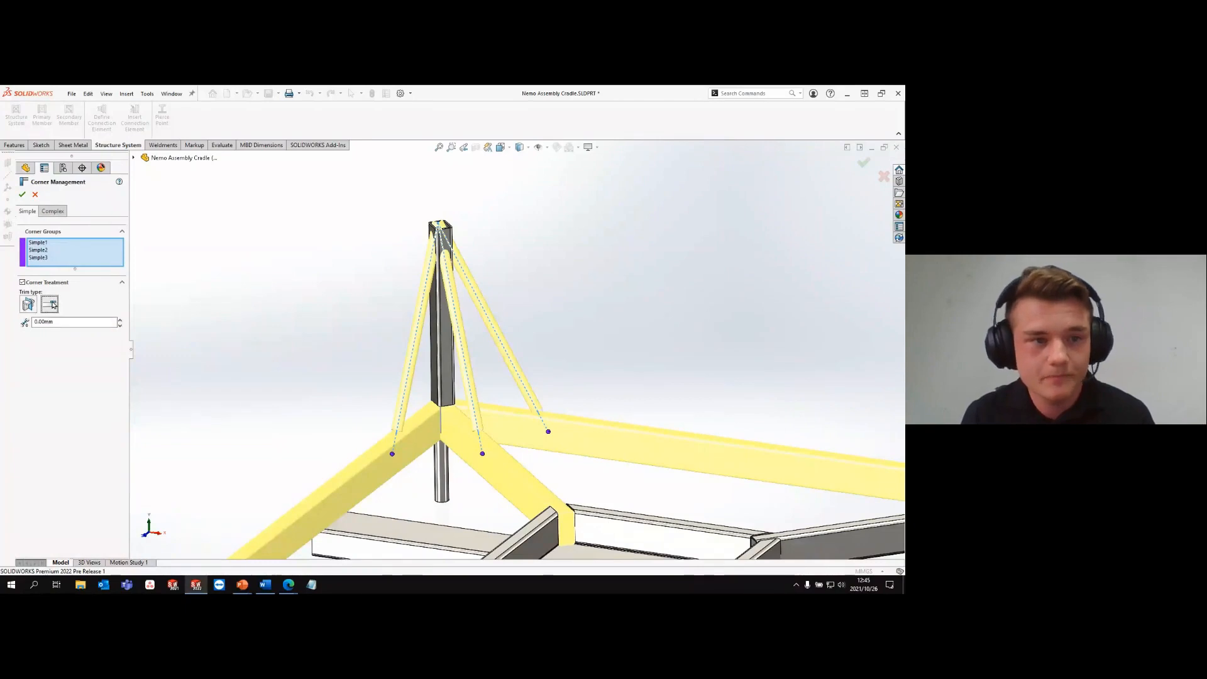
pyautogui.click(55, 213)
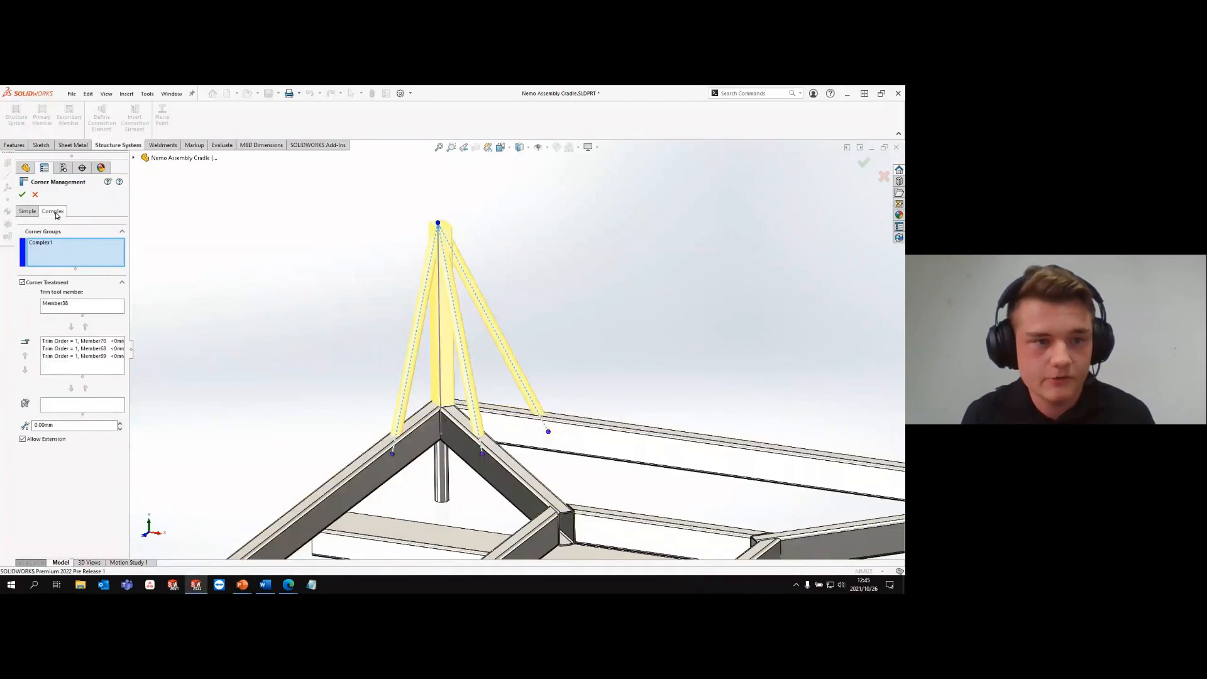
pyautogui.click(68, 357)
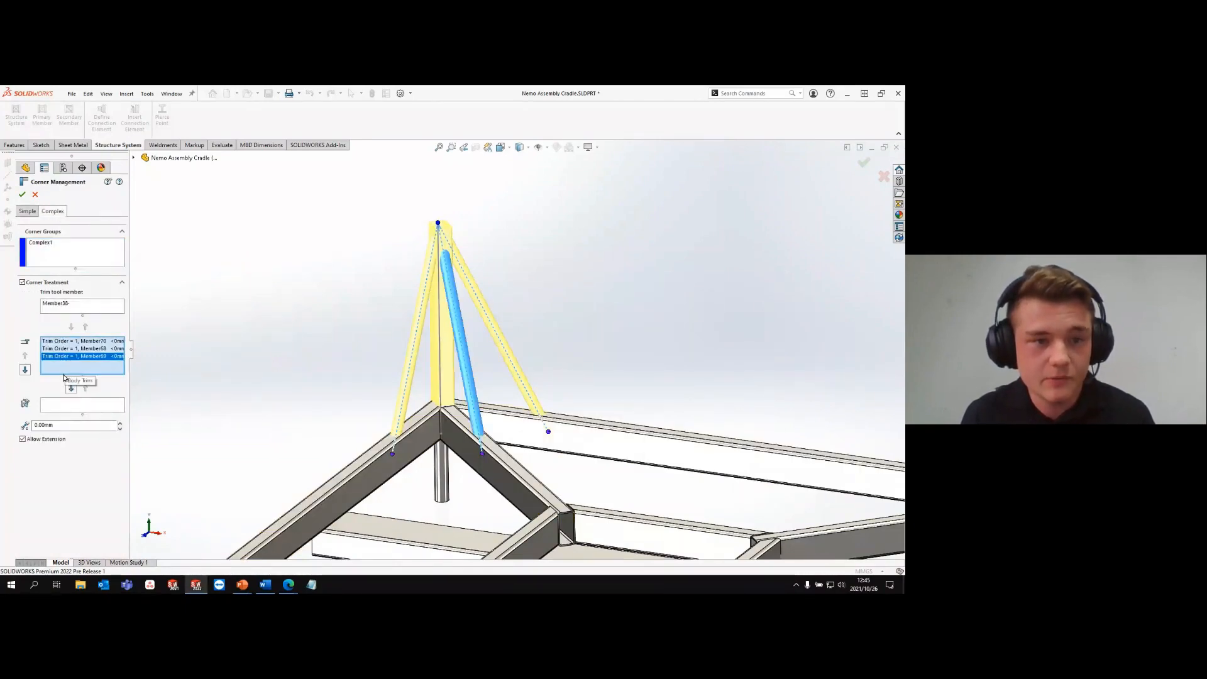
pyautogui.click(25, 370)
pyautogui.click(23, 440)
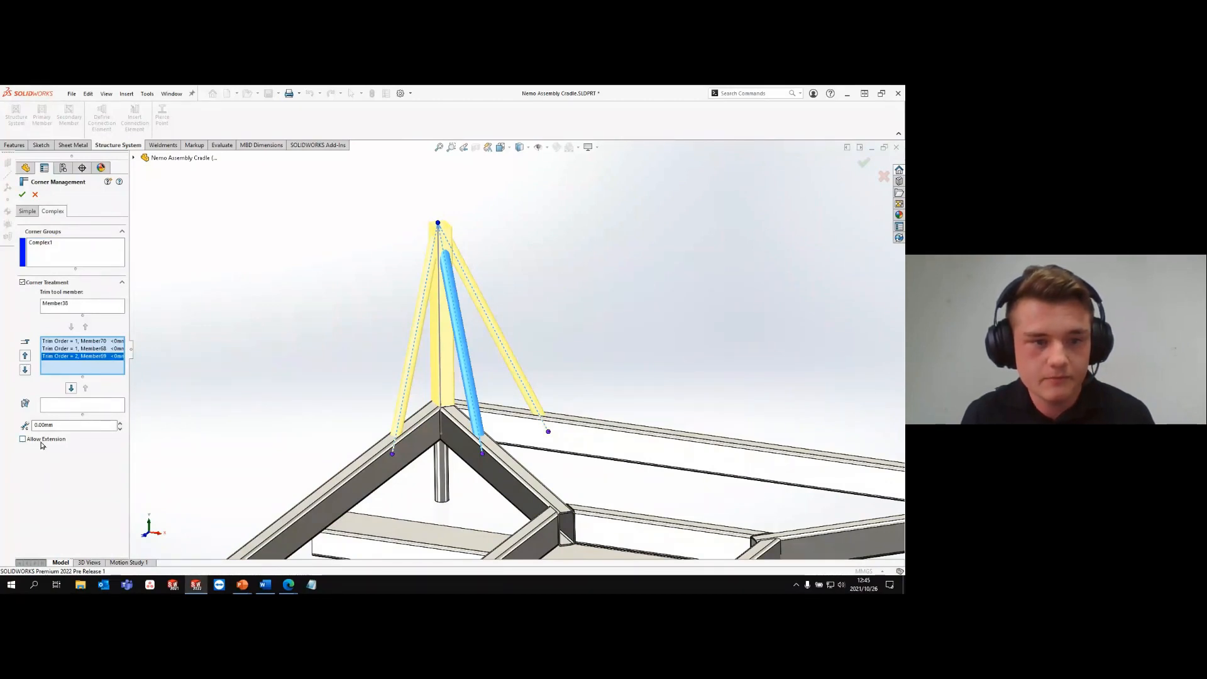
pyautogui.click(21, 195)
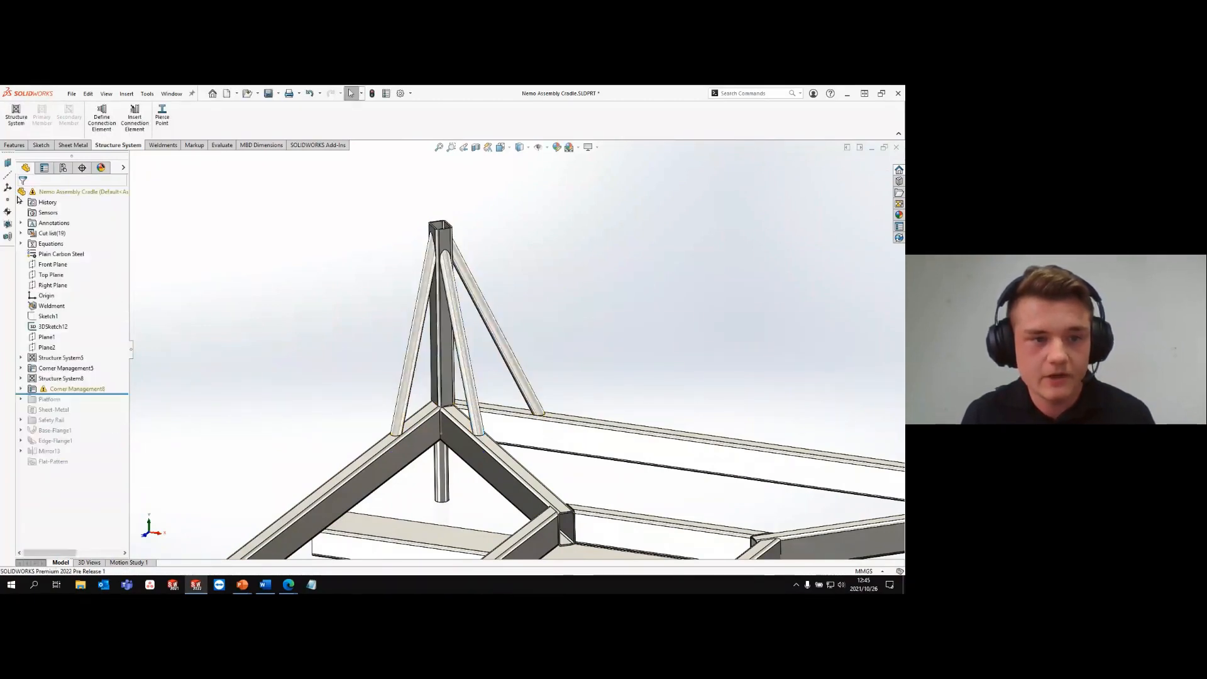
# - Examine how the pipe braces are trimmed against the vertical post and the base frame beams
pyautogui.scroll(-5, 468, 251)
pyautogui.moveTo(463, 256); pyautogui.dragTo(493, 383, button='middle')
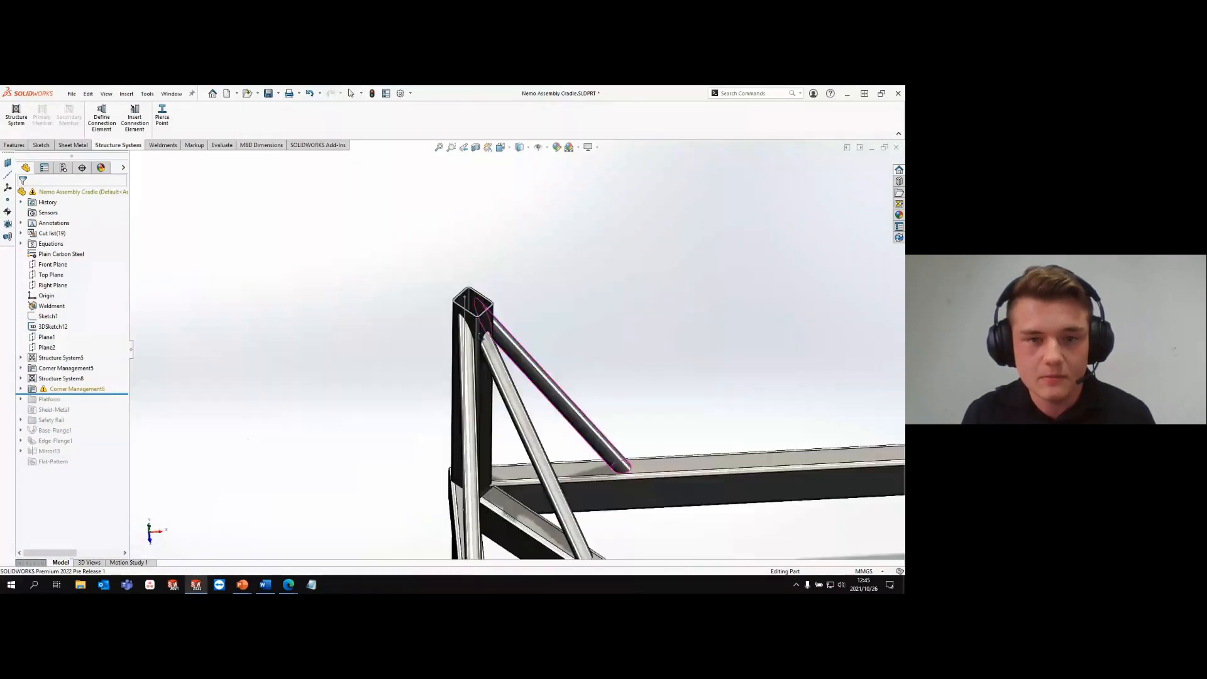
pyautogui.click(466, 149)
pyautogui.click(468, 151)
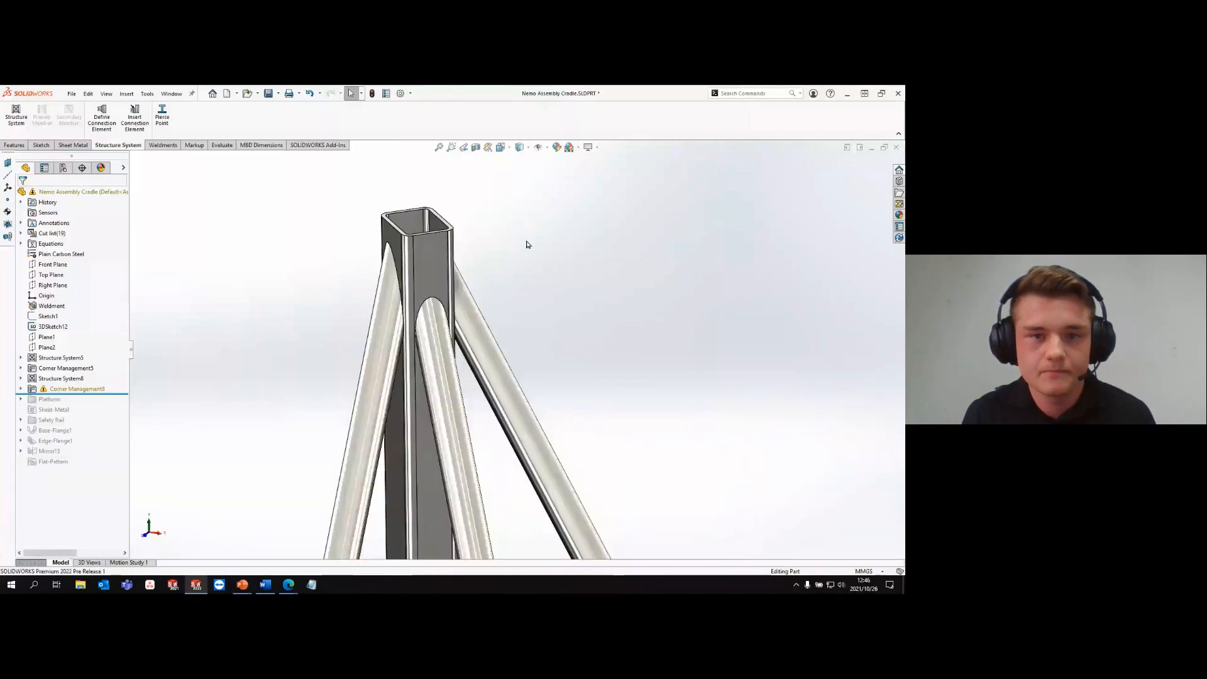
pyautogui.scroll(9, 567, 368)
pyautogui.scroll(-3, 537, 444)
pyautogui.scroll(1, 454, 441)
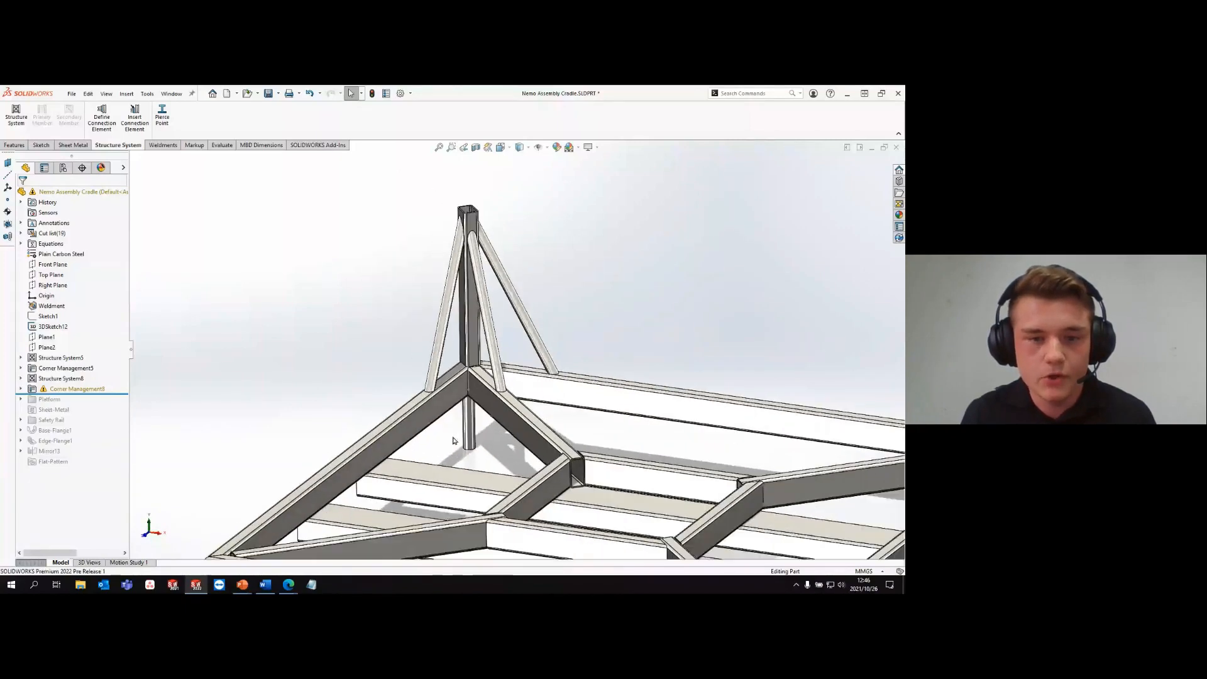
pyautogui.scroll(-1, 453, 439)
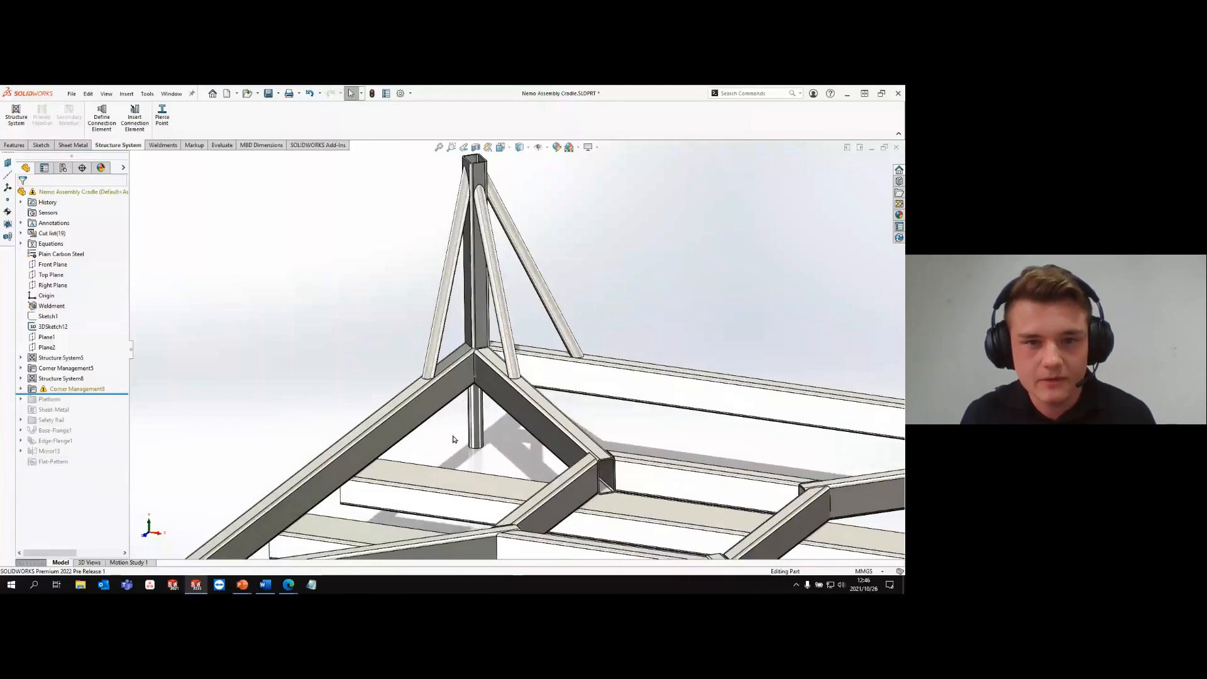
# - Define a connection element from the Sample standard, with type Base Plate and size Plate 100
pyautogui.click(134, 118)
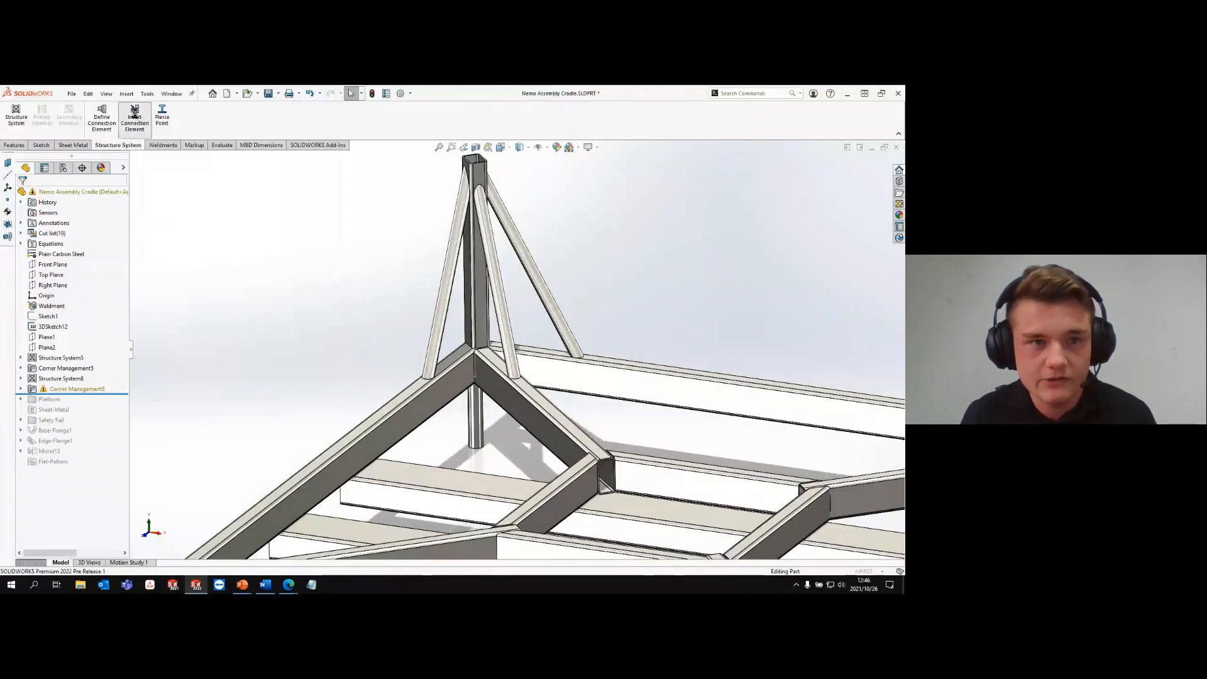
pyautogui.click(53, 251)
pyautogui.click(54, 251)
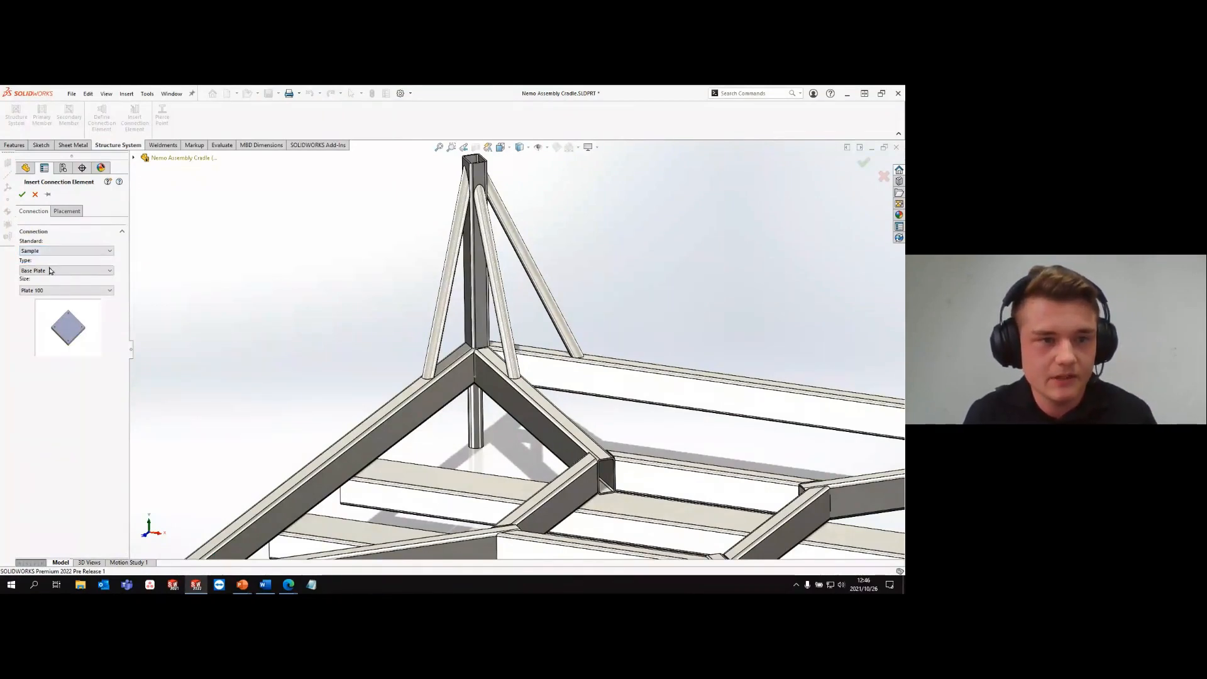
pyautogui.click(50, 253)
pyautogui.click(51, 252)
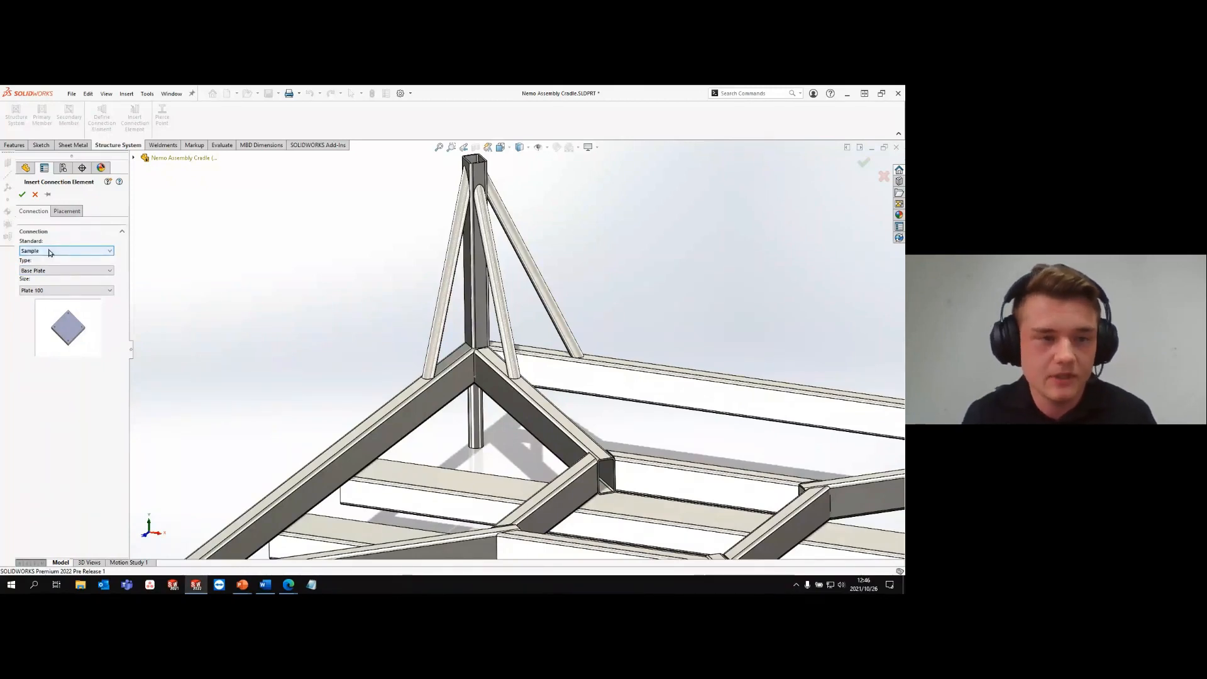
pyautogui.click(50, 252)
pyautogui.click(49, 252)
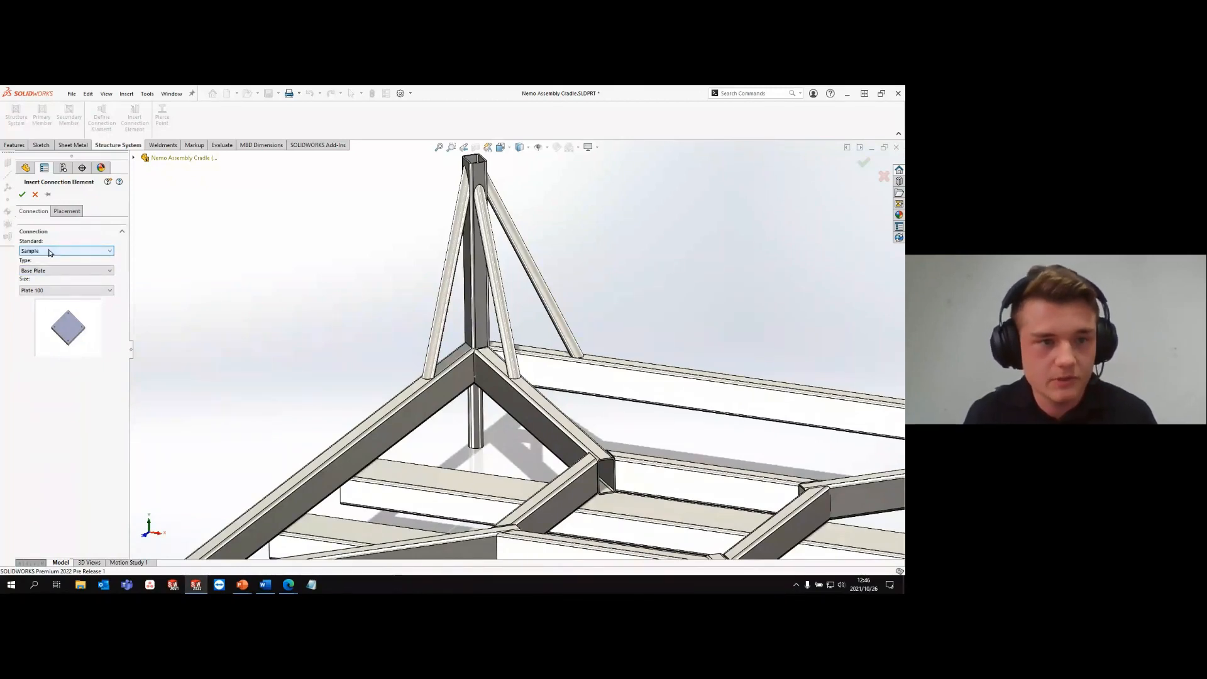
pyautogui.click(49, 270)
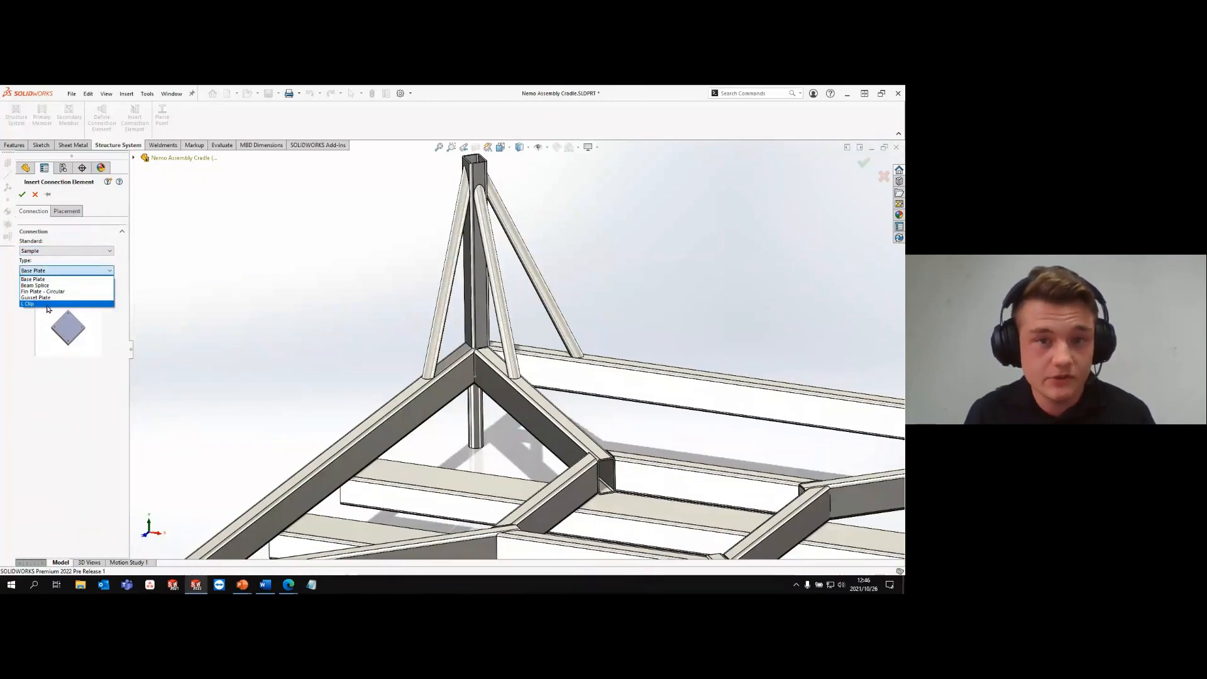
pyautogui.click(48, 279)
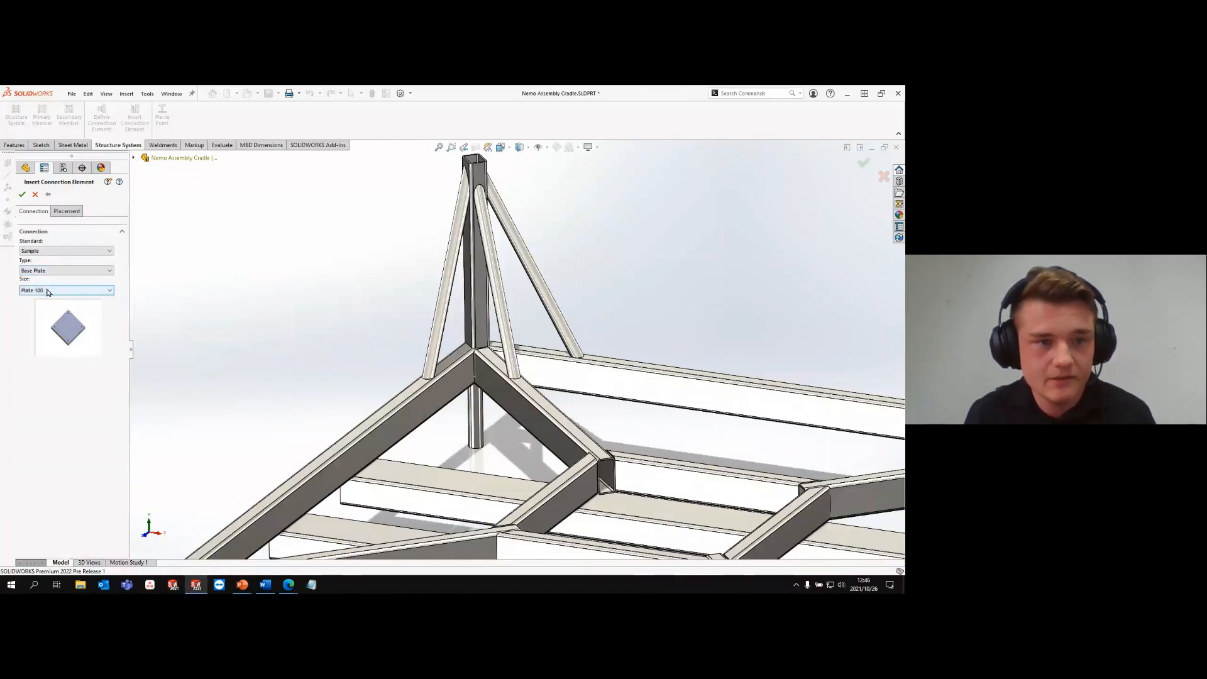
pyautogui.click(48, 290)
pyautogui.click(44, 298)
# - Try to place the base plate on the short round member below the frame corner, then cancel the connection element
pyautogui.click(66, 211)
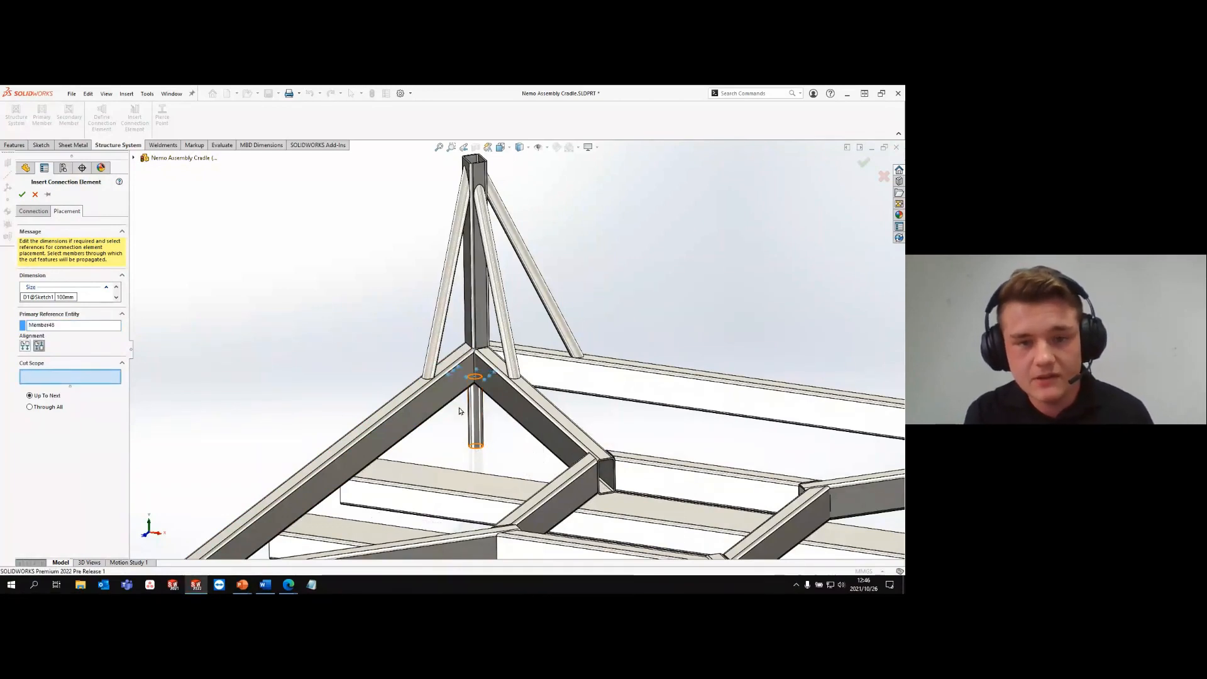
pyautogui.click(35, 194)
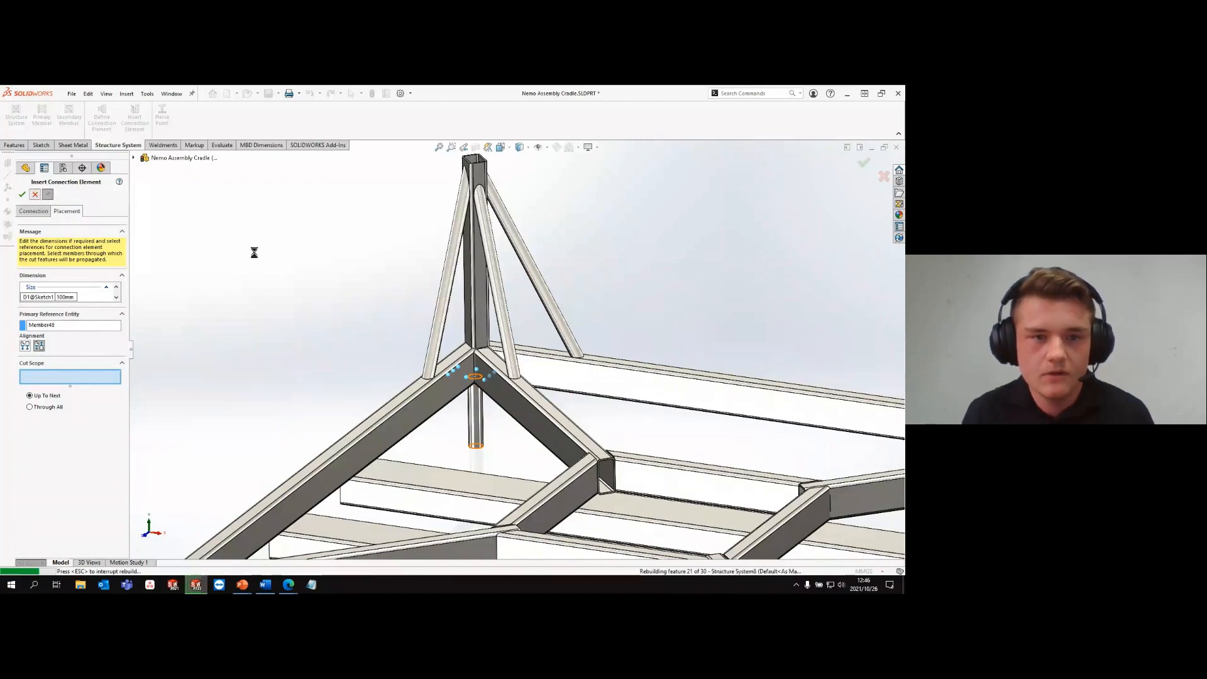
pyautogui.click(335, 93)
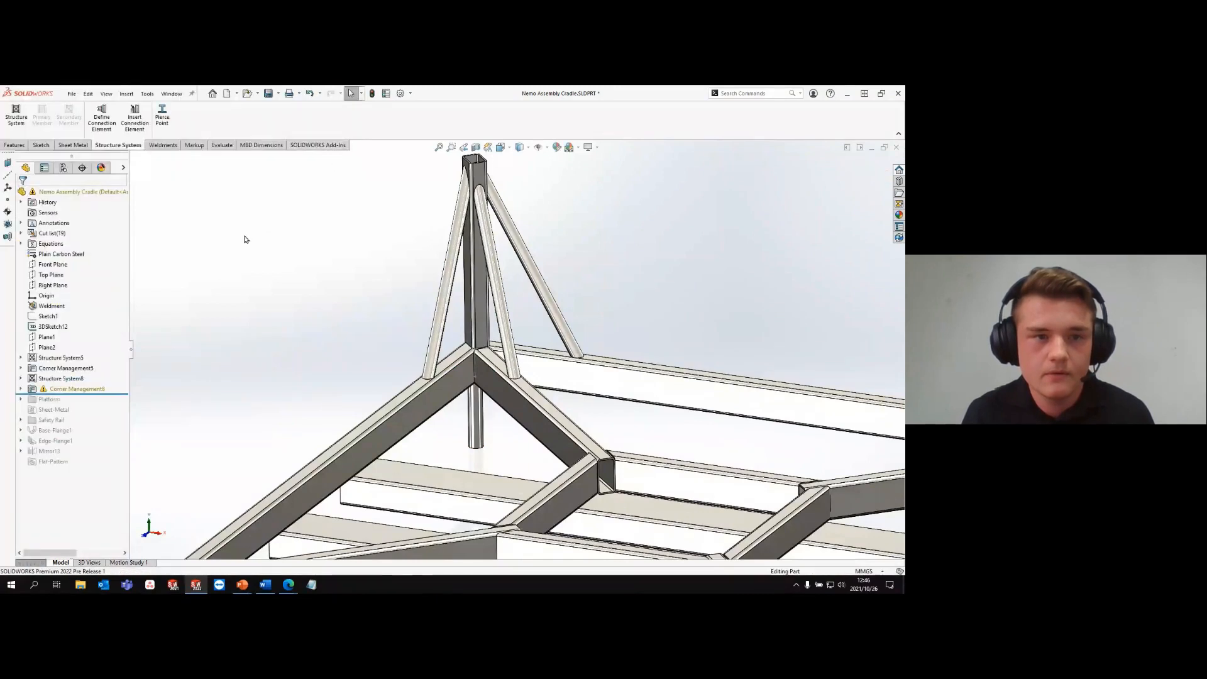
# - Insert a Sample Plate 100 base plate on the lower end of the short round member below the frame corner
pyautogui.click(129, 128)
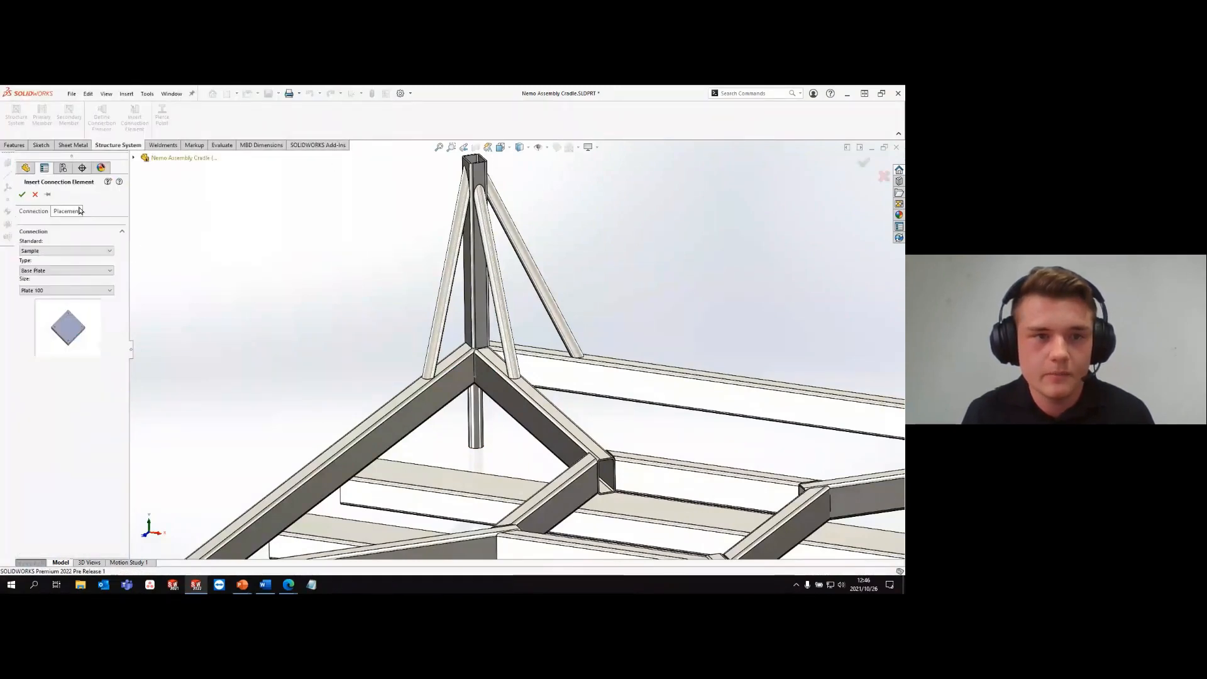
pyautogui.click(476, 433)
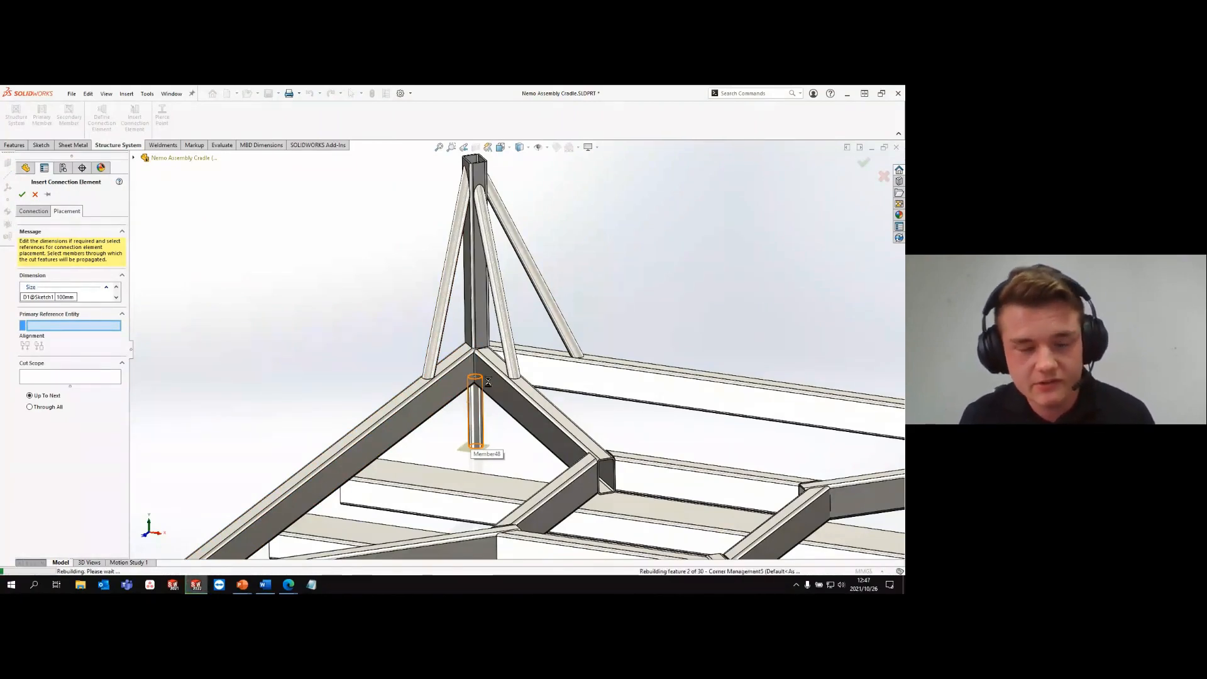
pyautogui.click(477, 438)
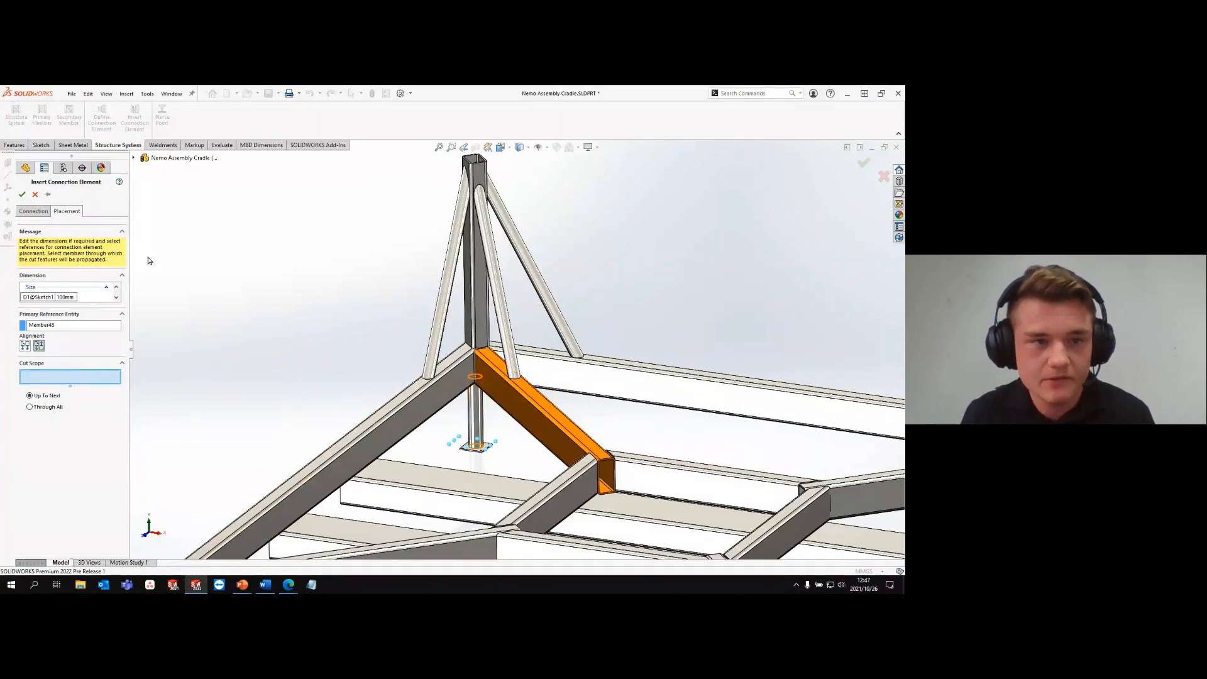
pyautogui.click(28, 195)
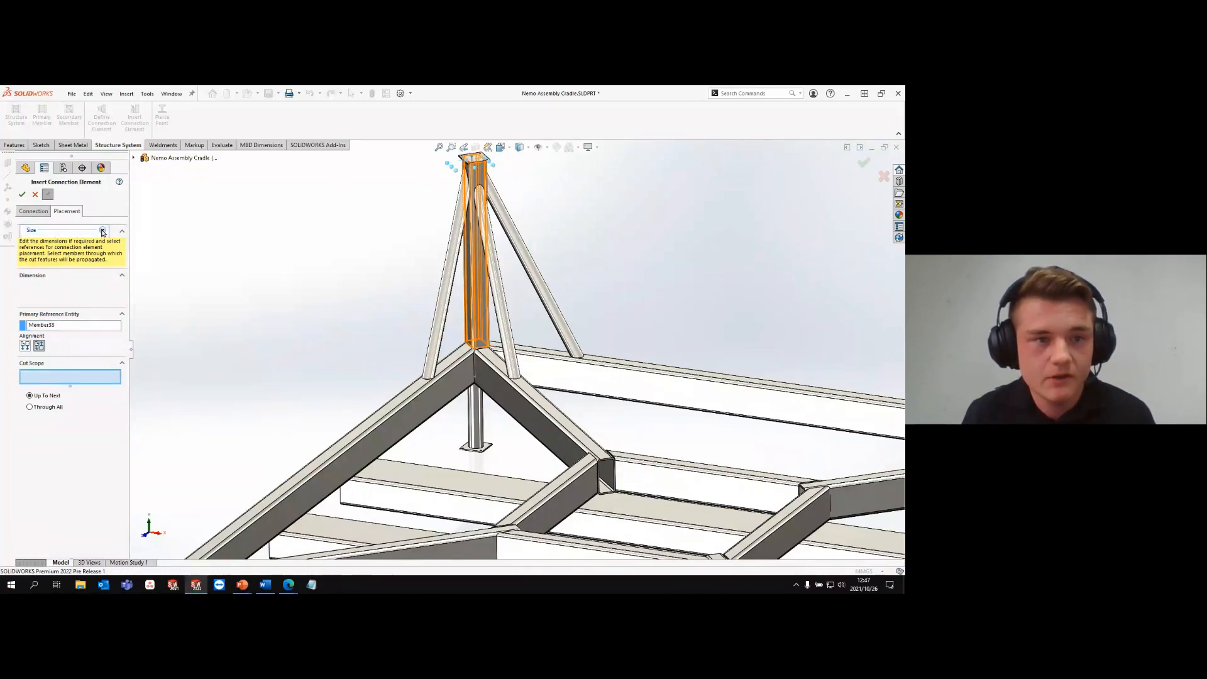
# - Place a second base plate on the upper end of the vertical post with its size set to 150 mm
pyautogui.click(65, 240)
pyautogui.write('150')
pyautogui.press('Return')
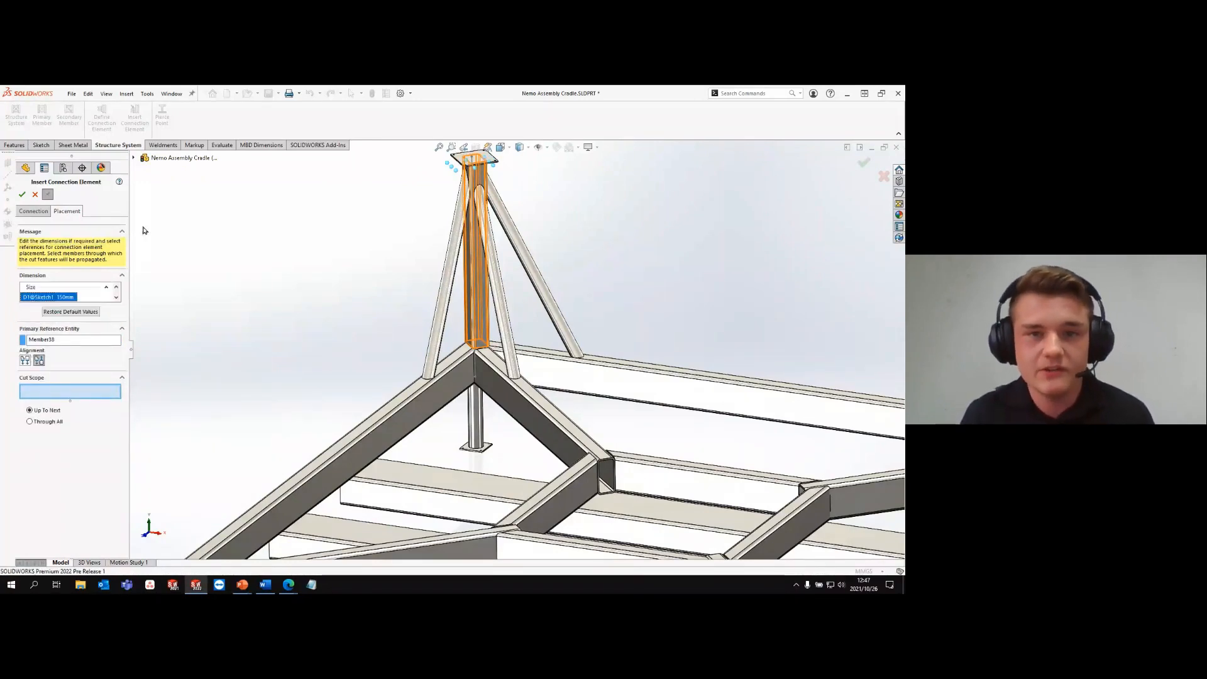
pyautogui.scroll(5, 491, 212)
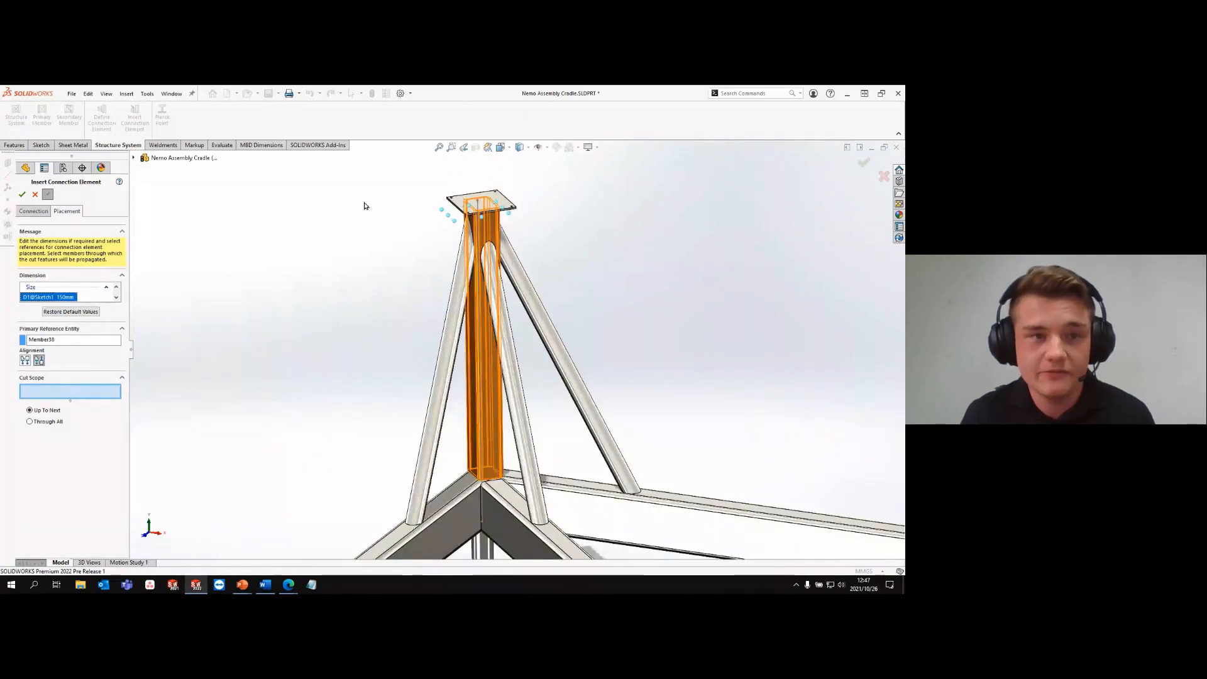
pyautogui.click(25, 196)
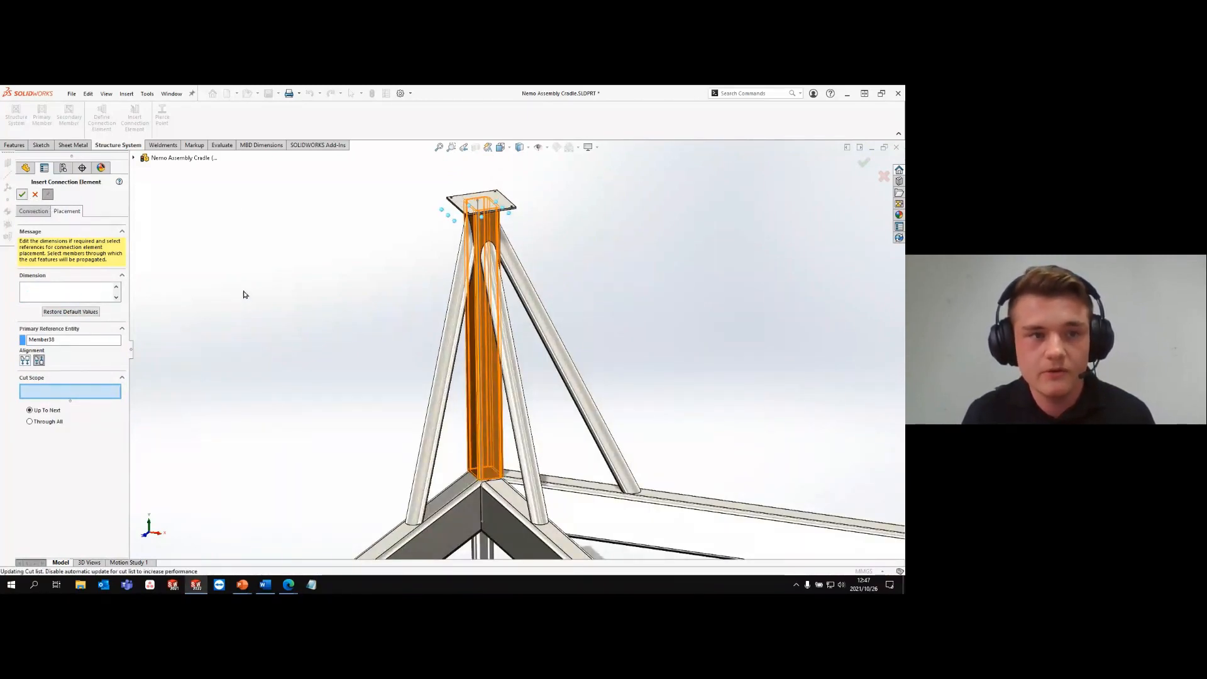
# - Change the connection element type from the Sample standard to L Clip
pyautogui.scroll(-3, 333, 391)
pyautogui.scroll(-2, 339, 398)
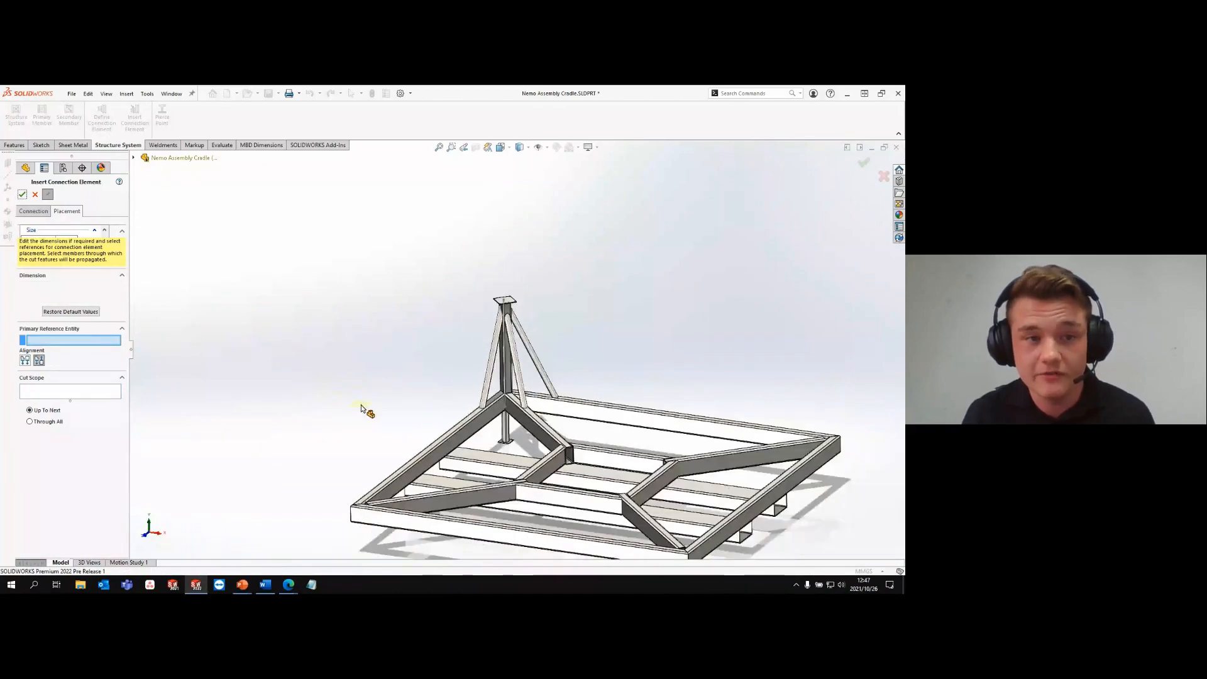
pyautogui.click(33, 211)
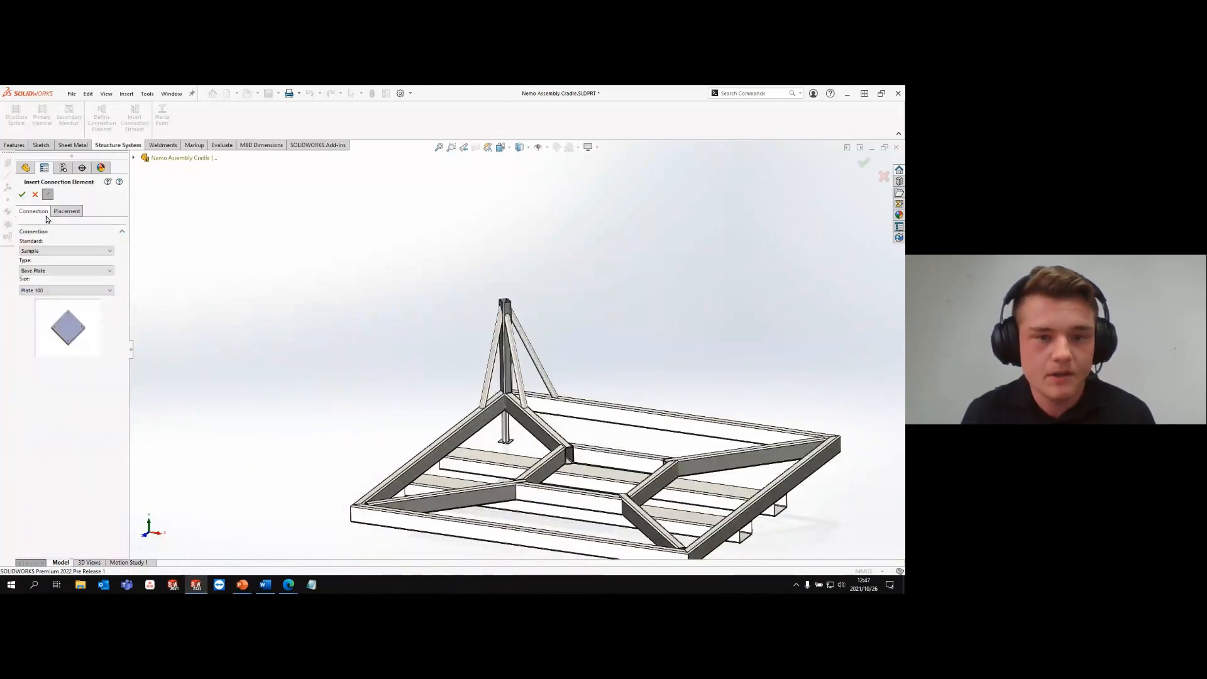
pyautogui.scroll(5, 454, 440)
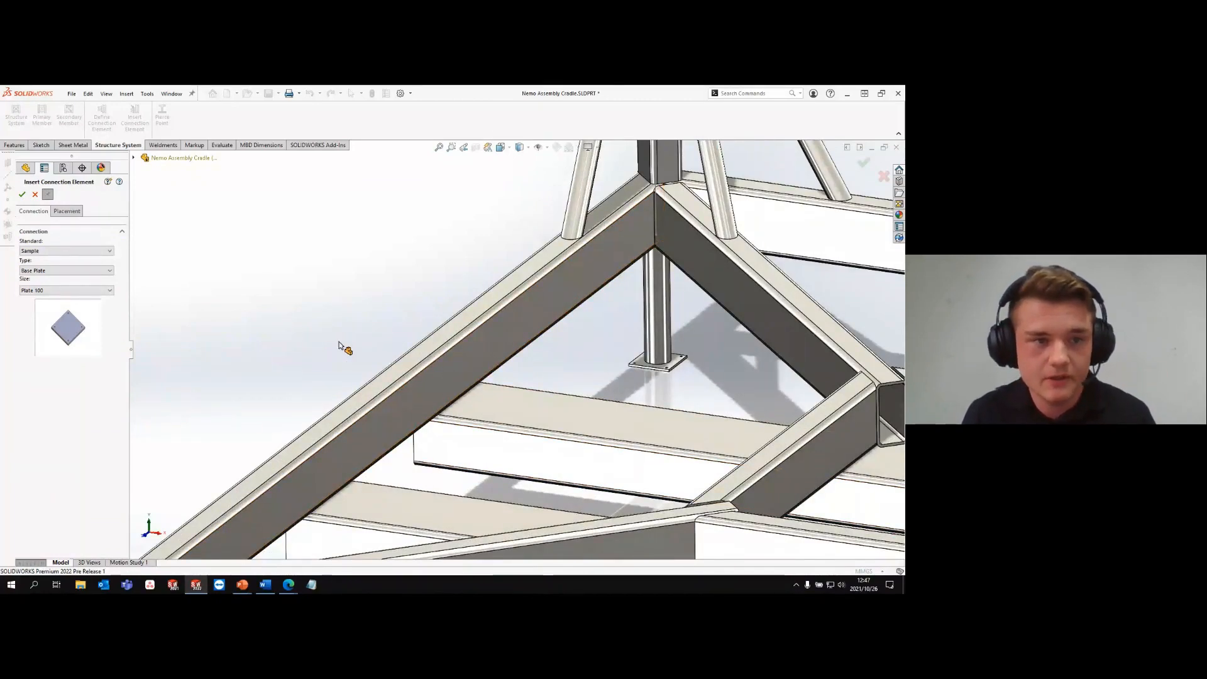
pyautogui.click(72, 291)
pyautogui.click(77, 306)
pyautogui.click(66, 271)
pyautogui.click(57, 305)
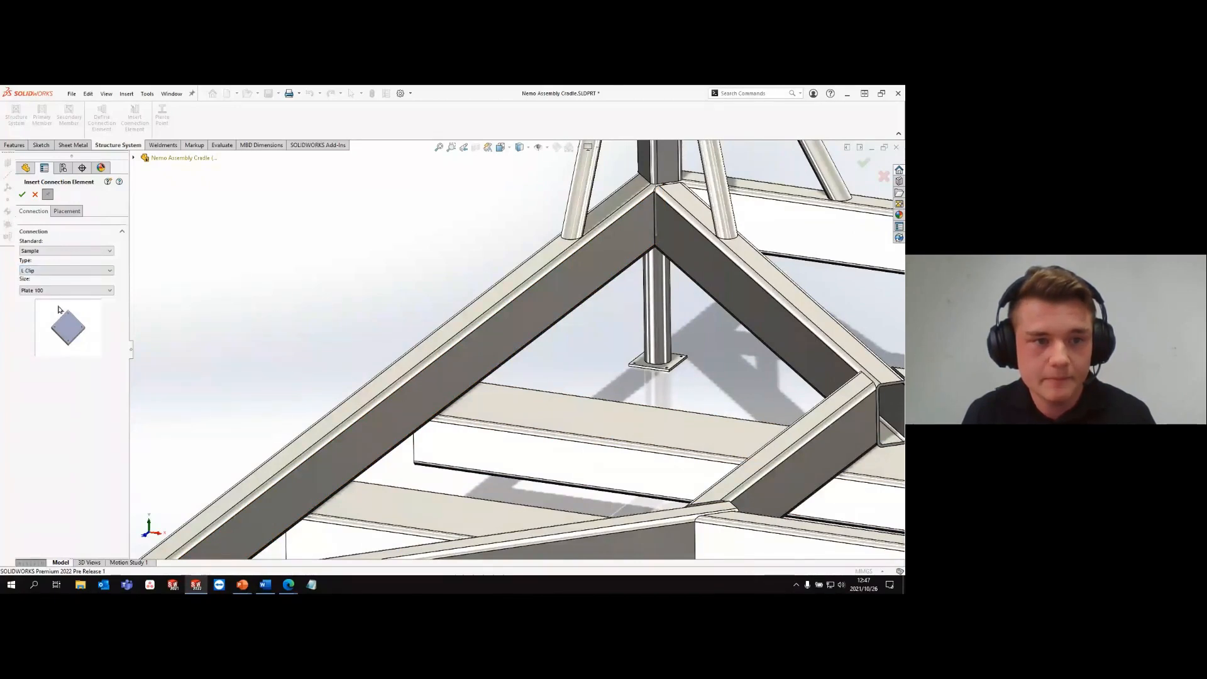
# - Position the L clip against the crossbeam's upper face and the outer frame beam's side face, centred on Member54's horizontal plane
pyautogui.click(67, 212)
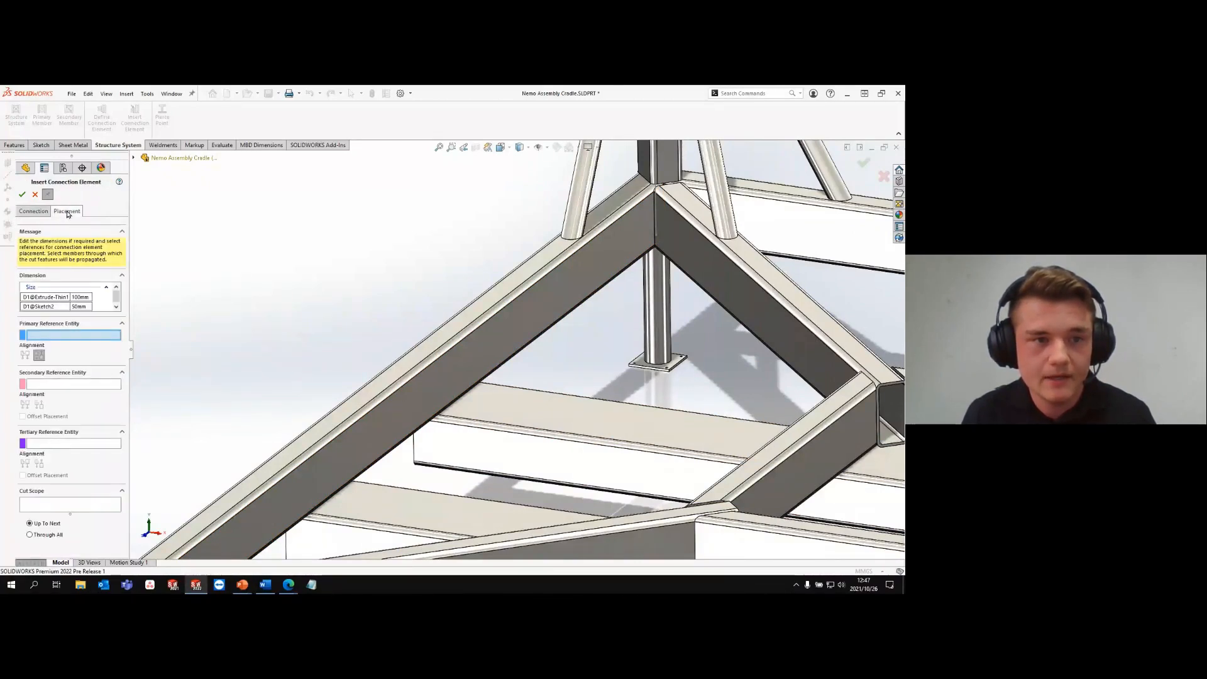
pyautogui.click(480, 407)
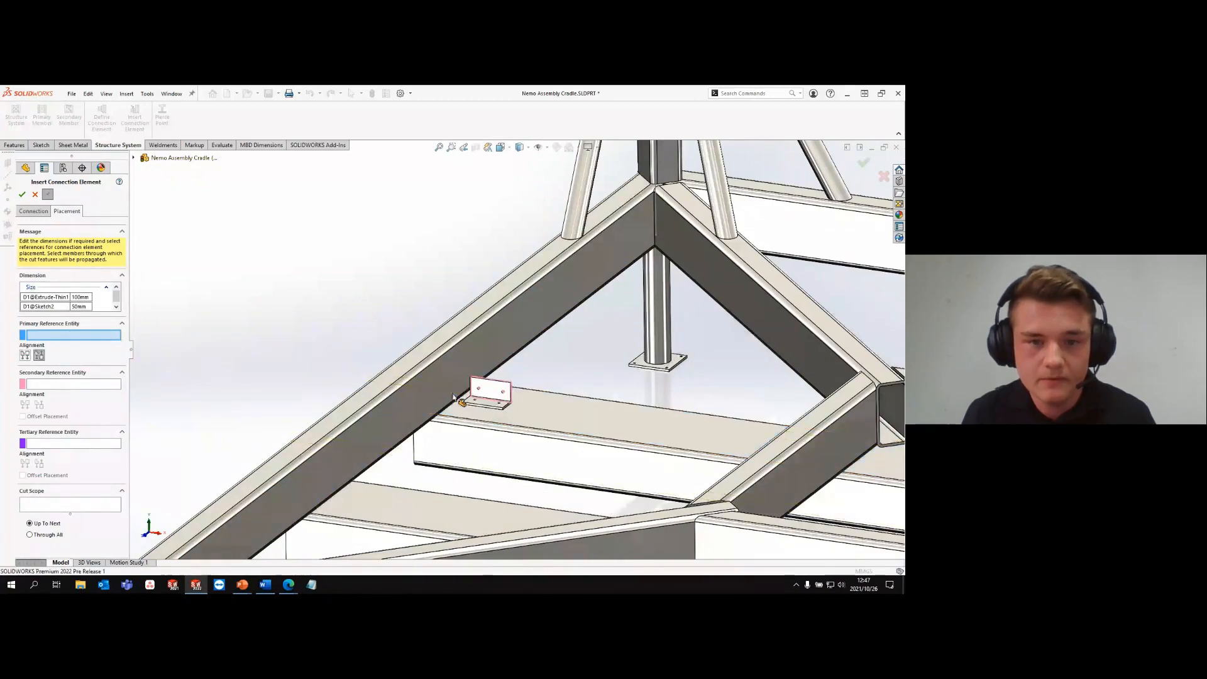
pyautogui.click(440, 387)
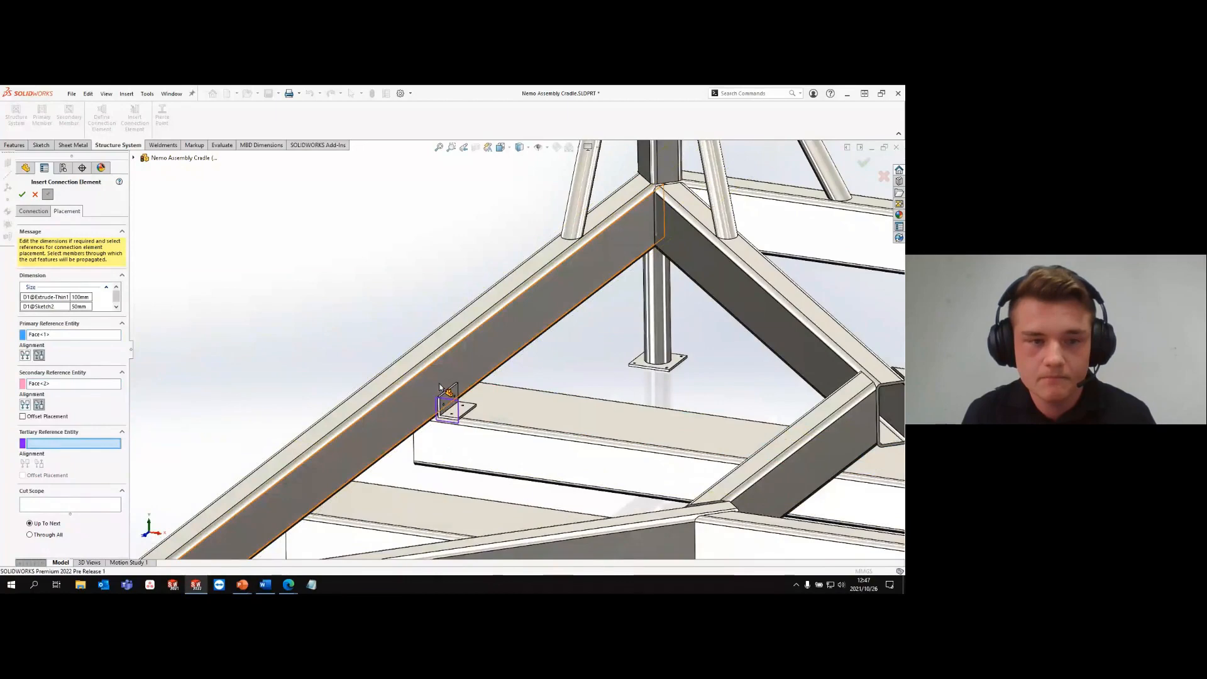
pyautogui.moveTo(303, 381); pyautogui.dragTo(288, 378, button='middle')
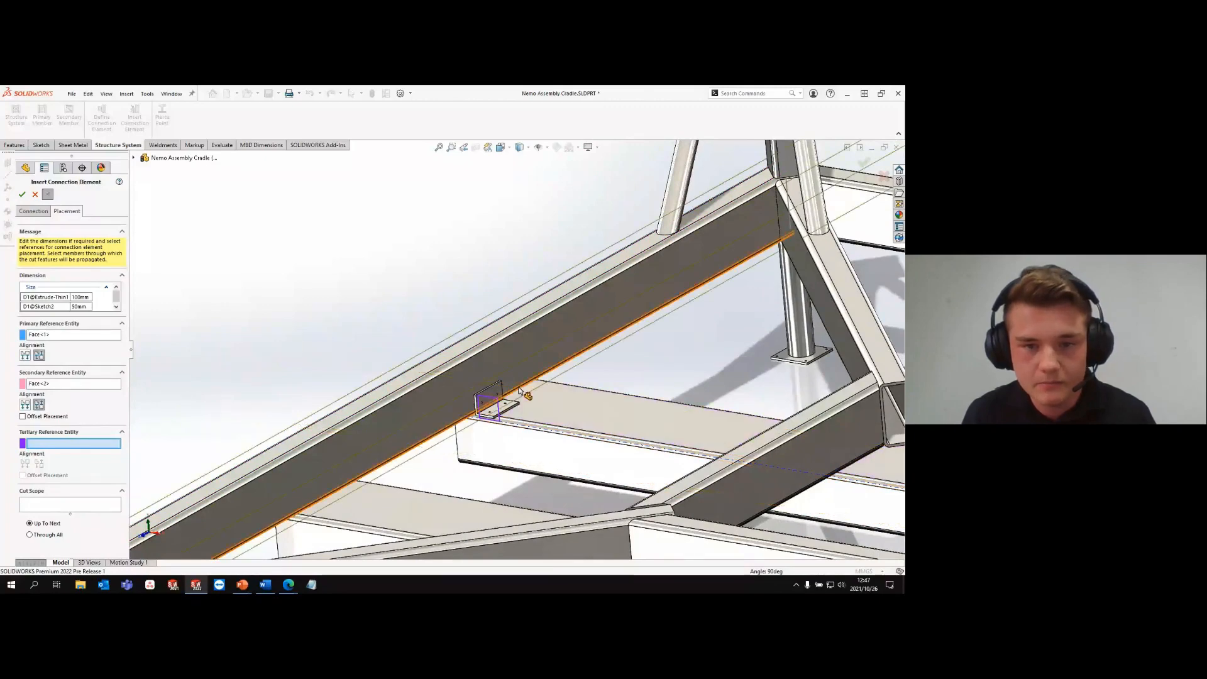
pyautogui.moveTo(525, 394); pyautogui.dragTo(524, 393, button='middle')
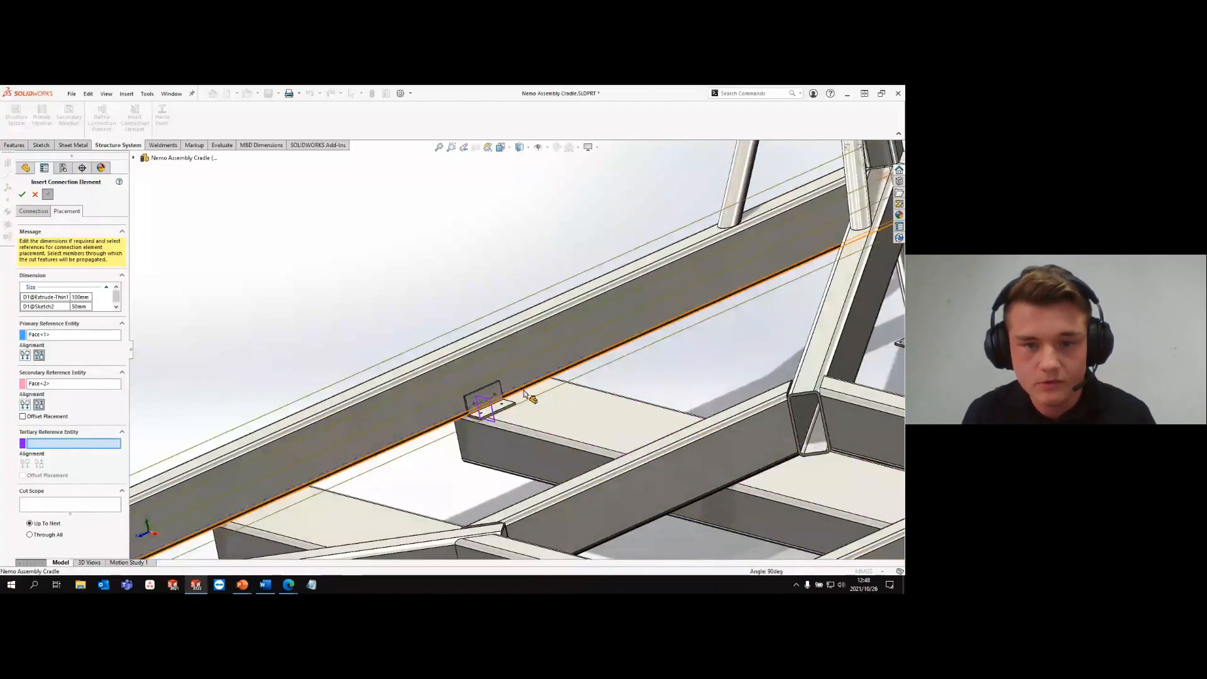
pyautogui.click(527, 394)
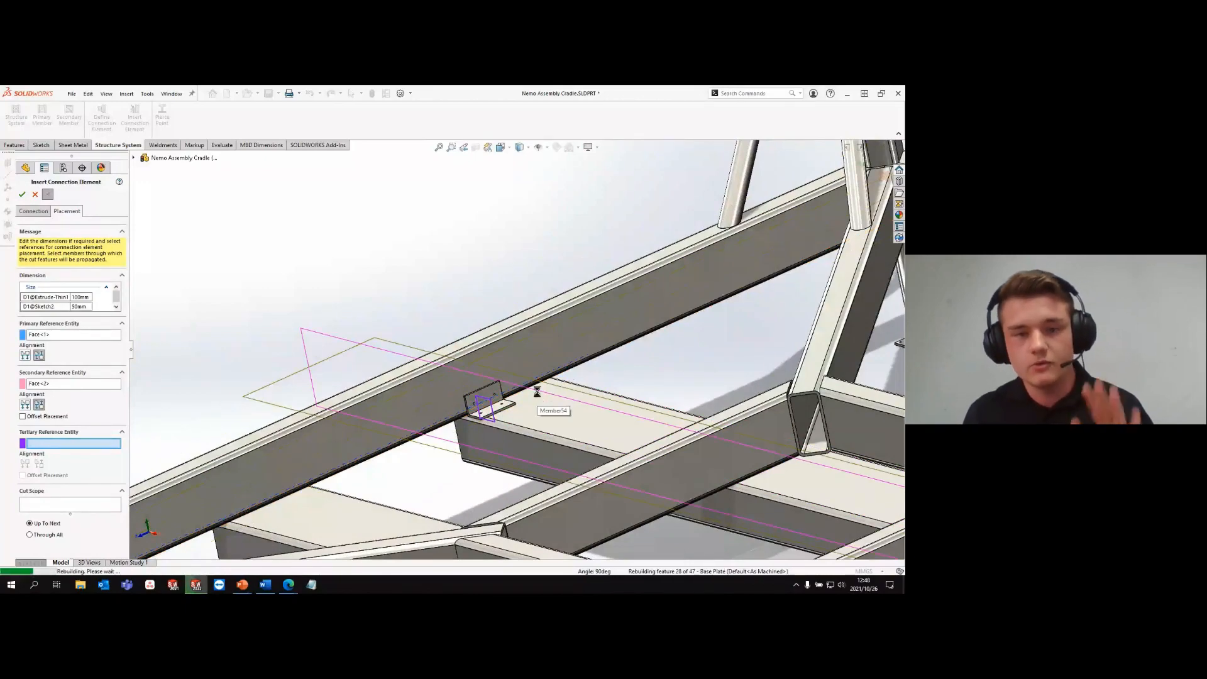
pyautogui.moveTo(553, 398); pyautogui.dragTo(563, 399, button='middle')
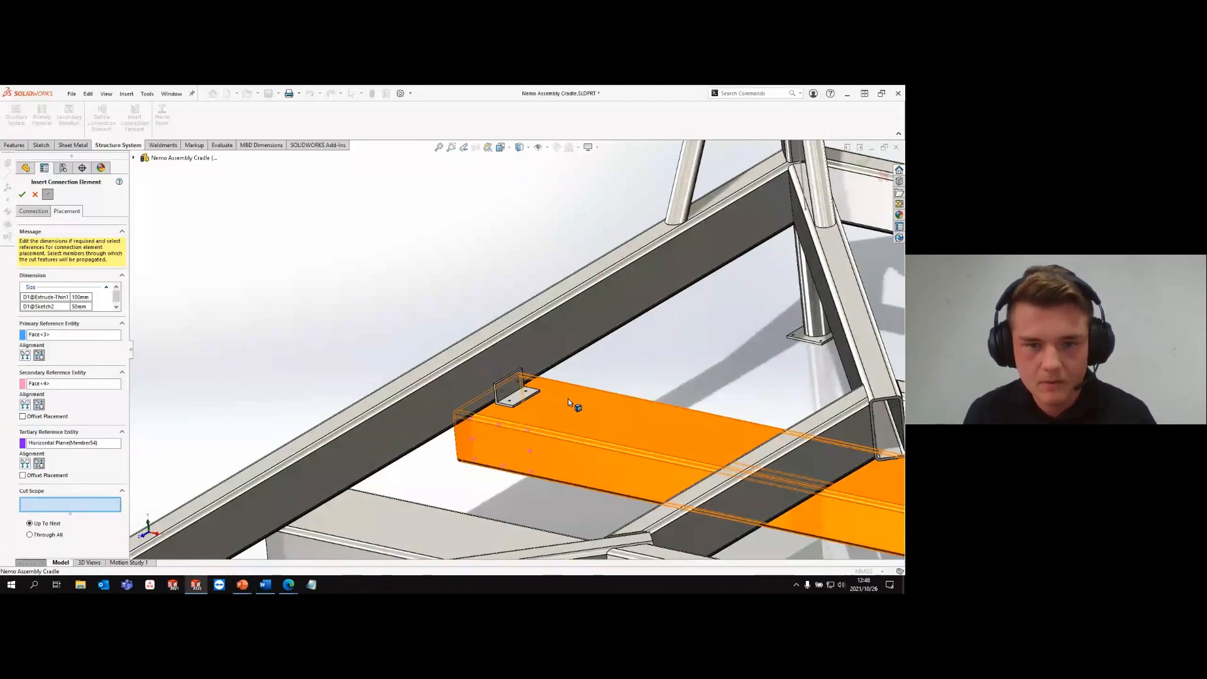
# - Add the crossbeam and the outer frame beam to the L clip's cut scope, using Up To Next, and accept the clip
pyautogui.click(553, 433)
pyautogui.click(458, 395)
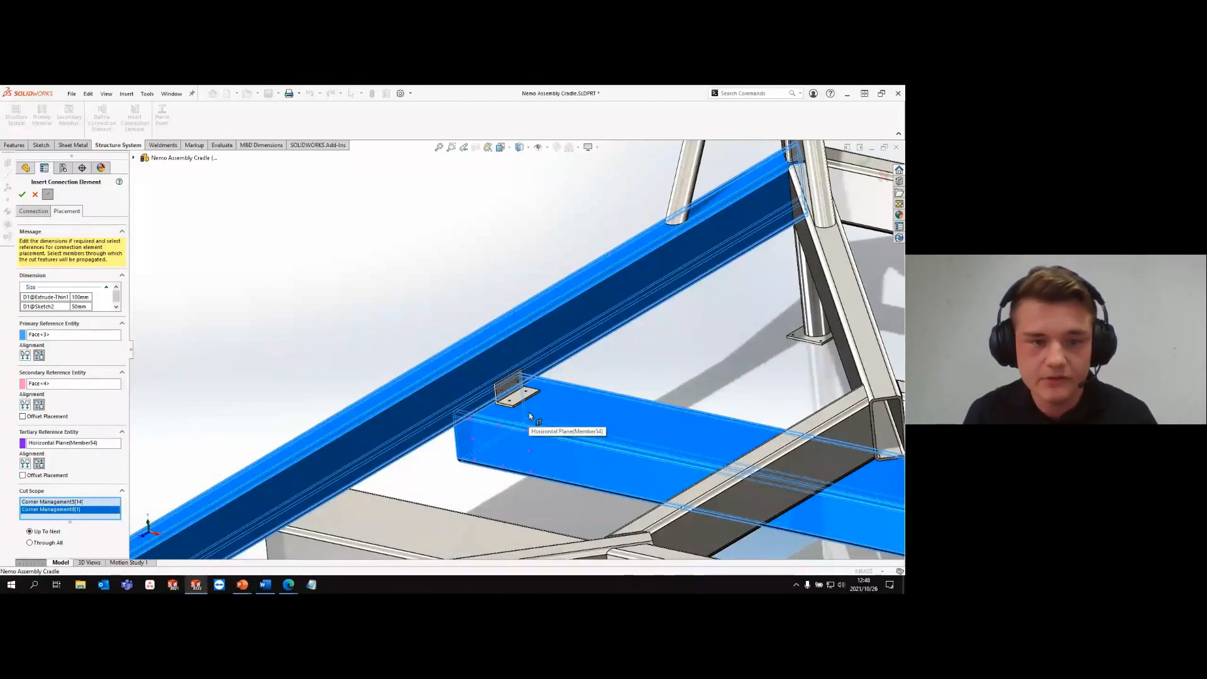
pyautogui.click(22, 195)
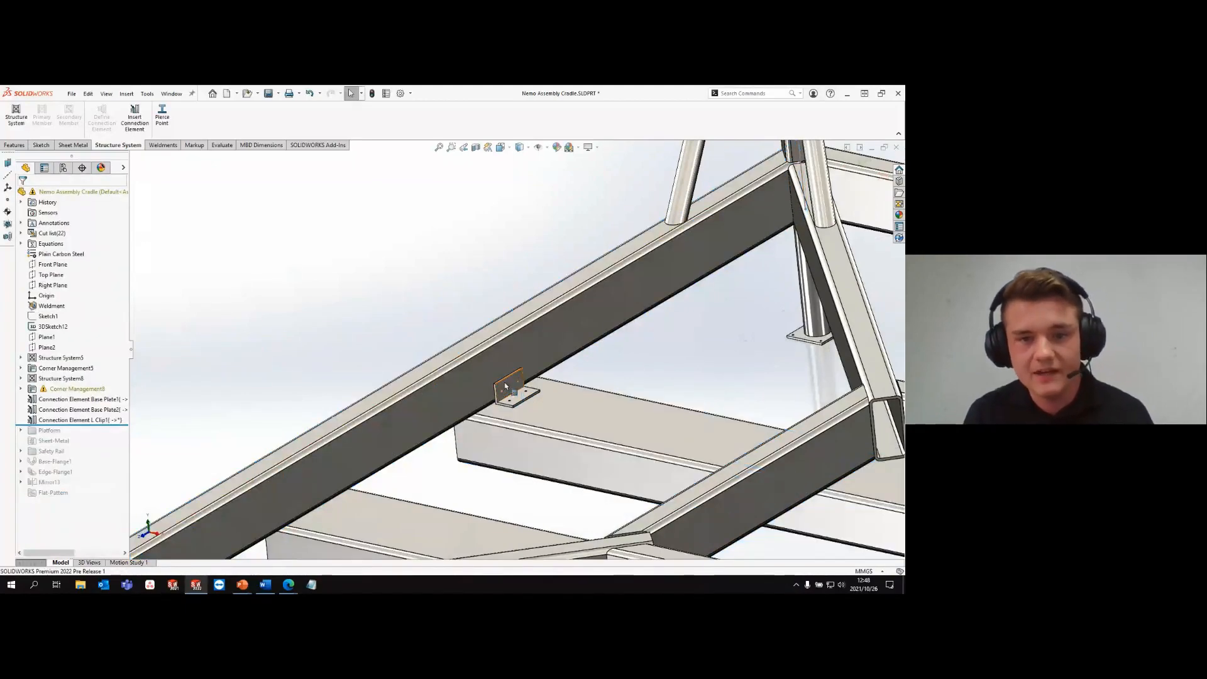
pyautogui.scroll(-3, 505, 386)
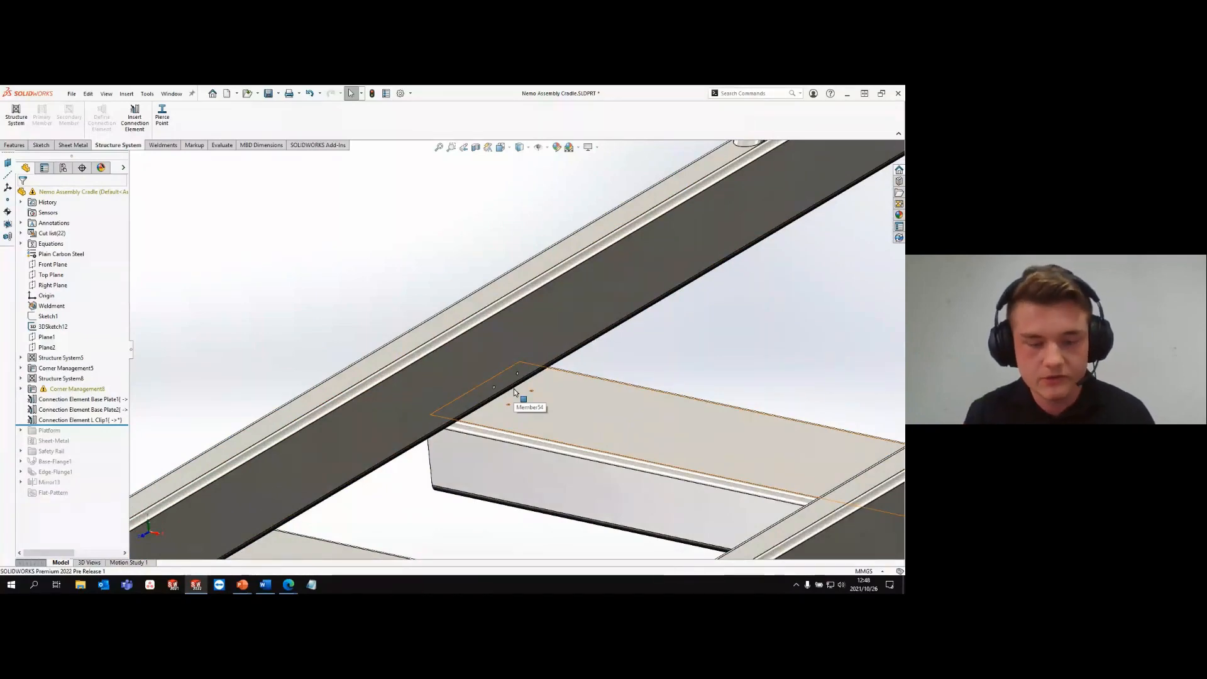
pyautogui.scroll(5, 459, 292)
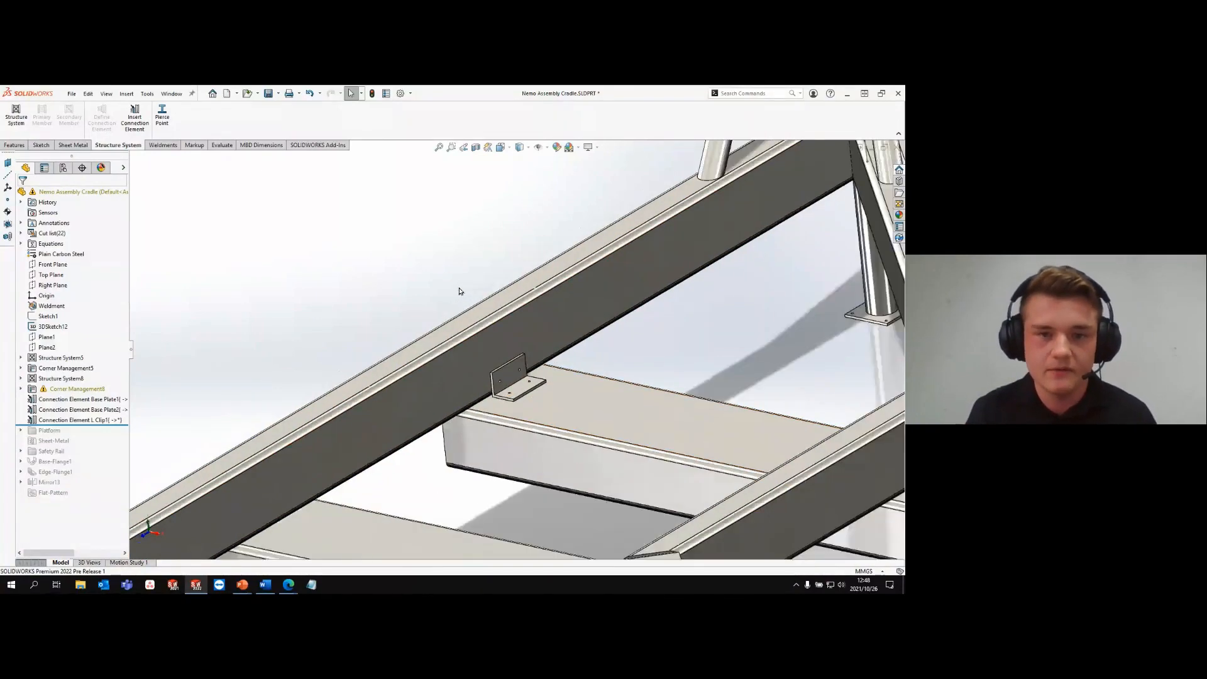
# - Set up a body mirror with the Right Plane as mirror plane and the Front Plane as secondary mirror plane
pyautogui.scroll(6, 459, 291)
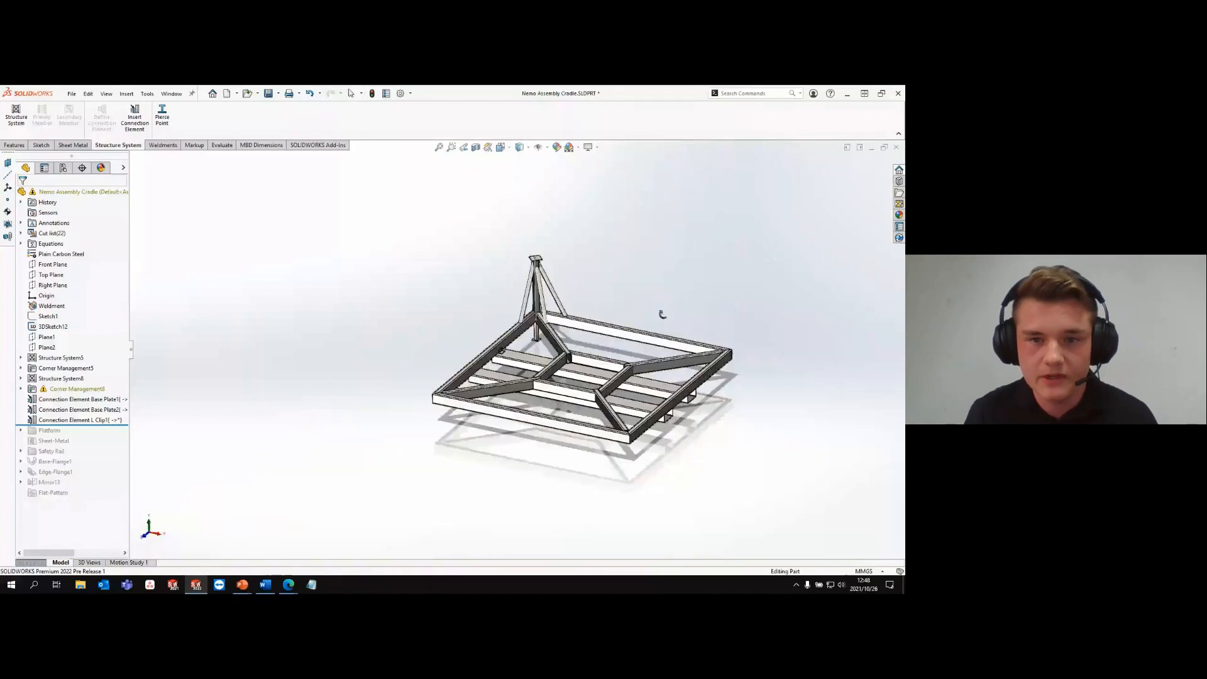
pyautogui.scroll(-5, 593, 348)
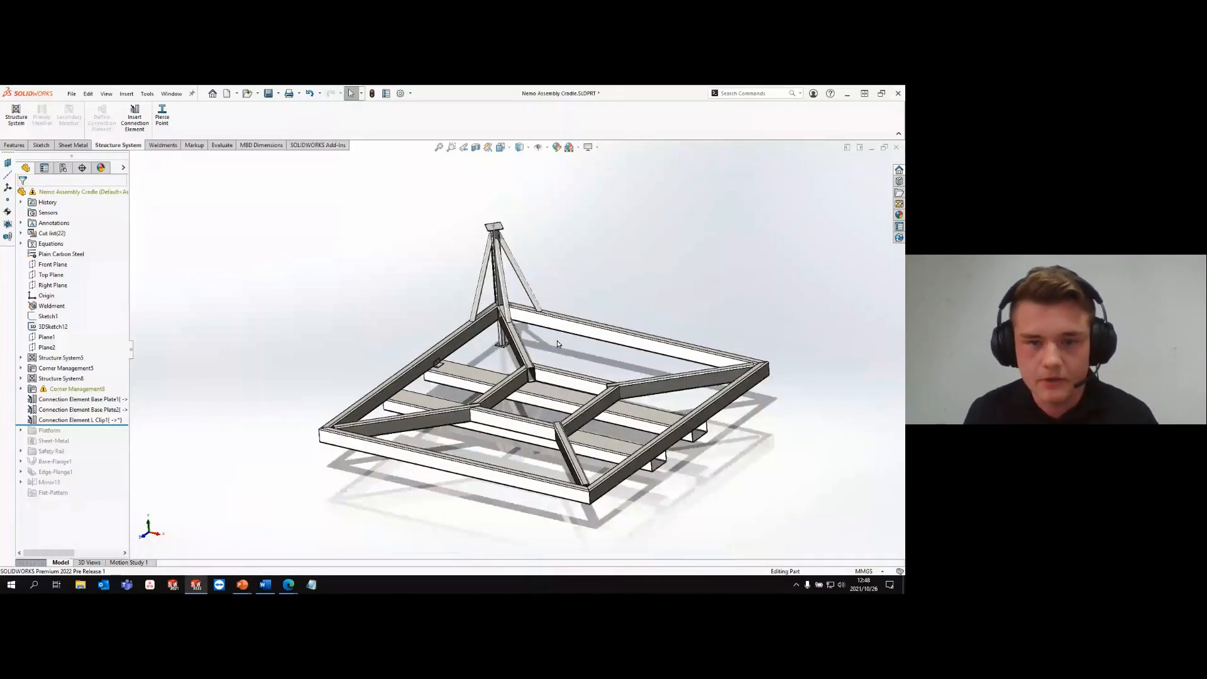
pyautogui.press('s')
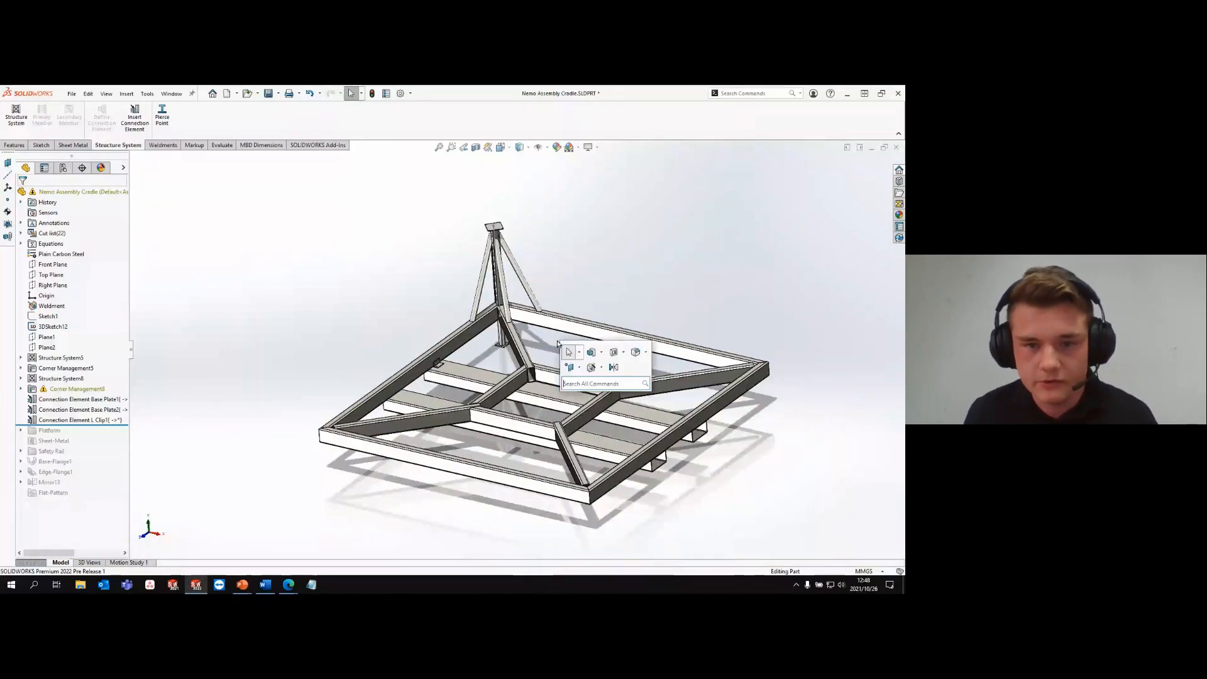
pyautogui.click(613, 371)
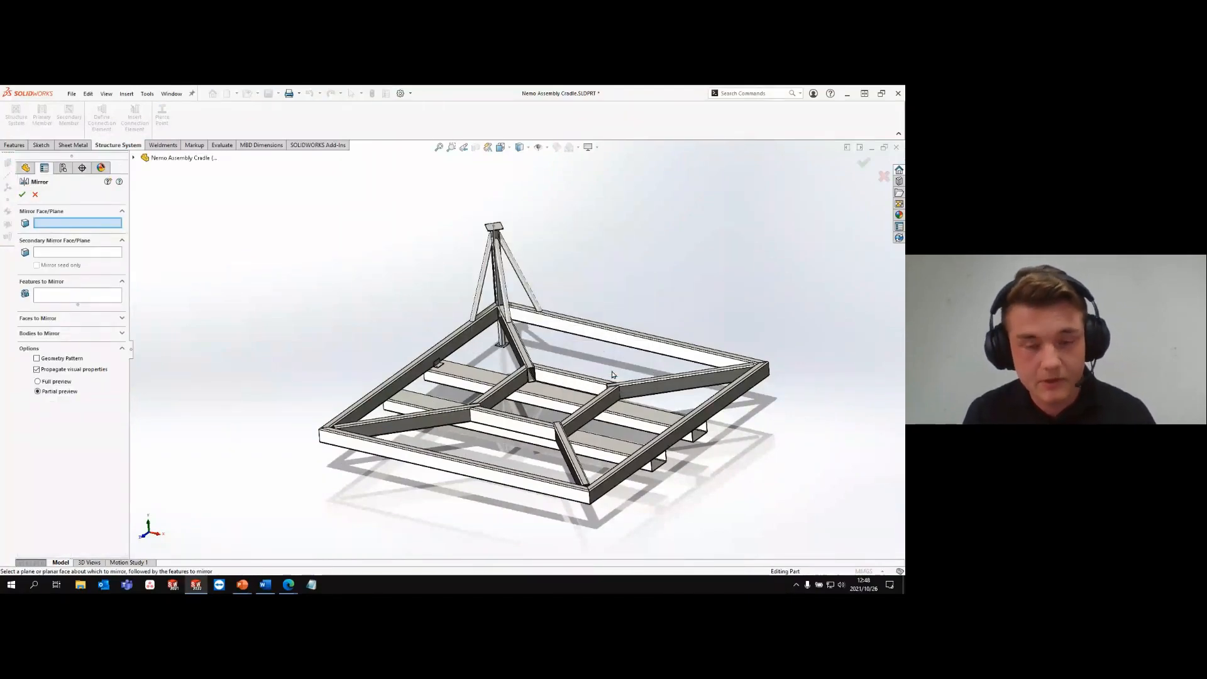
pyautogui.press('q')
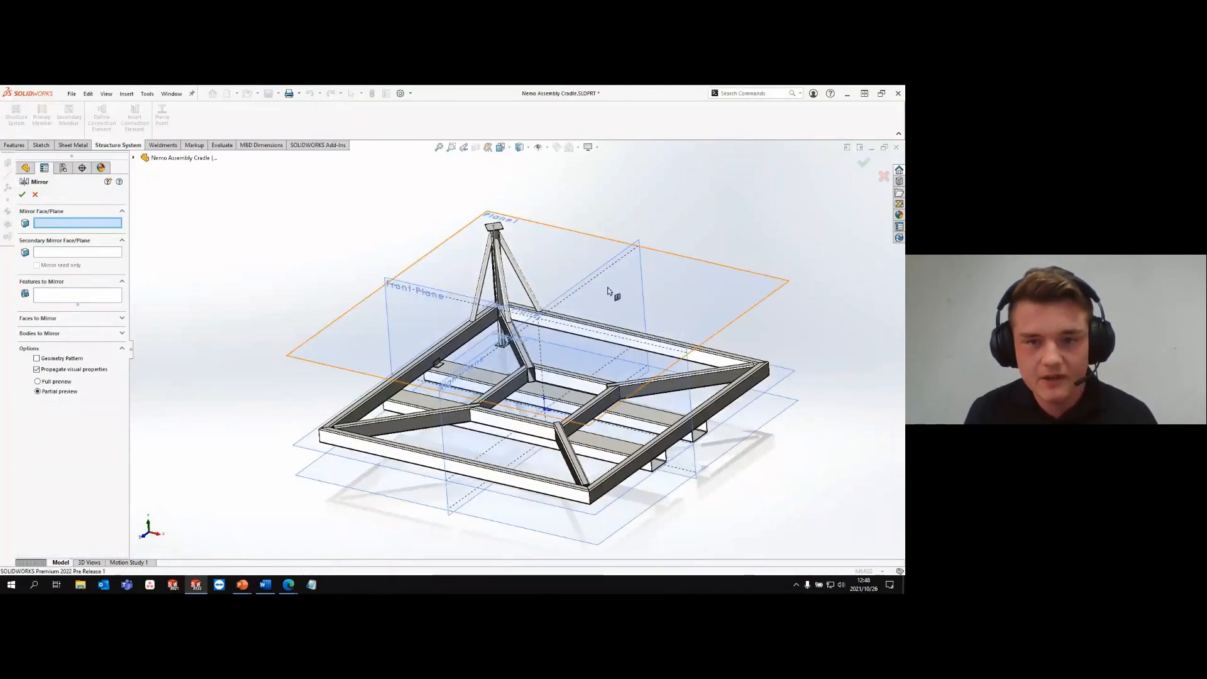
pyautogui.click(613, 264)
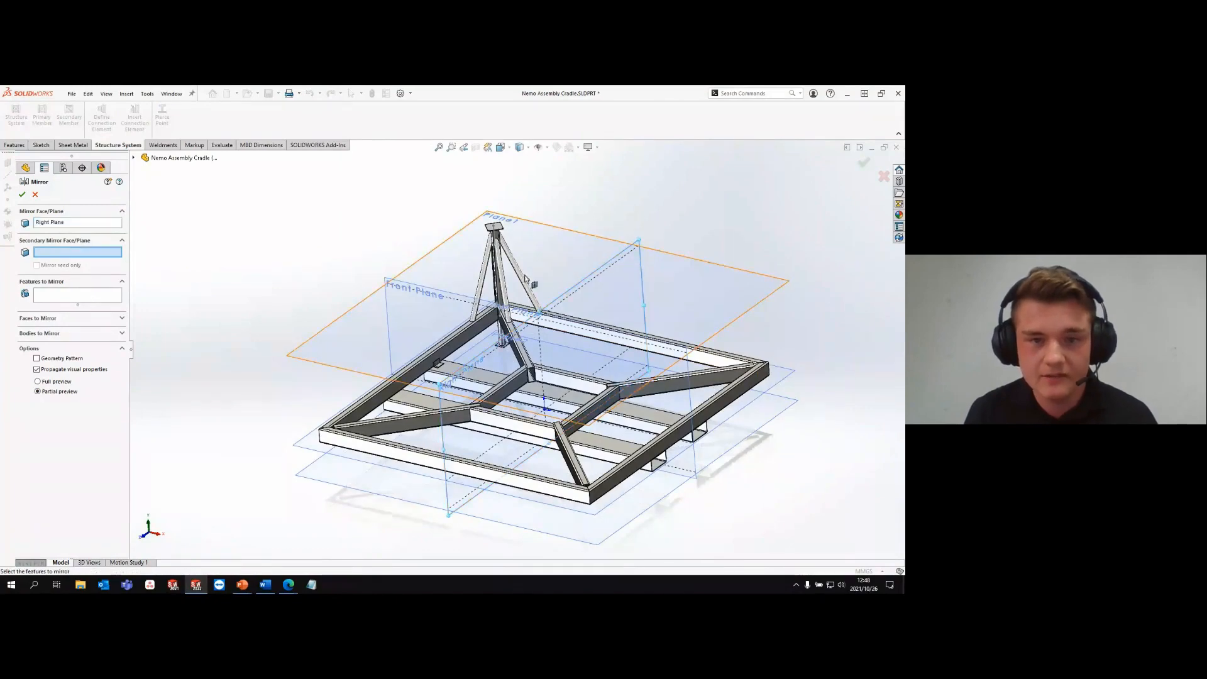
pyautogui.click(432, 290)
pyautogui.click(52, 333)
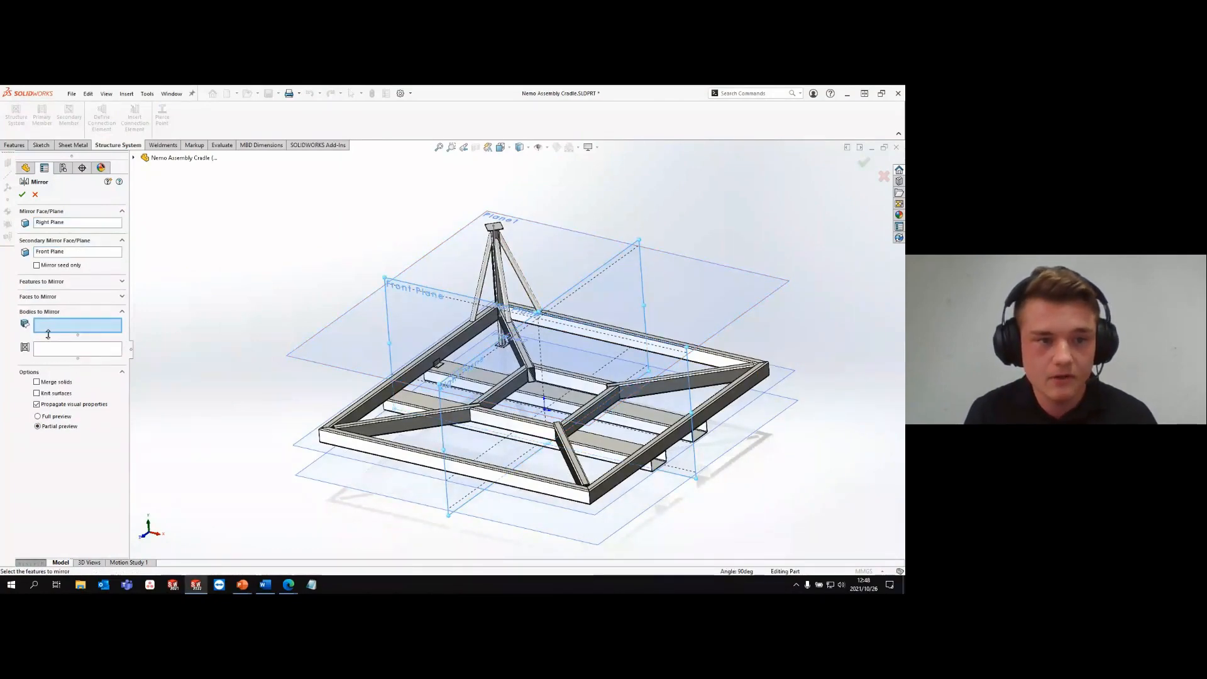
# - Mirror the L clip, the short round leg and its base plate to the other frame corners and crossbeam ends
pyautogui.scroll(-5, 434, 359)
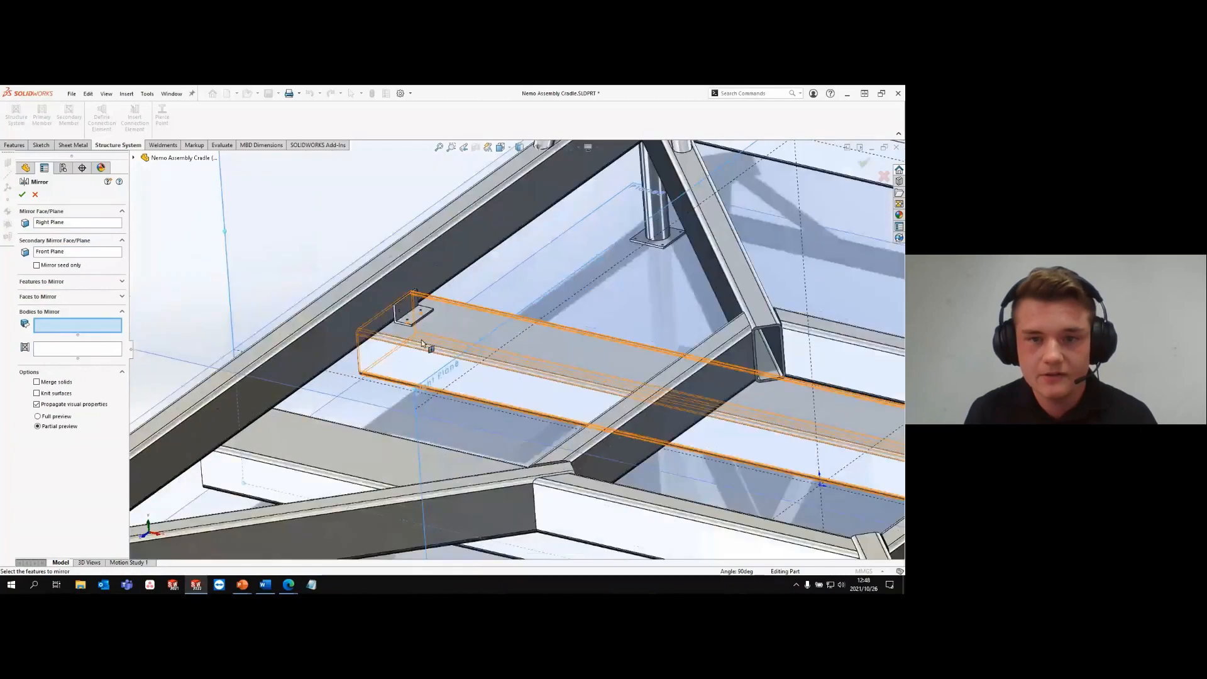
pyautogui.click(413, 309)
pyautogui.click(655, 211)
pyautogui.click(659, 236)
pyautogui.scroll(5, 660, 345)
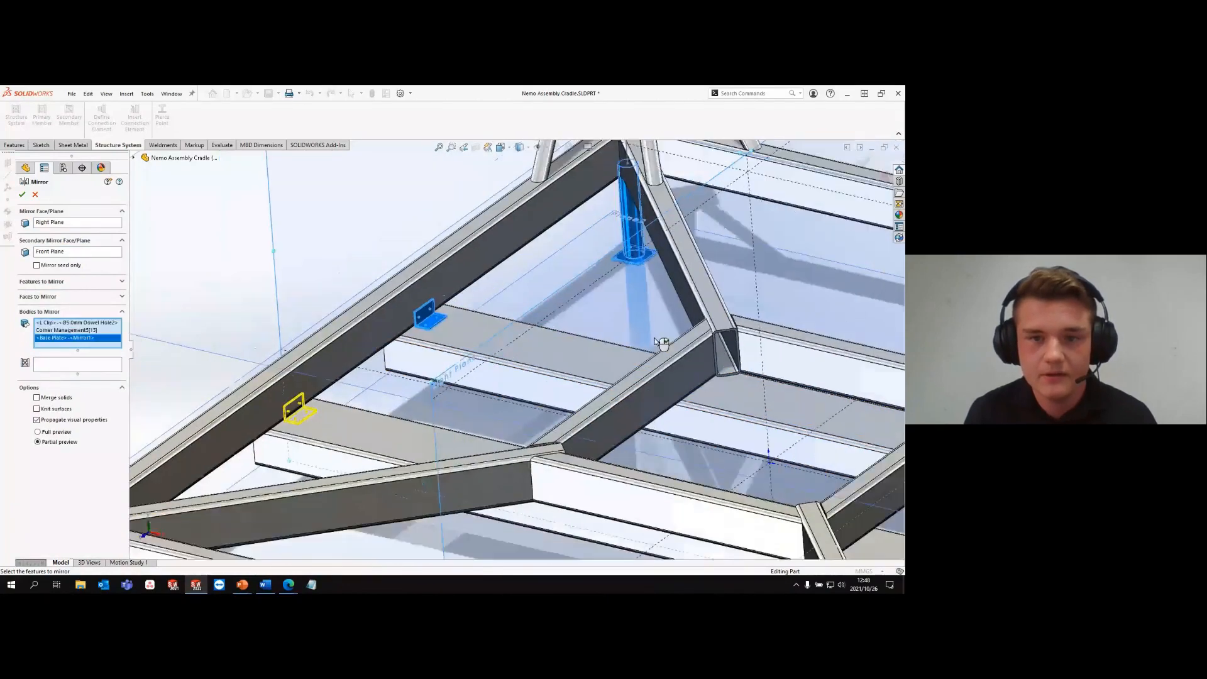
pyautogui.scroll(2, 655, 343)
pyautogui.click(23, 194)
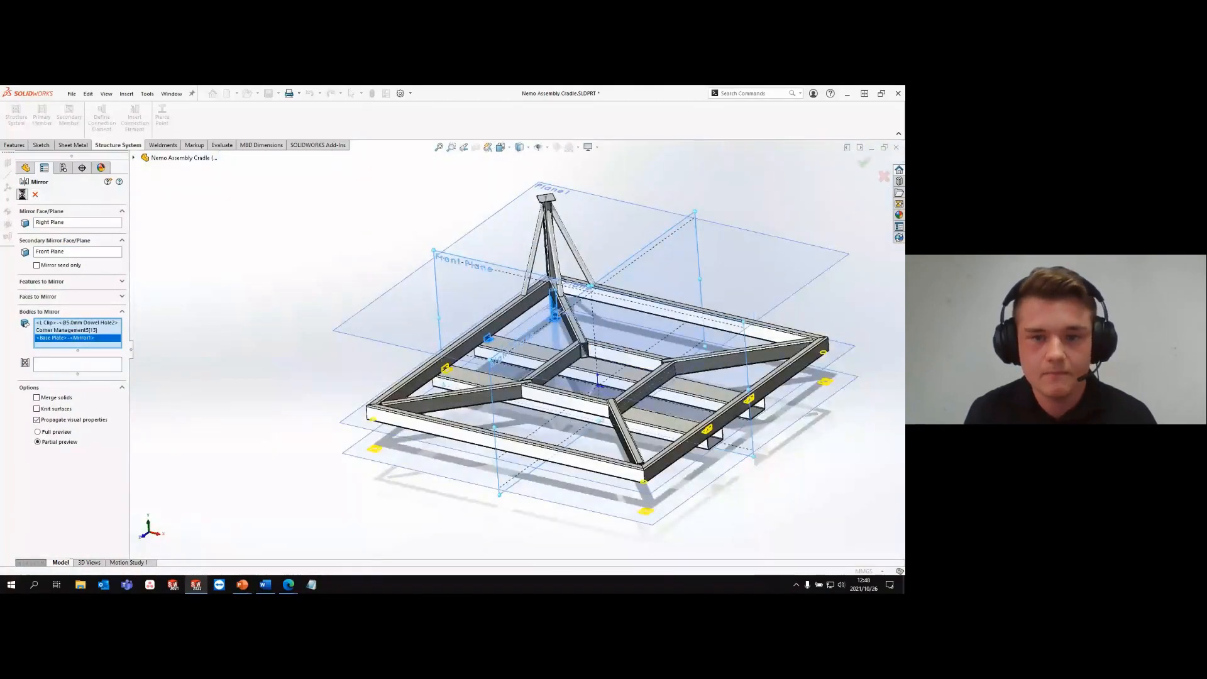
pyautogui.click(393, 206)
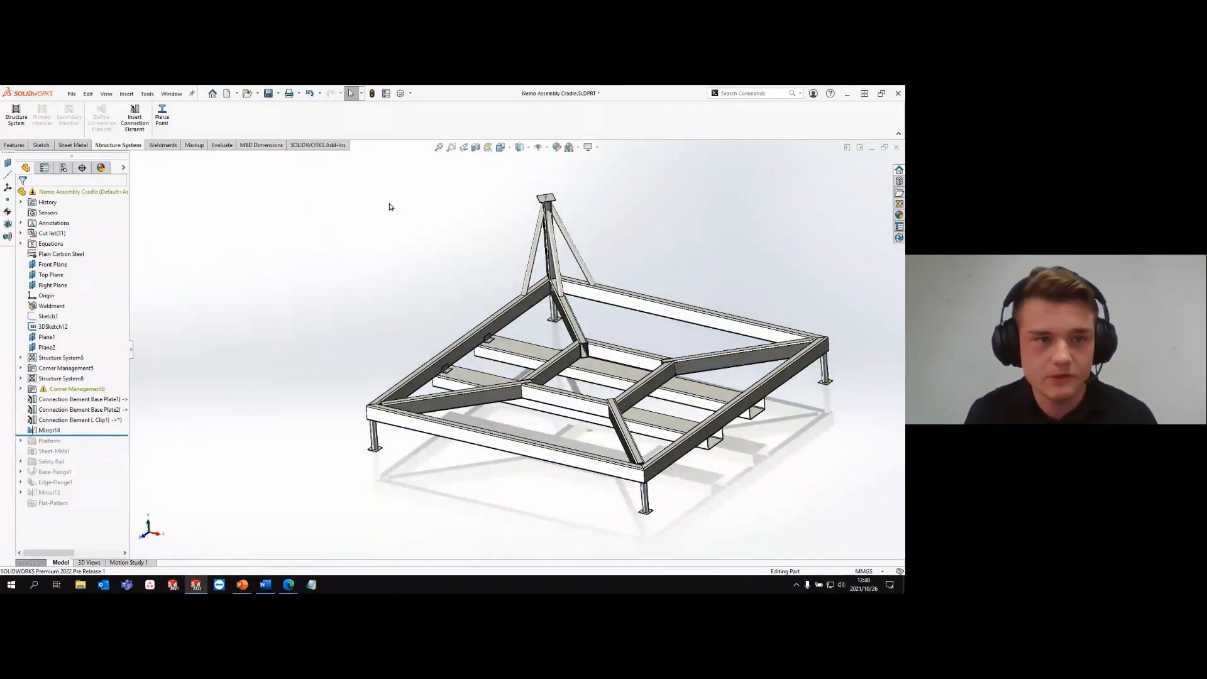
# - Add a 5 mm thick end cap to the open end face of the diagonal rectangular tube at the inner frame corner
pyautogui.click(160, 146)
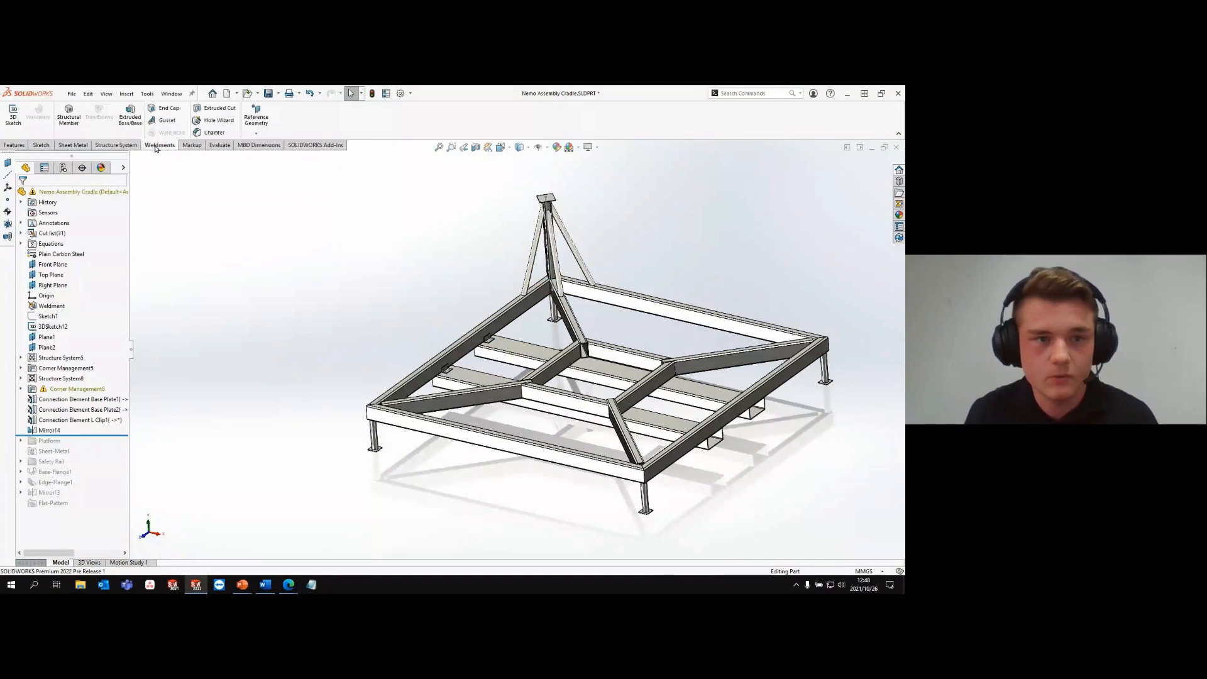
pyautogui.click(168, 112)
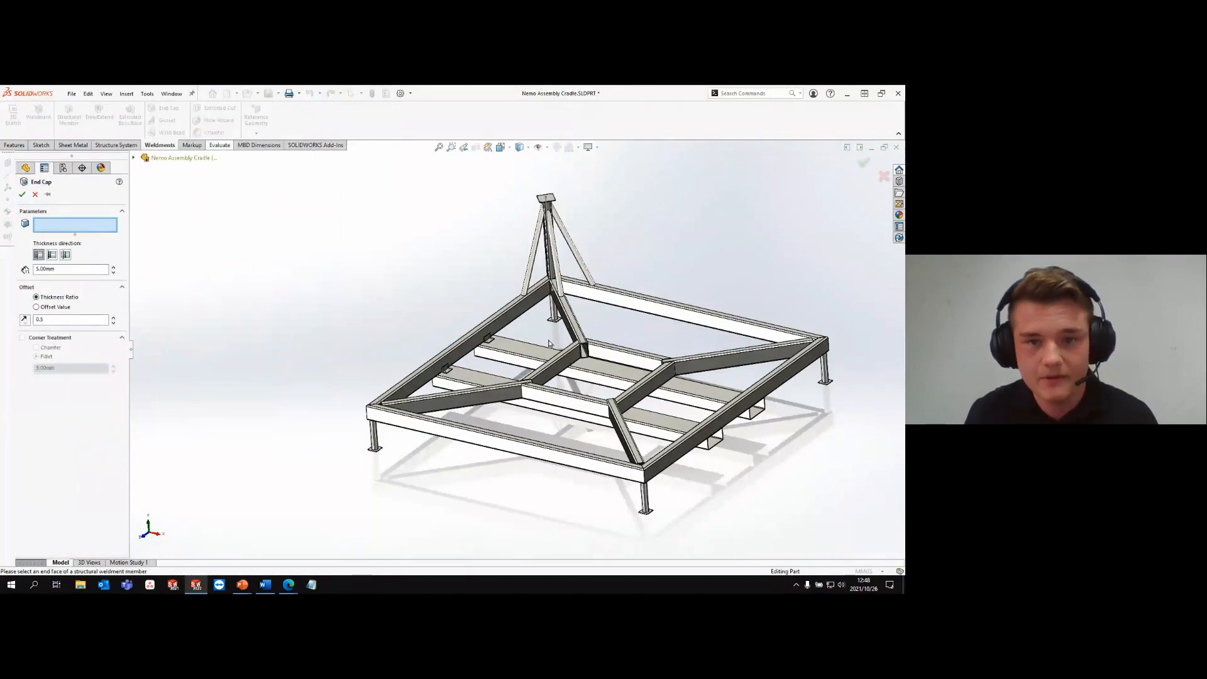
pyautogui.scroll(-10, 573, 350)
pyautogui.scroll(-4, 573, 350)
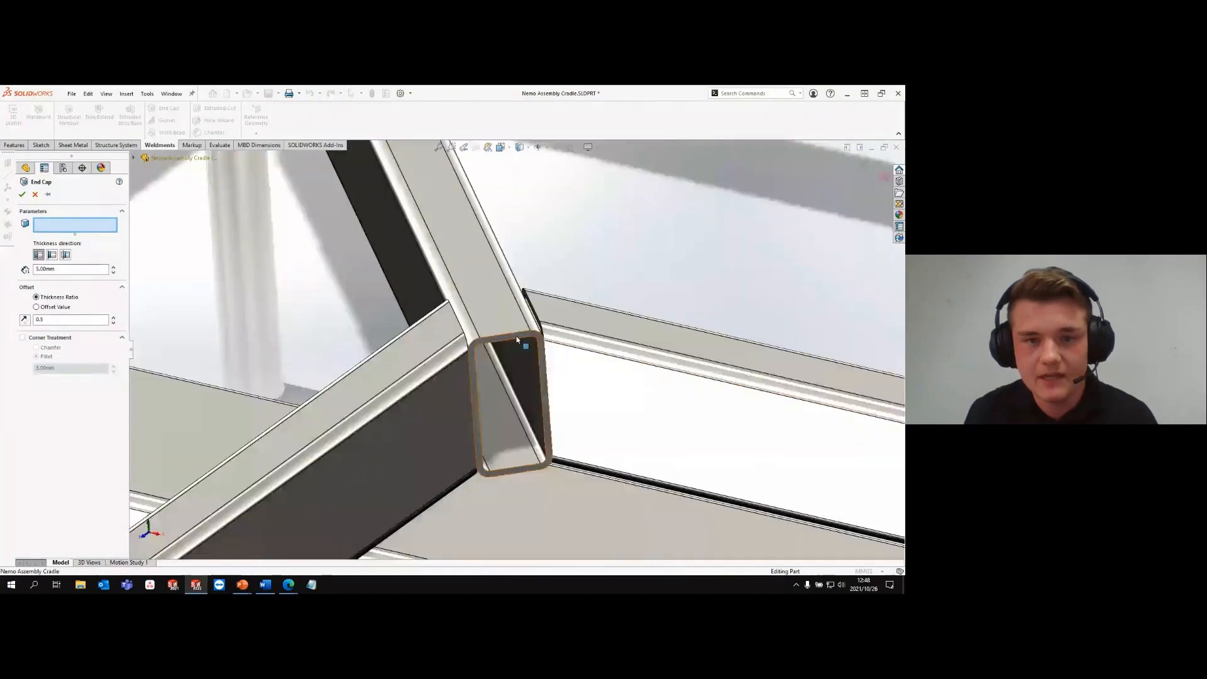
pyautogui.click(517, 339)
pyautogui.click(22, 195)
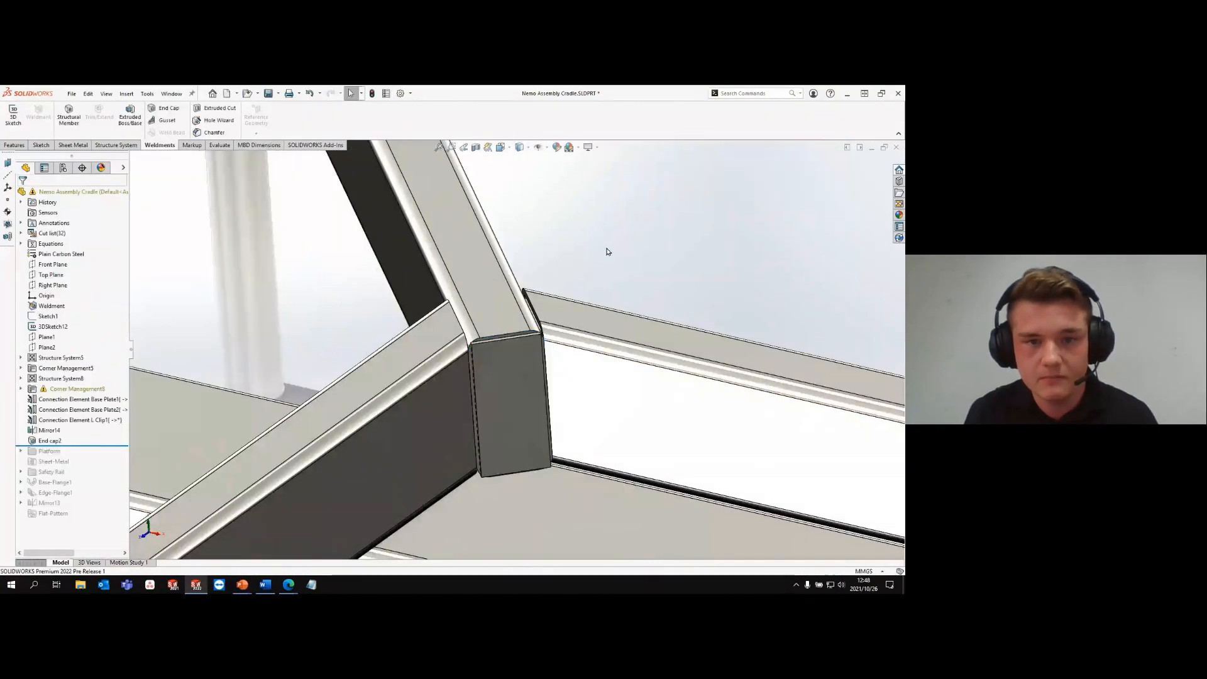
# - Mirror the corner post, its braces and top plate using the Right Plane as mirror plane and Plane1 as secondary mirror plane
pyautogui.scroll(10, 607, 251)
pyautogui.scroll(6, 602, 256)
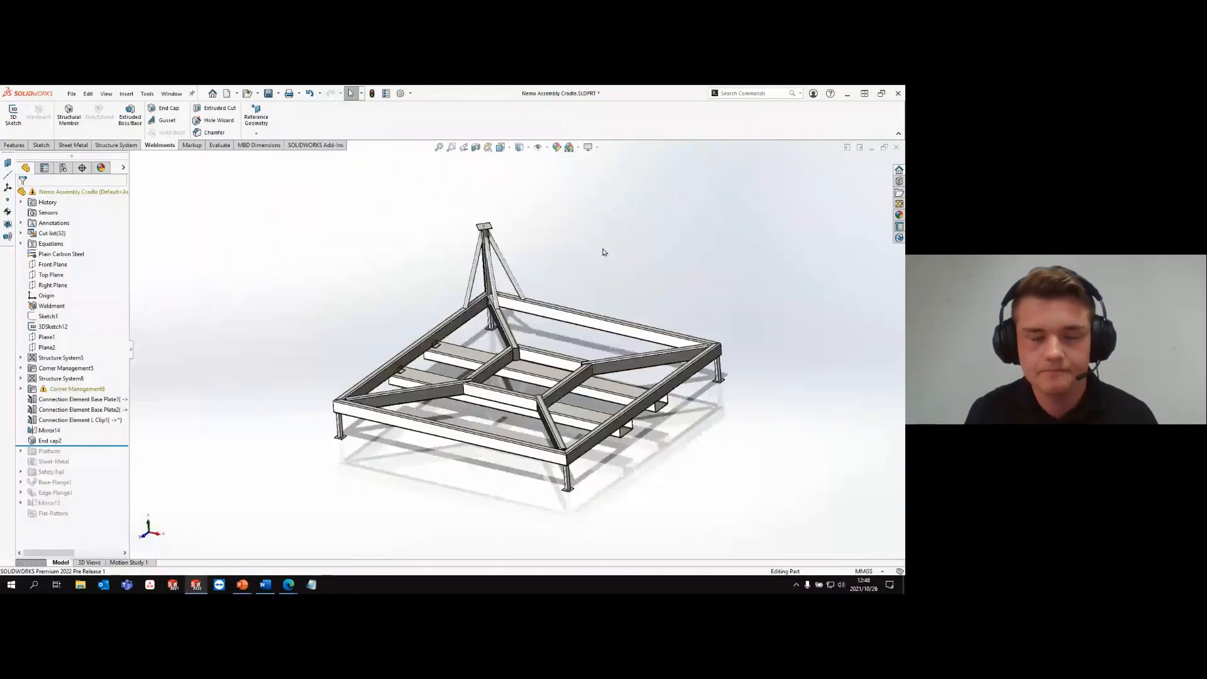
pyautogui.press('s')
pyautogui.click(648, 266)
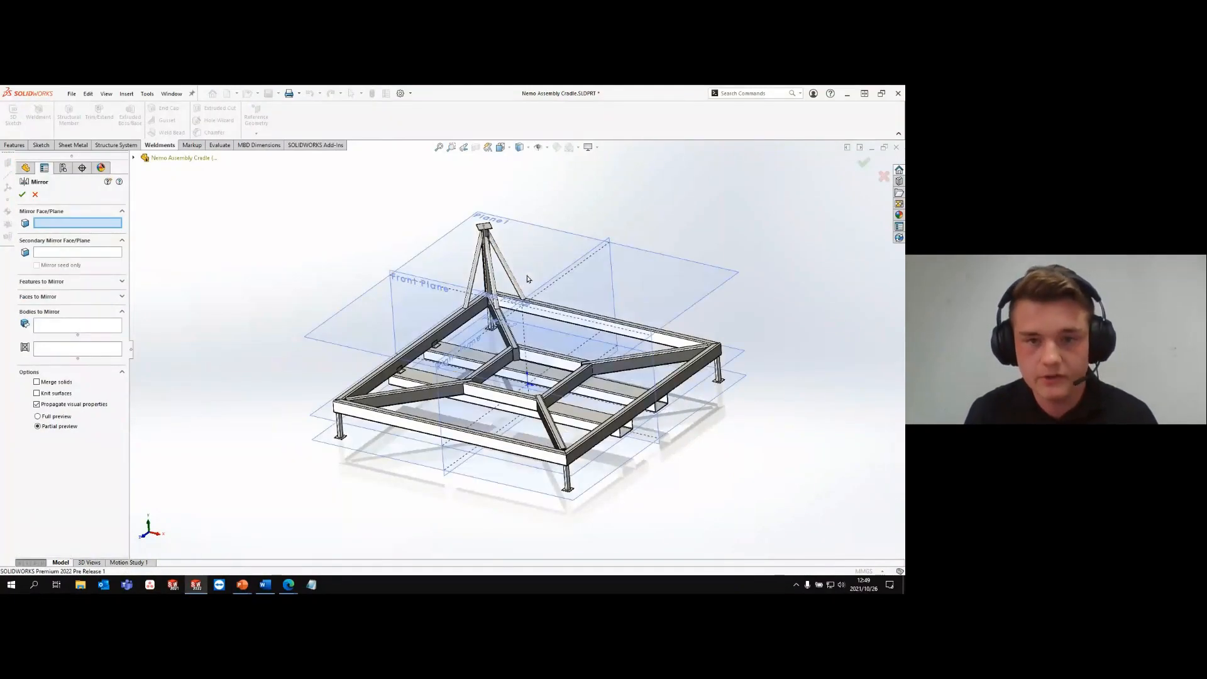
pyautogui.click(563, 275)
pyautogui.scroll(-5, 538, 262)
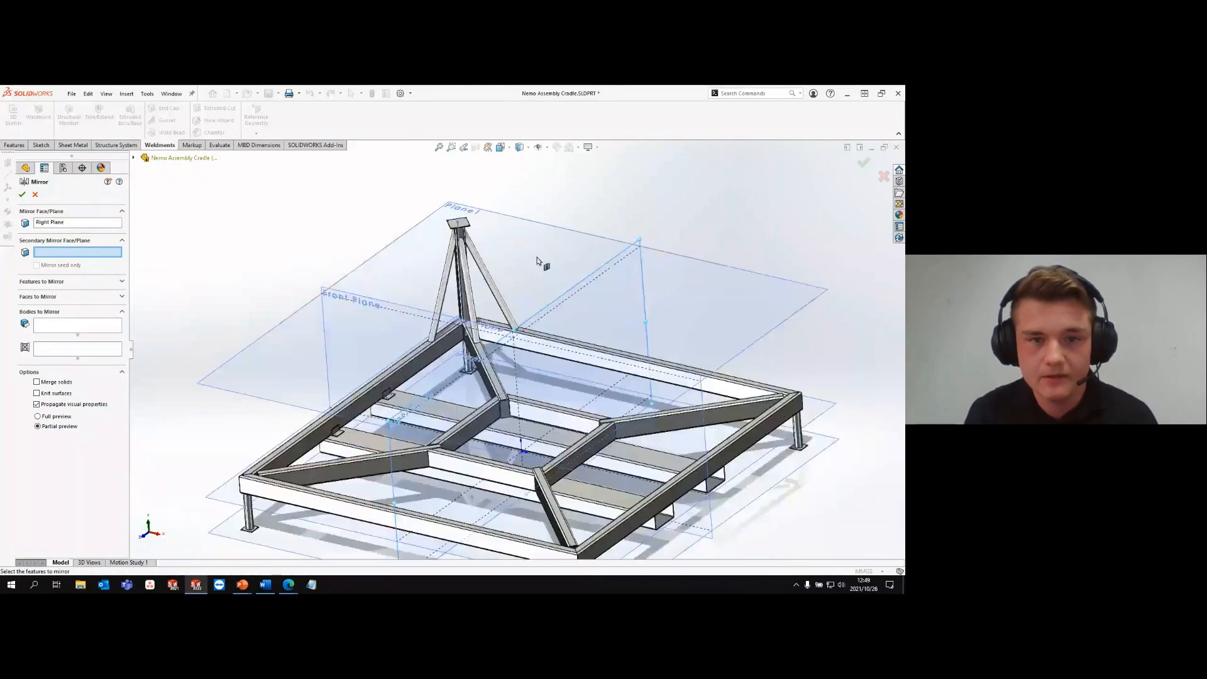
pyautogui.click(384, 214)
pyautogui.scroll(5, 475, 295)
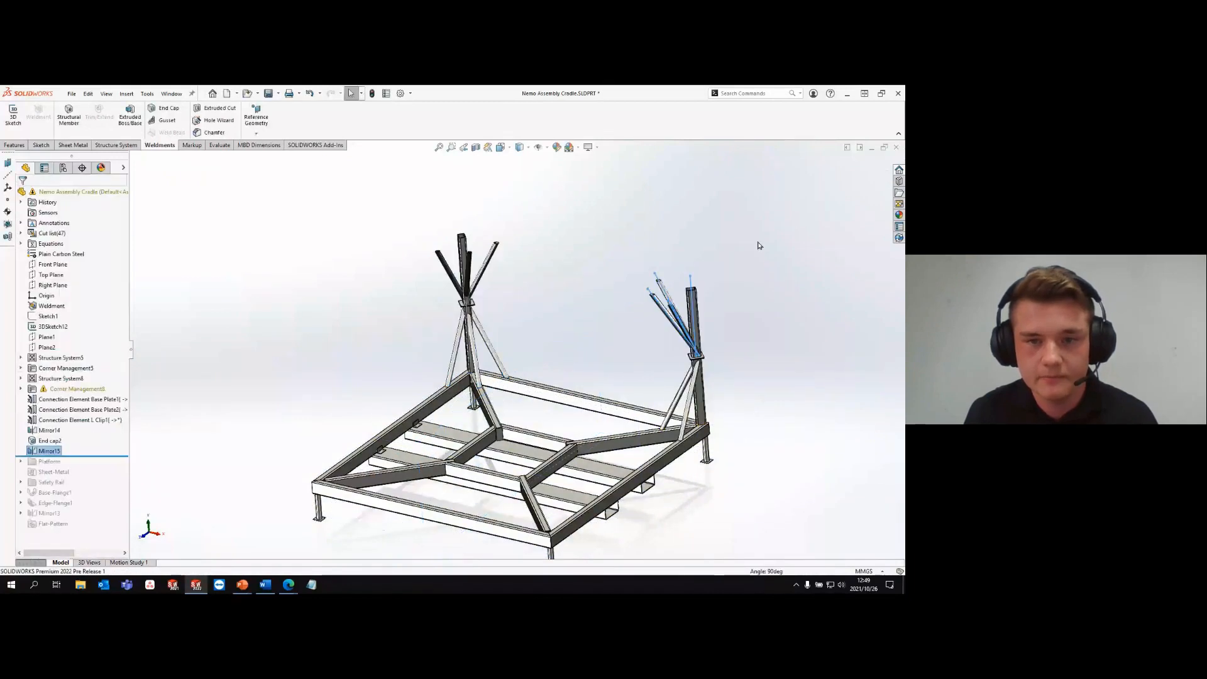
# - Roll the model forward past Mirror13 and set up an edge flange about 147 mm long on the platform's lower curved and adjoining straight edges
pyautogui.moveTo(73, 455); pyautogui.dragTo(68, 514)
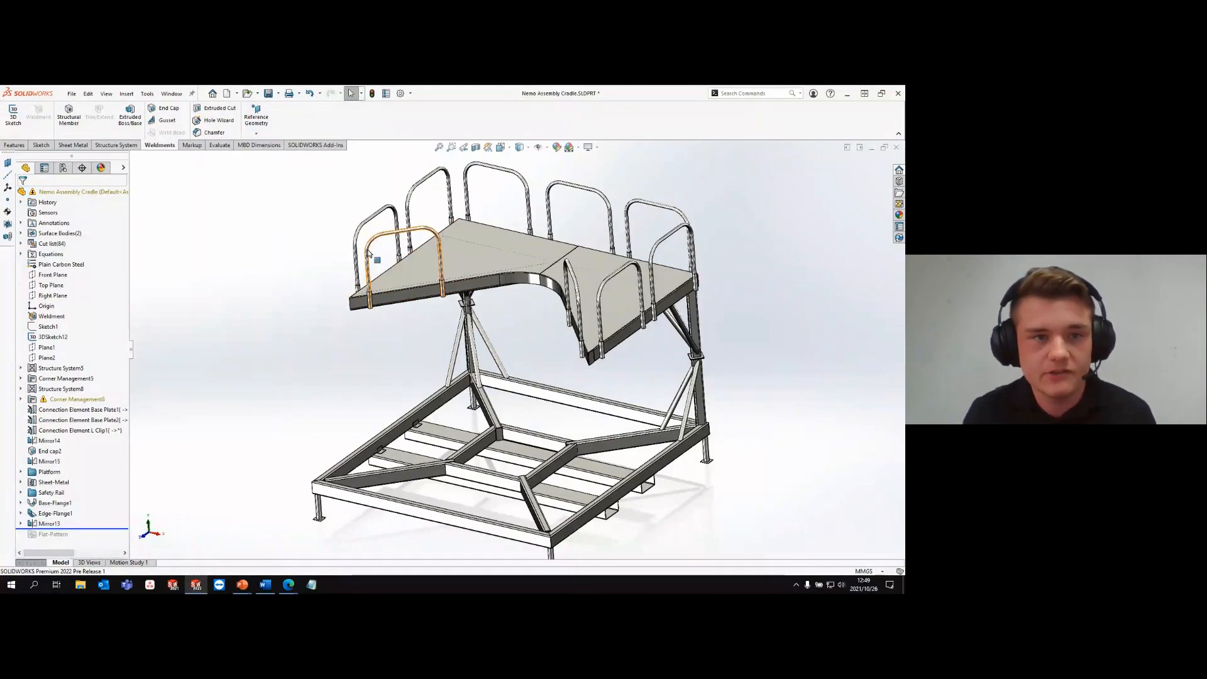
pyautogui.click(76, 145)
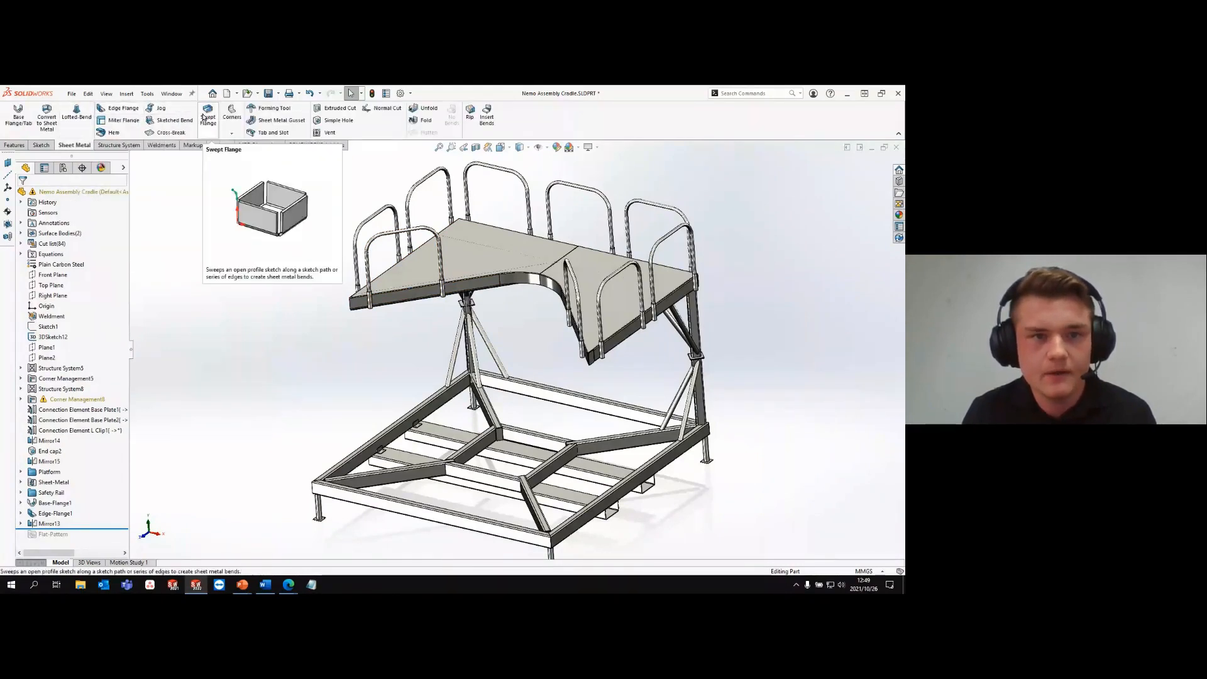
pyautogui.click(123, 109)
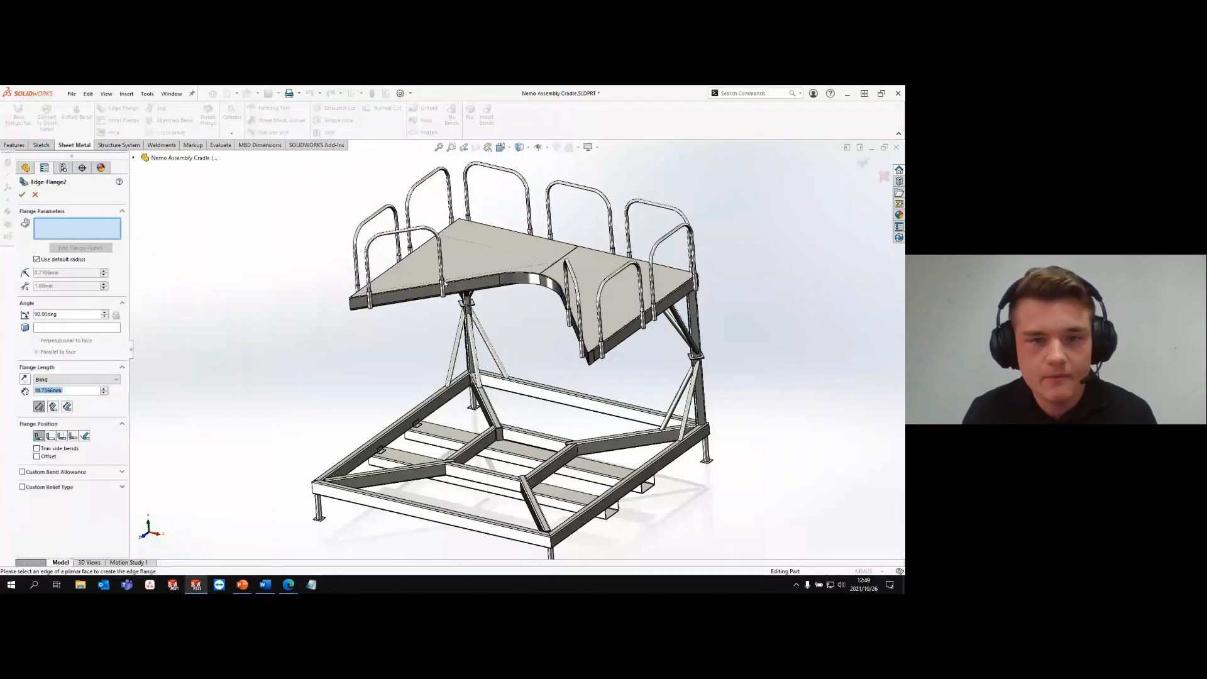
pyautogui.scroll(-5, 506, 290)
pyautogui.click(571, 321)
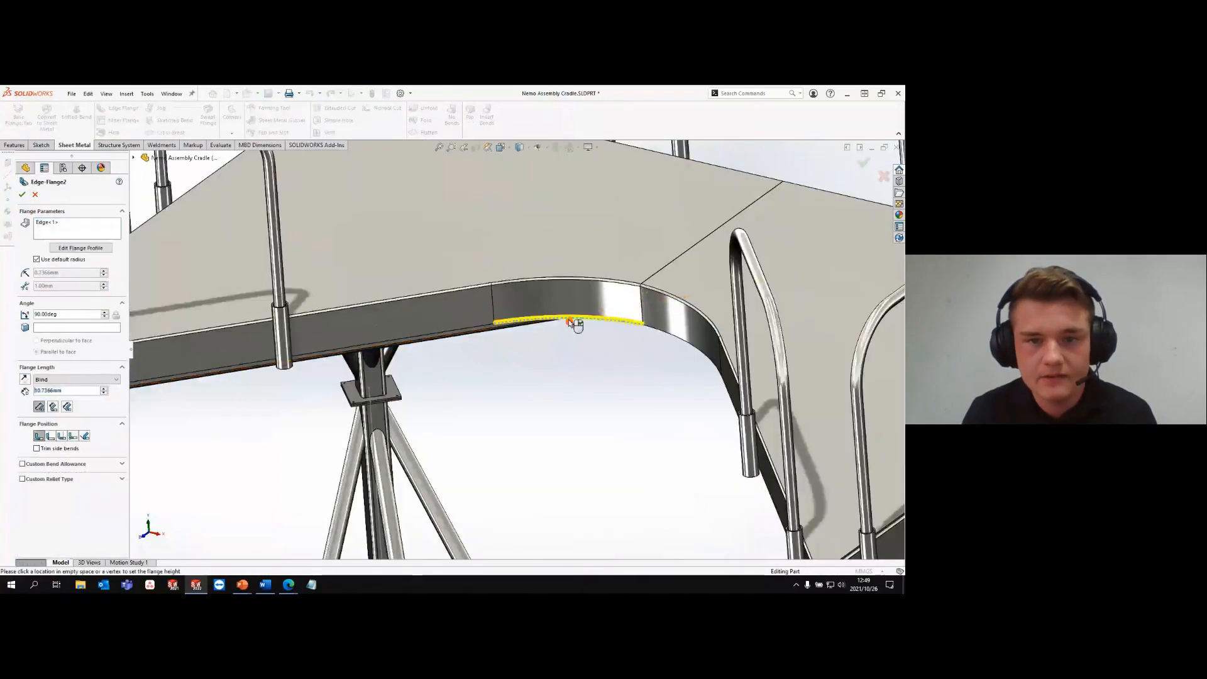
pyautogui.click(480, 331)
pyautogui.scroll(6, 468, 340)
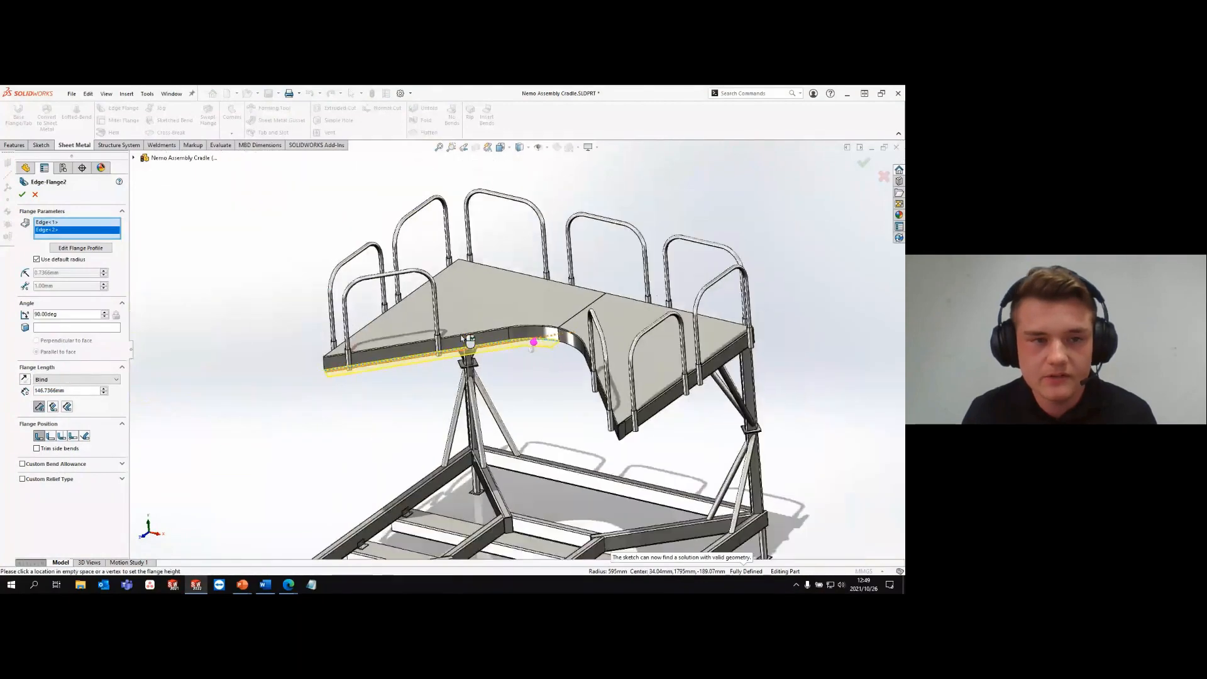
# - Edit the flange profile to shorten its straight run to near the support post, and finish the edge flange
pyautogui.click(81, 249)
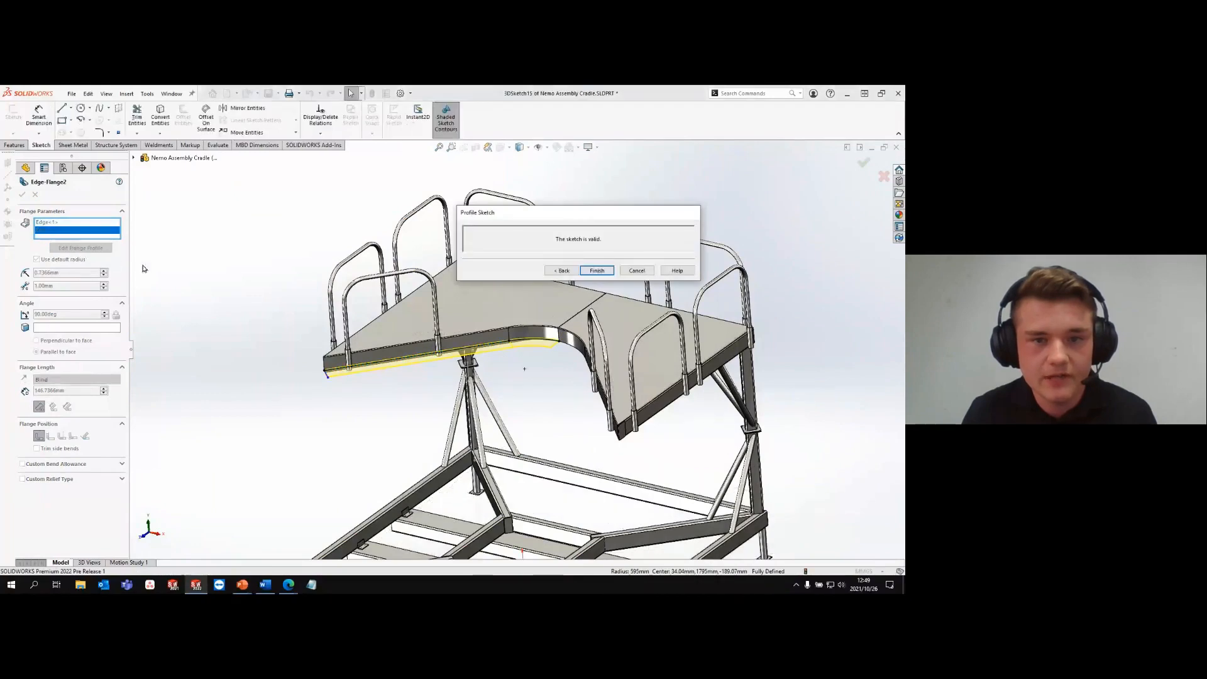
pyautogui.moveTo(325, 370); pyautogui.dragTo(448, 355)
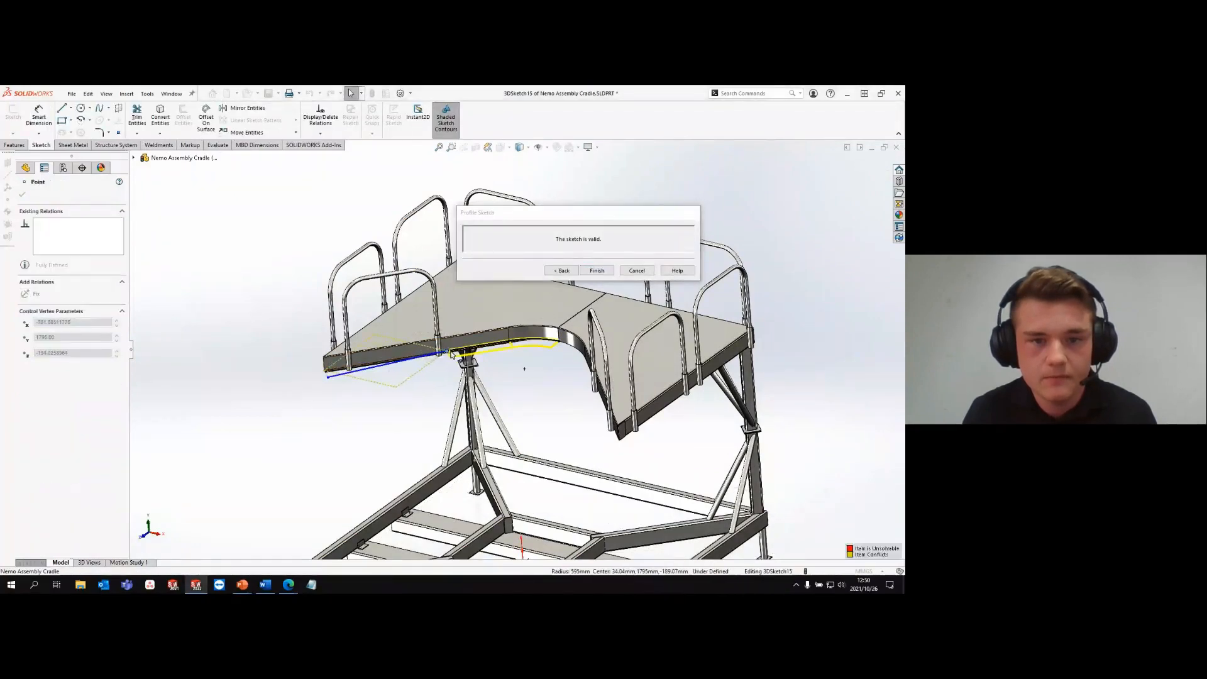
pyautogui.click(590, 271)
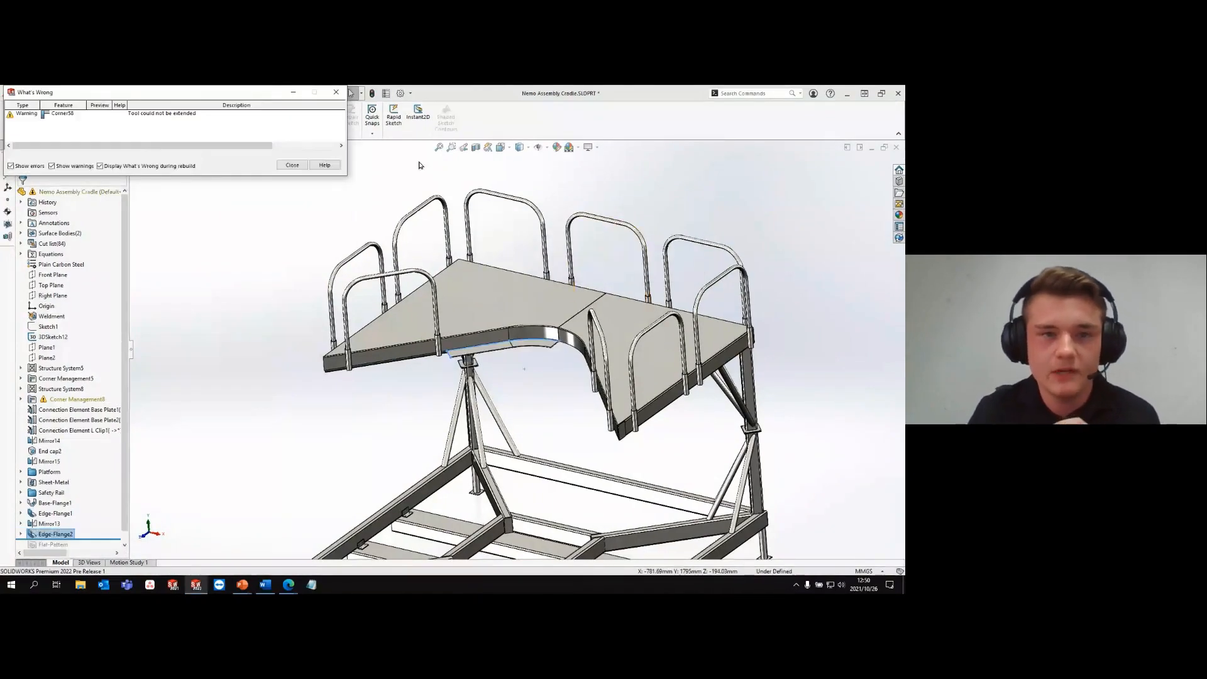
pyautogui.click(336, 91)
pyautogui.scroll(2, 552, 344)
pyautogui.scroll(3, 551, 345)
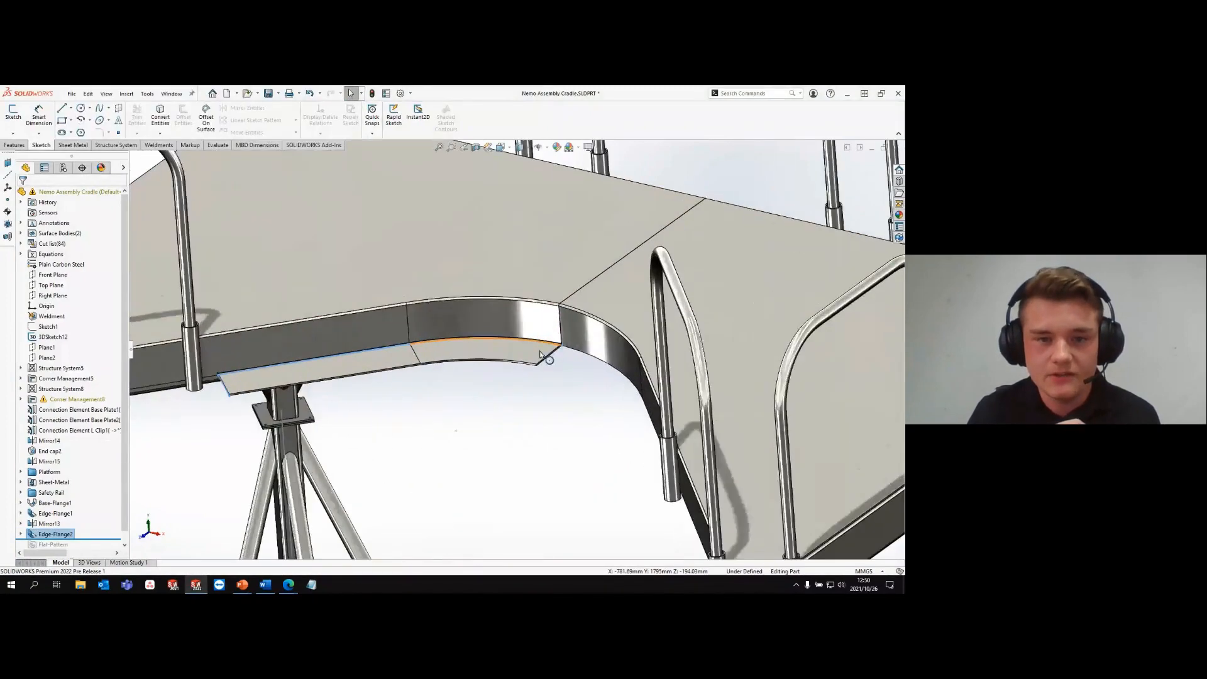
pyautogui.scroll(-4, 442, 399)
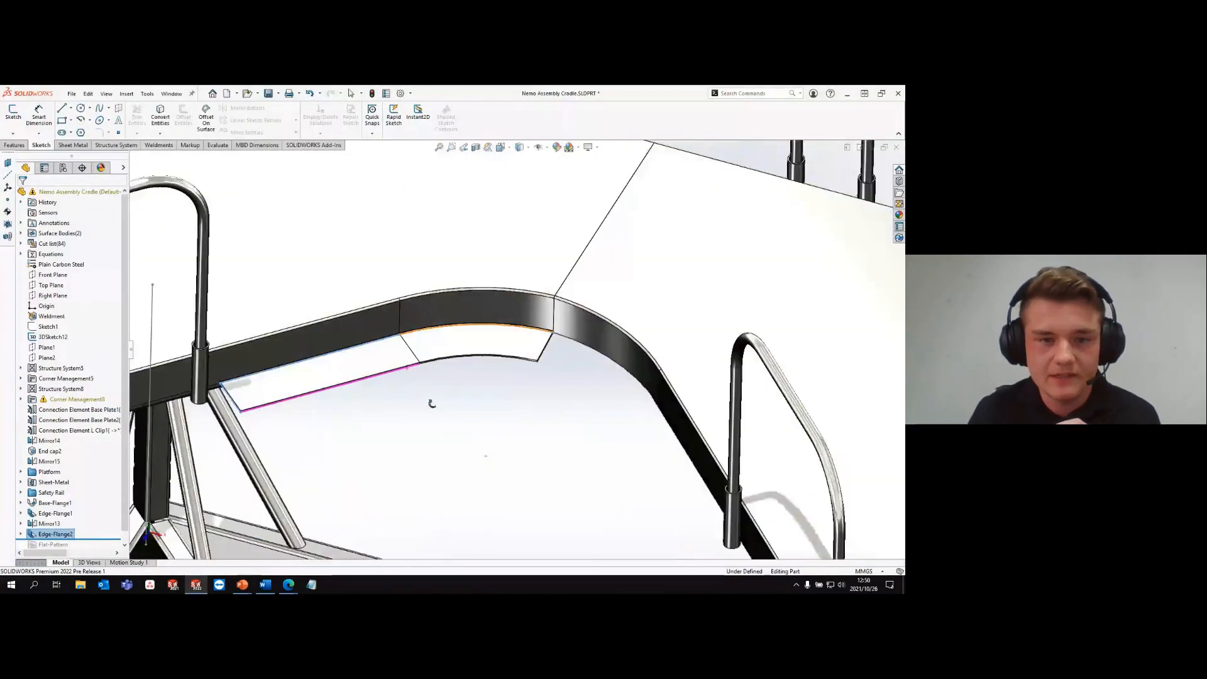
pyautogui.scroll(2, 412, 404)
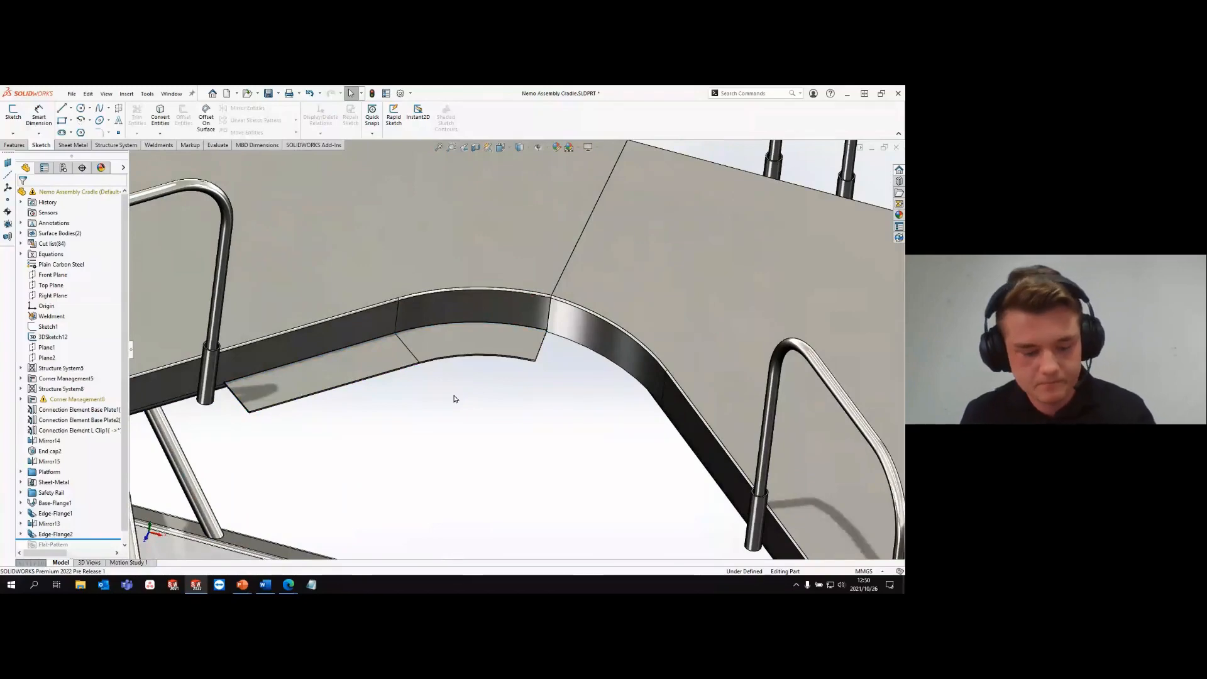
pyautogui.click(454, 349)
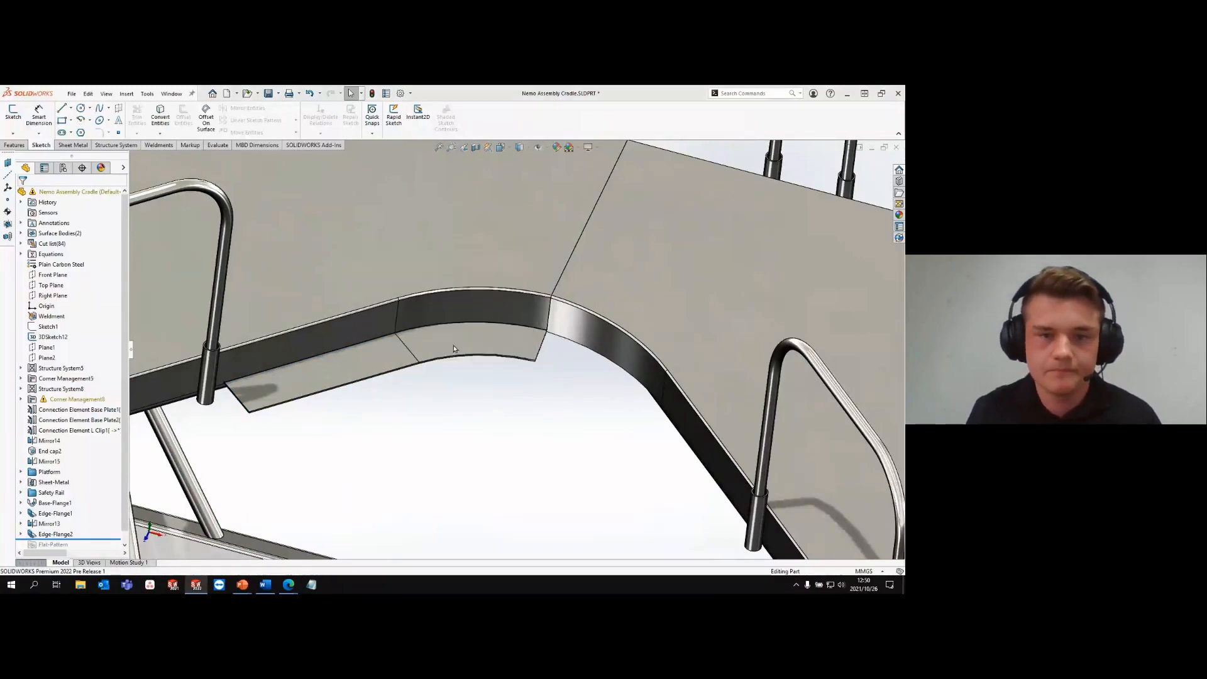
# - Switch to the PowerPoint slide show and advance to the Etched Contours on Bends slide
pyautogui.hotkey('alt', 'Tab')
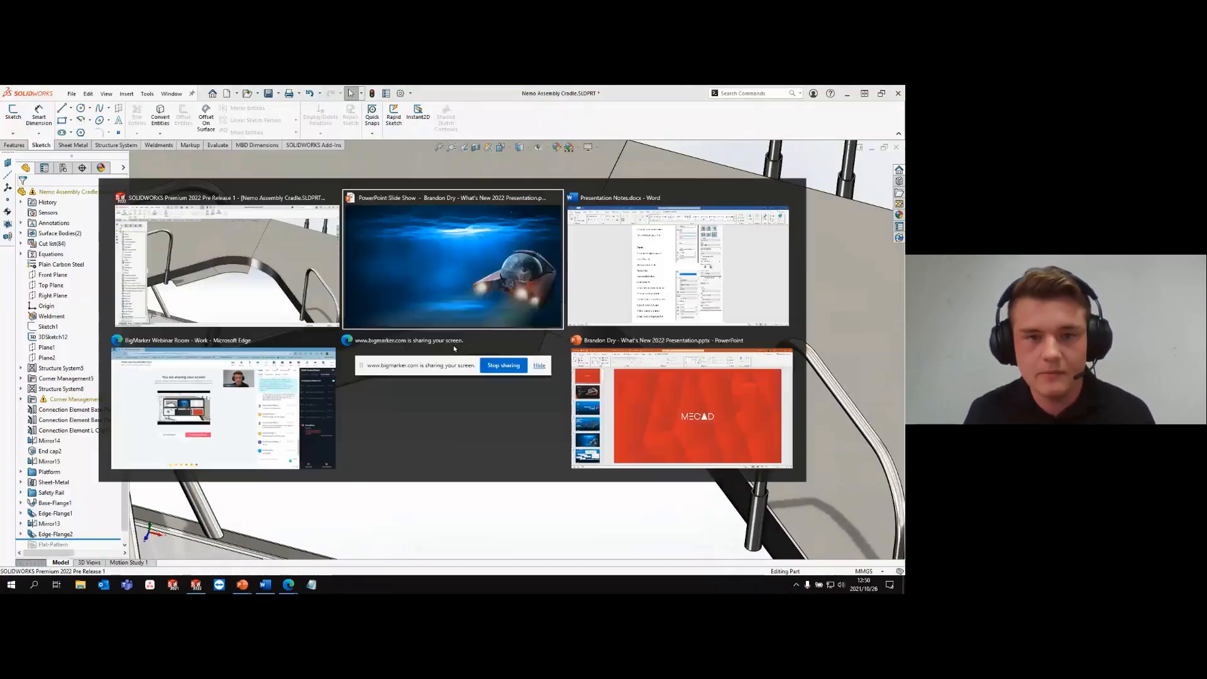
pyautogui.press('Right')
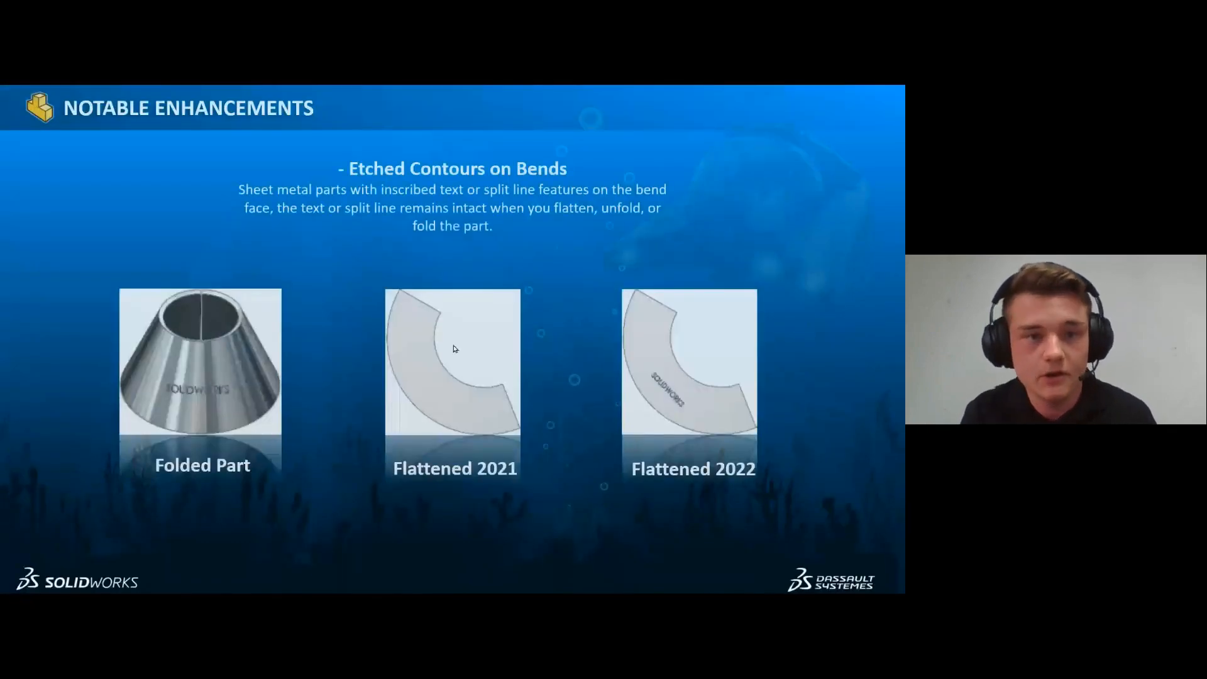
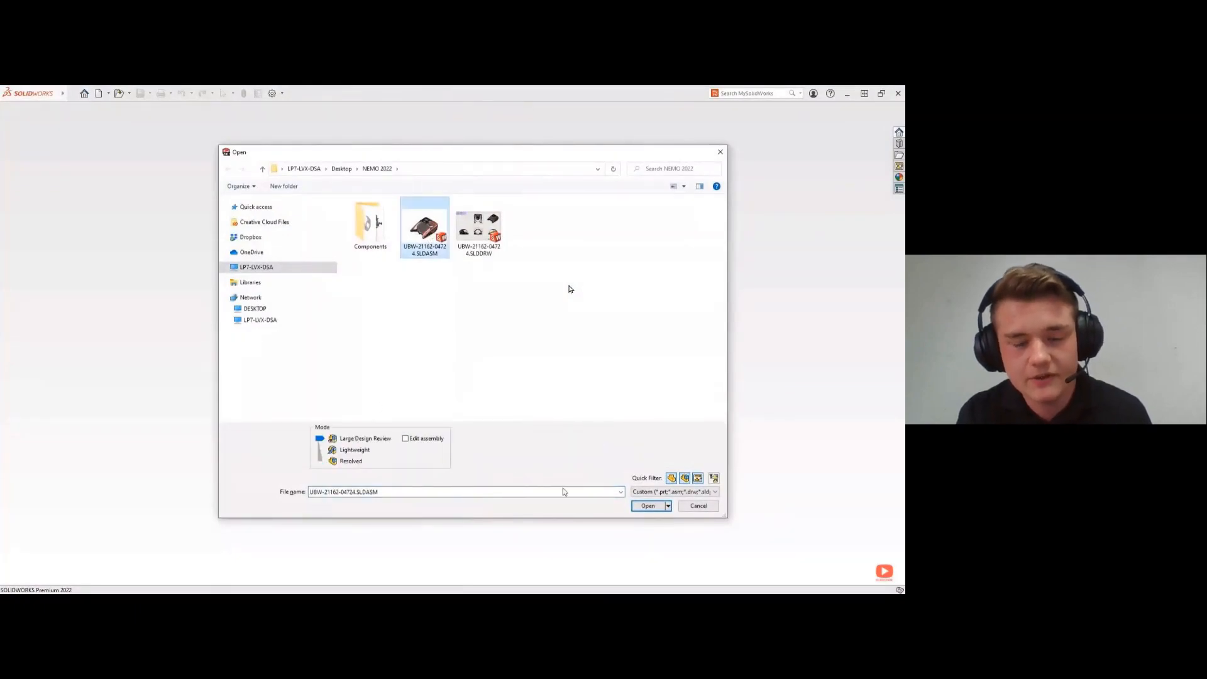
# - Open UBW-21162-04724.SLDASM in Large Design Review mode and open its drawing in Detailing Mode
pyautogui.click(641, 506)
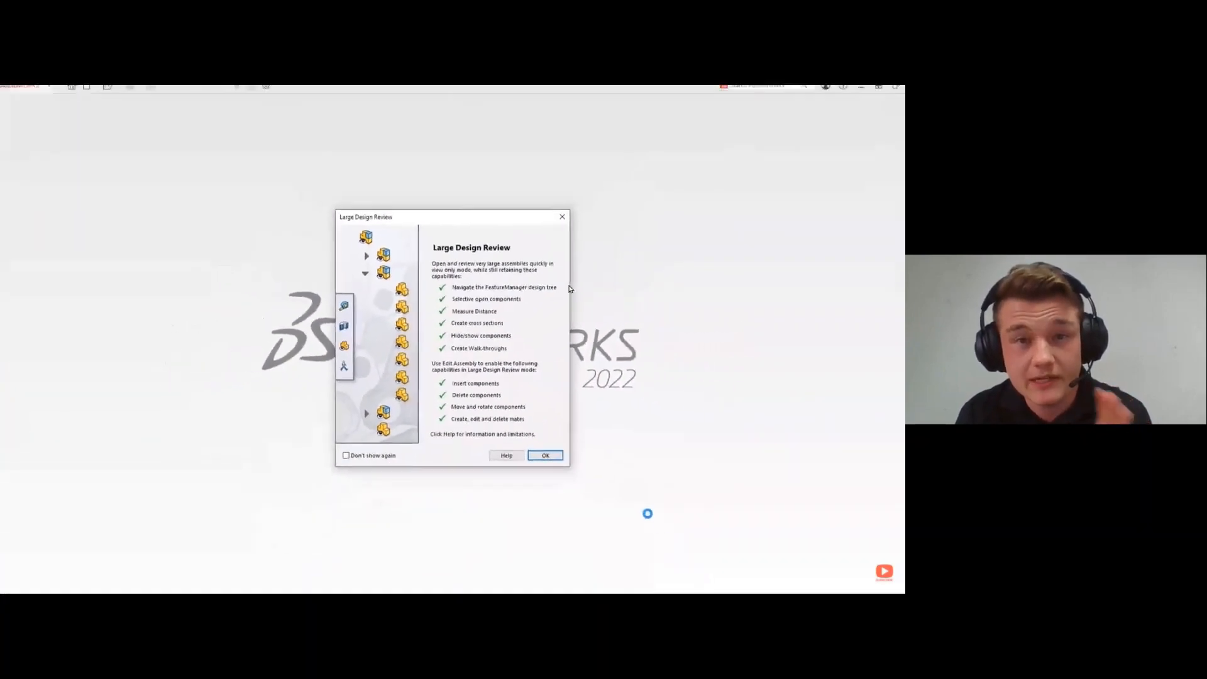
pyautogui.click(548, 458)
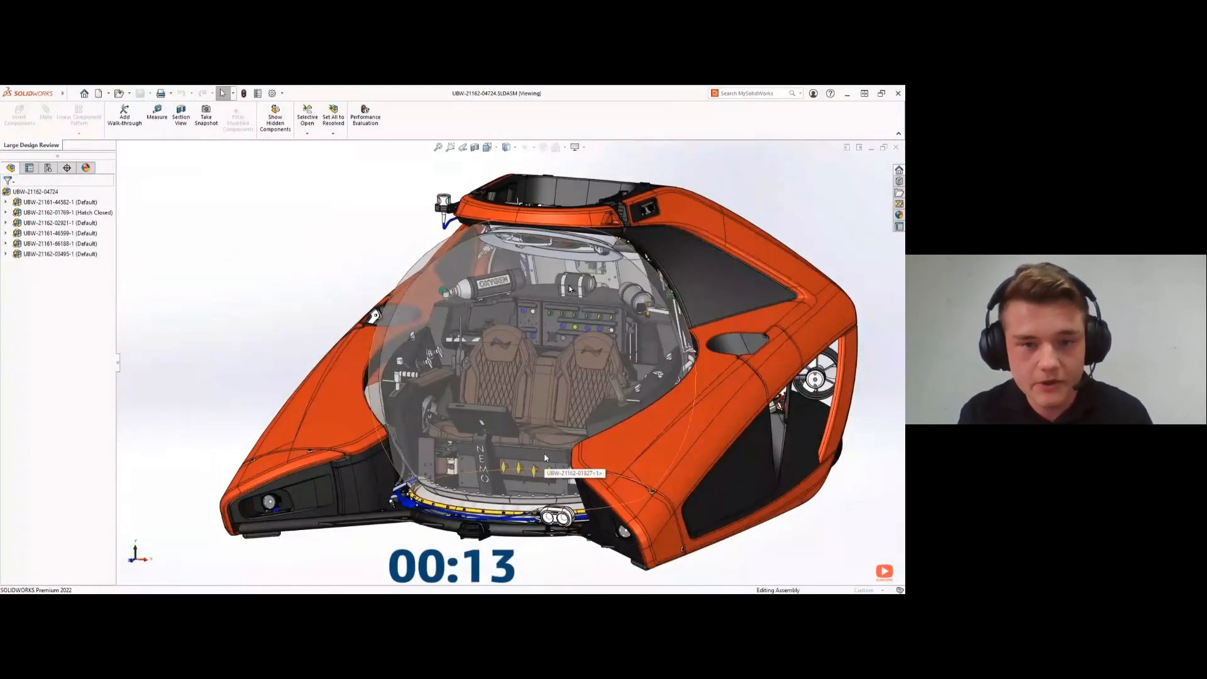
pyautogui.moveTo(544, 458)
pyautogui.mouseDown(button='middle')
pyautogui.moveTo(512, 466)
pyautogui.moveTo(397, 448)
pyautogui.moveTo(546, 464)
pyautogui.mouseUp(button='middle')
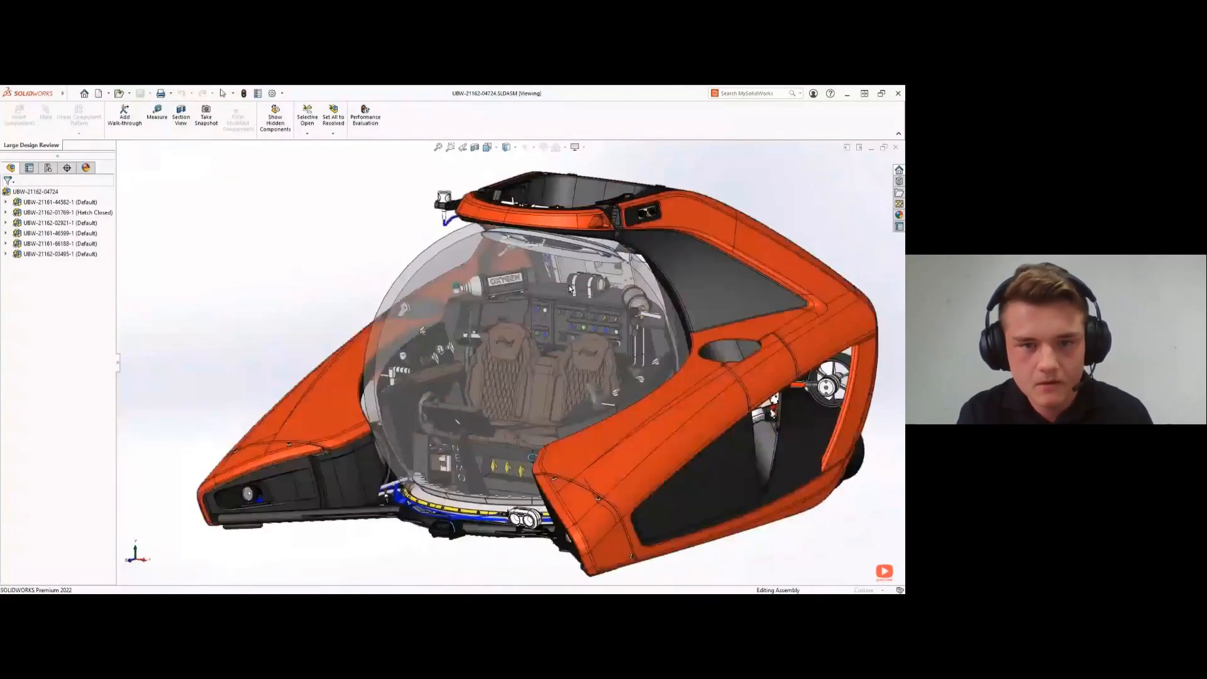
pyautogui.rightClick(31, 191)
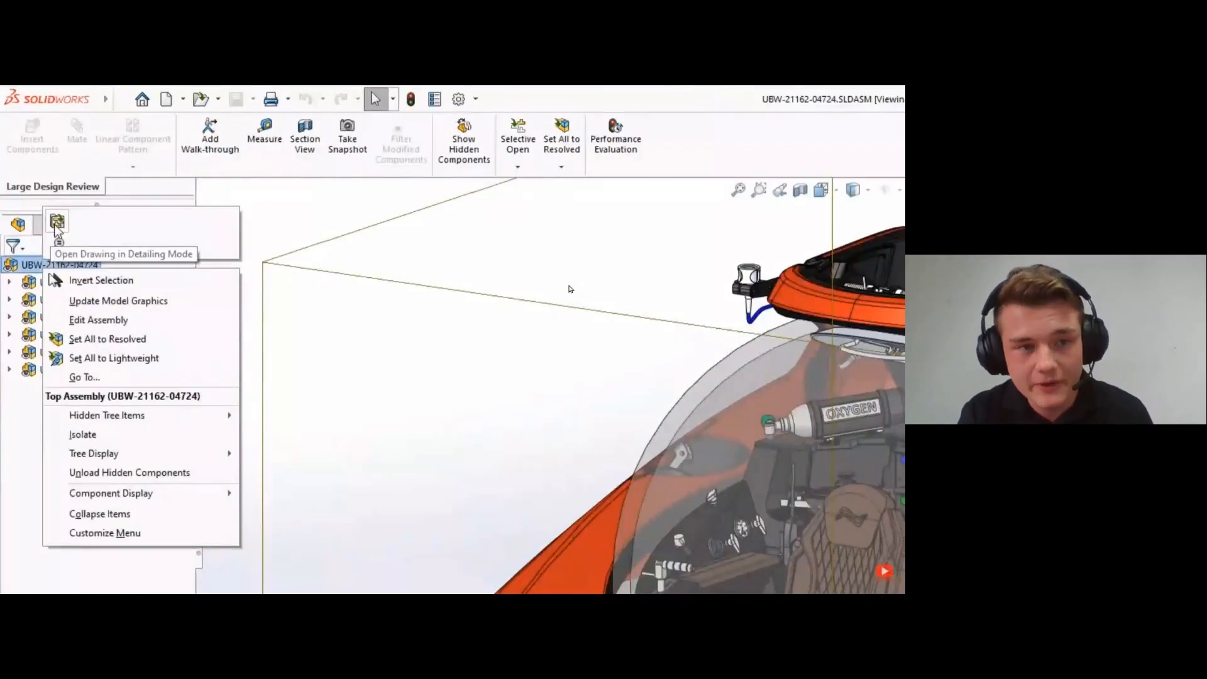
pyautogui.click(57, 227)
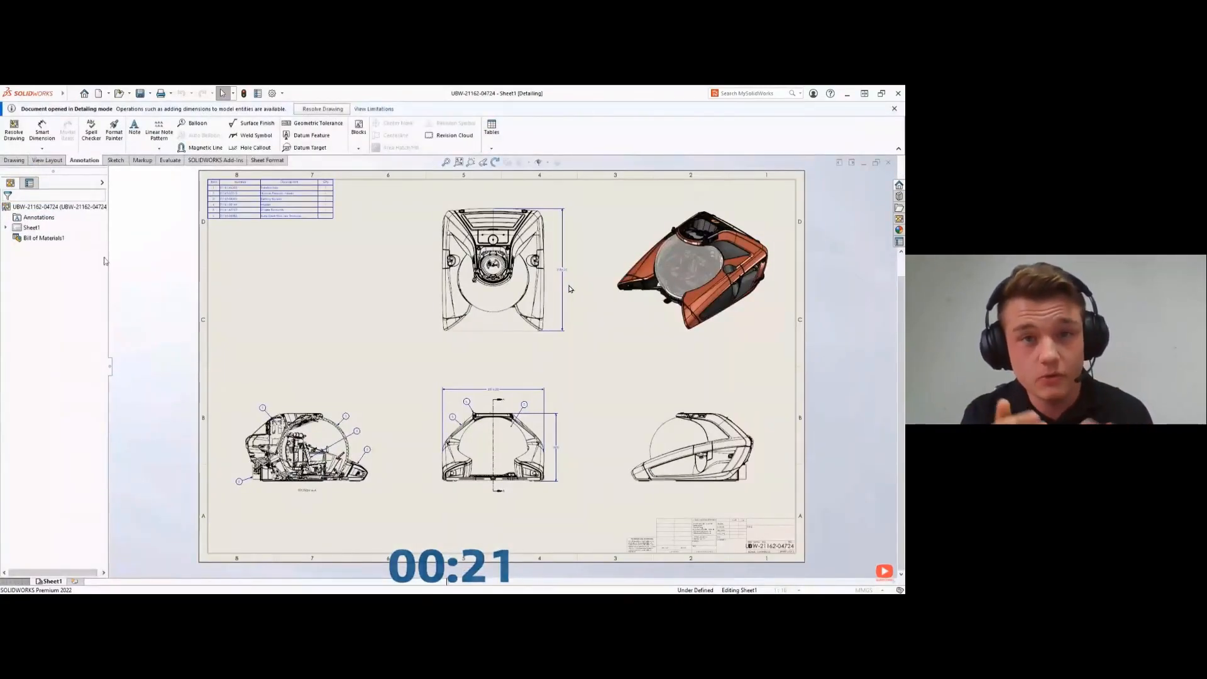
# - Dimension the outer arc of the spherical hull in Section A-A and display the dimension as a diameter
pyautogui.press('z')
pyautogui.moveTo(230, 401); pyautogui.dragTo(390, 506)
pyautogui.press('Escape')
pyautogui.press('s')
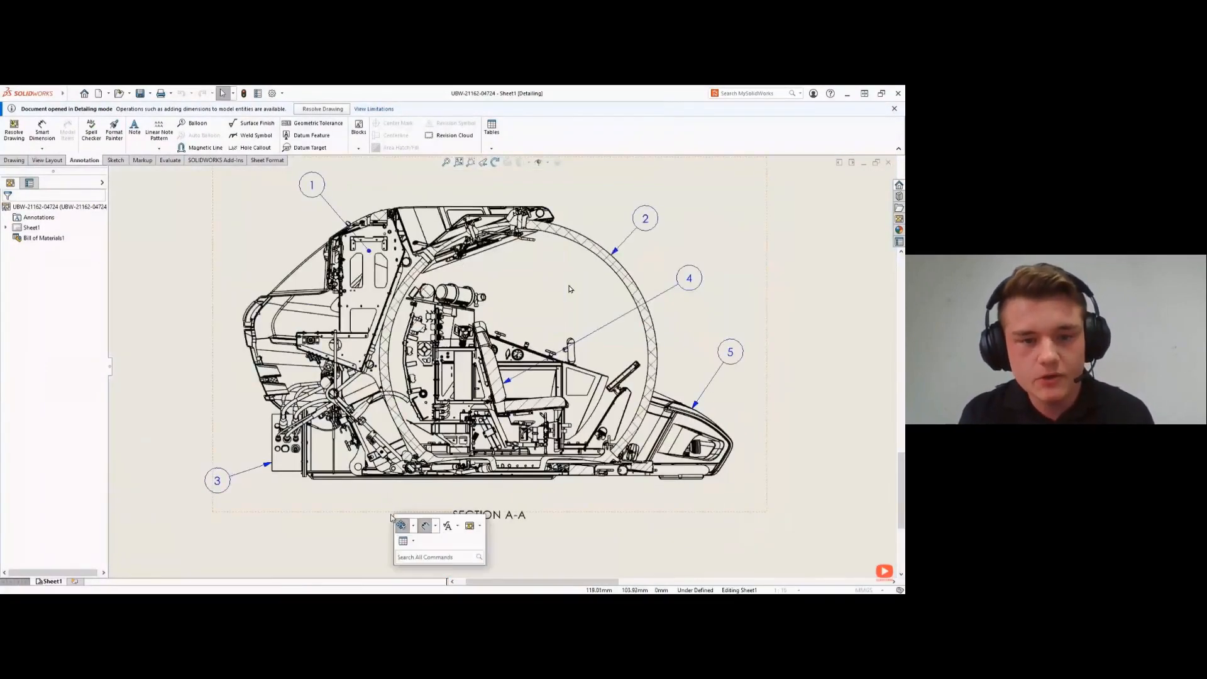
pyautogui.click(424, 526)
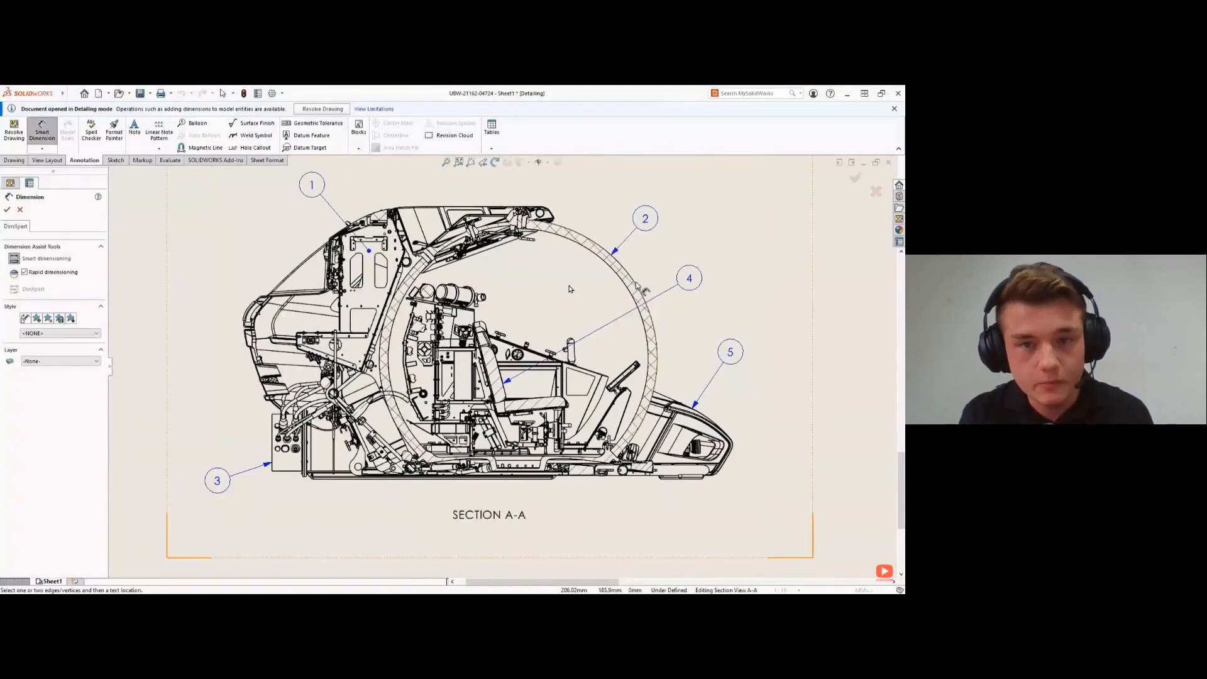
pyautogui.click(630, 264)
pyautogui.click(729, 228)
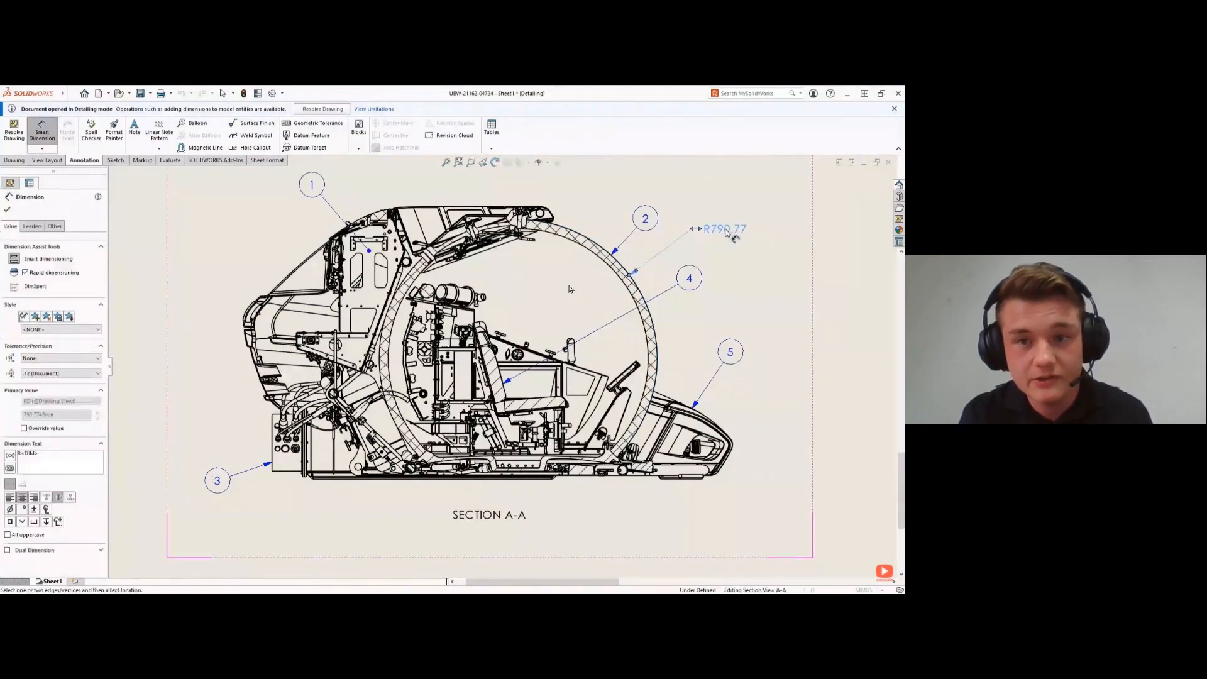
pyautogui.rightClick(729, 229)
pyautogui.click(748, 322)
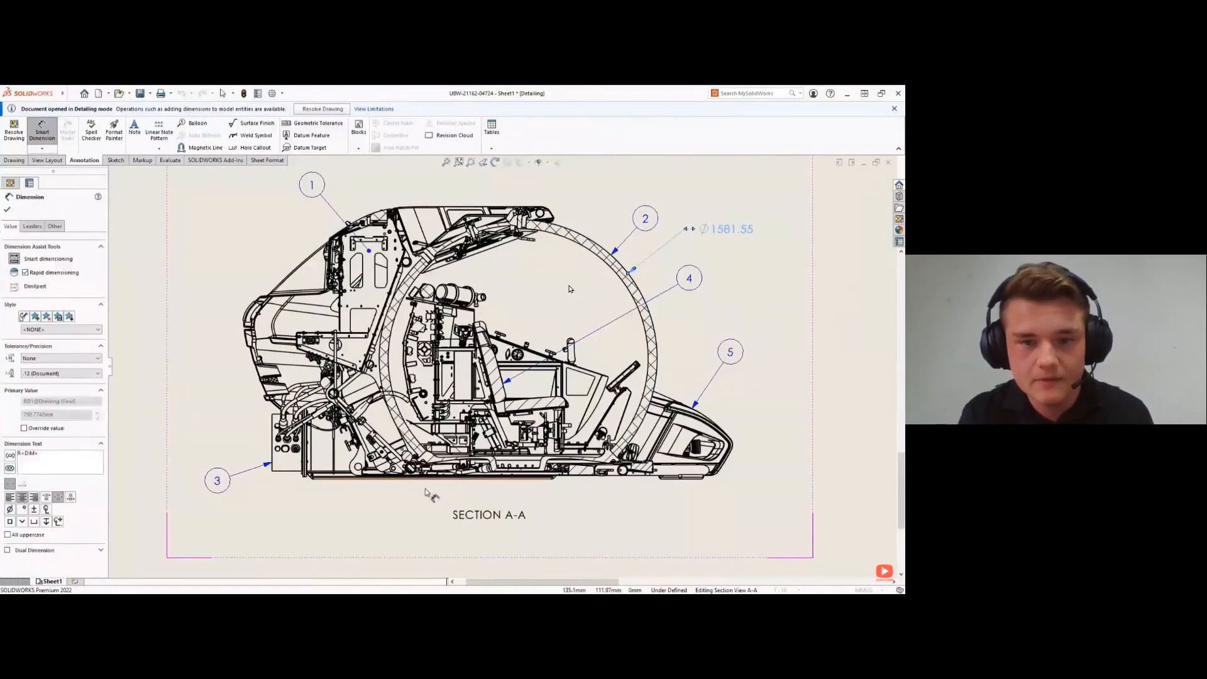
# - Dimension the lengths of the long base edge and the short foot under the nose, placing both dimensions below Section A-A
pyautogui.click(407, 482)
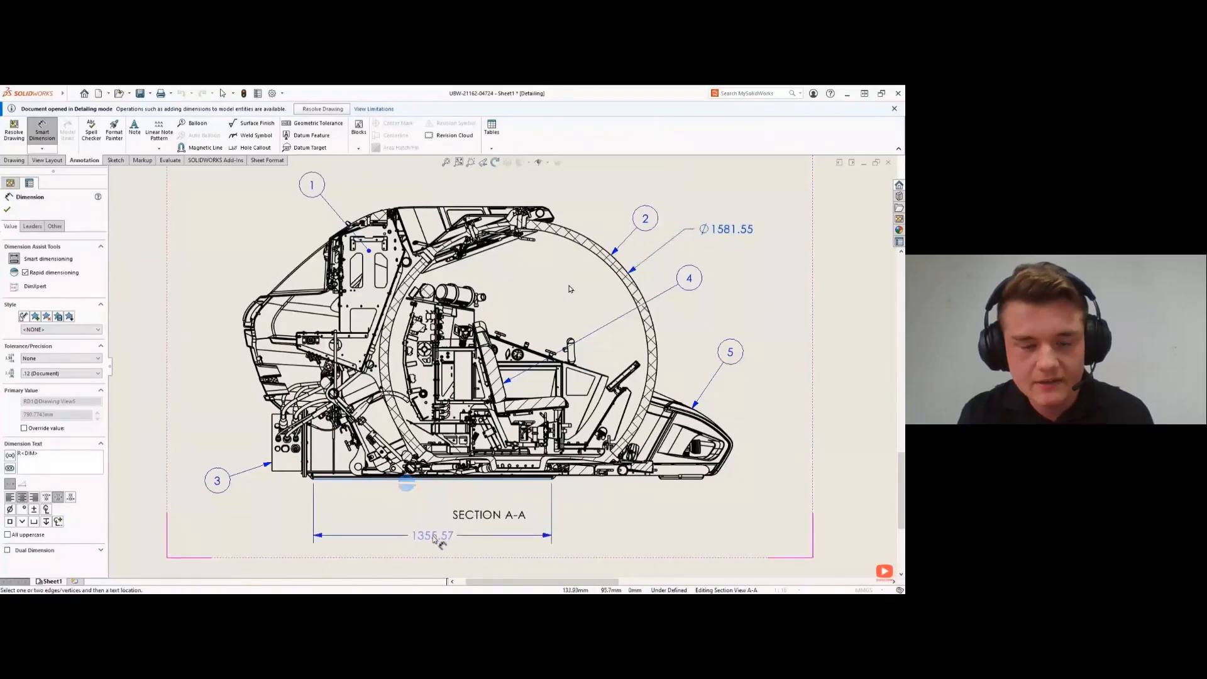
pyautogui.click(434, 535)
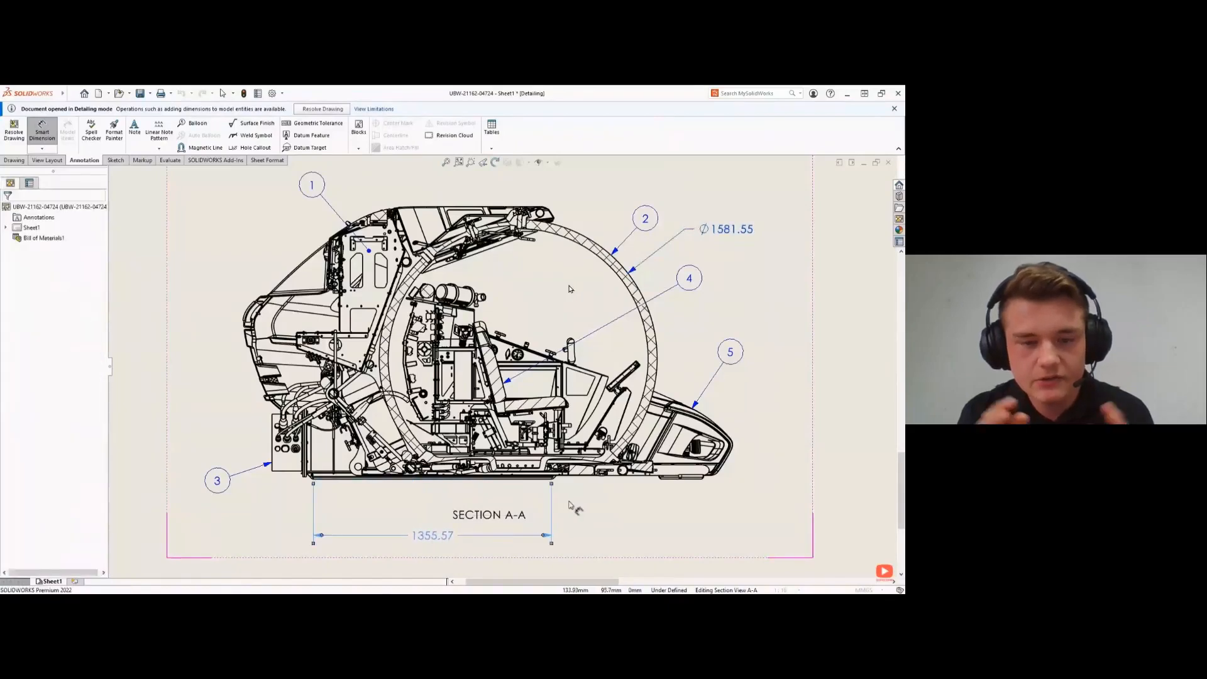
pyautogui.click(660, 480)
pyautogui.click(701, 479)
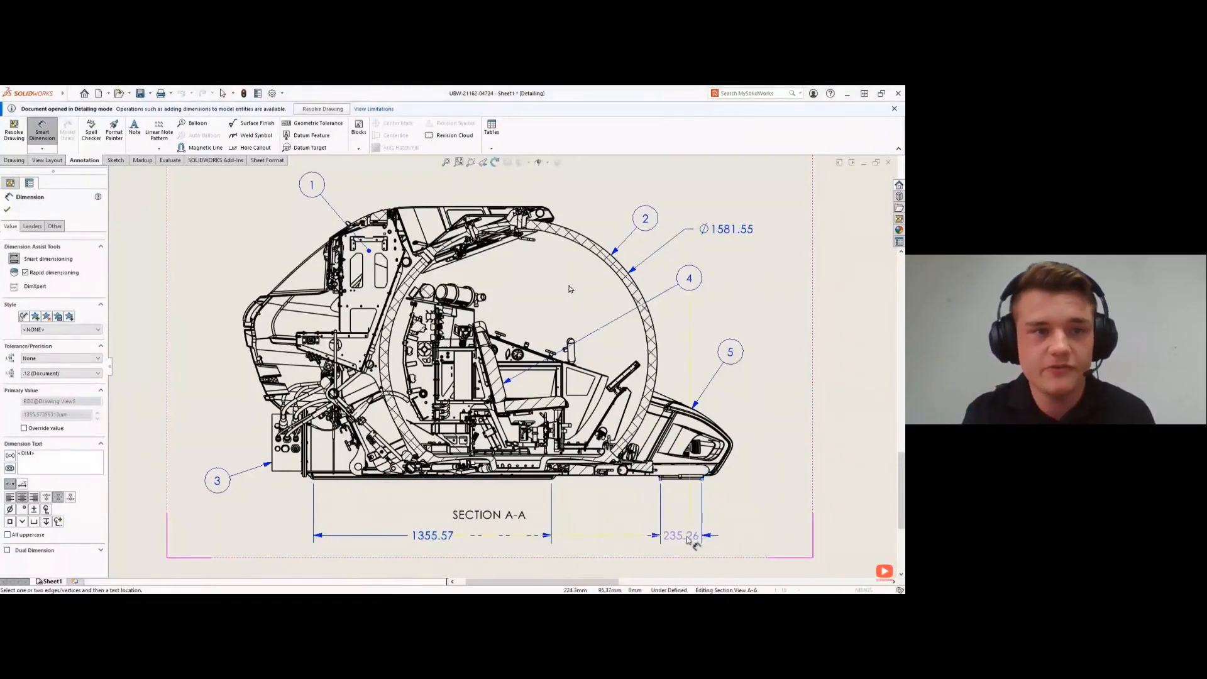
pyautogui.click(744, 537)
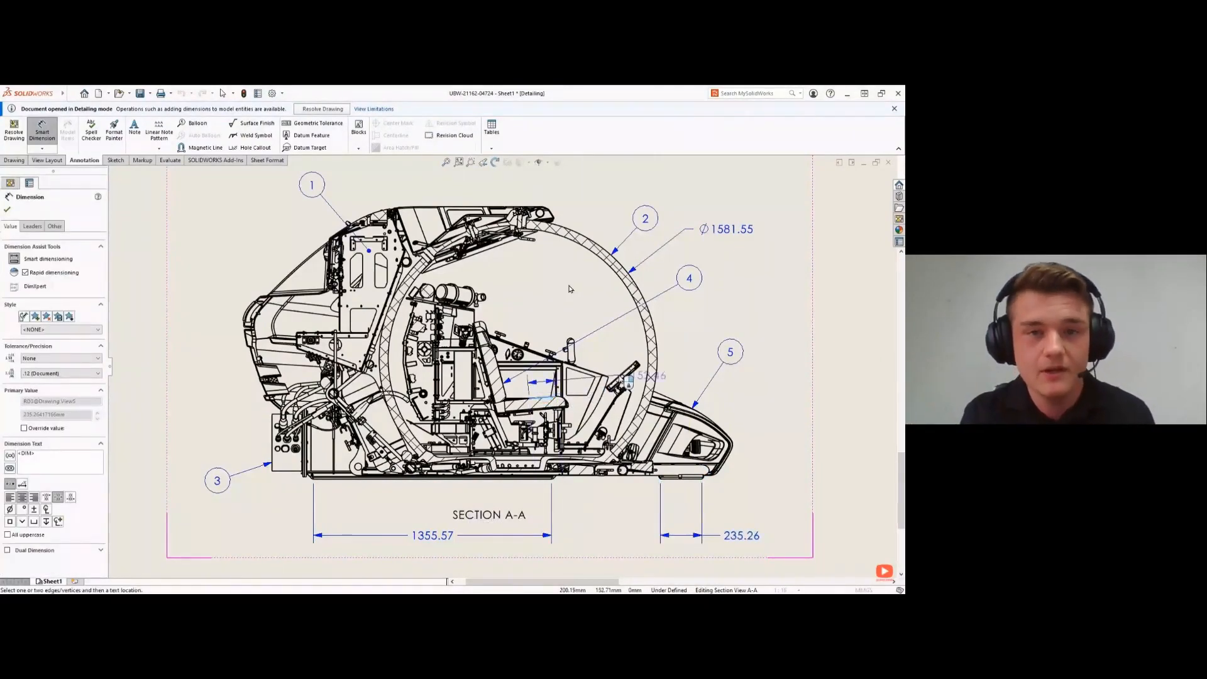
# - Add an angular dimension between the seat edge and the tilted console in Section A-A, and show the whole sheet
pyautogui.click(623, 377)
pyautogui.click(698, 354)
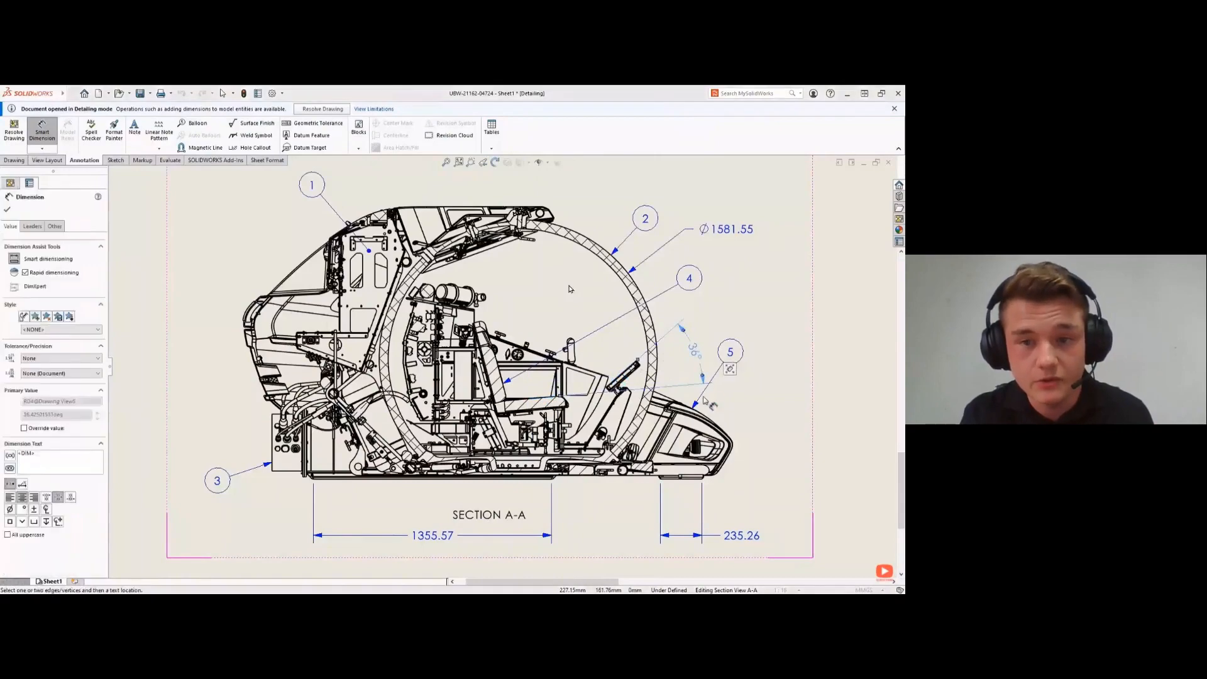
pyautogui.press('Escape')
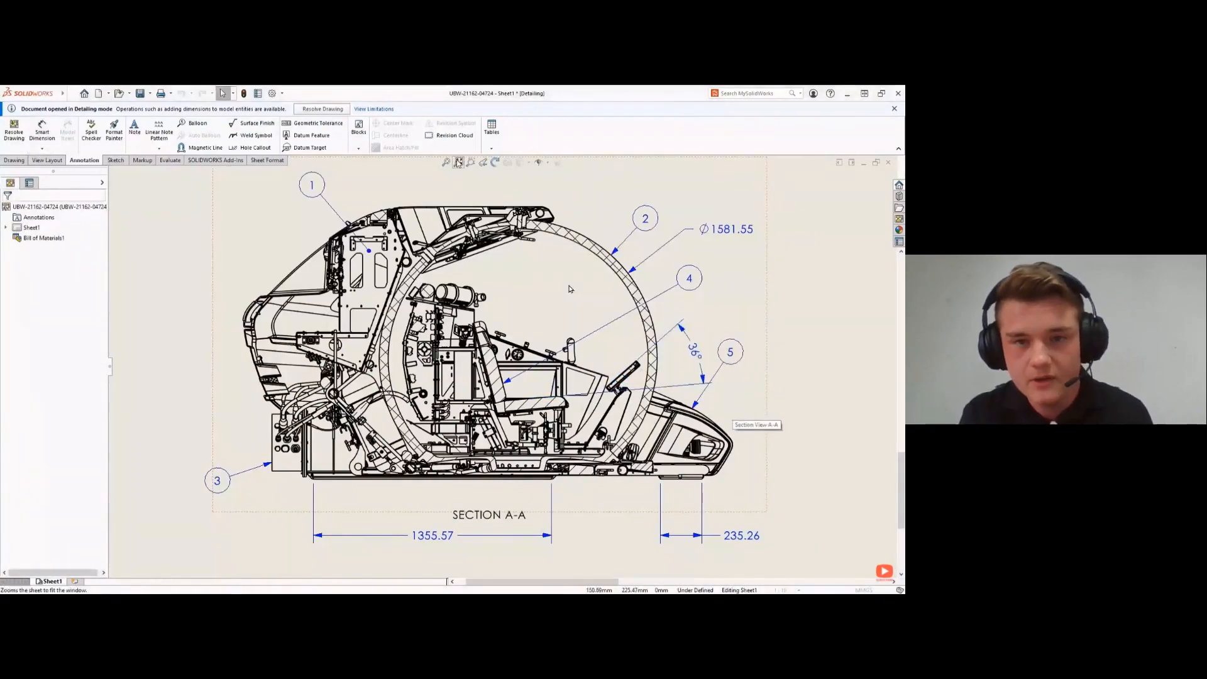
pyautogui.click(459, 163)
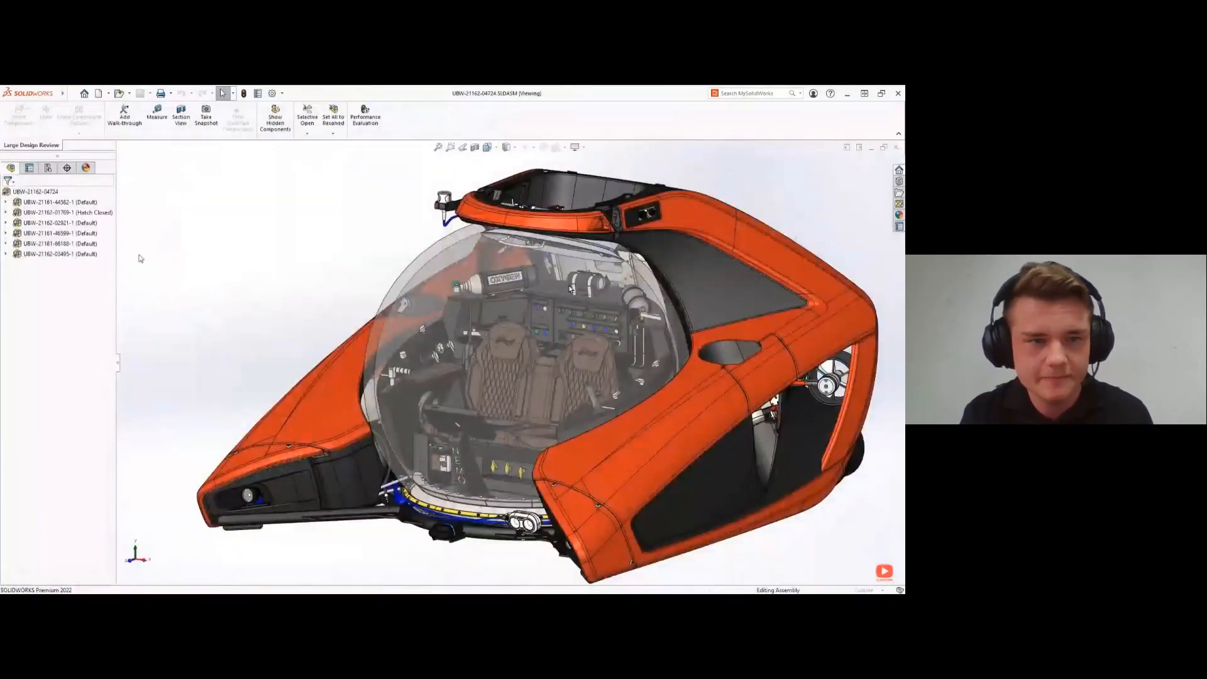
pyautogui.rightClick(50, 213)
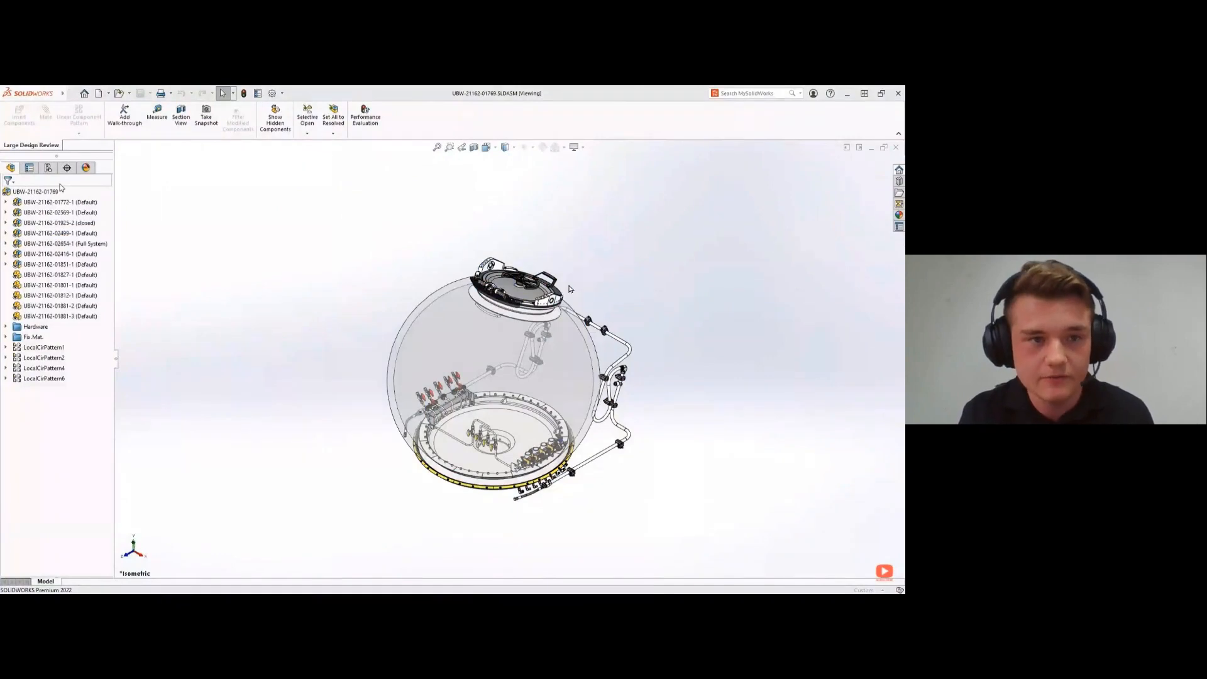
pyautogui.rightClick(54, 243)
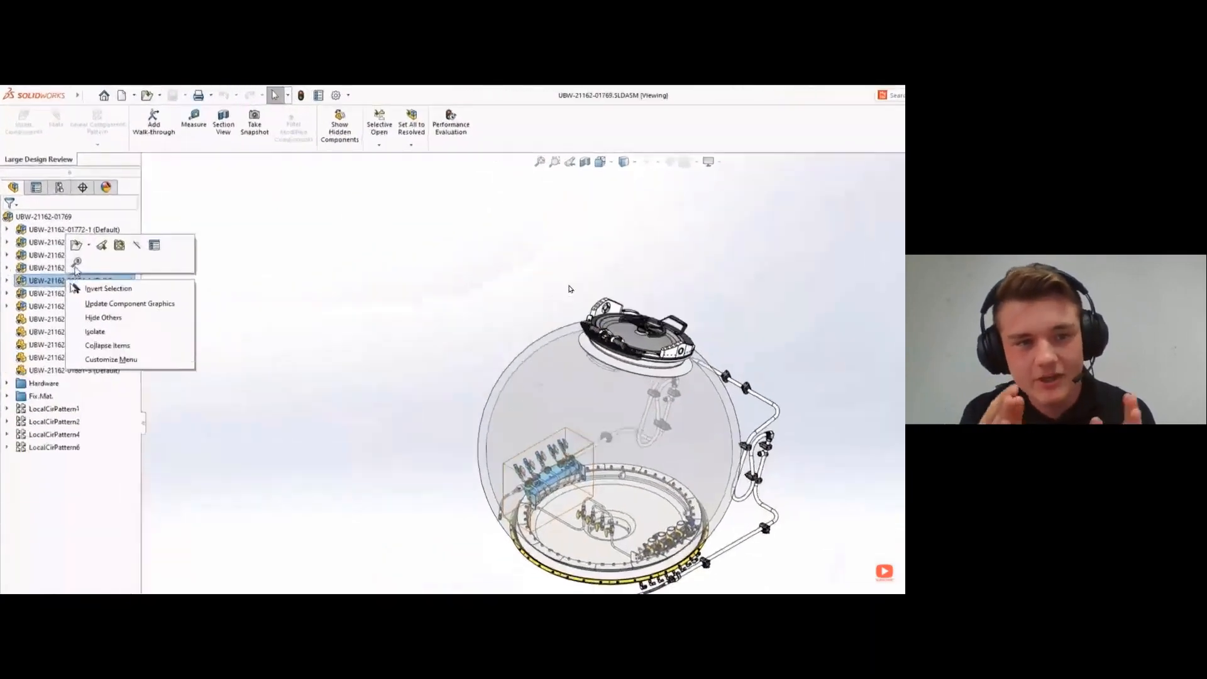
pyautogui.click(89, 244)
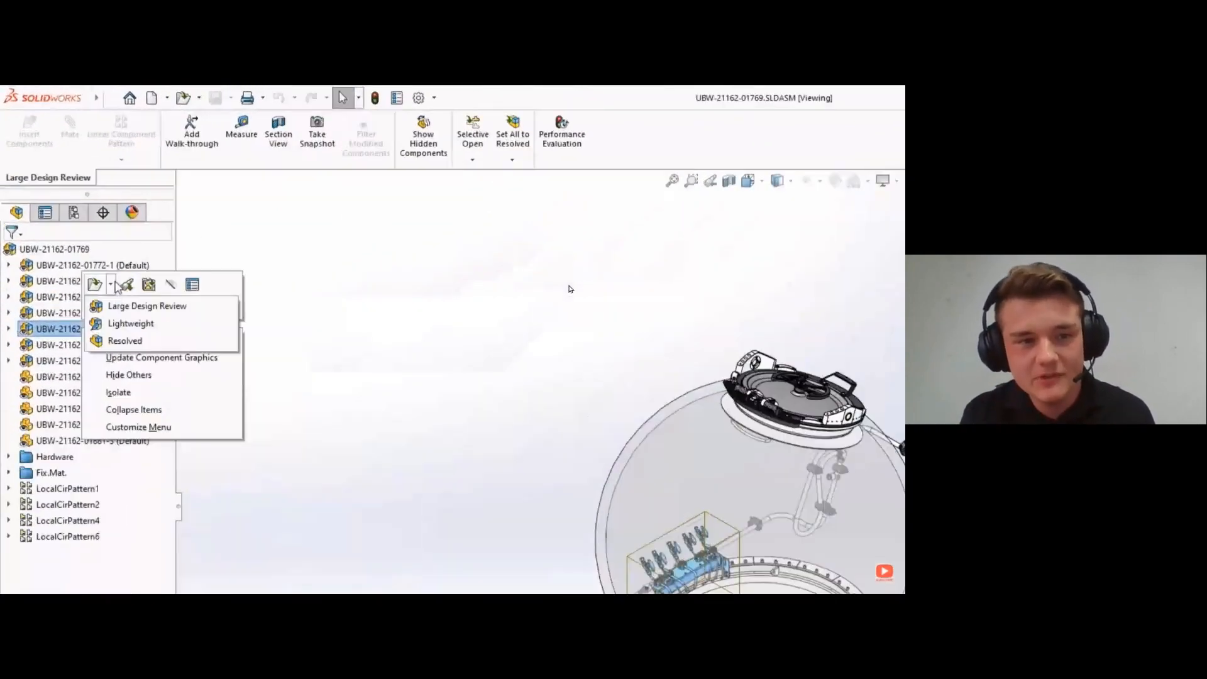
pyautogui.click(119, 341)
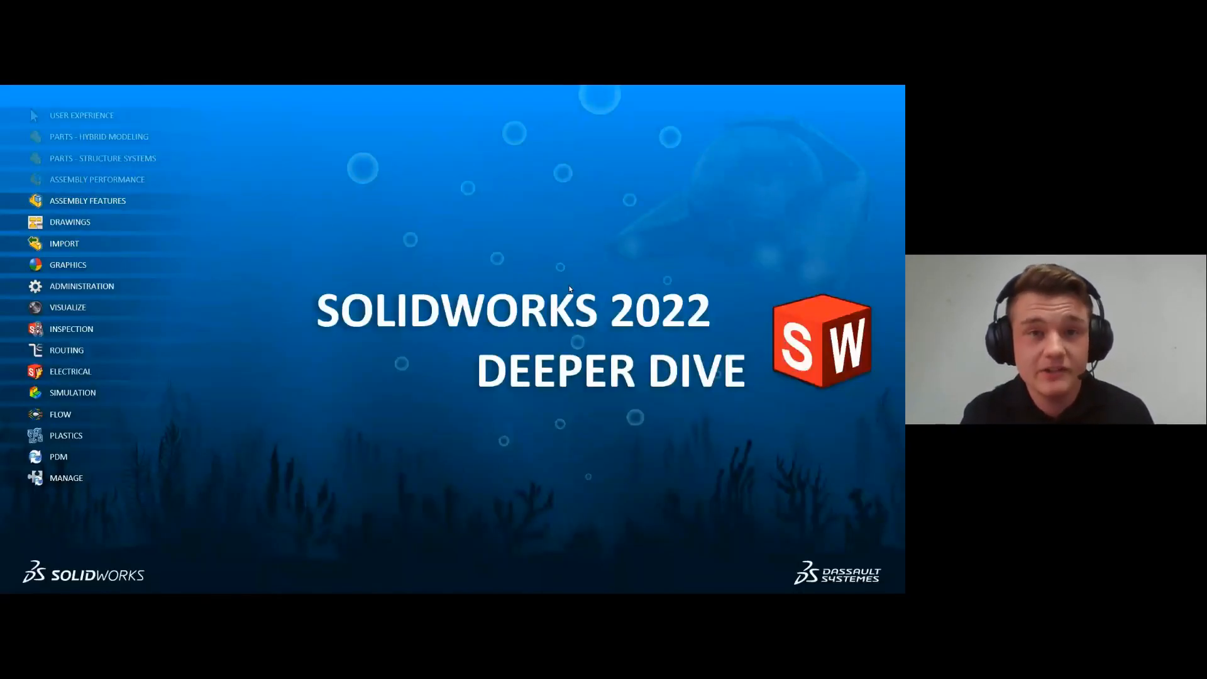
# - Advance the slide show through the Assembly Features slide and switch to the SOLIDWORKS window
pyautogui.press('Right')
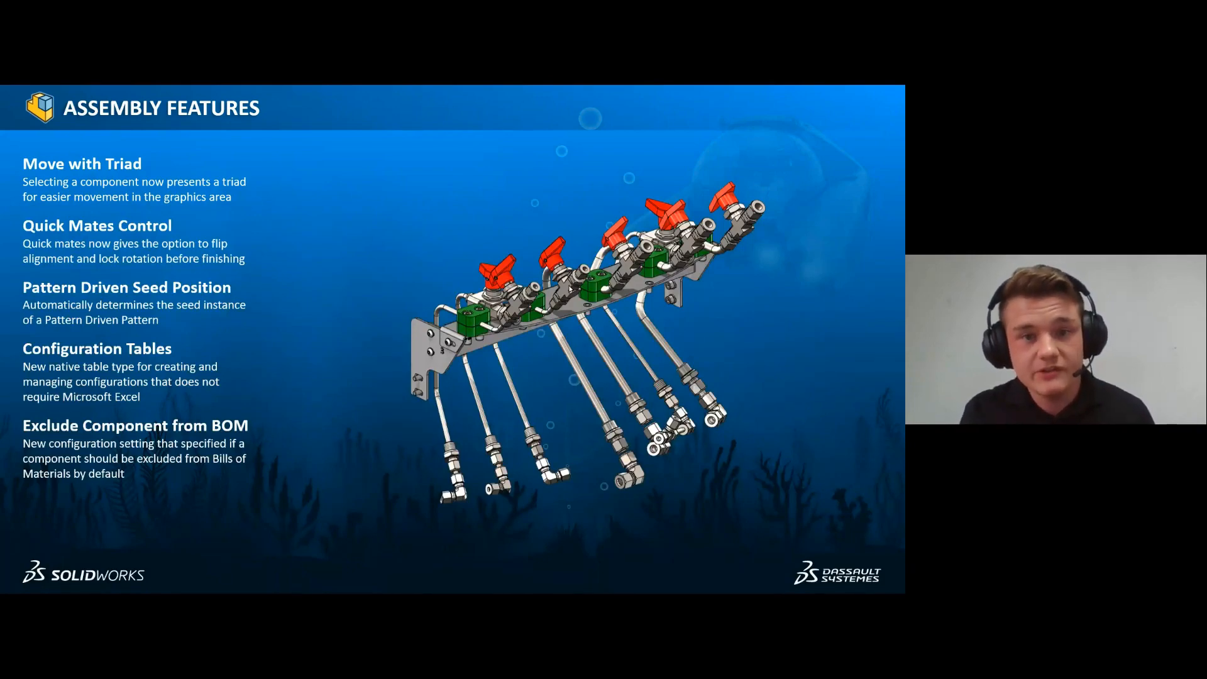
pyautogui.click(569, 289)
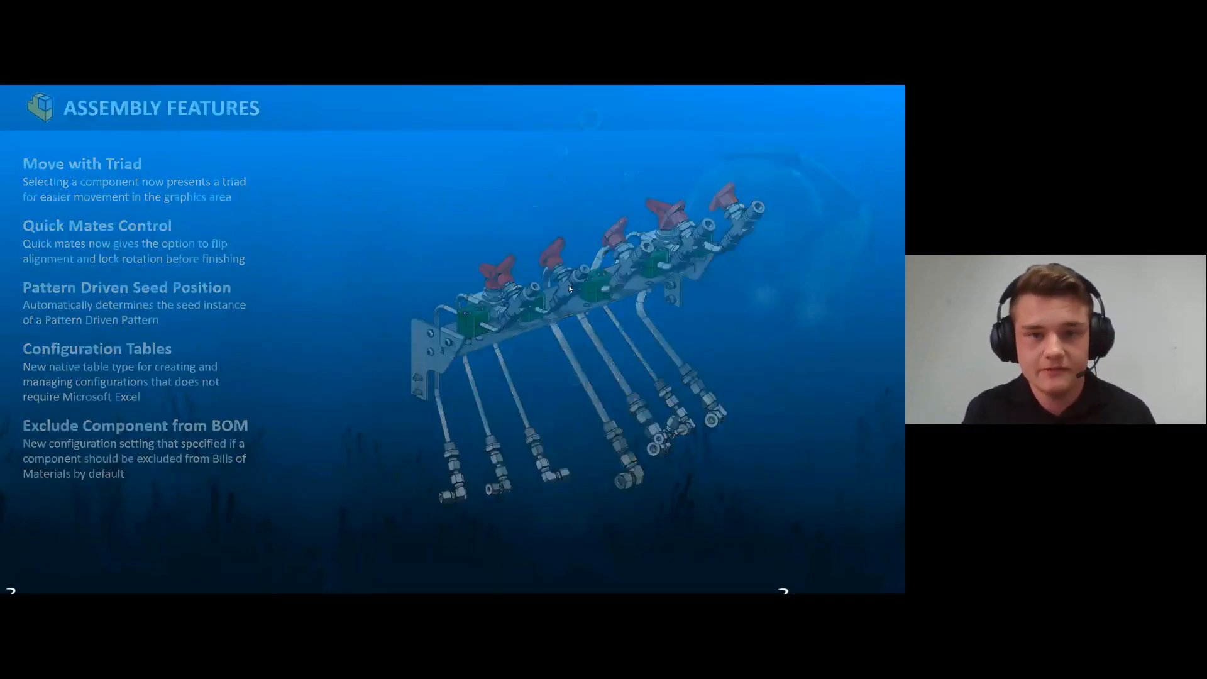
pyautogui.hotkey('alt', 'Tab')
pyautogui.hotkey('alt', 'Tab')
pyautogui.hotkey('alt', 'Tab')
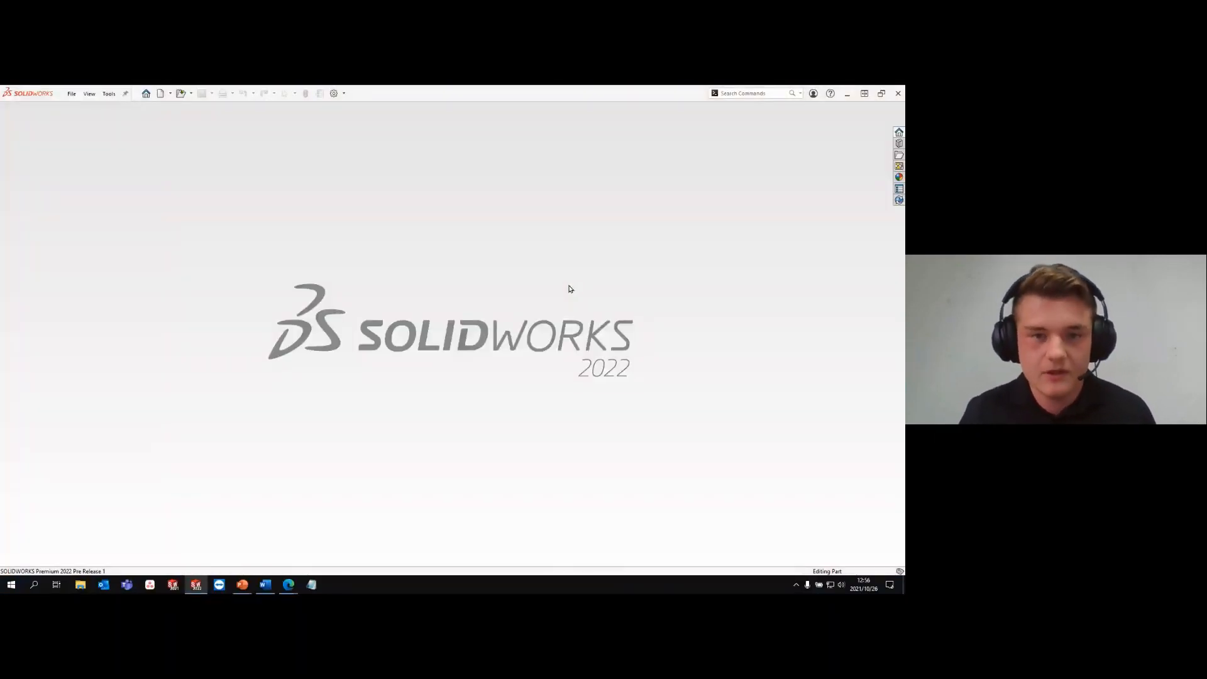
# - Open UBW-21162-02654.SLDASM from the 05 Assembly Features folder in Resolved mode
pyautogui.hotkey('ctrl', 'o')
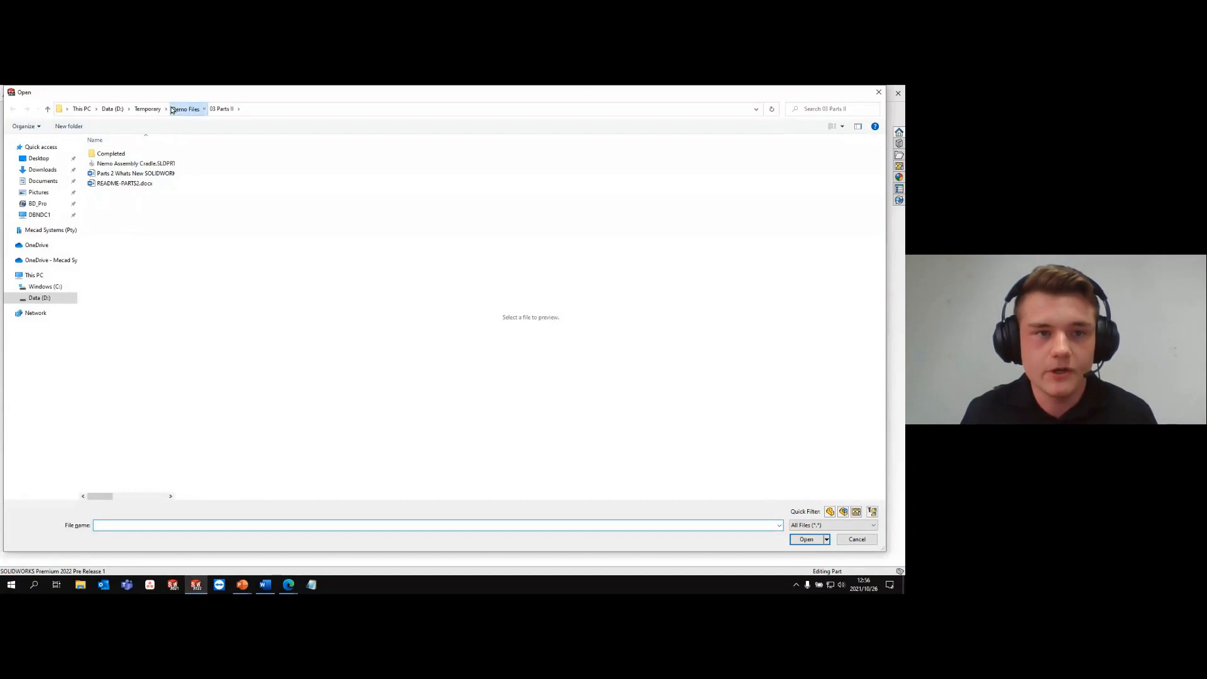
pyautogui.click(172, 110)
pyautogui.click(125, 195)
pyautogui.doubleClick(125, 204)
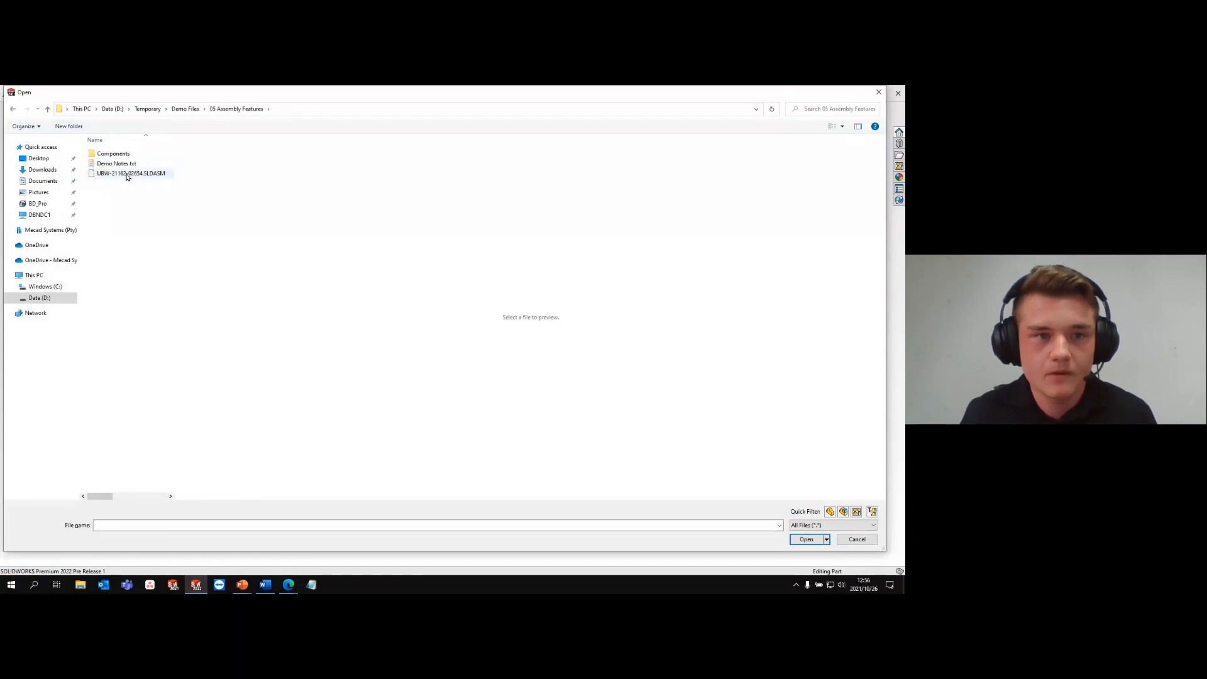
pyautogui.click(126, 173)
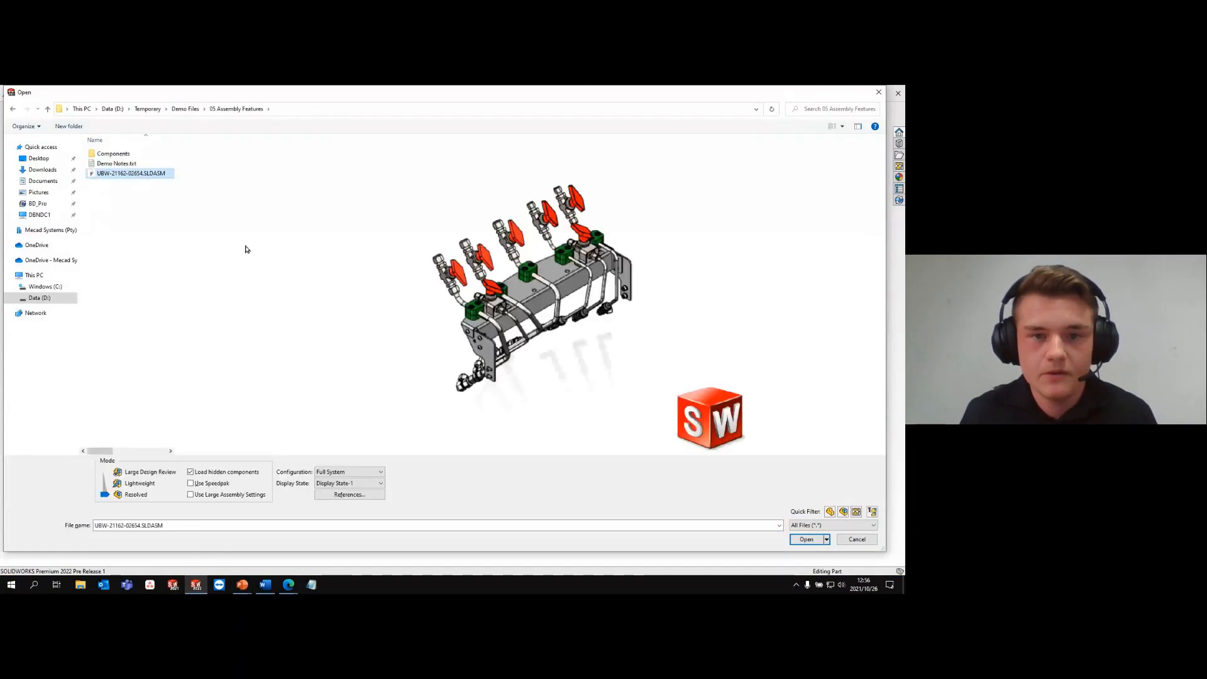
pyautogui.click(806, 540)
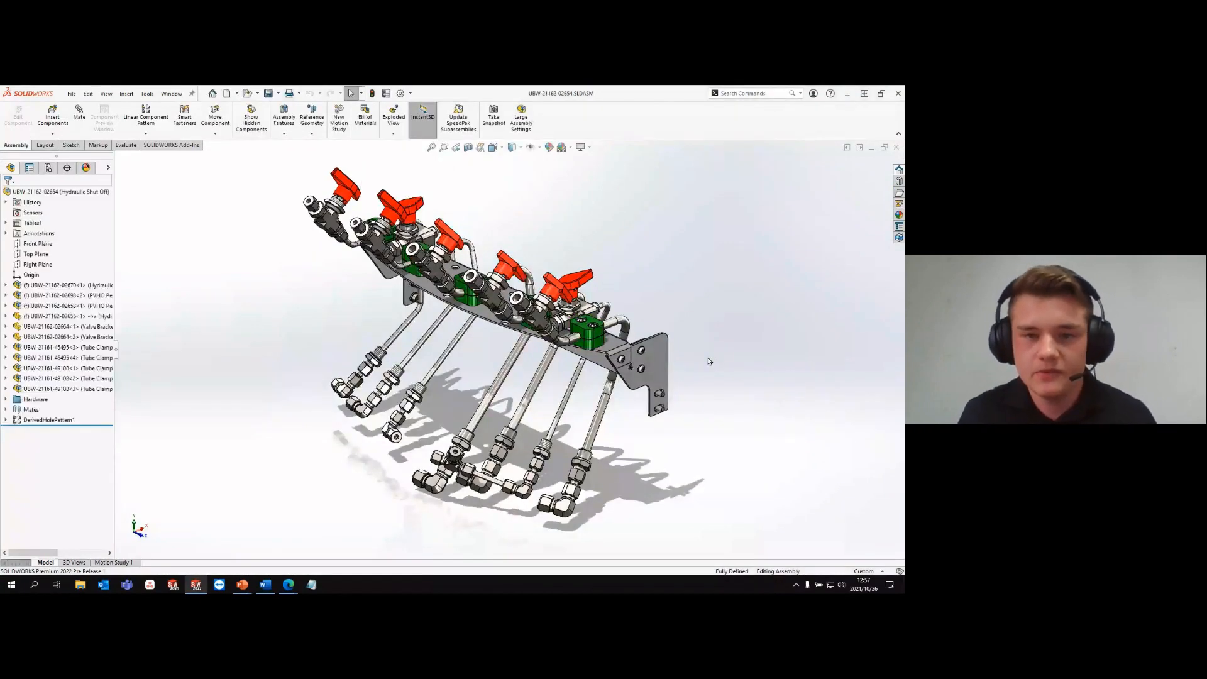
pyautogui.scroll(-2, 635, 325)
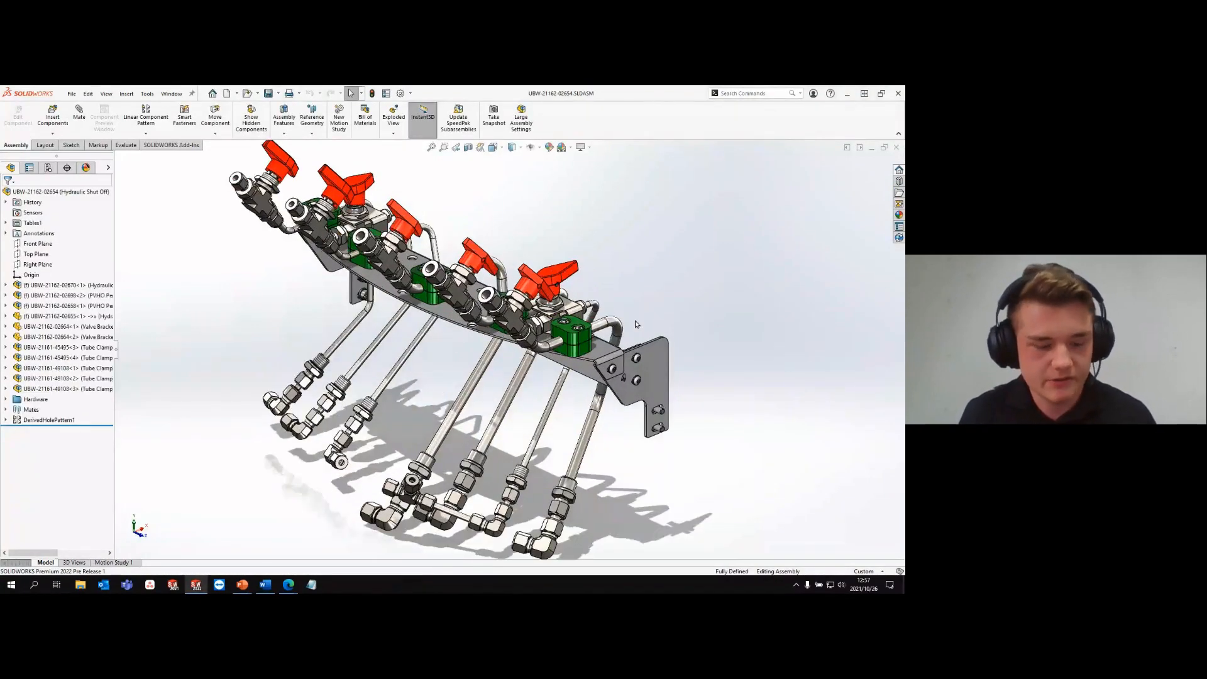
pyautogui.click(602, 353)
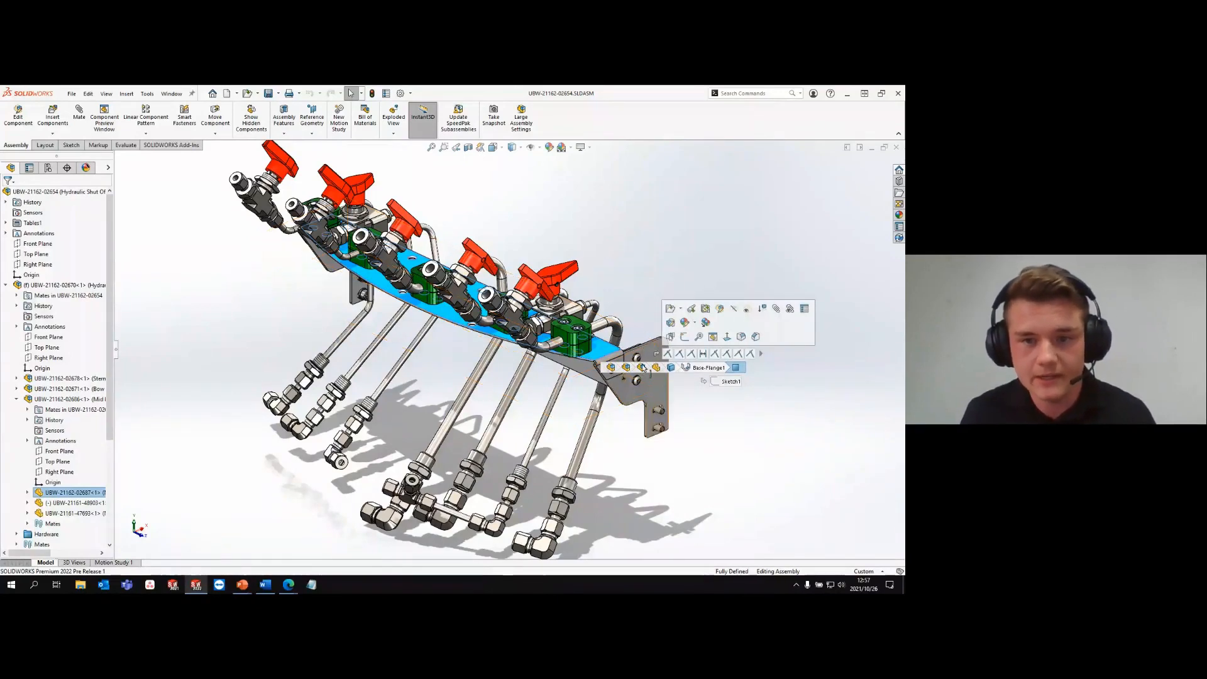
pyautogui.click(642, 369)
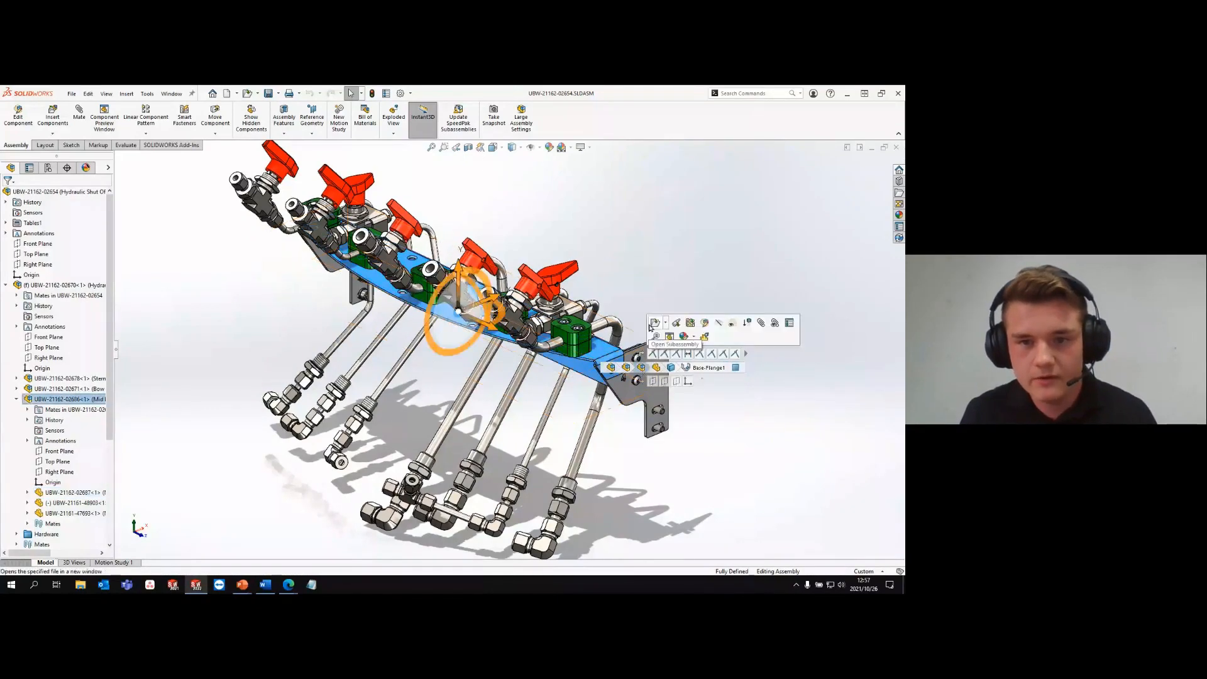
pyautogui.click(653, 324)
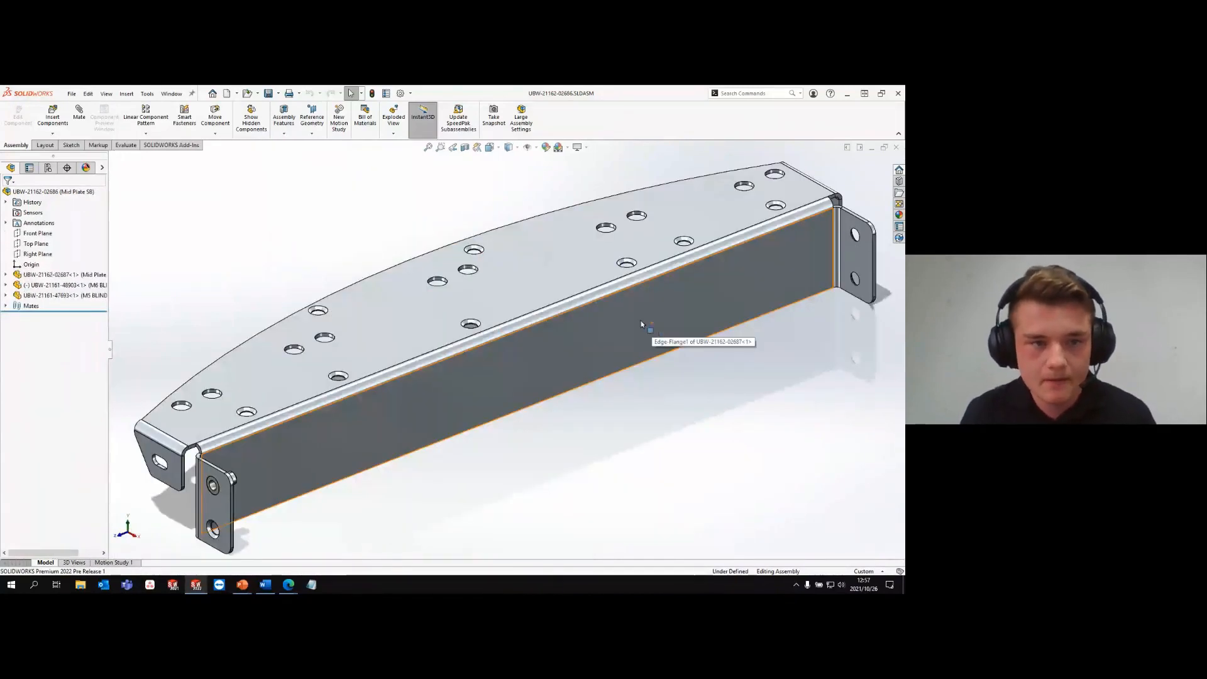
pyautogui.click(63, 285)
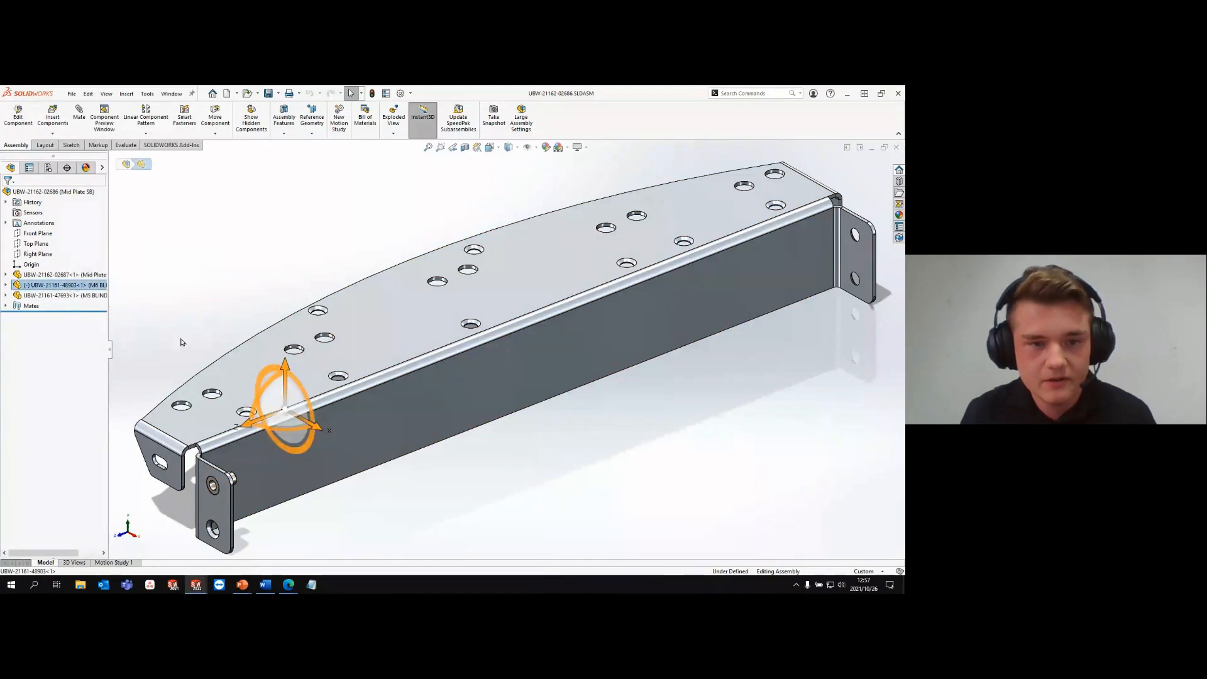
pyautogui.moveTo(294, 403); pyautogui.dragTo(215, 342)
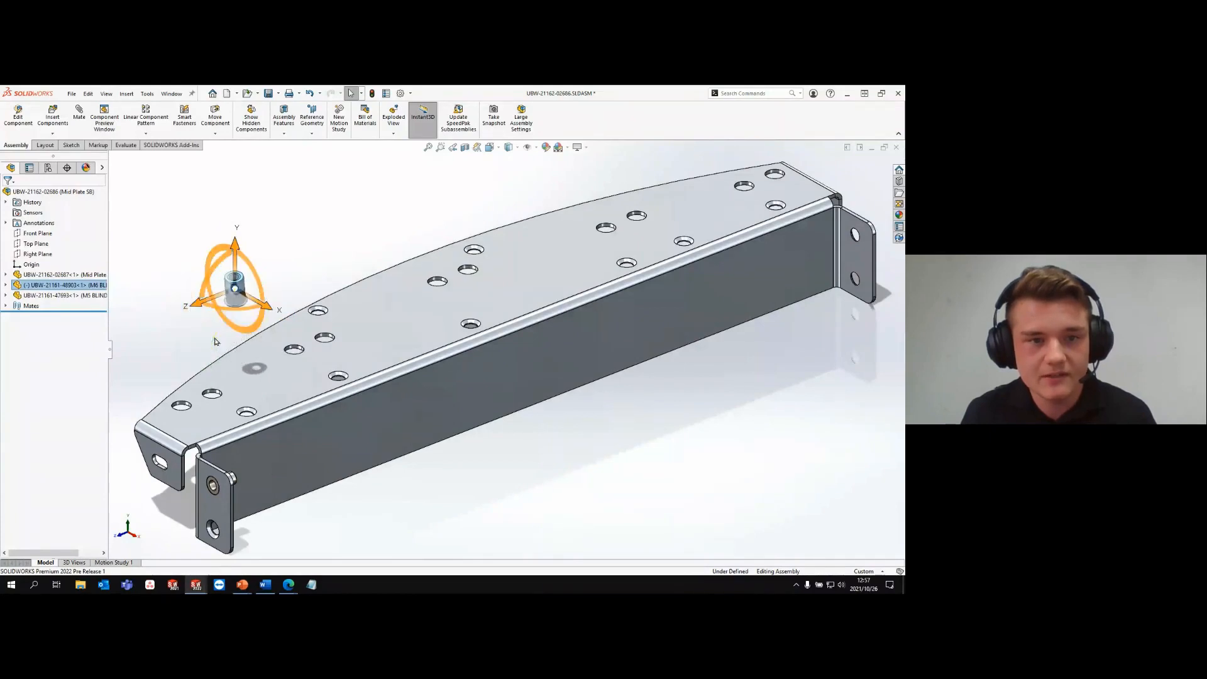
pyautogui.click(286, 284)
pyautogui.rightClick(238, 290)
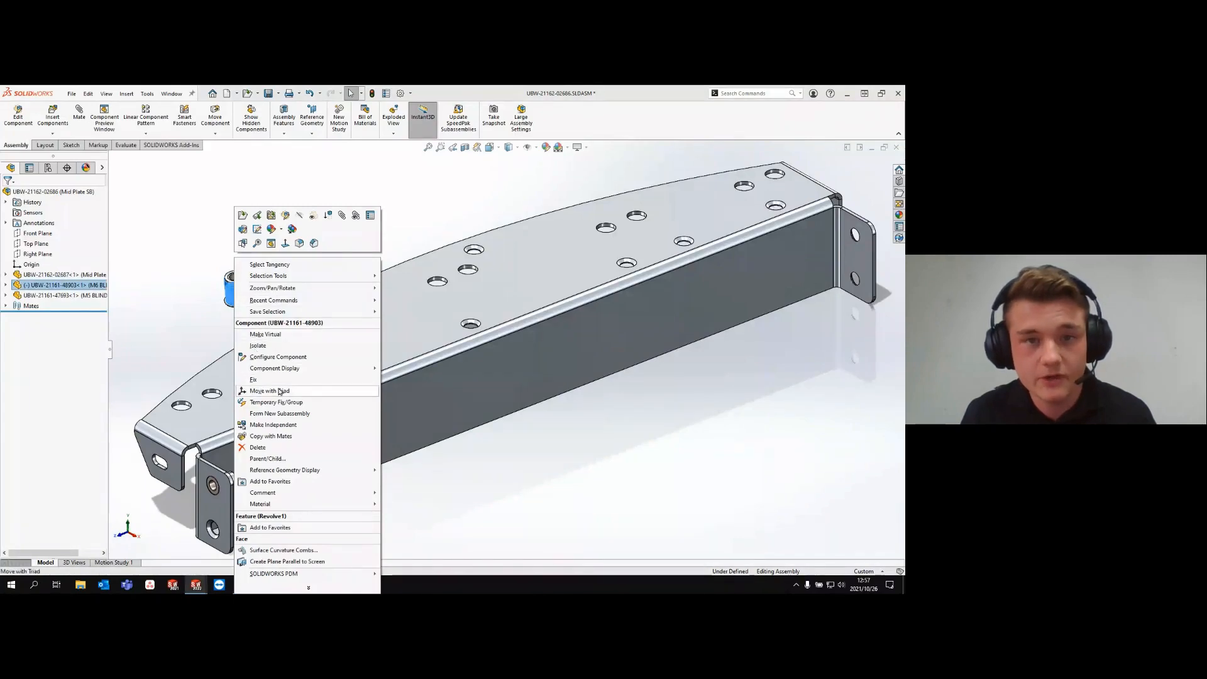
pyautogui.click(282, 287)
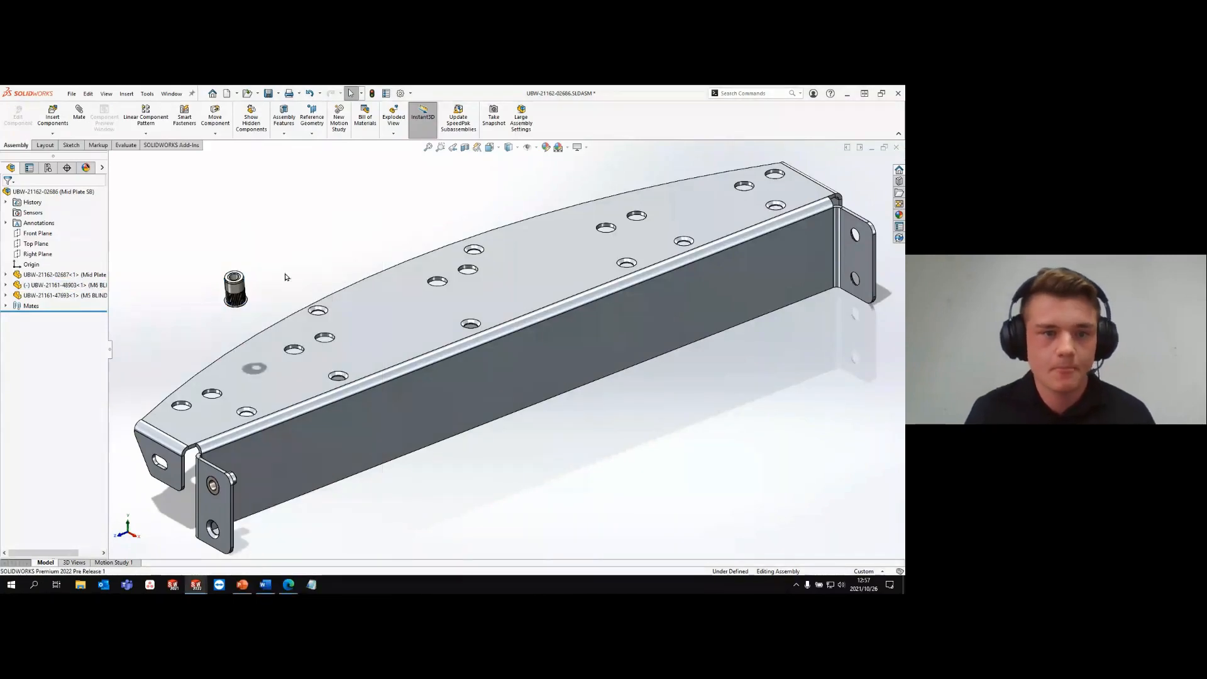
# - Mate the M6 blind rivet's flange face coincident with the plate's top face, with the mate alignment flipped
pyautogui.scroll(-5, 282, 287)
pyautogui.scroll(-3, 283, 287)
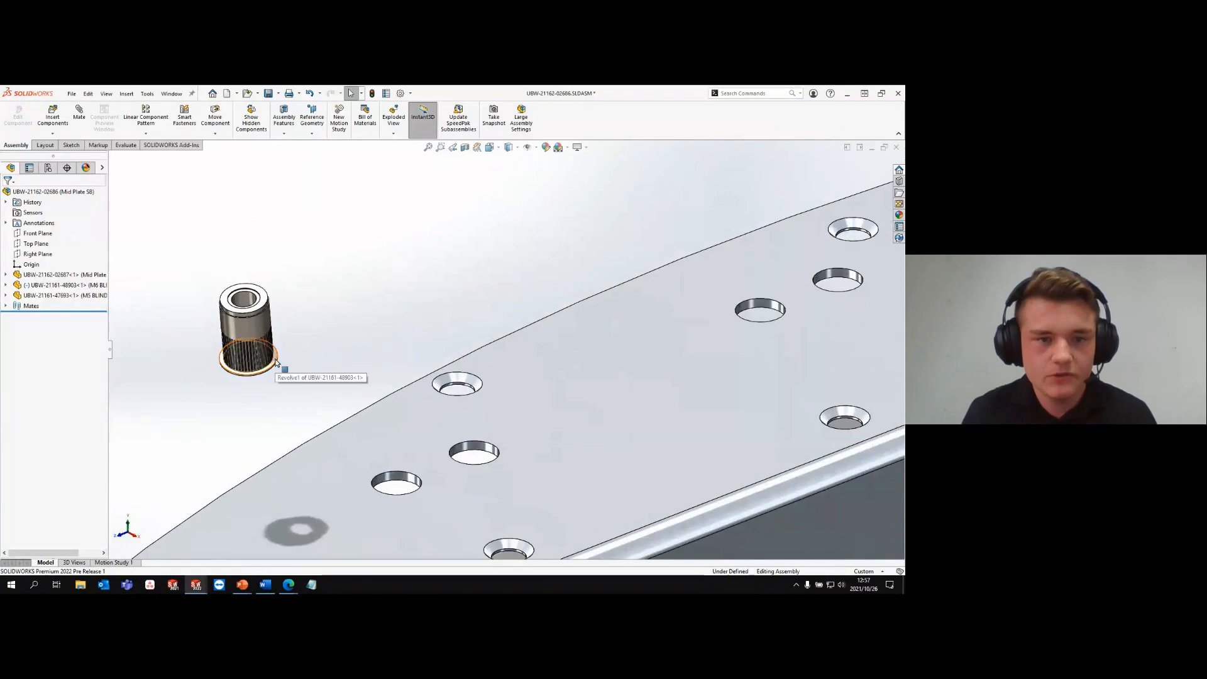
pyautogui.click(276, 363)
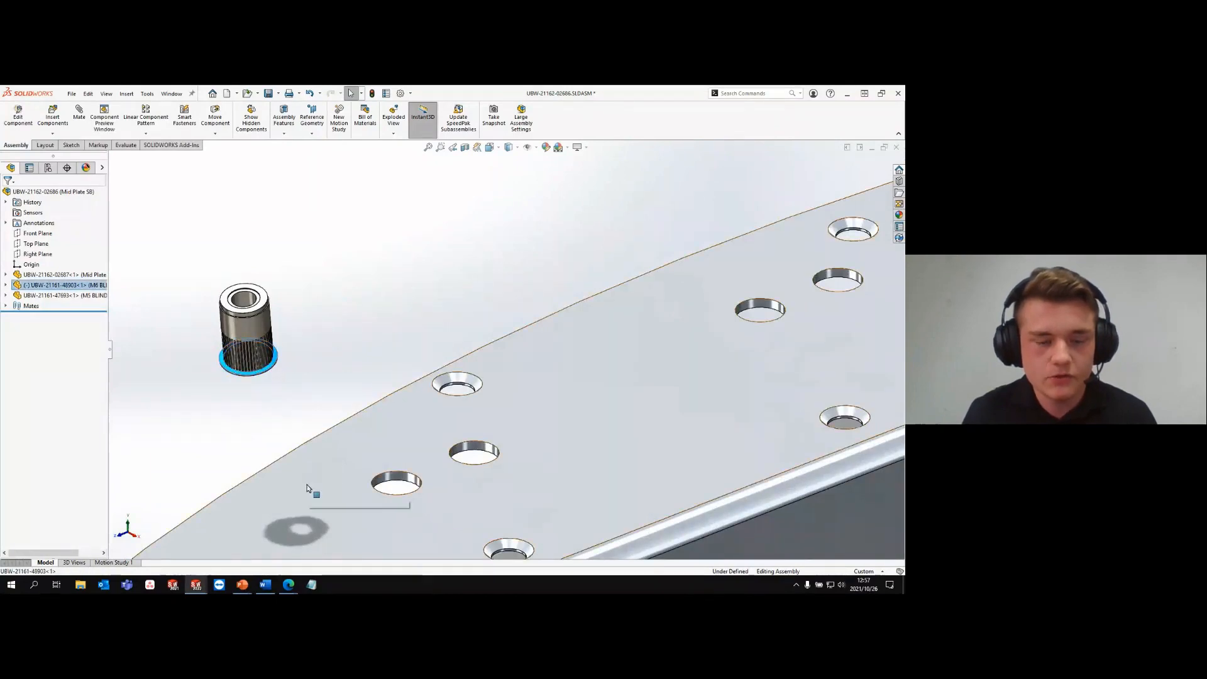
pyautogui.press('z')
pyautogui.keyDown('ctrl'); pyautogui.click(412, 424); pyautogui.keyUp('ctrl')
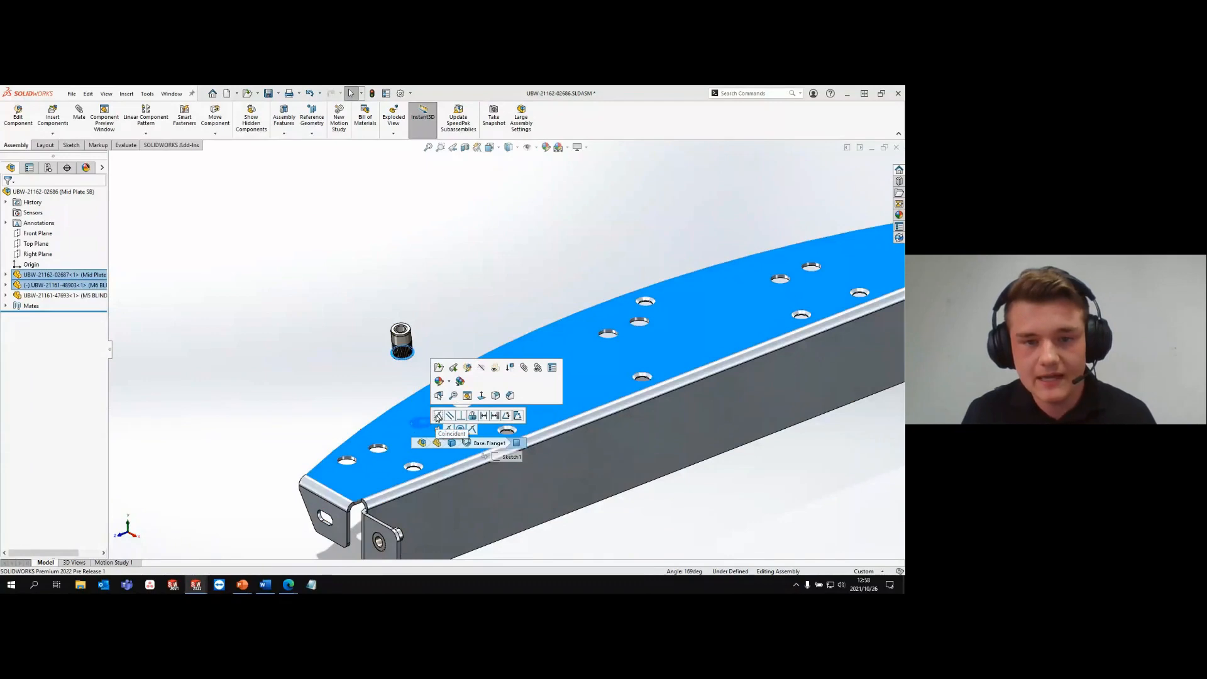
pyautogui.click(438, 416)
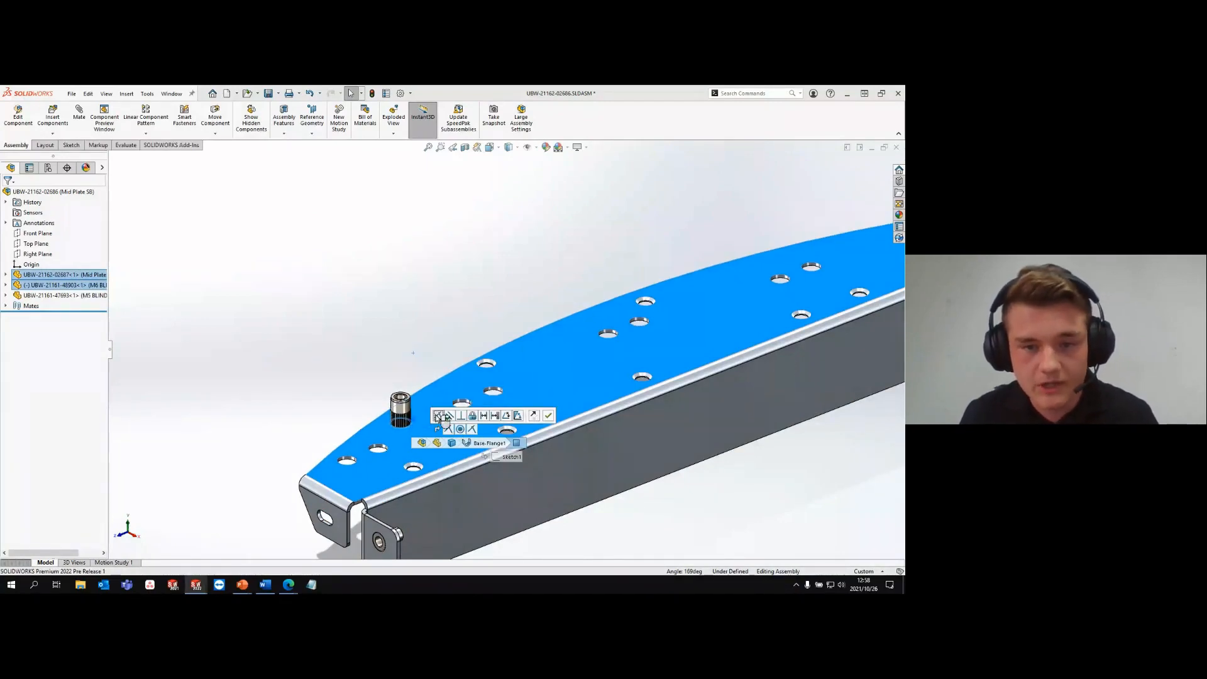
pyautogui.click(535, 415)
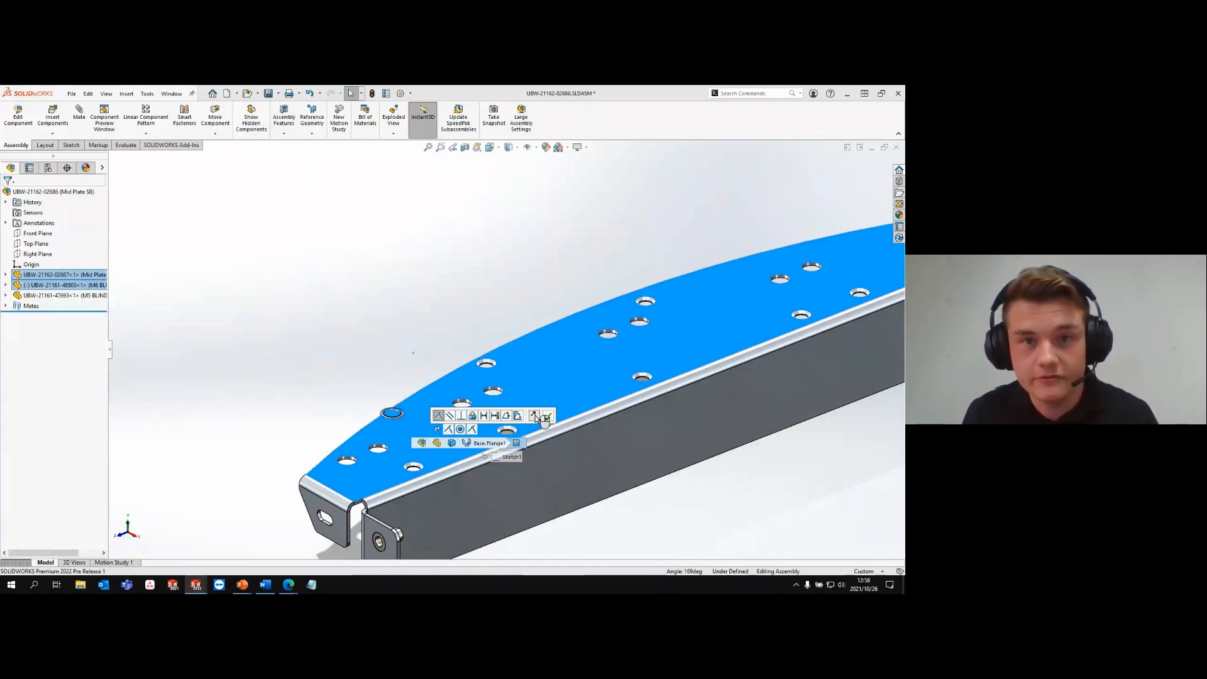
pyautogui.click(549, 416)
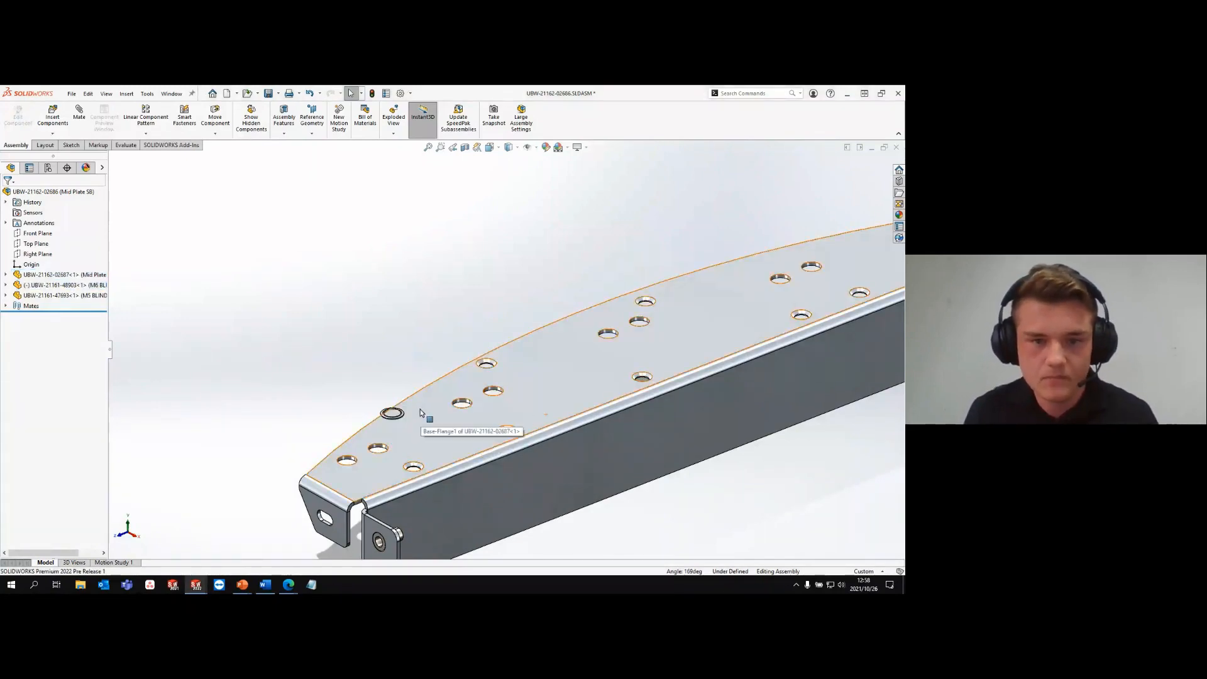
# - Mate the M6 blind rivet concentric with the inner of the two 10 mm holes at the near end of the plate
pyautogui.scroll(5, 396, 412)
pyautogui.moveTo(342, 395); pyautogui.dragTo(297, 291)
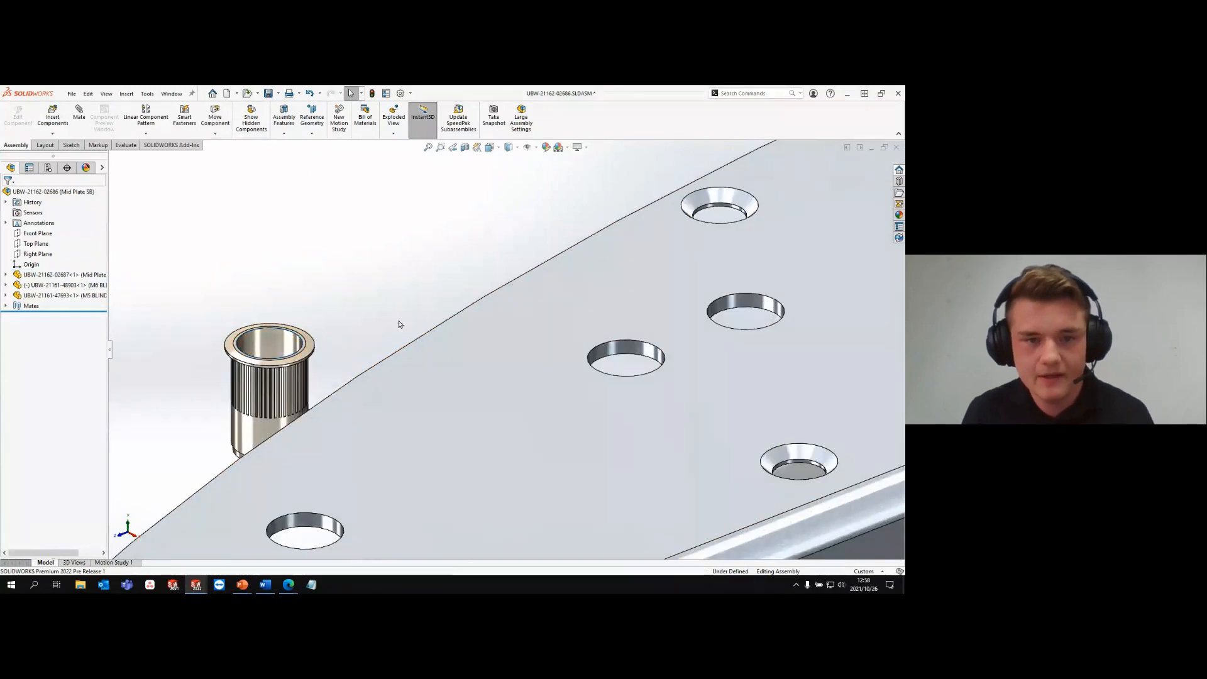
pyautogui.scroll(-5, 412, 344)
pyautogui.click(414, 347)
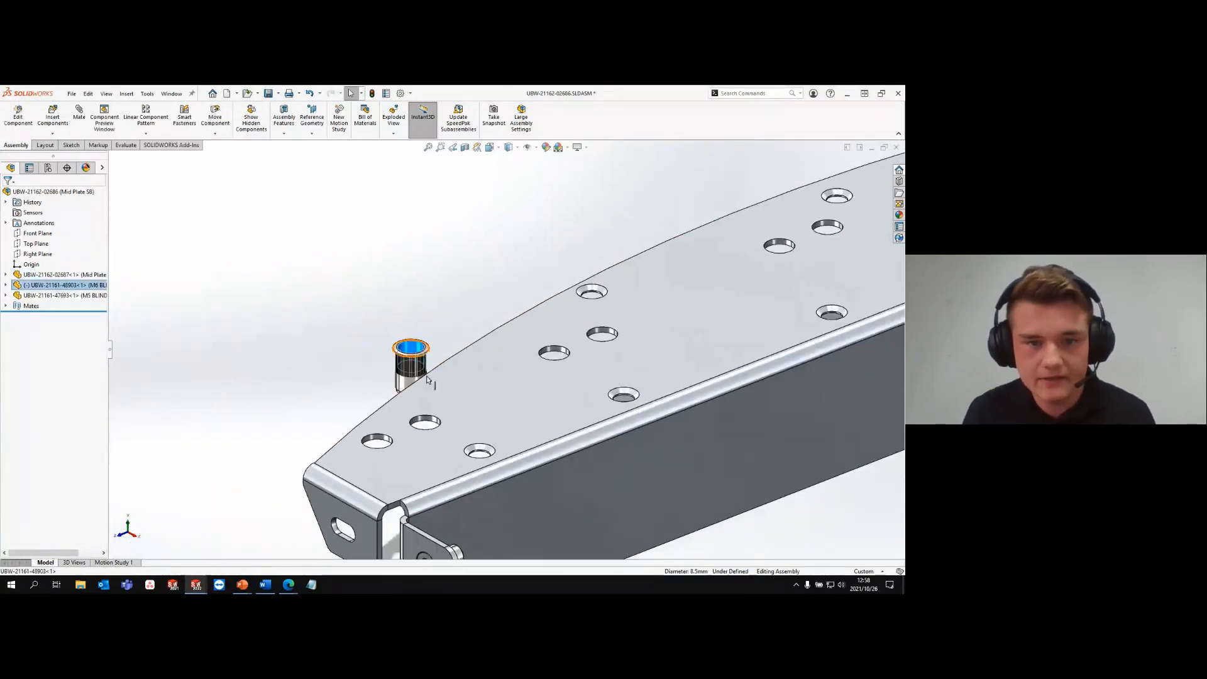
pyautogui.keyDown('ctrl'); pyautogui.click(428, 422); pyautogui.keyUp('ctrl')
pyautogui.click(489, 410)
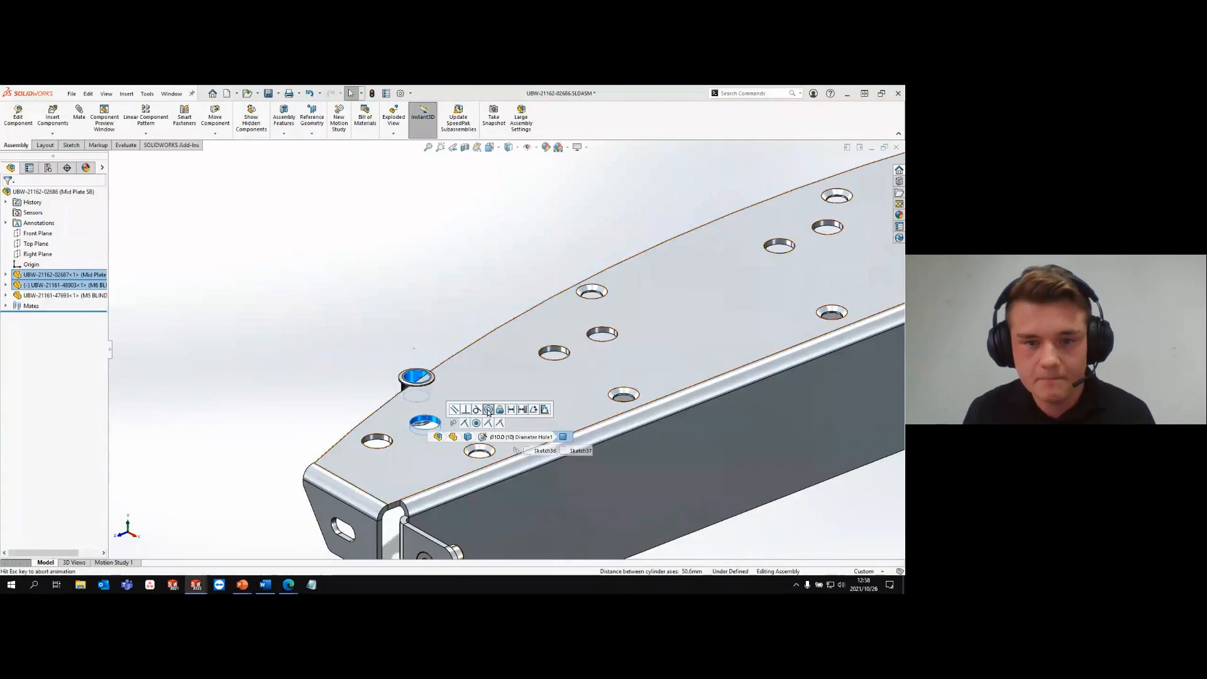
pyautogui.click(574, 410)
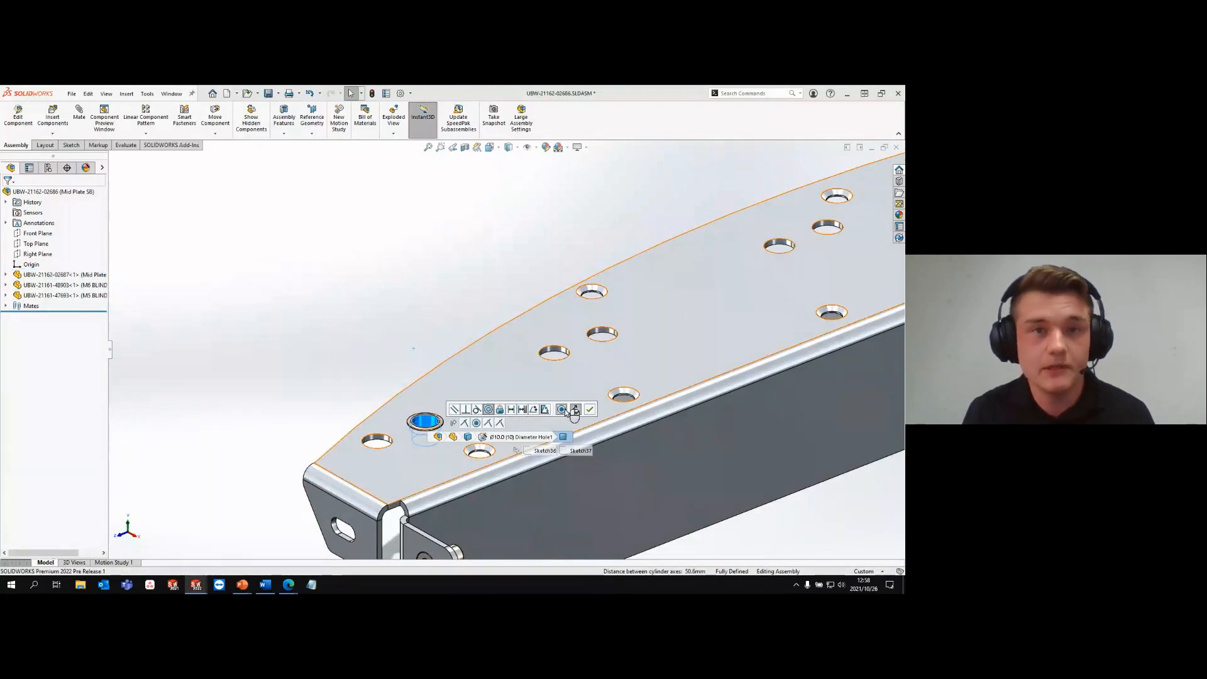
pyautogui.click(589, 409)
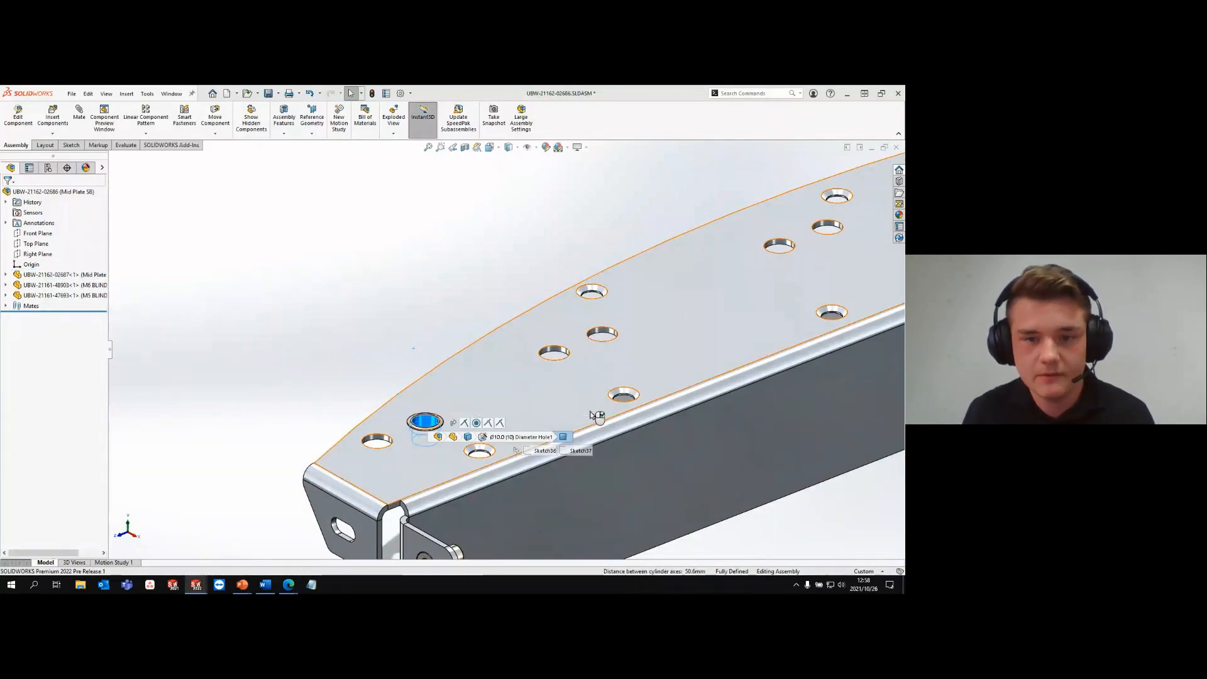
# - Copy the M5 blind rivet from the plate's end tab to a free position beside the plate
pyautogui.scroll(3, 449, 370)
pyautogui.scroll(-3, 492, 448)
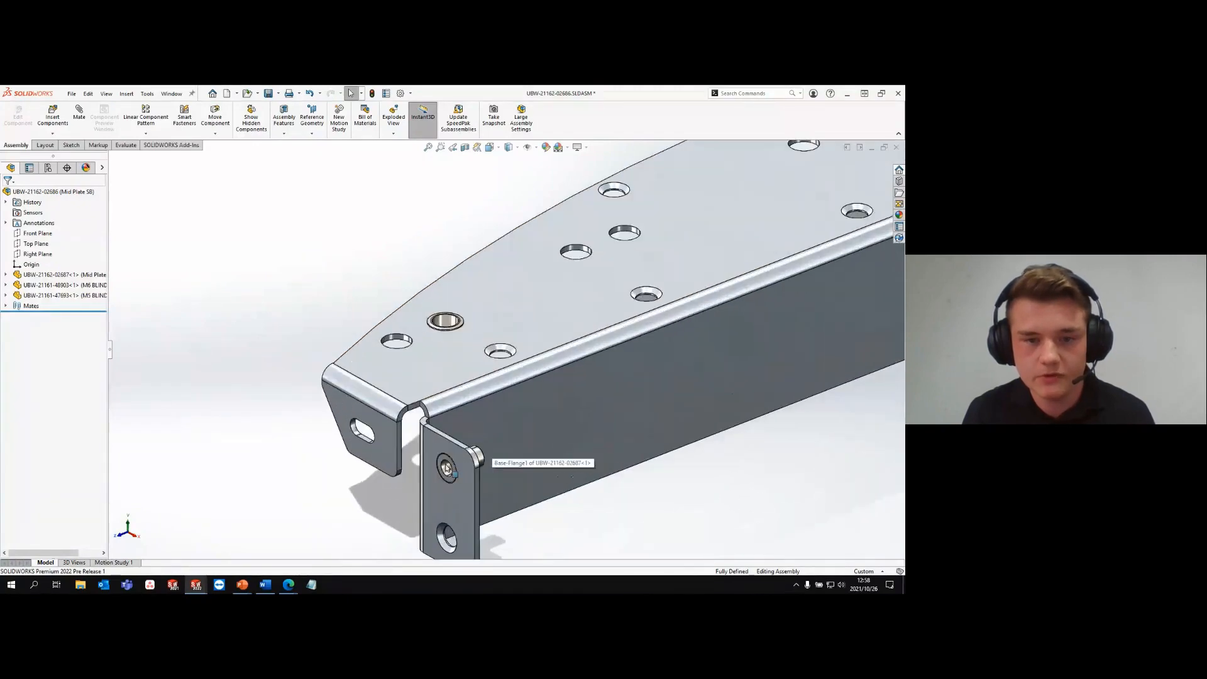
pyautogui.keyDown('ctrl'); pyautogui.moveTo(445, 465); pyautogui.dragTo(310, 314); pyautogui.keyUp('ctrl')
pyautogui.scroll(-3, 372, 304)
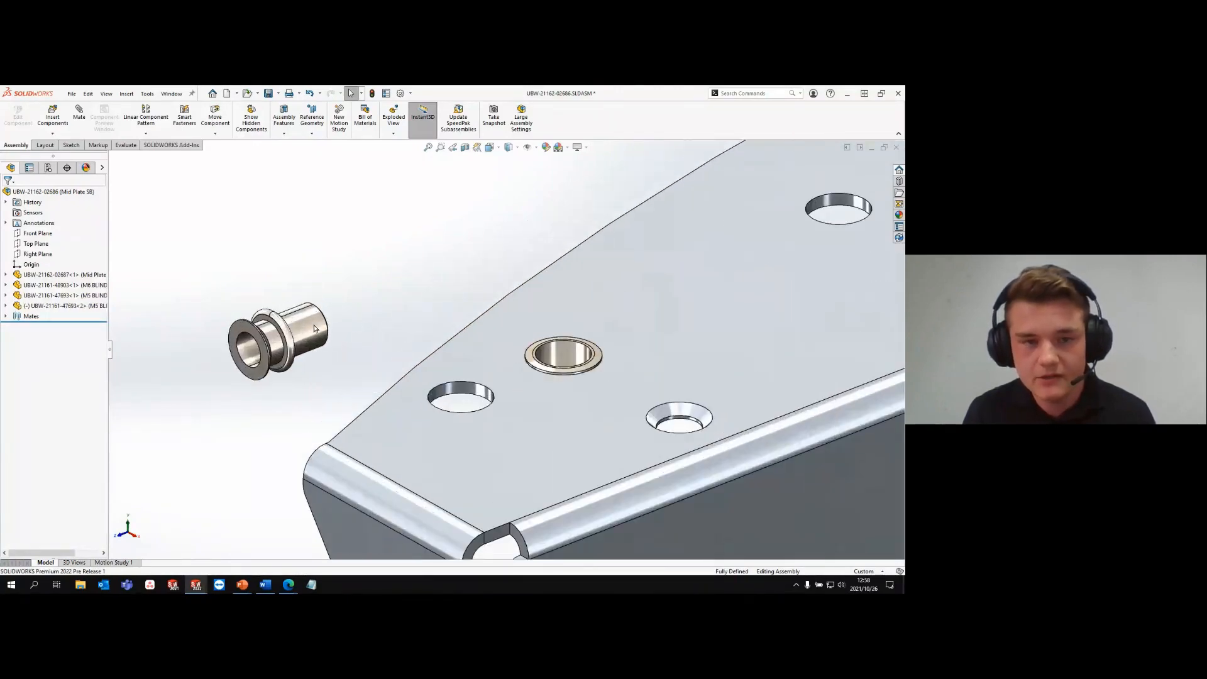
# - Mate the copied M5 rivet concentric with the nearest countersunk 7 mm hole, and raise it clear of the plate along the hole's axis
pyautogui.click(316, 327)
pyautogui.keyDown('ctrl'); pyautogui.click(671, 412); pyautogui.keyUp('ctrl')
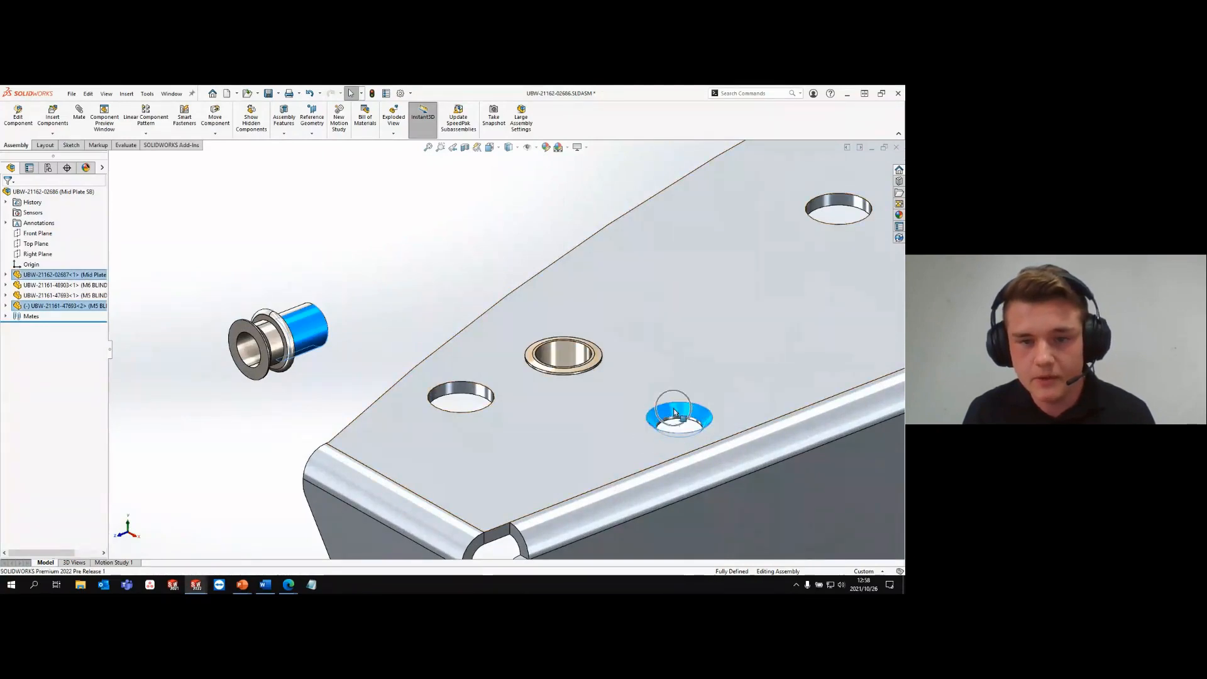
pyautogui.click(723, 400)
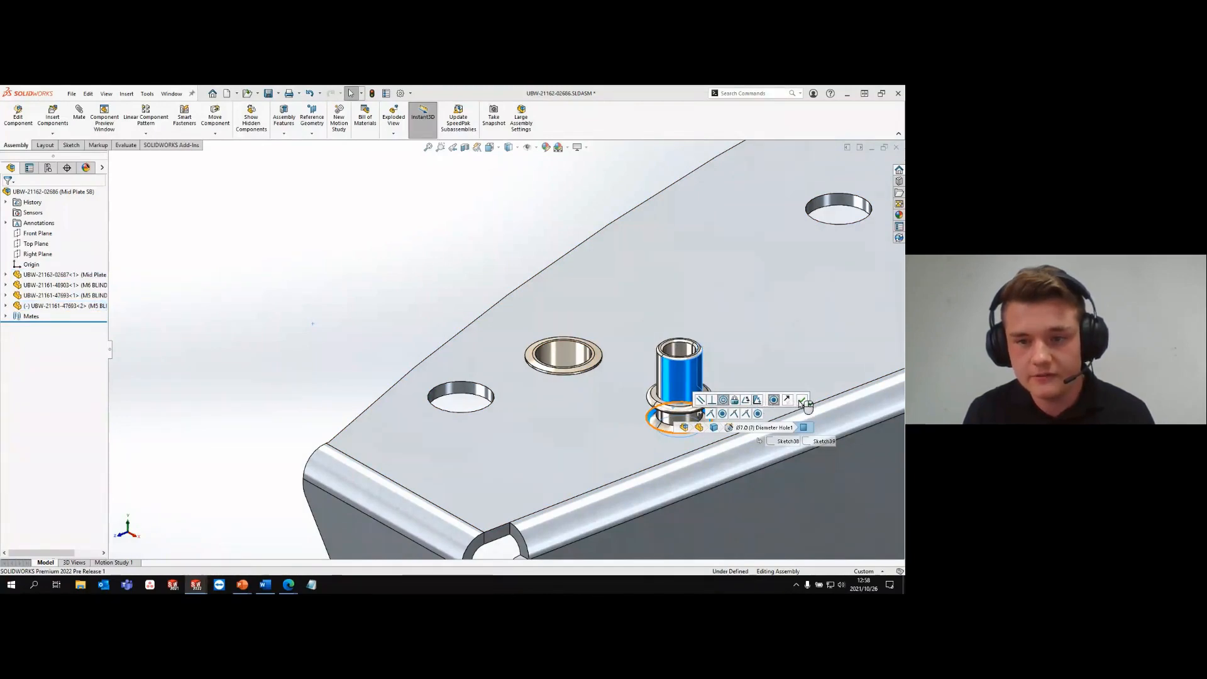
pyautogui.click(803, 399)
pyautogui.moveTo(695, 379); pyautogui.dragTo(695, 327)
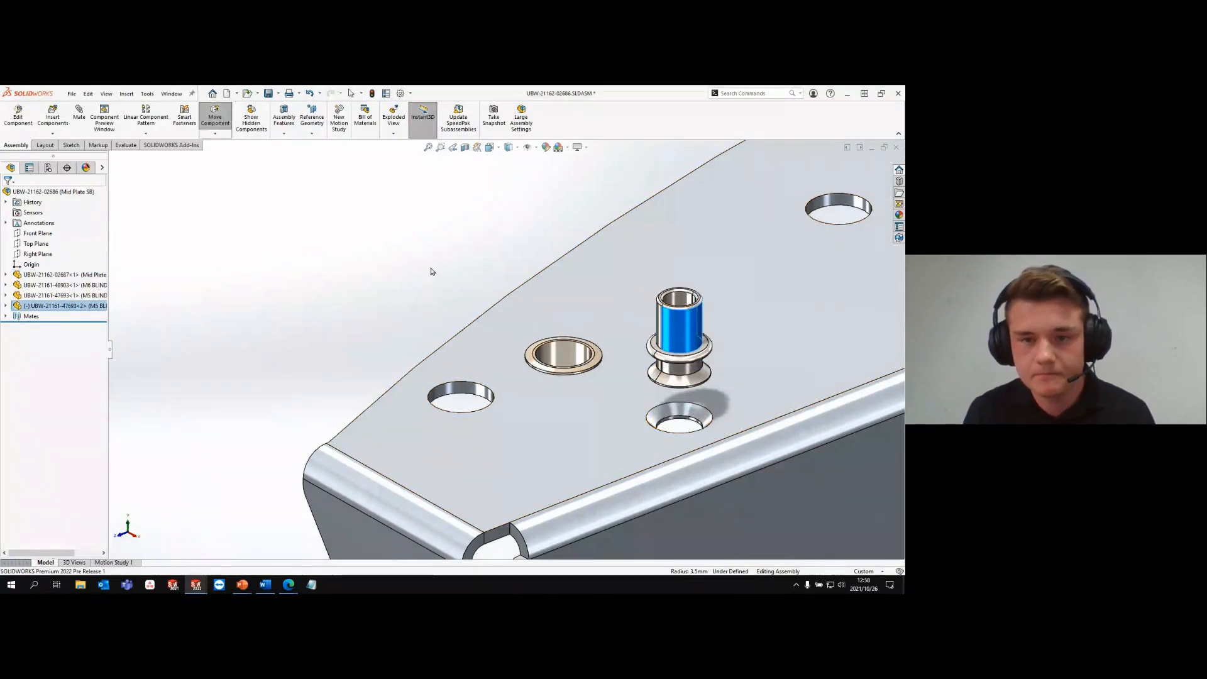
pyautogui.click(431, 270)
# - Mate the copied M5 rivet's flange end face coincident with the plate's top face, flipping the alignment so it sits inside the hole
pyautogui.moveTo(717, 402); pyautogui.dragTo(728, 343, button='middle')
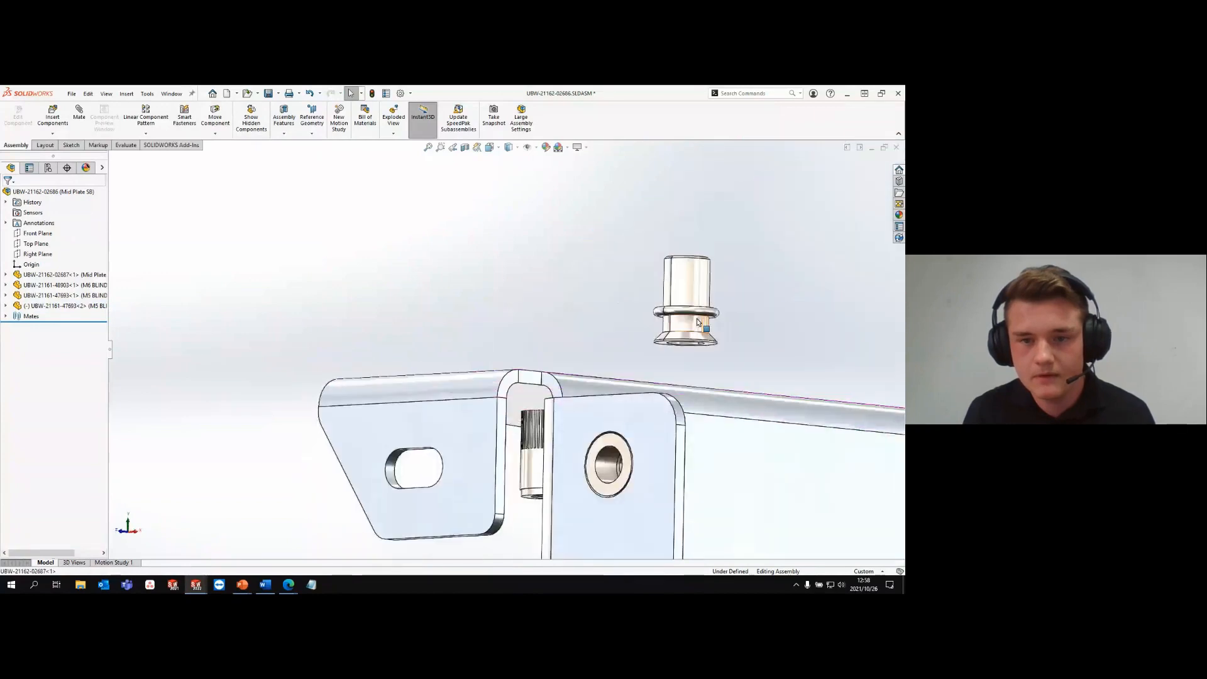
pyautogui.scroll(-5, 728, 342)
pyautogui.click(660, 357)
pyautogui.moveTo(636, 386); pyautogui.dragTo(615, 435, button='middle')
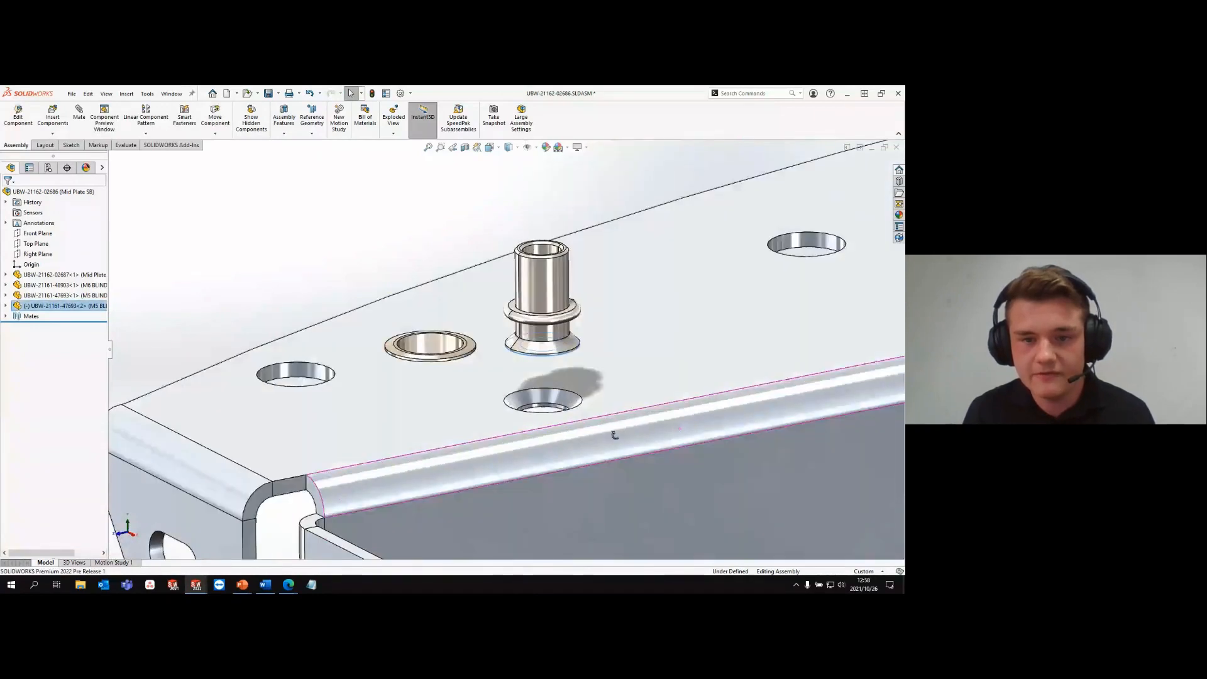
pyautogui.keyDown('ctrl'); pyautogui.click(610, 384); pyautogui.keyUp('ctrl')
pyautogui.click(637, 376)
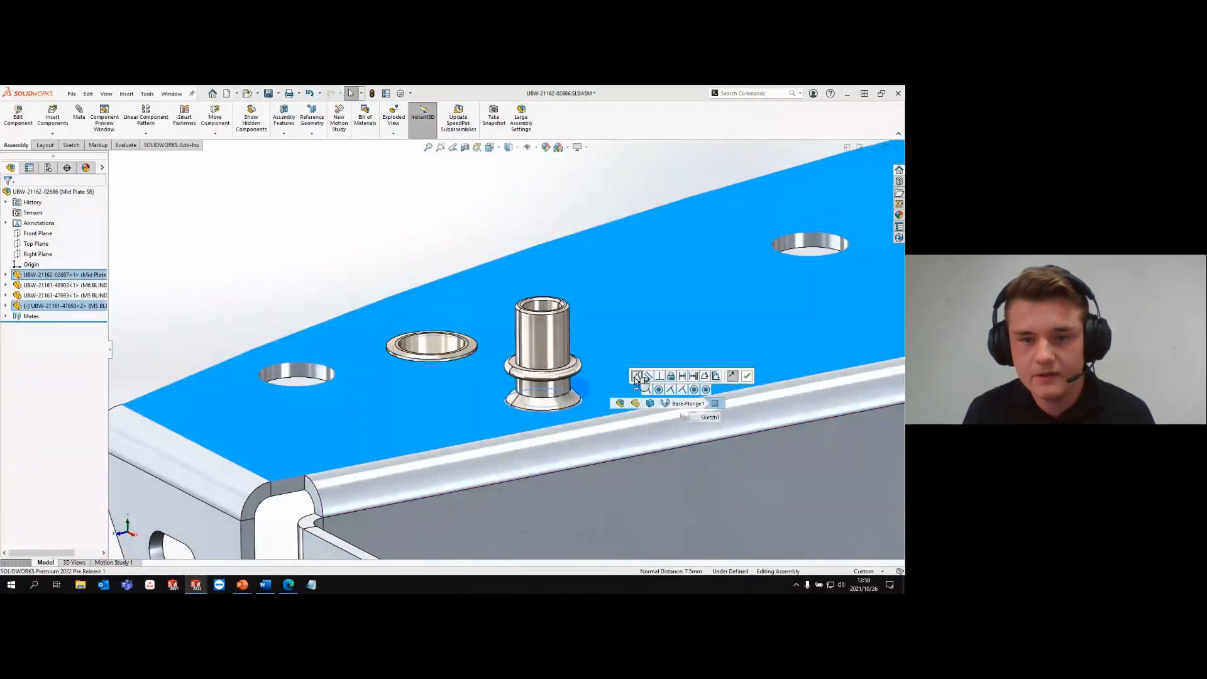
pyautogui.click(734, 377)
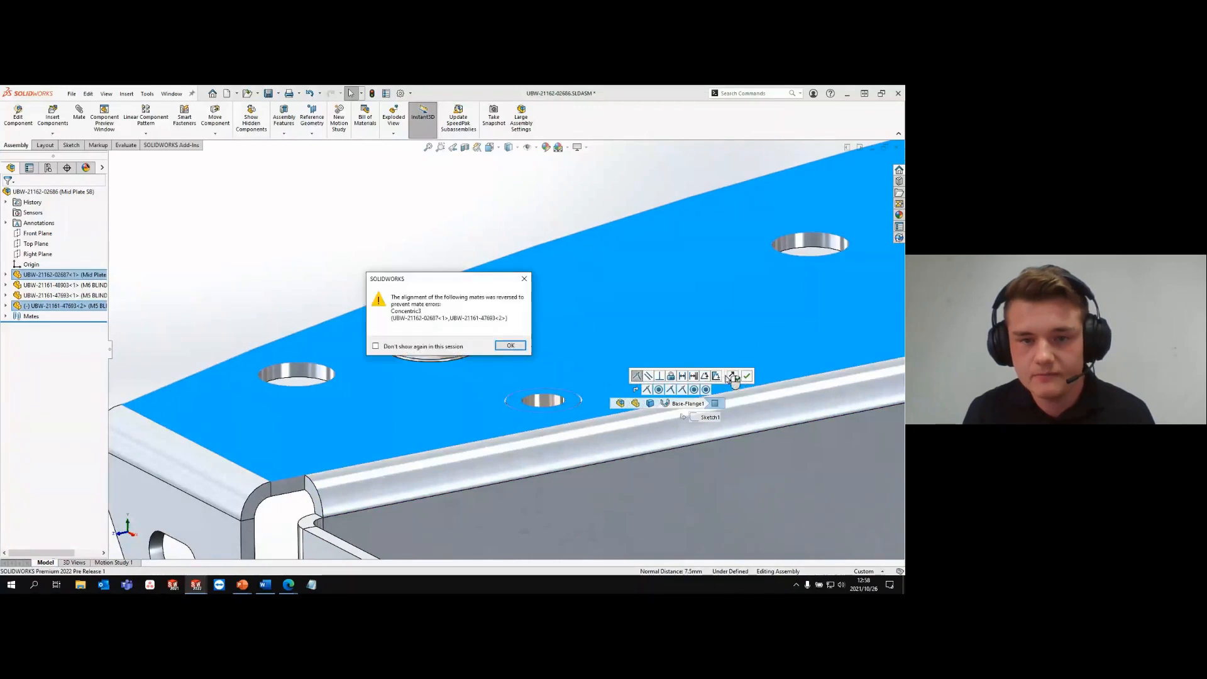
pyautogui.click(510, 346)
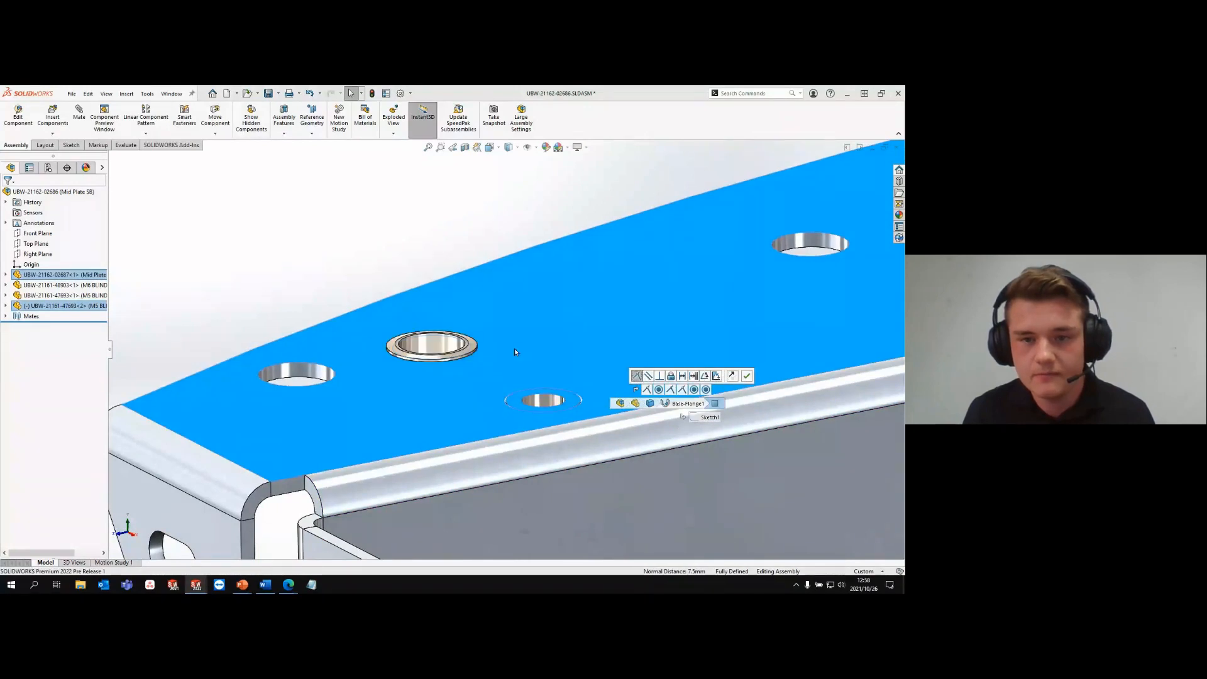
pyautogui.click(747, 376)
pyautogui.press('z')
pyautogui.press('z')
pyautogui.press('z')
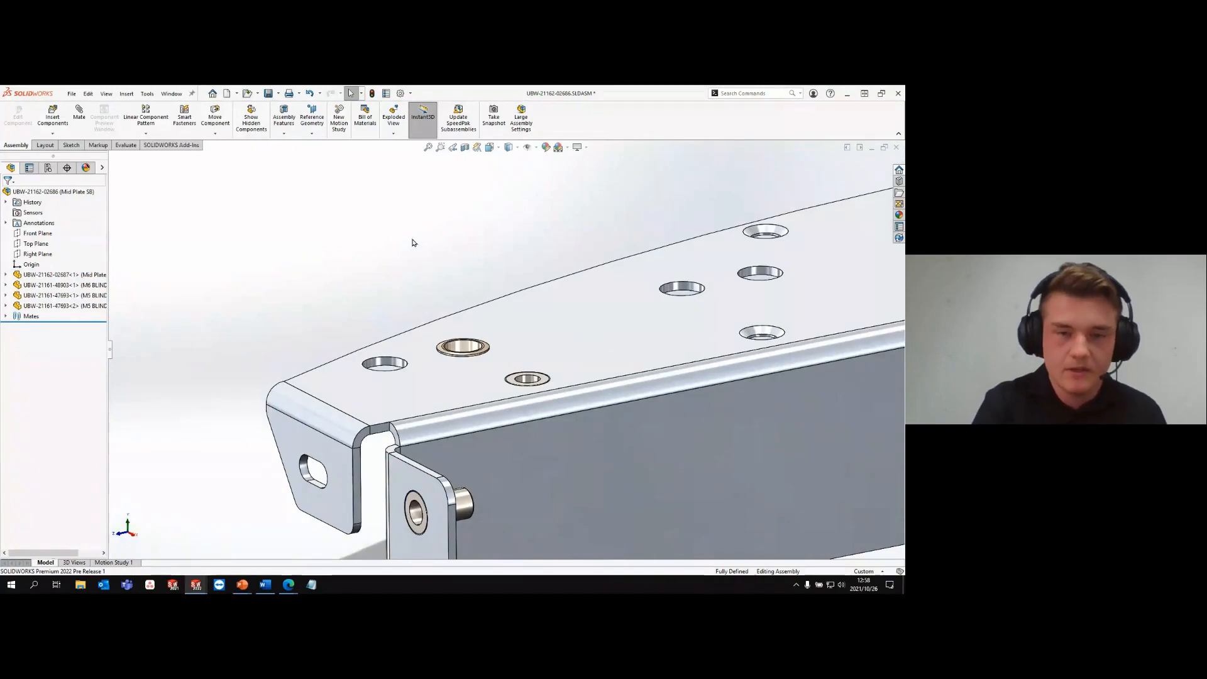
# - Try a pattern-driven component pattern of the M6 blind rivet, using the plate's 10 mm diameter hole feature as the driving feature
pyautogui.press('ctrl')
pyautogui.scroll(7, 650, 268)
pyautogui.moveTo(650, 267); pyautogui.dragTo(660, 276, button='middle')
pyautogui.scroll(3, 710, 304)
pyautogui.scroll(-2, 667, 293)
pyautogui.scroll(-1, 612, 296)
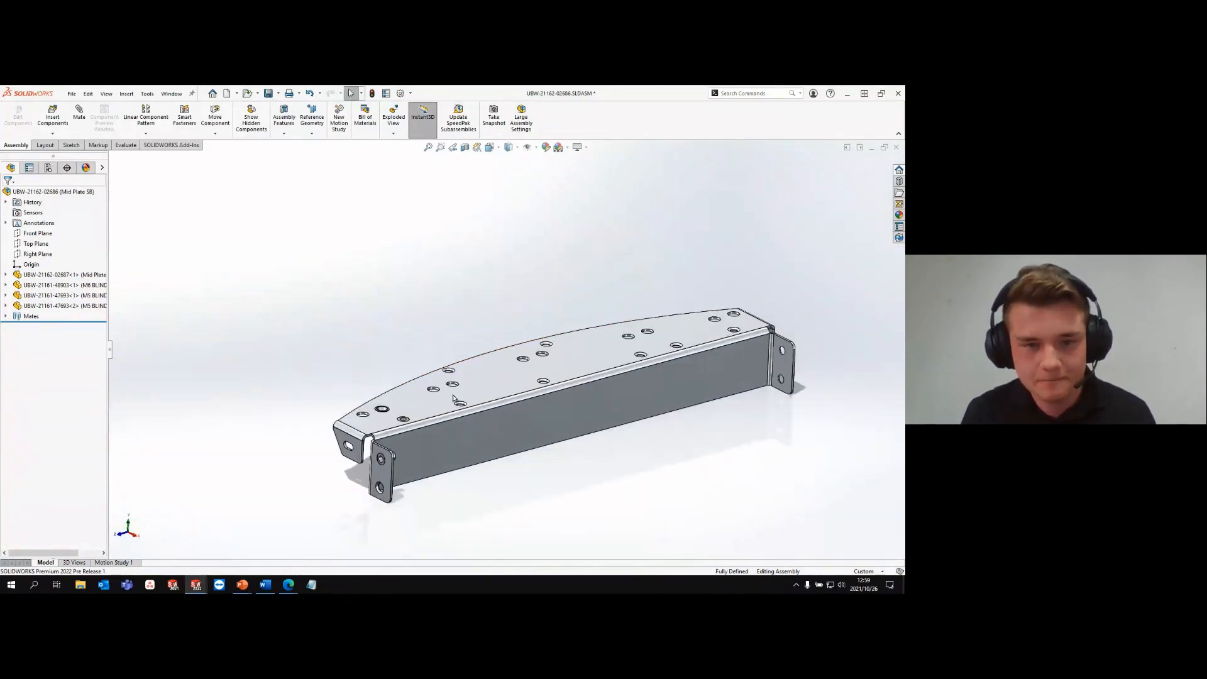
pyautogui.scroll(-1, 453, 397)
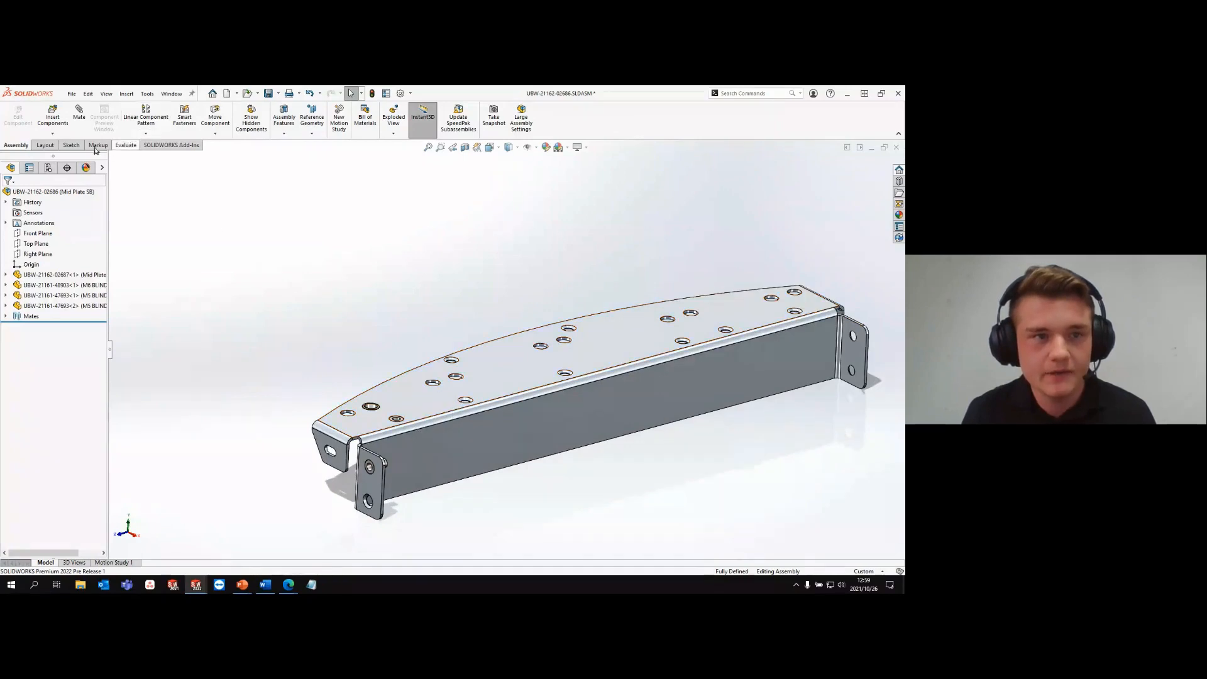
pyautogui.click(143, 134)
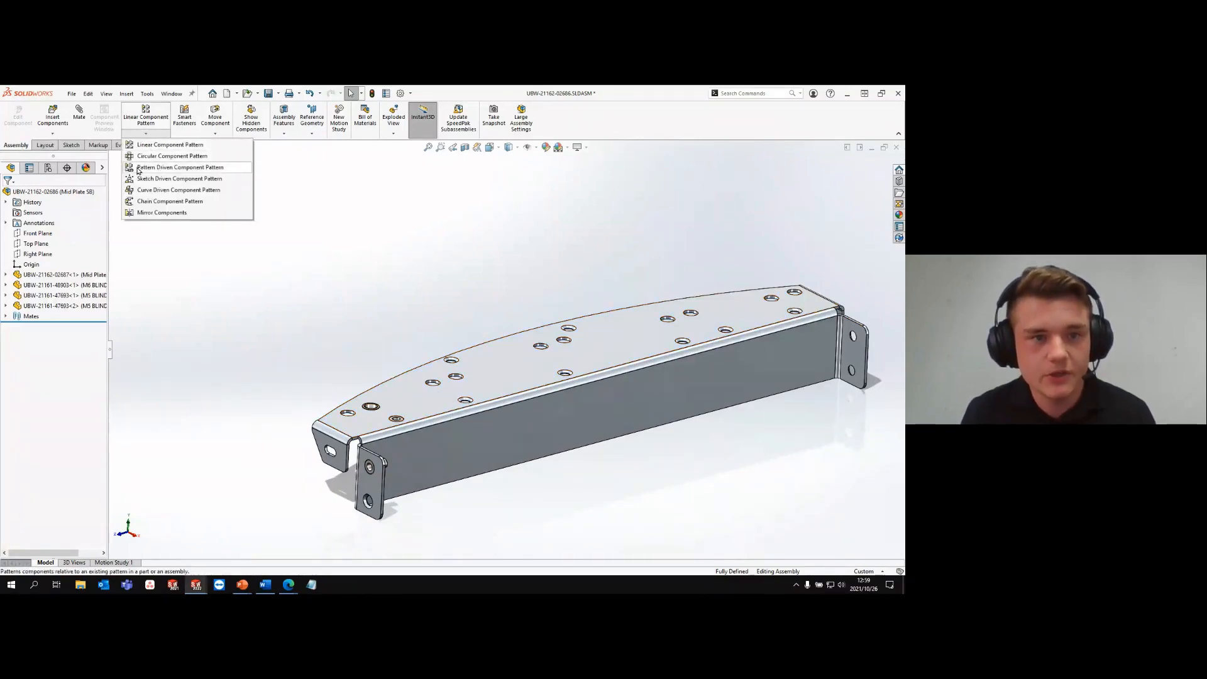
pyautogui.click(192, 172)
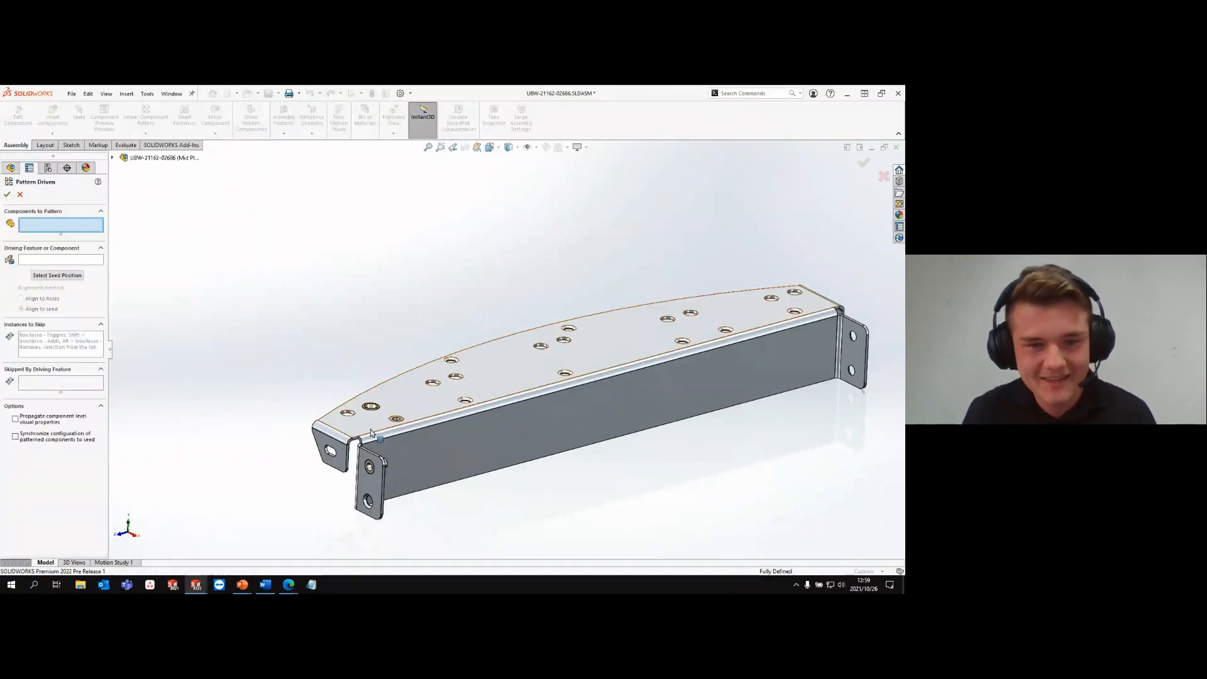
pyautogui.scroll(-3, 386, 402)
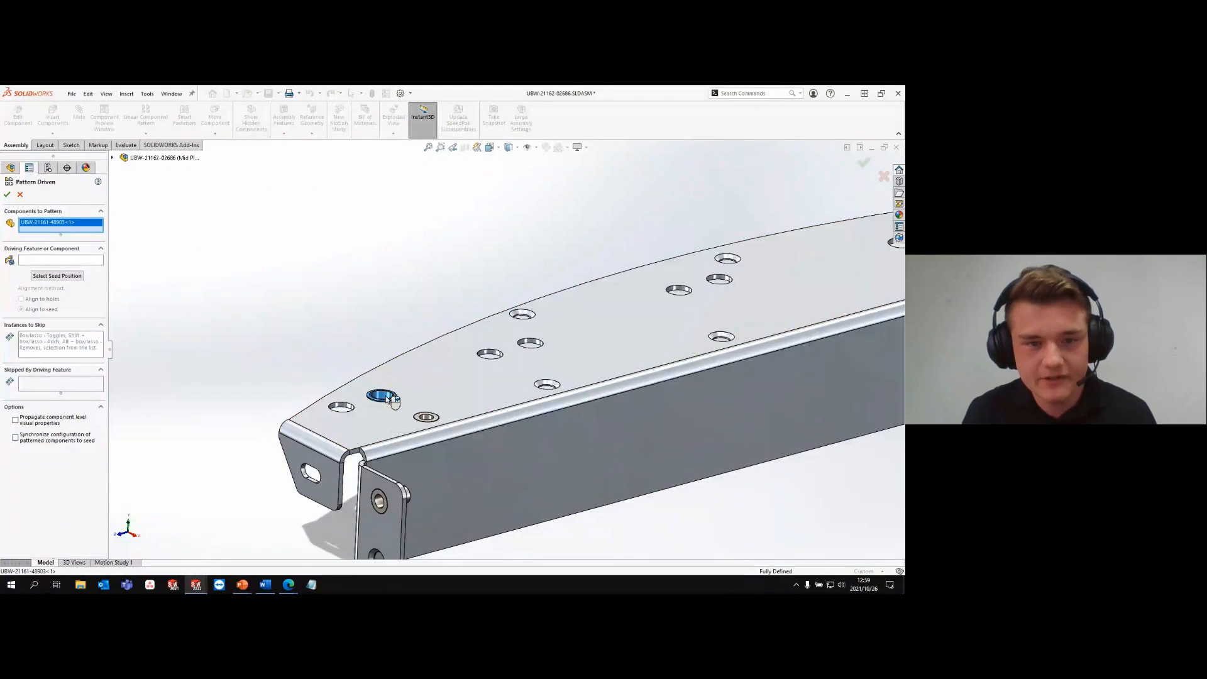
pyautogui.click(382, 397)
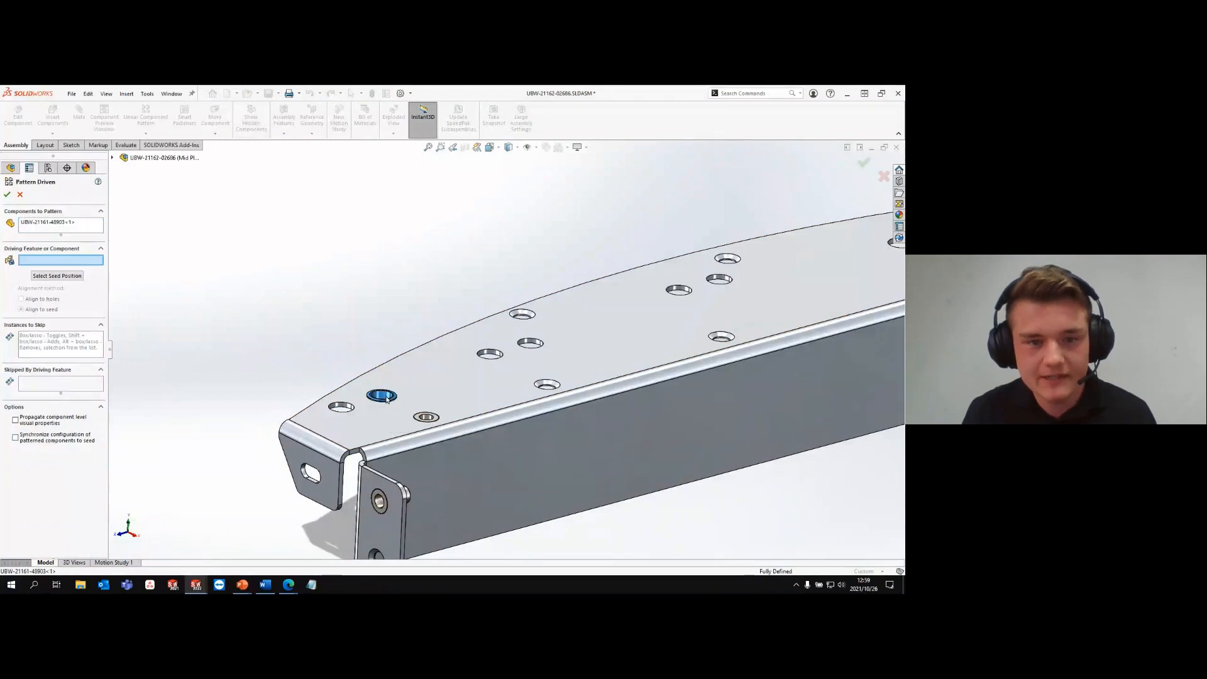
pyautogui.scroll(-3, 496, 346)
pyautogui.click(494, 349)
pyautogui.scroll(1, 500, 350)
pyautogui.scroll(3, 500, 352)
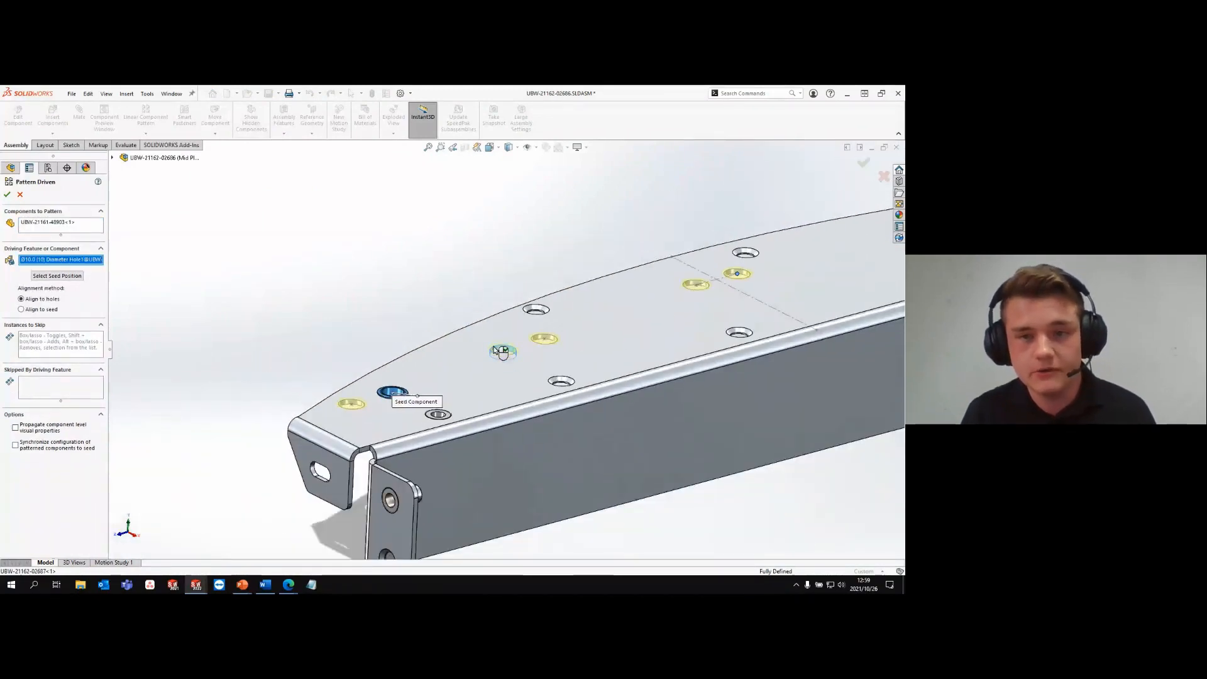
pyautogui.scroll(2, 502, 352)
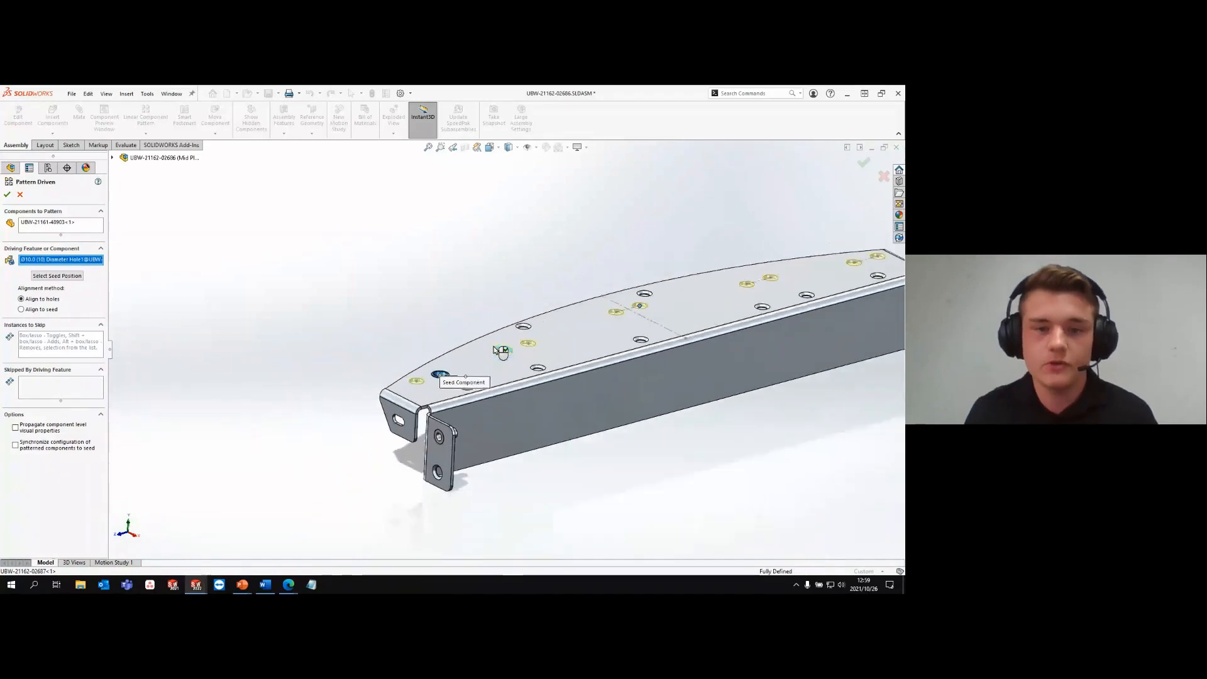
pyautogui.scroll(1, 616, 310)
pyautogui.scroll(-1, 616, 310)
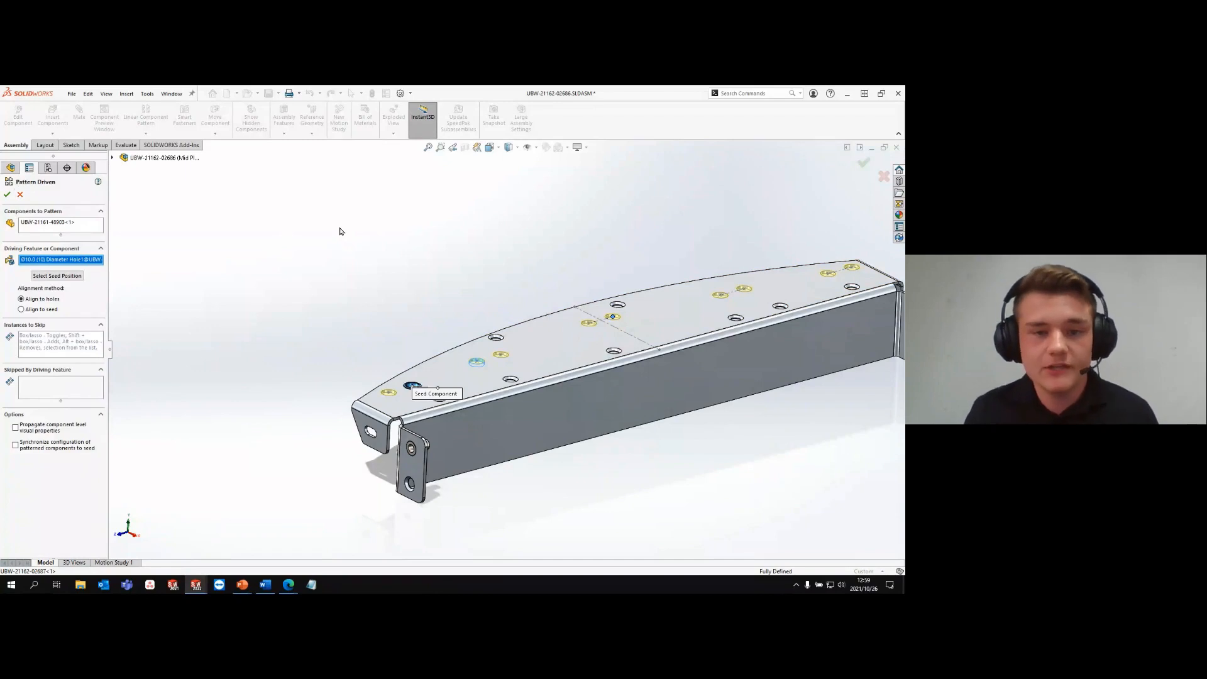
pyautogui.scroll(-2, 423, 383)
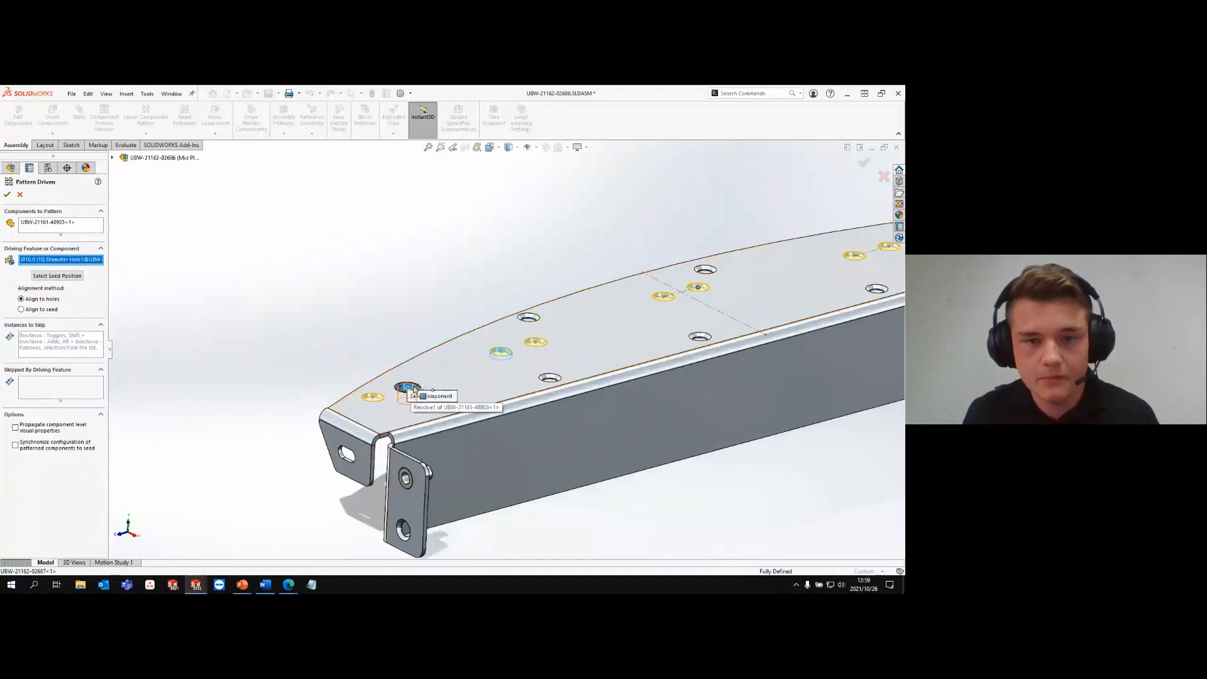
pyautogui.scroll(2, 711, 250)
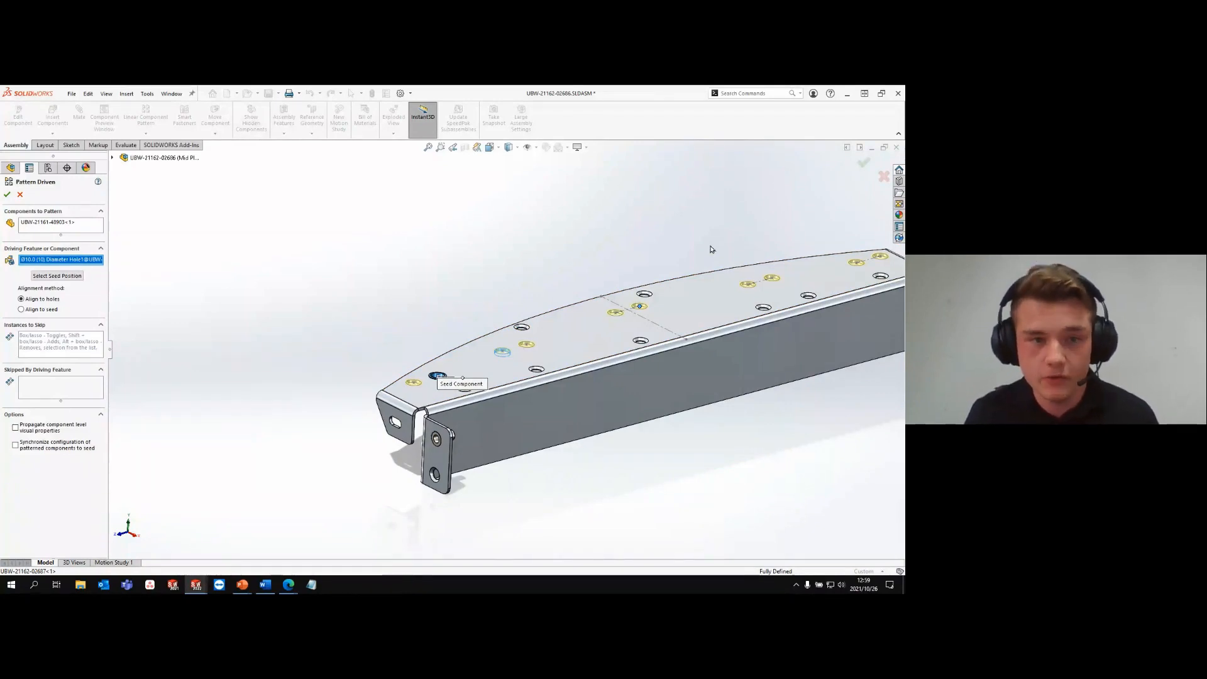
pyautogui.click(21, 195)
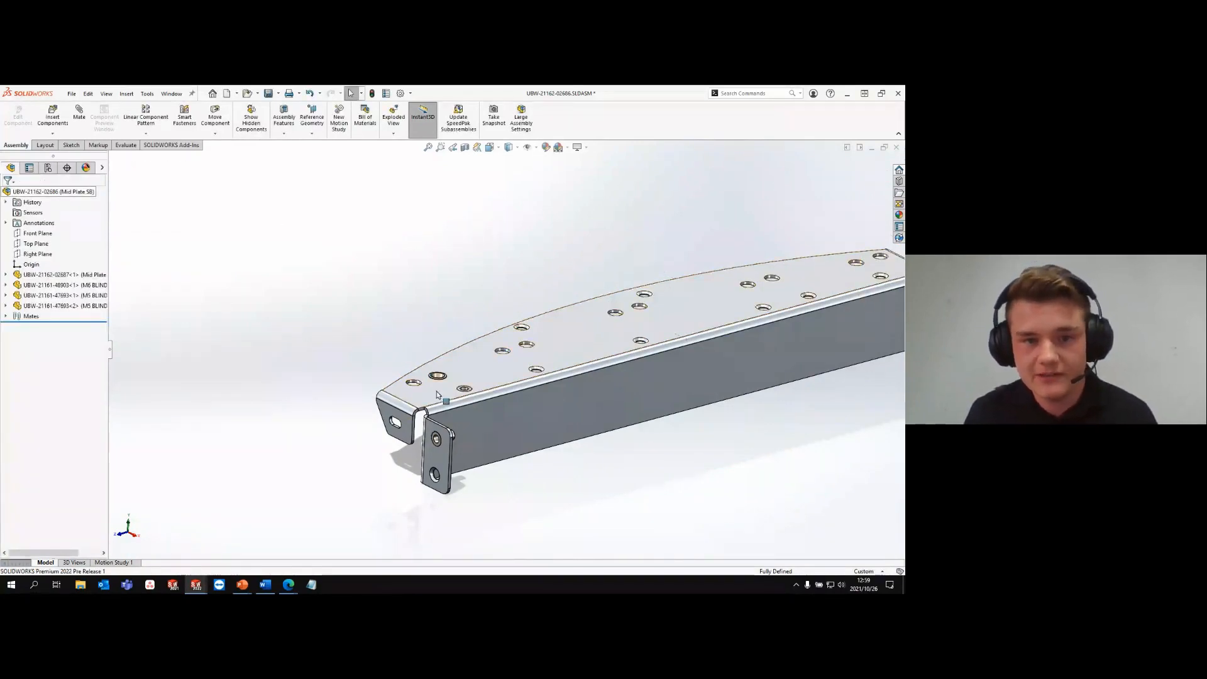
# - Edit the M6 blind rivet's concentric mate, replacing its hole reference with the farther hole of the plate's middle 10 mm pair
pyautogui.scroll(-3, 436, 390)
pyautogui.click(439, 350)
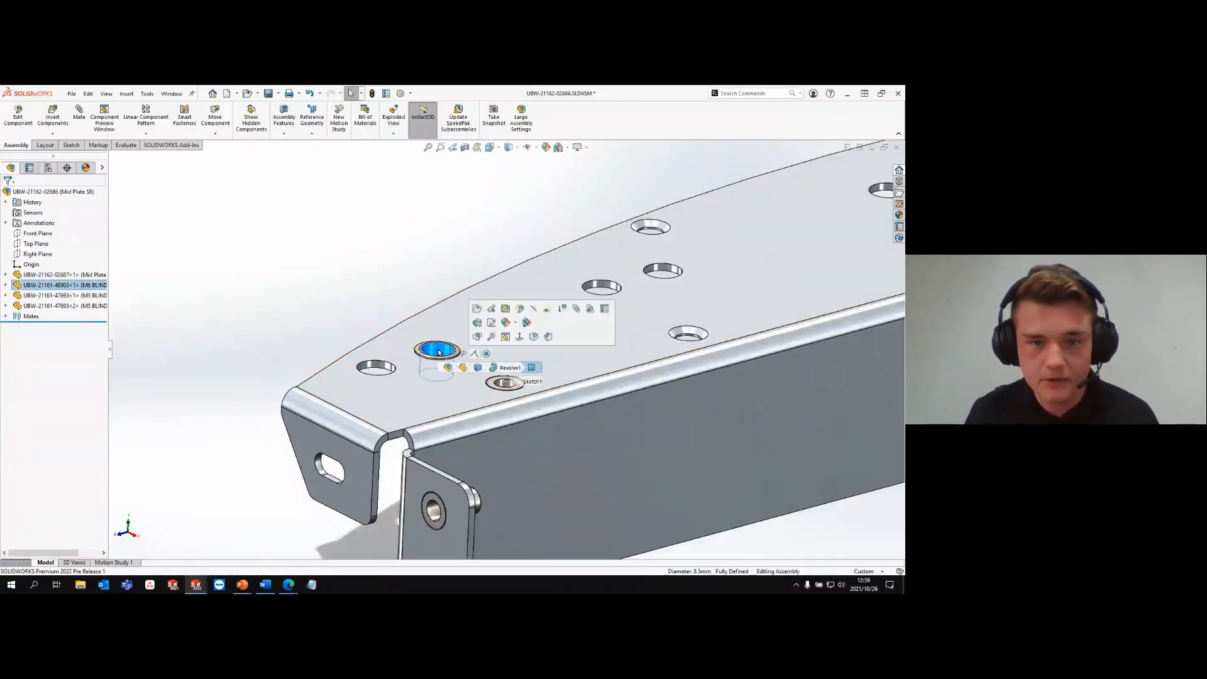
pyautogui.press('Escape')
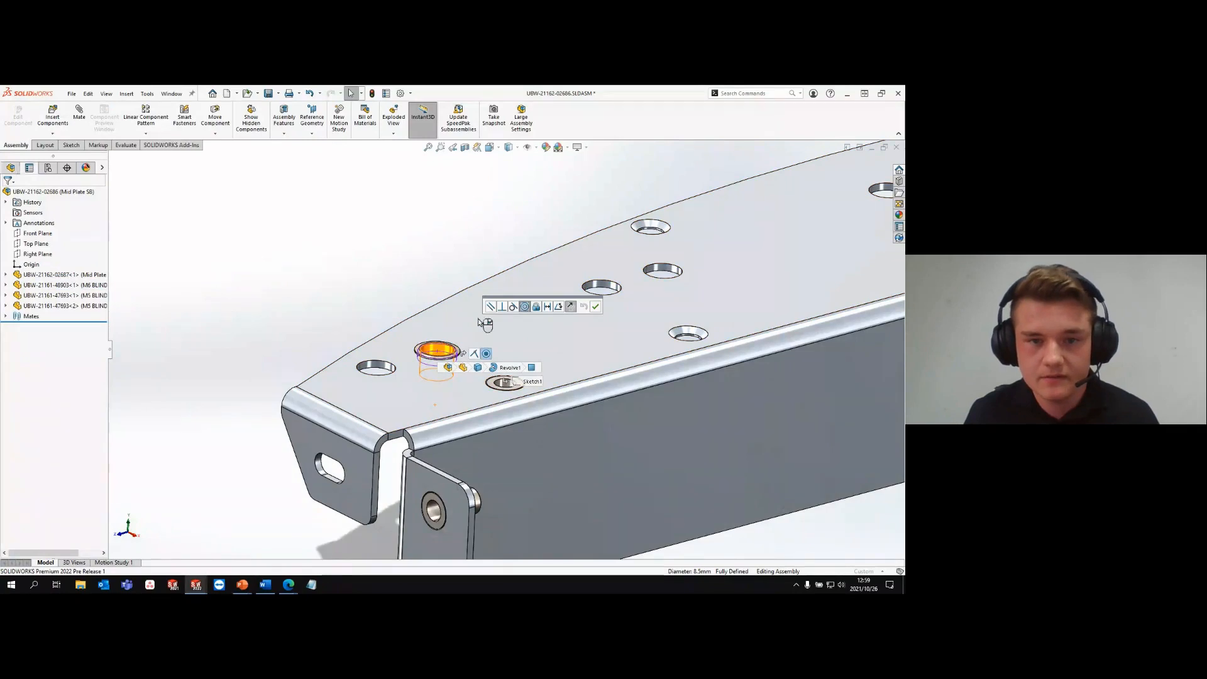
pyautogui.rightClick(65, 256)
pyautogui.click(86, 272)
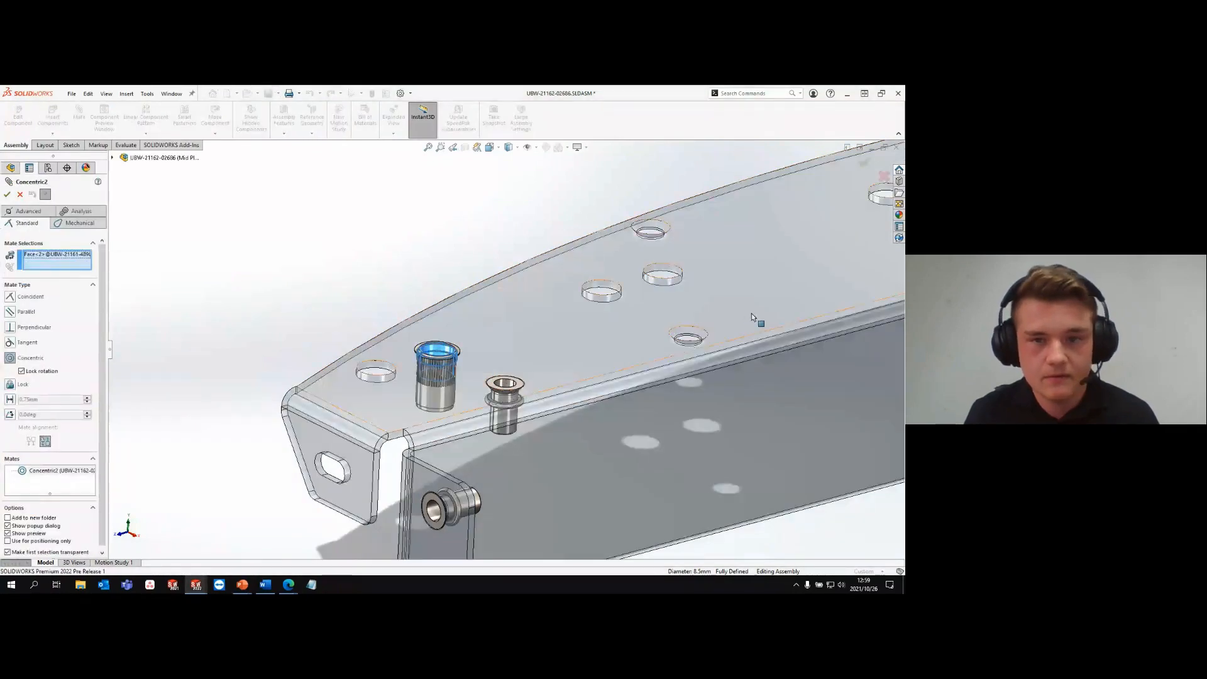
pyautogui.scroll(4, 752, 313)
pyautogui.scroll(-6, 625, 302)
pyautogui.click(596, 302)
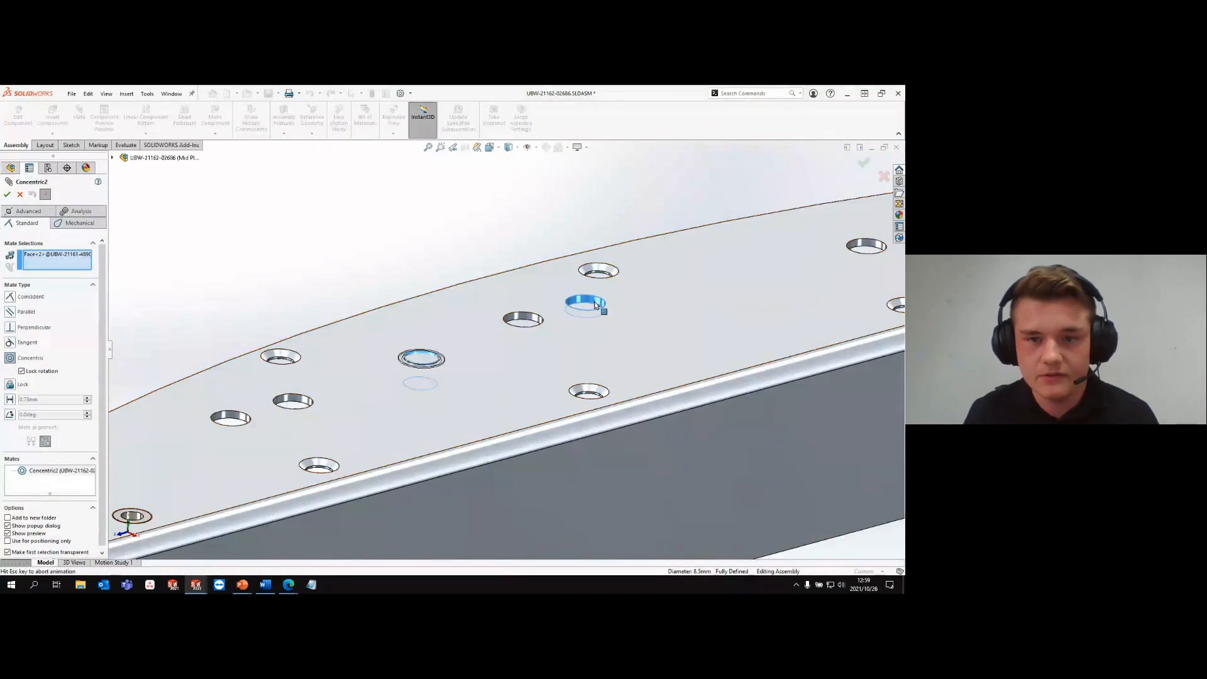
pyautogui.click(712, 292)
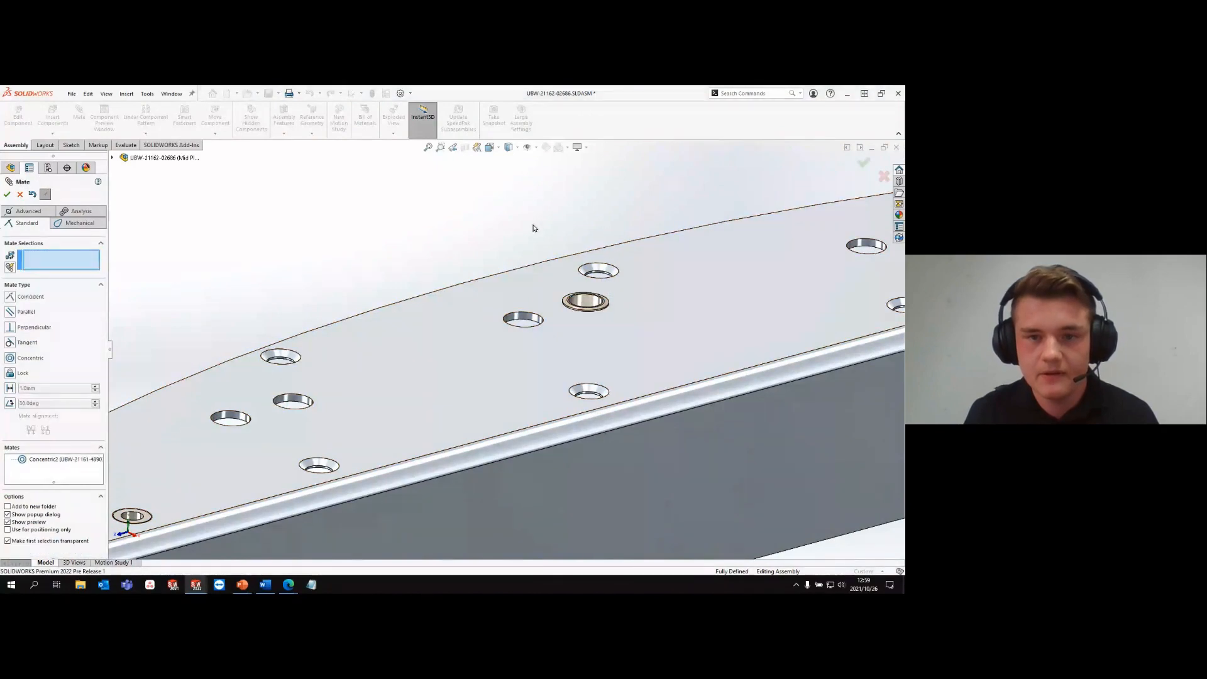
pyautogui.click(7, 195)
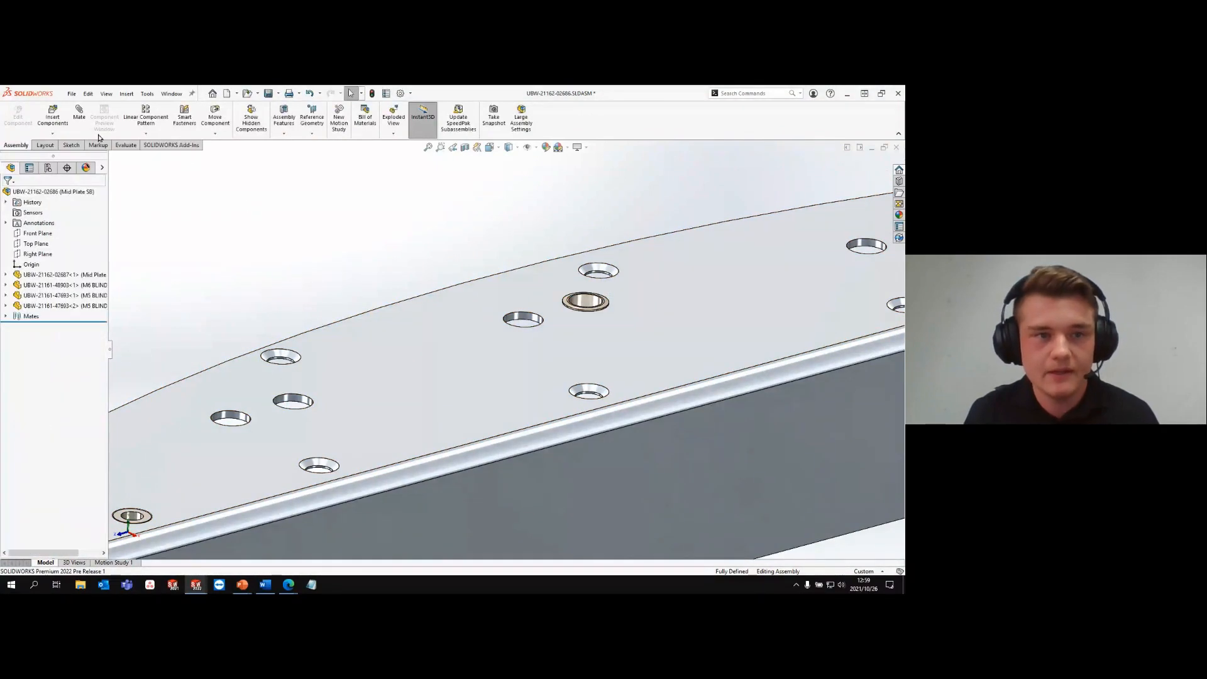
# - Create a pattern-driven component pattern of the M6 blind rivet, using the plate's 10 mm diameter hole feature as the driving feature
pyautogui.click(146, 133)
pyautogui.click(169, 175)
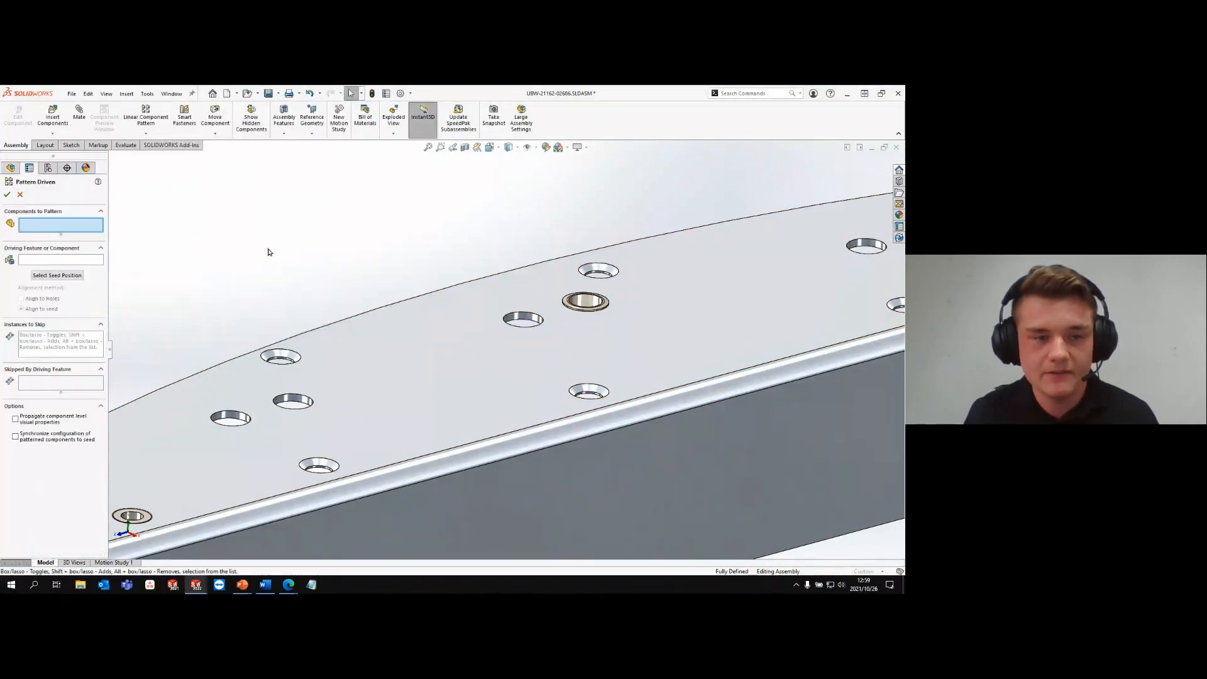
pyautogui.click(587, 302)
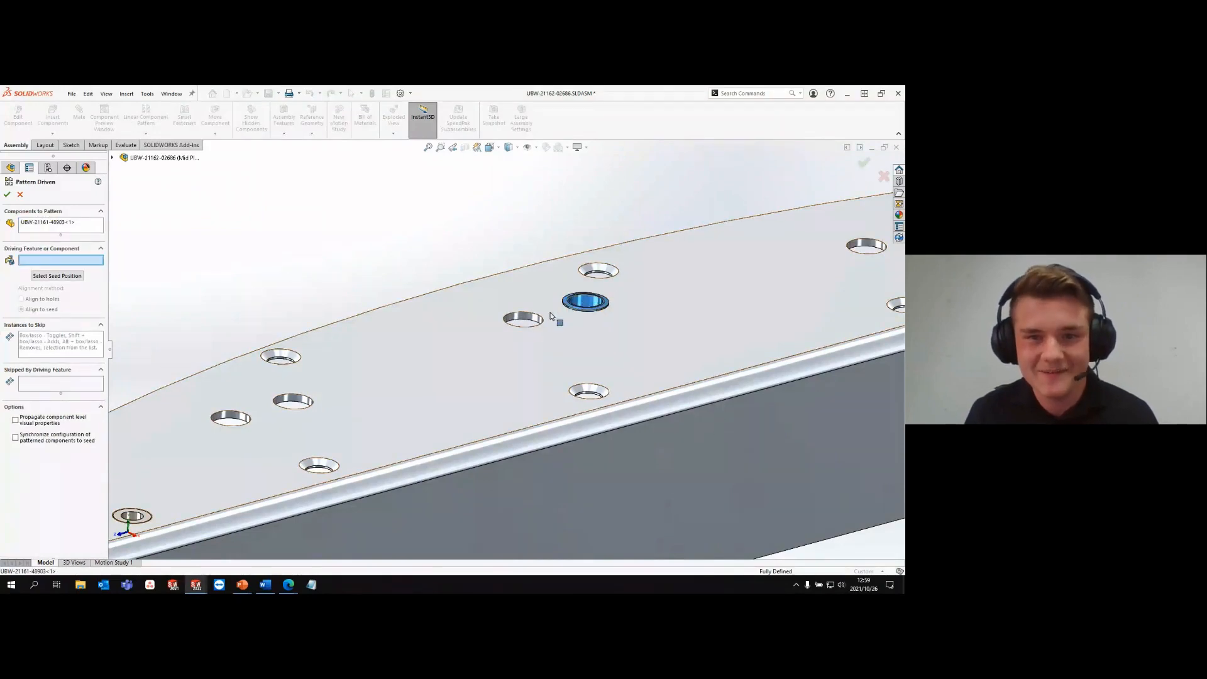
pyautogui.click(522, 320)
pyautogui.rightClick(521, 318)
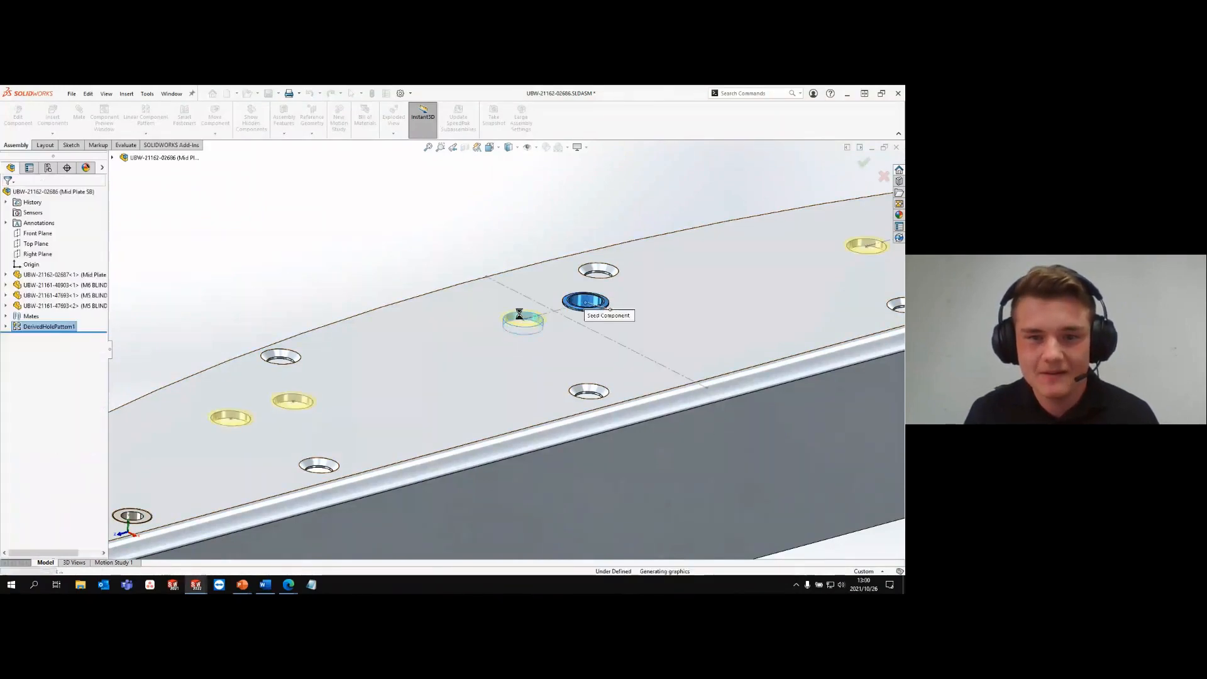
pyautogui.scroll(4, 521, 318)
# - Pattern the M5 blind rivet on the plate's top face, driven by the countersunk 7 mm hole feature and aligned to holes
pyautogui.press('Return')
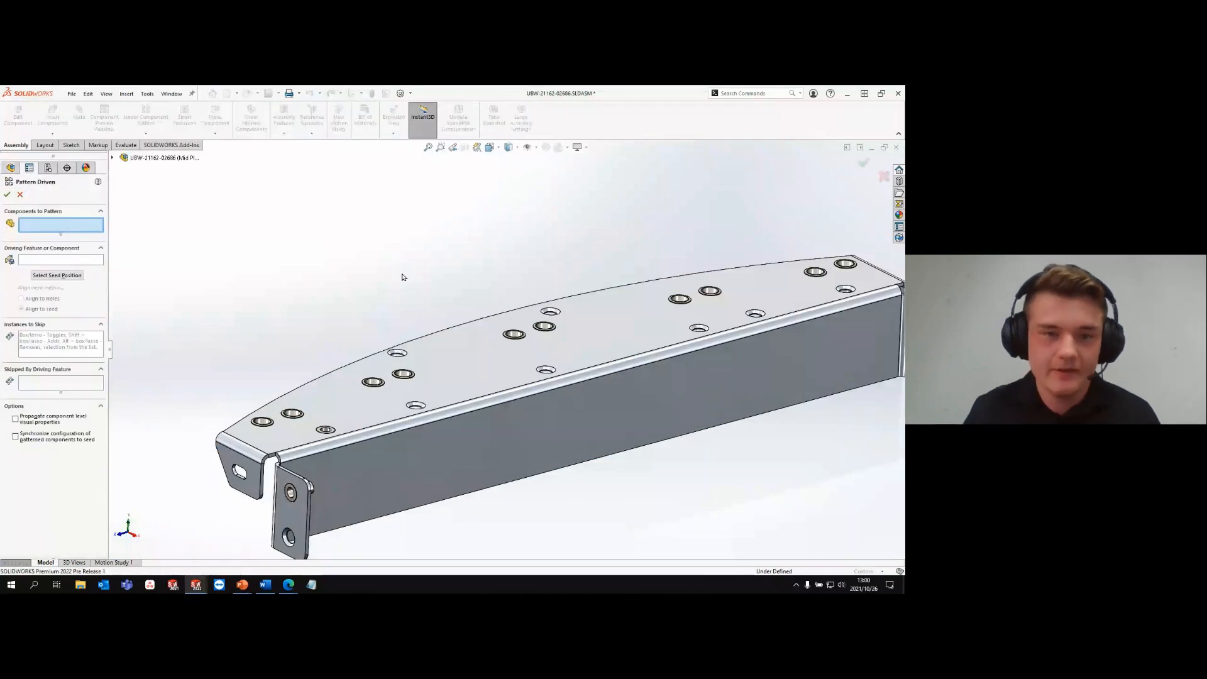
pyautogui.scroll(-5, 380, 349)
pyautogui.click(365, 417)
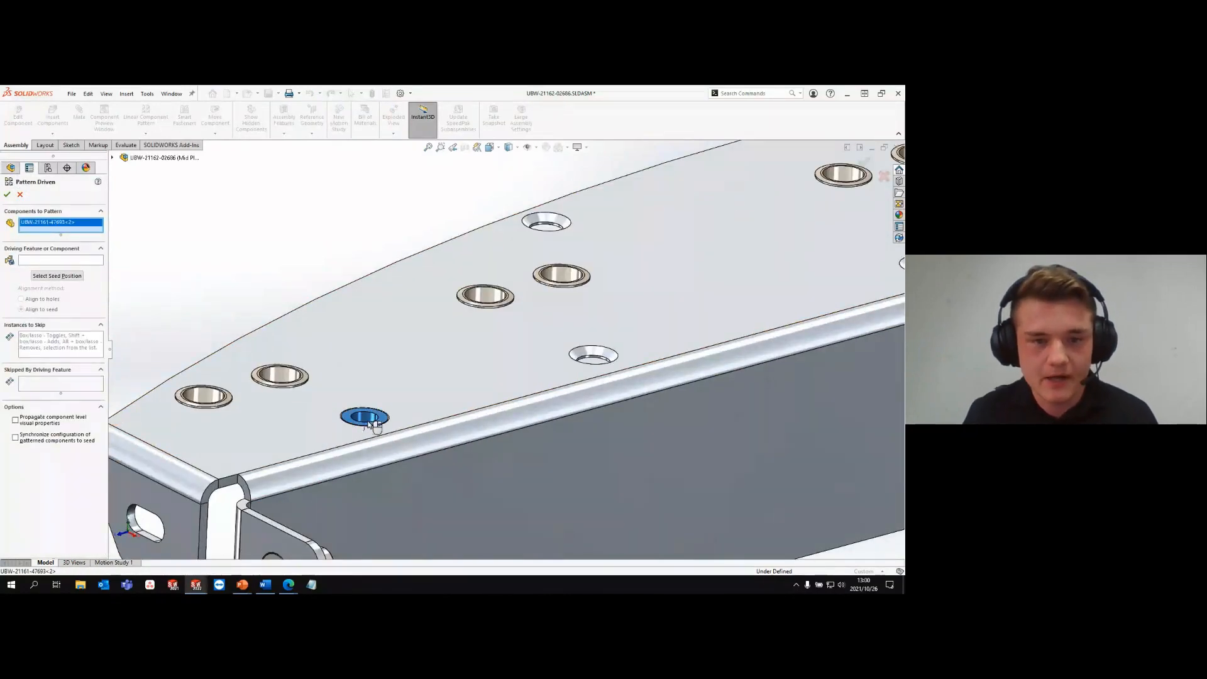
pyautogui.click(591, 355)
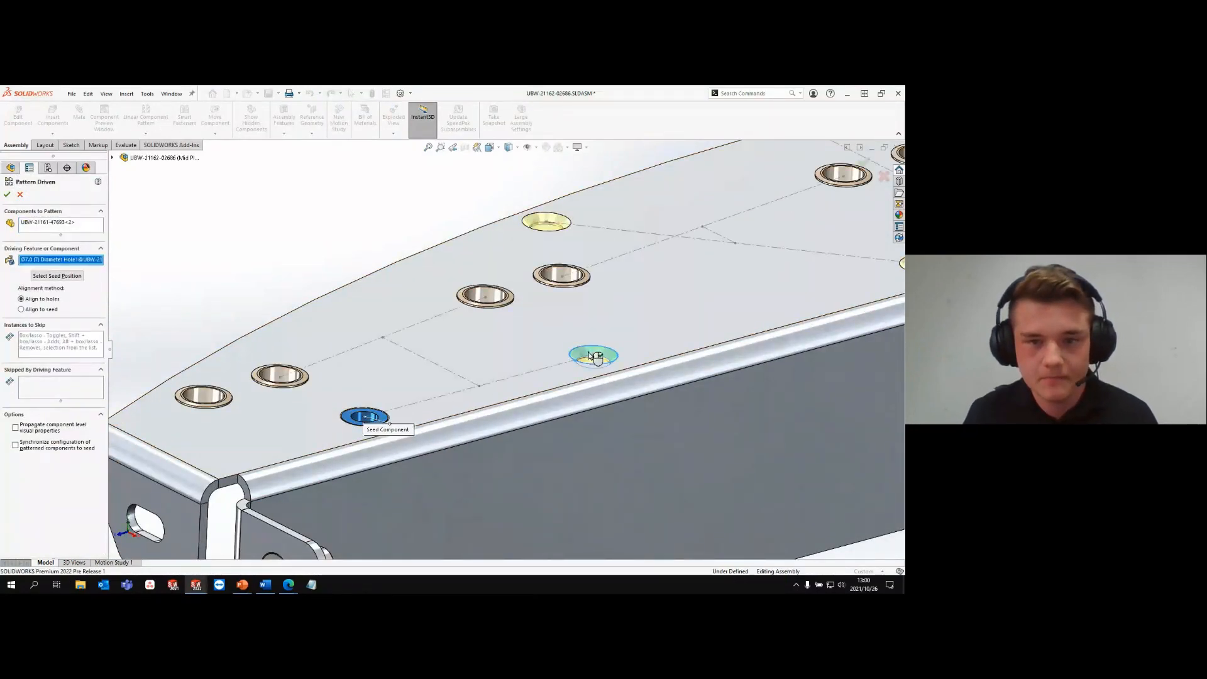
pyautogui.rightClick(590, 355)
pyautogui.scroll(8, 573, 251)
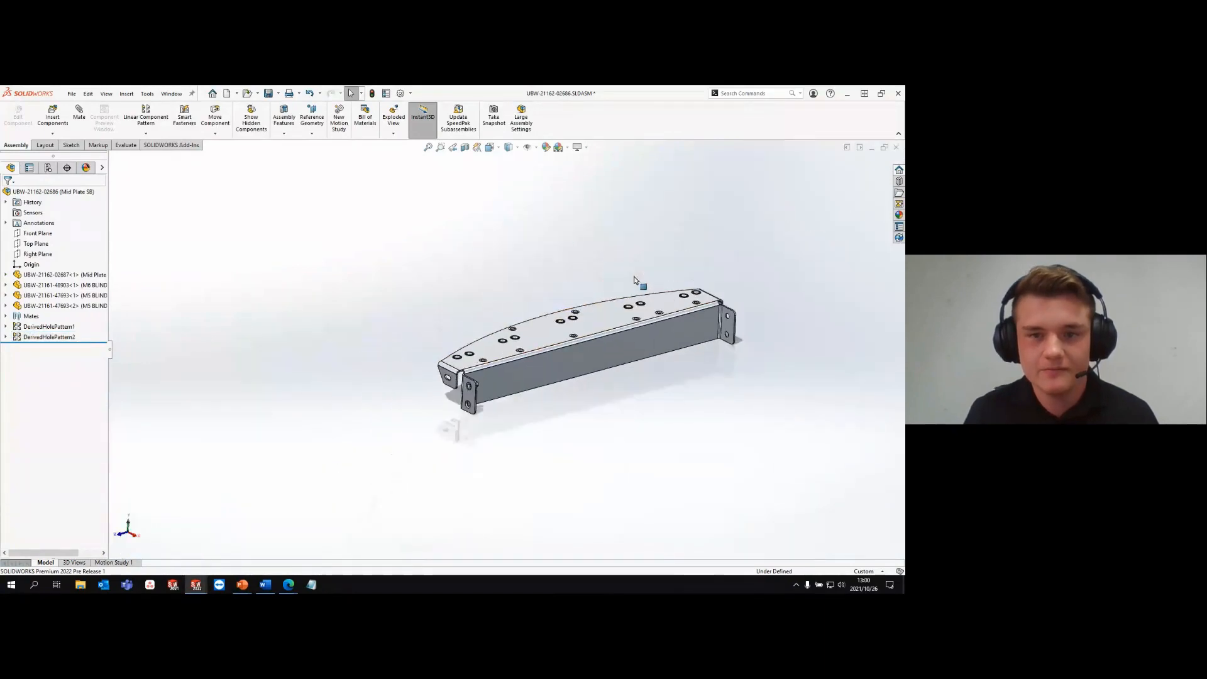
pyautogui.scroll(-4, 541, 378)
pyautogui.scroll(3, 541, 378)
pyautogui.scroll(-2, 569, 324)
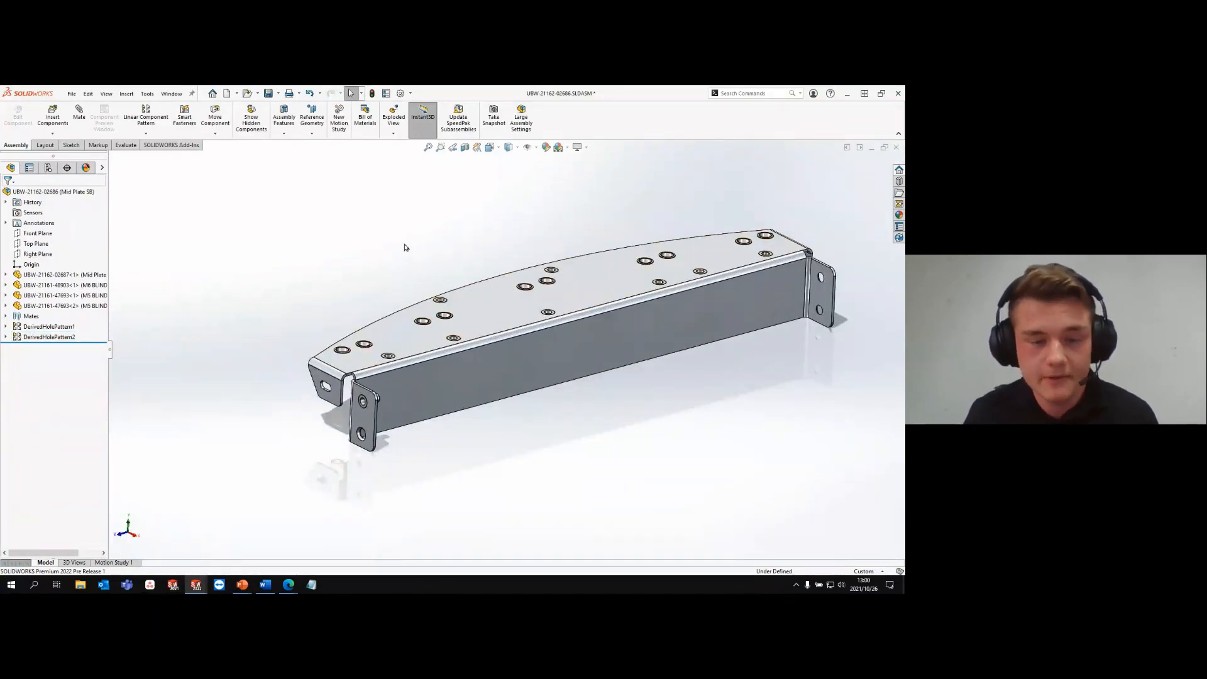
# - Create a pattern-driven pattern of the end tab's M5 blind rivet, driven by the tabs' 7 mm hole feature and aligned to holes
pyautogui.click(146, 133)
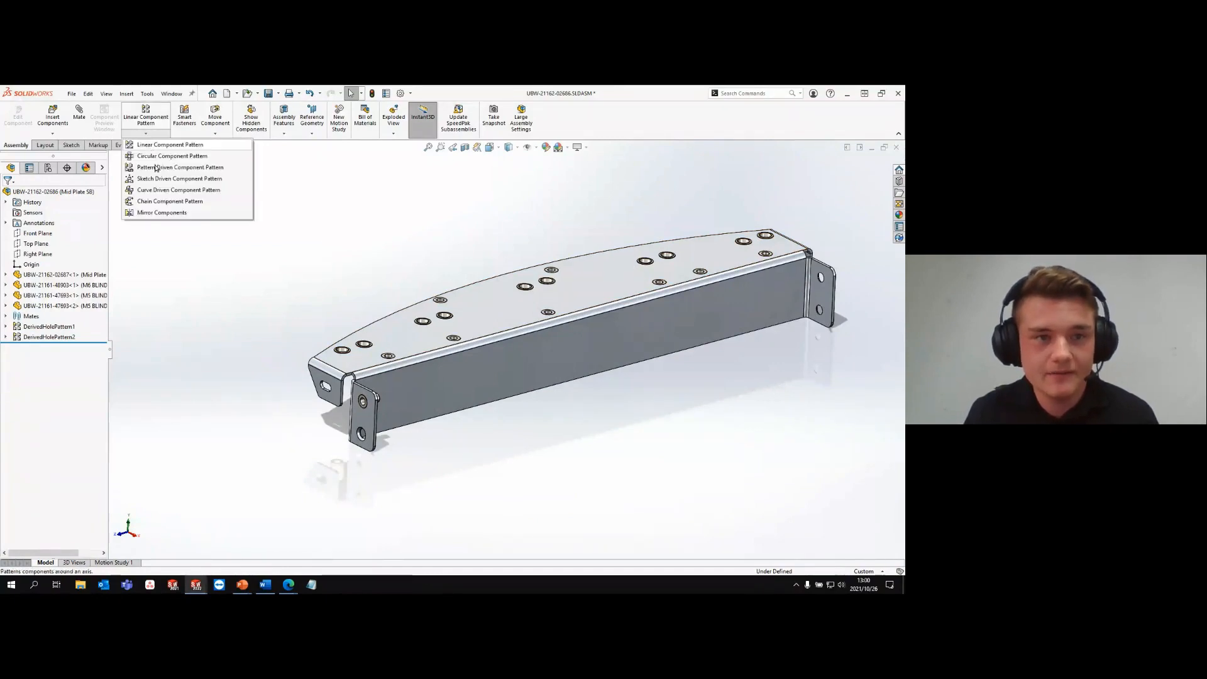
pyautogui.click(168, 166)
pyautogui.scroll(-5, 376, 405)
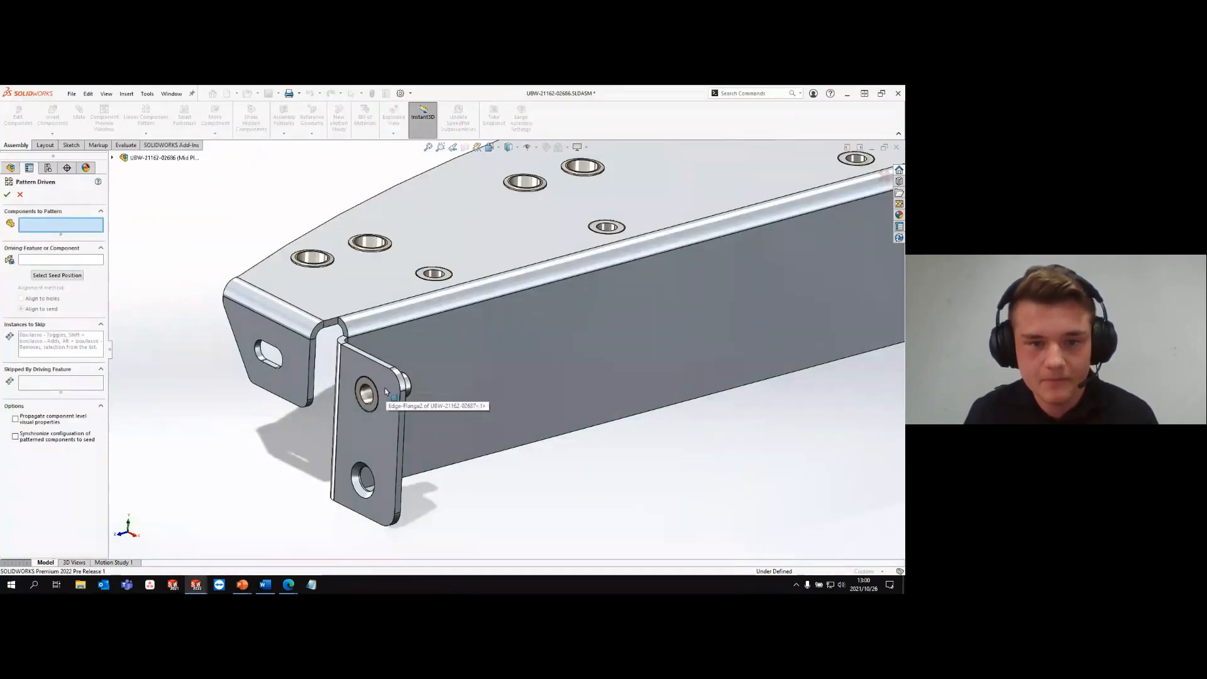
pyautogui.click(375, 399)
pyautogui.click(357, 478)
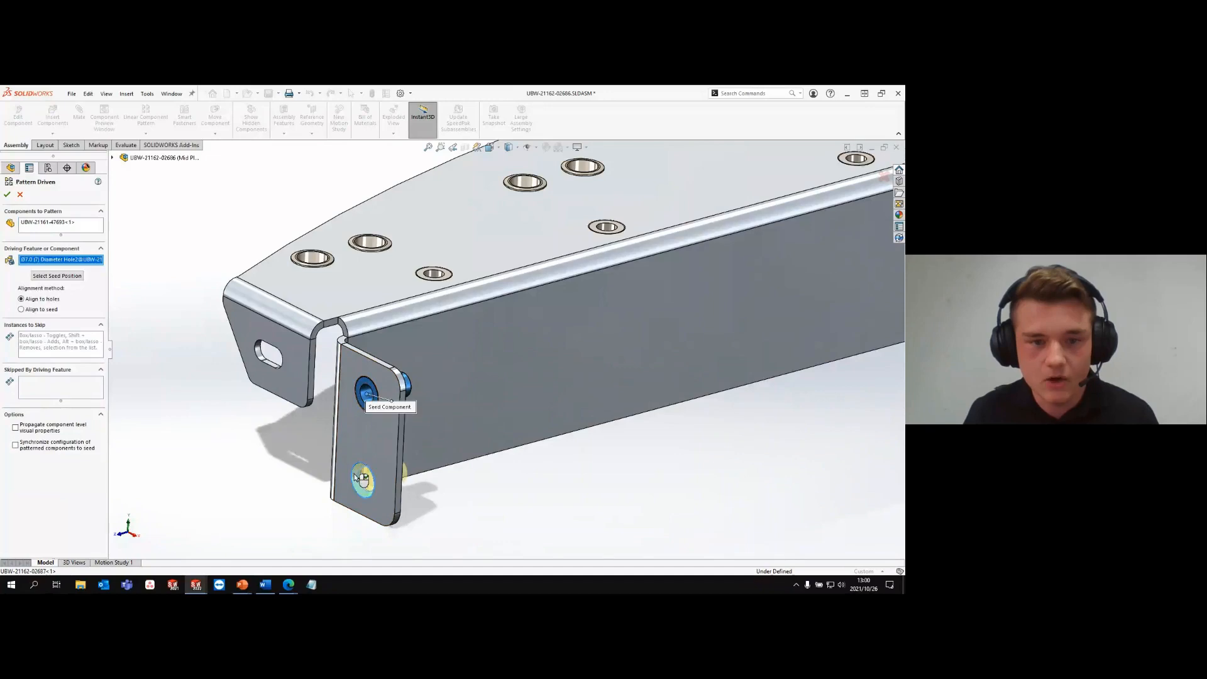
pyautogui.scroll(5, 682, 378)
pyautogui.scroll(-5, 721, 314)
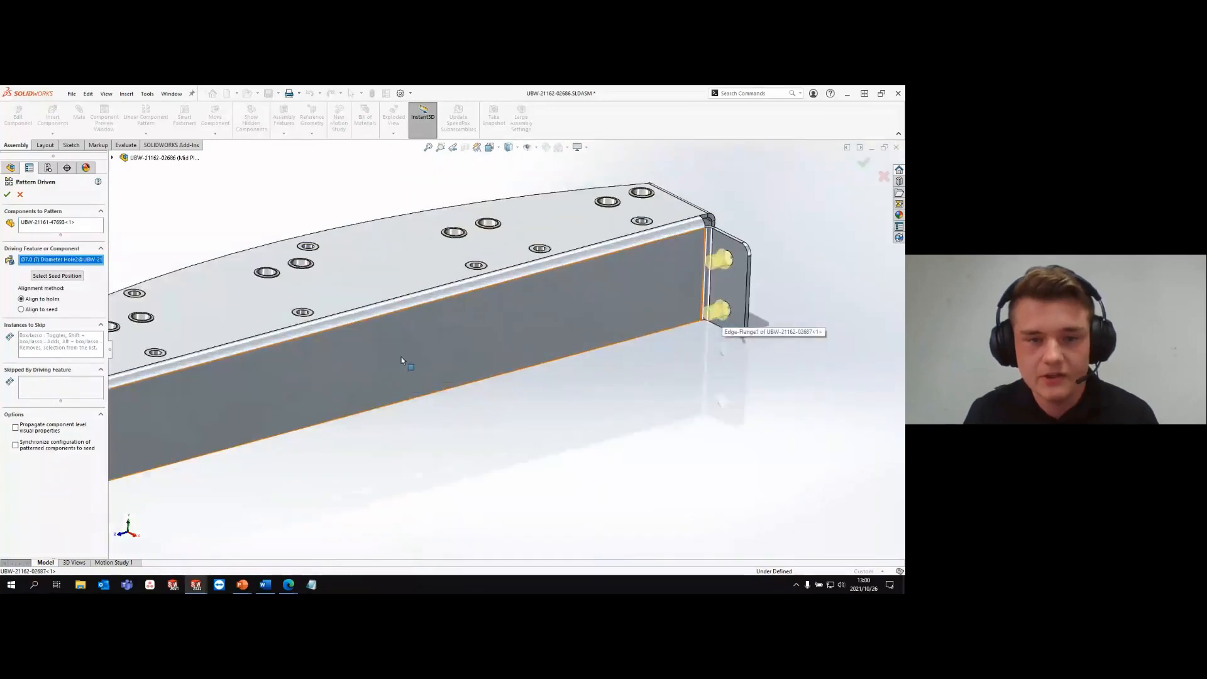
pyautogui.scroll(5, 401, 356)
pyautogui.scroll(-1, 406, 361)
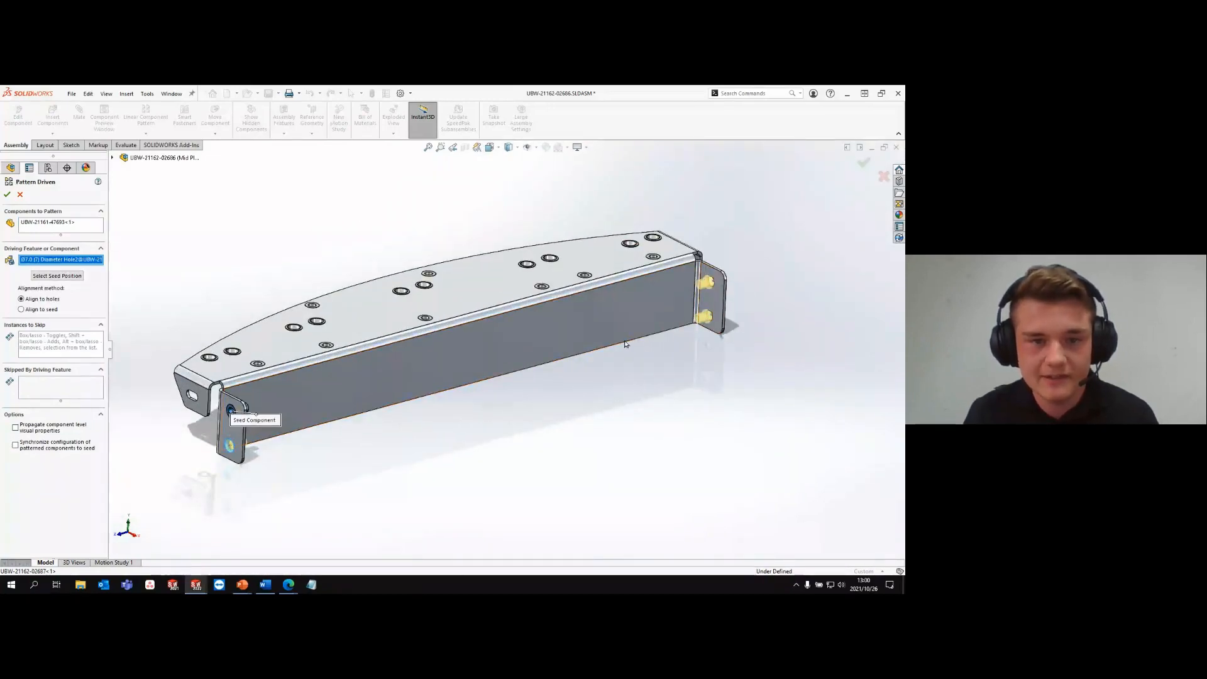
pyautogui.click(7, 194)
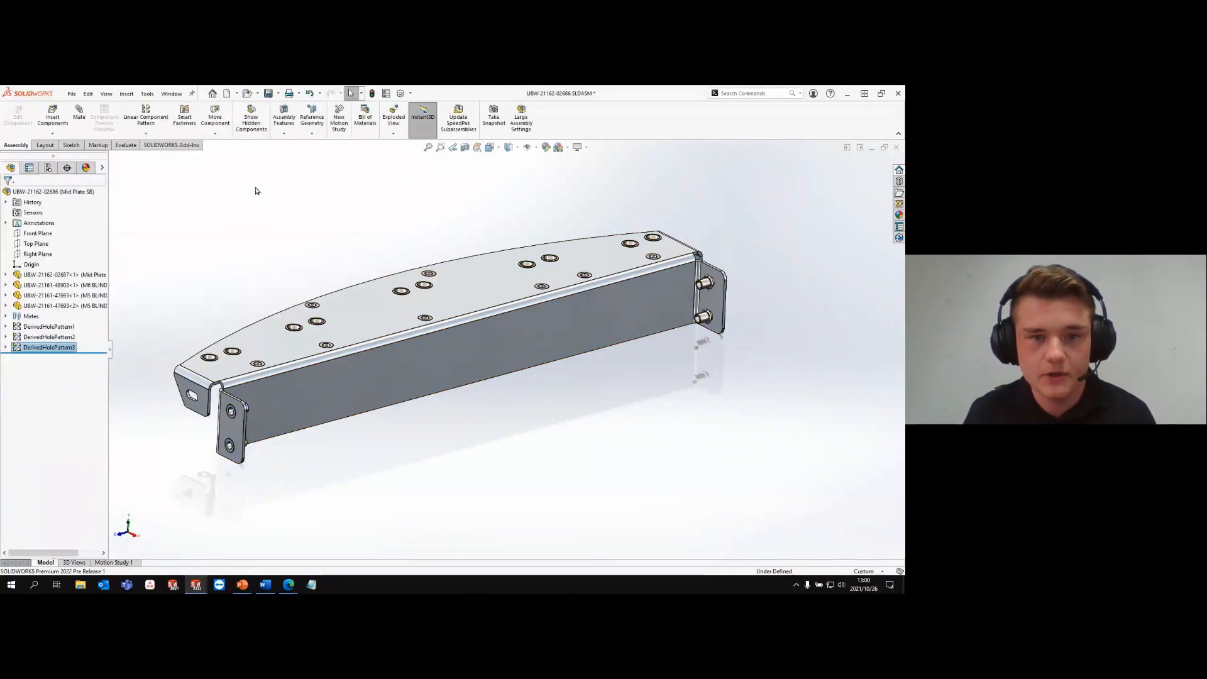
# - Save the mid plate subassembly and return to the Hydraulic Shut Off assembly in isometric view
pyautogui.hotkey('ctrl', 's')
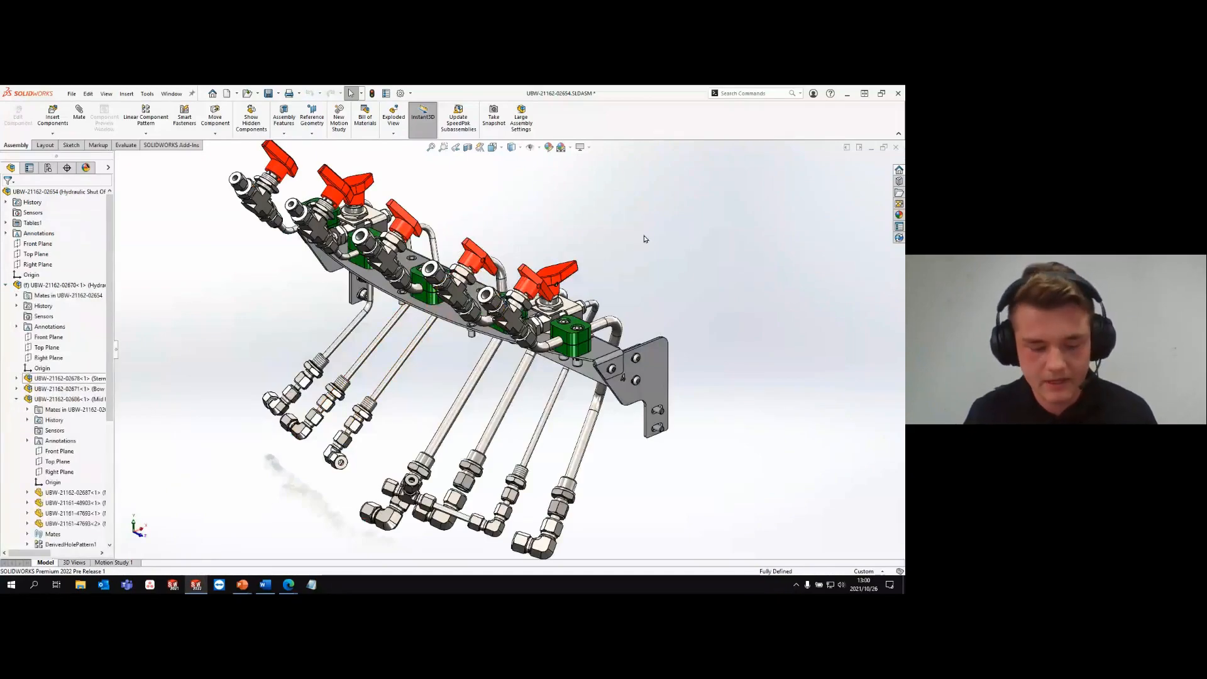
pyautogui.hotkey('ctrl', '7')
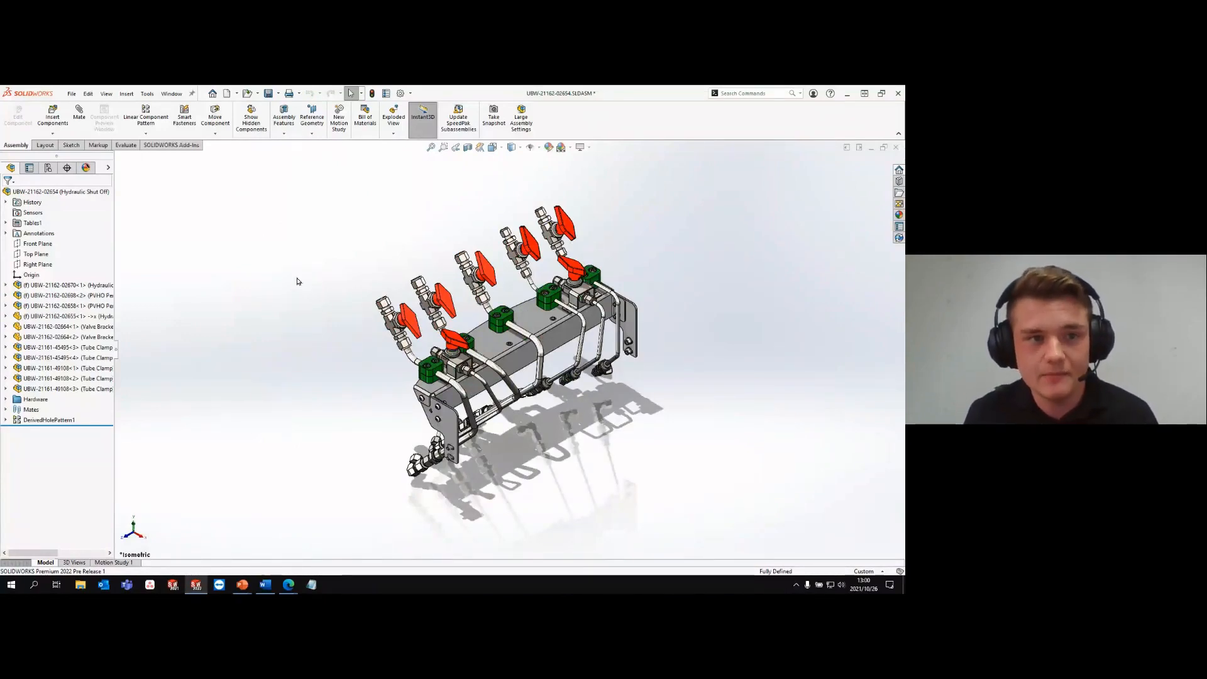
# - Add a configuration named Primary System to the Hydraulic Shut Off assembly
pyautogui.click(49, 168)
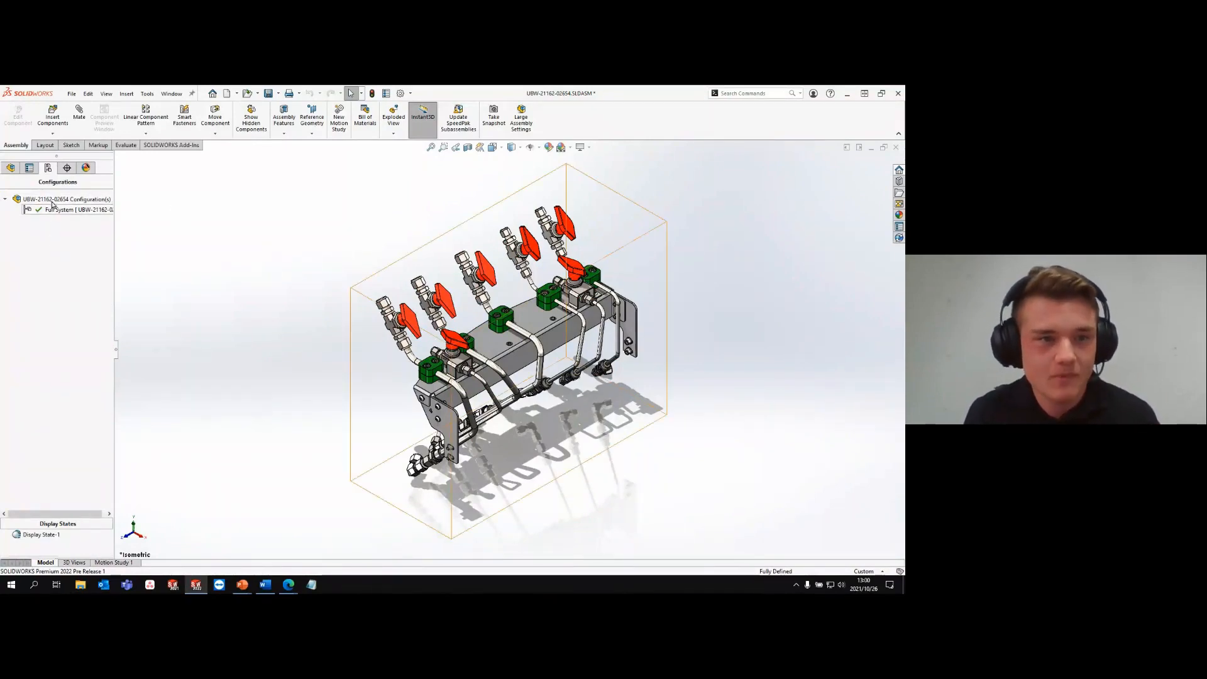
pyautogui.rightClick(53, 202)
pyautogui.click(81, 215)
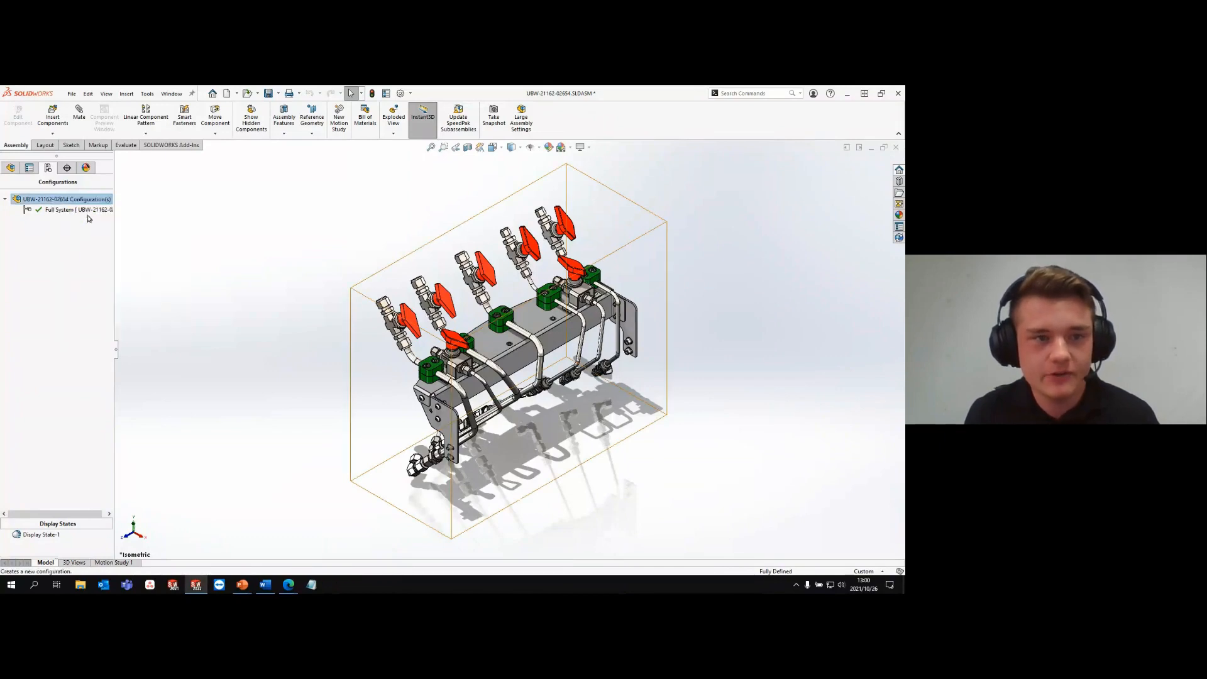
pyautogui.write('Pra')
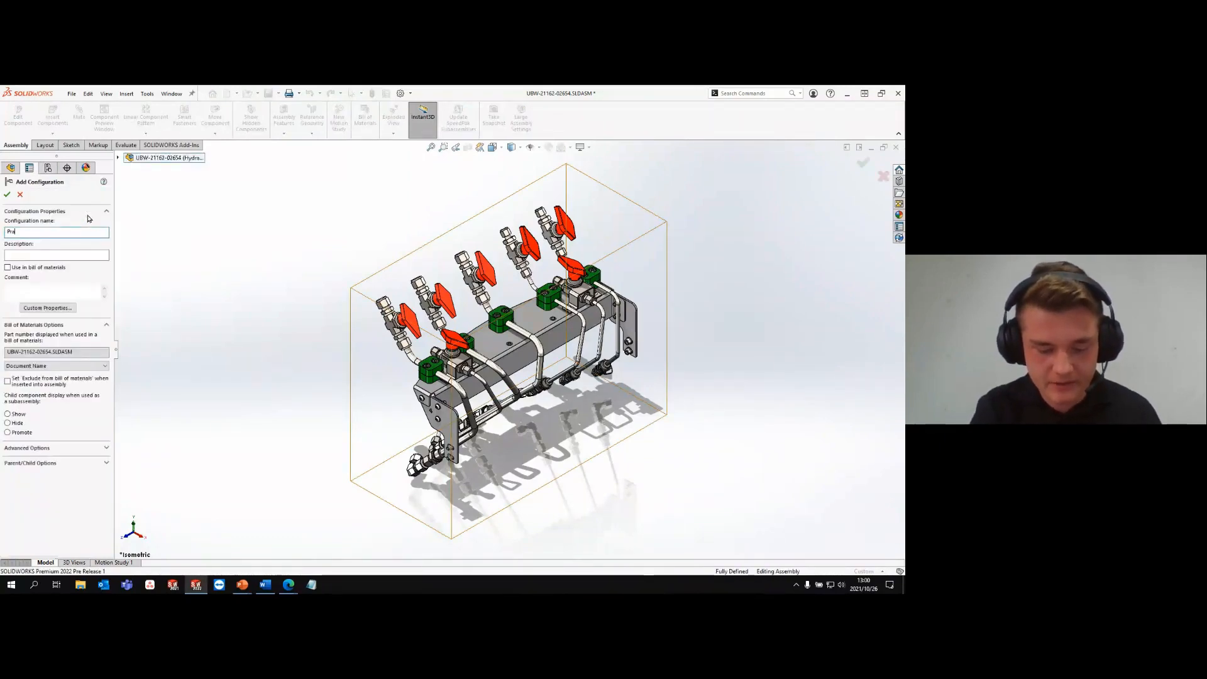
pyautogui.write('imar')
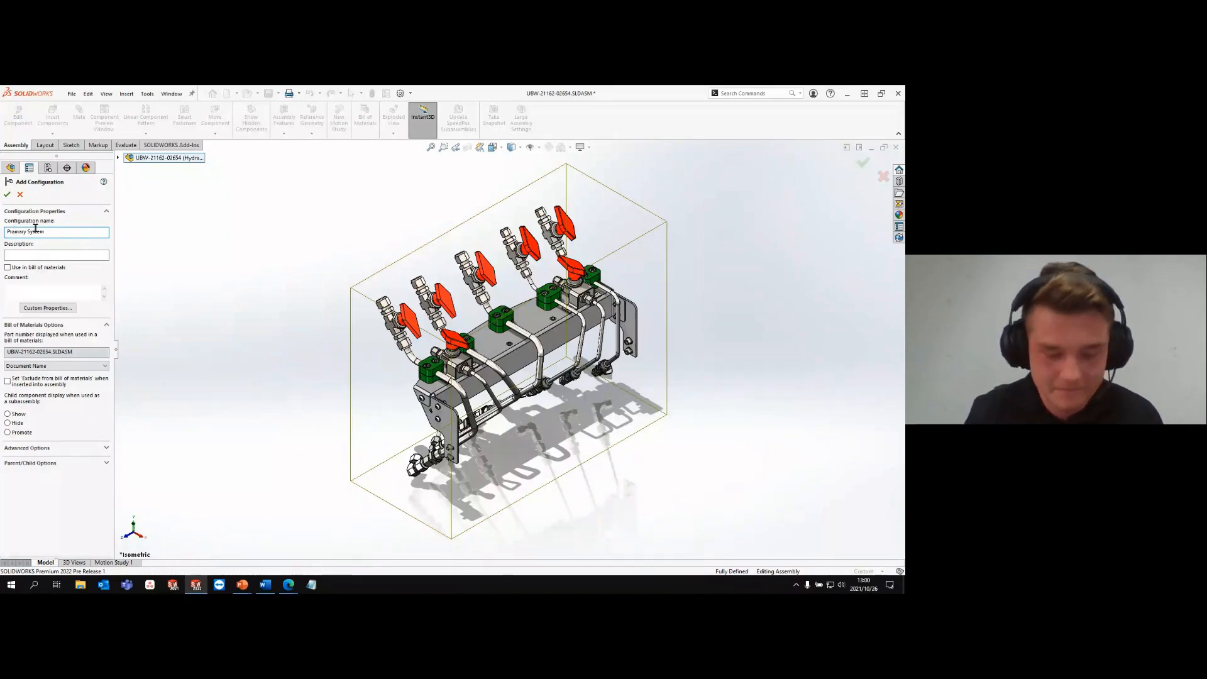
pyautogui.click(14, 232)
pyautogui.press('BackSpace')
pyautogui.click(7, 195)
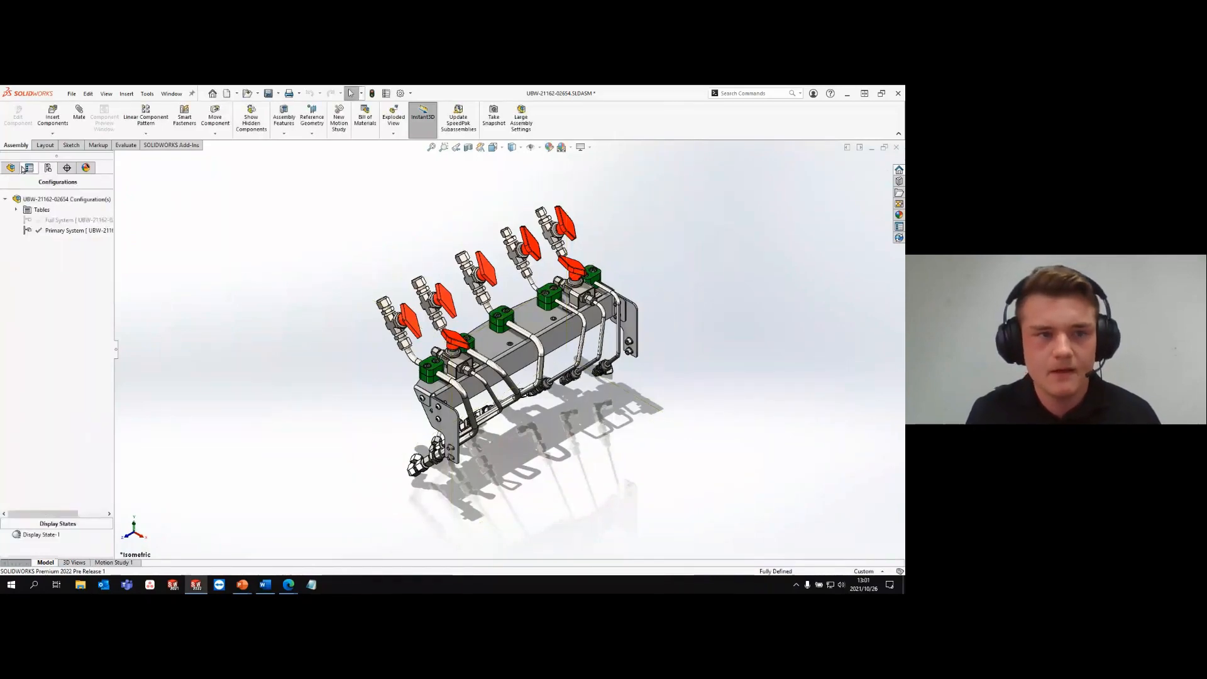
pyautogui.click(60, 305)
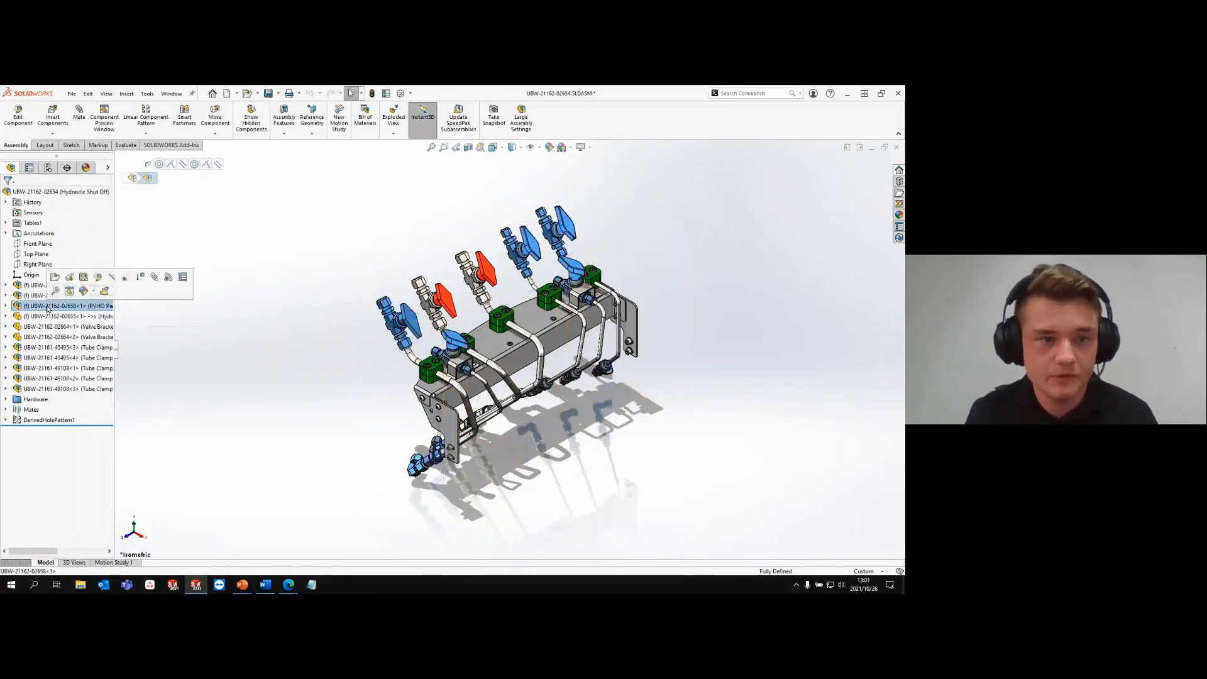
pyautogui.click(112, 277)
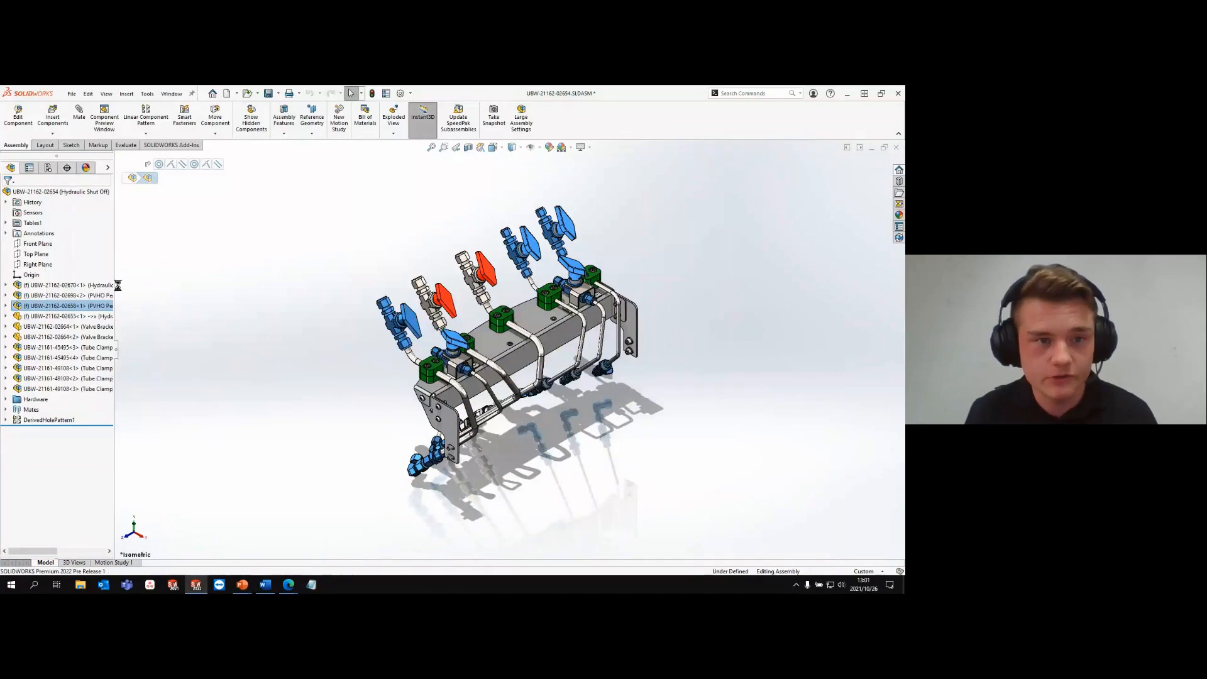
pyautogui.click(69, 317)
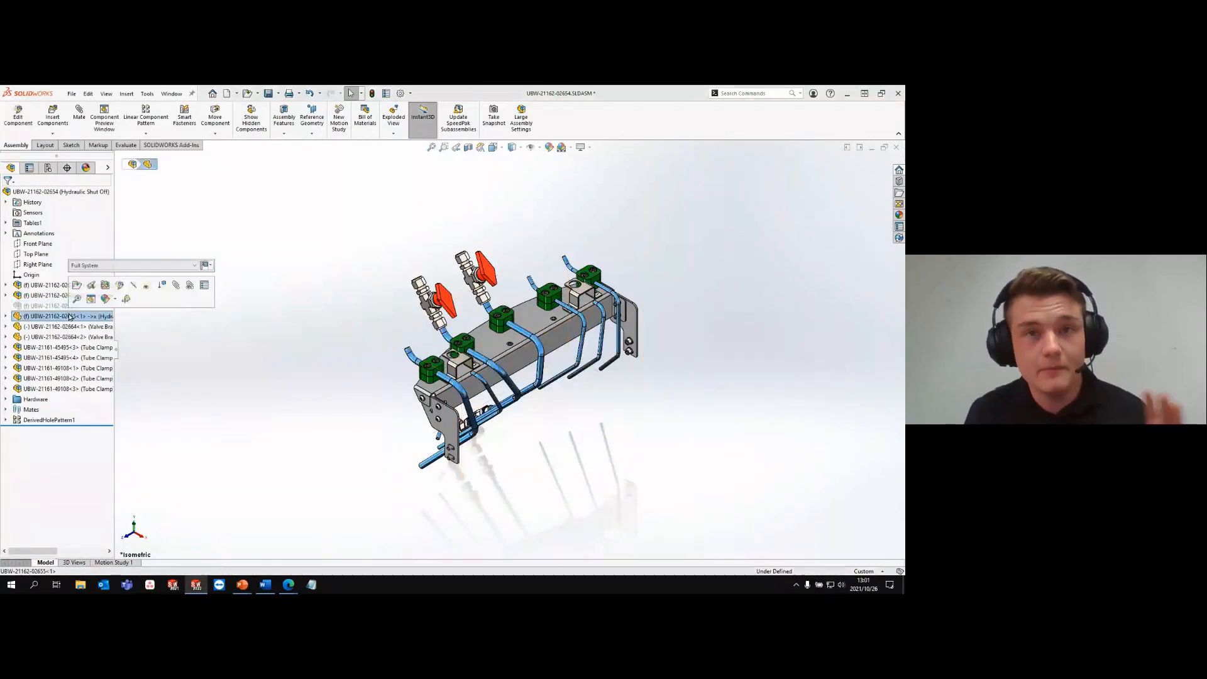
pyautogui.click(125, 266)
pyautogui.click(124, 274)
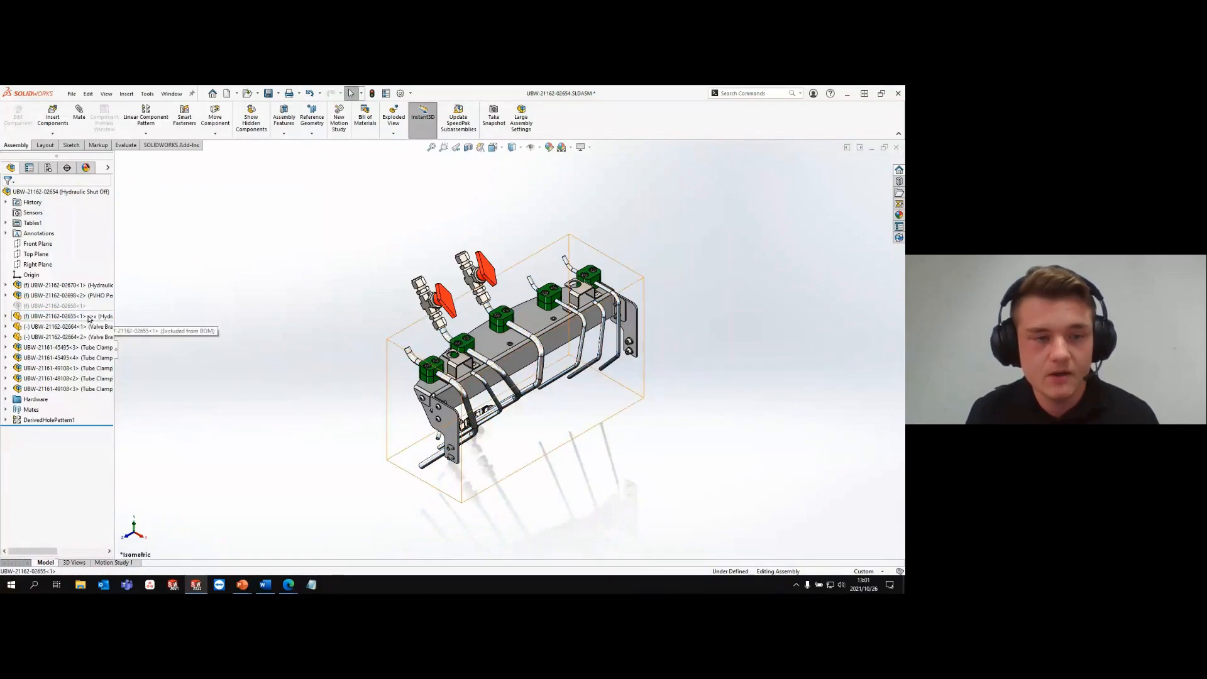
pyautogui.click(107, 315)
pyautogui.click(121, 268)
pyautogui.click(113, 284)
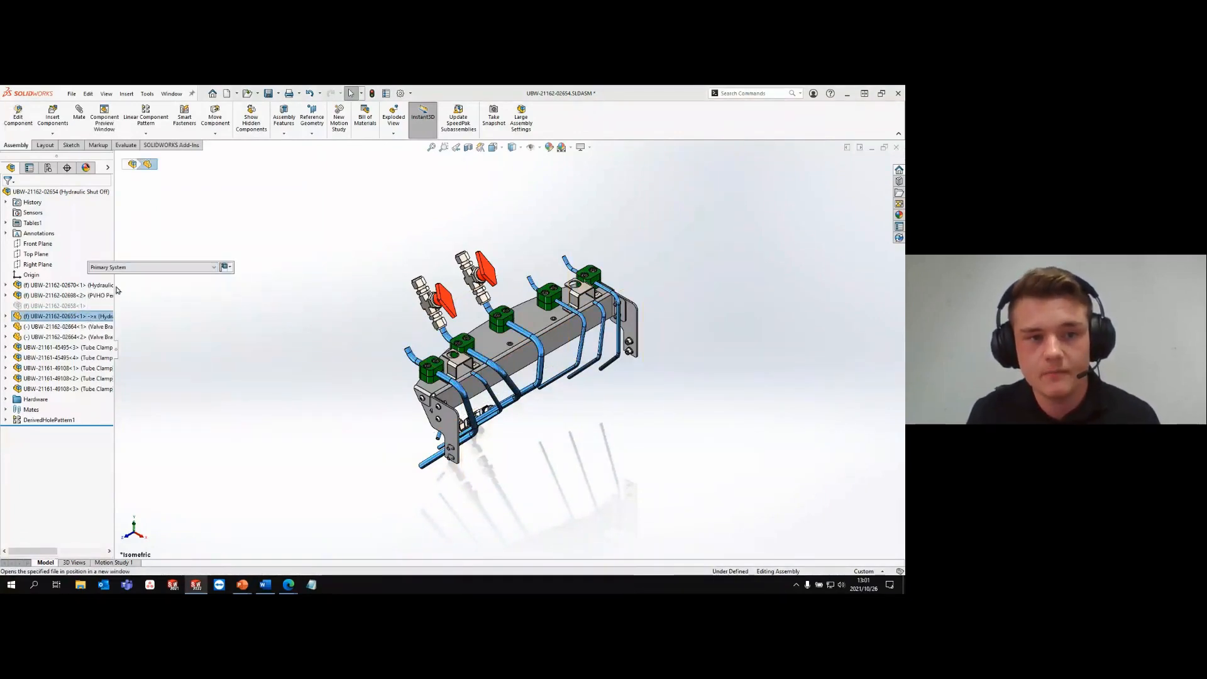
pyautogui.click(240, 268)
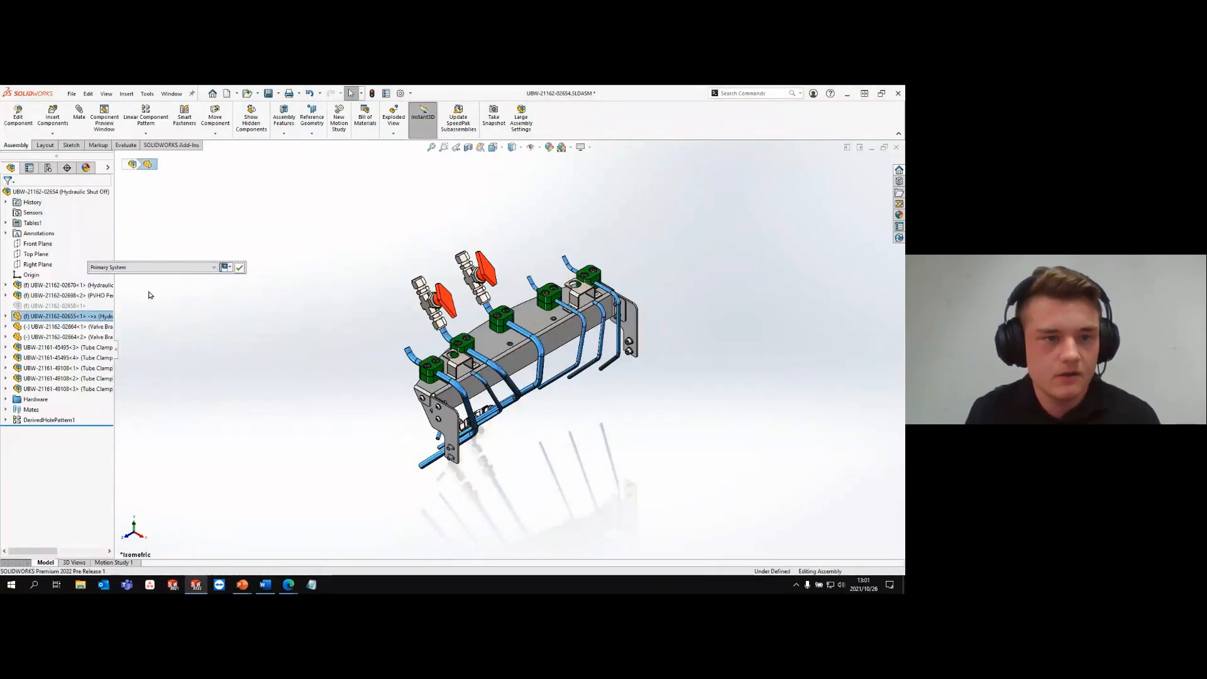
pyautogui.click(60, 326)
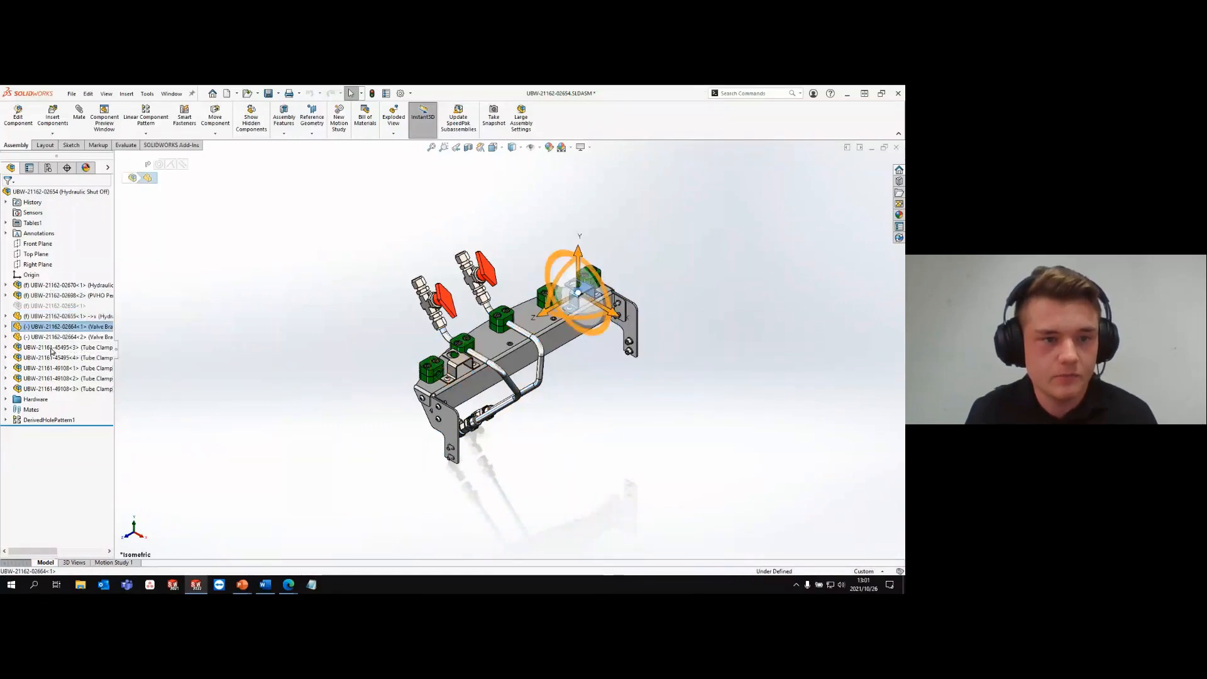
pyautogui.keyDown('shift'); pyautogui.click(47, 368); pyautogui.keyUp('shift')
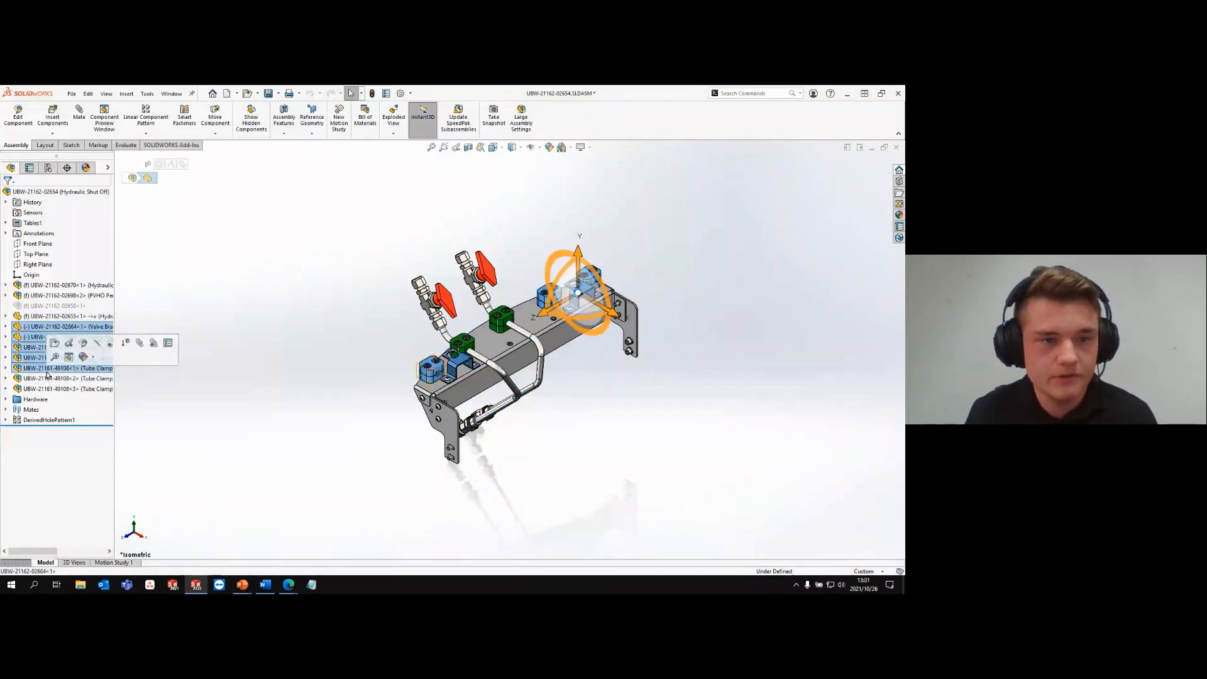
pyautogui.click(125, 350)
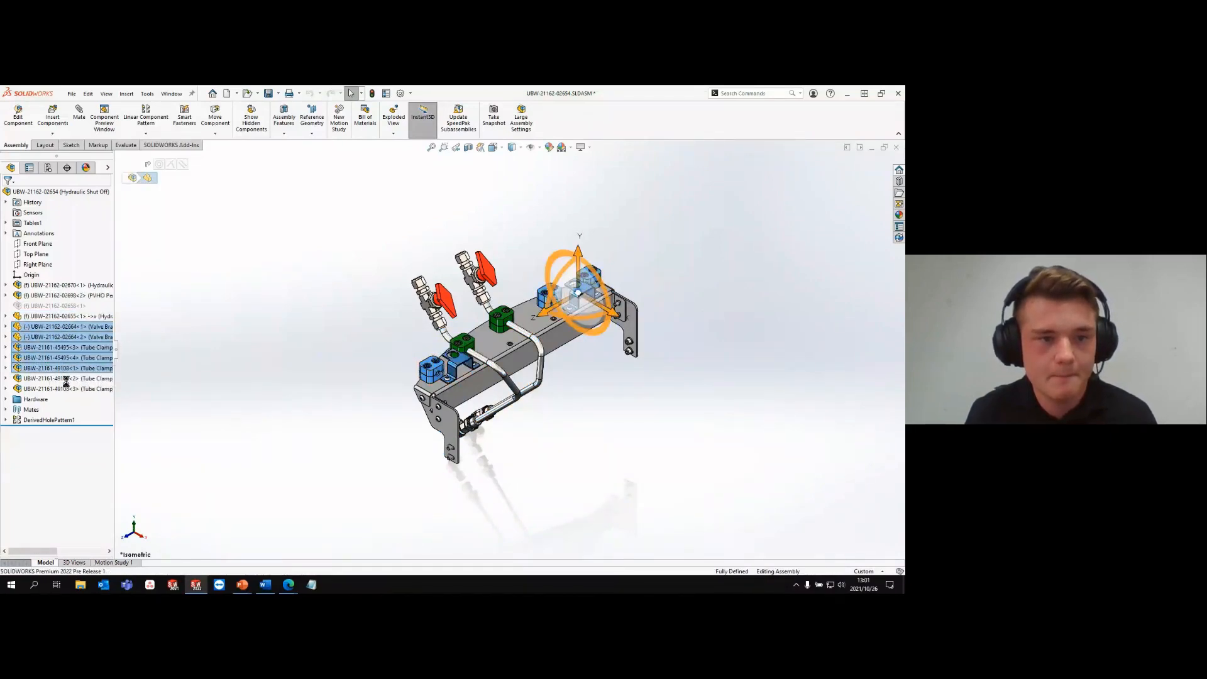
# - Suppress the blind rivet in the Hardware folder together with its derived hole pattern
pyautogui.click(5, 401)
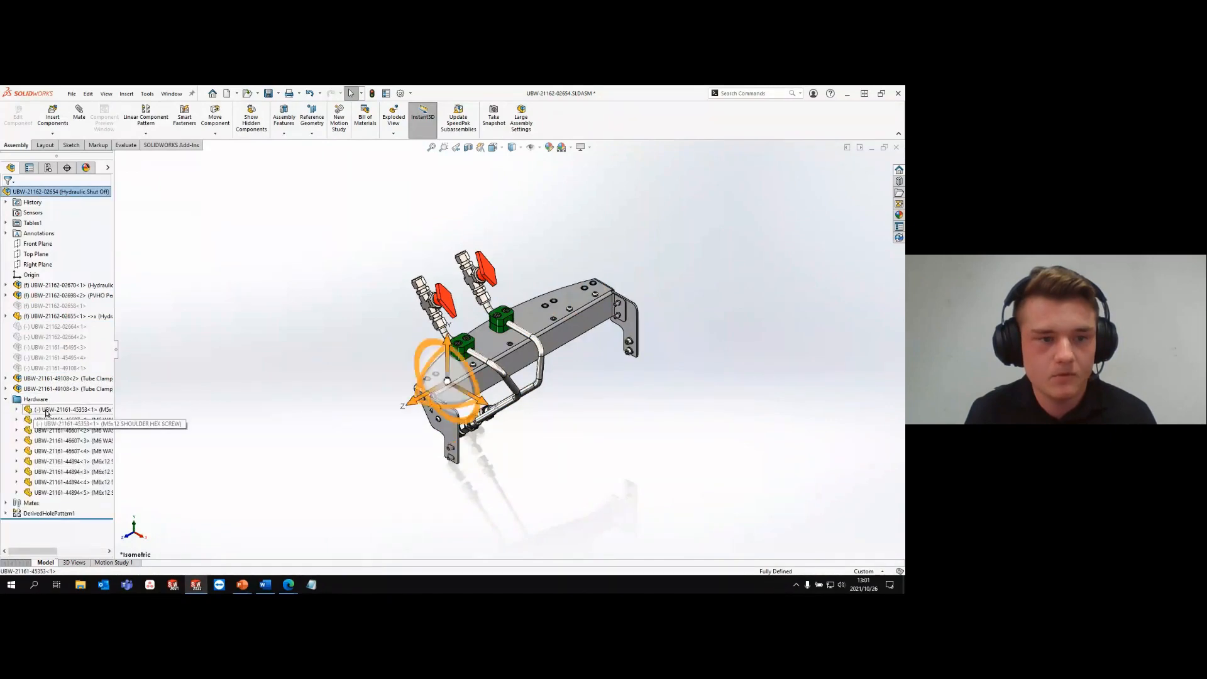
pyautogui.keyDown('ctrl'); pyautogui.click(33, 516); pyautogui.keyUp('ctrl')
pyautogui.click(68, 495)
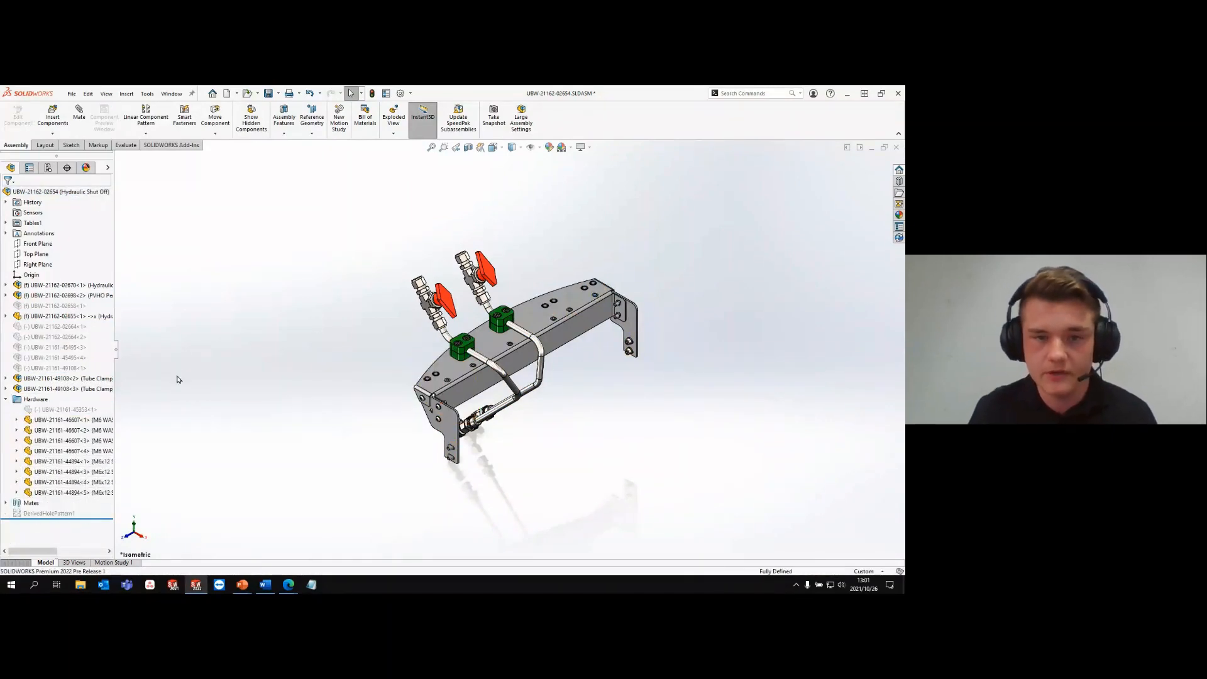
pyautogui.click(54, 172)
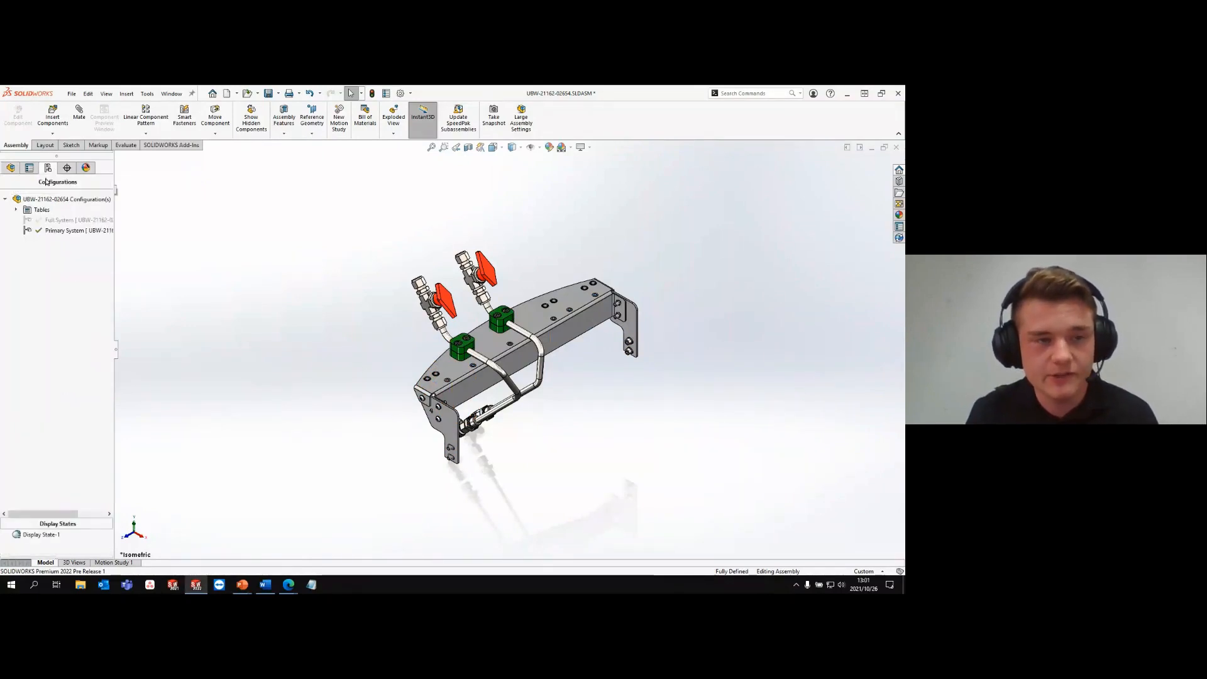
pyautogui.click(17, 209)
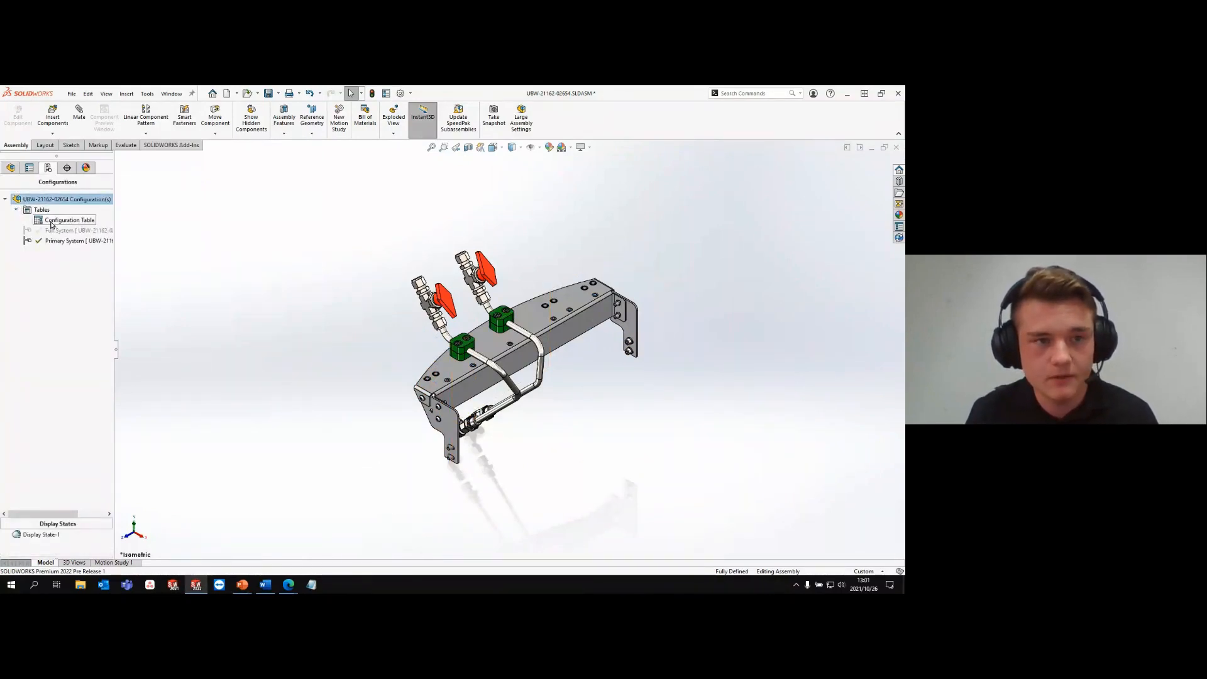
pyautogui.click(69, 220)
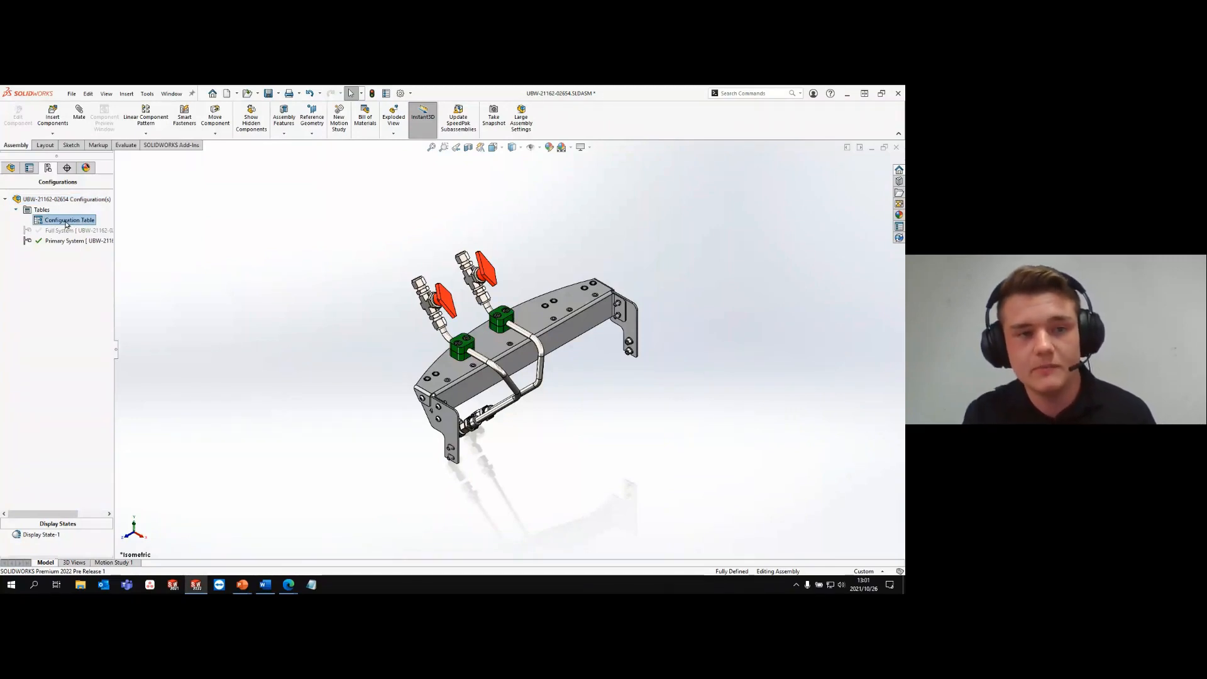
pyautogui.rightClick(66, 224)
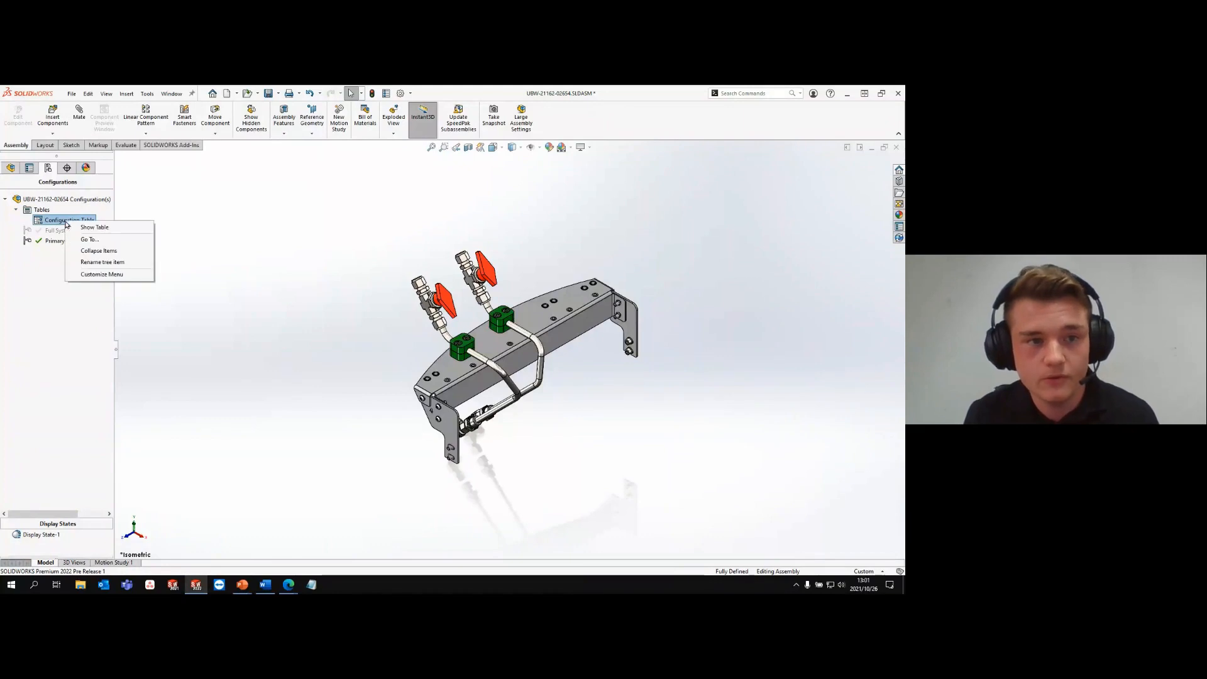
pyautogui.click(98, 227)
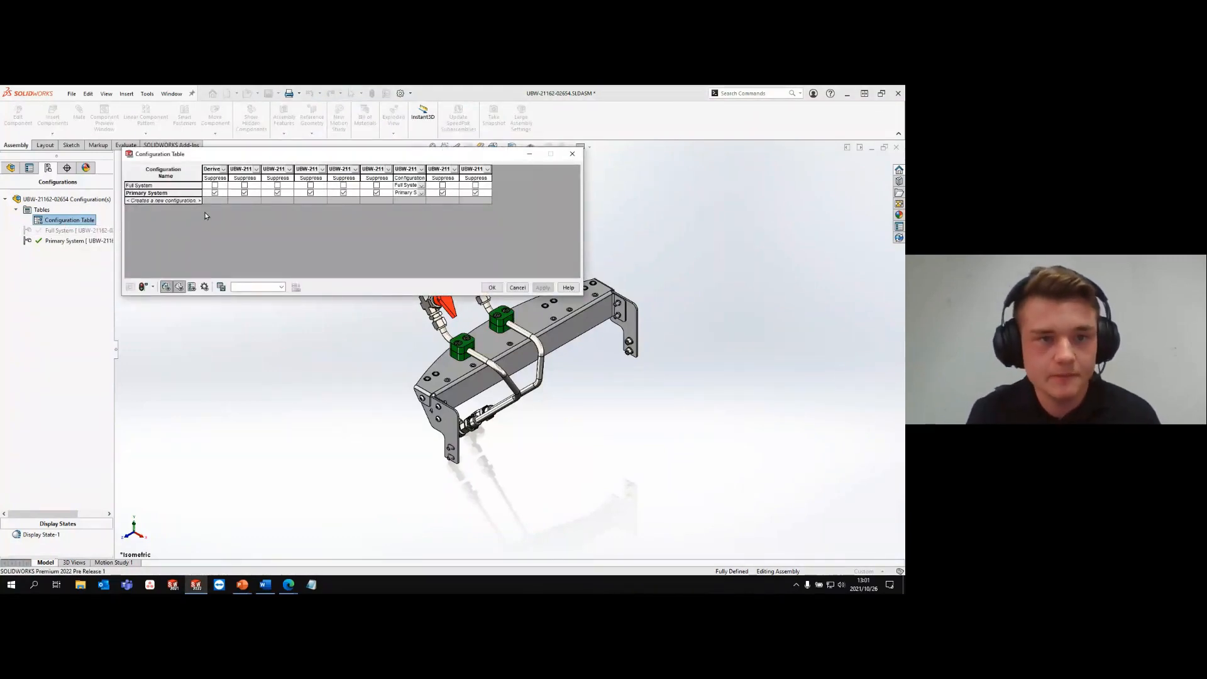
# - Add a configuration named Emergency System in the Configuration Table and make it the active configuration
pyautogui.click(168, 202)
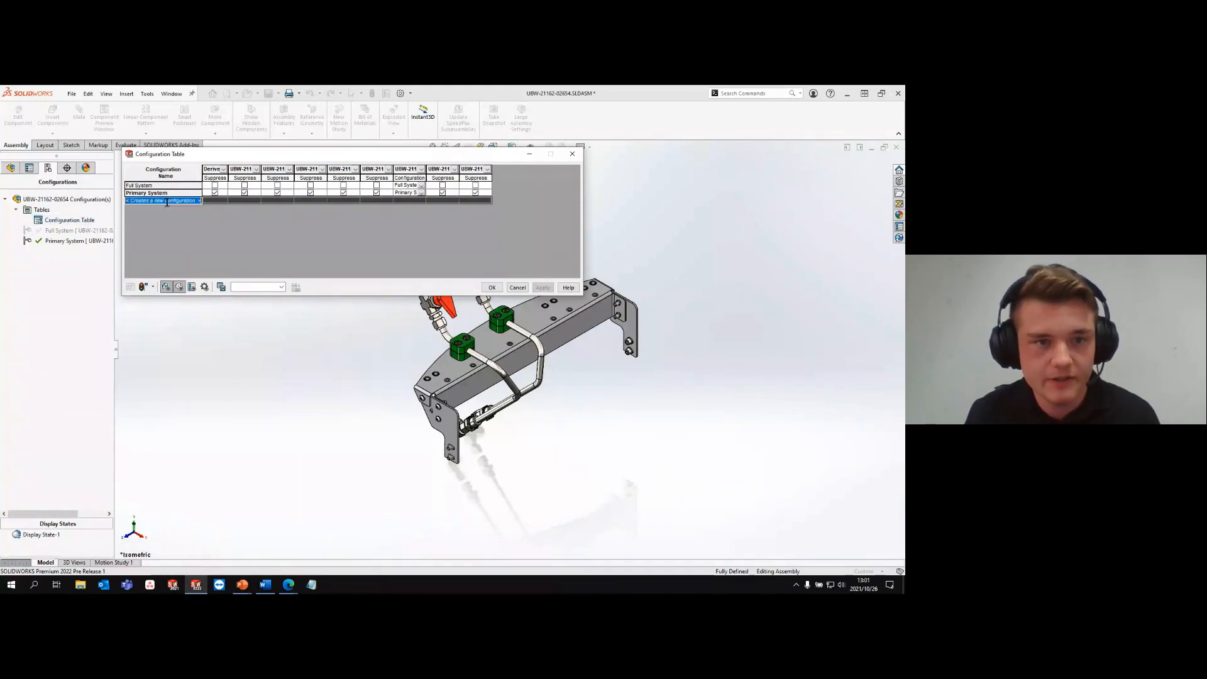
pyautogui.write('E')
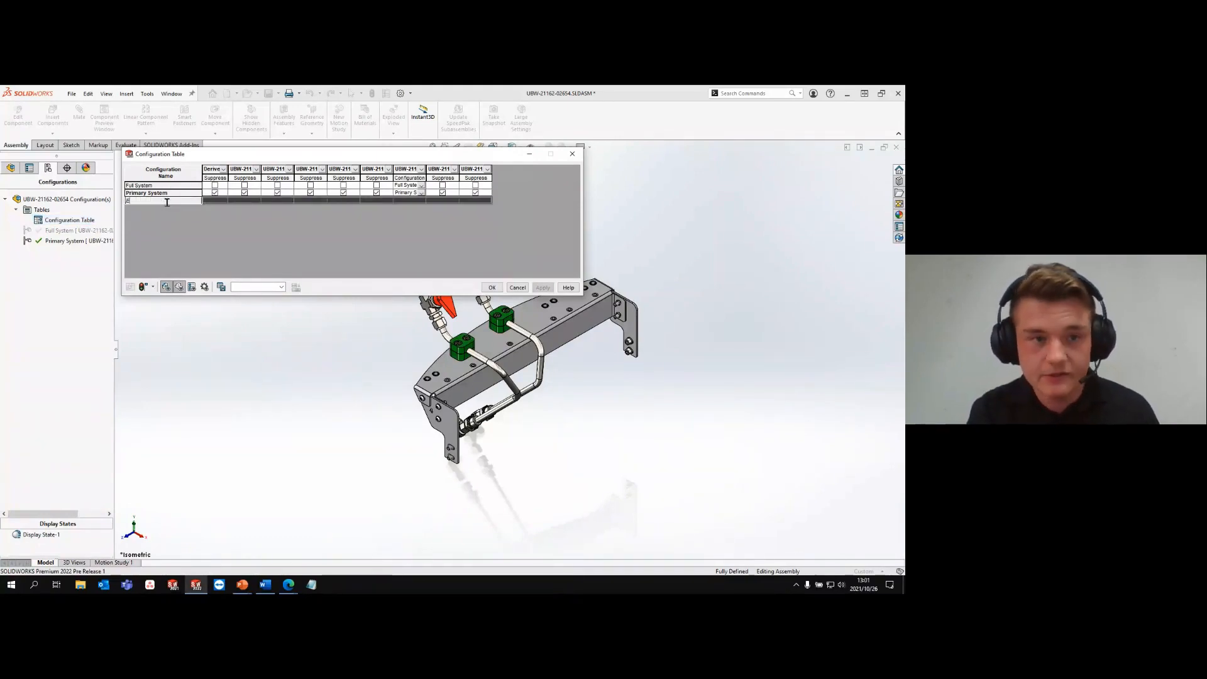
pyautogui.press('BackSpace')
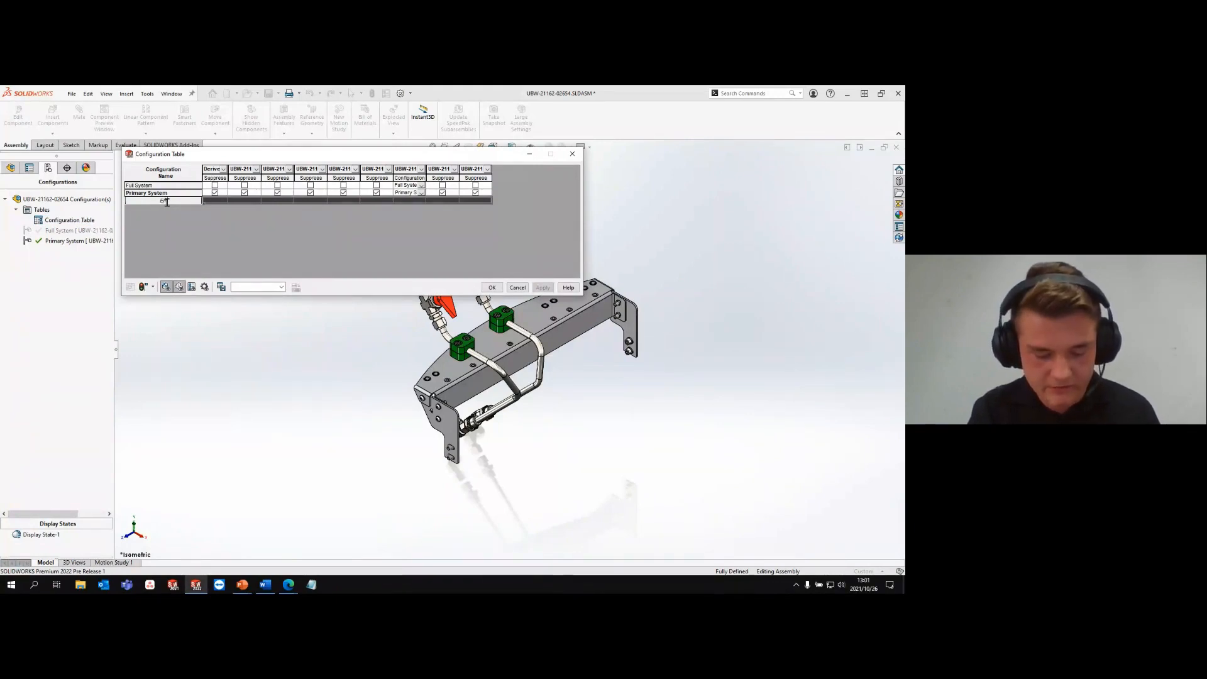
pyautogui.write('Emergency S')
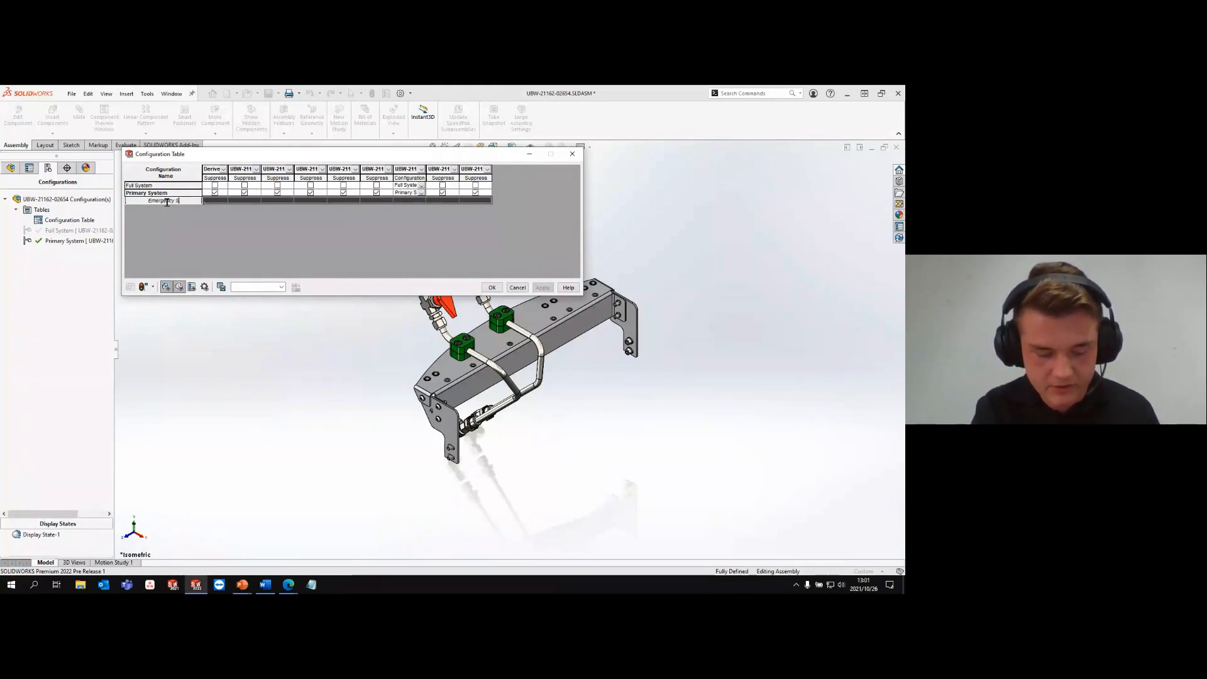
pyautogui.write('ystem')
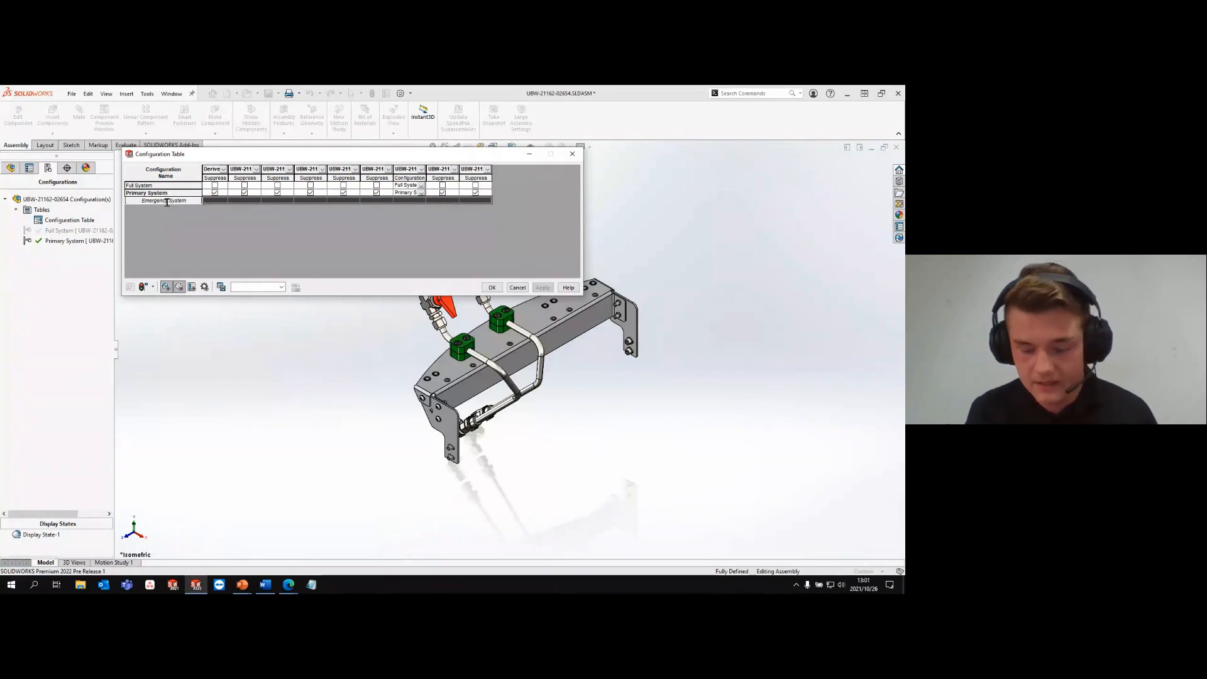
pyautogui.press('Return')
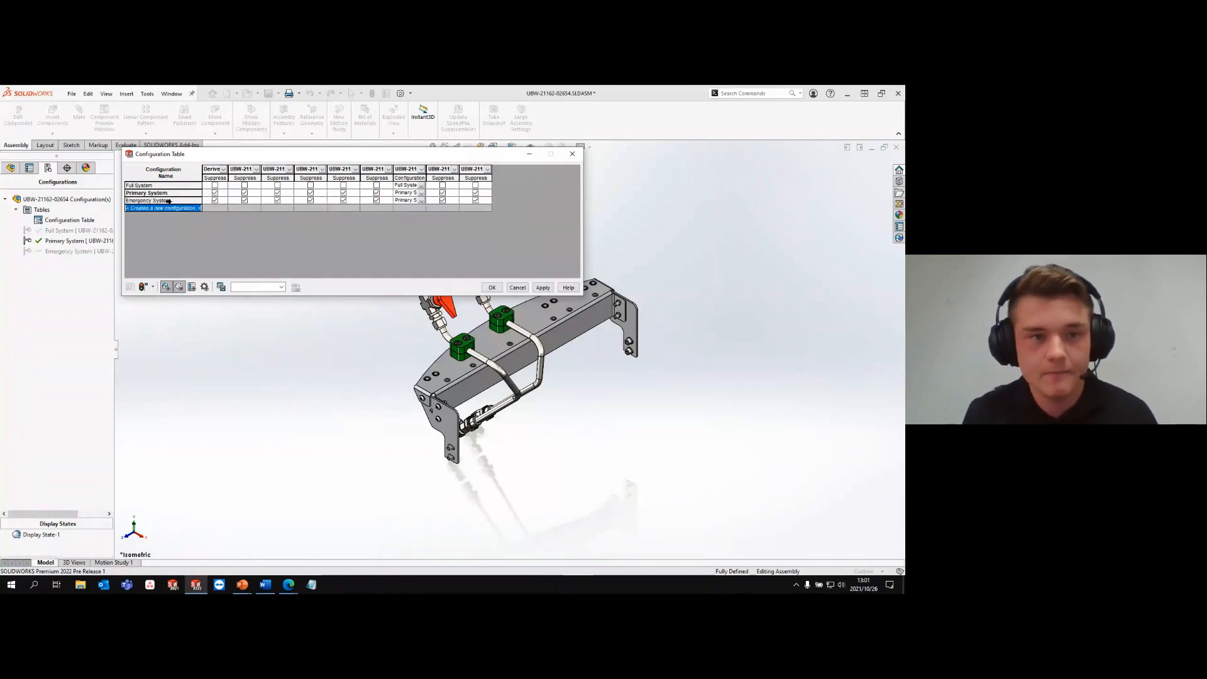
pyautogui.click(169, 201)
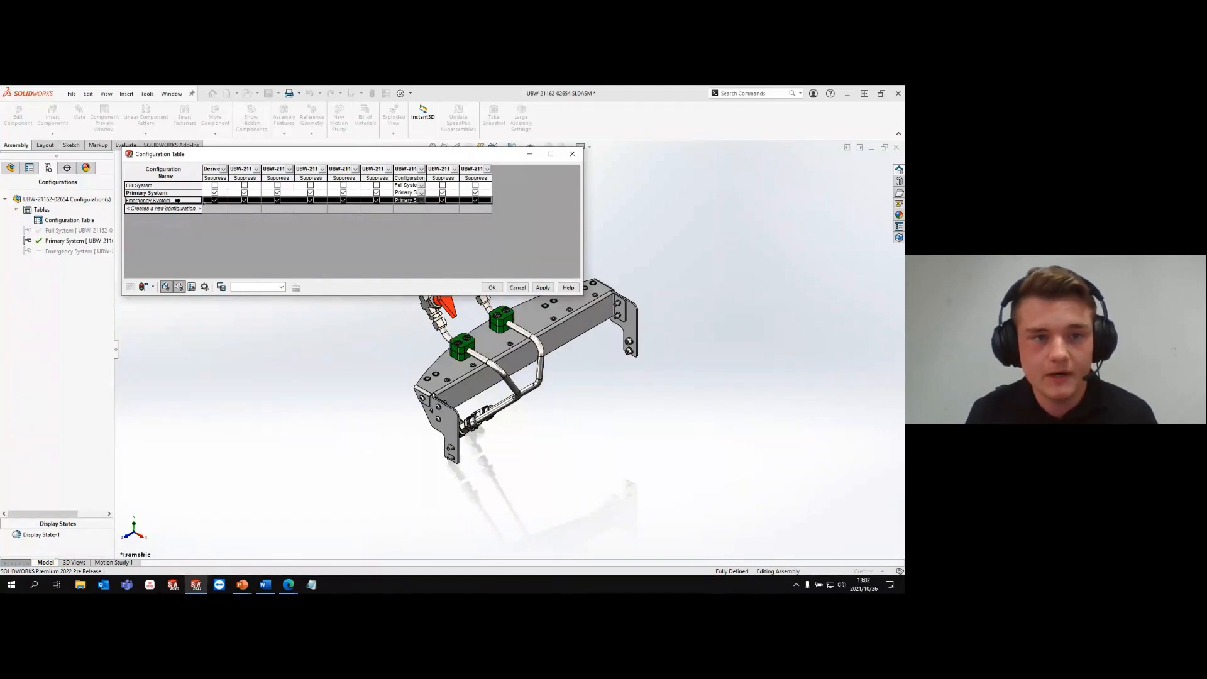
pyautogui.rightClick(175, 201)
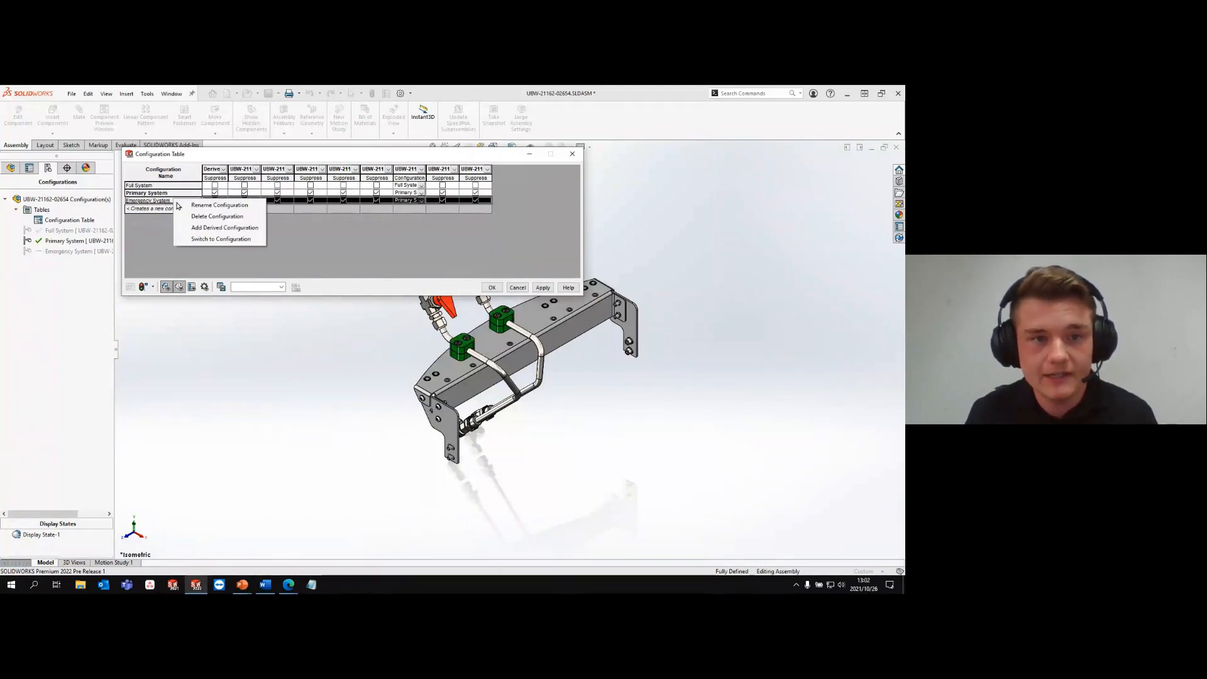
pyautogui.click(219, 240)
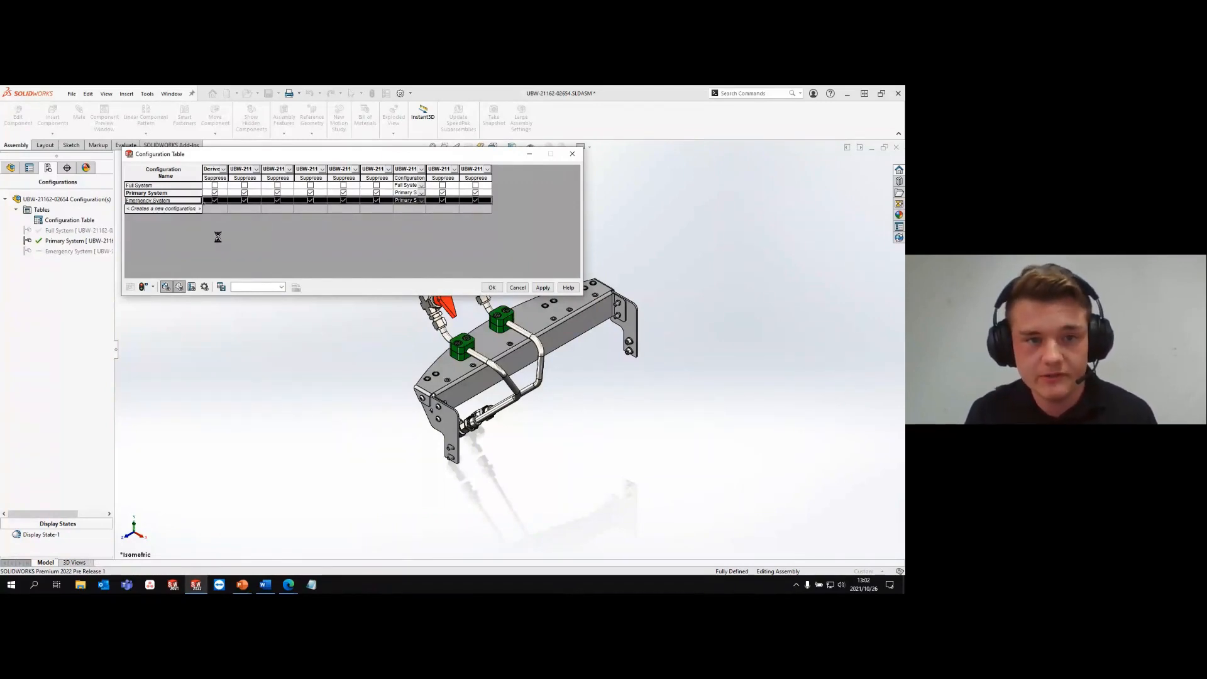
# - Unsuppress every listed component and the hole pattern for Emergency System, set the tubing component to its Emergency System configuration, and apply the table
pyautogui.click(215, 201)
pyautogui.click(246, 201)
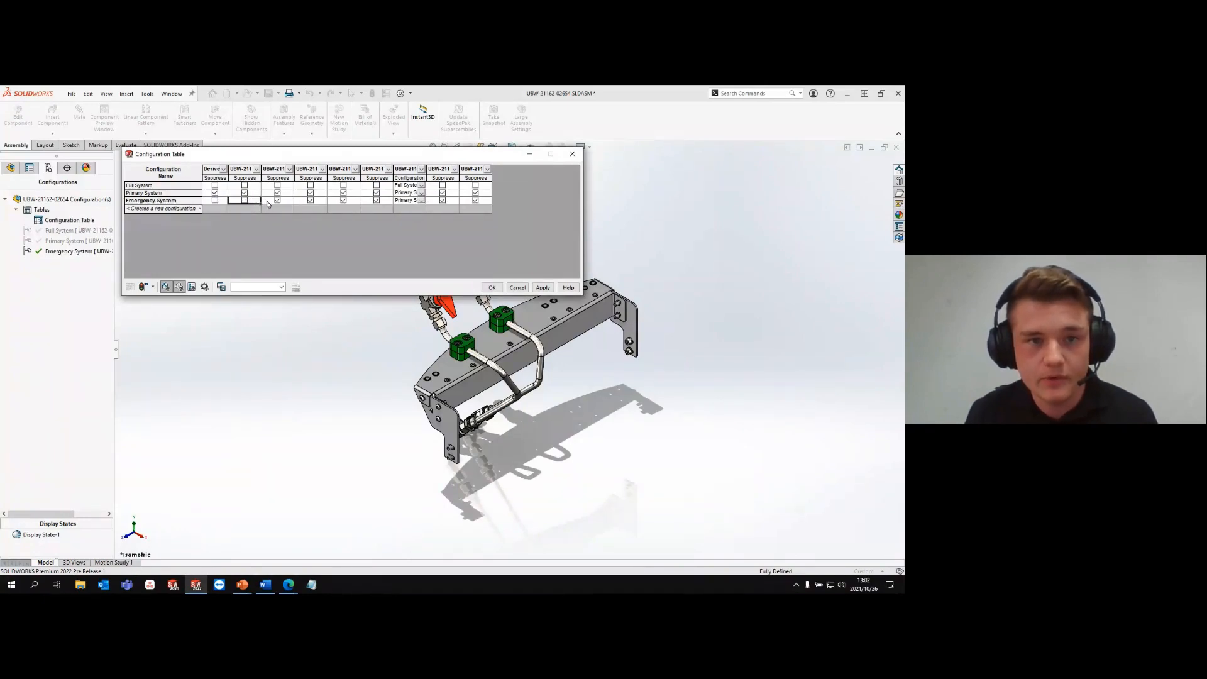
pyautogui.click(277, 201)
pyautogui.click(311, 201)
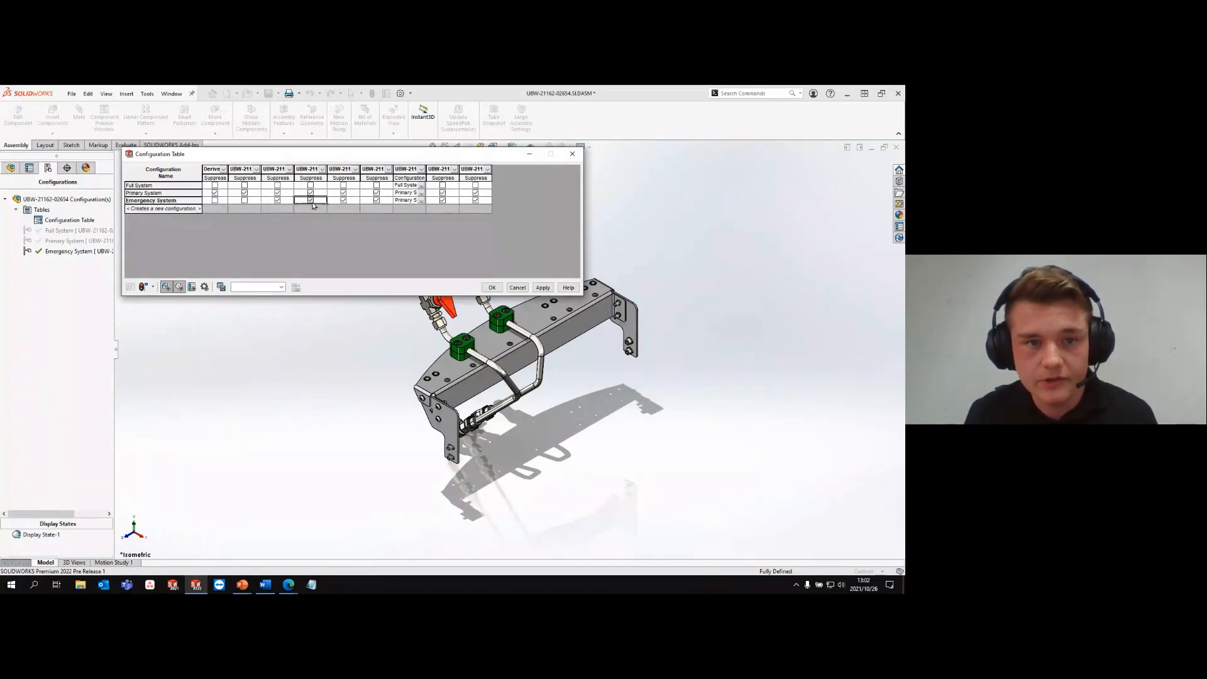
pyautogui.click(343, 200)
pyautogui.click(376, 201)
pyautogui.click(421, 200)
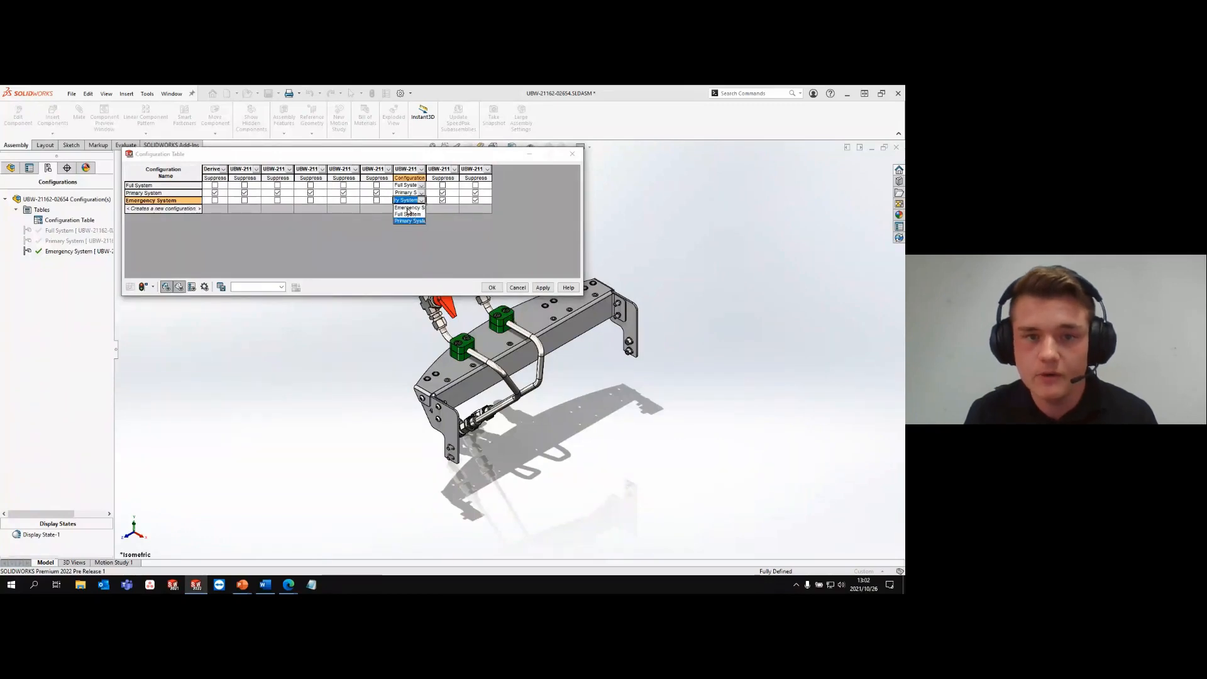
pyautogui.click(407, 207)
pyautogui.click(443, 201)
pyautogui.click(475, 201)
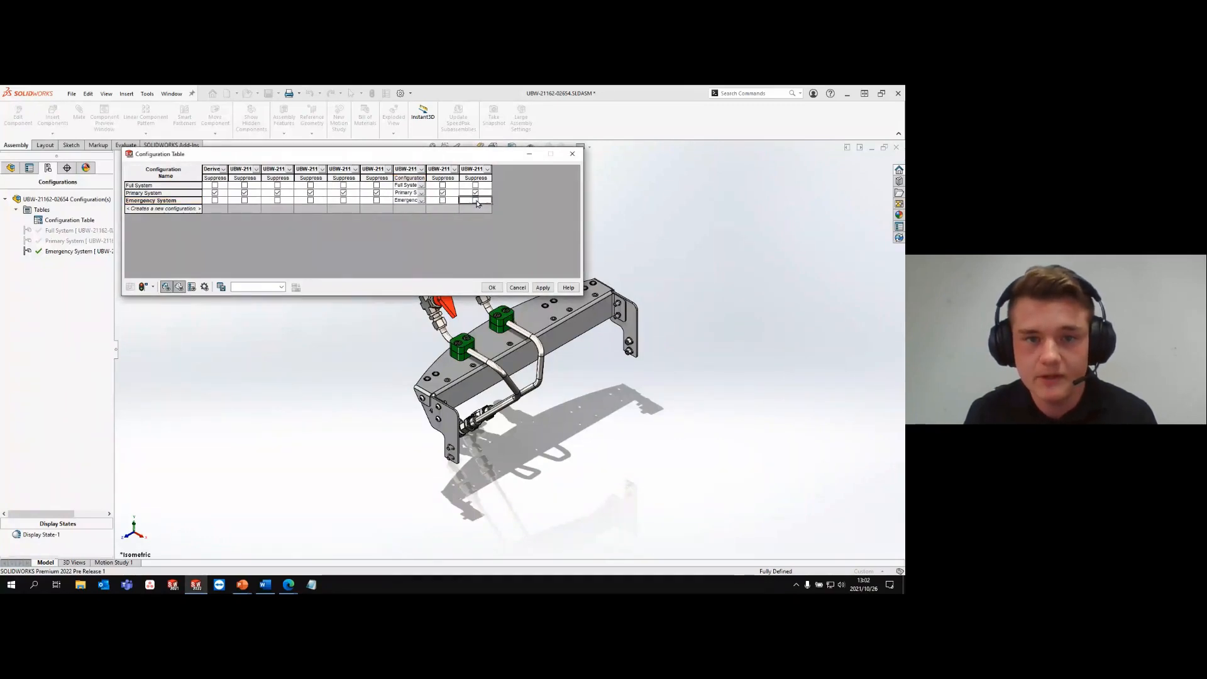
pyautogui.click(543, 288)
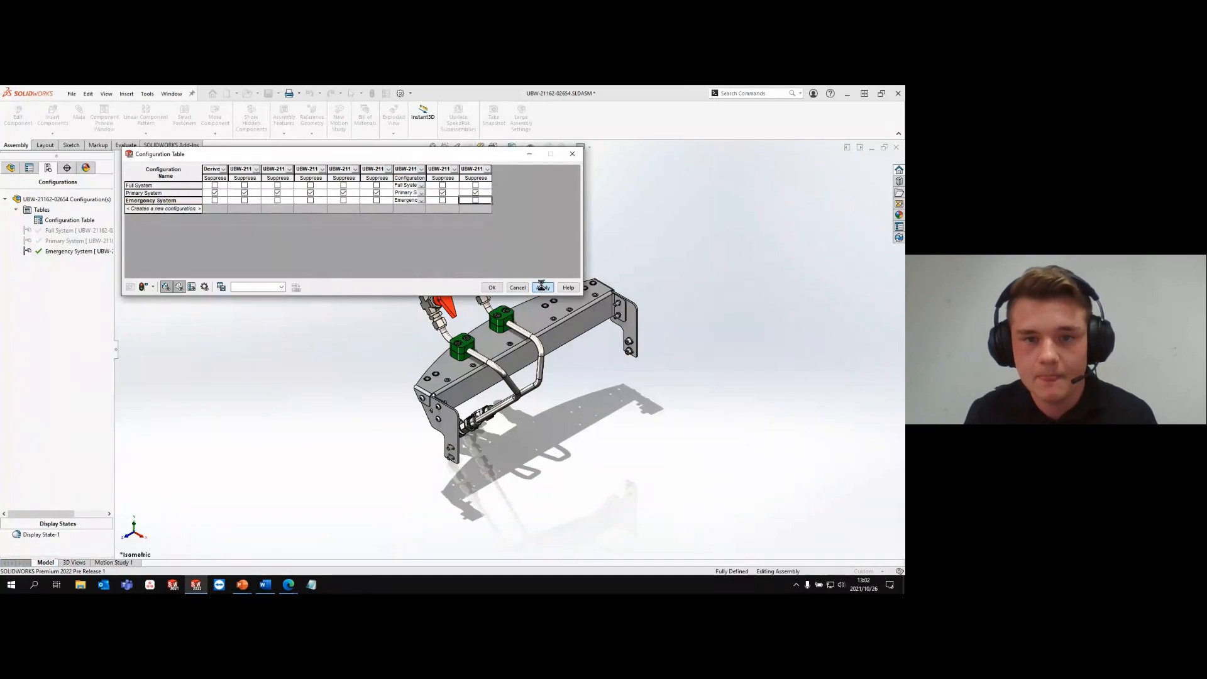
pyautogui.click(490, 288)
# - Suppress the subassembly containing the two shut-off valves without attached tubing in the Emergency System configuration
pyautogui.click(11, 167)
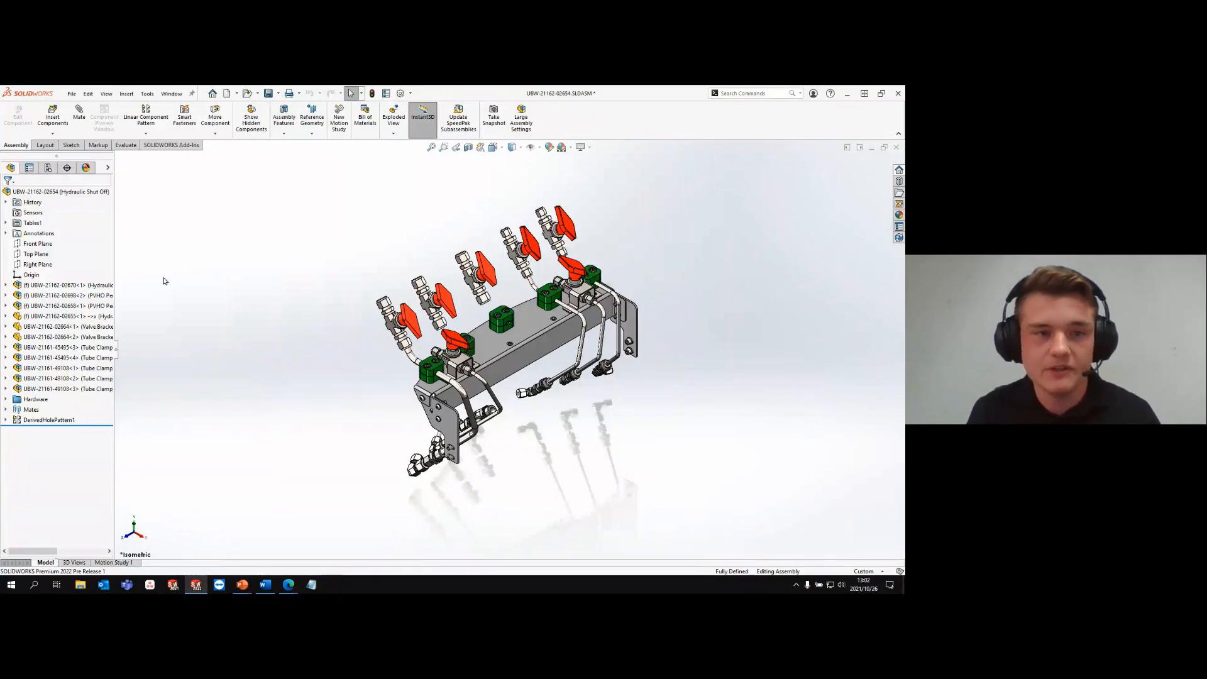
pyautogui.click(48, 168)
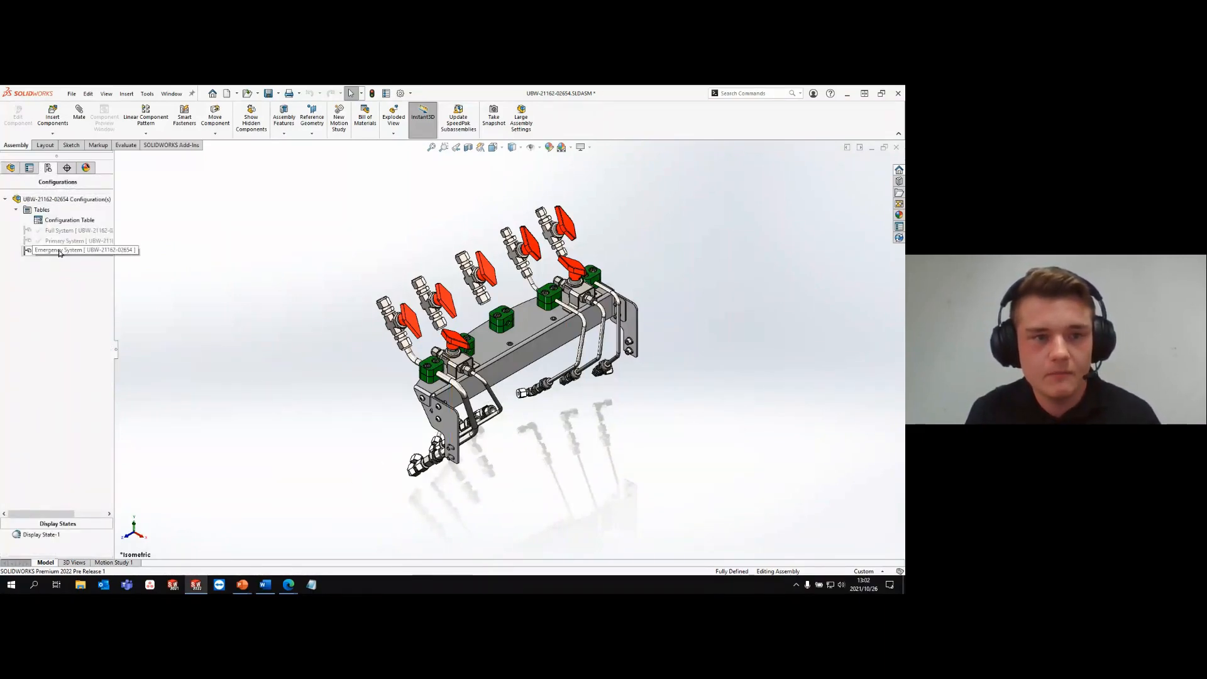
pyautogui.scroll(-5, 496, 318)
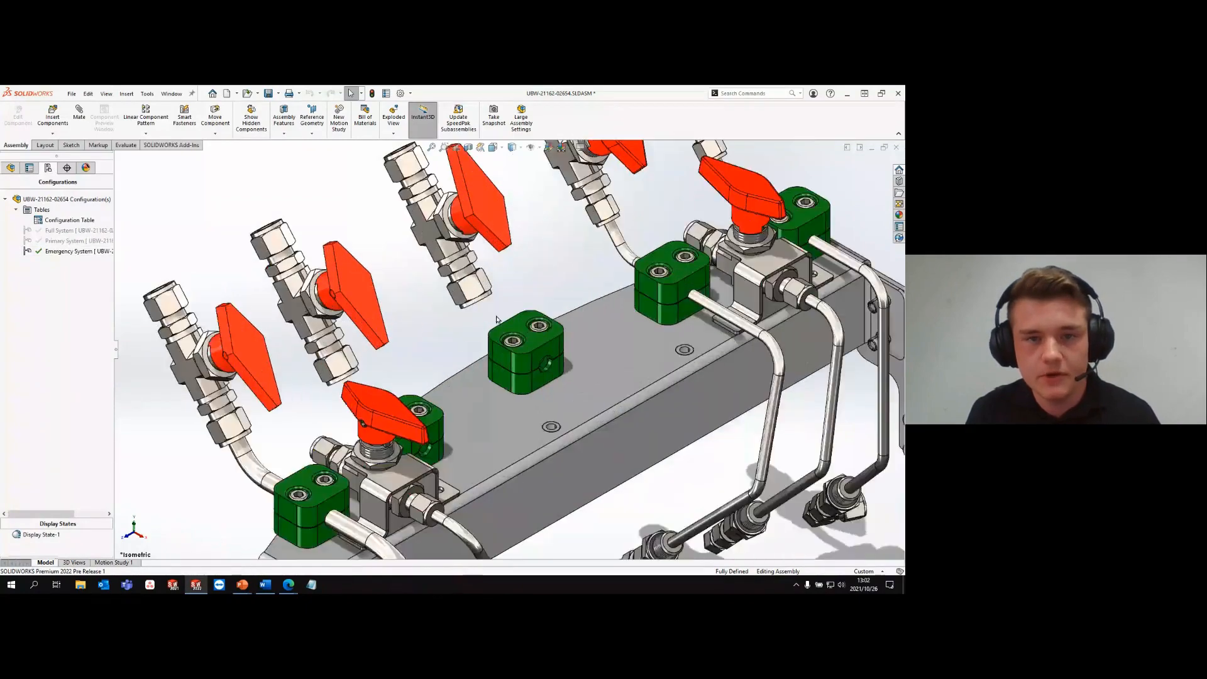
pyautogui.scroll(2, 505, 284)
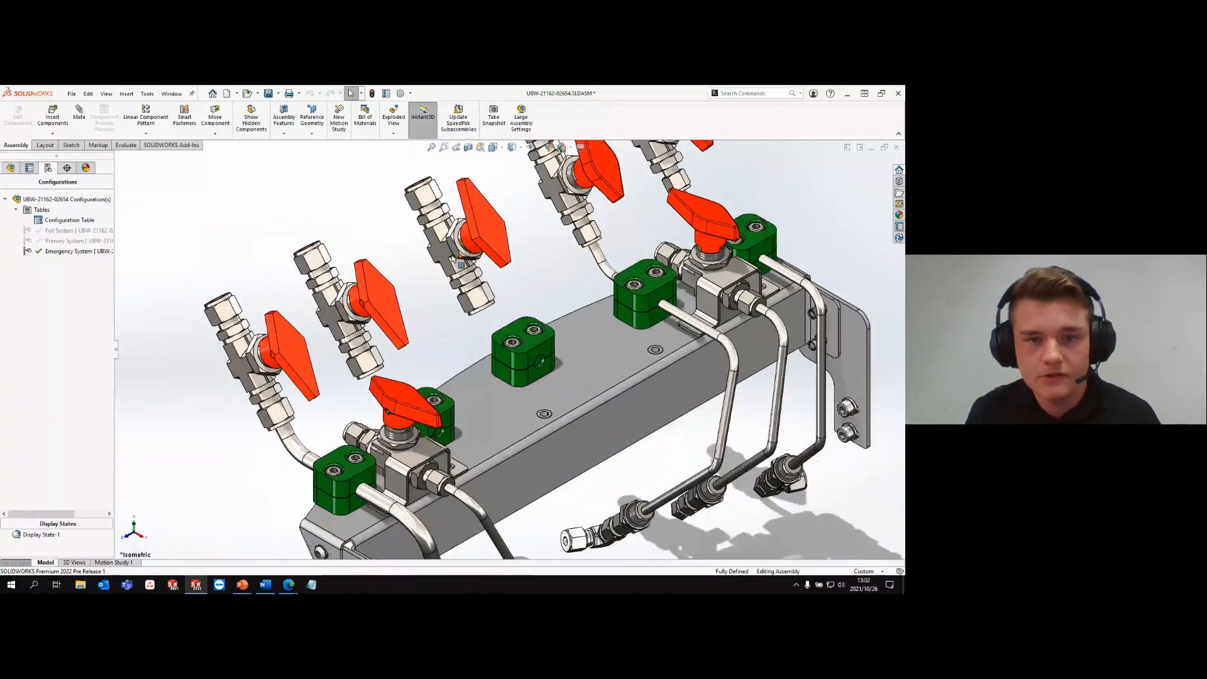
pyautogui.click(443, 250)
pyautogui.click(463, 268)
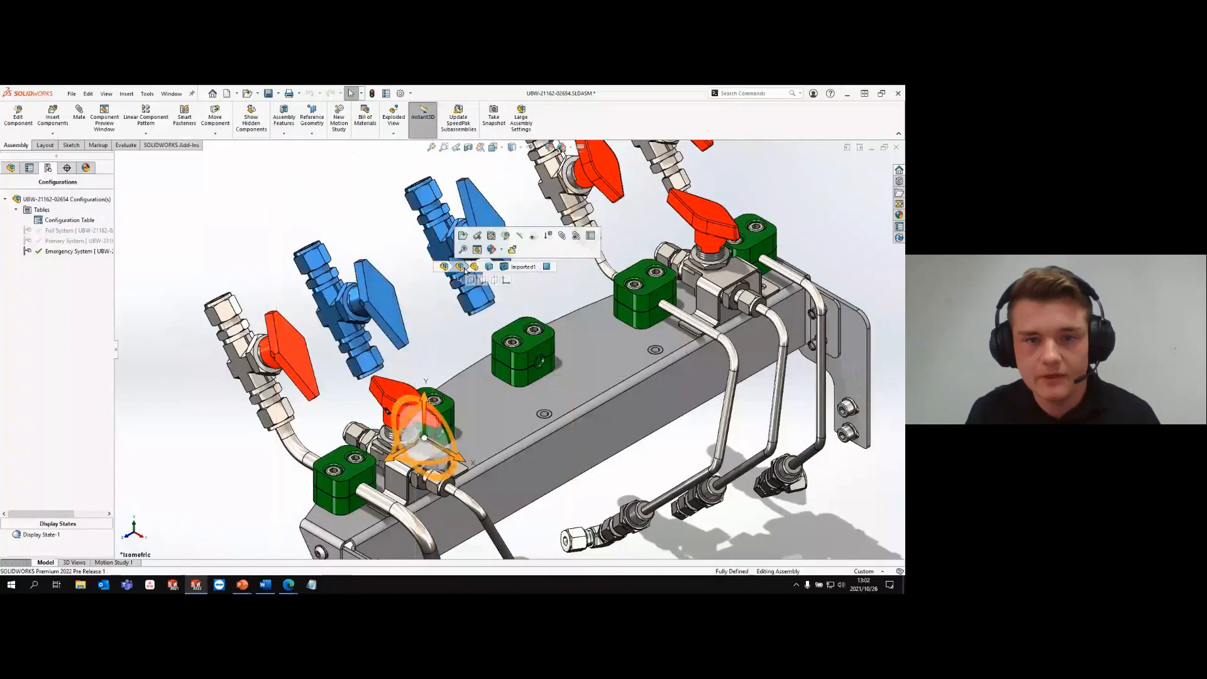
pyautogui.click(547, 242)
# - Suppress the two unused green tube clamps, one mid-plate and one behind the near ball valve
pyautogui.click(540, 352)
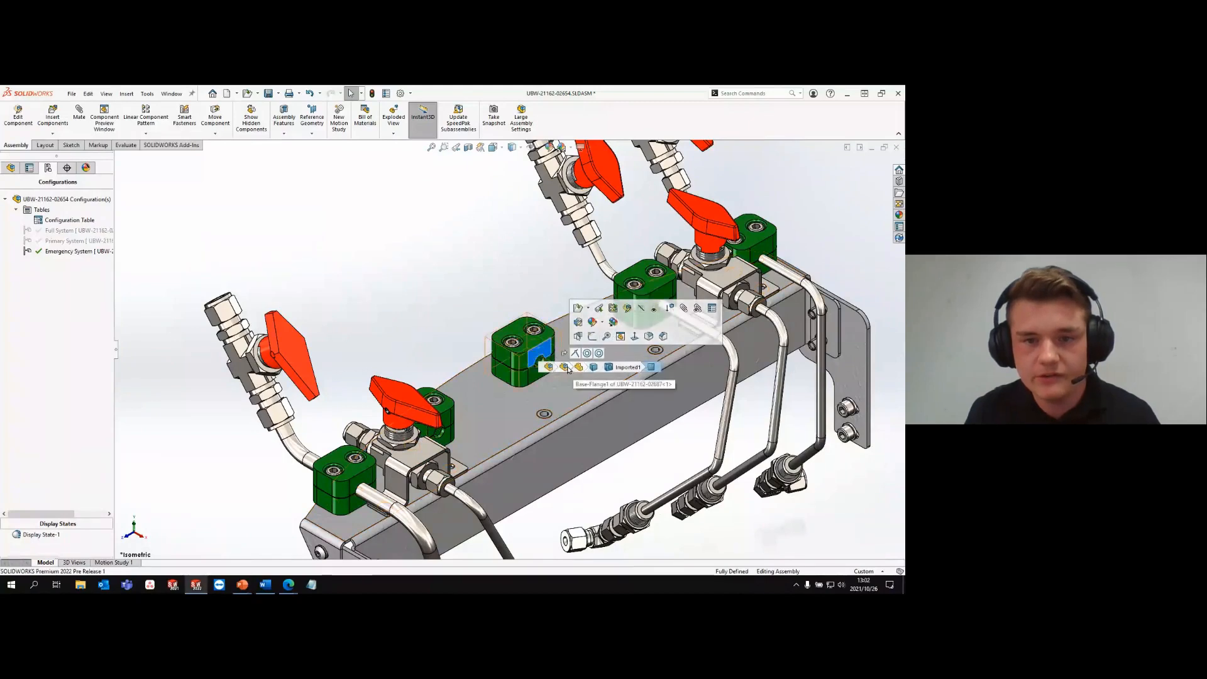
pyautogui.click(566, 368)
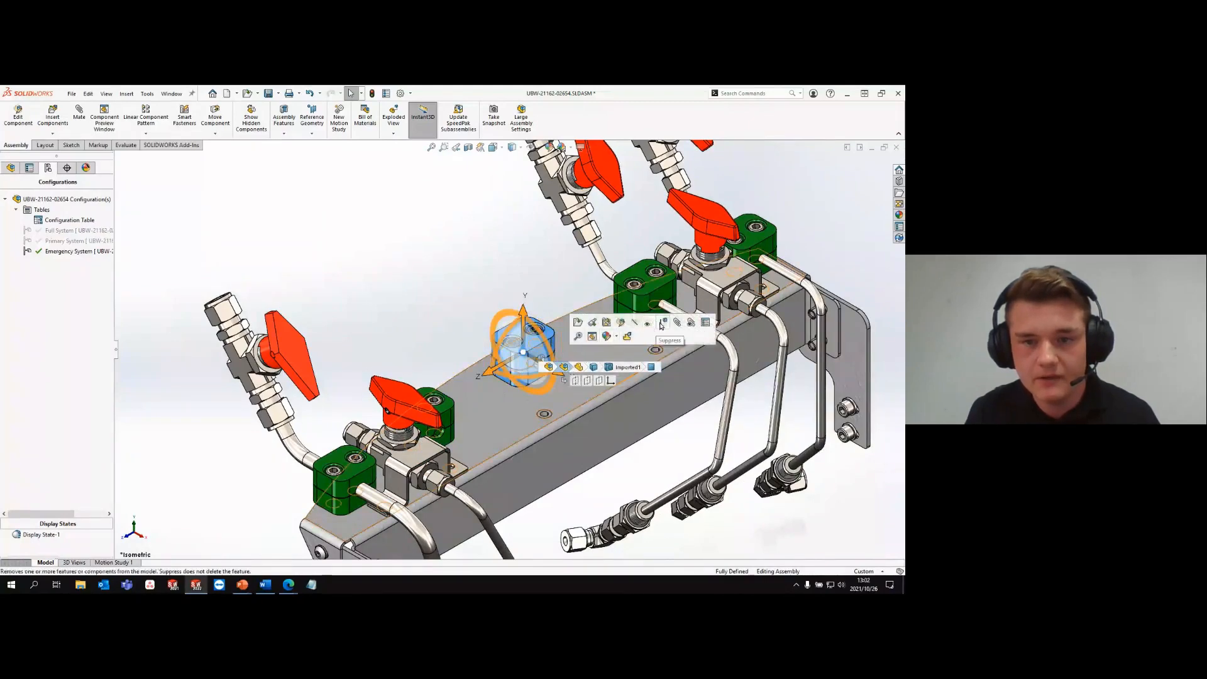
pyautogui.click(662, 325)
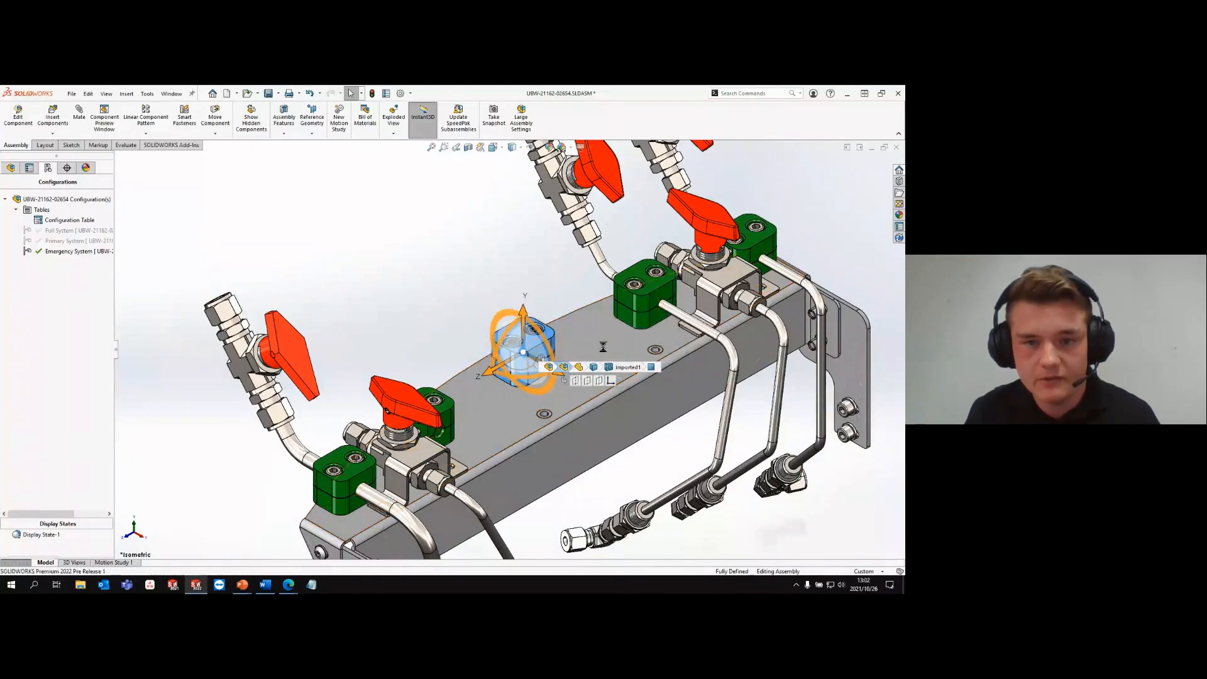
pyautogui.click(449, 418)
pyautogui.click(477, 433)
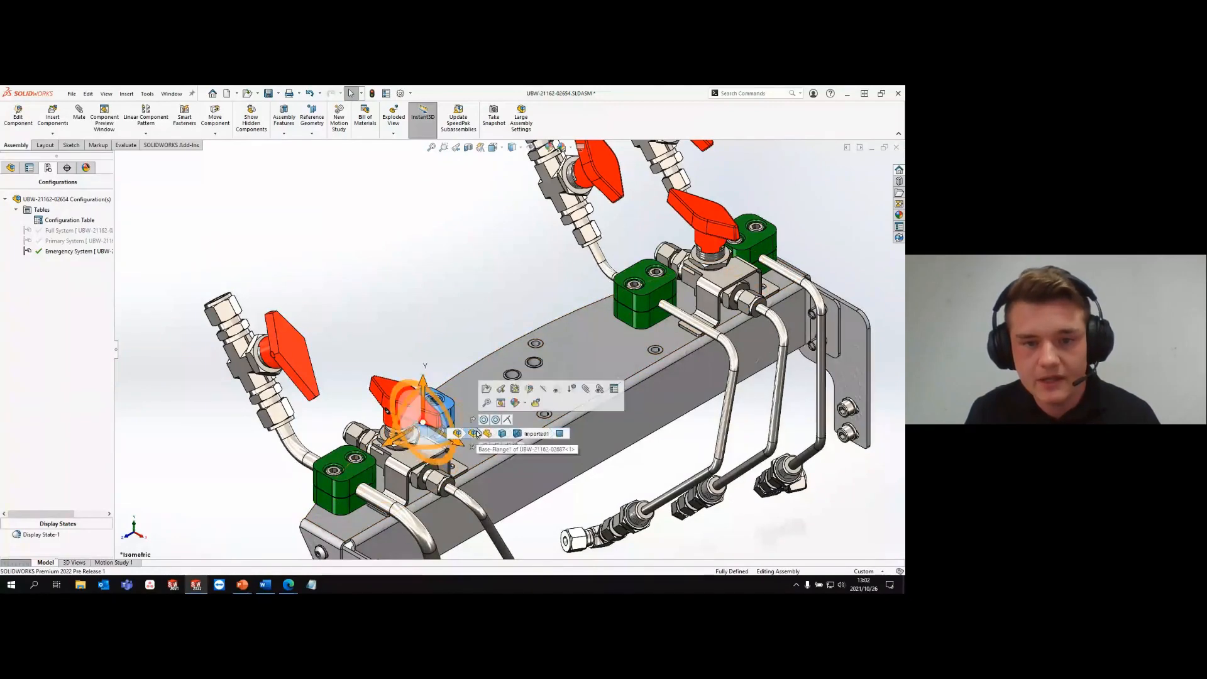
pyautogui.click(473, 311)
pyautogui.press('f')
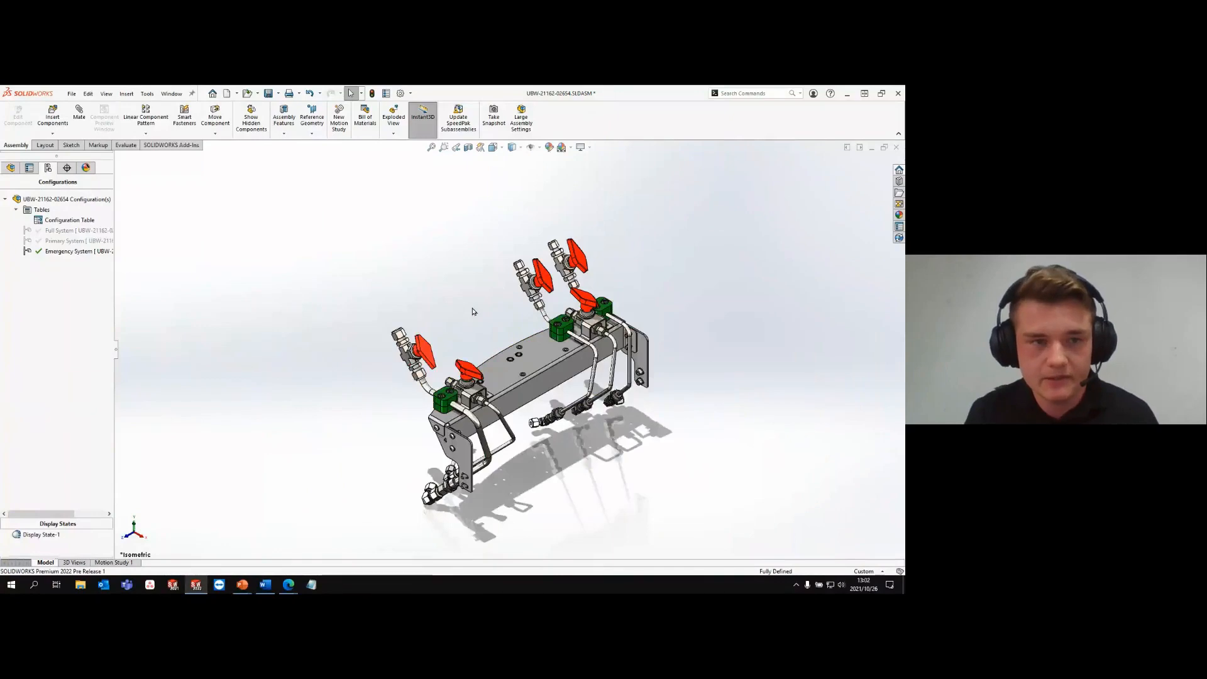
# - Open the assembly's Configuration Table and filter its columns to show only the custom properties
pyautogui.rightClick(76, 219)
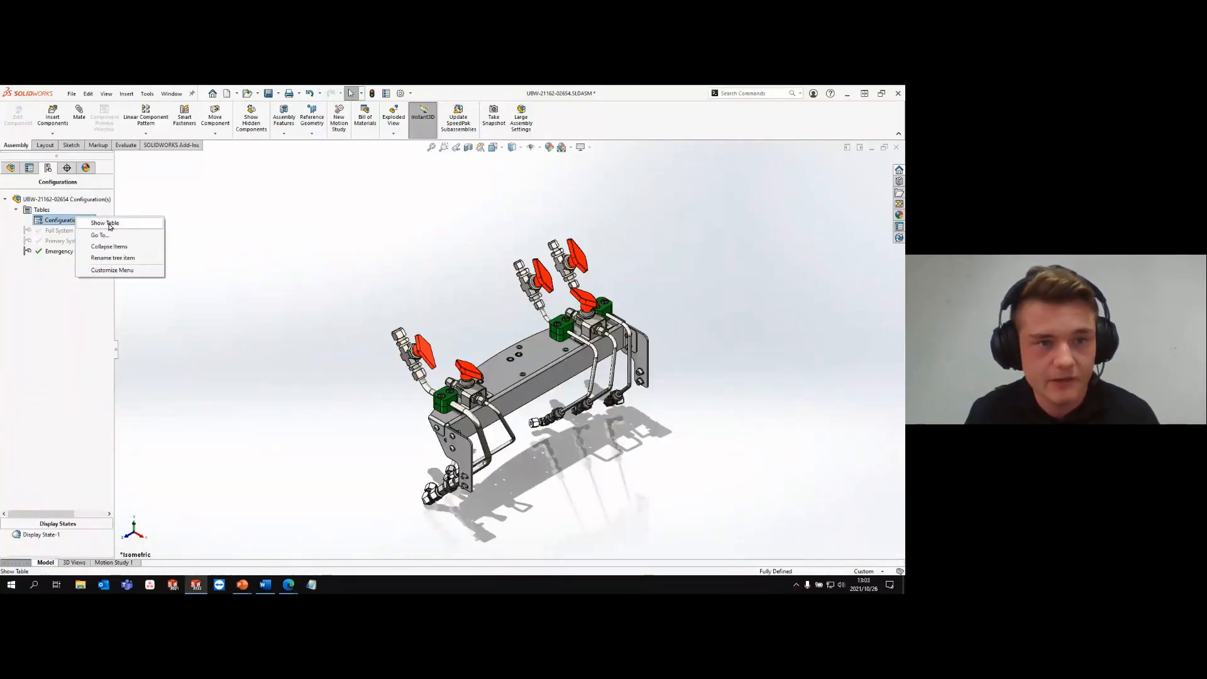
pyautogui.click(101, 223)
pyautogui.moveTo(301, 274)
pyautogui.mouseDown()
pyautogui.moveTo(420, 291)
pyautogui.moveTo(430, 274)
pyautogui.moveTo(459, 275)
pyautogui.moveTo(293, 277)
pyautogui.mouseUp()
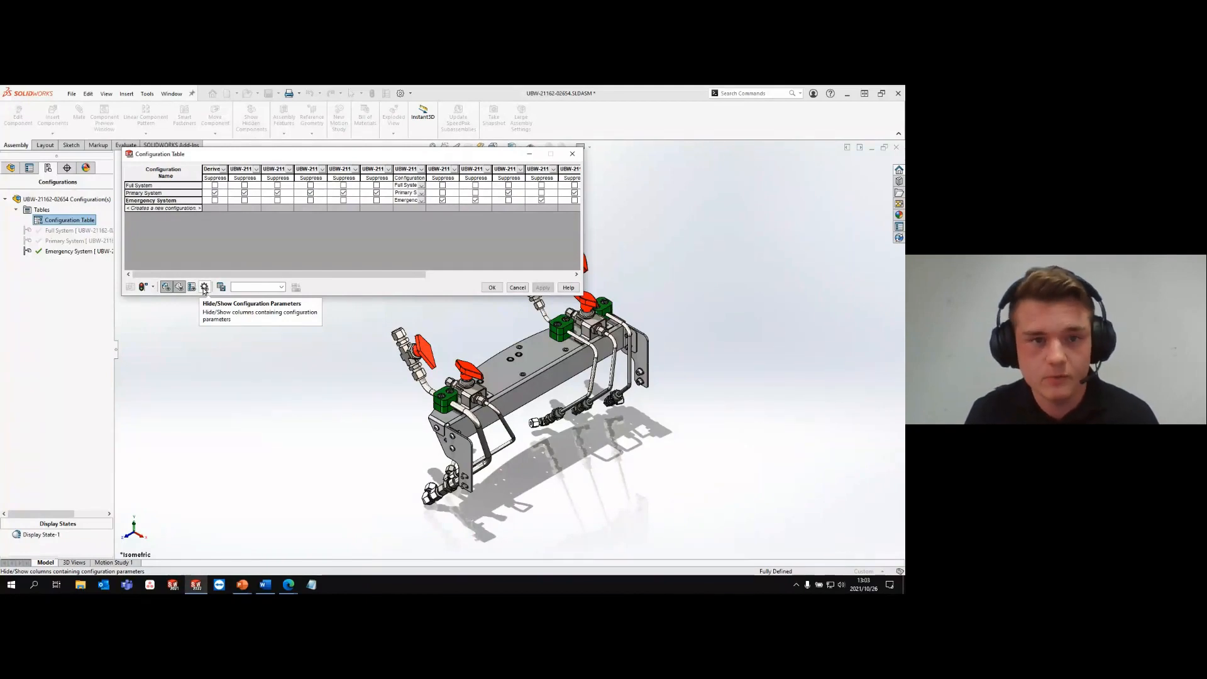
pyautogui.click(166, 287)
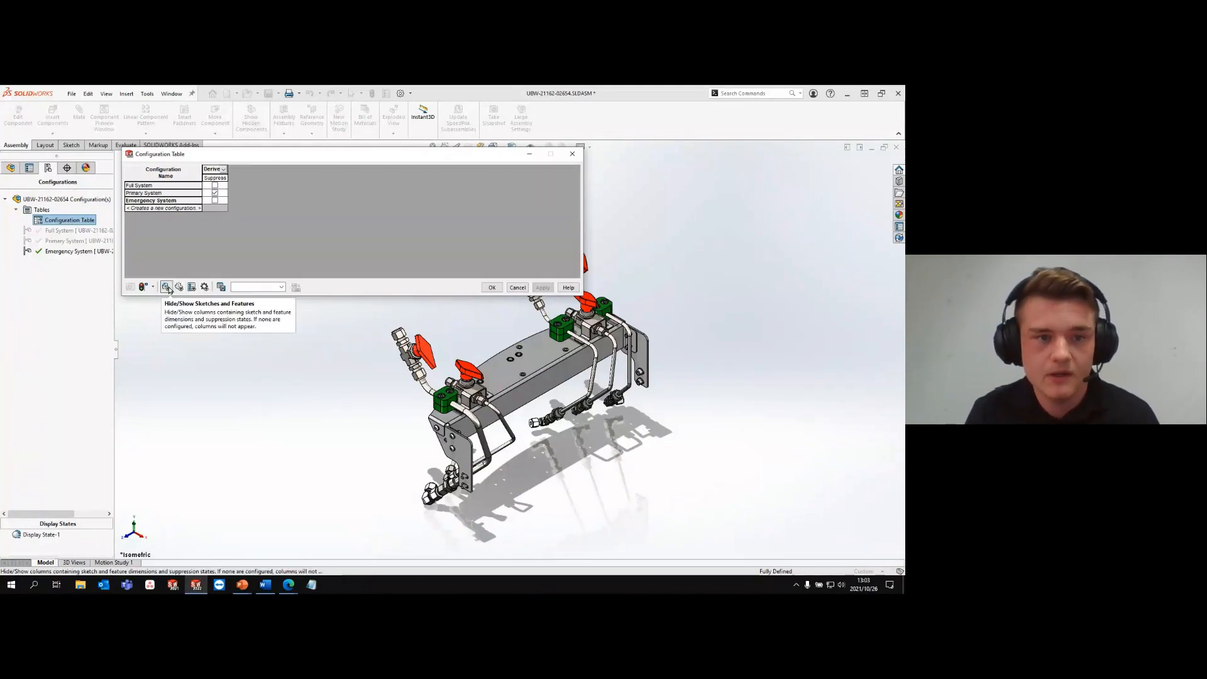
pyautogui.click(179, 286)
pyautogui.click(192, 287)
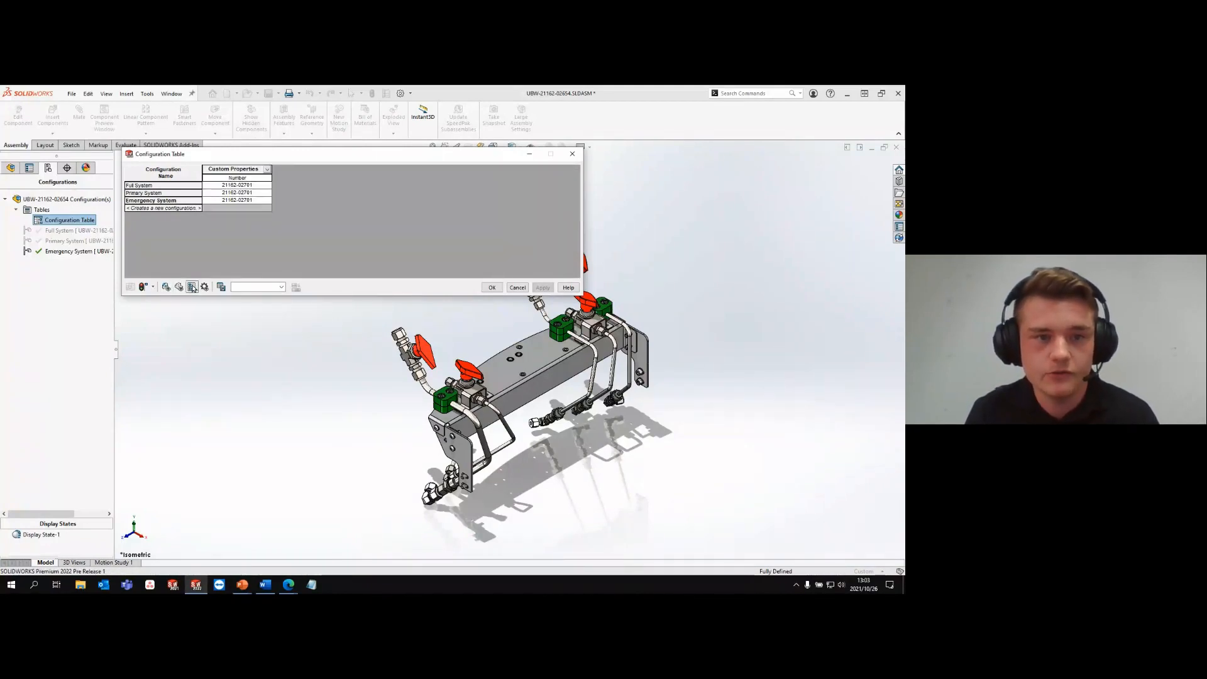
# - Set the last digit of the Number property to 2 for Primary System and 3 for Emergency System, and accept the table
pyautogui.click(251, 193)
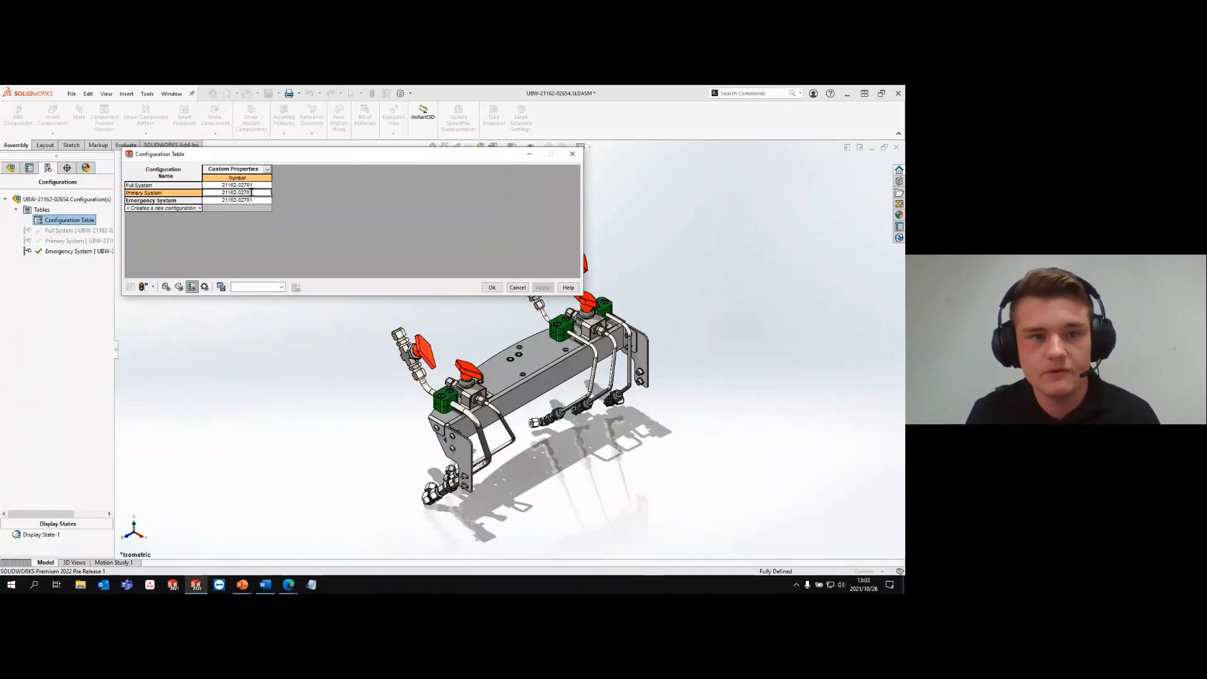
pyautogui.press('BackSpace')
pyautogui.write('2')
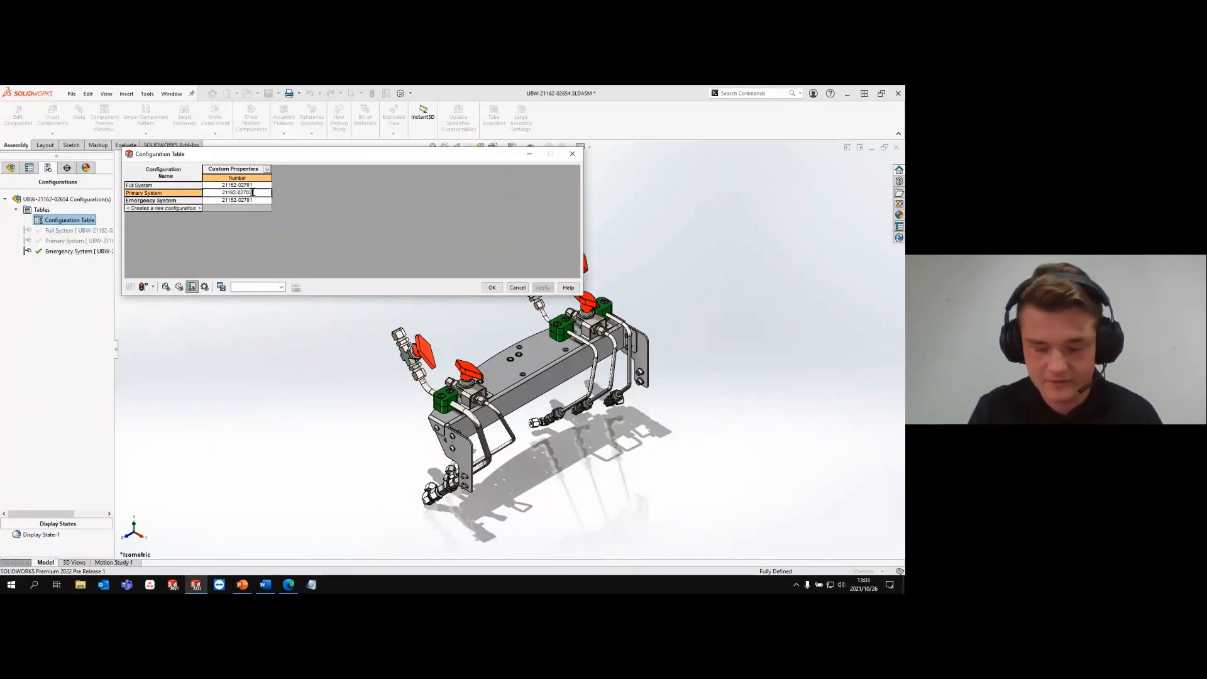
pyautogui.press('Return')
pyautogui.press('BackSpace')
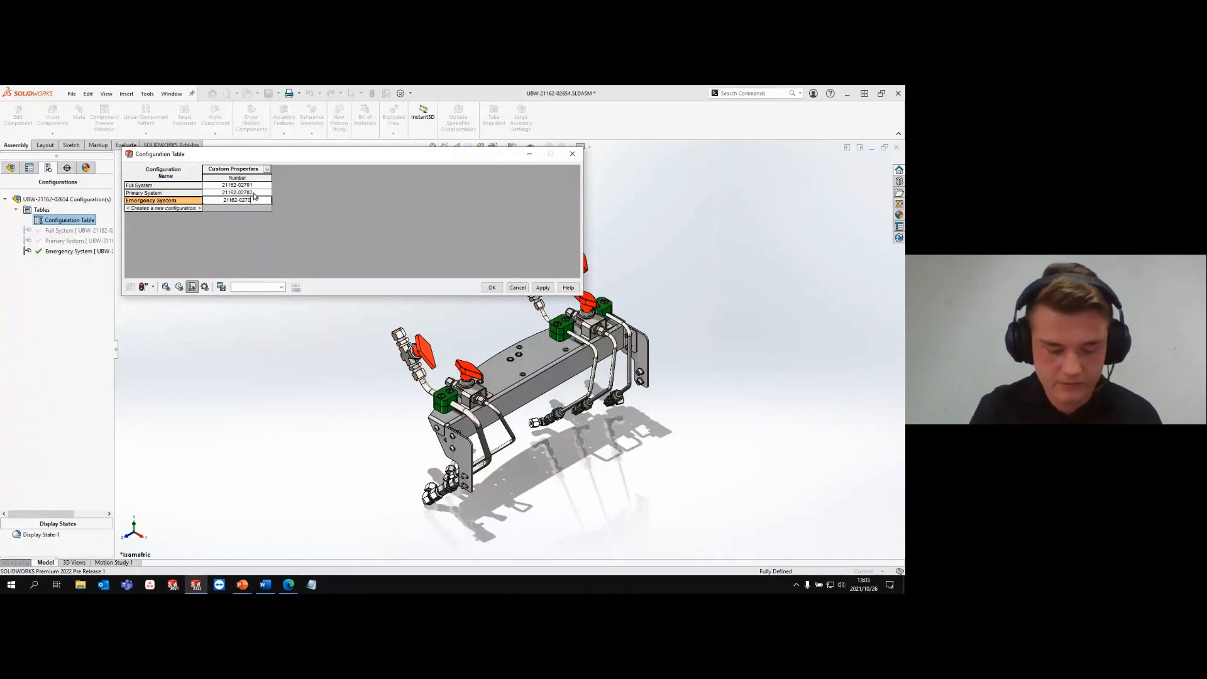
pyautogui.press('Return')
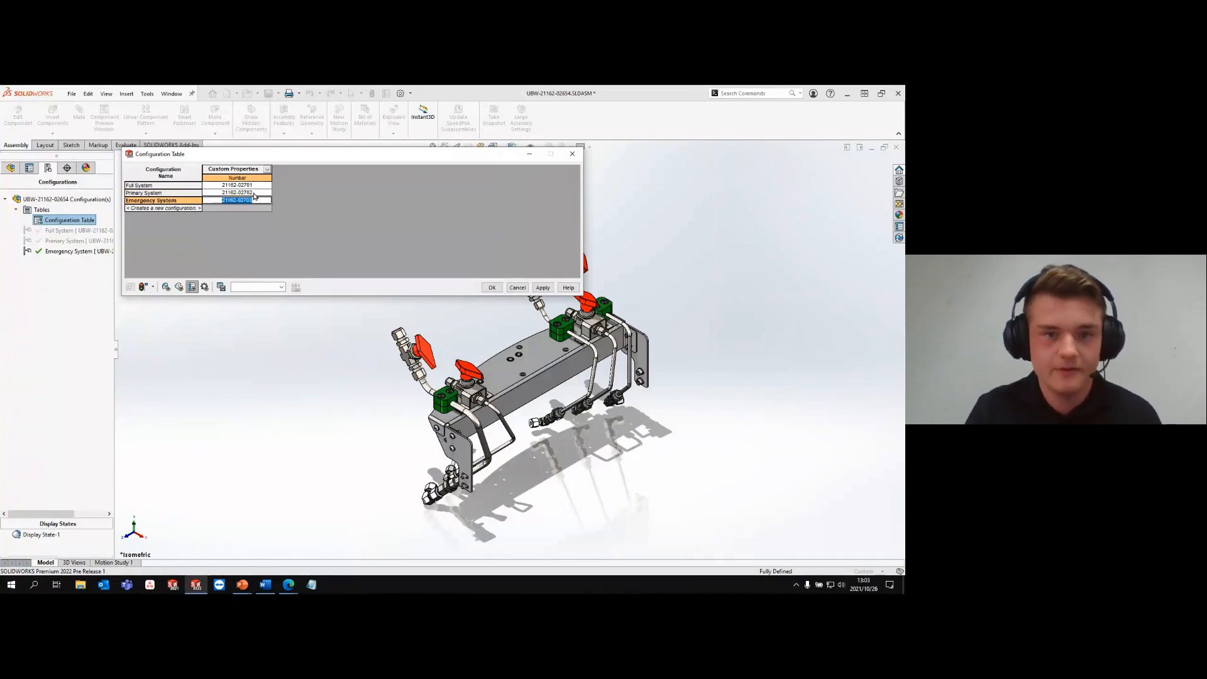
pyautogui.click(541, 291)
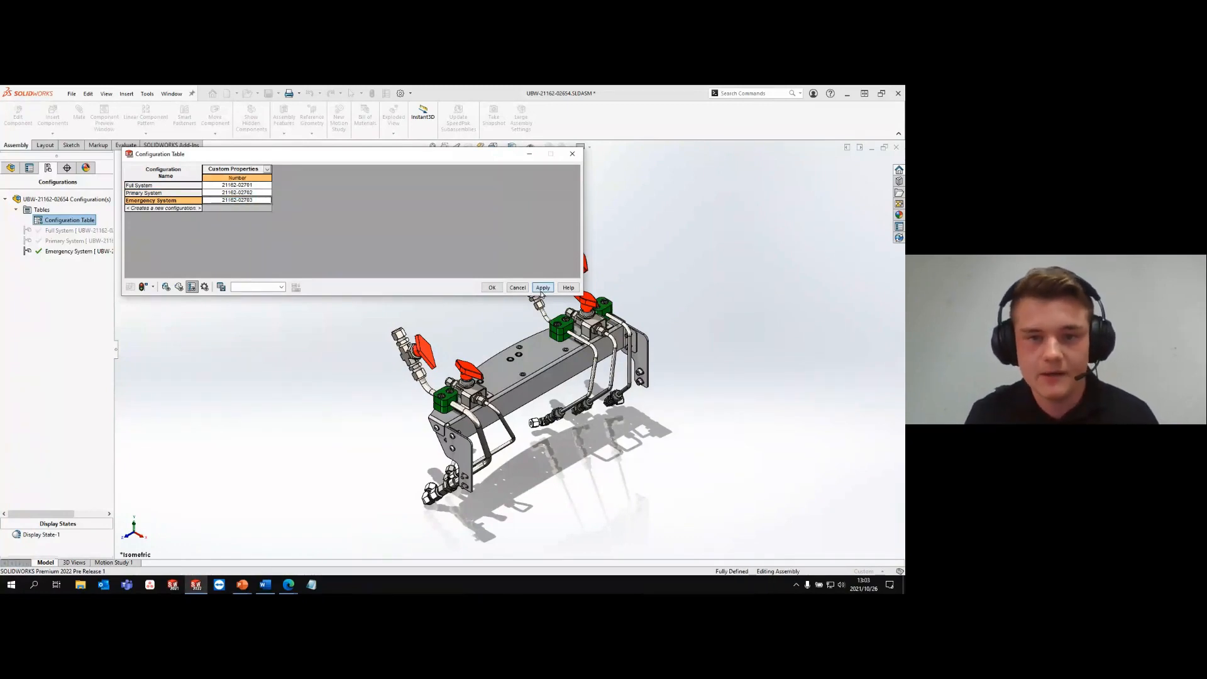
pyautogui.click(501, 291)
# - Compare the Primary System and Full System configurations by activating each in turn, leaving Full System active
pyautogui.doubleClick(72, 240)
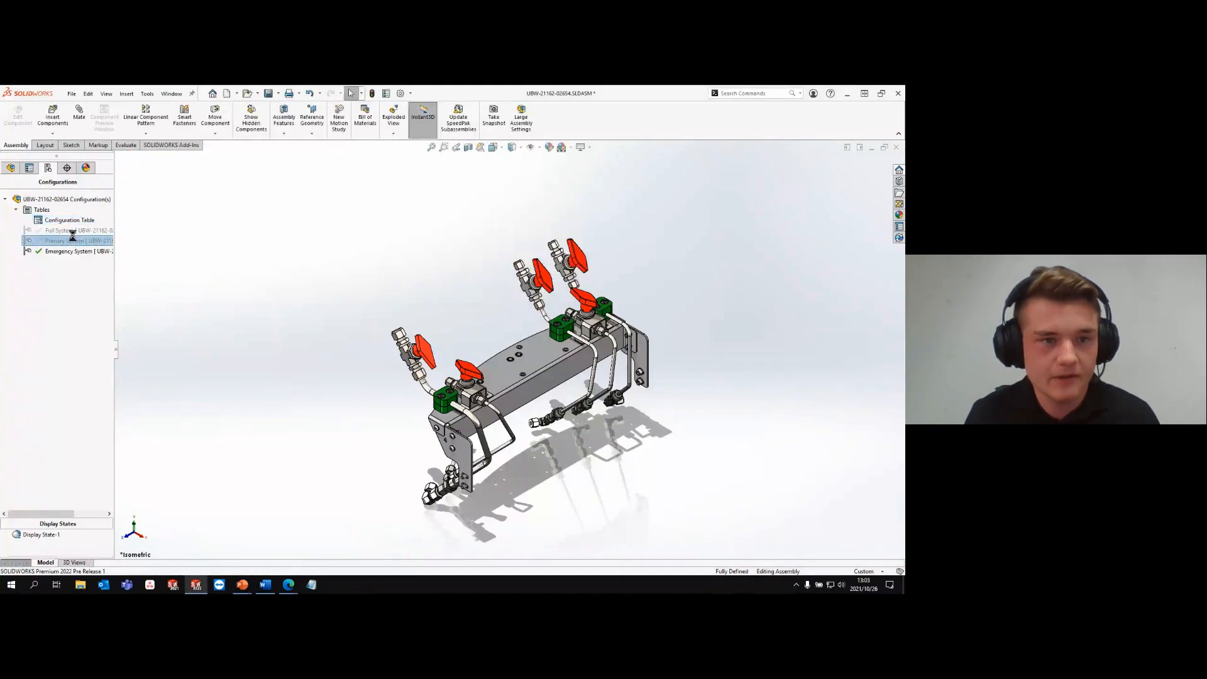
pyautogui.doubleClick(72, 231)
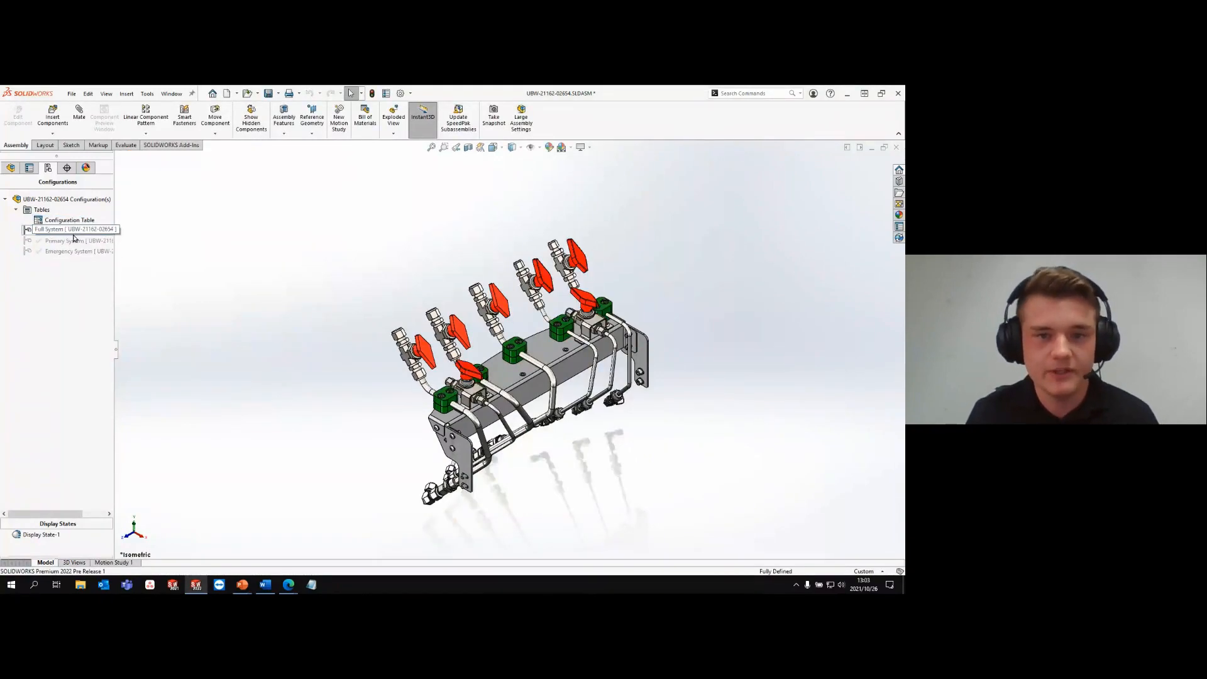
pyautogui.doubleClick(74, 240)
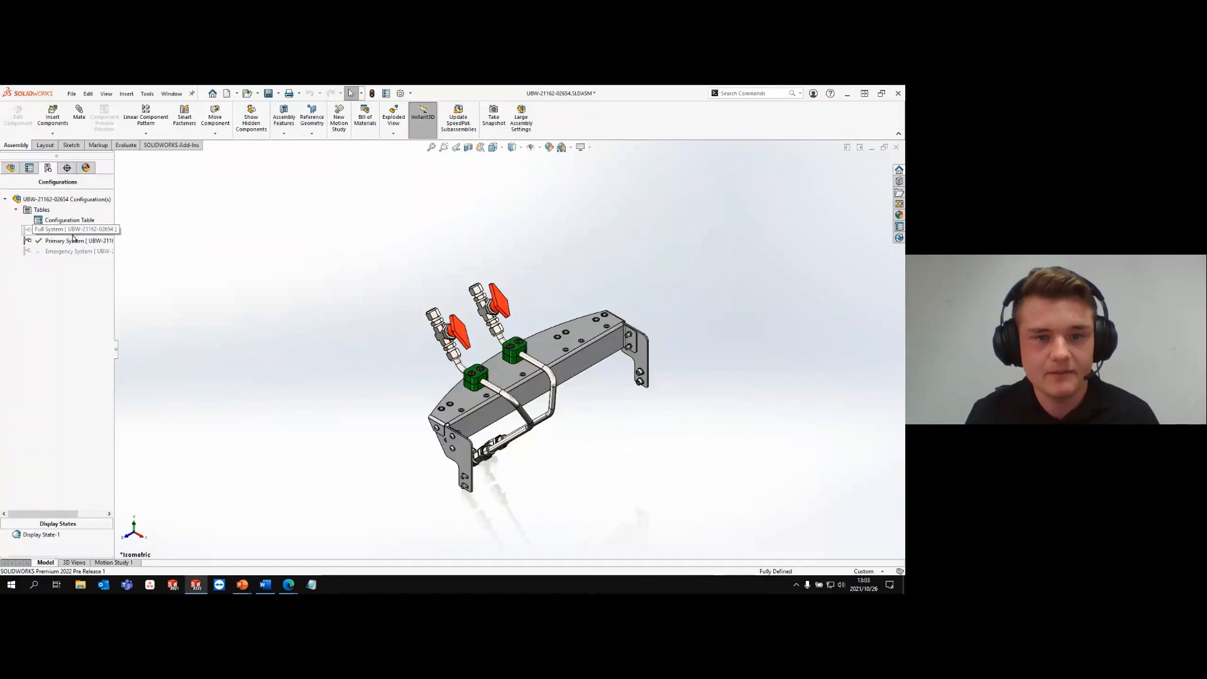
pyautogui.doubleClick(73, 230)
# - Show the assembly's Full System bill of materials table in a new window
pyautogui.click(11, 168)
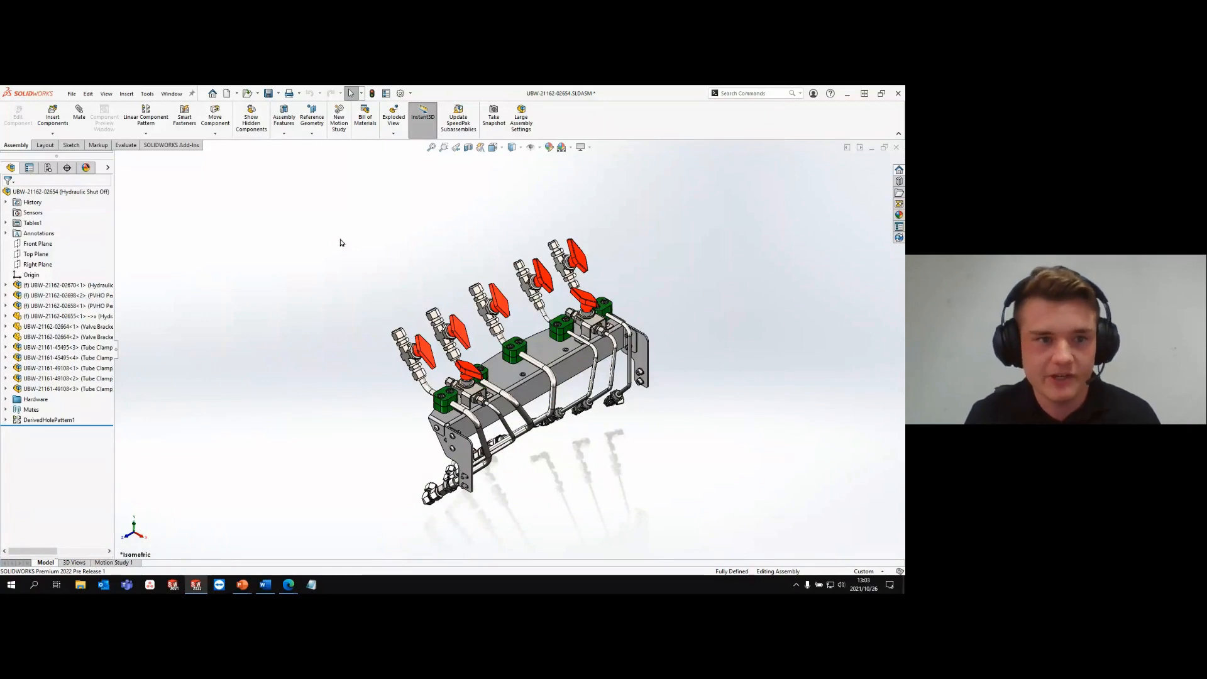
pyautogui.click(7, 223)
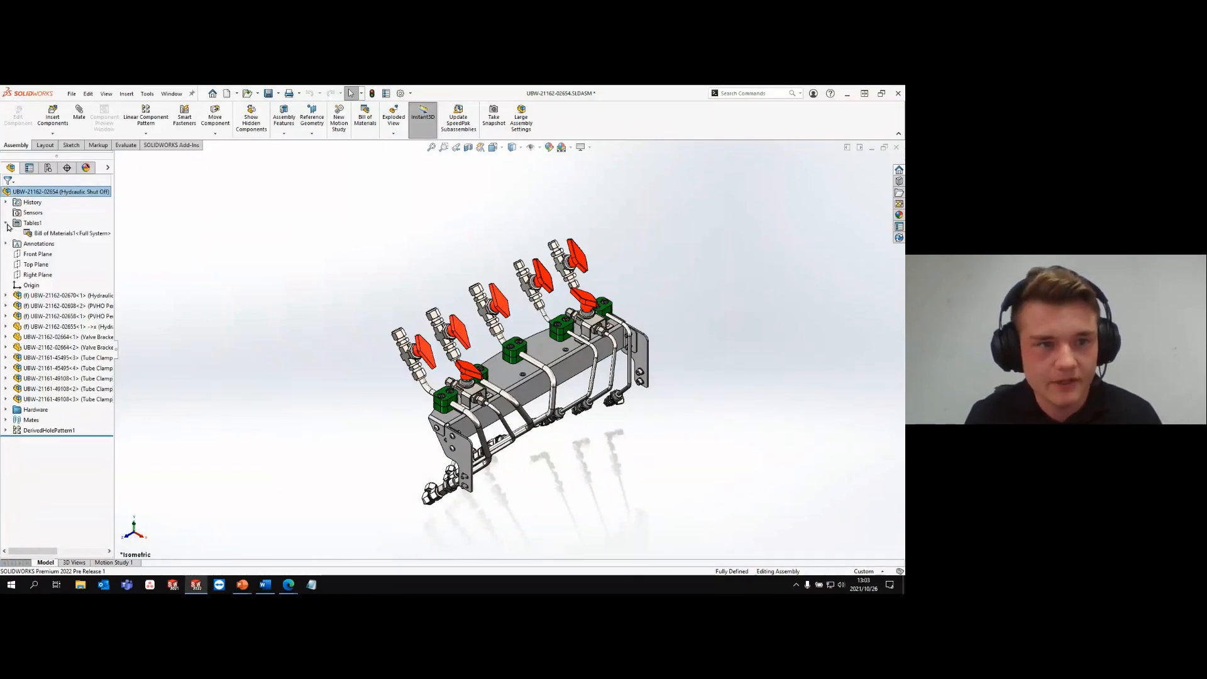
pyautogui.rightClick(56, 236)
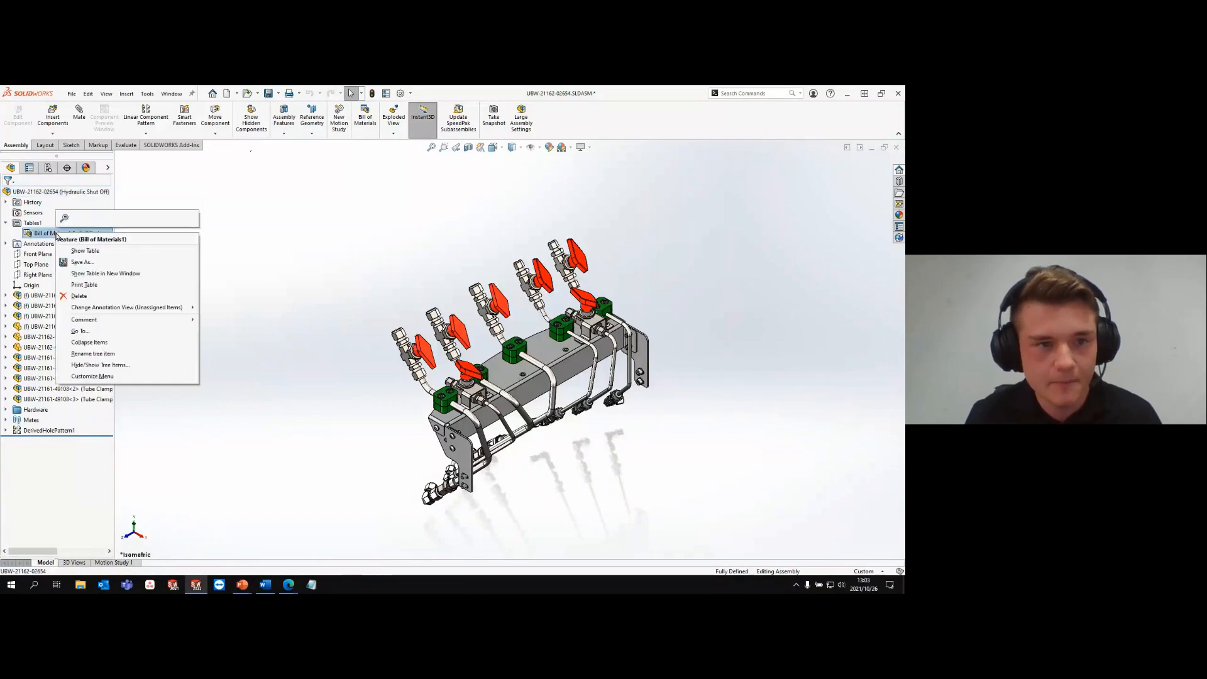
pyautogui.click(94, 276)
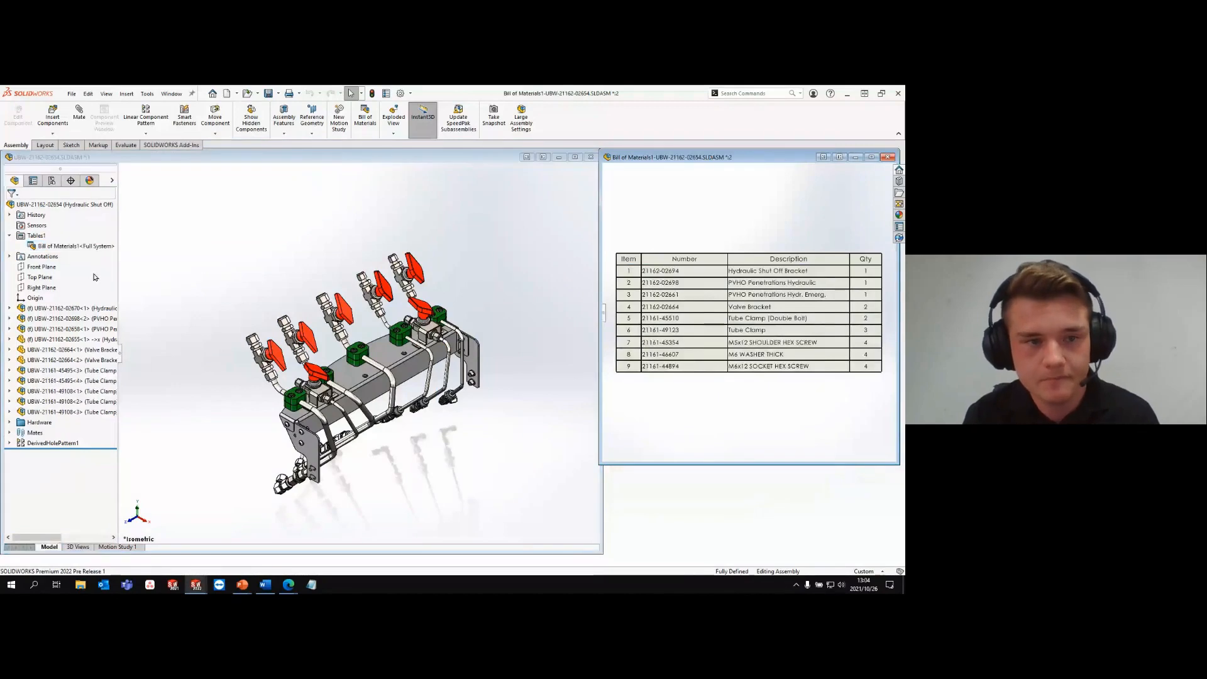
# - Highlight the bracket and both PVHO penetration subassemblies, and review the piping part's component properties for its exclusion from the bill of materials
pyautogui.click(78, 308)
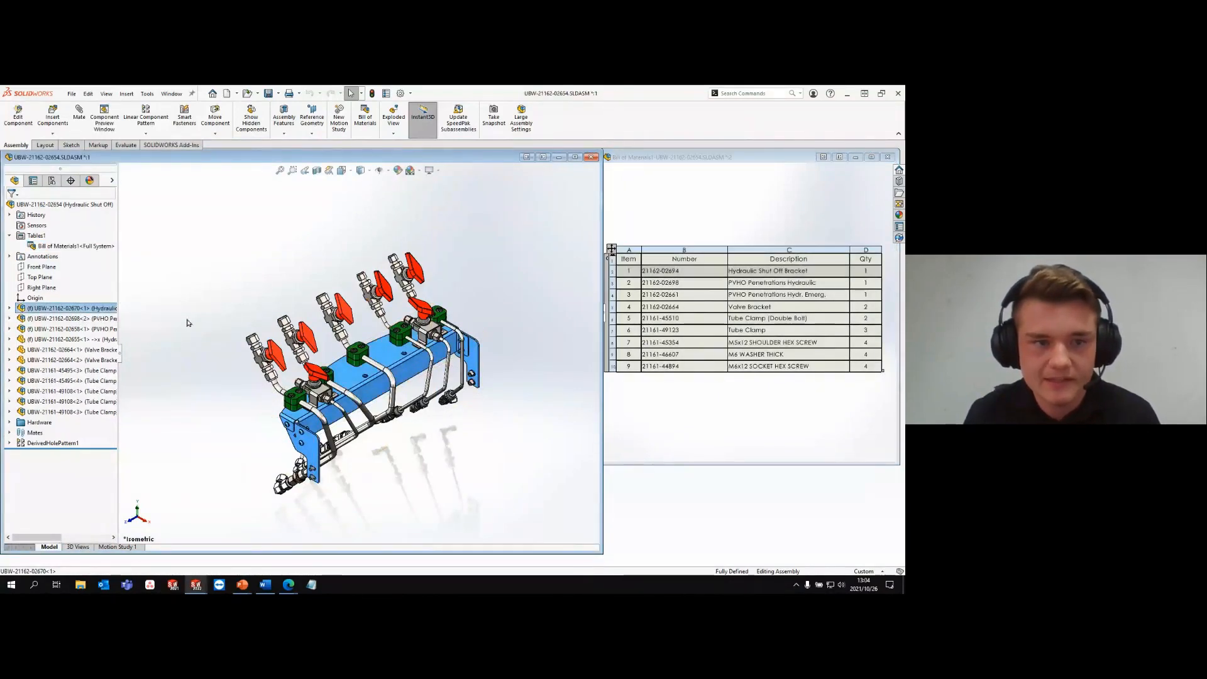
pyautogui.click(70, 319)
pyautogui.click(70, 330)
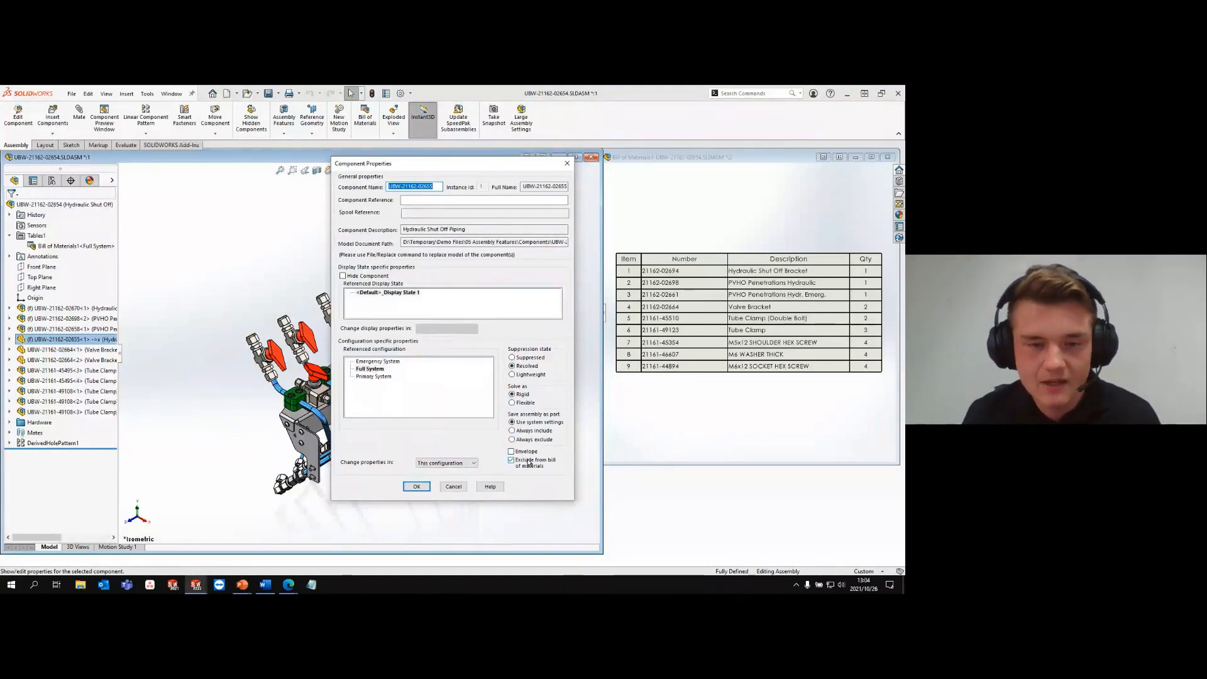
pyautogui.click(416, 487)
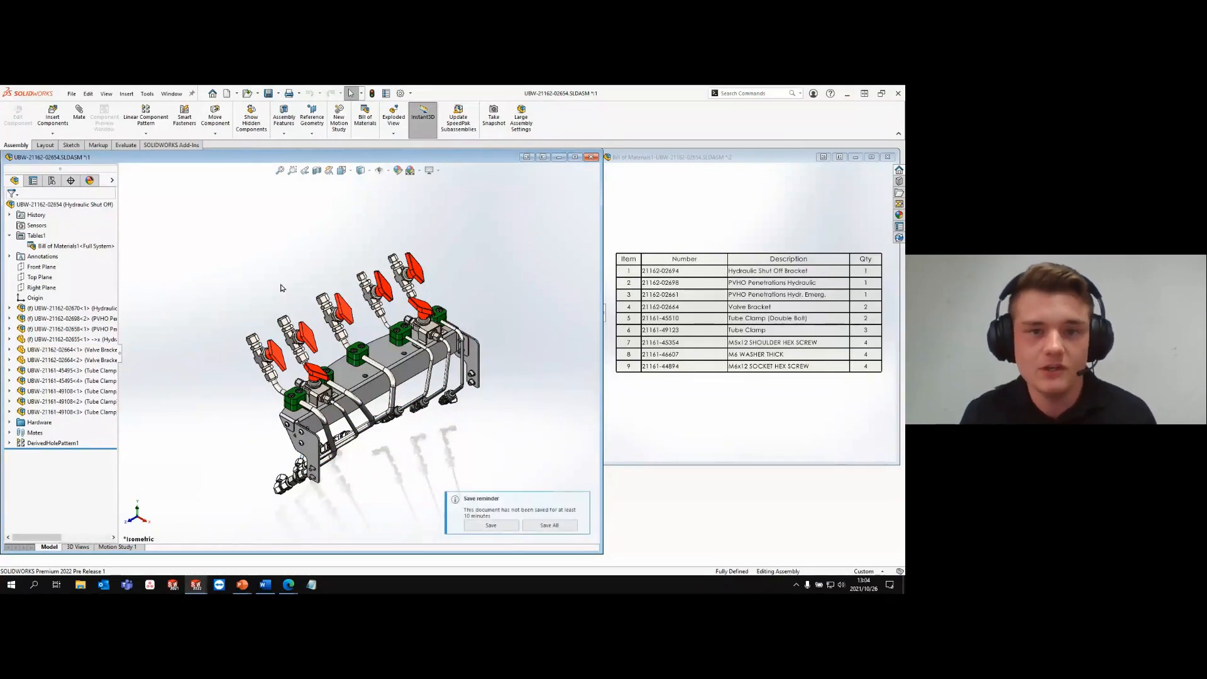
# - Open the hydraulic shut-off piping part and review the bill of materials exclusion option in its Full System configuration properties
pyautogui.click(73, 339)
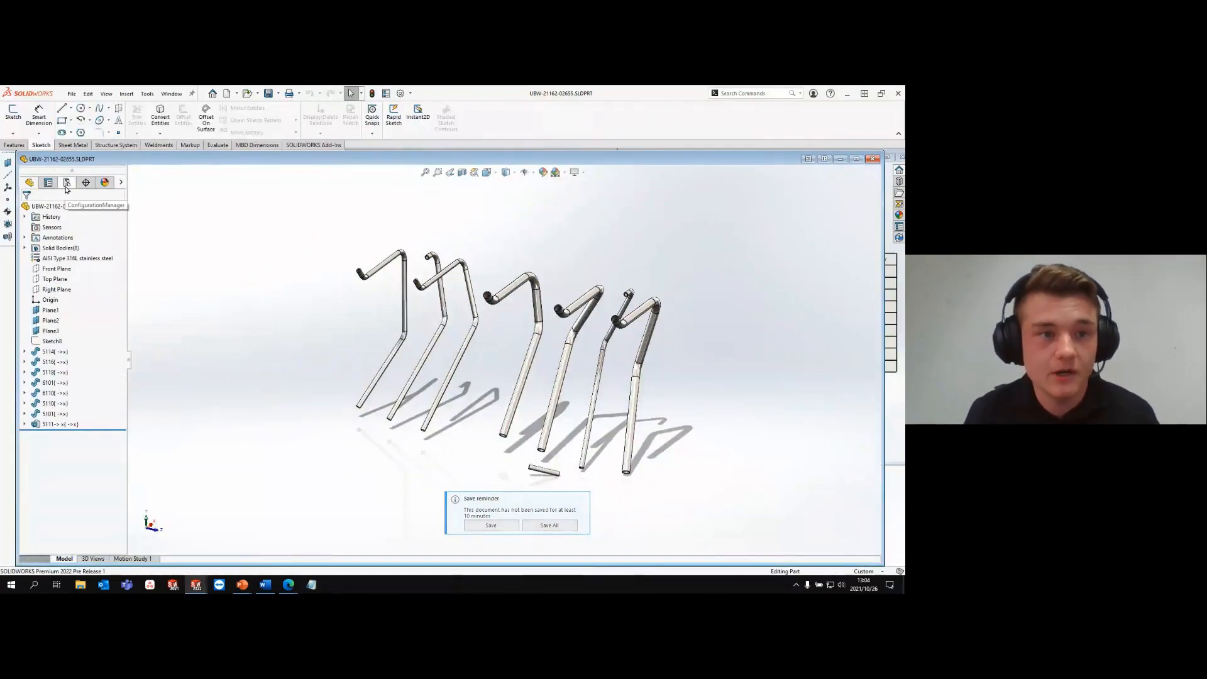
pyautogui.click(66, 187)
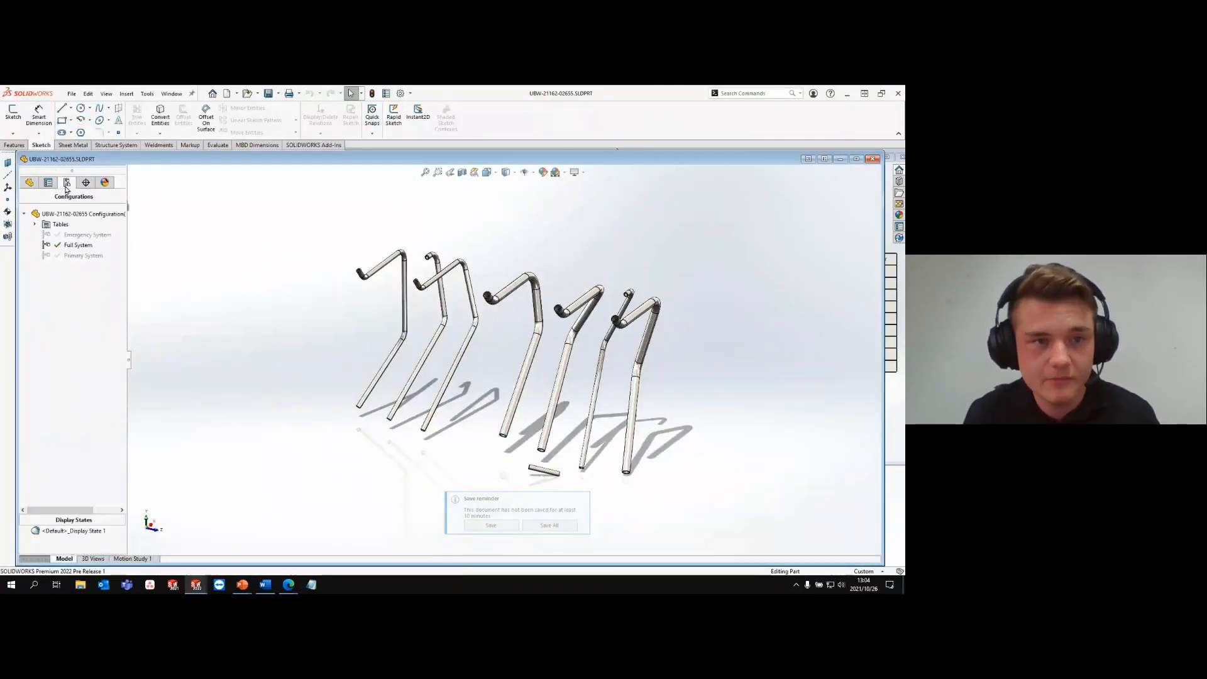
pyautogui.rightClick(75, 246)
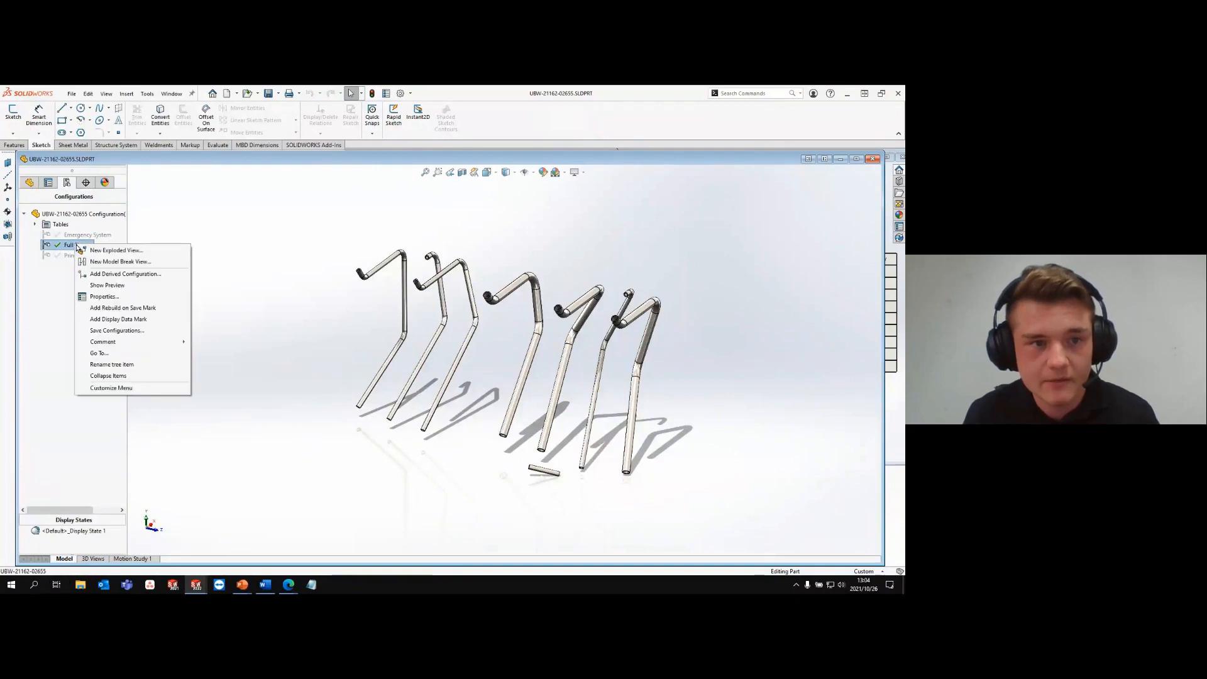
pyautogui.click(104, 296)
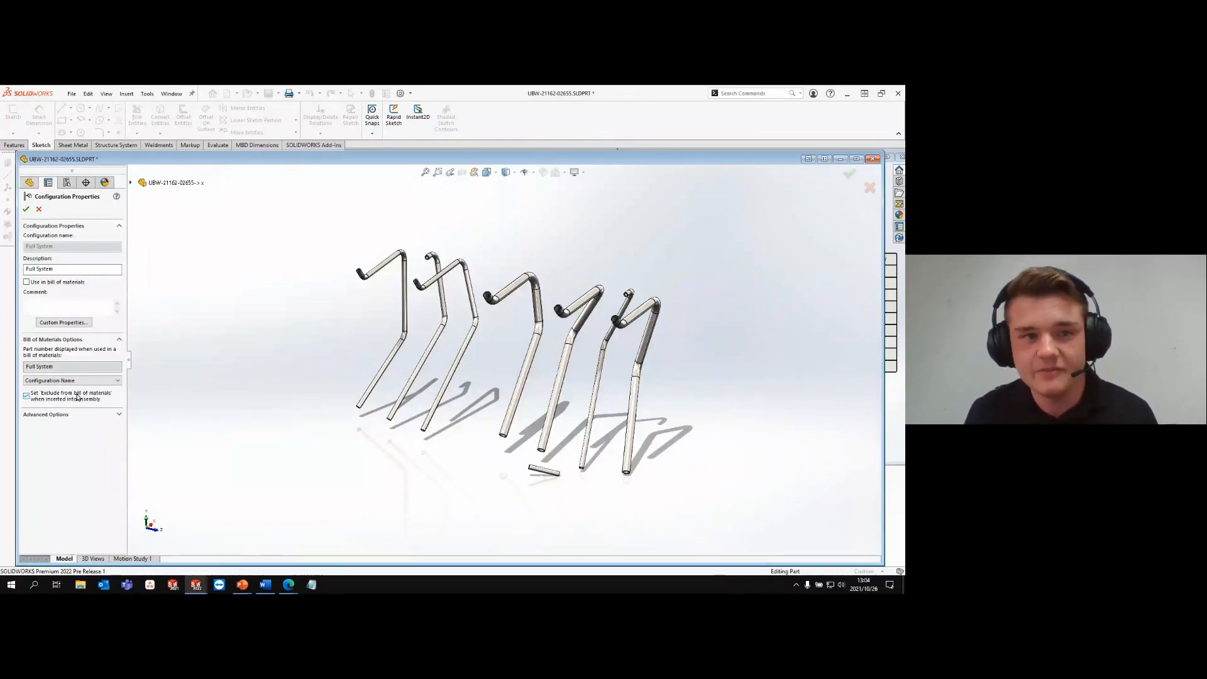
pyautogui.click(25, 209)
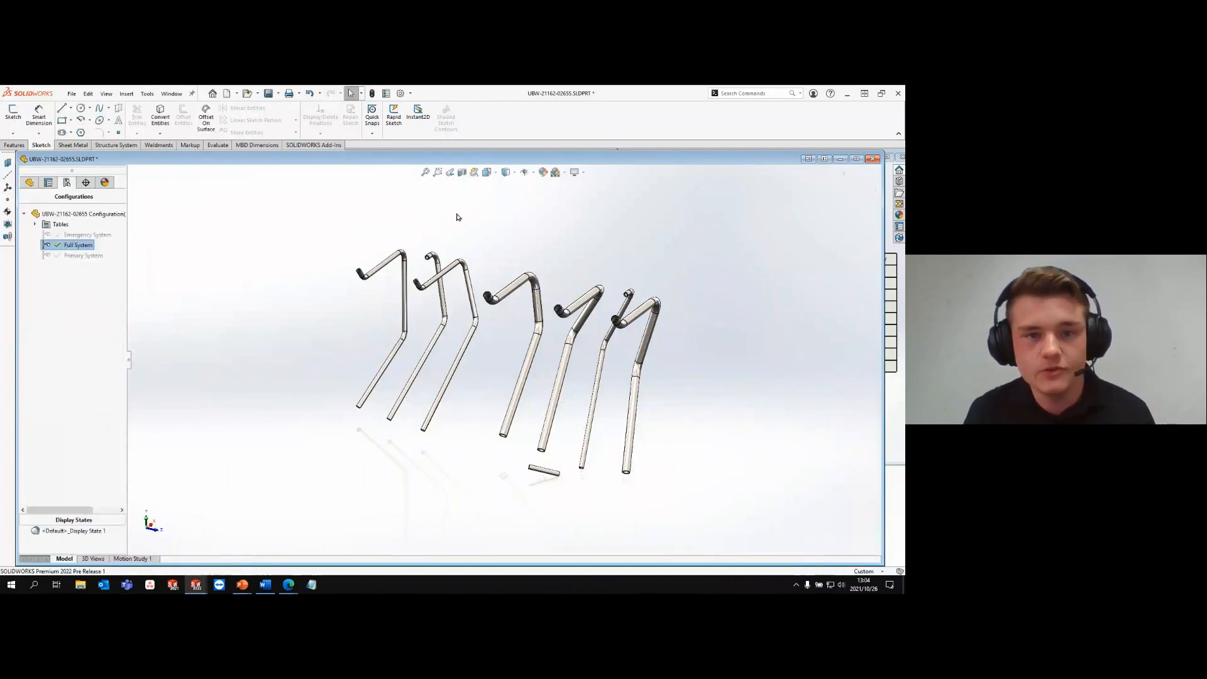
# - Close the piping part without saving its changes and close the hydraulic shut-off assembly with its bill of materials window
pyautogui.click(458, 217)
pyautogui.hotkey('ctrl', 'w')
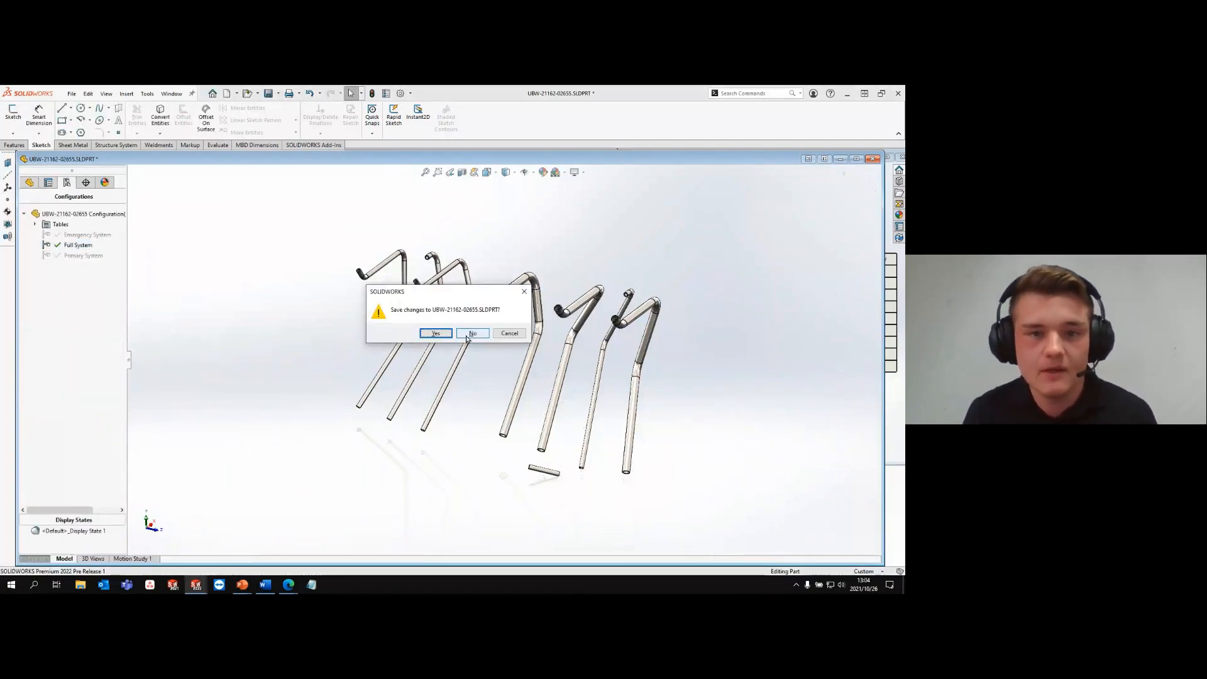
pyautogui.click(470, 335)
pyautogui.click(469, 338)
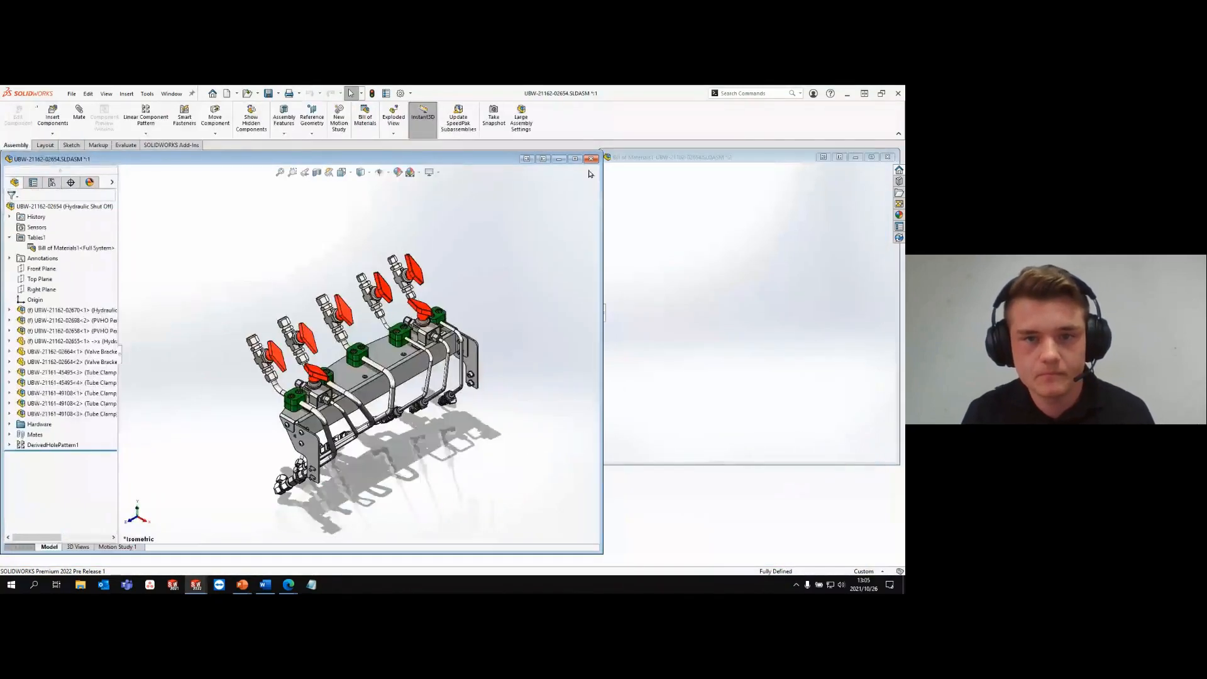
pyautogui.click(591, 160)
pyautogui.click(192, 231)
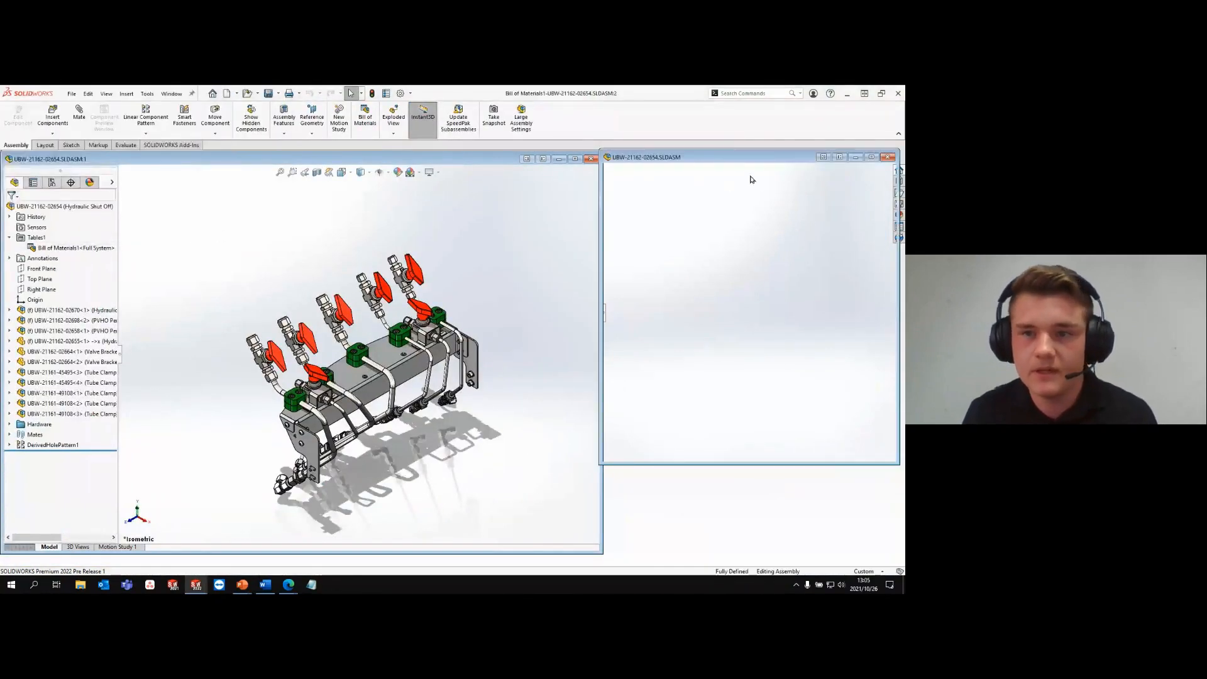
# - Switch to the PowerPoint slide show and advance past the Quick Mate Alignment System Option and Deeper Dive agenda slides
pyautogui.hotkey('alt', 'Tab')
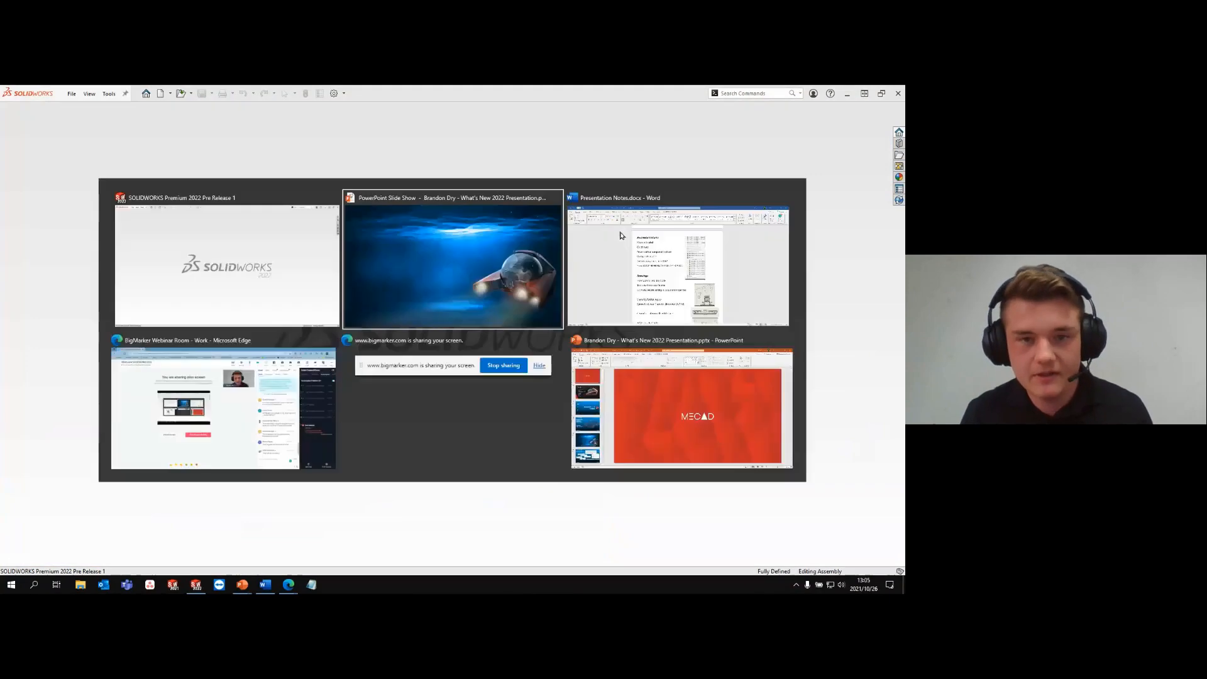
pyautogui.click(622, 236)
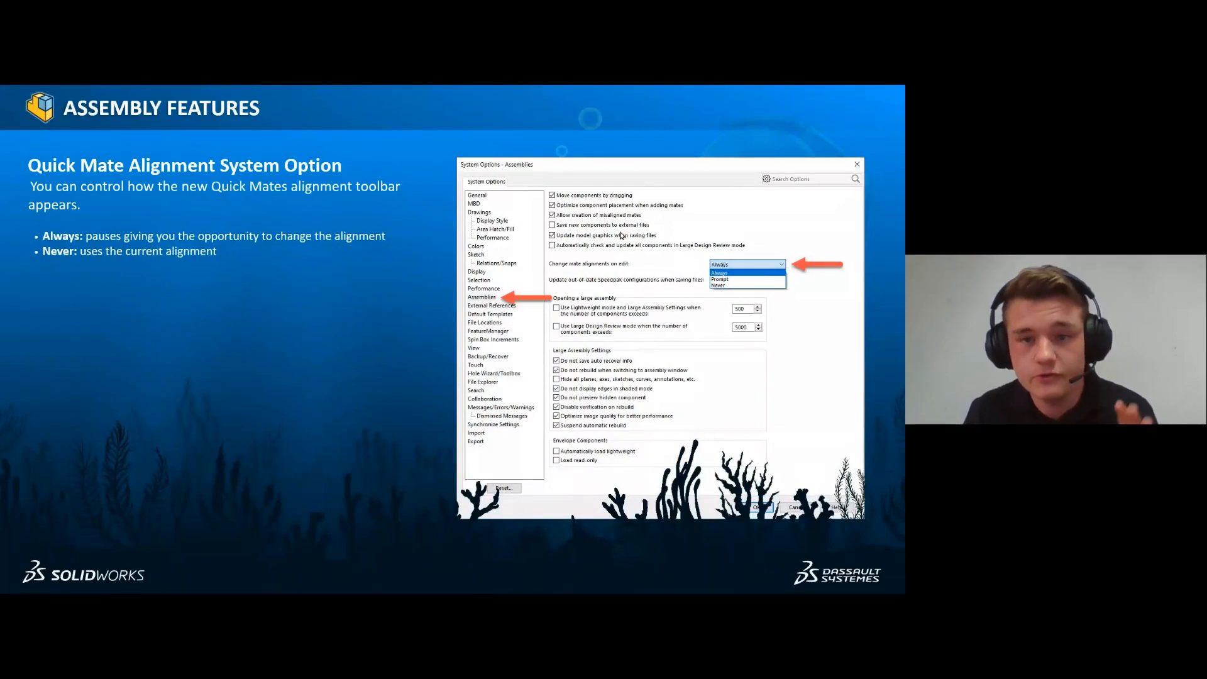
pyautogui.click(620, 235)
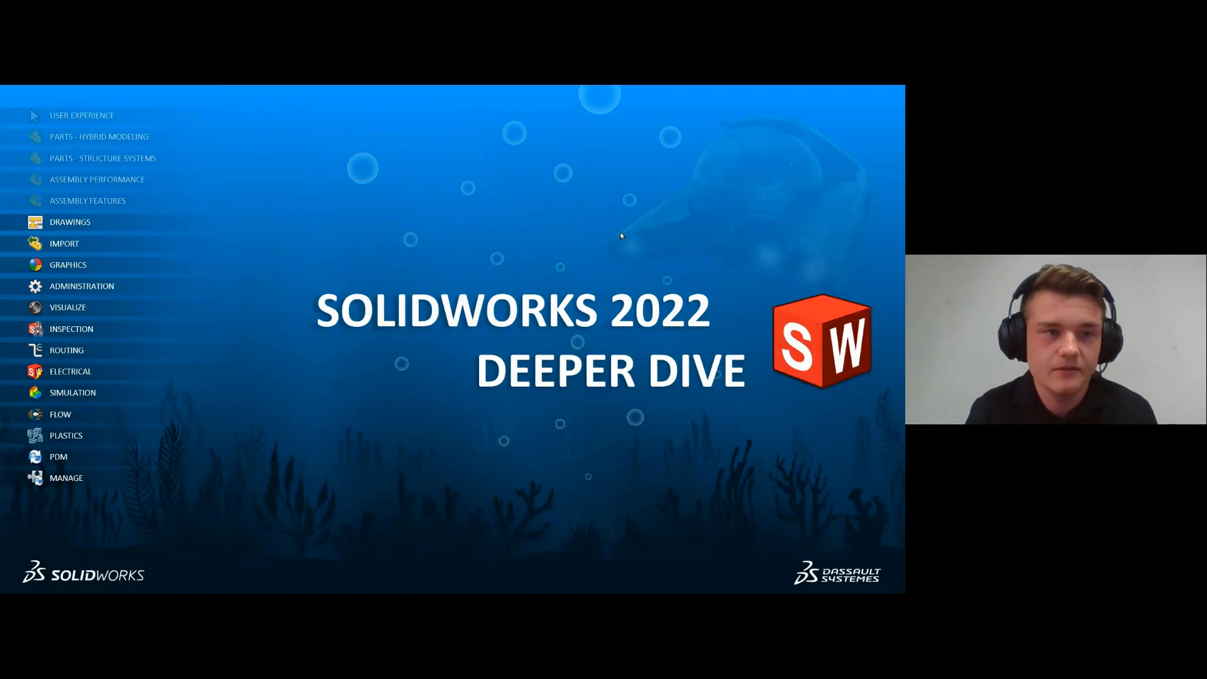
pyautogui.press('Right')
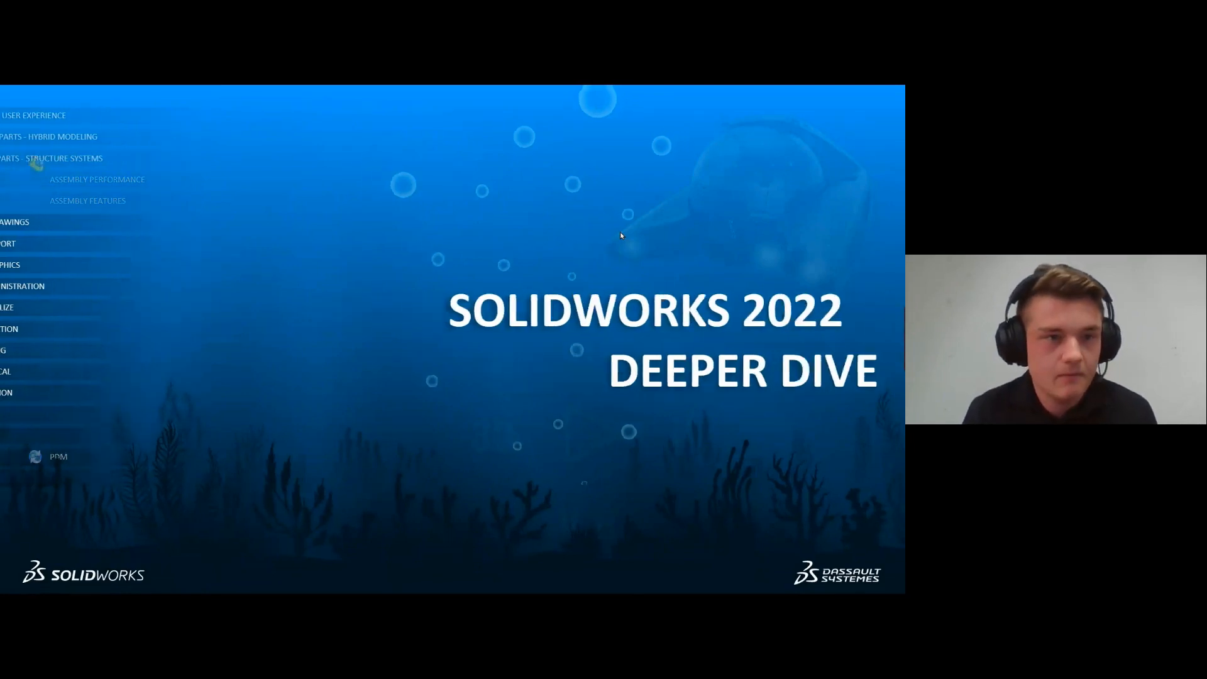
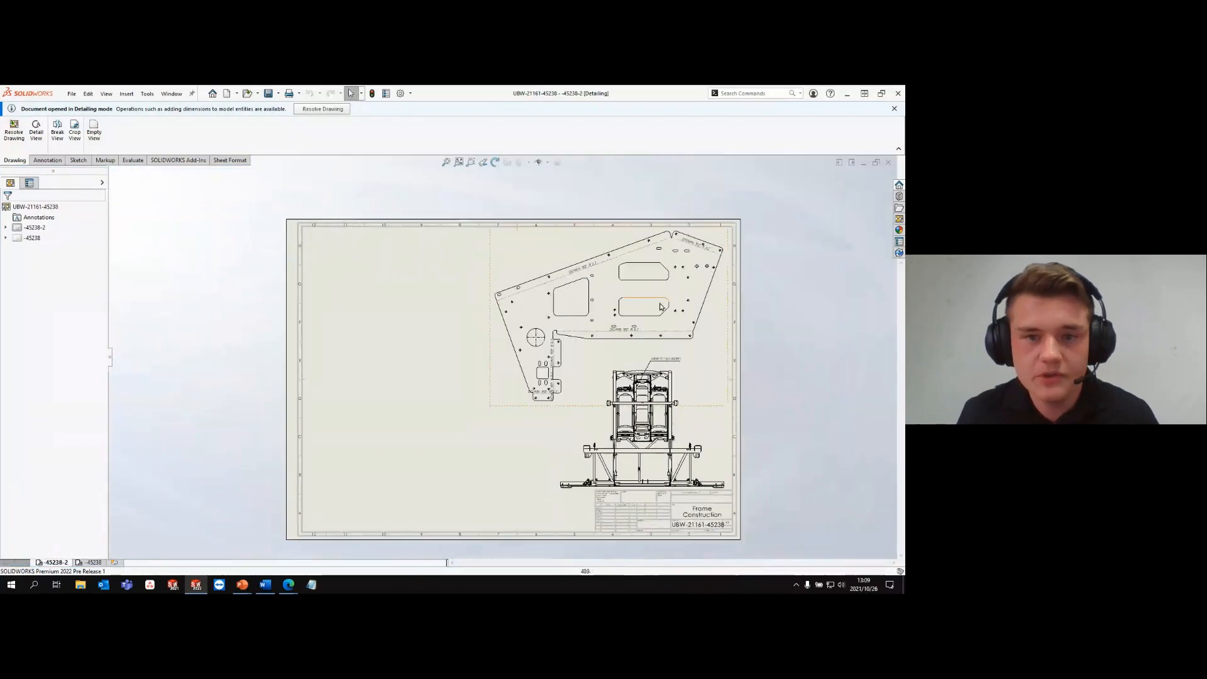
# - Place a predefined orthographic view of the frame in the empty left half of drawing sheet -45238
pyautogui.click(899, 220)
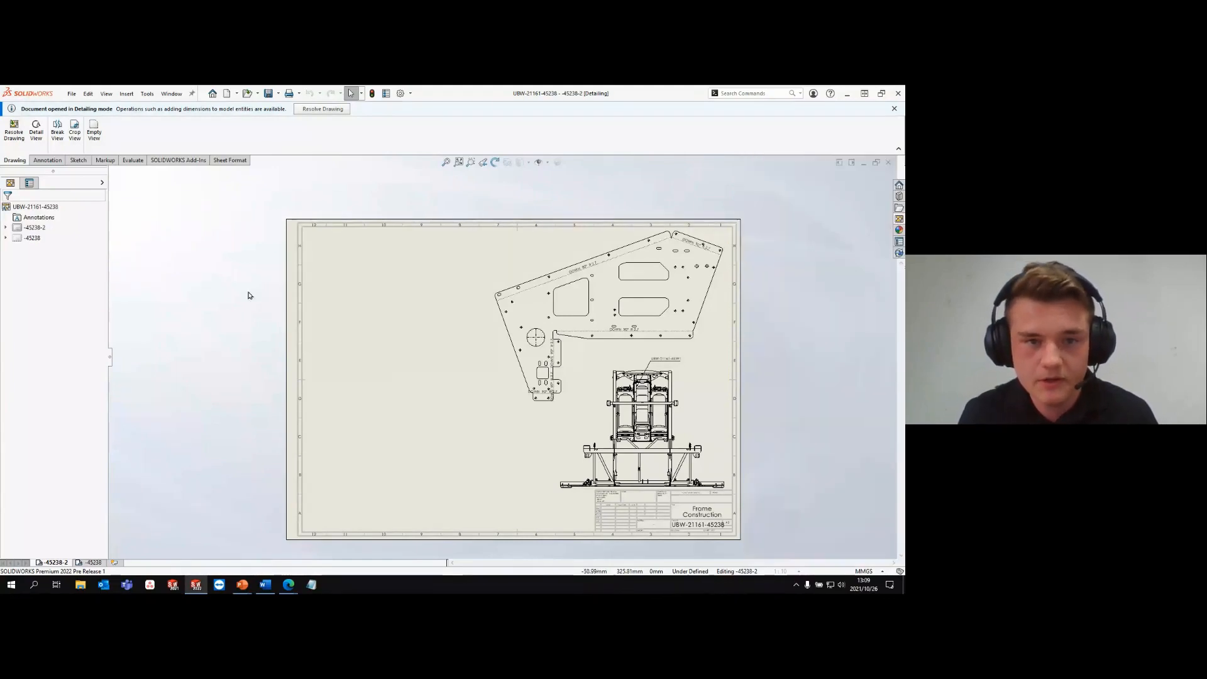
pyautogui.click(91, 562)
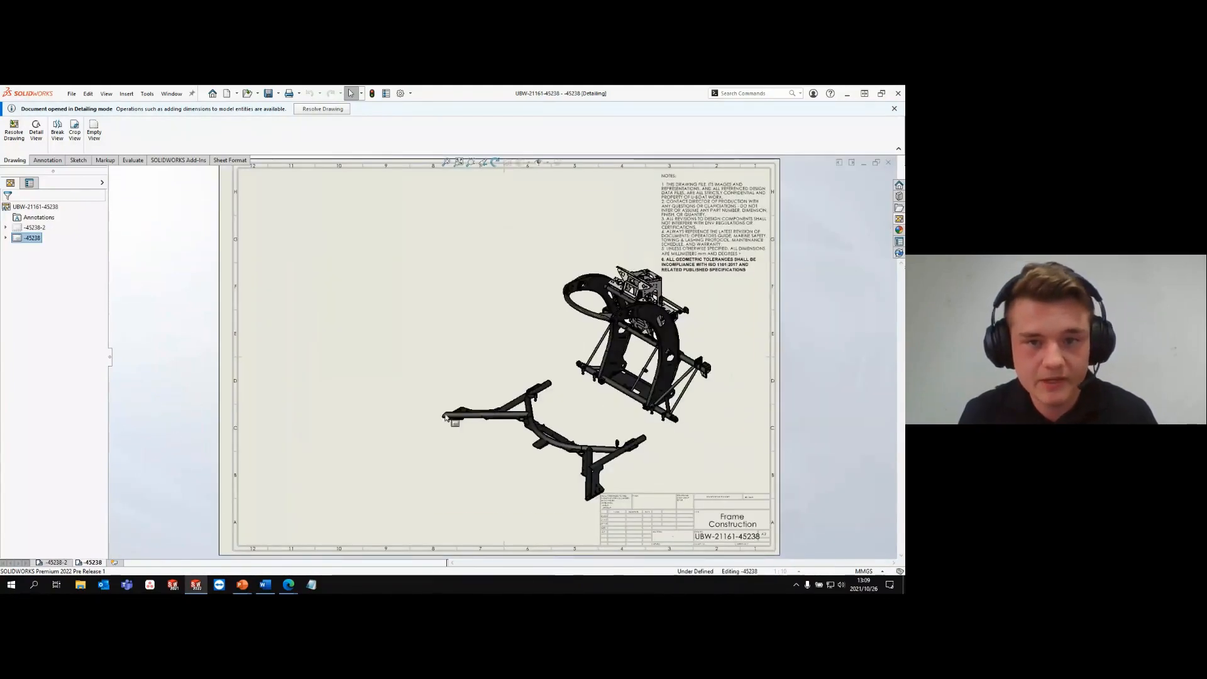
pyautogui.click(898, 221)
pyautogui.moveTo(773, 286)
pyautogui.mouseDown()
pyautogui.moveTo(429, 259)
pyautogui.moveTo(324, 318)
pyautogui.moveTo(362, 378)
pyautogui.mouseUp()
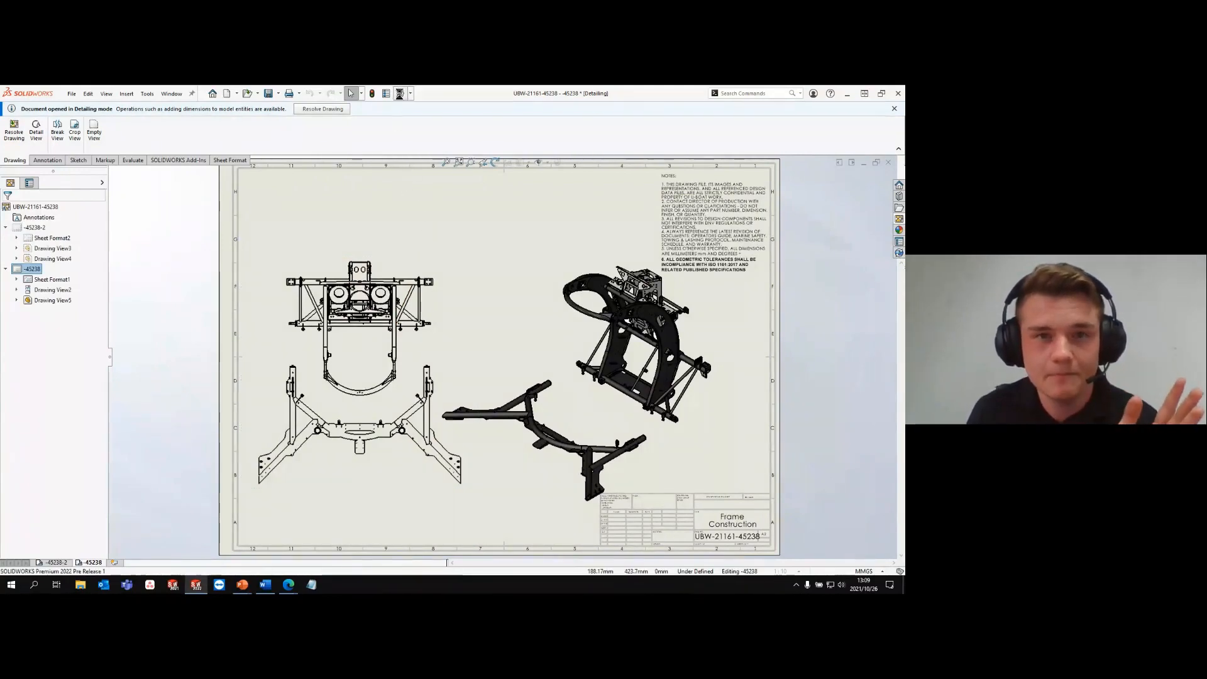
# - Examine the Detailing mode options in the drawing's Performance document properties and leave the settings without applying changes
pyautogui.click(401, 93)
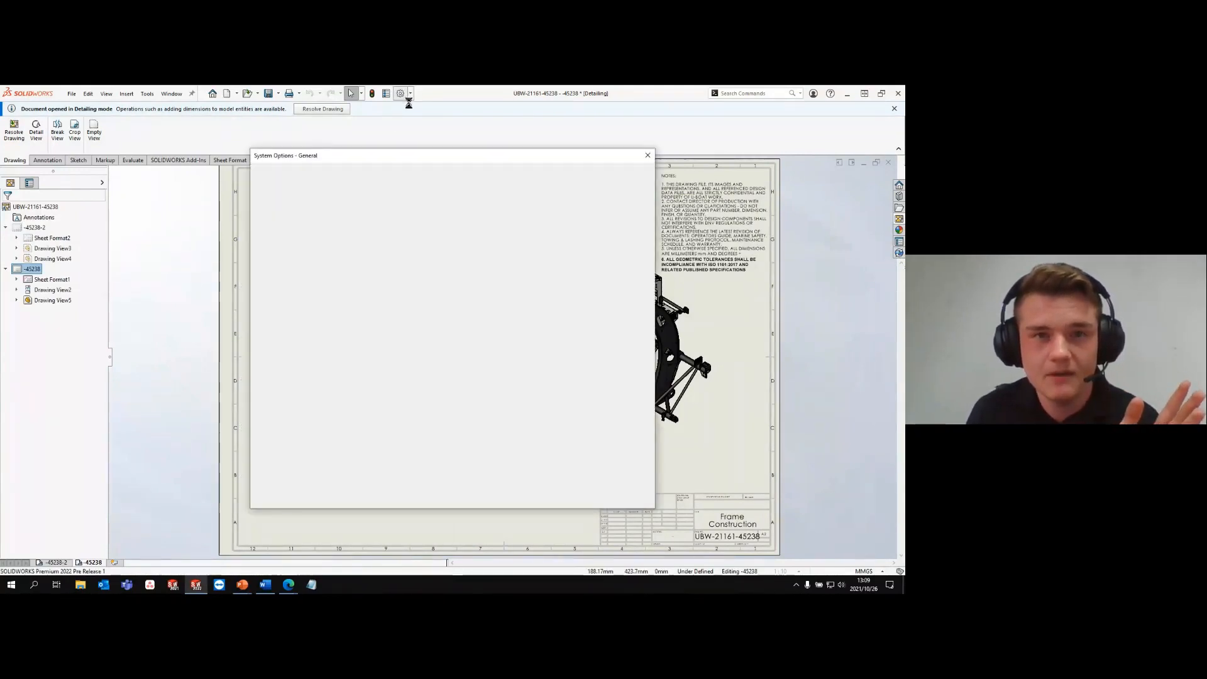
pyautogui.click(330, 173)
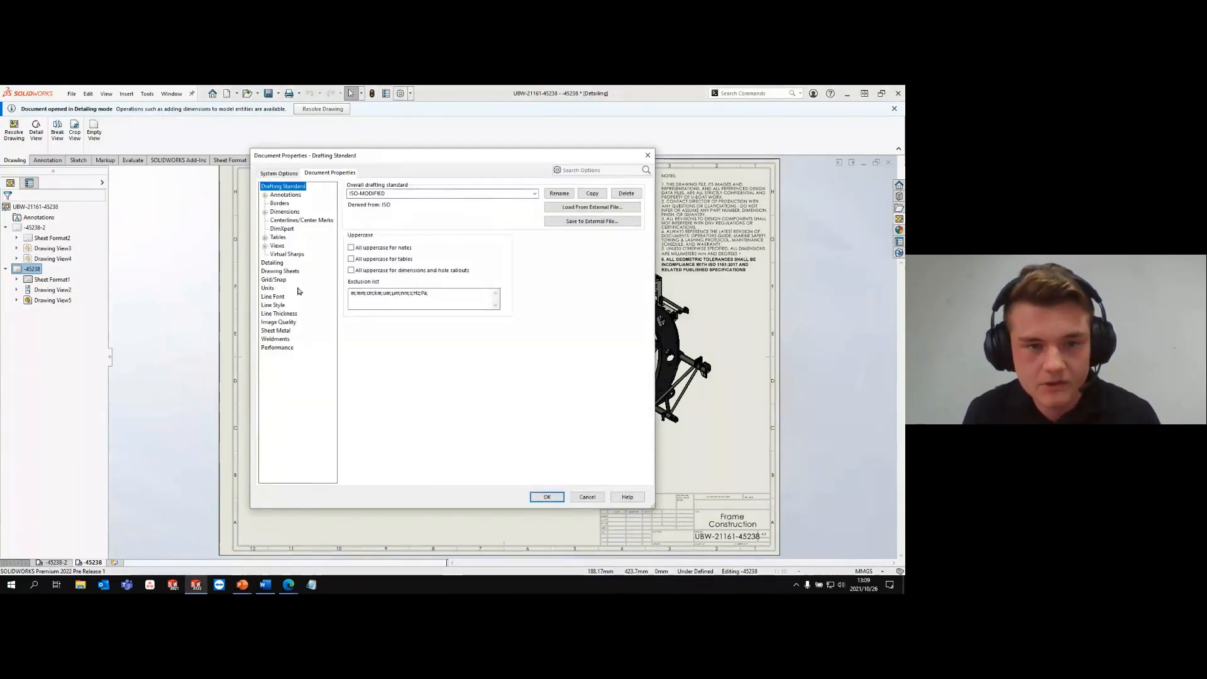
pyautogui.click(283, 347)
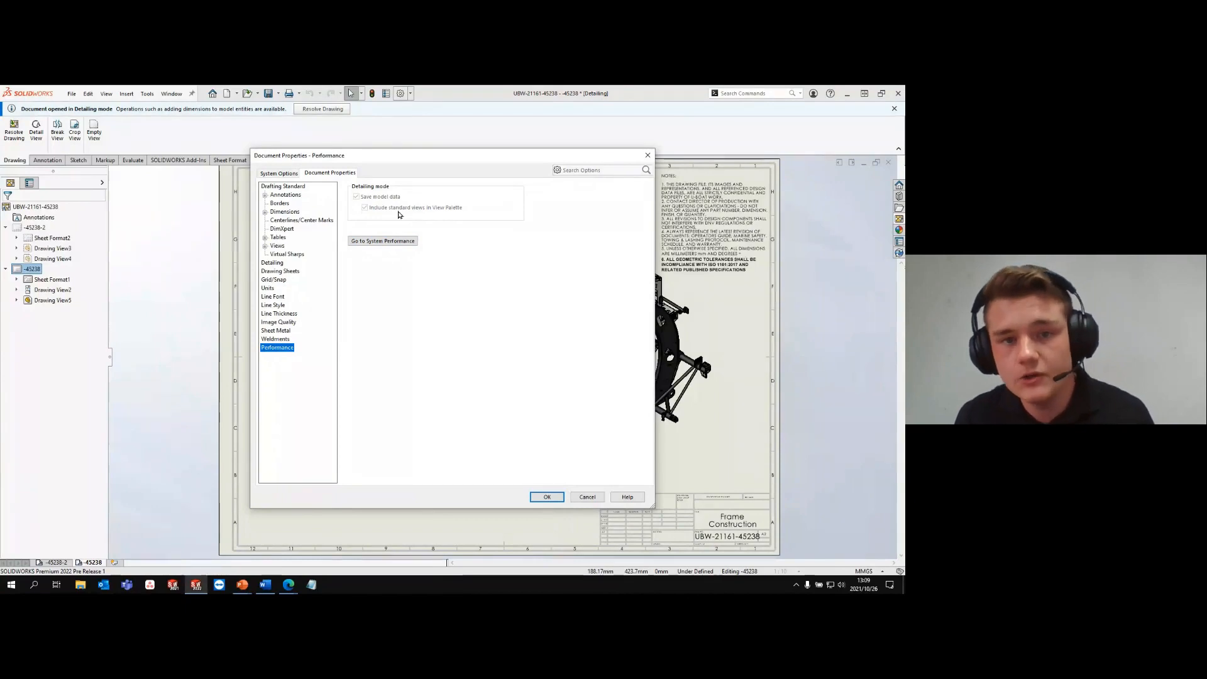
pyautogui.click(648, 156)
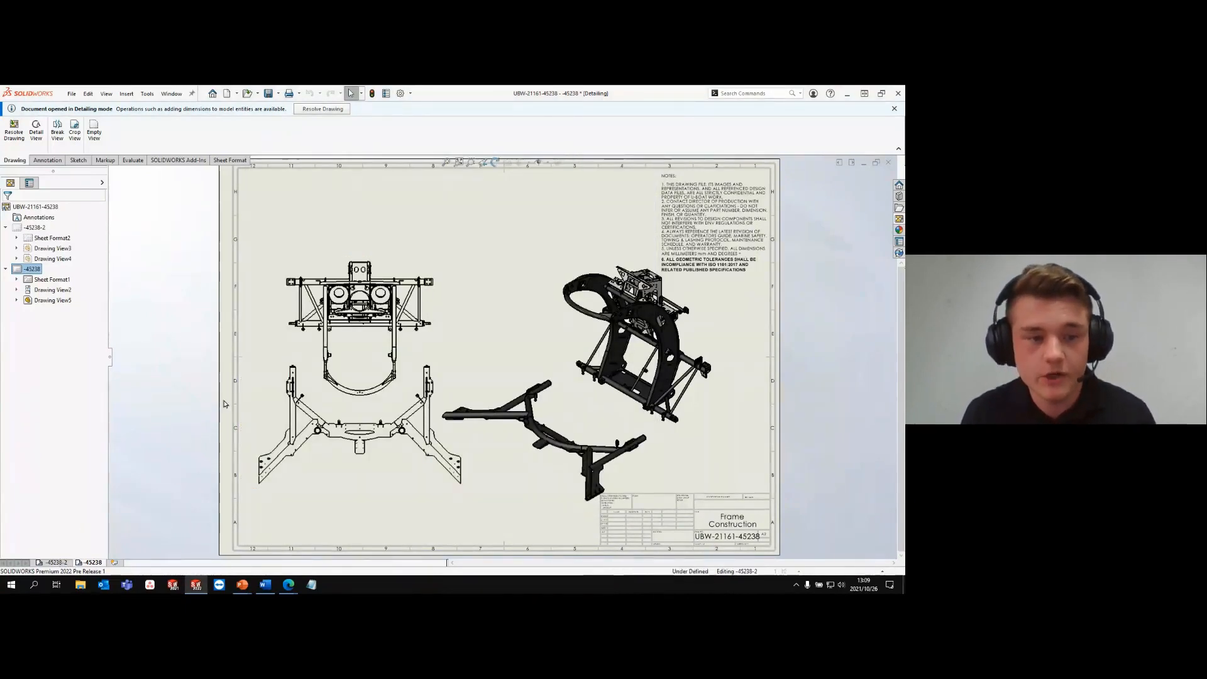
# - On sheet -45238-2, insert a hole table for the flat plate face with an edge-based origin, placed at the sheet's upper-left corner
pyautogui.click(58, 563)
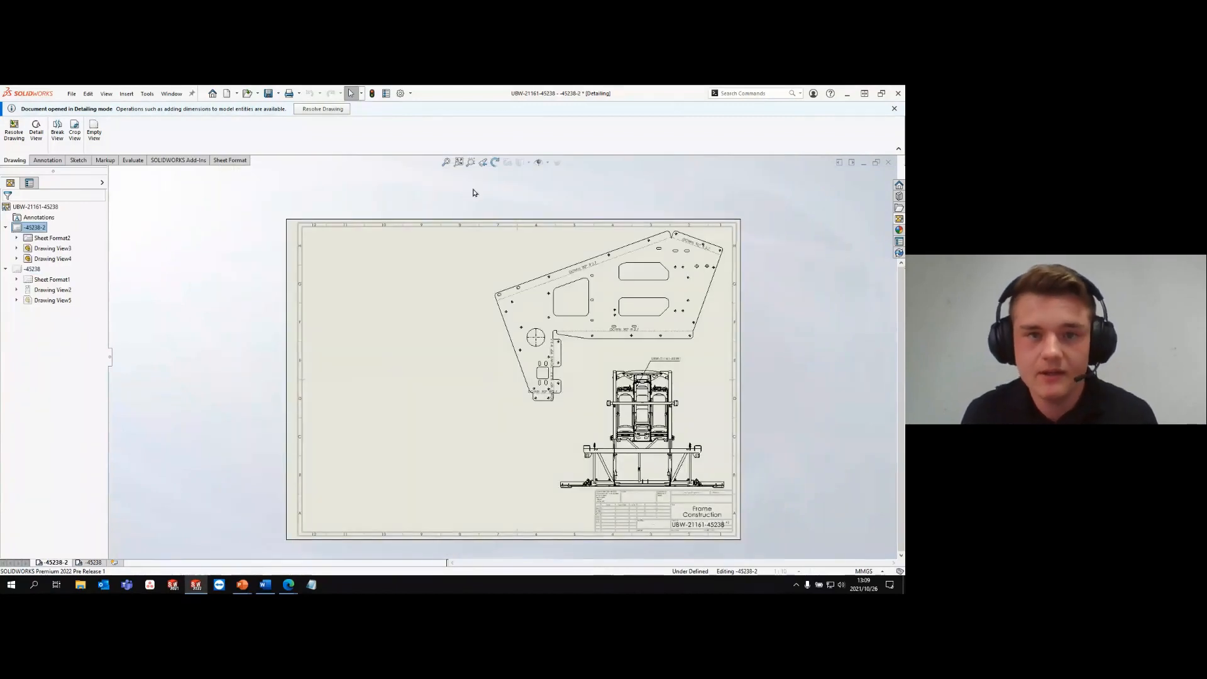
pyautogui.press('s')
pyautogui.click(584, 202)
pyautogui.click(585, 228)
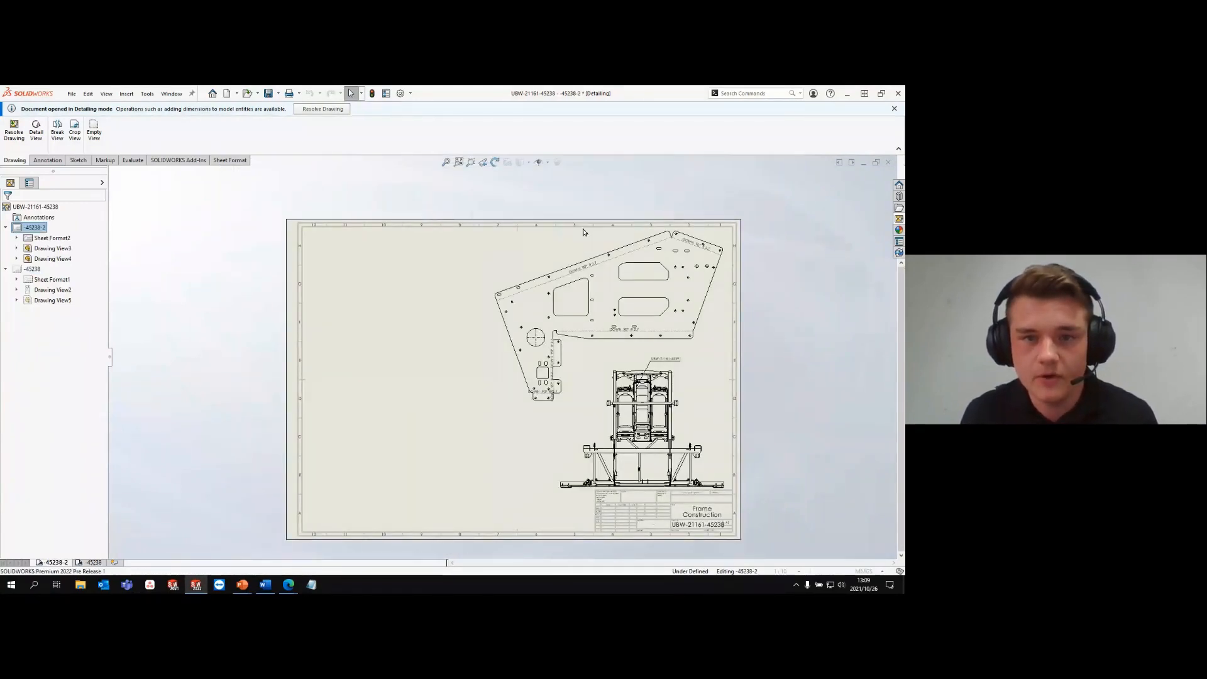
pyautogui.click(510, 308)
pyautogui.click(523, 306)
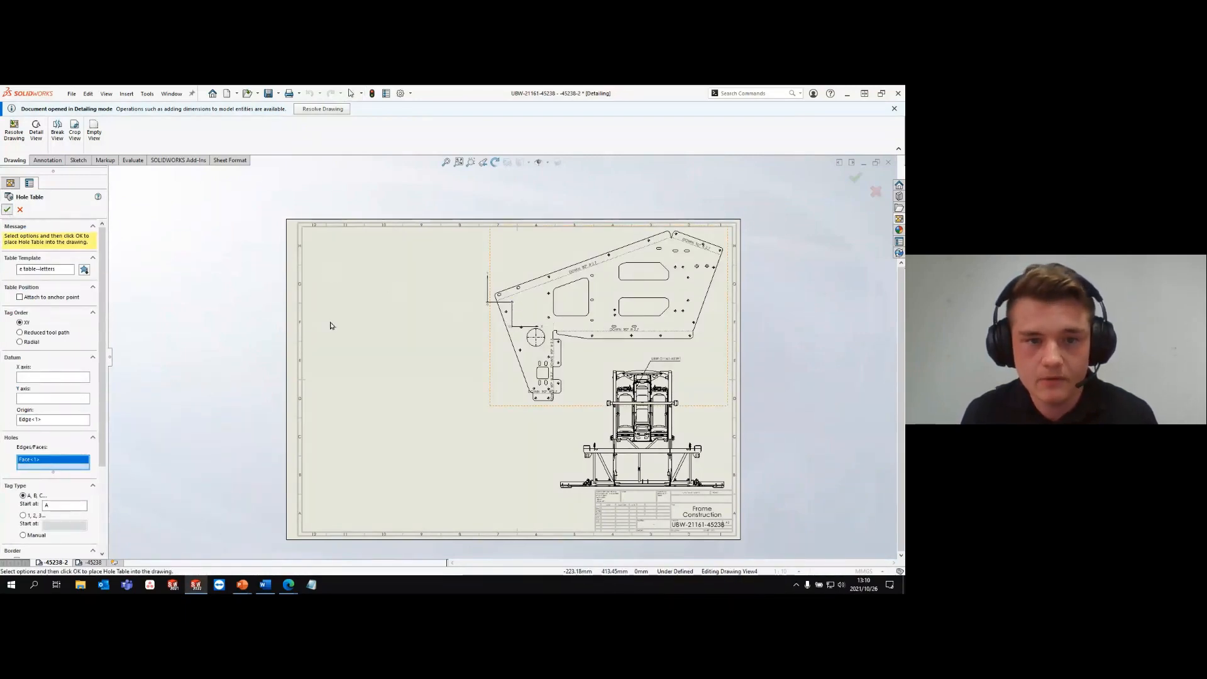
pyautogui.click(314, 237)
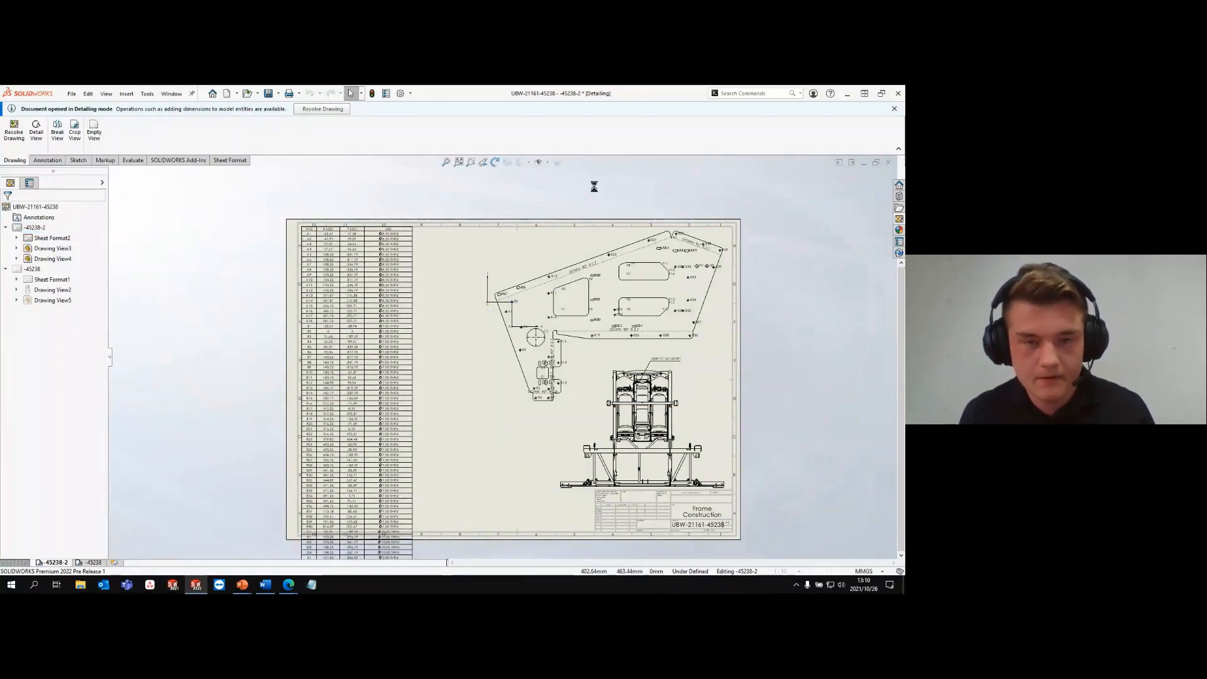
# - Close the frame construction drawing and open the recent tool vise SW2010 drawing in Detailing mode
pyautogui.click(502, 322)
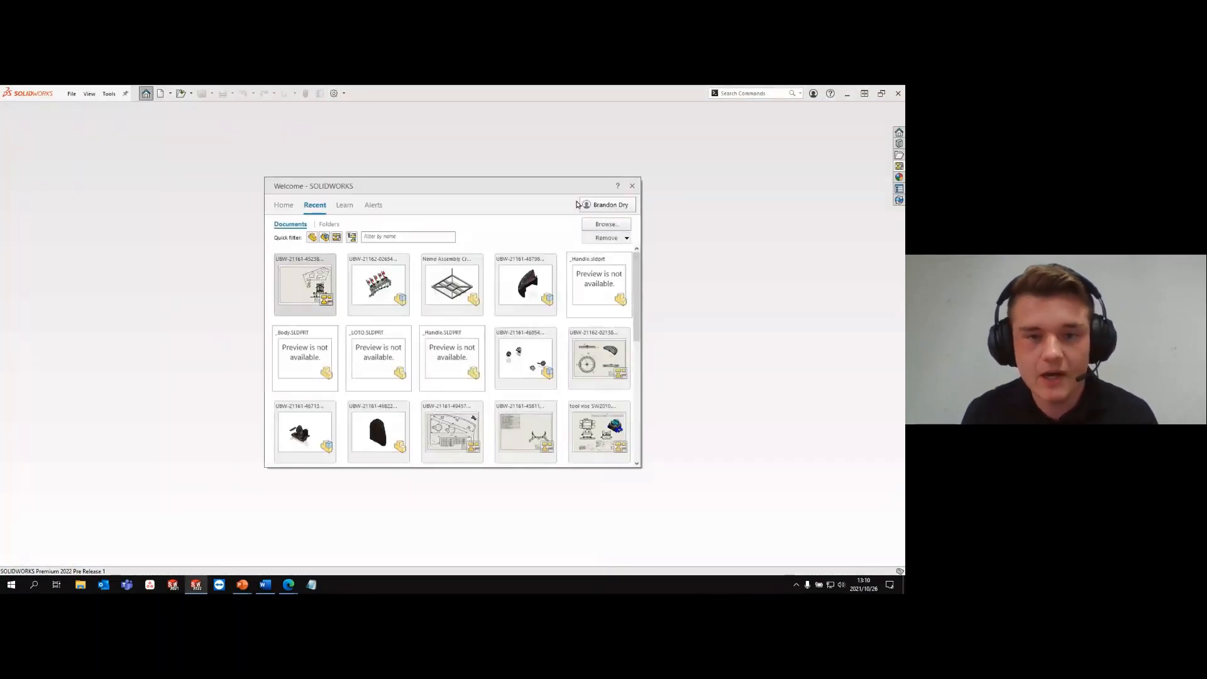
pyautogui.scroll(-1, 578, 380)
pyautogui.click(626, 404)
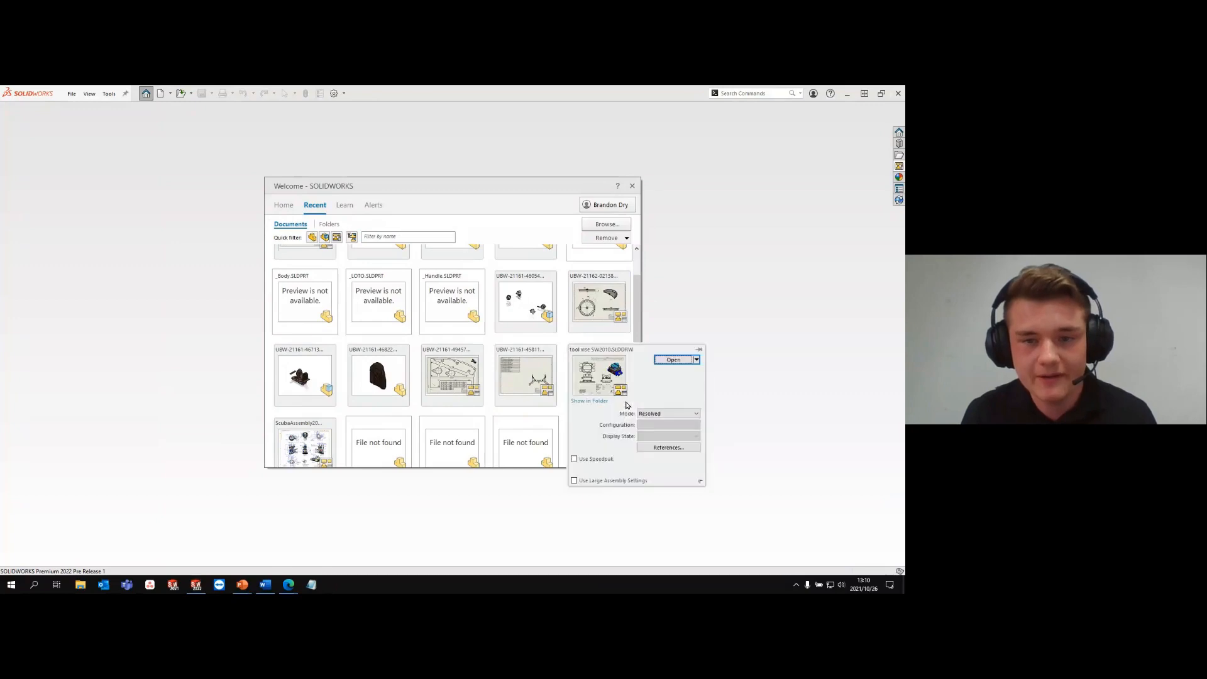
pyautogui.click(657, 414)
pyautogui.click(654, 425)
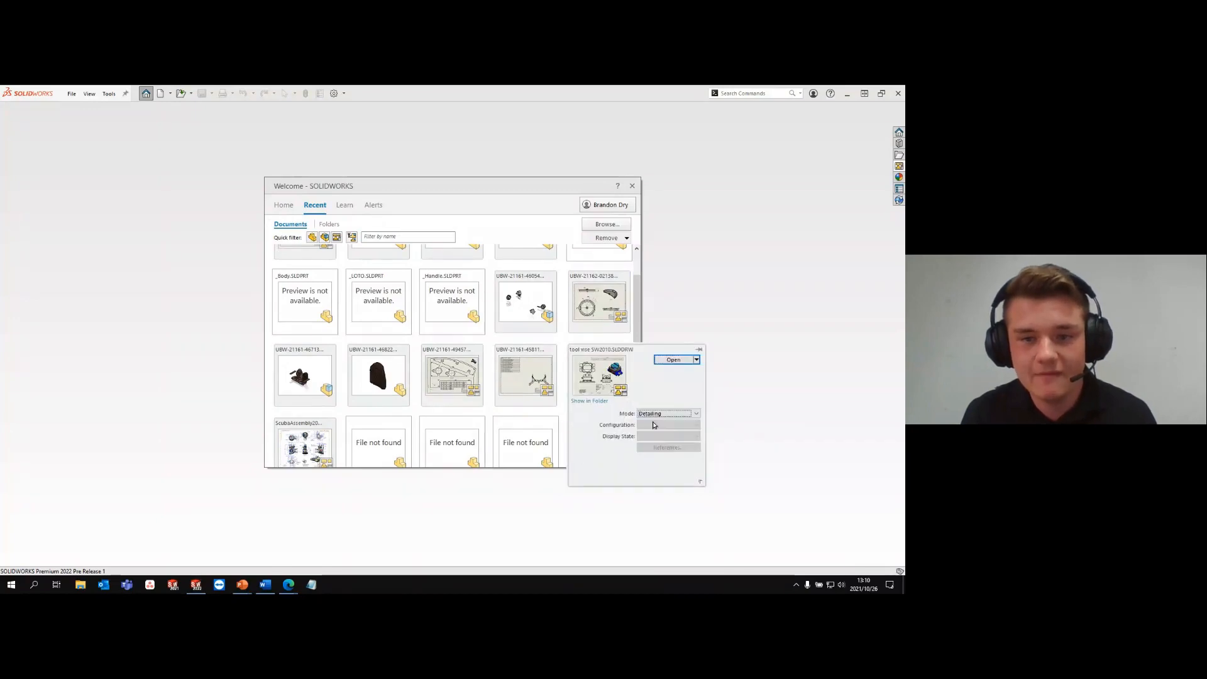
pyautogui.click(673, 360)
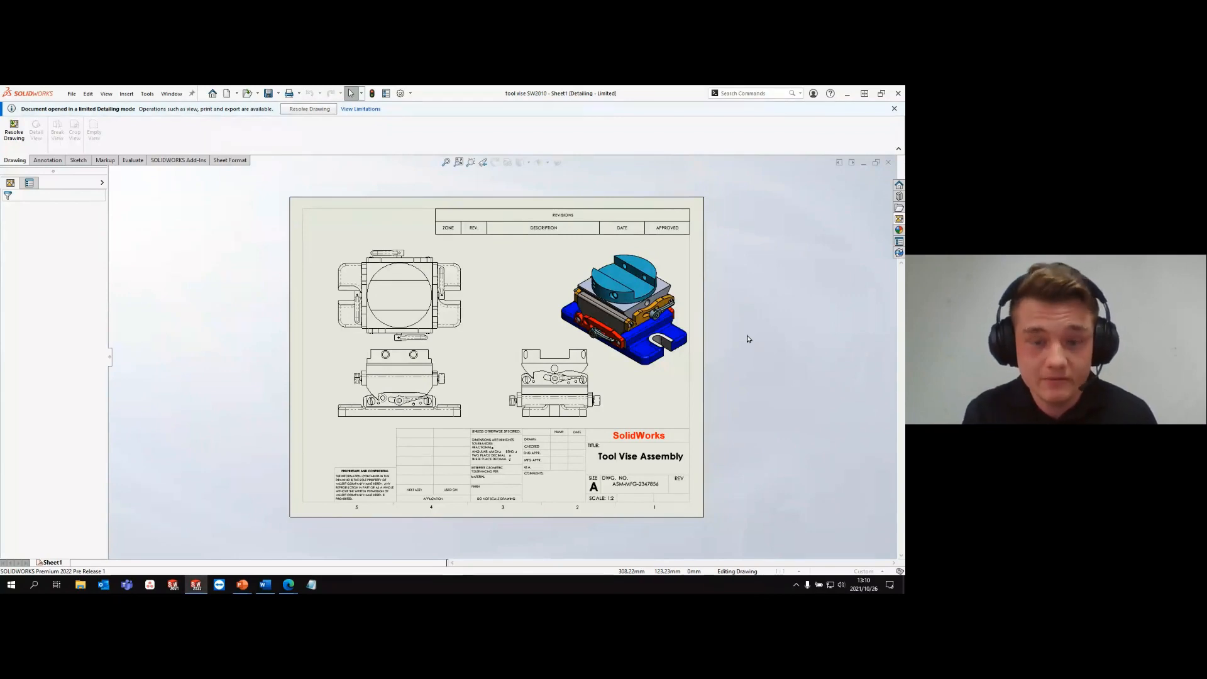
# - Review the available predefined views and annotation tools for the tool vise drawing in limited Detailing mode, and close the drawing
pyautogui.press('f')
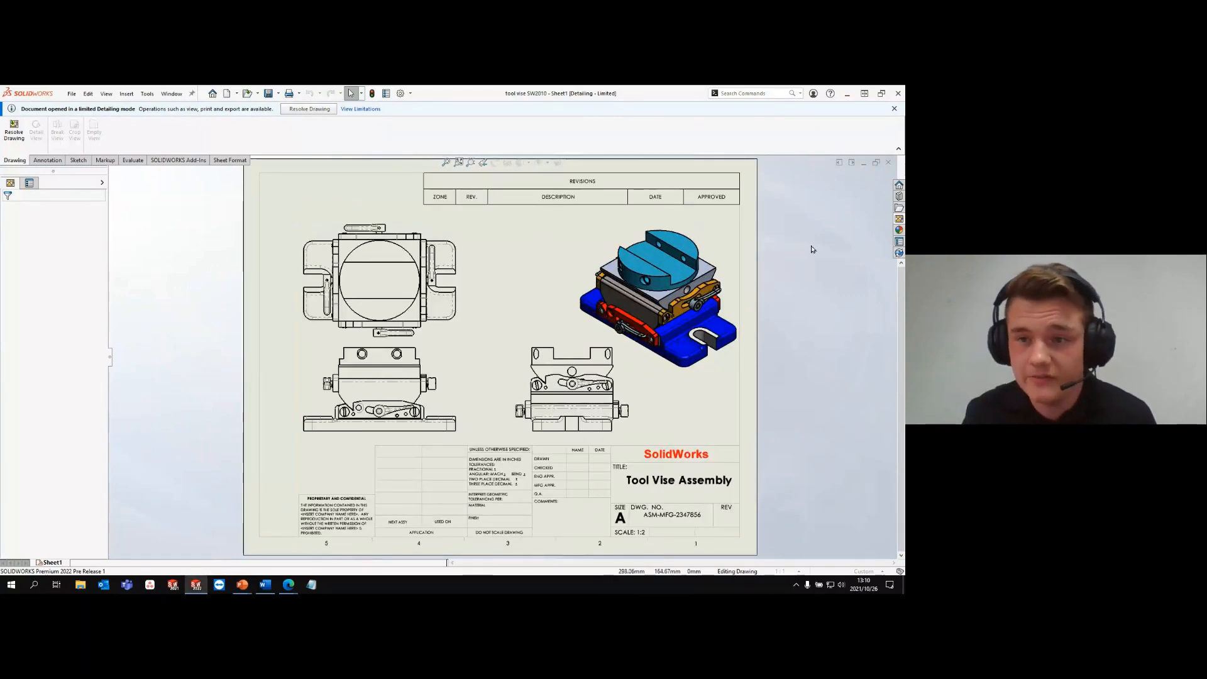
pyautogui.click(899, 219)
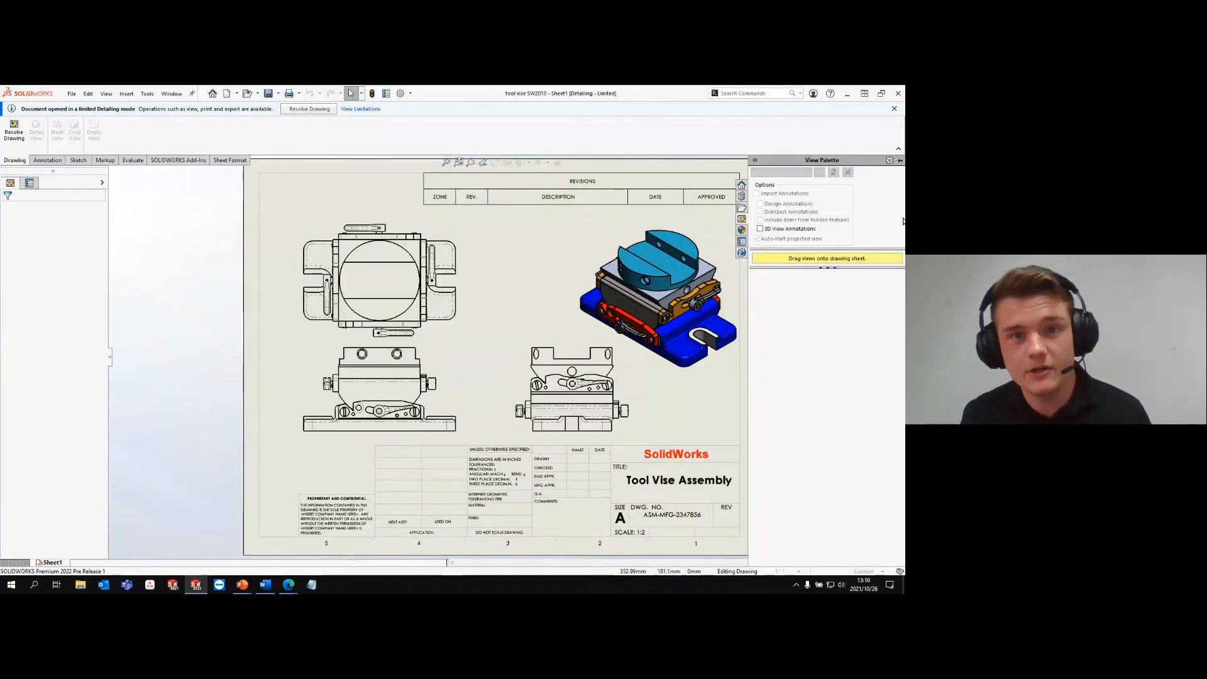
pyautogui.click(47, 160)
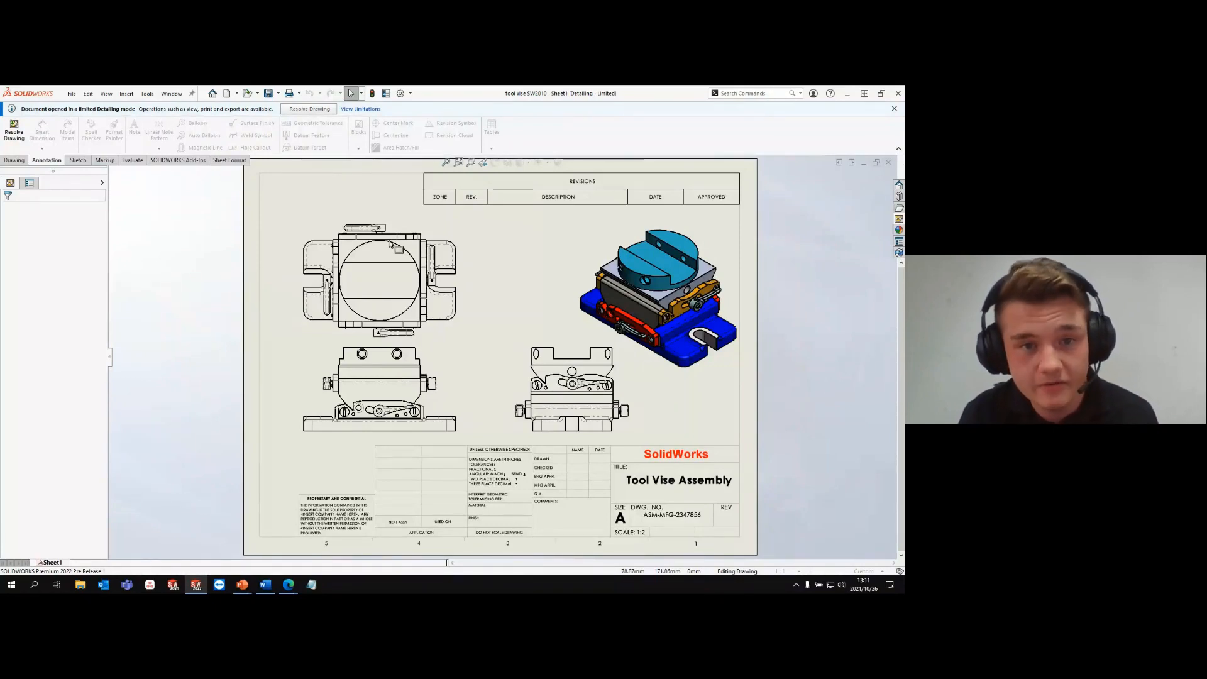
pyautogui.hotkey('ctrl', 'w')
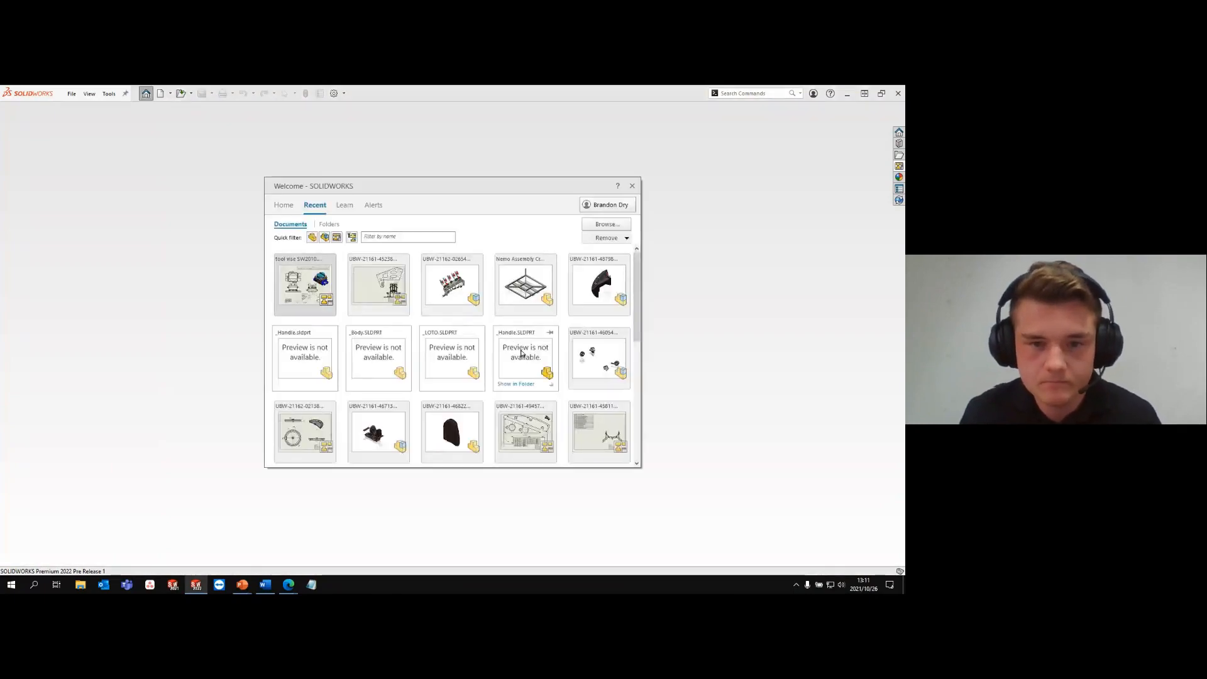
pyautogui.scroll(-1, 541, 358)
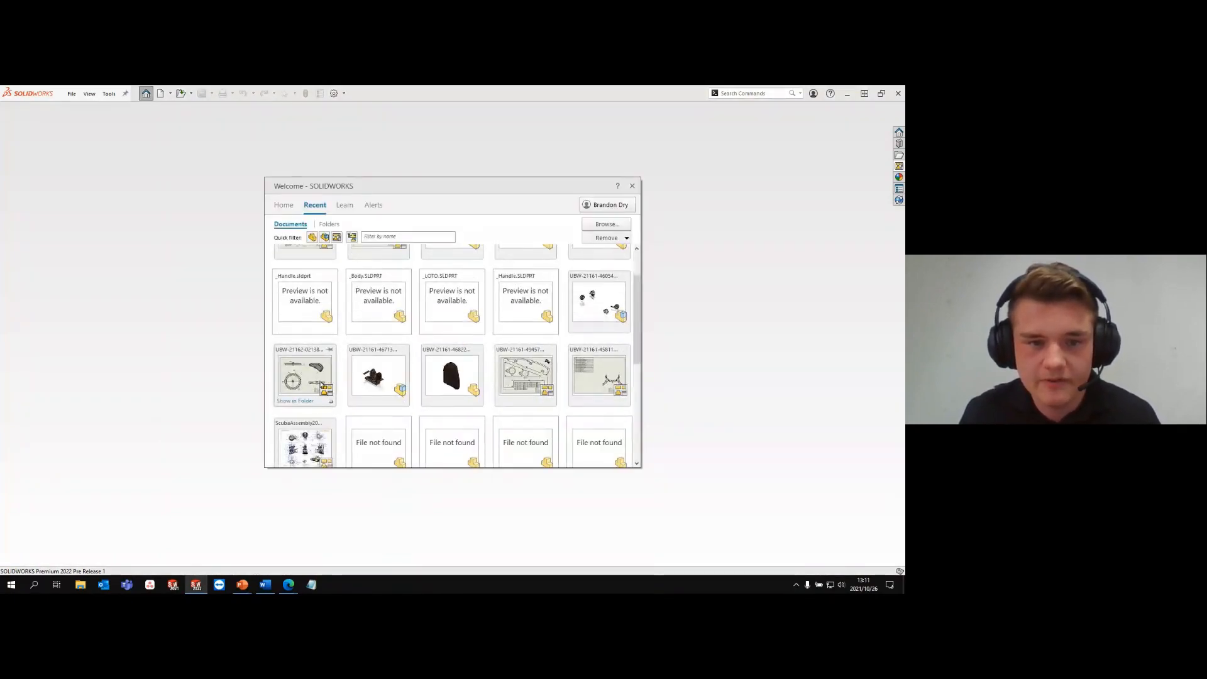
pyautogui.click(332, 404)
pyautogui.click(353, 413)
pyautogui.click(367, 430)
pyautogui.click(379, 361)
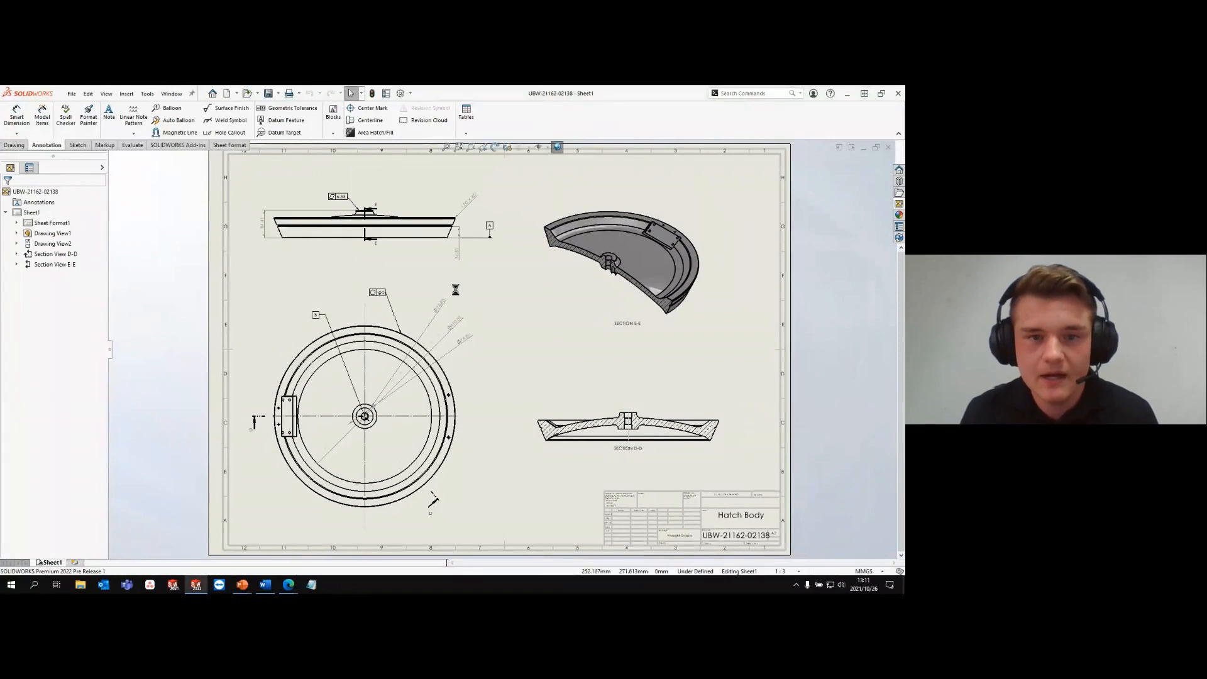
# - Display the uppermost of the three diameter dimensions on the circular hatch view as a radius
pyautogui.scroll(-3, 456, 295)
pyautogui.click(448, 316)
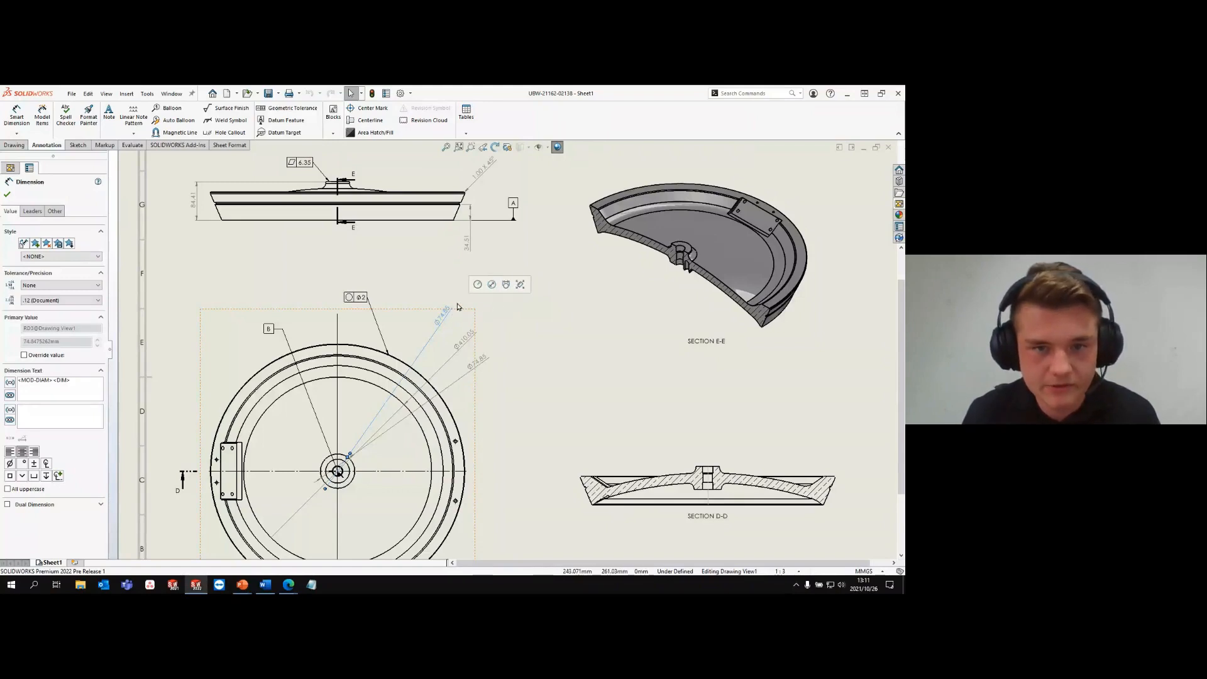
pyautogui.click(478, 284)
pyautogui.click(462, 339)
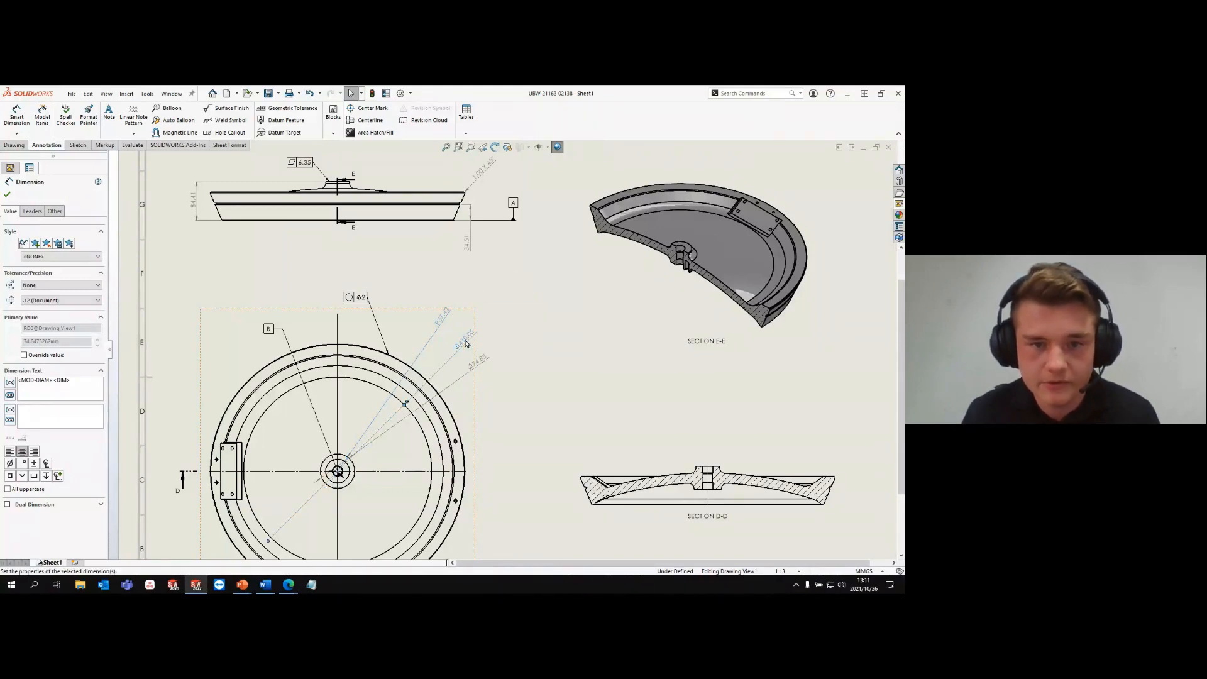
pyautogui.click(491, 299)
# - Add a single Symmetric Linear Diameter dimension from the centreline to the hub's upper-left corner in Section D-D, placed above the view
pyautogui.scroll(3, 598, 369)
pyautogui.scroll(-3, 607, 399)
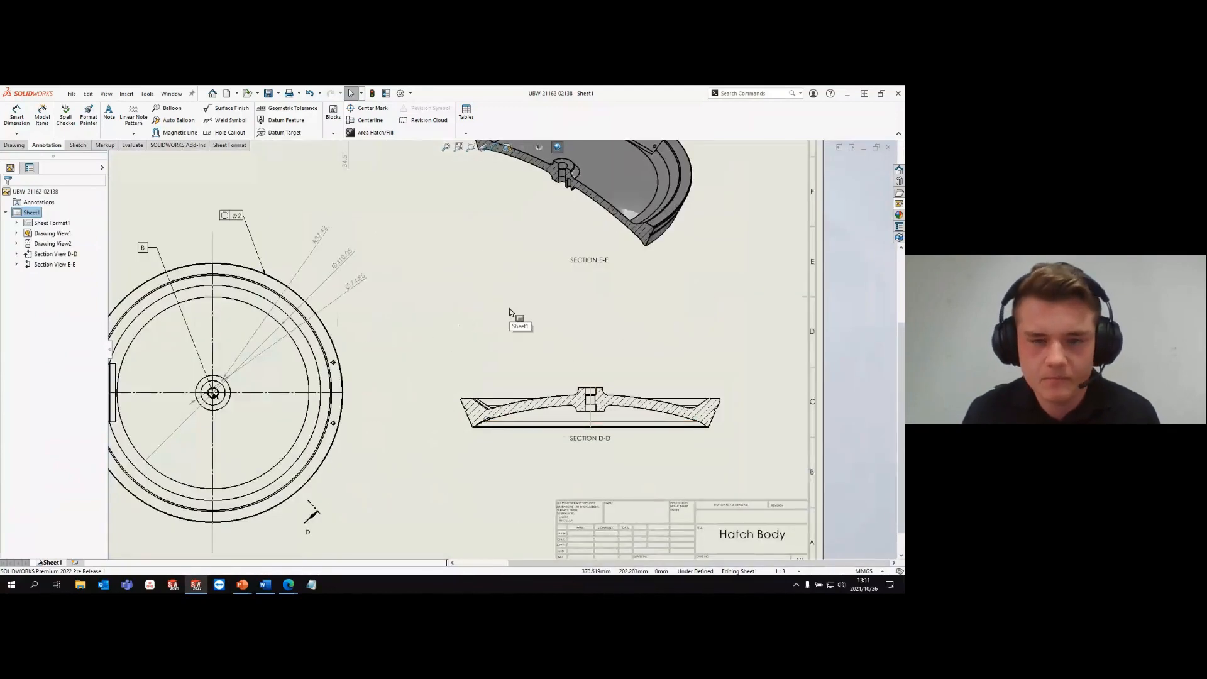
pyautogui.press('s')
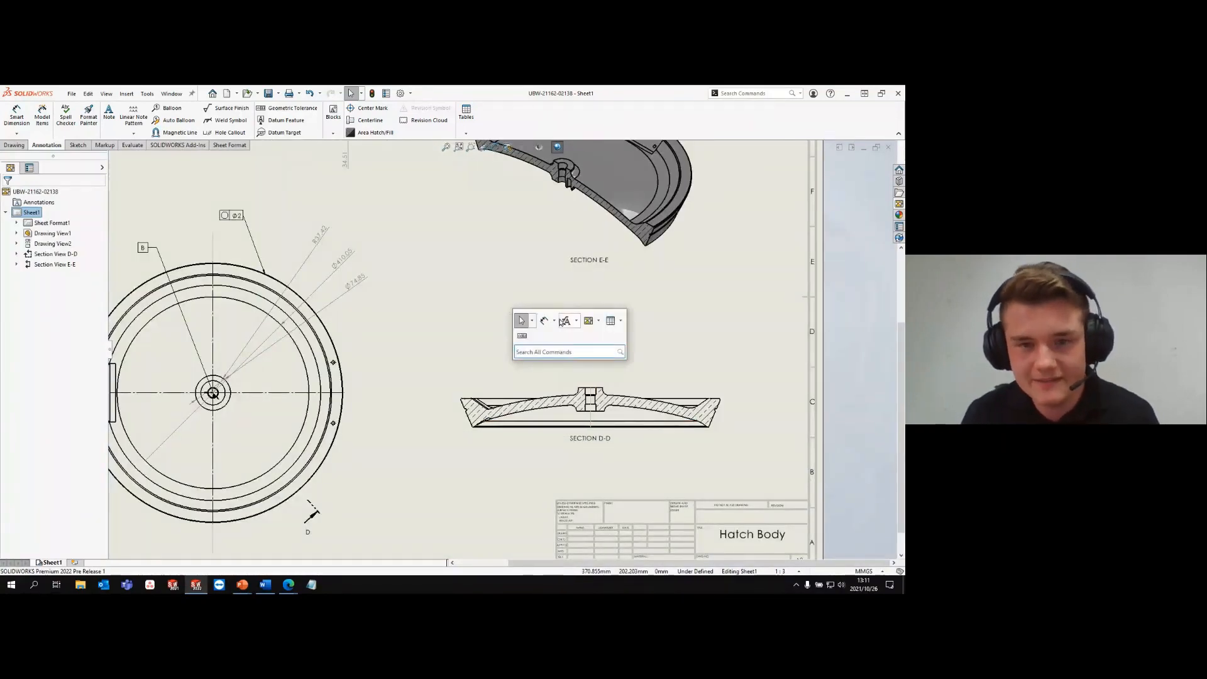
pyautogui.click(554, 321)
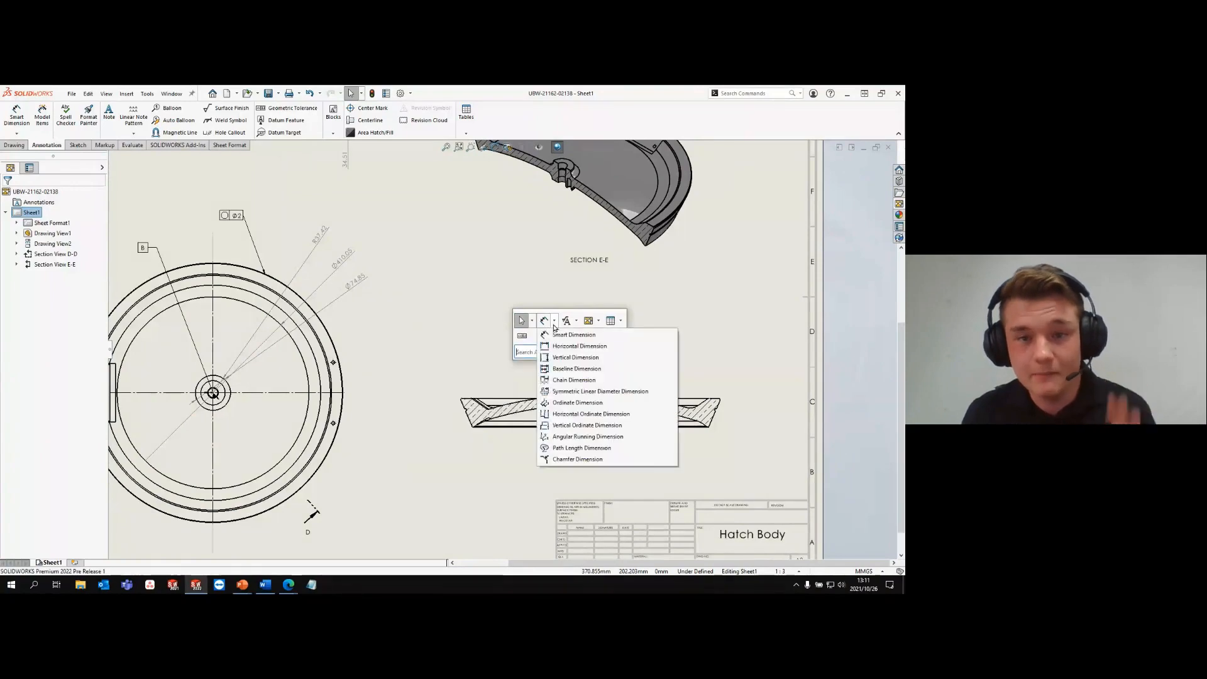
pyautogui.click(598, 392)
pyautogui.scroll(-4, 582, 397)
pyautogui.scroll(-1, 577, 395)
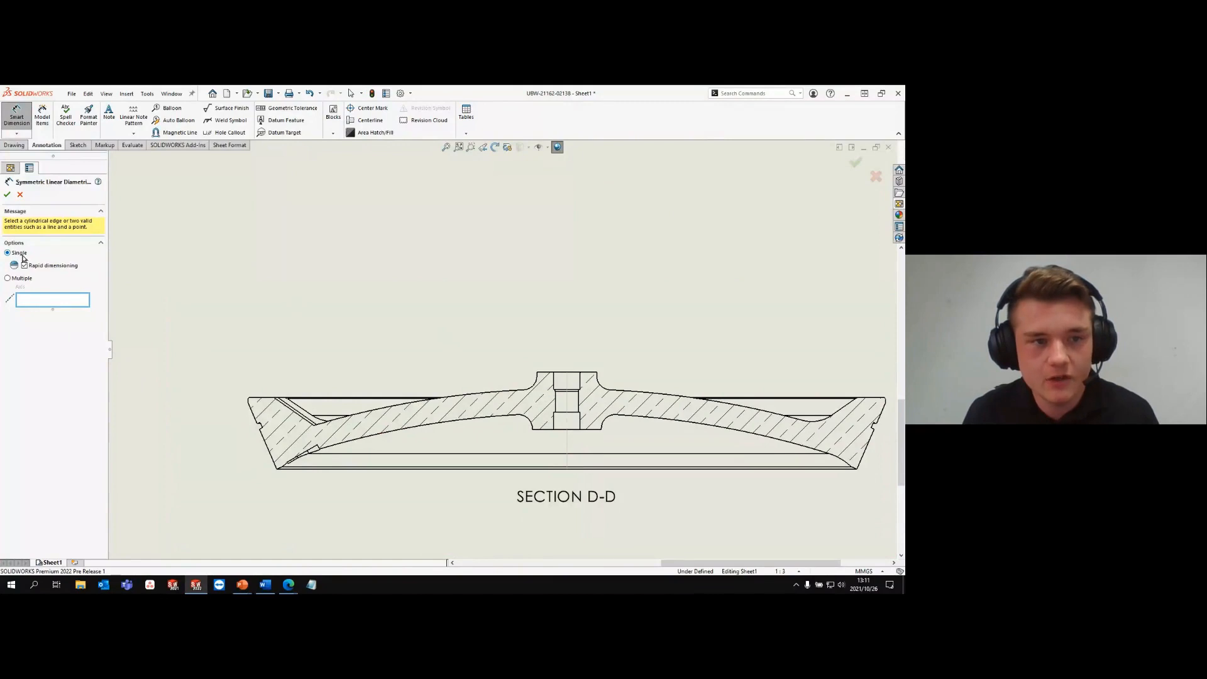
pyautogui.click(568, 390)
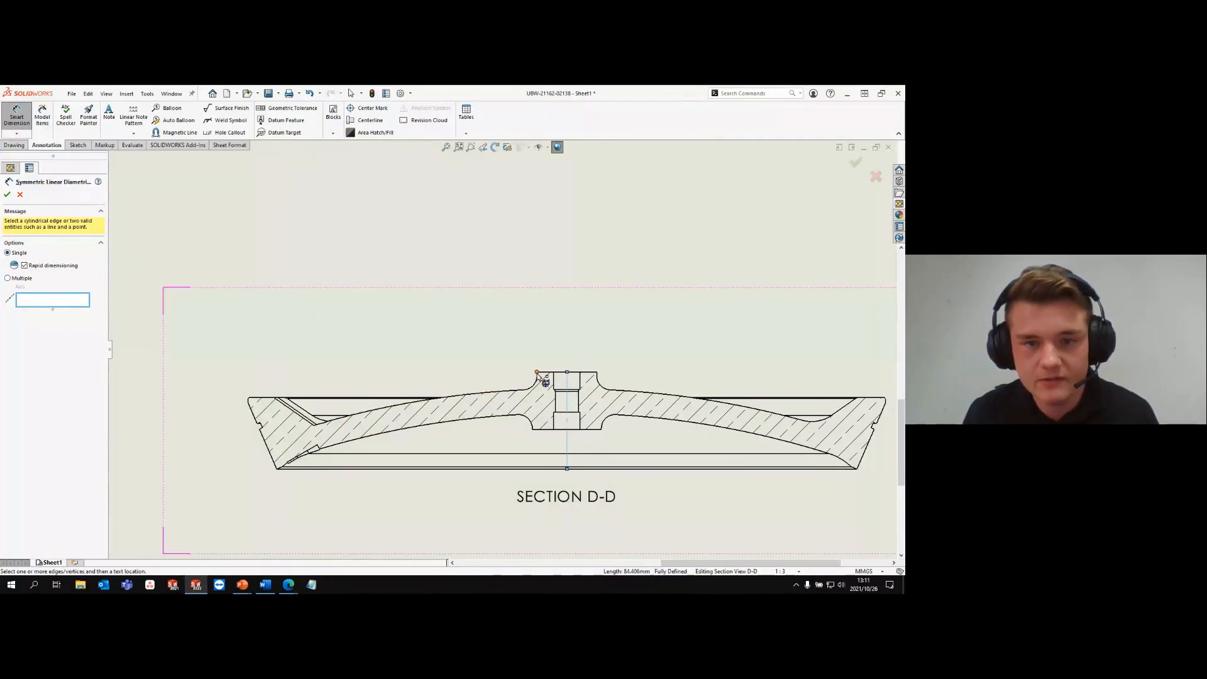
pyautogui.click(537, 374)
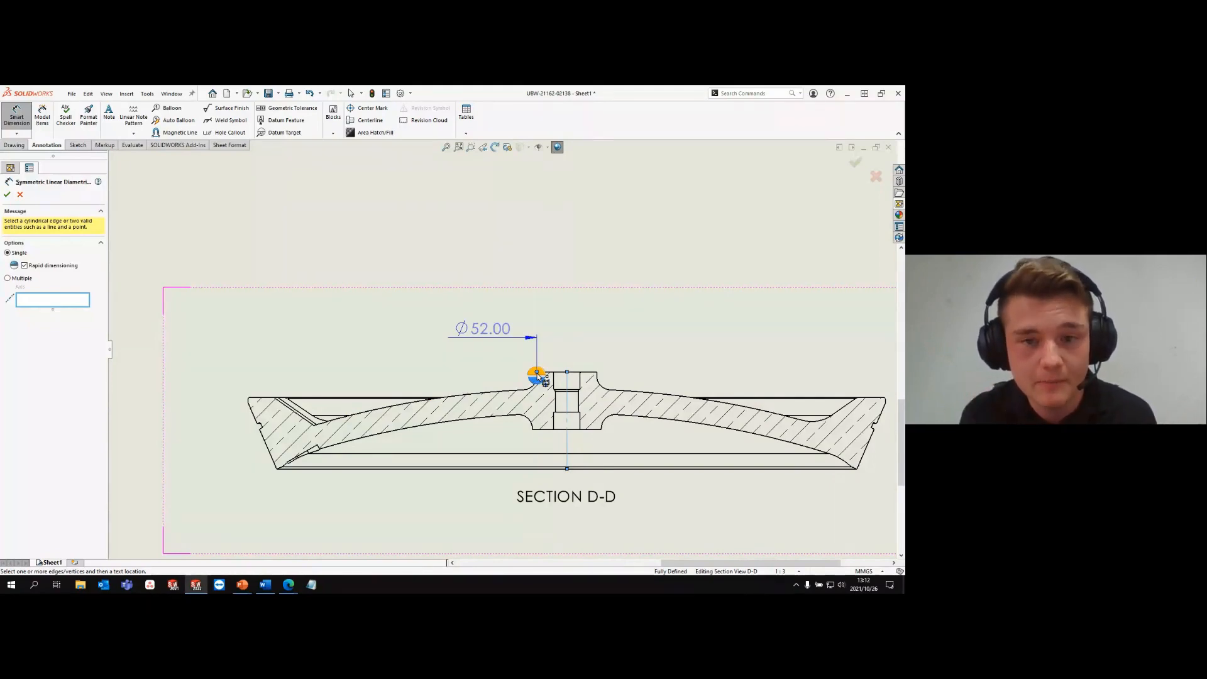
pyautogui.click(538, 375)
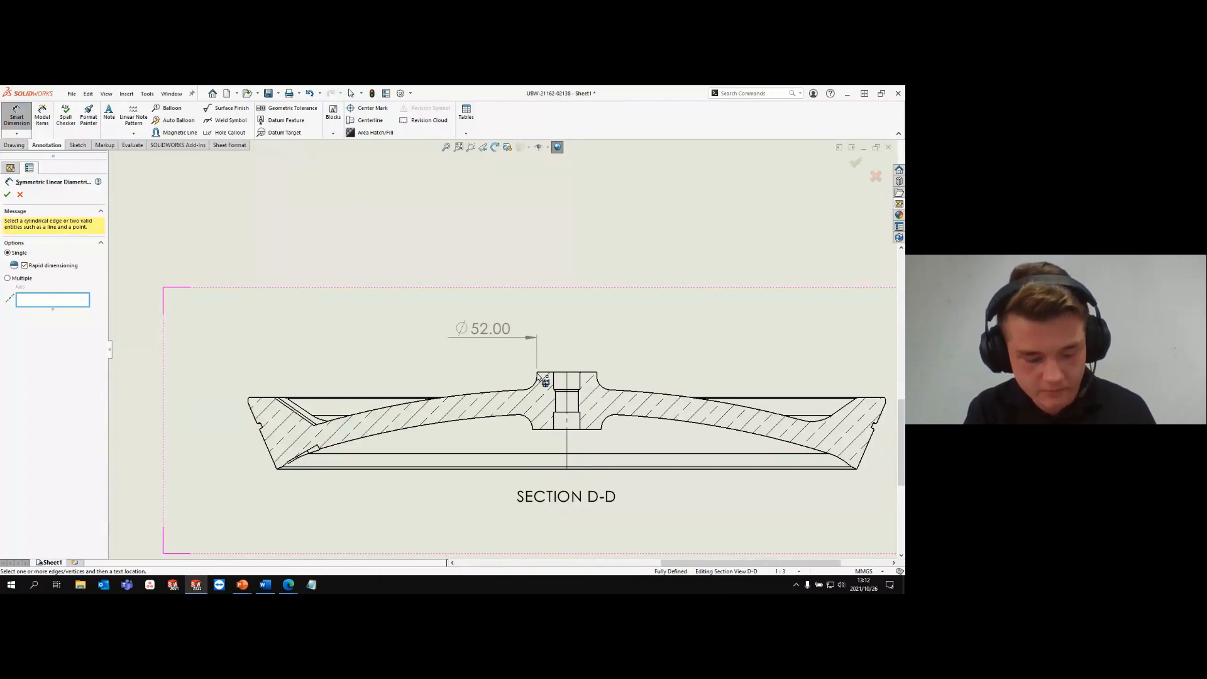
# - Using the Multiple option with the centreline as axis, add six symmetric diameter dimensions to the left rim profile in Section D-D
pyautogui.press('m')
pyautogui.click(567, 387)
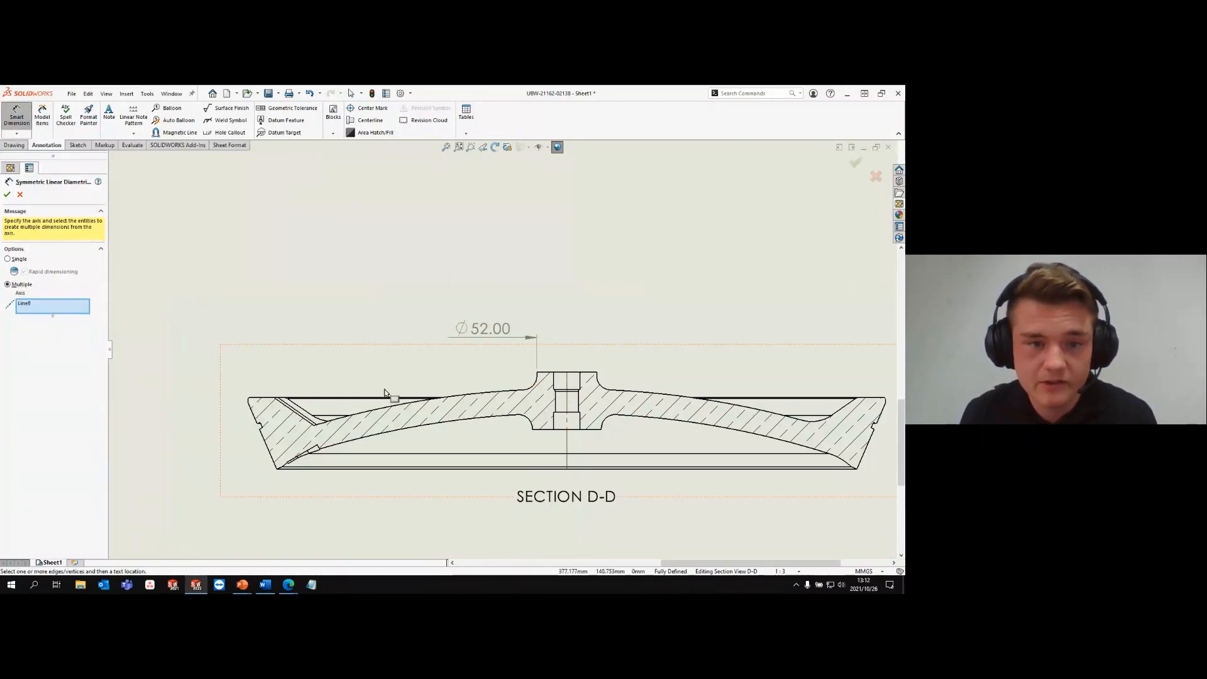
pyautogui.click(250, 396)
pyautogui.click(274, 399)
pyautogui.click(306, 417)
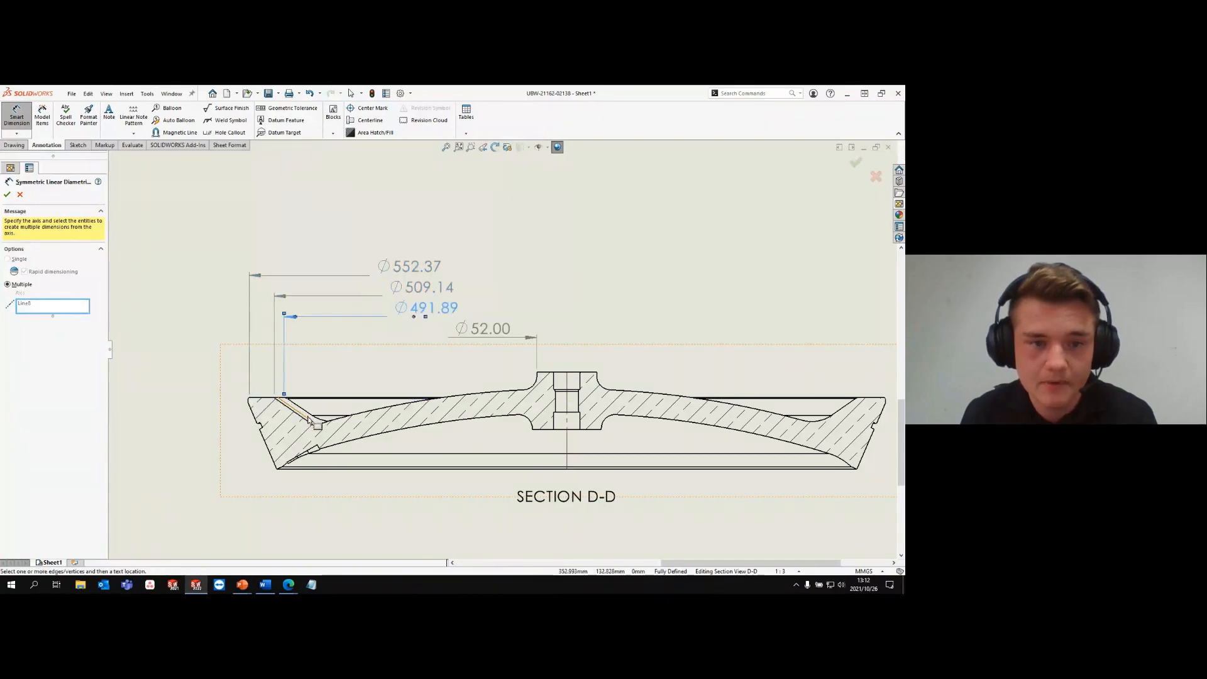
pyautogui.click(326, 420)
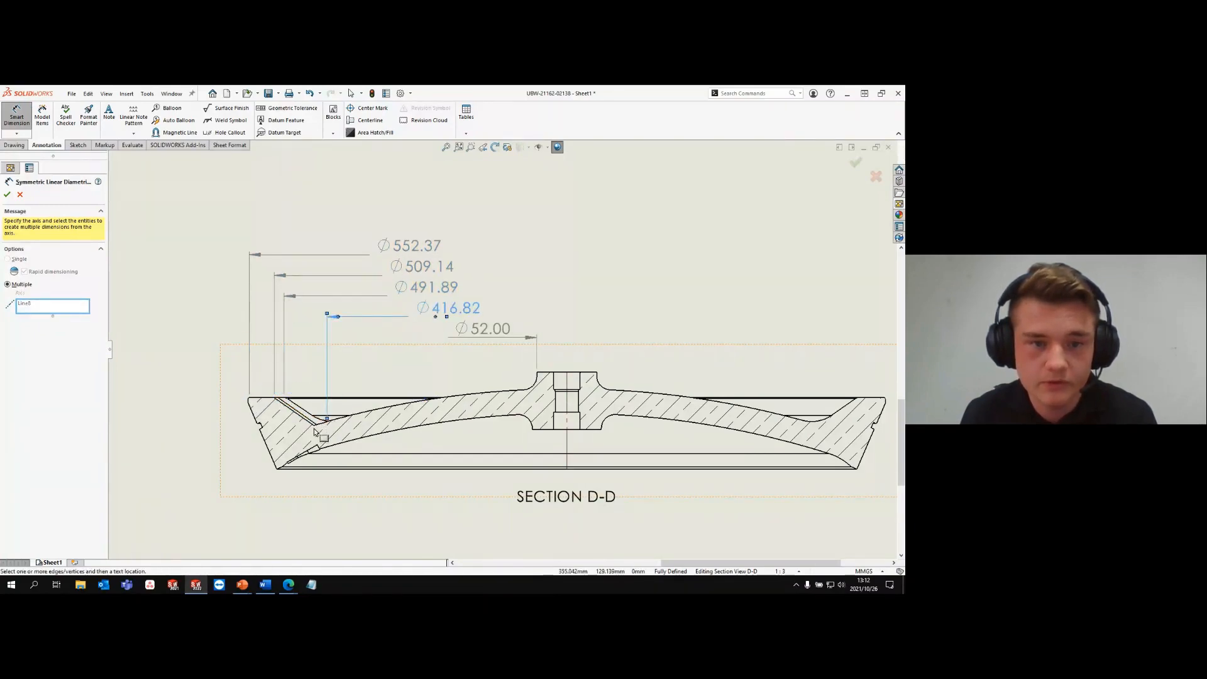
pyautogui.click(314, 422)
pyautogui.click(261, 422)
pyautogui.click(7, 195)
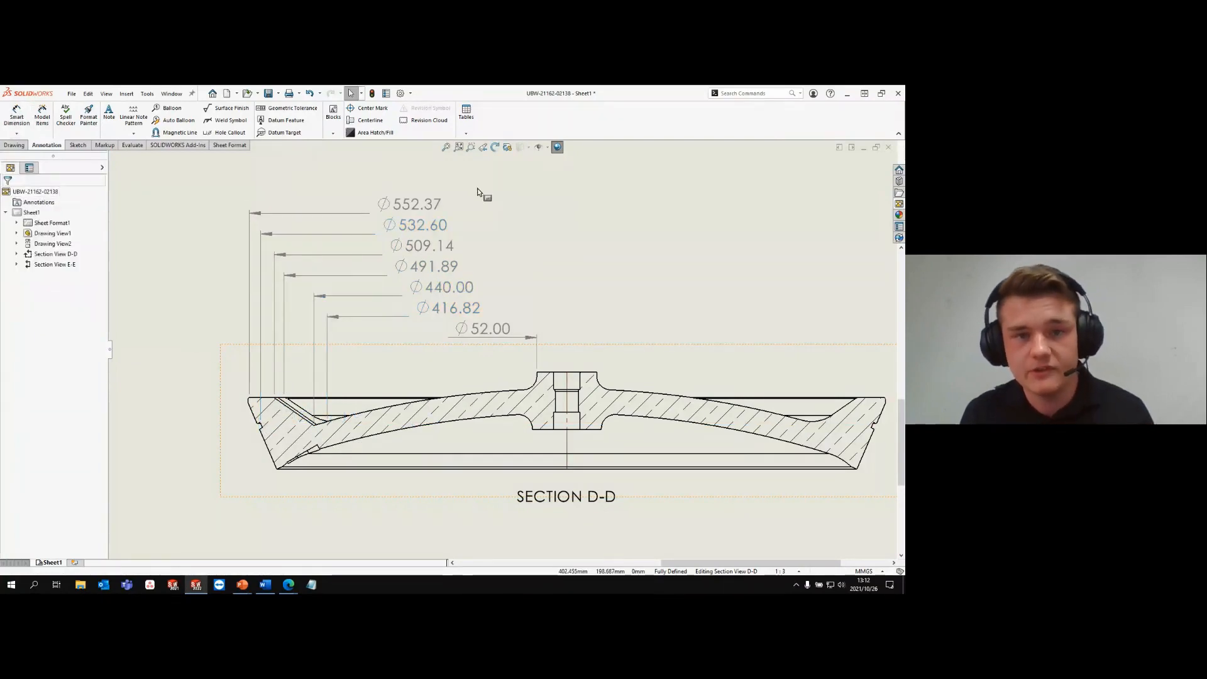
# - Spread out all seven diameter dimensions above Section D-D evenly, using a dimension spacing value of 1.84
pyautogui.scroll(2, 485, 197)
pyautogui.moveTo(299, 230); pyautogui.dragTo(528, 360)
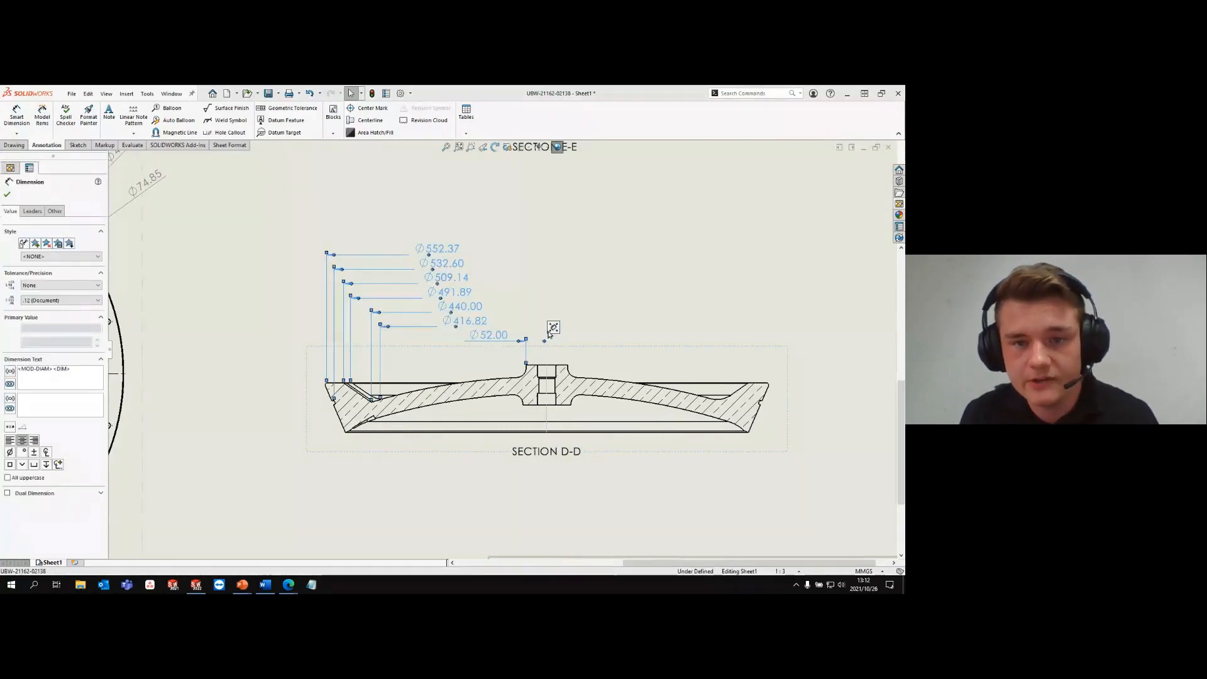
pyautogui.moveTo(553, 327)
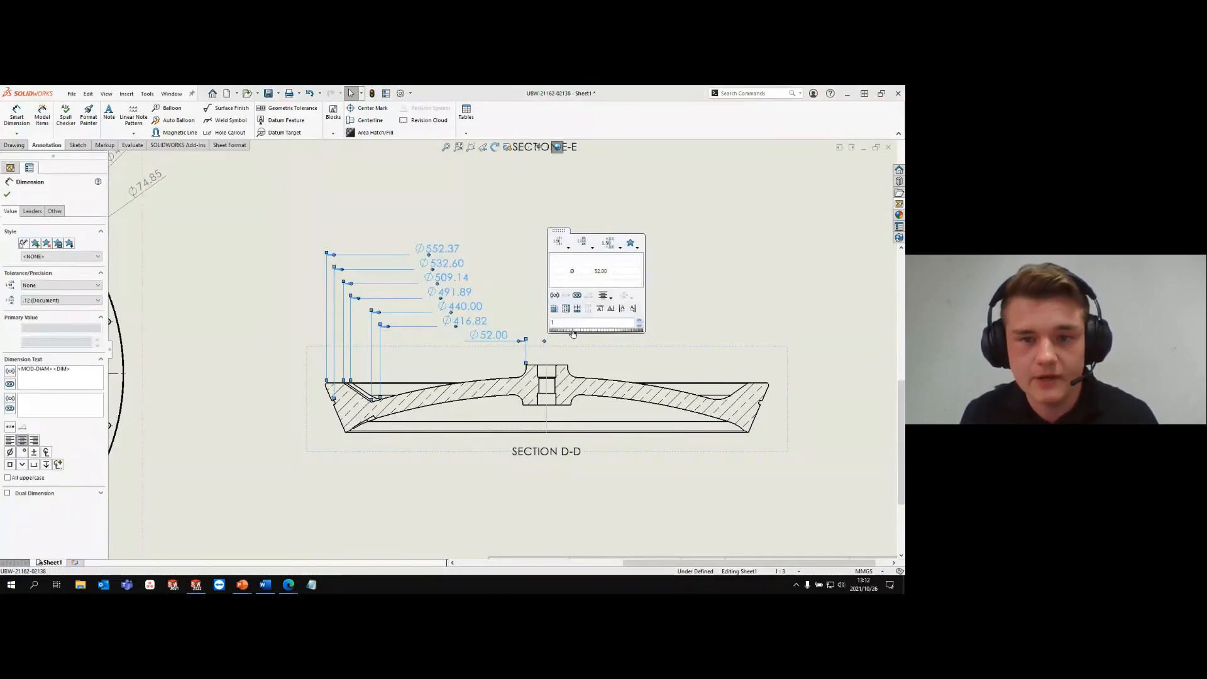
pyautogui.moveTo(606, 336); pyautogui.dragTo(575, 332)
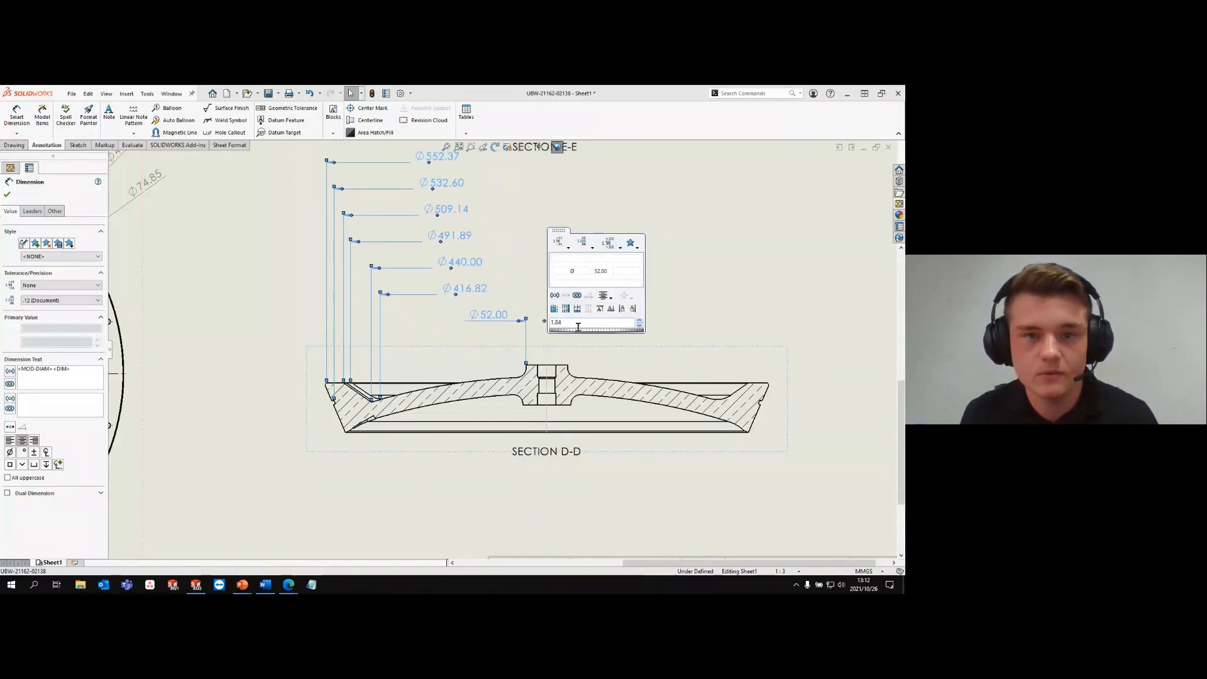
pyautogui.click(709, 196)
pyautogui.hotkey('ctrl', 'w')
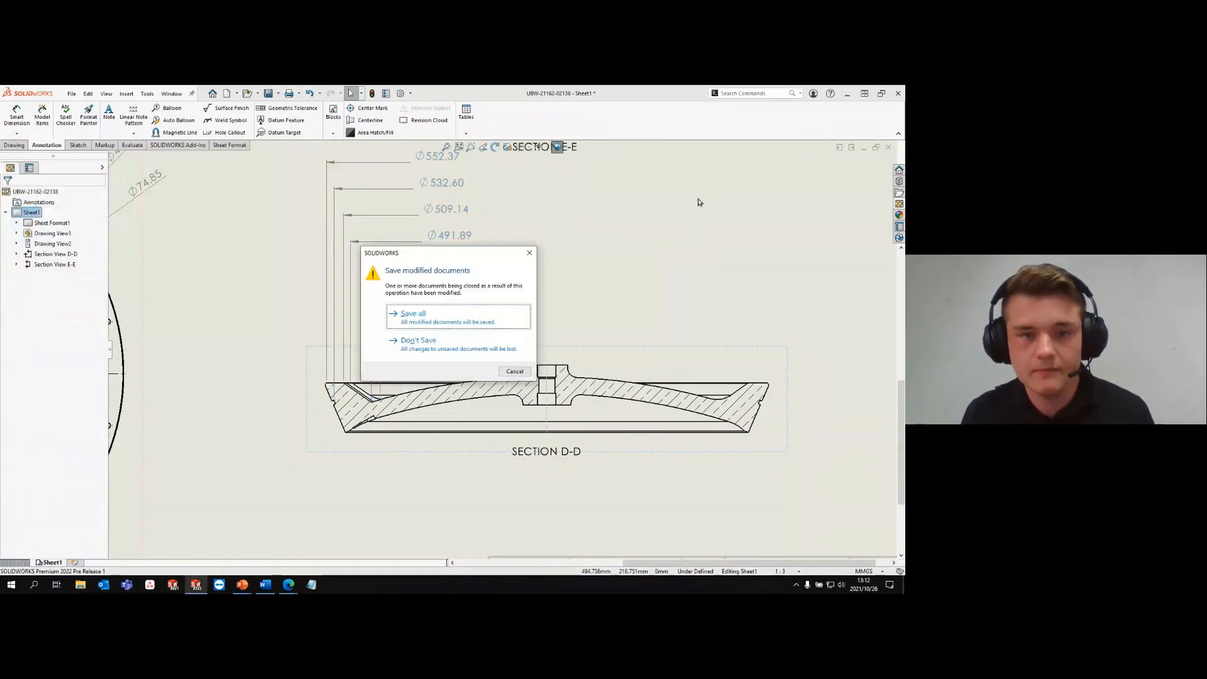
pyautogui.click(479, 339)
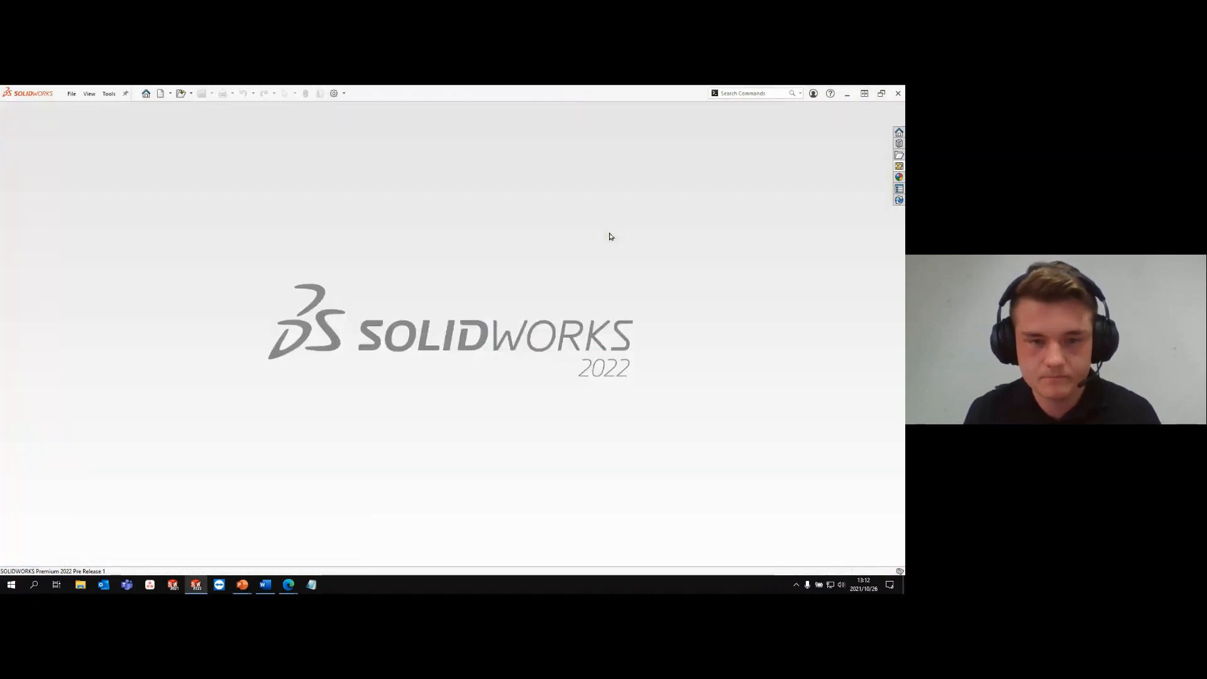
pyautogui.scroll(-1, 551, 374)
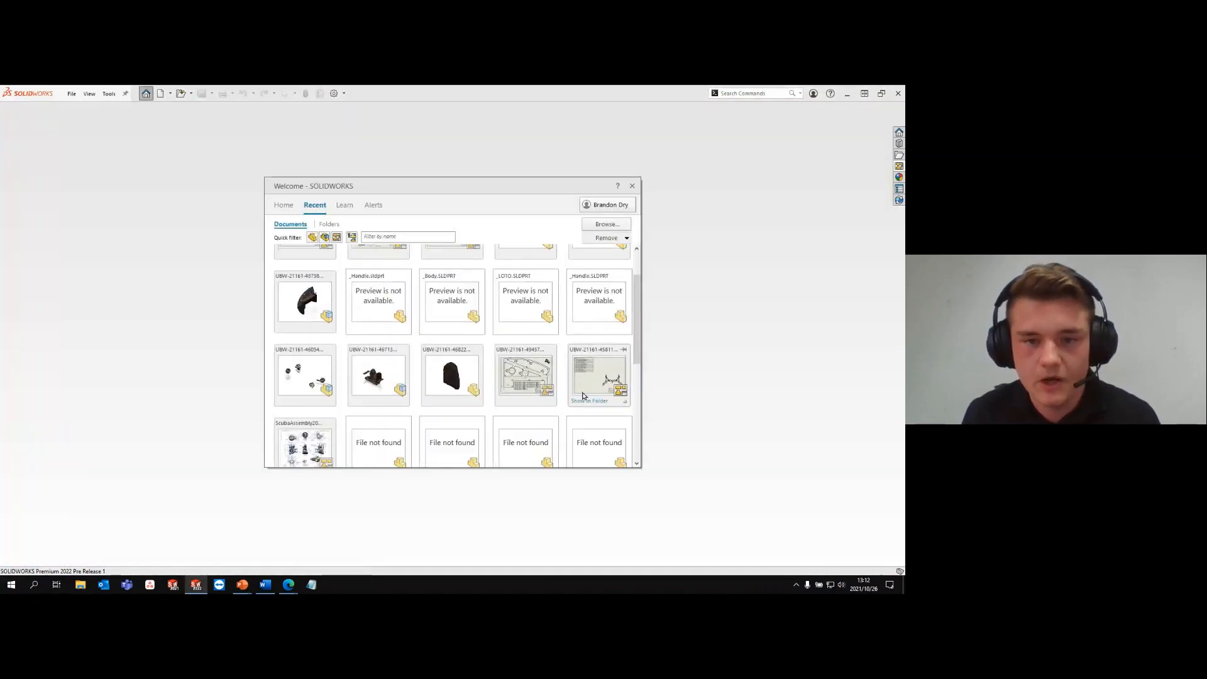
pyautogui.click(626, 403)
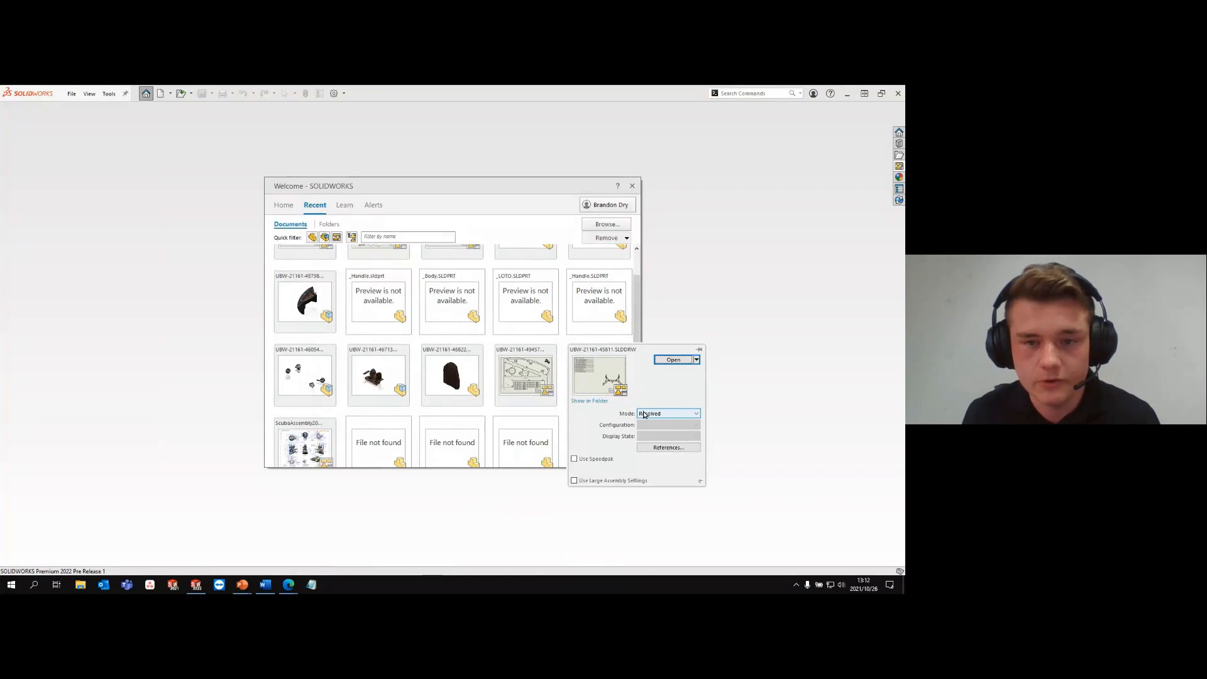
pyautogui.click(644, 413)
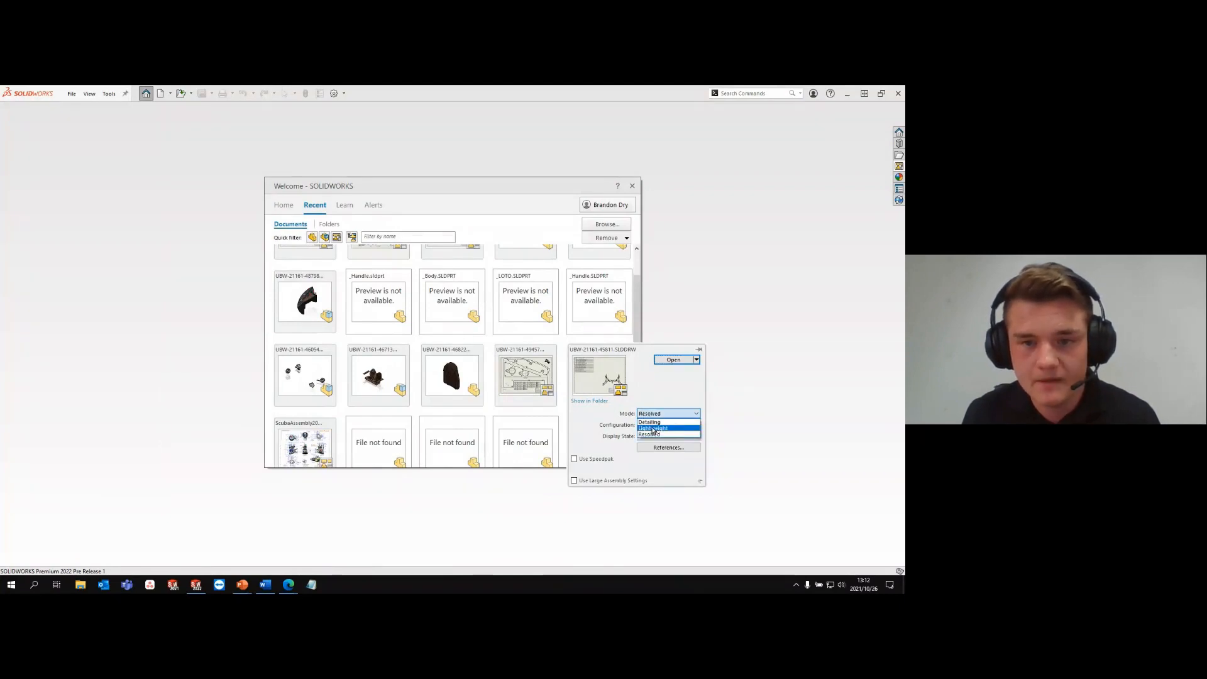
pyautogui.click(652, 428)
pyautogui.click(673, 359)
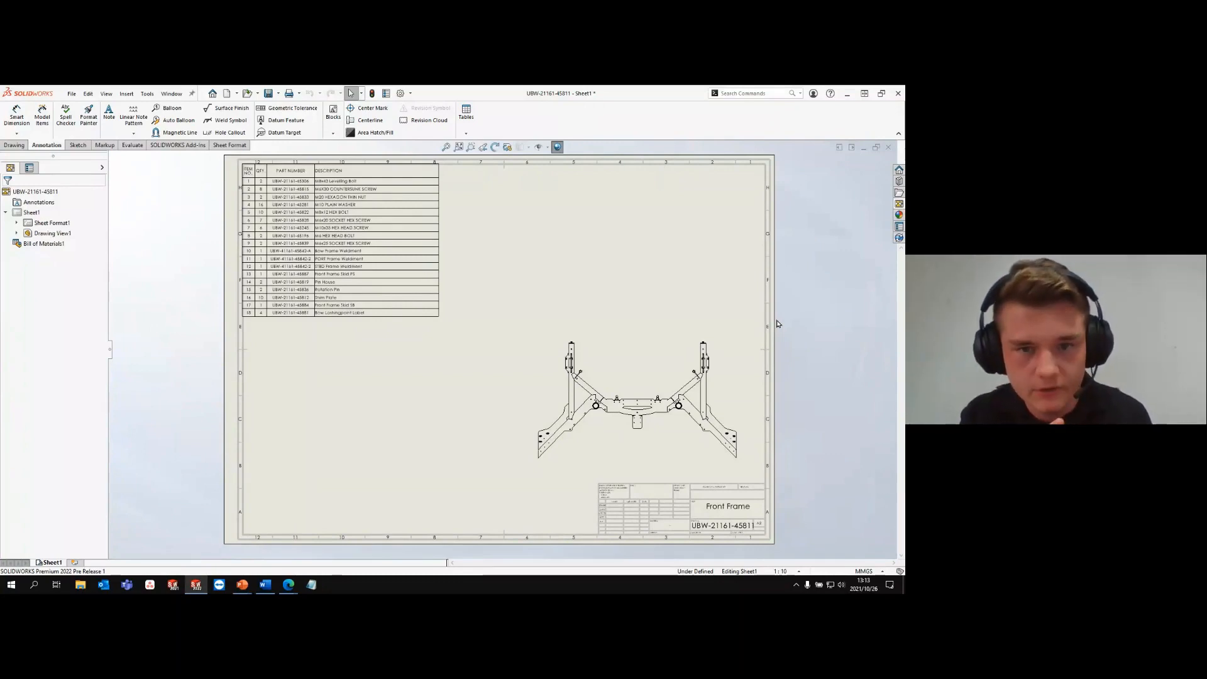
# - Set the Front Frame drawing's bill of materials to the Indented type with Detailed cut list enabled
pyautogui.moveTo(328, 170)
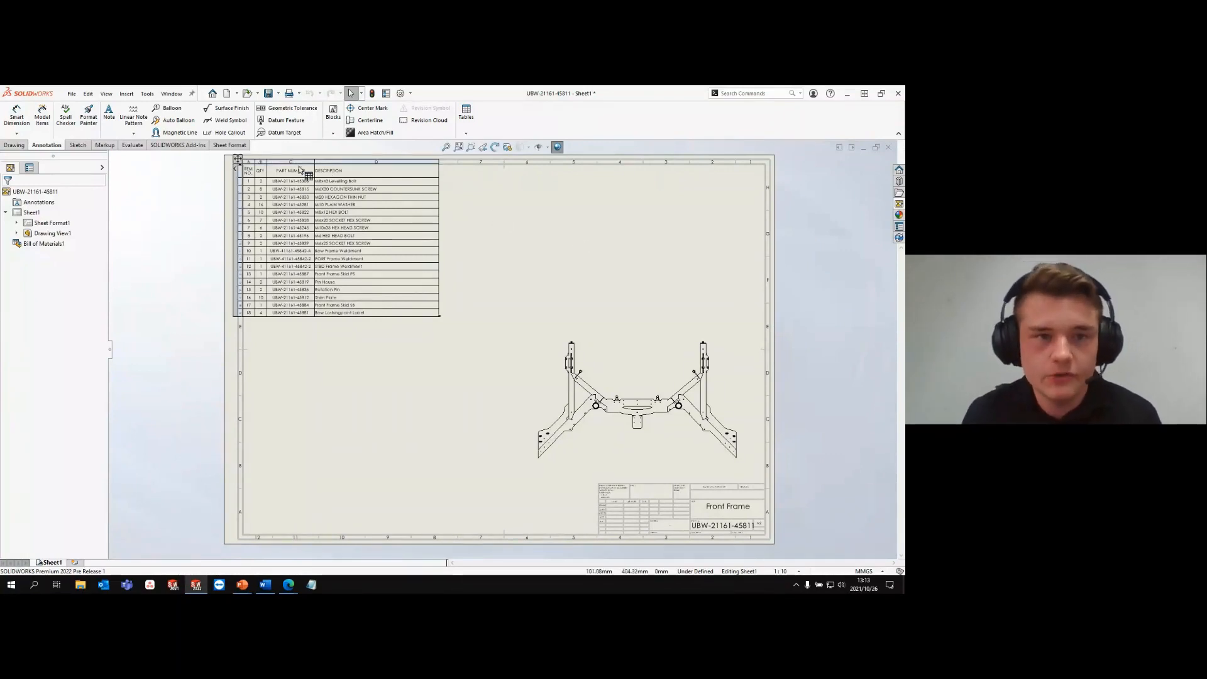
pyautogui.click(237, 159)
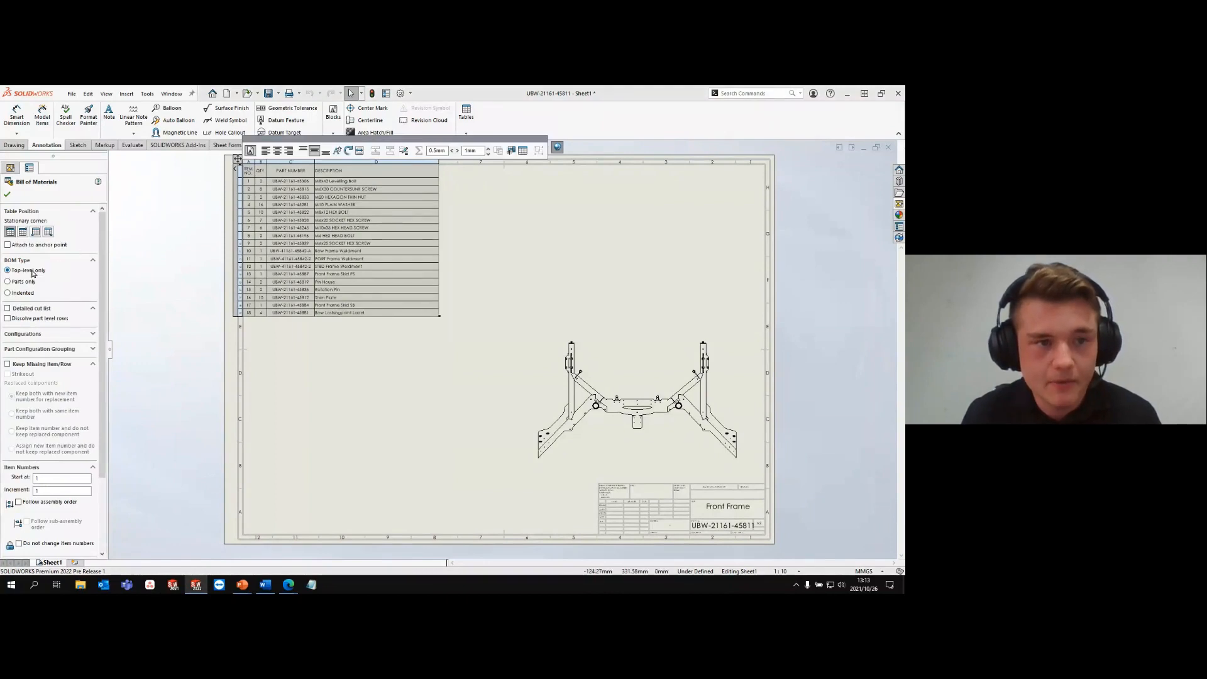
pyautogui.click(29, 294)
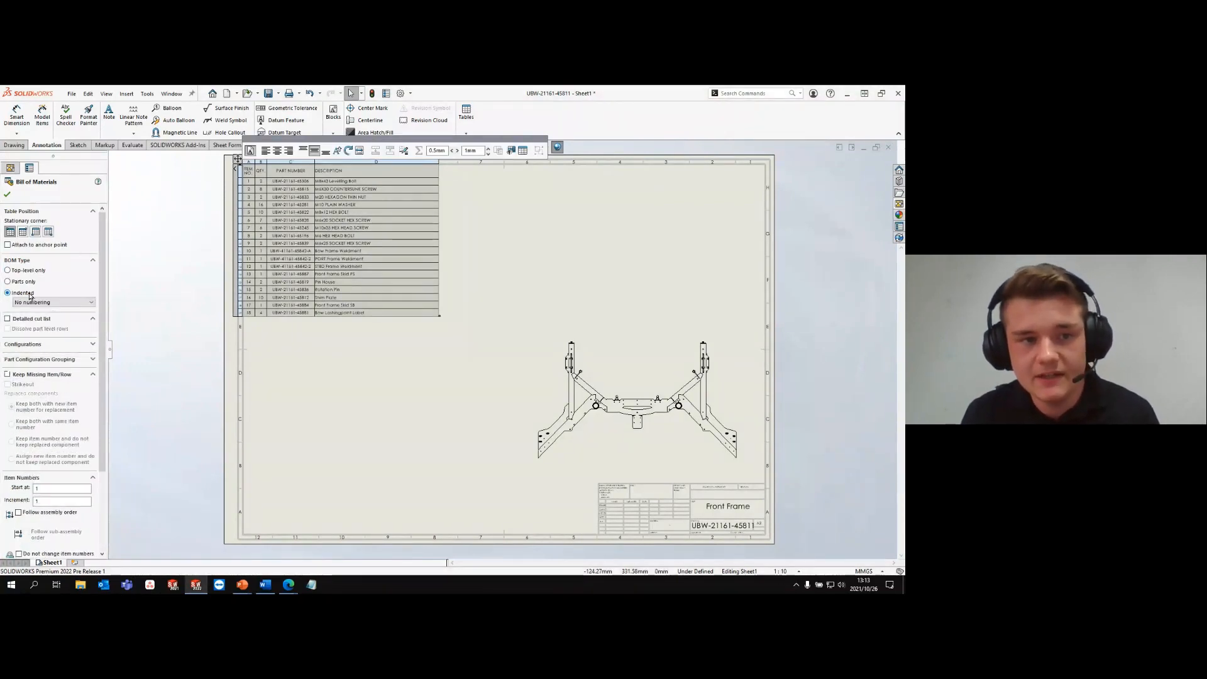
pyautogui.click(25, 322)
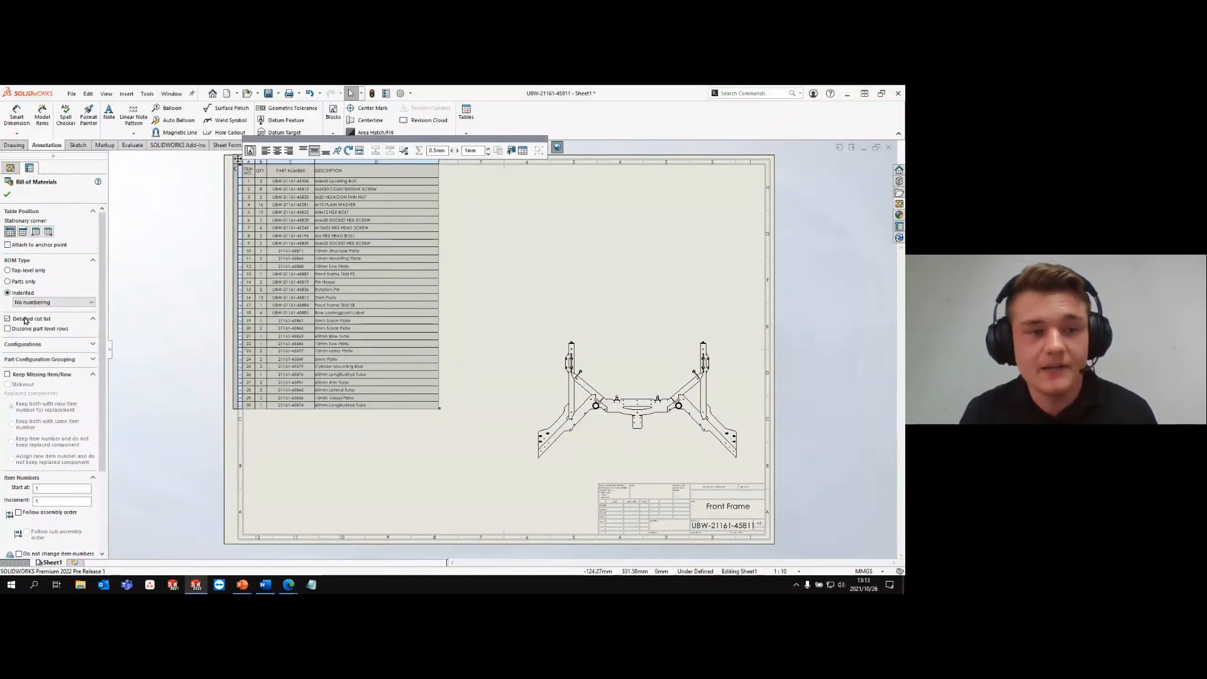
# - Switch the bill of materials to the Parts only type with Detailed cut list enabled and accept the table settings
pyautogui.click(23, 281)
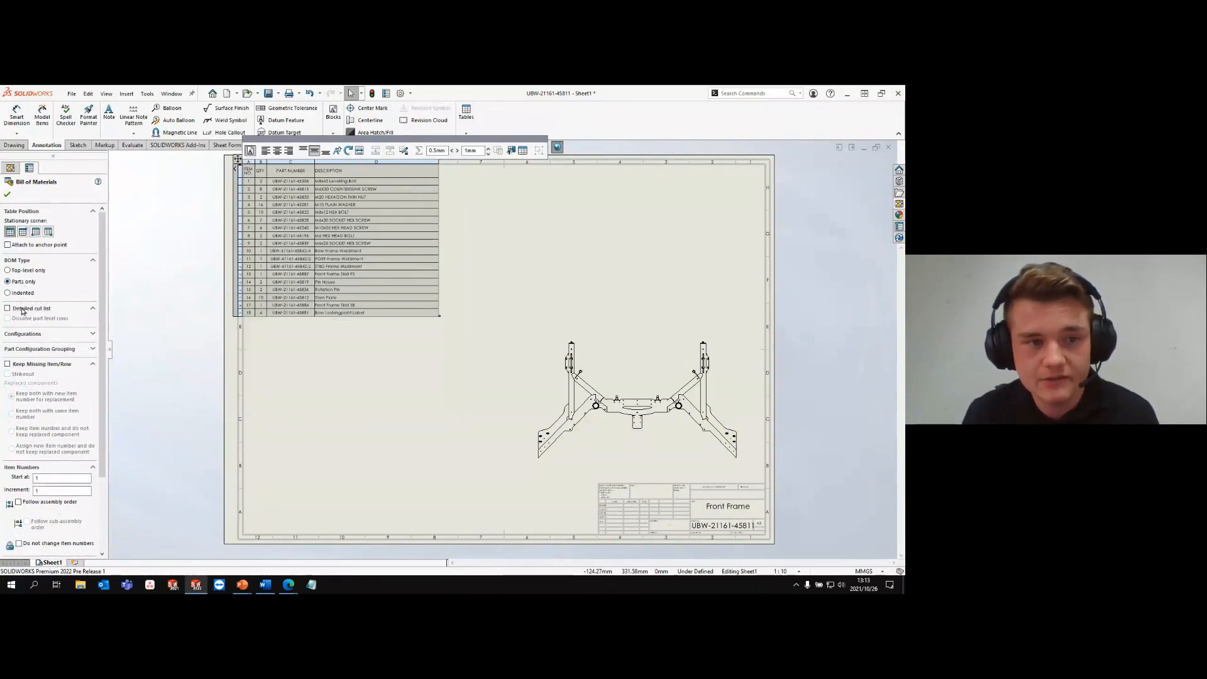
pyautogui.click(8, 308)
pyautogui.click(31, 271)
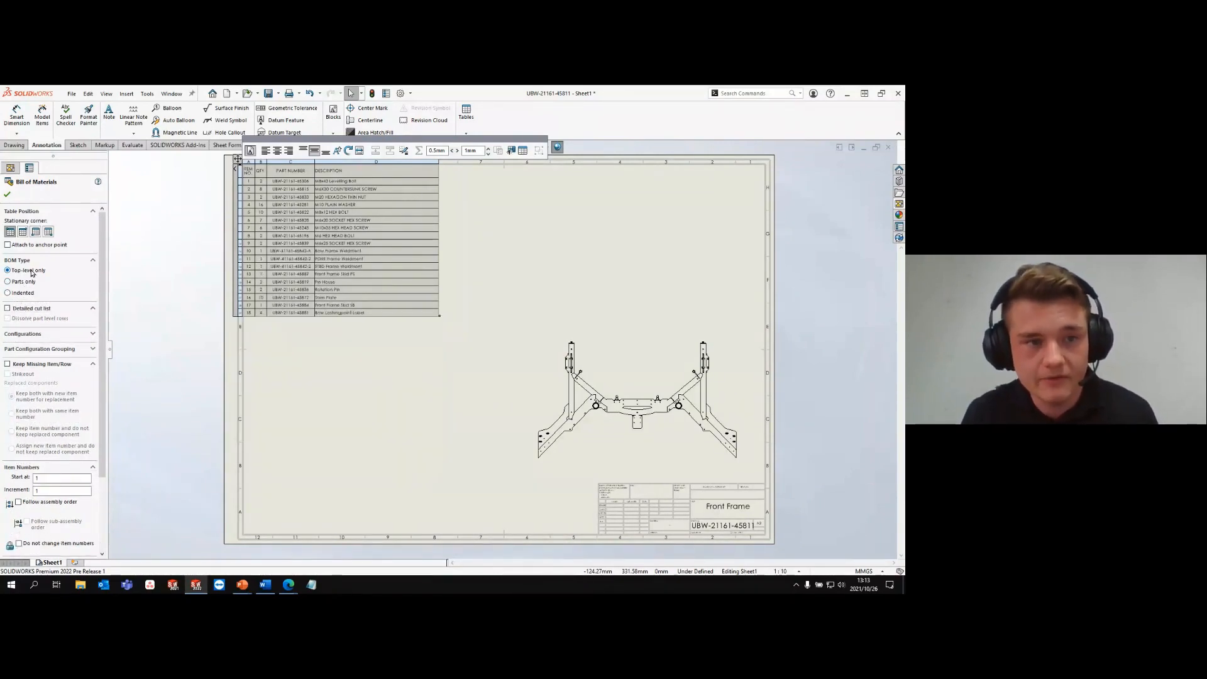
pyautogui.click(27, 283)
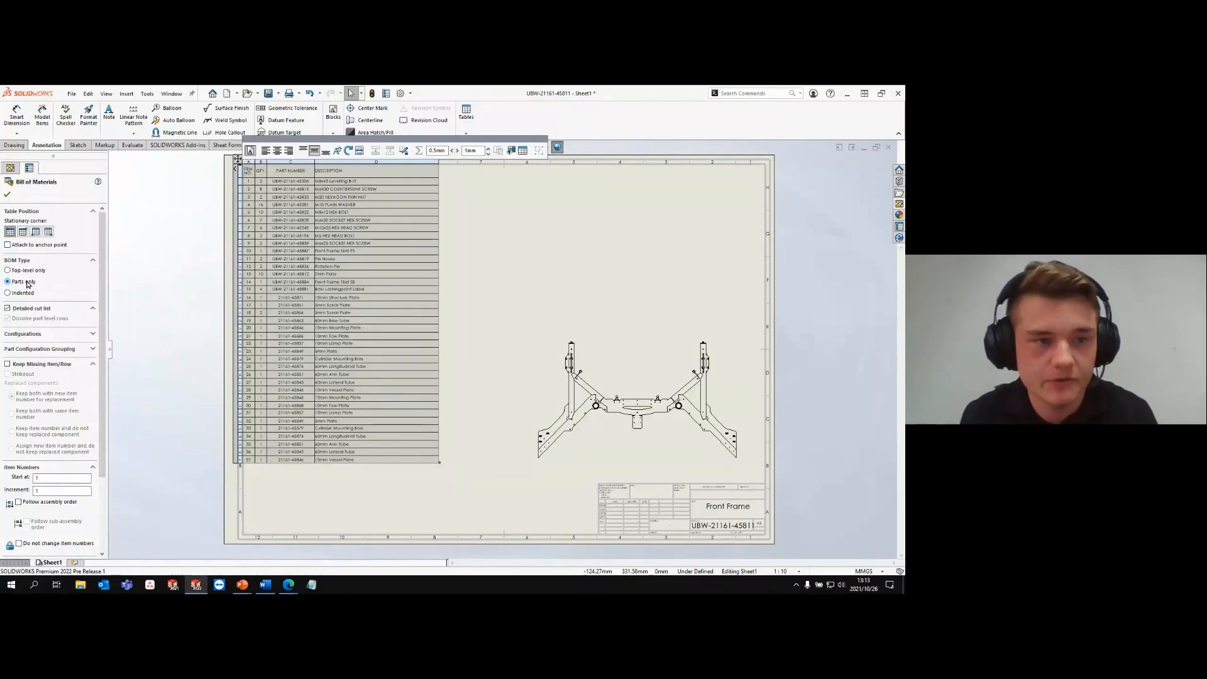
pyautogui.click(7, 194)
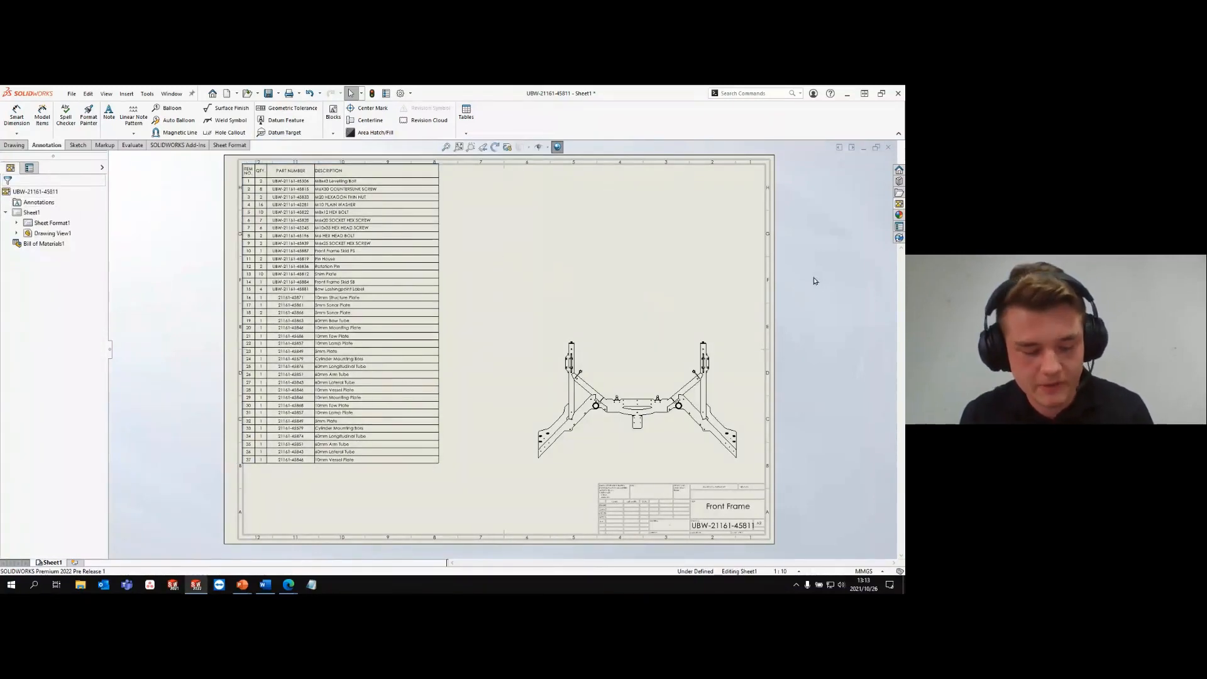
pyautogui.hotkey('ctrl', 'w')
pyautogui.click(533, 330)
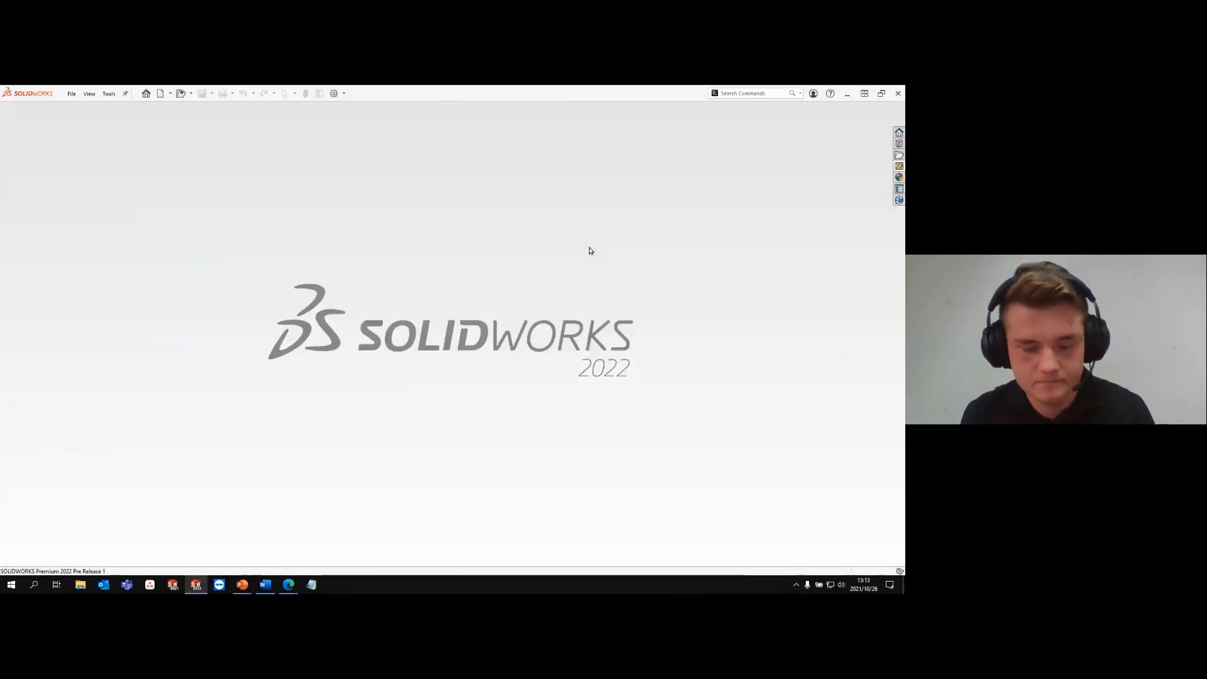
pyautogui.scroll(-1, 591, 357)
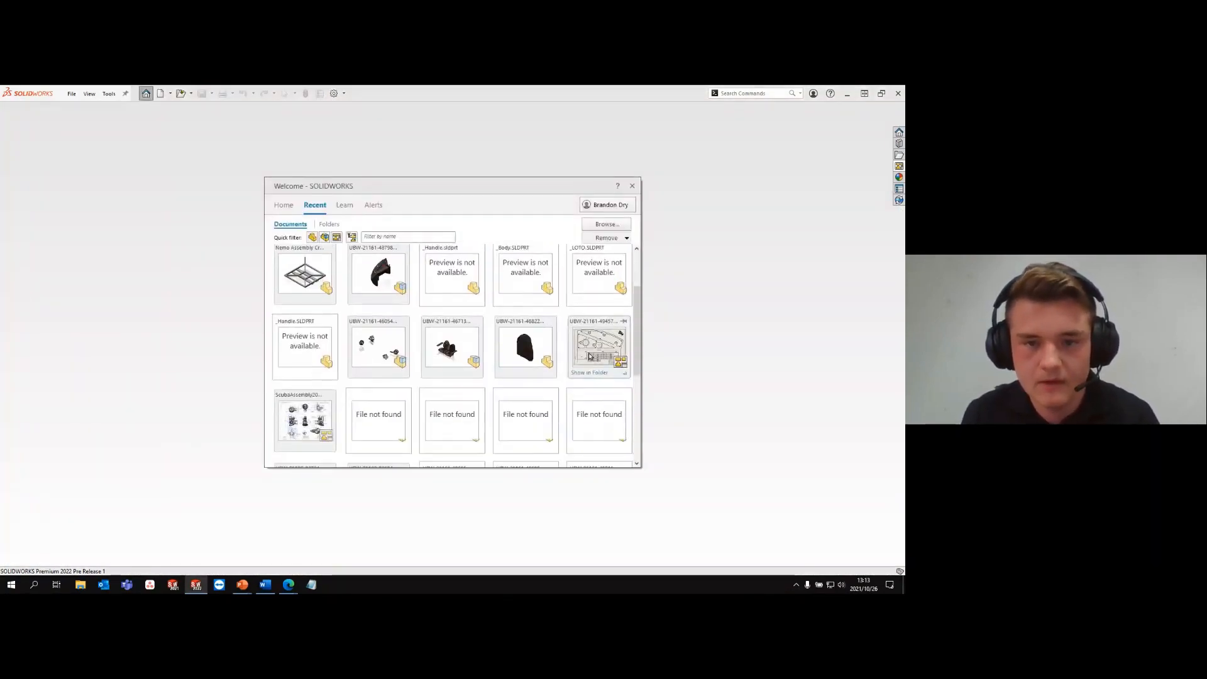
pyautogui.scroll(3, 478, 314)
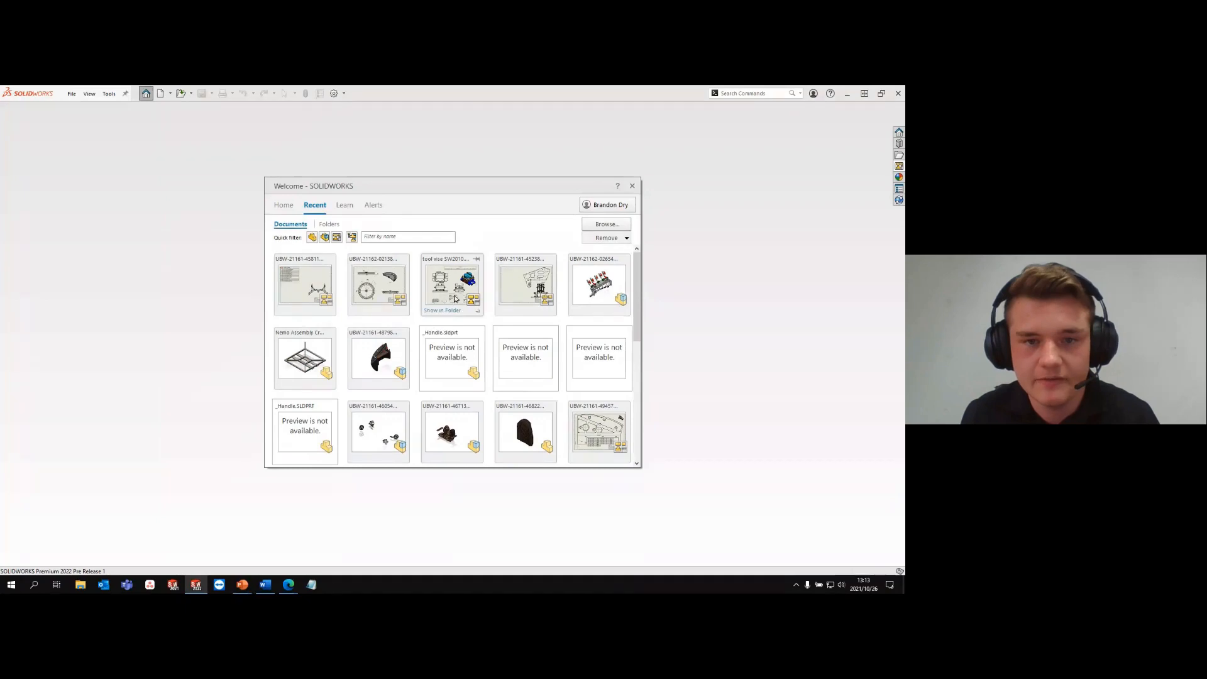
pyautogui.scroll(-1, 457, 300)
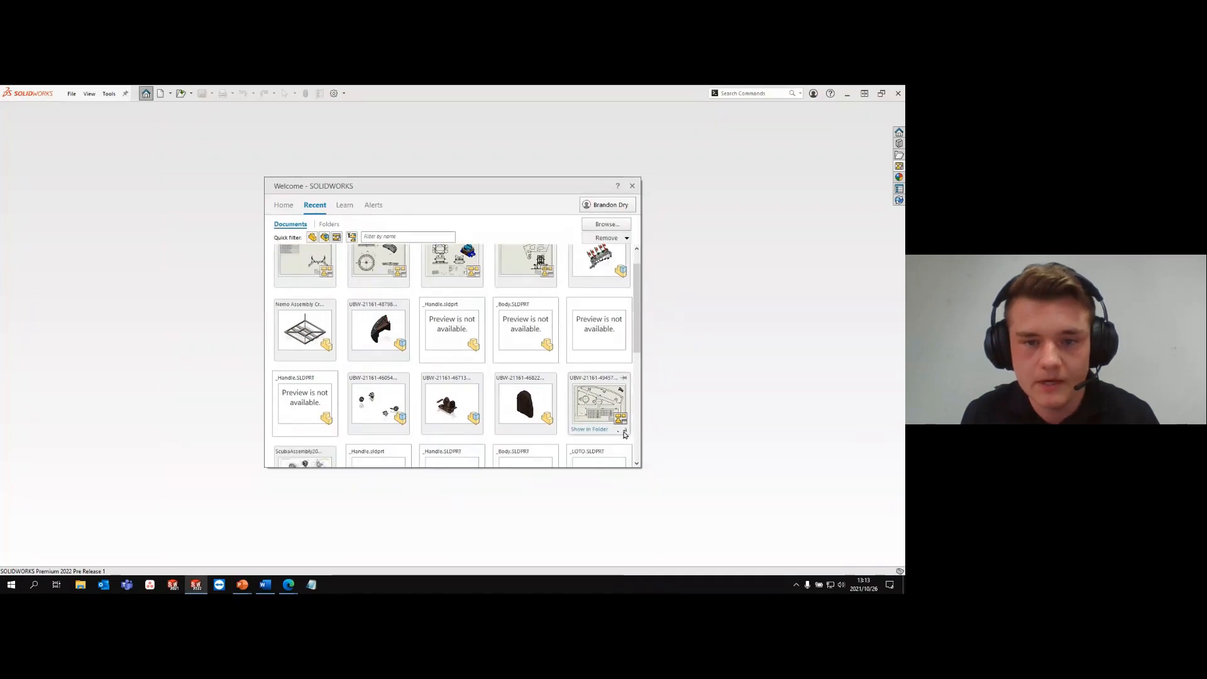
pyautogui.click(625, 434)
pyautogui.click(653, 442)
pyautogui.click(649, 450)
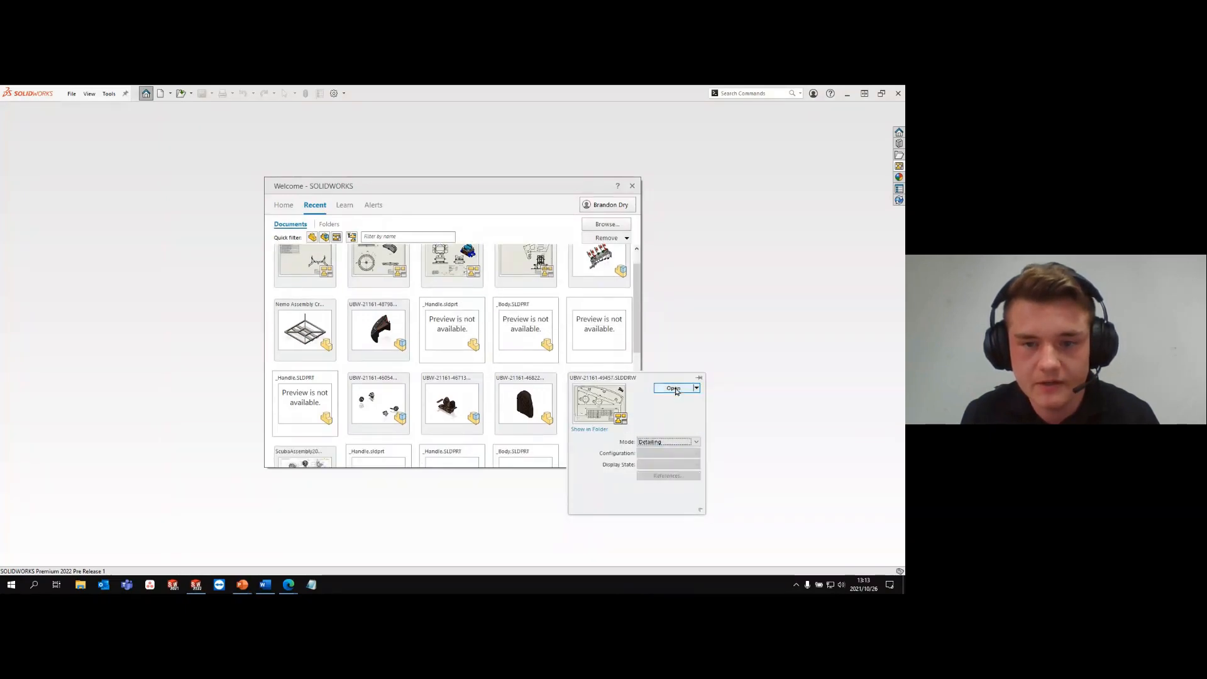
pyautogui.click(673, 388)
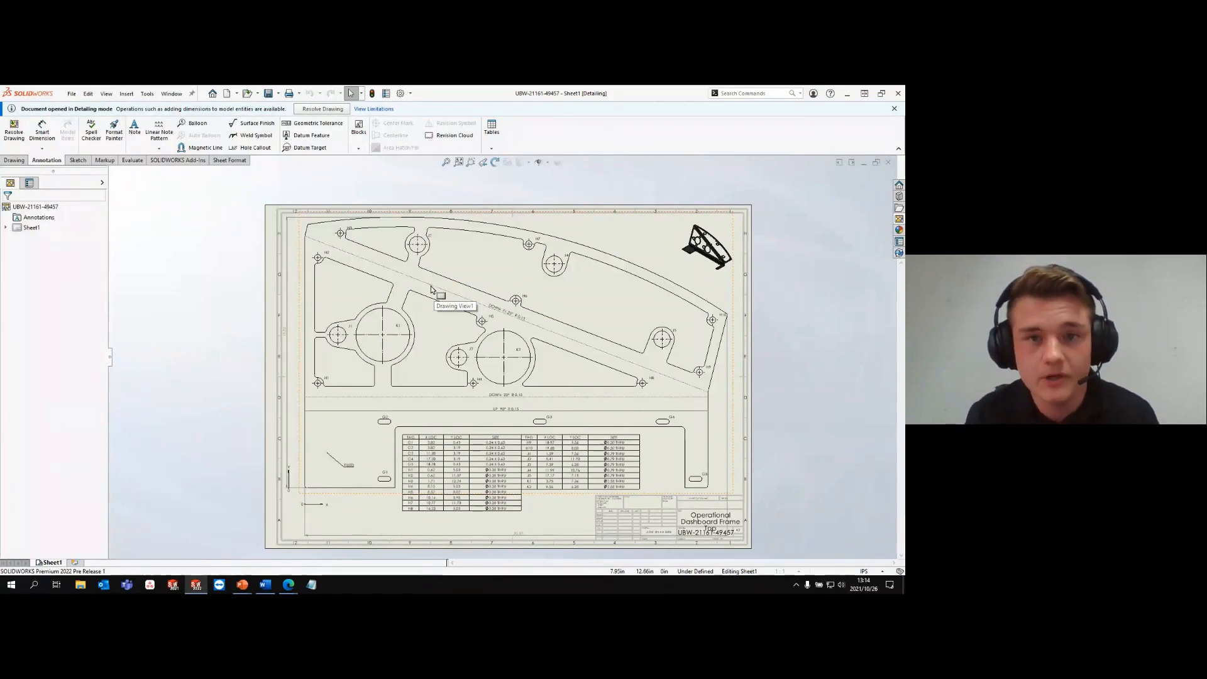
# - Close the Operational Dashboard Frame drawing and dismiss the Welcome window with the recent documents
pyautogui.click(549, 163)
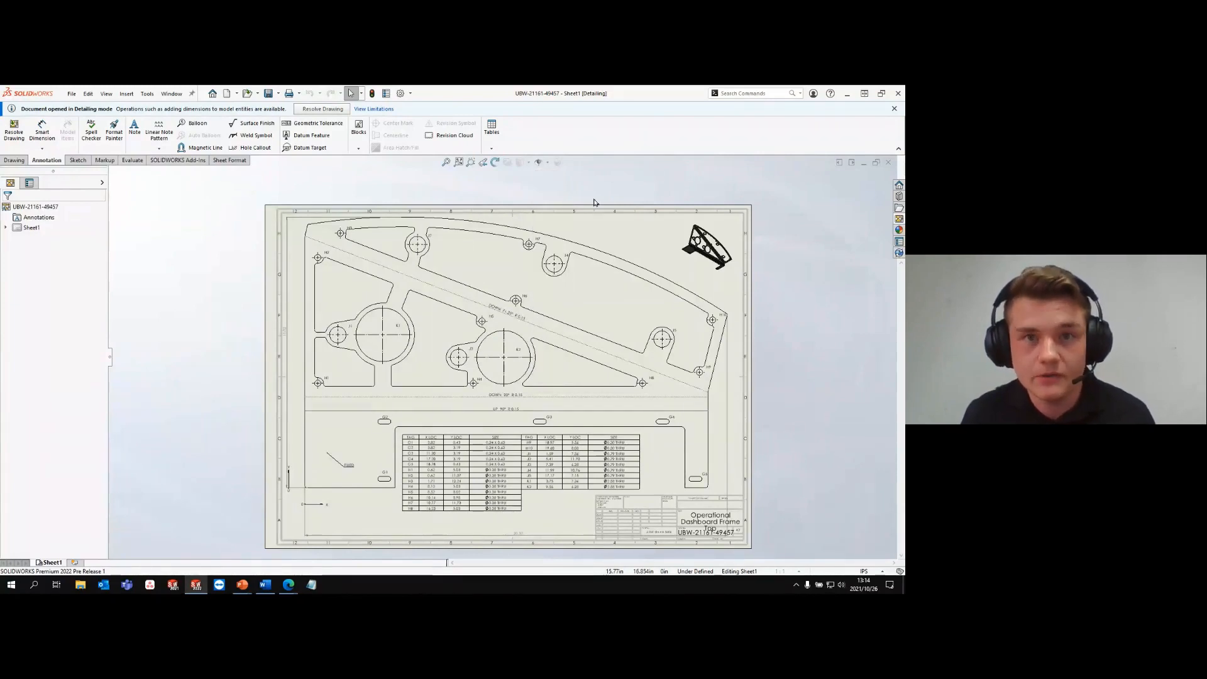
pyautogui.hotkey('ctrl', 'w')
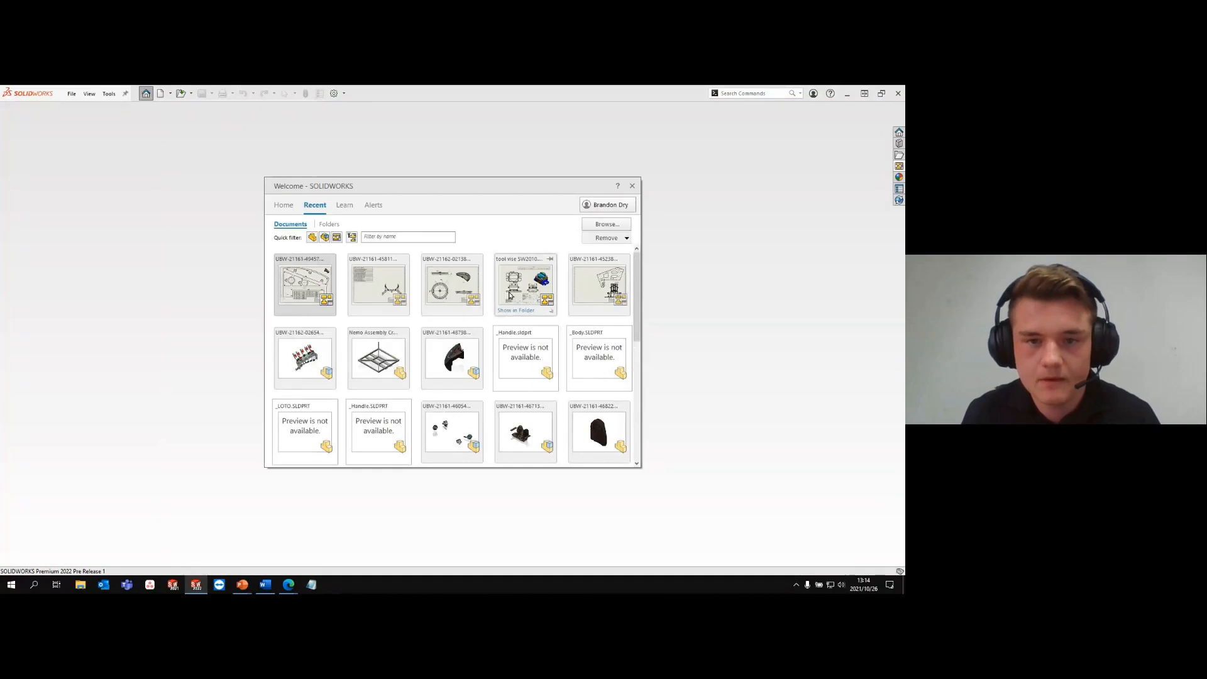
pyautogui.scroll(-3, 514, 316)
pyautogui.scroll(2, 514, 316)
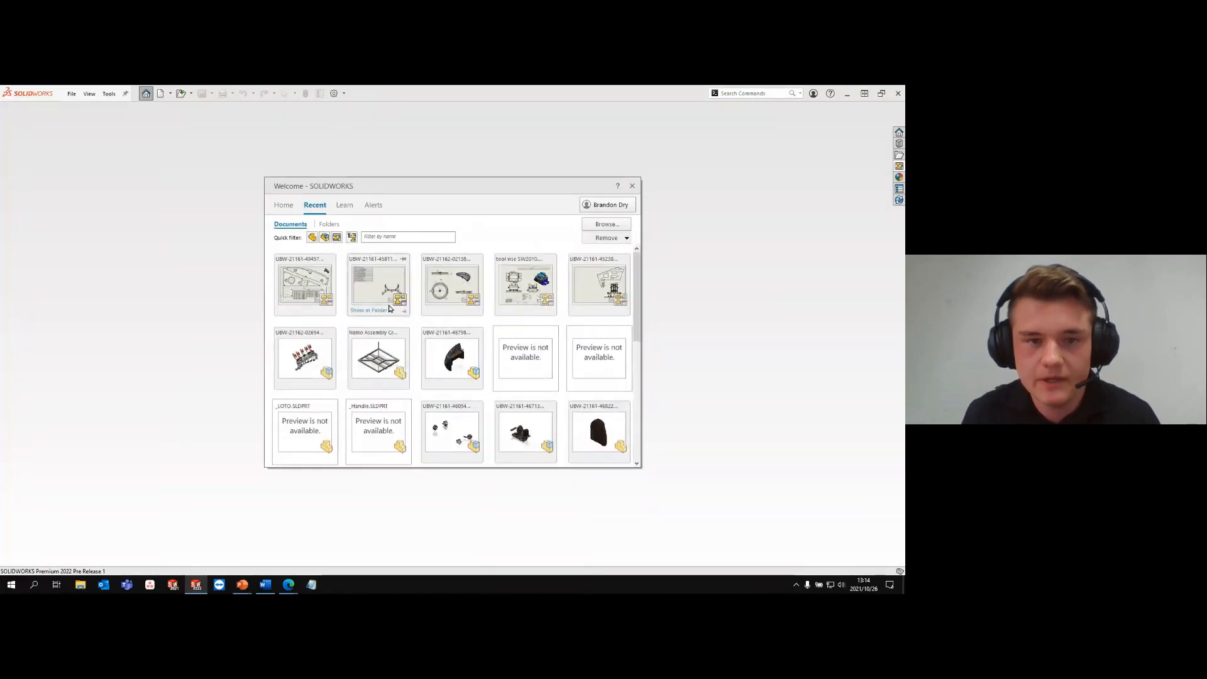
pyautogui.click(632, 186)
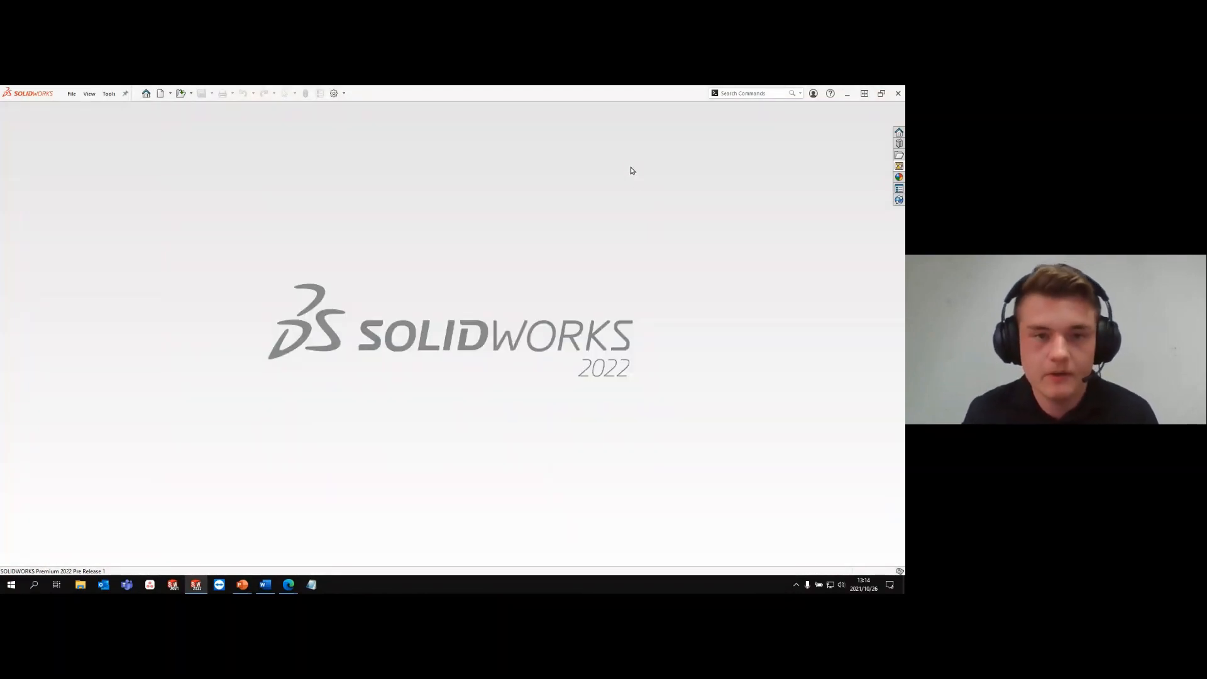
pyautogui.hotkey('ctrl', 'o')
pyautogui.click(104, 290)
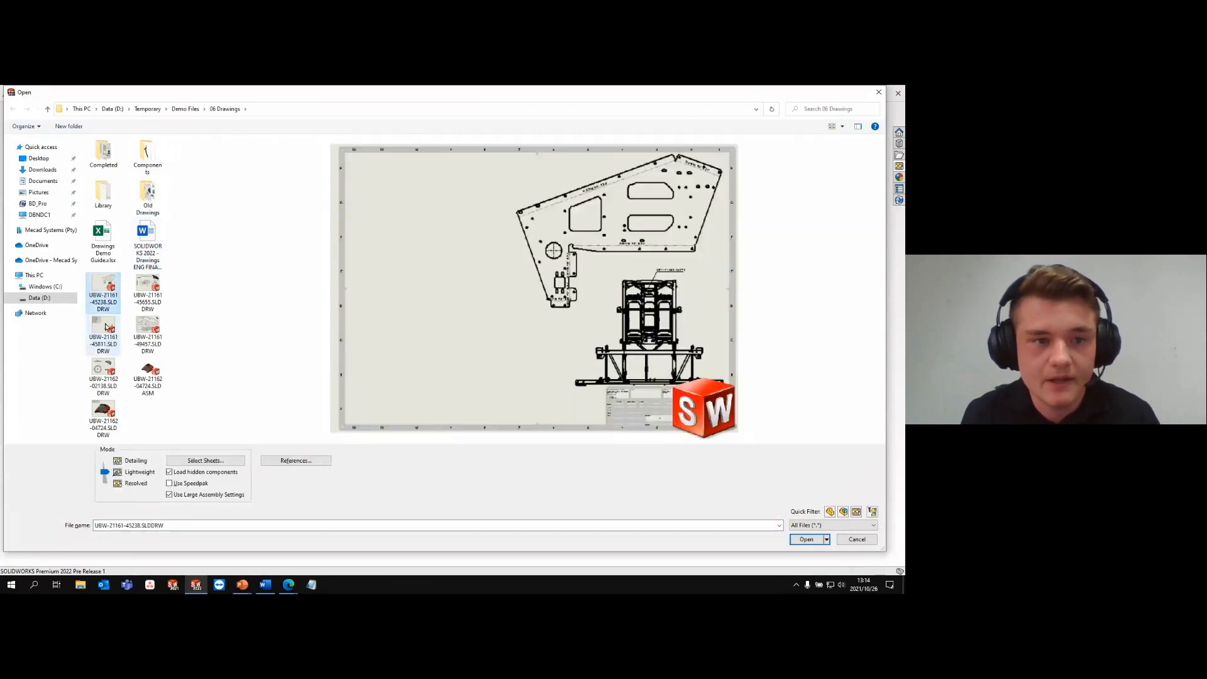
pyautogui.click(105, 327)
pyautogui.click(144, 331)
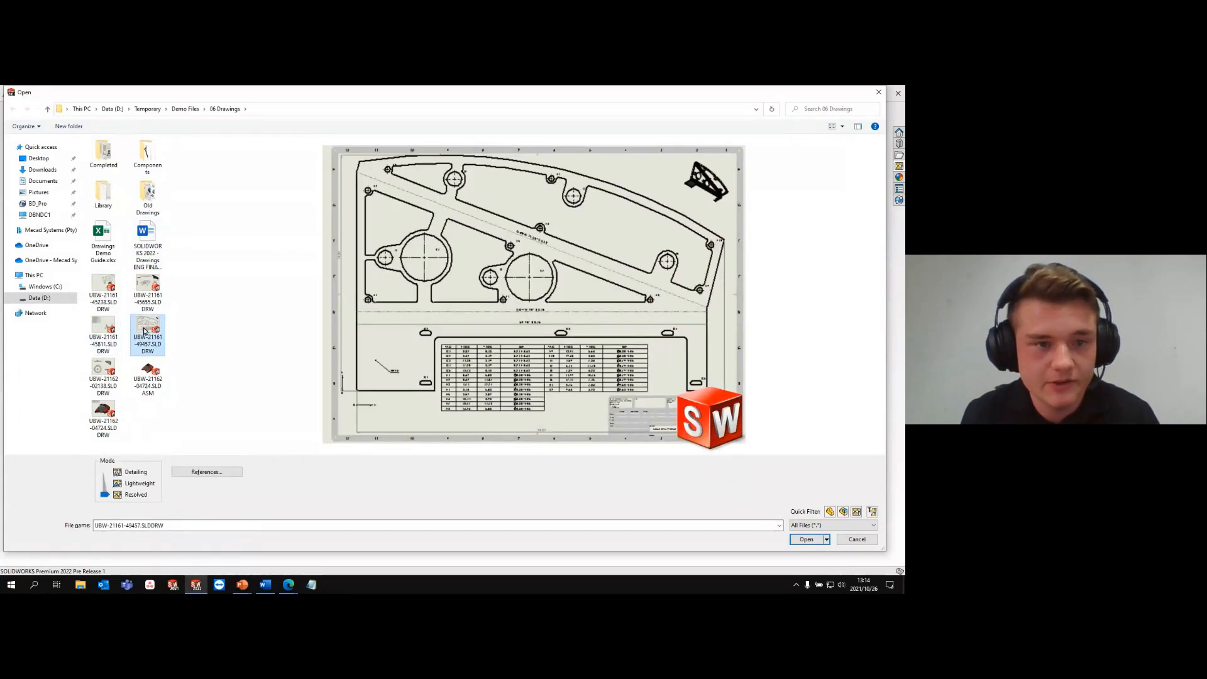
pyautogui.click(103, 376)
pyautogui.click(146, 293)
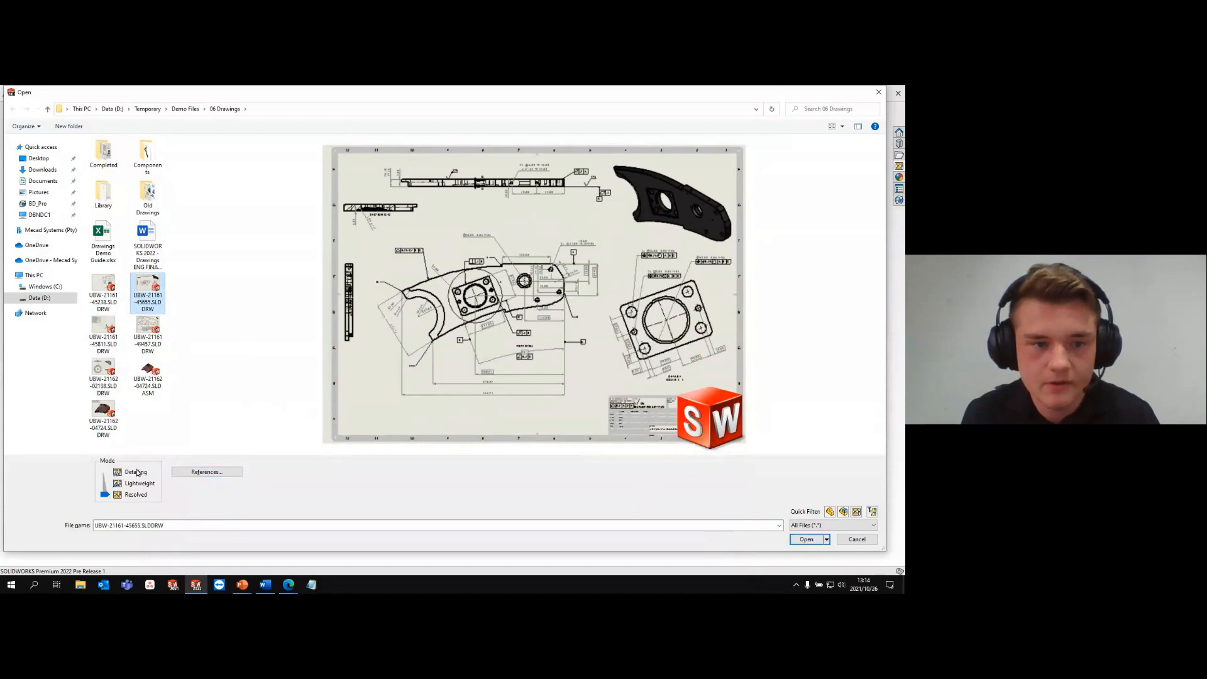
pyautogui.click(806, 539)
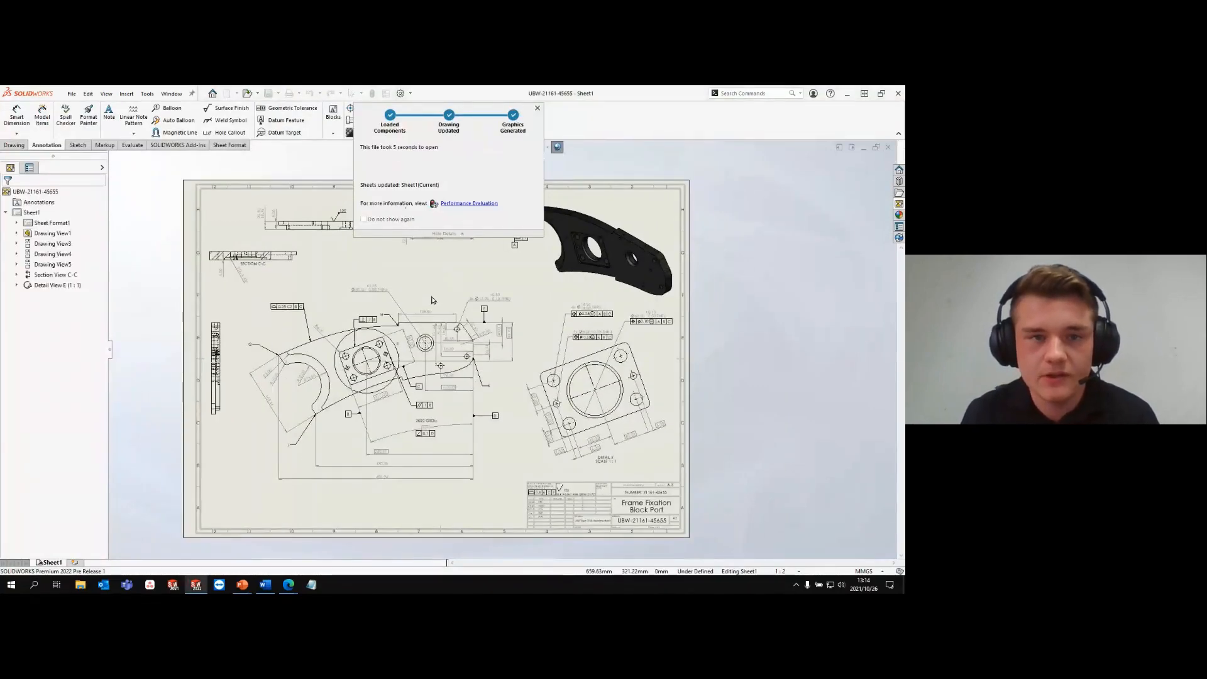
# - Place a geometric tolerance with the Position symbol above the front view, with its leader attached to the Ø30.00 hole
pyautogui.click(289, 108)
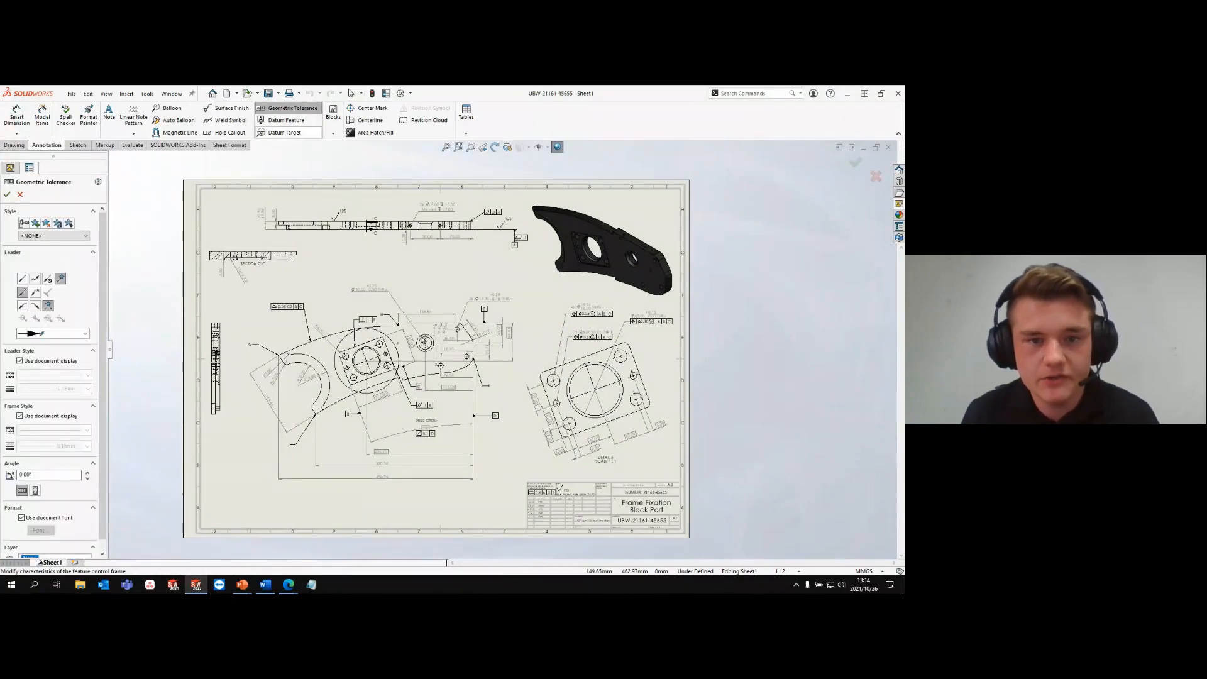
pyautogui.scroll(-3, 423, 341)
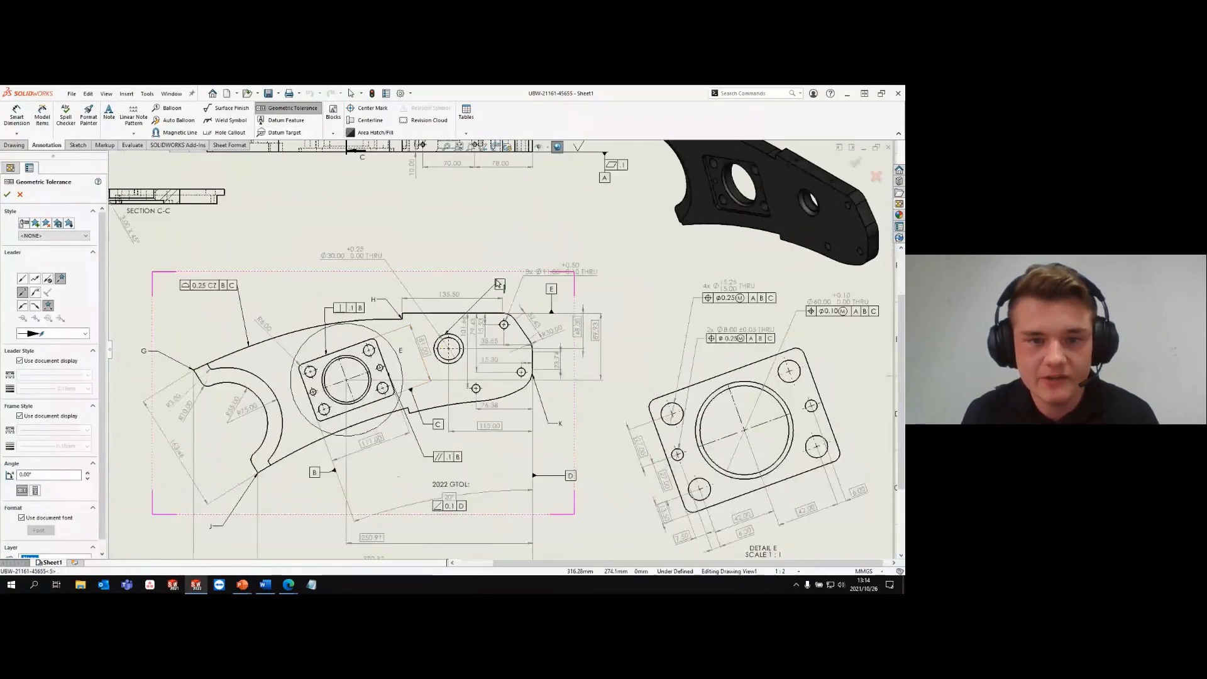
pyautogui.click(395, 227)
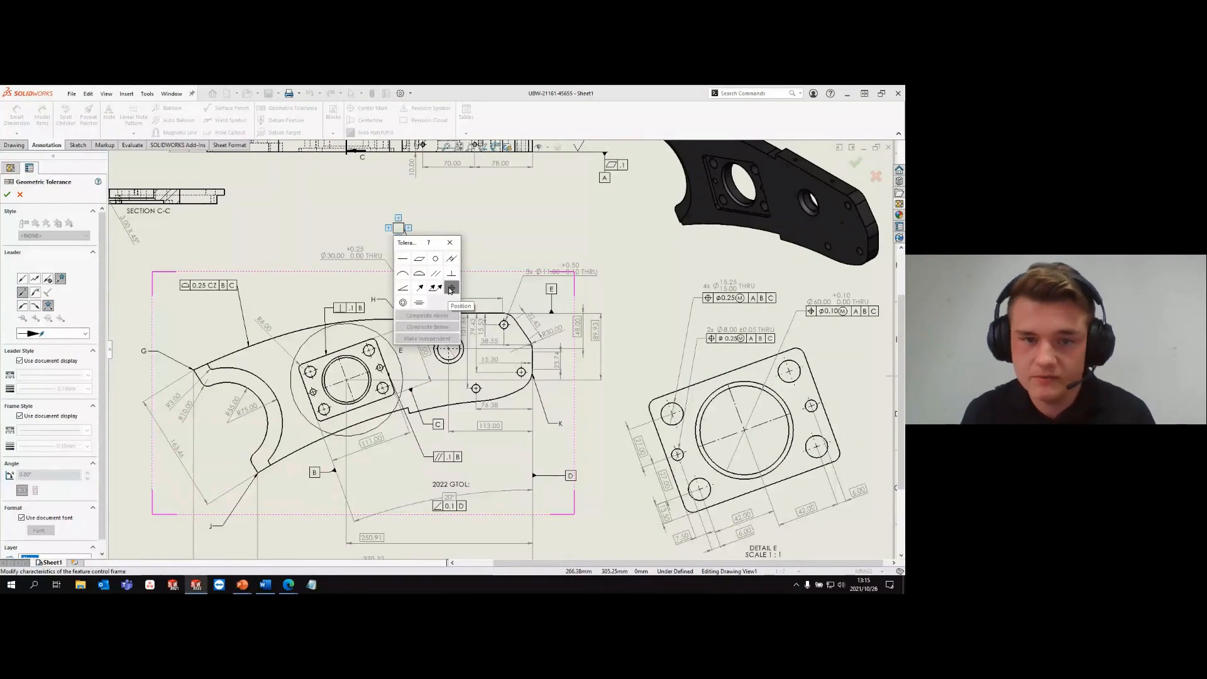
pyautogui.click(451, 289)
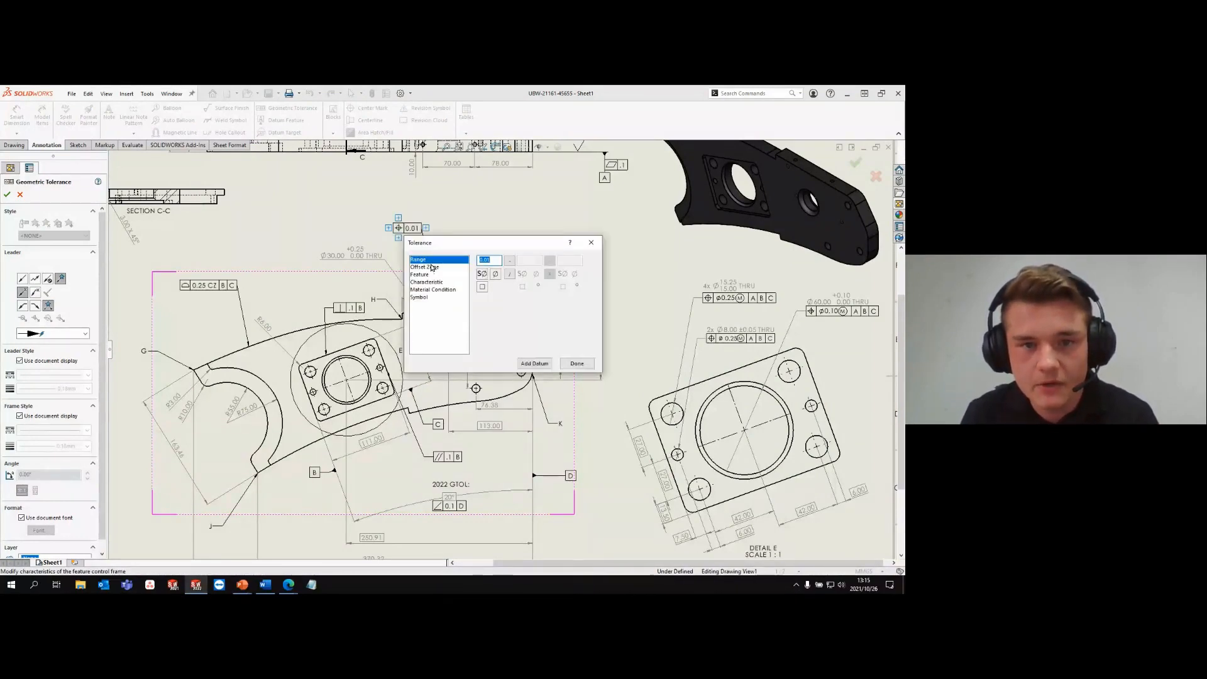
# - Review the Offset Zone, Feature, Characteristic and Symbol options available for the position tolerance
pyautogui.click(432, 267)
pyautogui.click(433, 276)
pyautogui.click(433, 283)
pyautogui.click(432, 260)
pyautogui.click(433, 267)
pyautogui.click(433, 275)
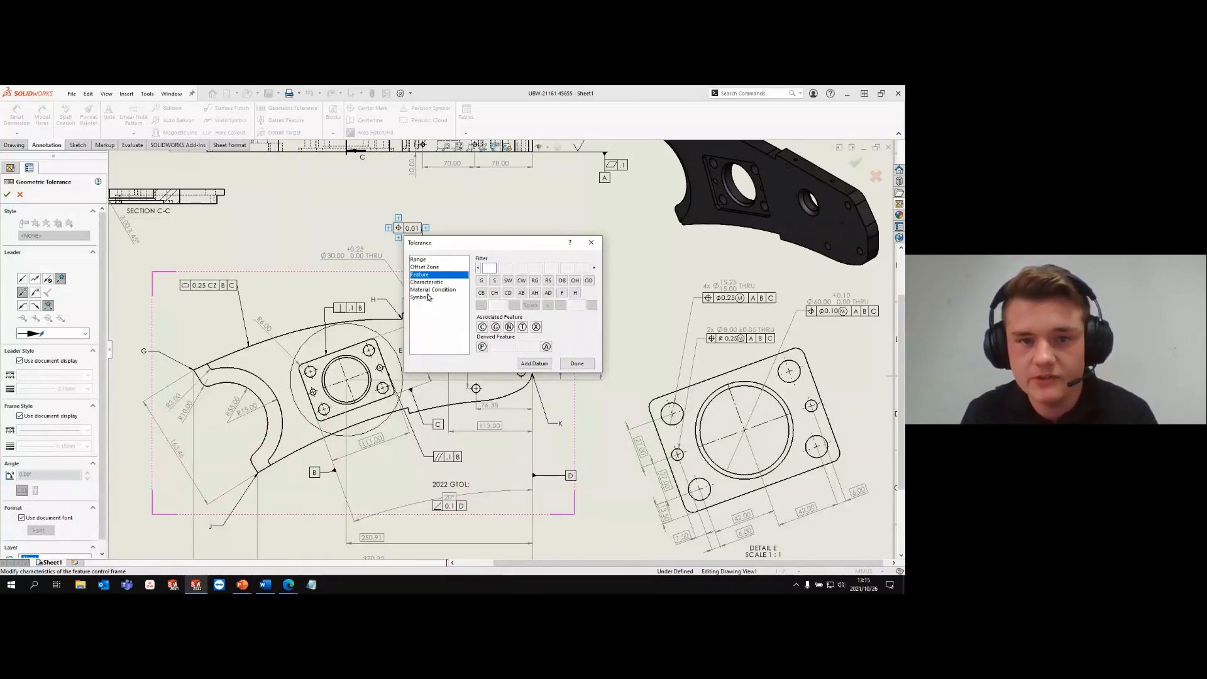
pyautogui.click(428, 299)
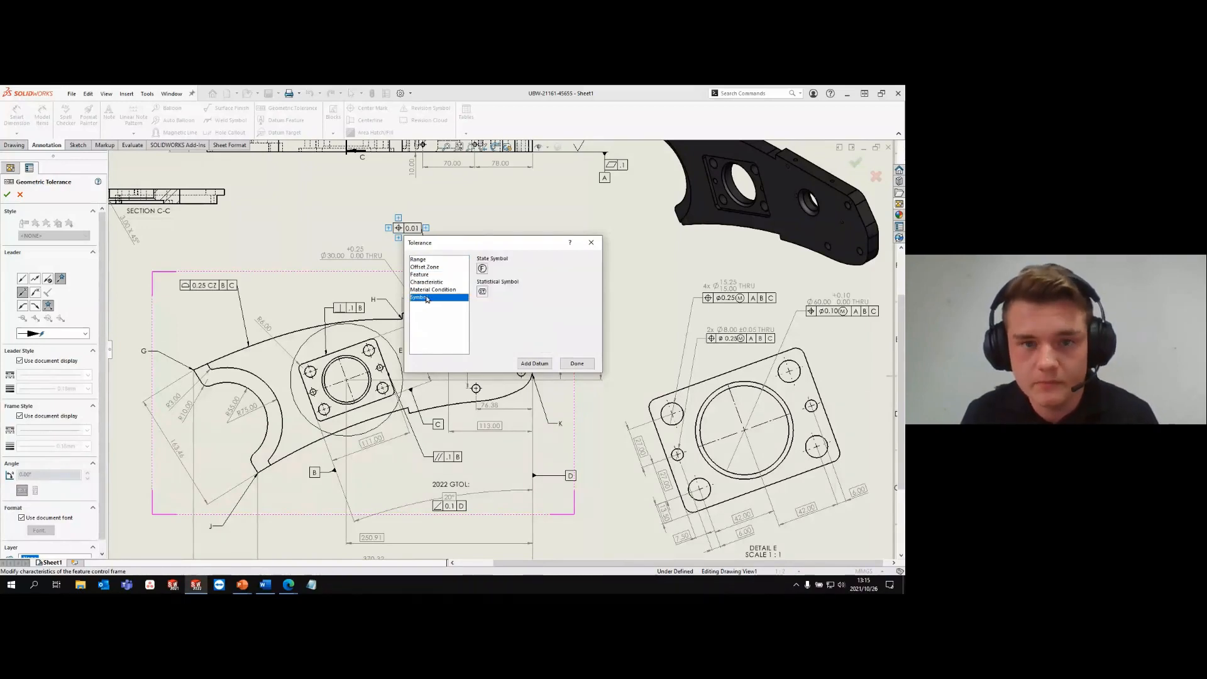
# - Set the range of the Ø30.00 hole's position tolerance to 0.25
pyautogui.click(425, 261)
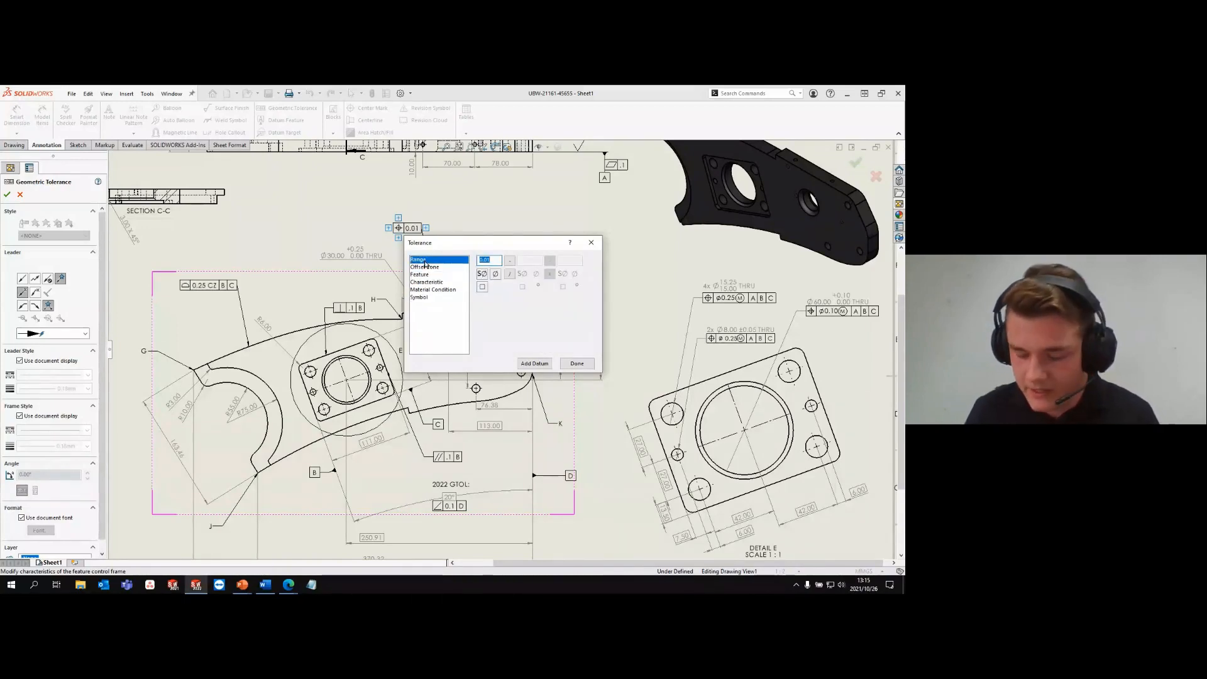
pyautogui.write('0.255')
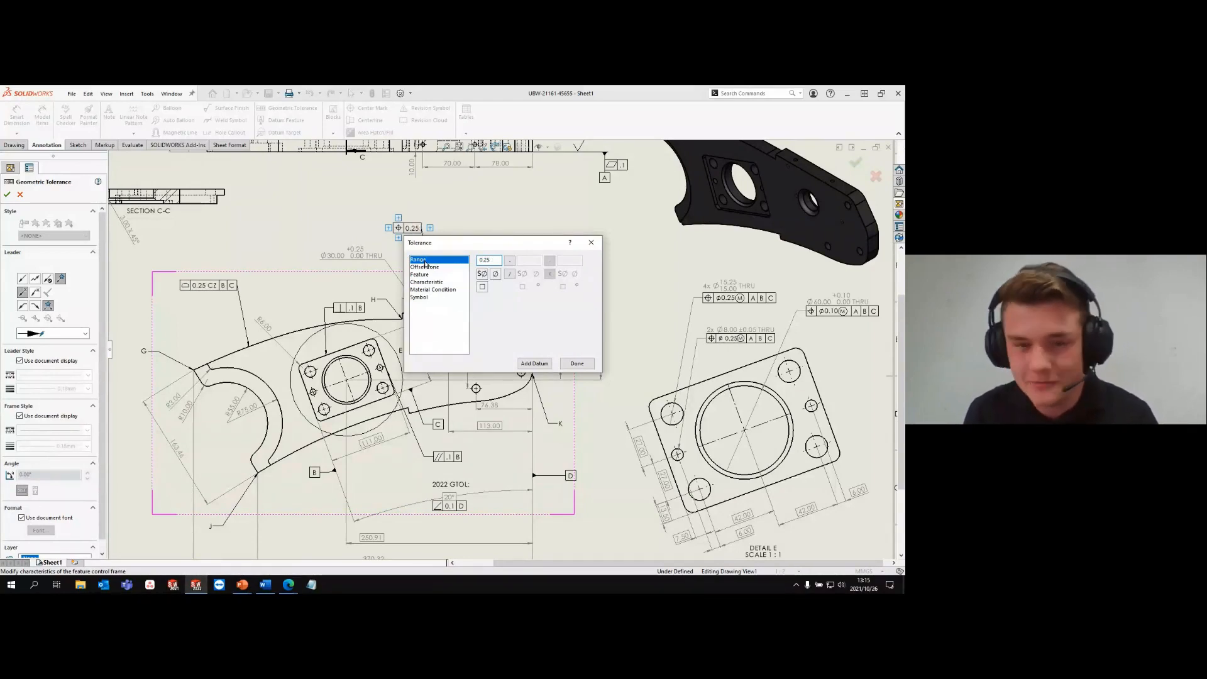
pyautogui.press('Return')
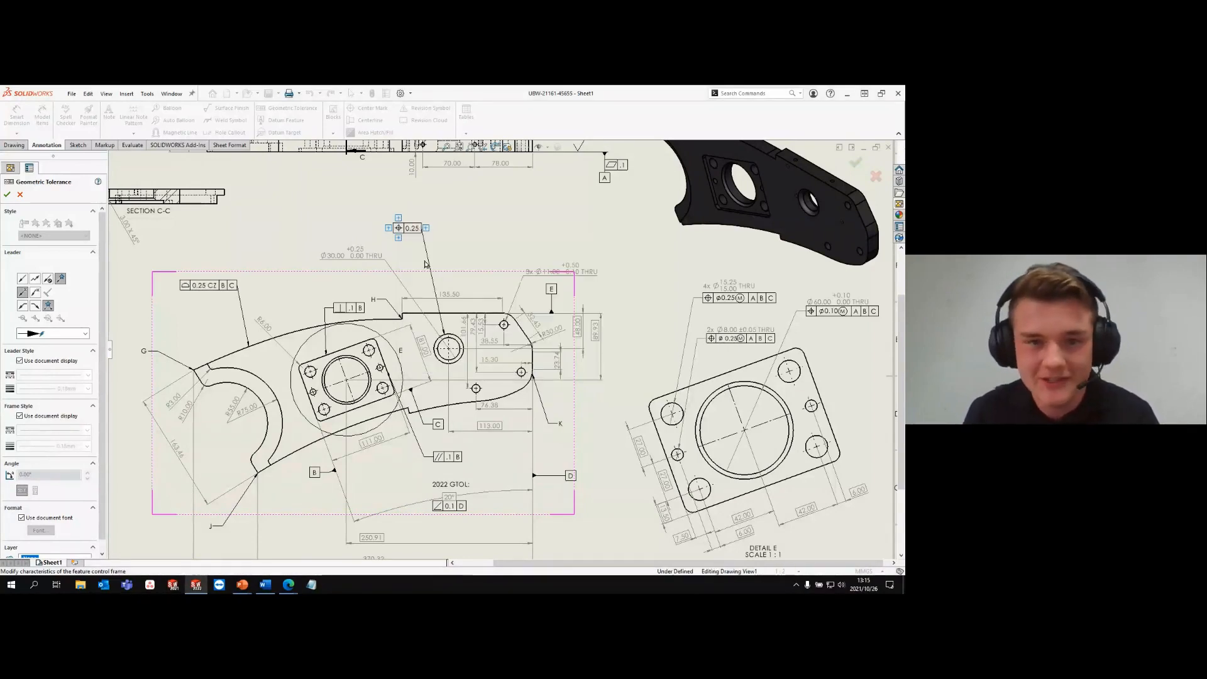
# - Reopen the hole's tolerance settings, look through the option categories and apply the Maximum Material Condition
pyautogui.click(413, 229)
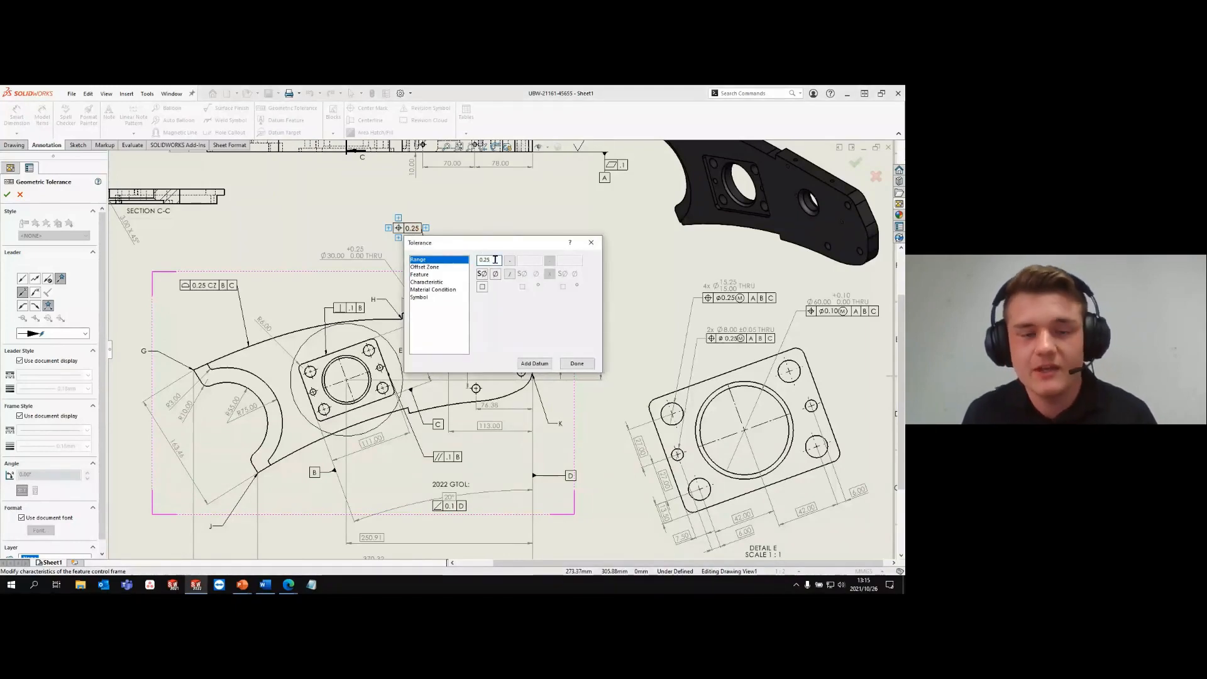
pyautogui.click(437, 268)
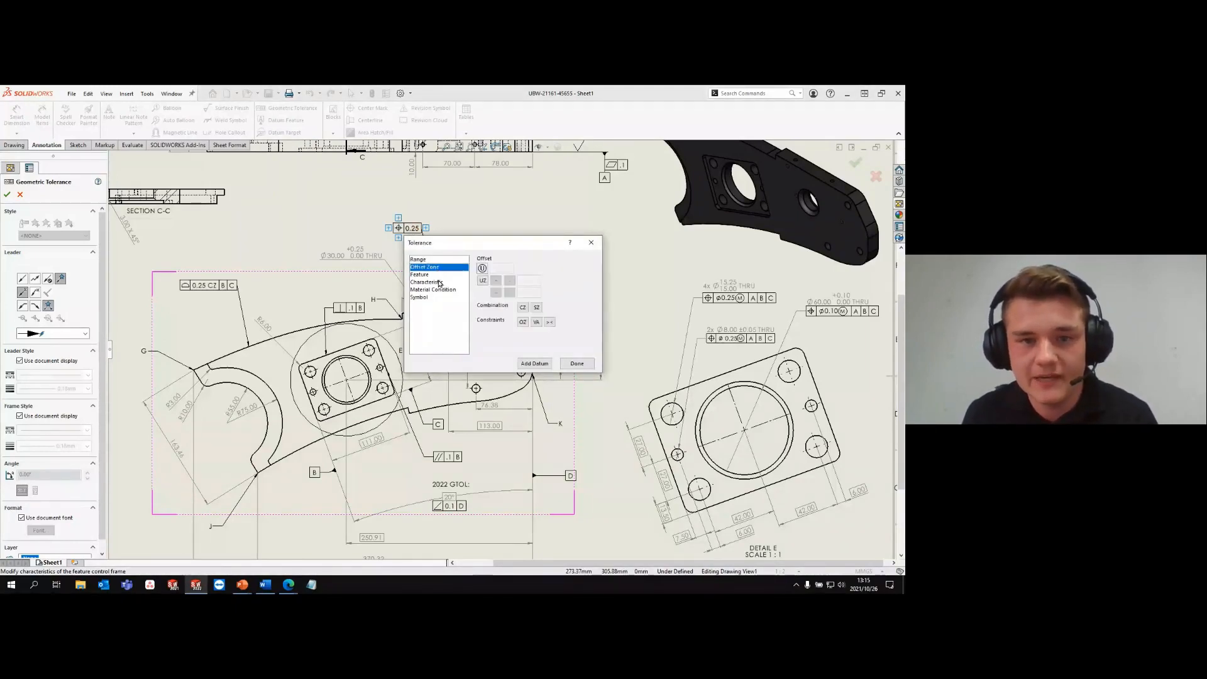
pyautogui.click(438, 275)
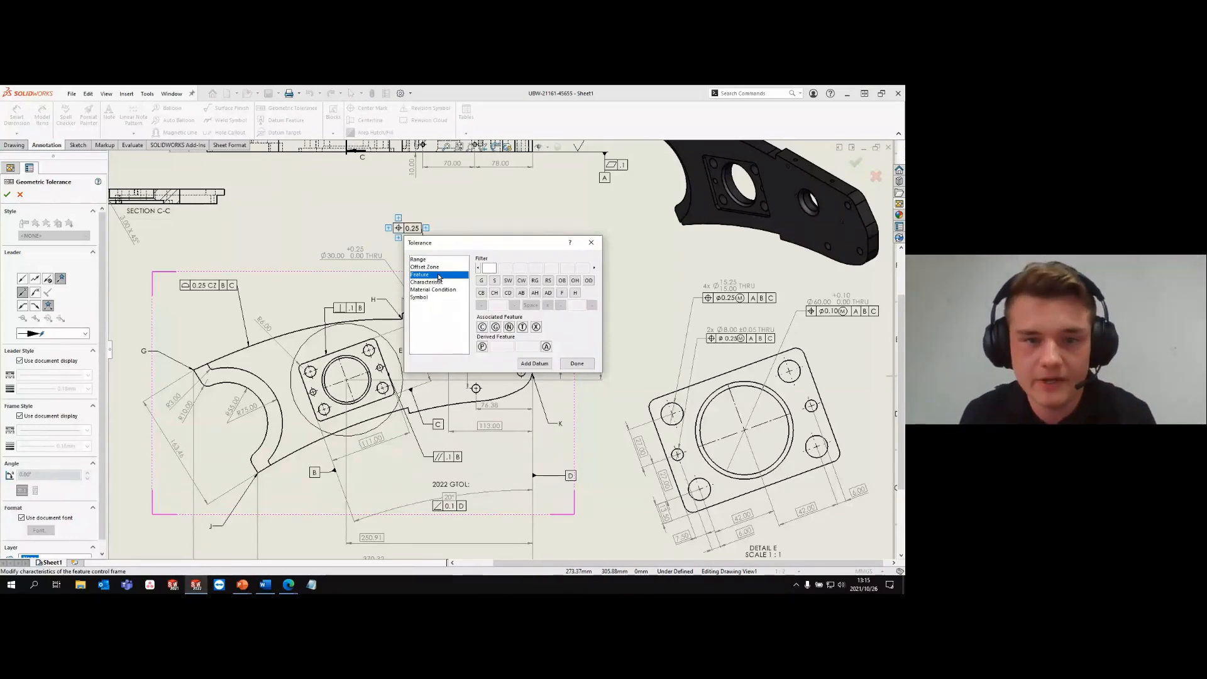
pyautogui.click(438, 268)
pyautogui.click(439, 282)
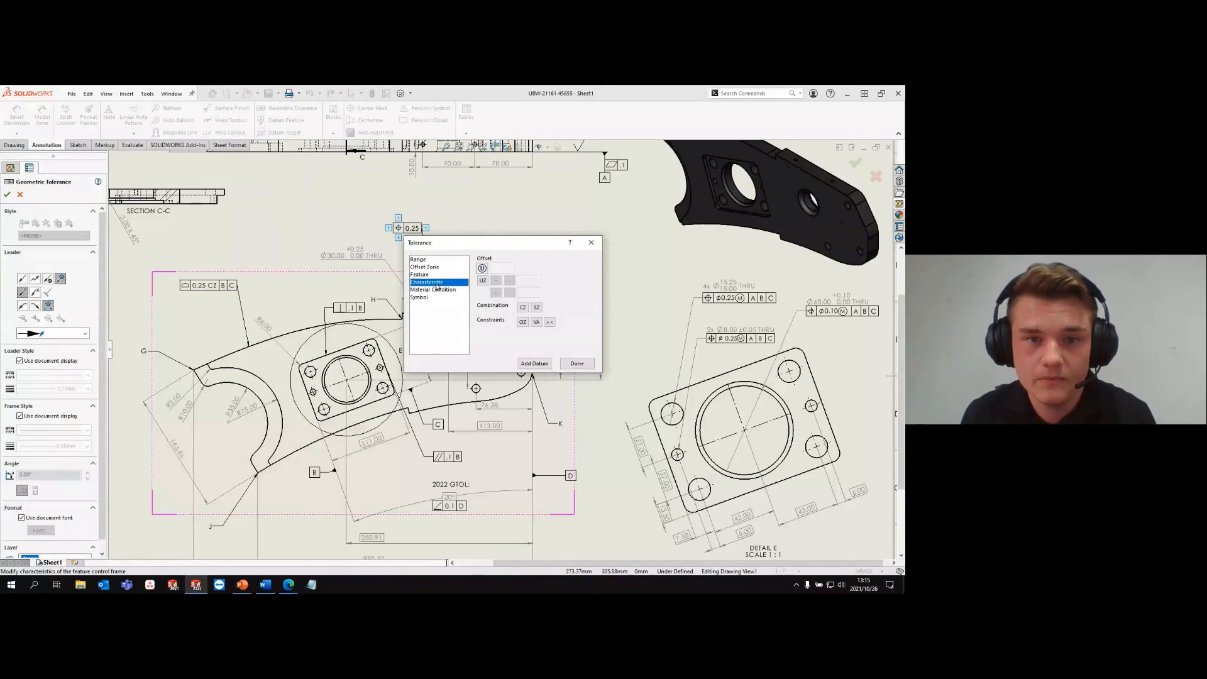
pyautogui.click(438, 289)
pyautogui.click(482, 260)
# - Add datums A and B to the Ø30.00 hole's tolerance frame and finish the annotation
pyautogui.click(535, 363)
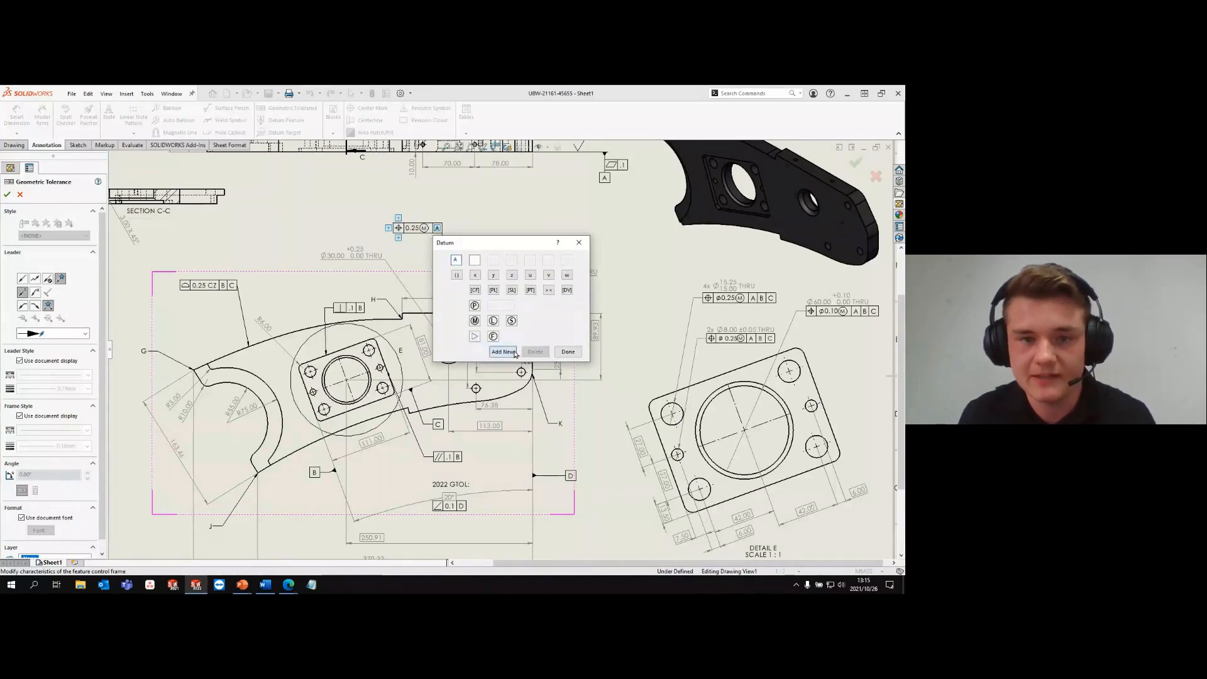
pyautogui.click(514, 353)
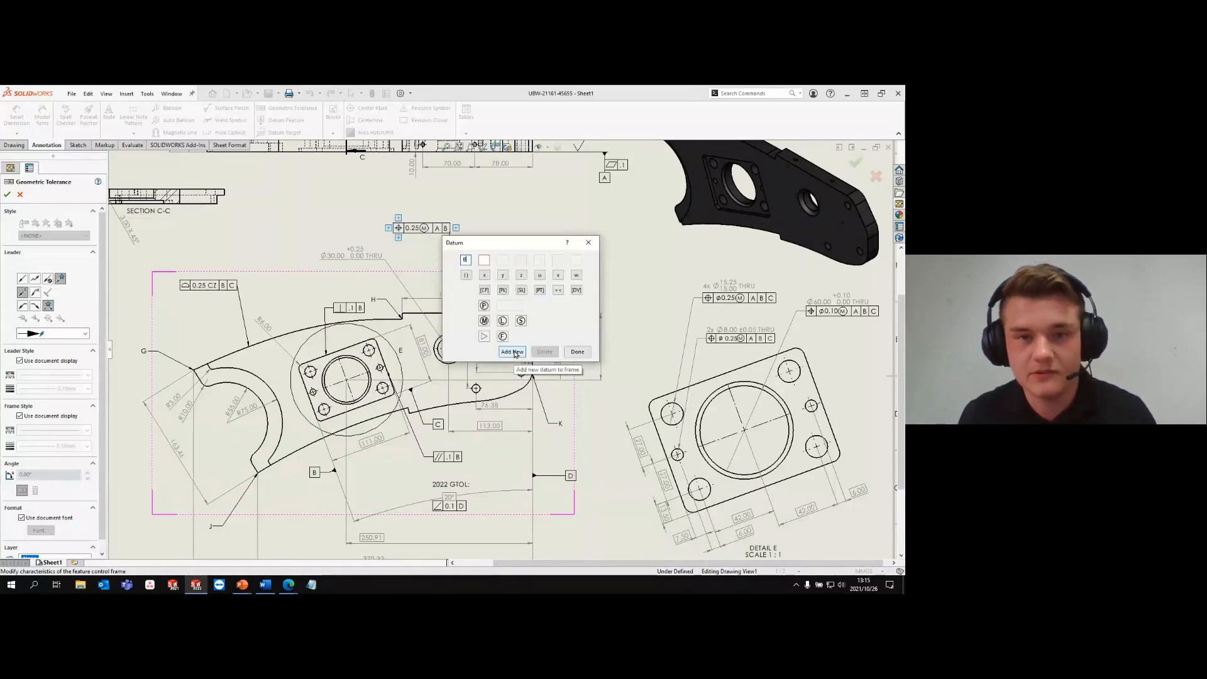
pyautogui.click(577, 352)
pyautogui.click(547, 235)
# - Add a new frame with the Position symbol below the existing tolerance of the Ø60.00 hole in Detail E
pyautogui.scroll(-1, 825, 316)
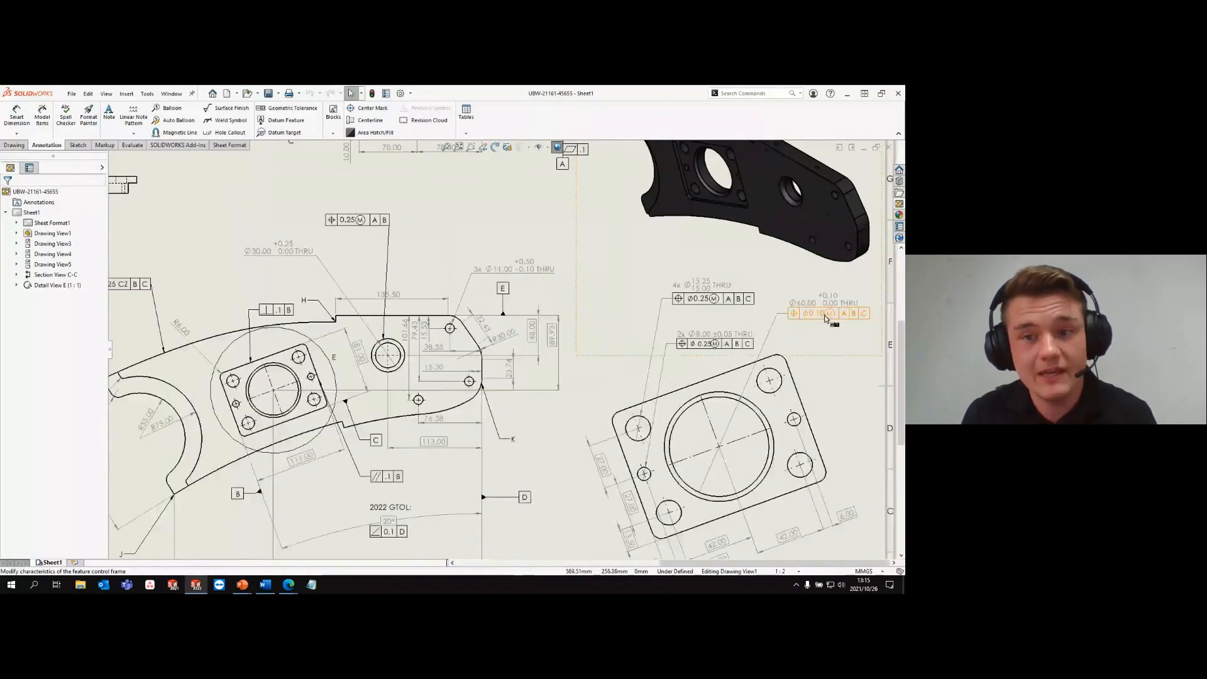
pyautogui.scroll(-1, 825, 318)
pyautogui.click(754, 321)
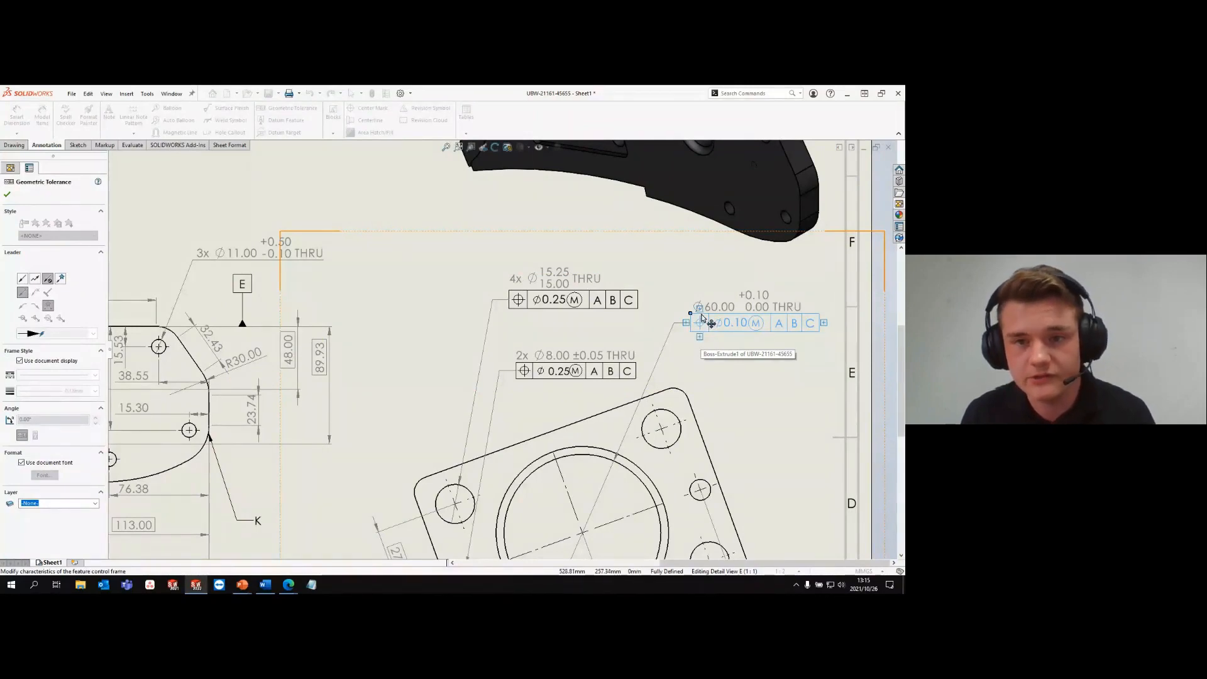
pyautogui.click(700, 338)
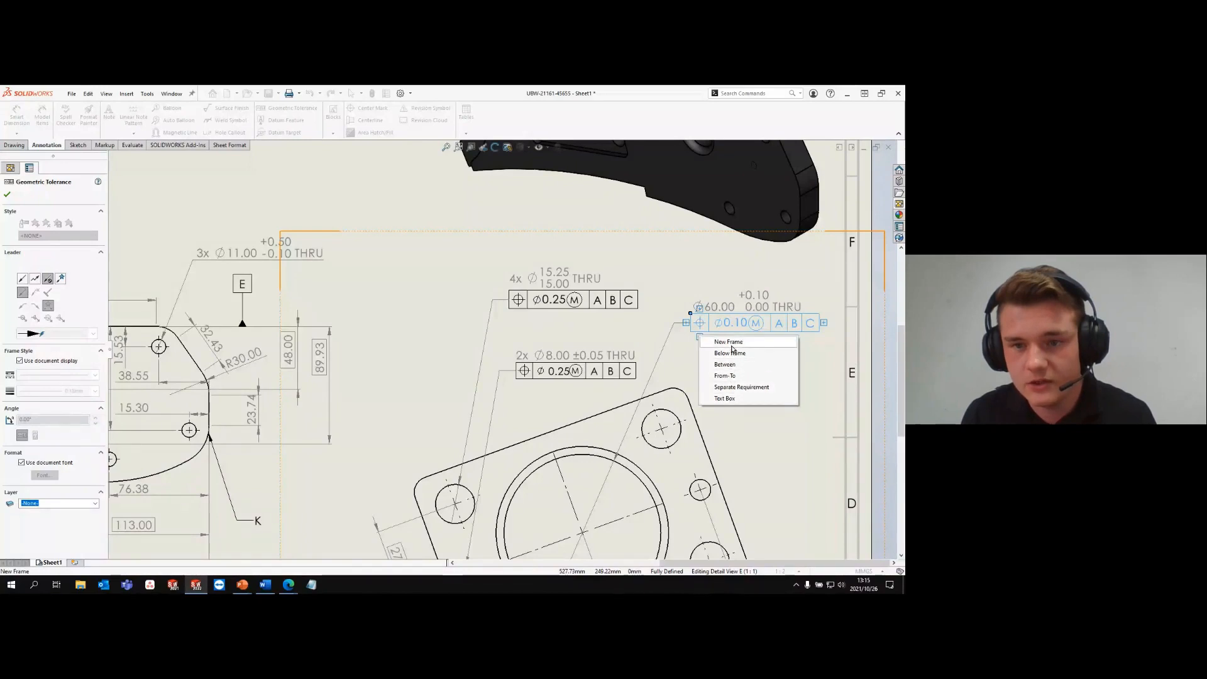
pyautogui.click(730, 353)
pyautogui.click(750, 405)
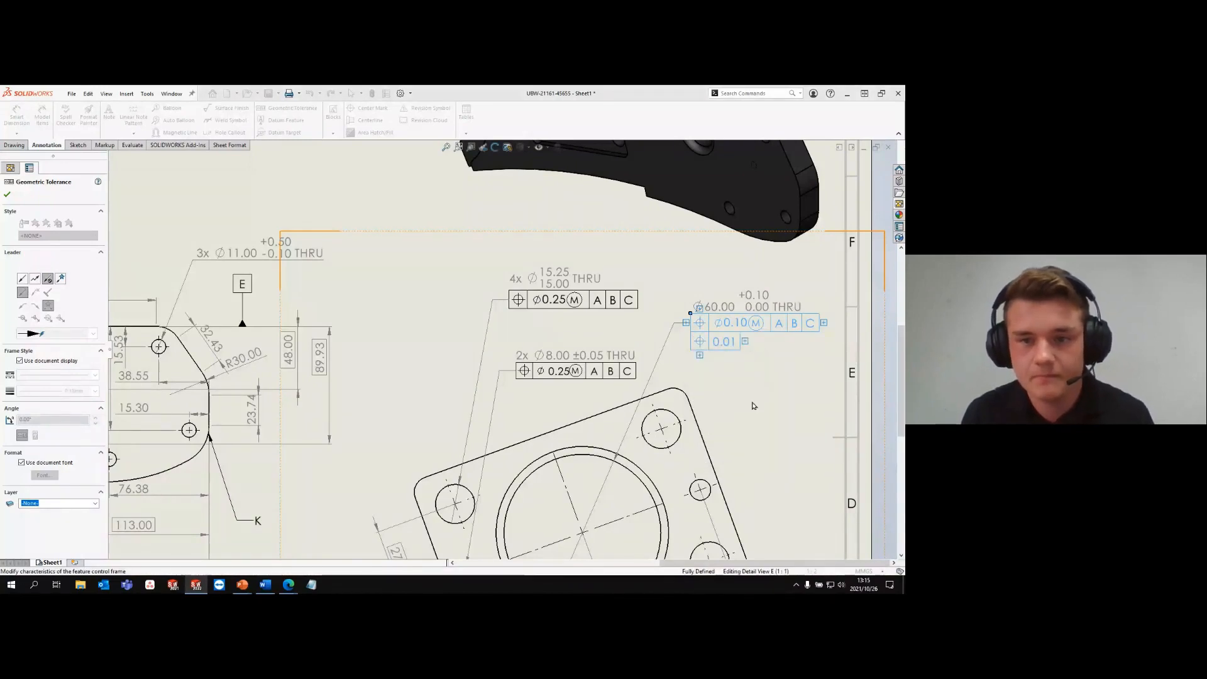
# - Set the new frame's tolerance to 0.25 with spherical diameter and Maximum Material Condition, and accept the annotation
pyautogui.write('0.25')
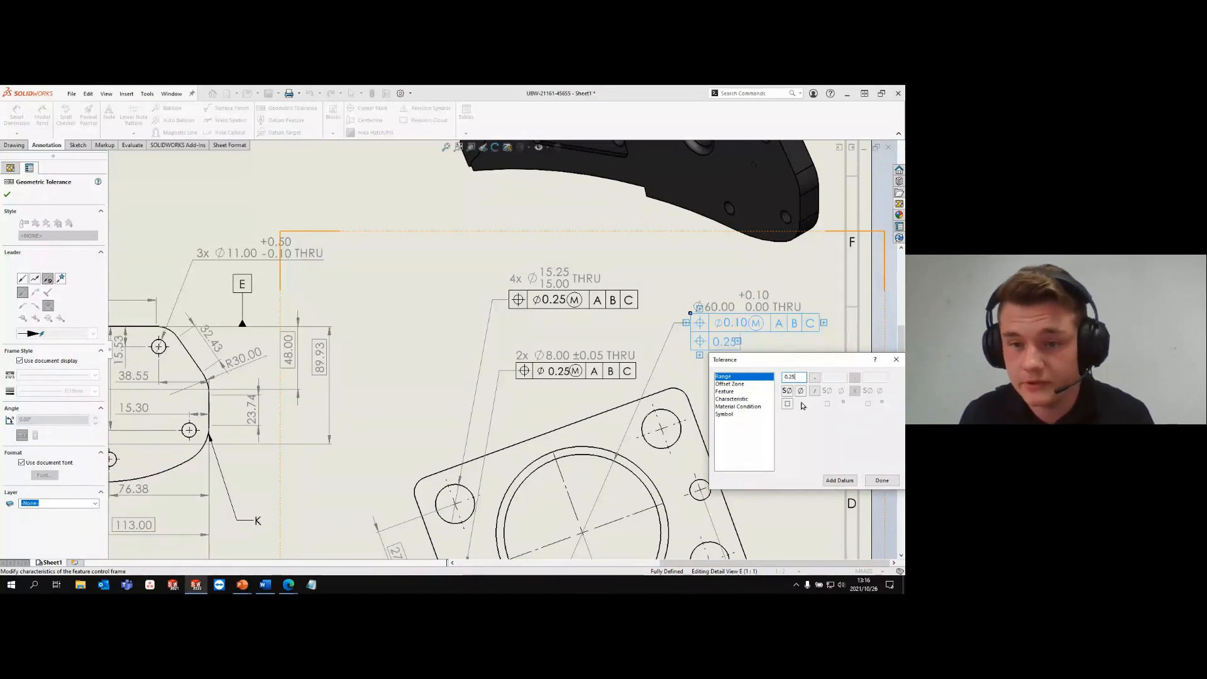
pyautogui.click(787, 391)
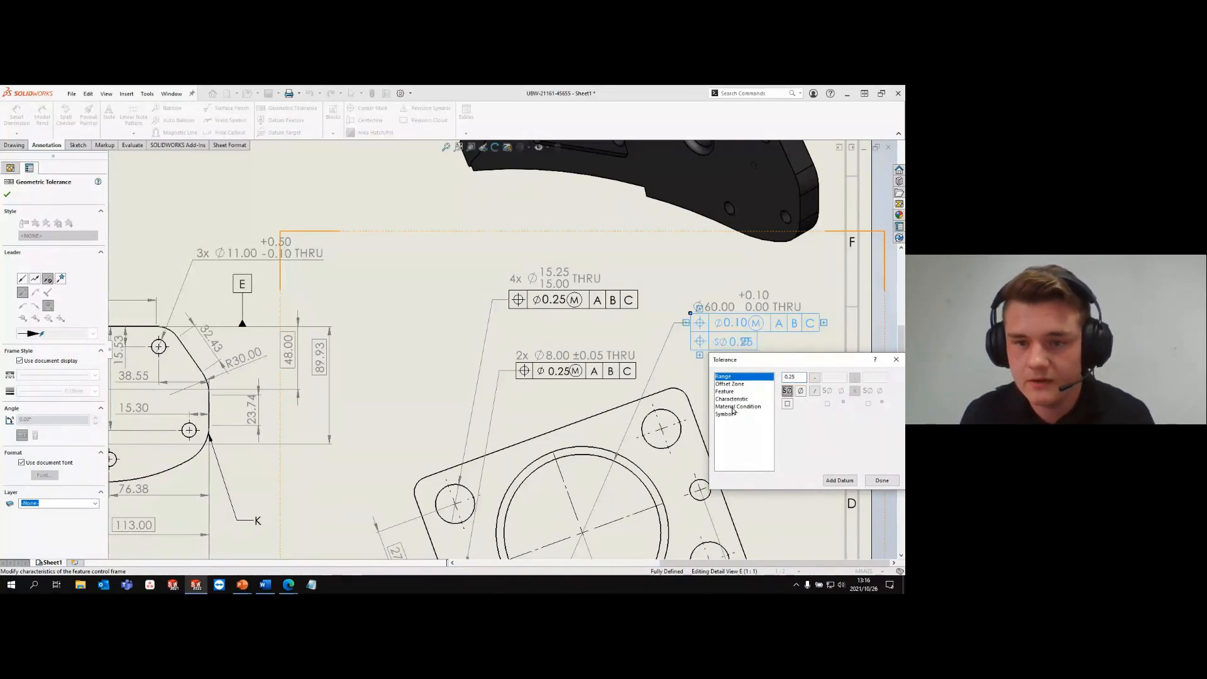
pyautogui.click(737, 406)
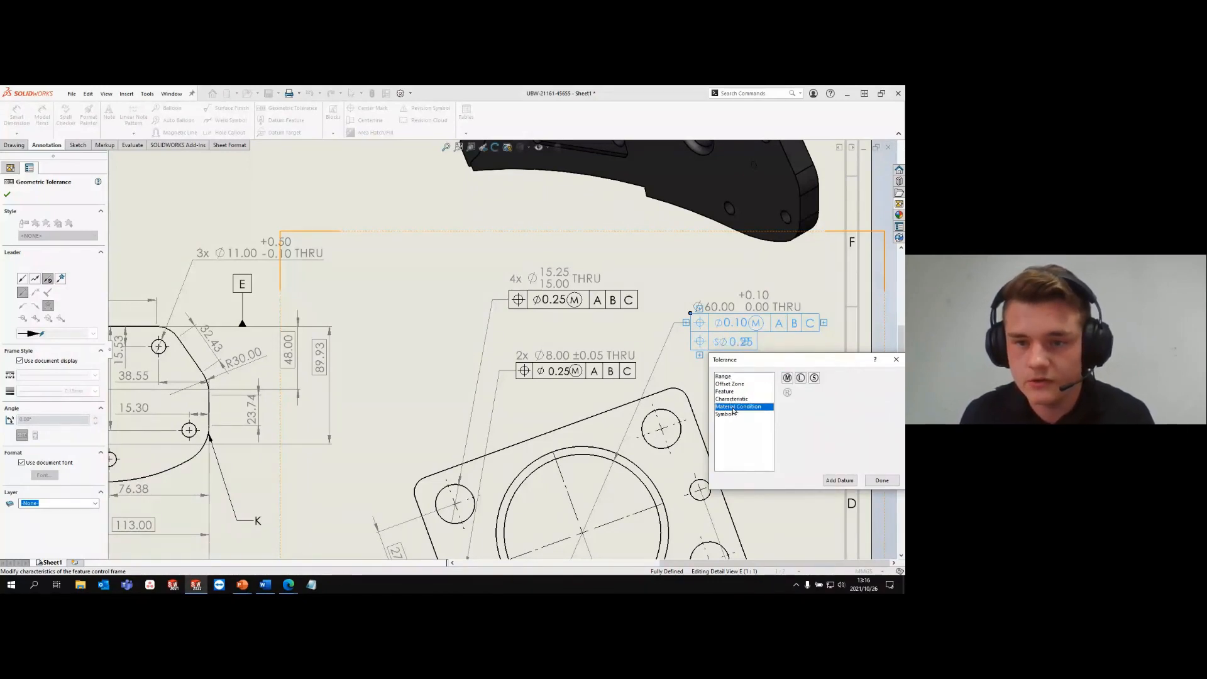
pyautogui.click(788, 378)
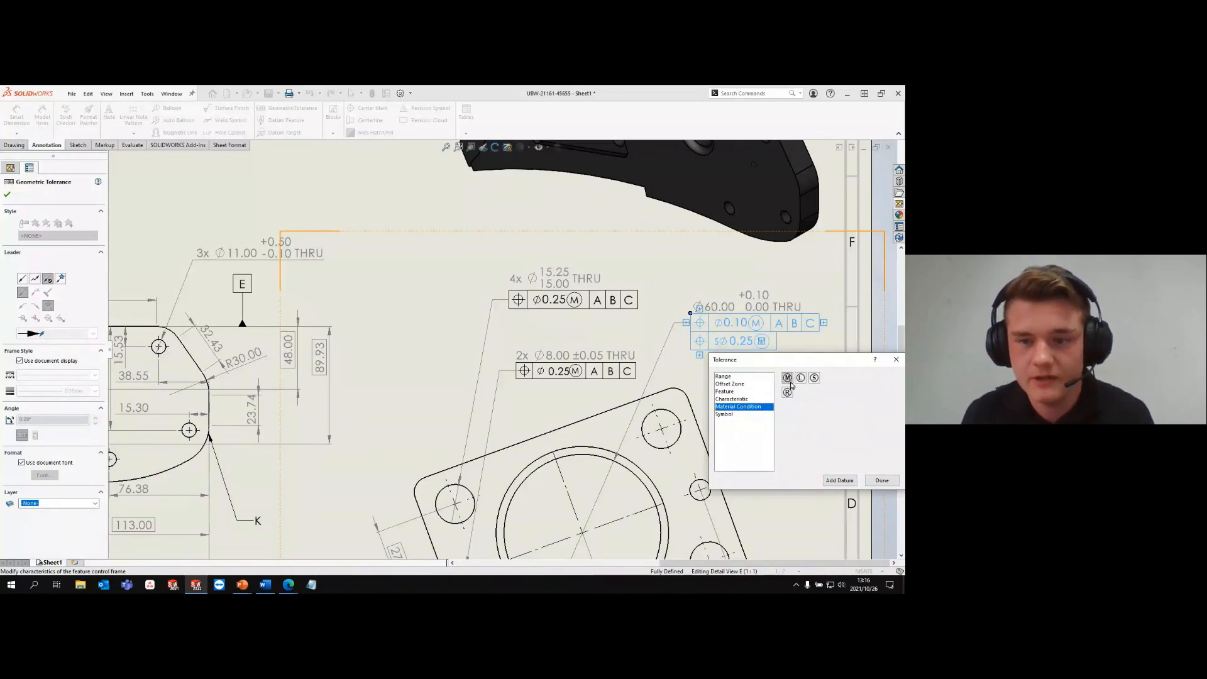
pyautogui.click(885, 482)
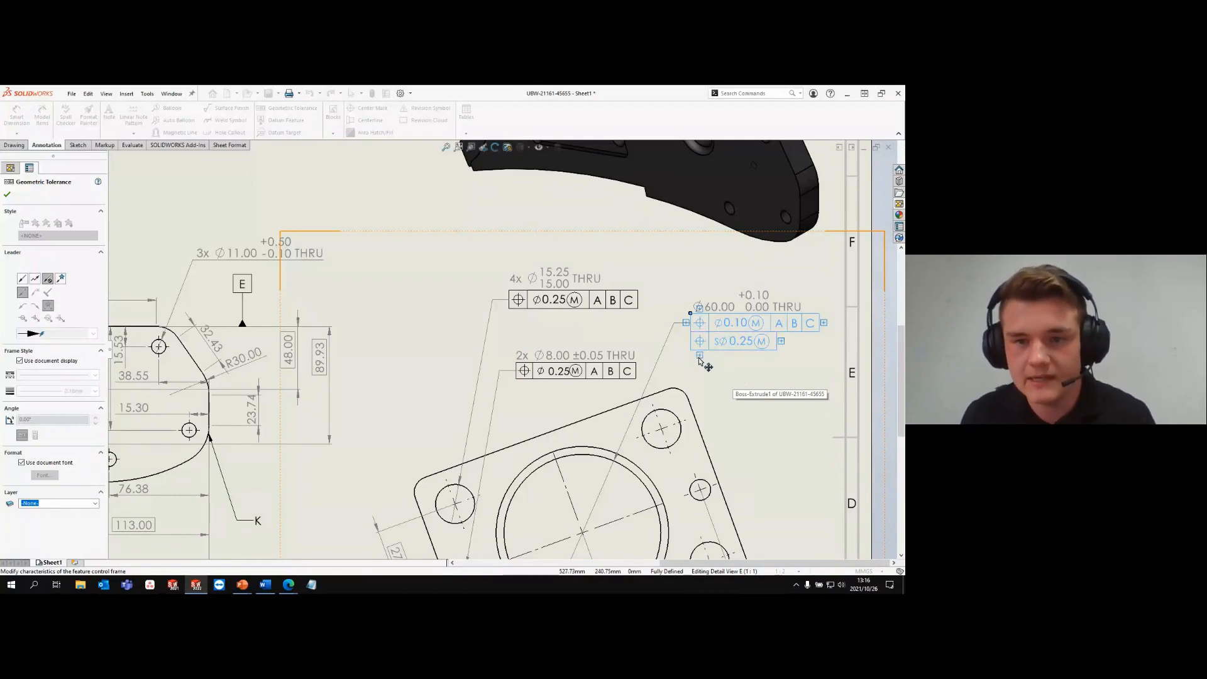
pyautogui.moveTo(689, 346)
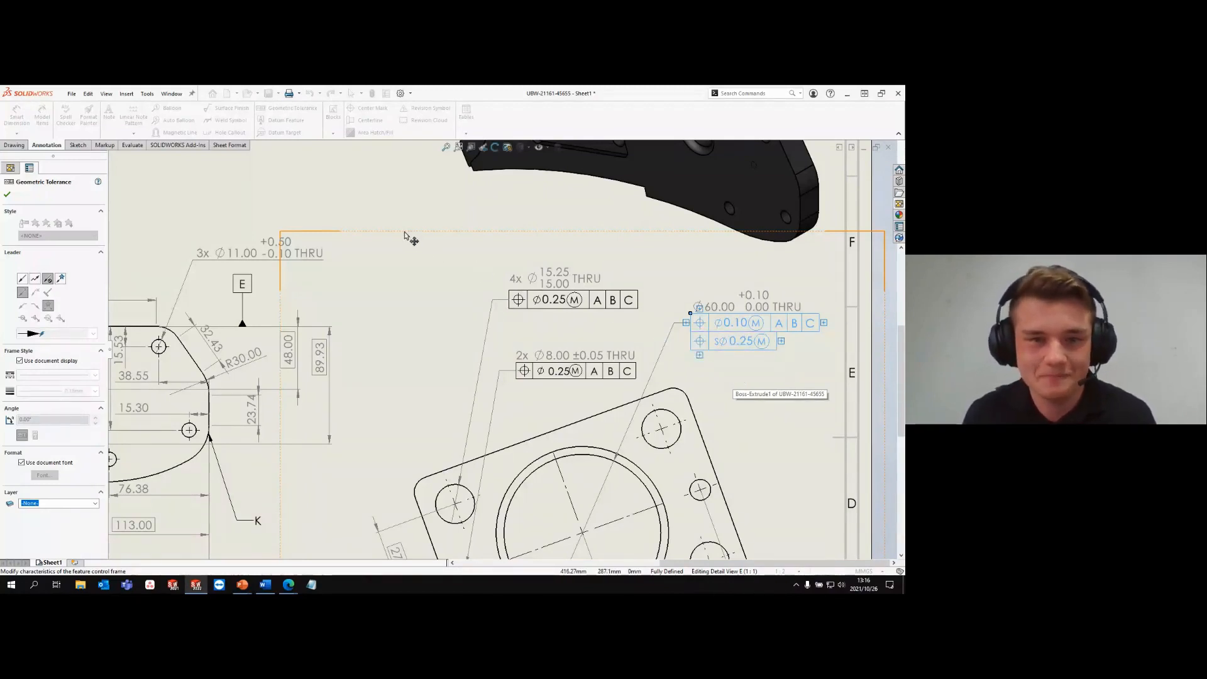
pyautogui.click(8, 194)
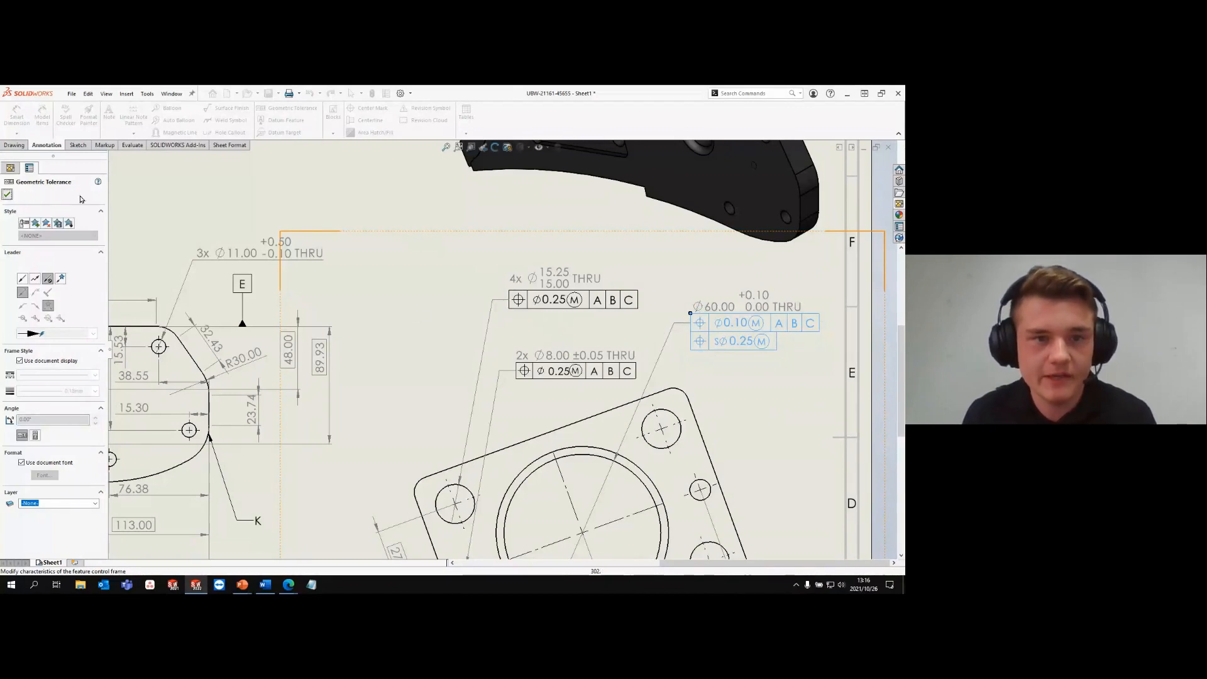
# - Convert the older geometric tolerance of the two Ø8.00 holes in Detail E to the new format
pyautogui.click(557, 374)
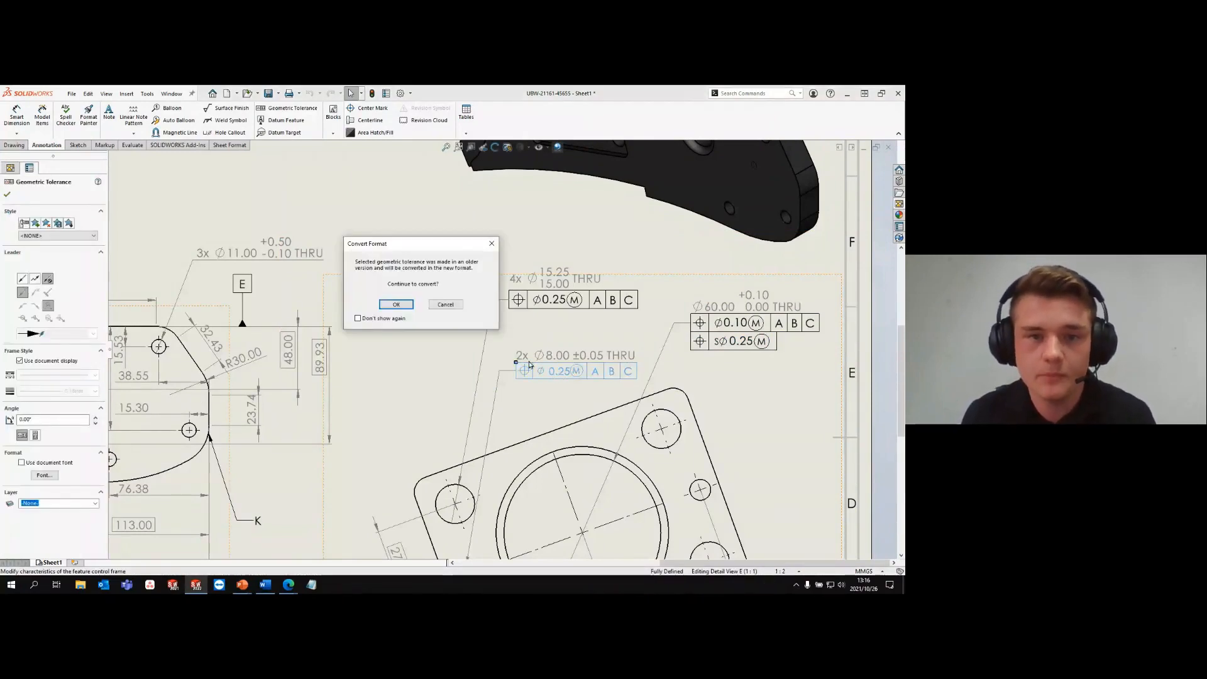
pyautogui.click(396, 305)
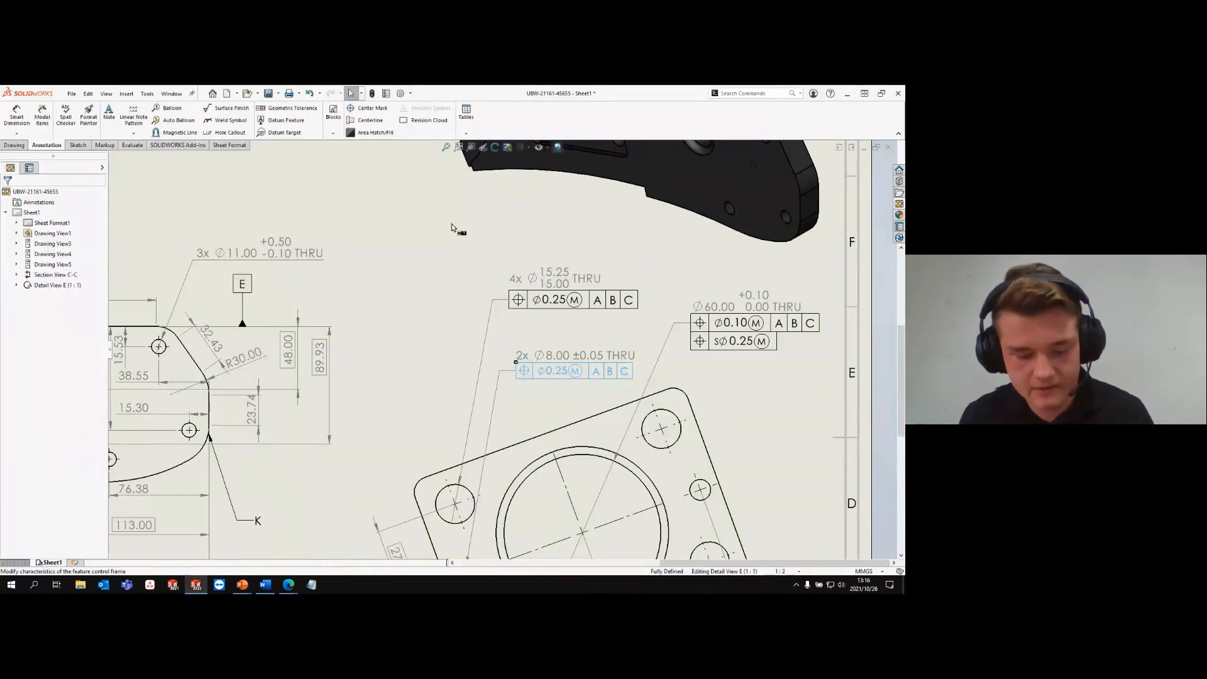
pyautogui.press('f')
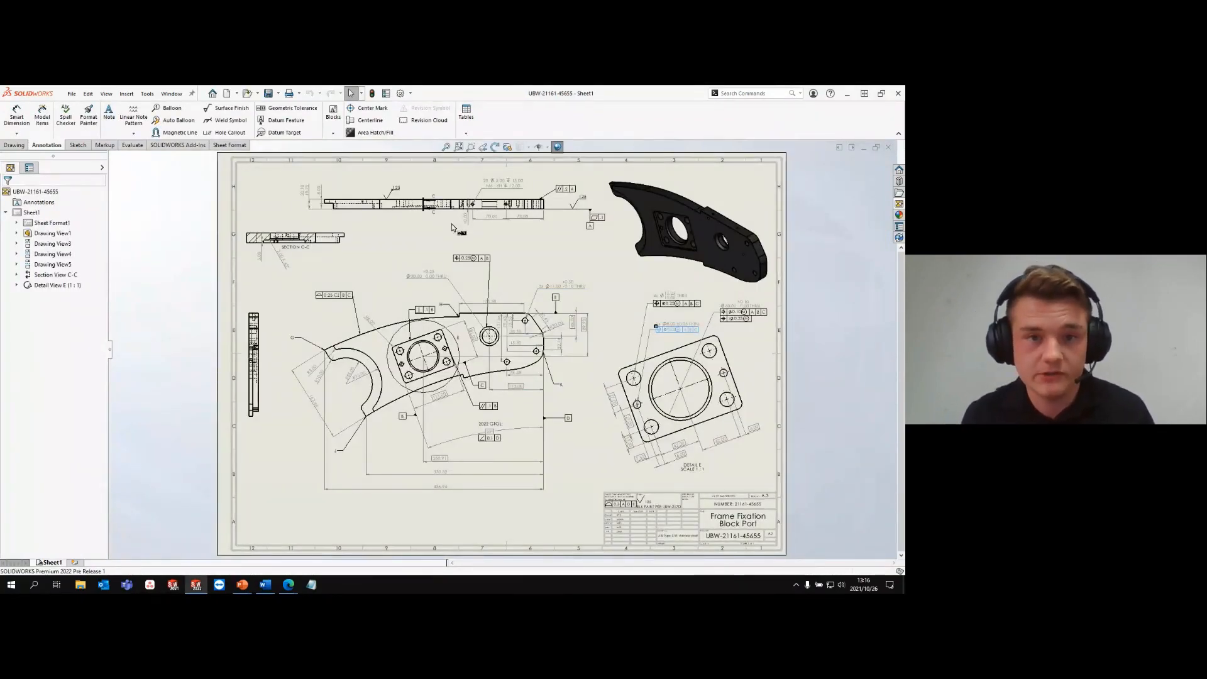
# - Close the Frame Fixation Block Port drawing and switch to the Drawings slide of the presentation
pyautogui.hotkey('ctrl', 'w')
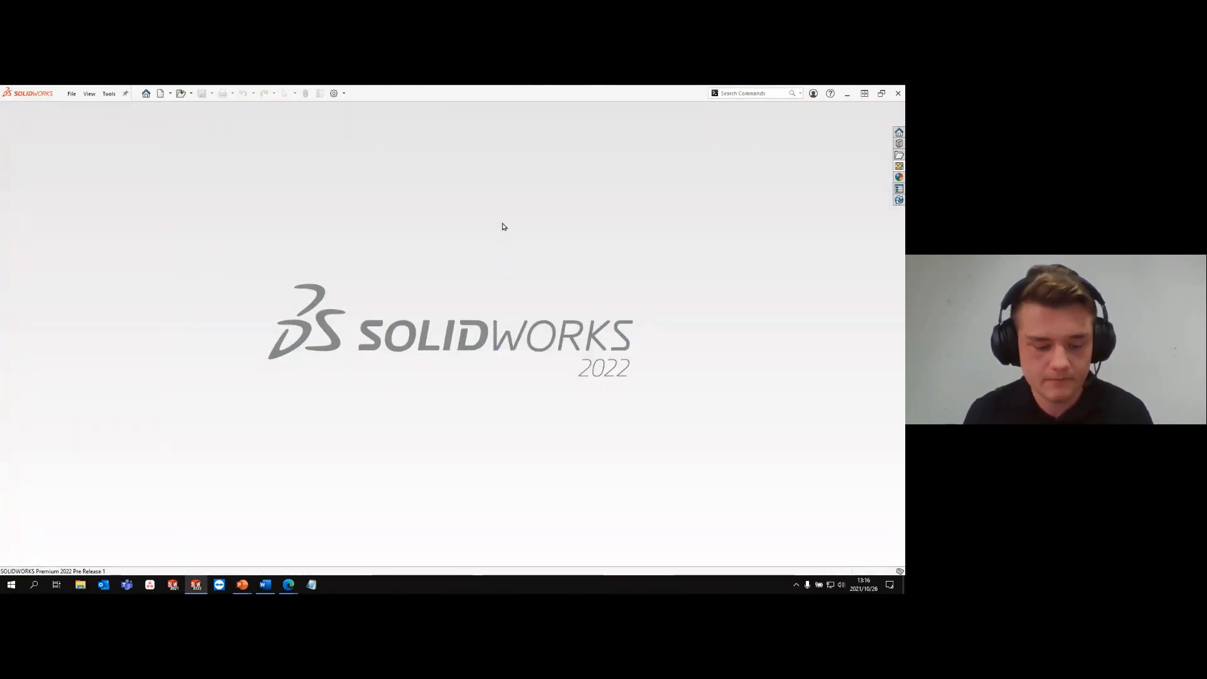
pyautogui.hotkey('alt', 'Tab')
pyautogui.hotkey('alt', 'Tab')
pyautogui.hotkey('alt', 'Tab')
pyautogui.hotkey('alt', 'Tab')
pyautogui.hotkey('alt', 'Tab')
pyautogui.hotkey('alt', 'Tab')
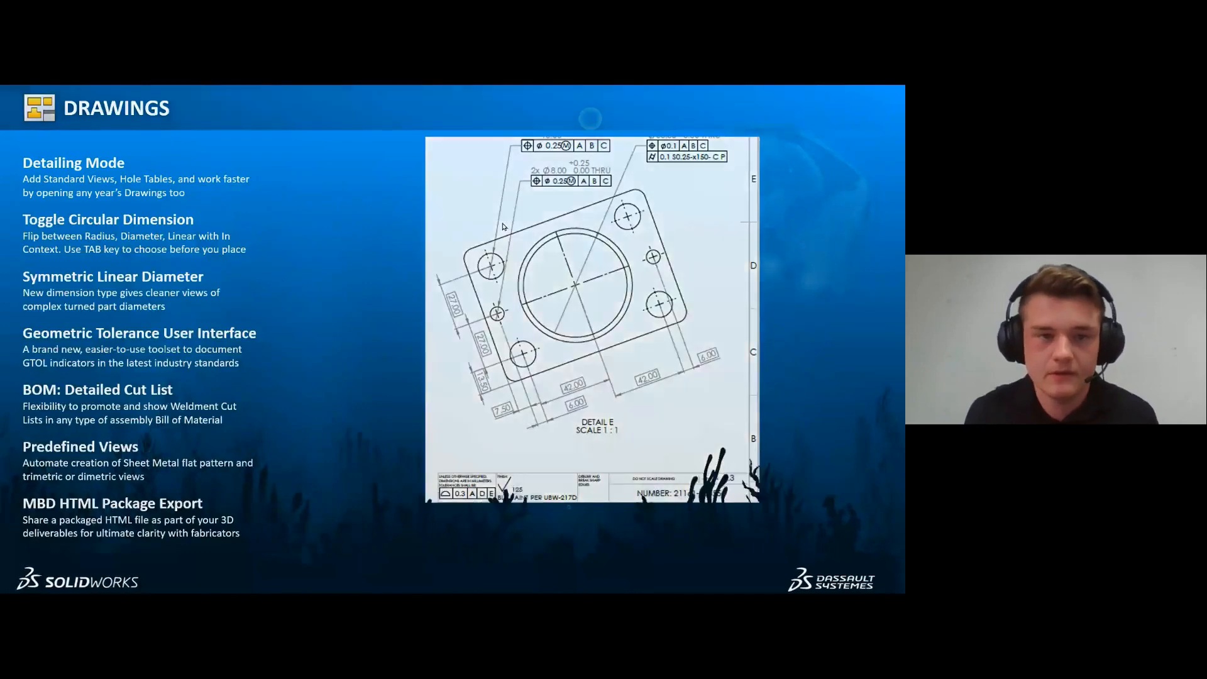
pyautogui.press('Right')
pyautogui.press('Right')
pyautogui.press('Right')
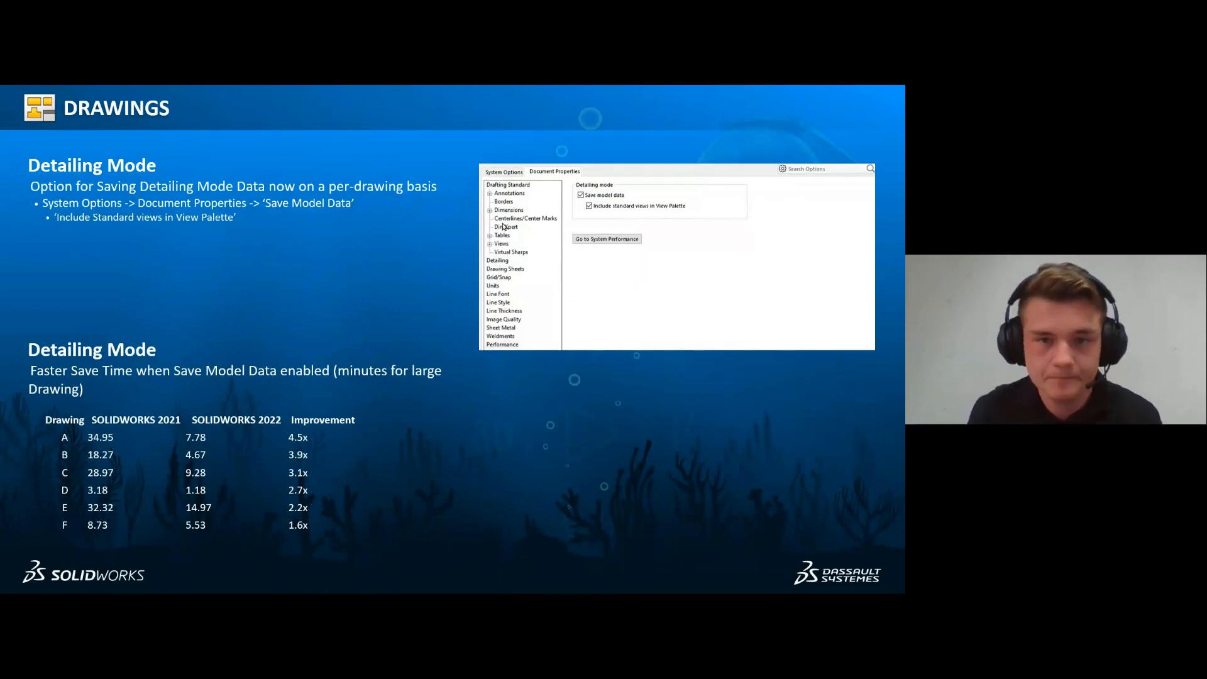
pyautogui.press('Right')
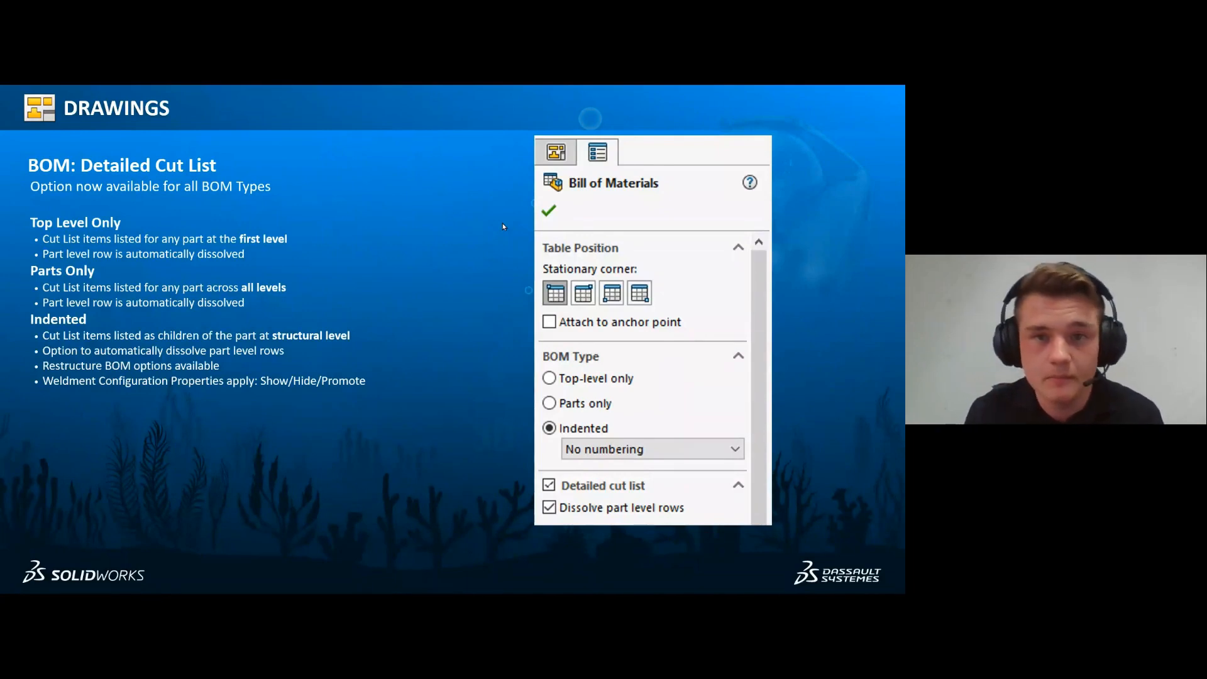
pyautogui.press('Right')
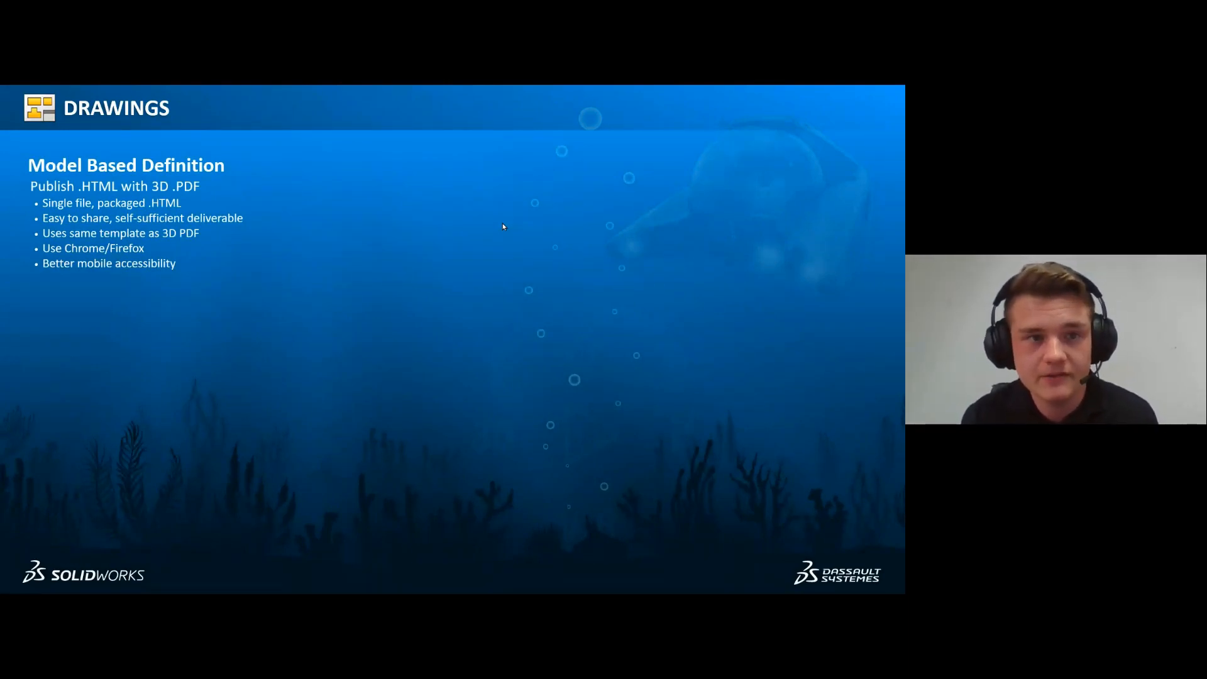
pyautogui.press('Right')
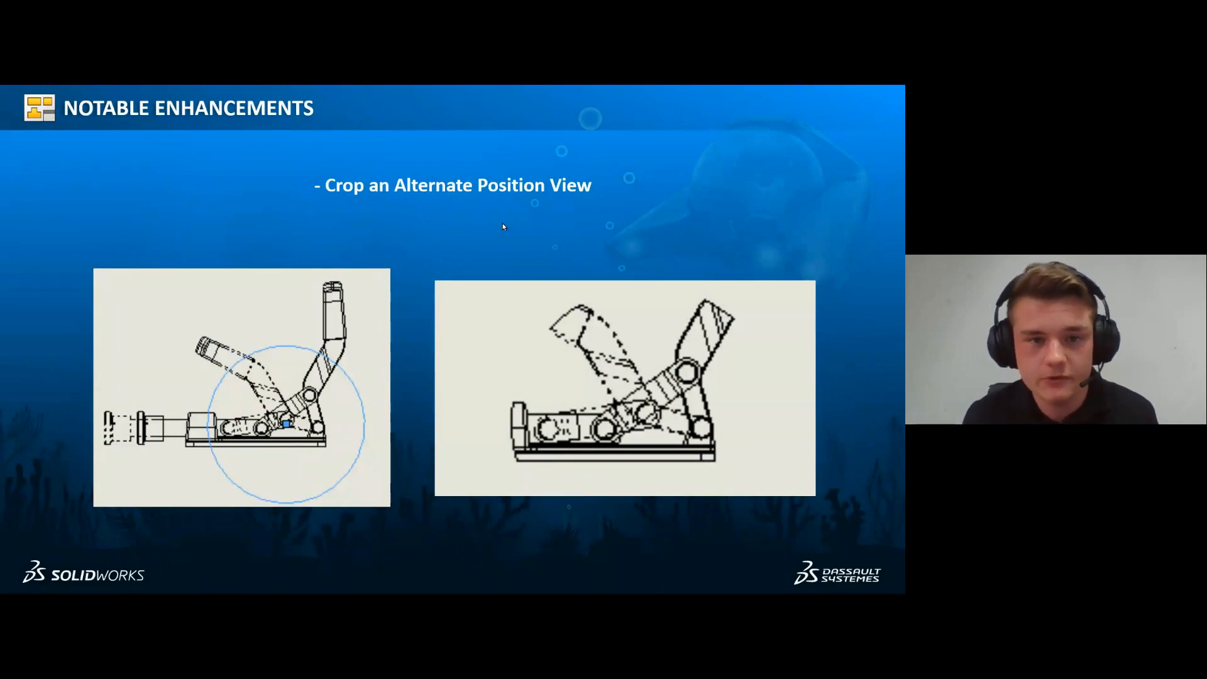
pyautogui.press('Right')
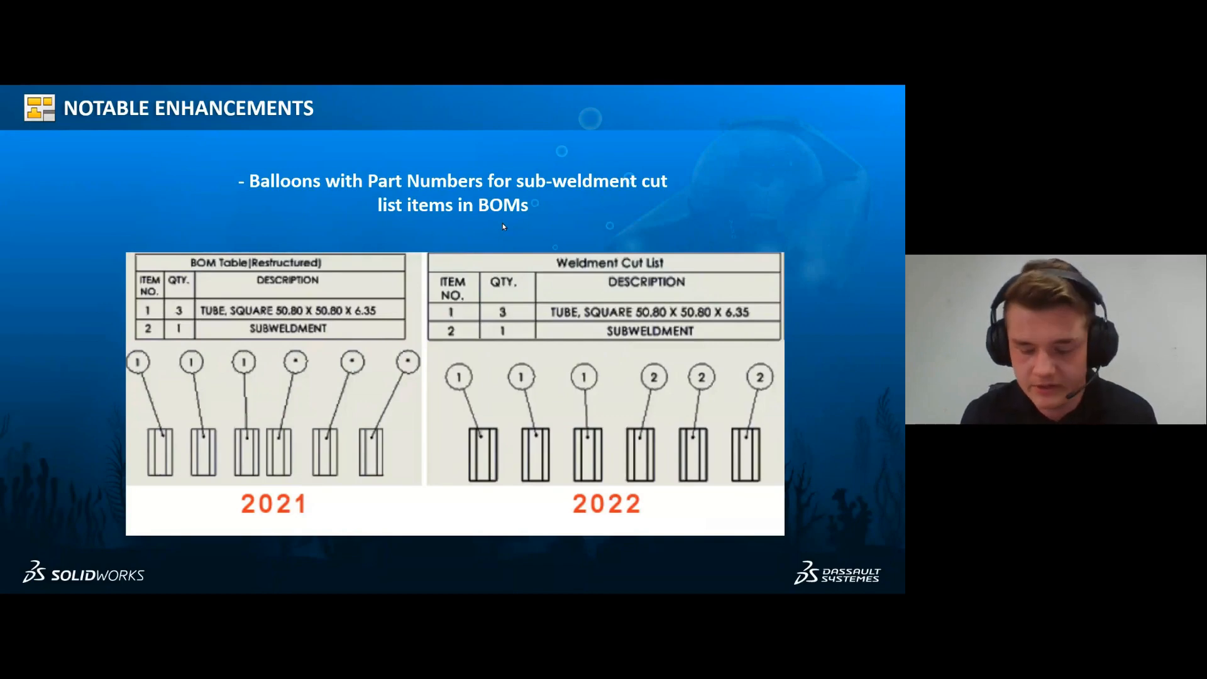
pyautogui.press('Right')
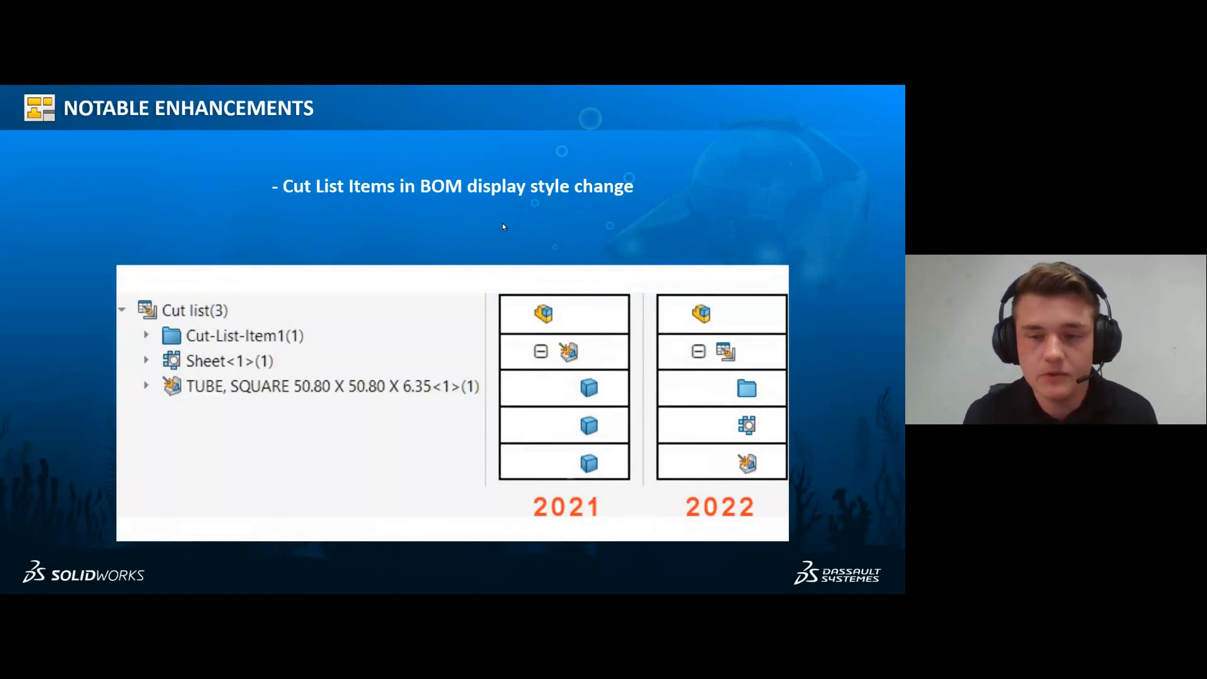
pyautogui.press('Right')
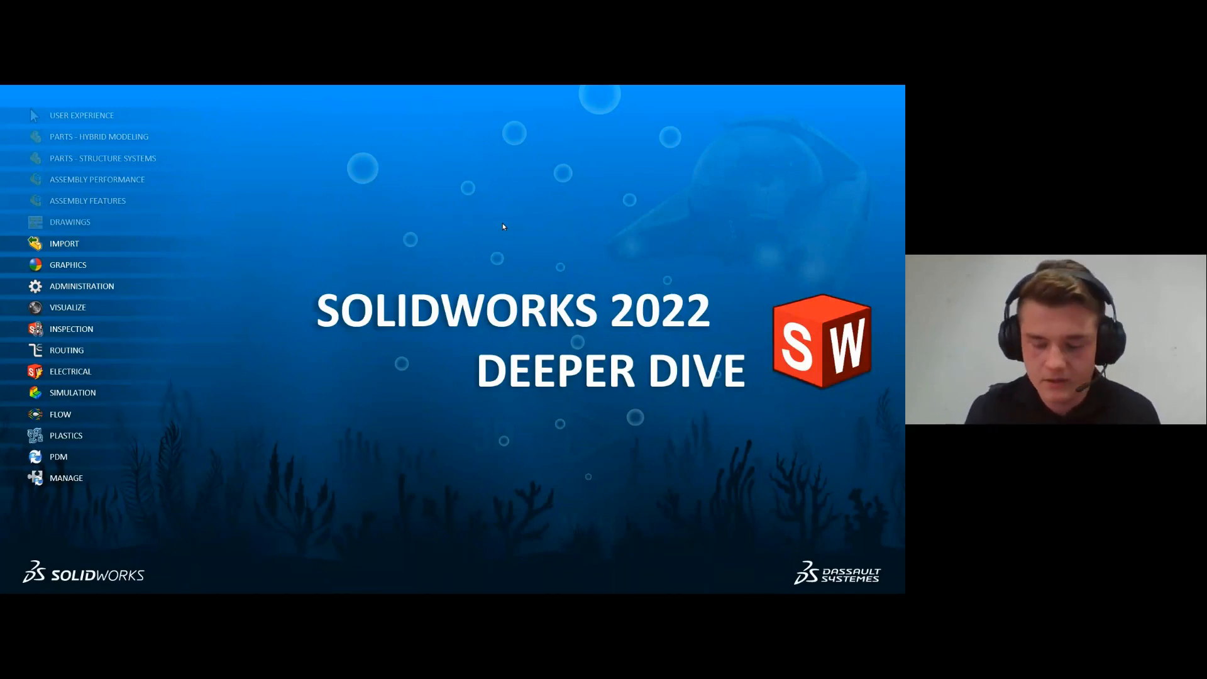
pyautogui.press('Right')
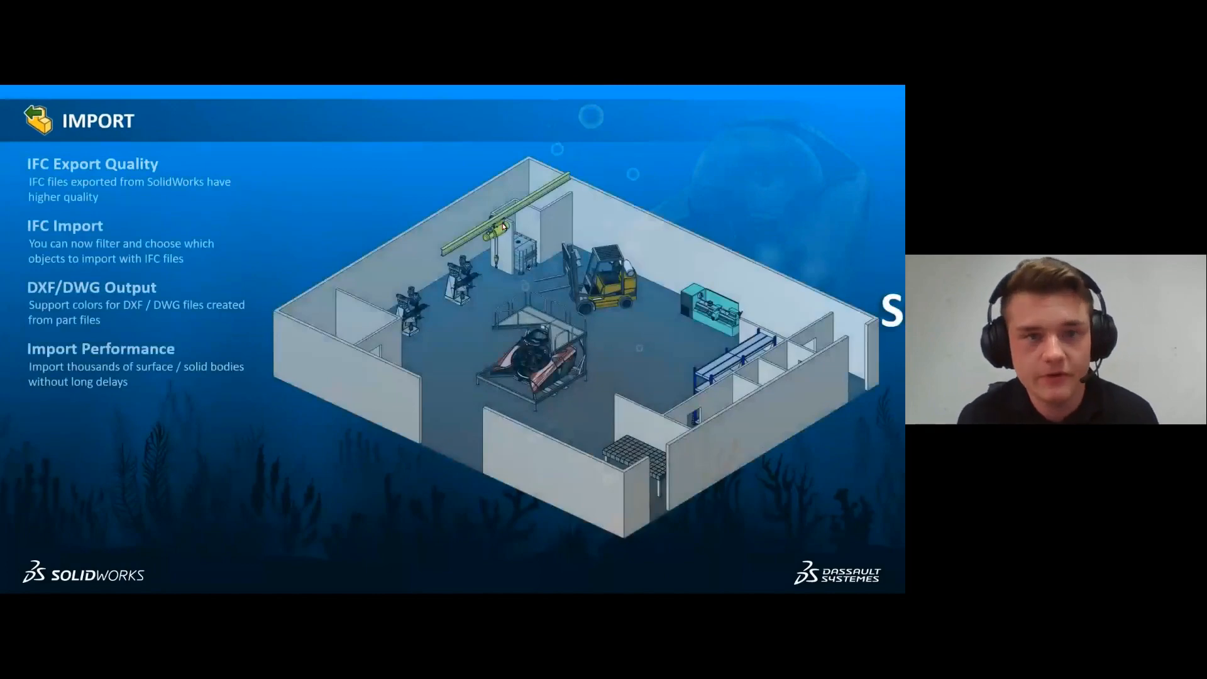
pyautogui.press('Right')
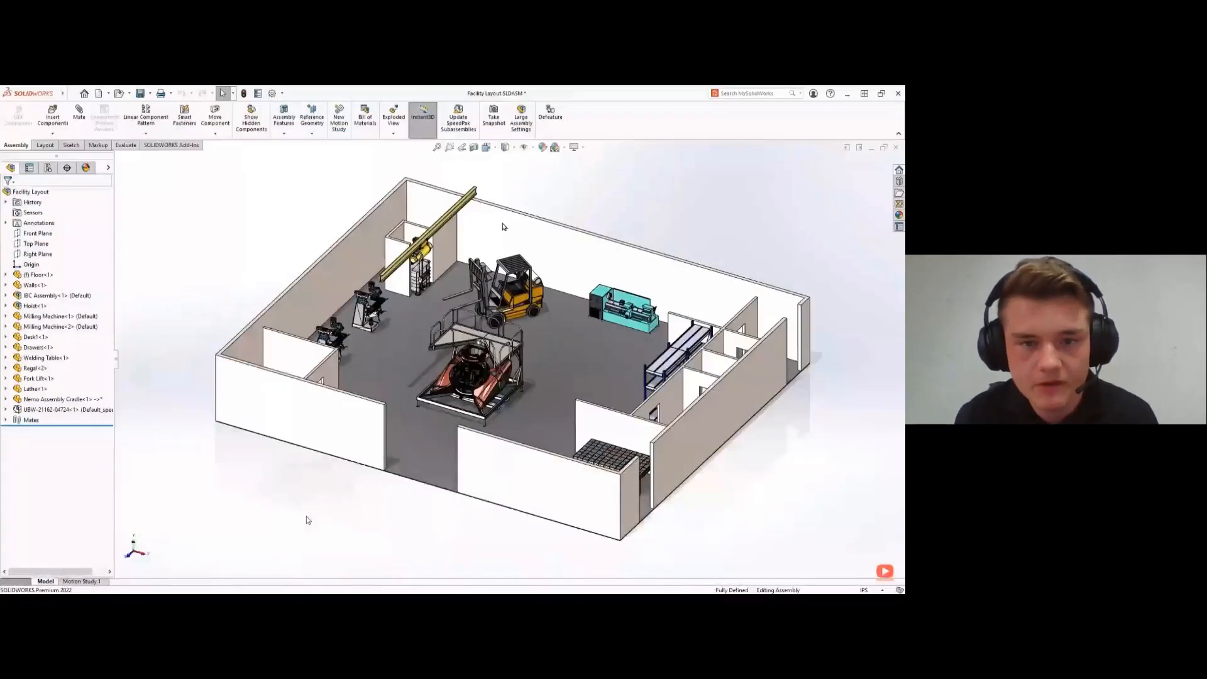
# - Start saving the Facility Layout assembly under its existing name in the IFC 2x3 format
pyautogui.moveTo(307, 520); pyautogui.dragTo(281, 510, button='middle')
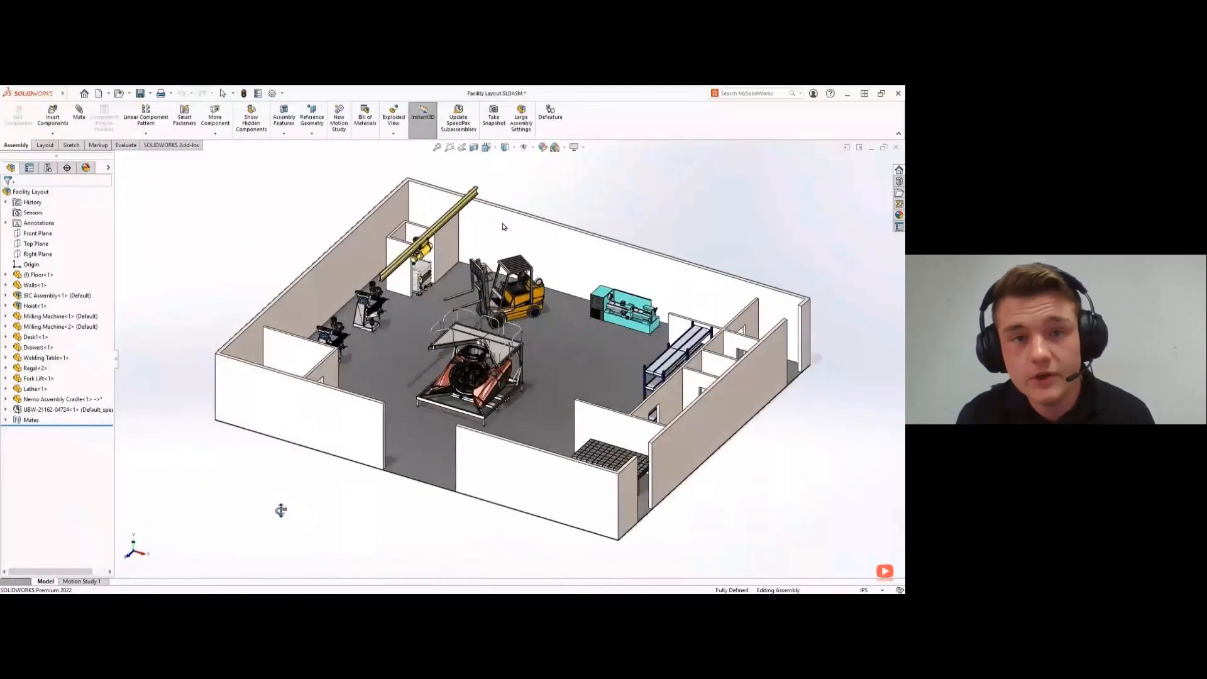
pyautogui.click(71, 94)
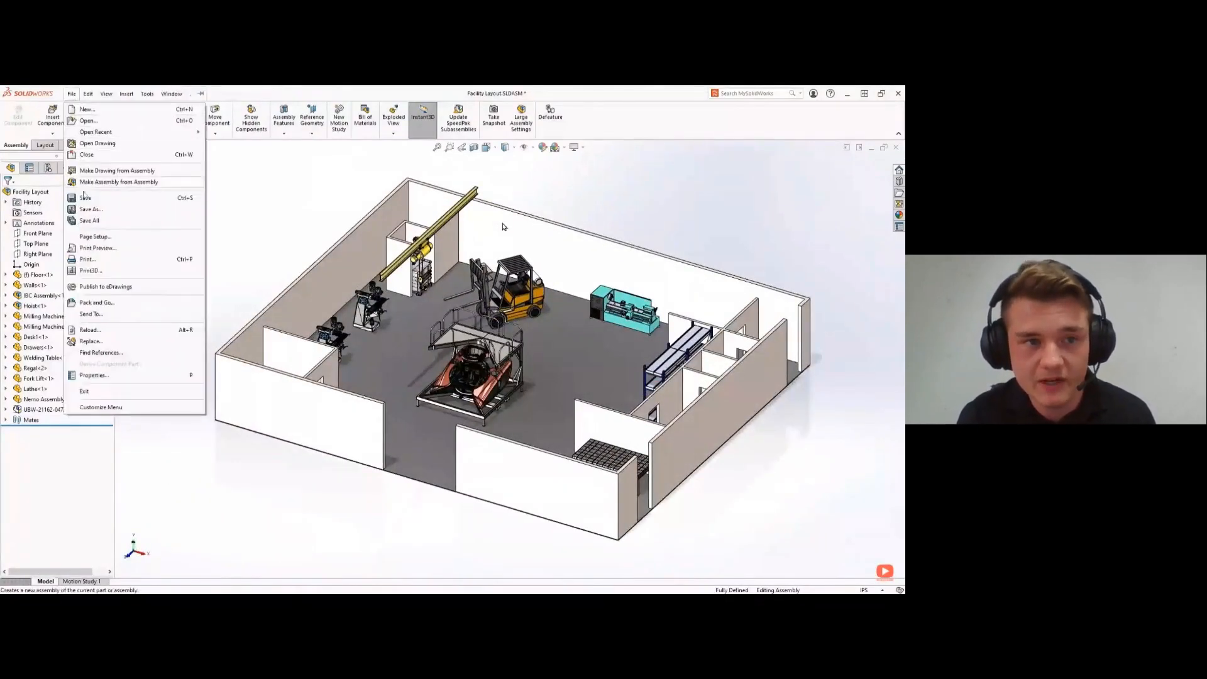
pyautogui.click(88, 210)
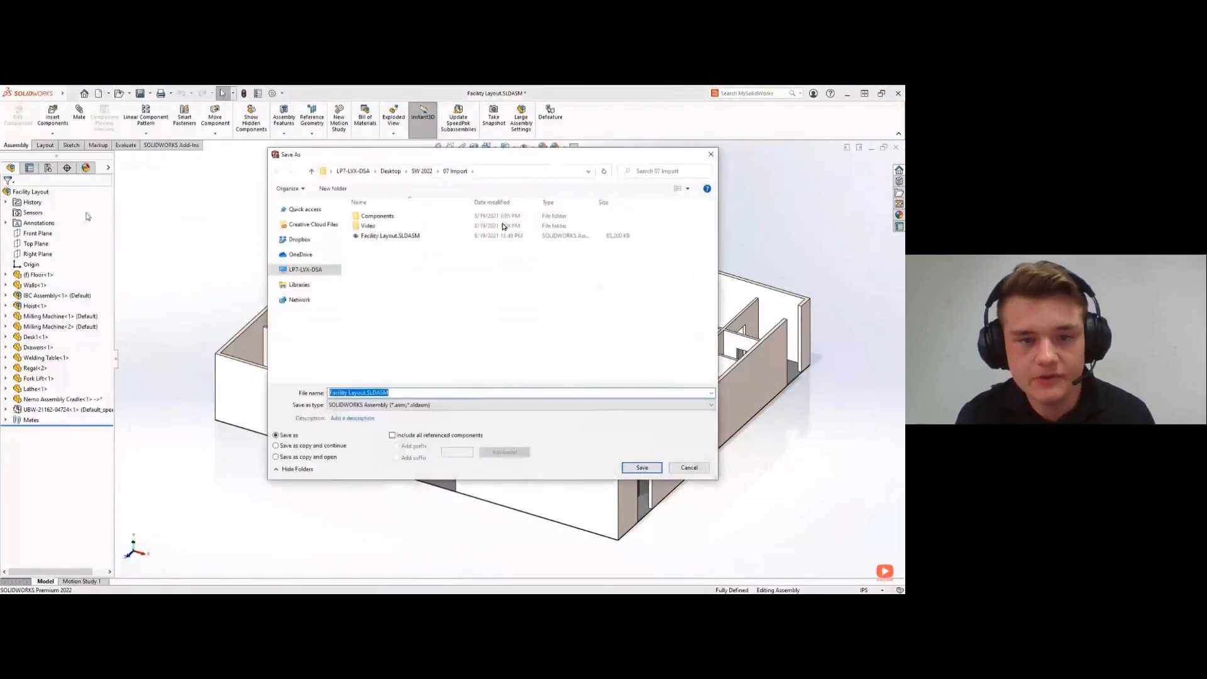
pyautogui.click(363, 405)
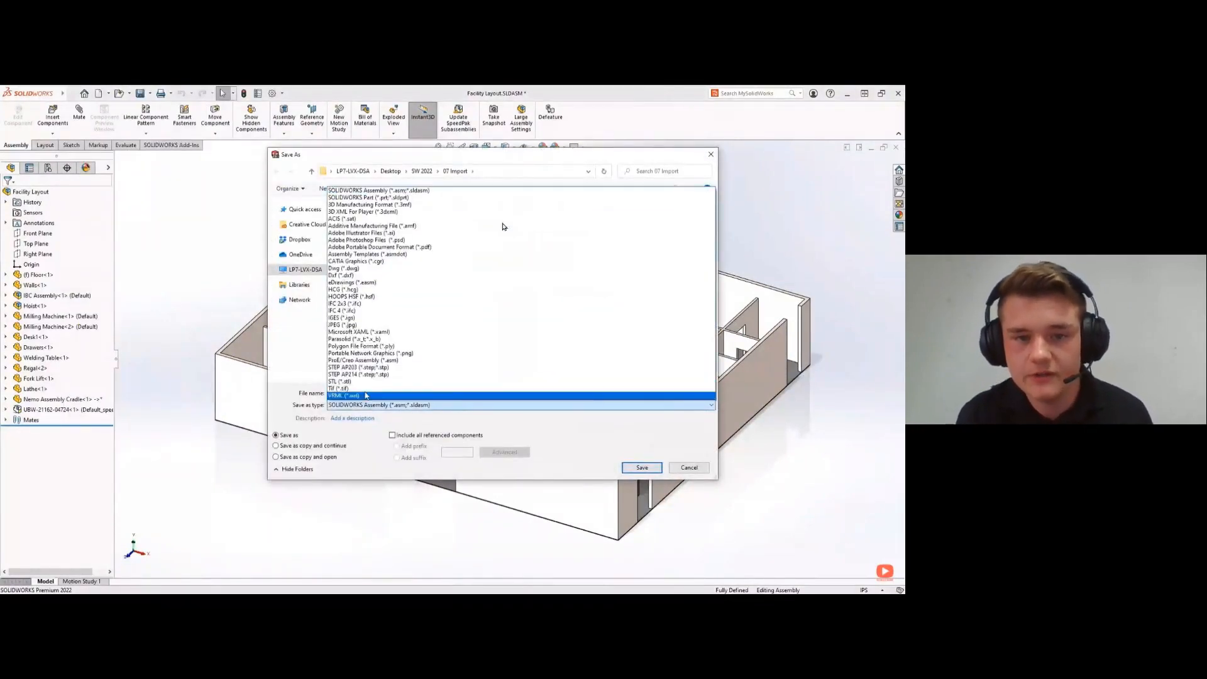
pyautogui.click(354, 305)
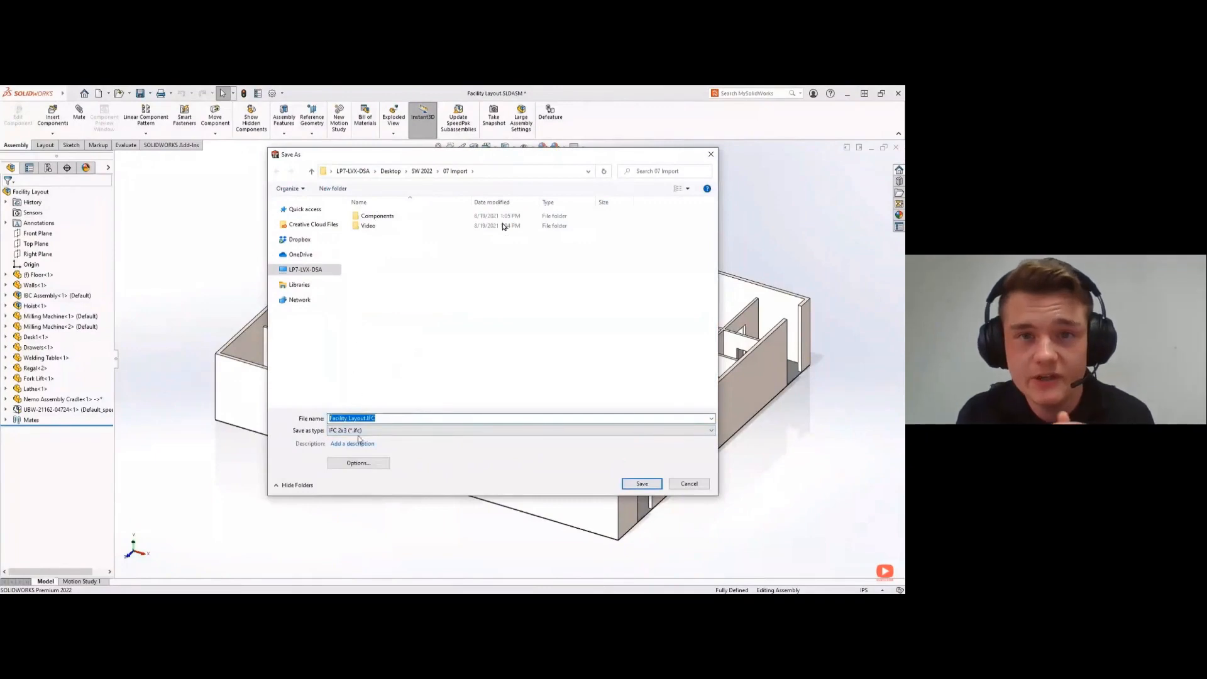
# - Set the IFC export units to inches and save the Facility Layout IFC file in the 07 Import folder
pyautogui.click(364, 466)
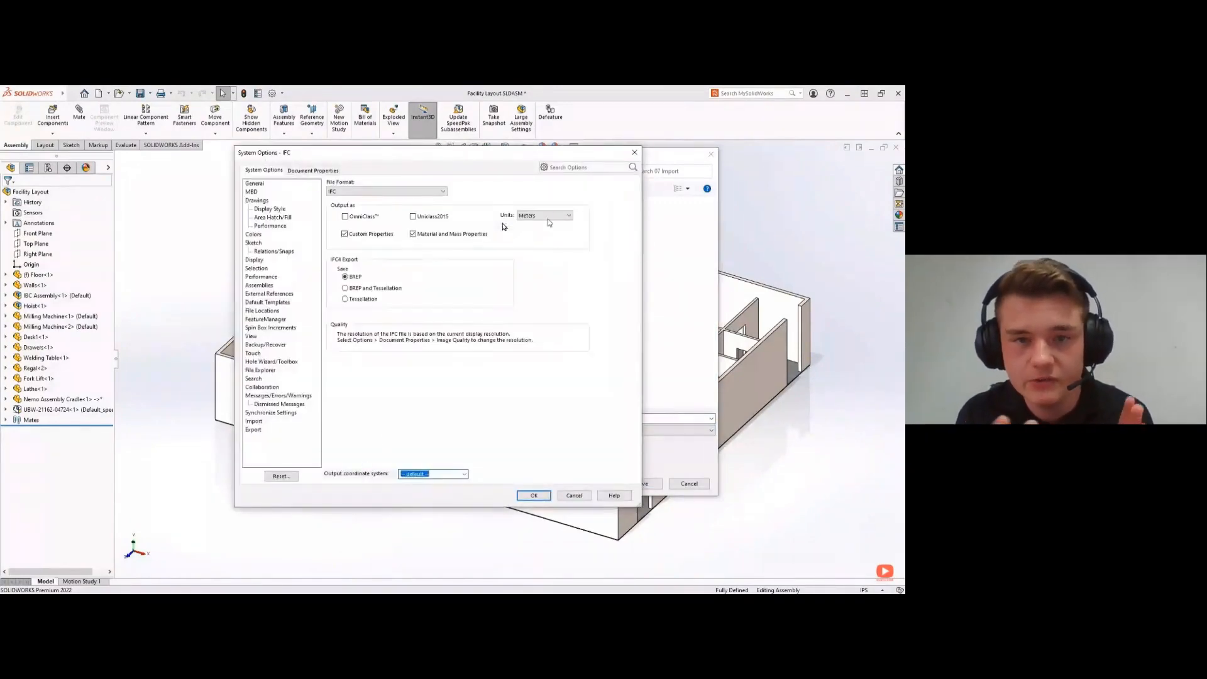
pyautogui.click(547, 217)
pyautogui.click(546, 245)
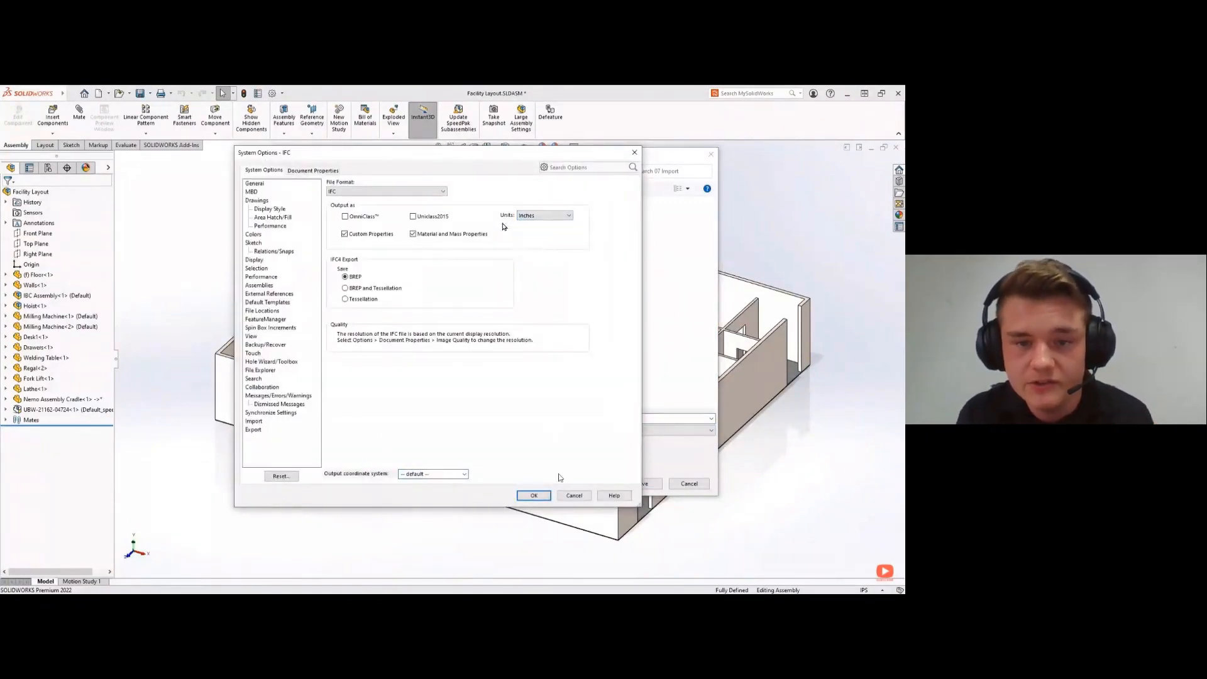
pyautogui.click(533, 496)
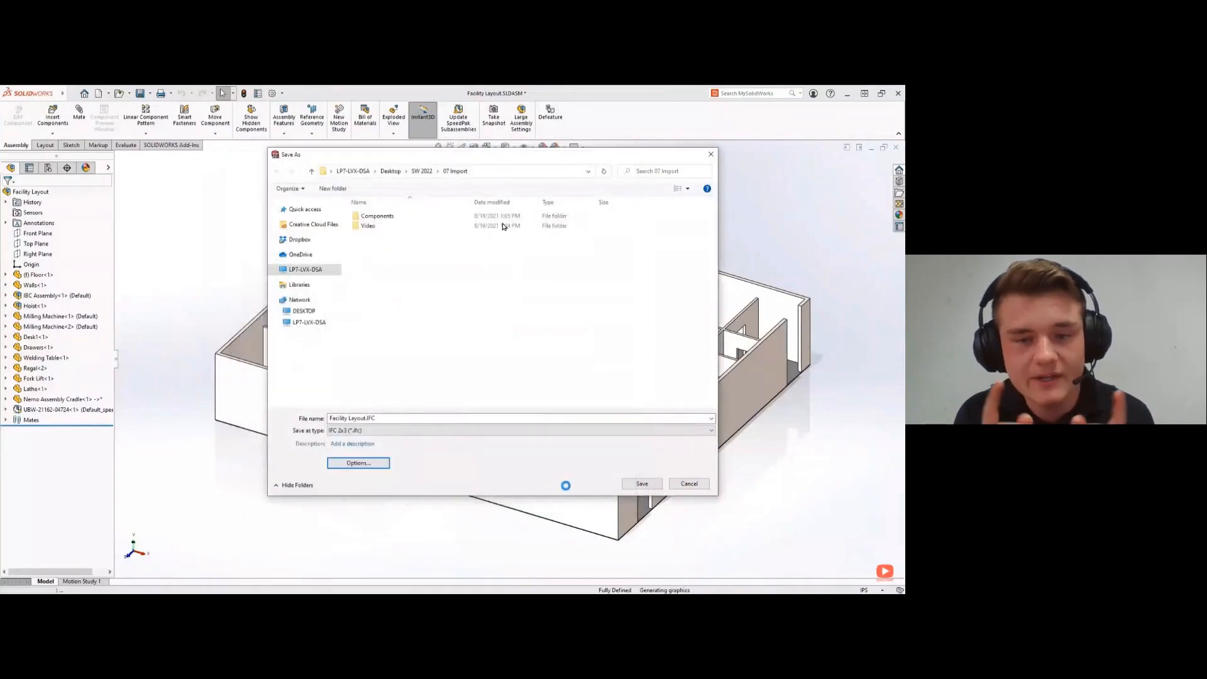
pyautogui.click(641, 484)
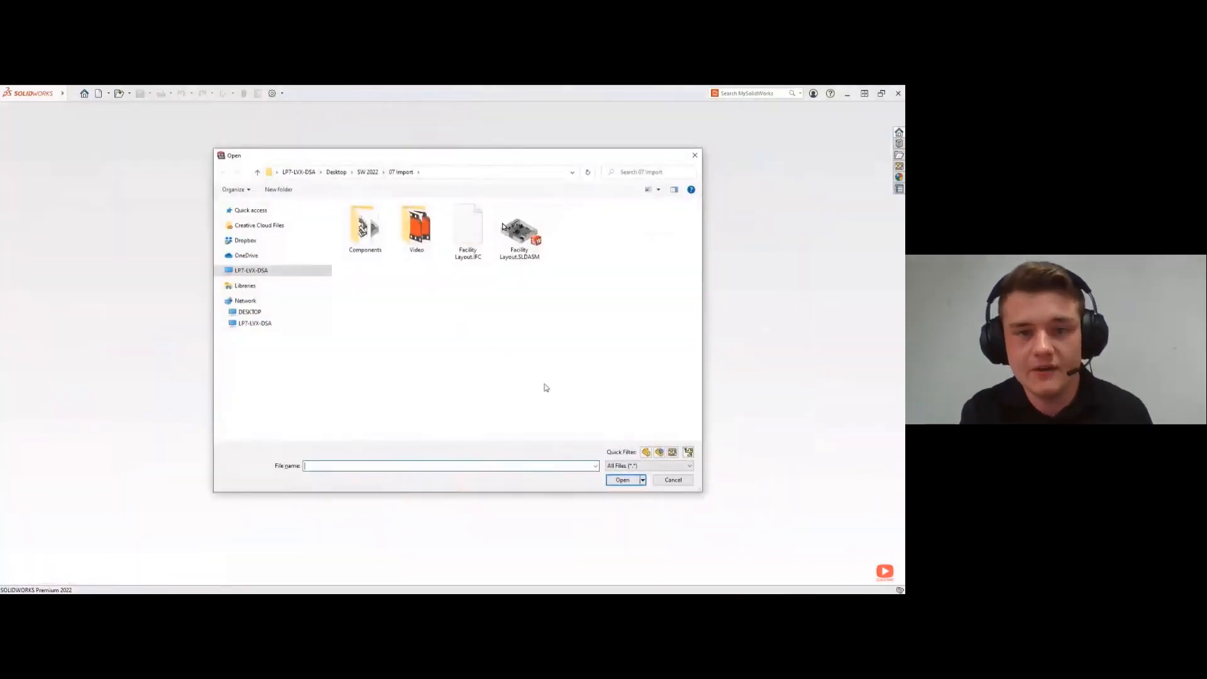
# - Filter the files to open to IFC 2x3 and select Facility Layout.IFC
pyautogui.click(649, 466)
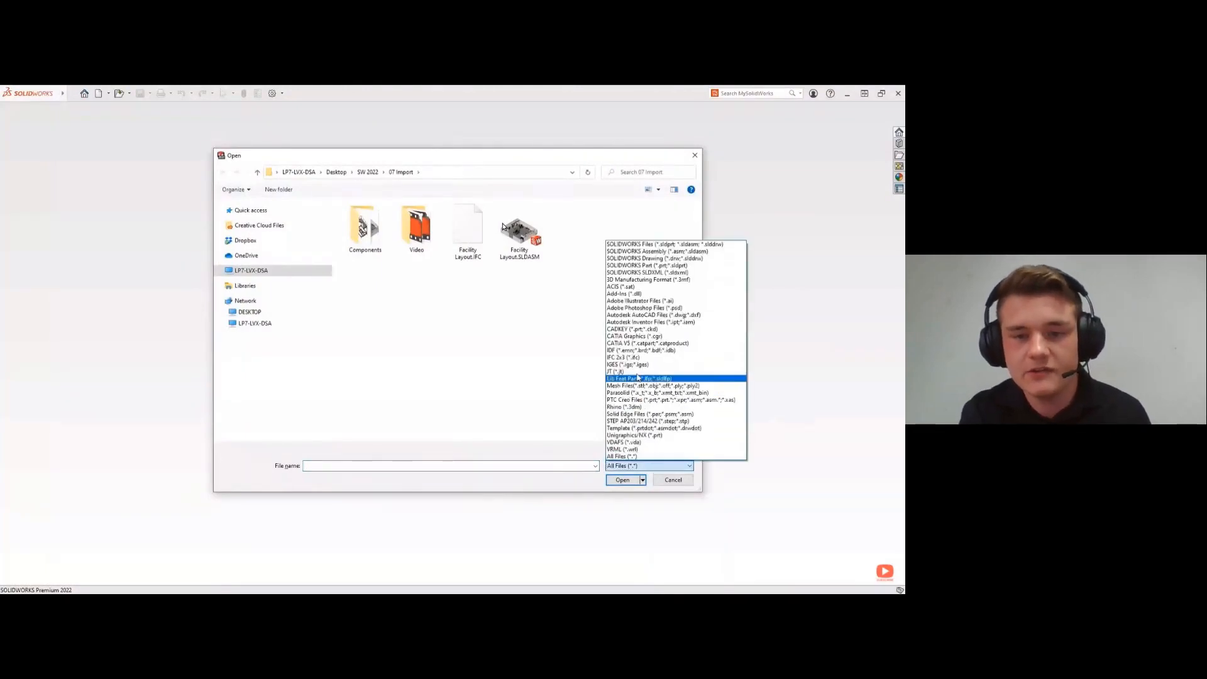
pyautogui.click(637, 362)
pyautogui.click(467, 228)
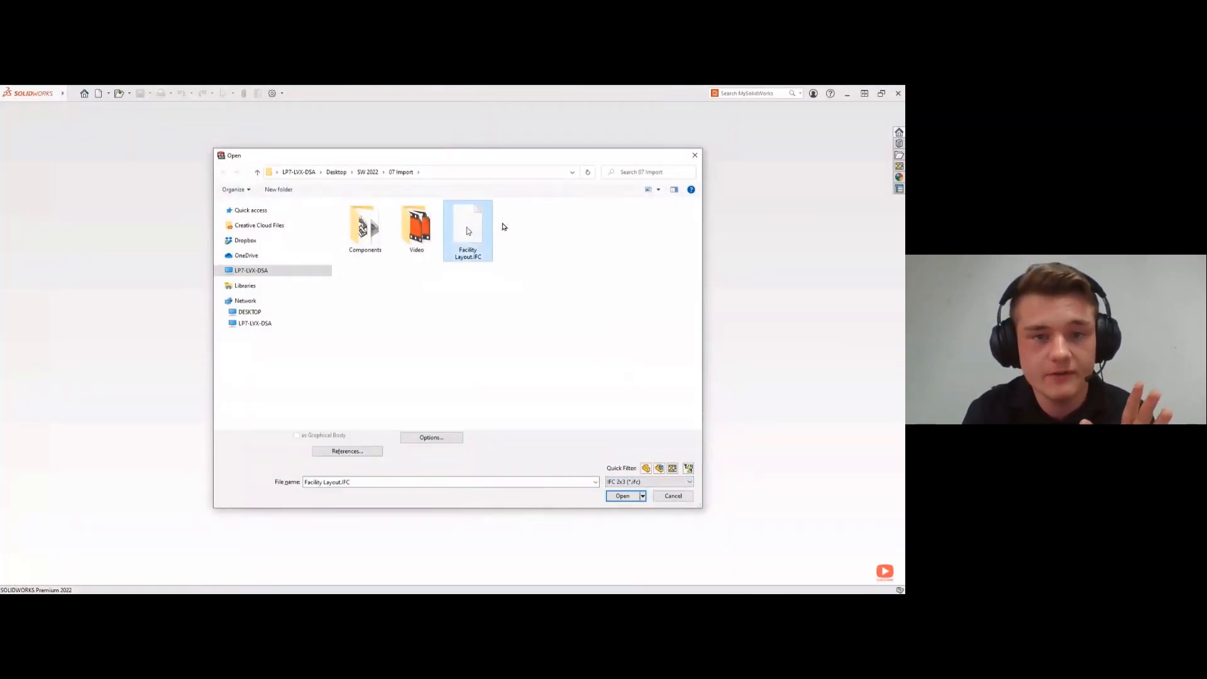
# - Limit the IFC import to the IFCFooting, IFCWall and IFCFurniture entities by clearing all others in the import options
pyautogui.click(432, 437)
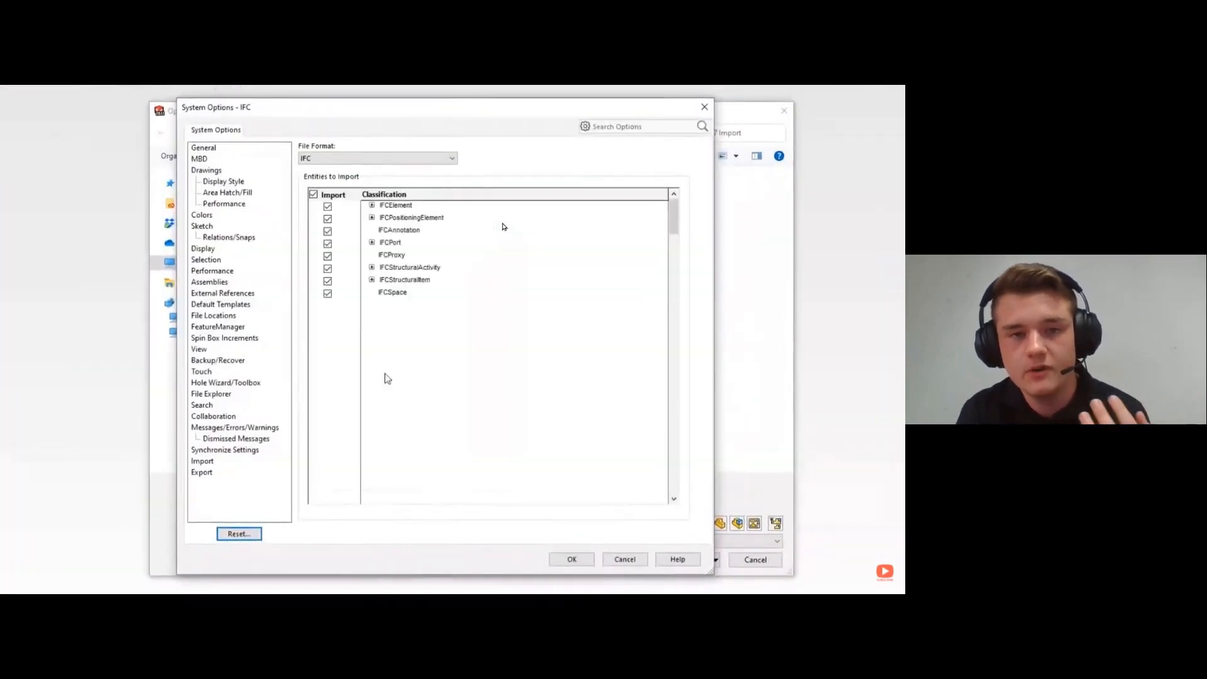
pyautogui.click(313, 194)
pyautogui.click(372, 206)
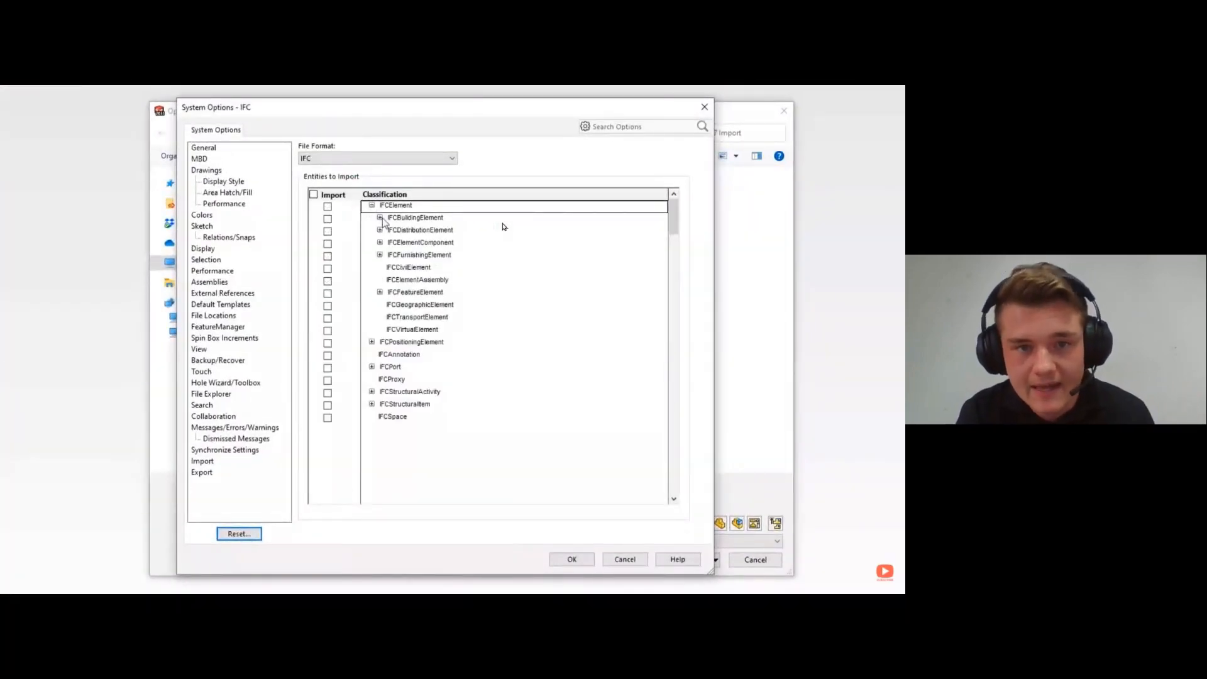
pyautogui.click(380, 218)
pyautogui.click(328, 318)
pyautogui.click(328, 468)
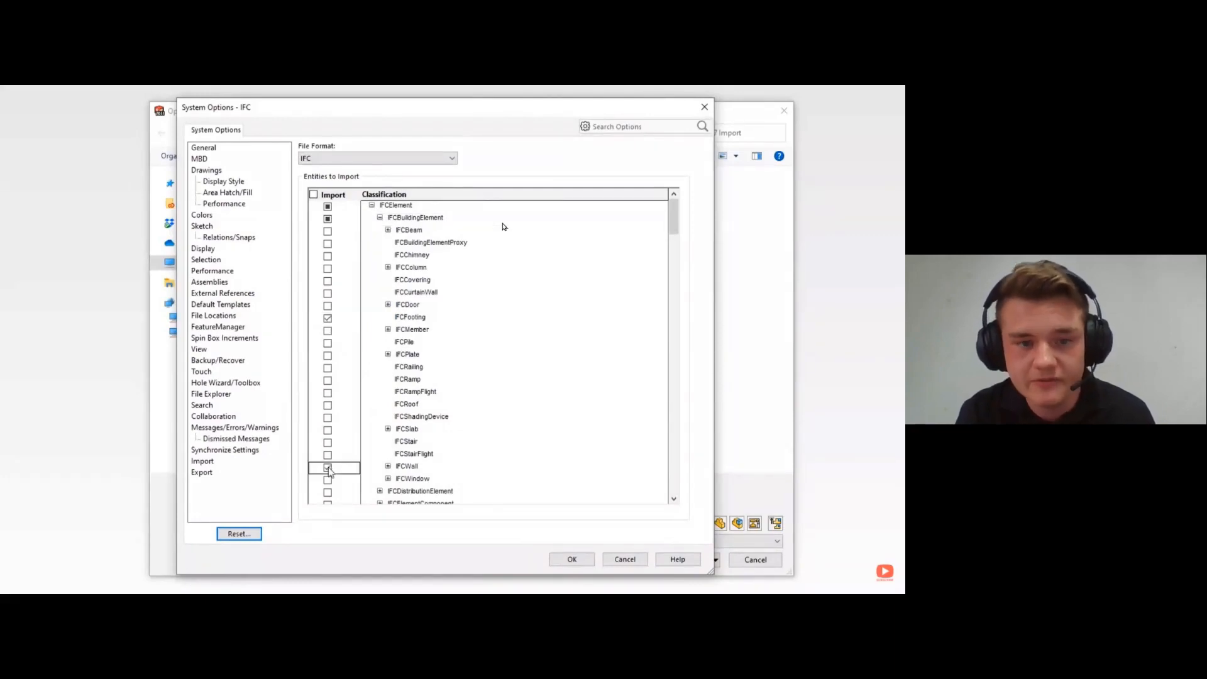
pyautogui.click(380, 217)
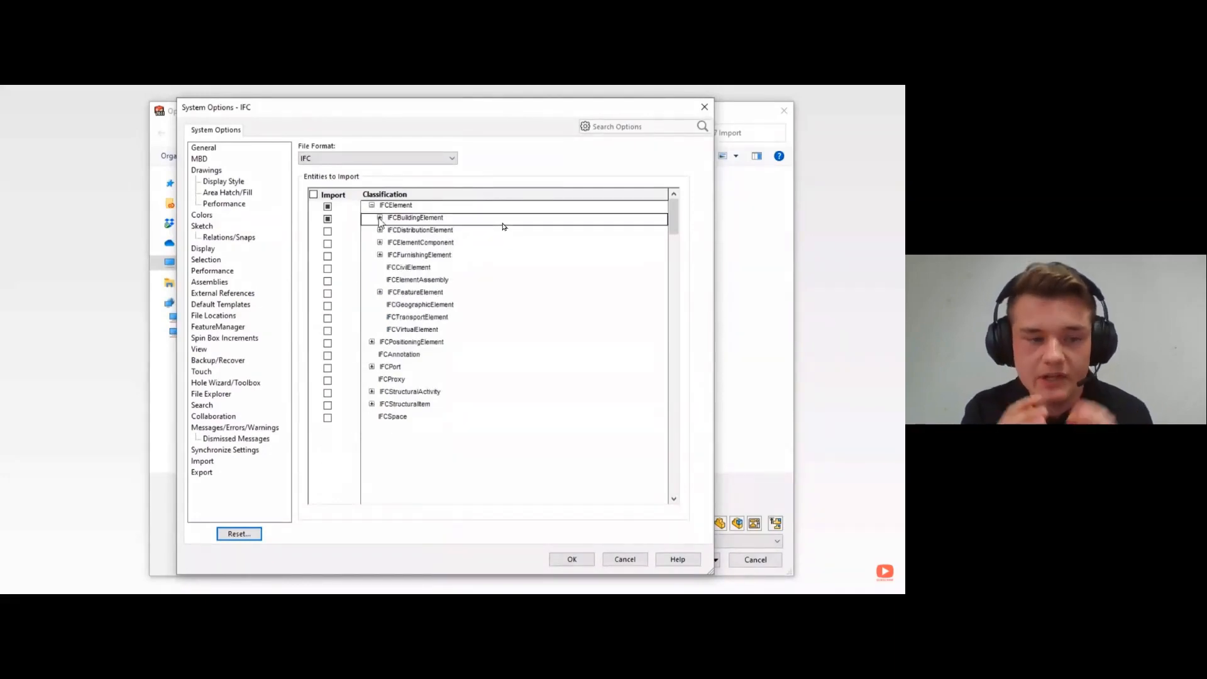
pyautogui.click(380, 254)
pyautogui.click(328, 269)
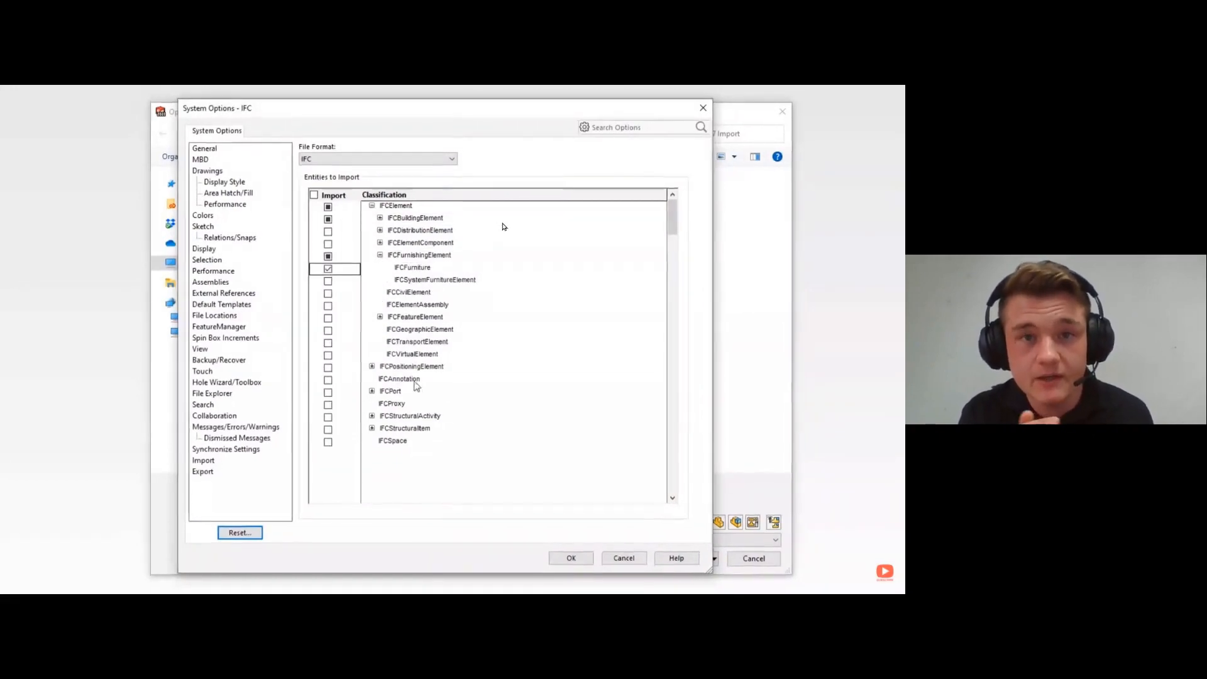
pyautogui.click(571, 558)
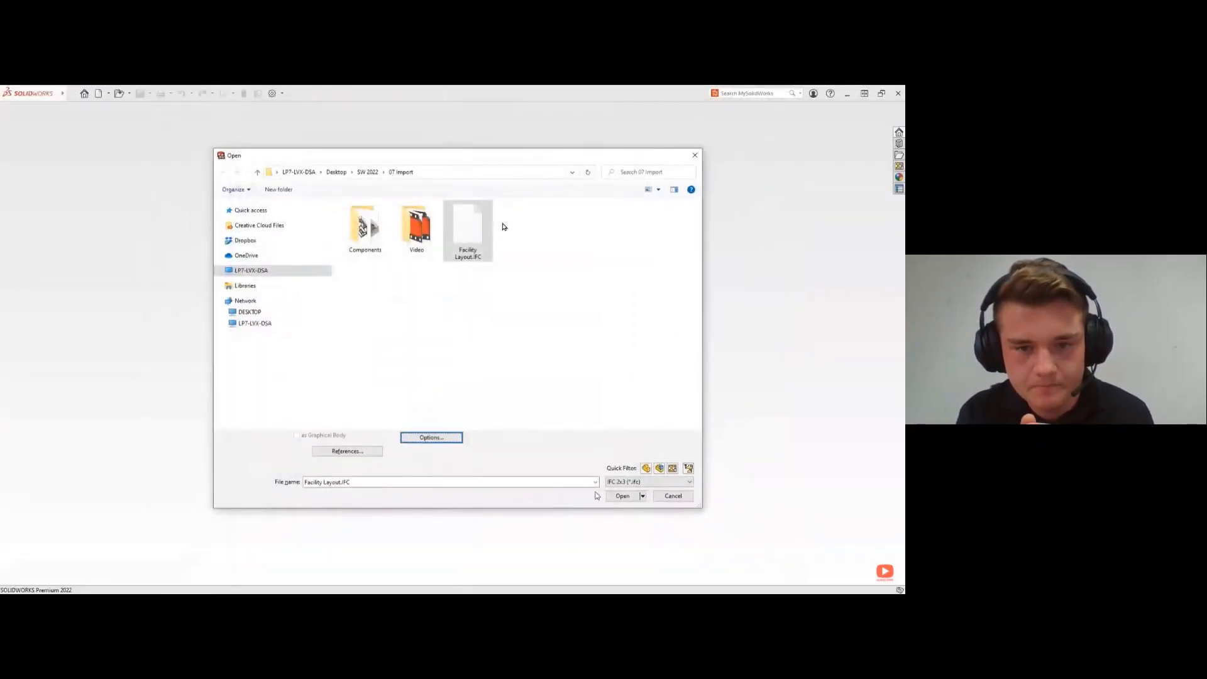
# - Open the filtered Facility Layout.IFC file and change the display style of the imported assembly
pyautogui.click(620, 496)
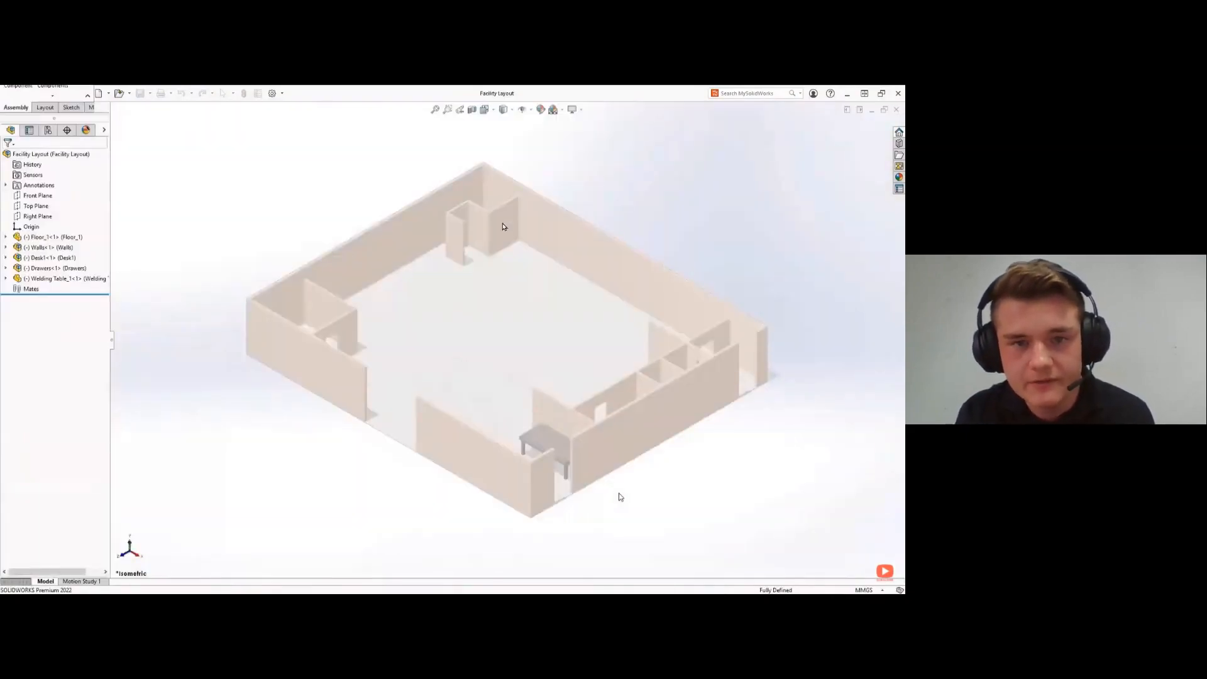
pyautogui.click(508, 147)
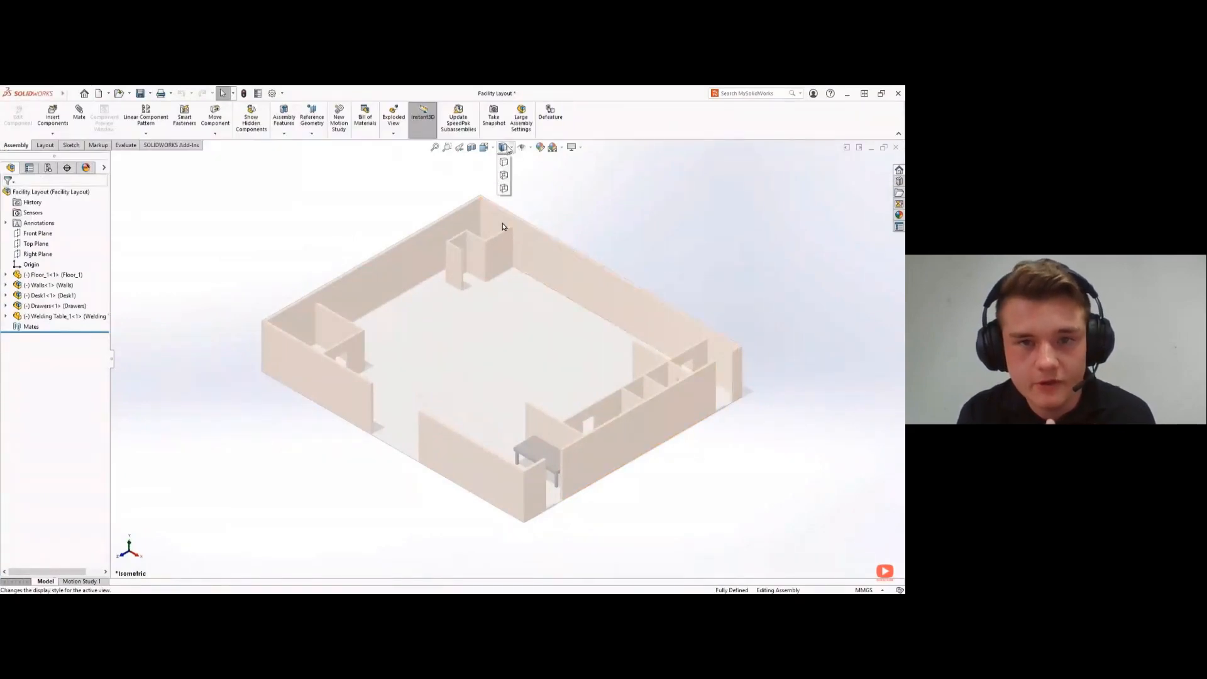
pyautogui.click(503, 157)
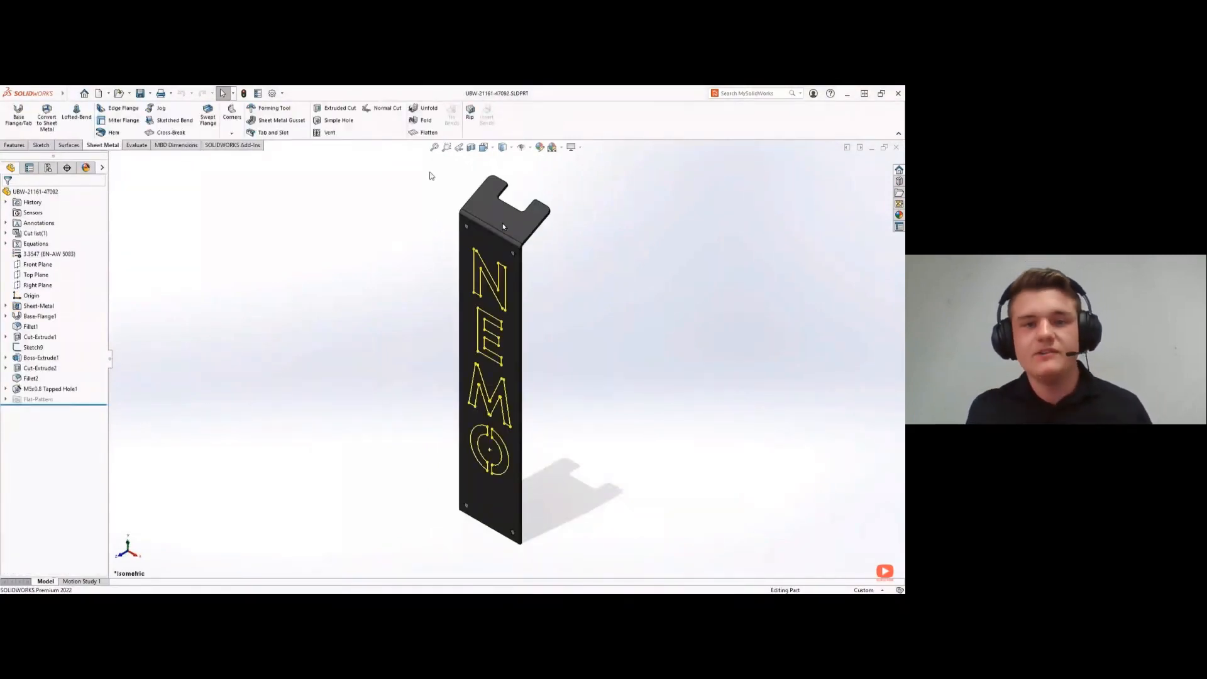
# - Flatten the NEMO sheet metal part and start exporting its flat pattern as a DXF file in the Components folder
pyautogui.click(424, 132)
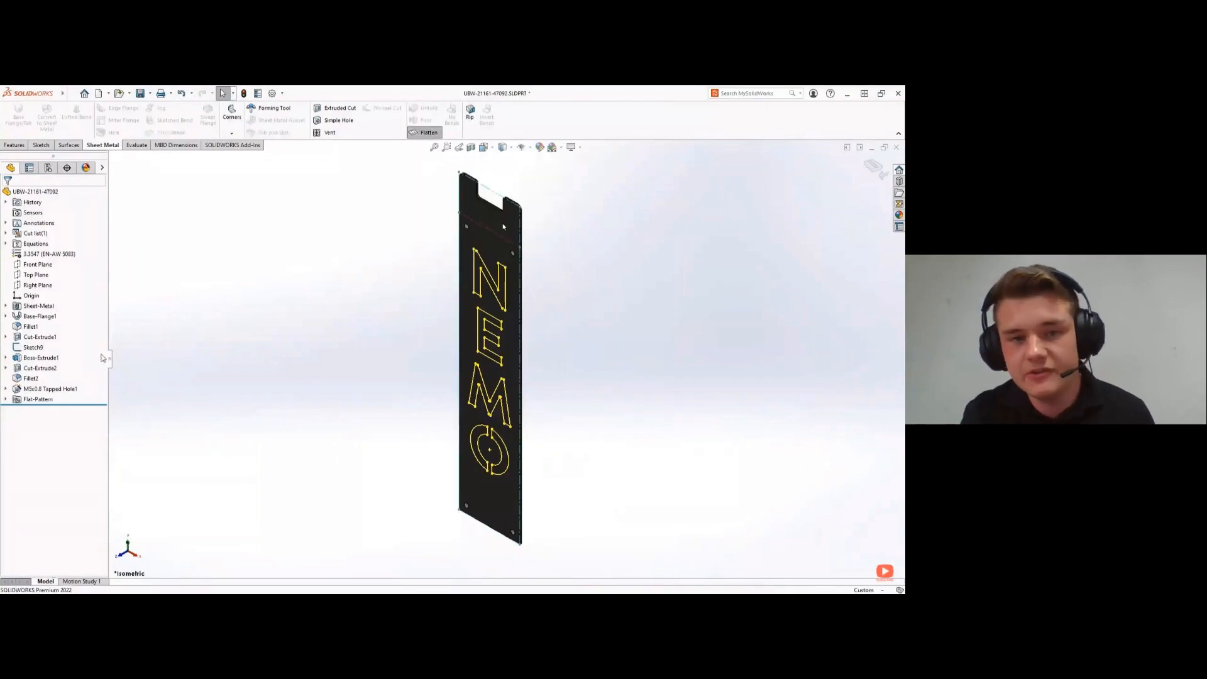
pyautogui.rightClick(29, 399)
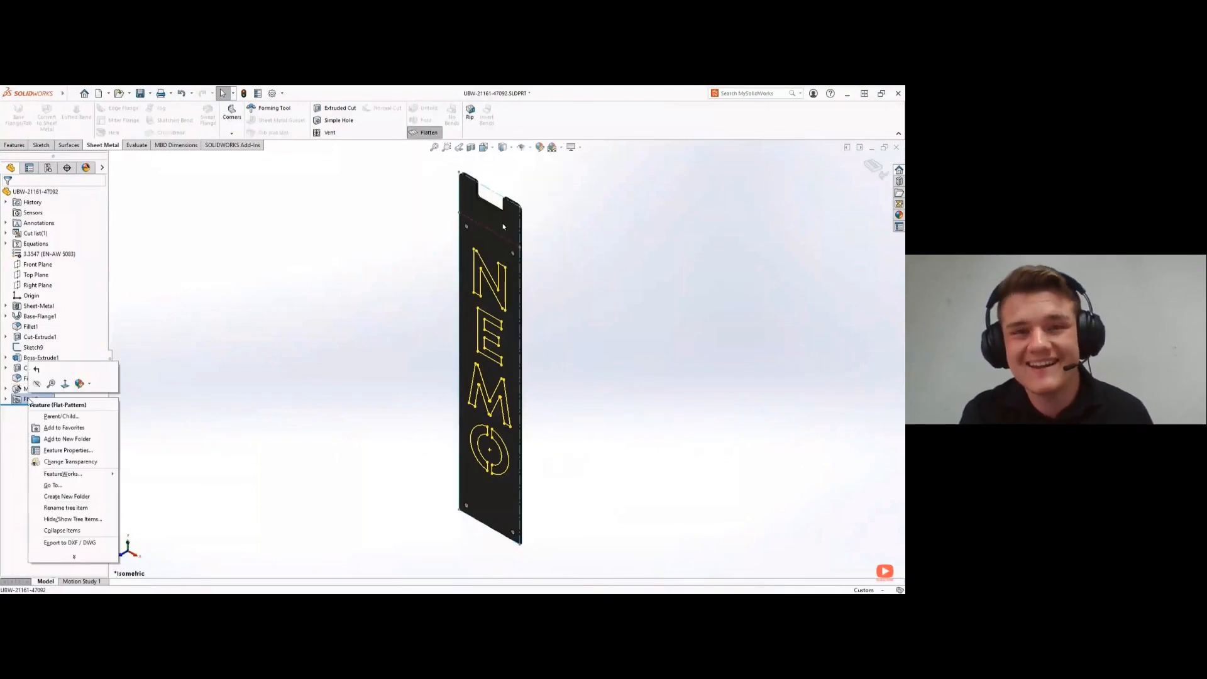
pyautogui.click(69, 542)
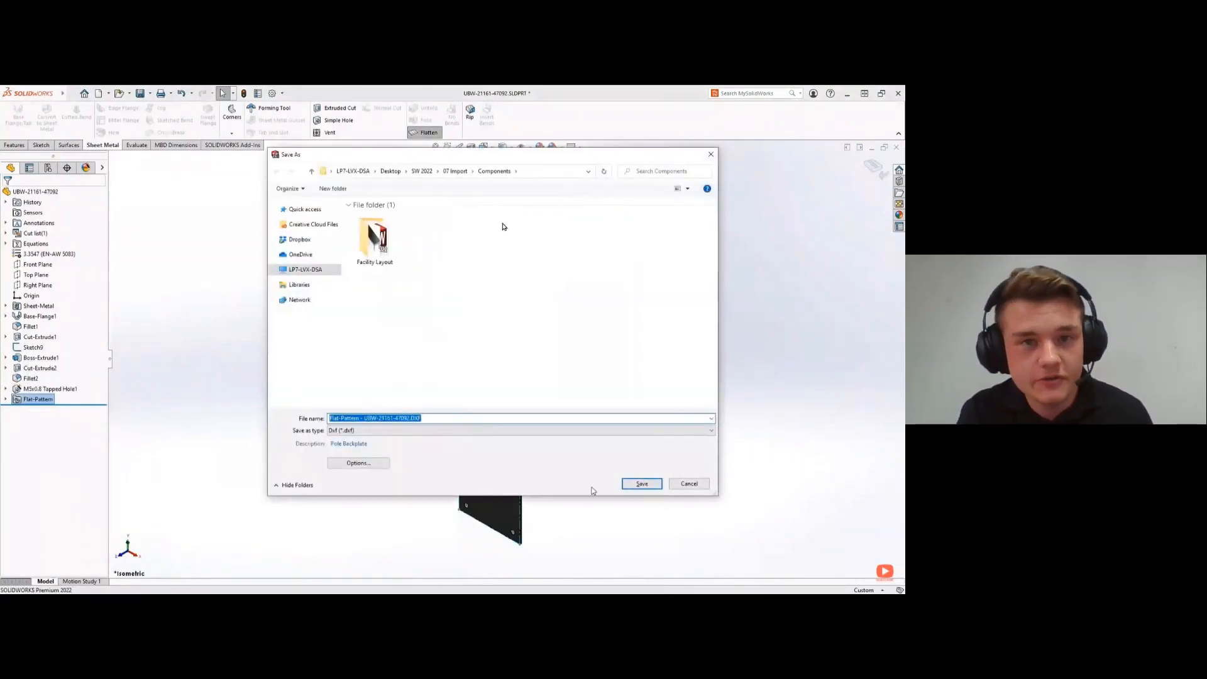
pyautogui.click(626, 485)
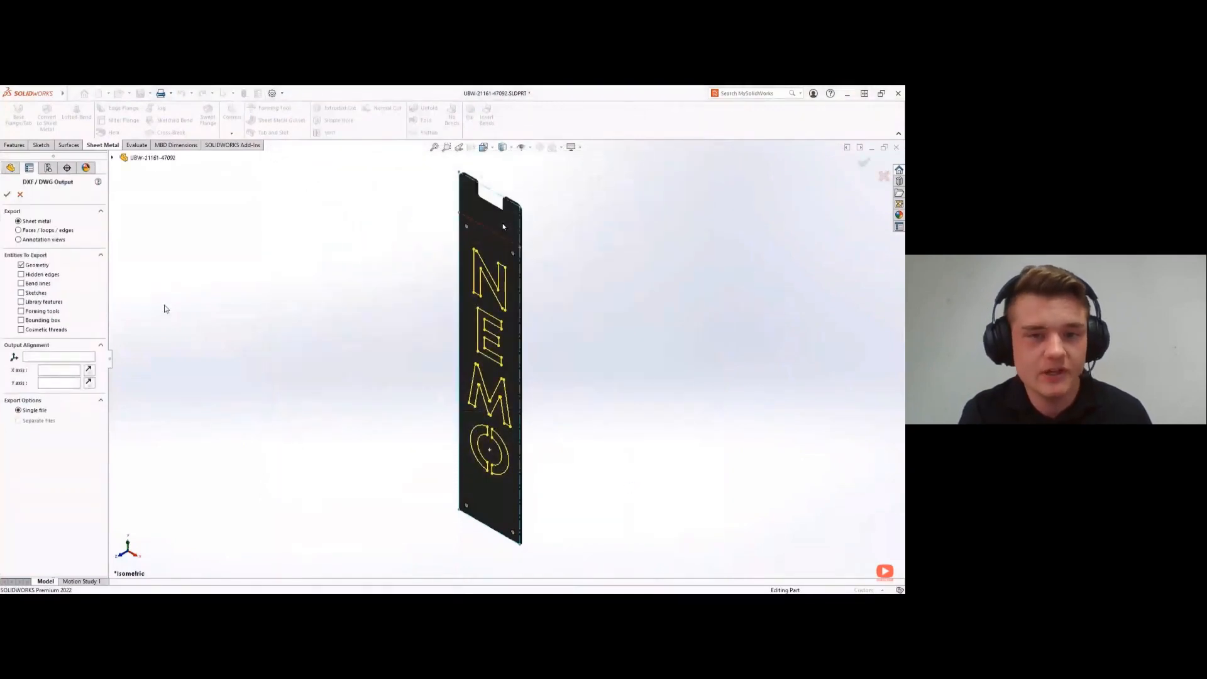
# - Include hidden edges, bend lines, sketches, cosmetic threads and the bounding box in the DXF export
pyautogui.click(44, 275)
pyautogui.click(35, 283)
pyautogui.click(35, 293)
pyautogui.click(37, 331)
pyautogui.click(37, 322)
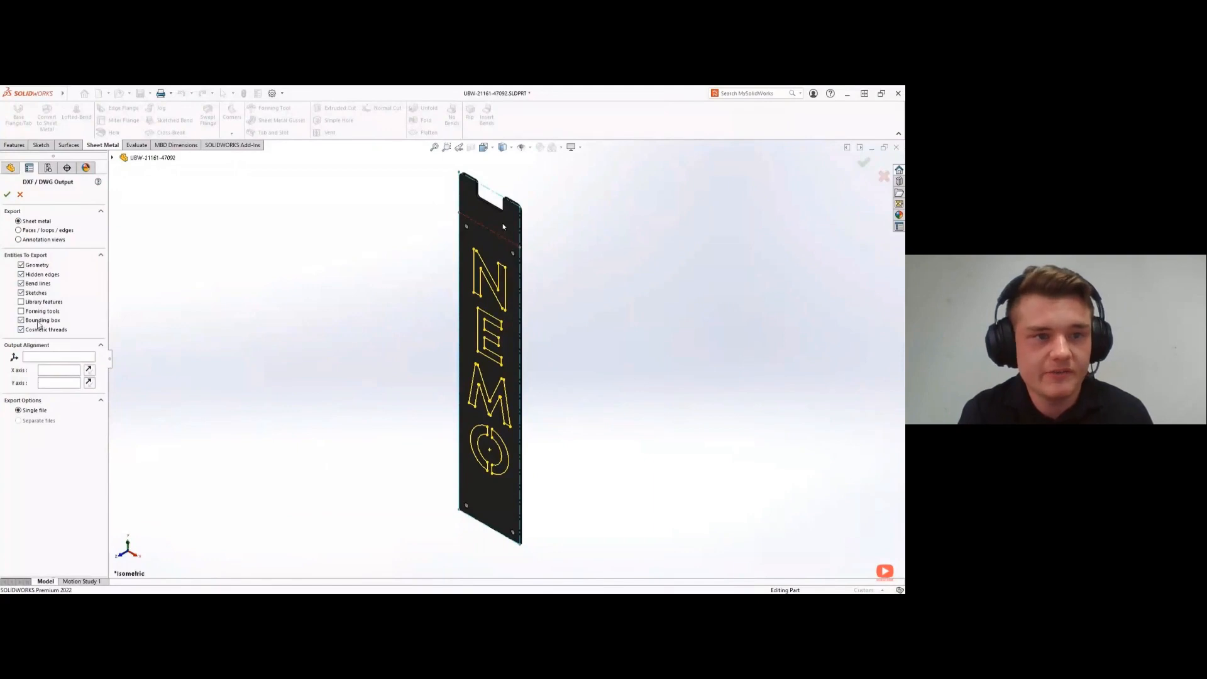
# - Accept the export settings, save the DXF from the cleanup preview and exit the part's flattened state
pyautogui.click(11, 199)
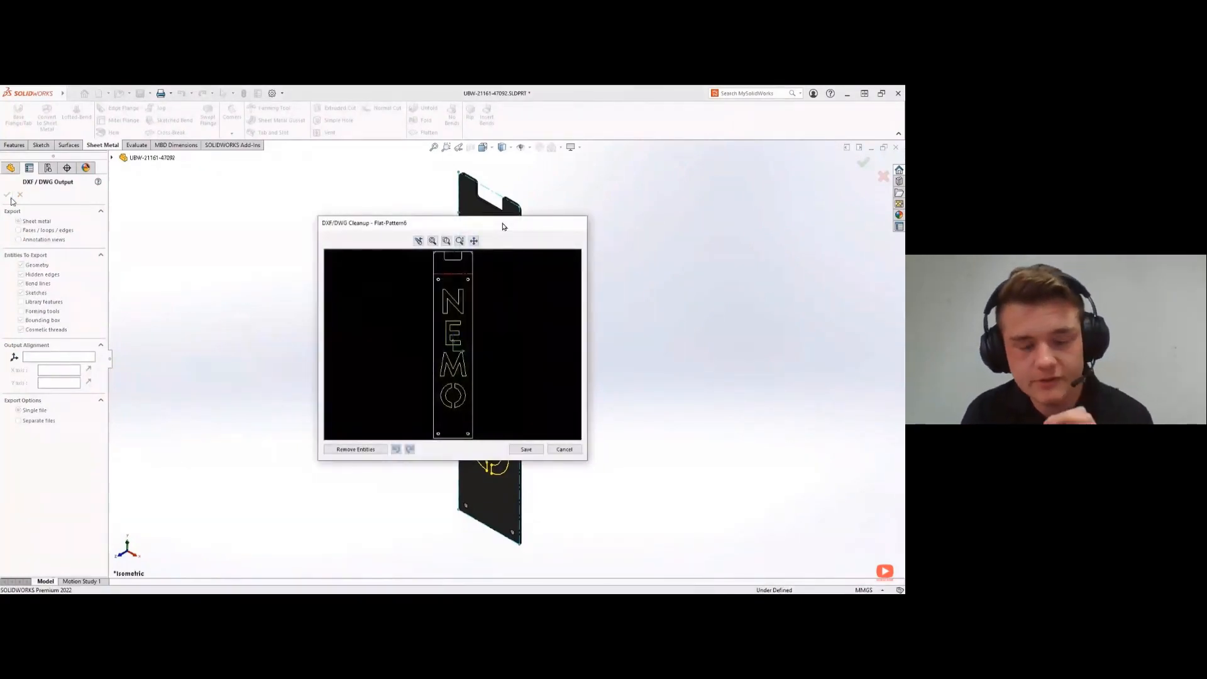
pyautogui.click(526, 449)
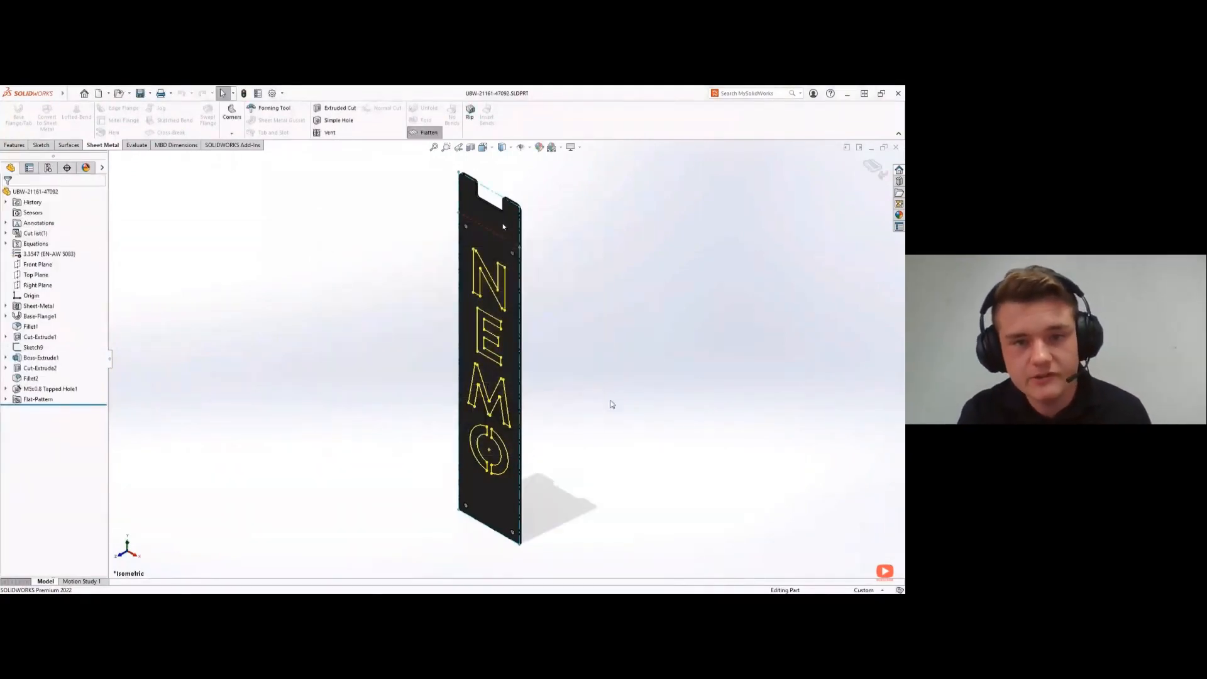
pyautogui.click(874, 167)
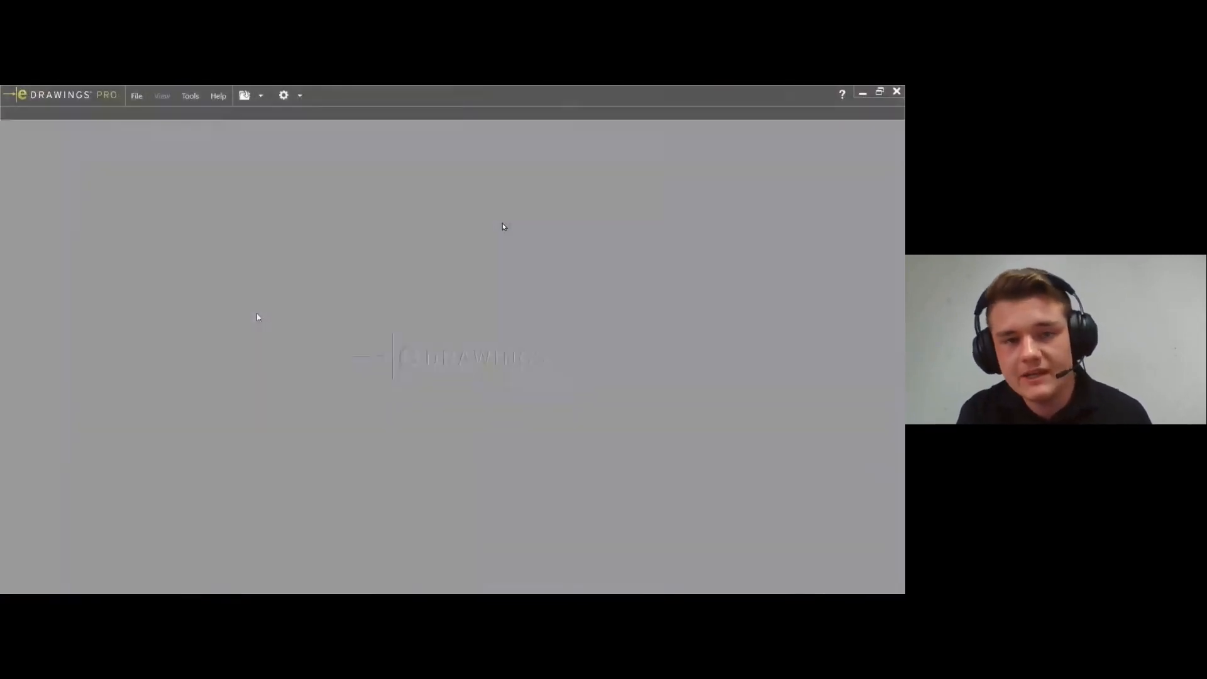
# - Open the exported flat-pattern DXF in eDrawings and examine its line colours up close, finishing with the whole drawing fitted in view
pyautogui.doubleClick(328, 254)
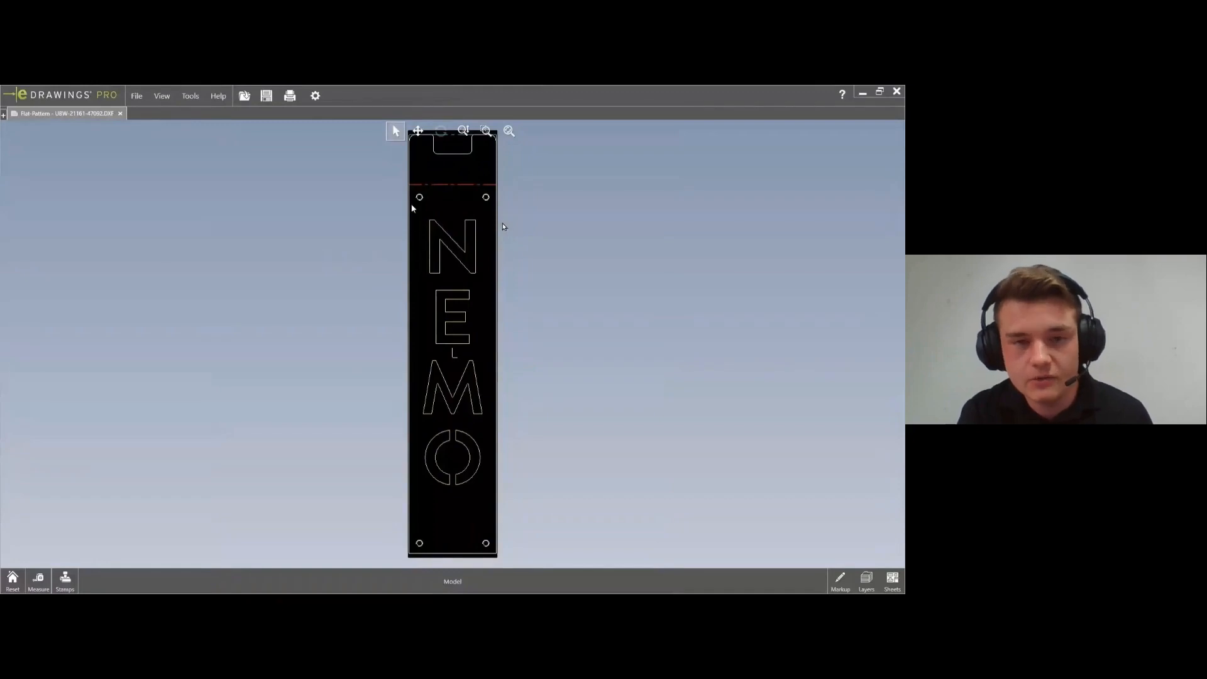
pyautogui.scroll(5, 413, 203)
pyautogui.moveTo(378, 239); pyautogui.dragTo(490, 286, button='middle')
pyautogui.click(508, 133)
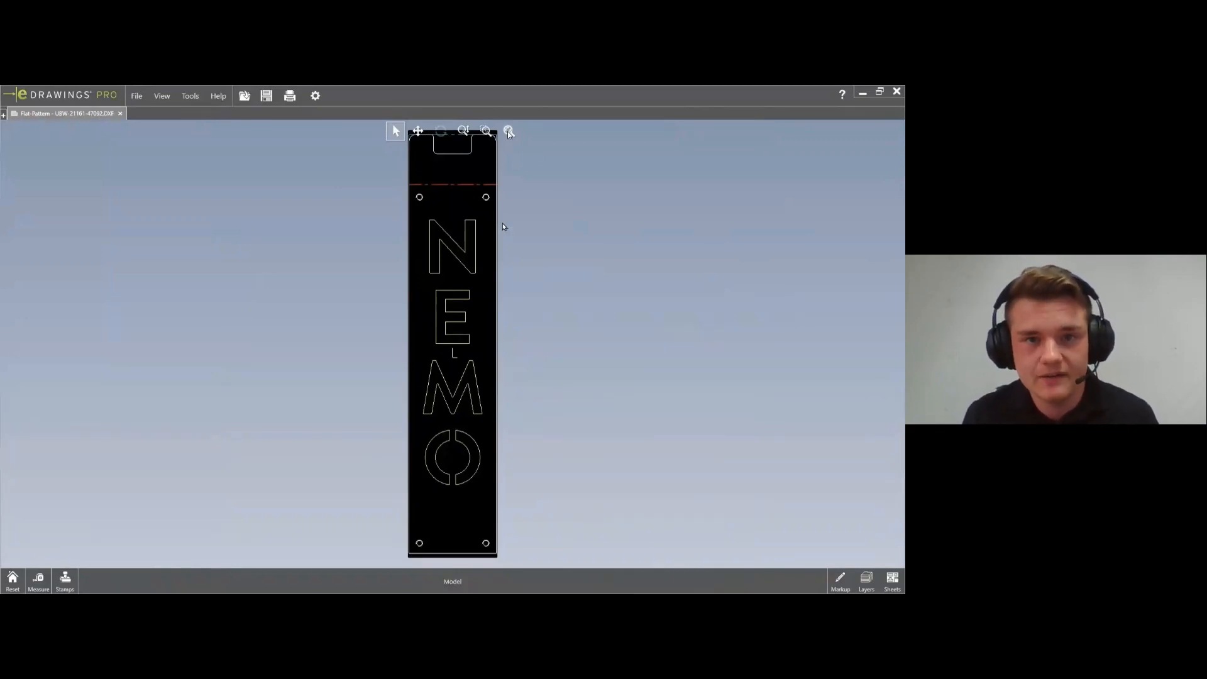
pyautogui.press('Right')
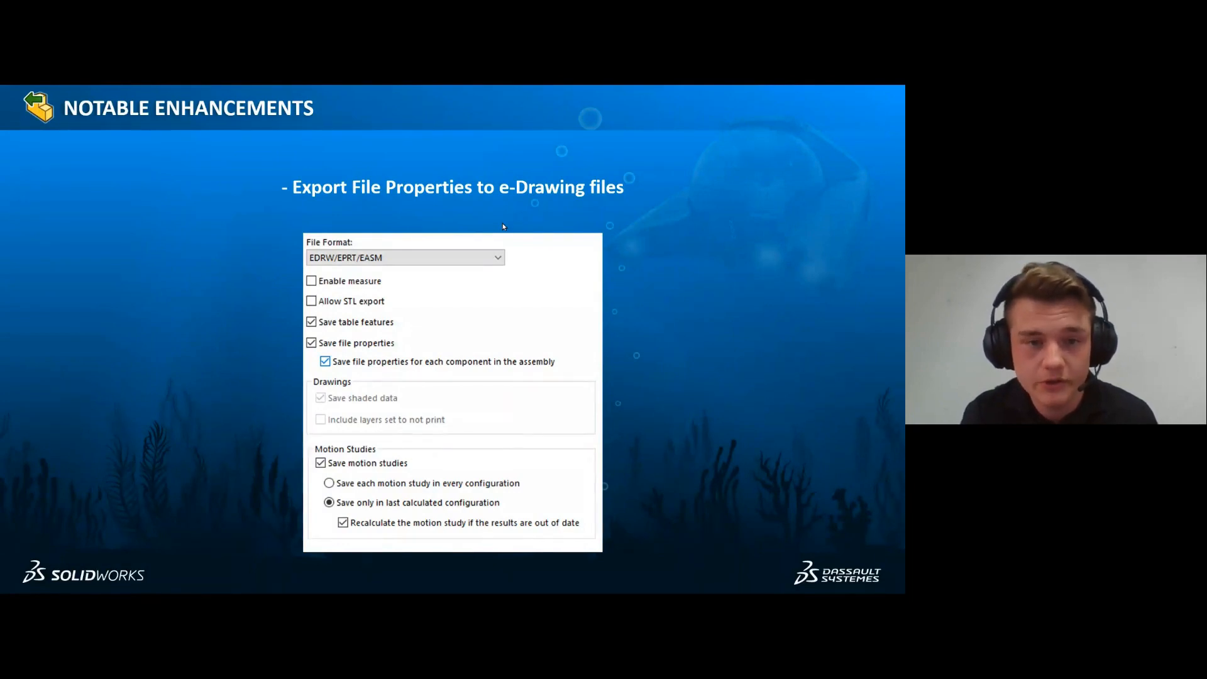
pyautogui.press('Right')
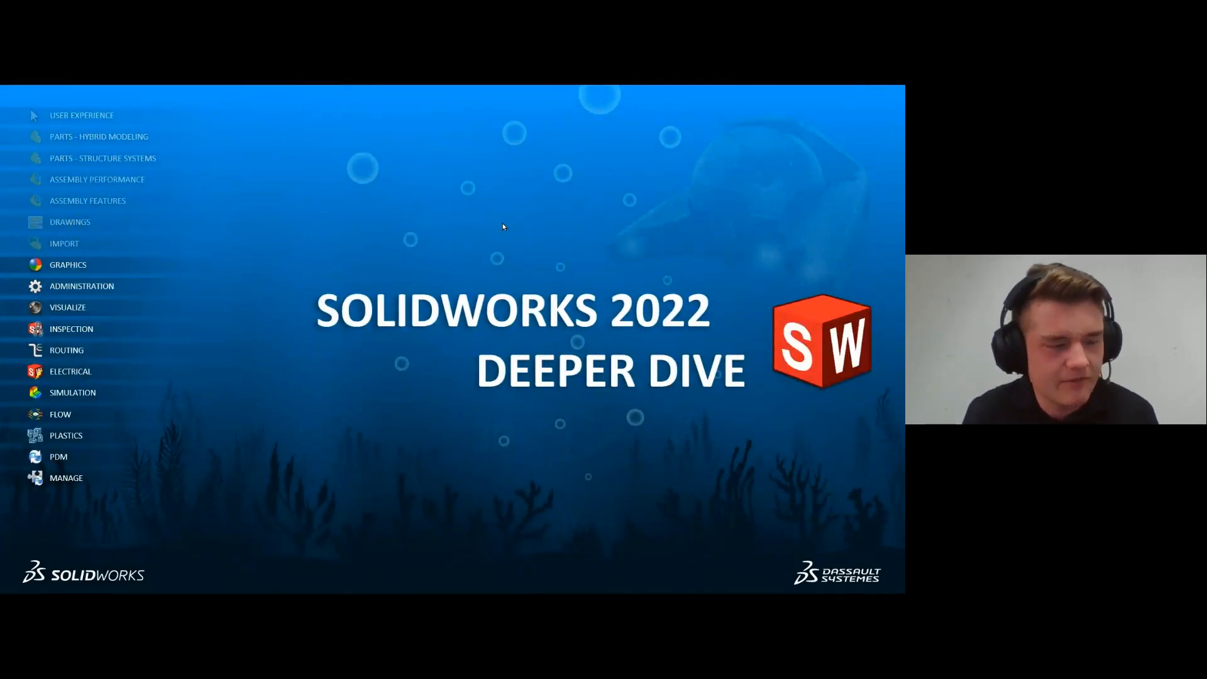
pyautogui.press('Right')
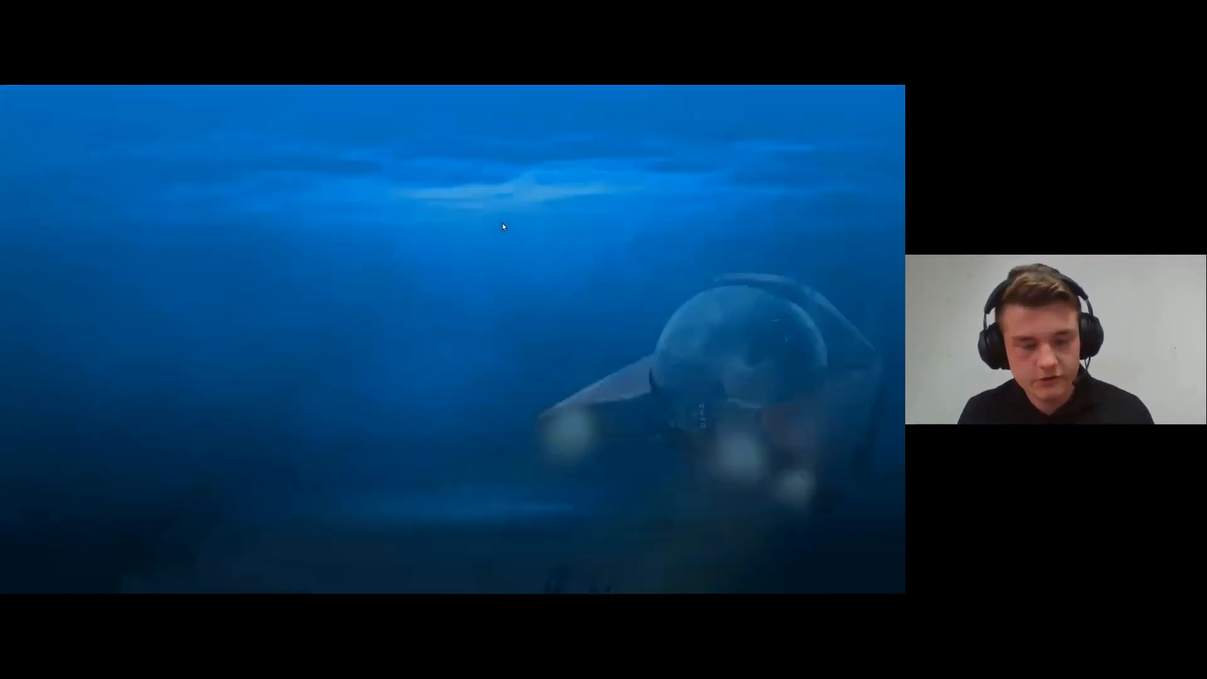
# - Switch to SOLIDWORKS and open the part UBW-21161-46822.SLDPRT from the Components folder in 08 Graphics
pyautogui.hotkey('alt', 'Tab')
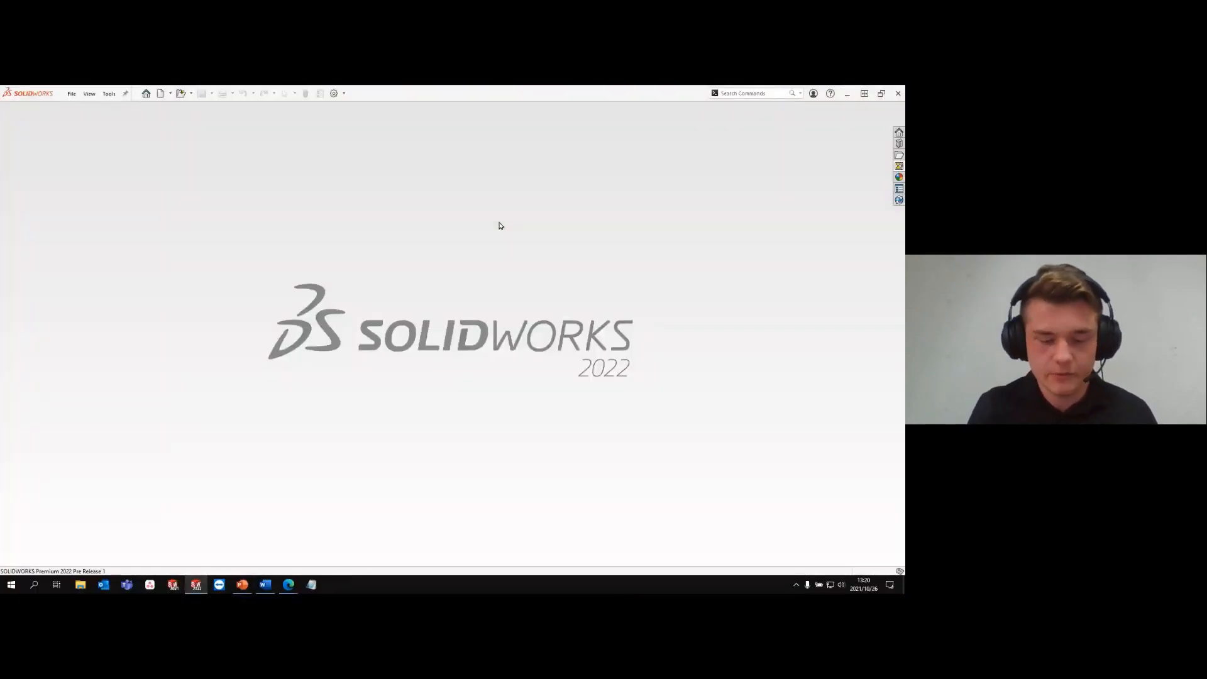
pyautogui.hotkey('ctrl', 'o')
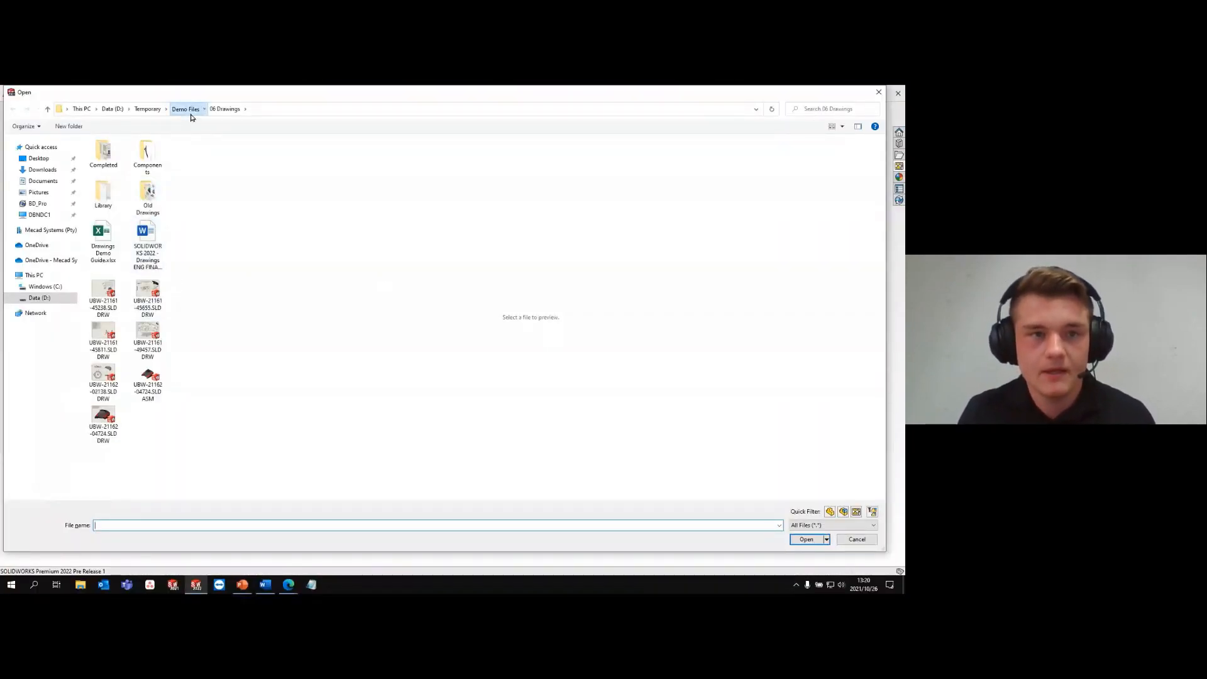
pyautogui.click(185, 109)
pyautogui.doubleClick(136, 234)
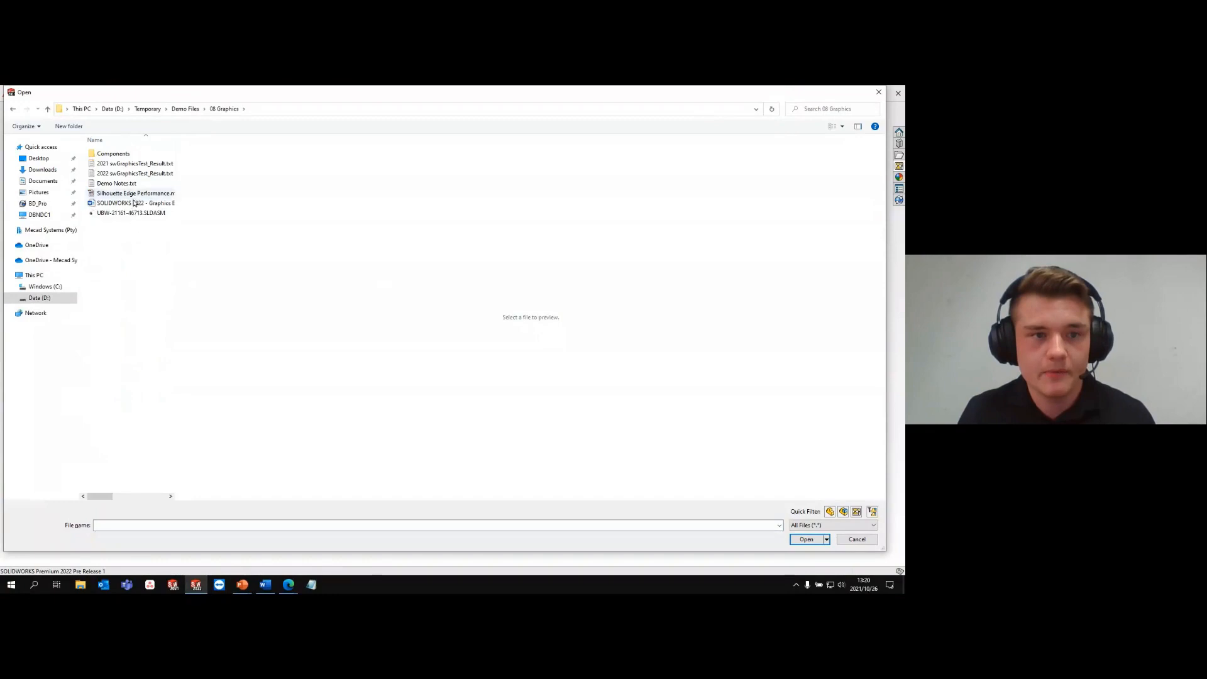
pyautogui.click(133, 195)
pyautogui.click(132, 213)
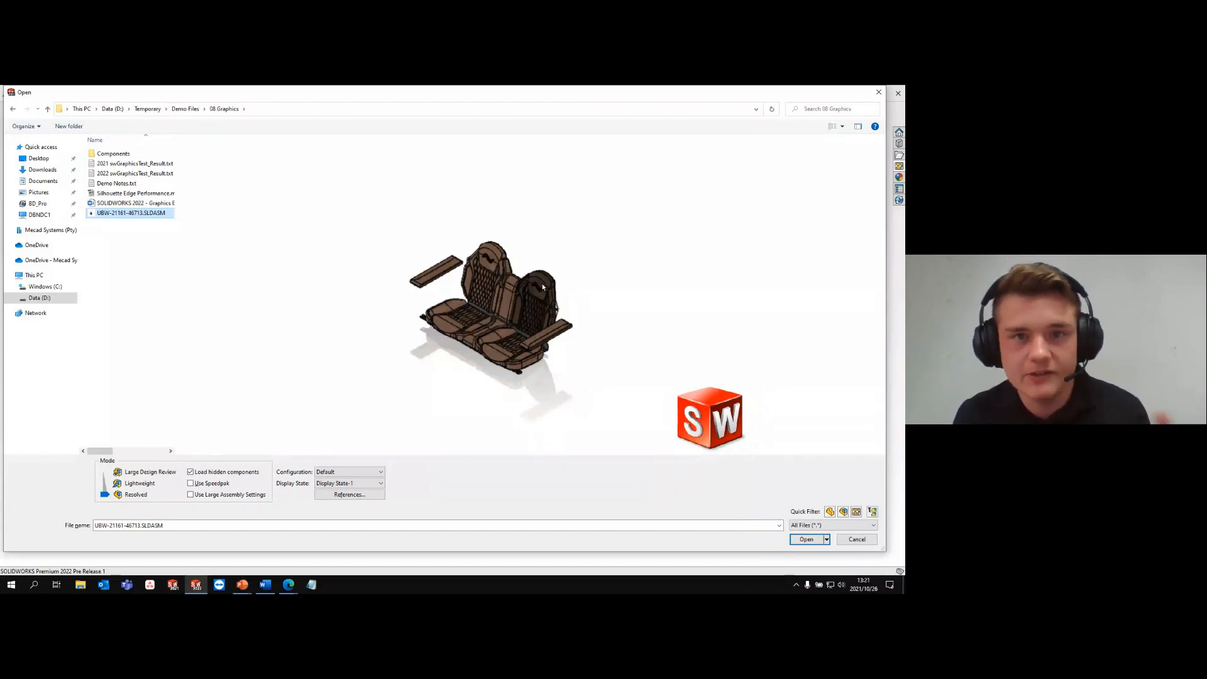
pyautogui.doubleClick(127, 156)
pyautogui.scroll(-5, 105, 327)
pyautogui.click(106, 426)
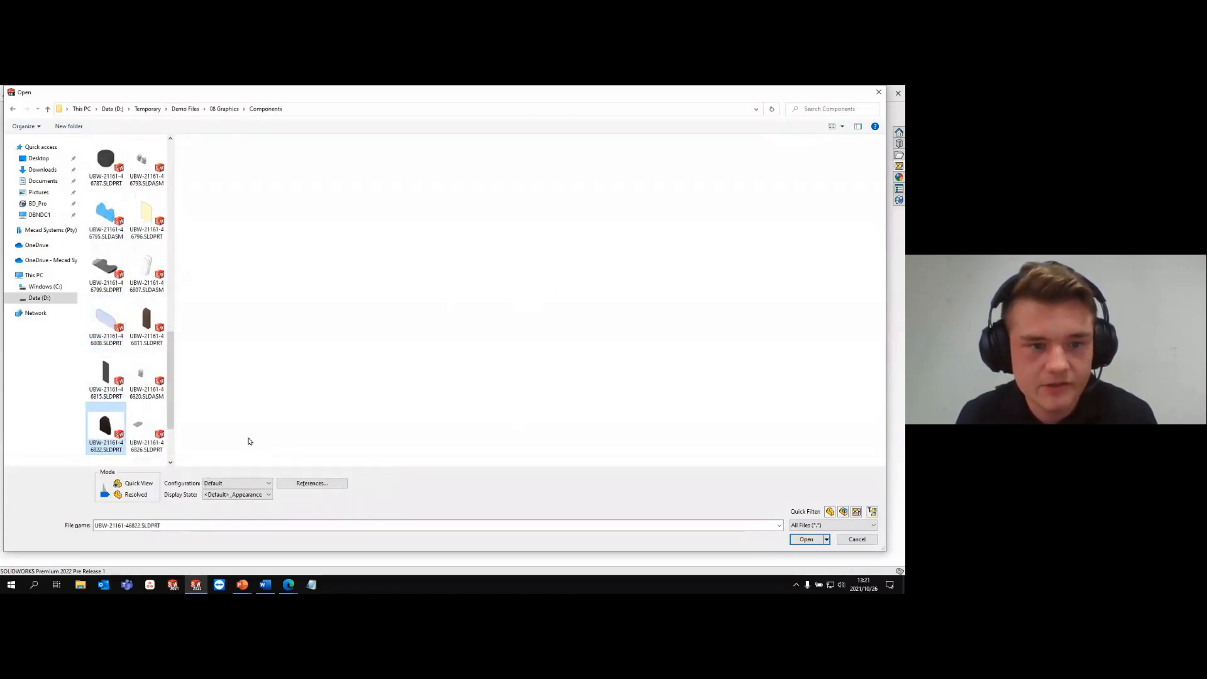
pyautogui.click(806, 539)
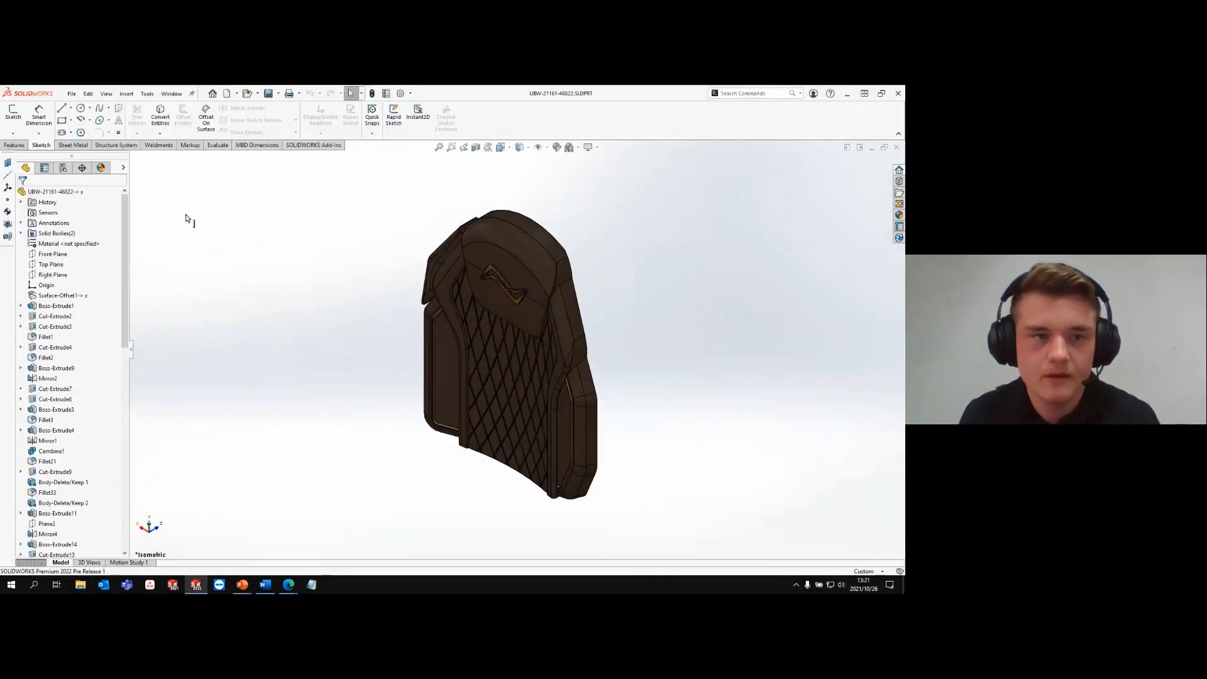
# - Delete the leather 2d appearance from the seat backrest part
pyautogui.click(102, 168)
pyautogui.click(38, 235)
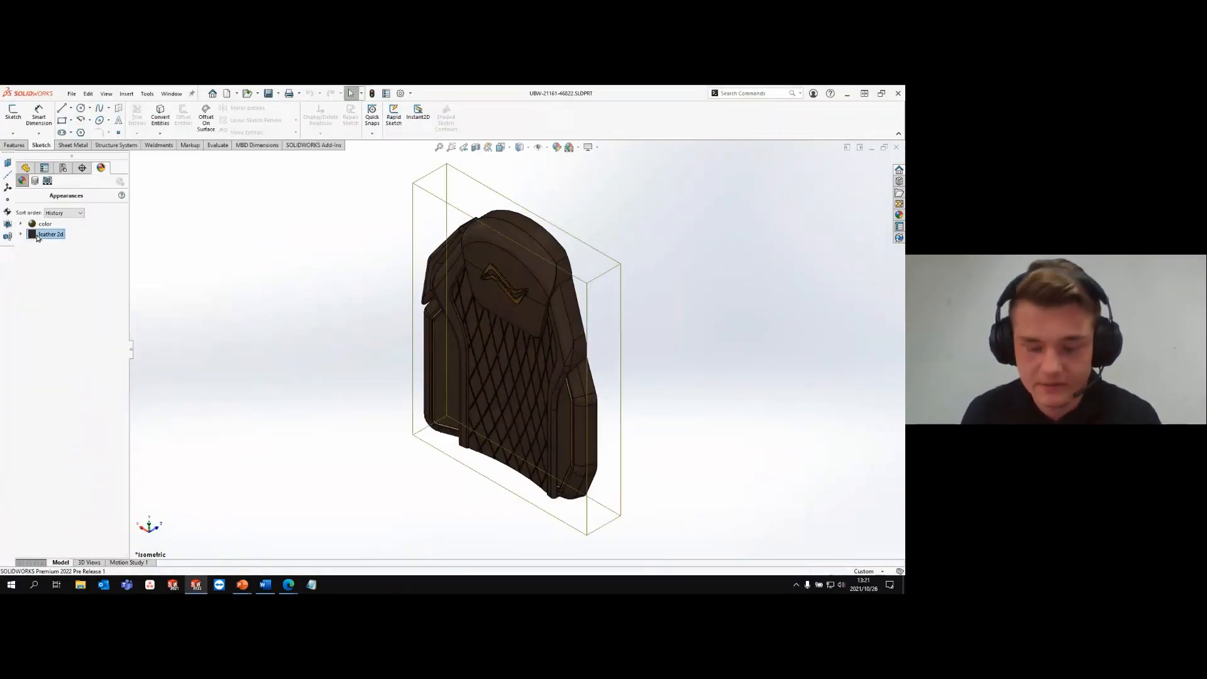
pyautogui.press('Delete')
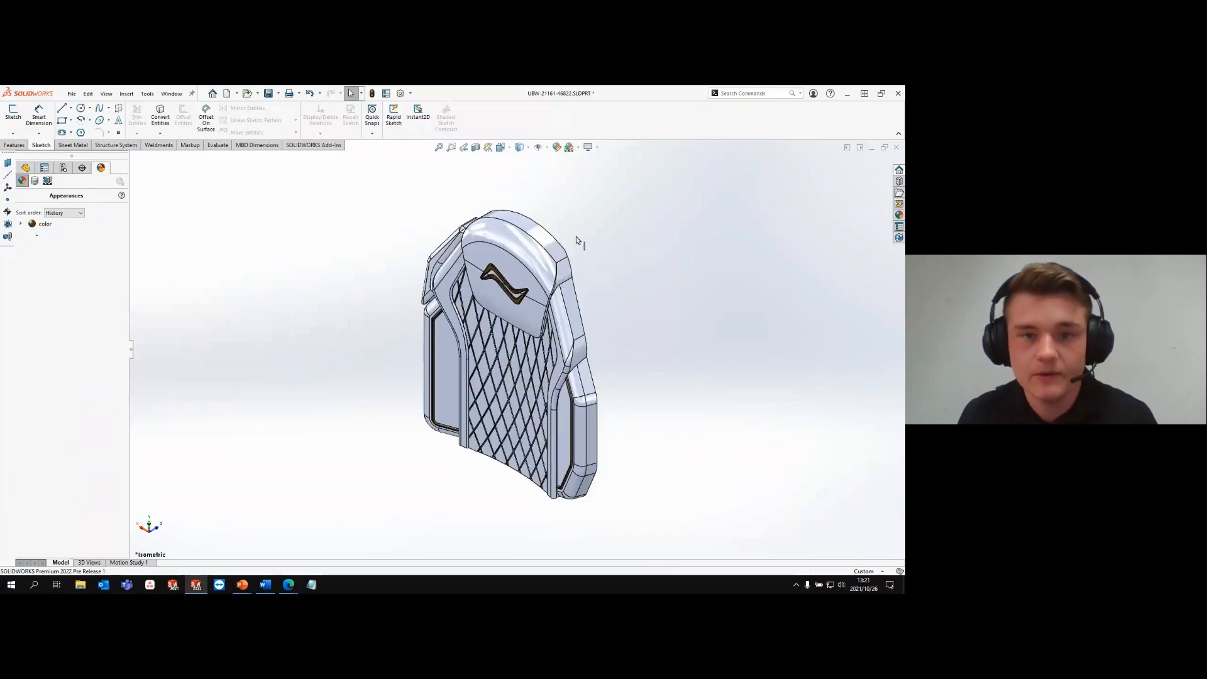
# - Apply the leather appearance from the Organic > Miscellaneous library to the whole backrest part
pyautogui.click(899, 215)
pyautogui.click(767, 176)
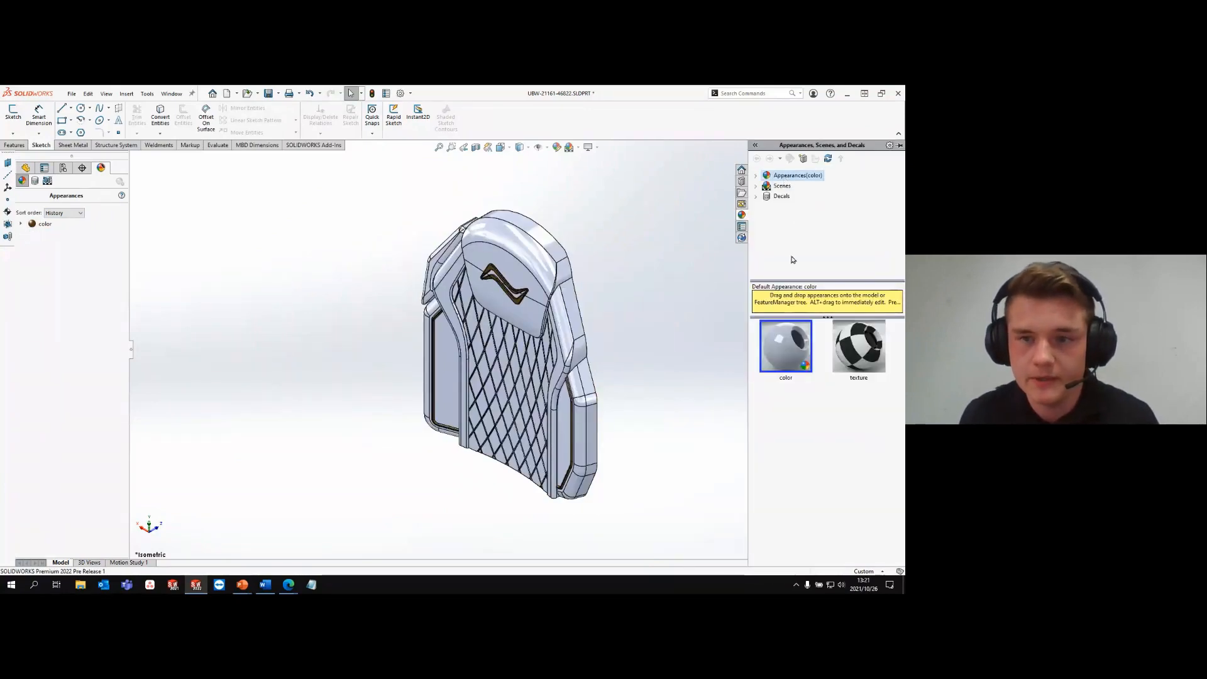
pyautogui.click(758, 179)
pyautogui.click(802, 248)
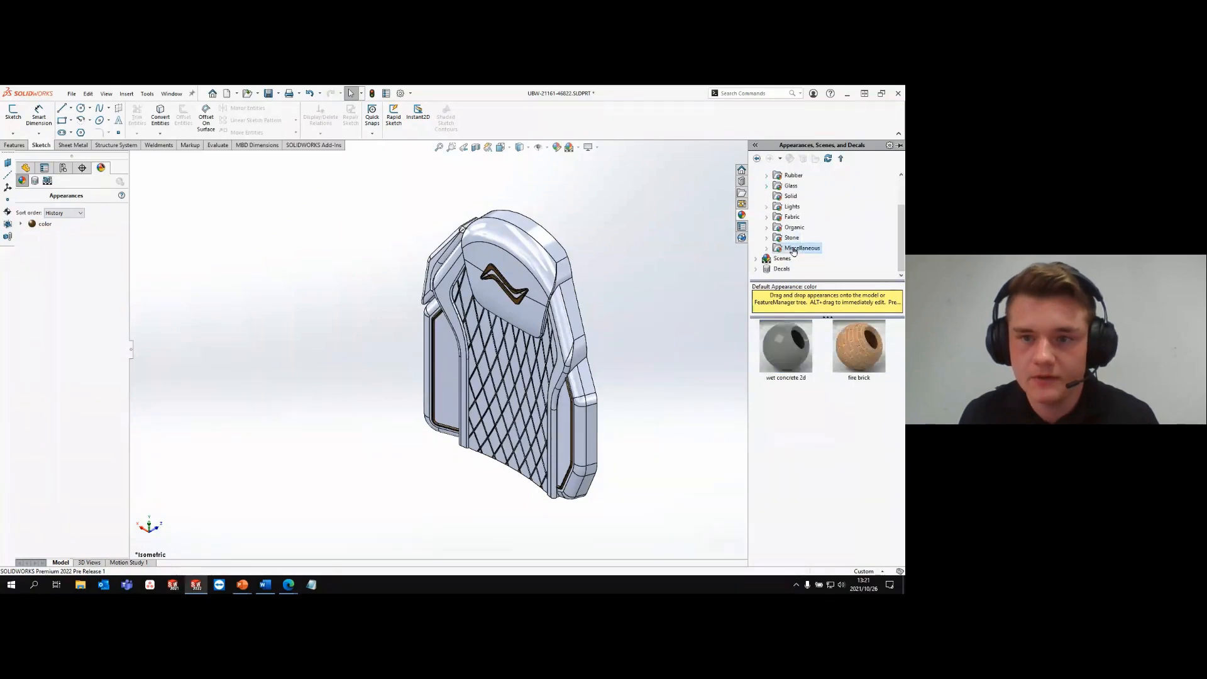
pyautogui.doubleClick(786, 227)
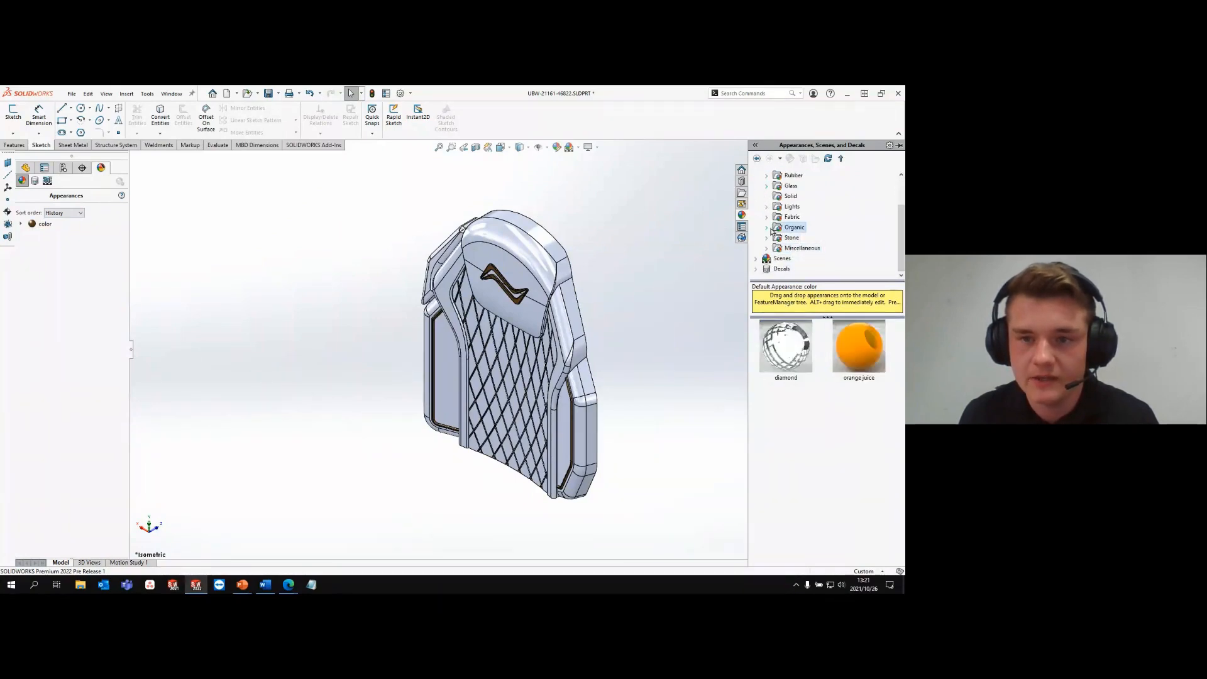
pyautogui.click(808, 268)
pyautogui.moveTo(786, 346); pyautogui.dragTo(532, 253)
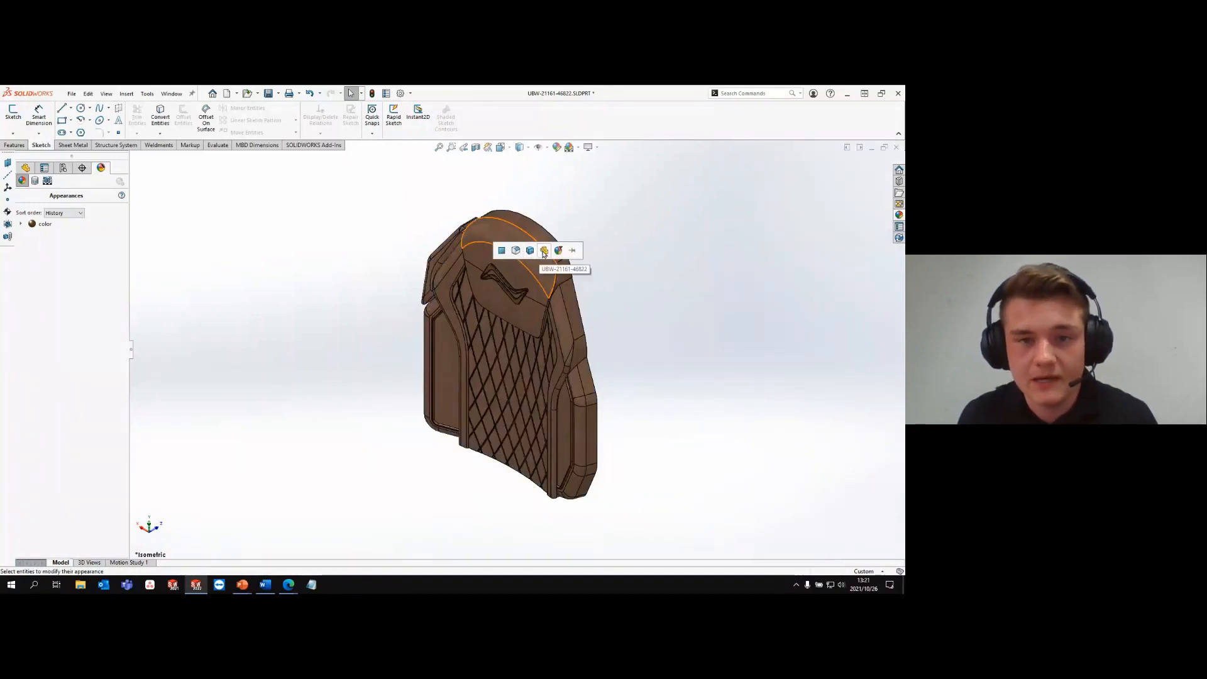
pyautogui.click(544, 251)
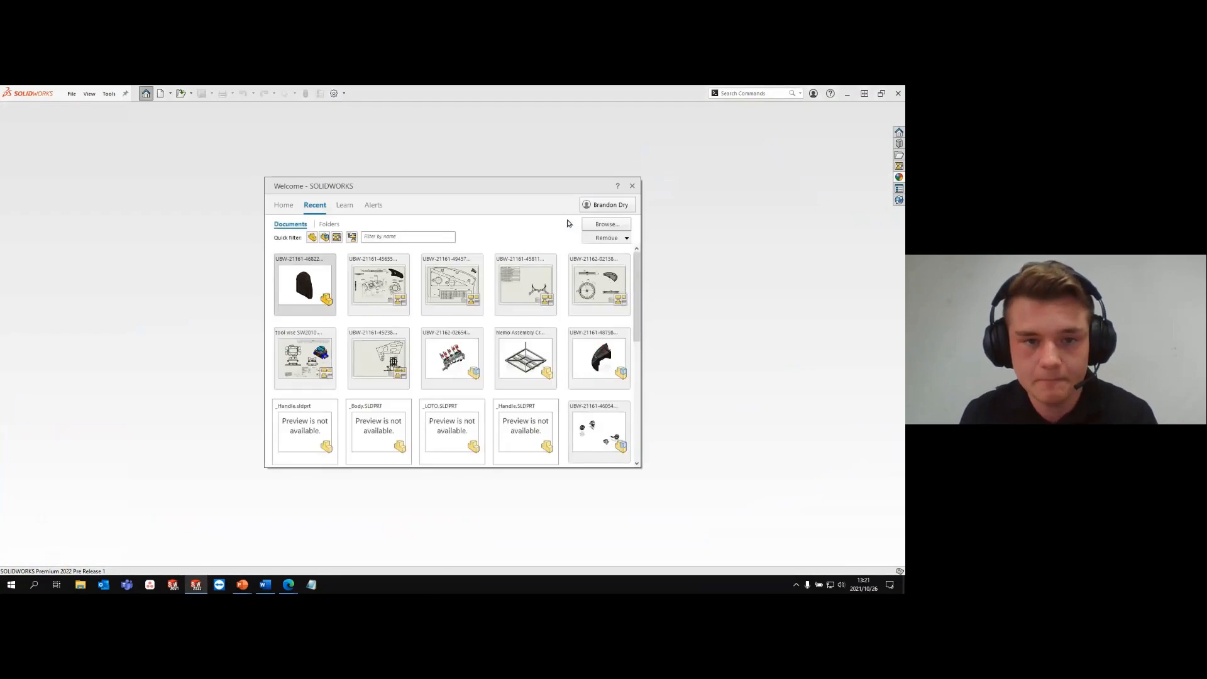
# - Open the assembly UBW-21161-46713.SLDASM from the 08 Graphics folder in Lightweight mode
pyautogui.scroll(-5, 506, 252)
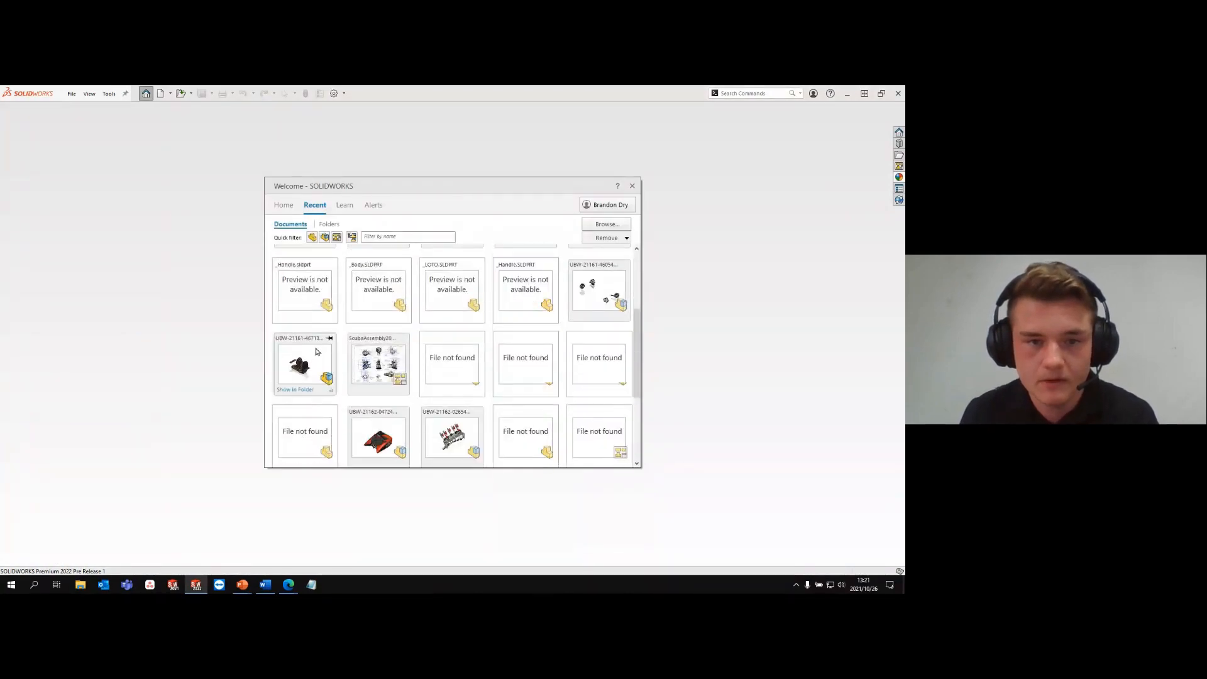
pyautogui.click(632, 185)
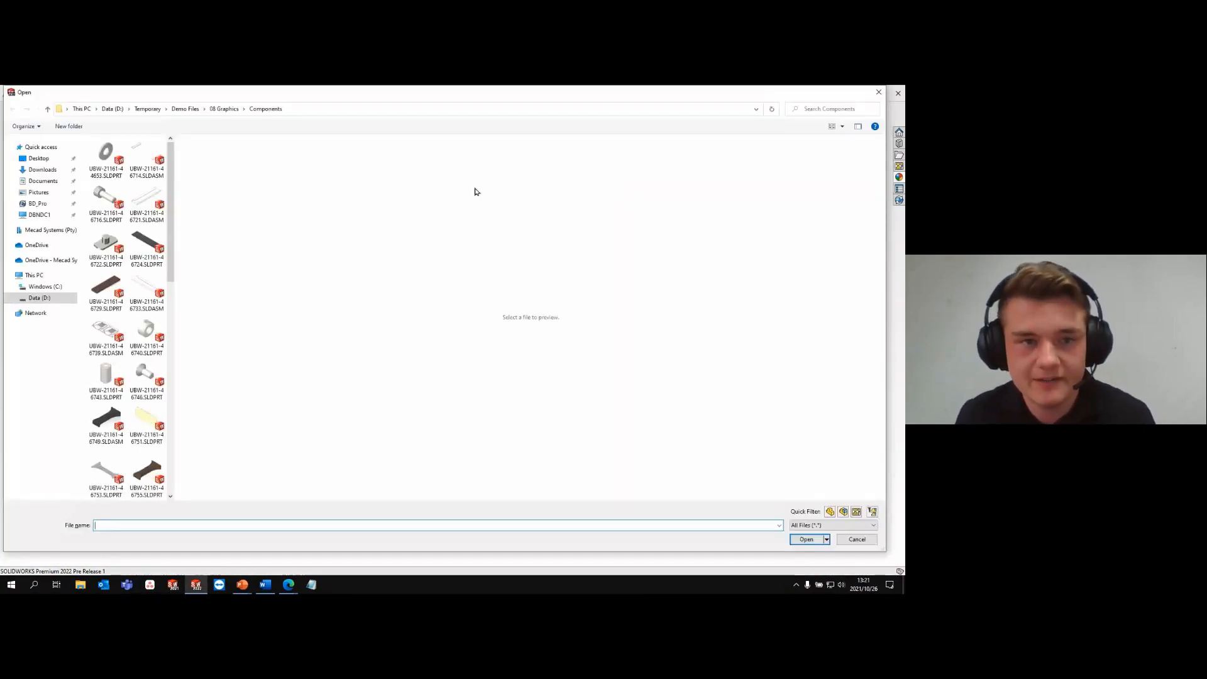
pyautogui.click(227, 108)
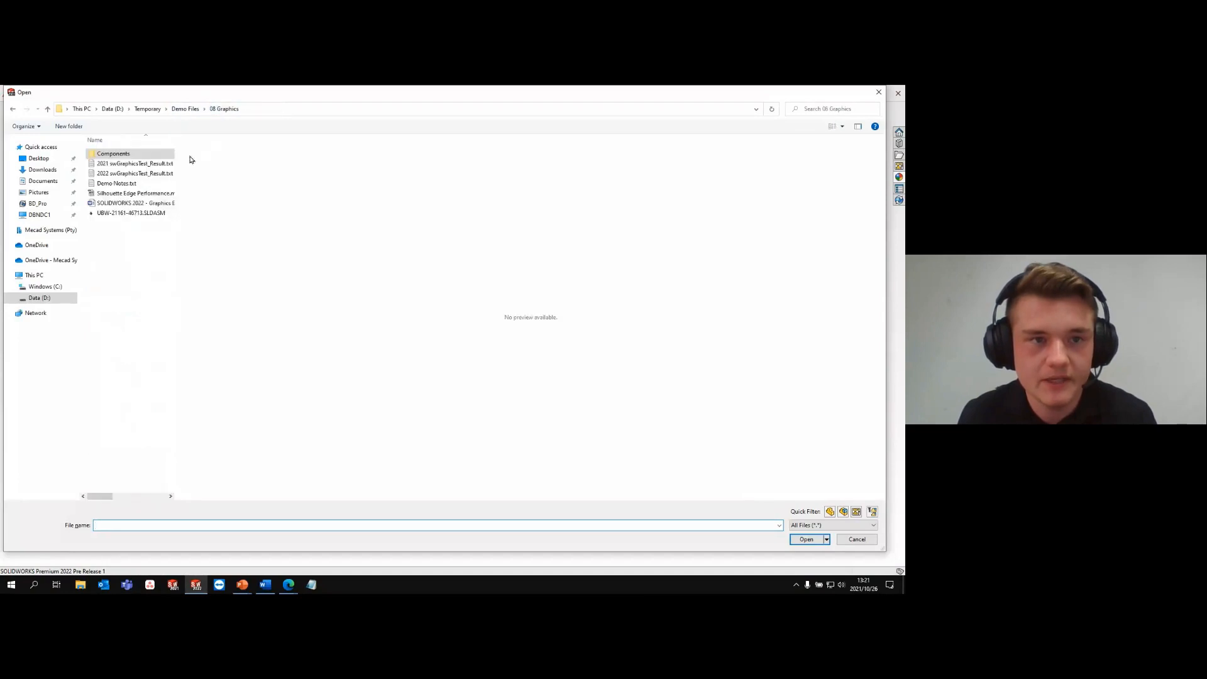
pyautogui.click(131, 213)
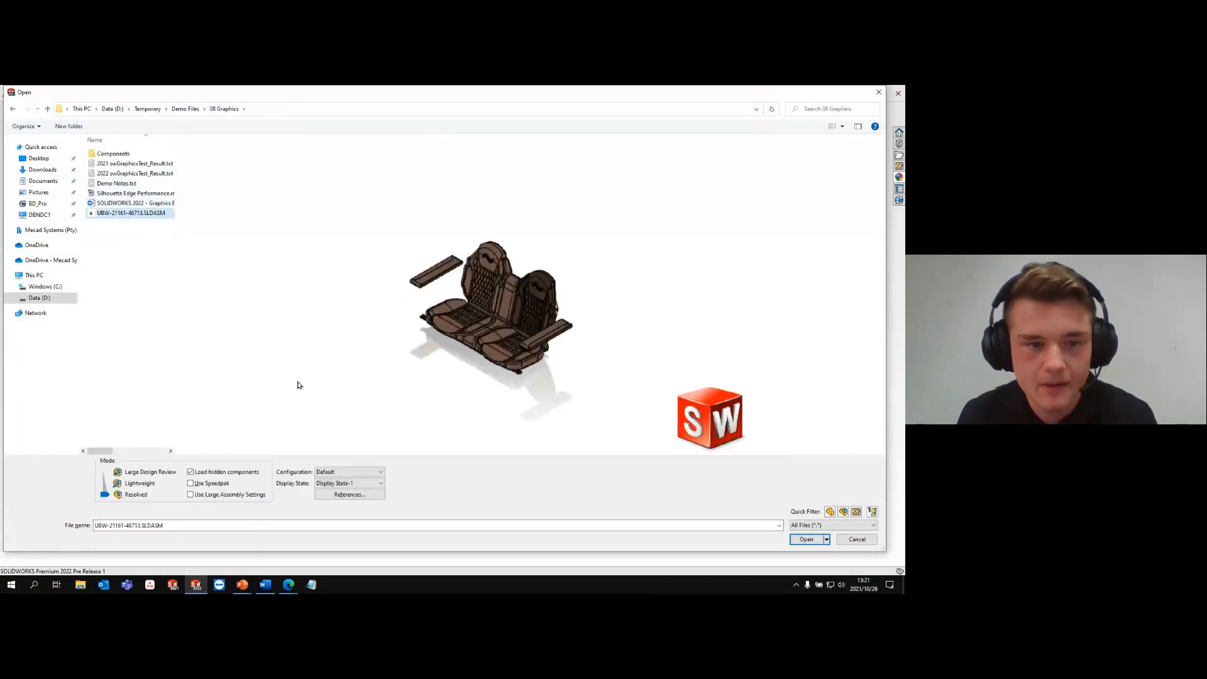
pyautogui.click(105, 489)
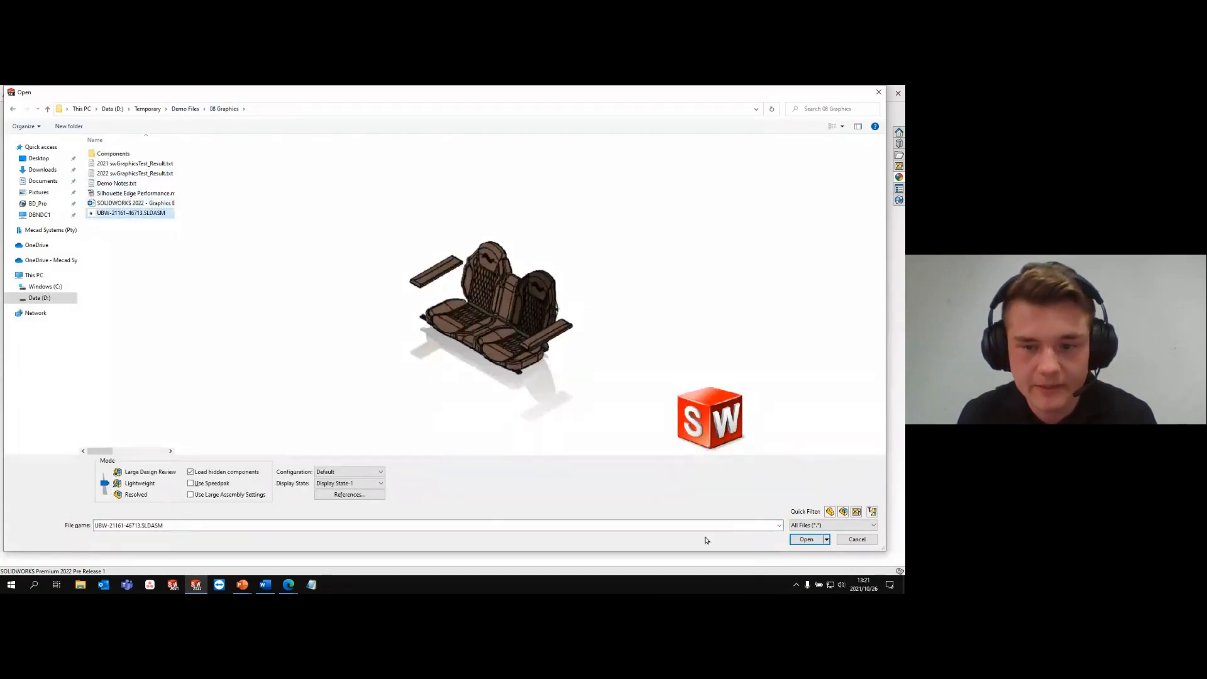
pyautogui.click(806, 539)
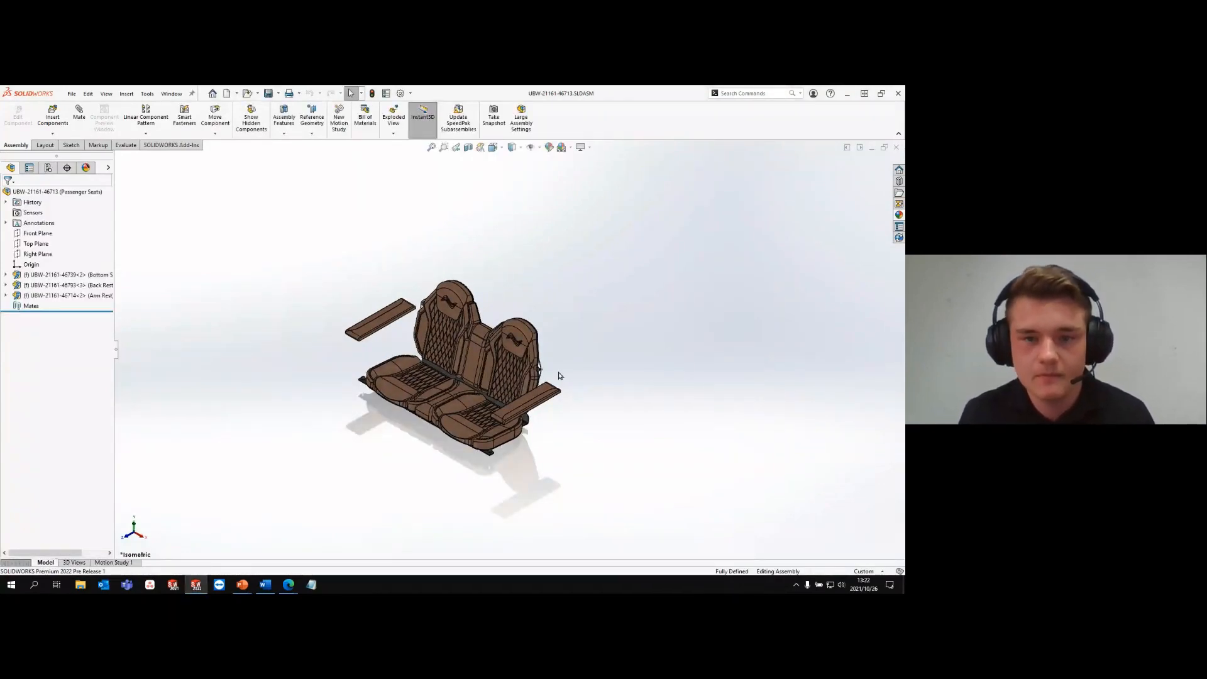
pyautogui.scroll(-3, 554, 372)
pyautogui.scroll(-3, 535, 372)
pyautogui.scroll(-3, 520, 374)
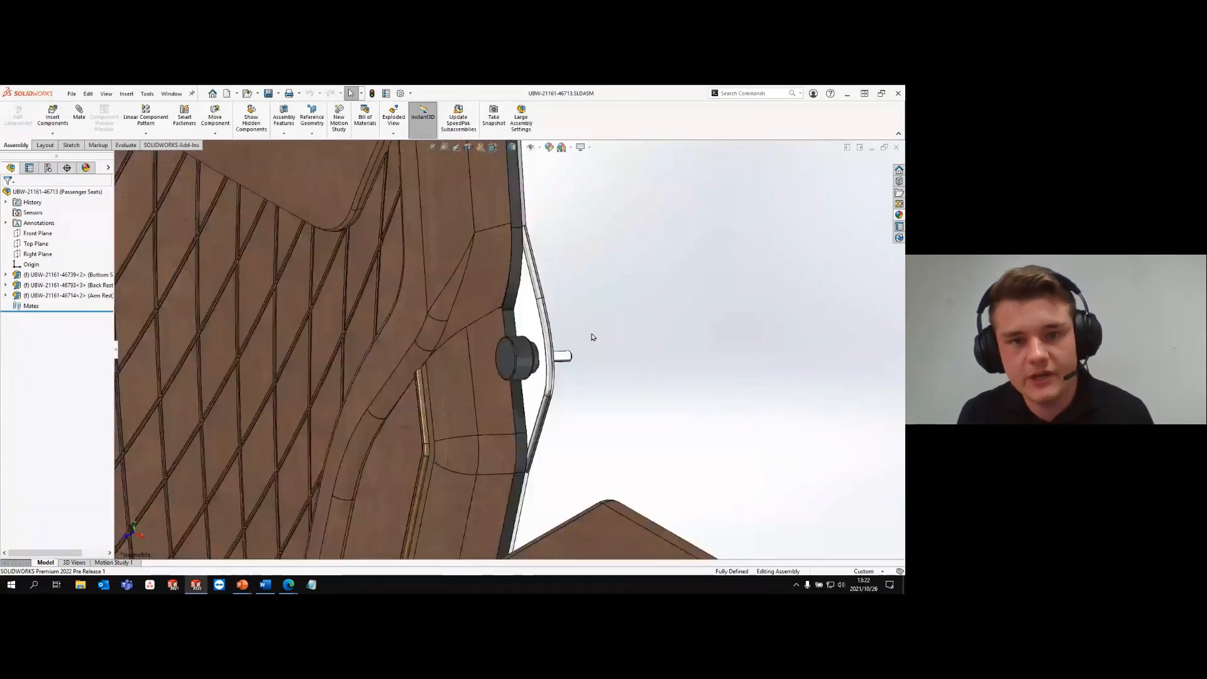
pyautogui.click(534, 356)
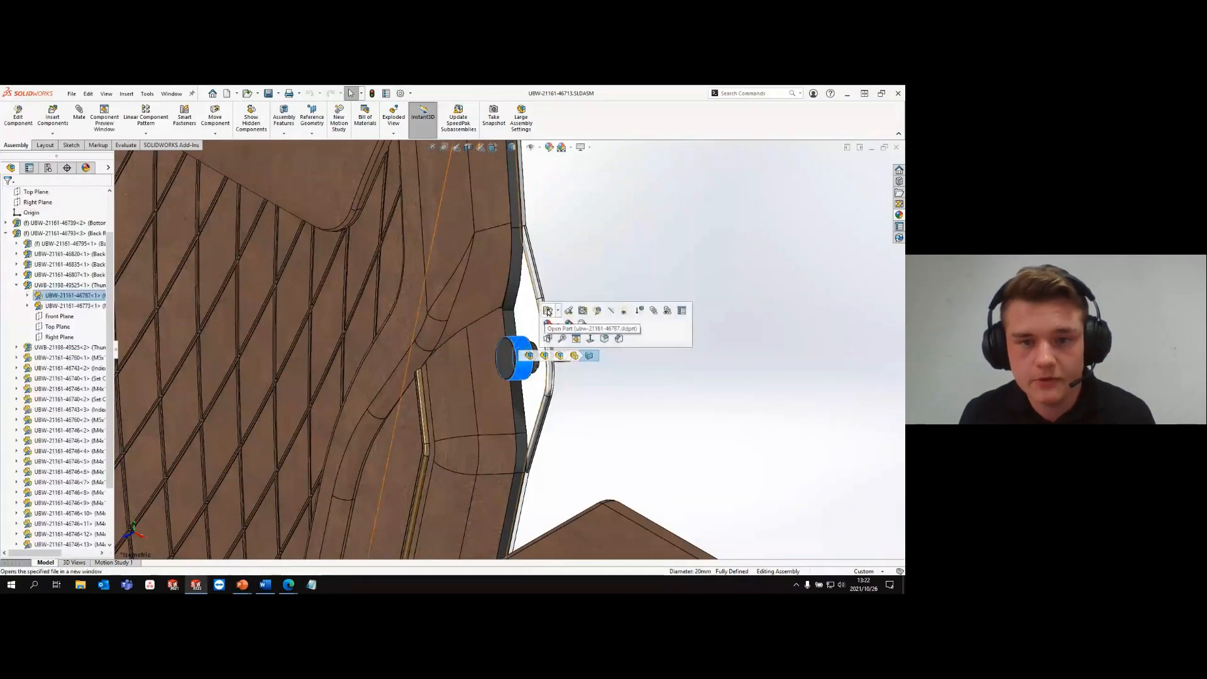
pyautogui.click(547, 311)
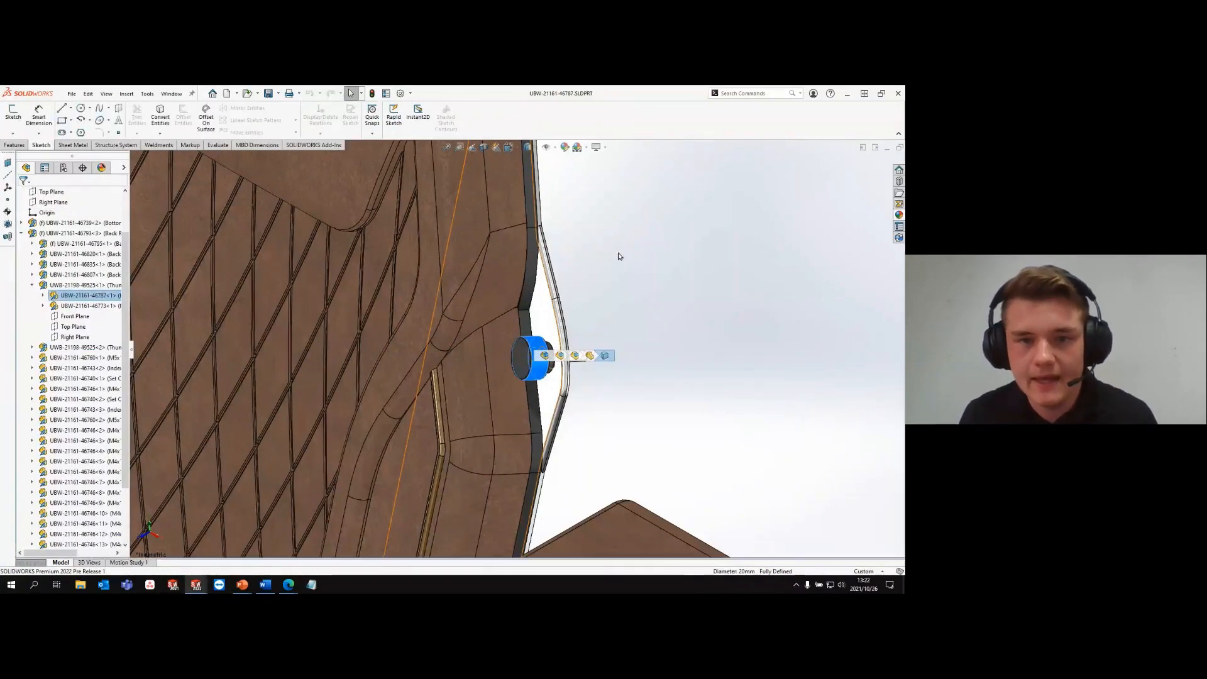
# - Apply the Knurled Bump 10 appearance from the Miscellaneous library to only the knob's outer cylindrical face
pyautogui.click(899, 214)
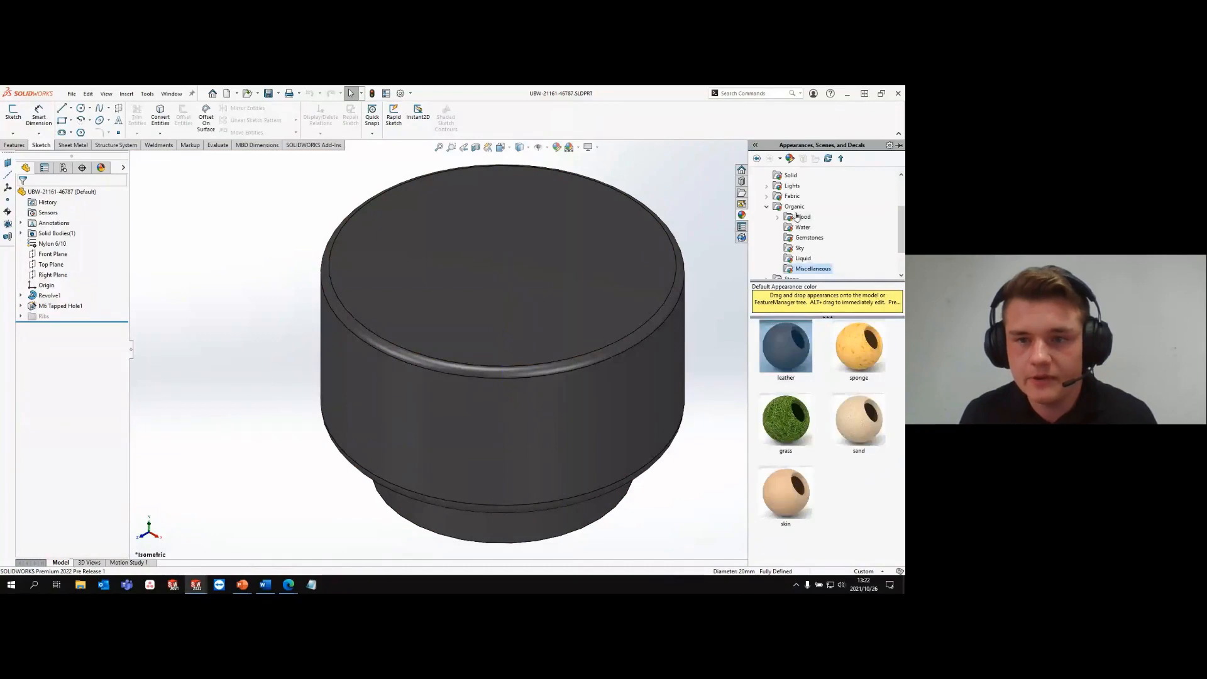
pyautogui.click(767, 207)
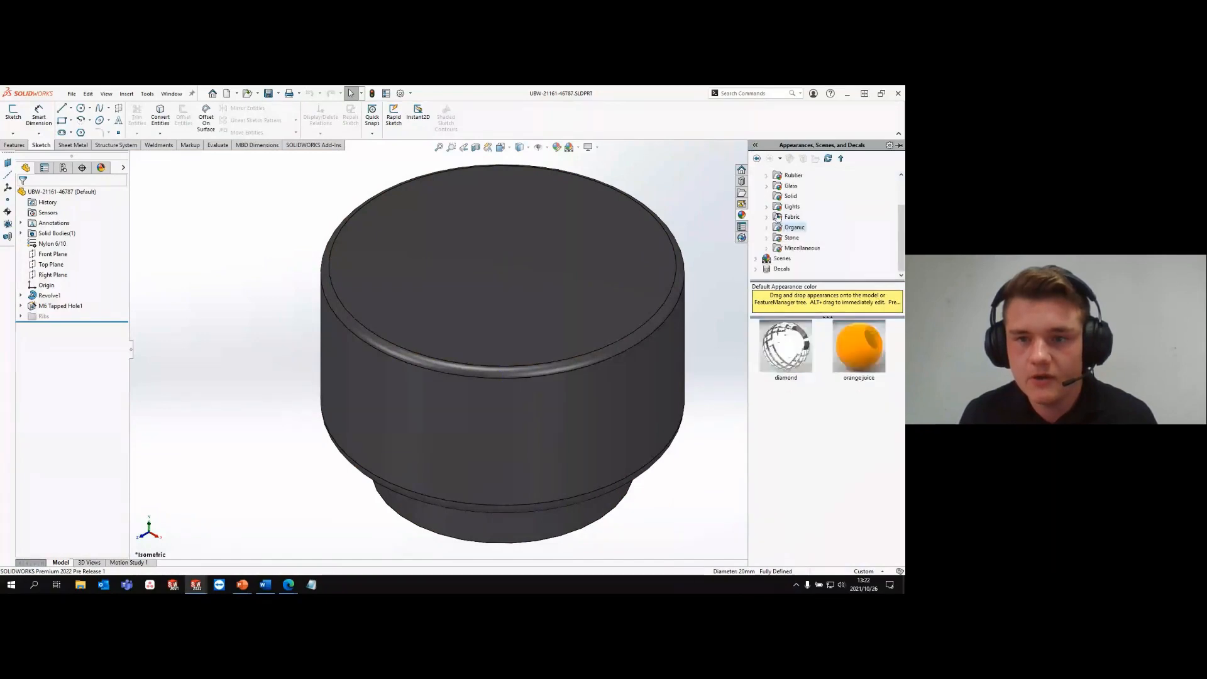
pyautogui.doubleClick(785, 250)
pyautogui.click(806, 237)
pyautogui.scroll(-3, 786, 428)
pyautogui.moveTo(789, 450); pyautogui.dragTo(455, 412)
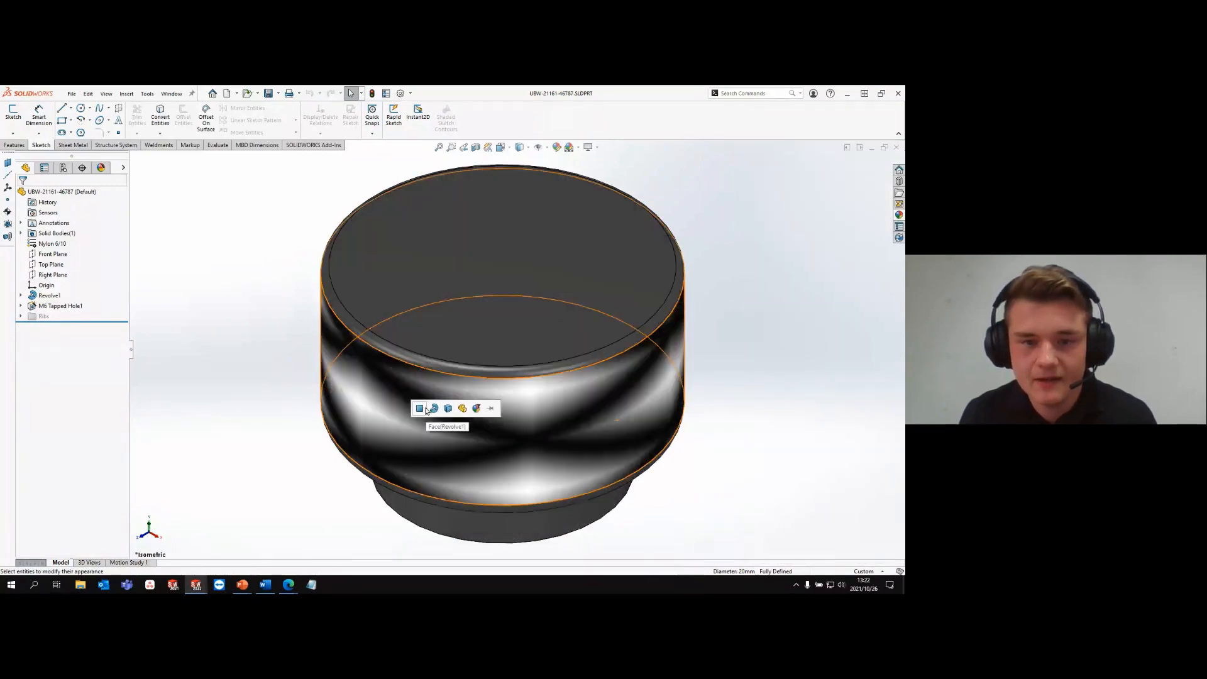
pyautogui.click(426, 410)
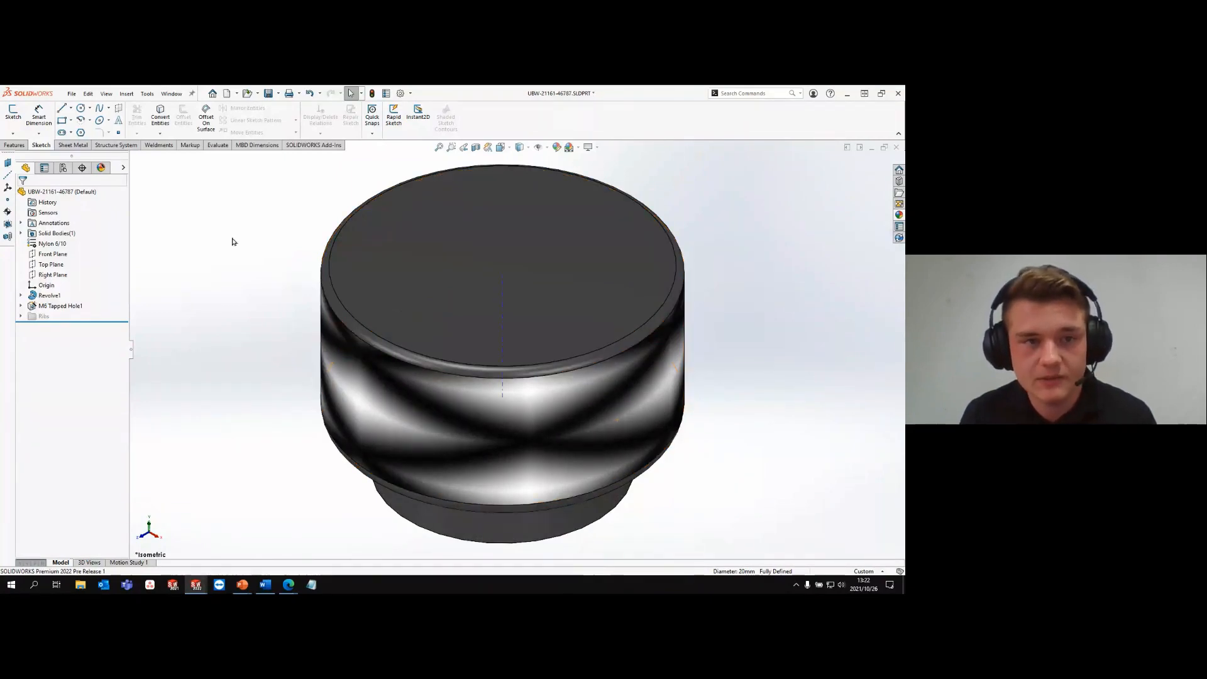
# - Edit the Knurled Bump 10 appearance on the knob's side face to a finer, denser pattern and accept it
pyautogui.click(101, 167)
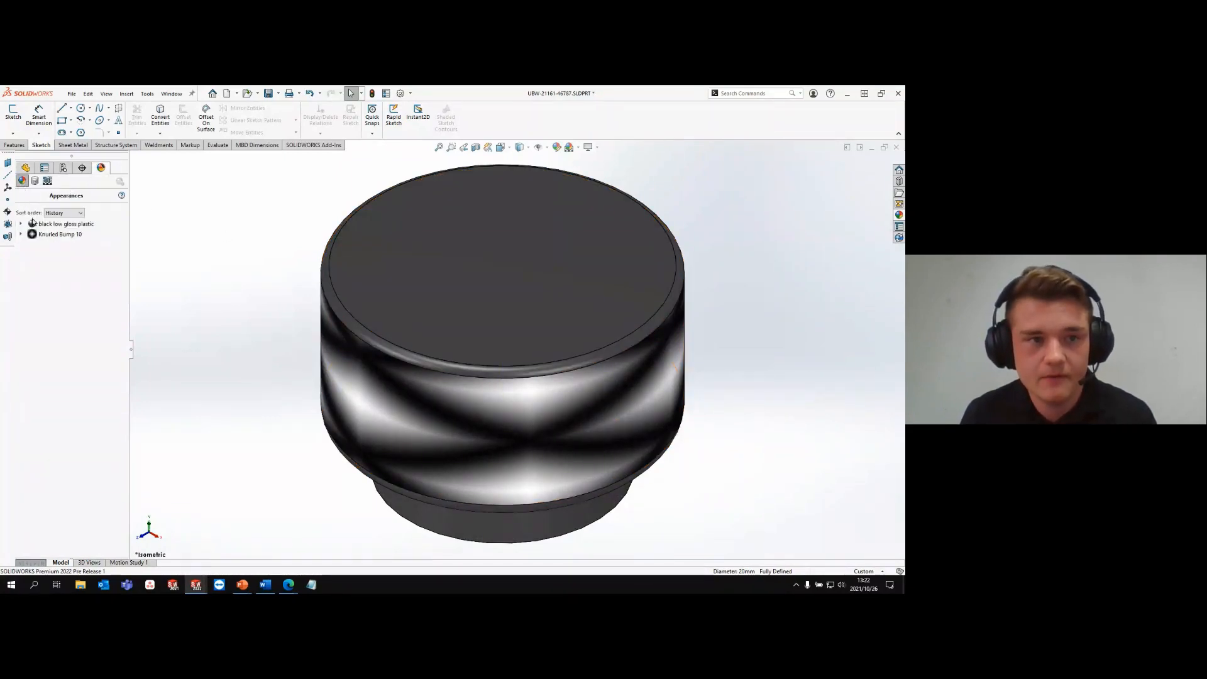
pyautogui.click(39, 234)
pyautogui.rightClick(39, 233)
pyautogui.click(72, 250)
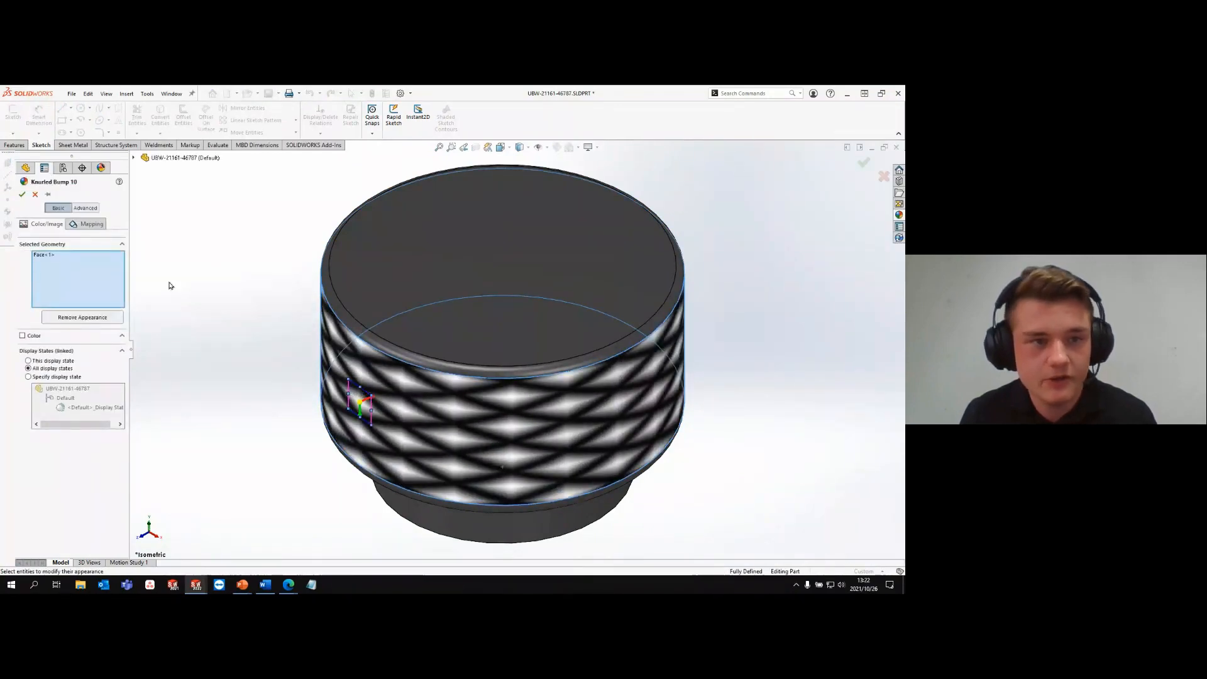
pyautogui.click(21, 196)
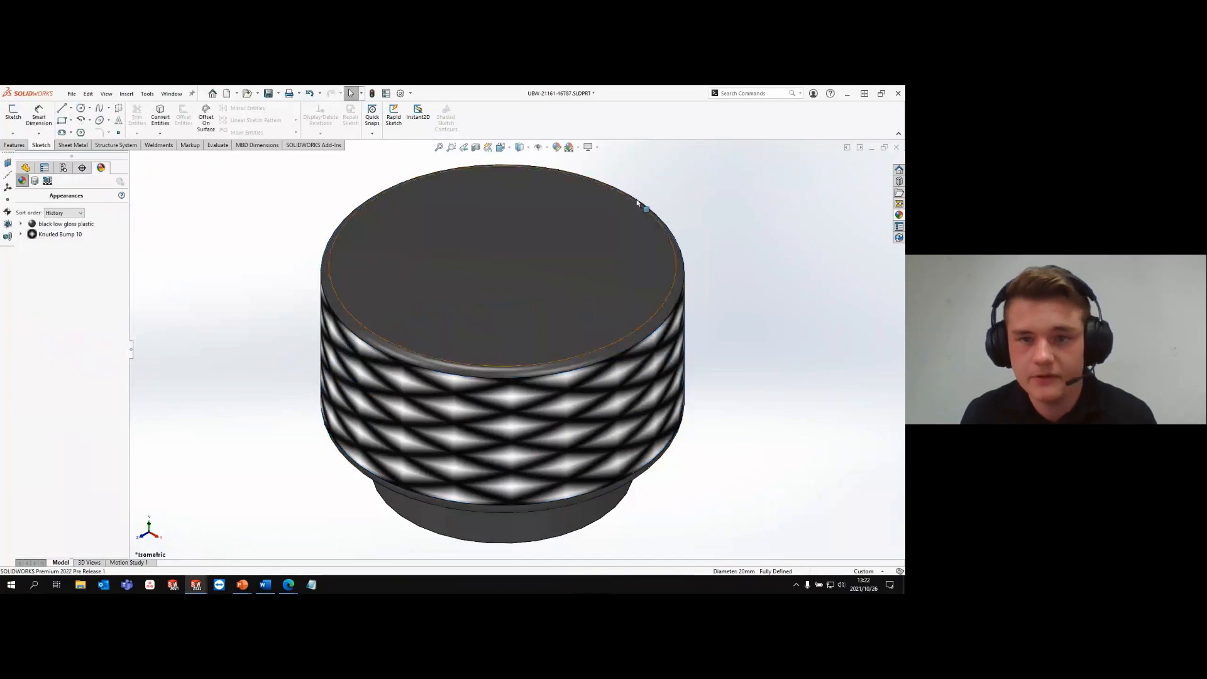
# - Find and start the 3D Texture command, choose the knob's body and convert its knurled texture to 3D
pyautogui.click(748, 93)
pyautogui.write('s')
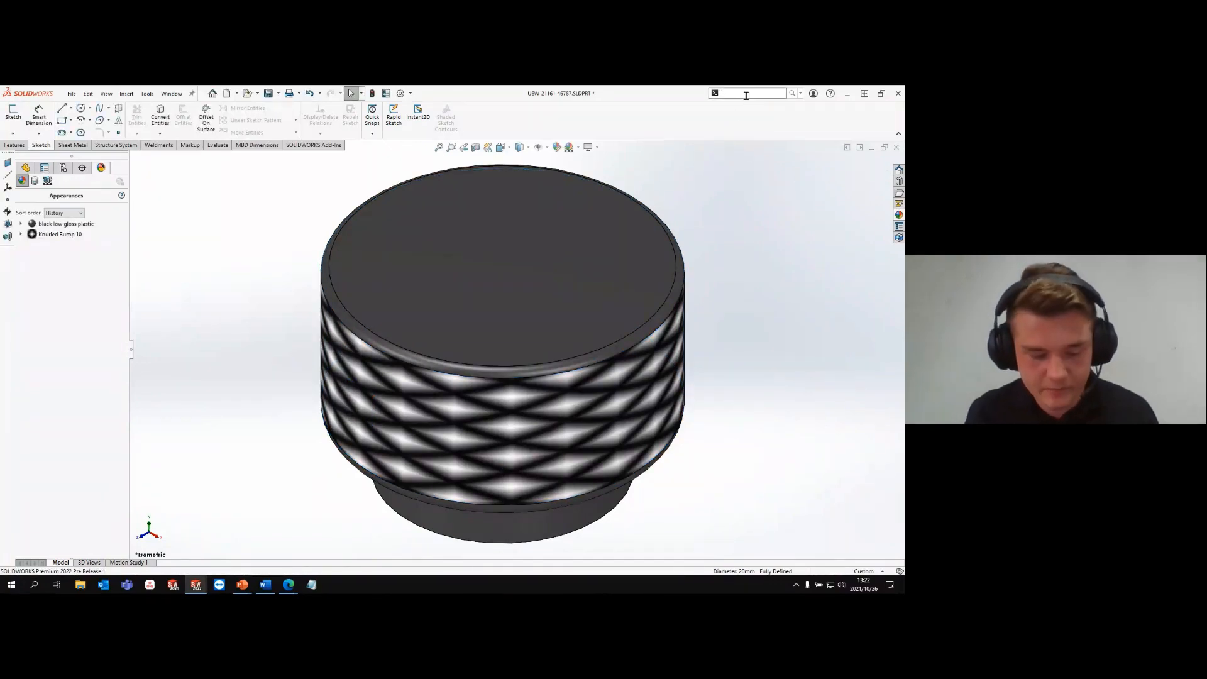
pyautogui.write('d text')
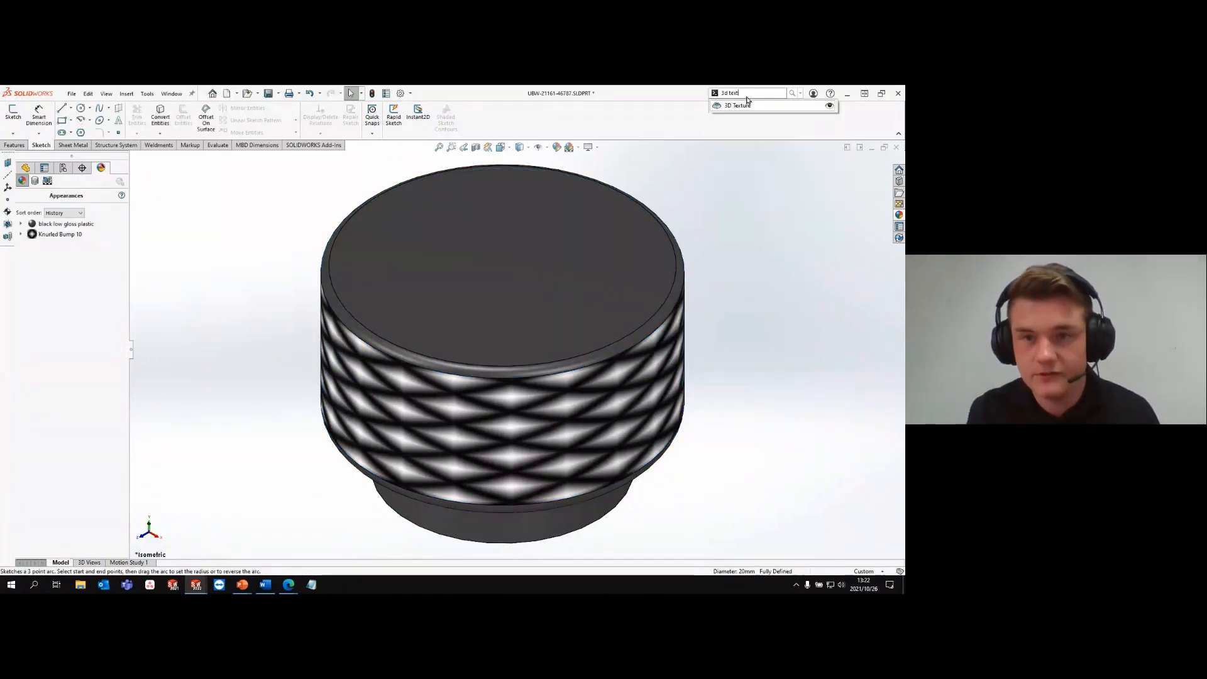
pyautogui.click(745, 105)
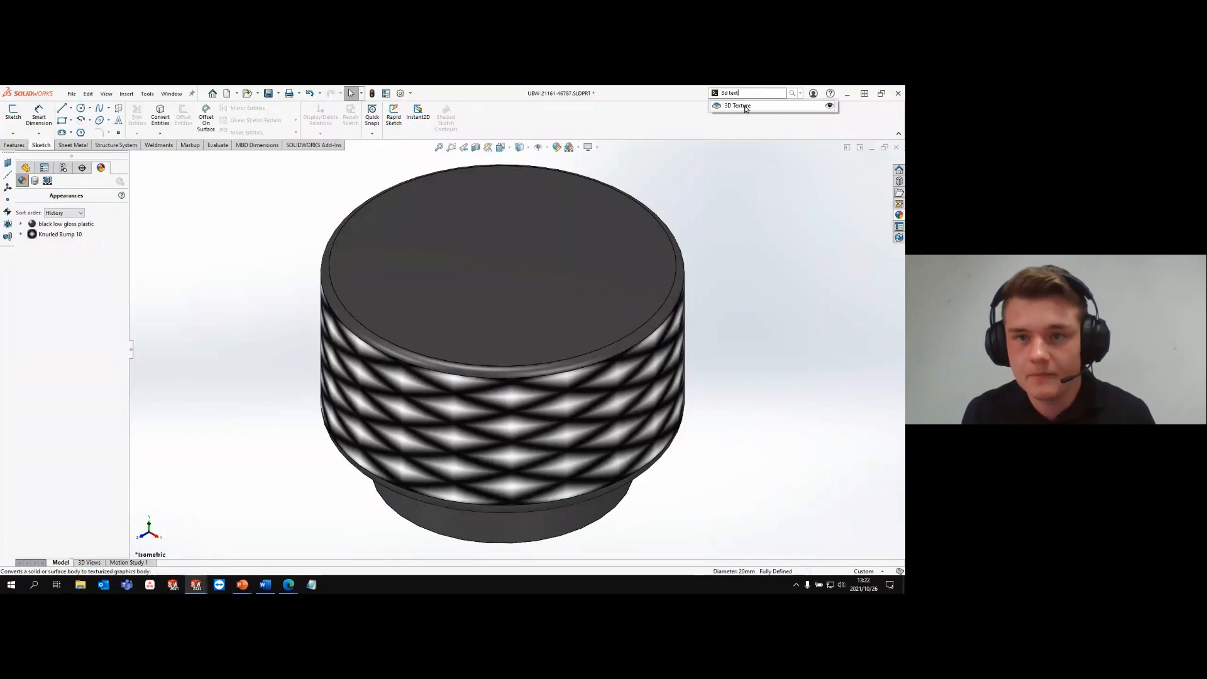
pyautogui.click(502, 465)
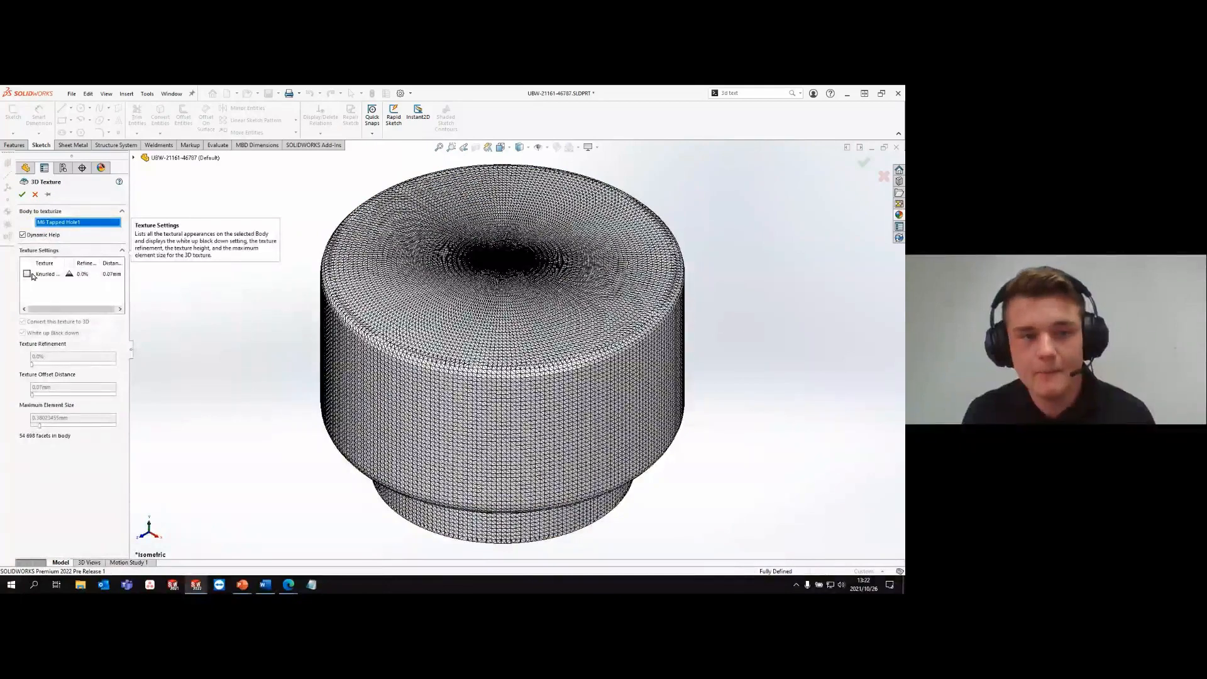
pyautogui.click(30, 275)
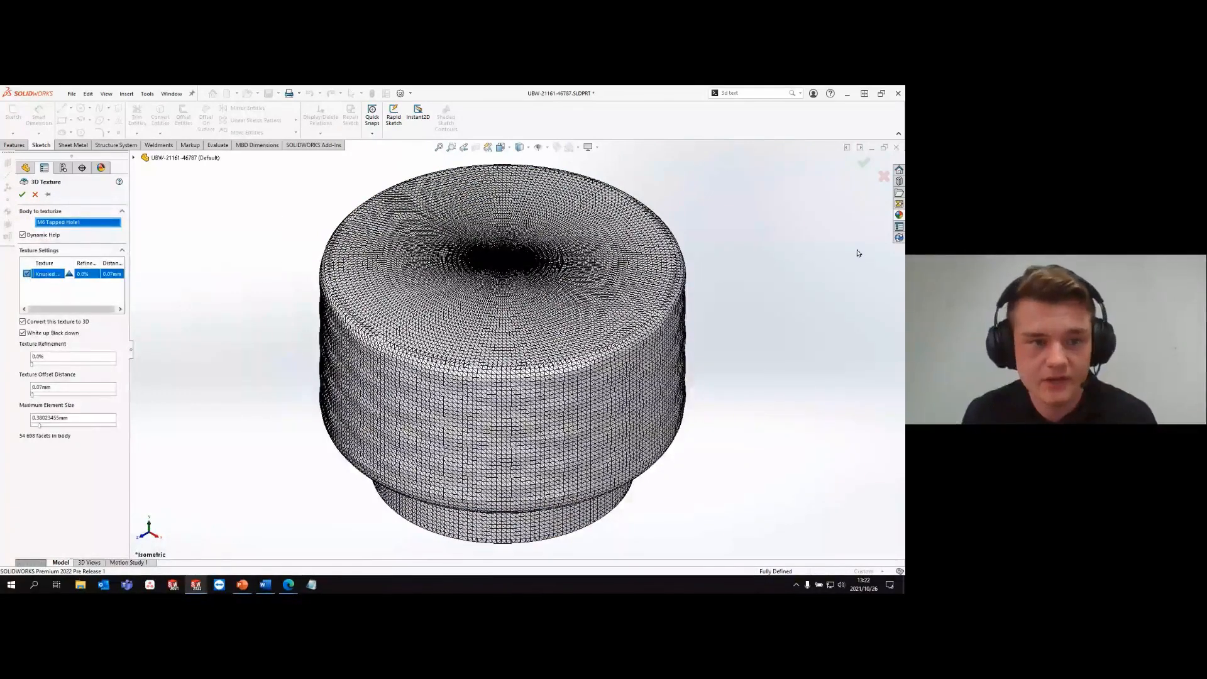
# - Increase the knurl's texture refinement and offset distance, adjust the maximum element size, and return to the passenger seat assembly
pyautogui.moveTo(32, 364); pyautogui.dragTo(47, 362)
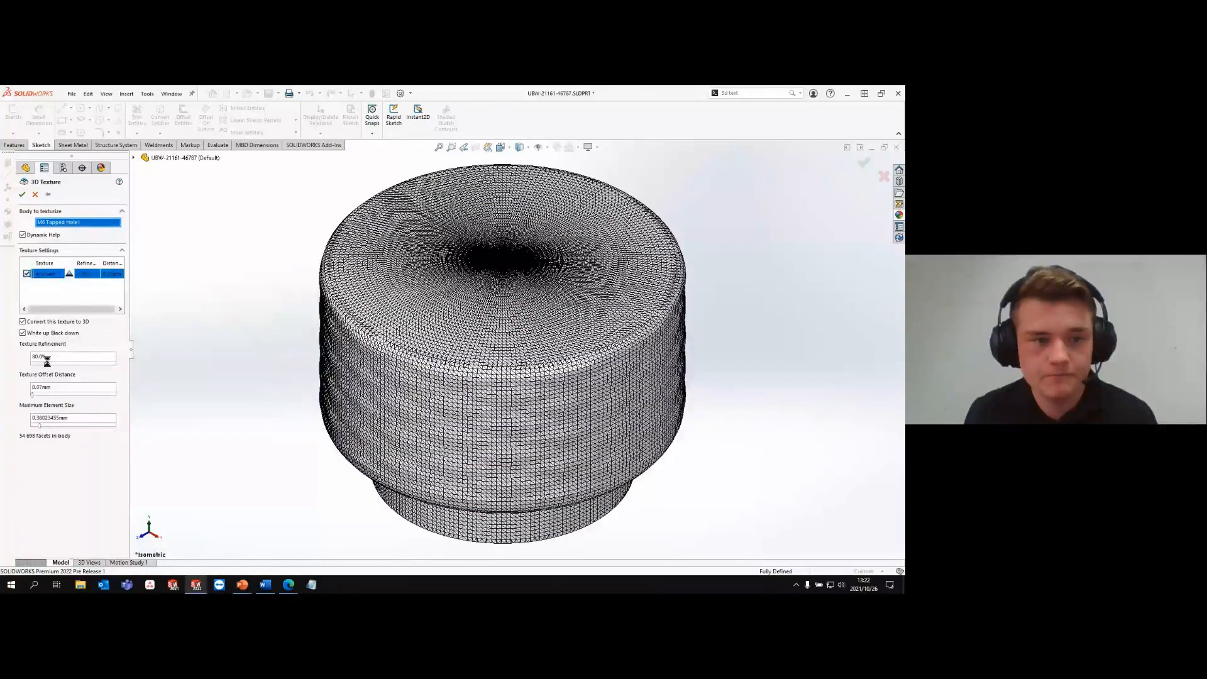
pyautogui.moveTo(32, 395)
pyautogui.mouseDown()
pyautogui.moveTo(56, 396)
pyautogui.moveTo(46, 396)
pyautogui.mouseUp()
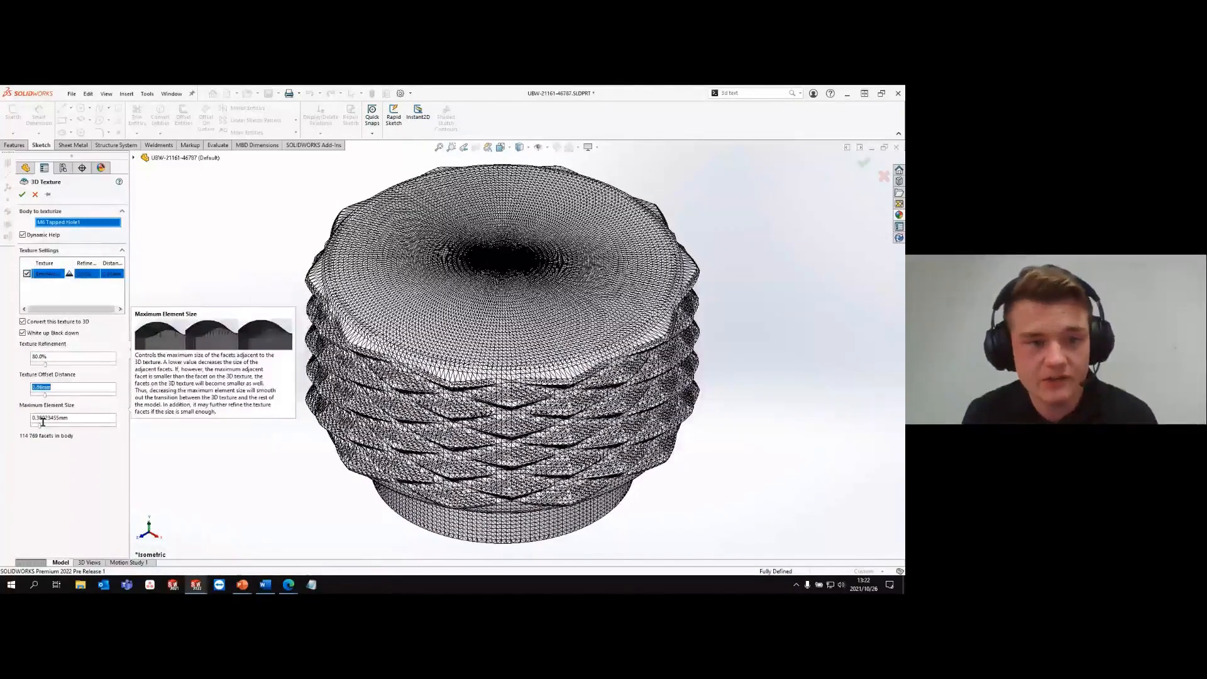
pyautogui.moveTo(43, 424)
pyautogui.mouseDown()
pyautogui.moveTo(126, 431)
pyautogui.moveTo(52, 425)
pyautogui.mouseUp()
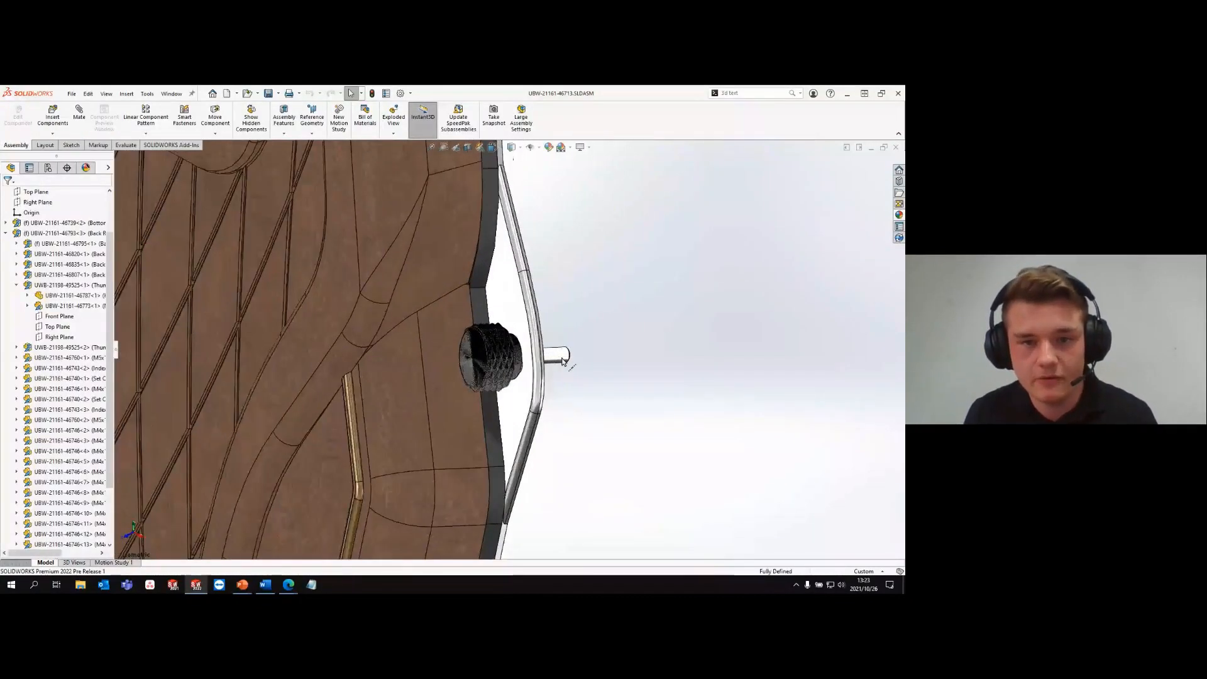
pyautogui.scroll(4, 561, 360)
pyautogui.press('f')
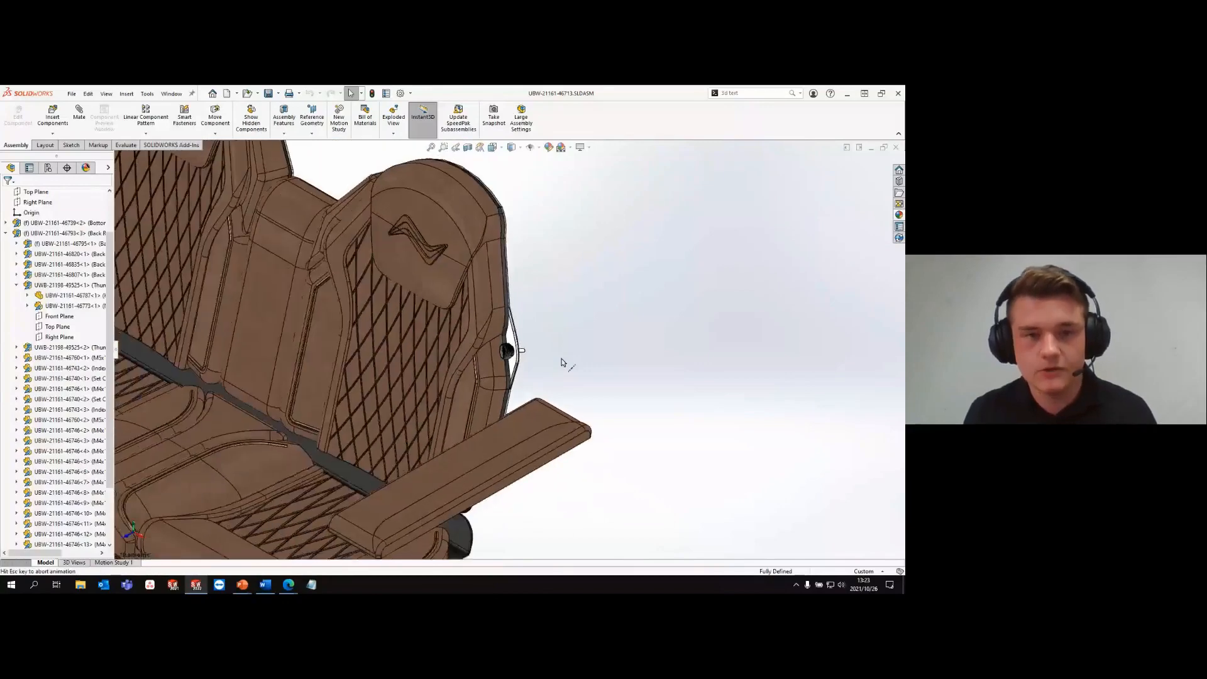
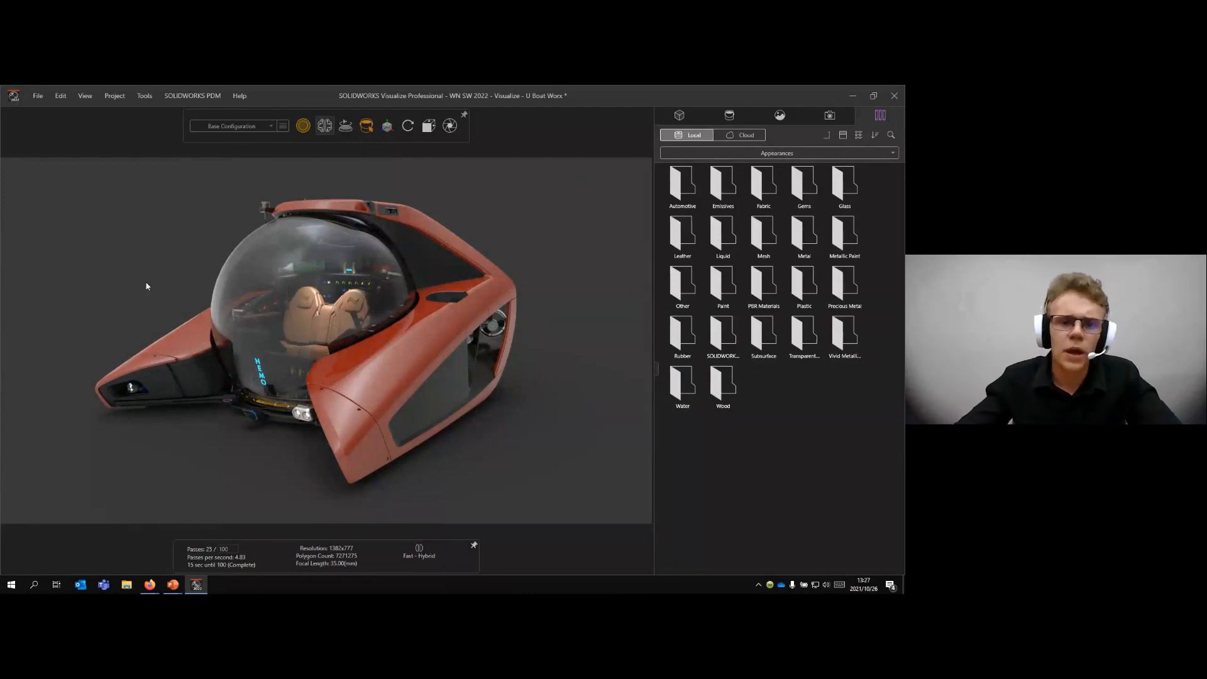
# - Show the local Environments library and apply the lakeside_4k environment to the submarine scene
pyautogui.press('r')
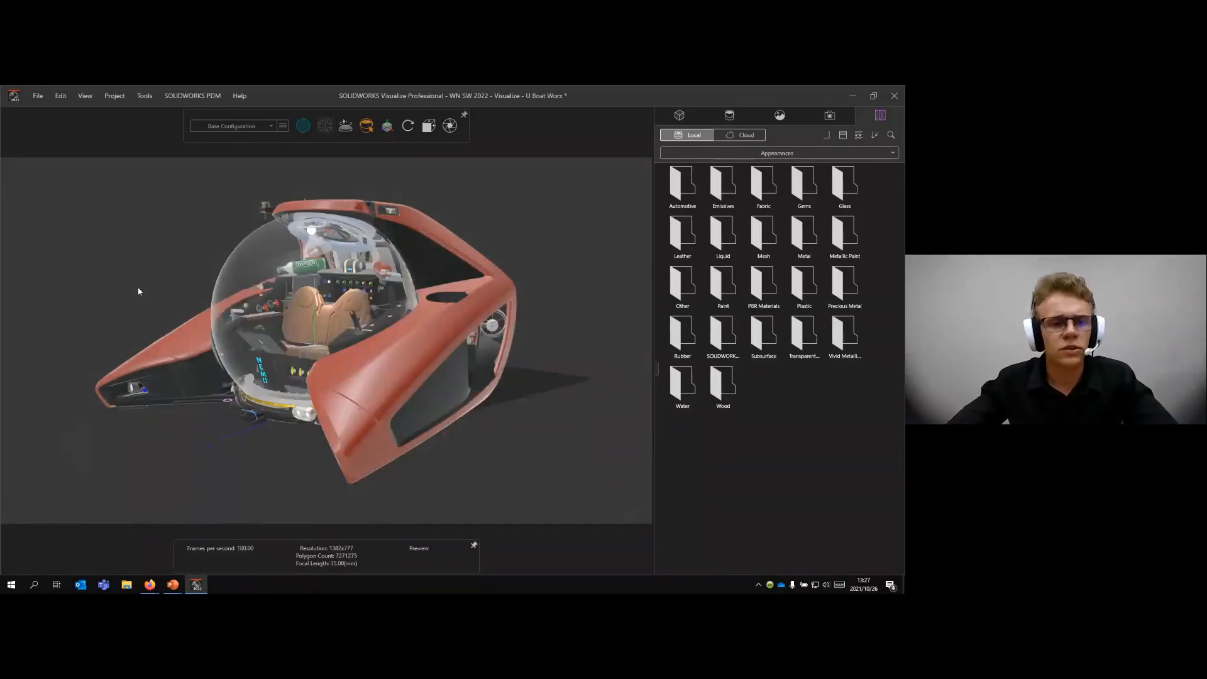
pyautogui.moveTo(138, 291); pyautogui.dragTo(172, 283)
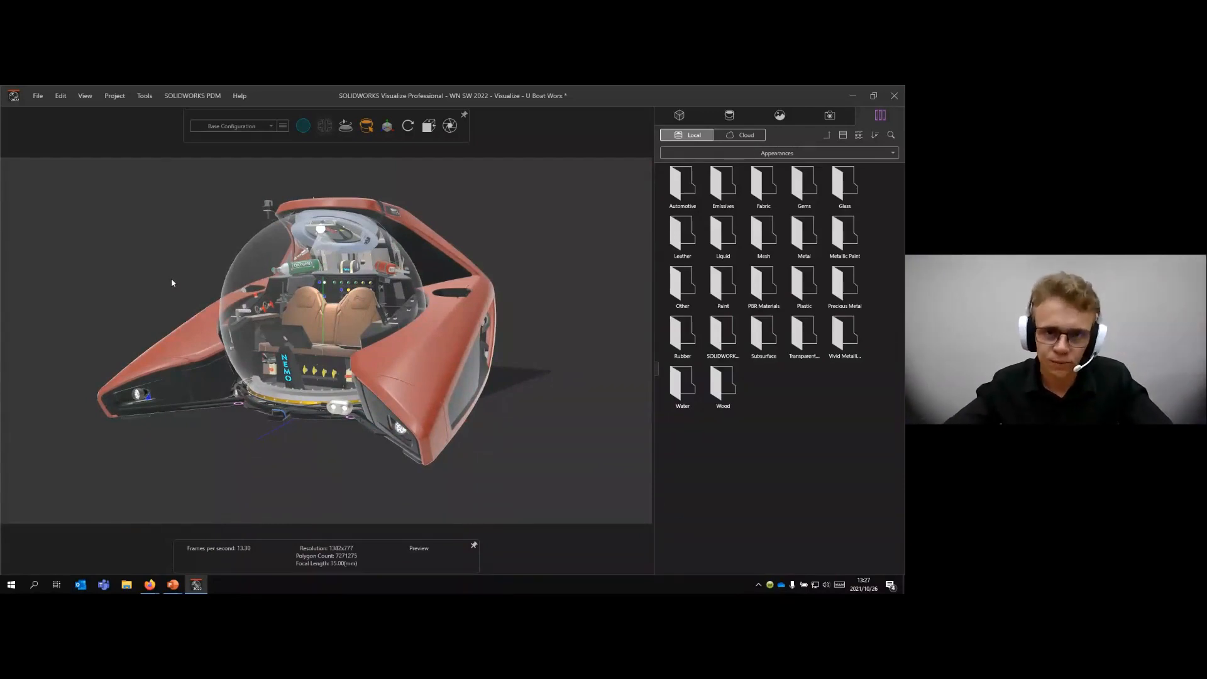
pyautogui.press('r')
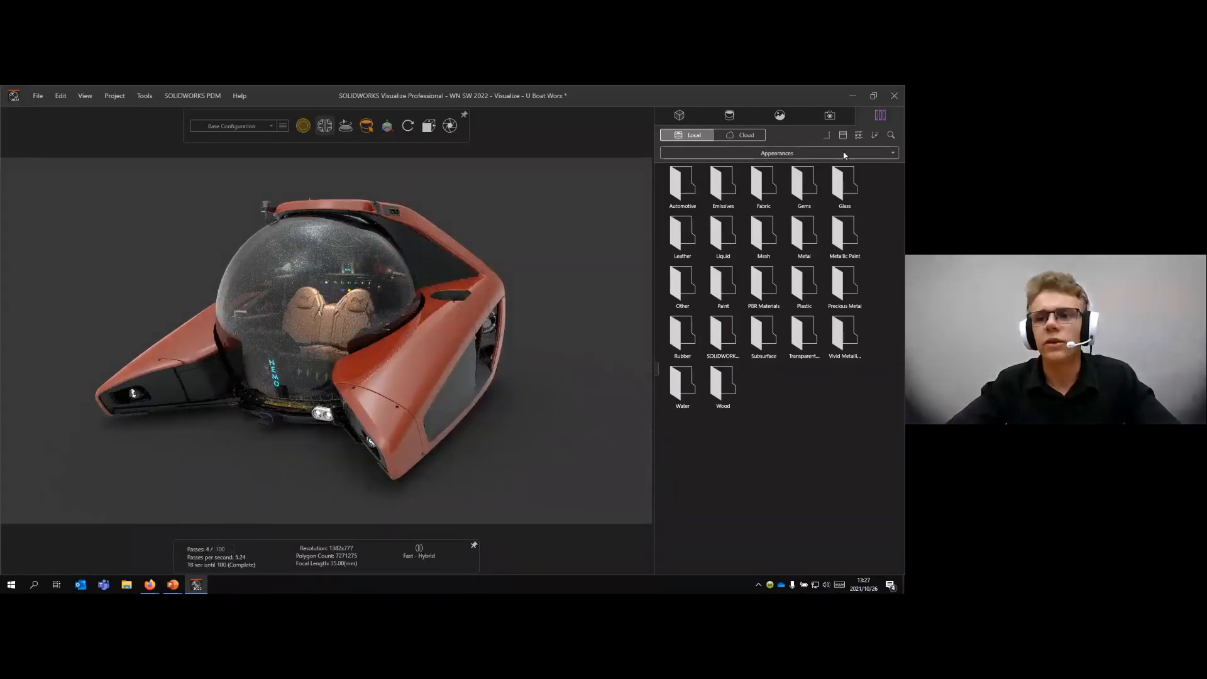
pyautogui.click(831, 156)
pyautogui.click(805, 179)
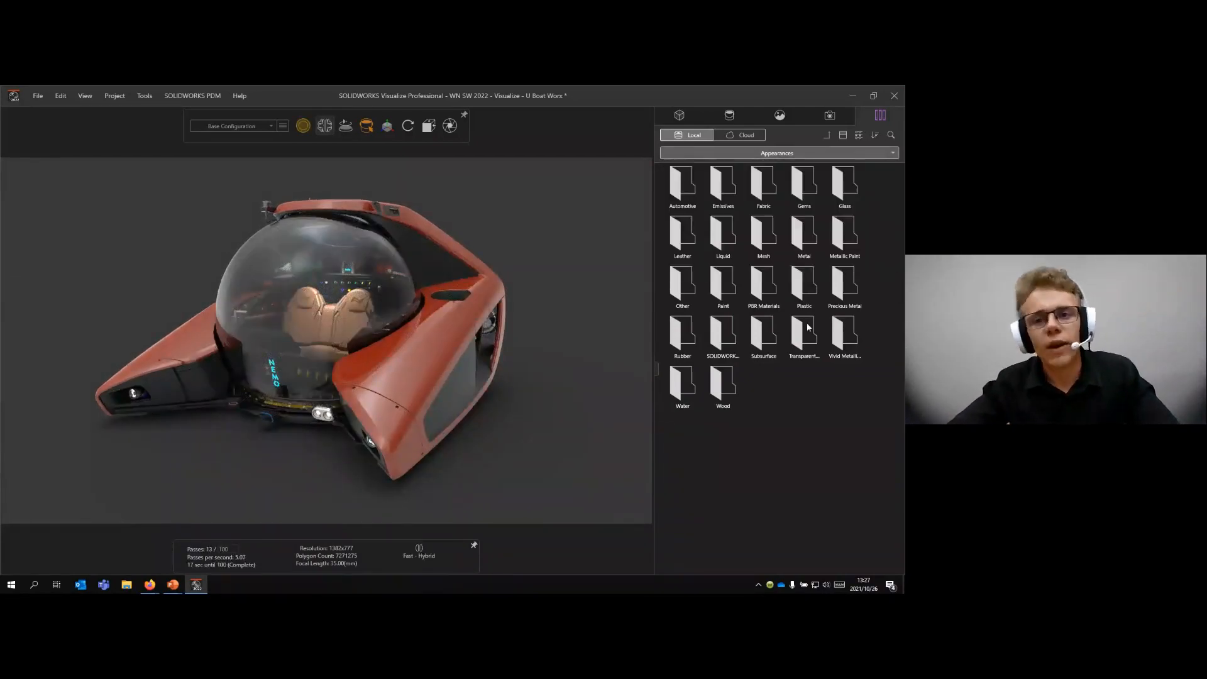
pyautogui.moveTo(534, 311); pyautogui.dragTo(529, 312)
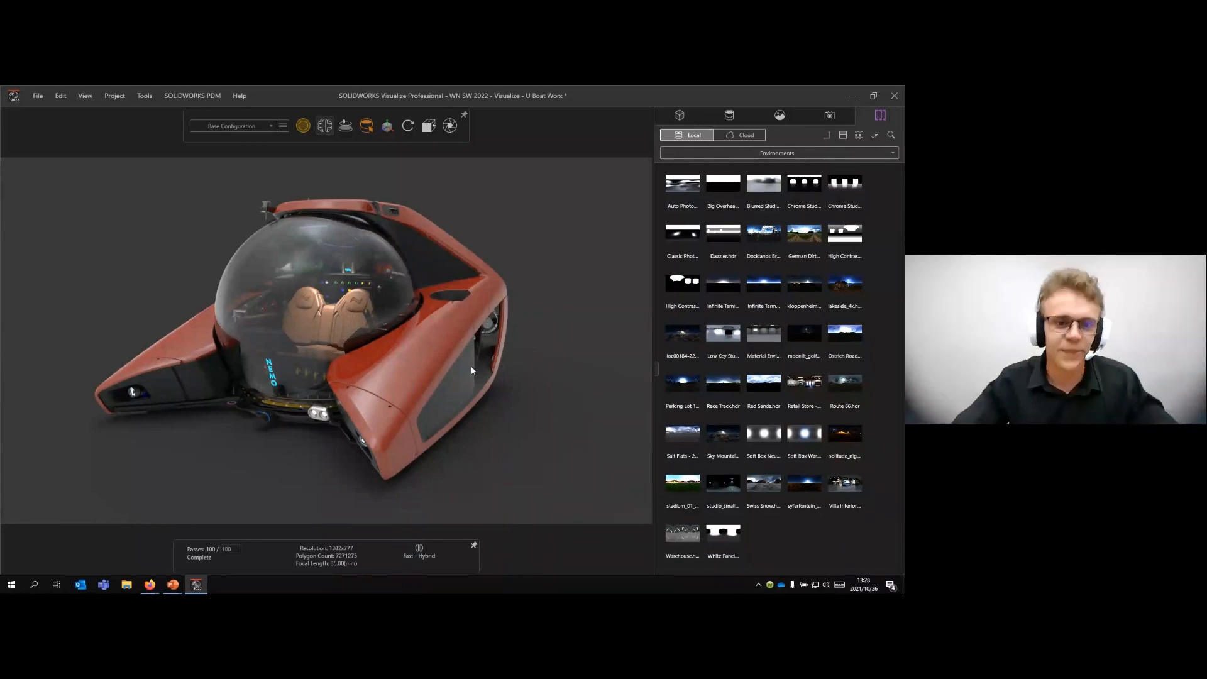
pyautogui.moveTo(471, 403); pyautogui.dragTo(338, 382)
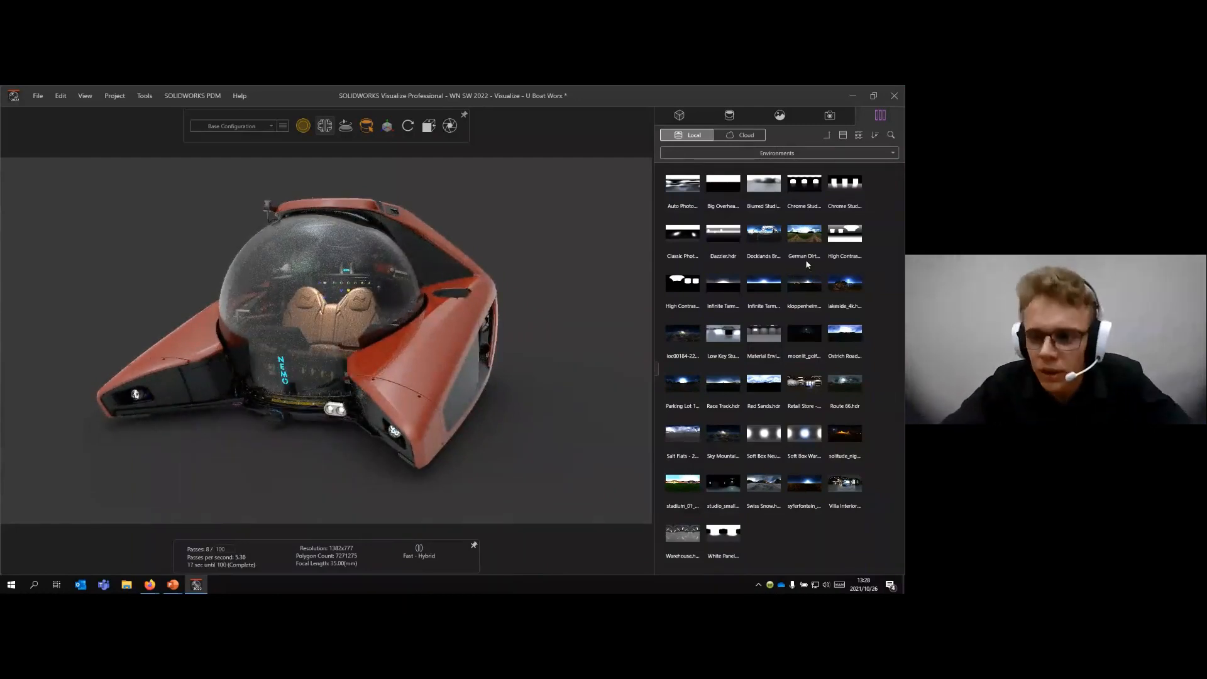
pyautogui.moveTo(846, 292); pyautogui.dragTo(616, 256)
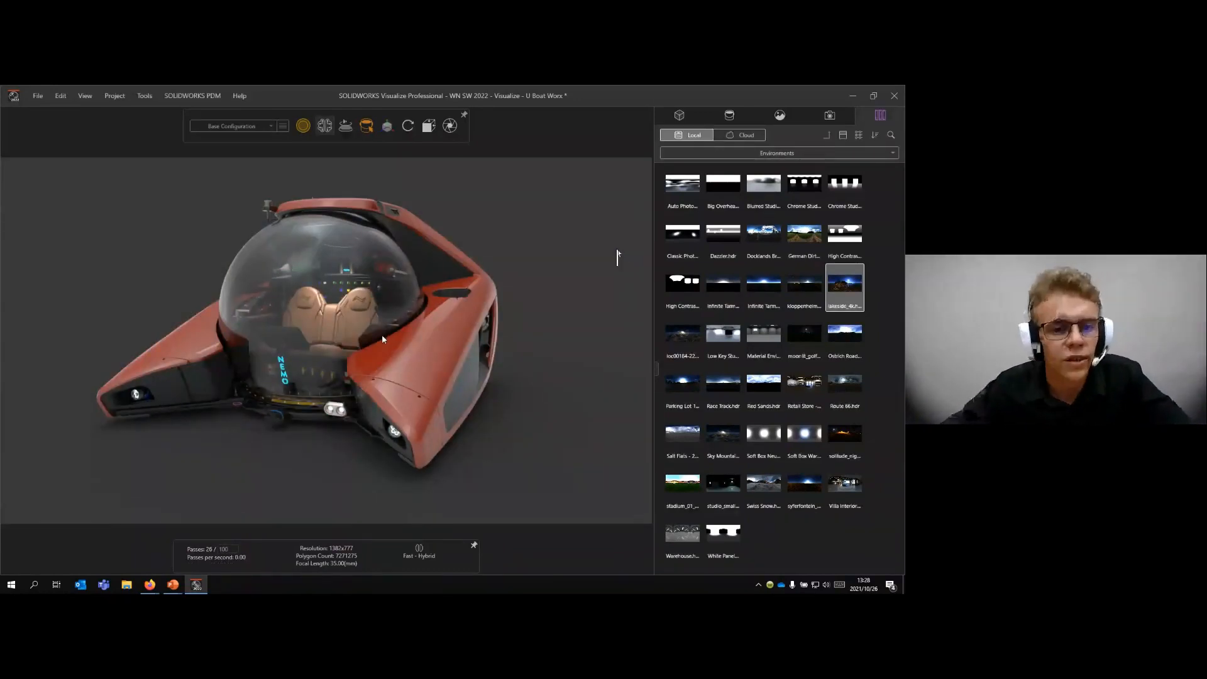
# - Examine the submarine within the lakeside environment from several directions, including from far outside and from above the shore
pyautogui.moveTo(383, 340); pyautogui.dragTo(457, 303)
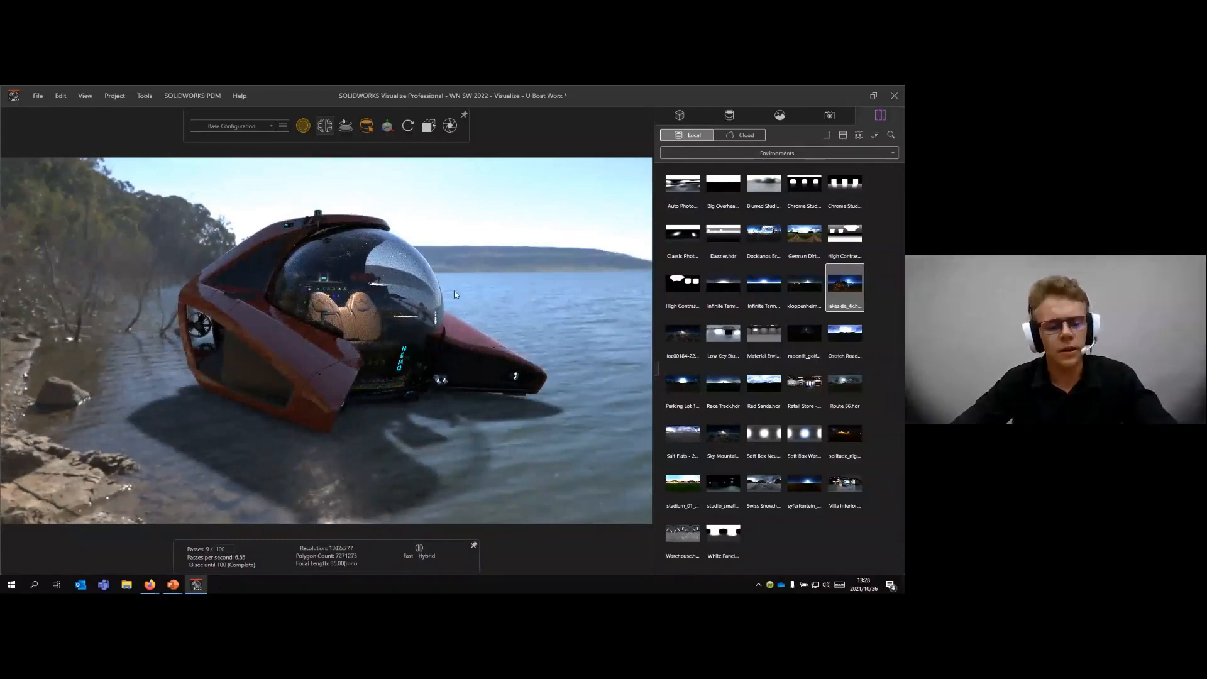
pyautogui.moveTo(456, 294); pyautogui.dragTo(444, 483, button='right')
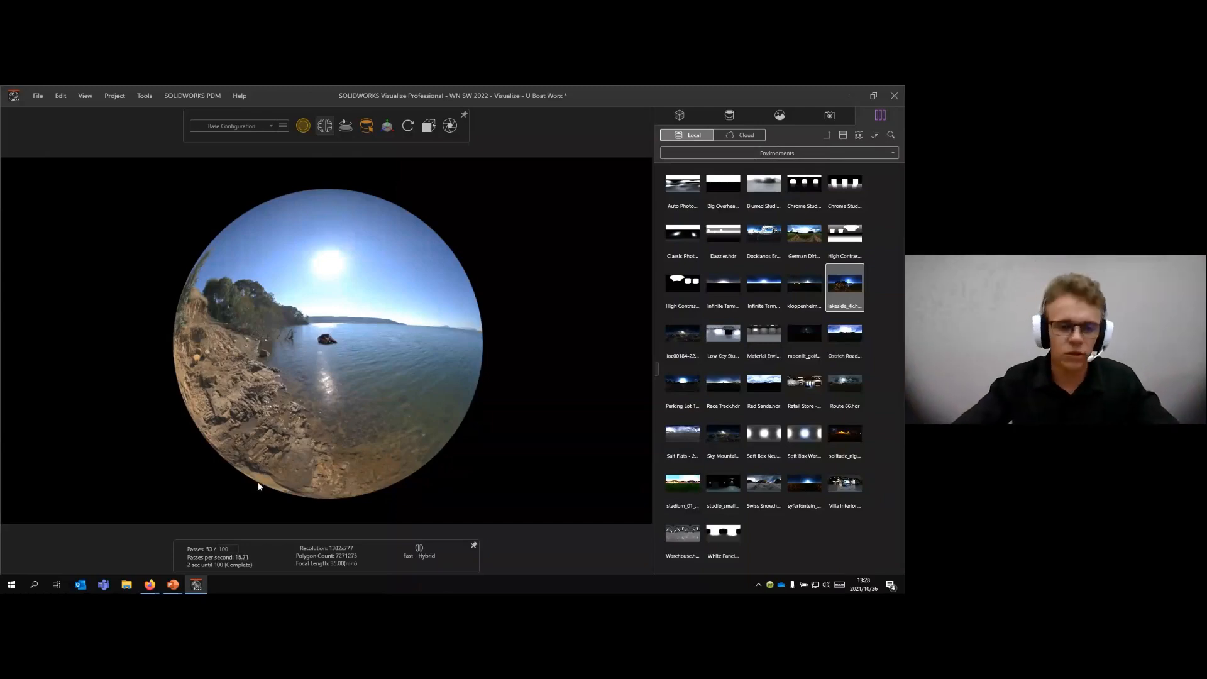
pyautogui.moveTo(258, 486); pyautogui.dragTo(272, 248, button='right')
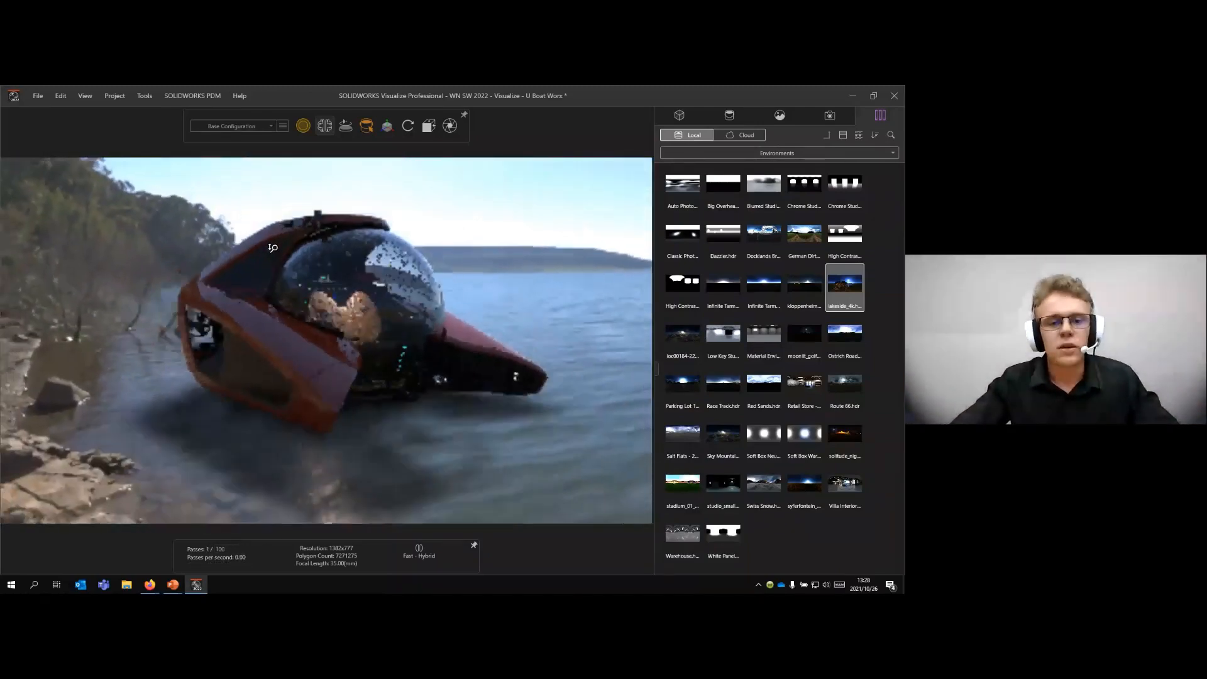
pyautogui.moveTo(273, 248); pyautogui.dragTo(407, 237)
pyautogui.moveTo(369, 196); pyautogui.dragTo(381, 336)
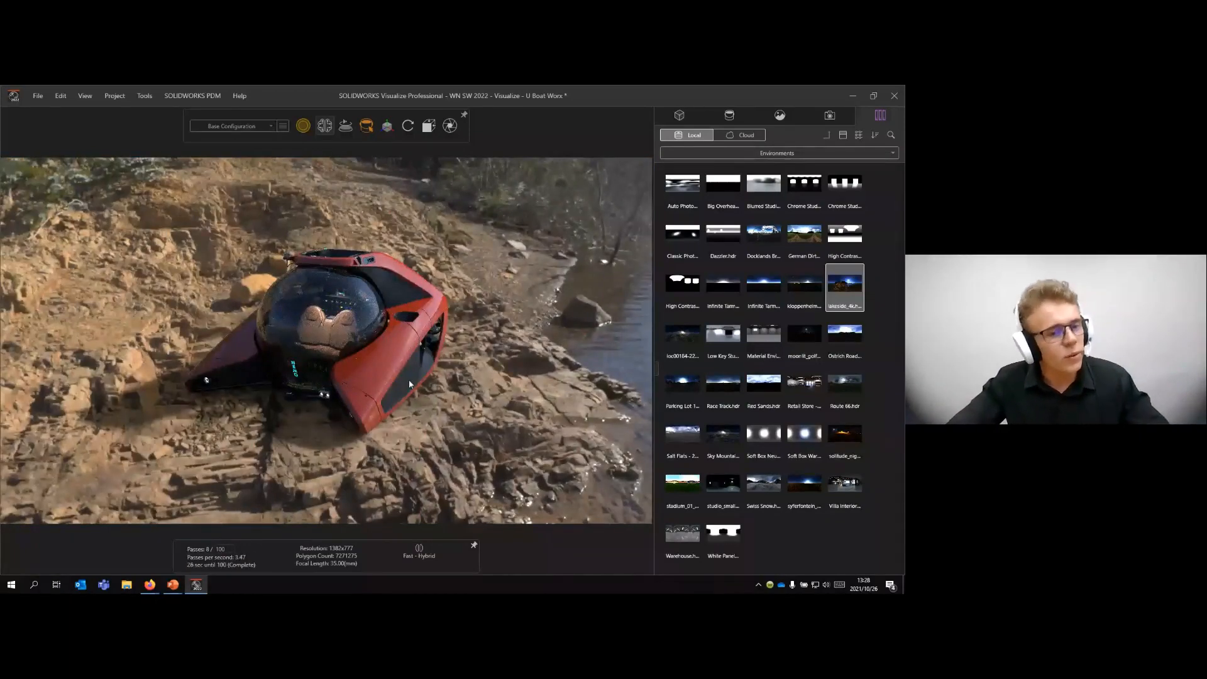
pyautogui.moveTo(409, 380); pyautogui.dragTo(515, 258)
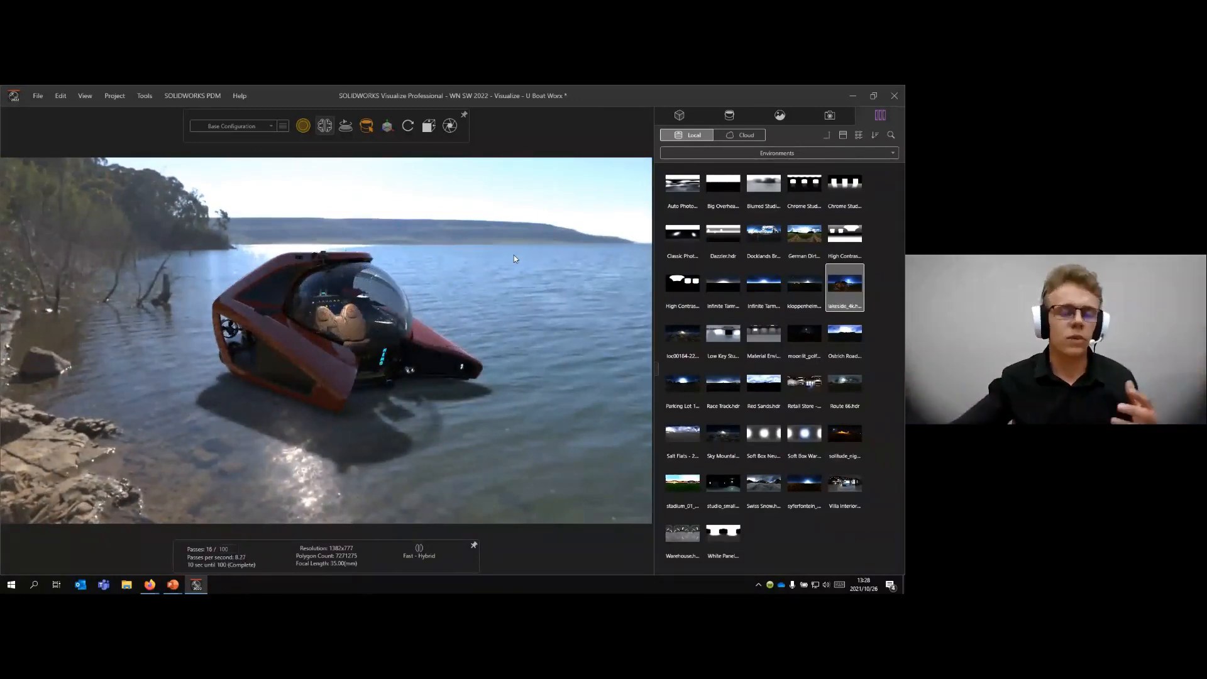
# - Apply the Cruise Ship backplate from the local Plates library and orient the submarine roughly on the ship's deck
pyautogui.click(875, 151)
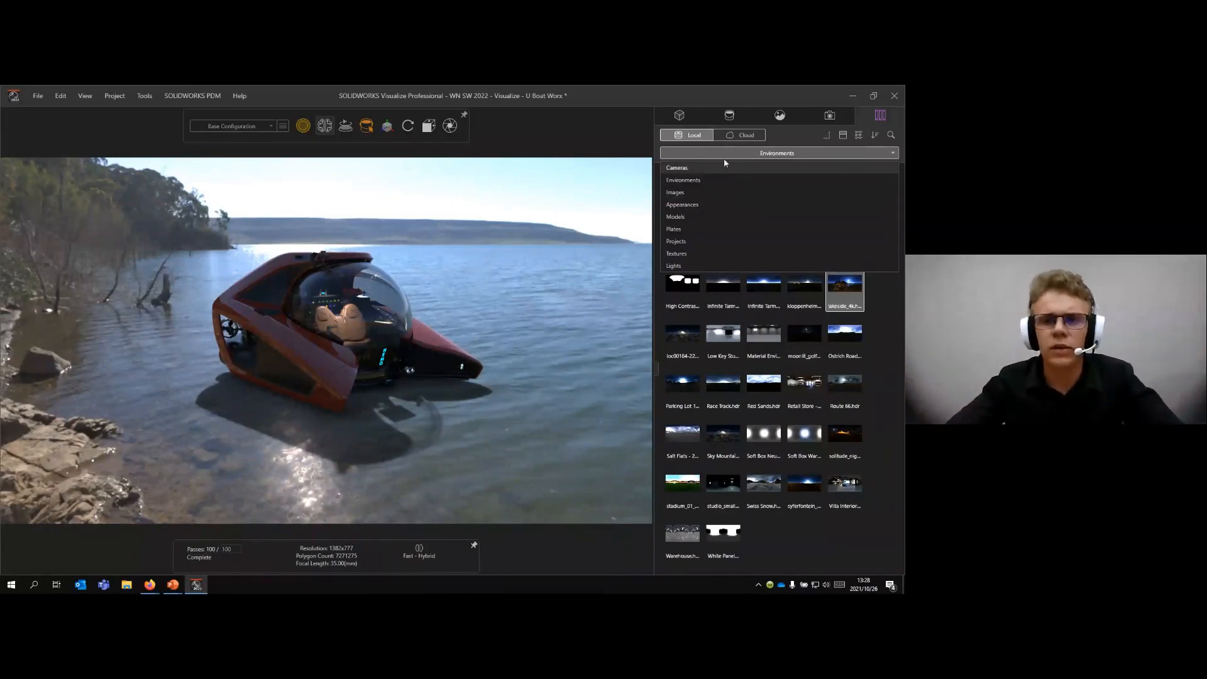
pyautogui.click(679, 228)
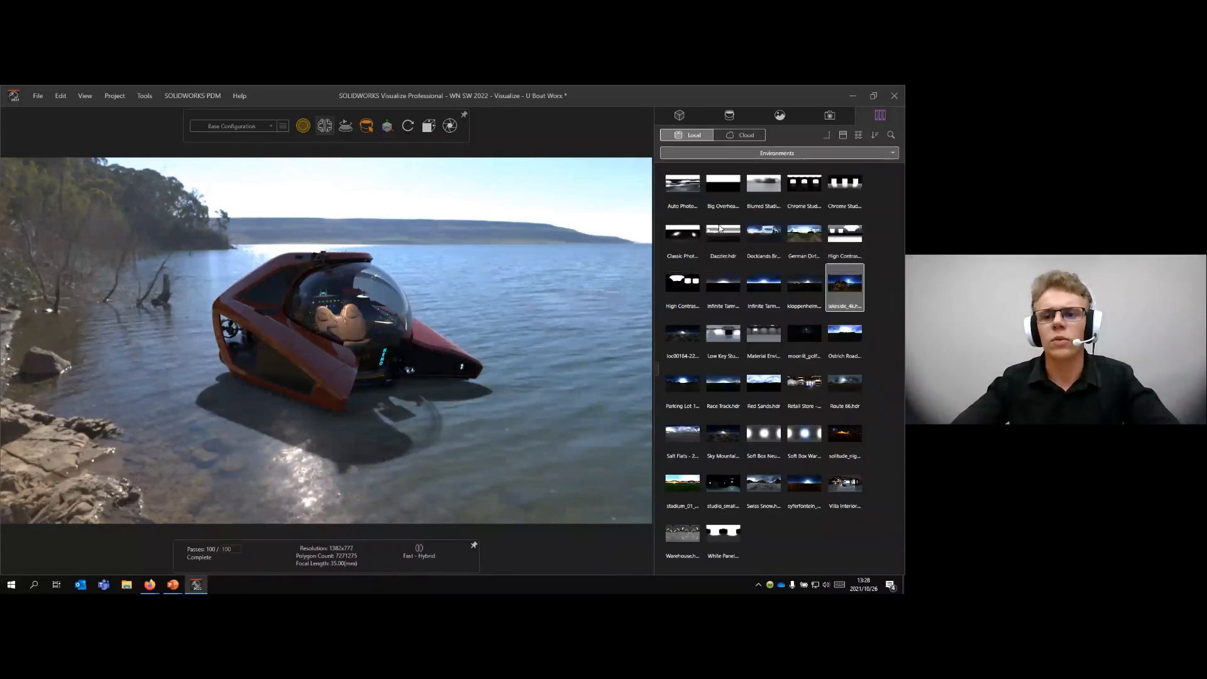
pyautogui.doubleClick(682, 183)
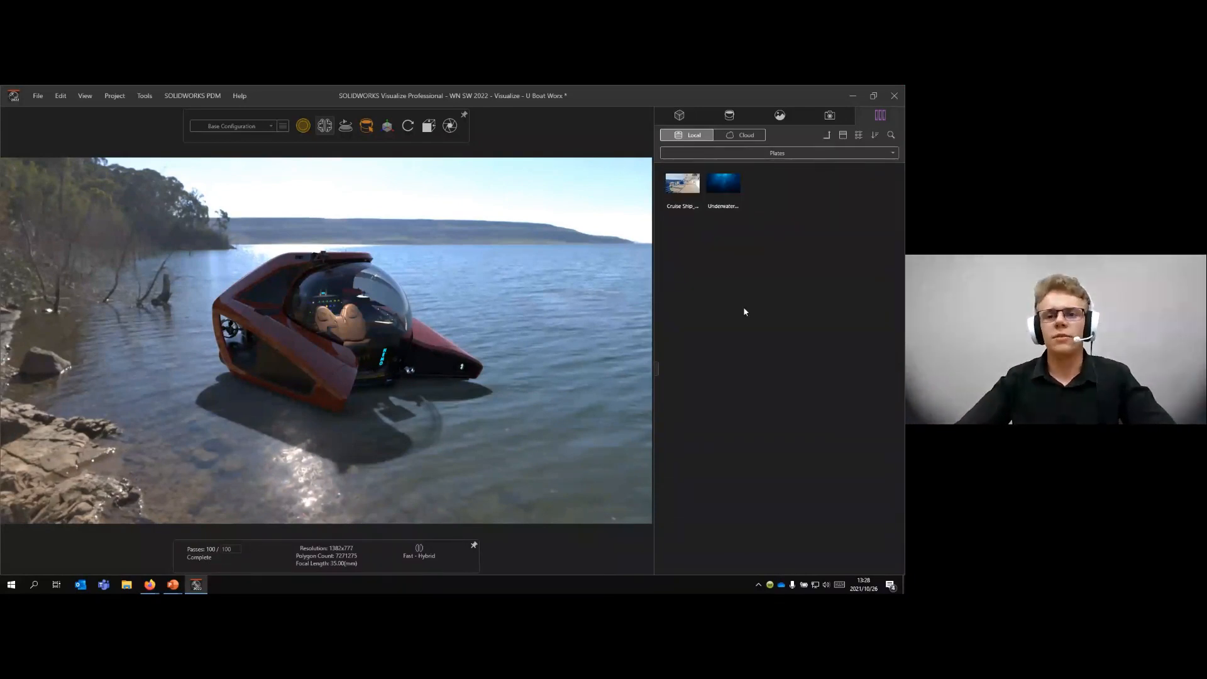
pyautogui.moveTo(682, 194); pyautogui.dragTo(637, 207)
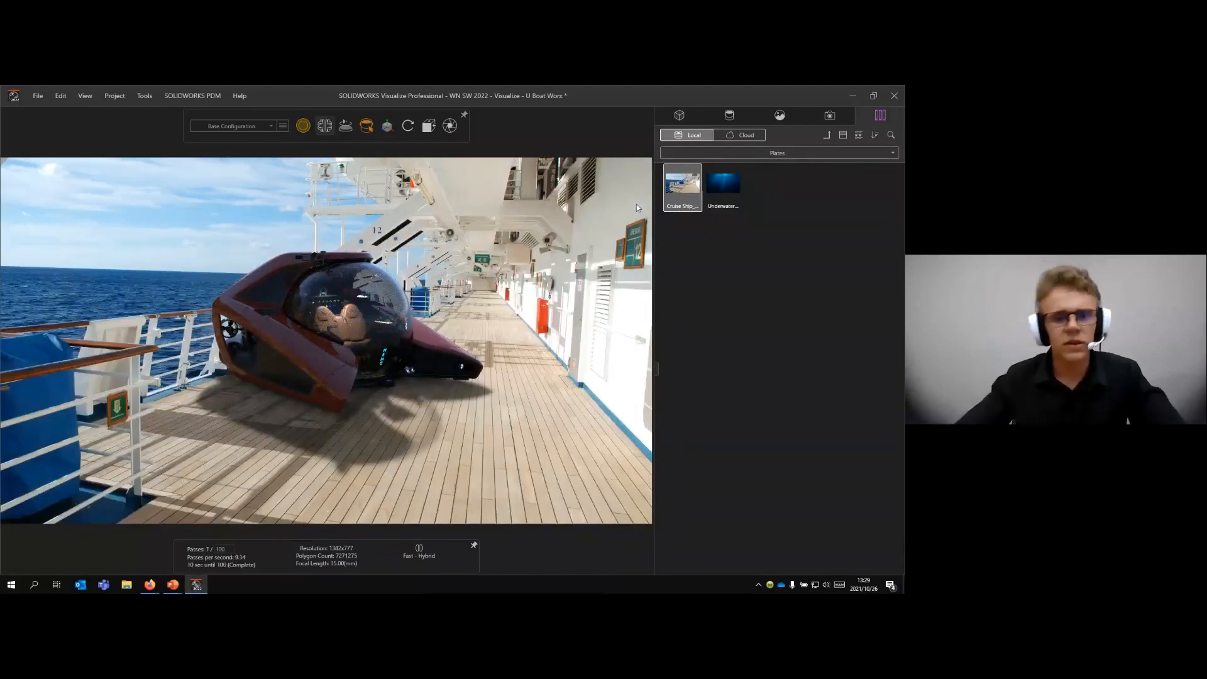
pyautogui.moveTo(468, 322); pyautogui.dragTo(326, 305)
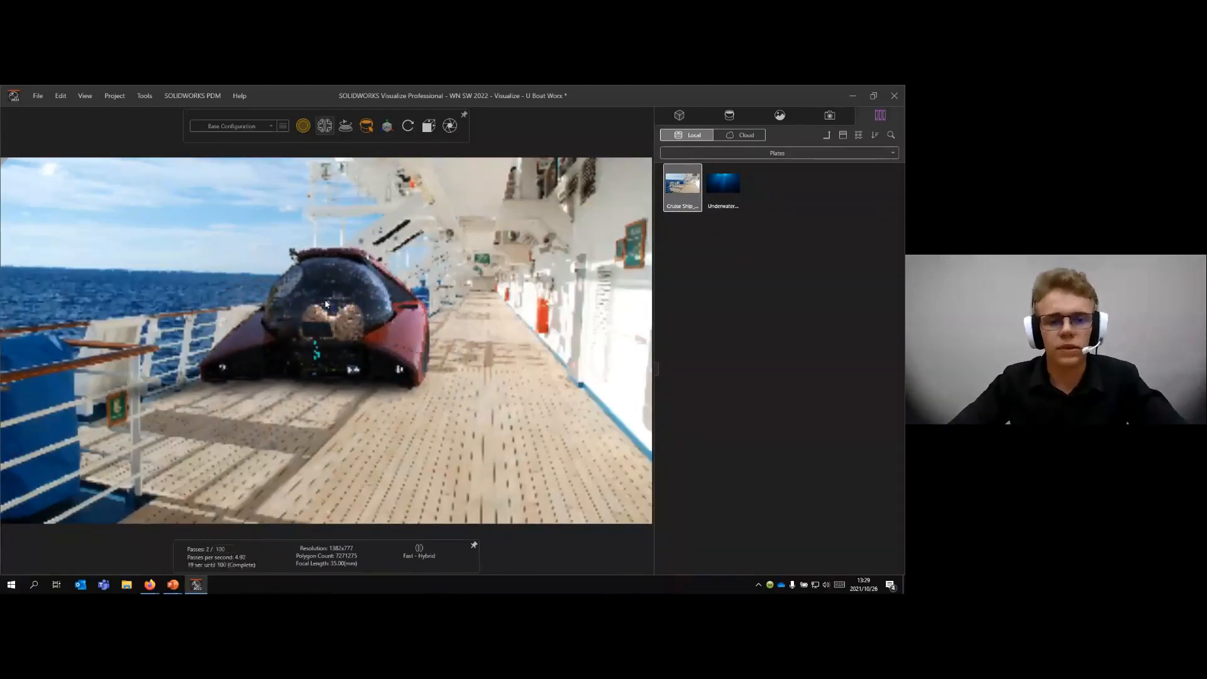
pyautogui.moveTo(331, 276); pyautogui.dragTo(427, 293, button='middle')
pyautogui.moveTo(456, 301)
pyautogui.mouseDown()
pyautogui.moveTo(404, 332)
pyautogui.moveTo(474, 317)
pyautogui.mouseUp()
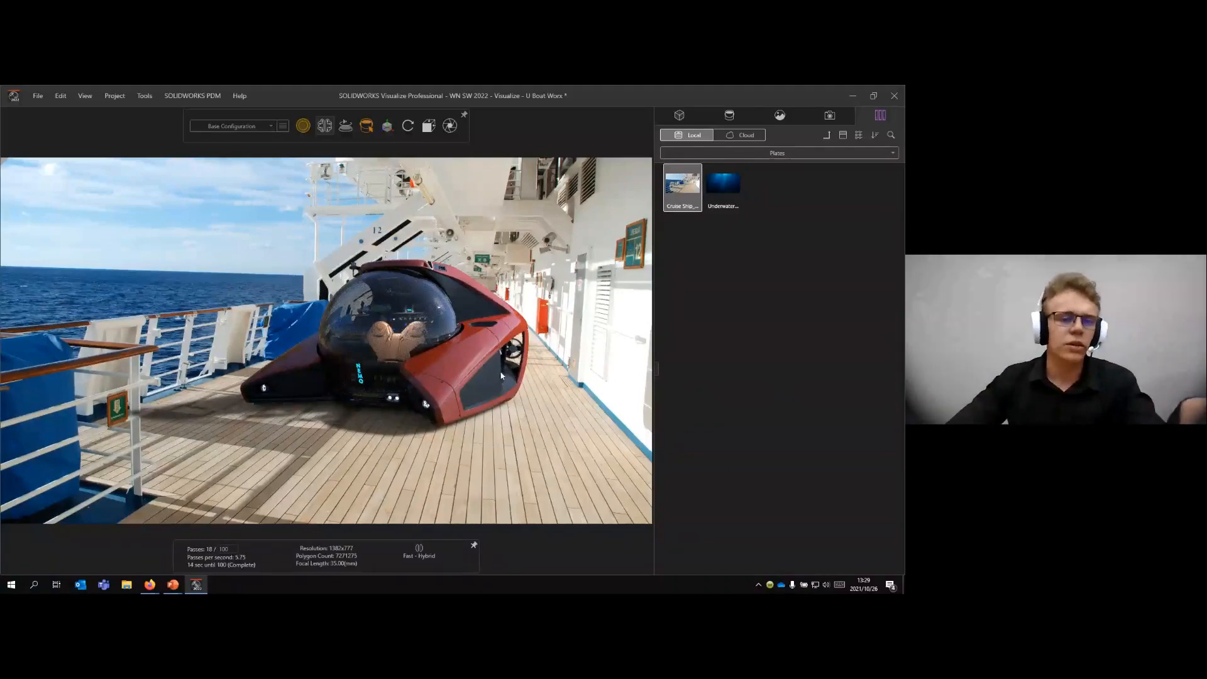
pyautogui.moveTo(500, 374)
pyautogui.mouseDown()
pyautogui.moveTo(495, 360)
pyautogui.moveTo(490, 380)
pyautogui.mouseUp()
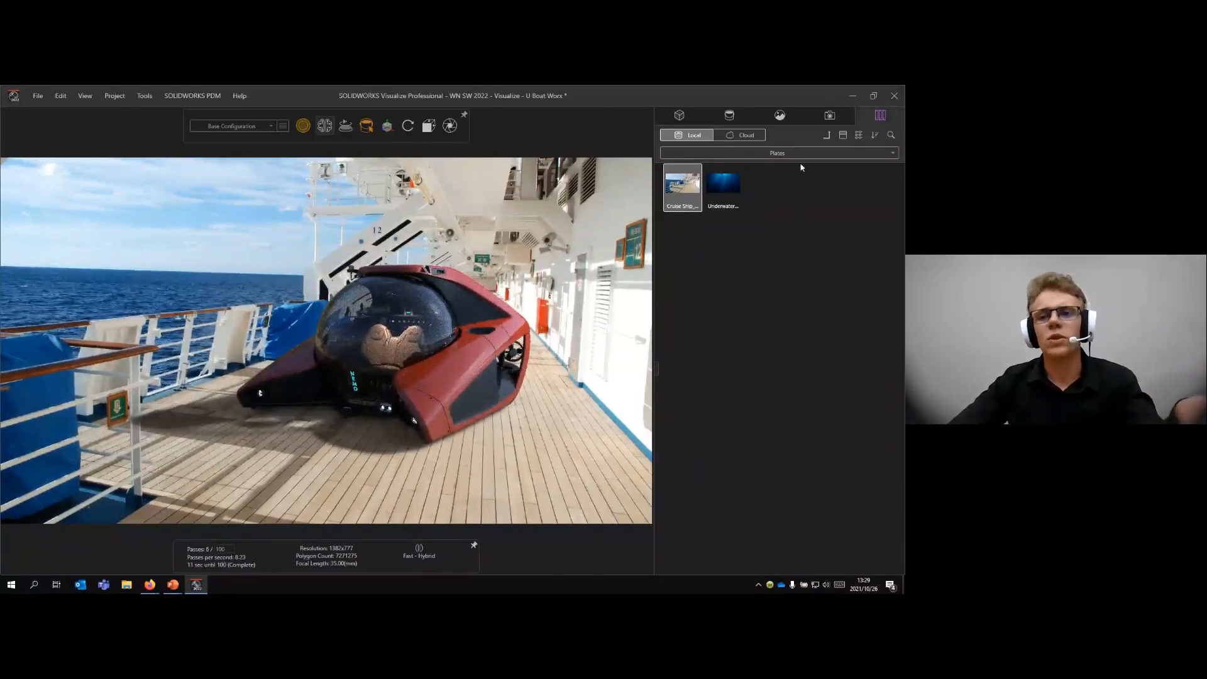
# - Review the lakeside environment's advanced settings and the default camera's general settings
pyautogui.click(785, 120)
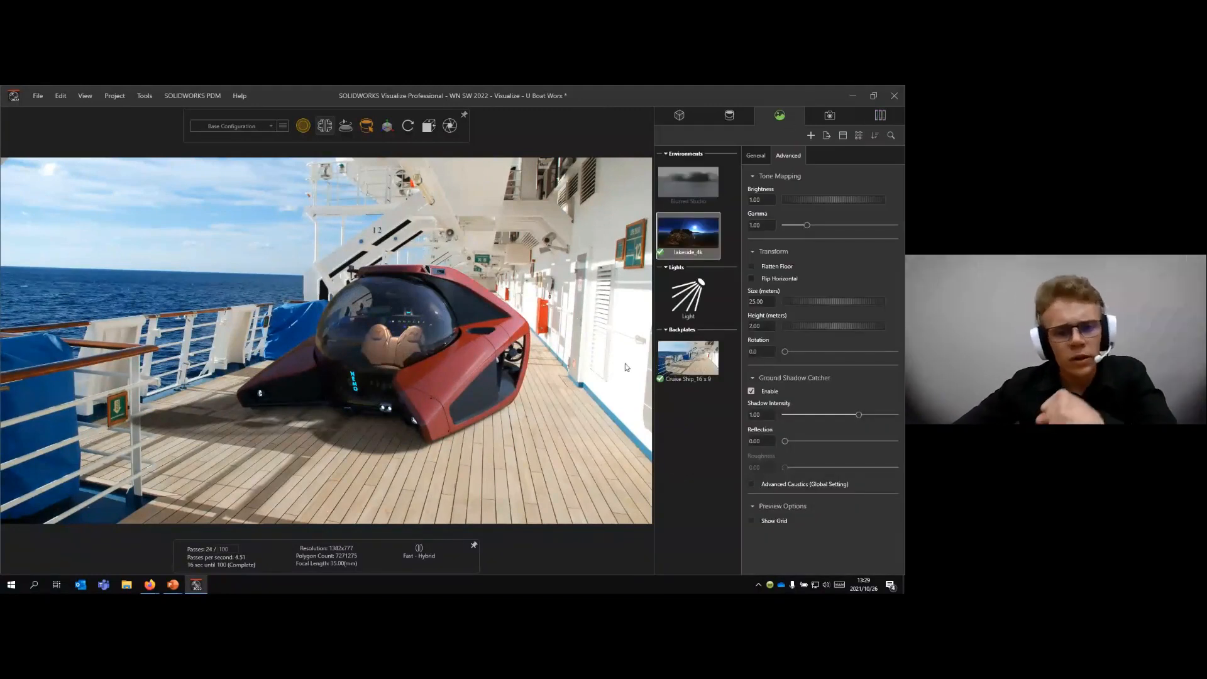
pyautogui.click(685, 402)
pyautogui.click(817, 119)
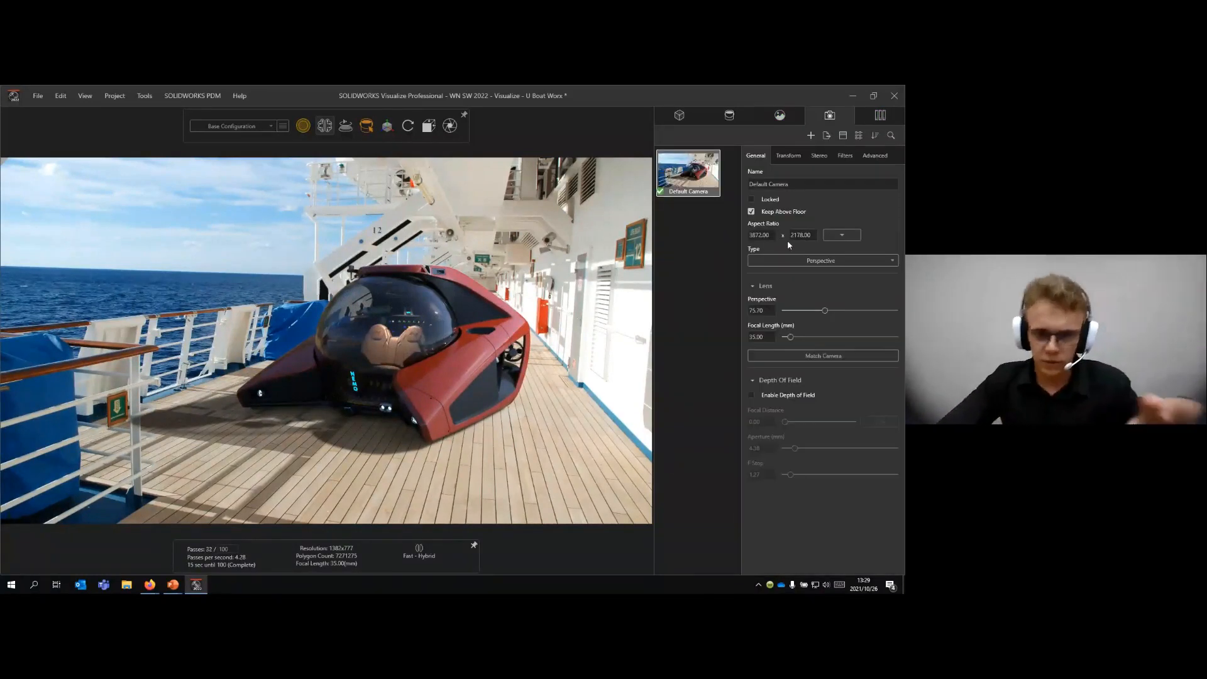
pyautogui.click(725, 228)
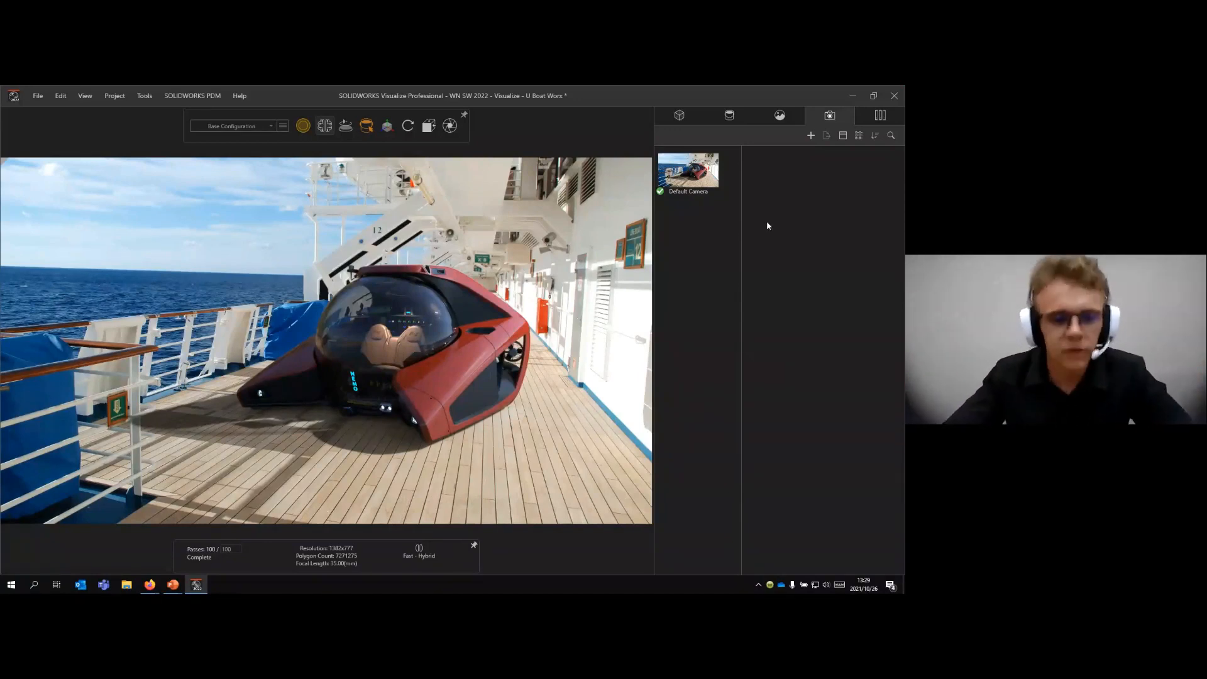
pyautogui.click(797, 121)
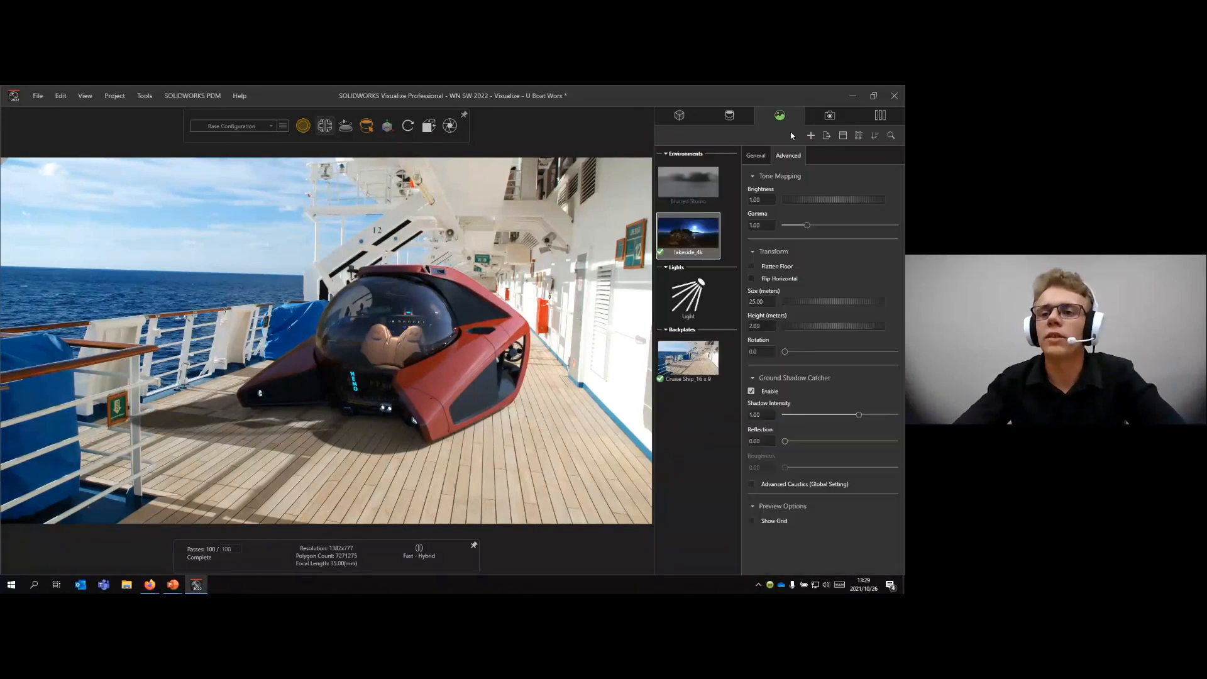
pyautogui.click(738, 222)
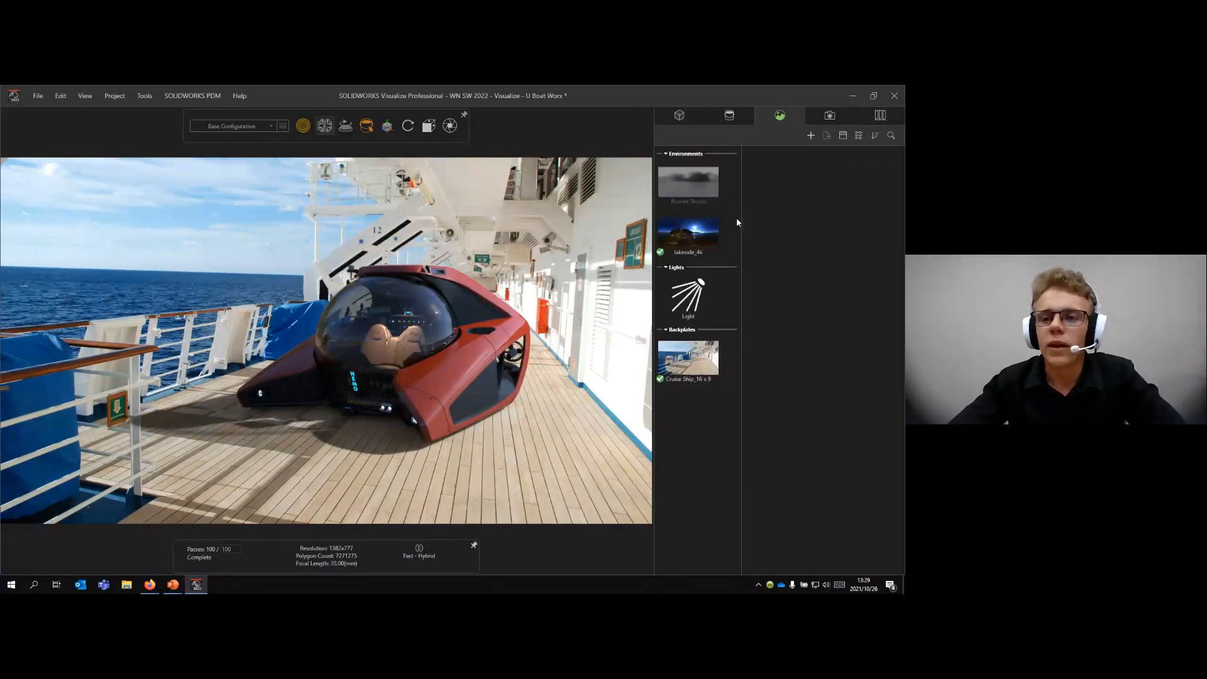
# - Start Match Camera for the default camera and align its two red X lines with the sea horizon and the ship's horizontal overhead beam
pyautogui.click(829, 115)
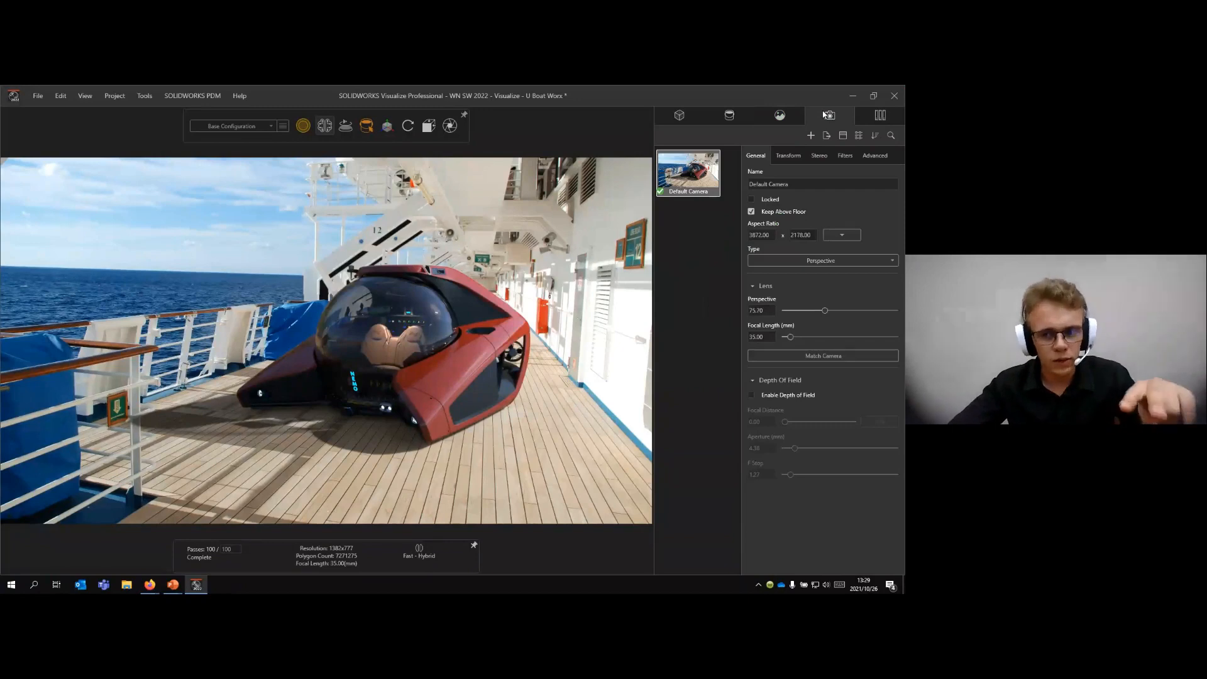
pyautogui.click(824, 356)
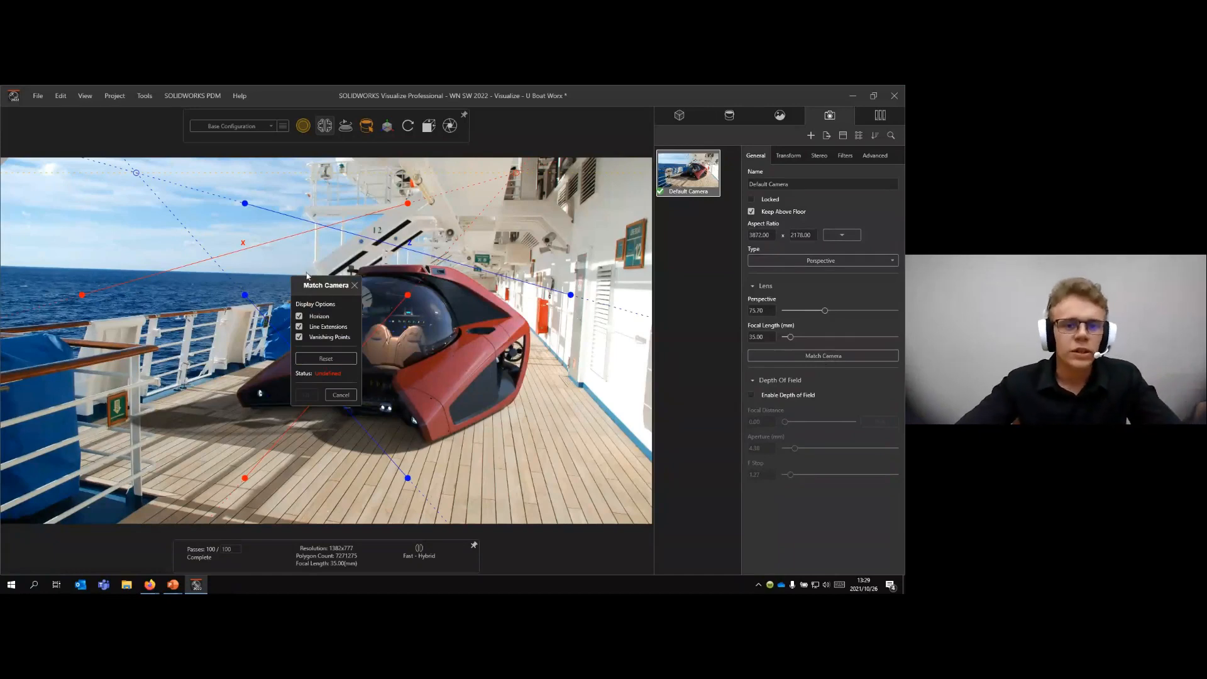
pyautogui.moveTo(311, 292); pyautogui.dragTo(590, 128)
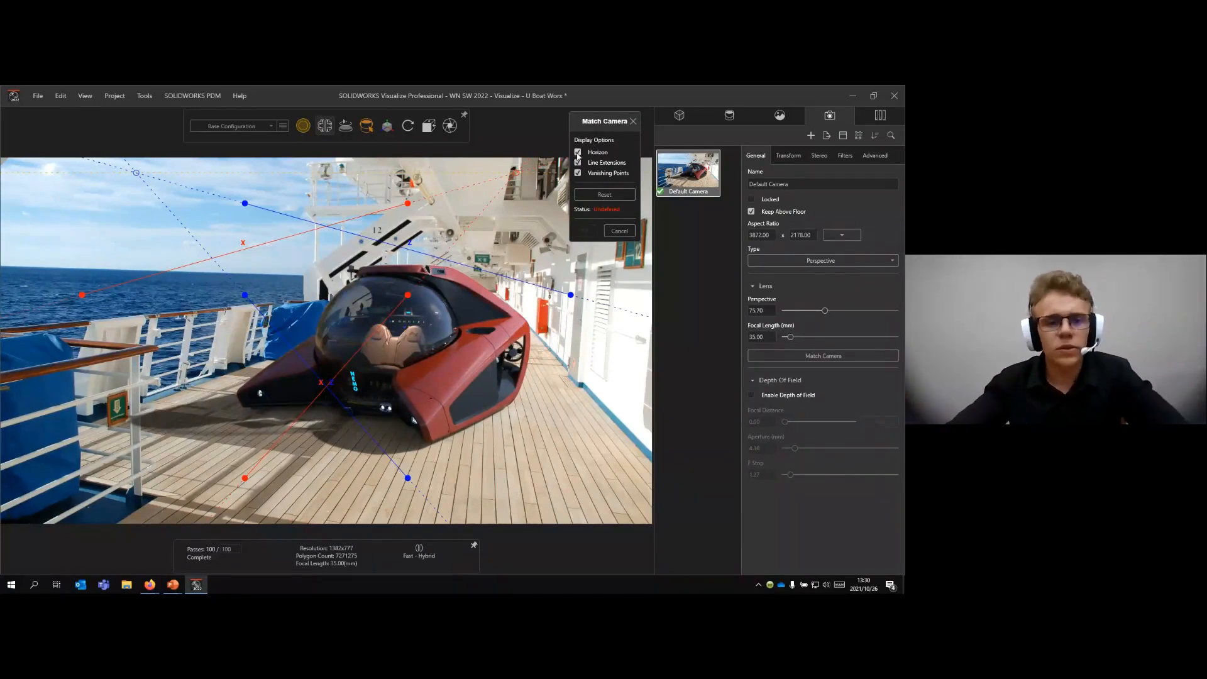
pyautogui.moveTo(82, 295); pyautogui.dragTo(30, 269)
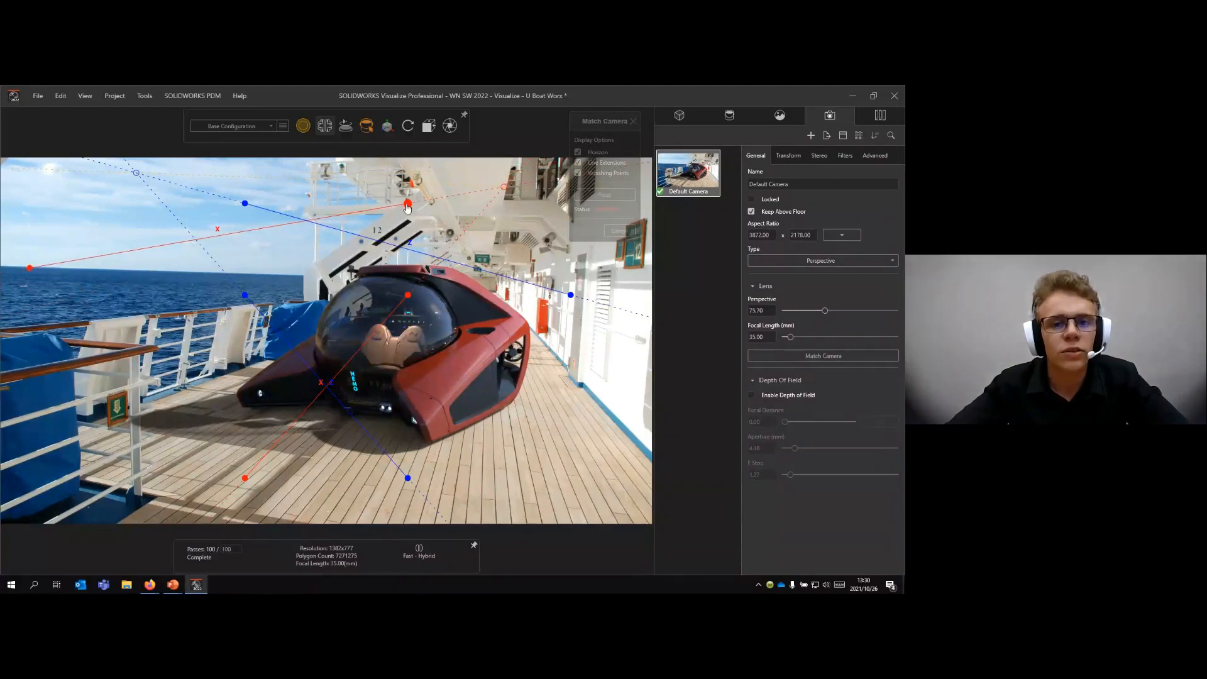
pyautogui.moveTo(406, 203); pyautogui.dragTo(206, 278)
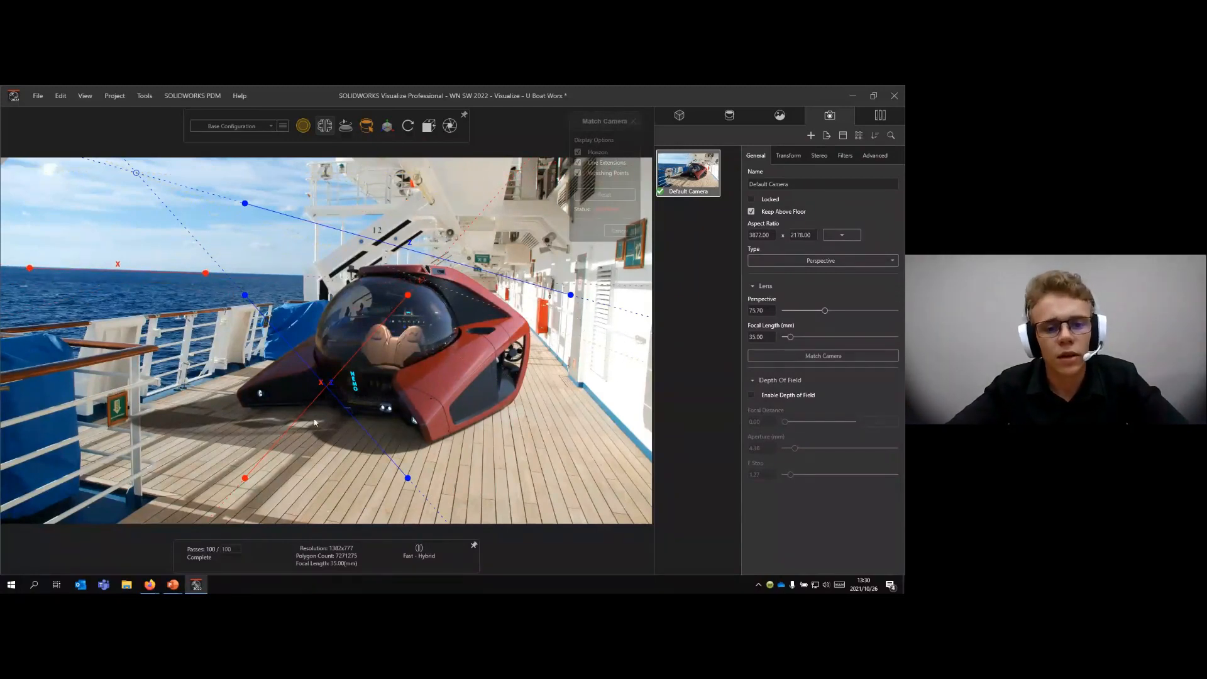
pyautogui.moveTo(247, 477); pyautogui.dragTo(305, 204)
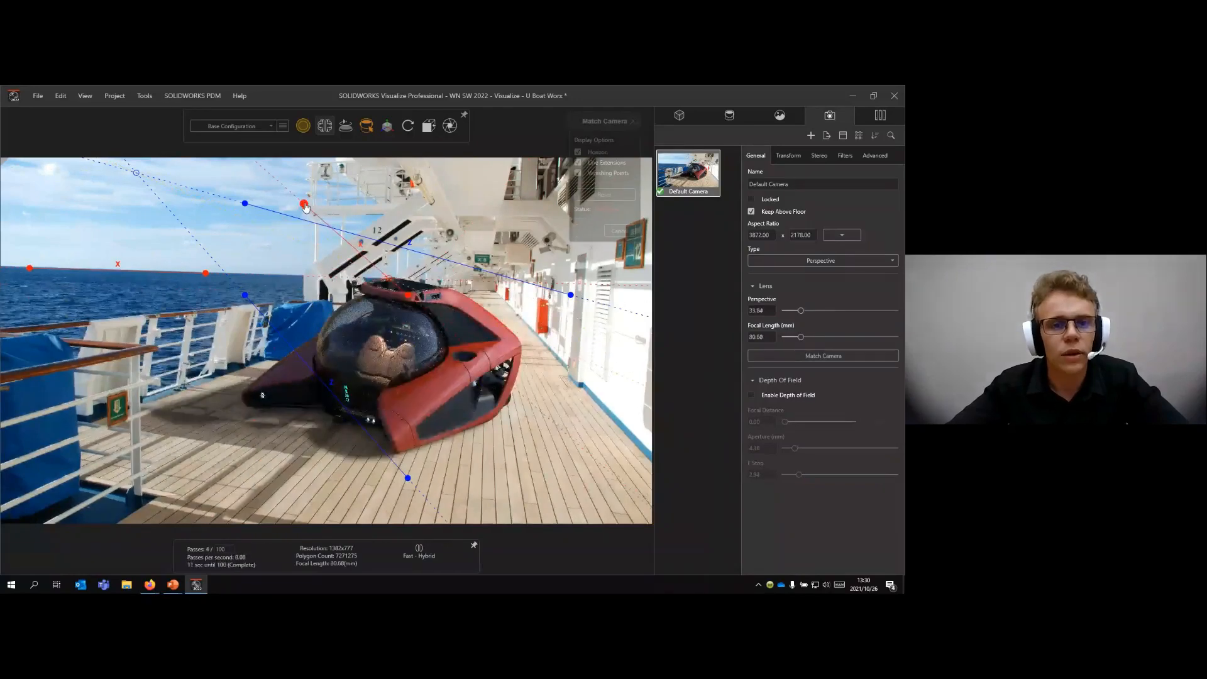
pyautogui.moveTo(410, 299); pyautogui.dragTo(386, 205)
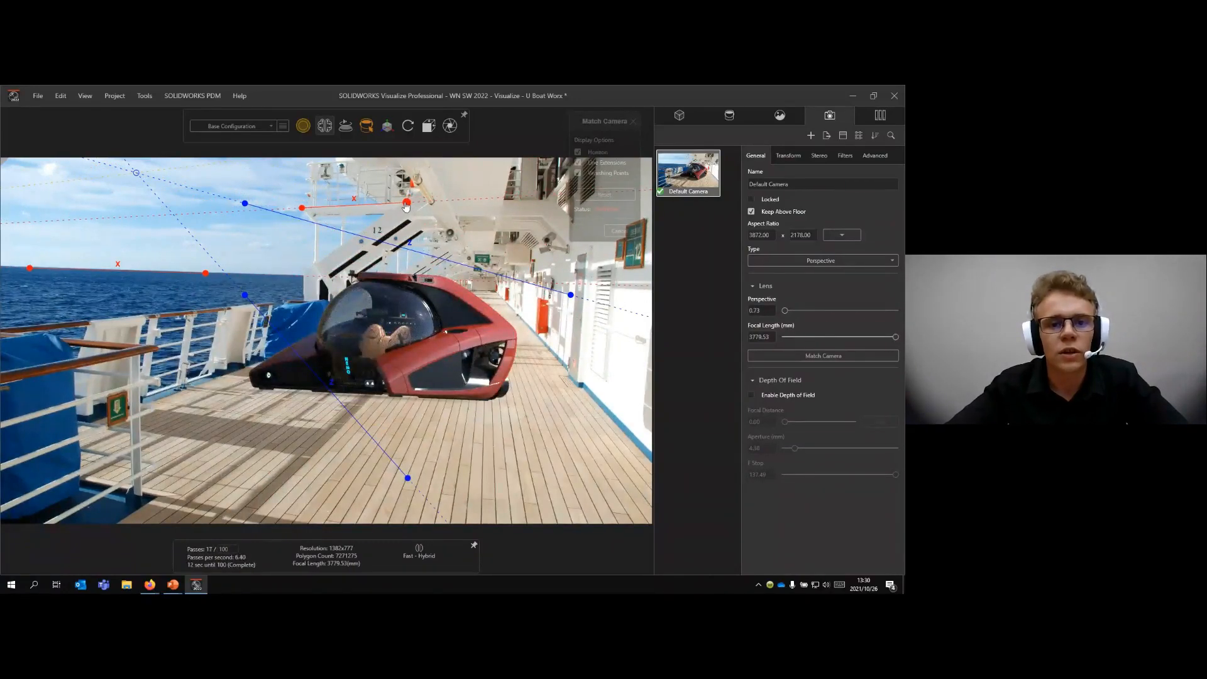
# - Align the two blue Z lines with the deck's long edges, one along the railing base and one along the white wall's base
pyautogui.moveTo(408, 478); pyautogui.dragTo(68, 433)
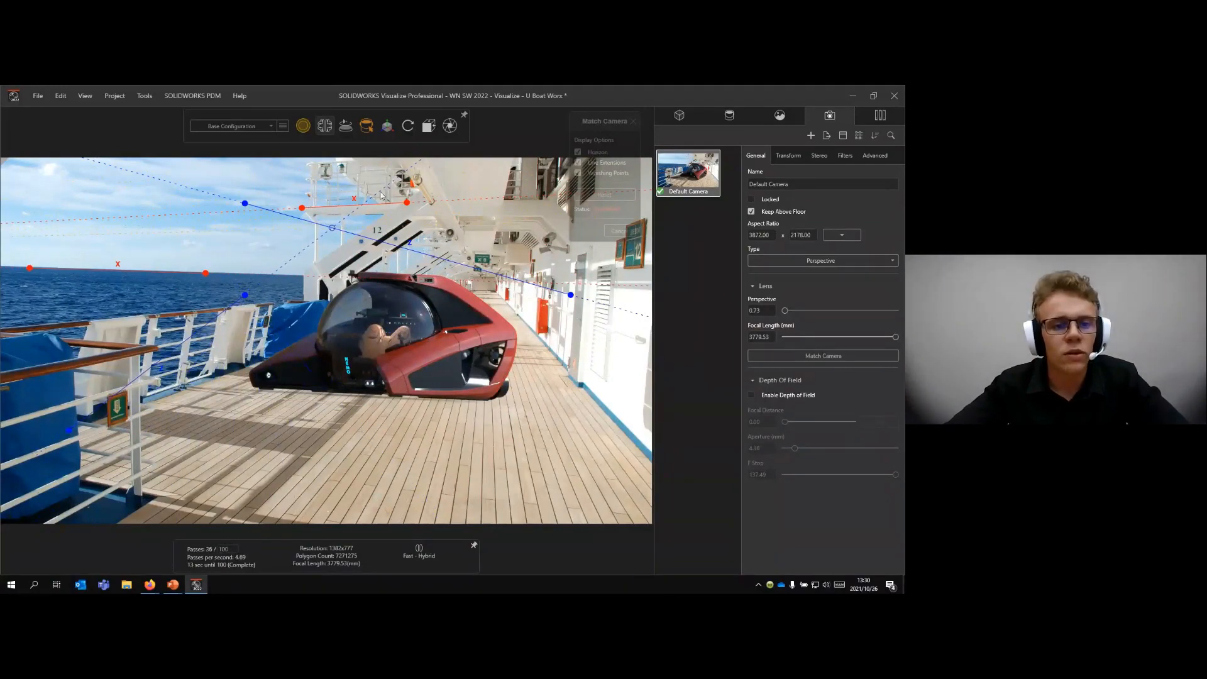
pyautogui.moveTo(243, 295); pyautogui.dragTo(253, 364)
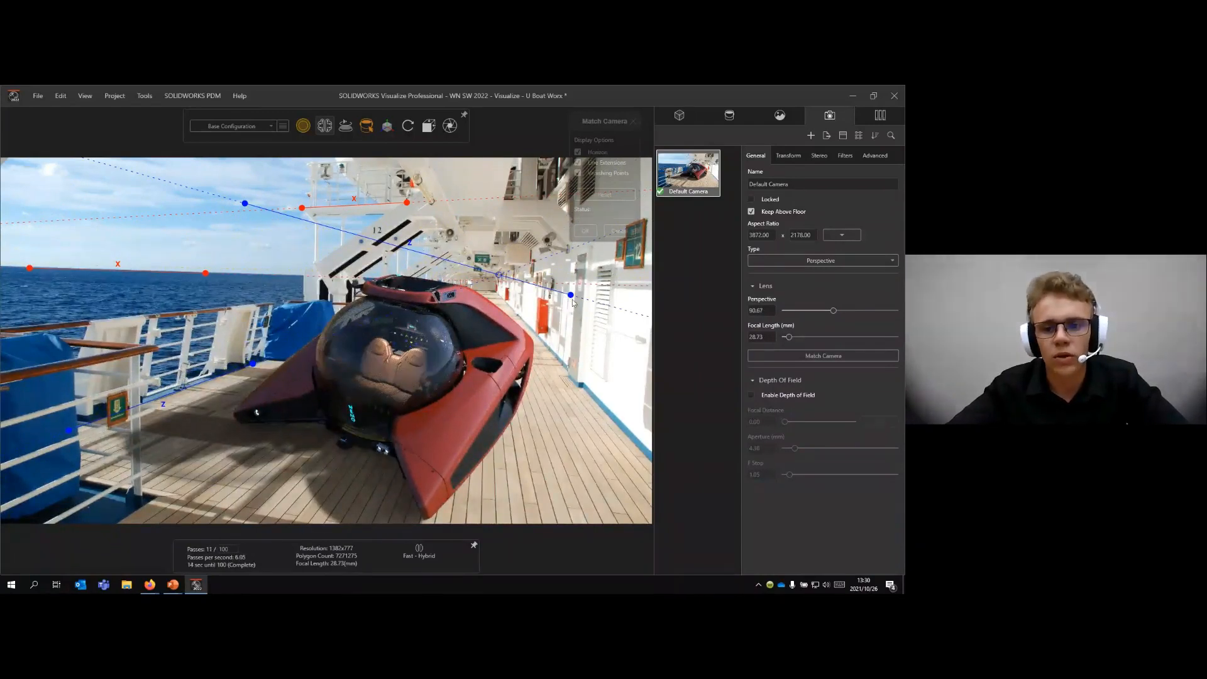
pyautogui.moveTo(570, 295); pyautogui.dragTo(642, 454)
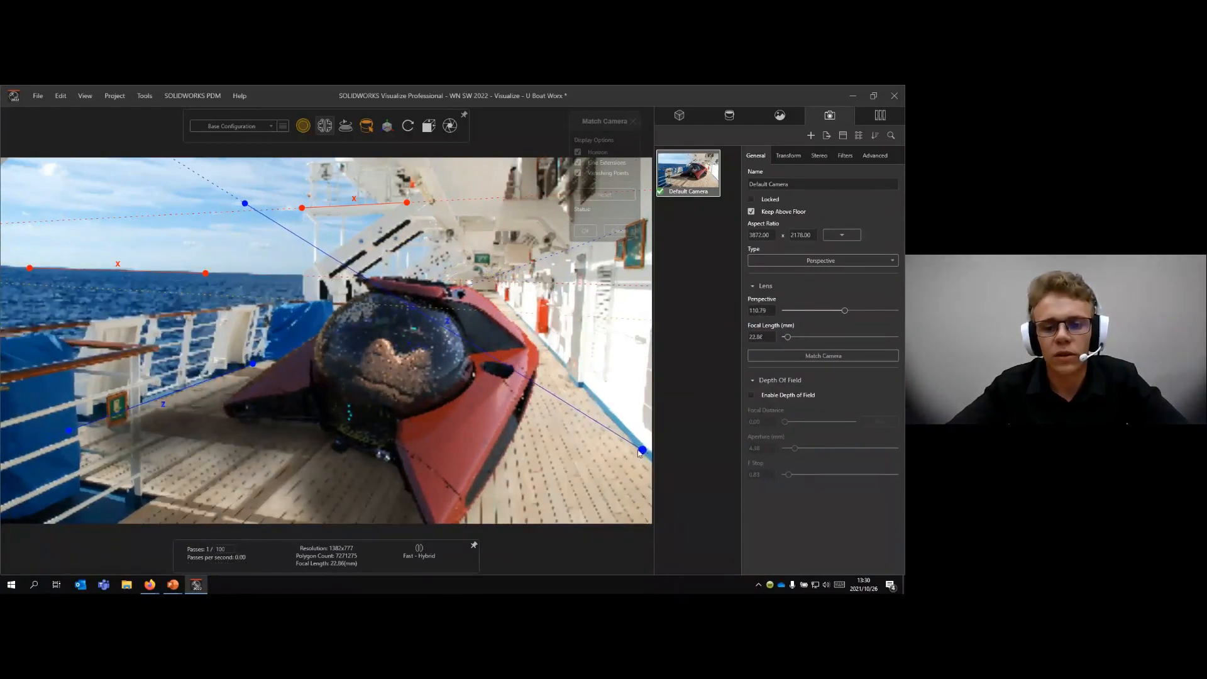
pyautogui.moveTo(248, 205); pyautogui.dragTo(564, 367)
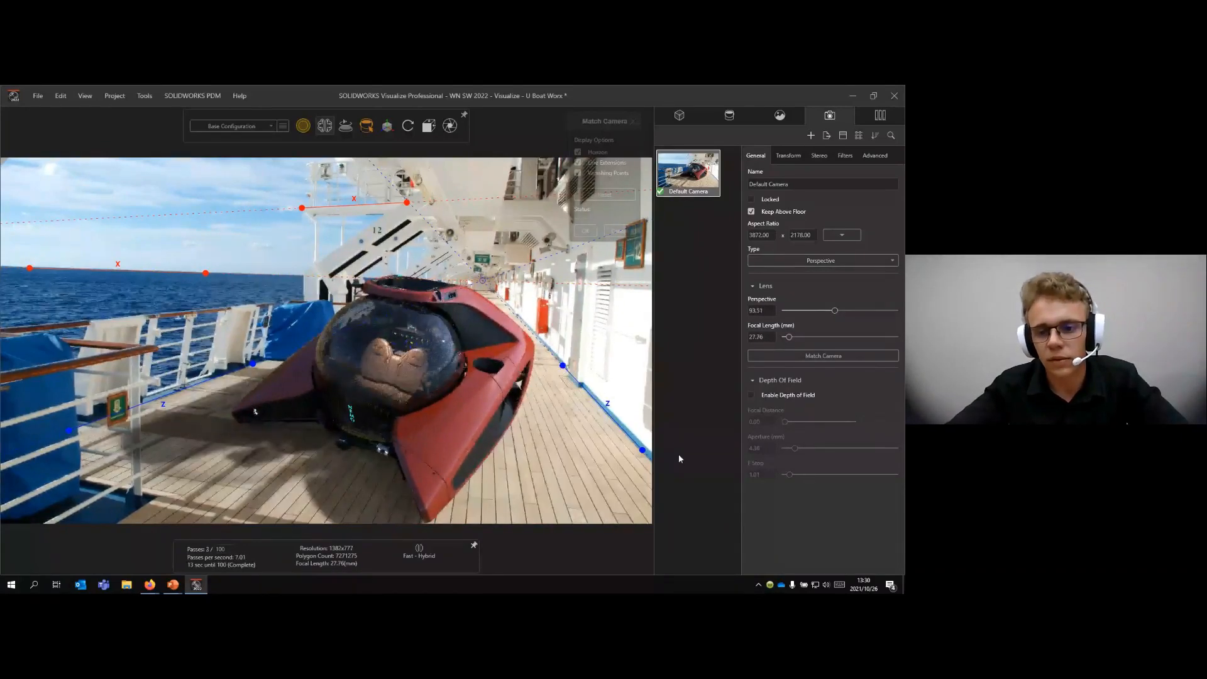
# - Fine-tune the blue Z line along the white wall's base, accept the camera match, and reposition the submarine on the deck
pyautogui.moveTo(642, 450); pyautogui.dragTo(641, 451)
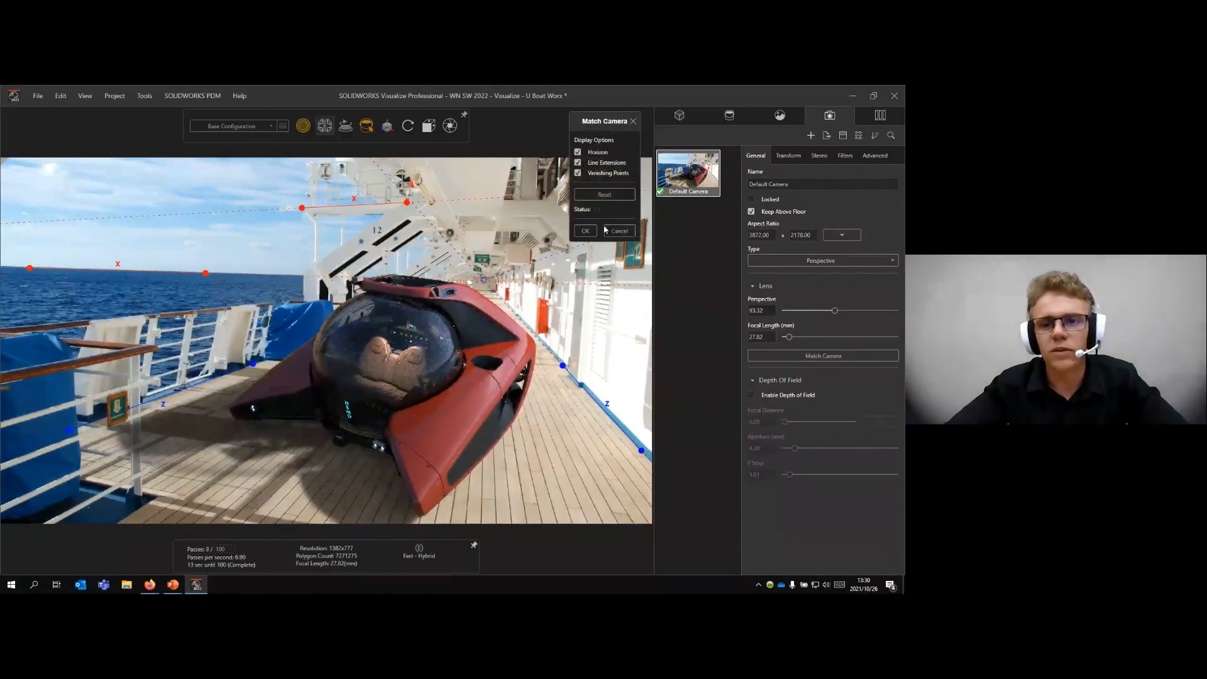
pyautogui.click(585, 231)
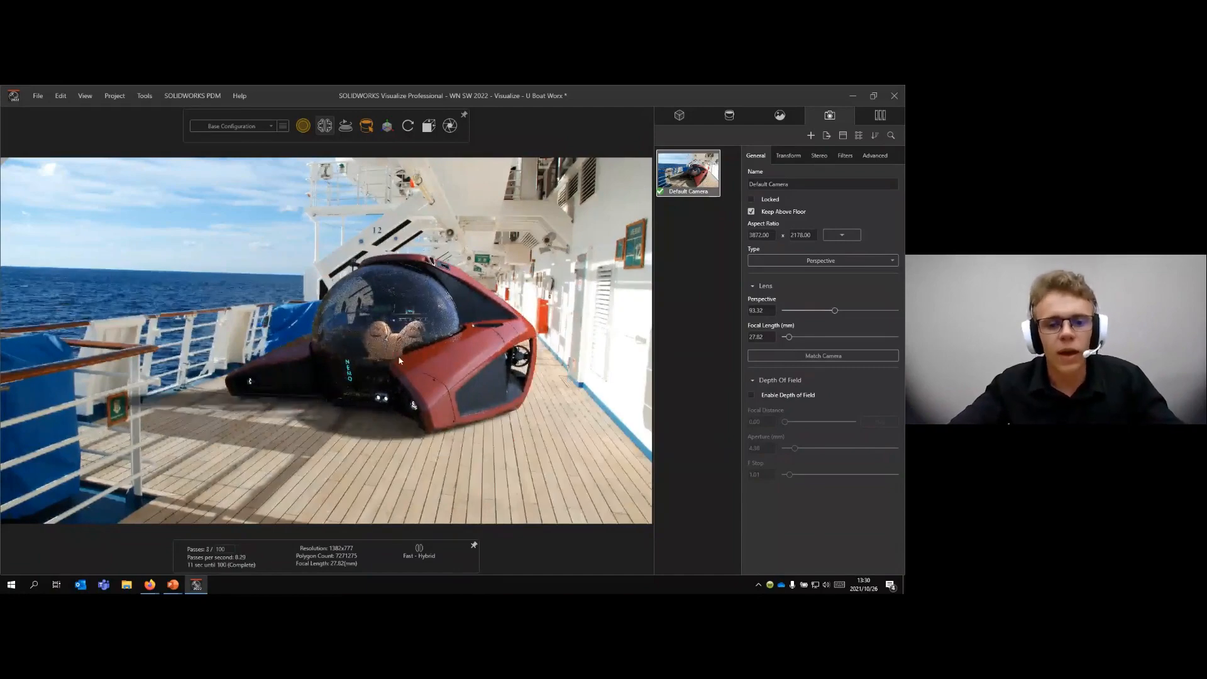
pyautogui.moveTo(391, 363); pyautogui.dragTo(404, 362)
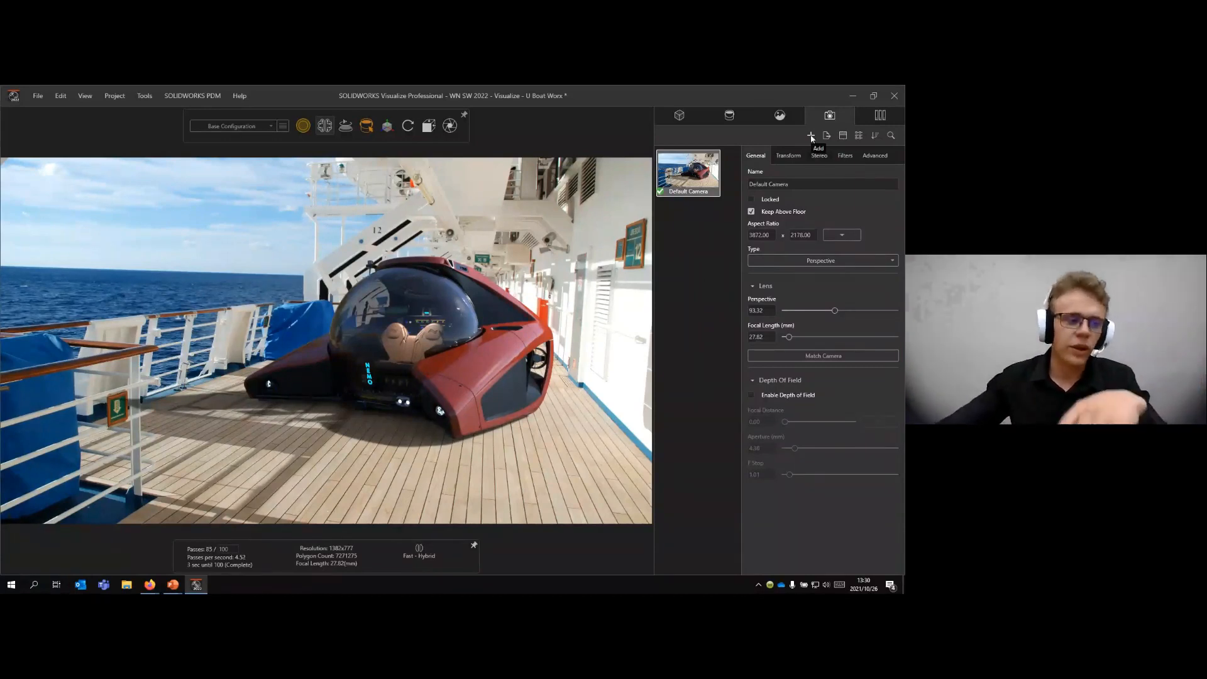
# - Rotate the lakeside_4k environment to about 137.9 so the submarine's lighting and shadow suit the deck's shadows
pyautogui.click(780, 114)
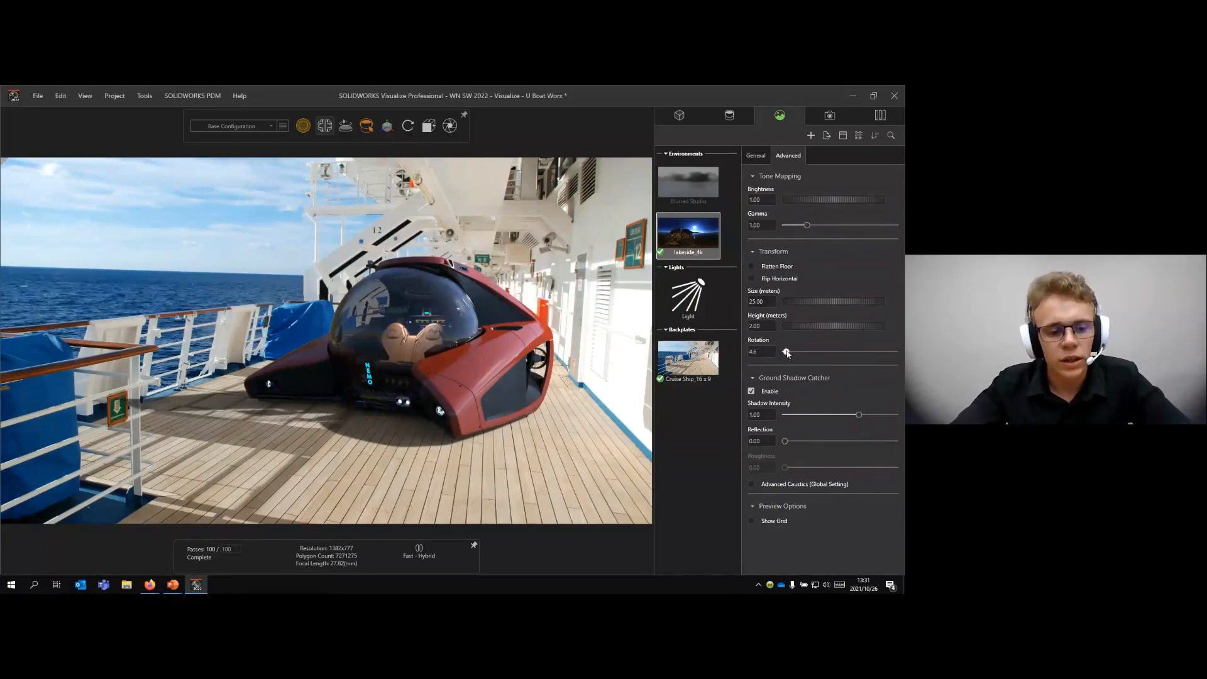
pyautogui.moveTo(785, 352); pyautogui.dragTo(829, 357)
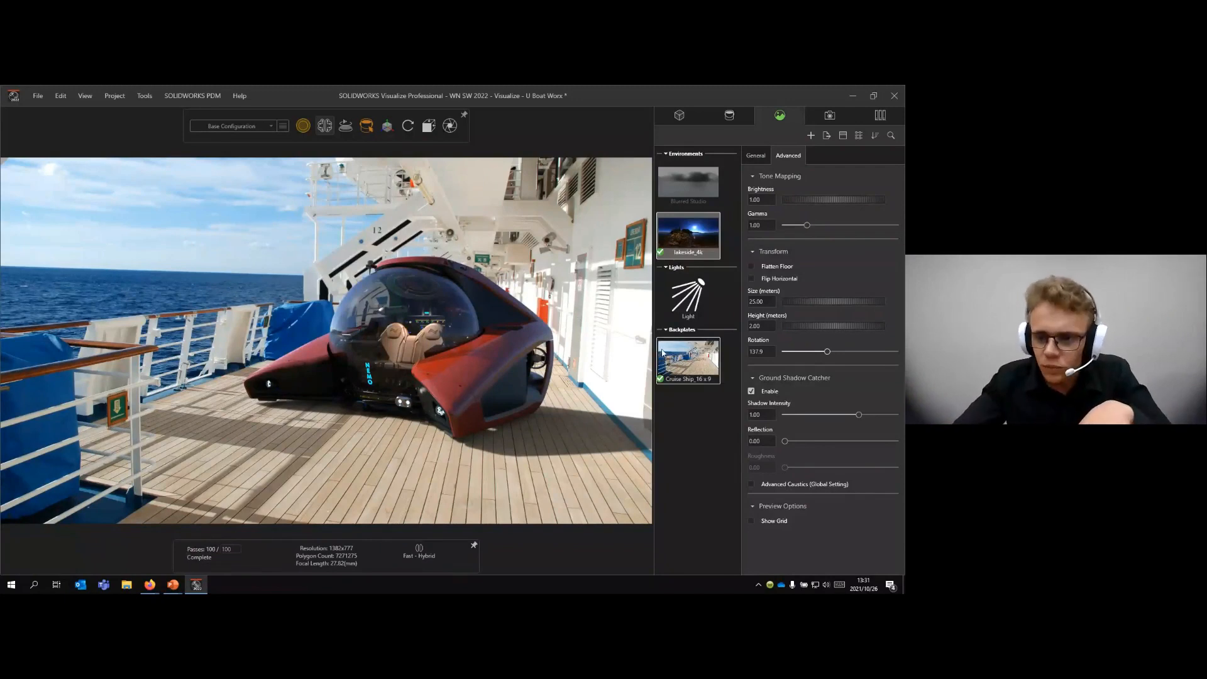
pyautogui.click(685, 394)
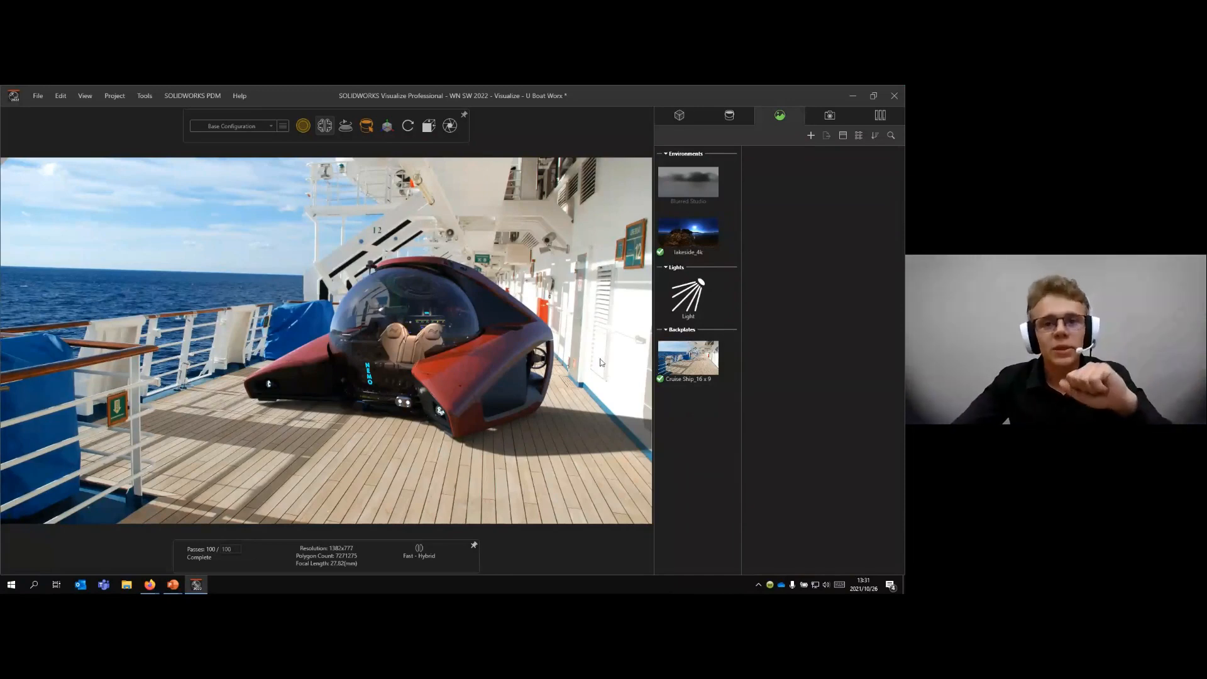
# - Switch to Preview rendering and add a Wall primitive to the project as a new model
pyautogui.click(102, 96)
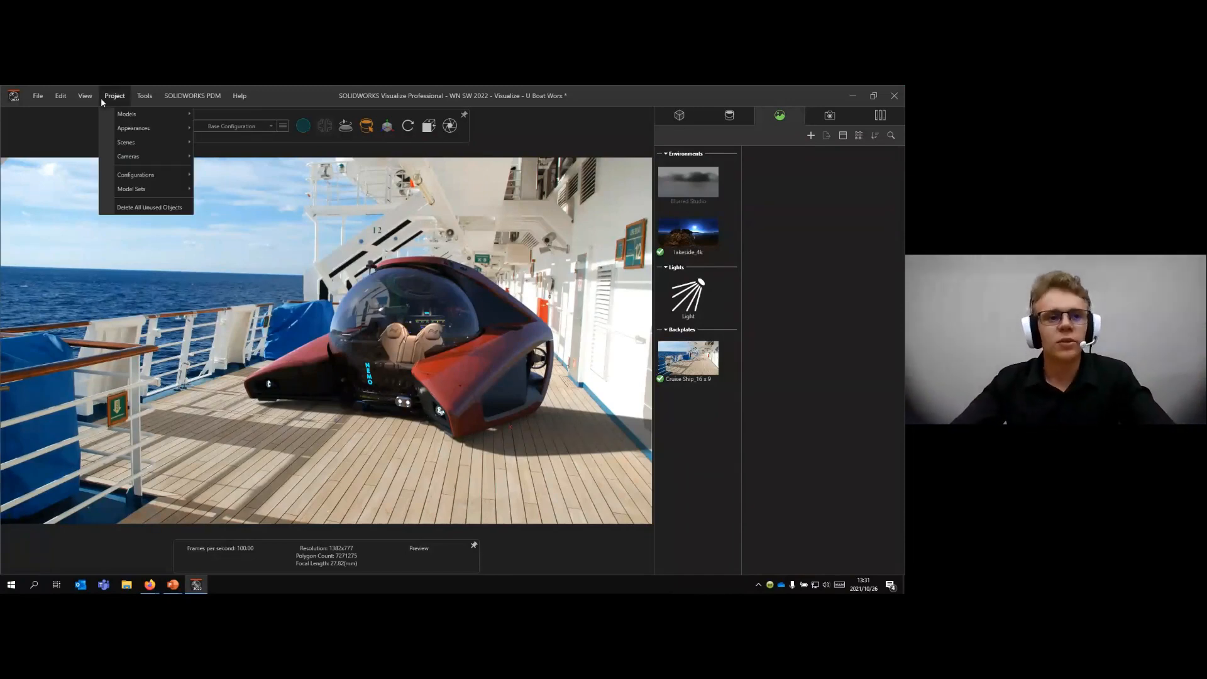
pyautogui.moveTo(129, 114)
pyautogui.moveTo(247, 120)
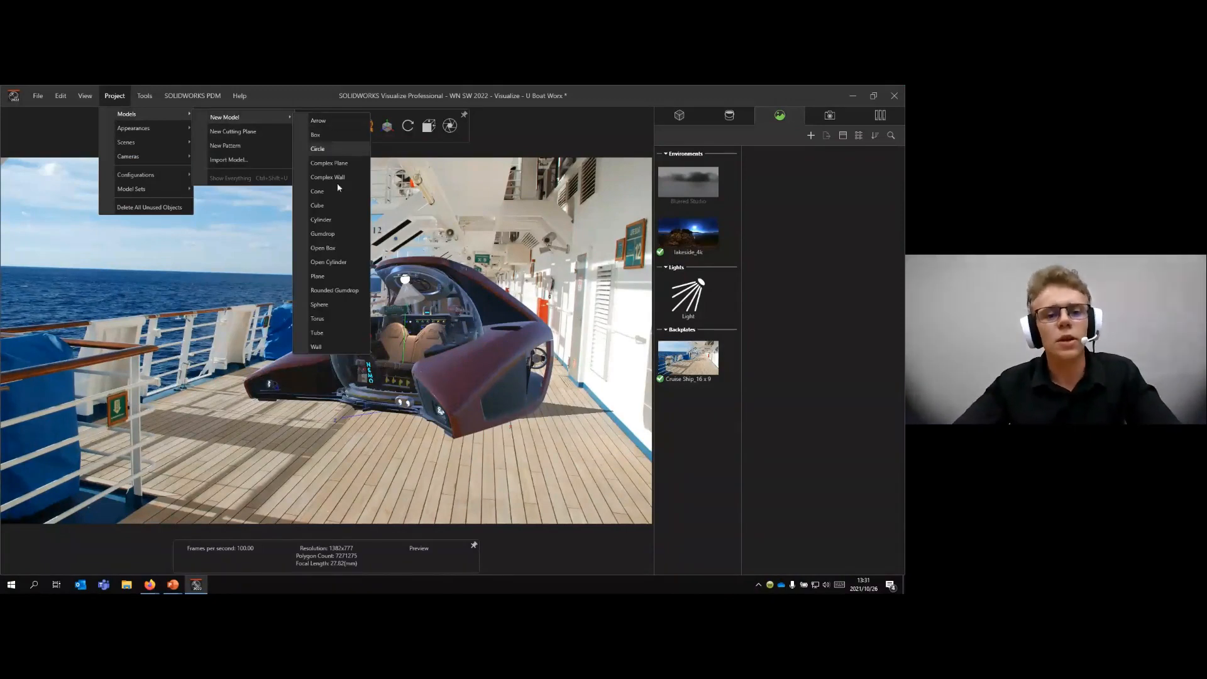
pyautogui.click(344, 347)
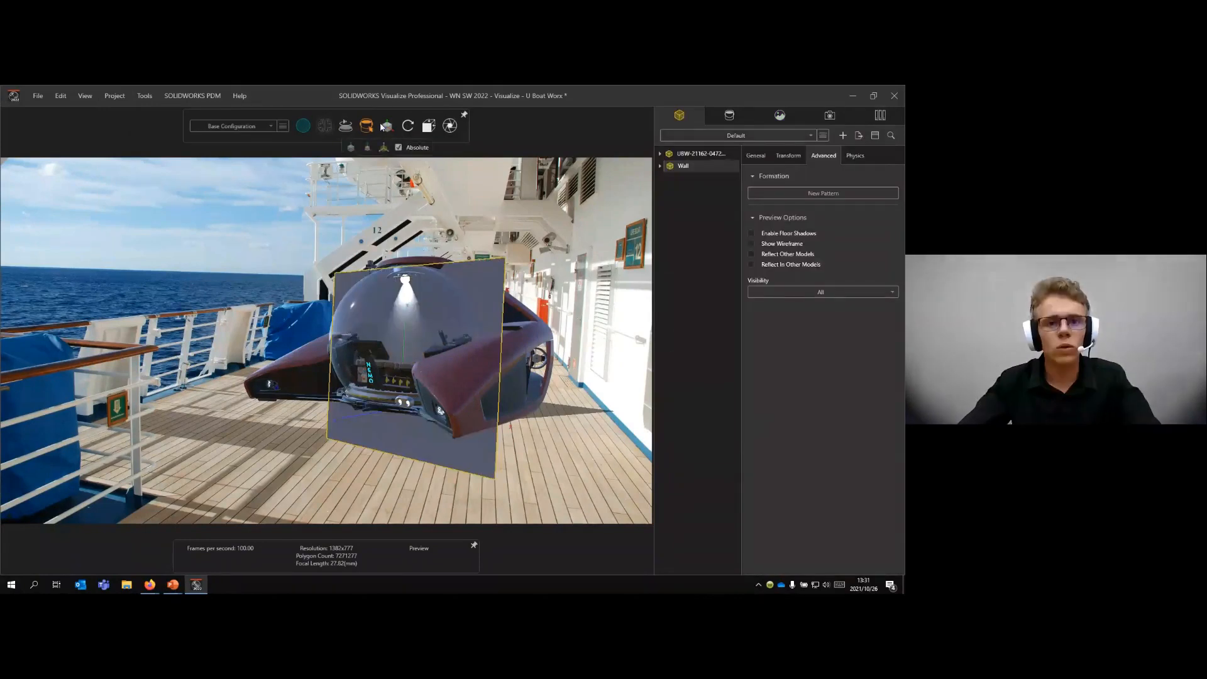
# - Move and turn the wall model so it stands along the ship's white side wall
pyautogui.click(388, 126)
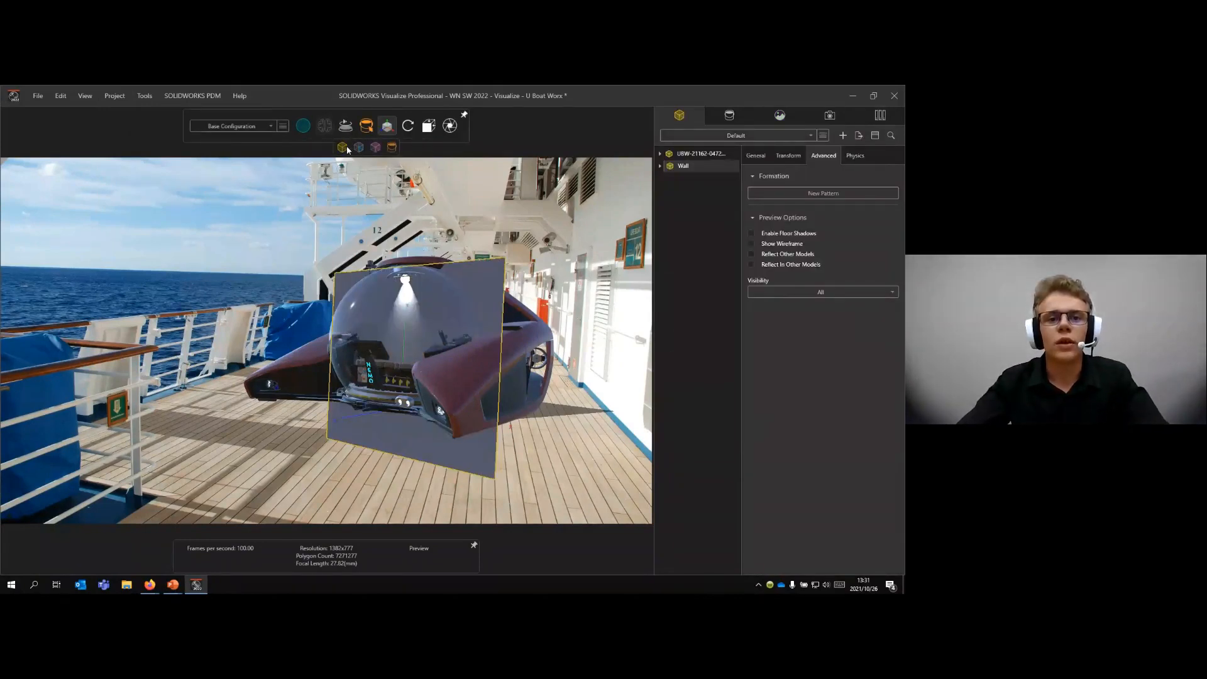
pyautogui.click(342, 147)
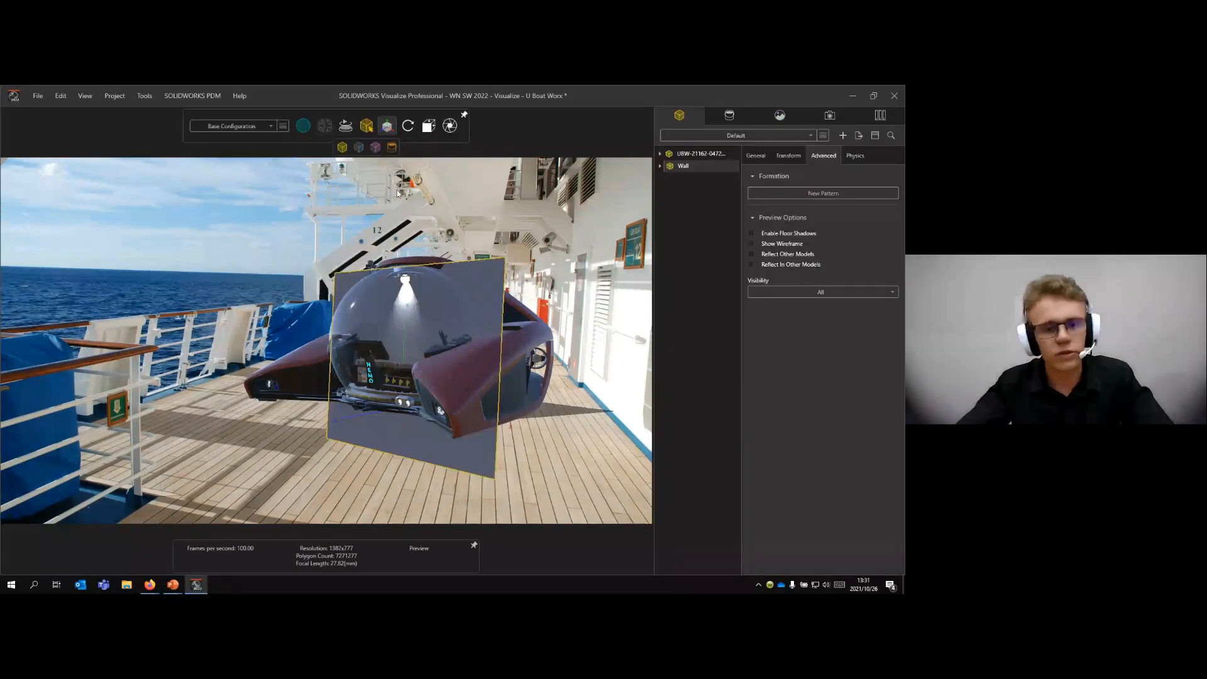
pyautogui.moveTo(413, 363); pyautogui.dragTo(625, 371)
# - Scale up the wall model so it covers the near part of the ship's white side wall
pyautogui.moveTo(387, 126)
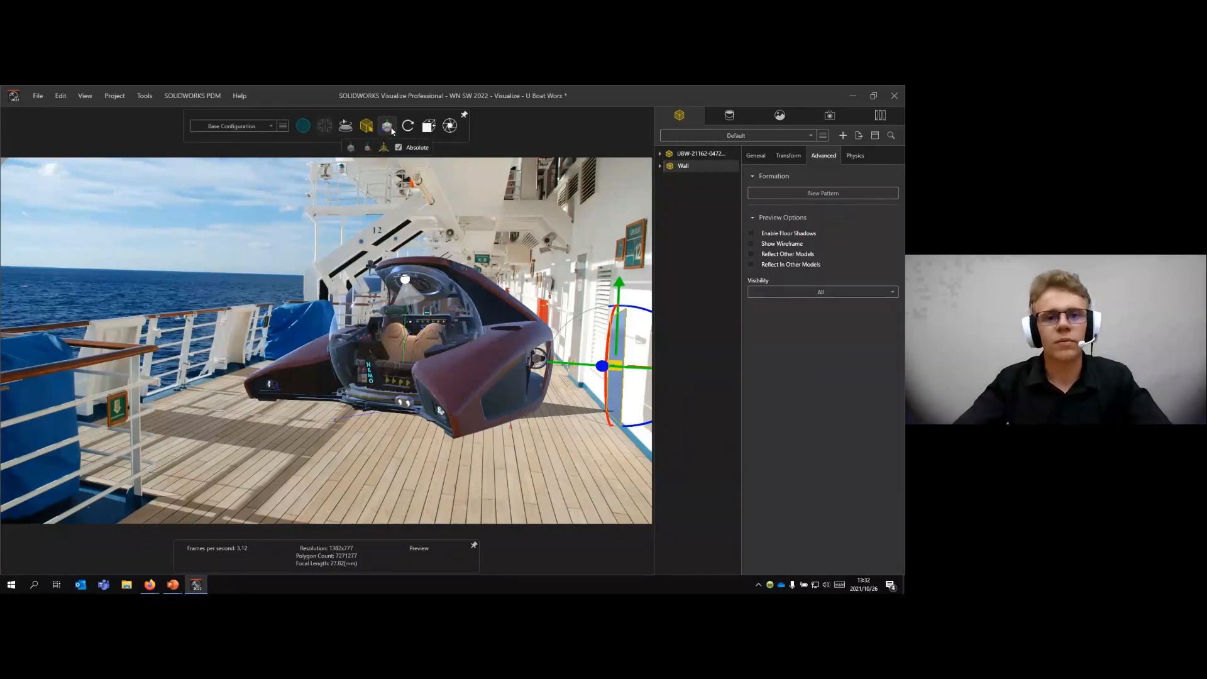
pyautogui.click(388, 147)
pyautogui.moveTo(623, 373); pyautogui.dragTo(724, 412)
pyautogui.click(584, 421)
pyautogui.click(609, 438)
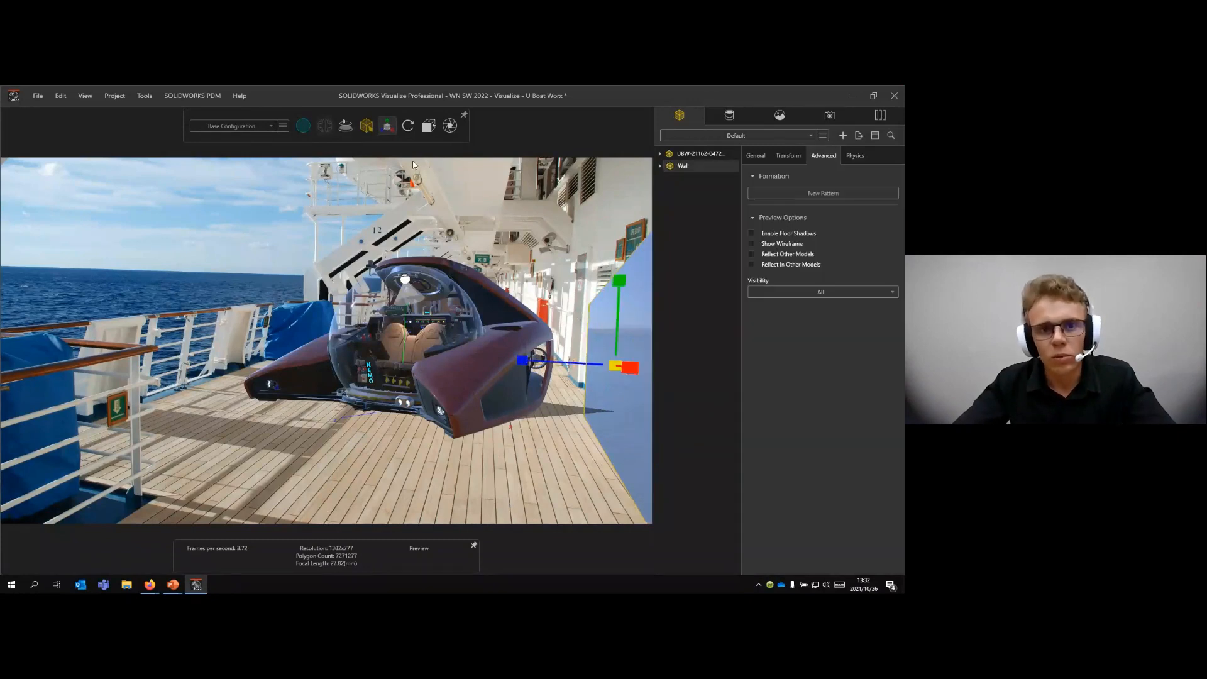
# - Raise the wall model slightly and adjust its sideways position to line it up with the base of the ship's white wall
pyautogui.click(387, 126)
pyautogui.click(351, 148)
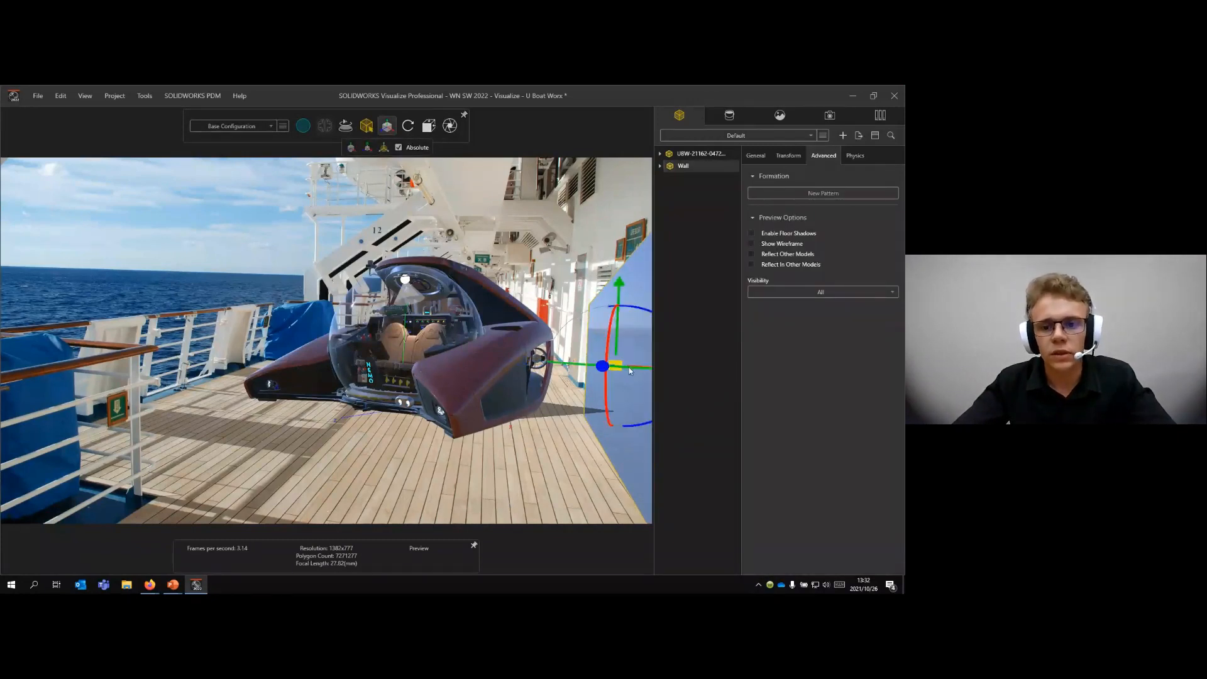
pyautogui.moveTo(618, 366); pyautogui.dragTo(608, 364)
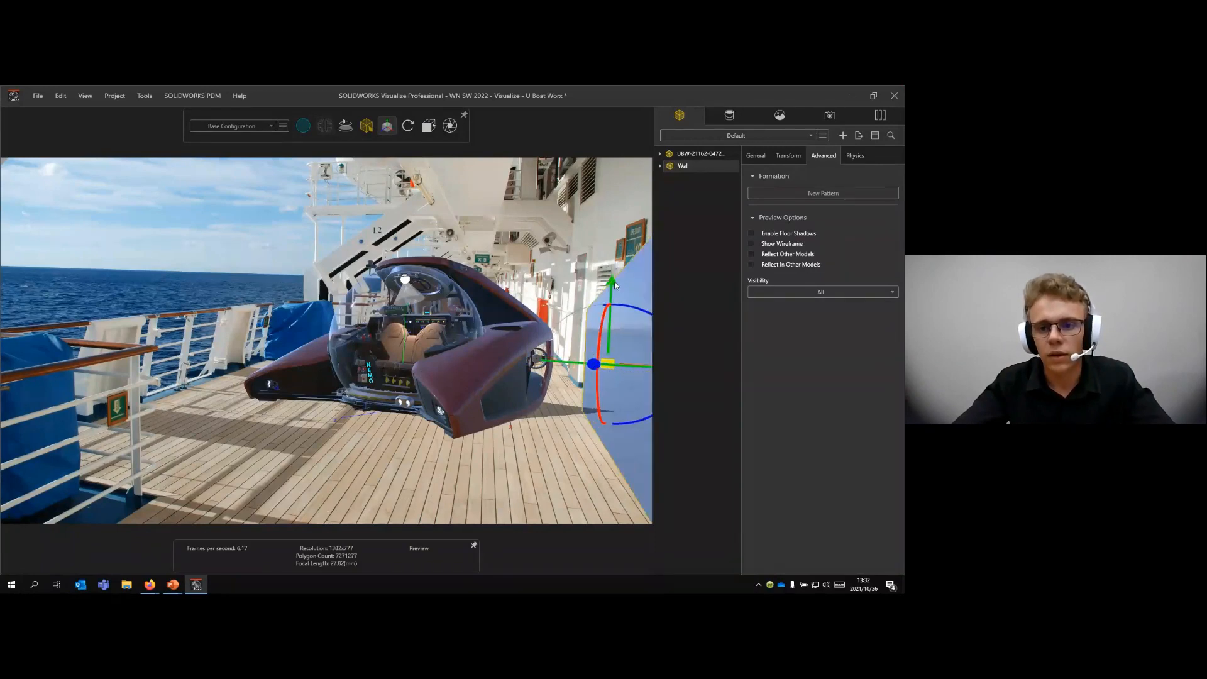
pyautogui.moveTo(615, 285); pyautogui.dragTo(615, 260)
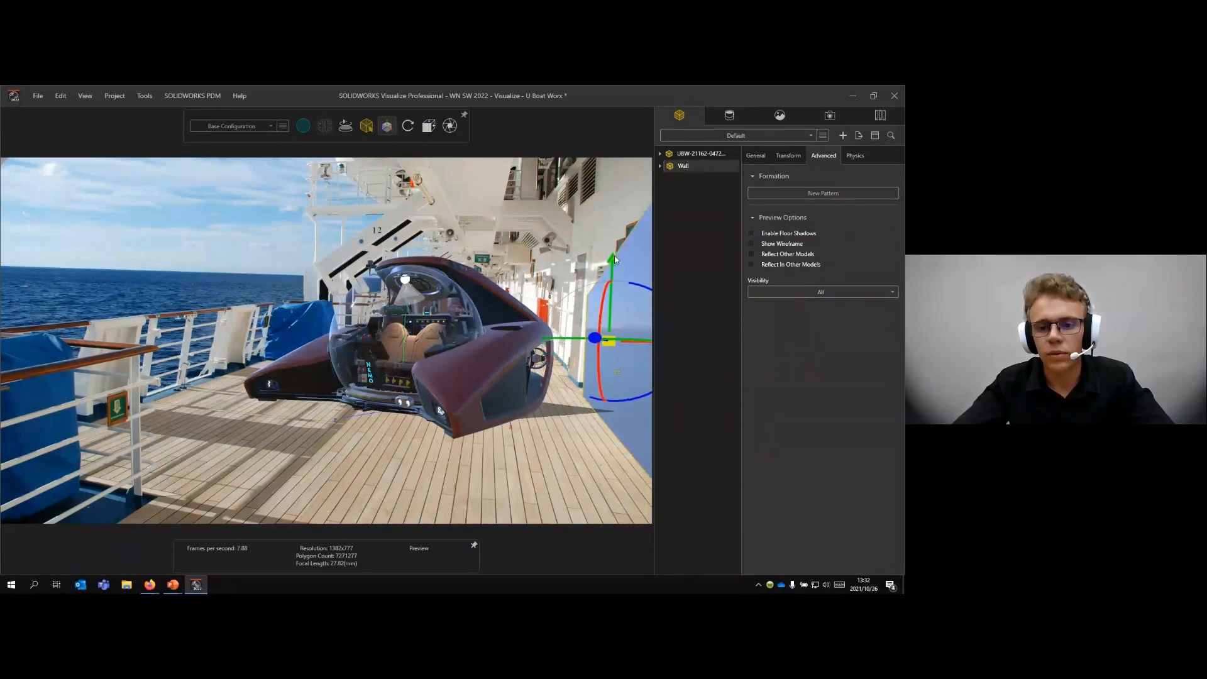
pyautogui.moveTo(628, 342); pyautogui.dragTo(636, 342)
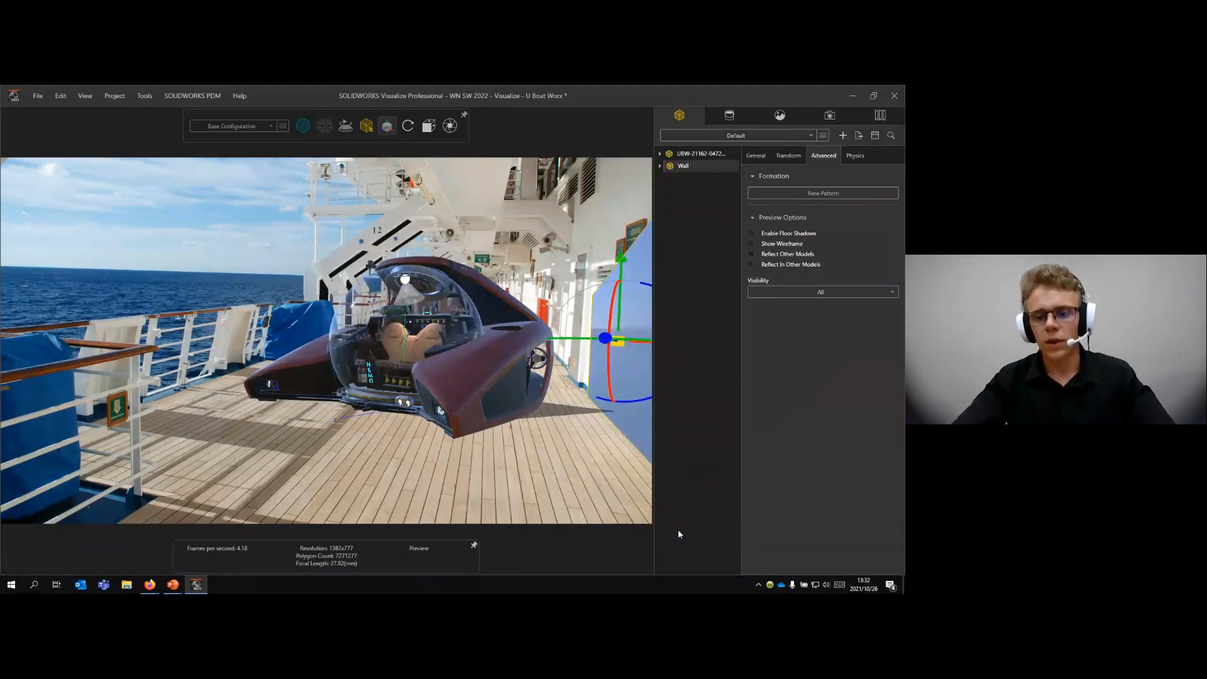
pyautogui.click(695, 467)
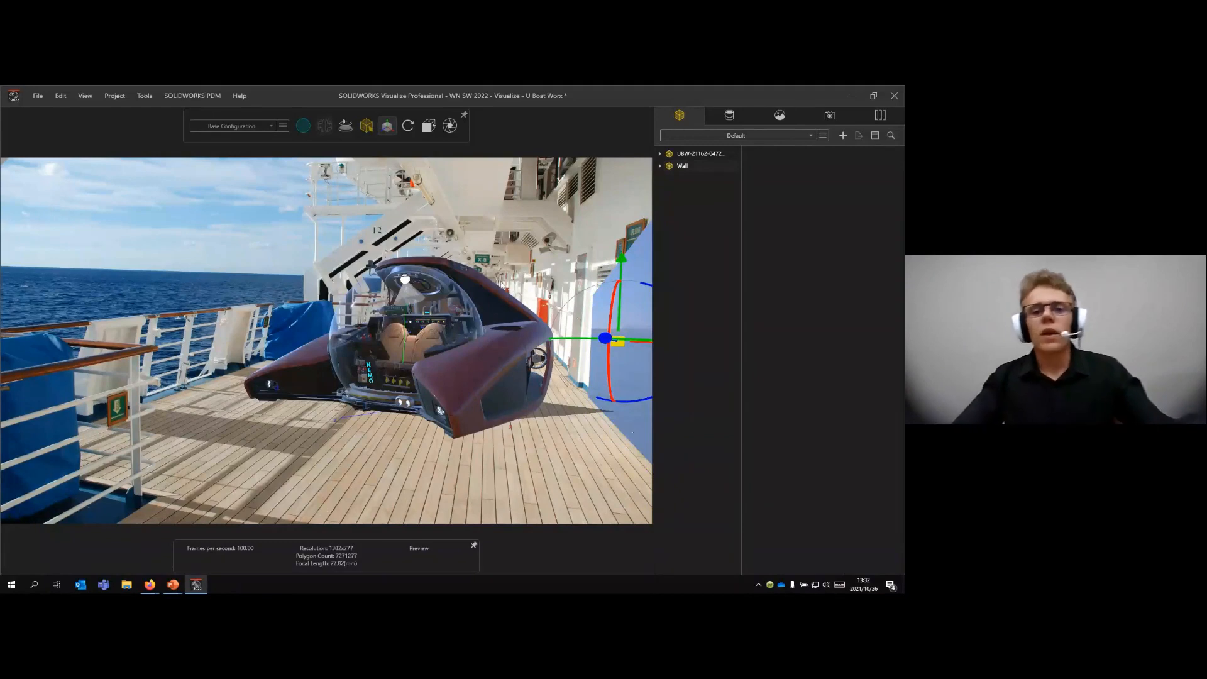
# - Review the primitive shapes available for new models in the project
pyautogui.click(633, 393)
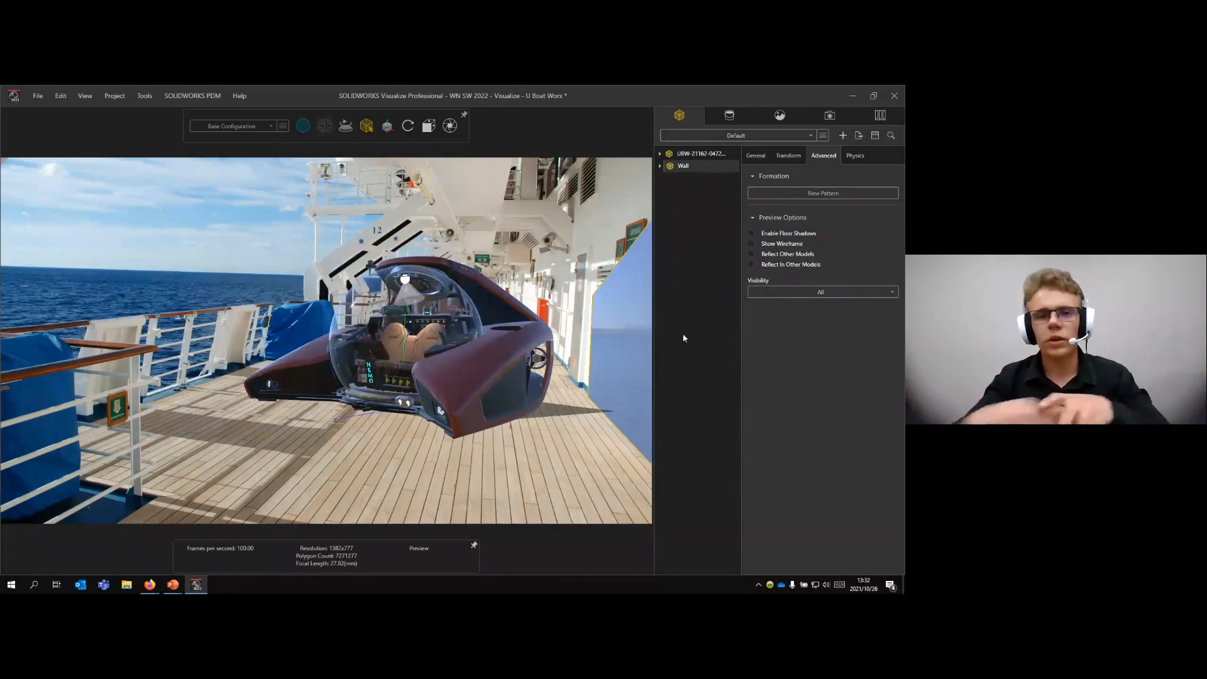
pyautogui.click(114, 95)
pyautogui.moveTo(125, 116)
pyautogui.moveTo(250, 120)
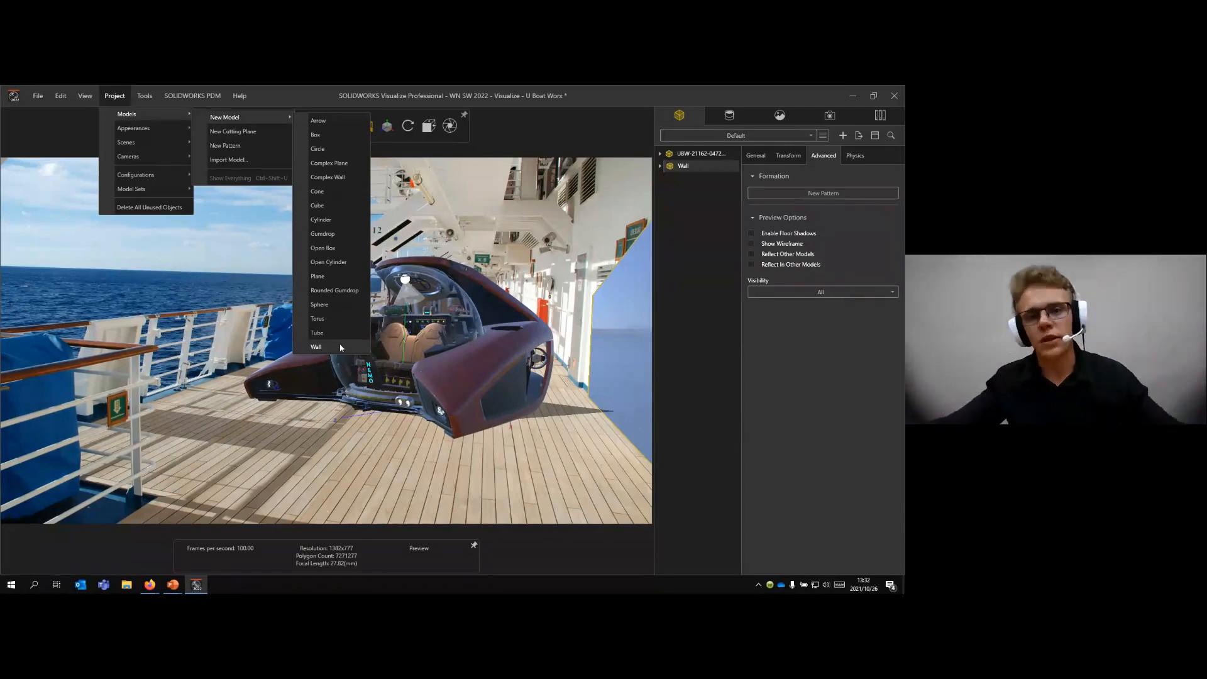
pyautogui.click(690, 279)
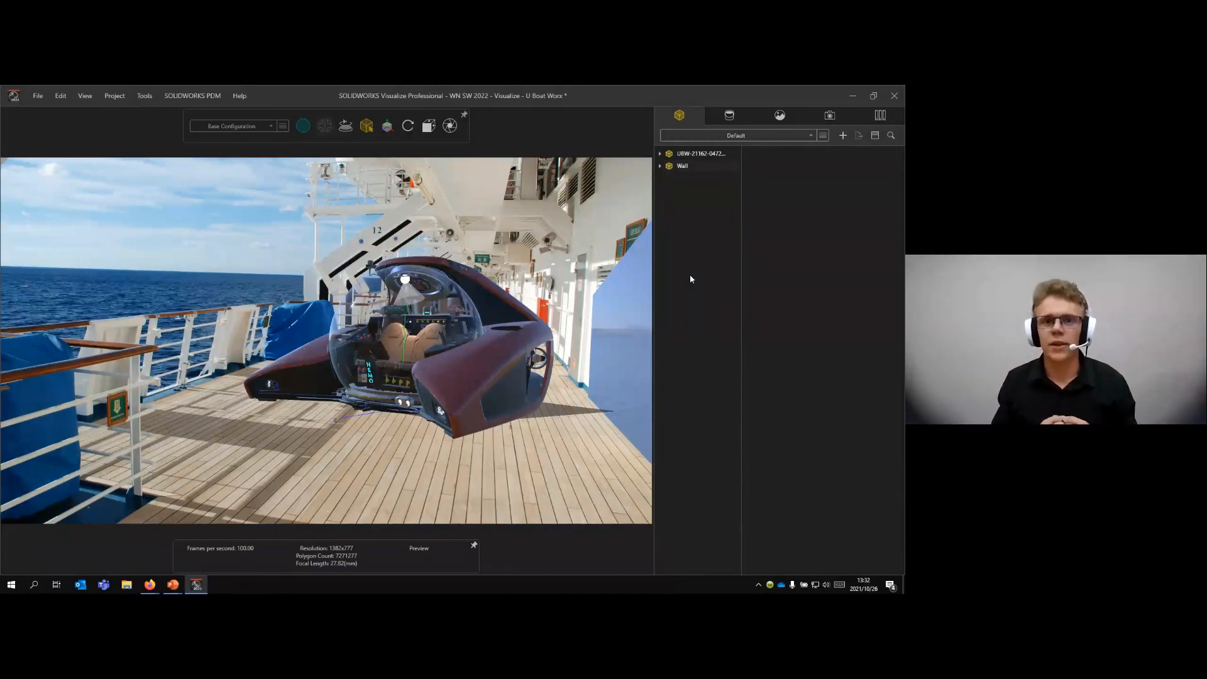
# - Expand the wall model down to its part and open that part's general settings
pyautogui.click(642, 289)
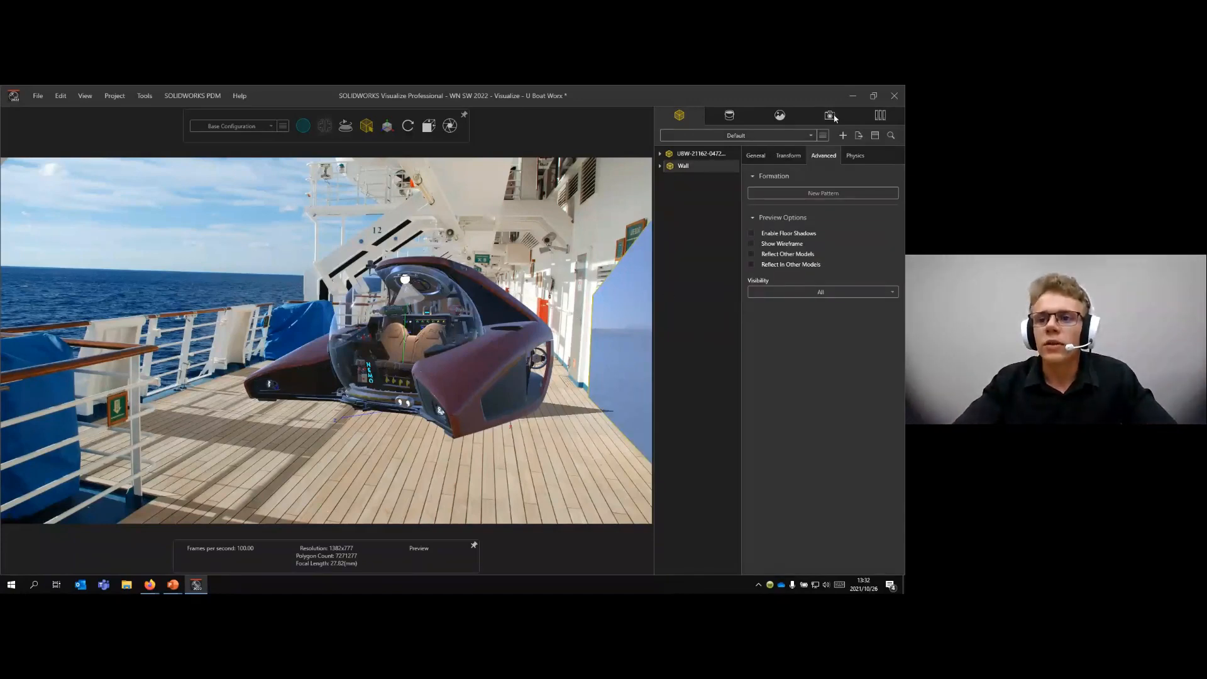
pyautogui.click(659, 167)
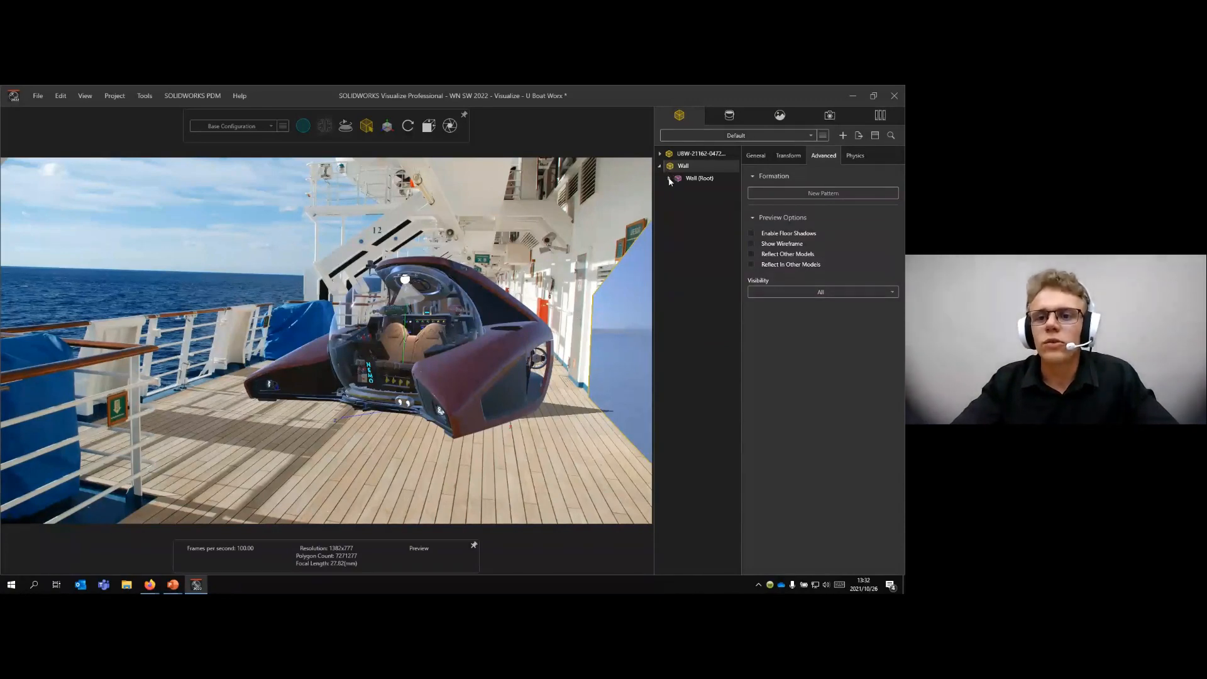
pyautogui.click(668, 180)
pyautogui.click(686, 192)
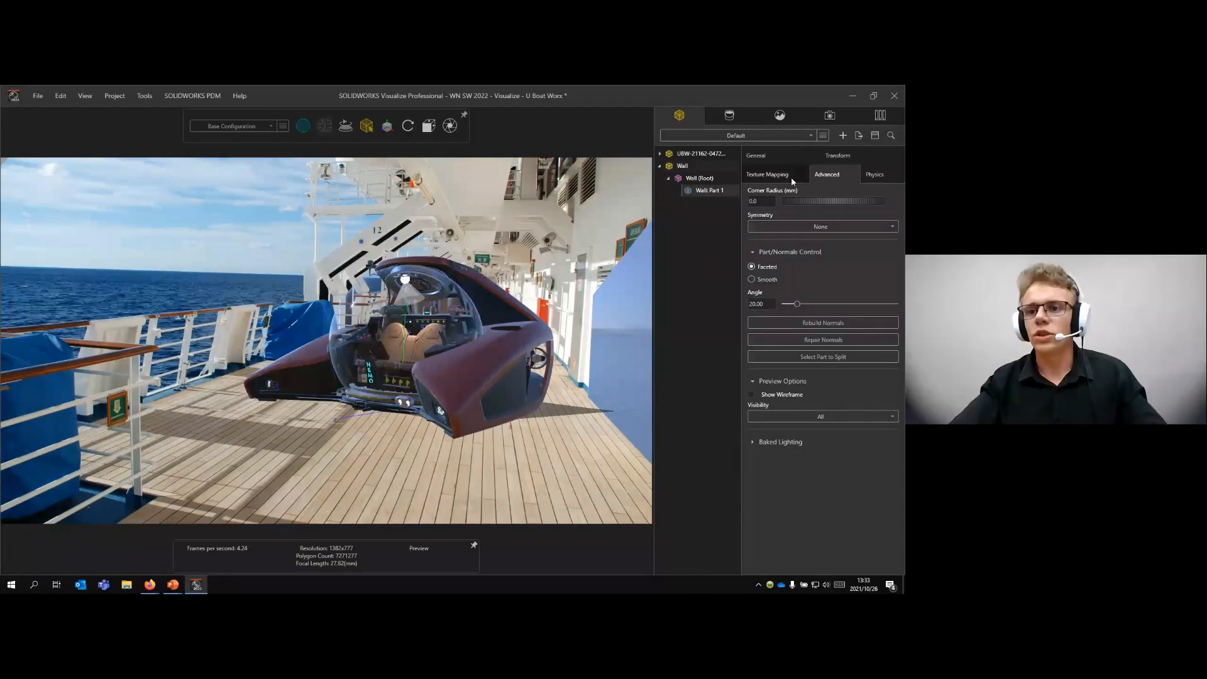
pyautogui.click(755, 155)
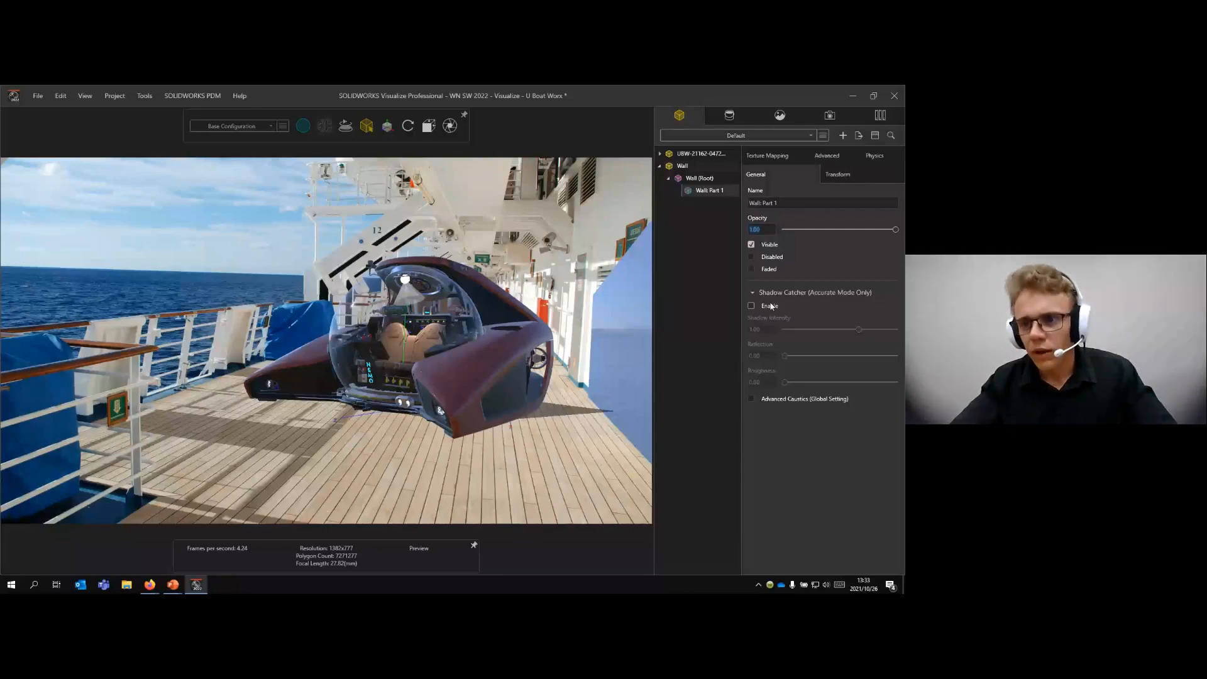
# - Try an opacity of 0.82 on the wall part and set it back to 1.00
pyautogui.moveTo(761, 227); pyautogui.dragTo(750, 226)
pyautogui.write('1')
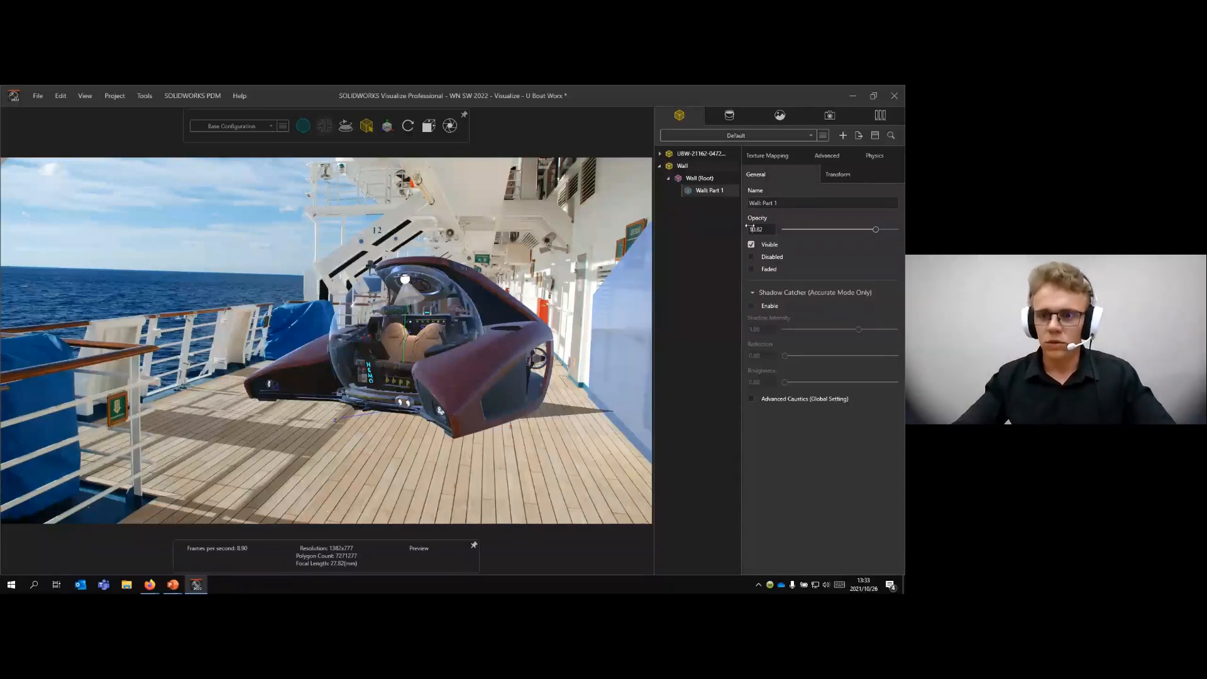
pyautogui.press('BackSpace')
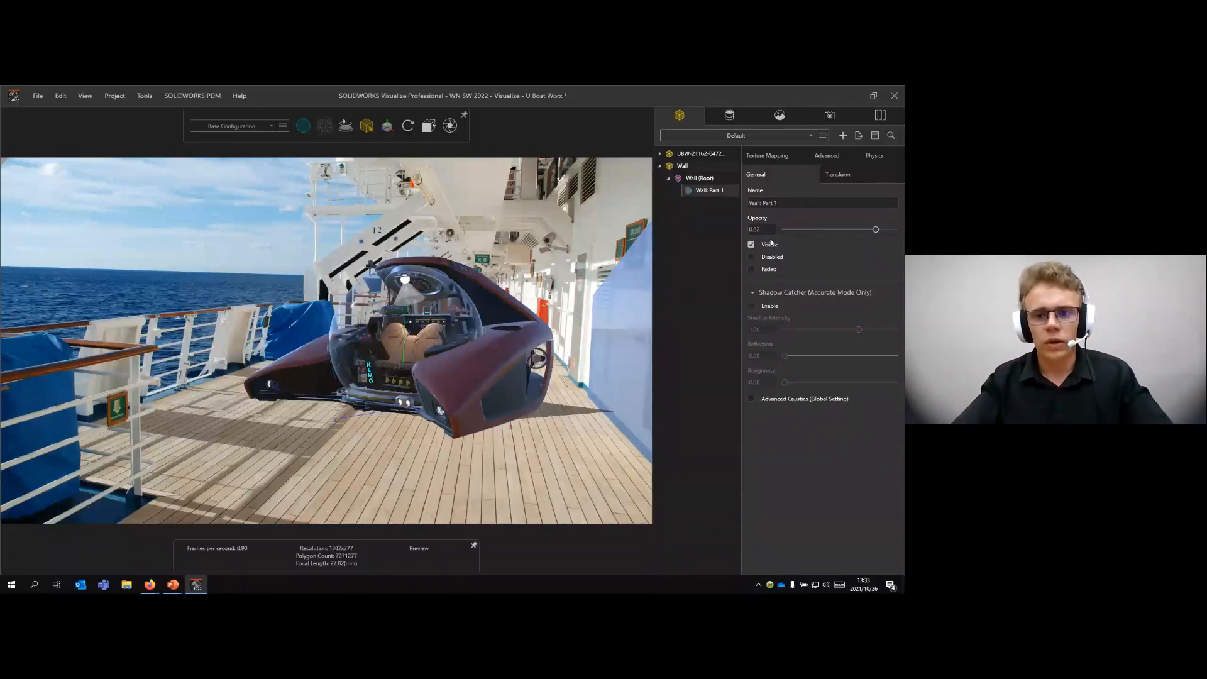
pyautogui.moveTo(876, 230); pyautogui.dragTo(898, 230)
pyautogui.click(659, 248)
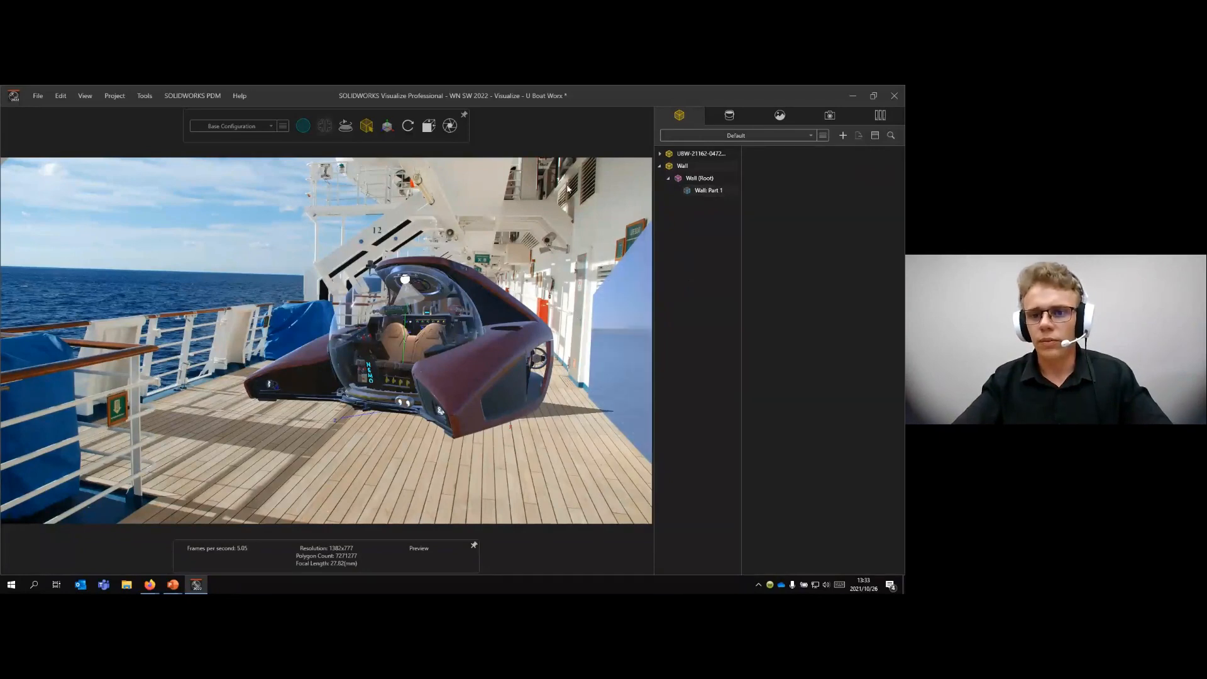
# - Enable Shadow Catcher on the wall part while rendering in Accurate mode
pyautogui.click(703, 190)
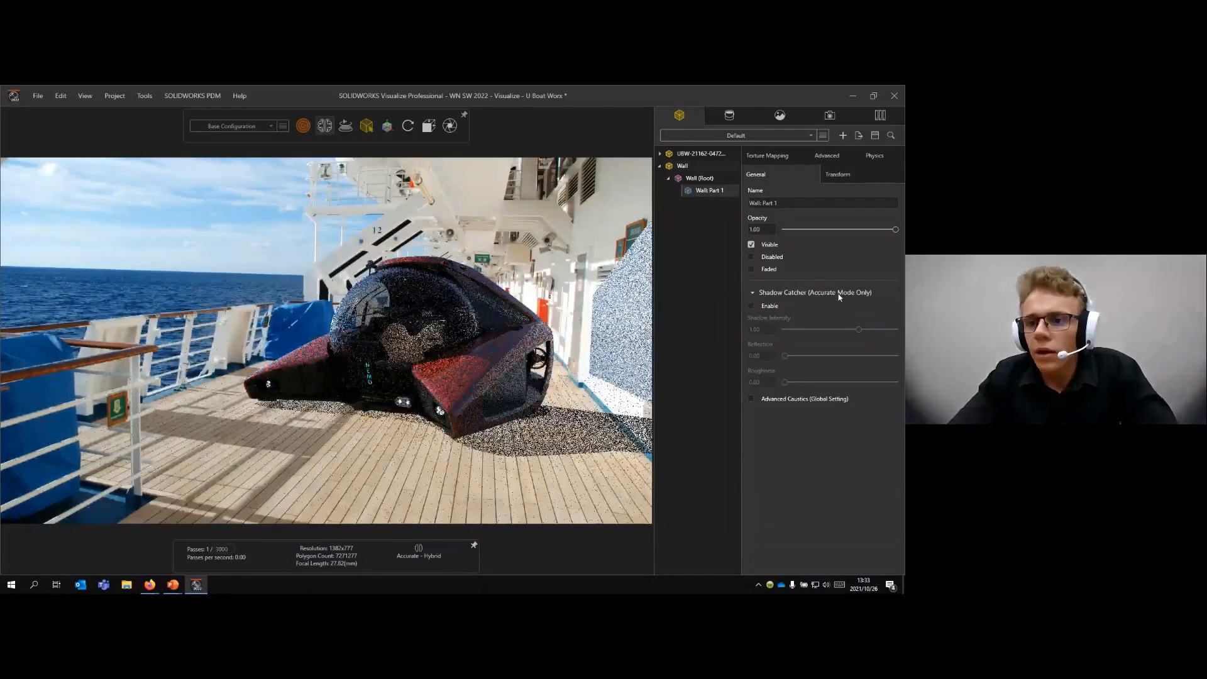
pyautogui.click(752, 306)
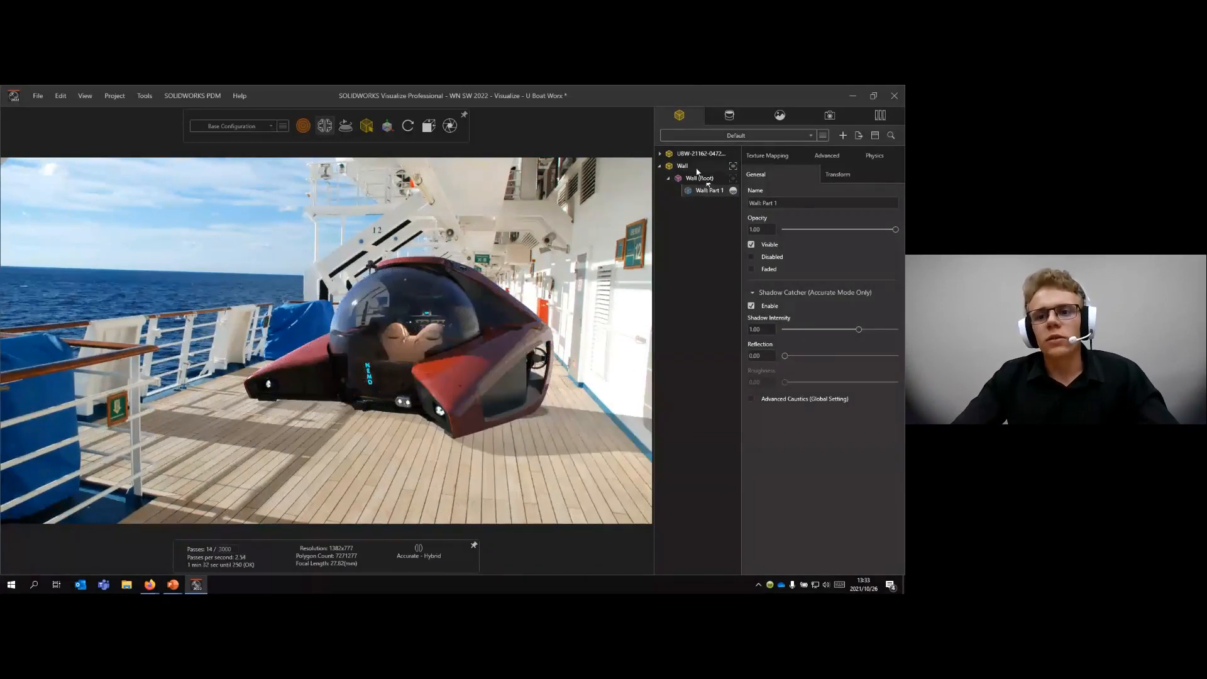
# - Delete the Wall model from the project
pyautogui.click(660, 166)
pyautogui.click(683, 166)
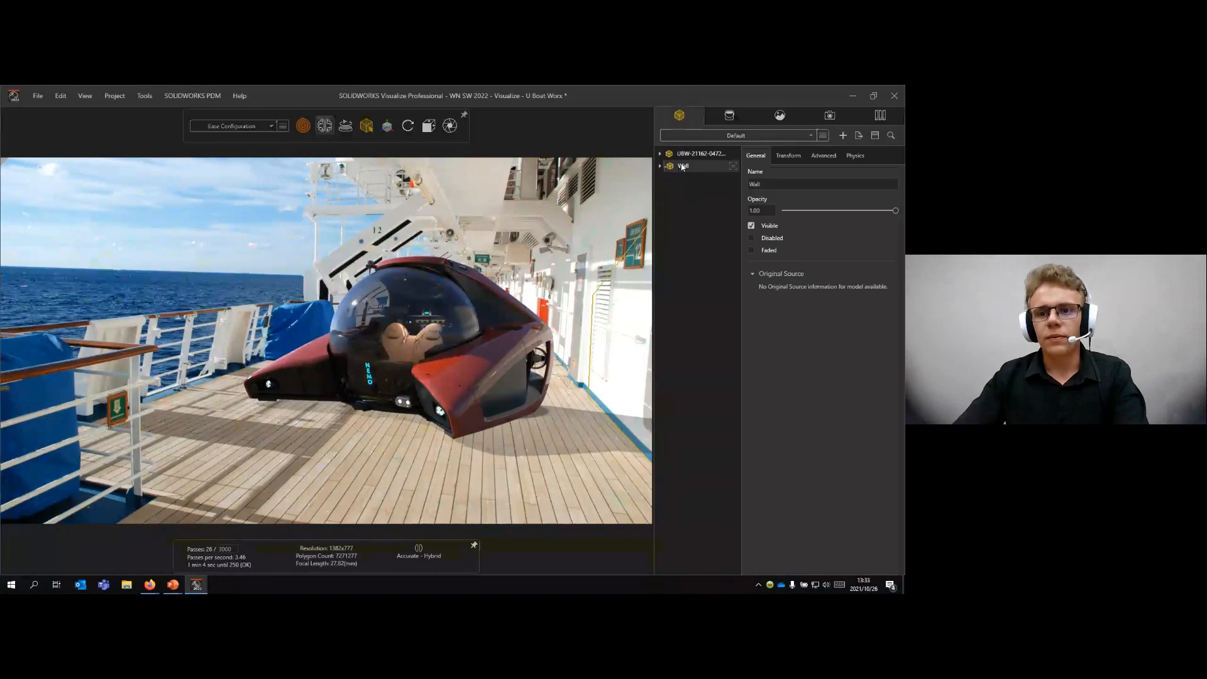
pyautogui.press('Delete')
# - Add a new Wall primitive to the project and switch the renderer to Preview
pyautogui.click(145, 95)
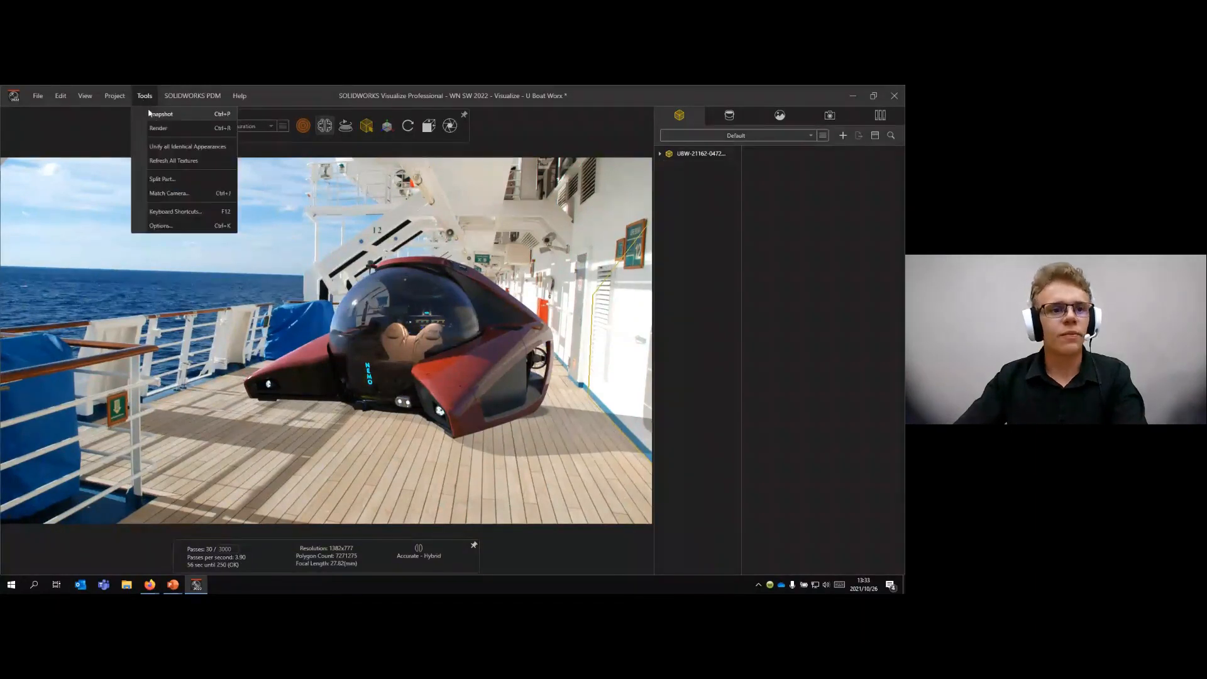
pyautogui.moveTo(114, 96)
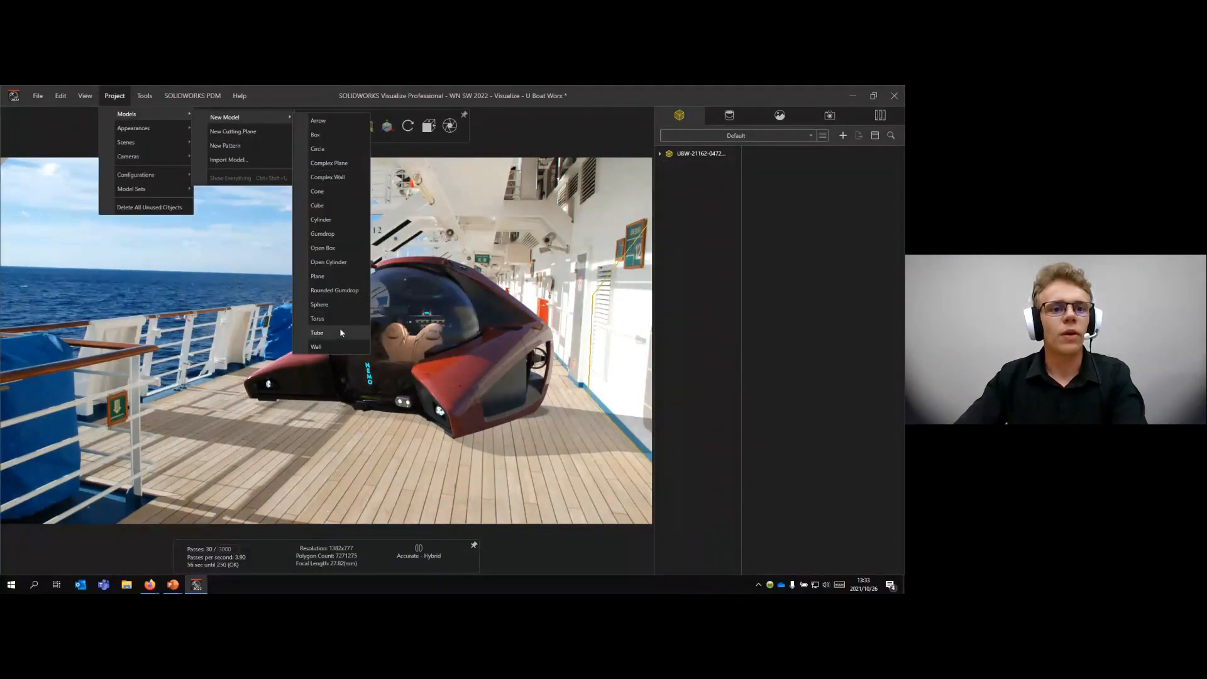
pyautogui.click(480, 355)
pyautogui.hotkey('ctrl', 'z')
pyautogui.moveTo(303, 127)
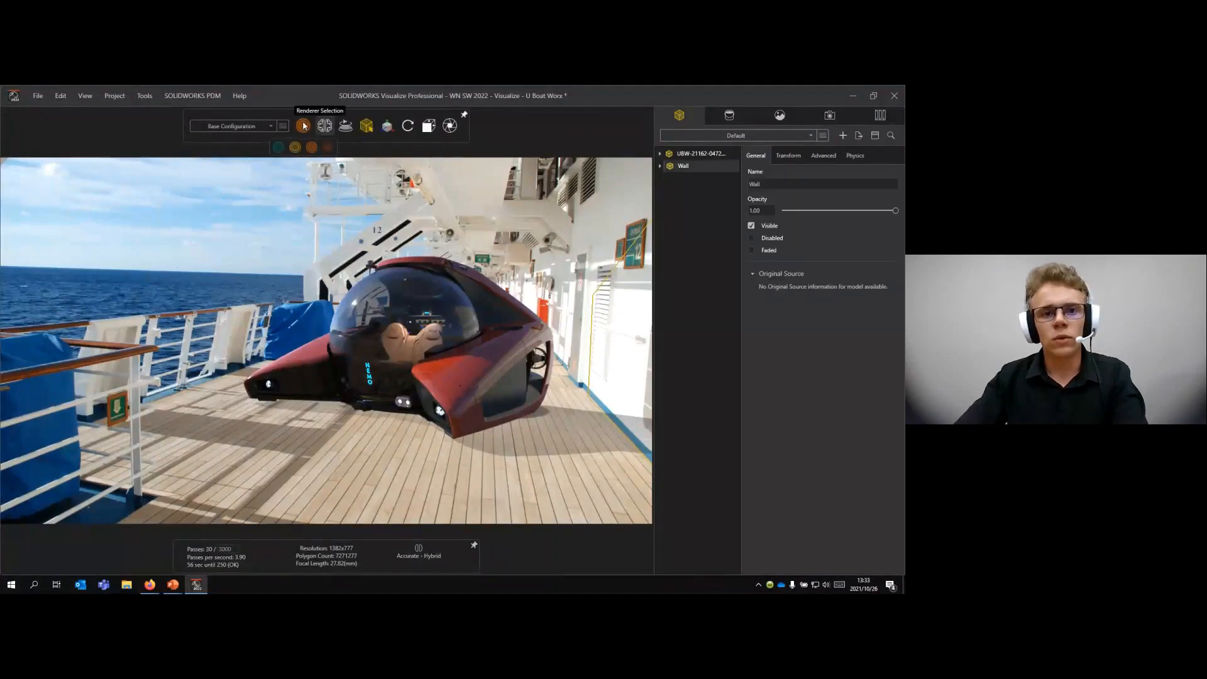
pyautogui.click(278, 147)
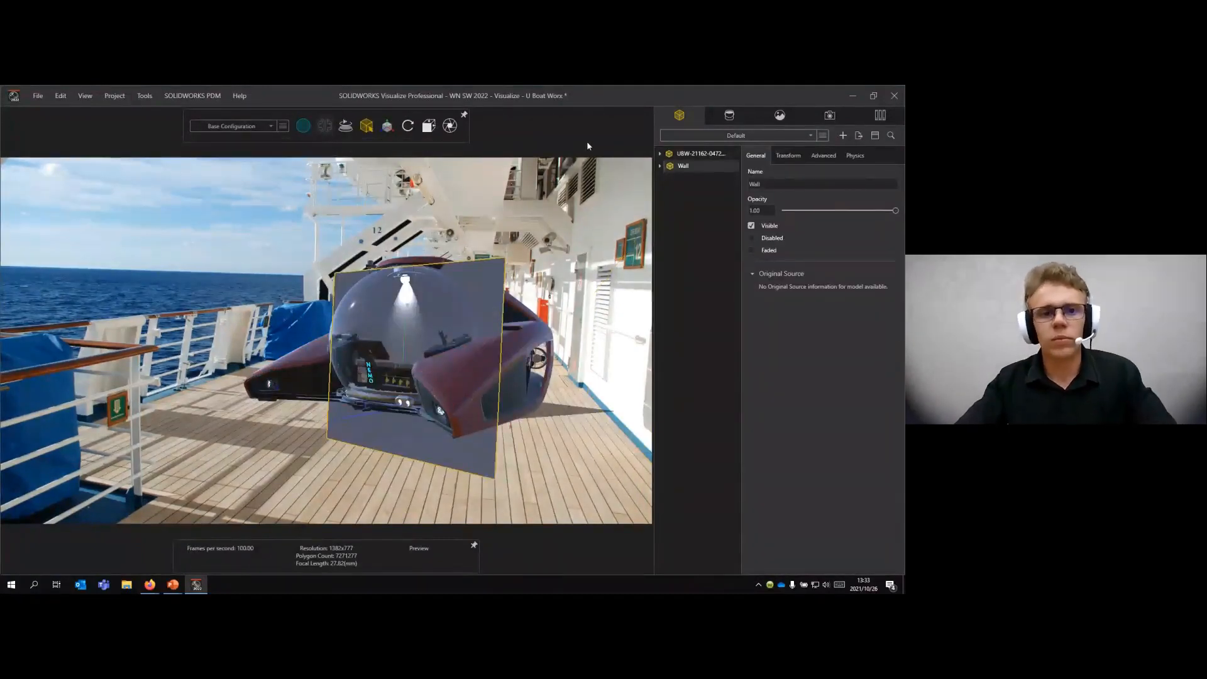
# - Move the Wall primitive away from the submarine so it stands against the ship's white cabin wall
pyautogui.click(387, 125)
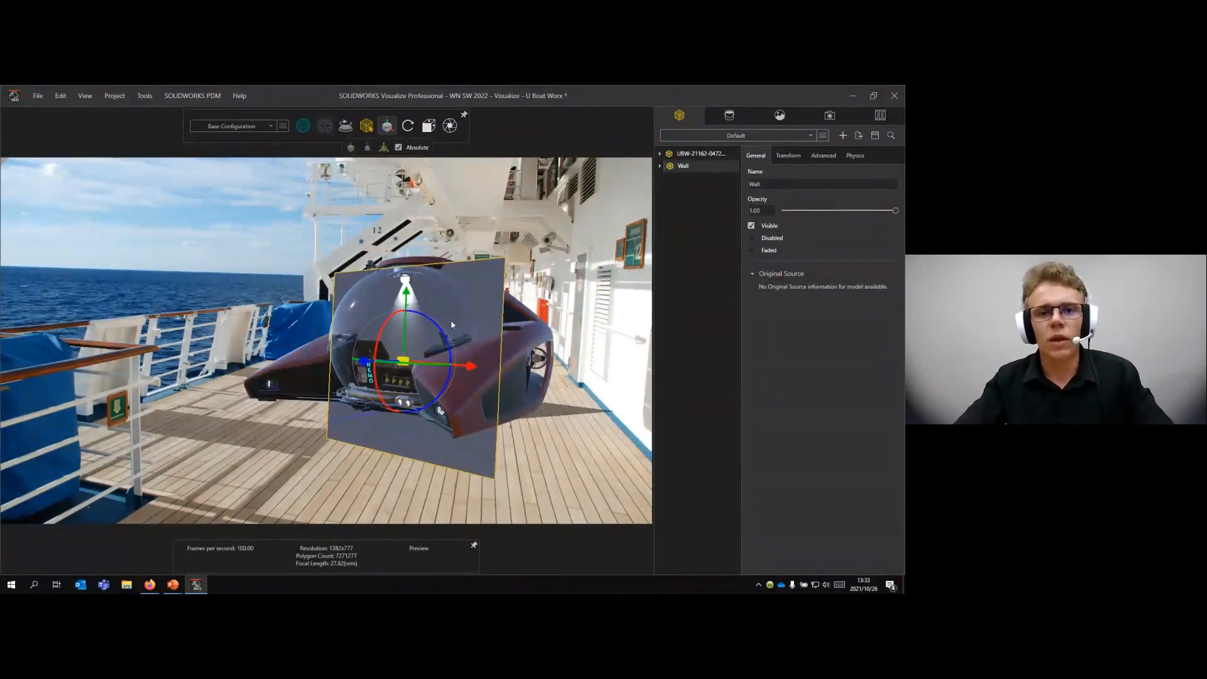
pyautogui.moveTo(469, 365)
pyautogui.mouseDown()
pyautogui.moveTo(329, 359)
pyautogui.moveTo(467, 368)
pyautogui.mouseUp()
pyautogui.moveTo(614, 382); pyautogui.dragTo(714, 383)
pyautogui.moveTo(615, 382); pyautogui.dragTo(621, 349)
# - Scale the Wall lengthwise so it spans the visible stretch of the ship's cabin wall beside the submarine
pyautogui.click(387, 127)
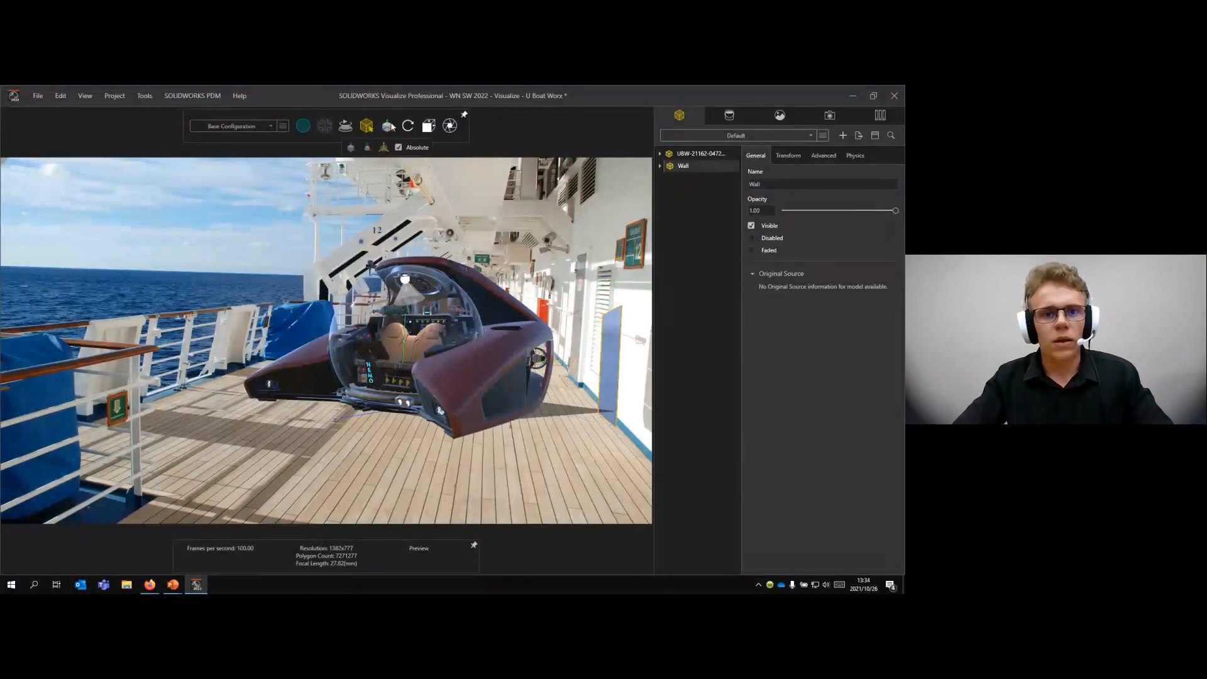
pyautogui.click(387, 127)
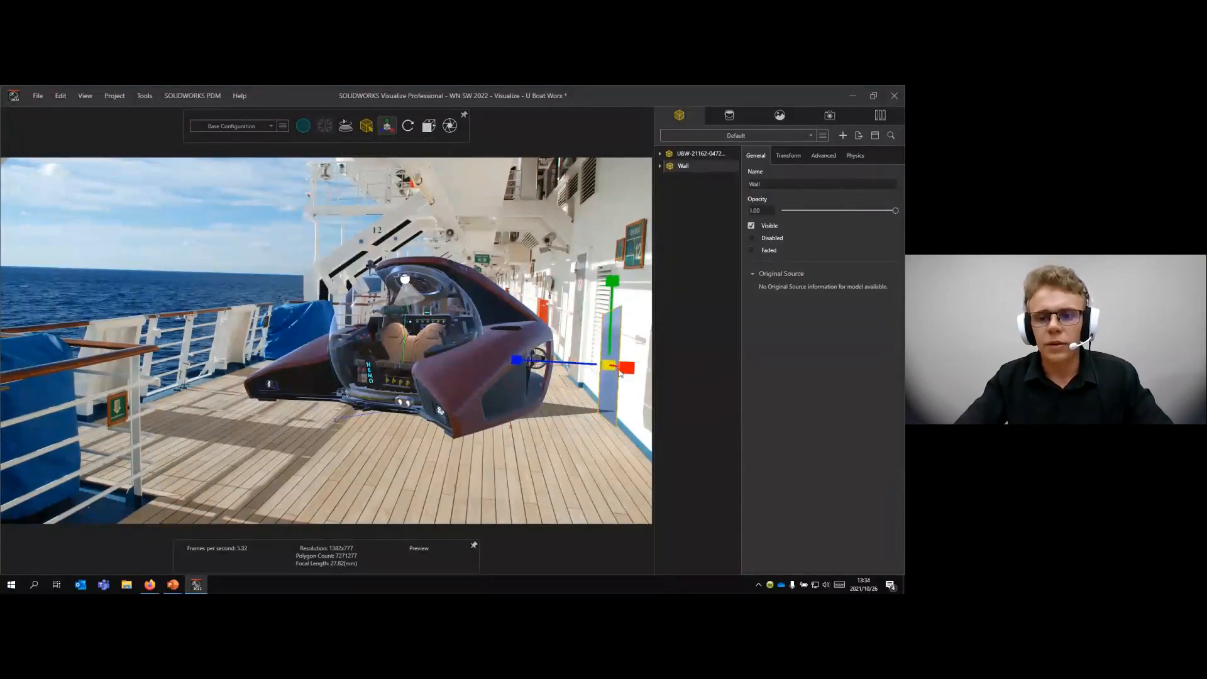
pyautogui.moveTo(620, 373)
pyautogui.mouseDown()
pyautogui.moveTo(654, 399)
pyautogui.moveTo(635, 377)
pyautogui.mouseUp()
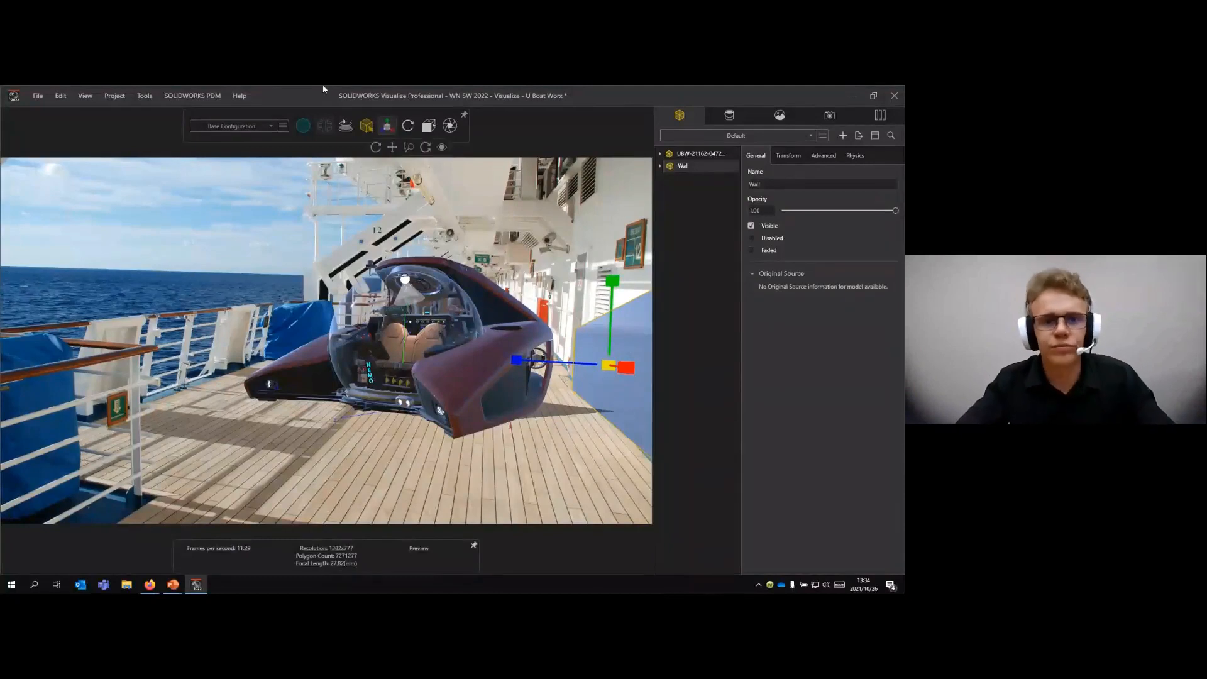
# - Fine-tune the Wall's position against the cabin wall, nudging it slightly towards the submarine and upward
pyautogui.moveTo(381, 123)
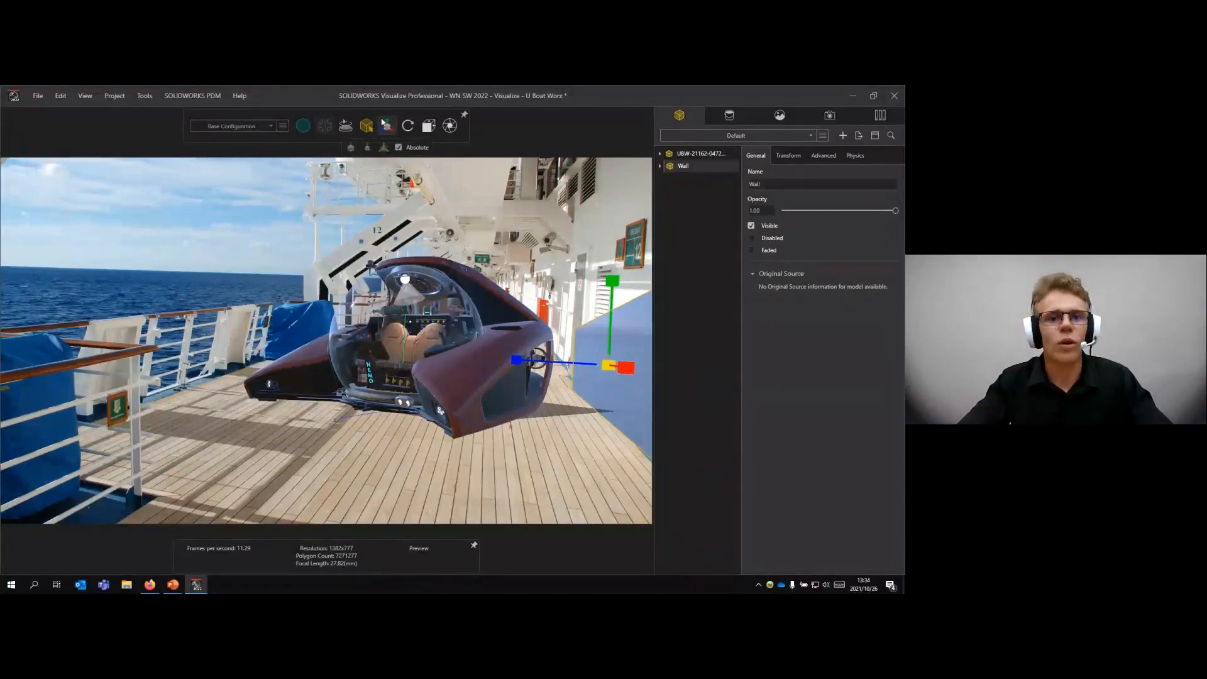
pyautogui.click(368, 147)
pyautogui.moveTo(610, 288); pyautogui.dragTo(614, 280)
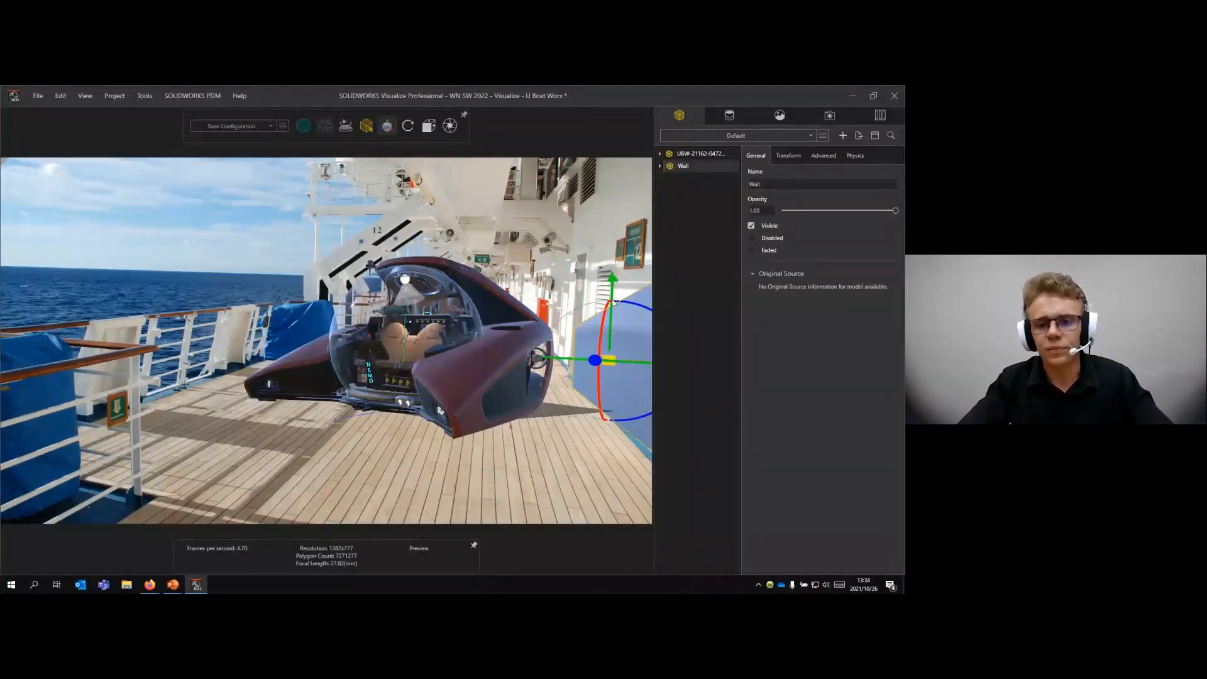
pyautogui.moveTo(635, 363); pyautogui.dragTo(625, 365)
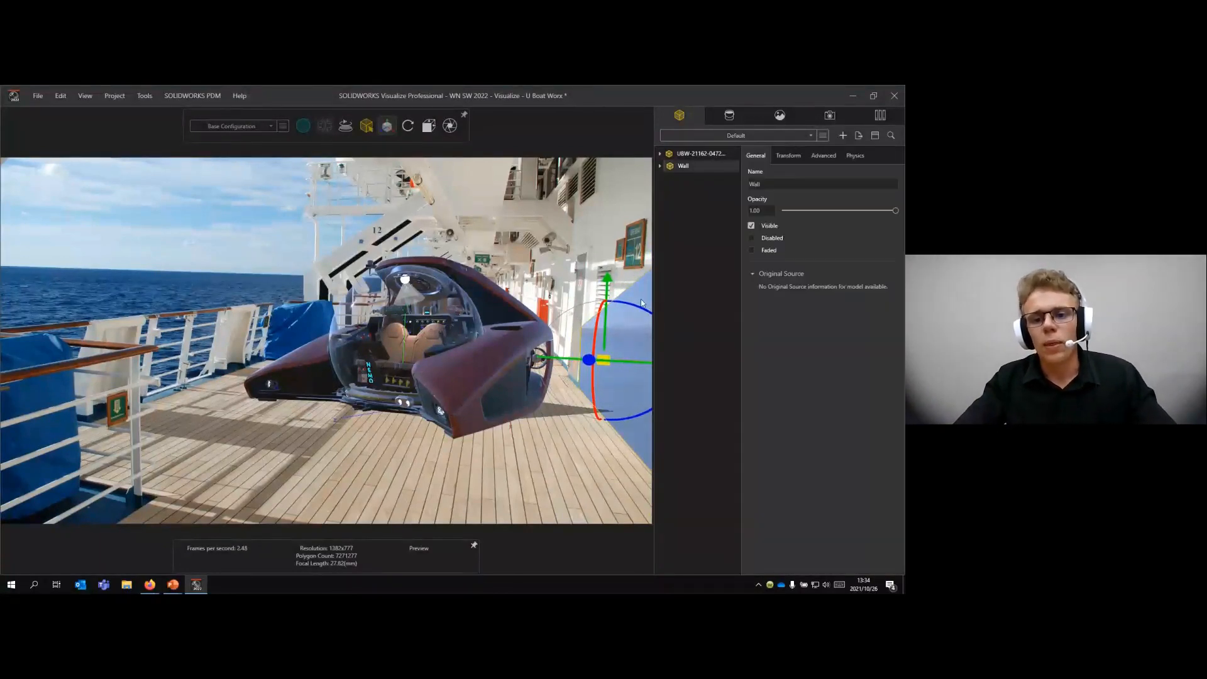
pyautogui.moveTo(606, 281); pyautogui.dragTo(608, 276)
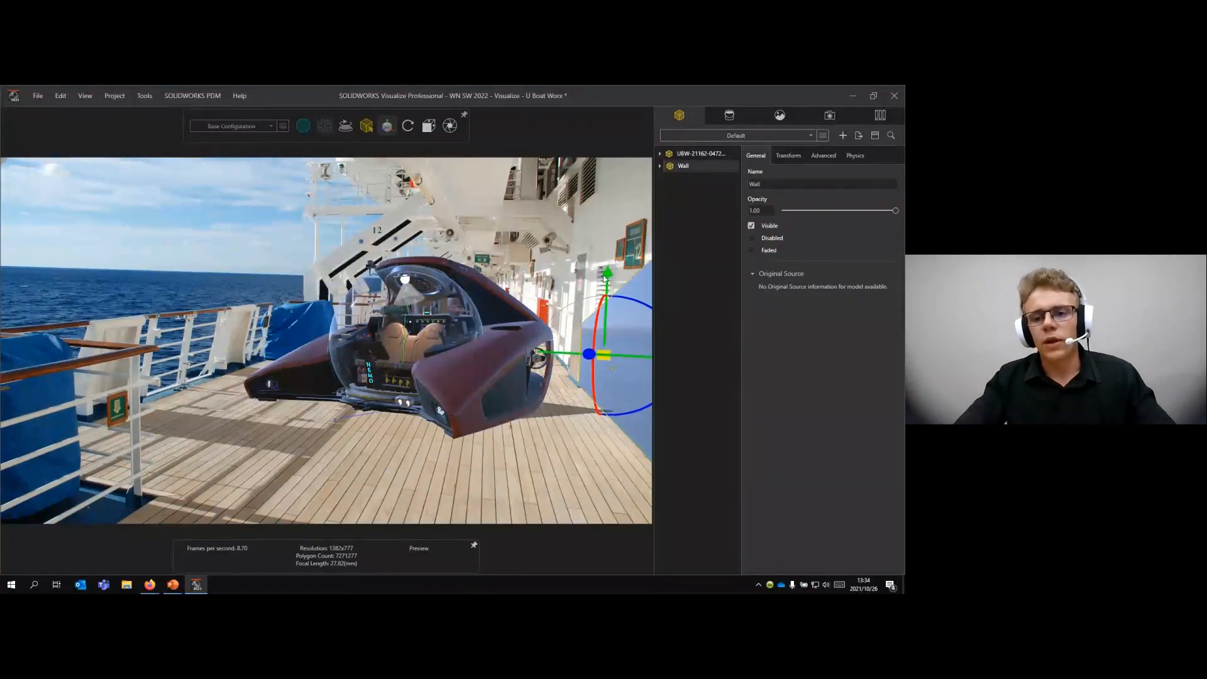
# - Enable Shadow Catcher on Wall: Part 1, render in Accurate mode and shift the submarine slightly in the view
pyautogui.click(678, 300)
pyautogui.click(699, 167)
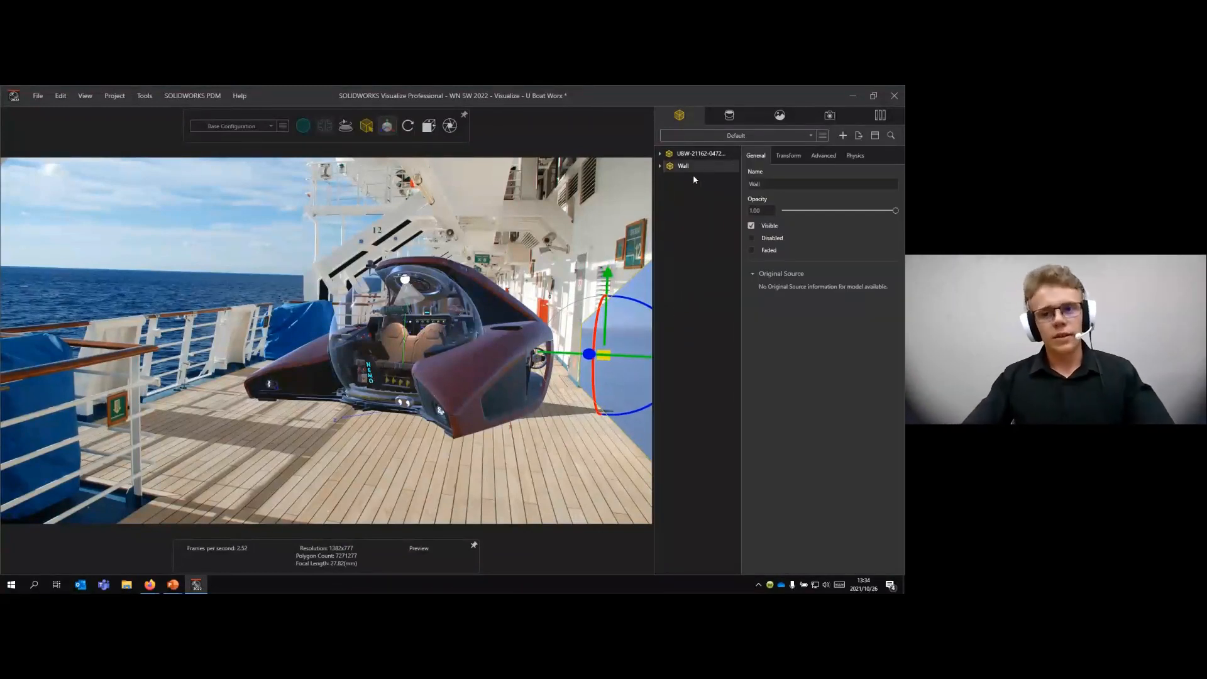
pyautogui.click(660, 166)
pyautogui.click(668, 178)
pyautogui.click(708, 190)
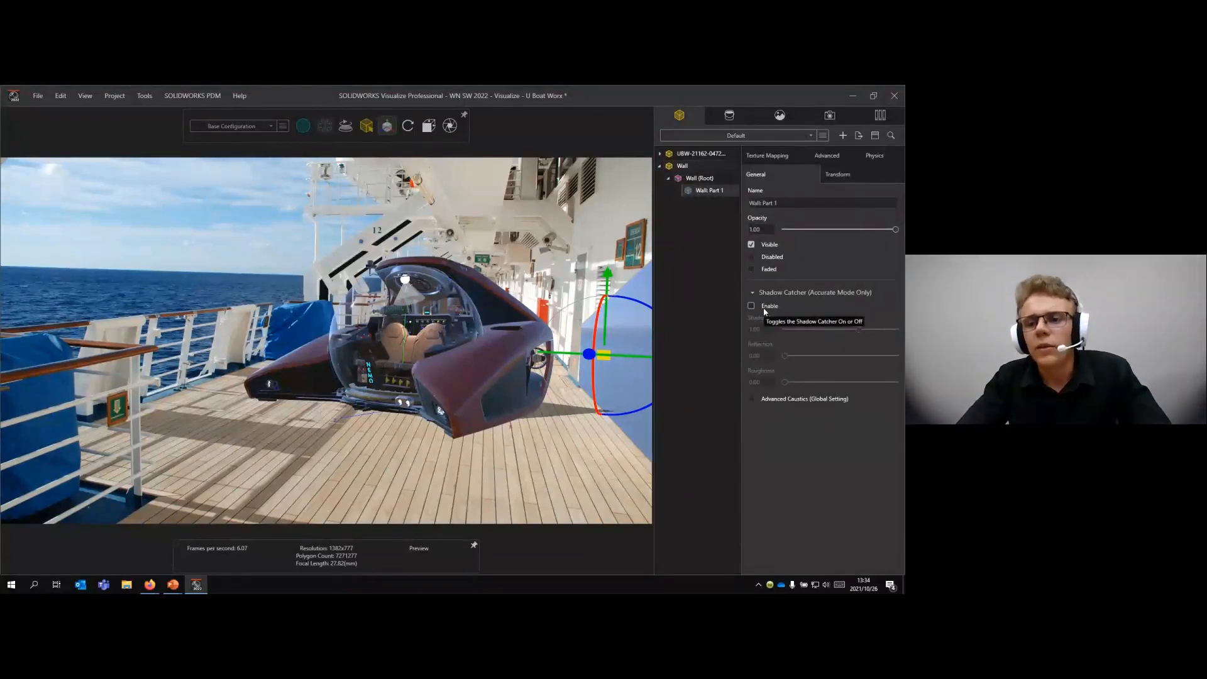
pyautogui.click(764, 310)
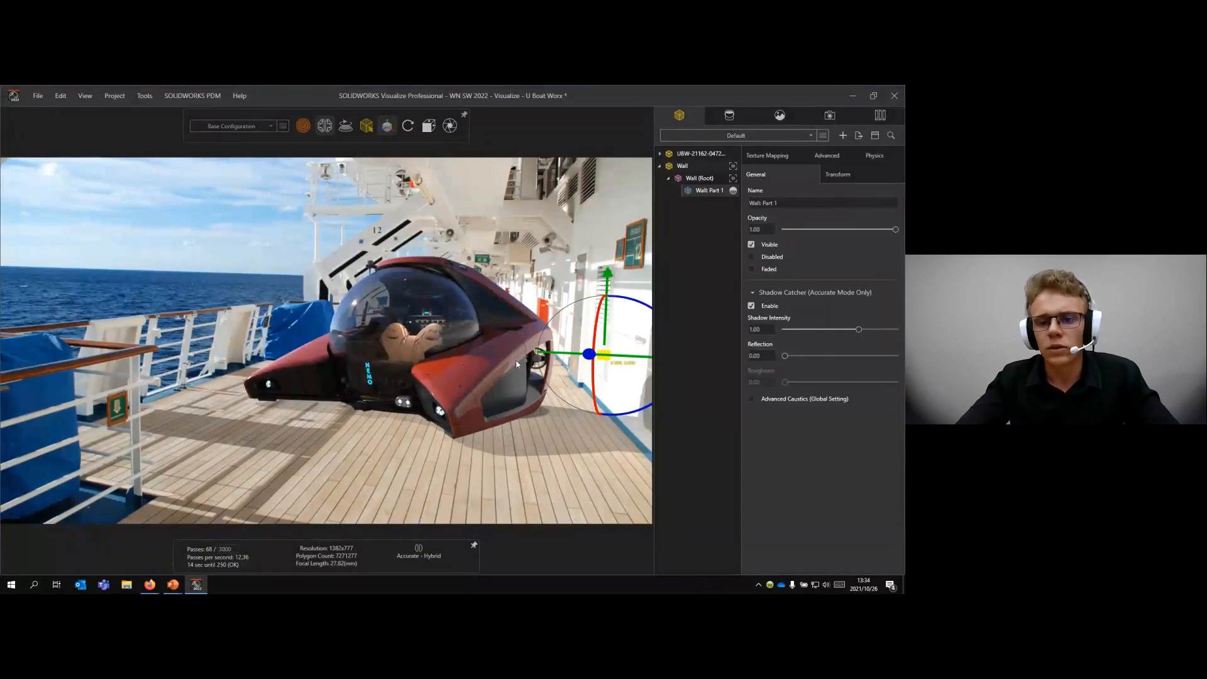
pyautogui.moveTo(517, 361); pyautogui.dragTo(488, 365)
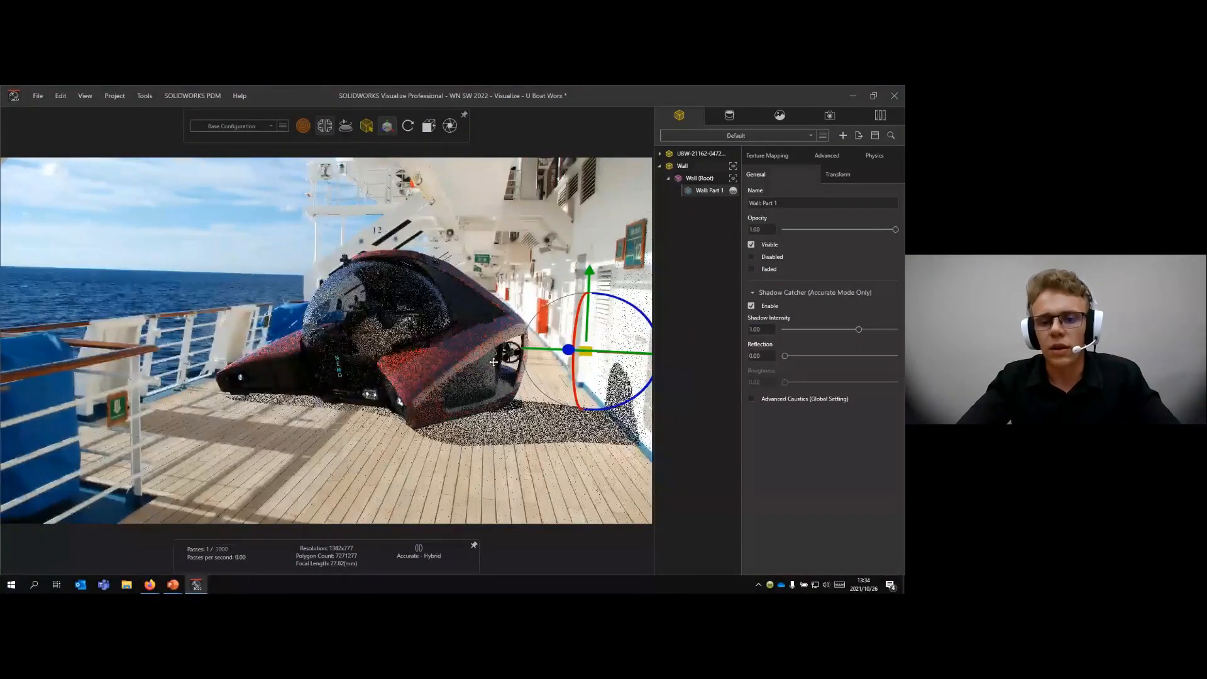
pyautogui.click(587, 442)
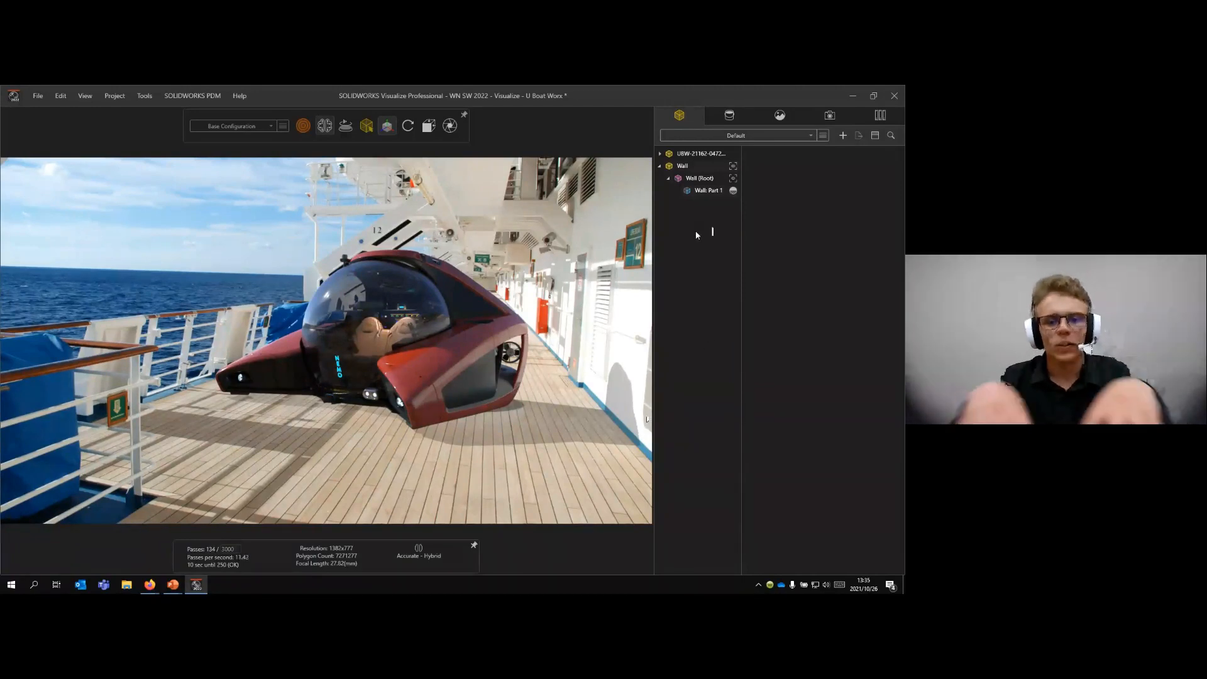
# - Switch the renderer to Fast mode and replace the cruise ship backplate with the Underwater plate
pyautogui.hotkey('alt', 'r')
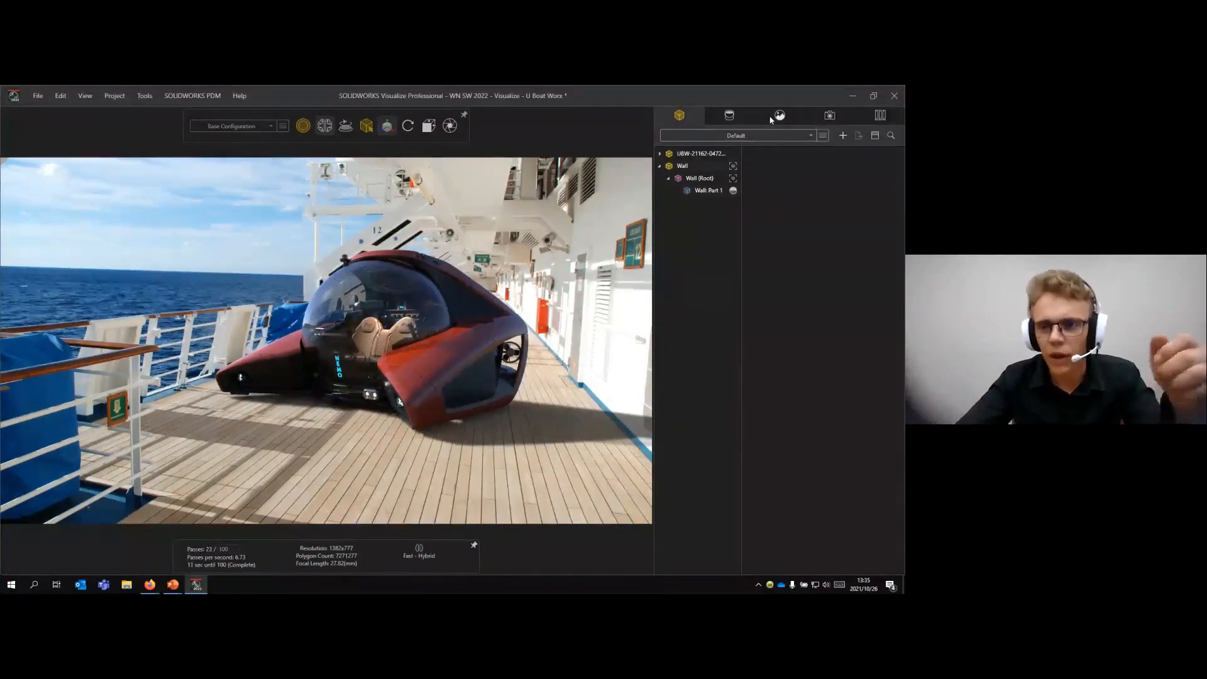
pyautogui.click(881, 116)
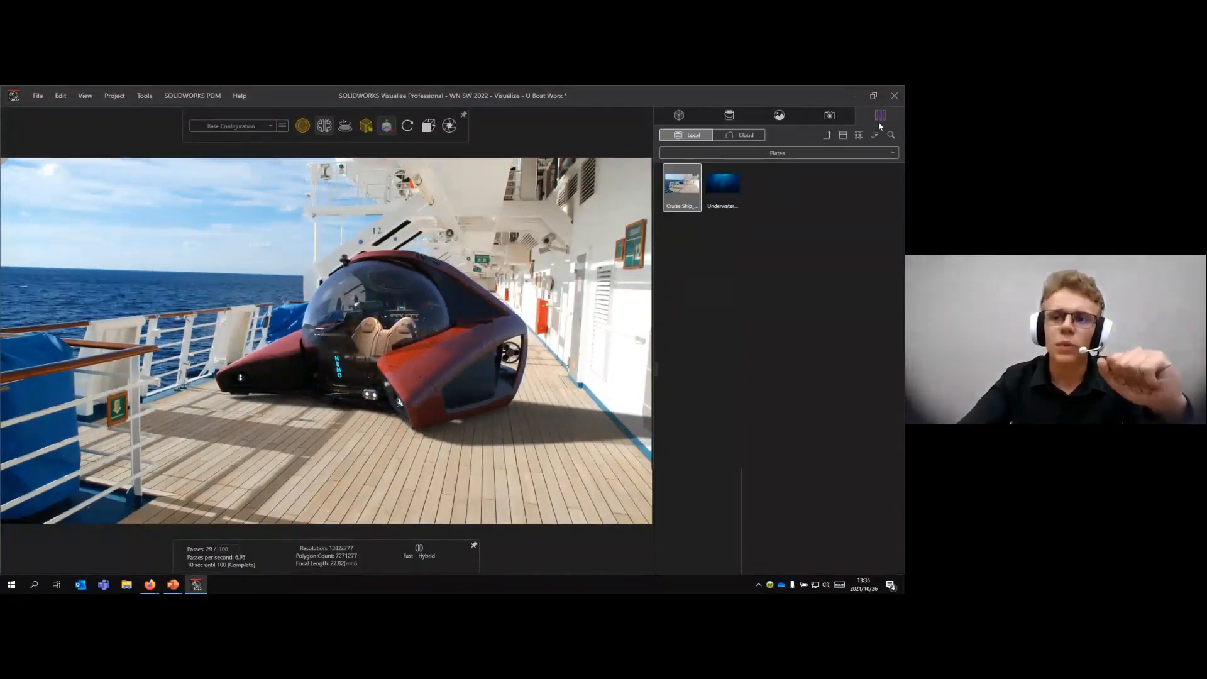
pyautogui.click(735, 184)
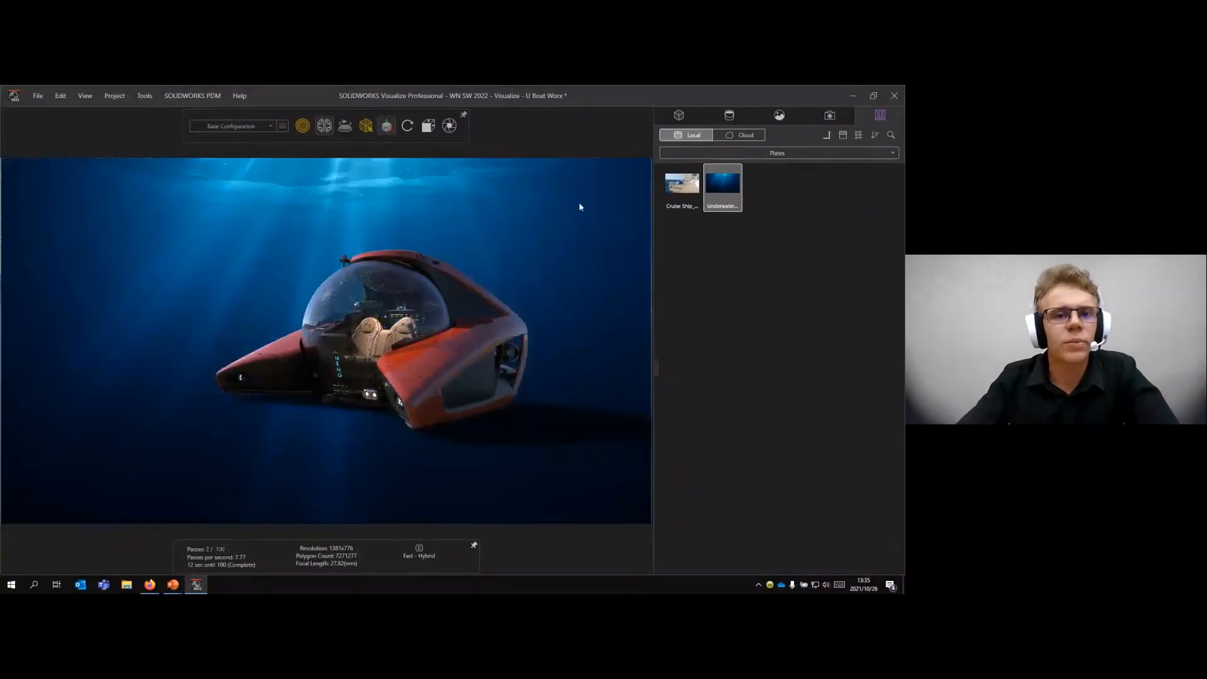
# - Add a new camera to the project and name it Under Water
pyautogui.click(821, 118)
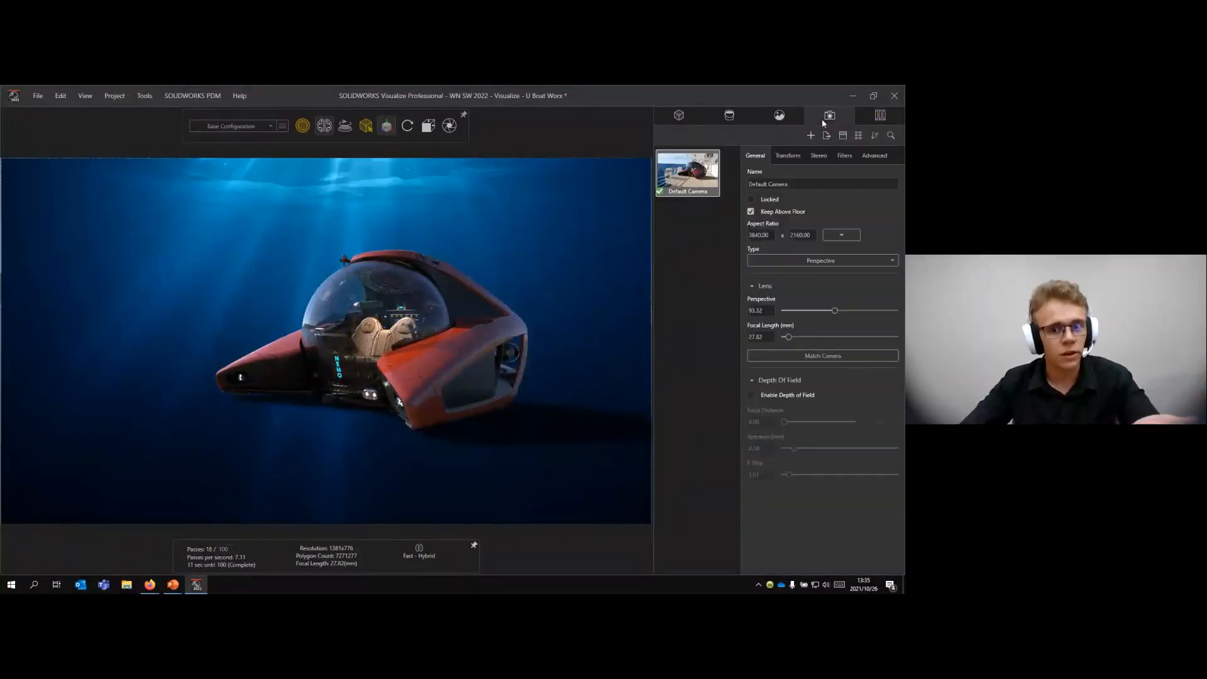
pyautogui.click(682, 245)
pyautogui.rightClick(682, 245)
pyautogui.click(706, 254)
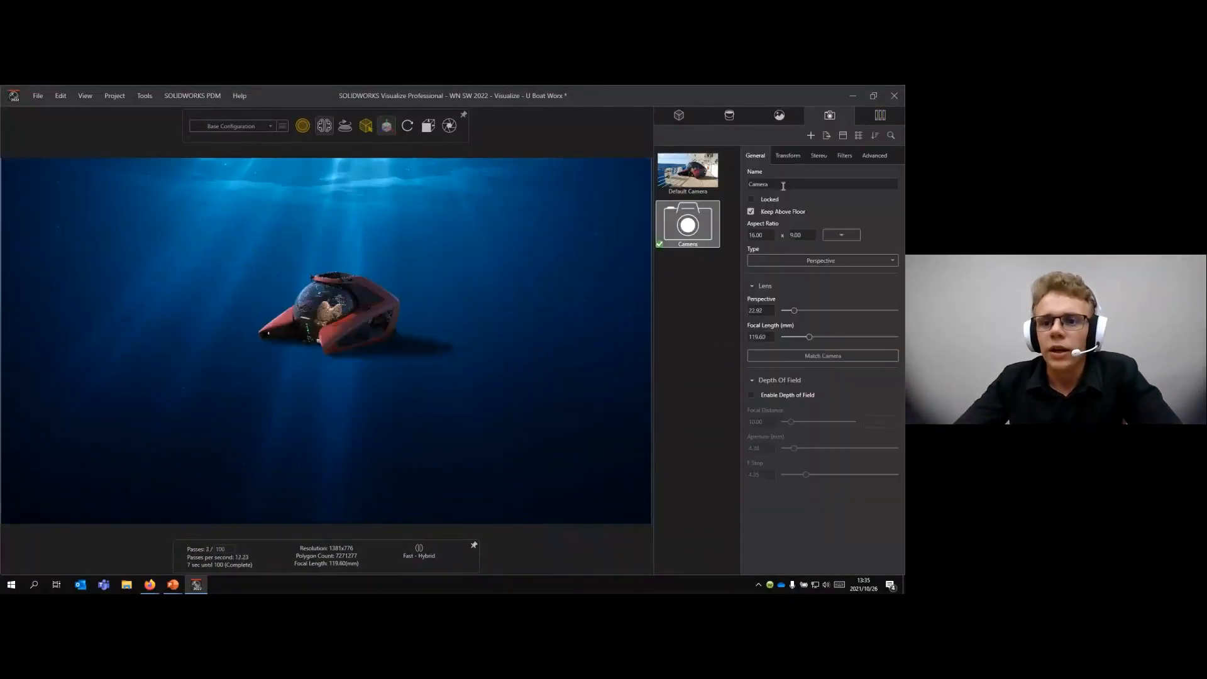
pyautogui.press('BackSpace')
pyautogui.press('BackSpace')
pyautogui.press('BackSpace')
pyautogui.press('BackSpace')
pyautogui.press('BackSpace')
pyautogui.press('BackSpace')
pyautogui.write('Un')
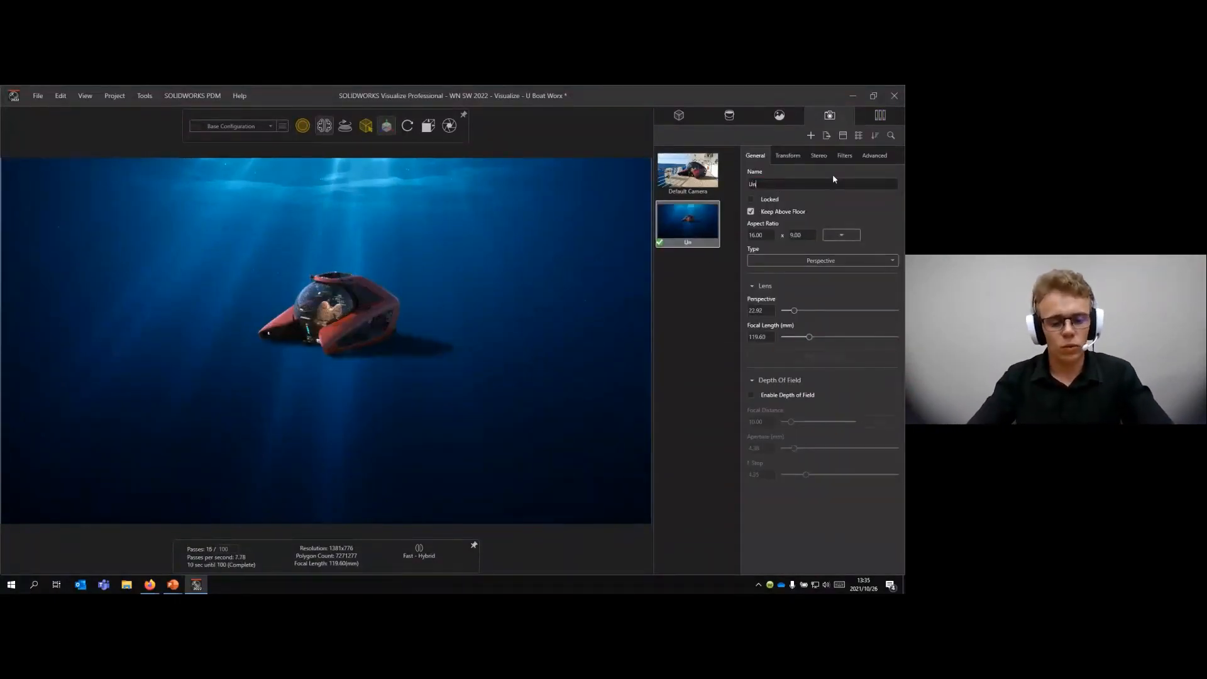
pyautogui.write('der Water')
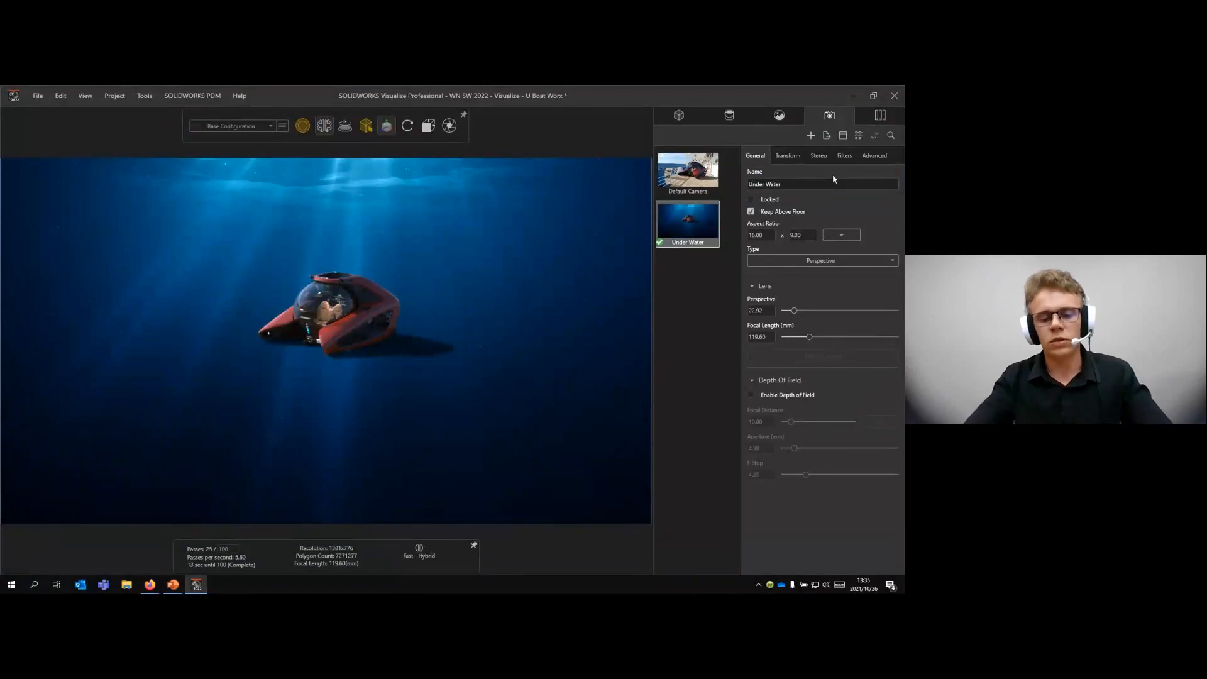
pyautogui.click(697, 270)
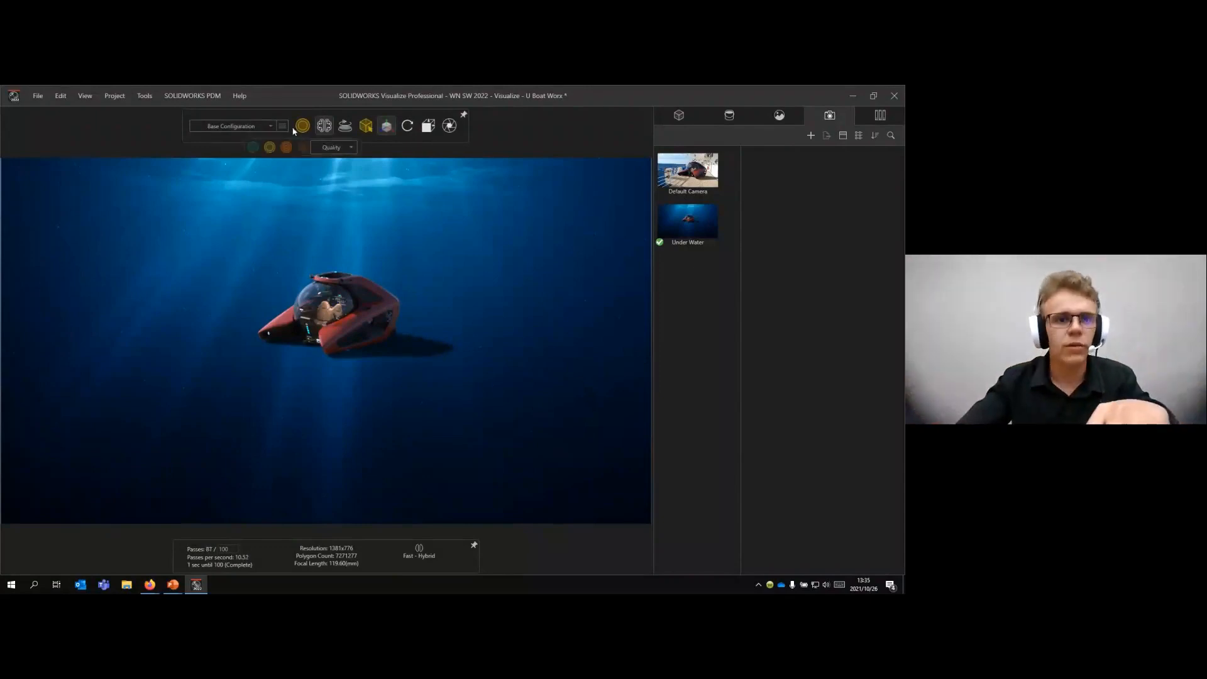
# - Create a new configuration and name it Under Water
pyautogui.click(268, 145)
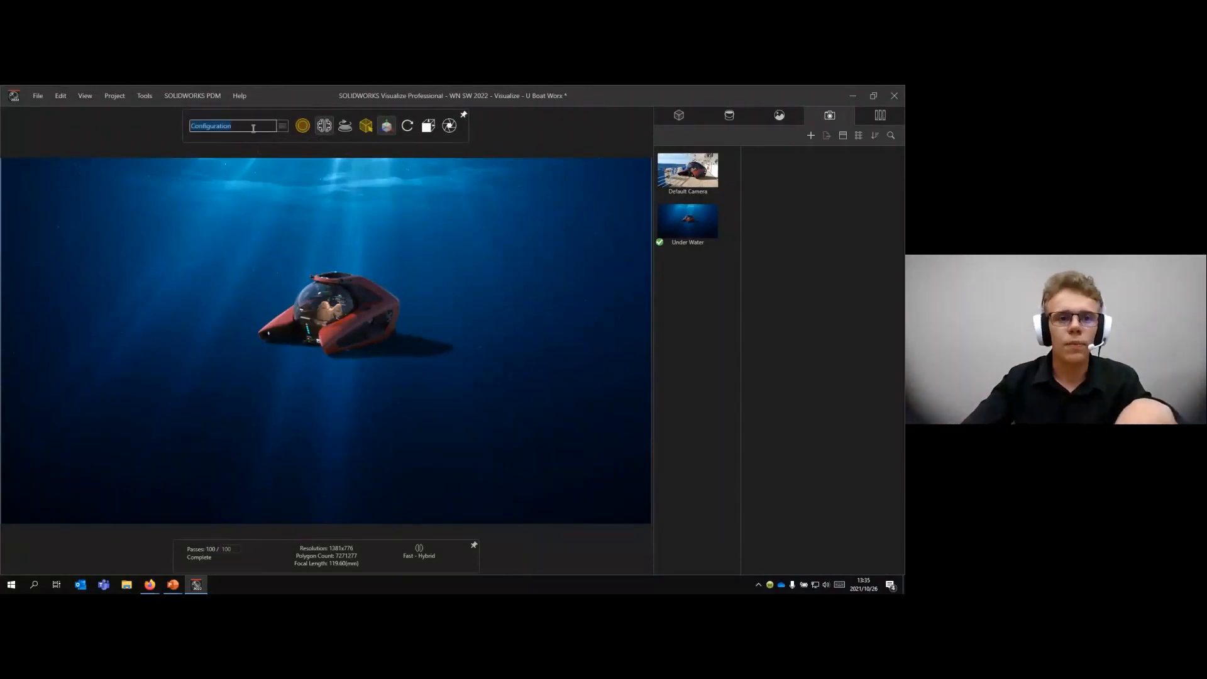
pyautogui.write('Und')
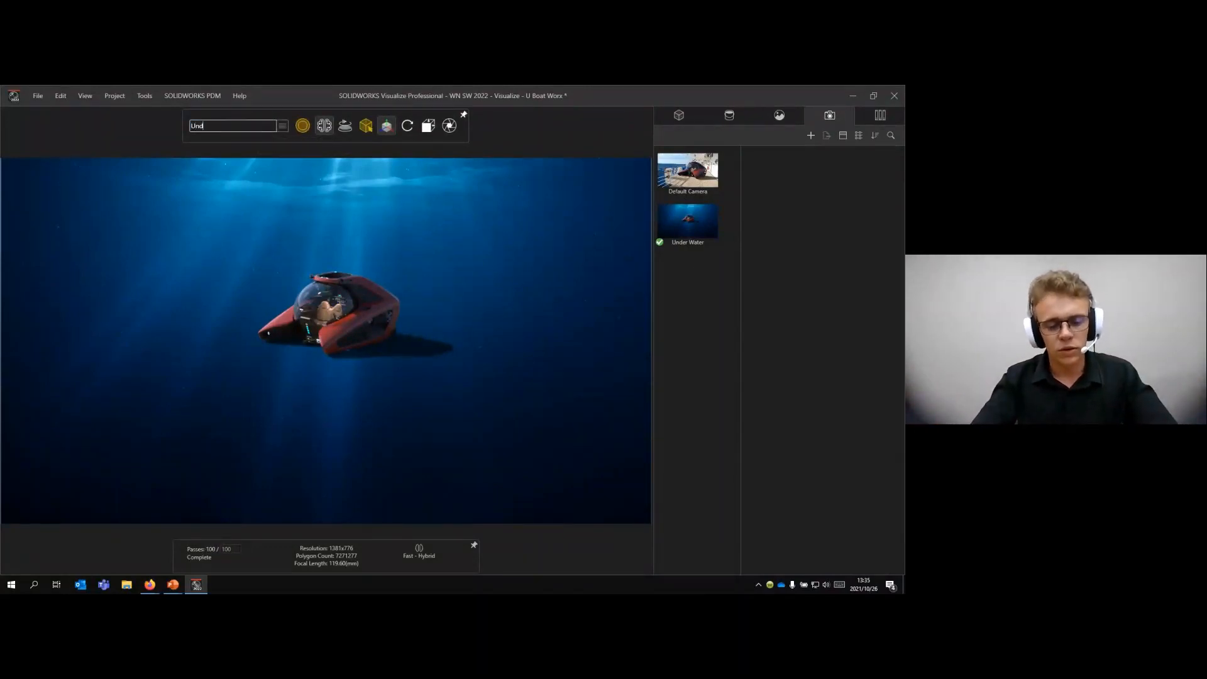
pyautogui.write('er Wa')
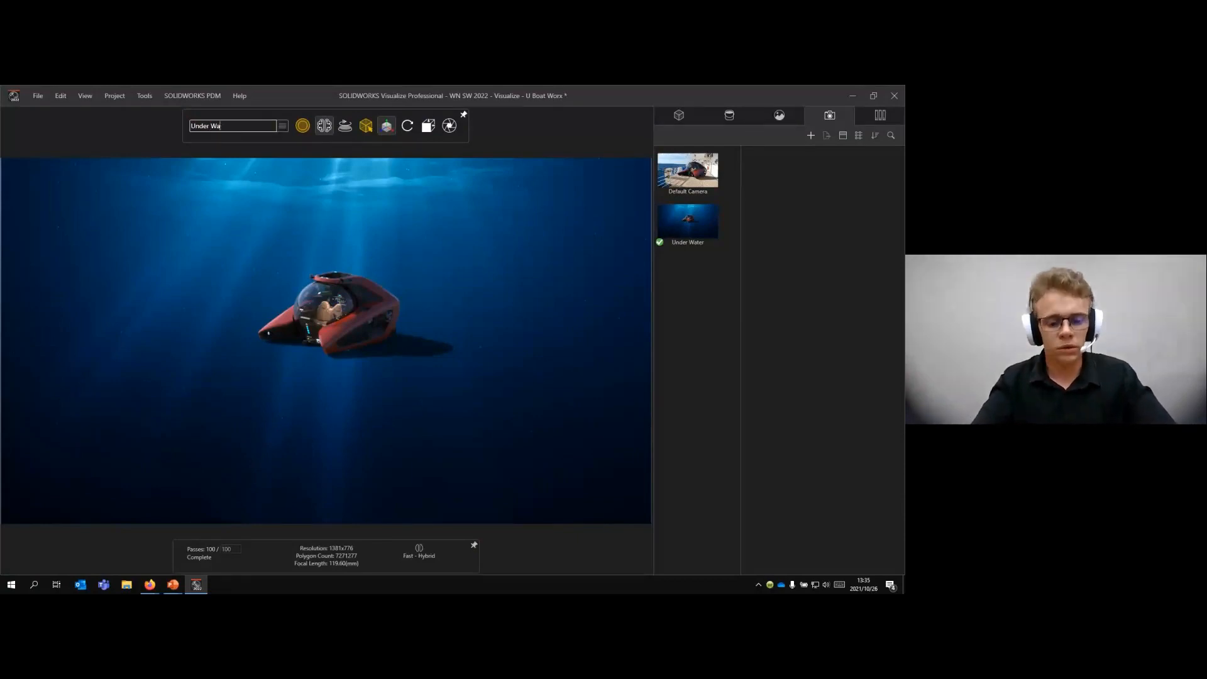
pyautogui.write('ter')
pyautogui.press('Return')
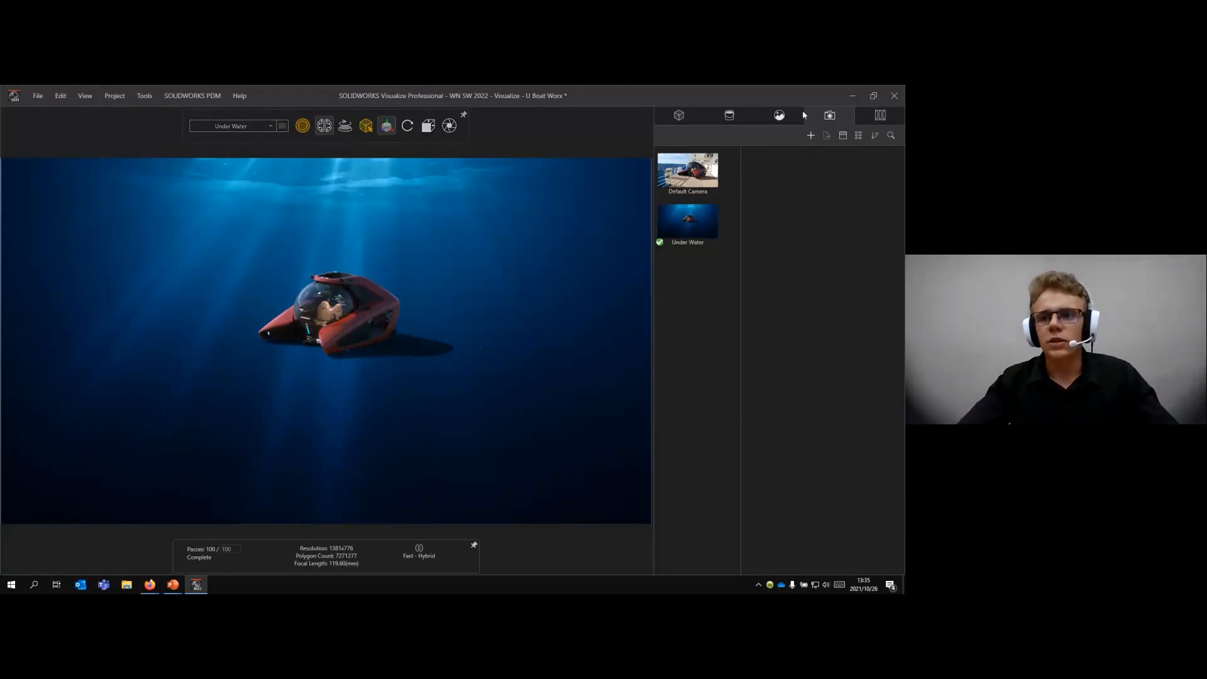
# - Frame the submarine from the front and apply the Dazzler environment from the local library
pyautogui.scroll(6, 342, 322)
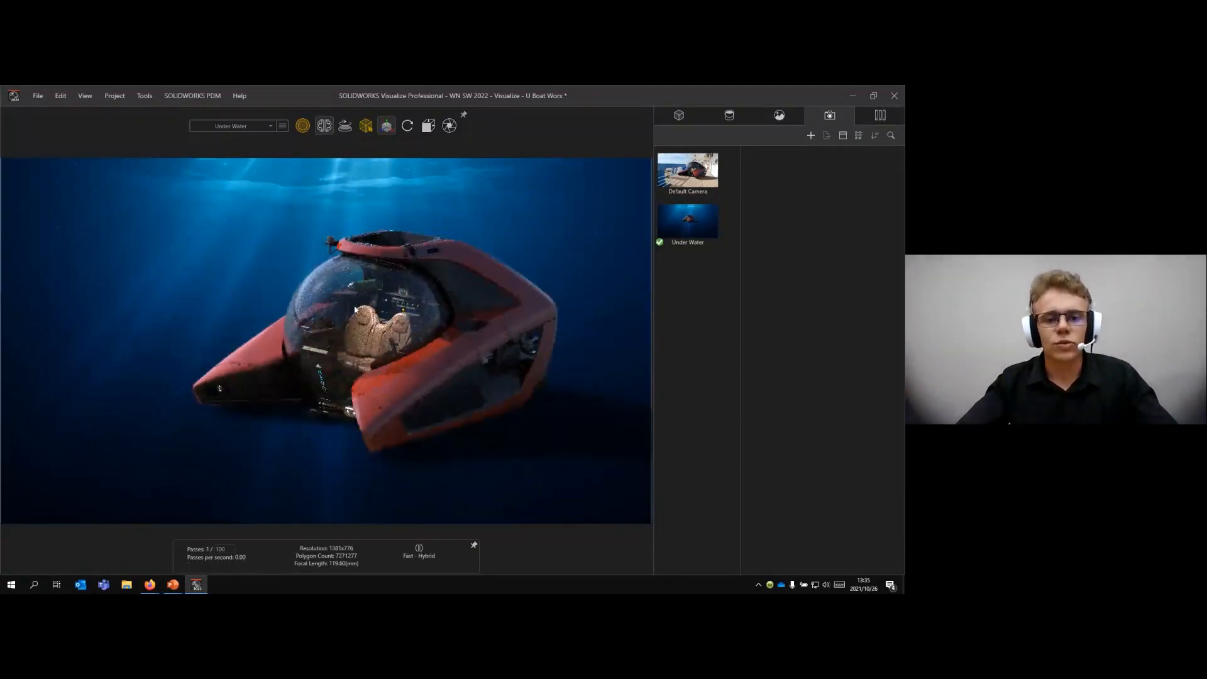
pyautogui.moveTo(355, 308); pyautogui.dragTo(394, 312)
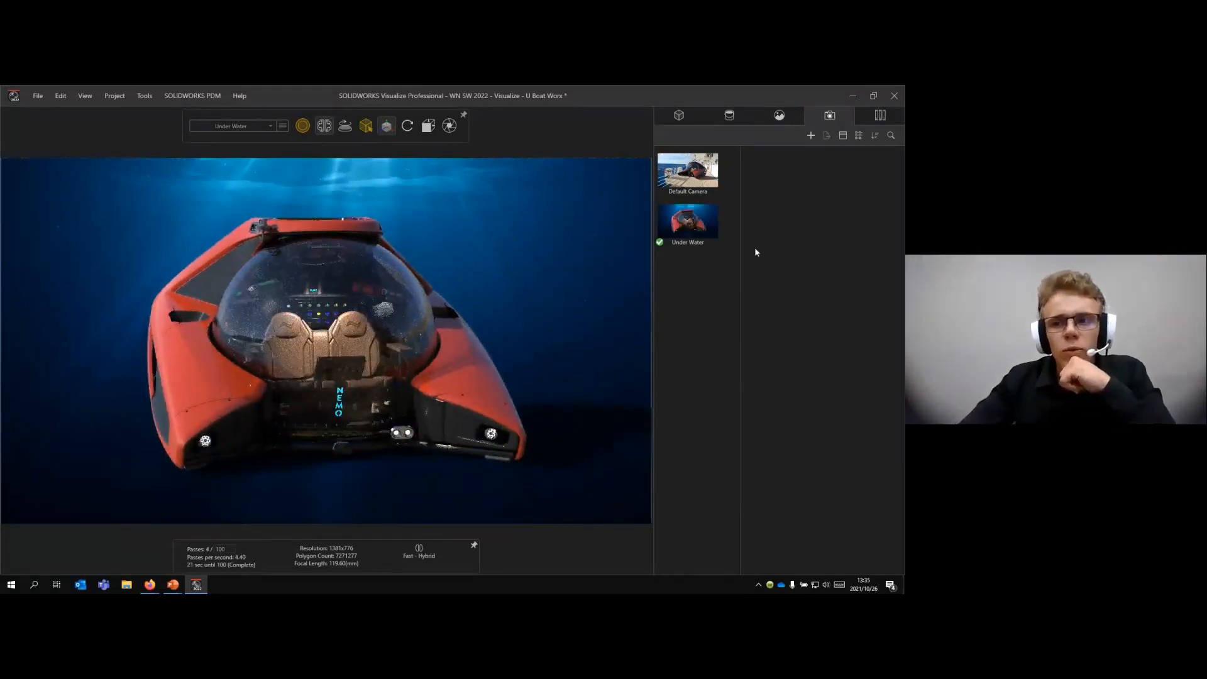
pyautogui.click(878, 116)
pyautogui.click(811, 153)
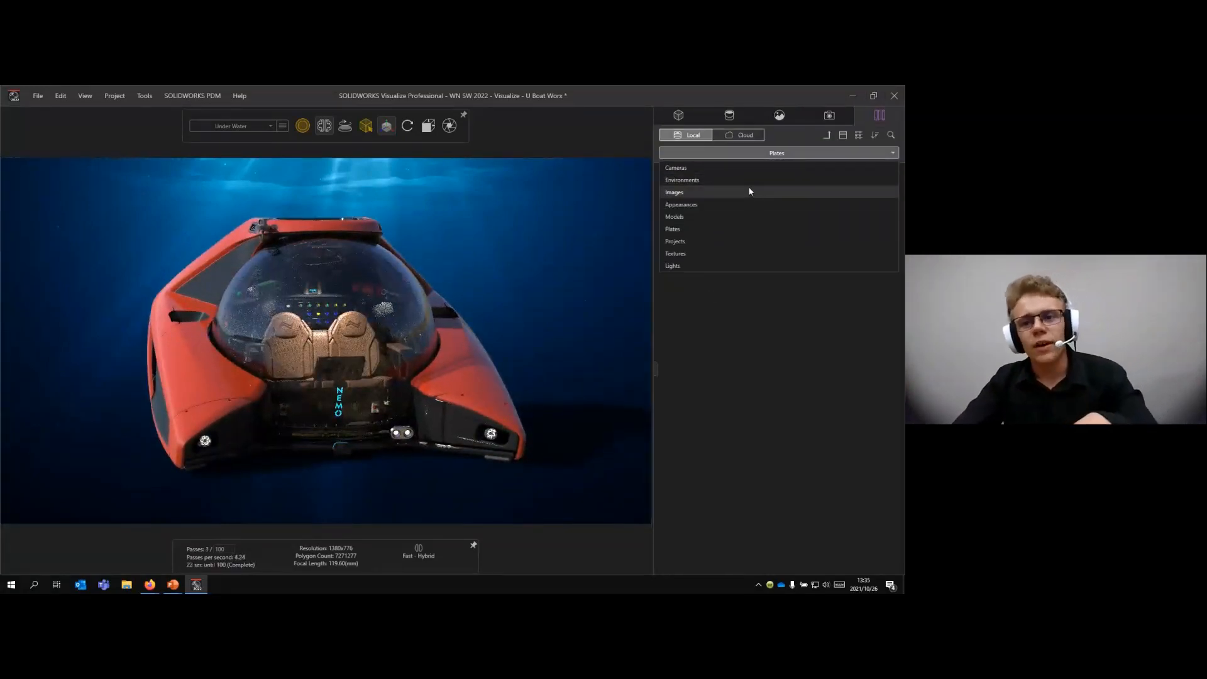
pyautogui.click(786, 179)
pyautogui.click(827, 137)
pyautogui.click(889, 136)
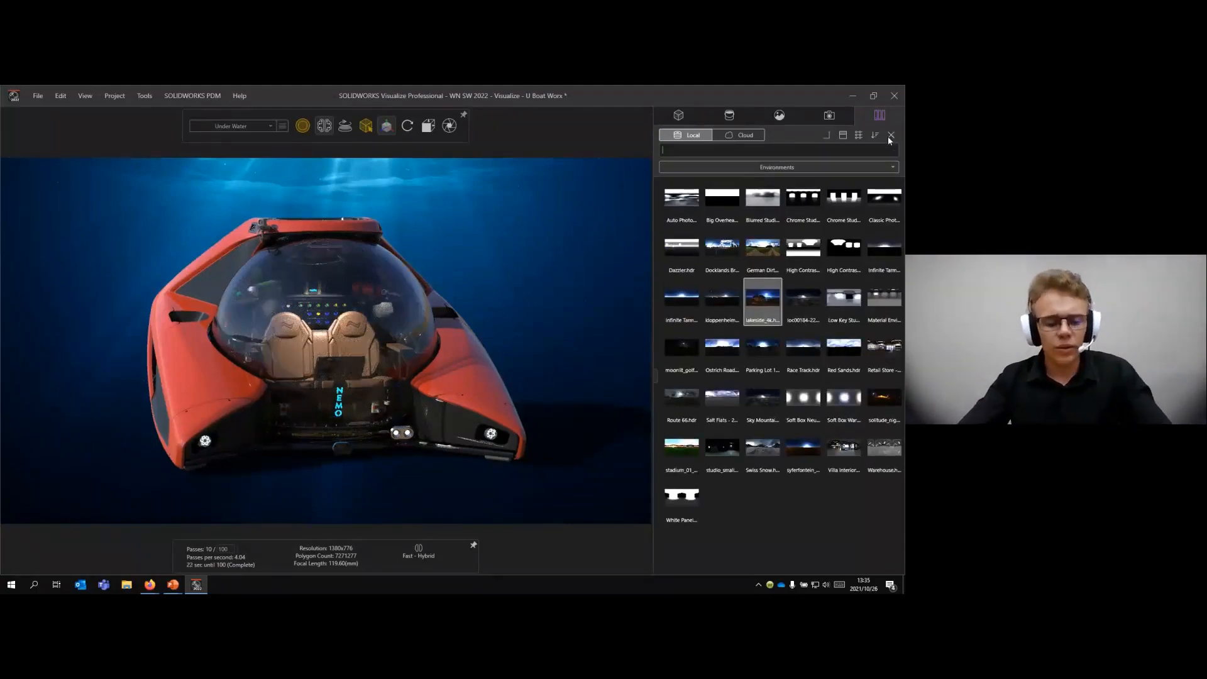
pyautogui.write('da')
pyautogui.moveTo(670, 218); pyautogui.dragTo(582, 220)
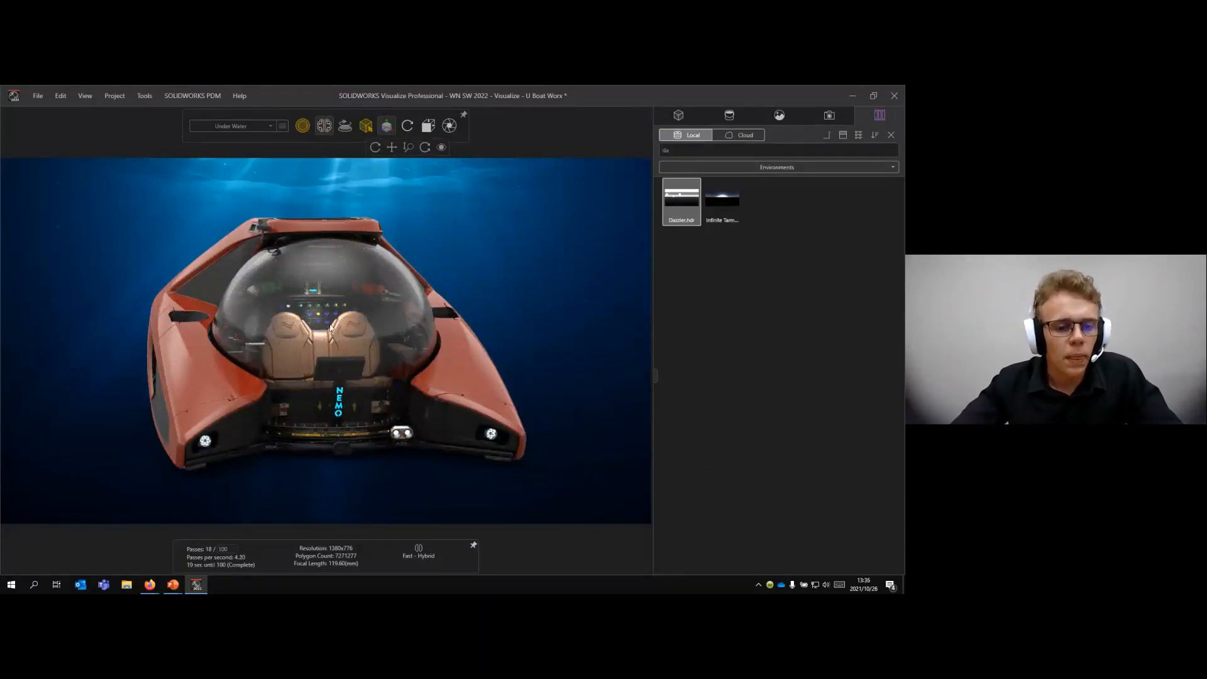
# - Set the Under Water camera to a low front view with a 35 mm focal length, filling the frame with the submarine
pyautogui.click(829, 116)
pyautogui.moveTo(447, 249); pyautogui.dragTo(503, 221, button='middle')
pyautogui.click(765, 337)
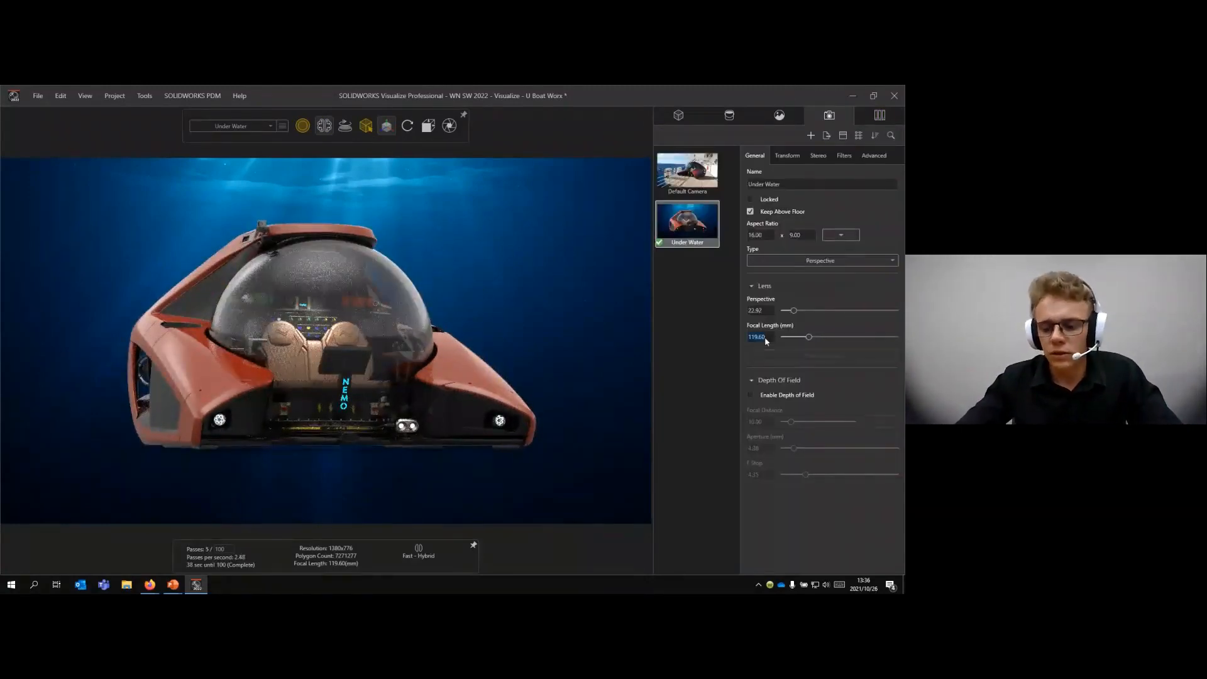
pyautogui.write('35')
pyautogui.press('Return')
pyautogui.scroll(6, 276, 338)
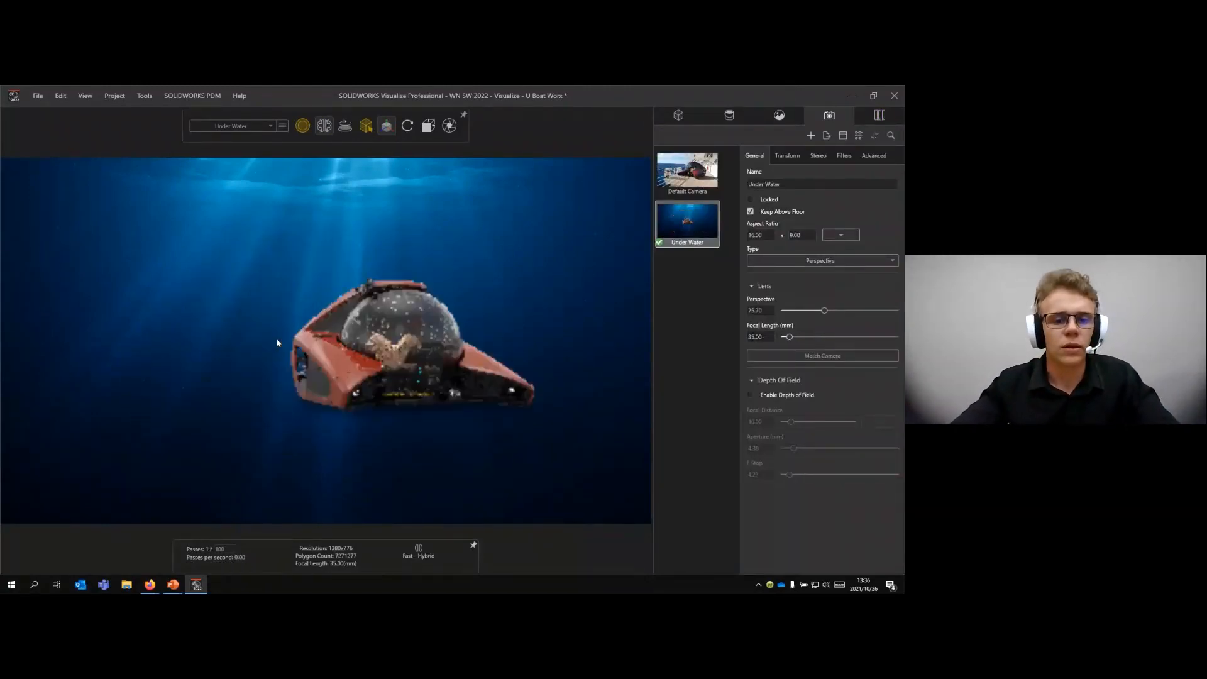
pyautogui.scroll(-3, 526, 351)
pyautogui.scroll(5, 526, 351)
pyautogui.scroll(-2, 163, 372)
pyautogui.scroll(3, 163, 372)
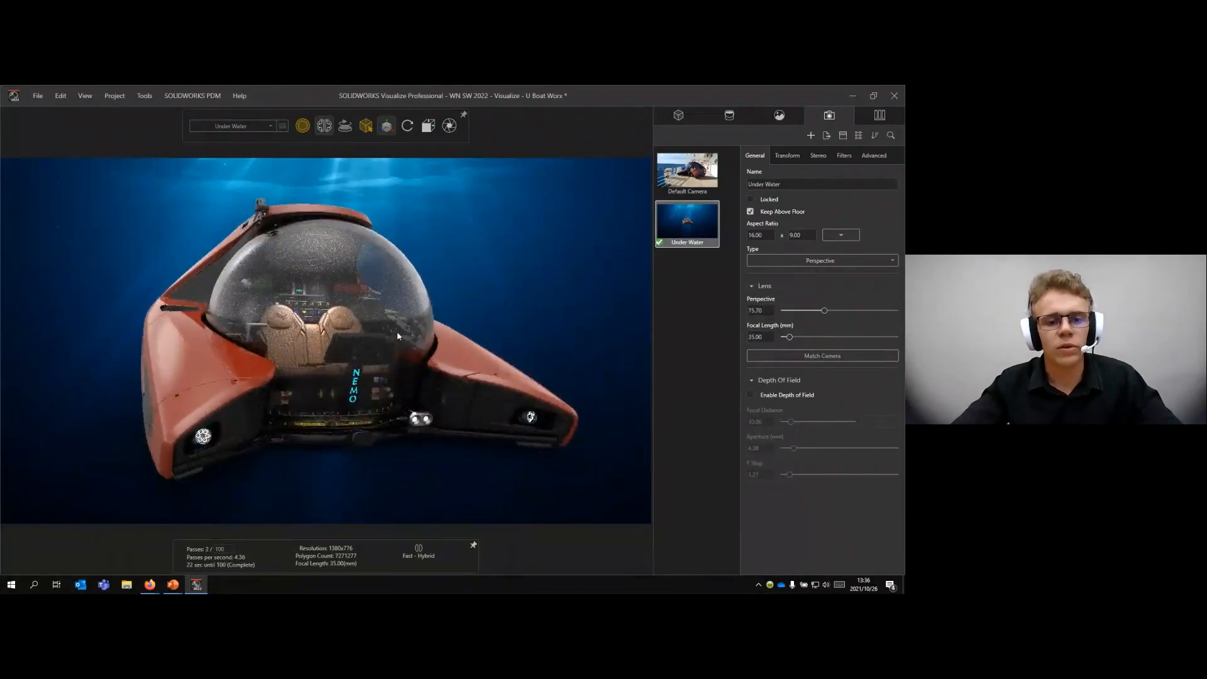
# - Add a new camera named Free, make it active and frame the submarine up close from the front
pyautogui.click(687, 380)
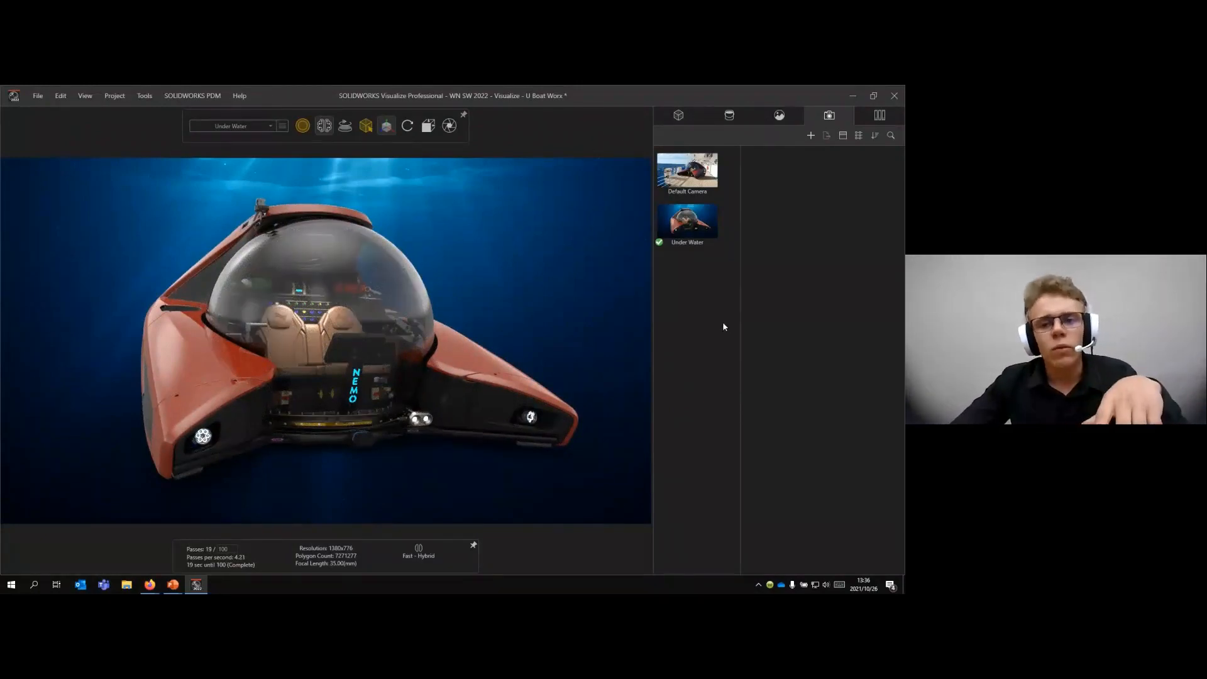
pyautogui.rightClick(701, 256)
pyautogui.click(733, 261)
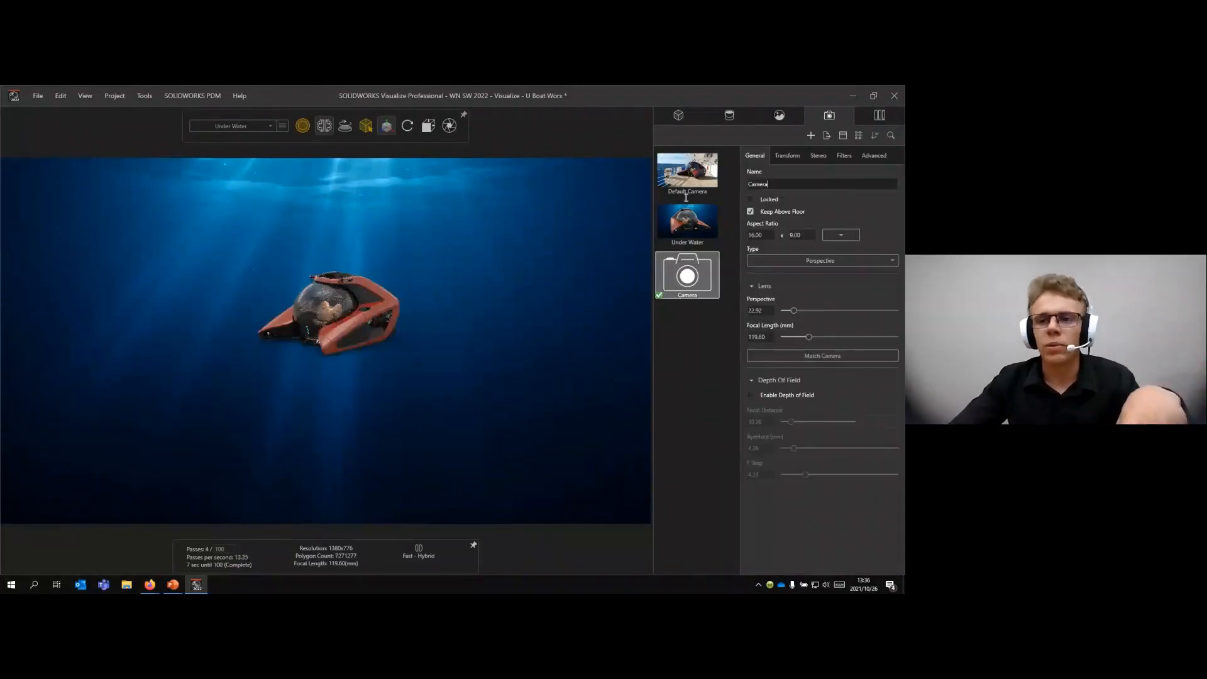
pyautogui.write('Free')
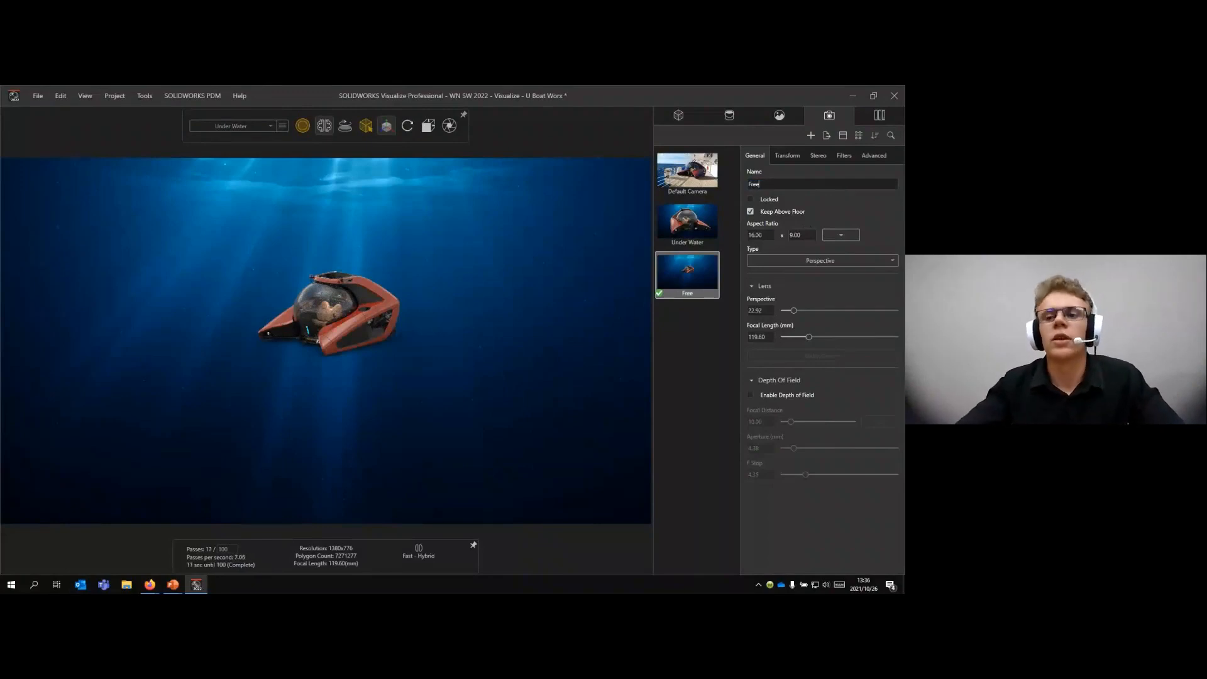
pyautogui.click(718, 366)
pyautogui.click(670, 285)
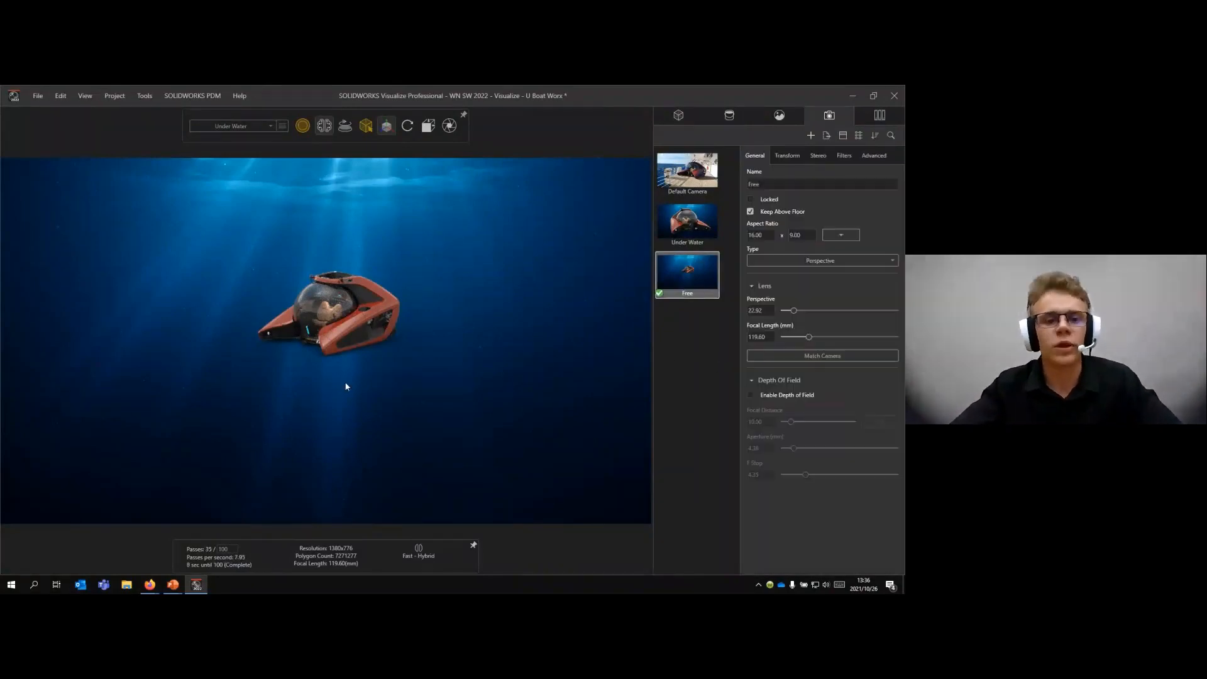
pyautogui.scroll(5, 342, 326)
pyautogui.moveTo(342, 325); pyautogui.dragTo(346, 368, button='middle')
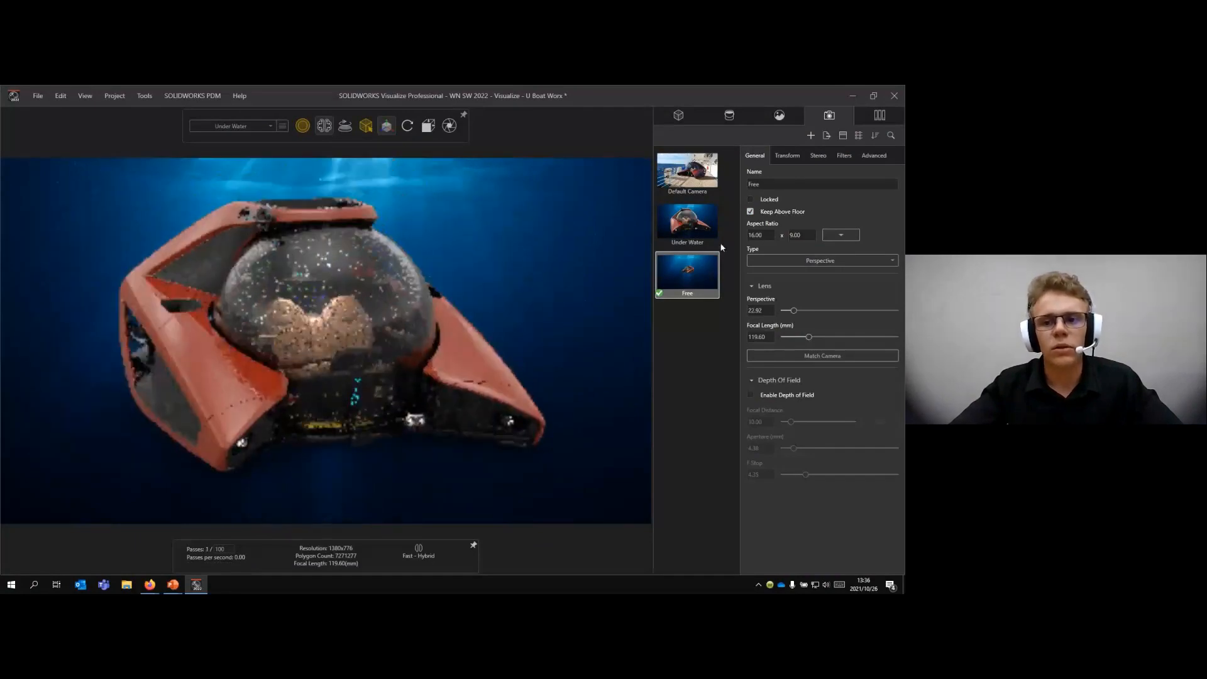
# - Lock the Under Water camera and the Default Camera, keeping Free as the editable camera
pyautogui.click(687, 223)
pyautogui.click(768, 202)
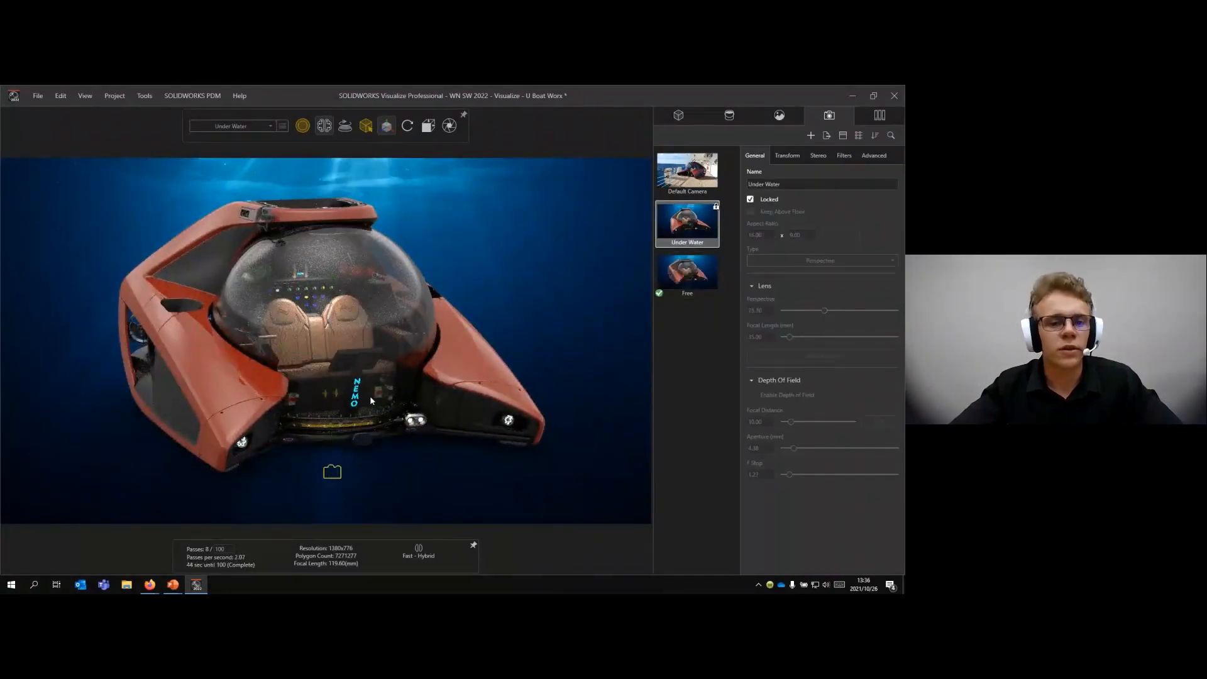
pyautogui.click(687, 173)
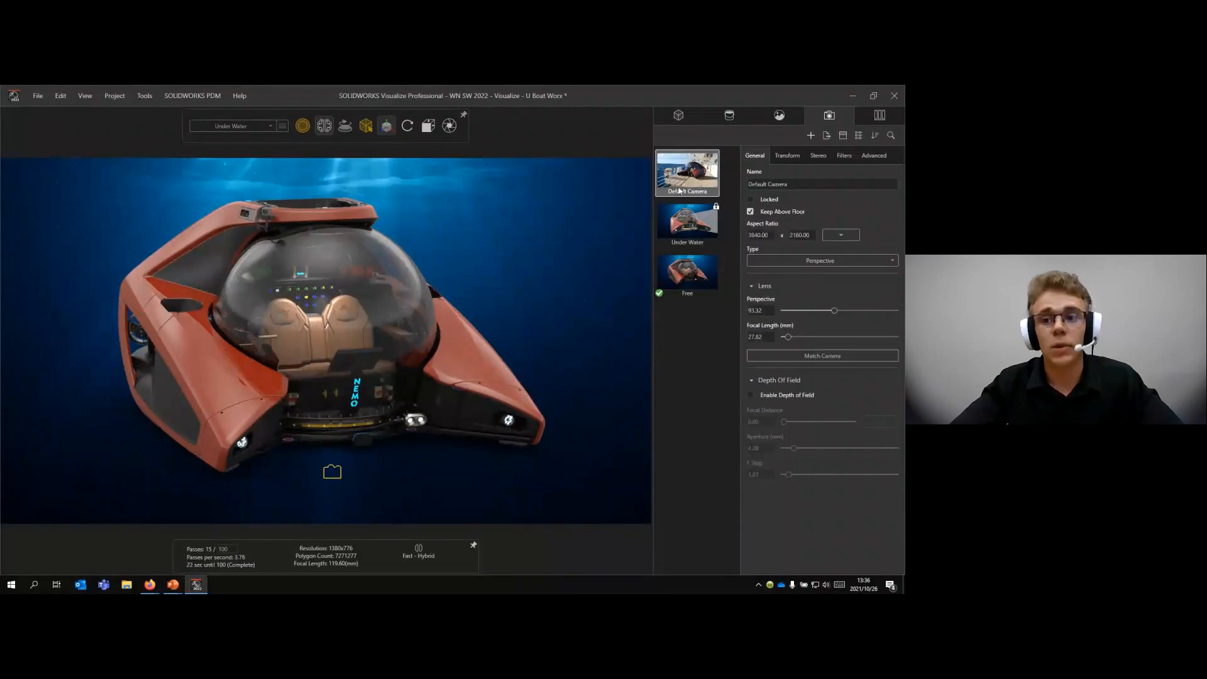
pyautogui.click(750, 199)
pyautogui.click(687, 272)
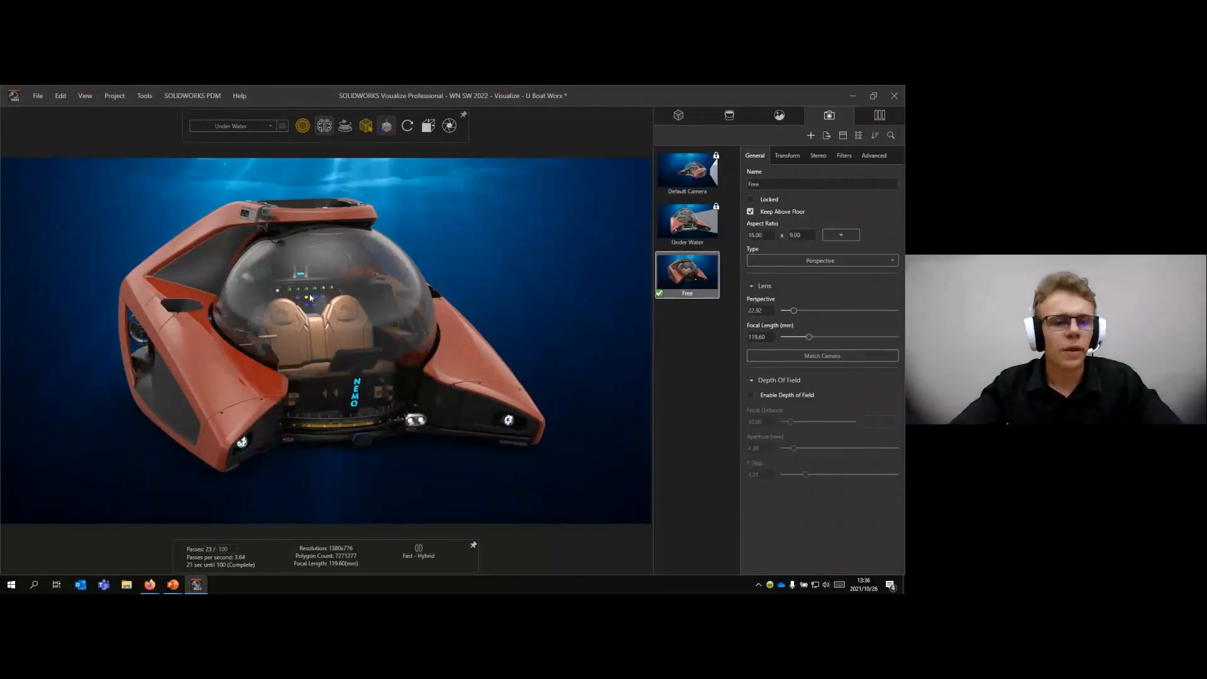
# - Aim the Free camera straight down on the submarine and add a spot light that matches the current camera
pyautogui.moveTo(491, 269); pyautogui.dragTo(256, 493)
pyautogui.moveTo(312, 250)
pyautogui.mouseDown()
pyautogui.moveTo(315, 277)
pyautogui.moveTo(339, 302)
pyautogui.moveTo(321, 354)
pyautogui.moveTo(315, 254)
pyautogui.moveTo(336, 271)
pyautogui.mouseUp()
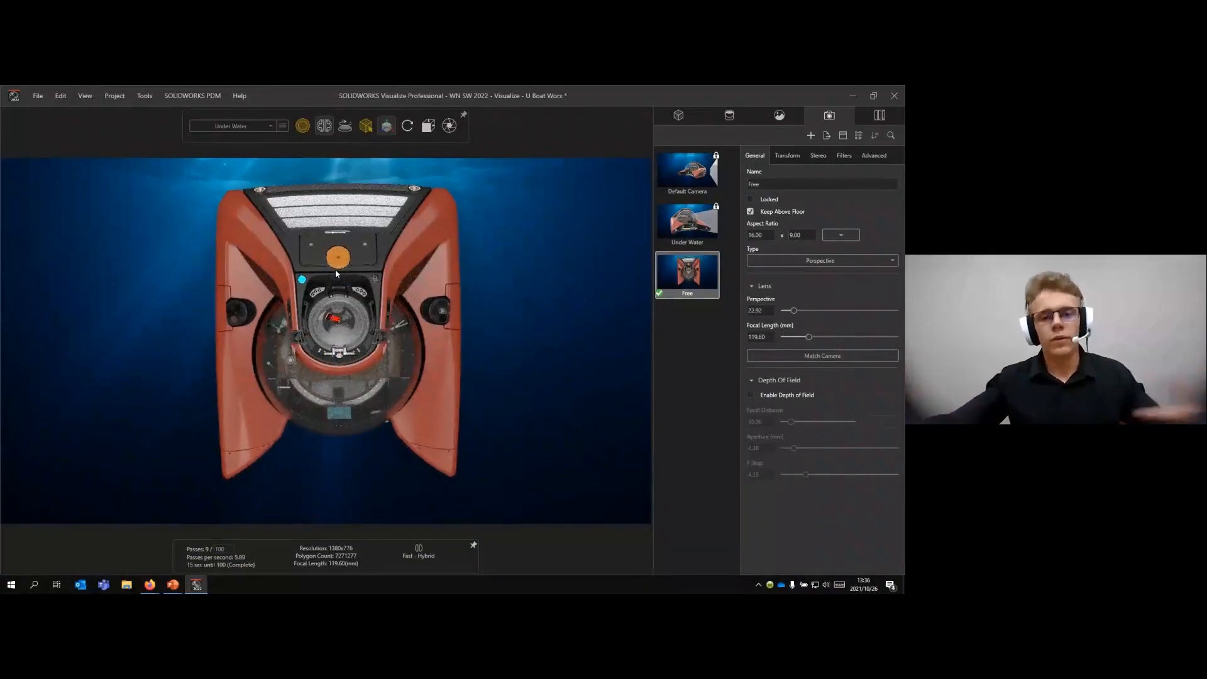
pyautogui.click(683, 231)
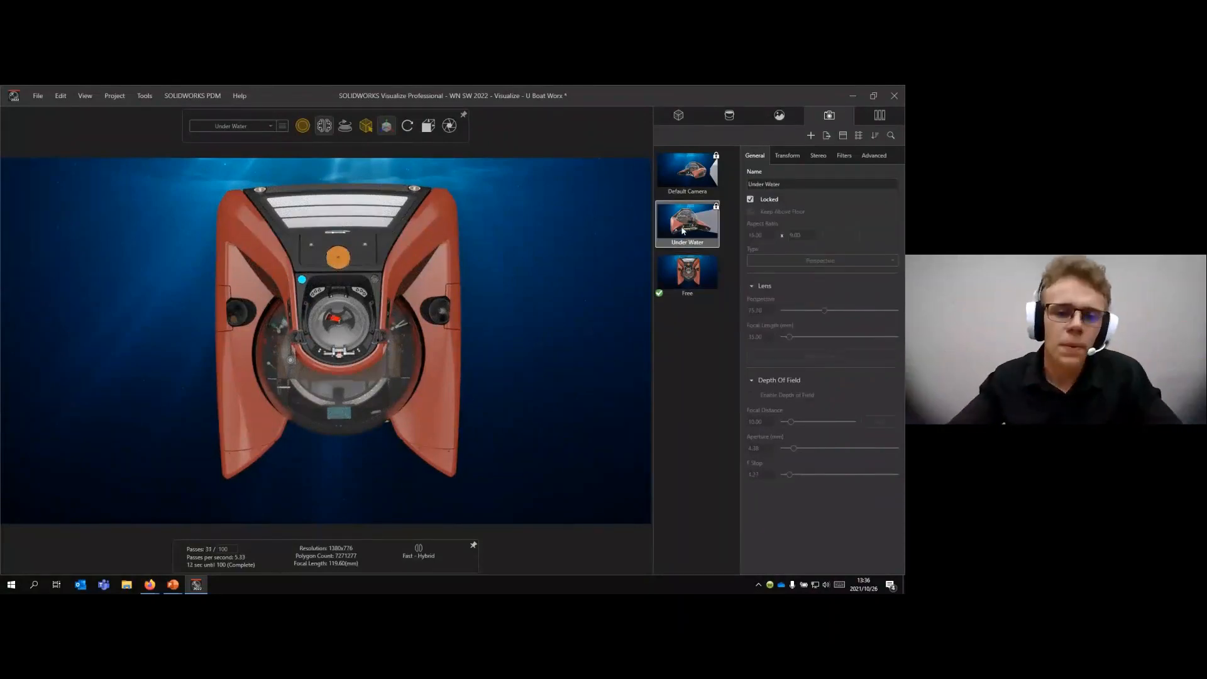
pyautogui.moveTo(549, 314); pyautogui.dragTo(534, 308, button='middle')
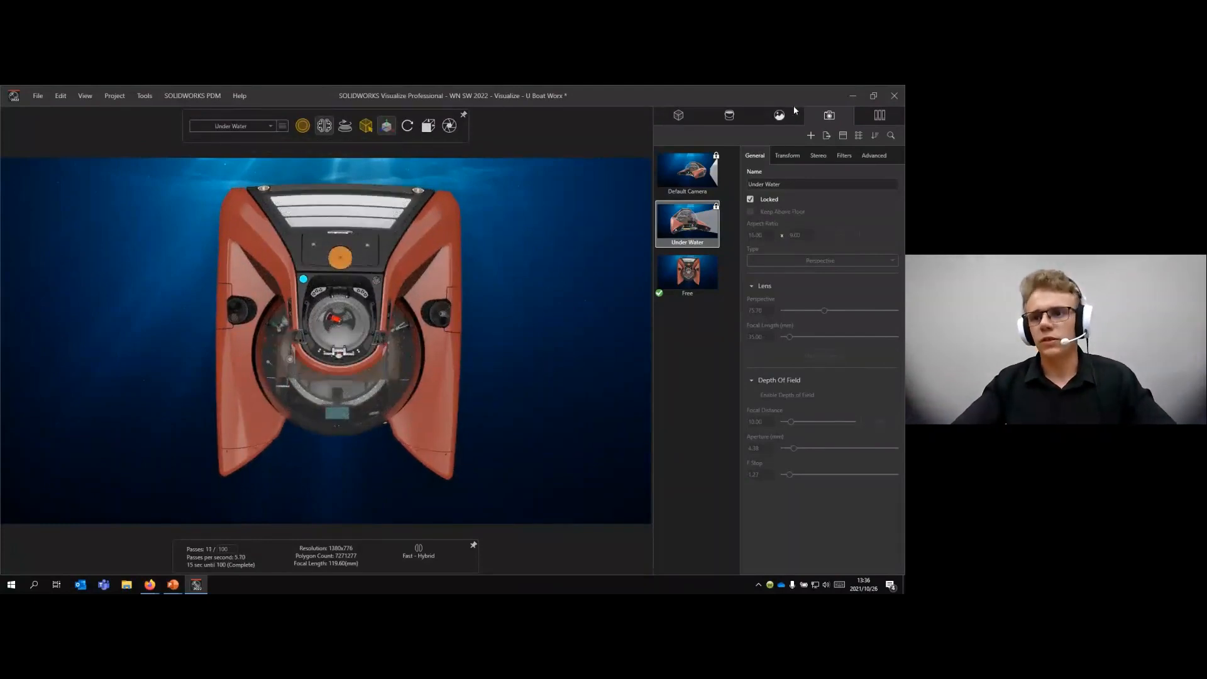
pyautogui.click(780, 115)
pyautogui.rightClick(685, 515)
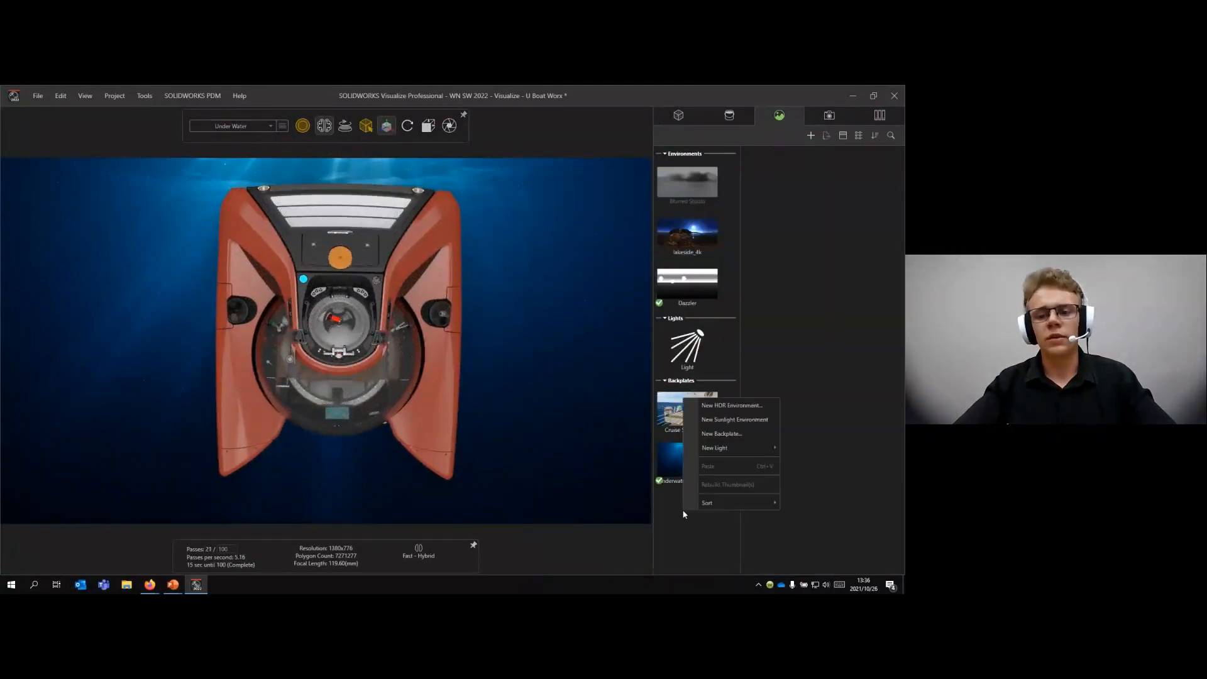
pyautogui.moveTo(733, 447)
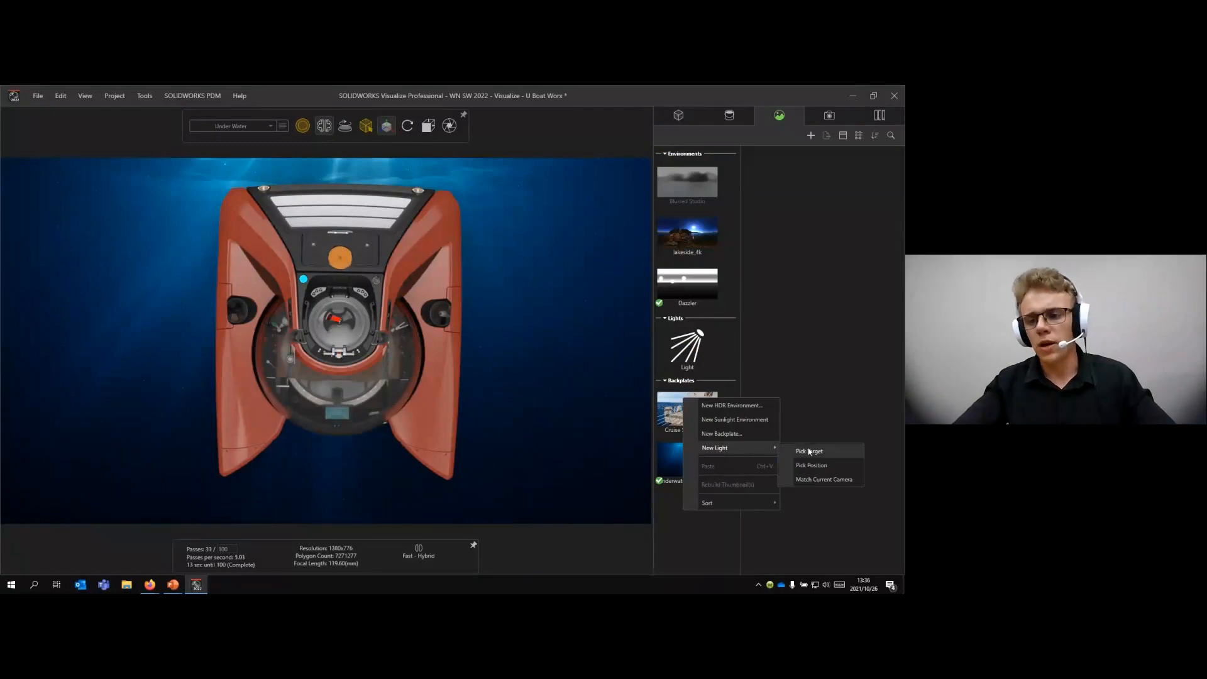
pyautogui.click(819, 479)
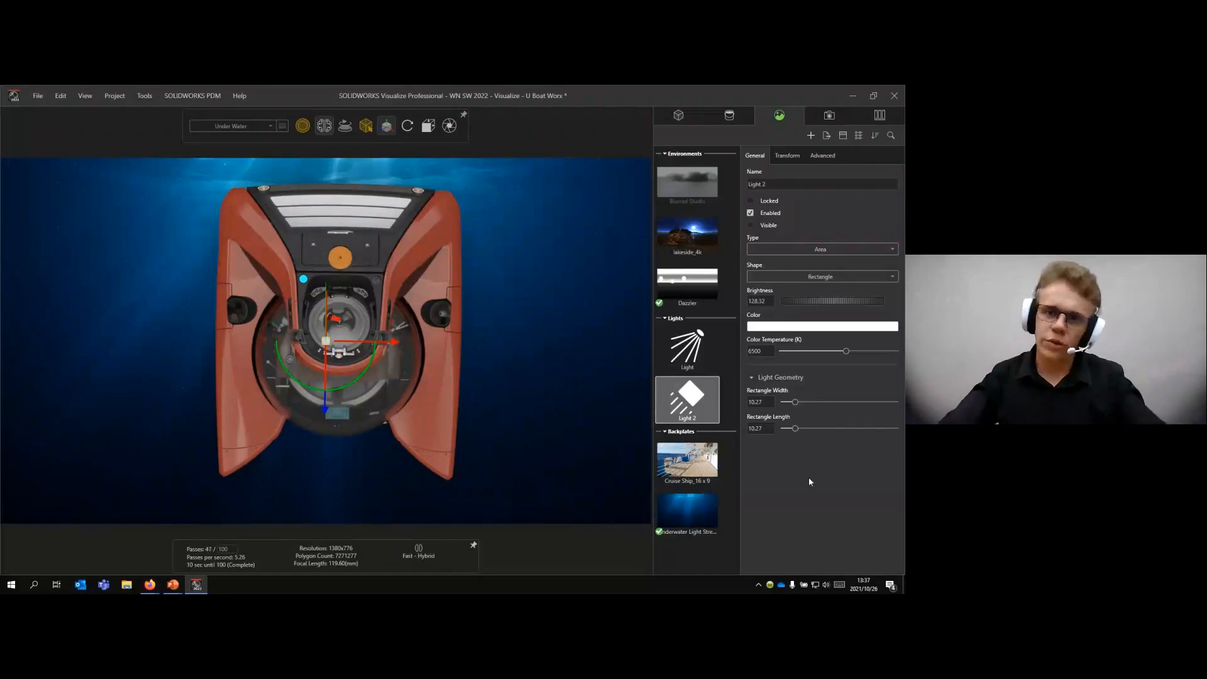
pyautogui.click(821, 252)
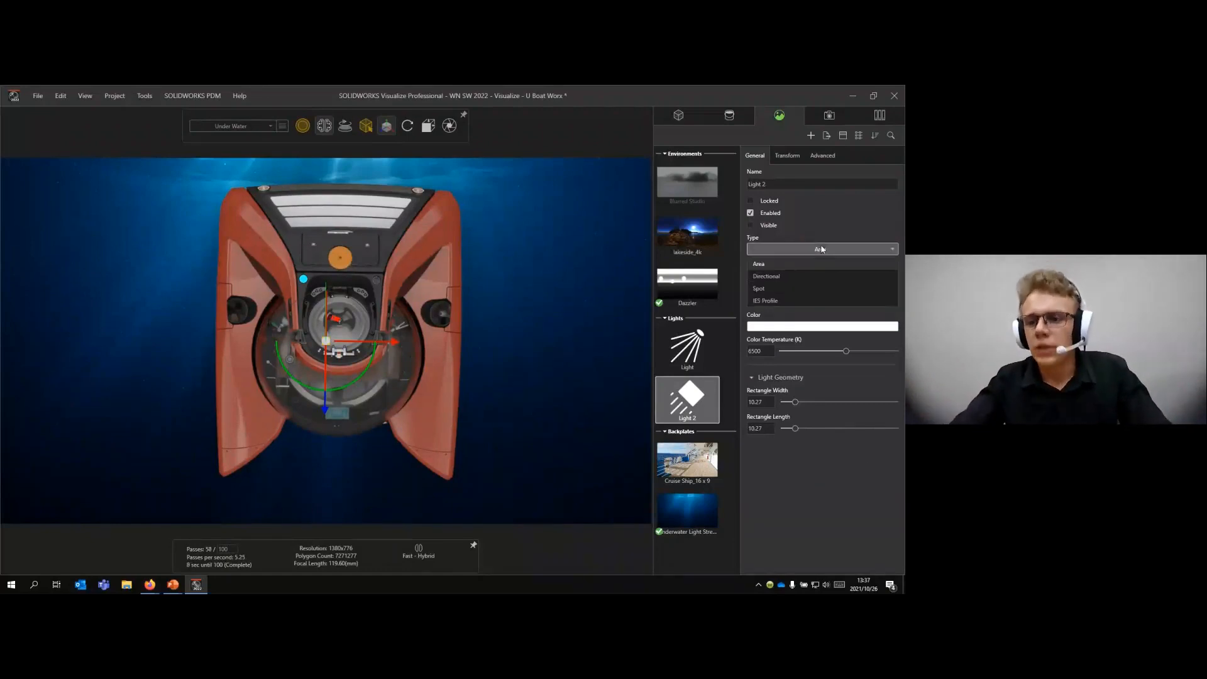
pyautogui.click(809, 286)
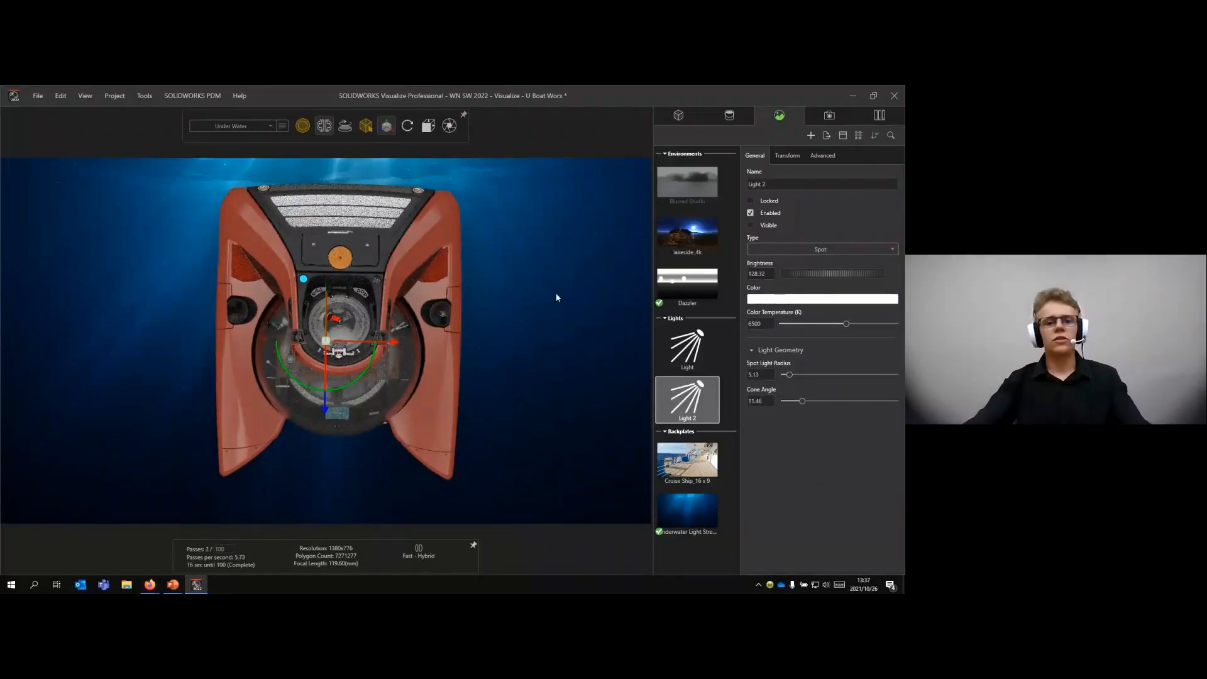
# - Set the new spot light's brightness to 200, its radius to 0.1 and its cone angle to about 8
pyautogui.moveTo(414, 133)
pyautogui.moveTo(329, 325); pyautogui.dragTo(336, 180)
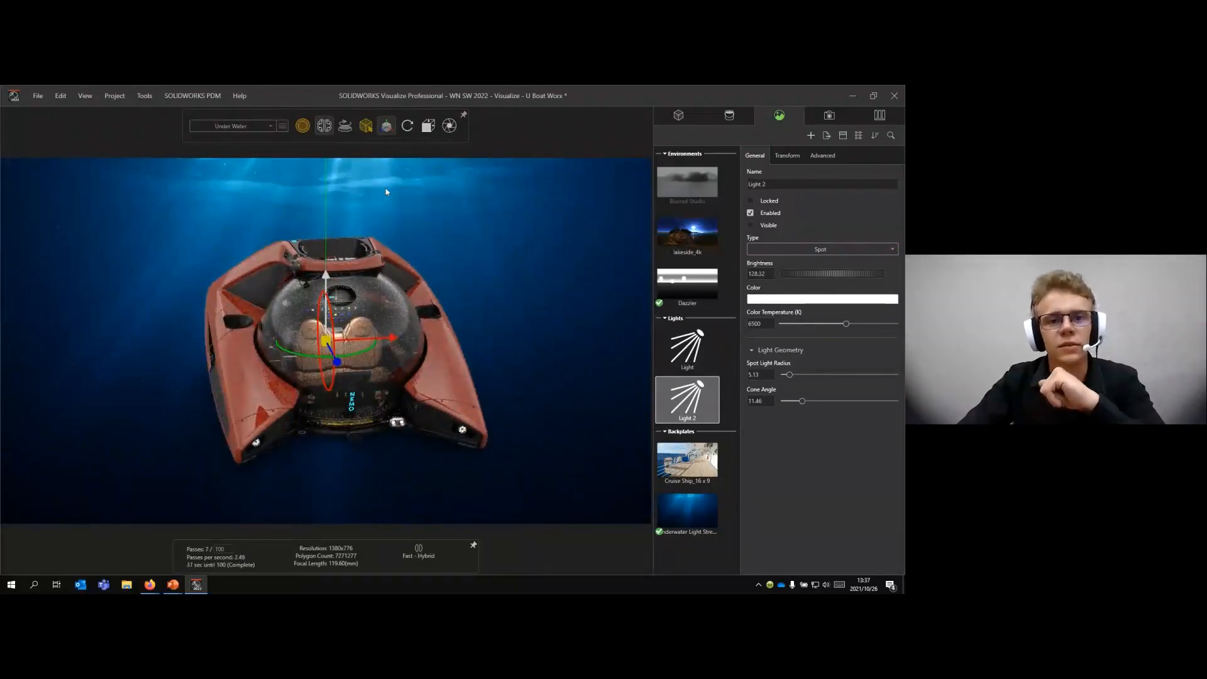
pyautogui.moveTo(386, 189); pyautogui.dragTo(372, 296)
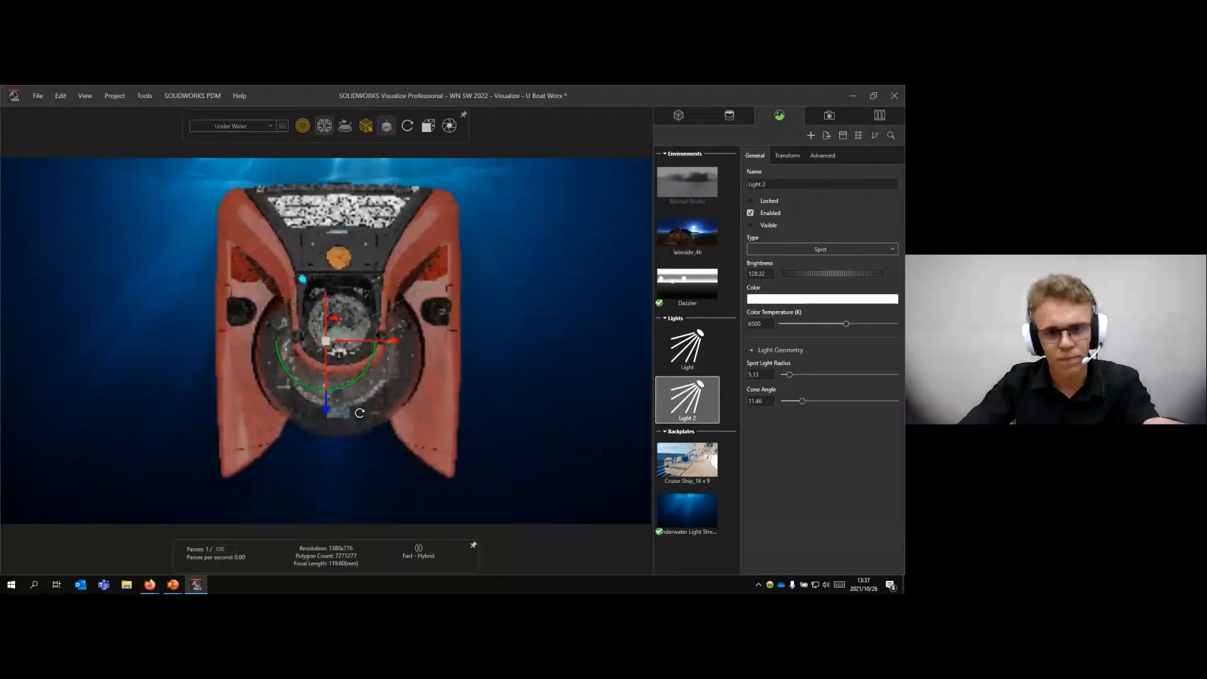
pyautogui.click(770, 275)
pyautogui.write('200')
pyautogui.press('Return')
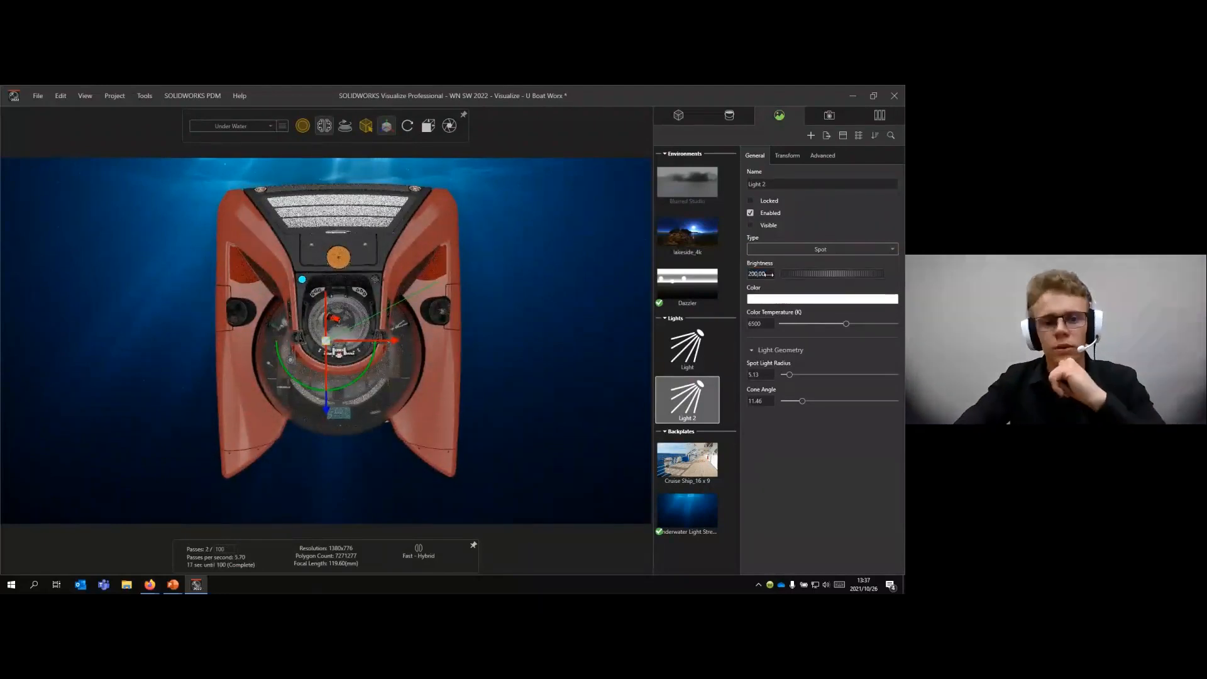
pyautogui.click(761, 374)
pyautogui.write('0.1')
pyautogui.press('Return')
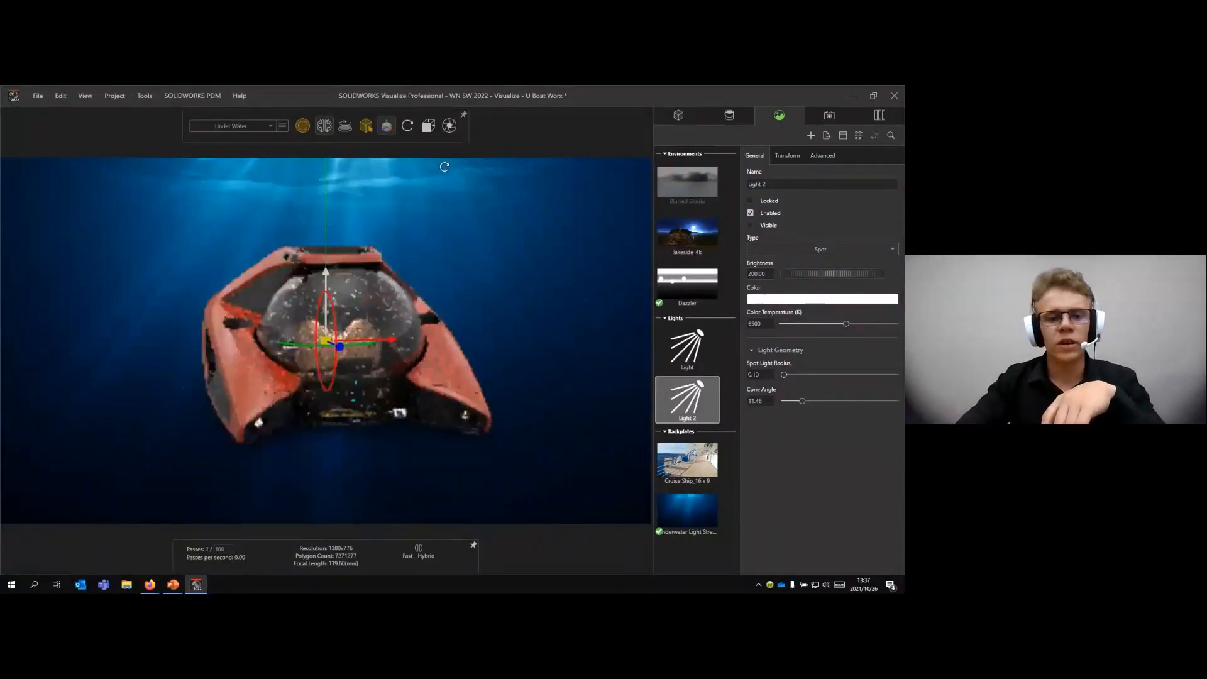
pyautogui.moveTo(805, 404)
pyautogui.mouseDown()
pyautogui.moveTo(786, 405)
pyautogui.moveTo(797, 407)
pyautogui.mouseUp()
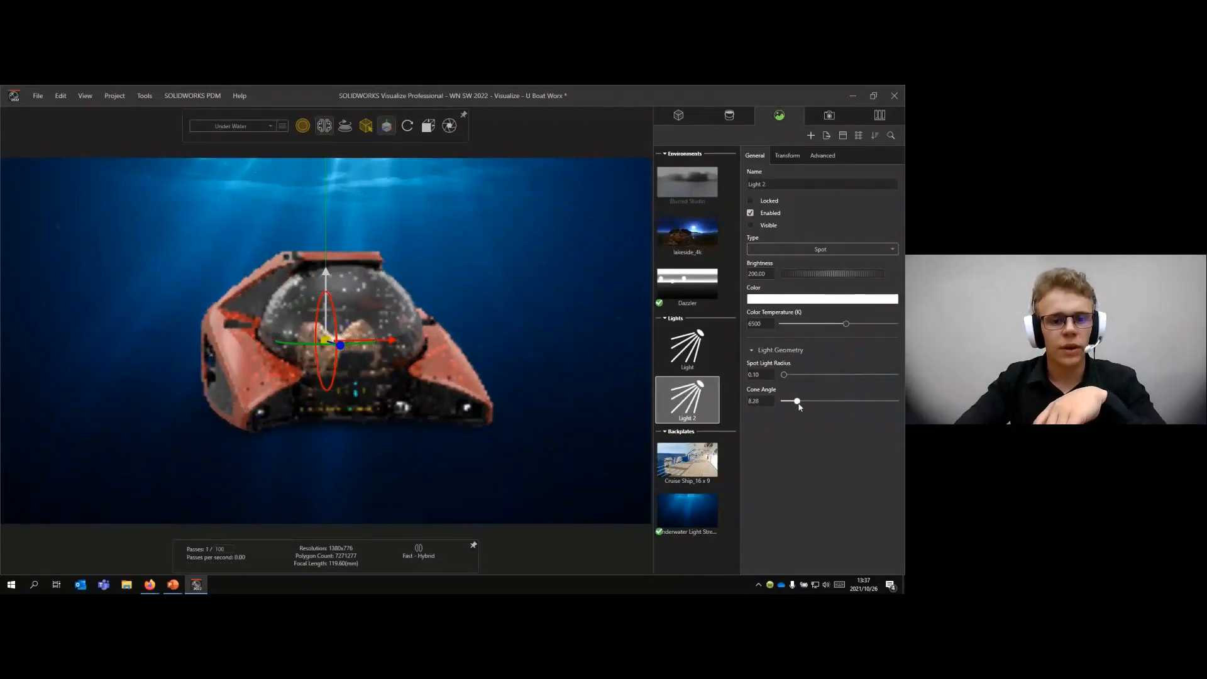
pyautogui.click(526, 278)
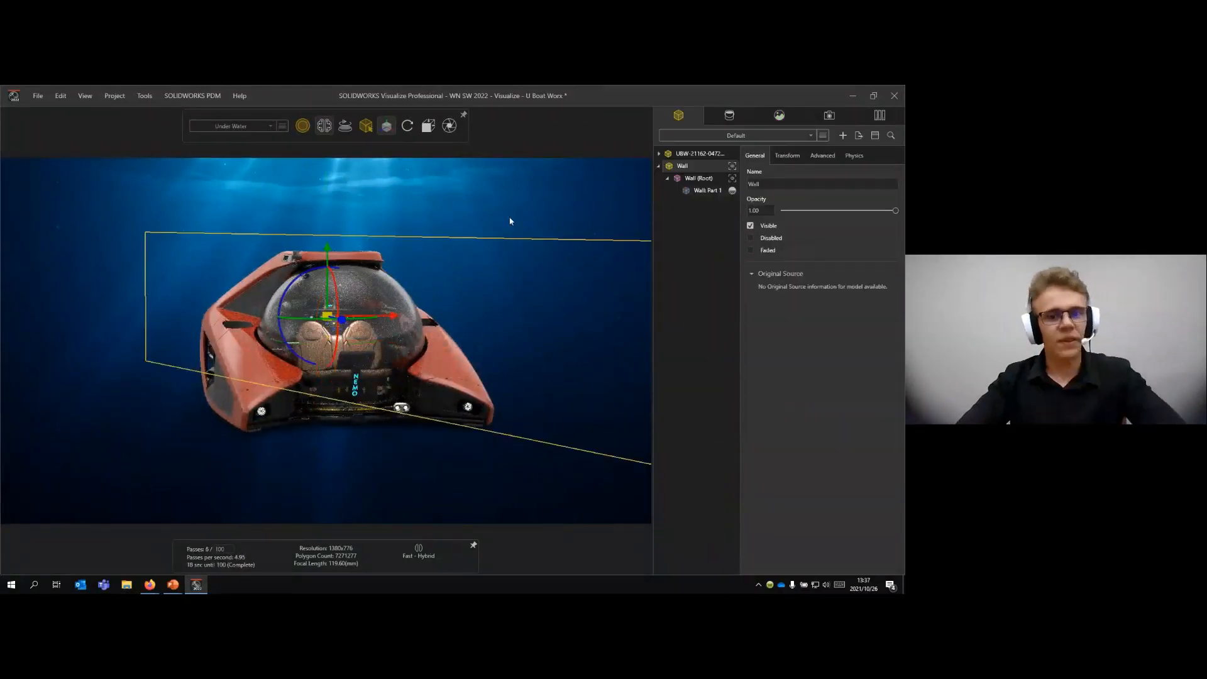
pyautogui.click(508, 219)
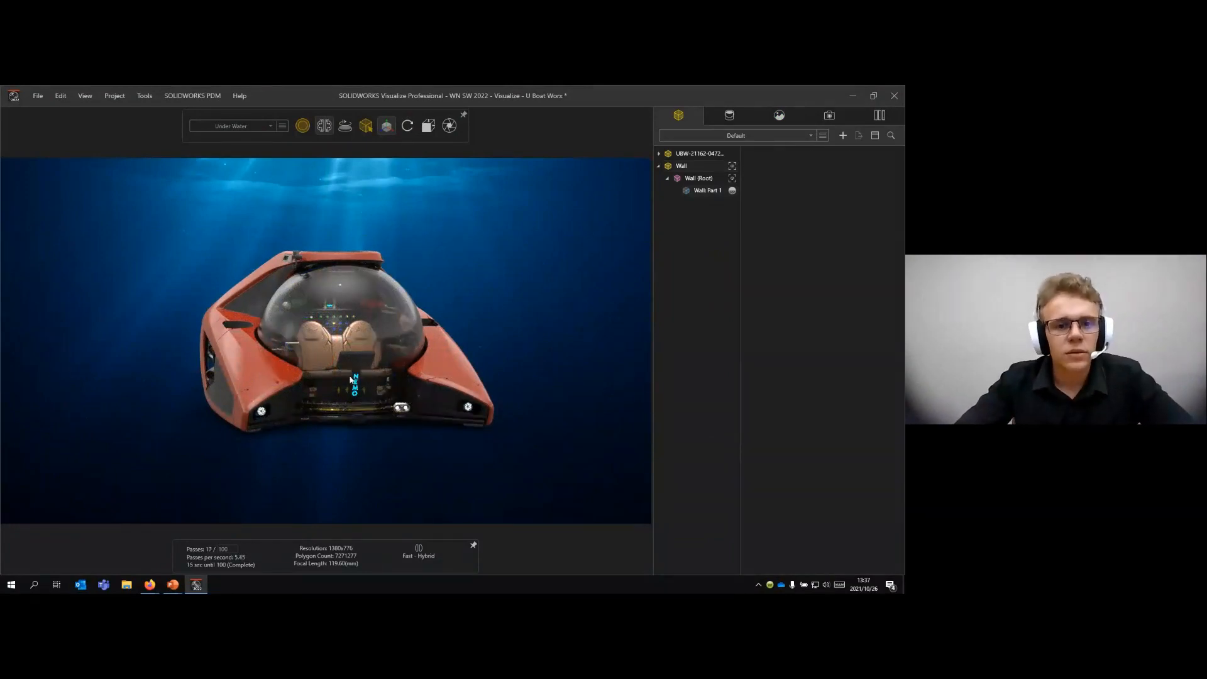
# - Switch rendering to Preview mode and set the Wall model to hidden in the current configuration
pyautogui.scroll(2, 351, 380)
pyautogui.moveTo(351, 379)
pyautogui.mouseDown(button='middle')
pyautogui.moveTo(344, 389)
pyautogui.moveTo(340, 374)
pyautogui.mouseUp(button='middle')
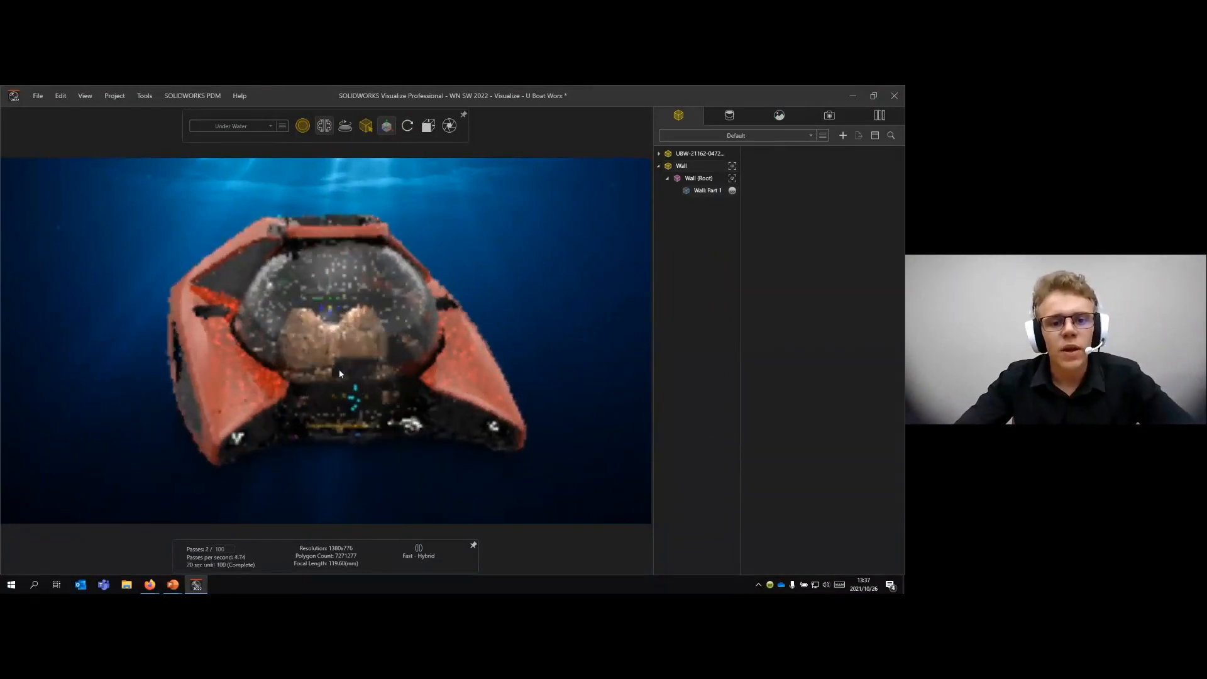
pyautogui.press('p')
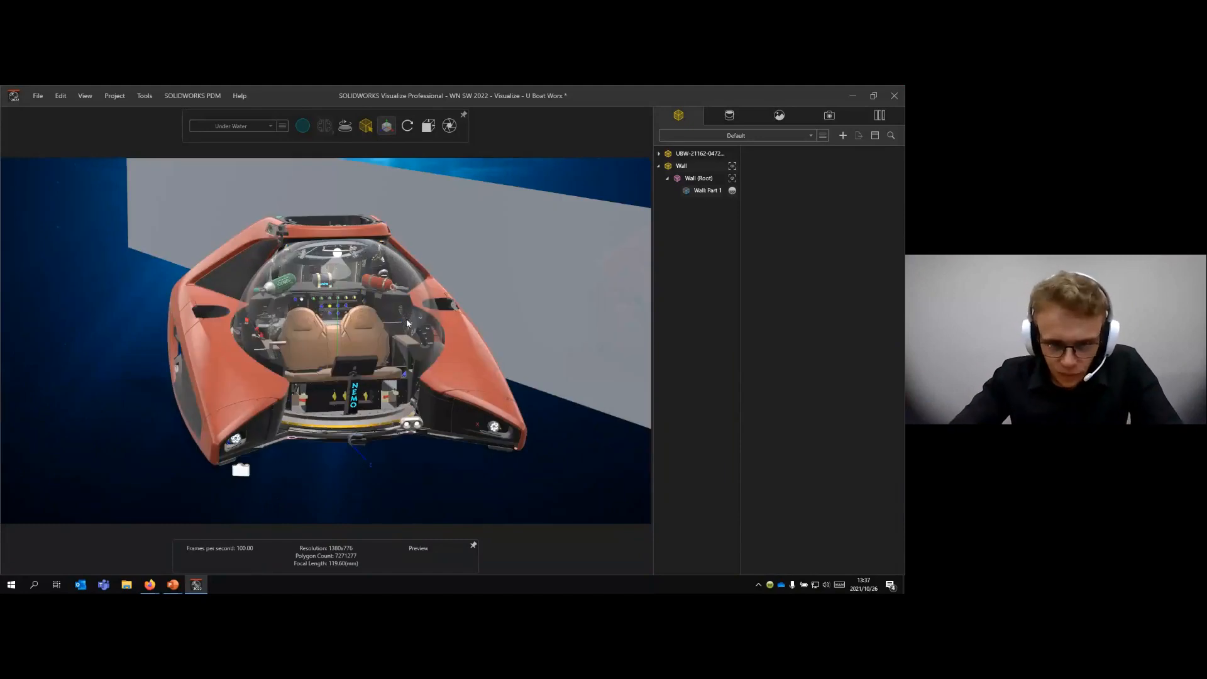
pyautogui.moveTo(408, 324); pyautogui.dragTo(530, 290, button='middle')
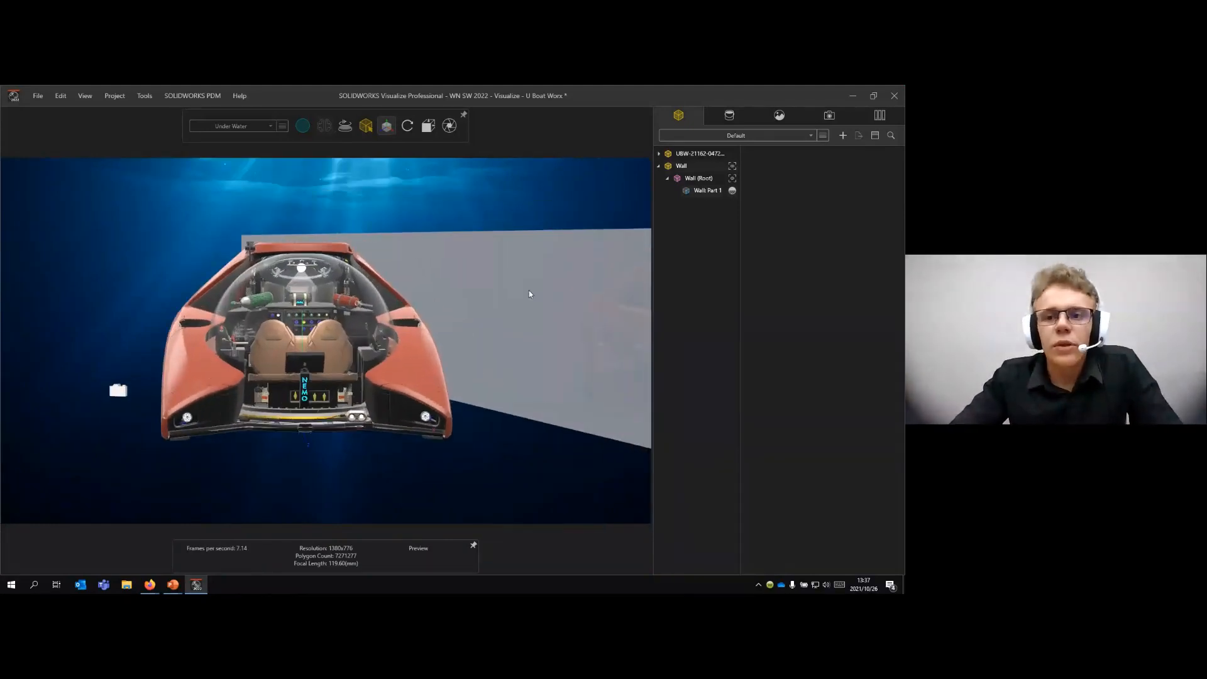
pyautogui.rightClick(684, 167)
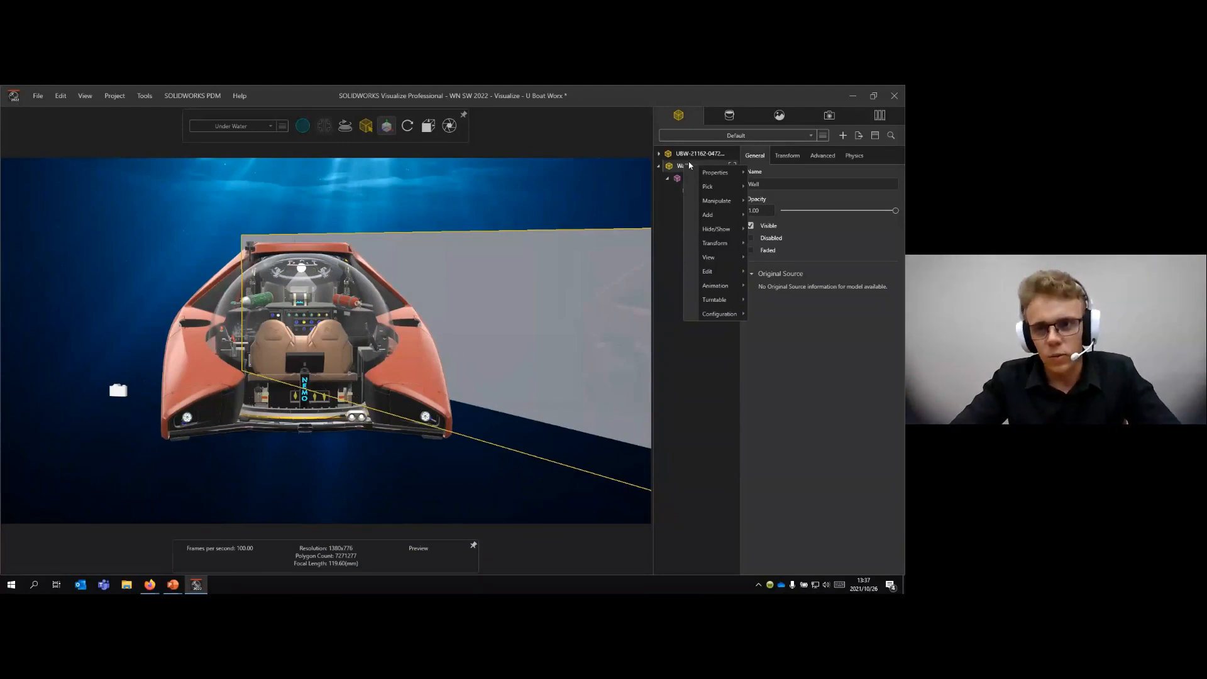
pyautogui.moveTo(728, 314)
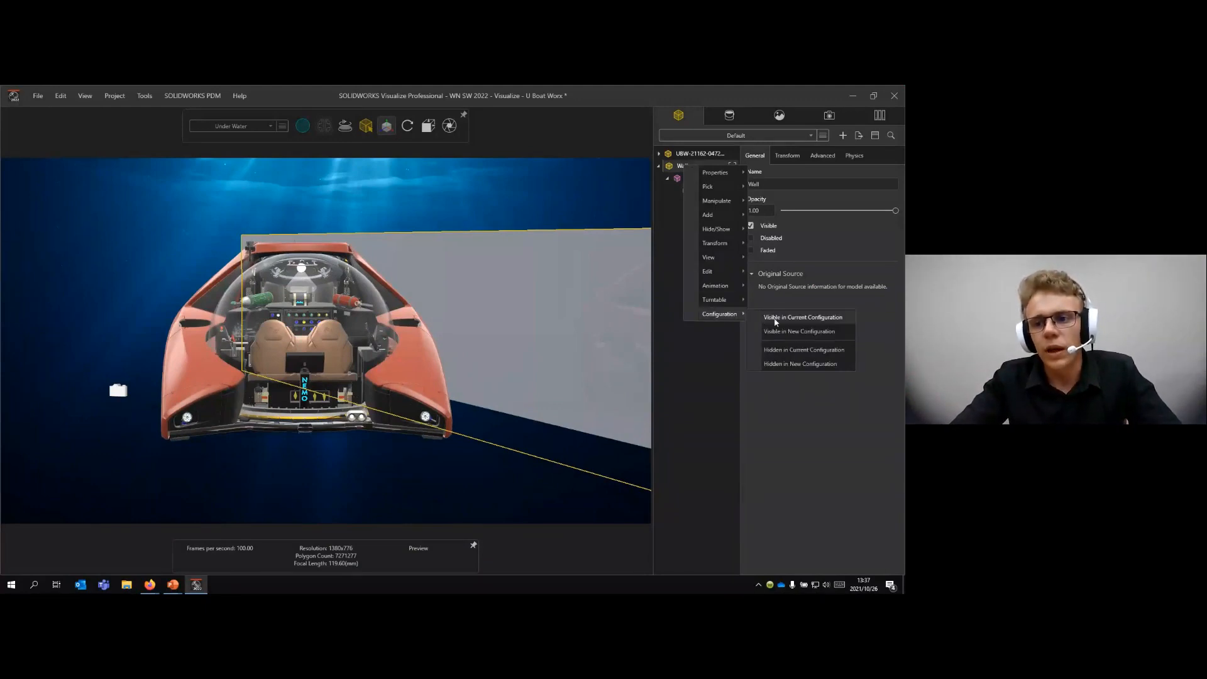
pyautogui.click(840, 357)
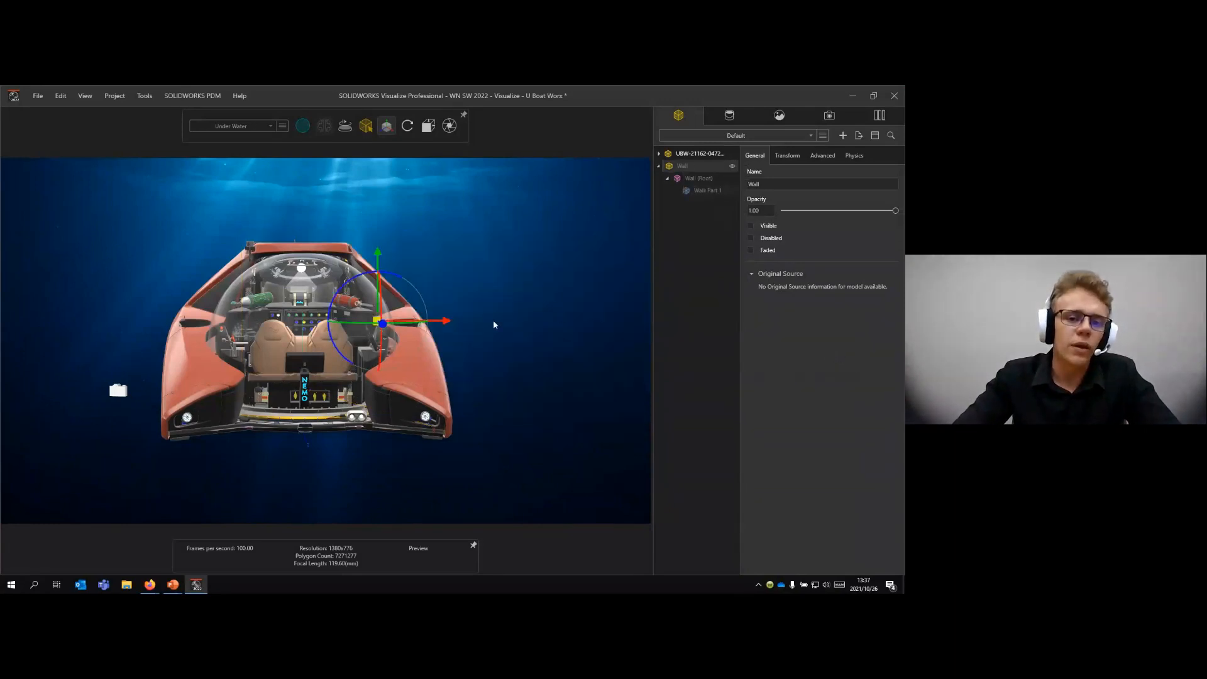
pyautogui.moveTo(493, 321); pyautogui.dragTo(349, 353)
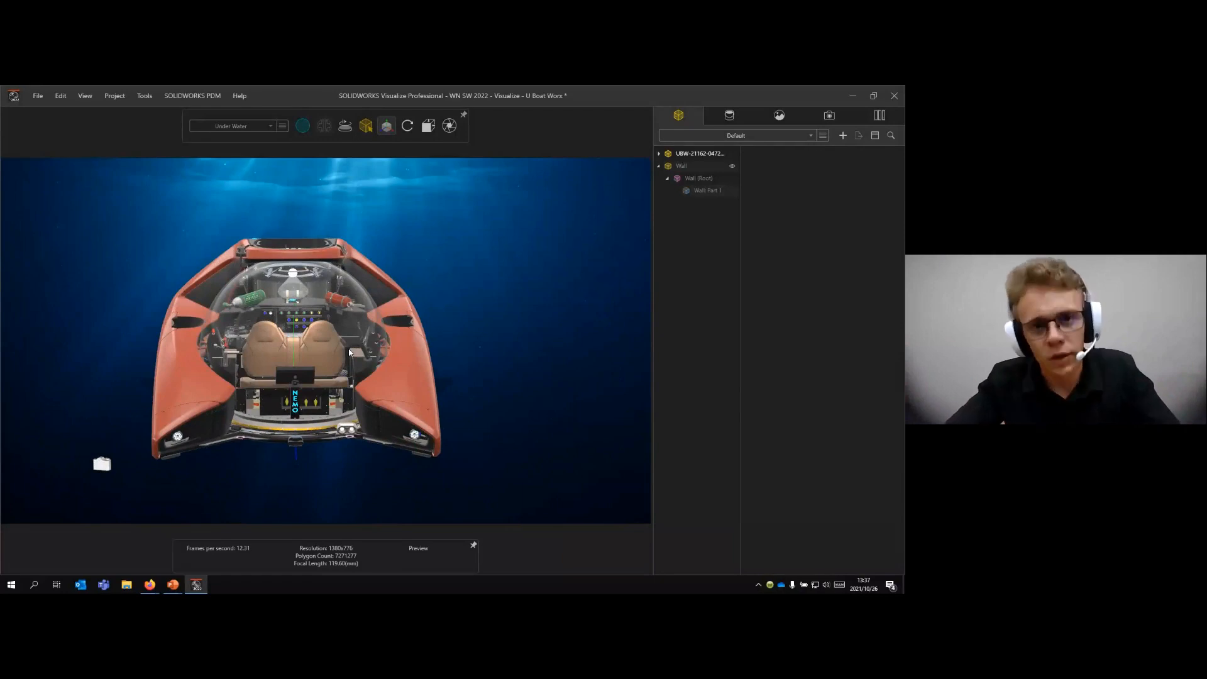
# - Import the 13012 Orange Lined Cardinalfish model from the local model library, using Automatic part grouping, Snap to floor and Centimetres
pyautogui.moveTo(290, 348); pyautogui.dragTo(407, 347)
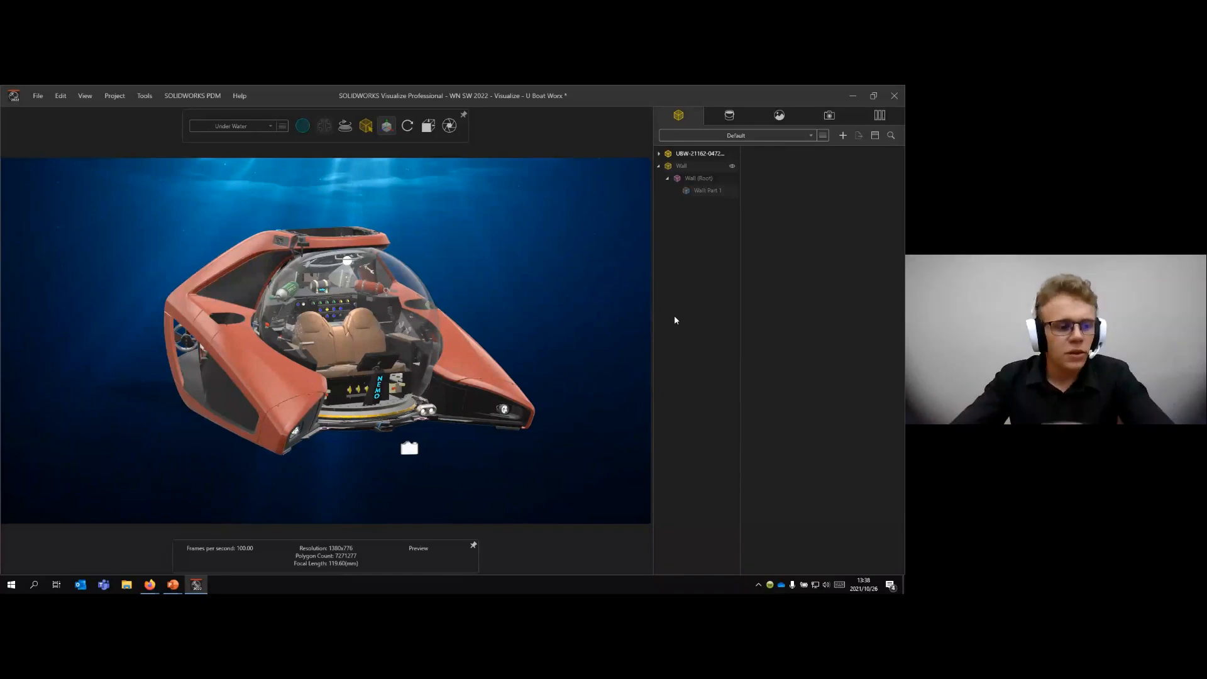
pyautogui.moveTo(400, 378); pyautogui.dragTo(507, 266)
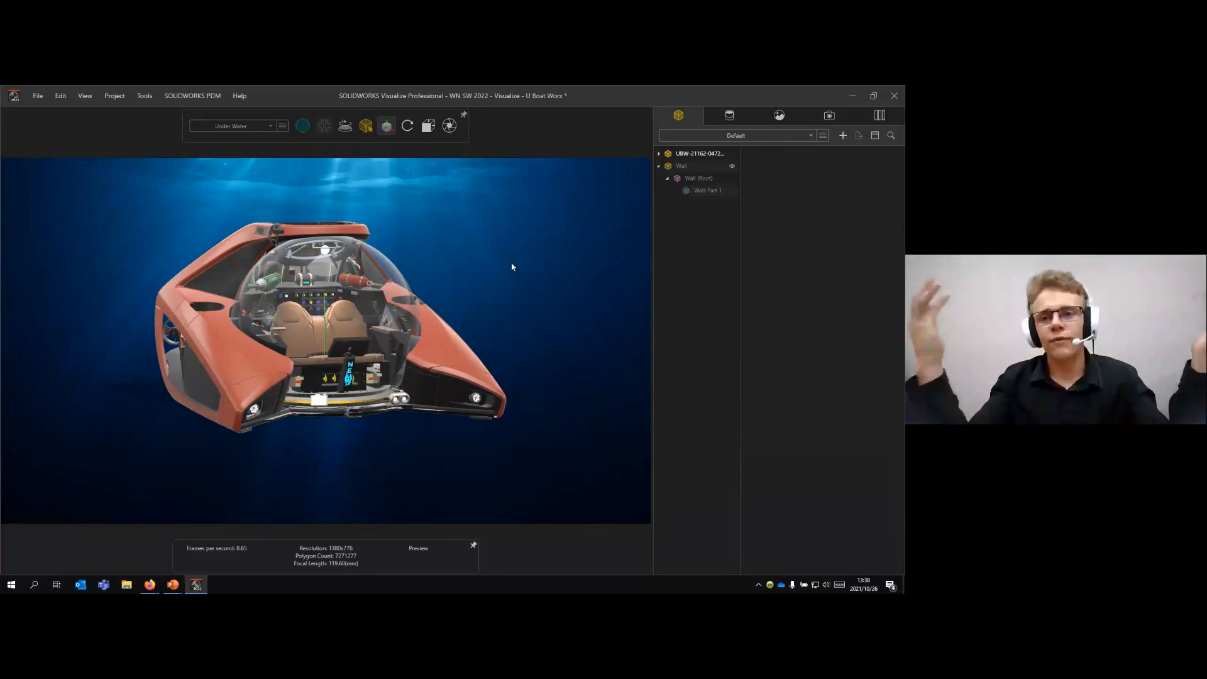
pyautogui.click(878, 116)
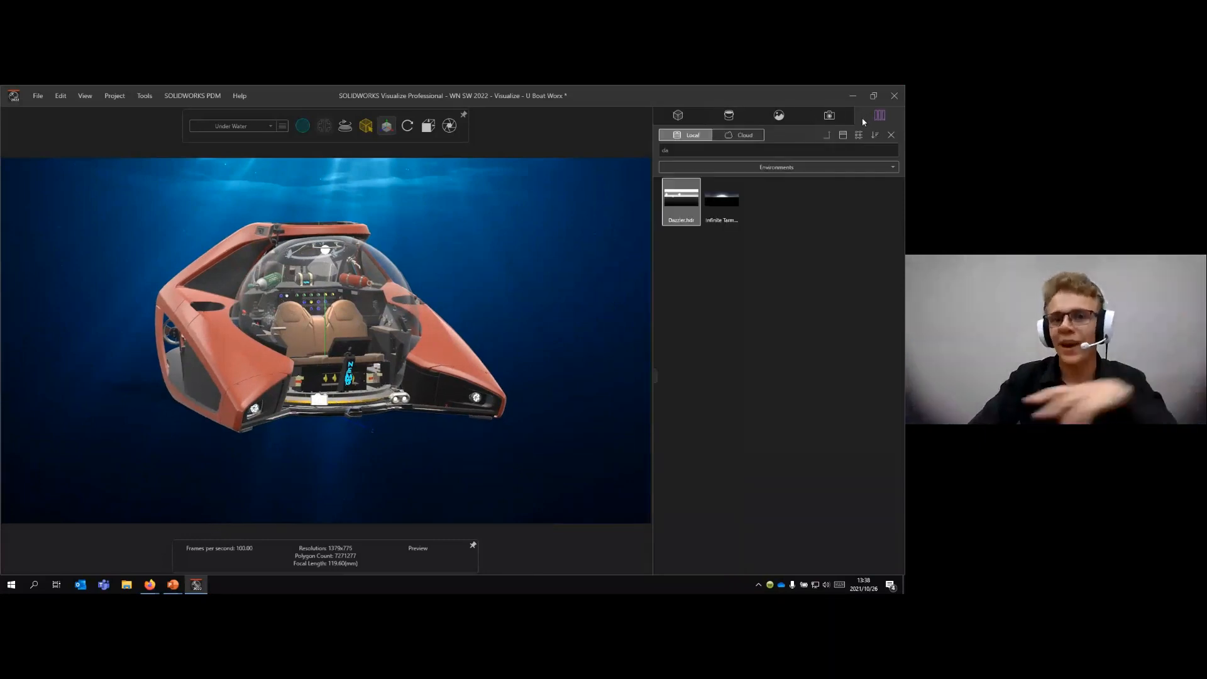
pyautogui.click(757, 168)
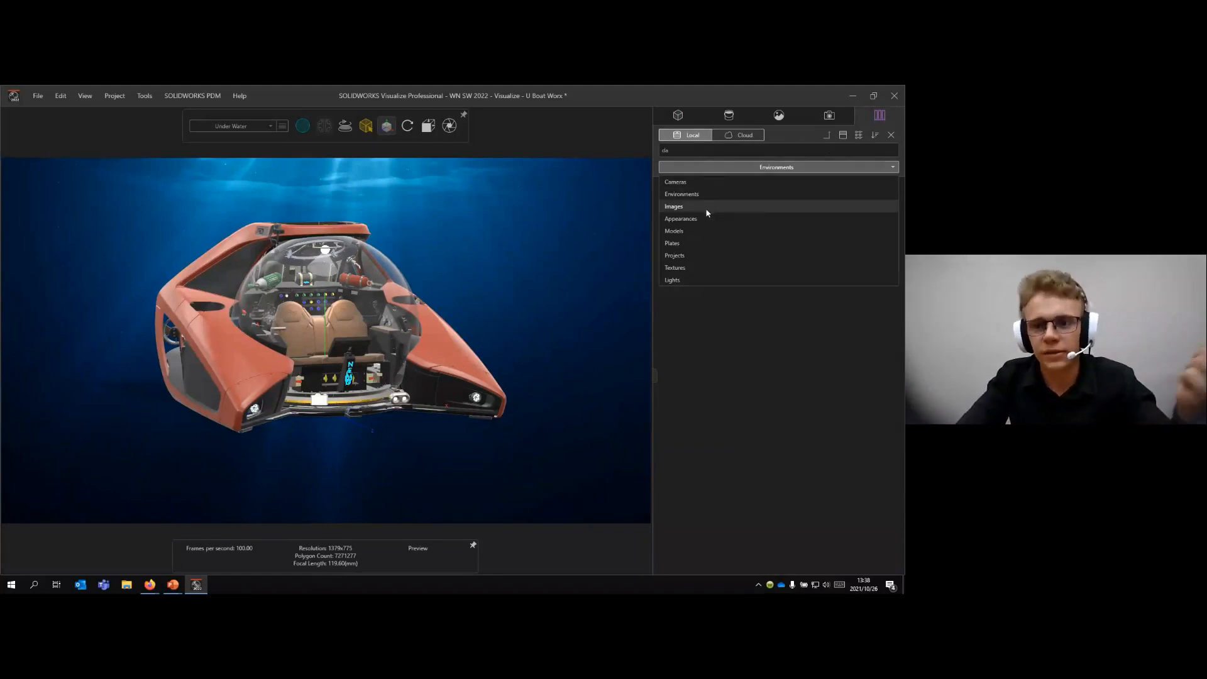
pyautogui.click(712, 230)
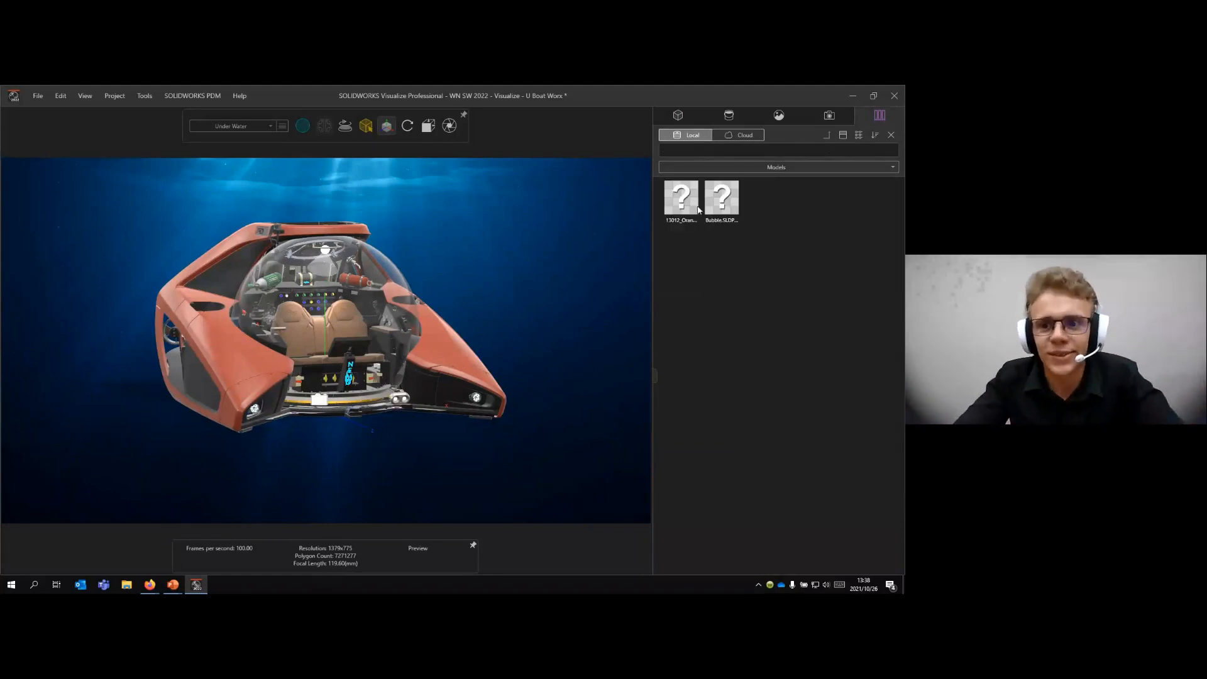
pyautogui.moveTo(684, 201); pyautogui.dragTo(553, 261)
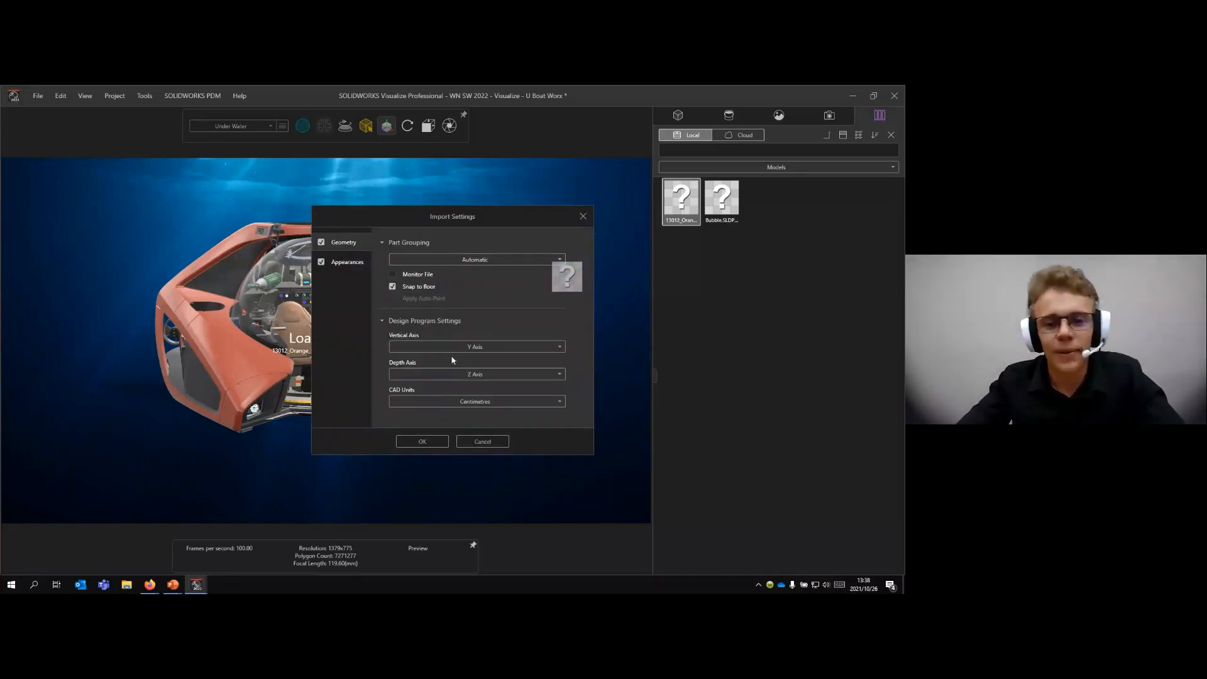
pyautogui.click(420, 442)
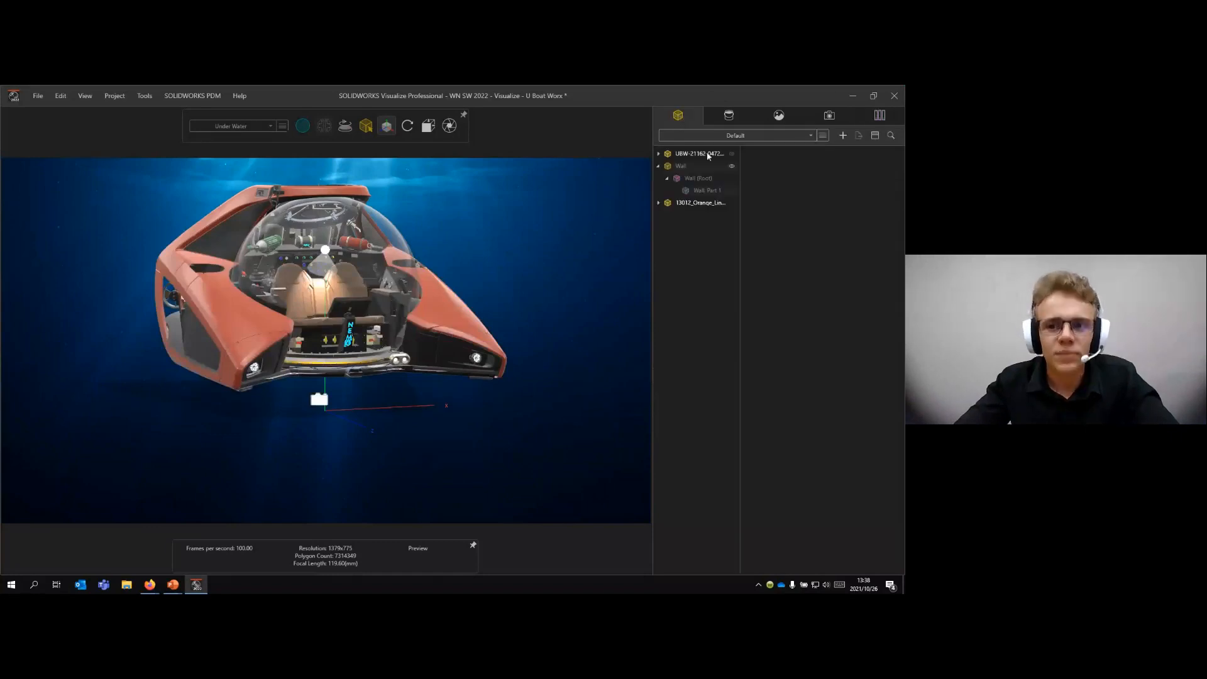
# - Try a scale of 2 on the imported cardinalfish and set its final scale to 0.2
pyautogui.click(692, 204)
pyautogui.moveTo(296, 283); pyautogui.dragTo(362, 270, button='middle')
pyautogui.moveTo(366, 382); pyautogui.dragTo(473, 389)
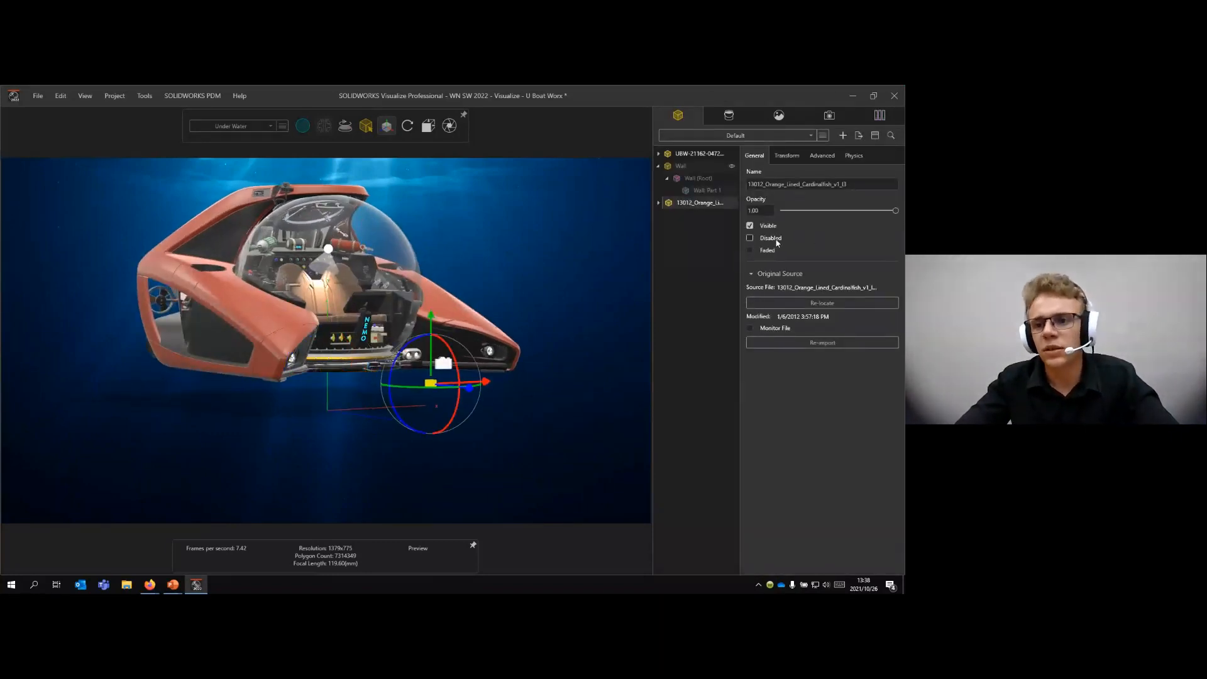
pyautogui.click(787, 155)
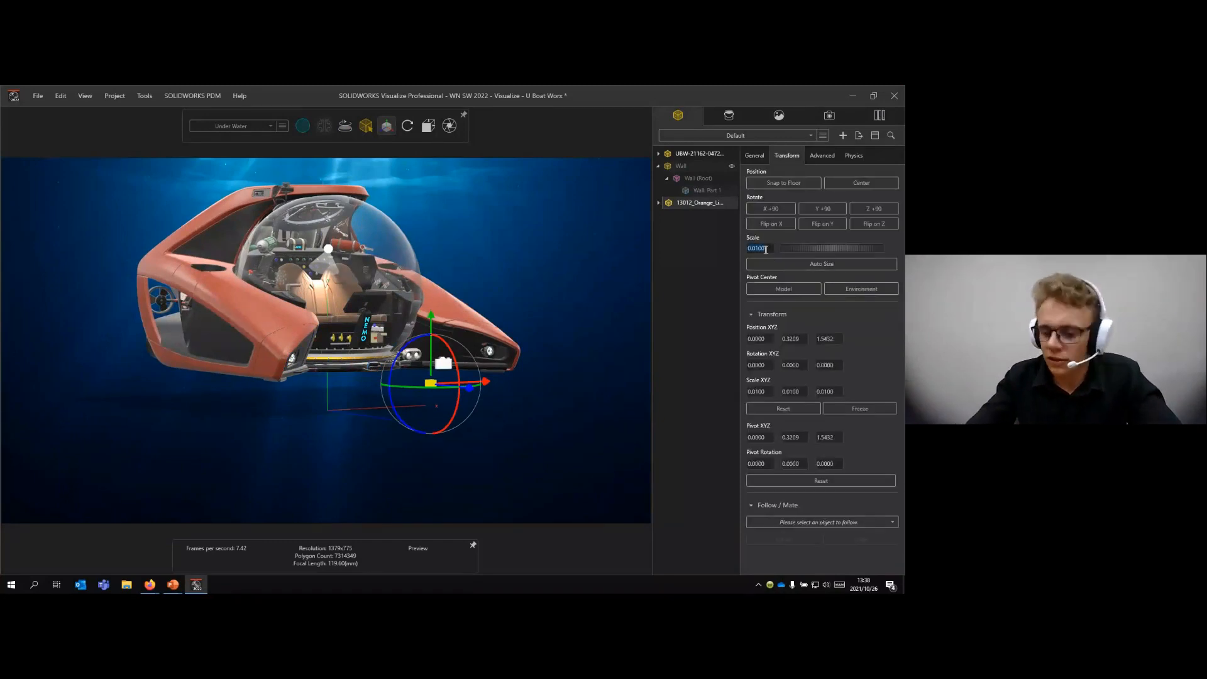
pyautogui.write('2')
pyautogui.press('Return')
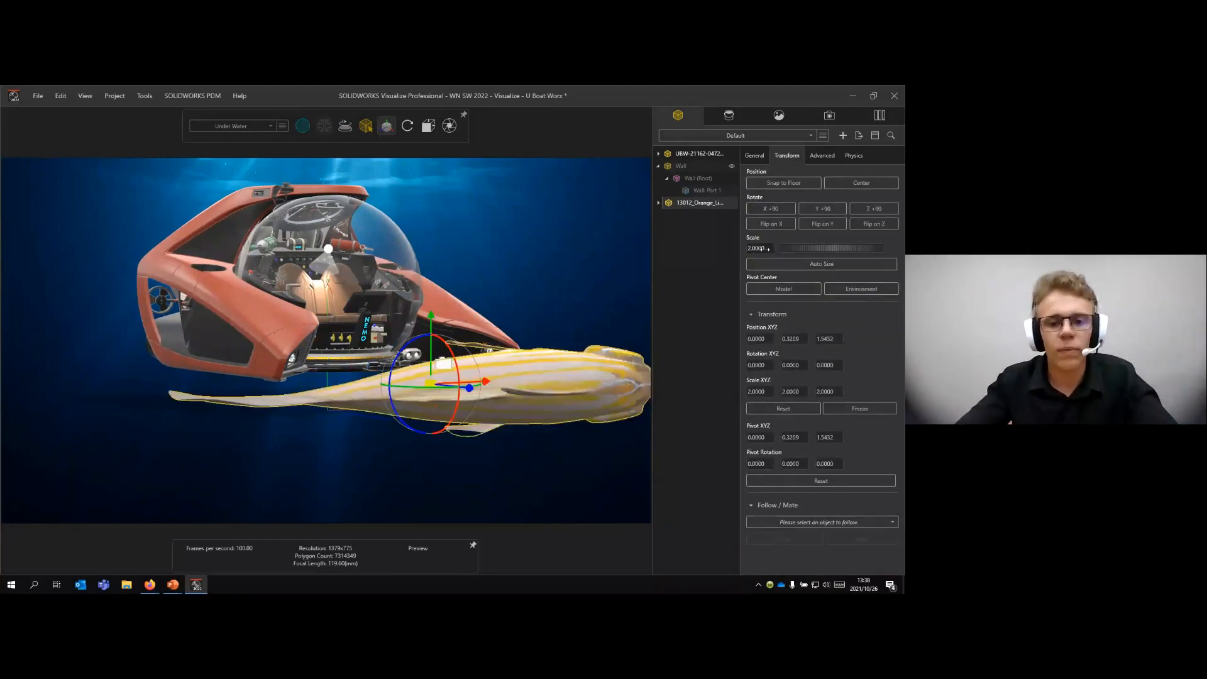
pyautogui.click(763, 249)
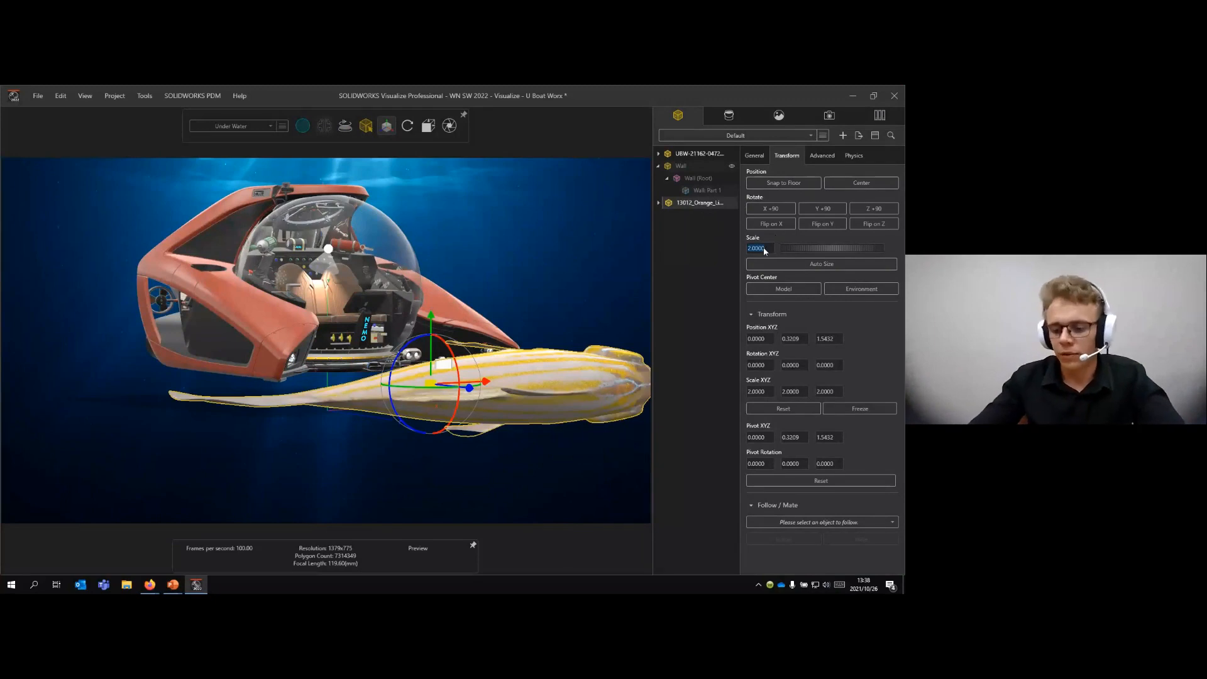
pyautogui.write('0.2')
pyautogui.press('Return')
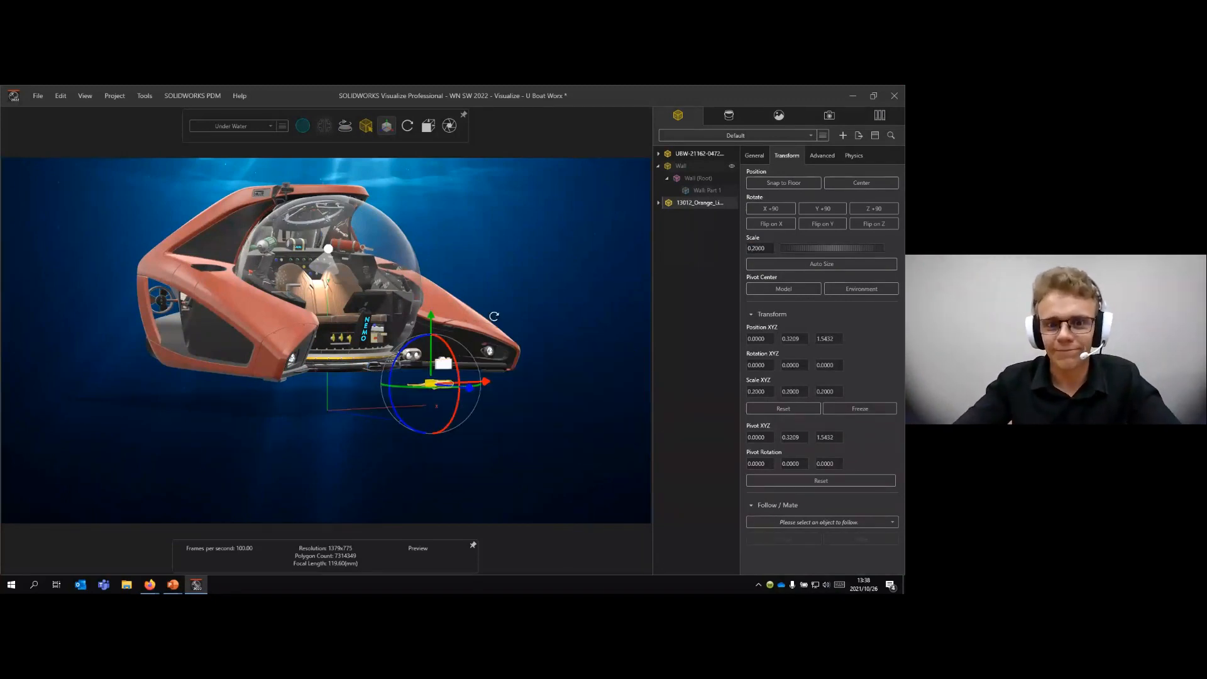
# - Rotate the cardinalfish in 90-degree increments, three times about Y and three times about Z, and deselect it
pyautogui.moveTo(494, 316); pyautogui.dragTo(465, 406)
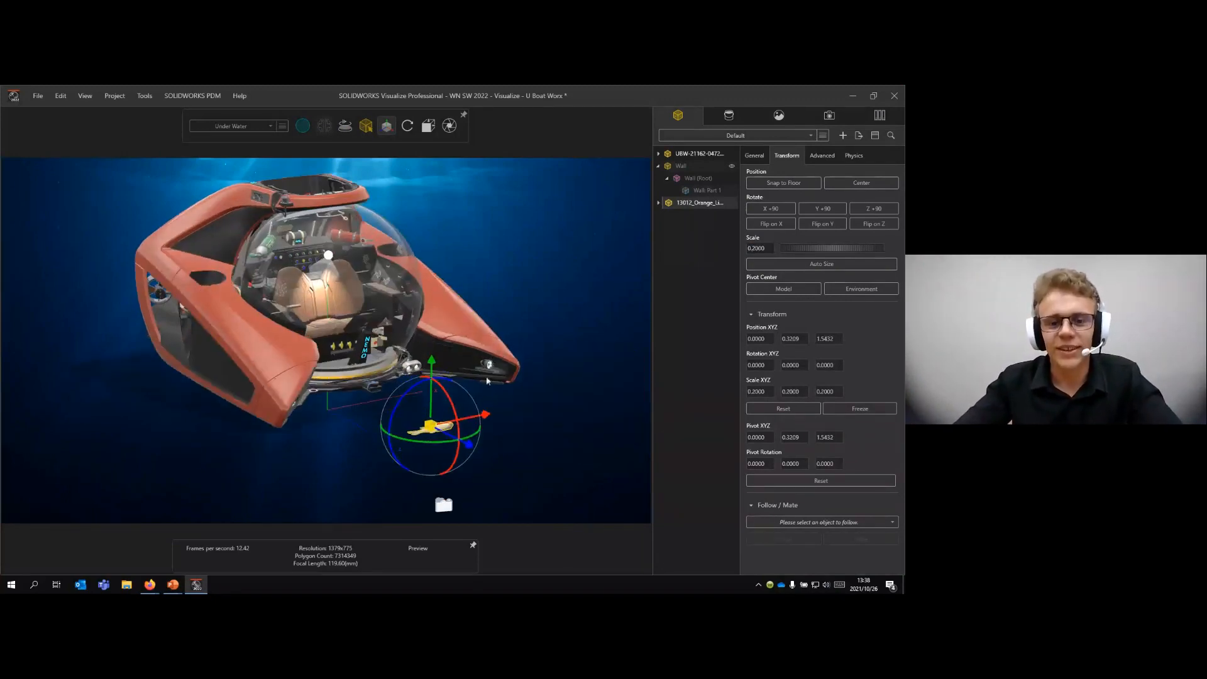
pyautogui.click(819, 209)
pyautogui.click(819, 209)
pyautogui.click(819, 209)
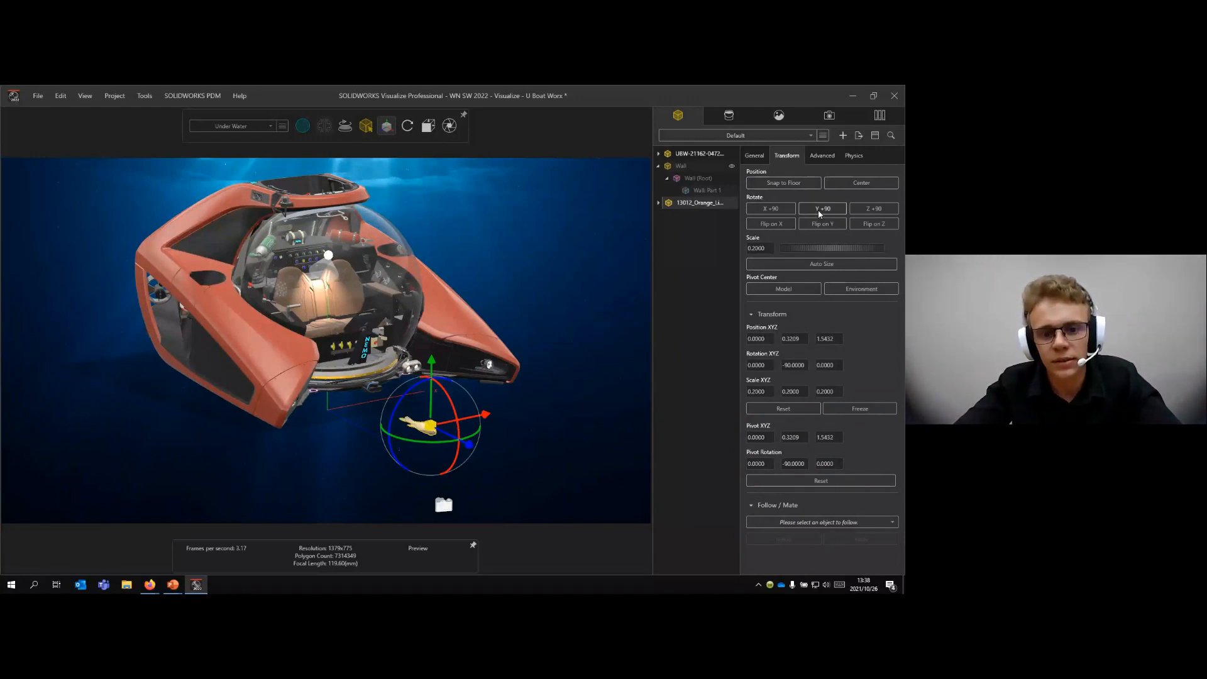
pyautogui.click(875, 209)
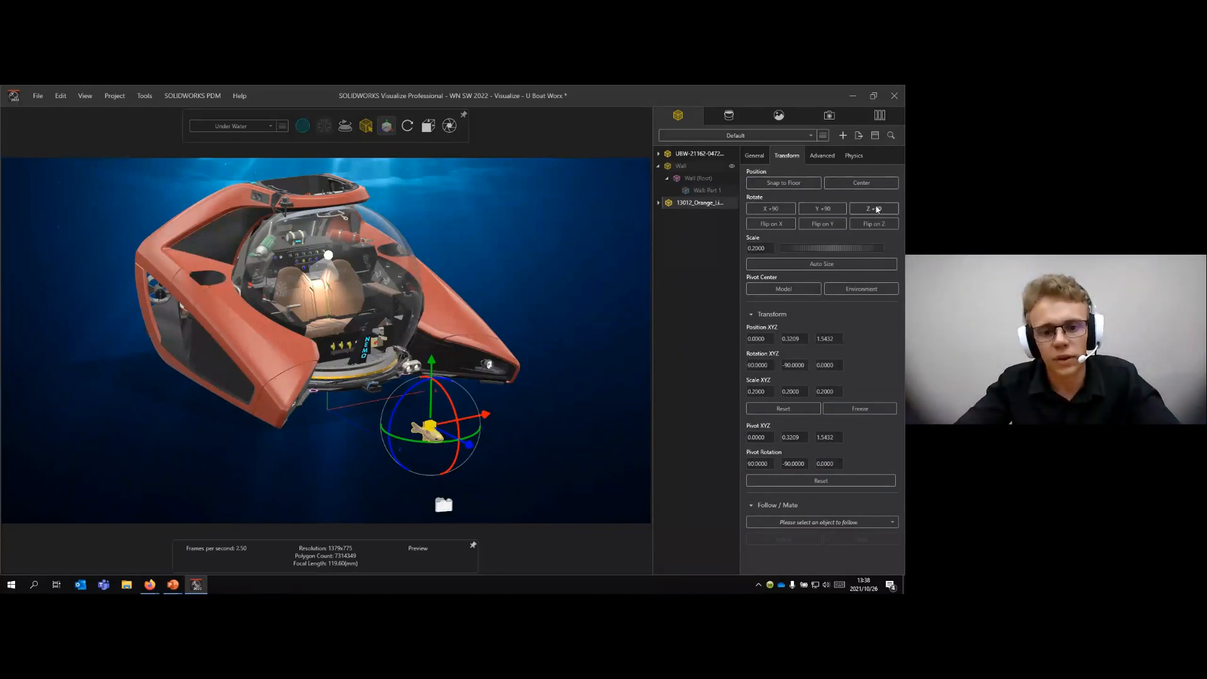
pyautogui.click(877, 210)
pyautogui.click(877, 209)
pyautogui.click(473, 445)
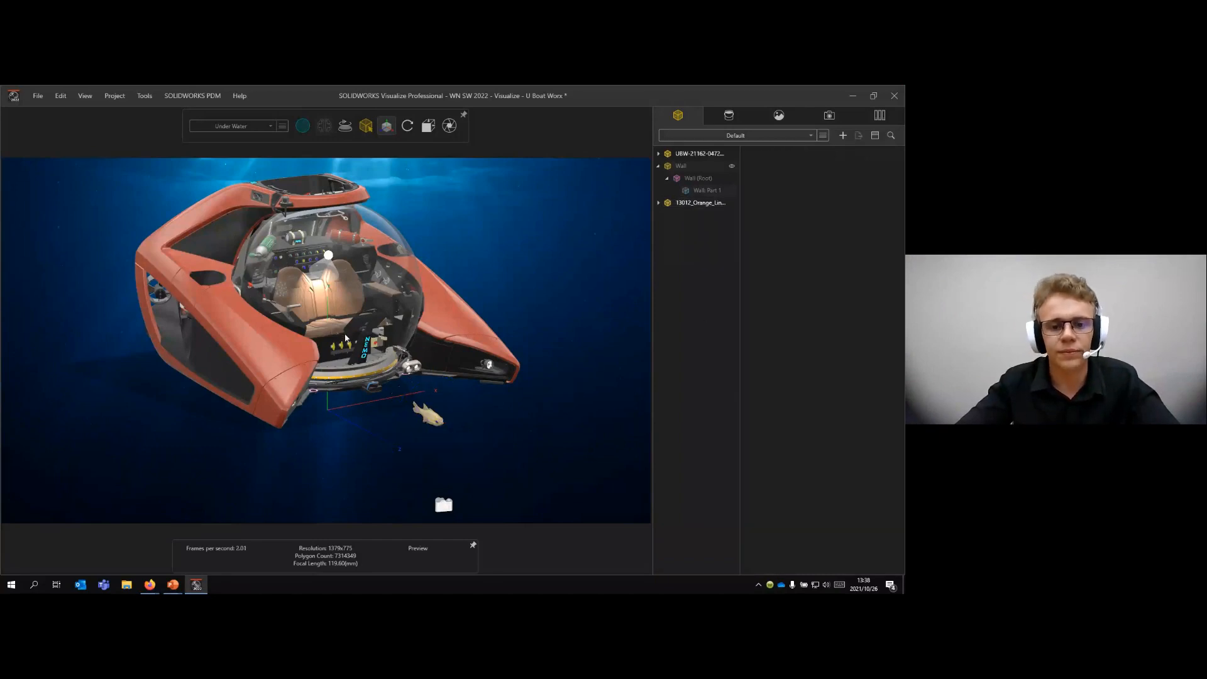
# - Snap the submarine model to the floor and deselect it
pyautogui.scroll(2, 369, 353)
pyautogui.click(688, 155)
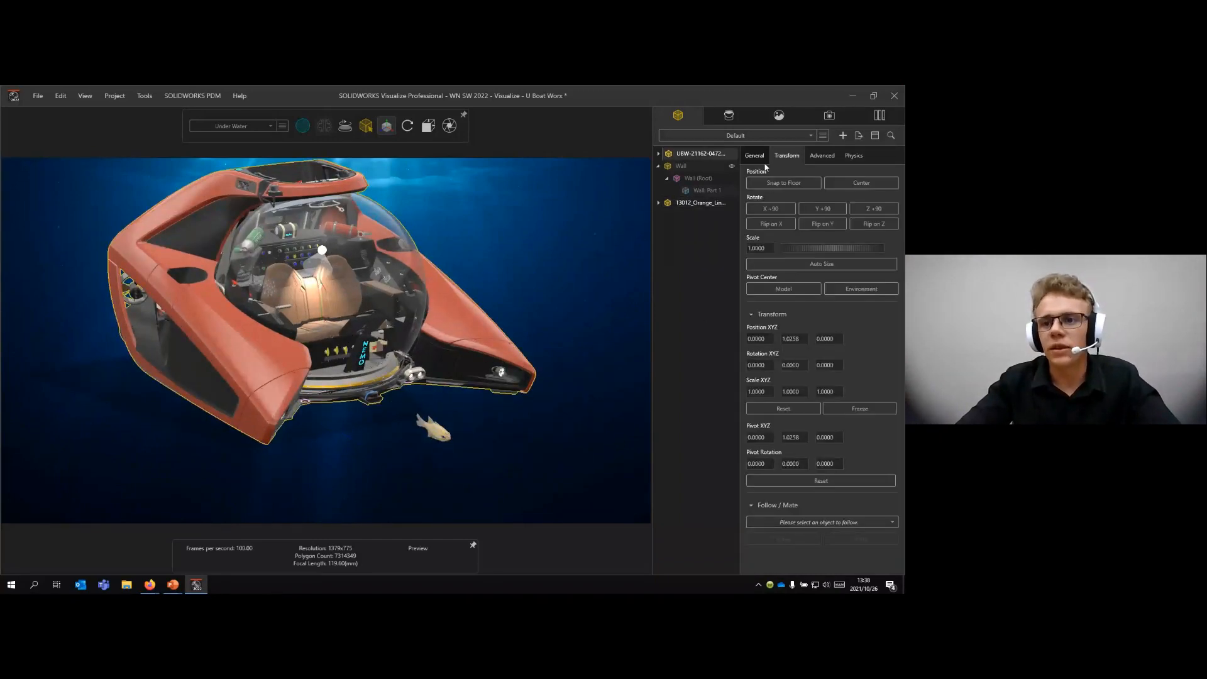
pyautogui.click(778, 182)
pyautogui.click(559, 316)
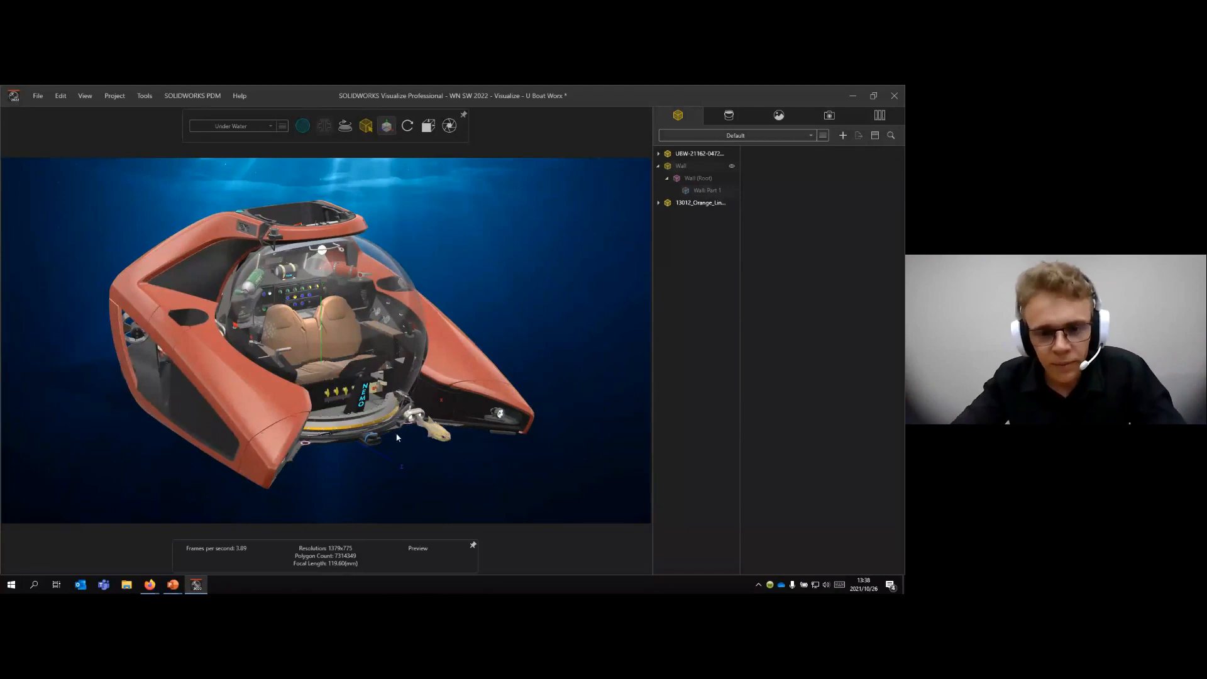
# - Move the cardinalfish forward along the Z axis to a position of about 1.70
pyautogui.click(442, 433)
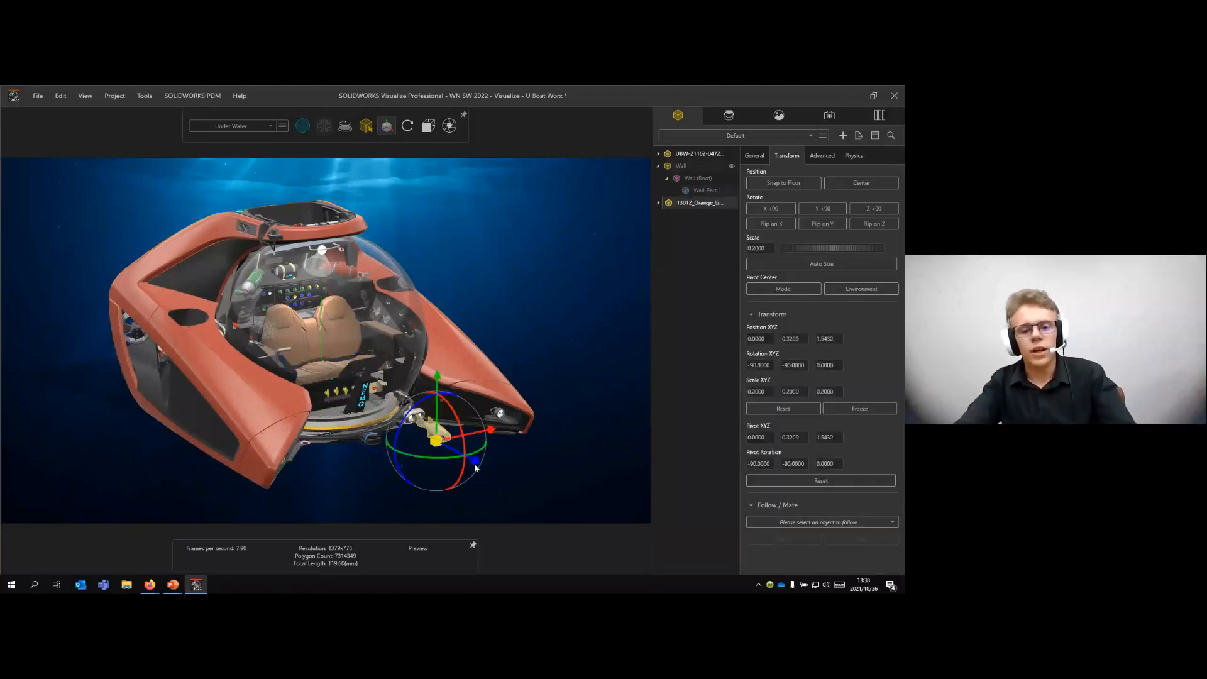
pyautogui.moveTo(474, 462); pyautogui.dragTo(487, 469)
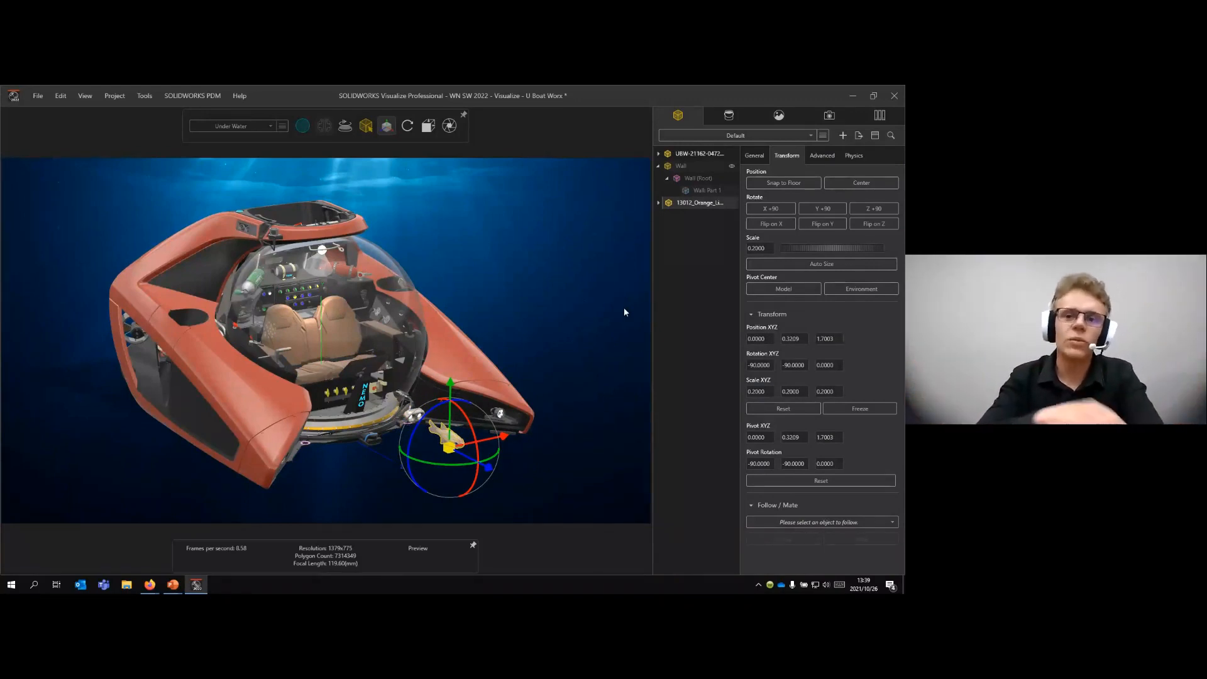
pyautogui.click(660, 258)
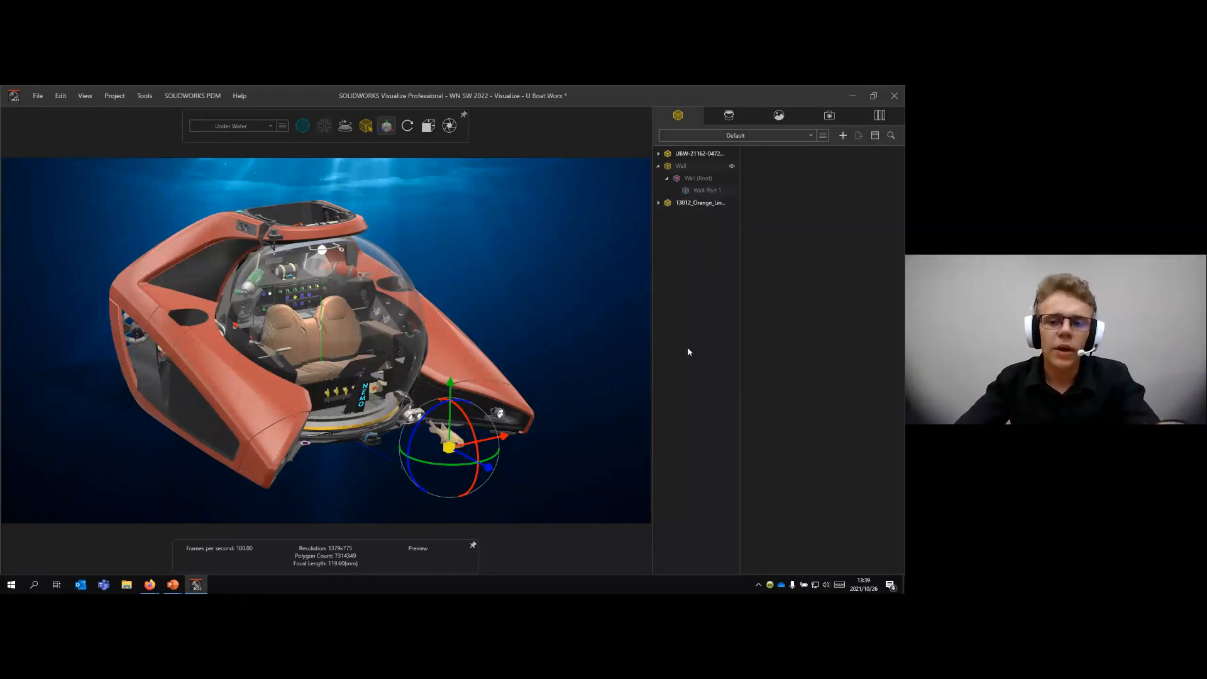
# - Create a new pattern from the cardinalfish model
pyautogui.click(699, 203)
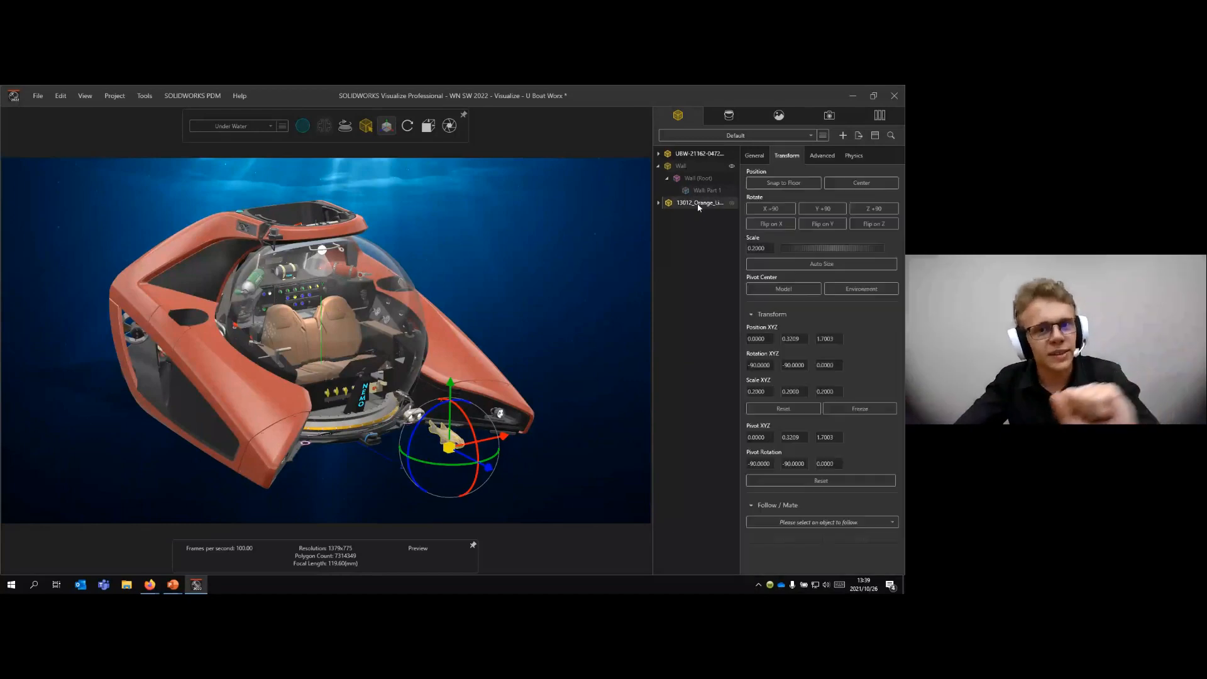
pyautogui.click(821, 156)
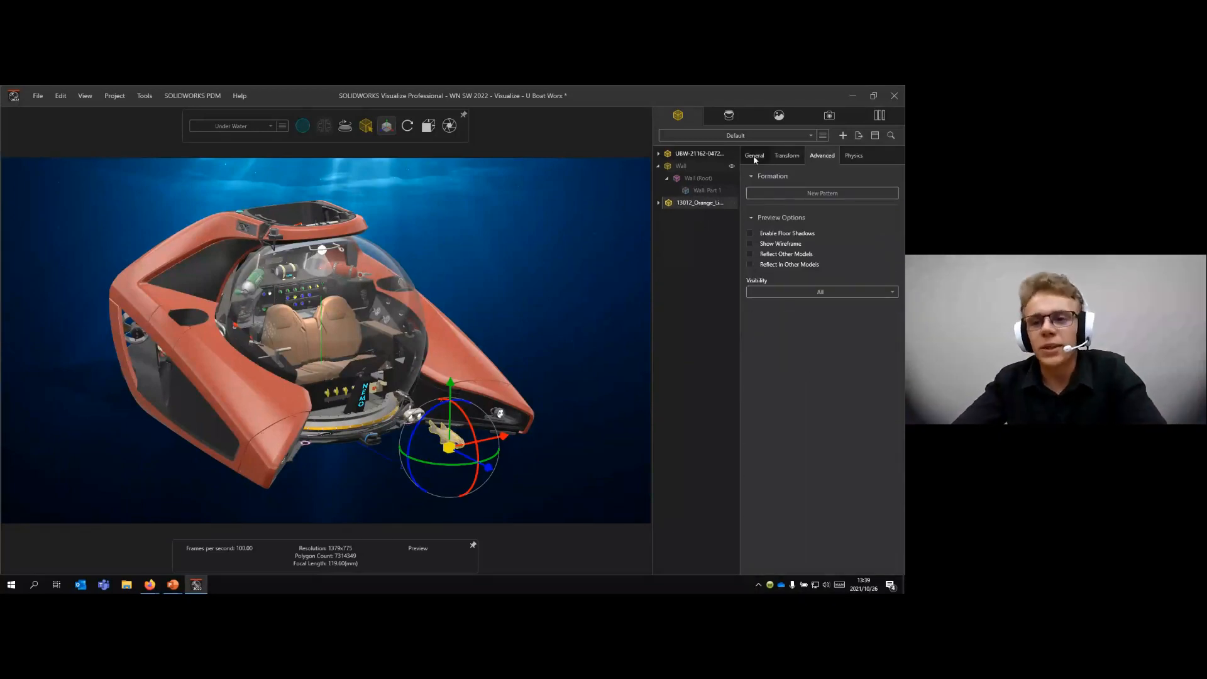
pyautogui.click(835, 194)
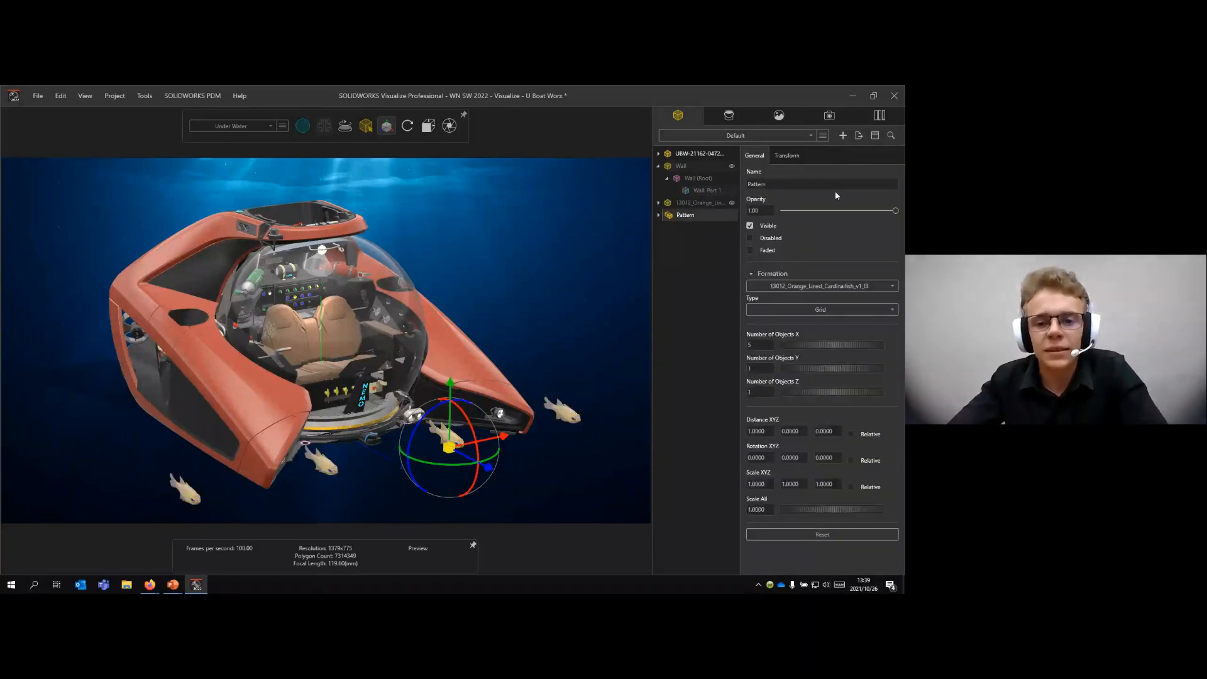
# - Raise the fish pattern vertically to about the height of the submarine's hull
pyautogui.scroll(-5, 439, 458)
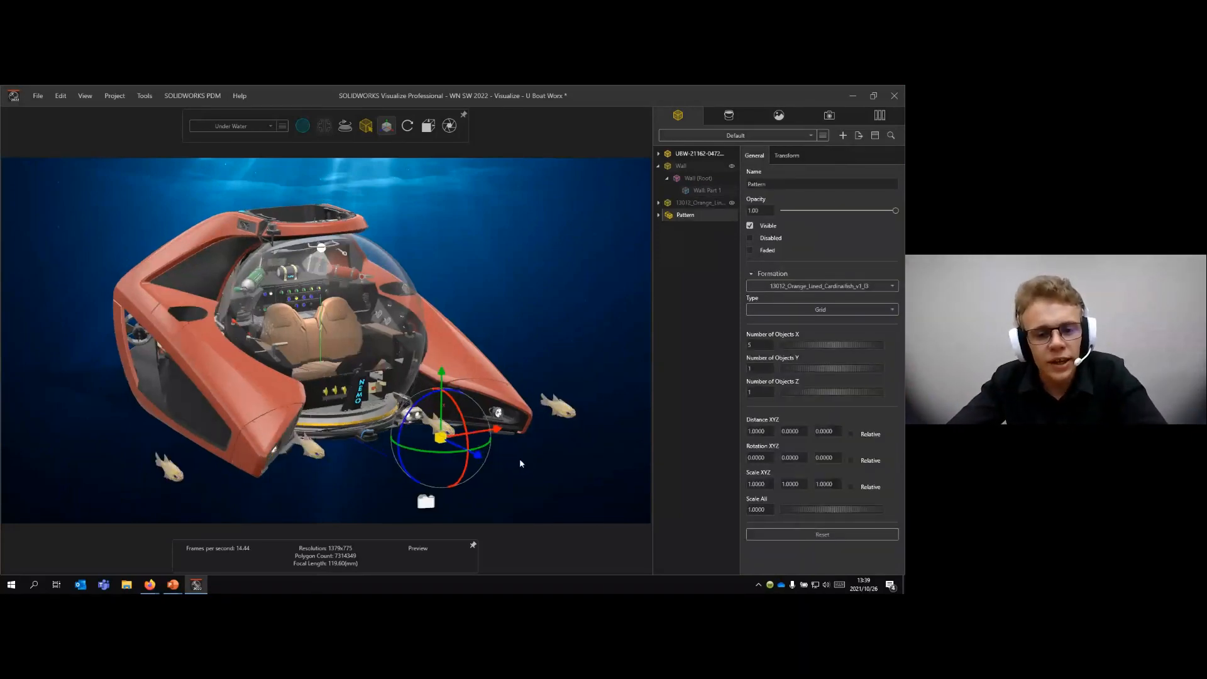
pyautogui.scroll(3, 409, 419)
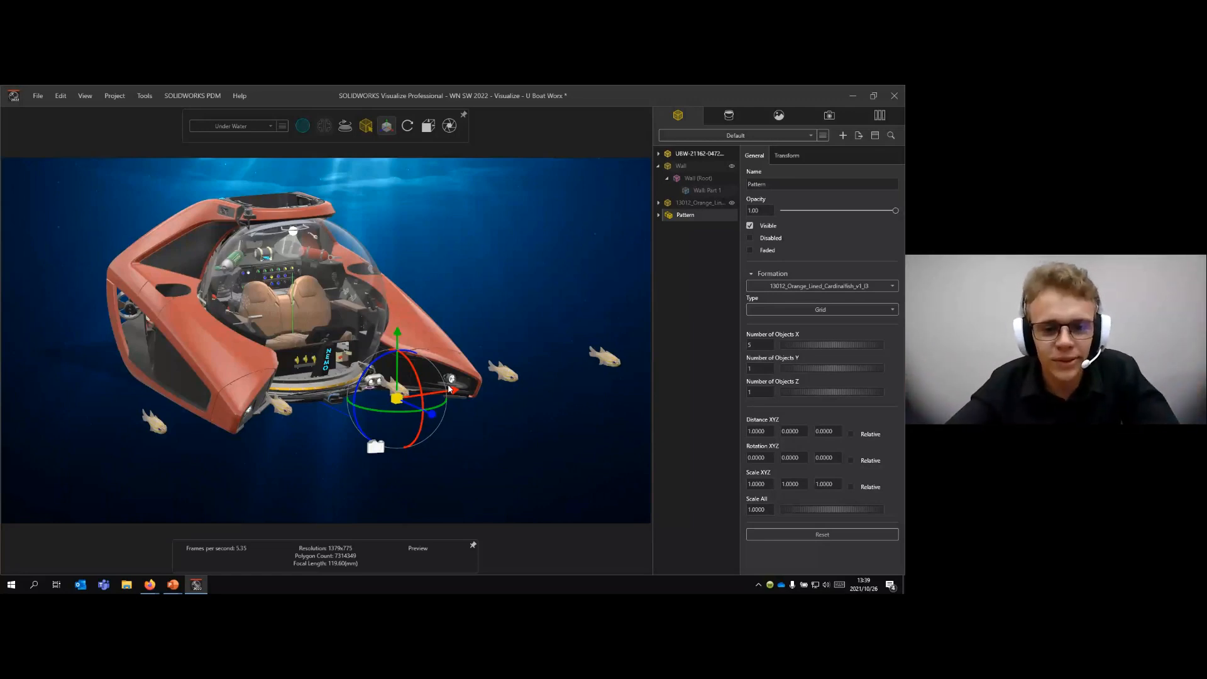
pyautogui.moveTo(397, 332); pyautogui.dragTo(387, 289)
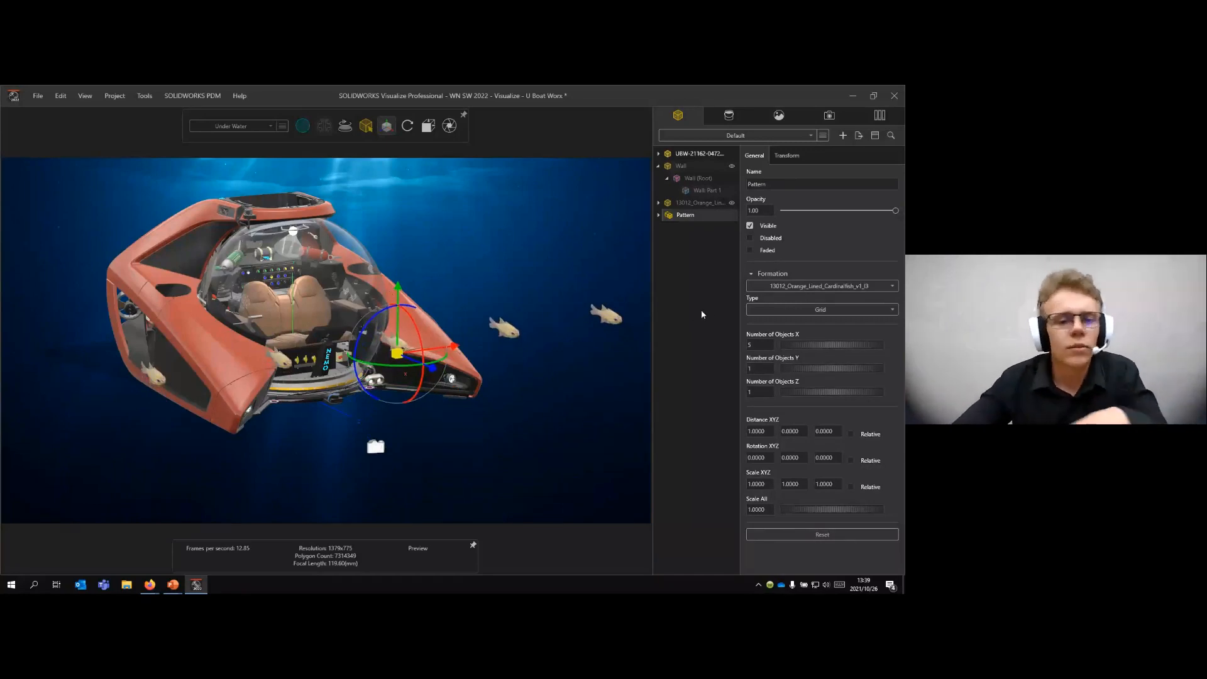
pyautogui.moveTo(397, 287); pyautogui.dragTo(398, 268)
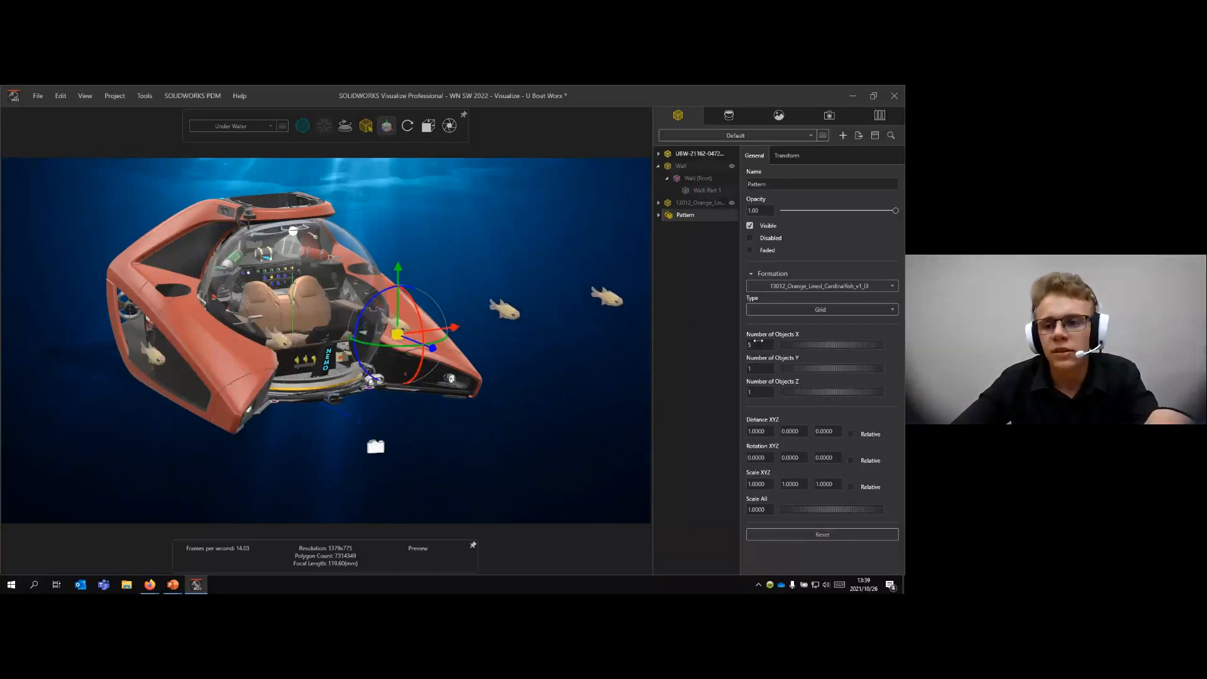
# - Change the fish pattern's formation type to Scatter and set its number of objects to 10
pyautogui.click(725, 333)
pyautogui.click(714, 217)
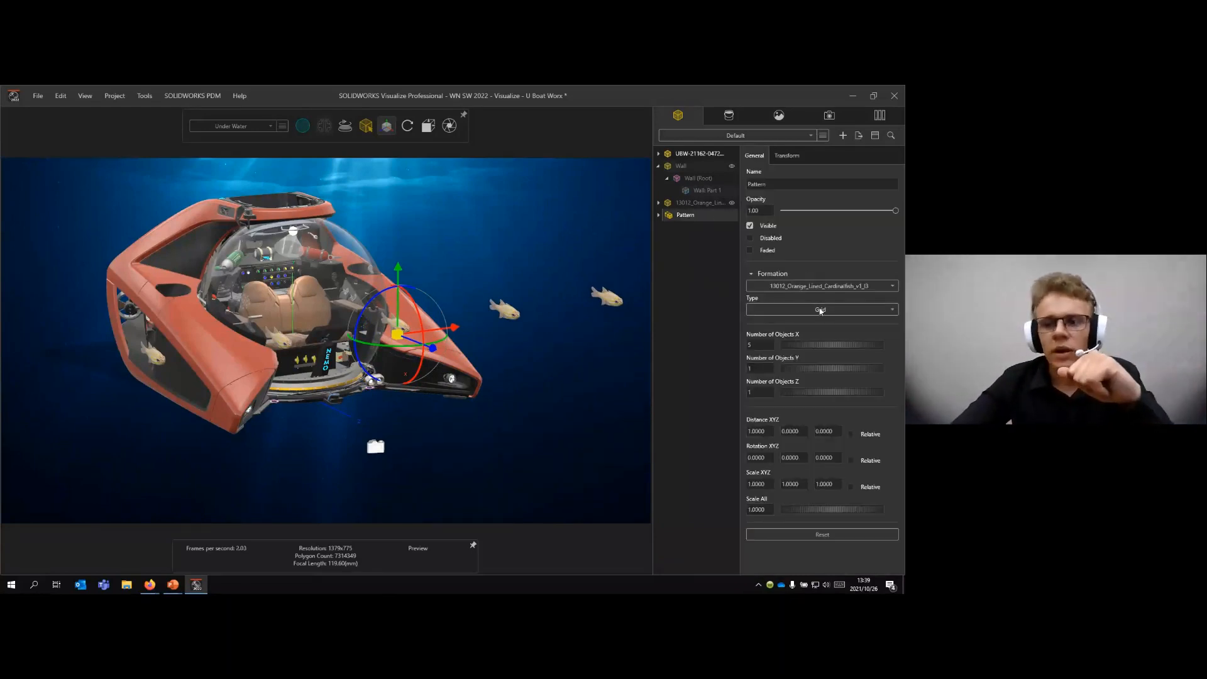
pyautogui.click(820, 310)
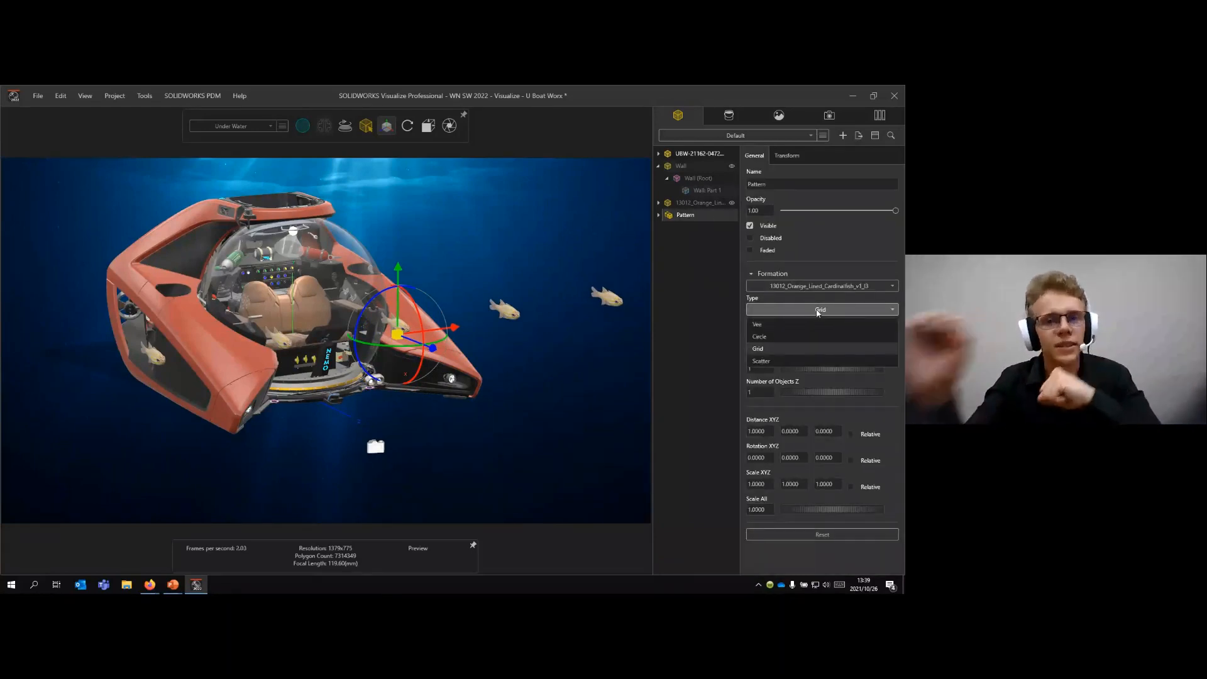
pyautogui.click(825, 361)
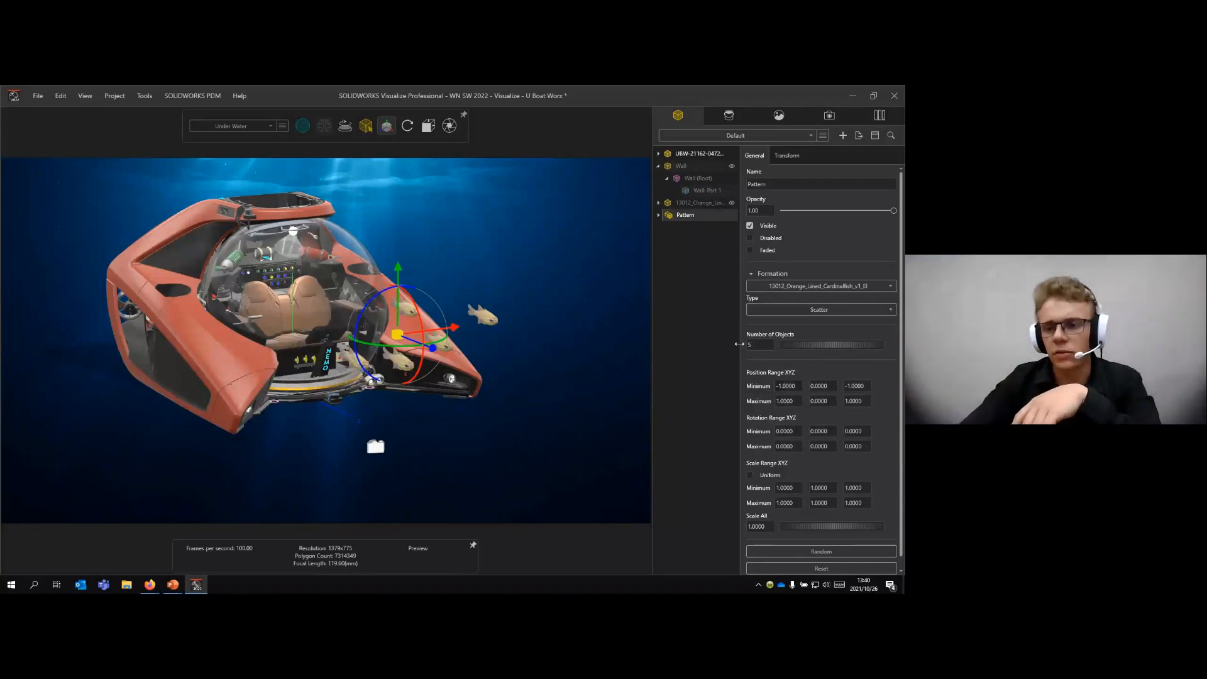
pyautogui.write('10')
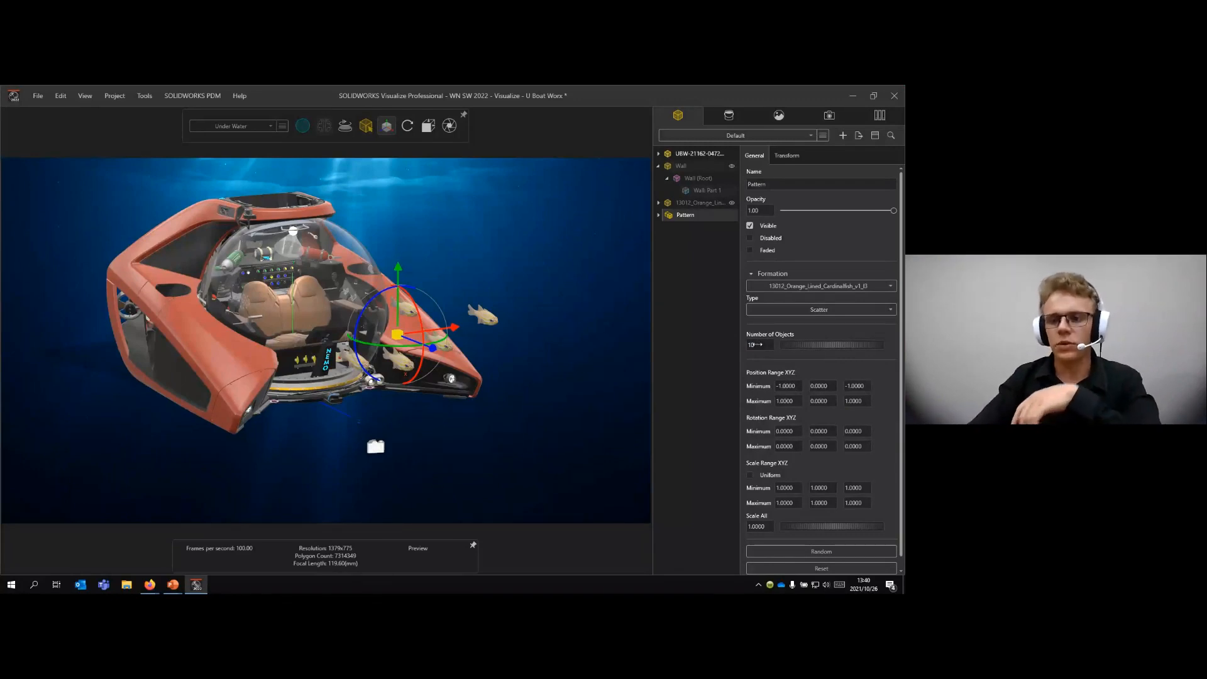
pyautogui.press('Return')
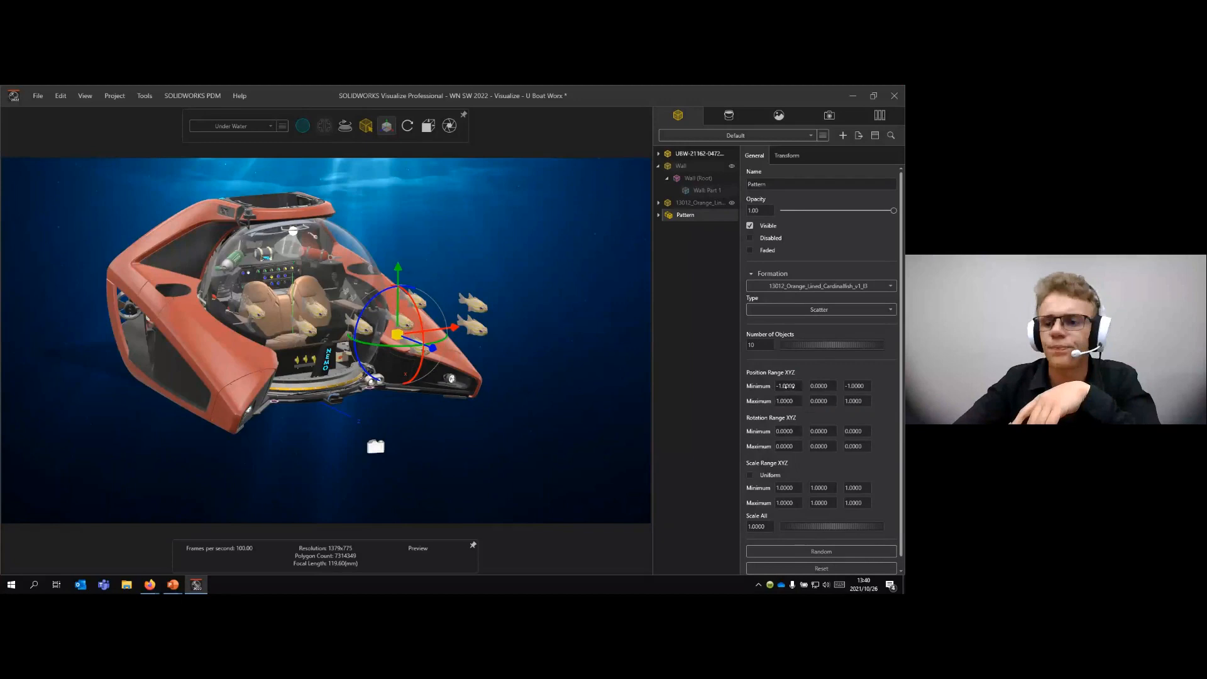
# - Set the scatter's position range to about -1.46 to 1.7 in X and -0.55 to 0.35 in Y, and both X rotation limits to -1.66
pyautogui.moveTo(797, 386); pyautogui.dragTo(838, 402)
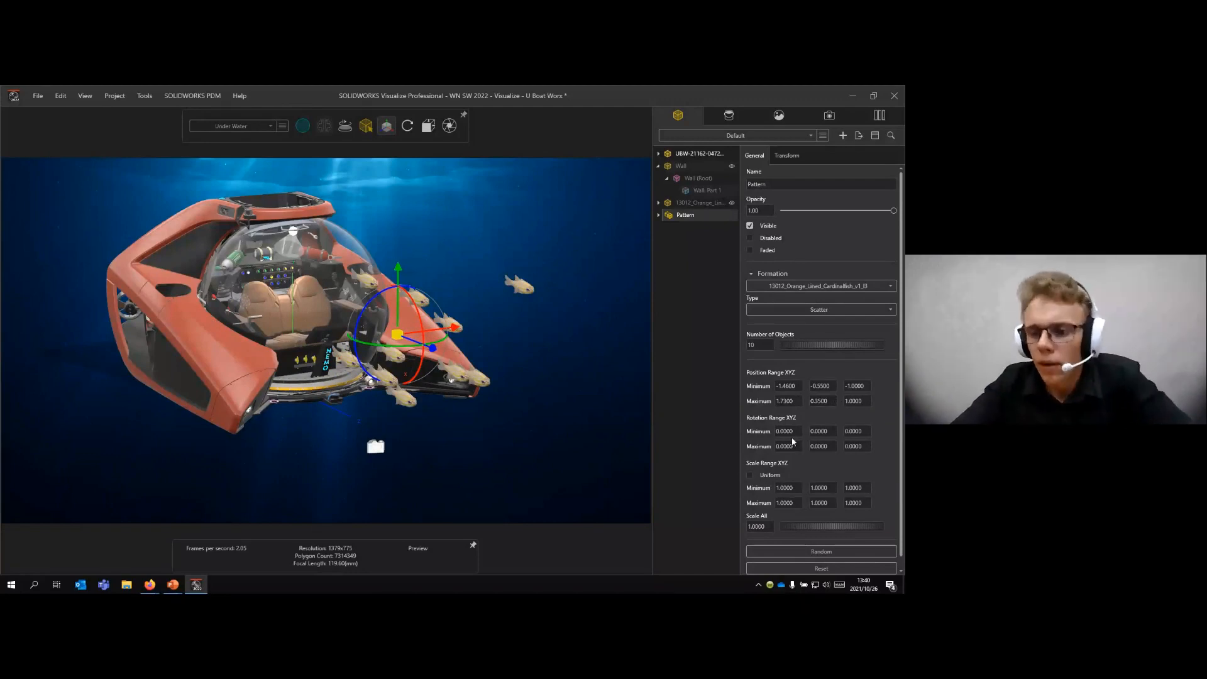
pyautogui.moveTo(788, 431); pyautogui.dragTo(714, 437)
pyautogui.moveTo(789, 446); pyautogui.dragTo(718, 439)
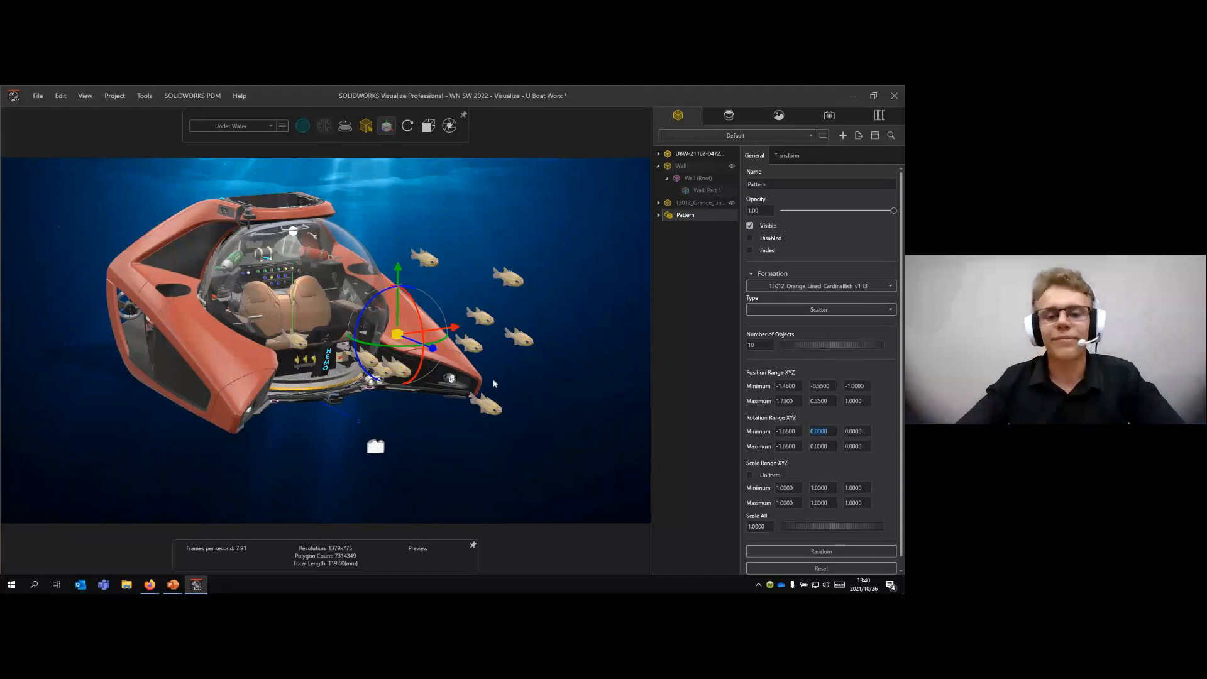
# - Reselect the fish pattern and randomize its scatter arrangement
pyautogui.click(516, 371)
pyautogui.moveTo(515, 371); pyautogui.dragTo(480, 360, button='middle')
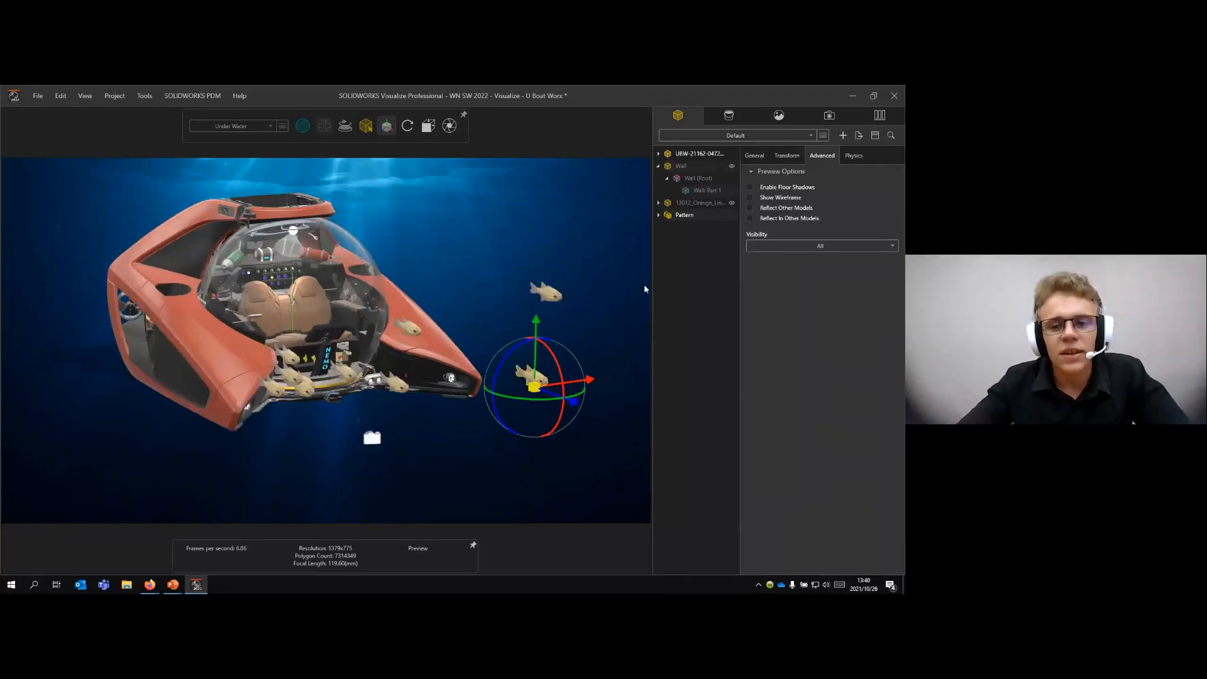
pyautogui.click(686, 215)
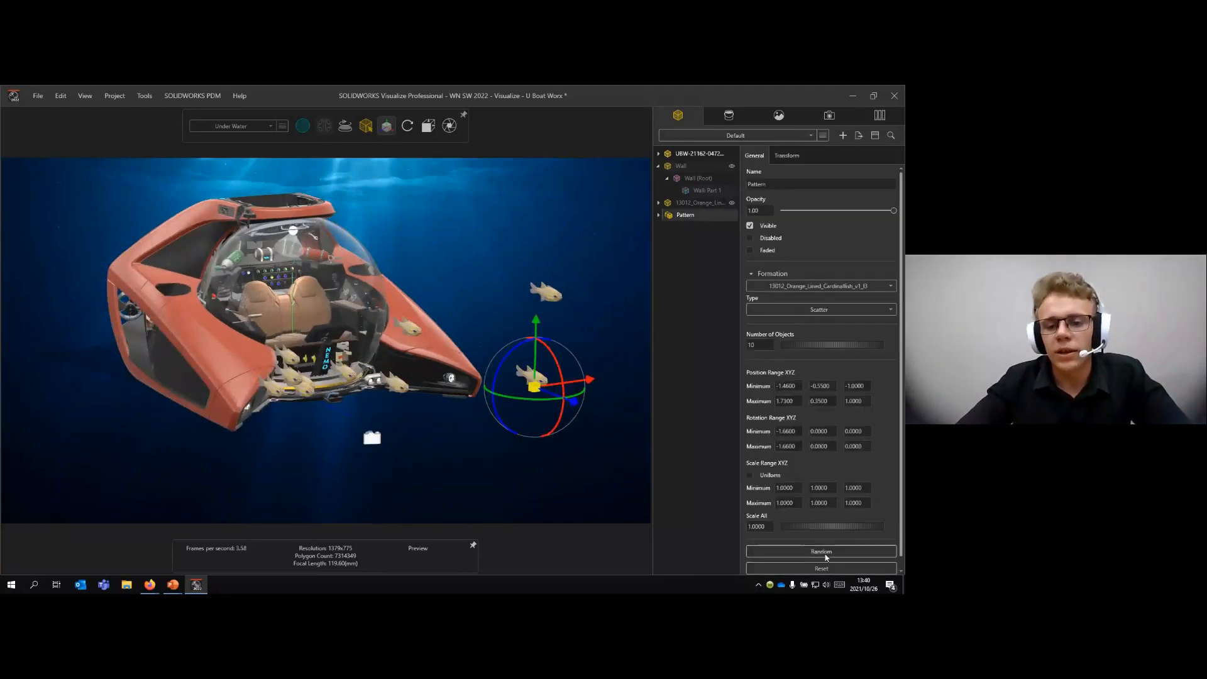
pyautogui.click(825, 553)
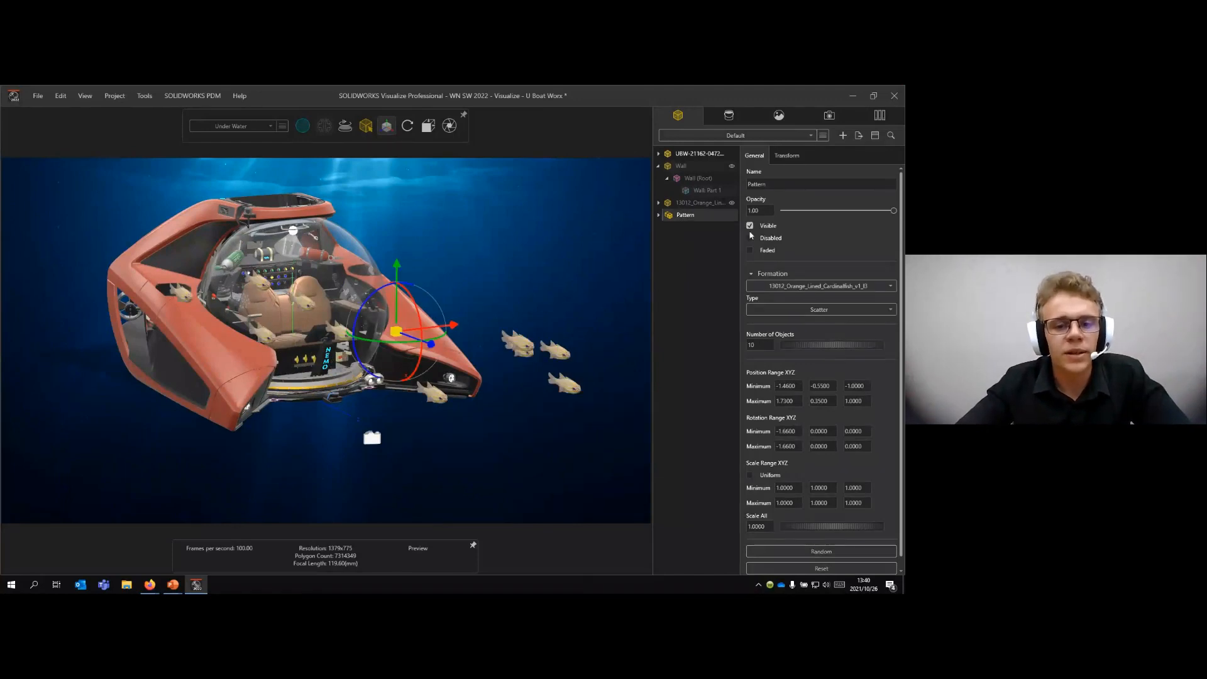
# - Activate the Under Water camera and re-randomize the fish pattern's scatter for that view
pyautogui.click(829, 116)
pyautogui.doubleClick(691, 225)
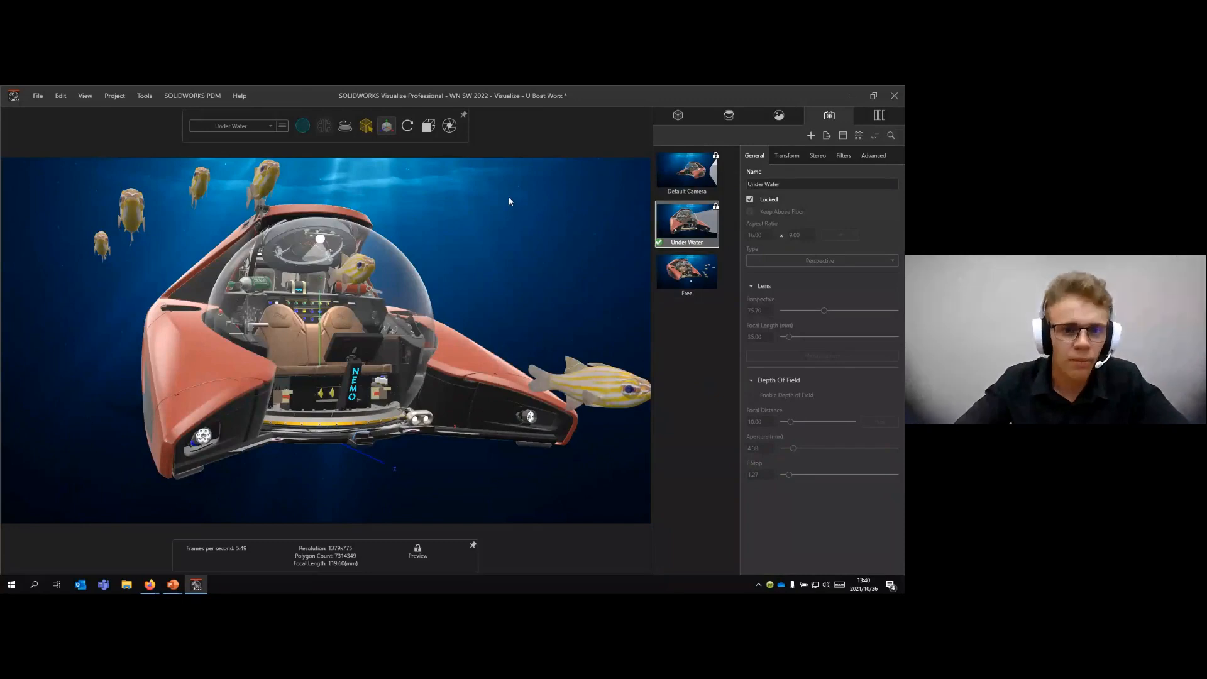
pyautogui.click(679, 114)
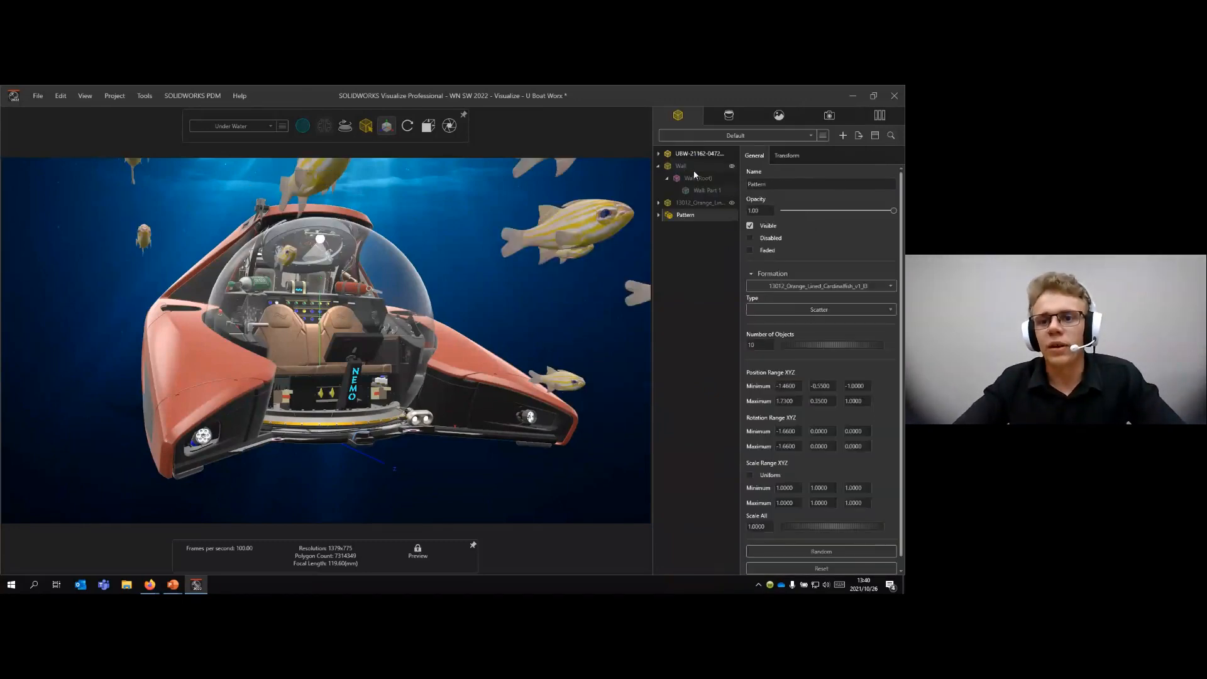
pyautogui.click(822, 551)
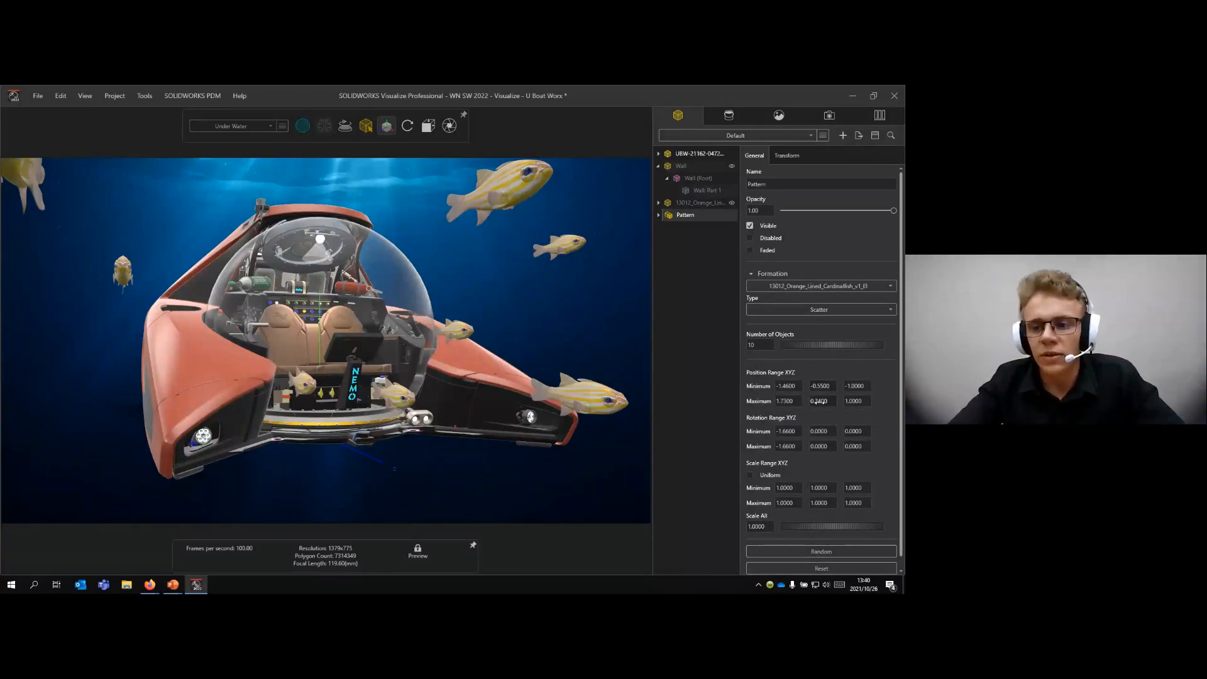
# - Set the scatter's maximum Y position to -0.05 and shift the whole fish pattern down and back in front of the submarine
pyautogui.moveTo(818, 403); pyautogui.dragTo(805, 402)
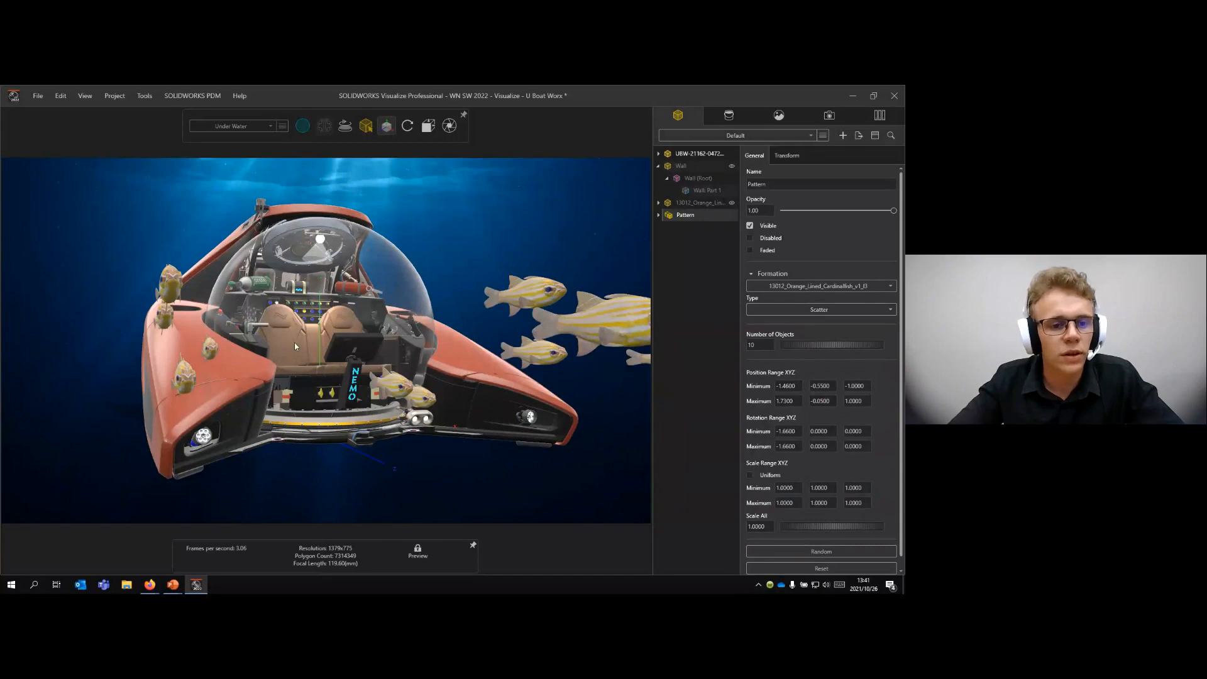
pyautogui.click(386, 129)
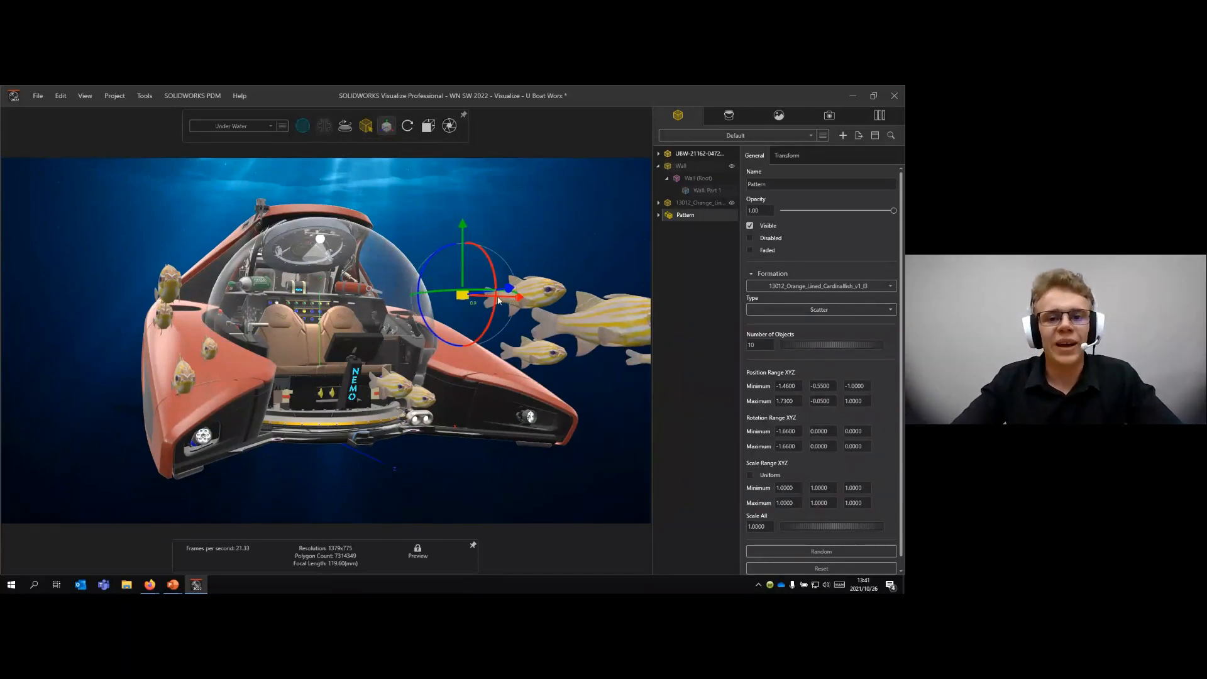
pyautogui.moveTo(498, 301); pyautogui.dragTo(457, 336)
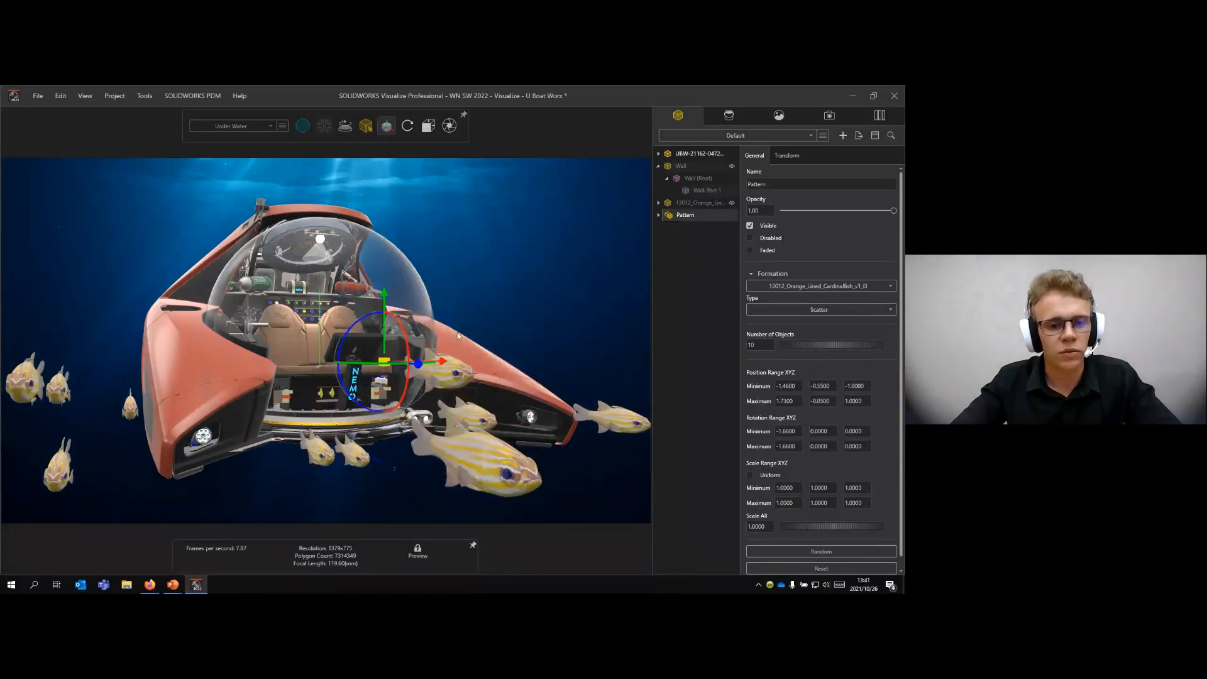
# - Reposition the large foreground fish so that it swims just below the submarine's right-hand hull arm
pyautogui.click(441, 286)
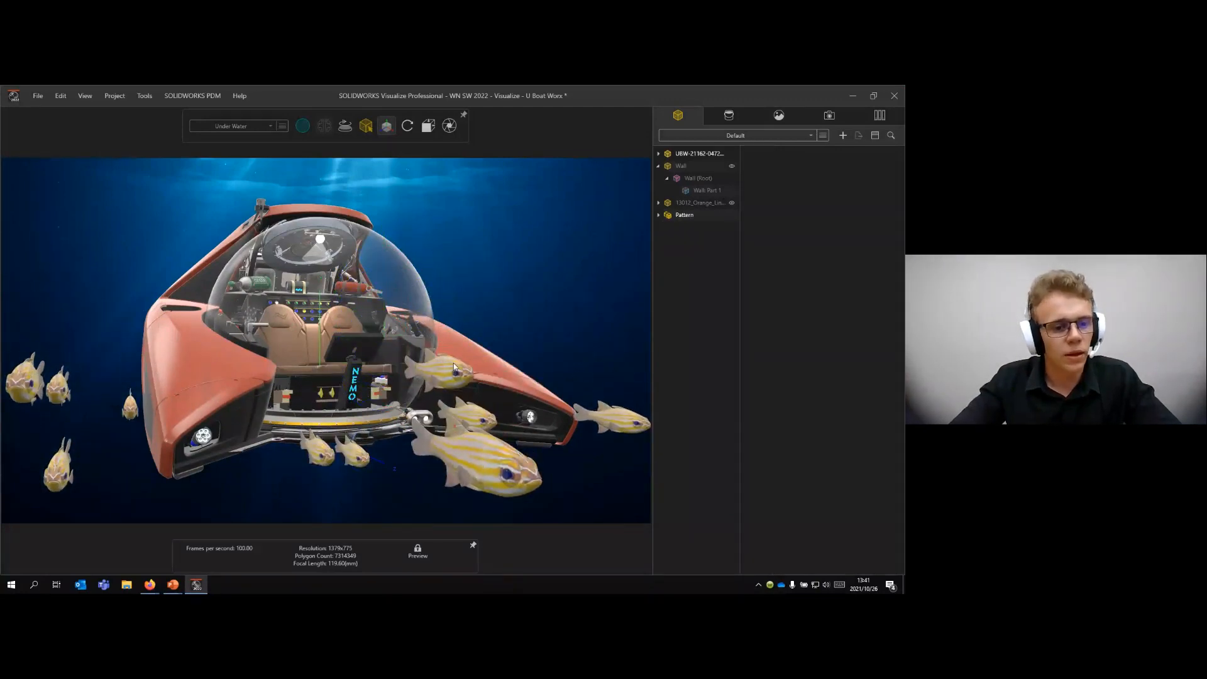
pyautogui.click(483, 494)
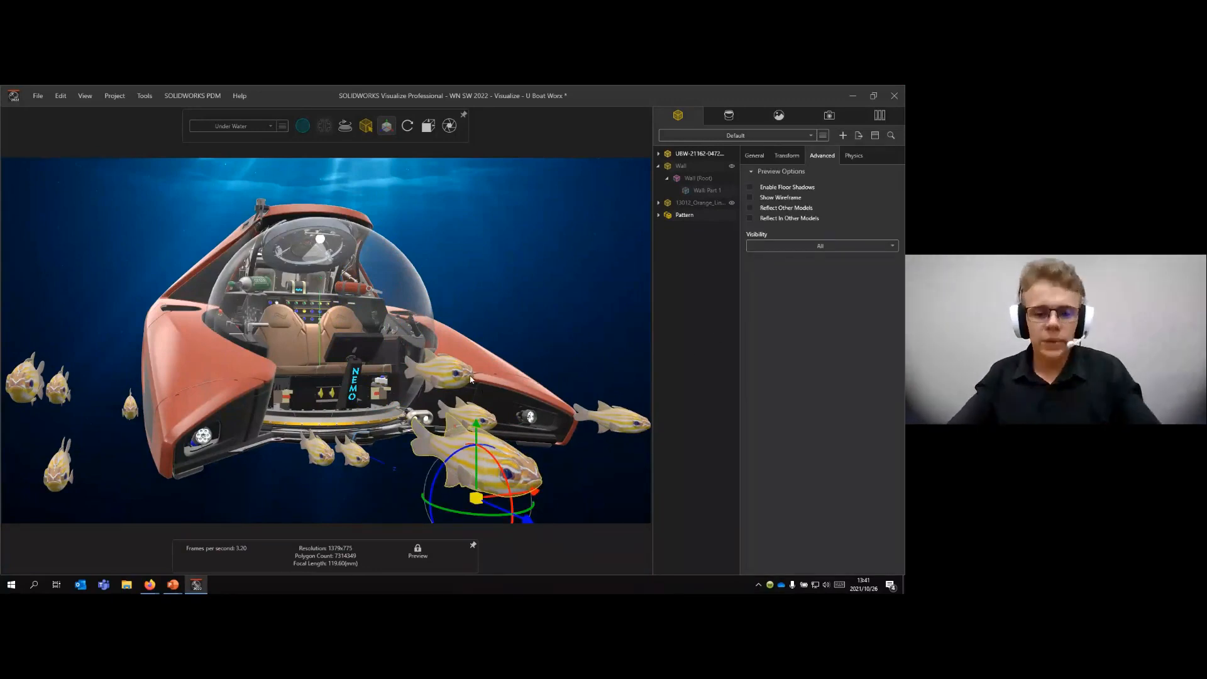
pyautogui.moveTo(550, 491); pyautogui.dragTo(583, 480)
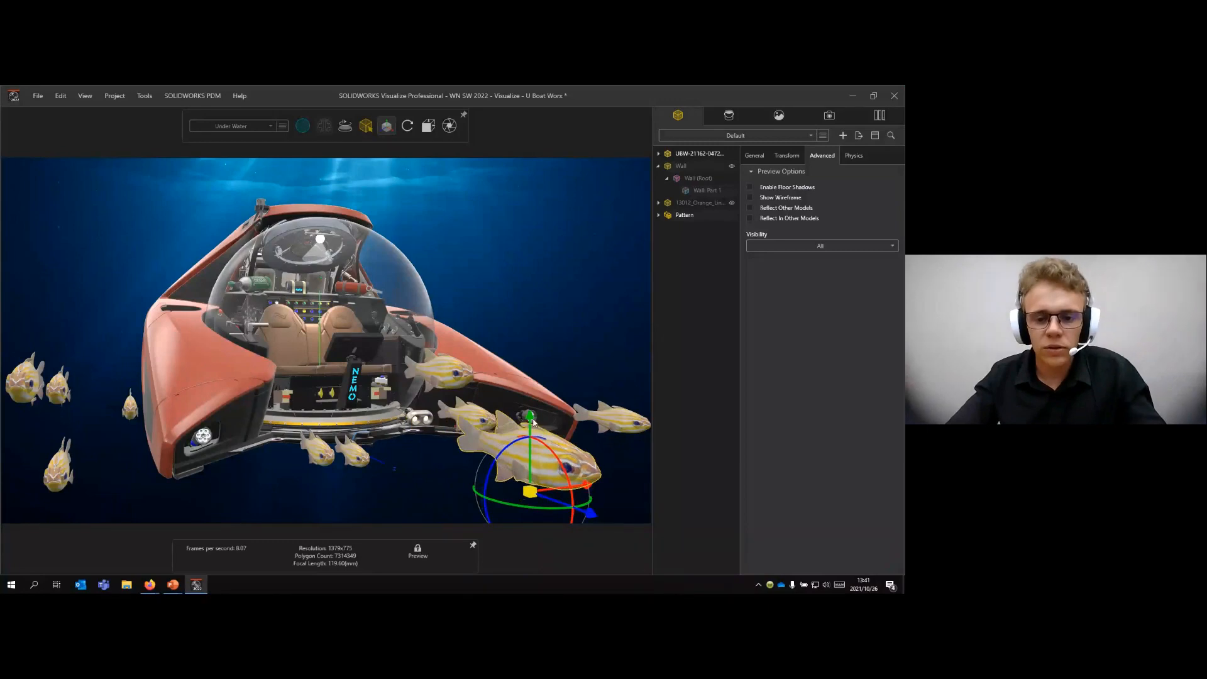
pyautogui.moveTo(534, 448); pyautogui.dragTo(530, 410)
pyautogui.moveTo(593, 501); pyautogui.dragTo(536, 482)
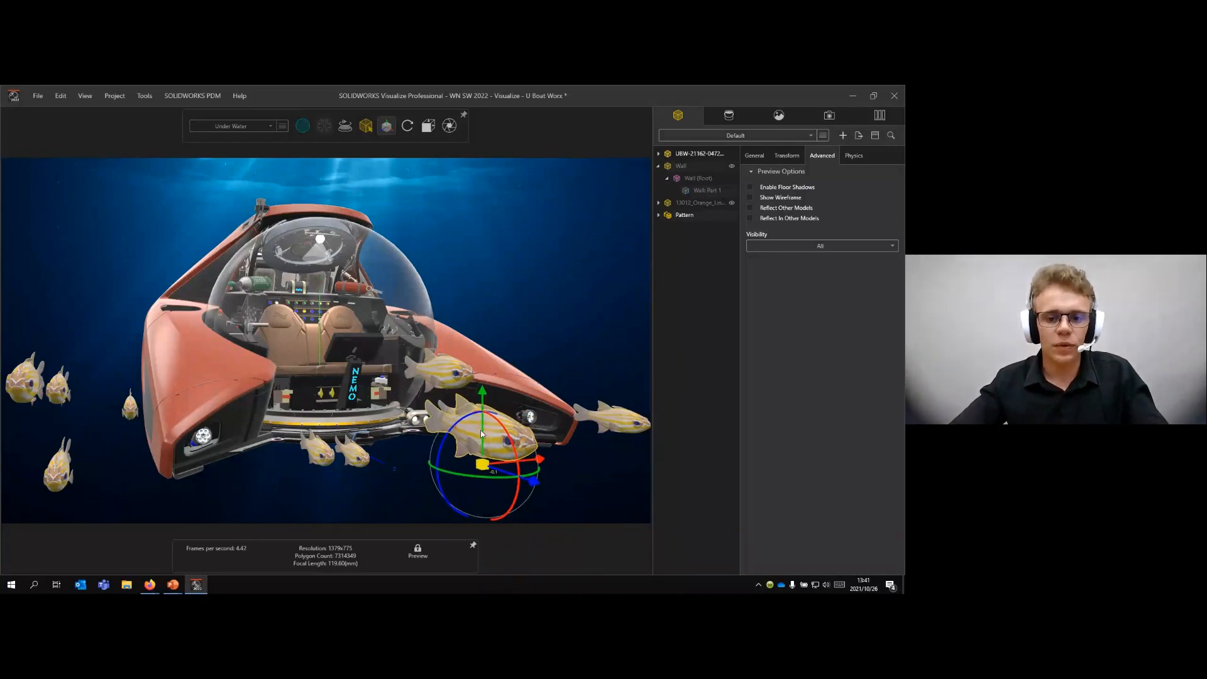
pyautogui.moveTo(486, 395); pyautogui.dragTo(476, 451)
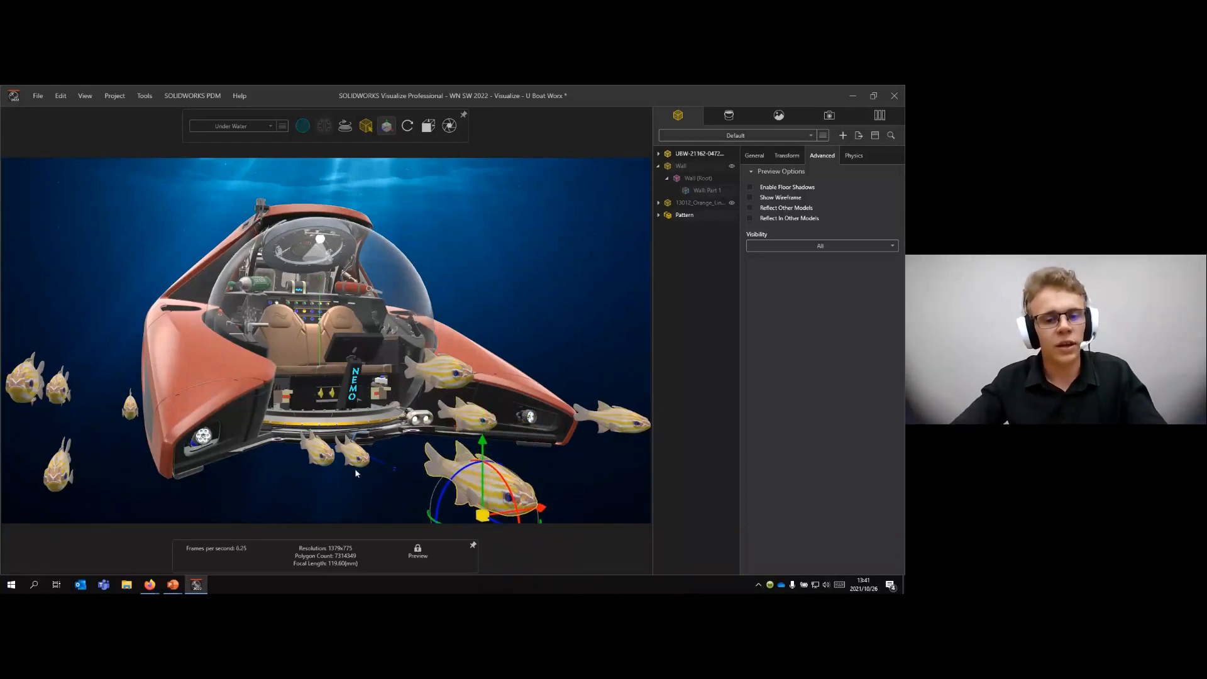
# - Move the fish above the large one sideways and up into the open water above the right-hand hull arm
pyautogui.click(355, 458)
pyautogui.click(458, 412)
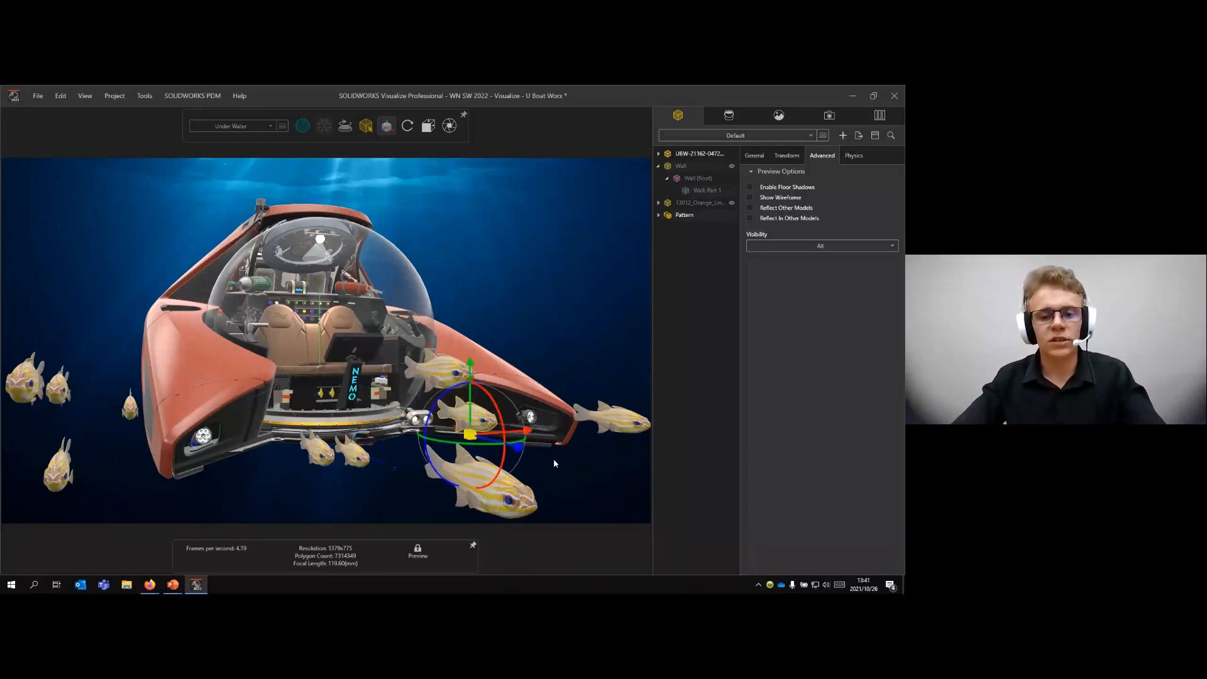
pyautogui.moveTo(555, 463); pyautogui.dragTo(624, 481)
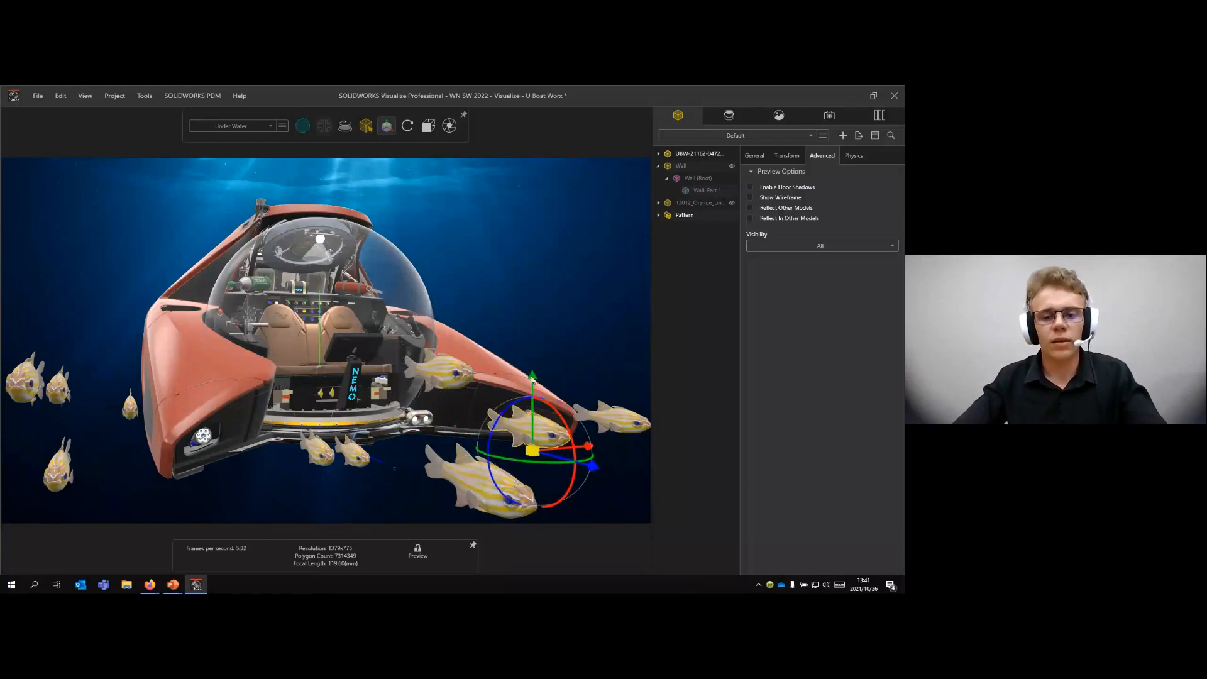
pyautogui.moveTo(527, 290); pyautogui.dragTo(531, 243)
# - Raise the fish in front of the right-hand hull arm until it swims beside the top of the dome
pyautogui.click(439, 376)
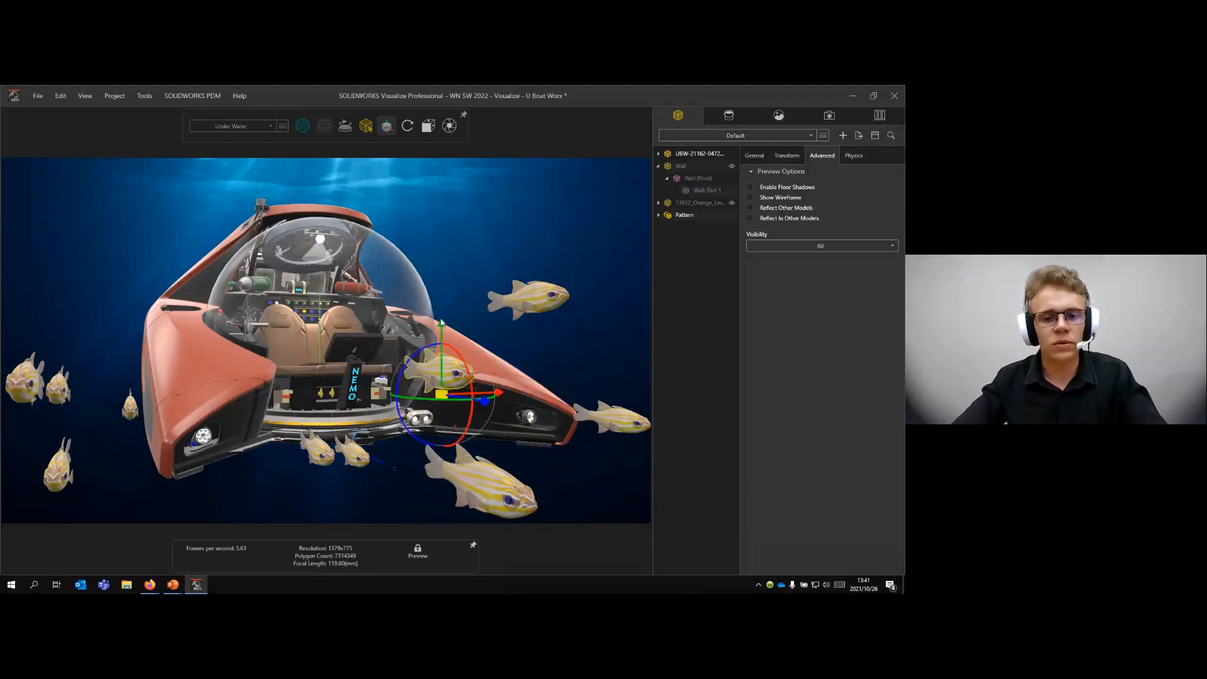
pyautogui.moveTo(442, 325); pyautogui.dragTo(443, 166)
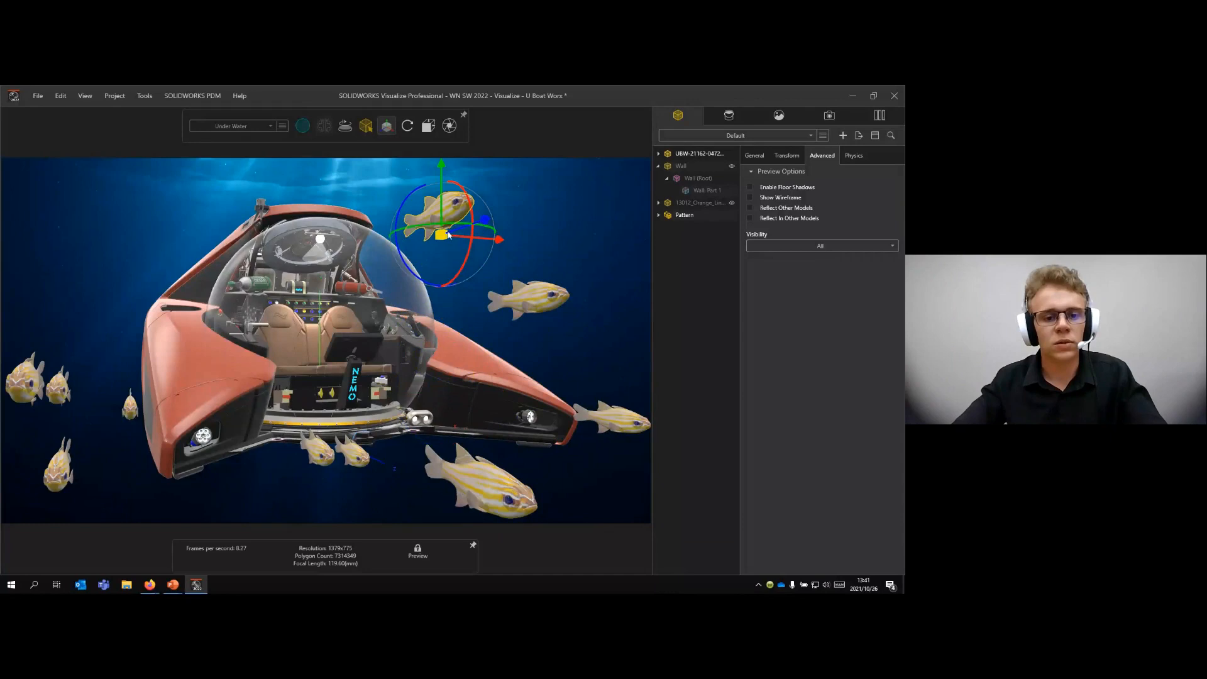
pyautogui.click(561, 491)
# - Spread out the two small fish under the submarine's front, lowering both and shifting one toward the left-hand headlight
pyautogui.click(340, 441)
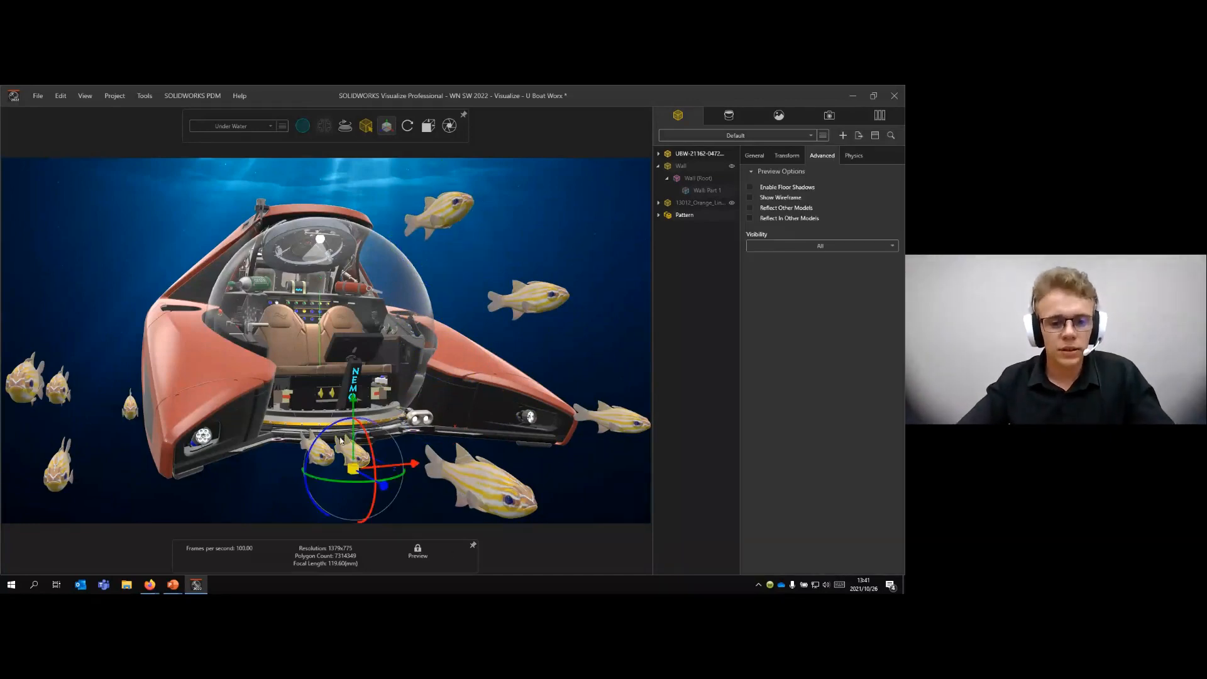
pyautogui.moveTo(354, 400); pyautogui.dragTo(317, 432)
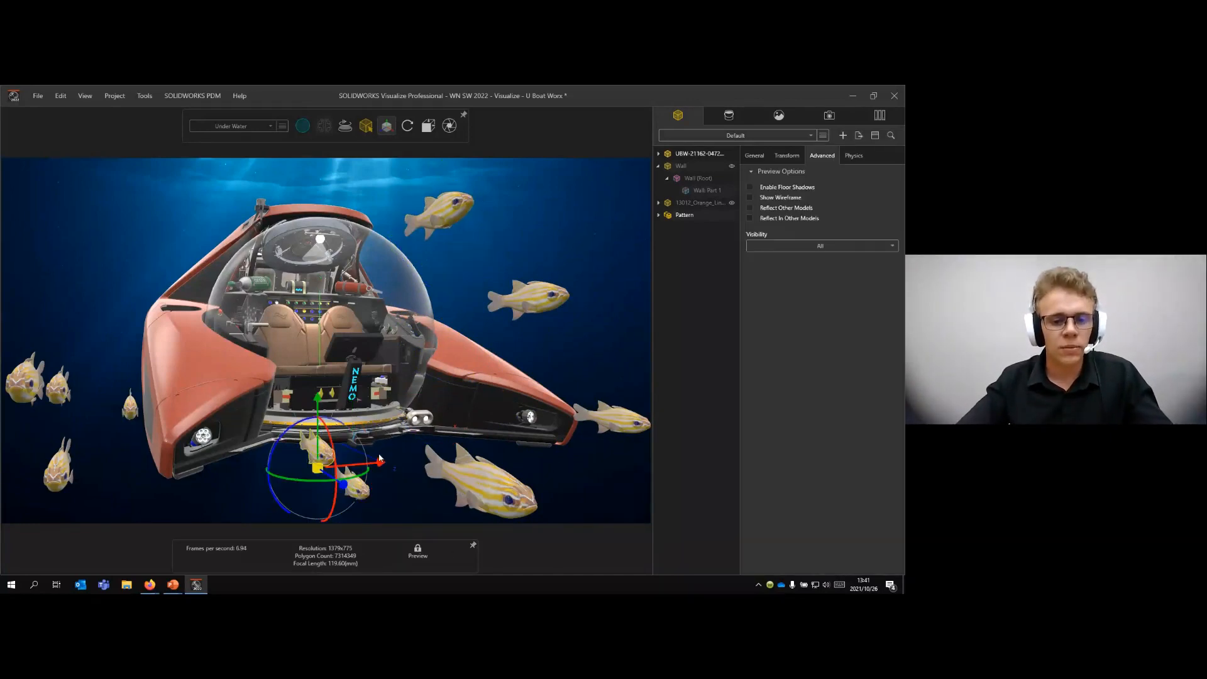
pyautogui.moveTo(374, 466); pyautogui.dragTo(325, 468)
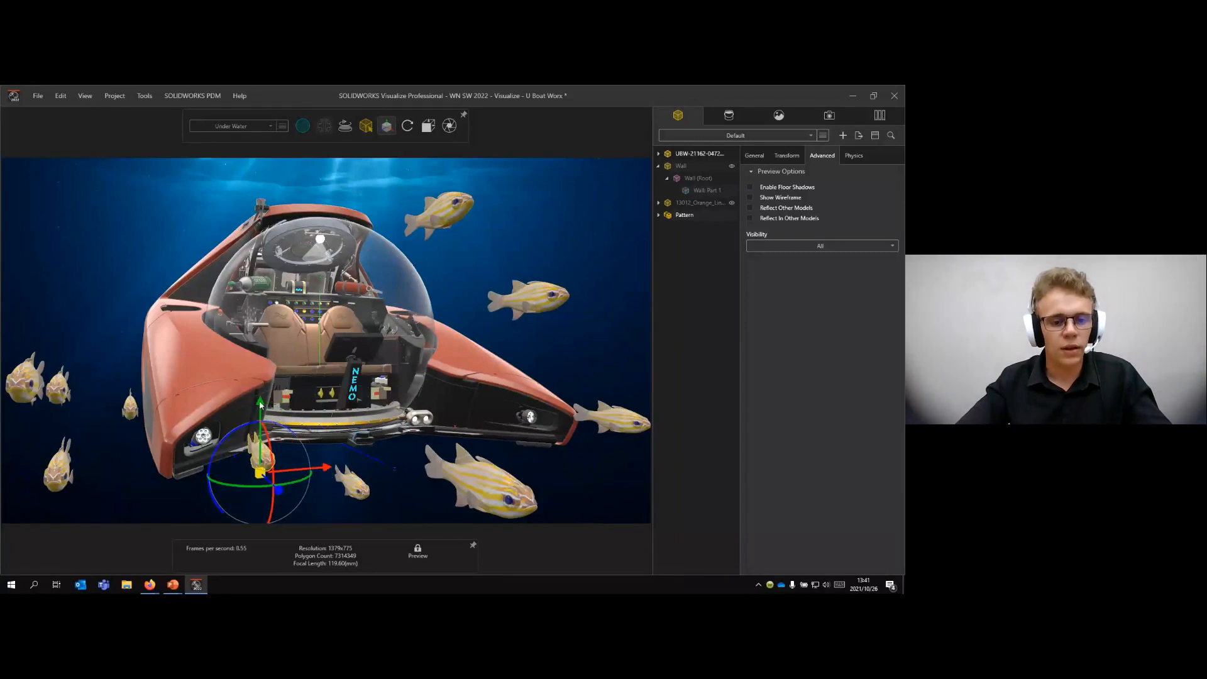
pyautogui.moveTo(260, 406); pyautogui.dragTo(260, 427)
pyautogui.click(410, 447)
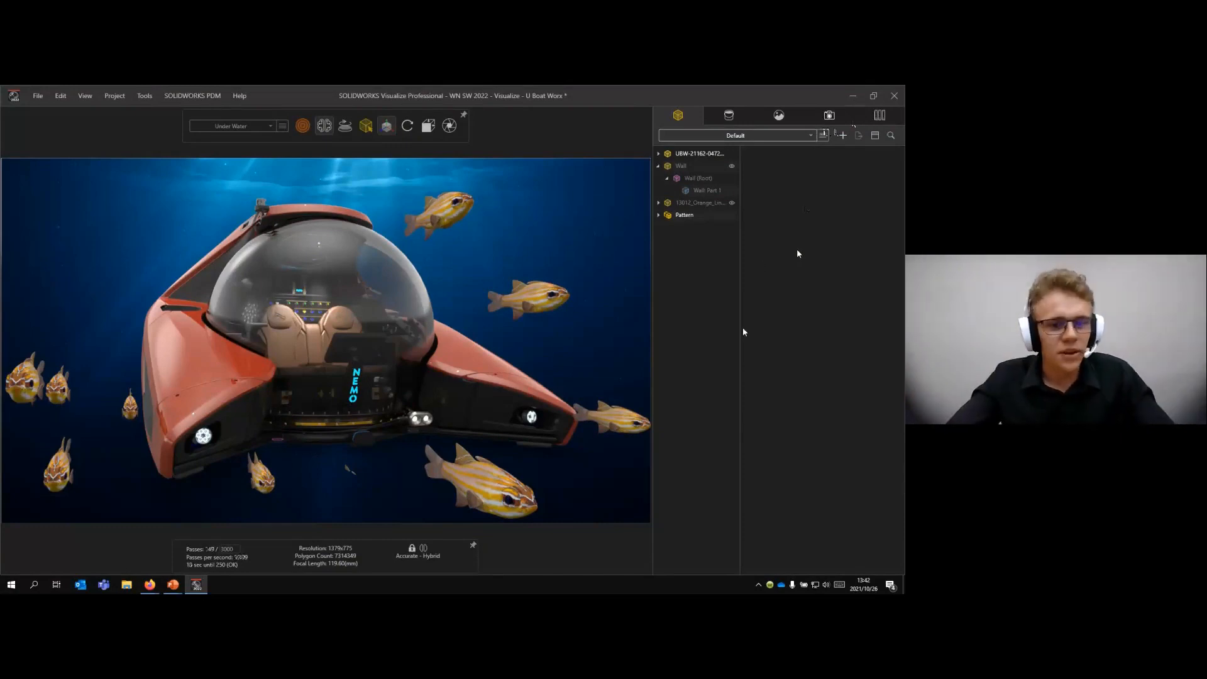
# - Switch to the PowerPoint slideshow with the Visualize summary and advance to the next slide
pyautogui.hotkey('alt', 'Tab')
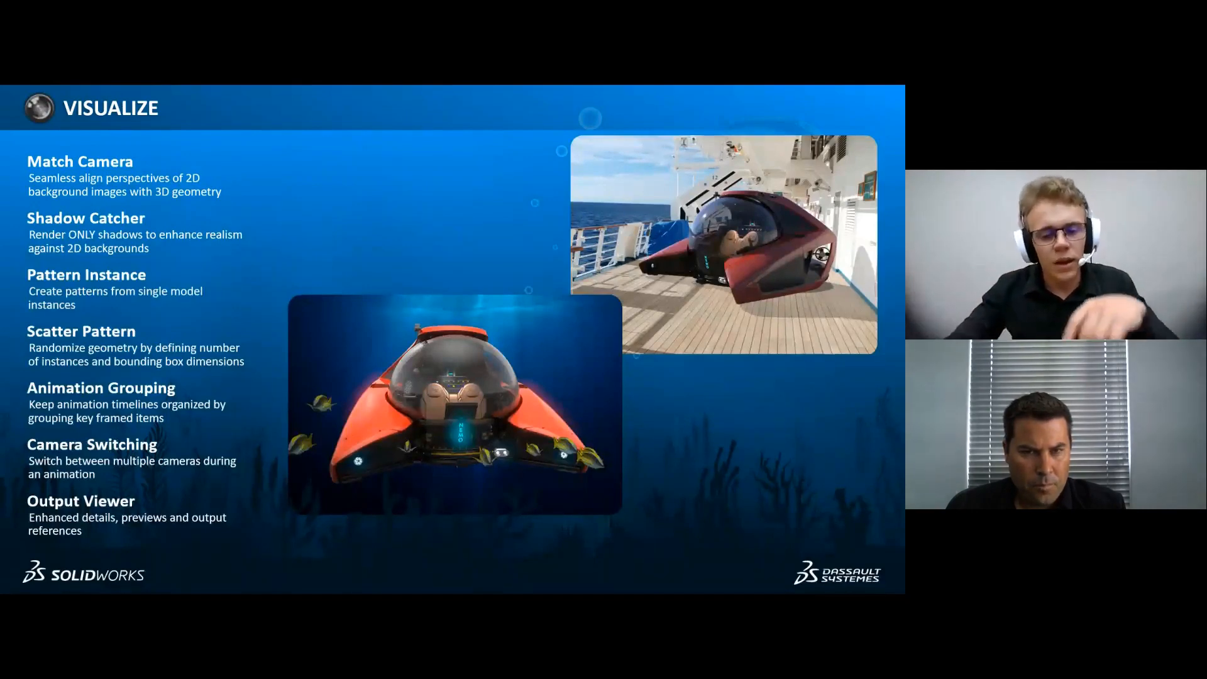
pyautogui.press('Right')
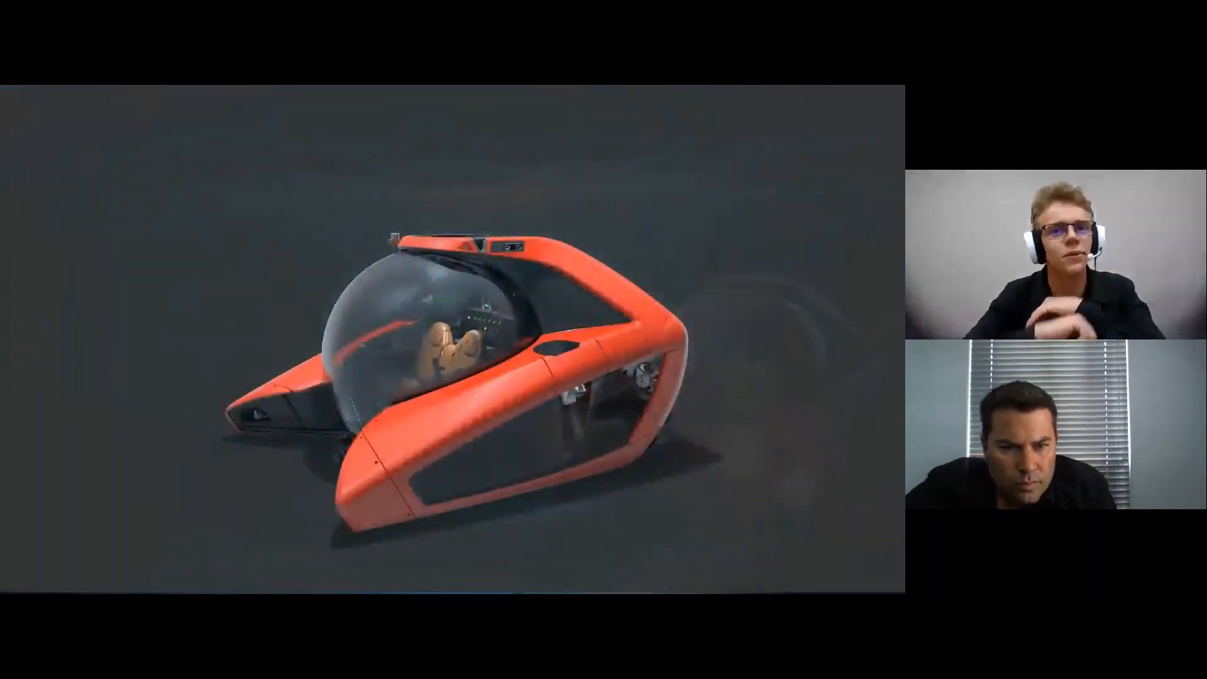
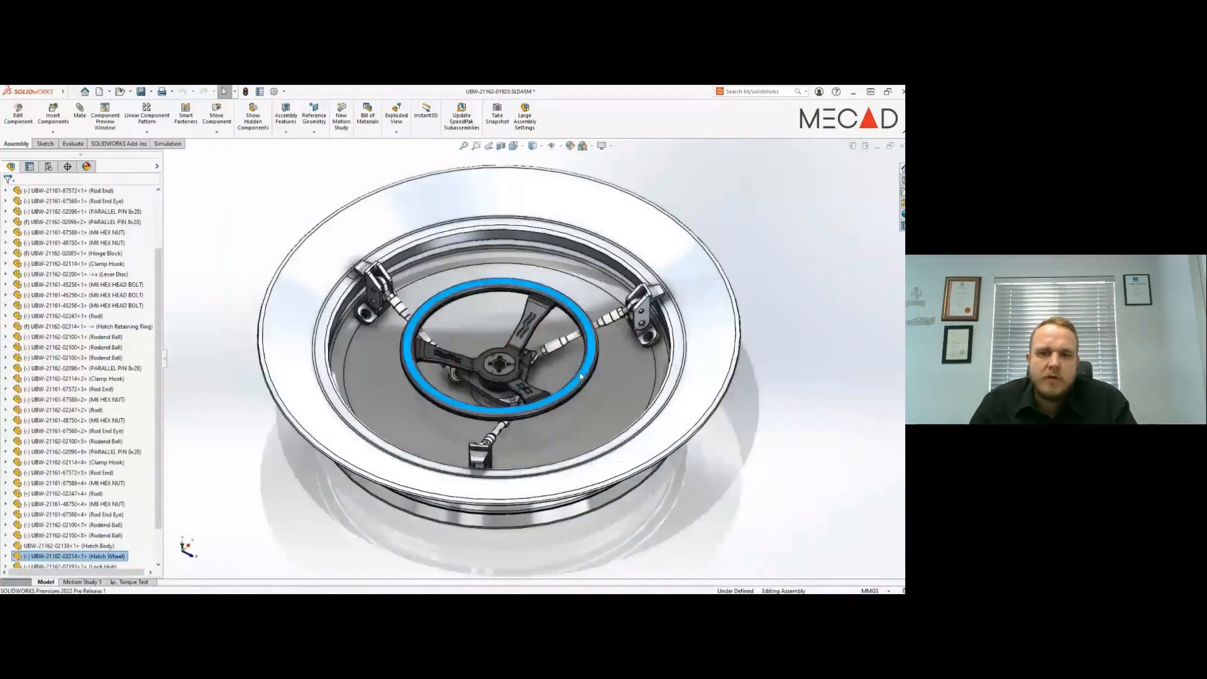
# - Turn the hatch wheel to check how the locking mechanism moves
pyautogui.moveTo(585, 362); pyautogui.dragTo(574, 391)
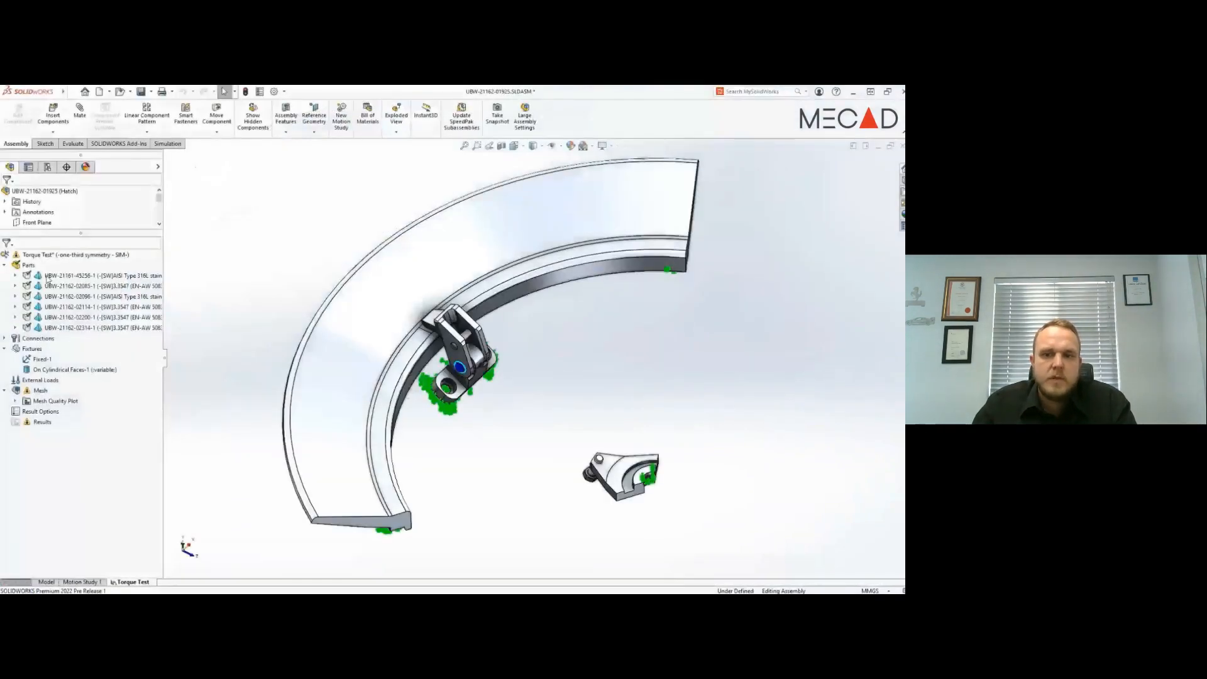
# - Set up a linkage rod connector from the hex bolt face on the lever disc to the clamp hook's pin face, with spherical joints at both ends
pyautogui.rightClick(38, 338)
pyautogui.click(126, 508)
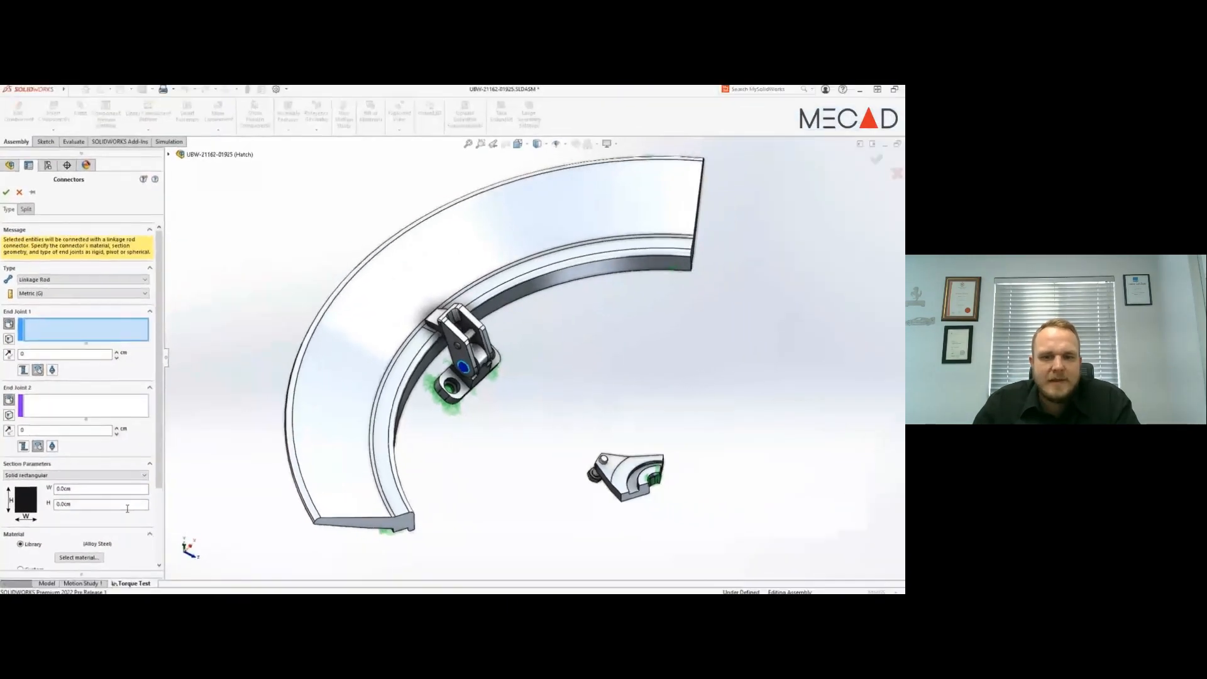
pyautogui.click(601, 464)
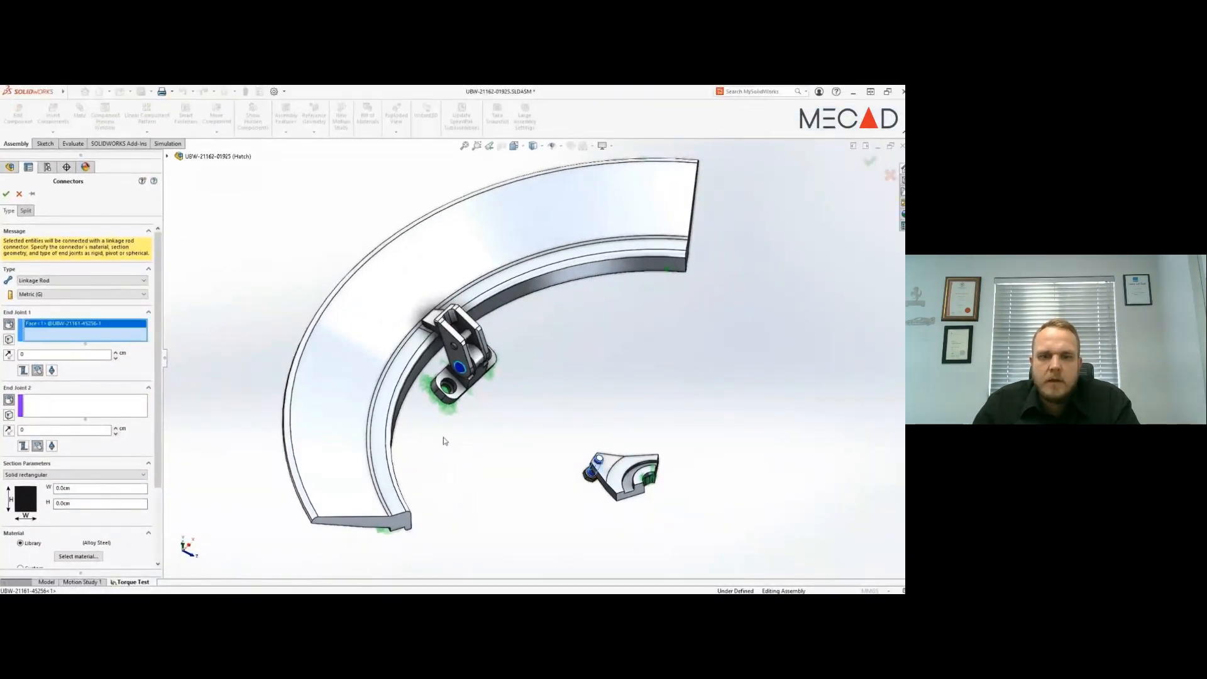
pyautogui.click(53, 372)
pyautogui.click(46, 403)
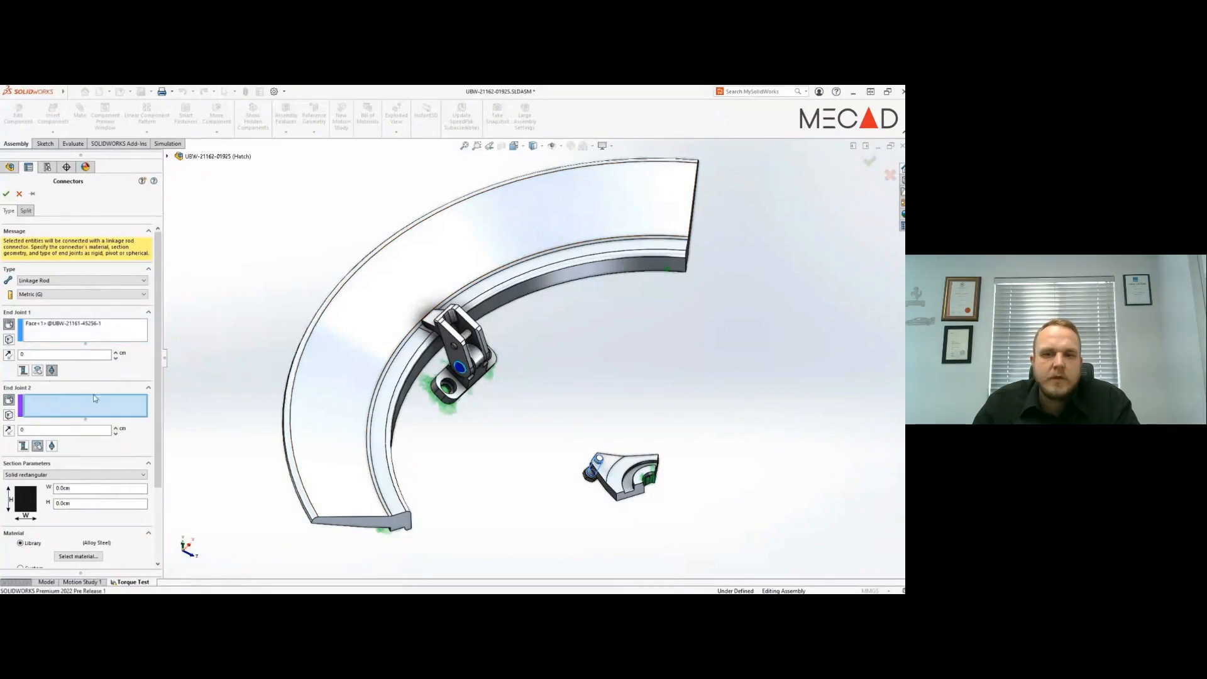
pyautogui.click(463, 334)
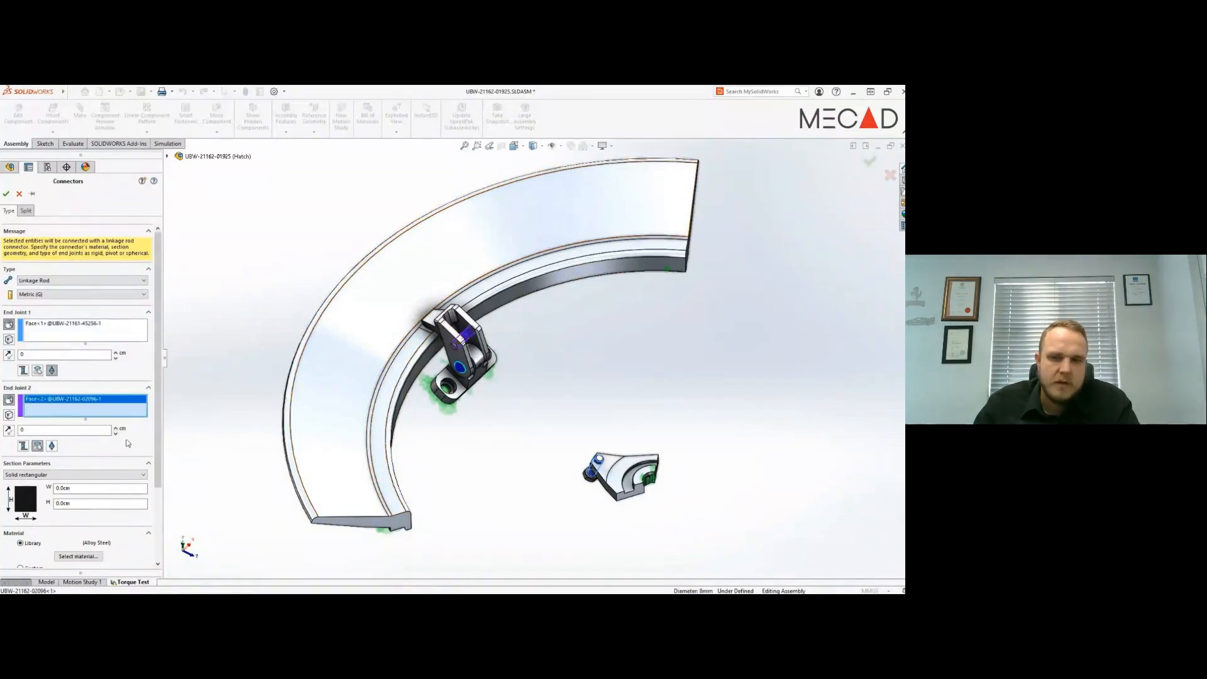
pyautogui.click(53, 445)
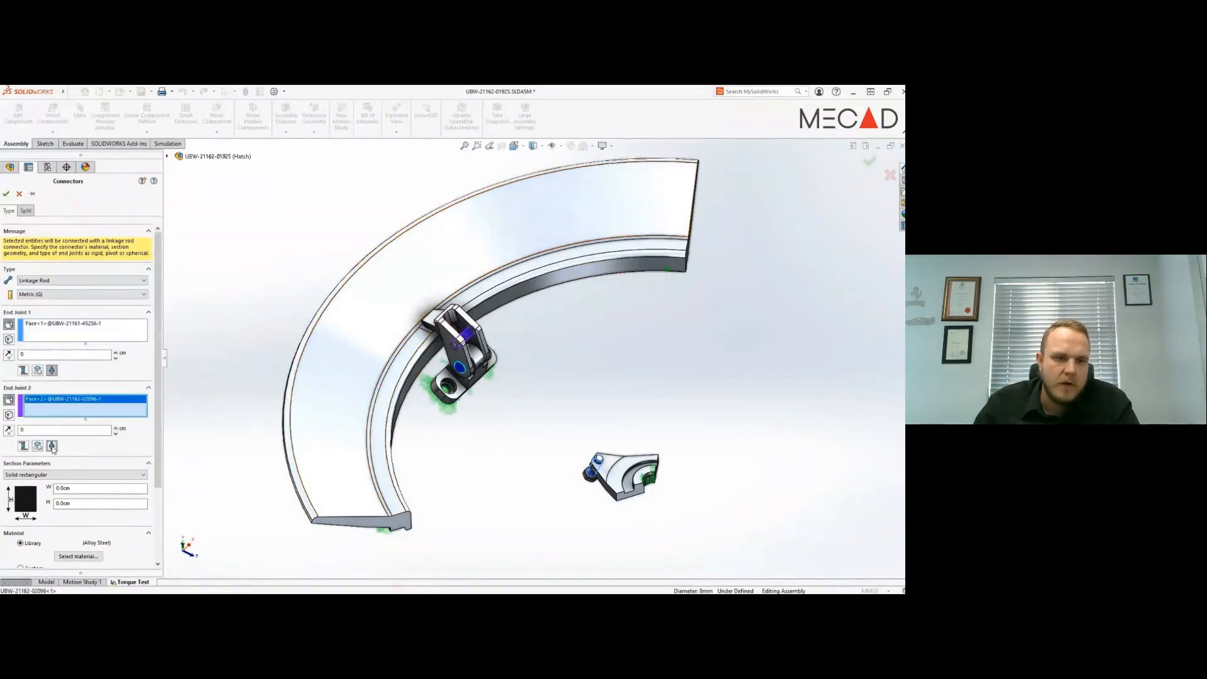
# - Give the linkage rod a solid circular section with a 1.0 cm radius and accept the connector
pyautogui.click(58, 476)
pyautogui.click(57, 483)
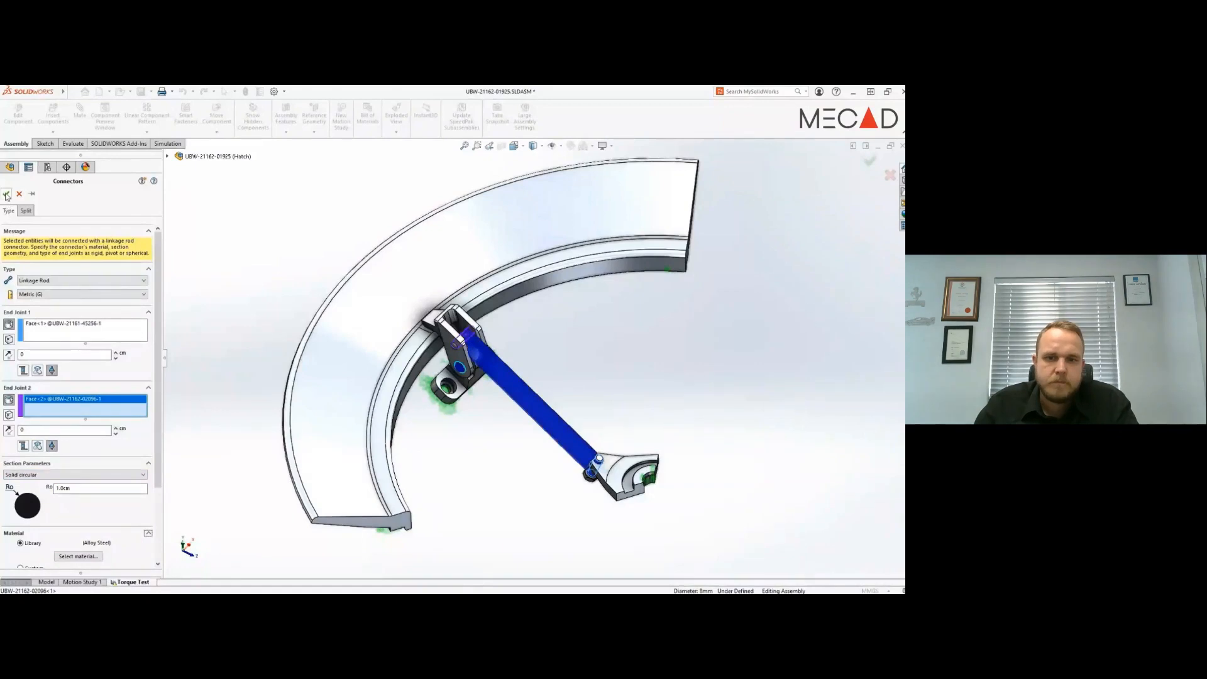
pyautogui.click(5, 193)
# - Mesh the model with a blended curvature-based mesh, maximum element size 15 mm and minimum 2 mm
pyautogui.rightClick(54, 446)
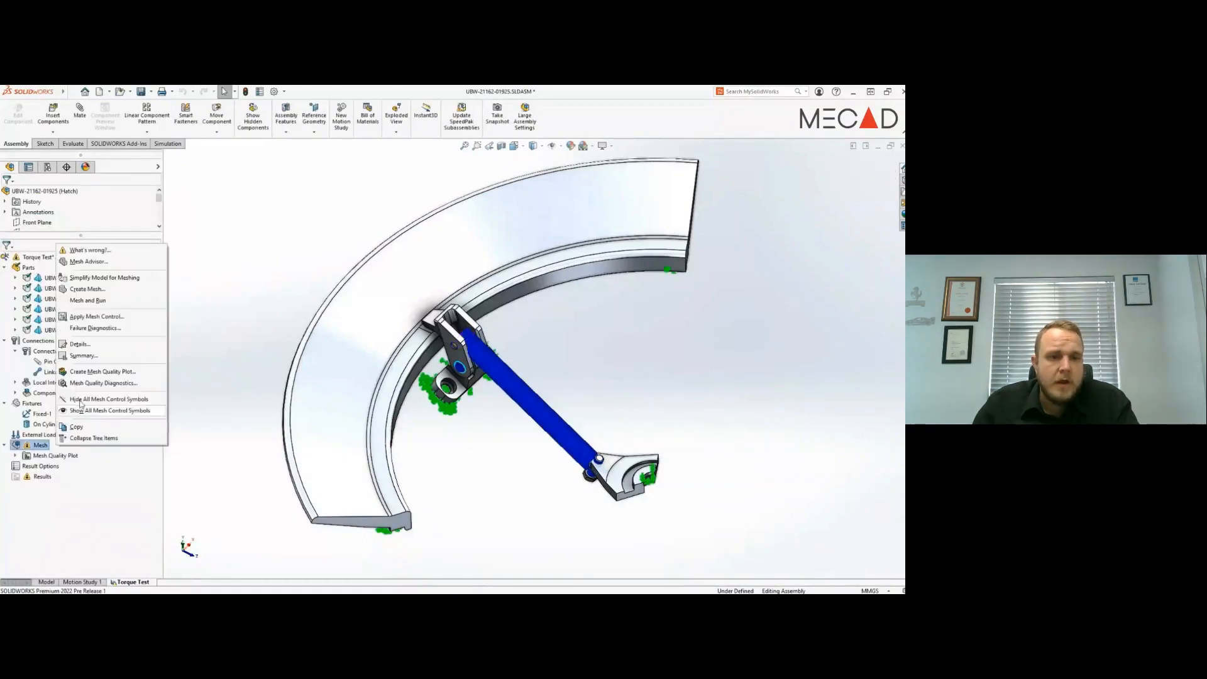
pyautogui.click(88, 289)
pyautogui.click(6, 292)
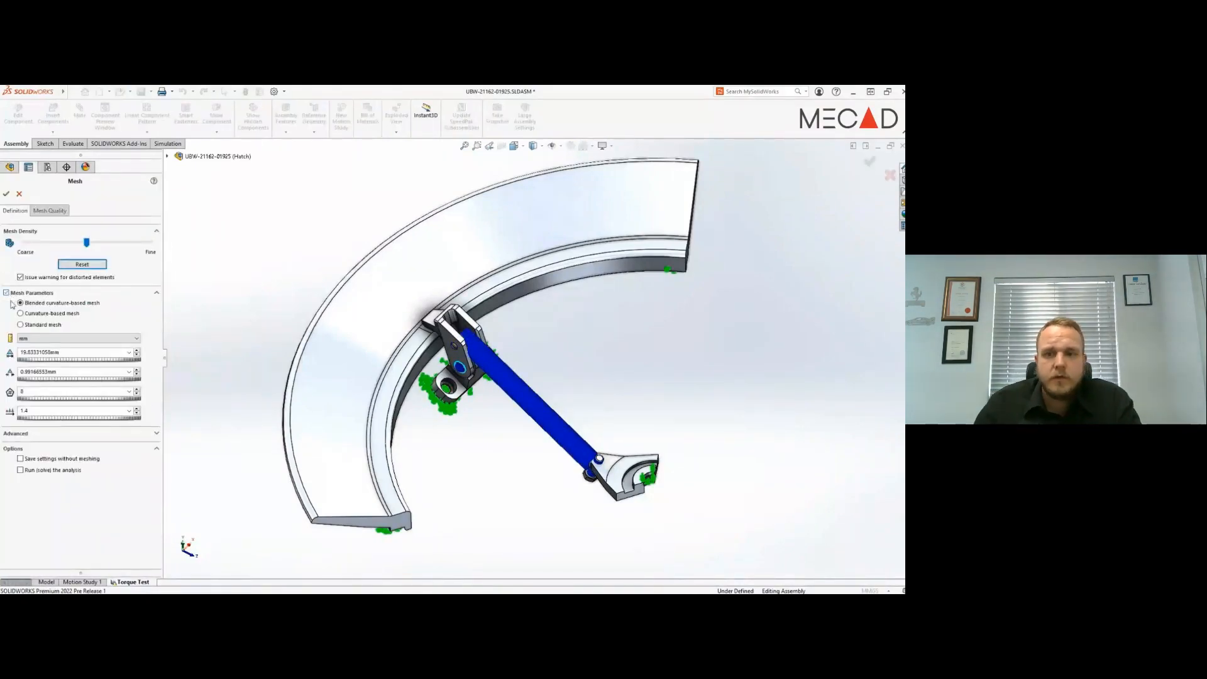
pyautogui.doubleClick(63, 352)
pyautogui.write('15')
pyautogui.doubleClick(78, 371)
pyautogui.write('2.0mm')
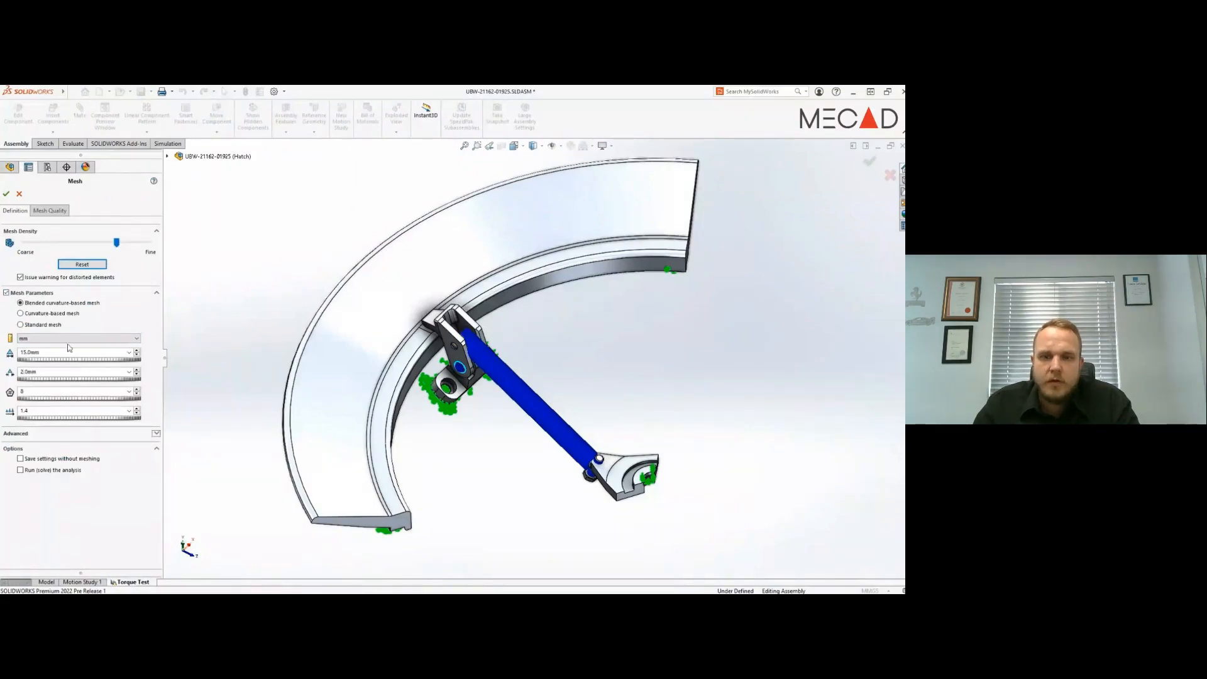
pyautogui.click(7, 193)
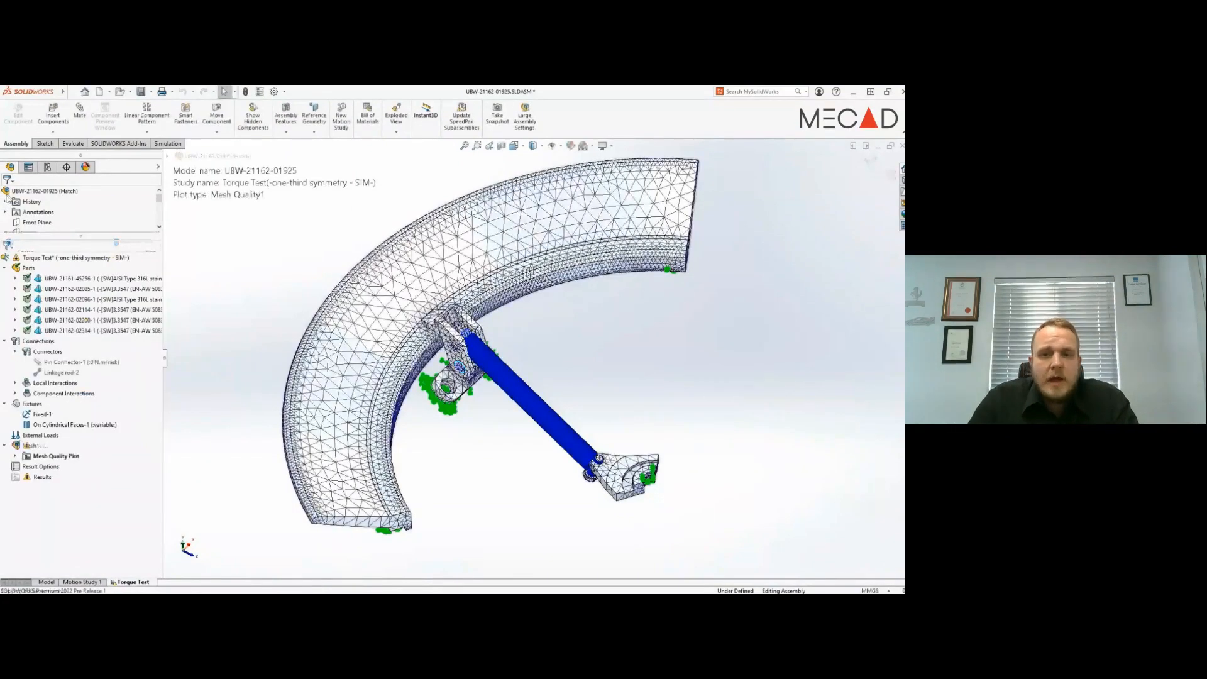
# - Apply a mesh control with a 20 mm element size to the hatch retaining ring body
pyautogui.rightClick(57, 331)
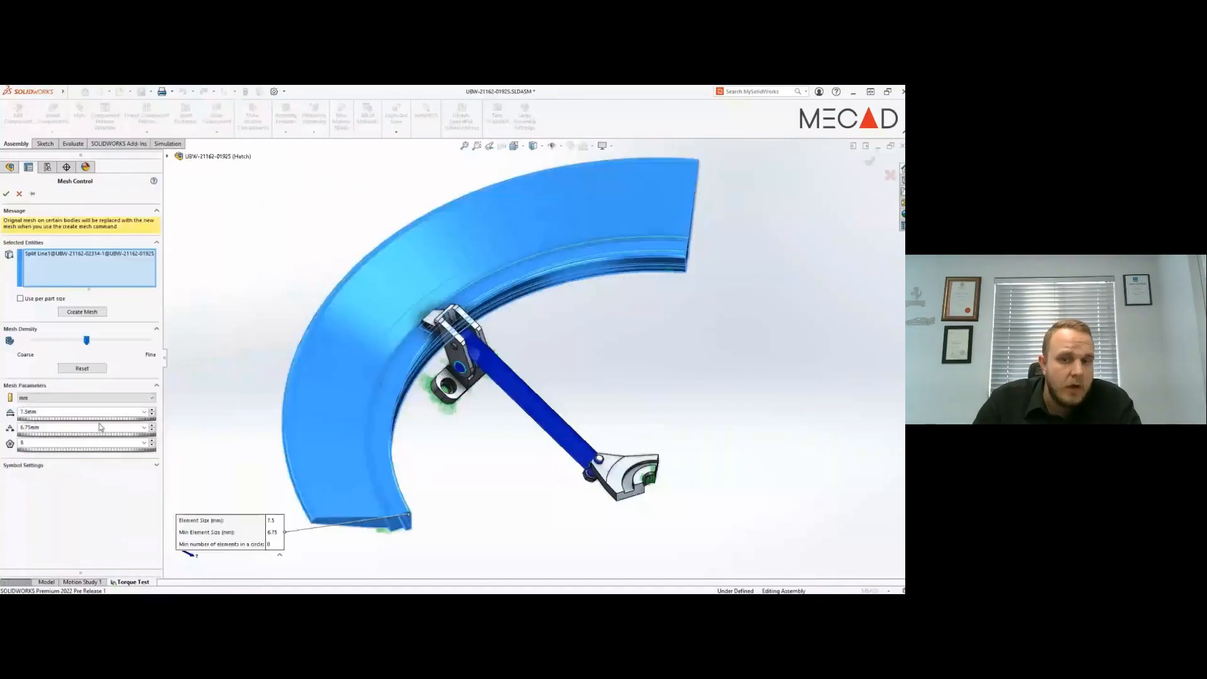
pyautogui.doubleClick(69, 411)
pyautogui.write('20')
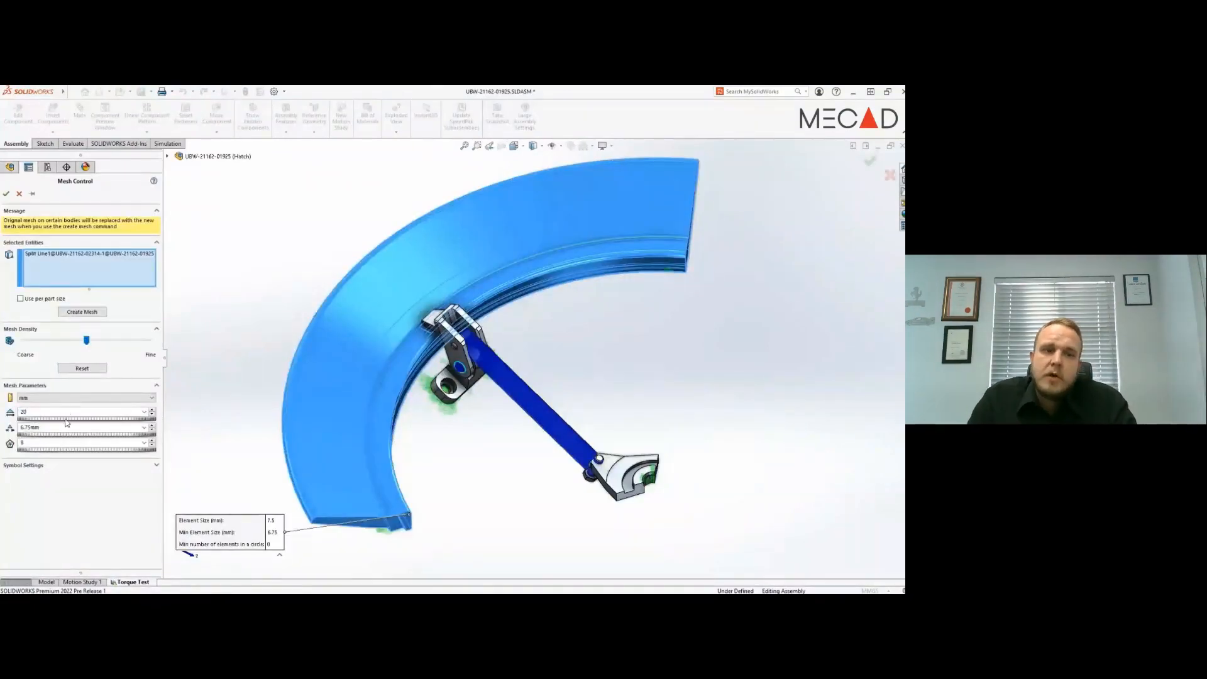
pyautogui.click(61, 428)
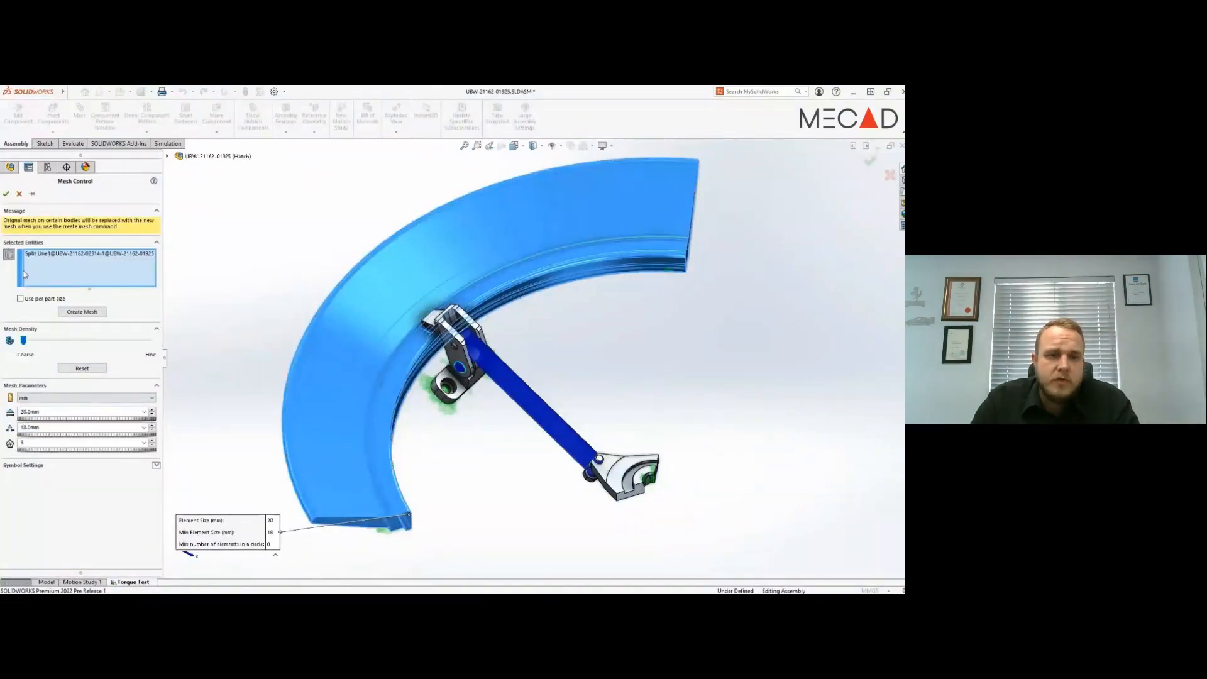
pyautogui.click(6, 195)
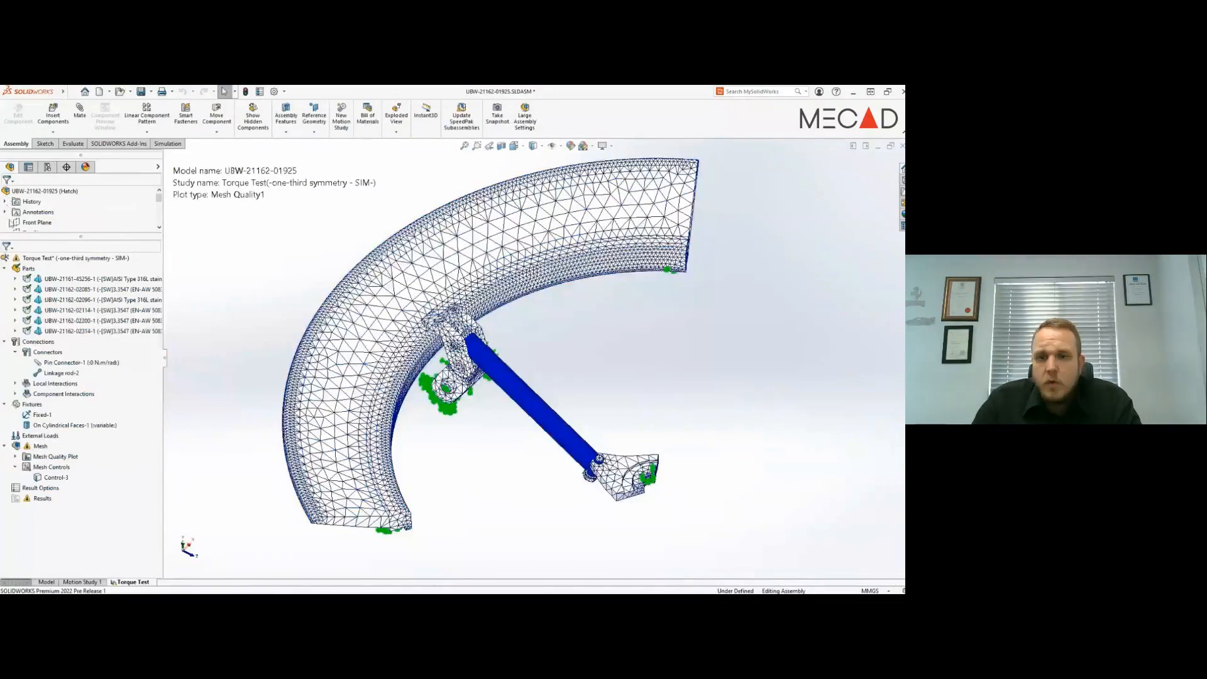
# - Add a mesh control with a 1.5 mm element size on the adjoining faces of the clamp hook and the retaining ring
pyautogui.rightClick(42, 447)
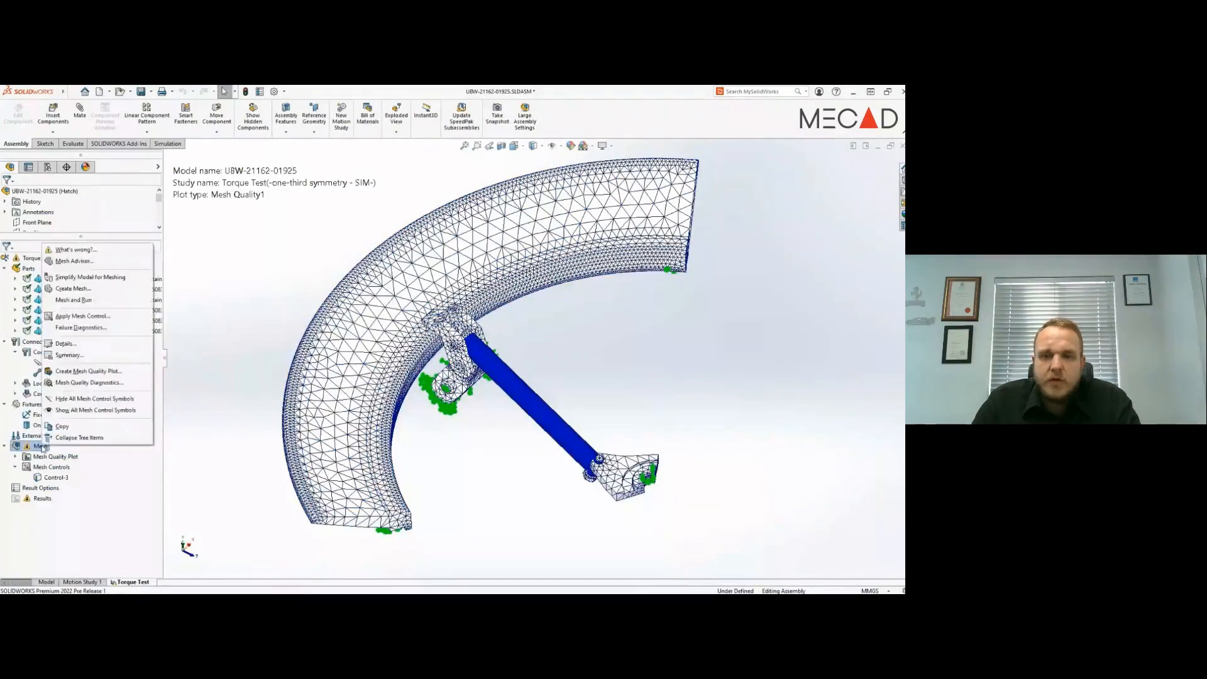
pyautogui.click(70, 311)
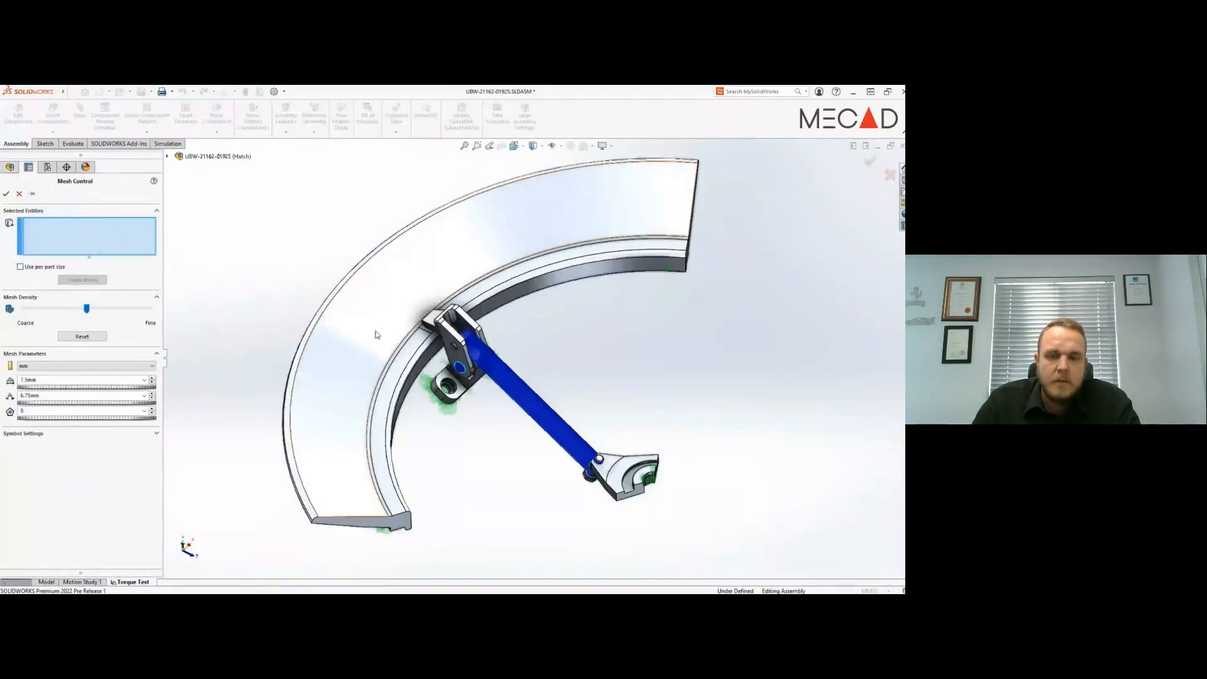
pyautogui.click(432, 317)
pyautogui.click(425, 326)
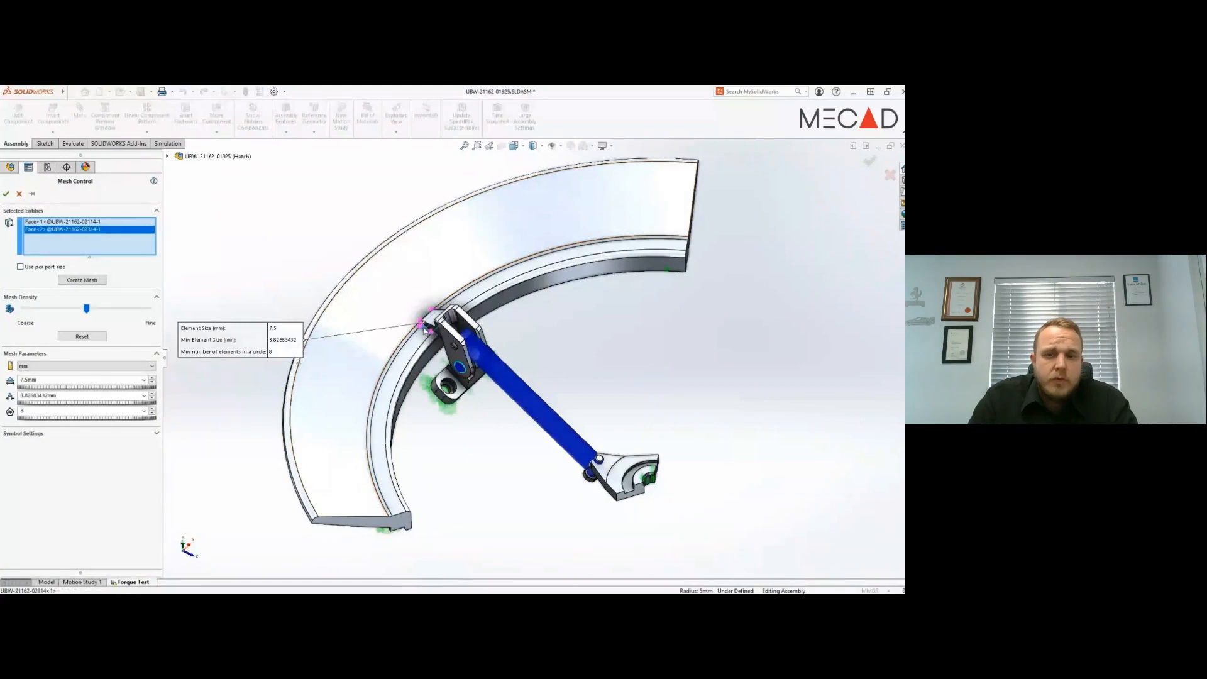
pyautogui.doubleClick(44, 380)
pyautogui.write('1.5')
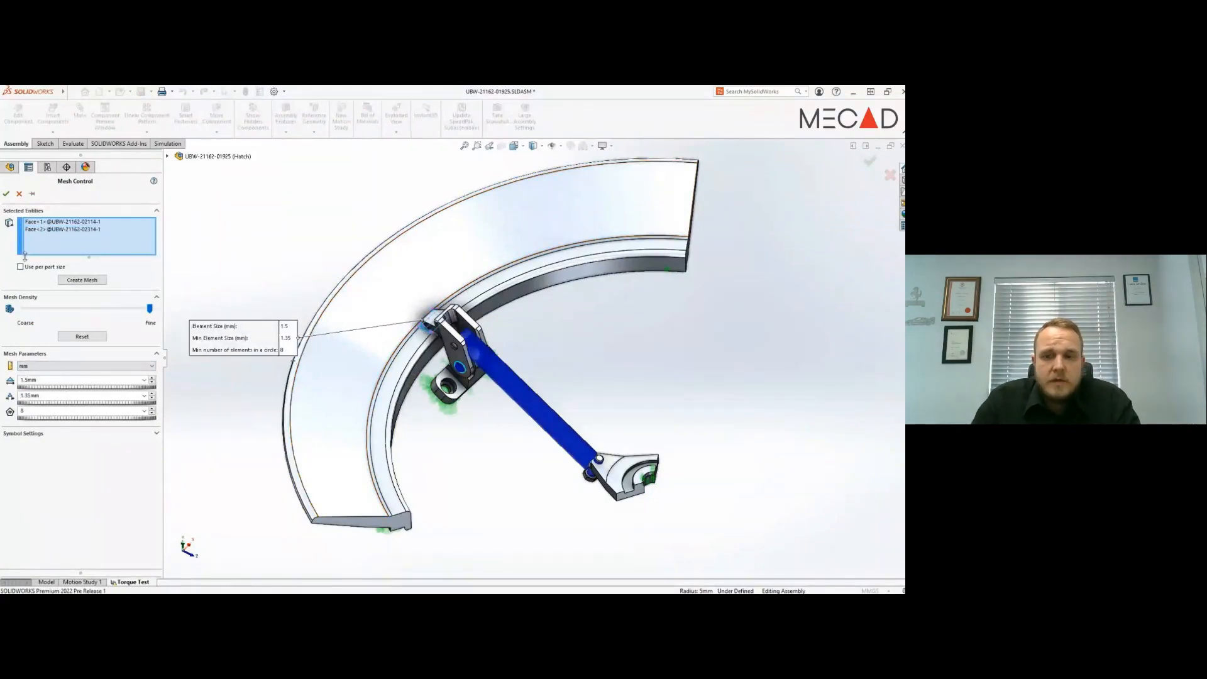
pyautogui.click(6, 193)
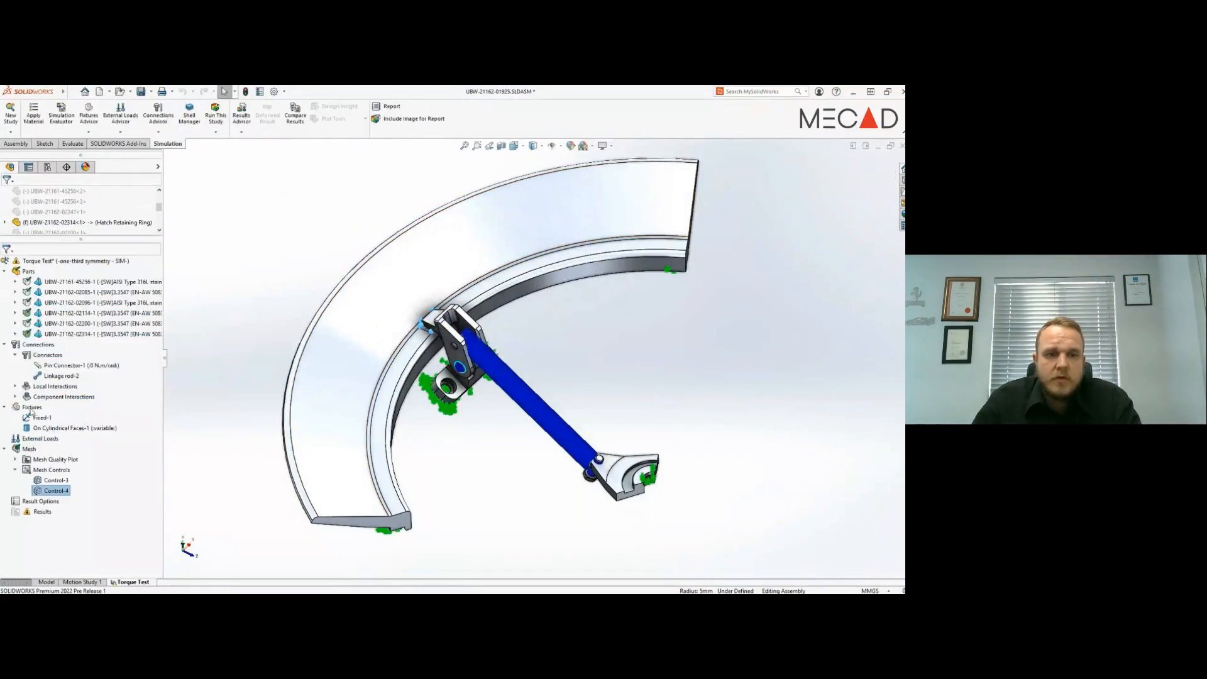
# - Regenerate the study mesh with the mesh controls applied, keeping the global mesh parameters
pyautogui.rightClick(38, 450)
pyautogui.click(81, 294)
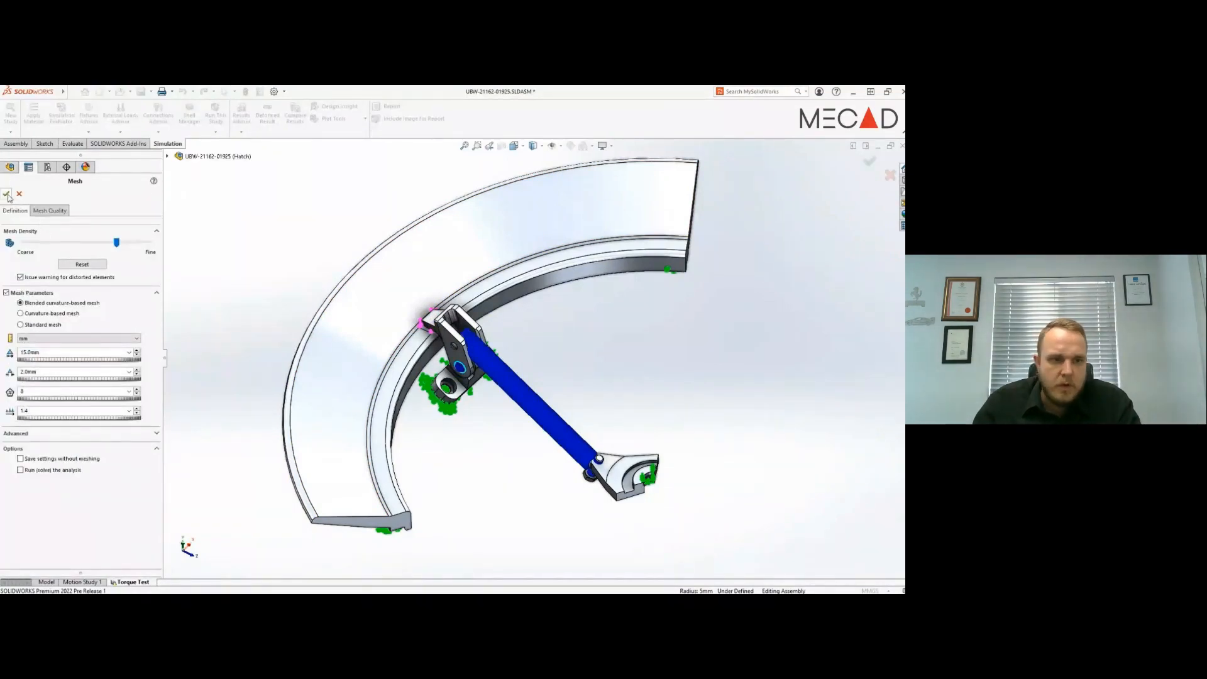
pyautogui.click(7, 194)
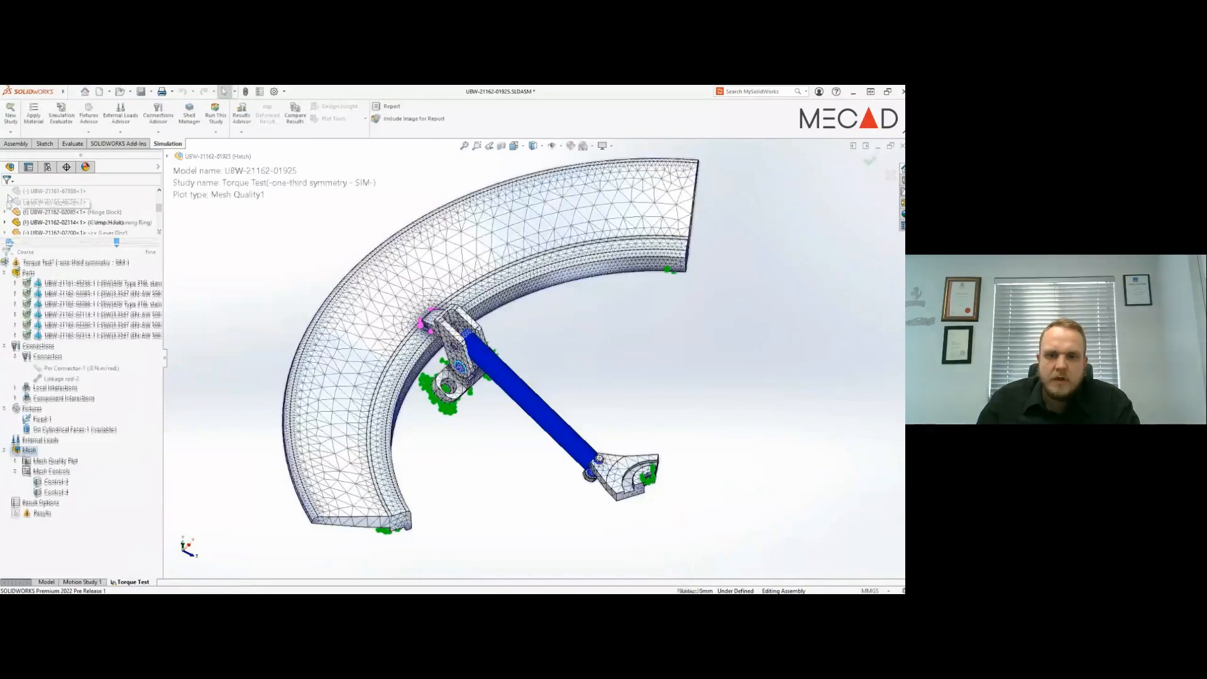
# - Apply a reversed 5.5 N·m torque to the outer curved face of the lever disc's groove, using that same face as the axis
pyautogui.rightClick(58, 441)
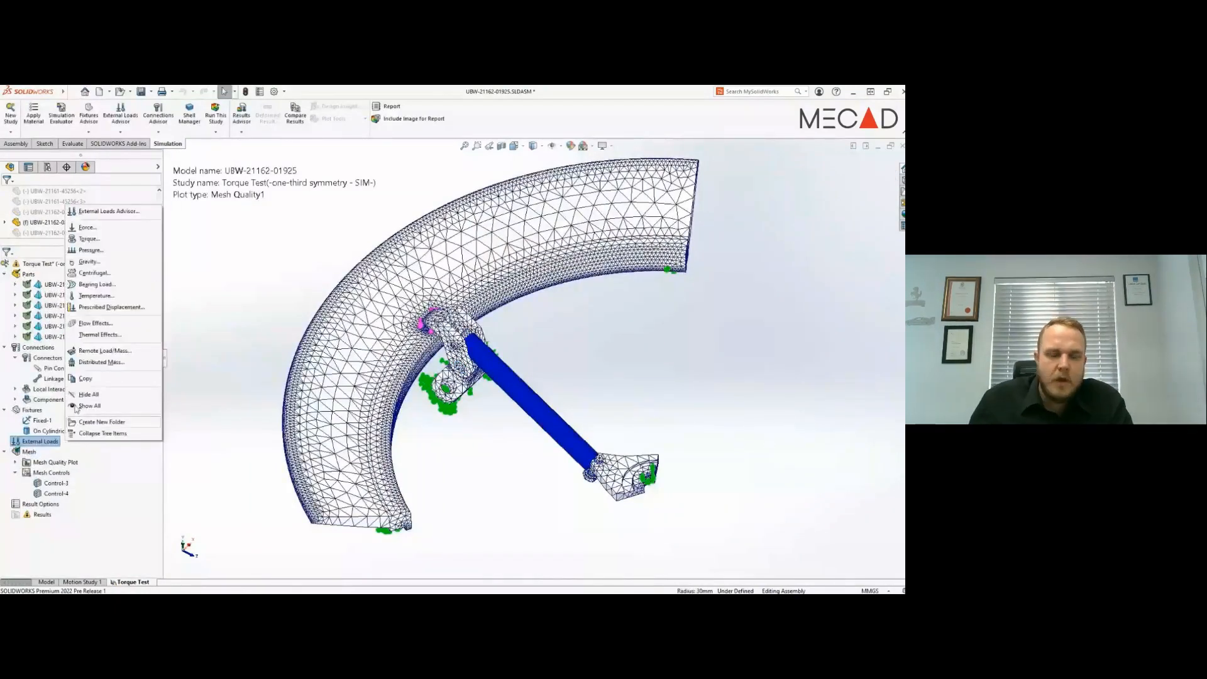
pyautogui.click(113, 241)
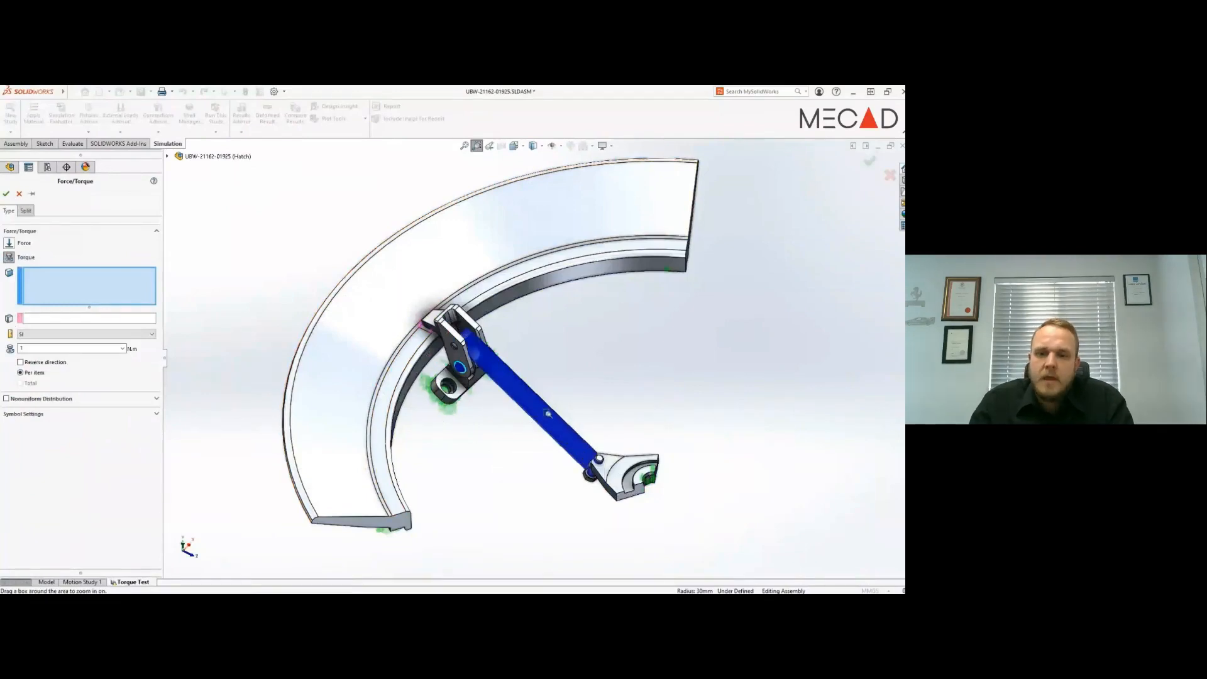
pyautogui.moveTo(547, 407); pyautogui.dragTo(699, 529)
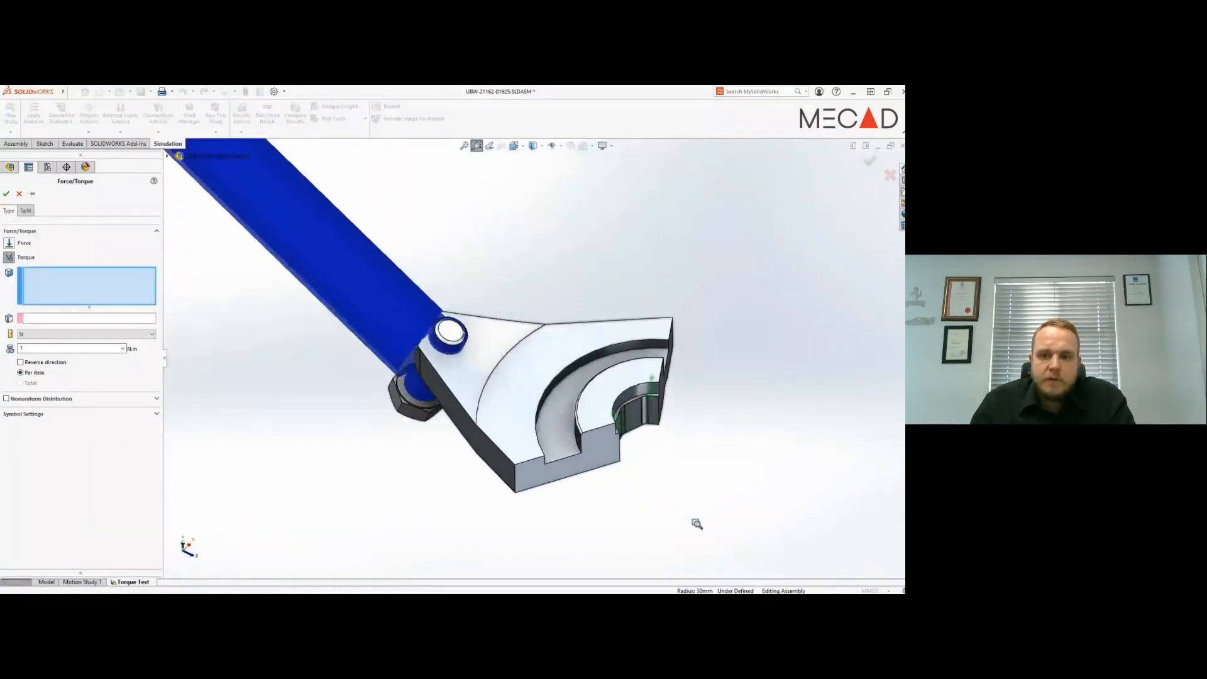
pyautogui.press('Escape')
pyautogui.click(554, 389)
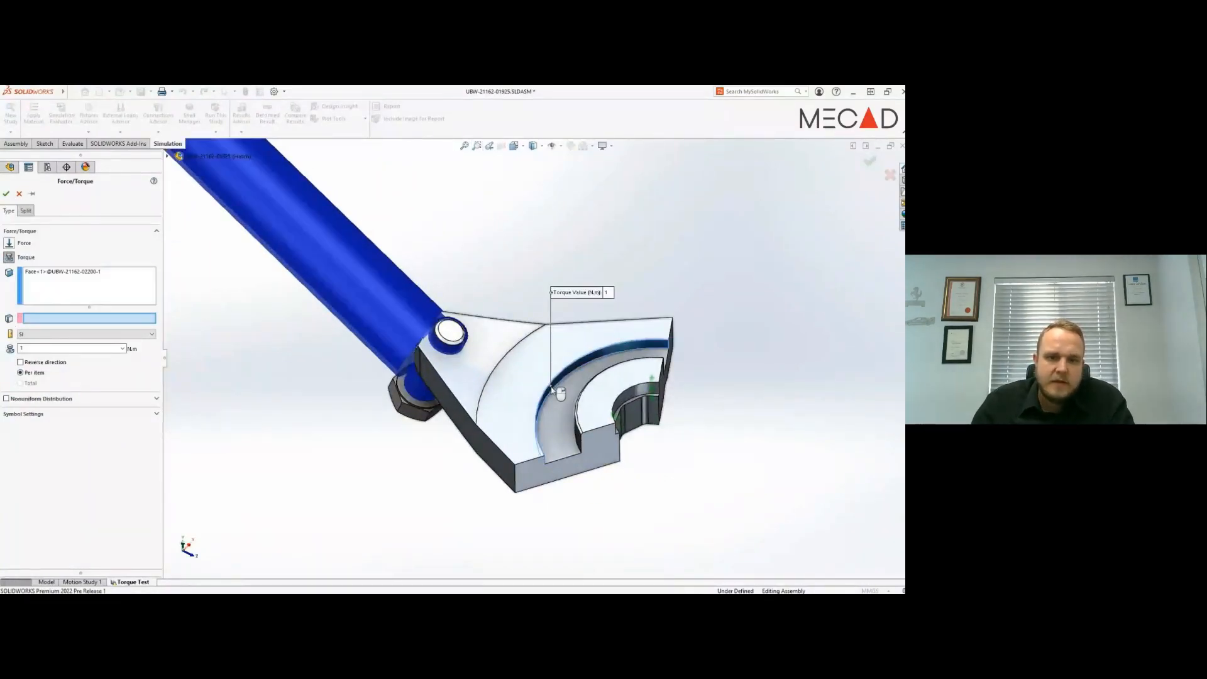
pyautogui.click(552, 390)
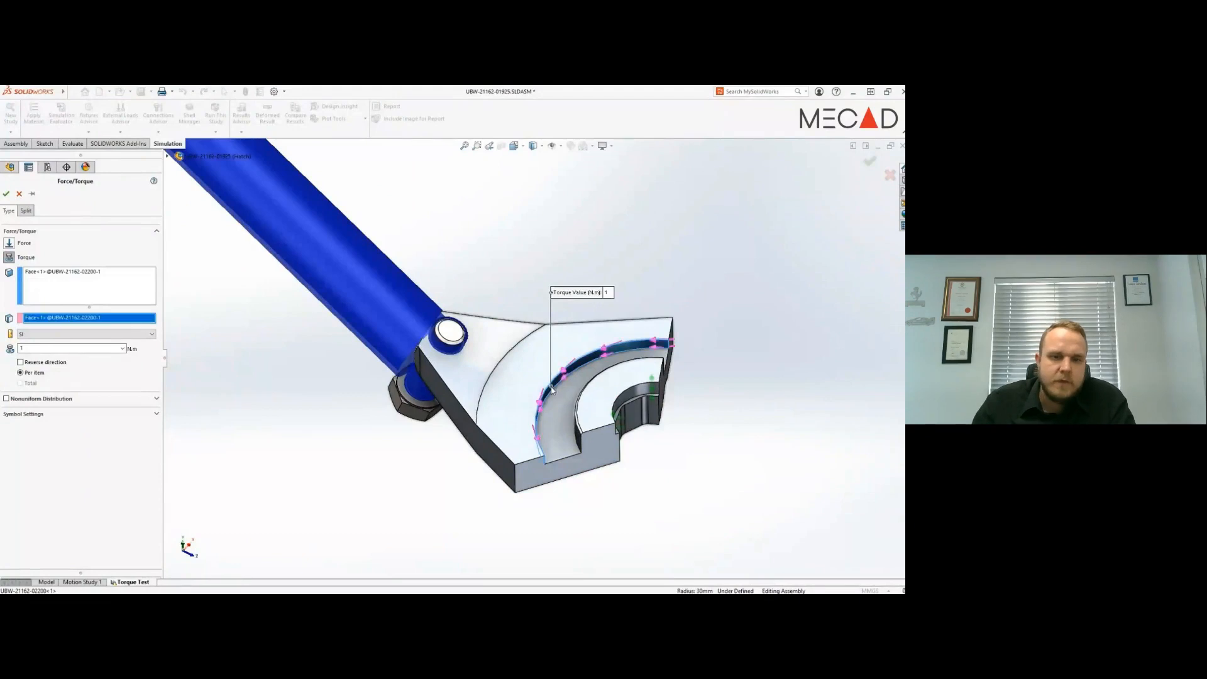
pyautogui.doubleClick(35, 349)
pyautogui.write('5.5')
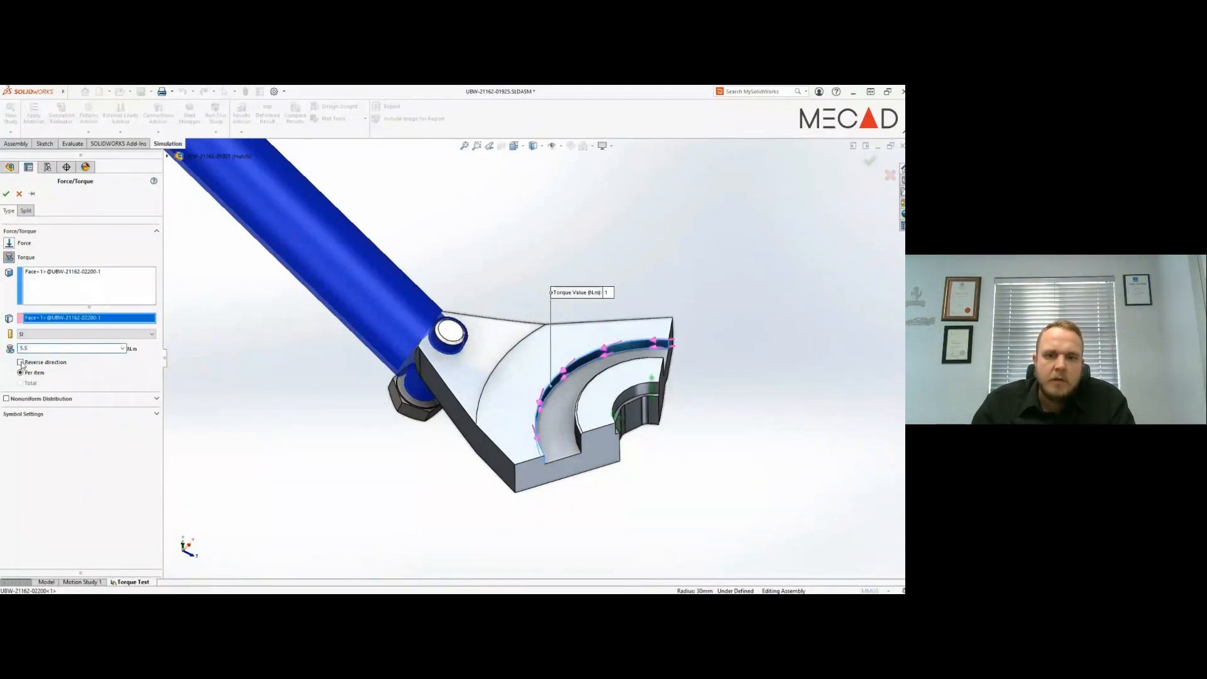
pyautogui.click(6, 193)
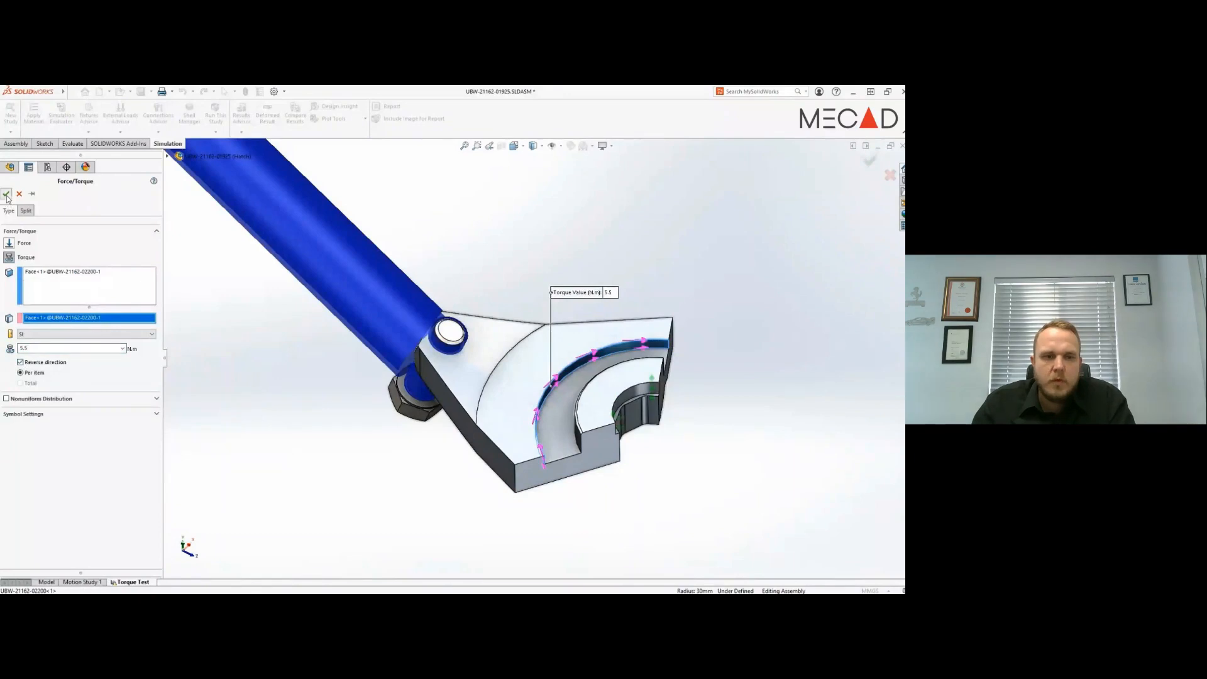
# - Restore the previous full view of the model and run the Torque Test study
pyautogui.click(490, 146)
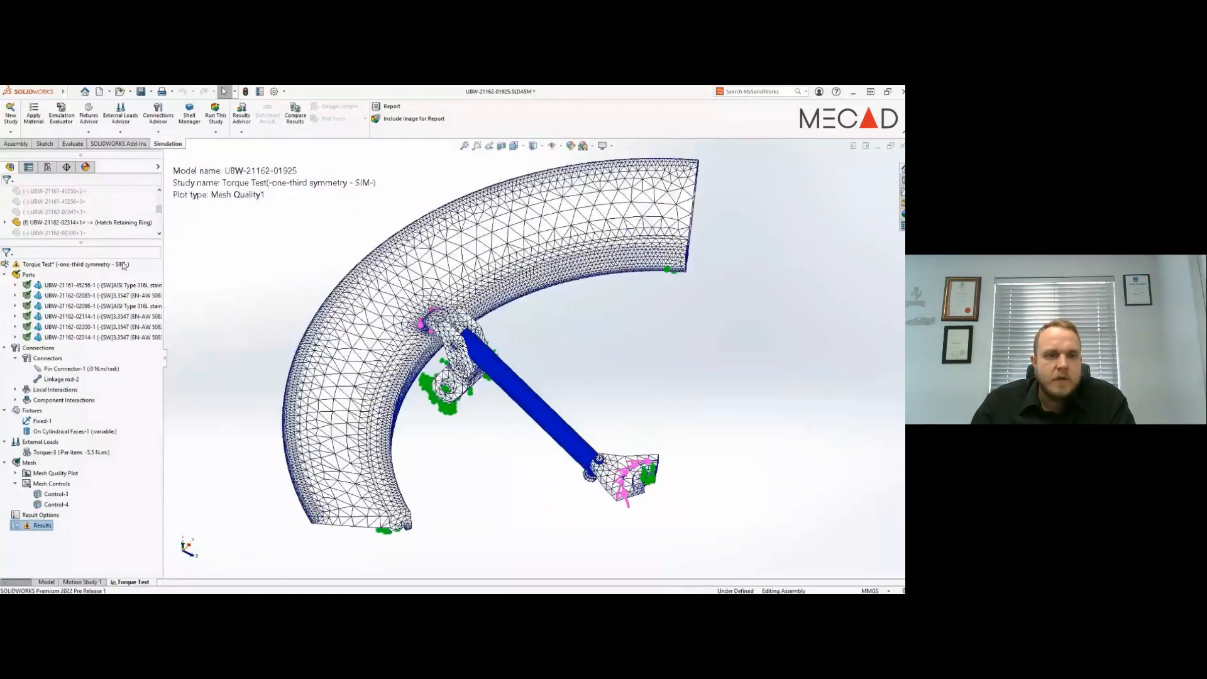
pyautogui.rightClick(108, 264)
pyautogui.click(159, 288)
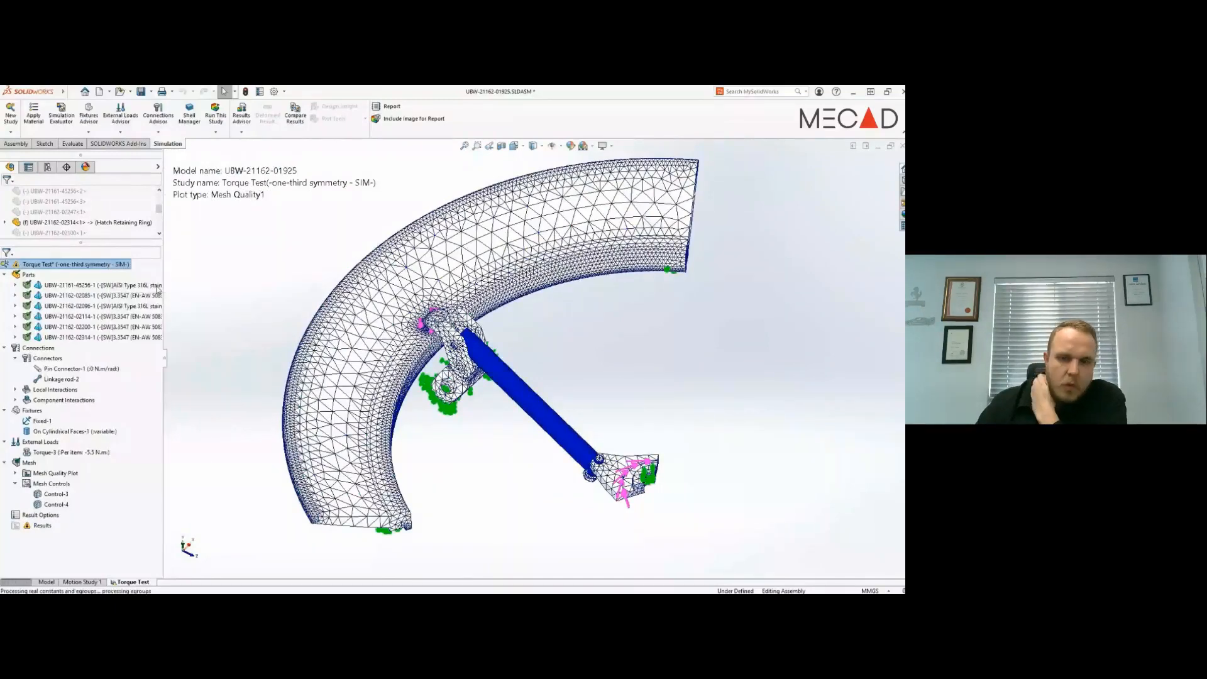
# - List the result forces for all connectors and examine those of the linkage rod
pyautogui.rightClick(36, 528)
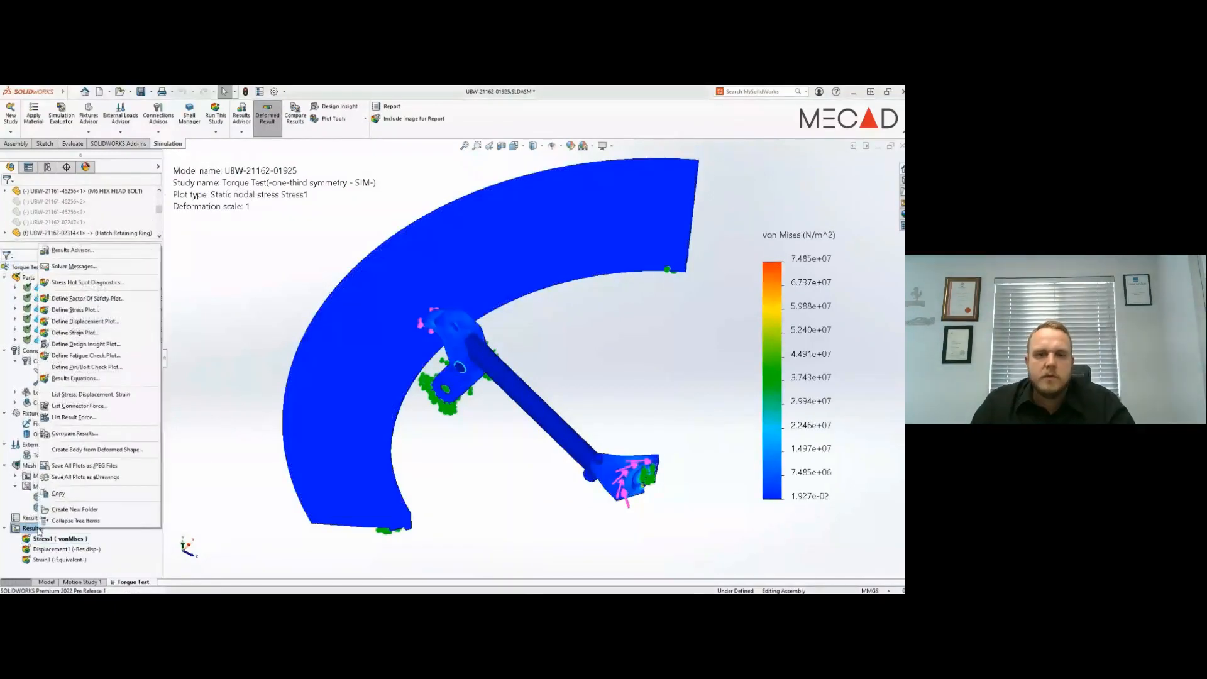
pyautogui.click(101, 406)
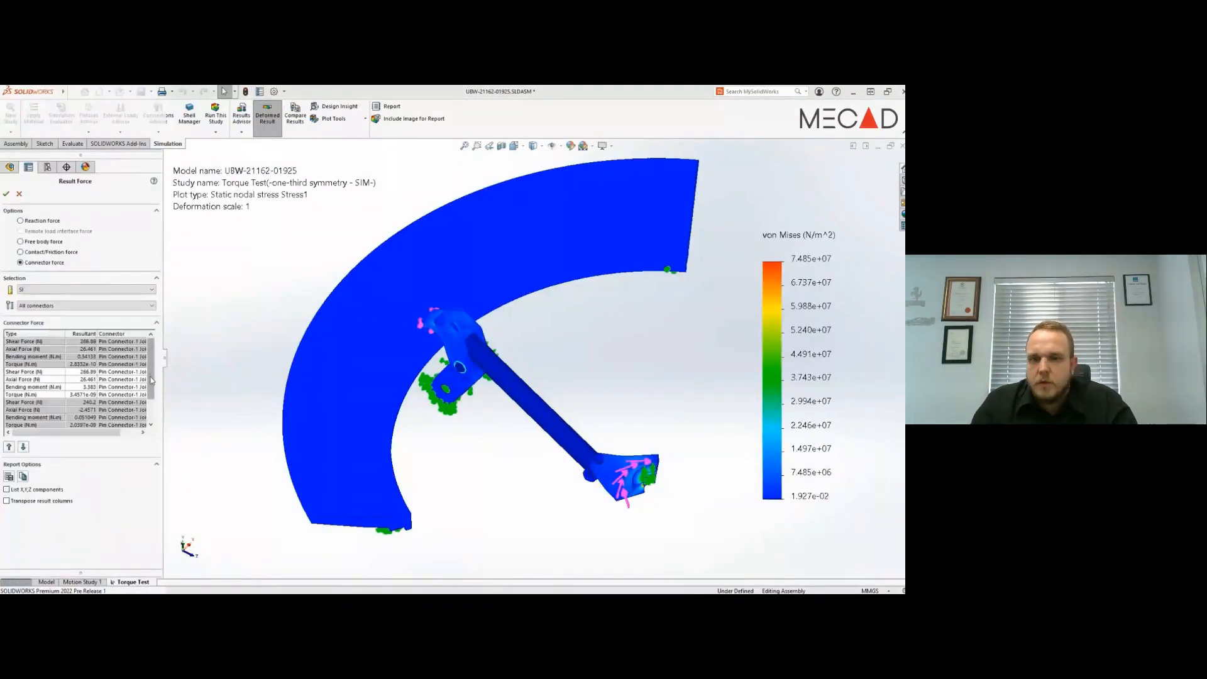
pyautogui.moveTo(149, 390); pyautogui.dragTo(148, 406)
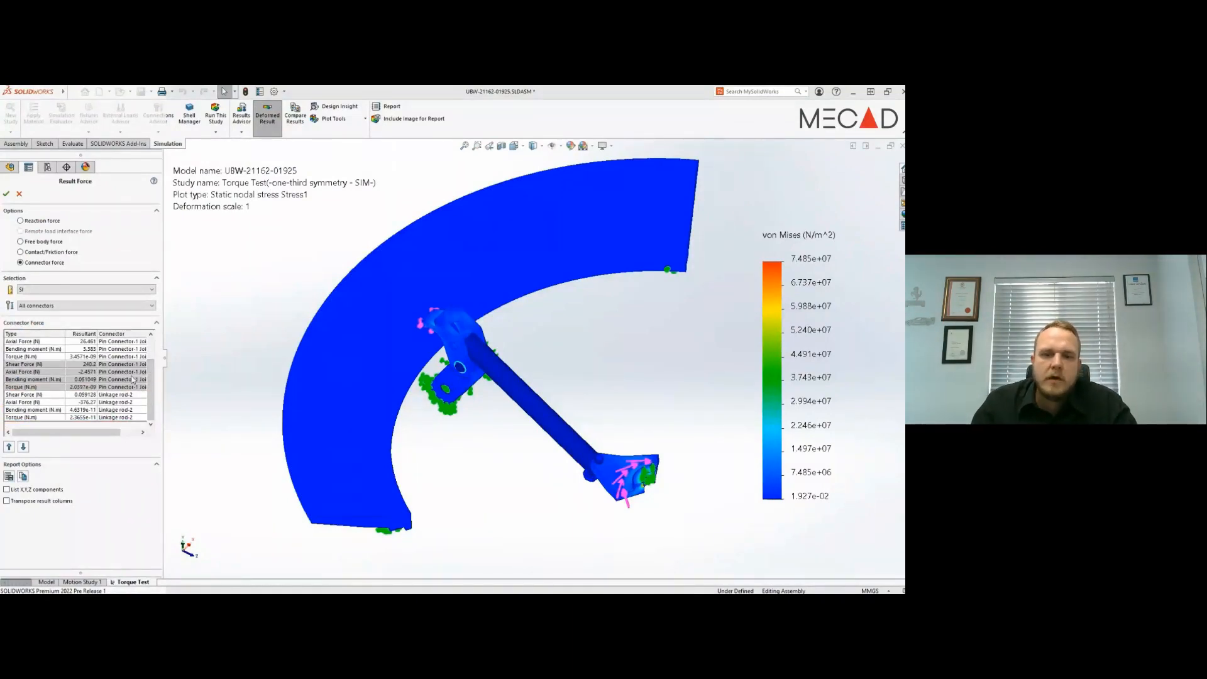
pyautogui.click(7, 193)
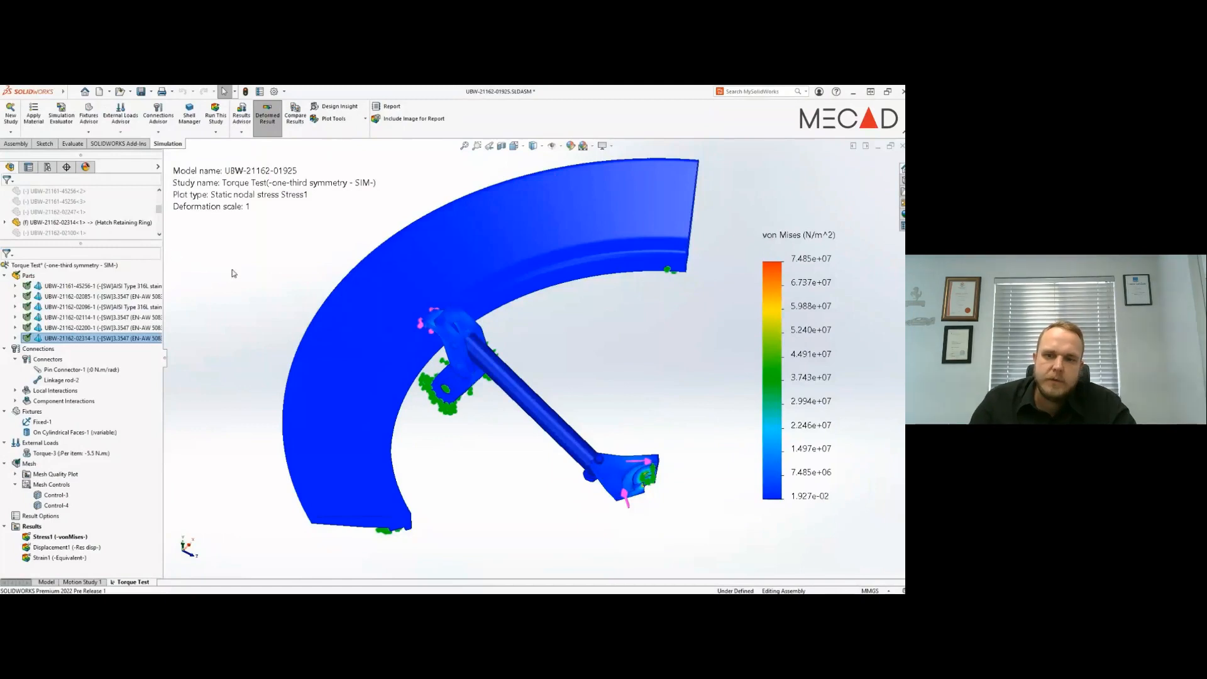
# - List the normal contact/friction force on the hatch retaining ring face beneath the clamp hook's tip
pyautogui.moveTo(263, 276); pyautogui.dragTo(261, 243, button='right')
pyautogui.moveTo(326, 270); pyautogui.dragTo(605, 397)
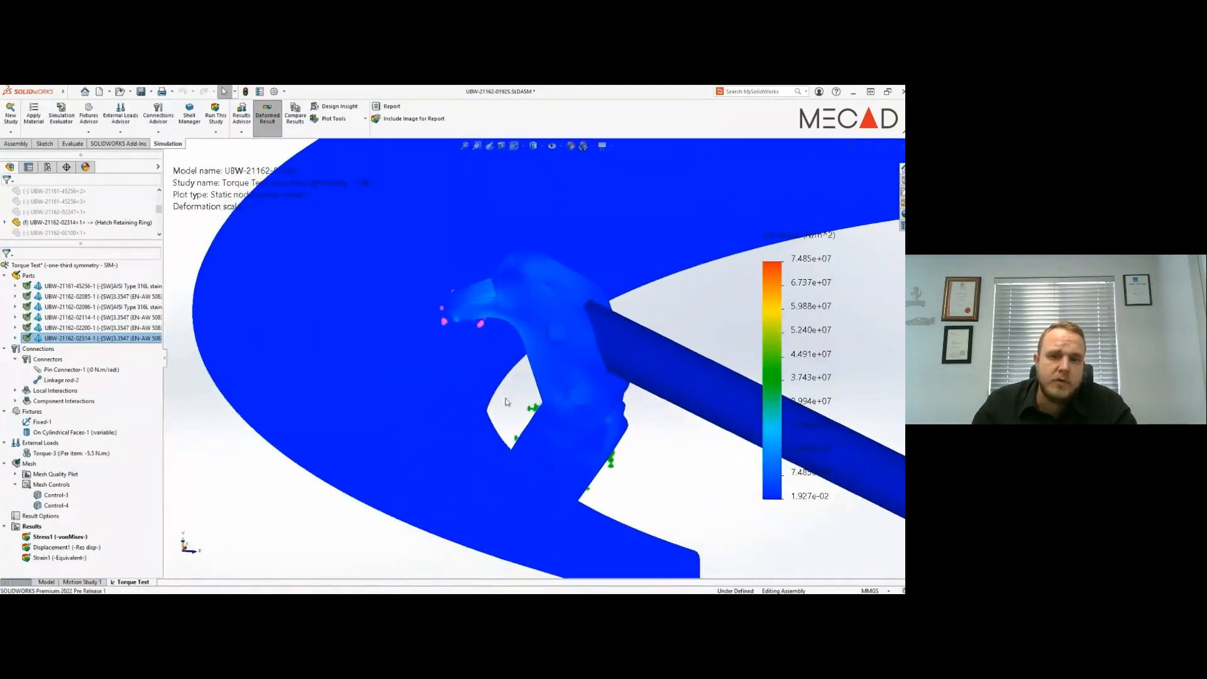
pyautogui.rightClick(33, 528)
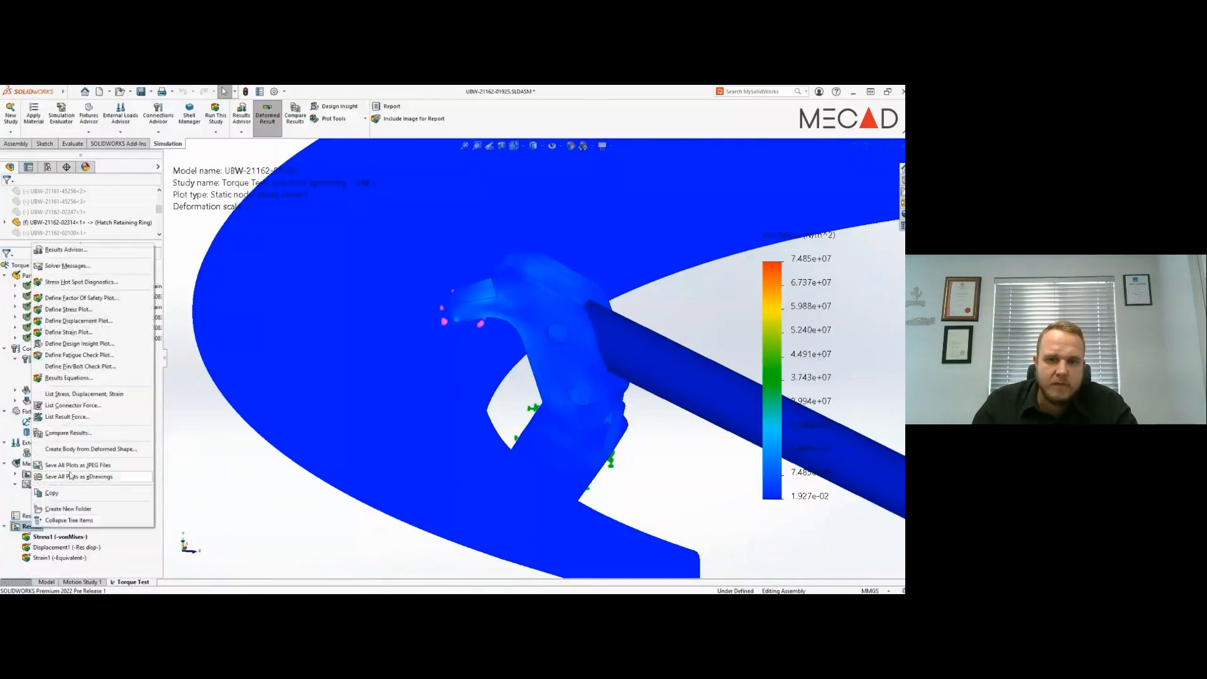
pyautogui.click(88, 420)
pyautogui.click(68, 253)
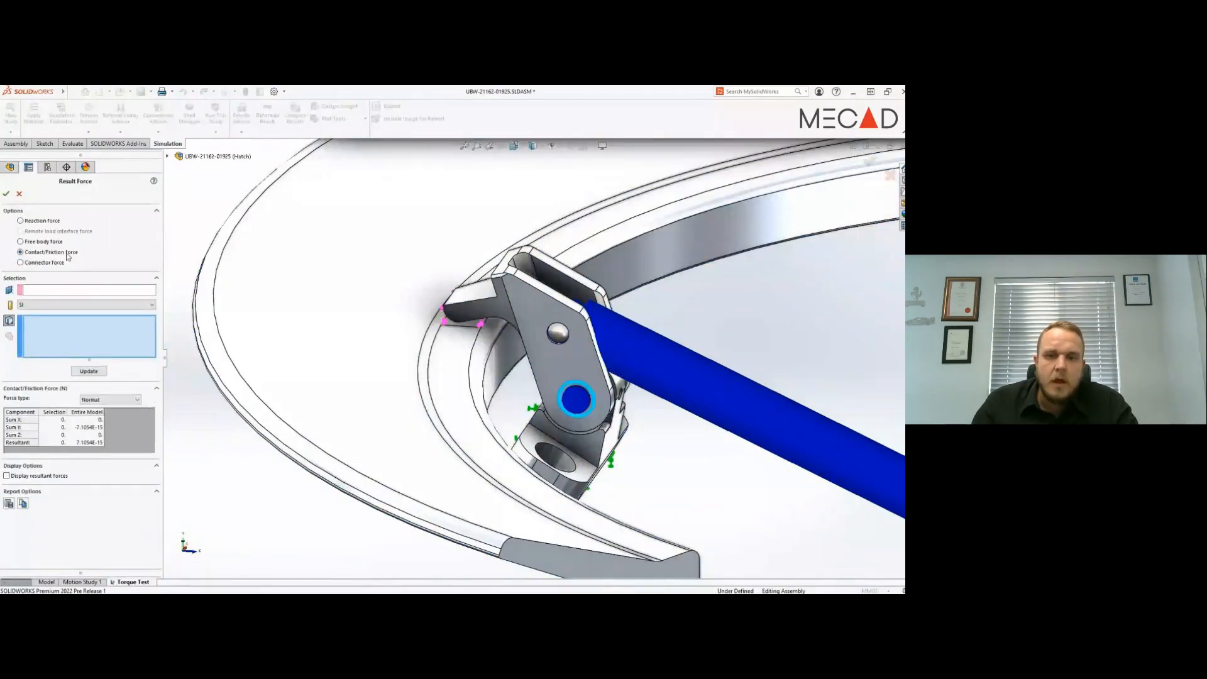
pyautogui.click(473, 324)
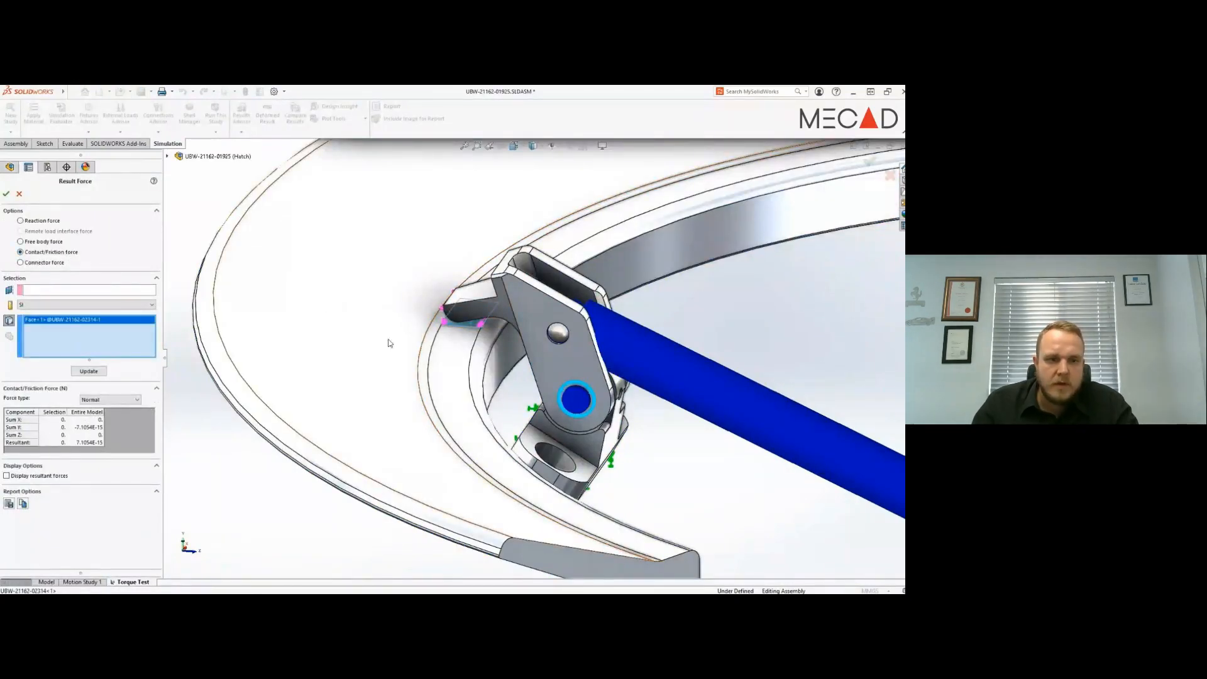
pyautogui.click(89, 371)
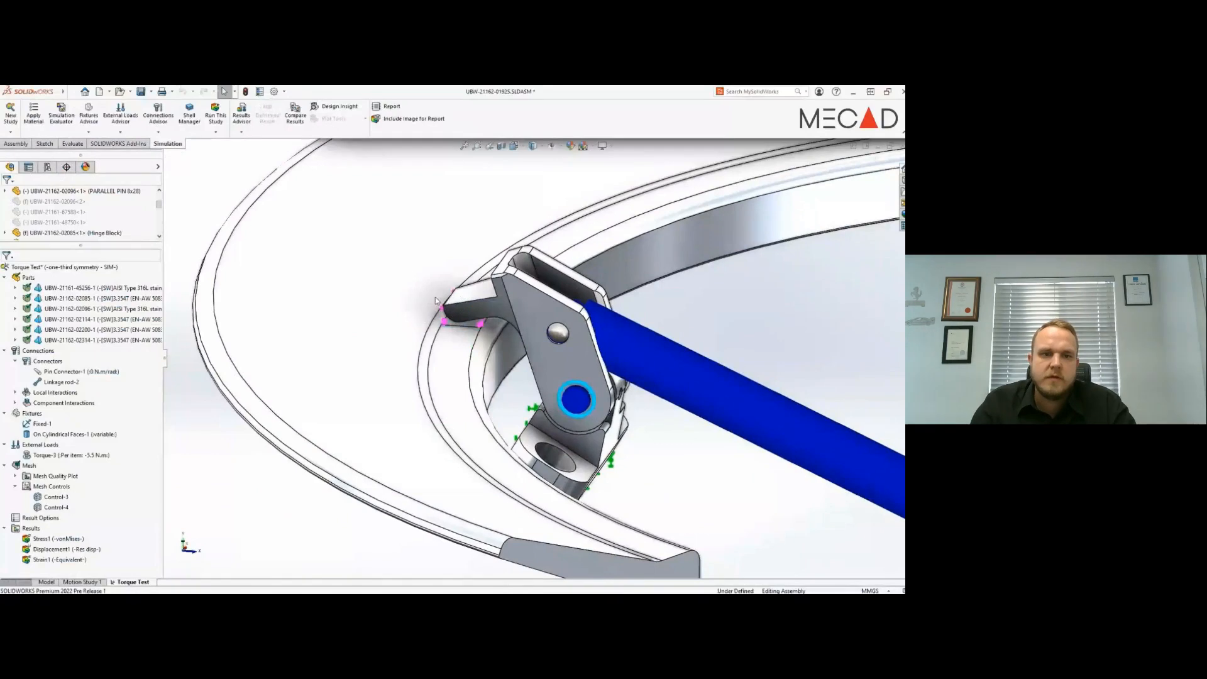
# - Switch the clamp hook to its 35mm configuration and rerun the Torque Test study
pyautogui.rightClick(538, 308)
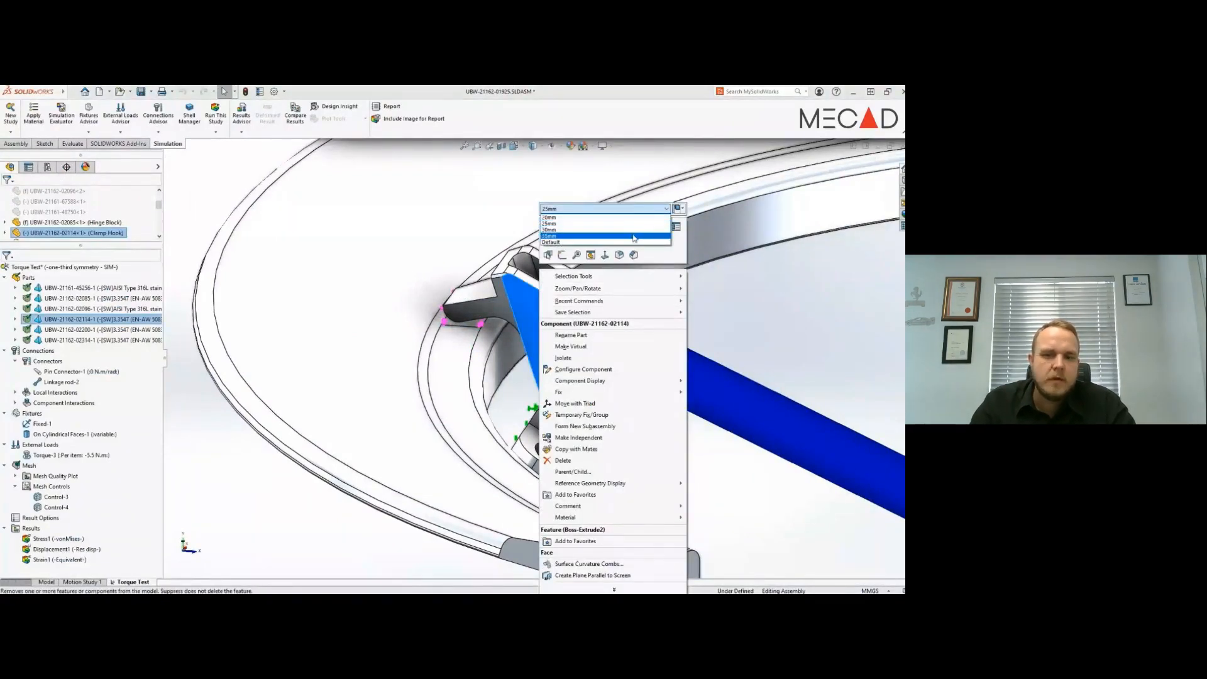
pyautogui.click(634, 236)
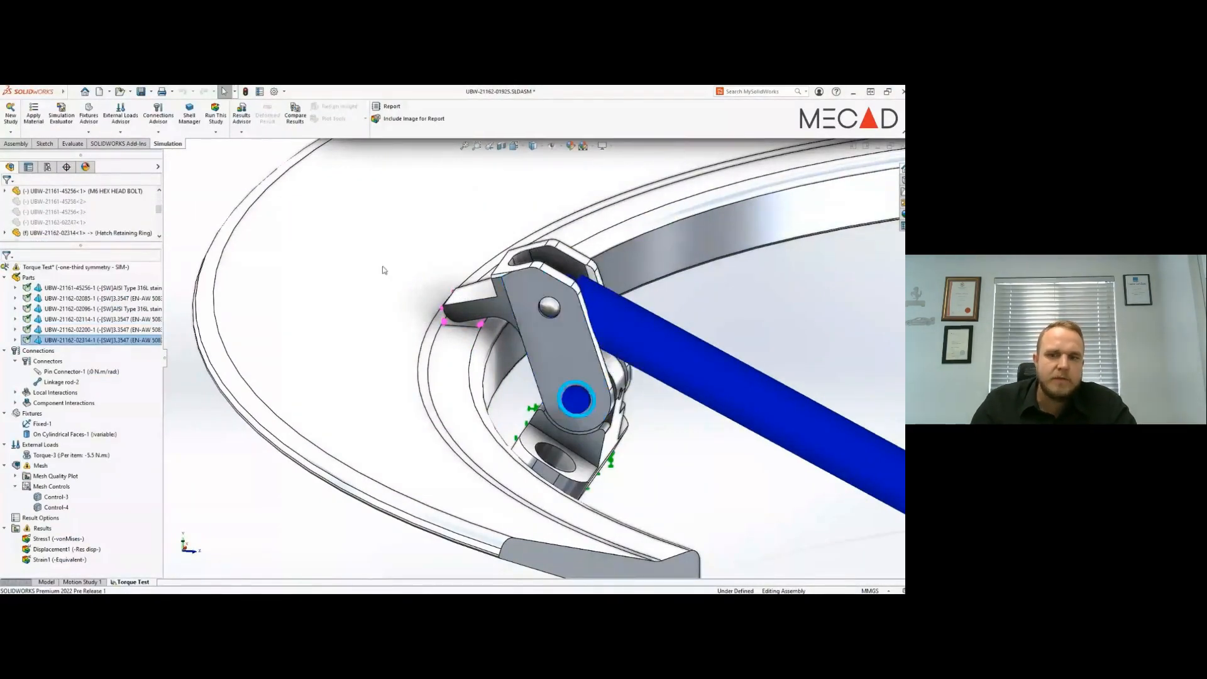
pyautogui.rightClick(94, 269)
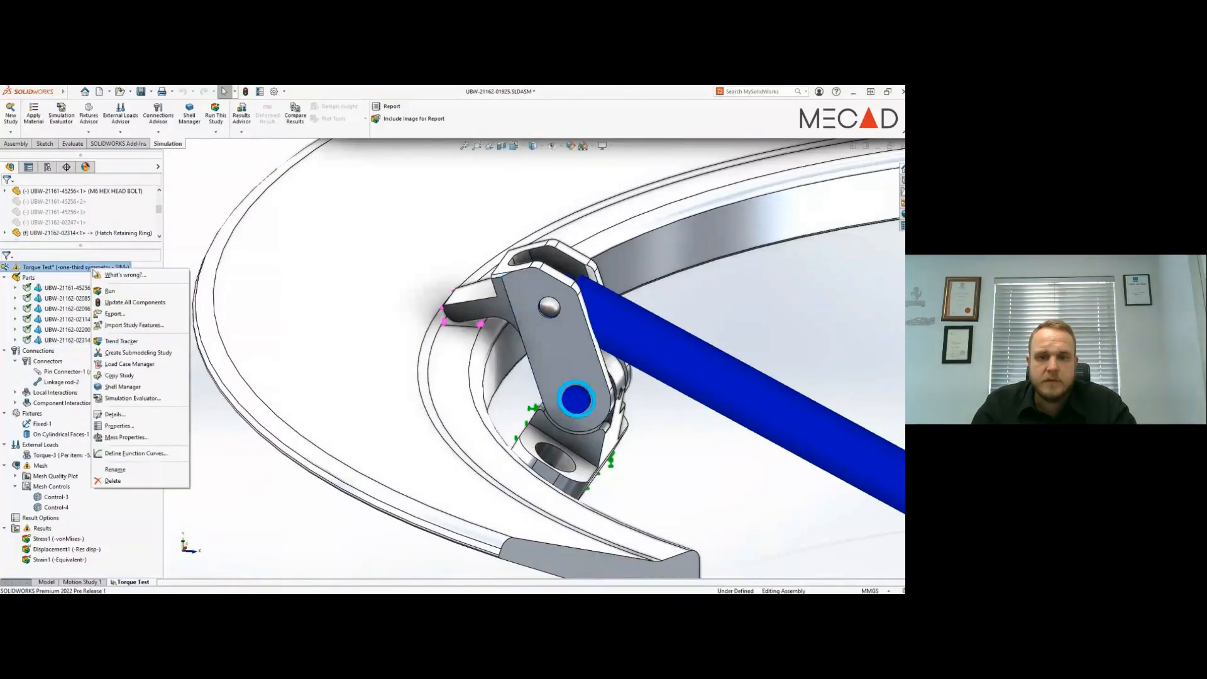
pyautogui.click(110, 291)
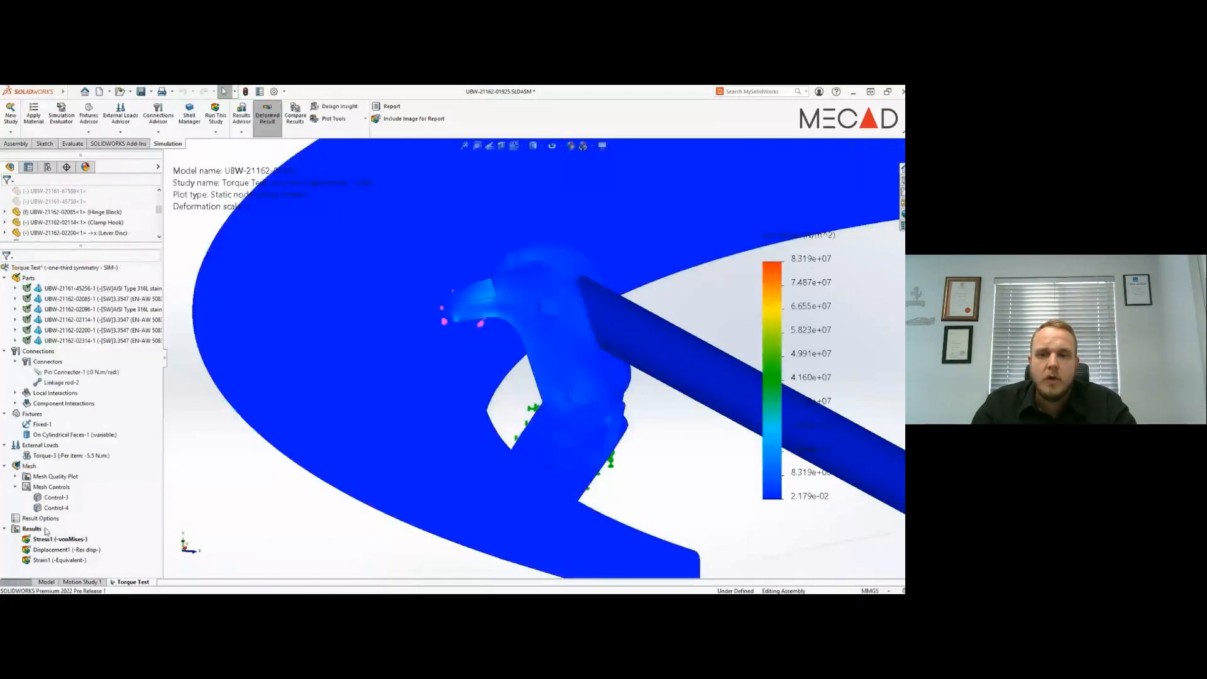
# - List the normal contact/friction force on the same retaining ring face for the rerun study with the changed clamp hook
pyautogui.rightClick(45, 532)
pyautogui.click(76, 421)
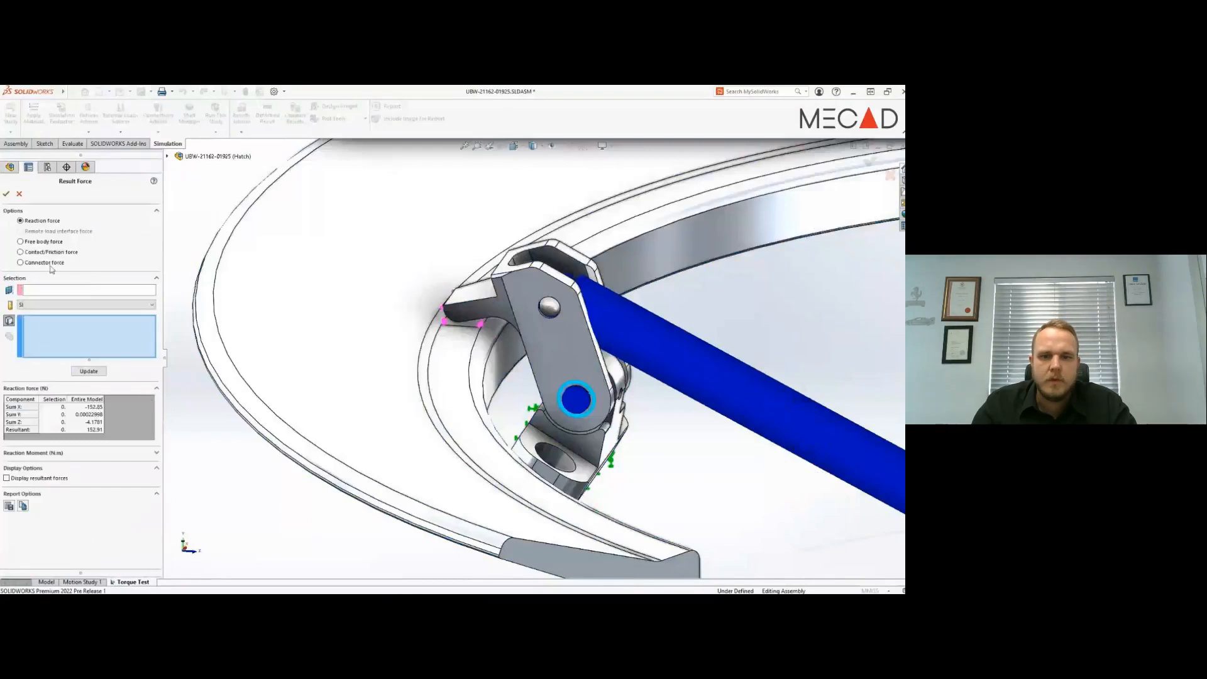
pyautogui.click(38, 251)
pyautogui.click(450, 316)
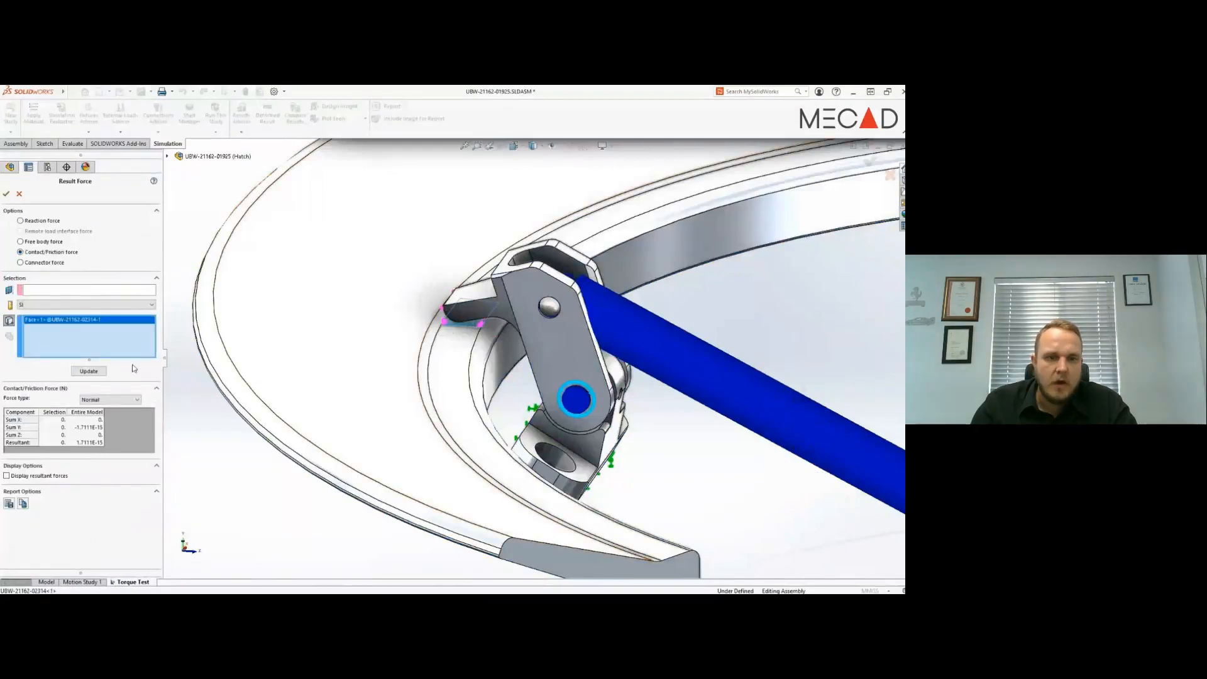
pyautogui.click(99, 372)
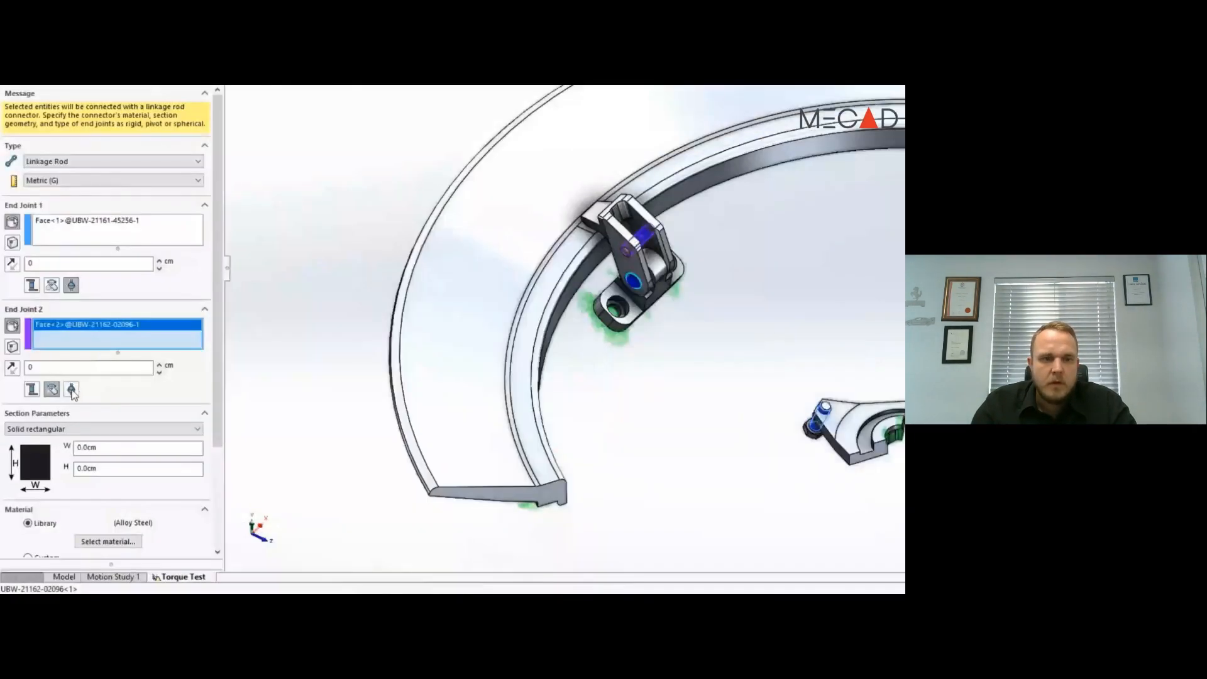
# - Make end joint 2 of the linkage rod connector spherical and give the rod a solid circular section
pyautogui.click(72, 390)
pyautogui.click(74, 429)
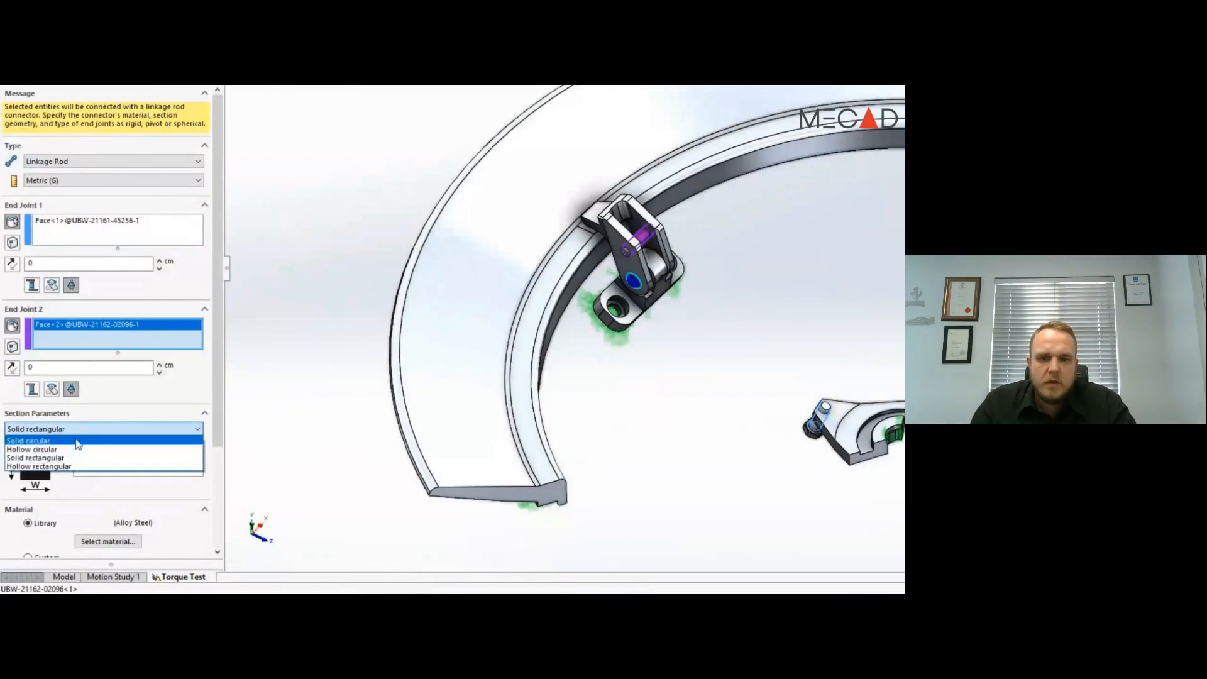
pyautogui.click(77, 444)
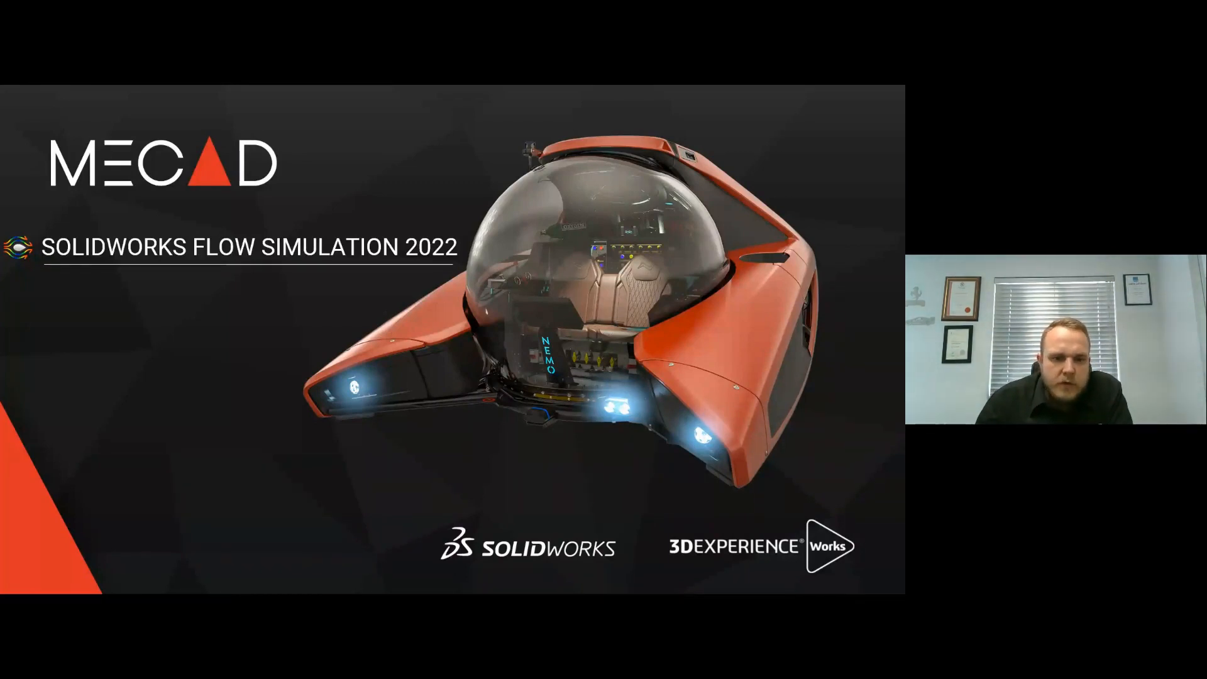
pyautogui.press('Right')
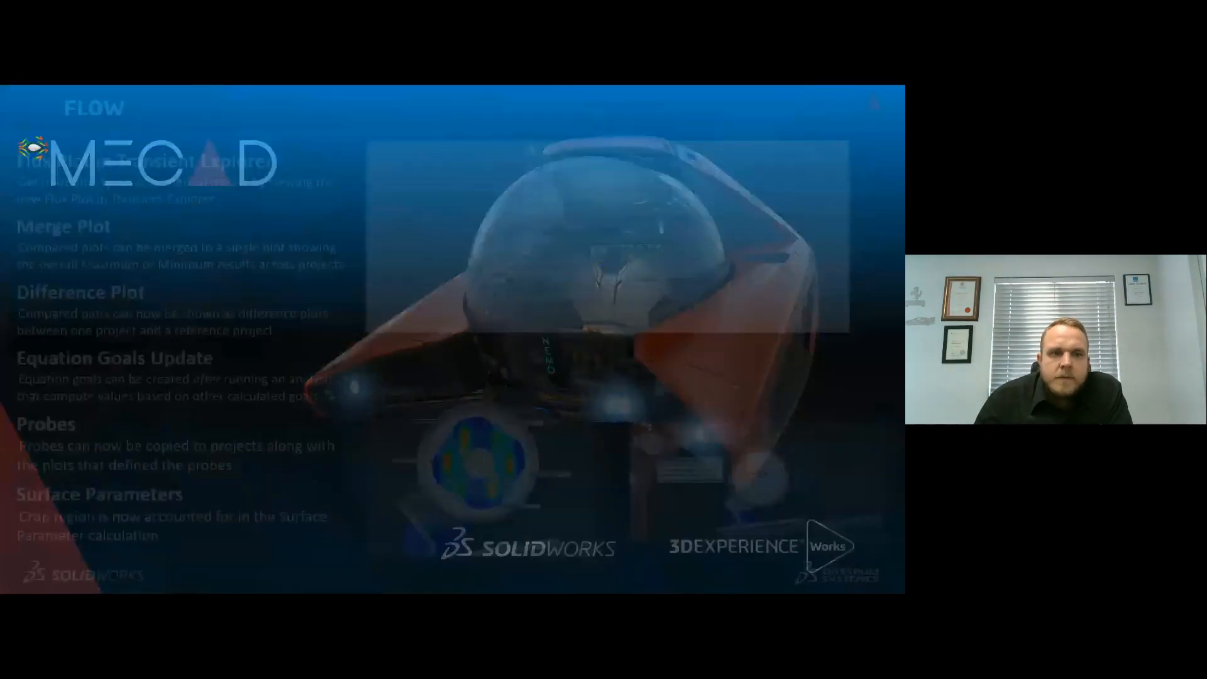
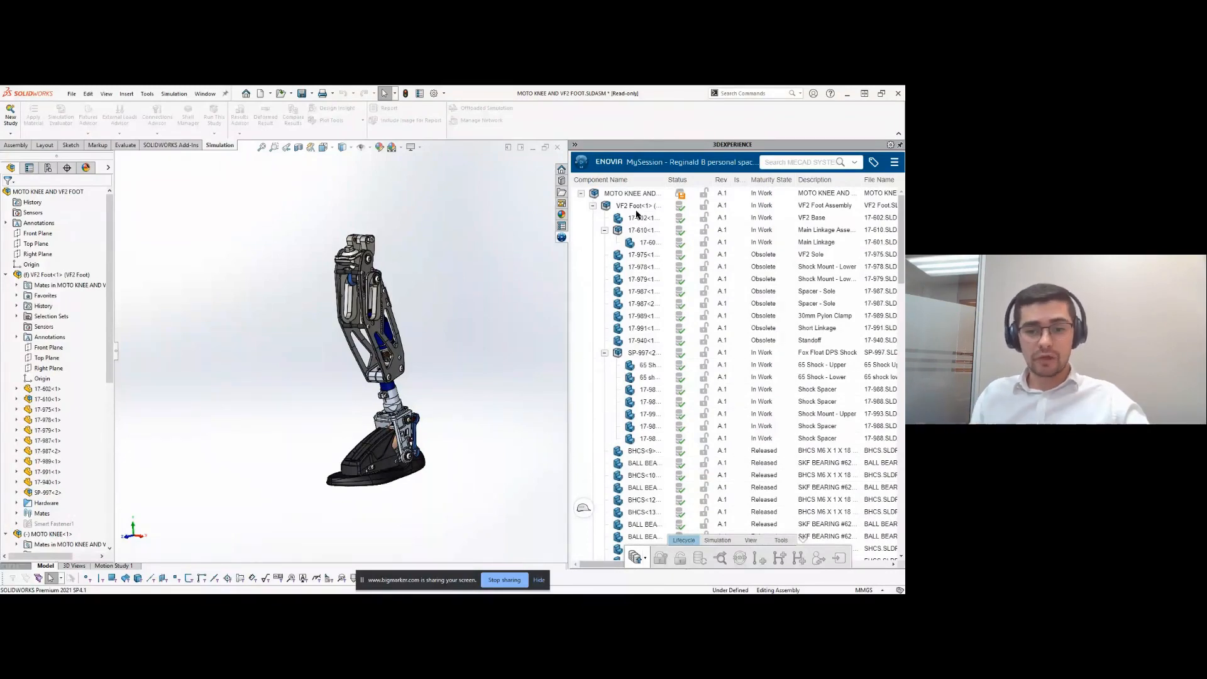
# - Cross-select the VF2 Foot subassembly and the Foot Guard part between model, feature tree and MySession list, and view the foot's lifecycle commands
pyautogui.click(636, 210)
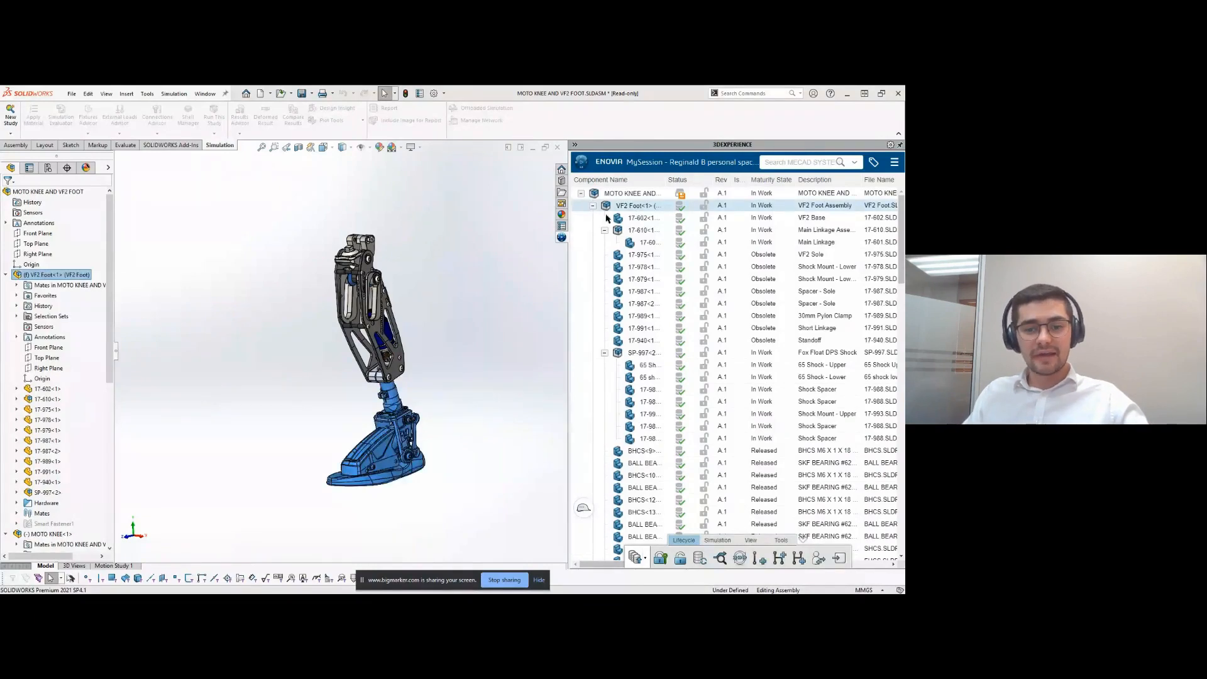
pyautogui.click(49, 275)
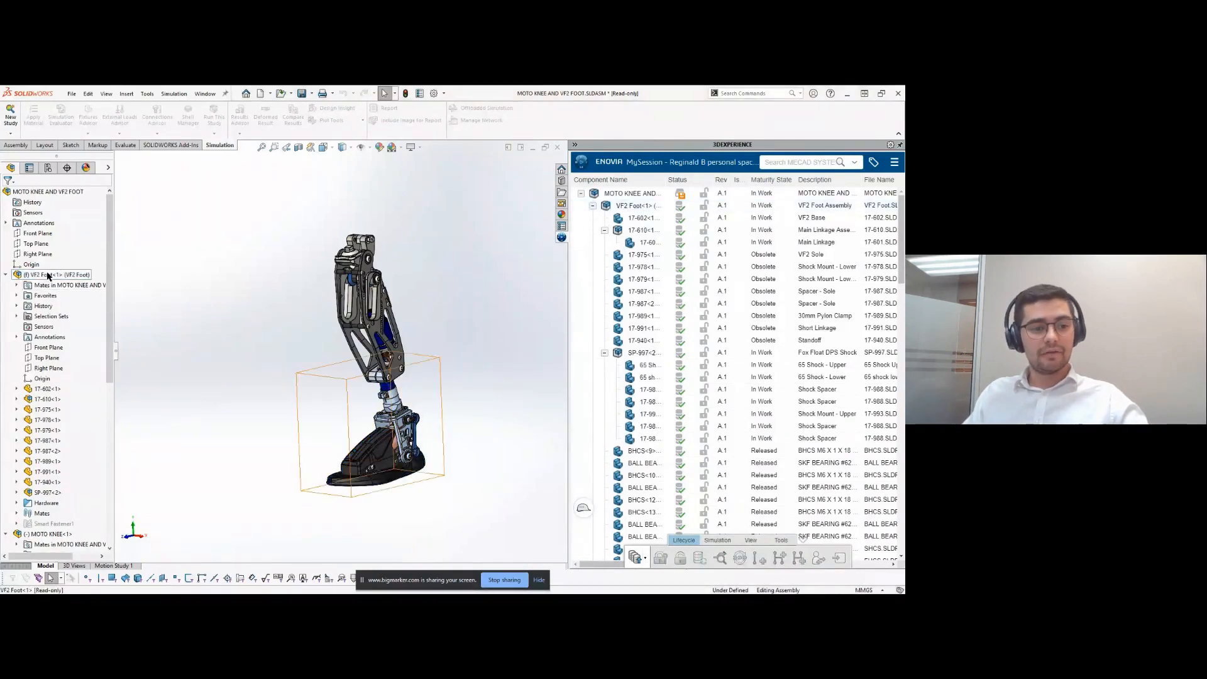
pyautogui.click(384, 454)
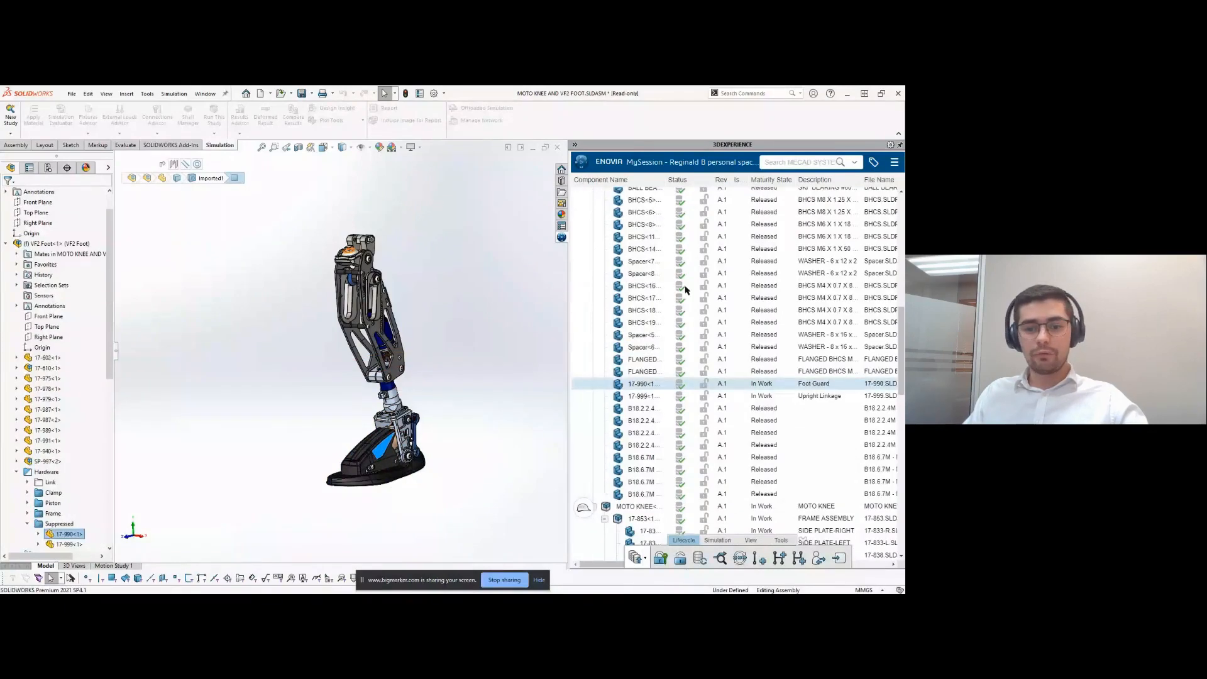
pyautogui.scroll(10, 654, 337)
pyautogui.click(633, 206)
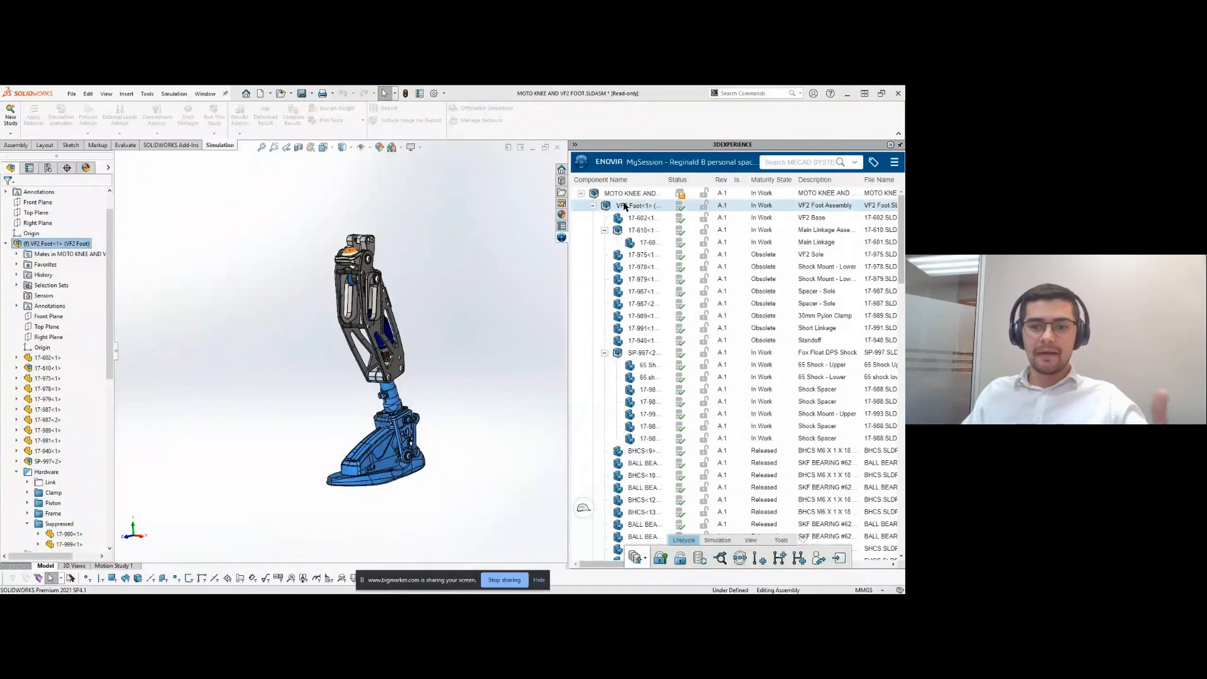
pyautogui.rightClick(634, 207)
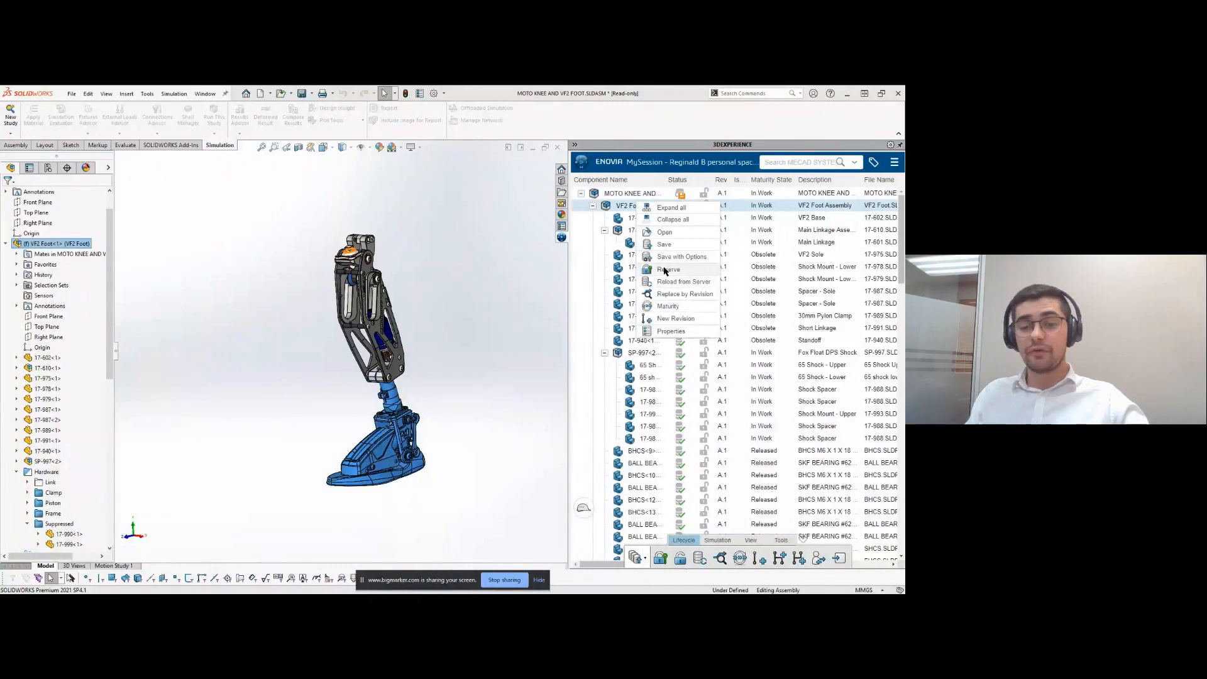
# - Reserve the top-level MOTO KNEE AND VF2 FOOT assembly in MySession and view the lifecycle commands offered for it
pyautogui.click(624, 198)
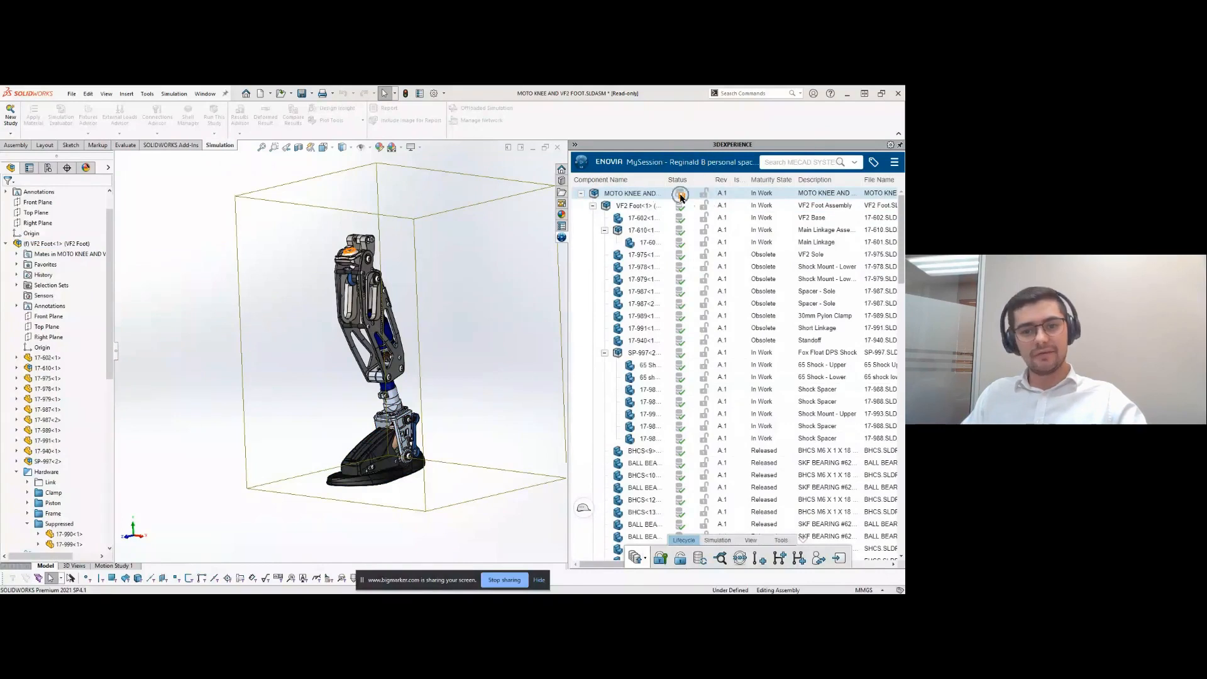
pyautogui.rightClick(650, 196)
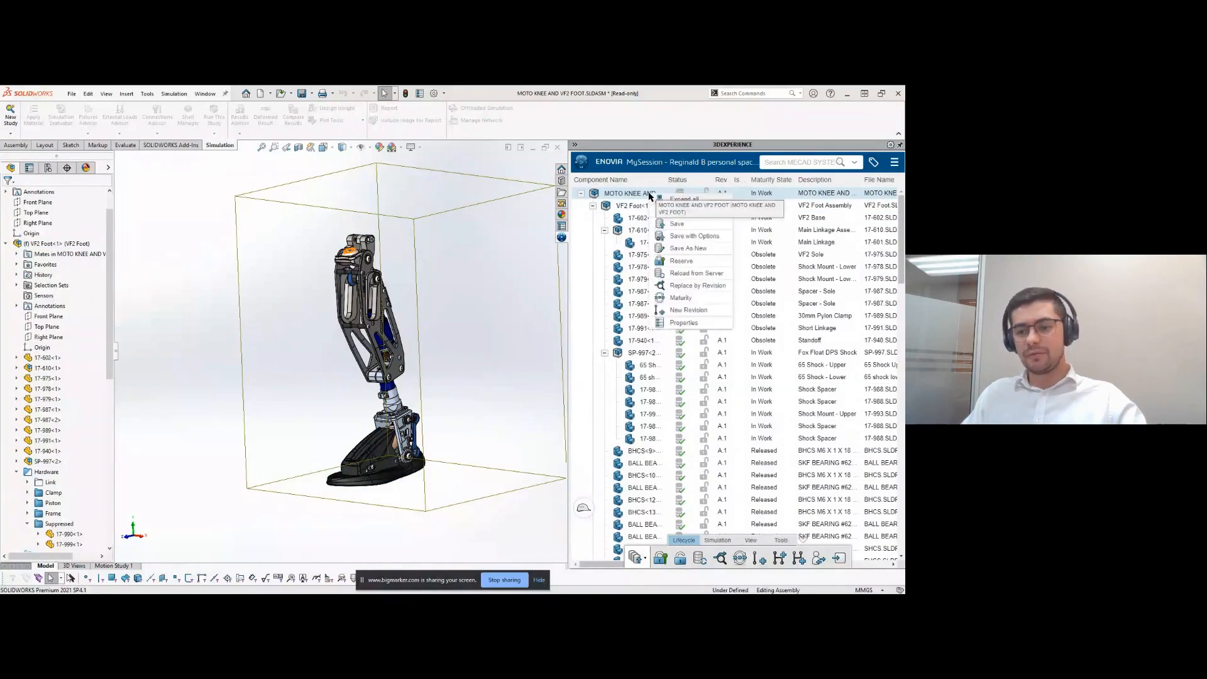
pyautogui.click(676, 261)
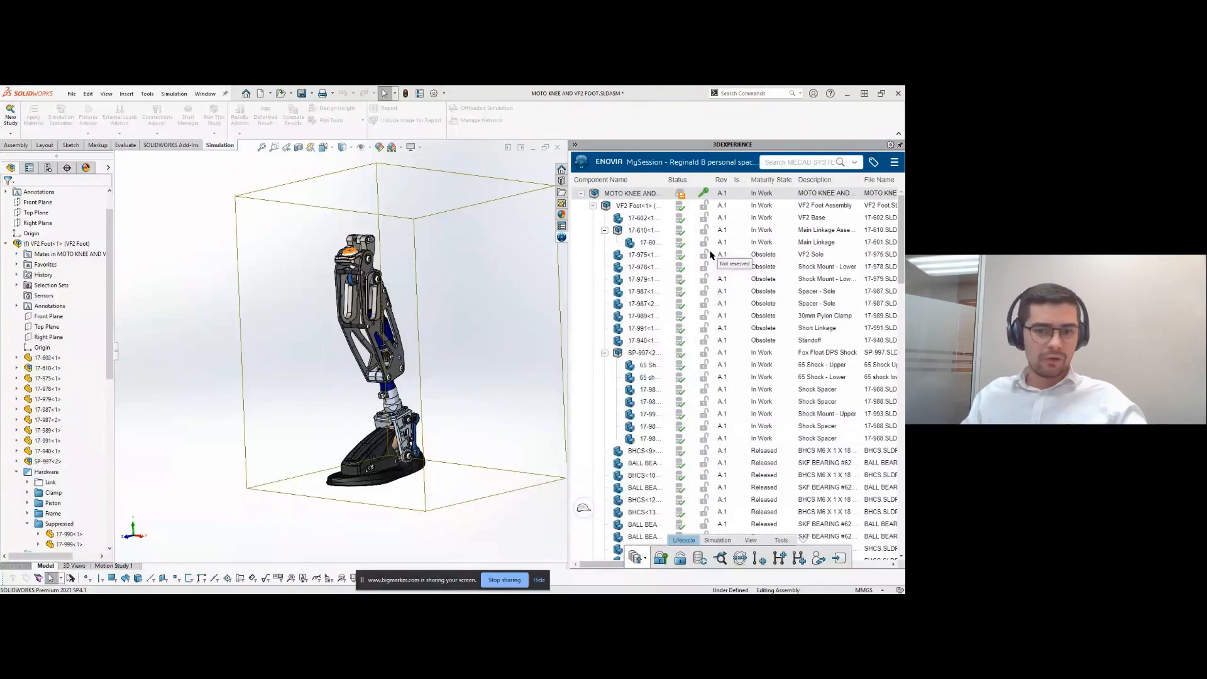
pyautogui.rightClick(644, 196)
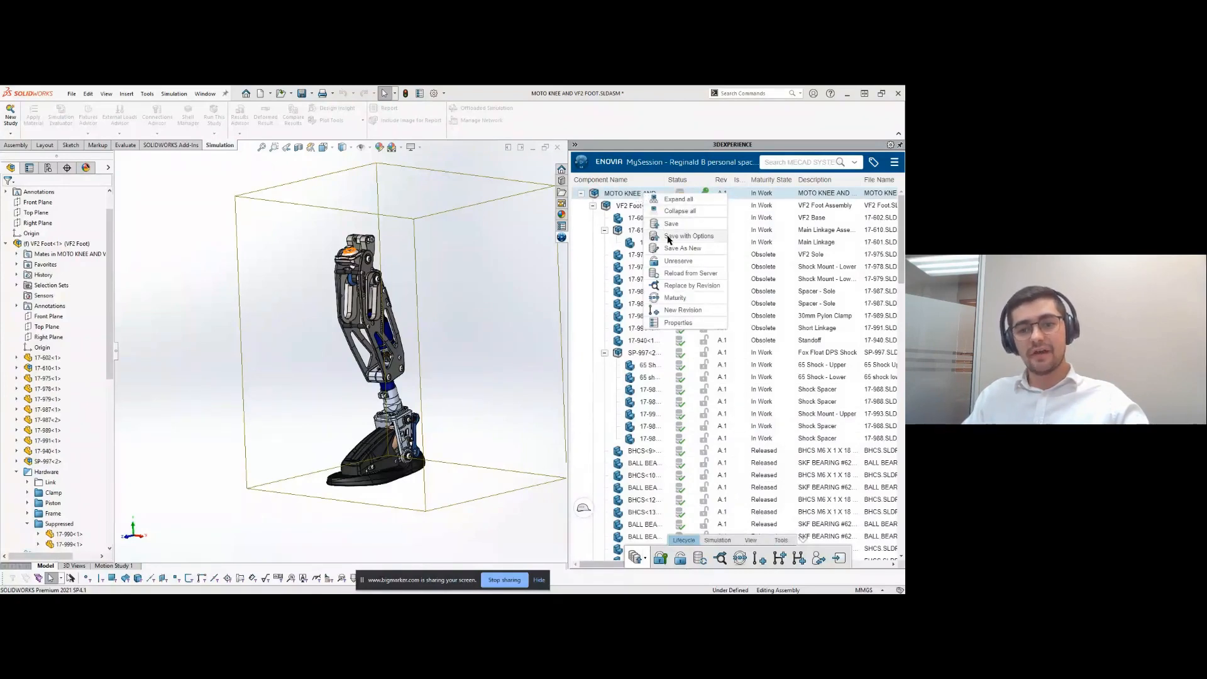
pyautogui.click(537, 256)
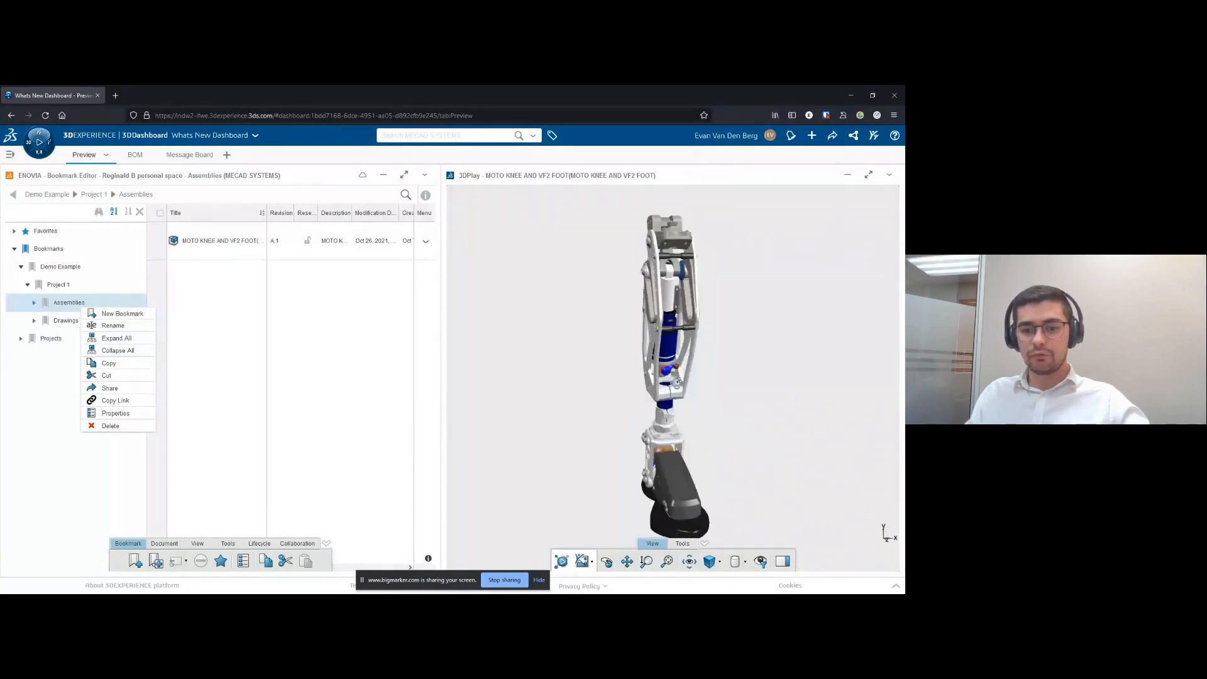
# - In the browser's 3DEXPERIENCE dashboard, open the explode controls for the leg assembly in 3DPlay, examine the model and close them
pyautogui.click(683, 544)
pyautogui.click(663, 562)
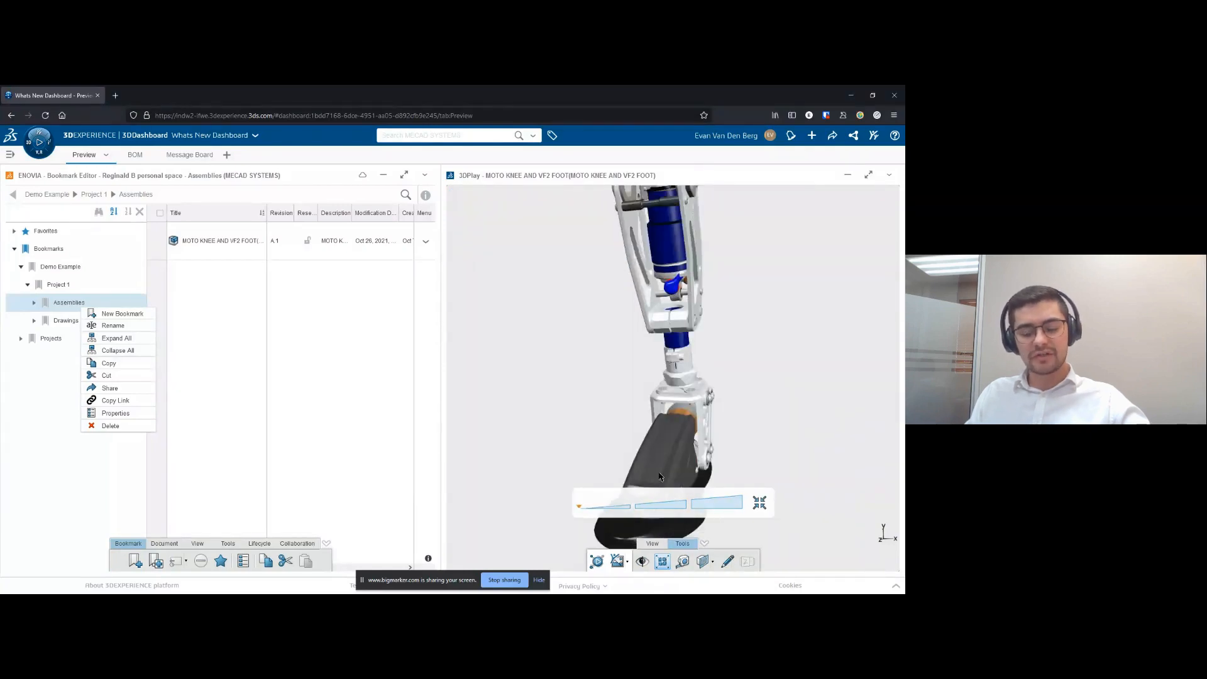
pyautogui.scroll(1, 592, 362)
pyautogui.scroll(1, 592, 361)
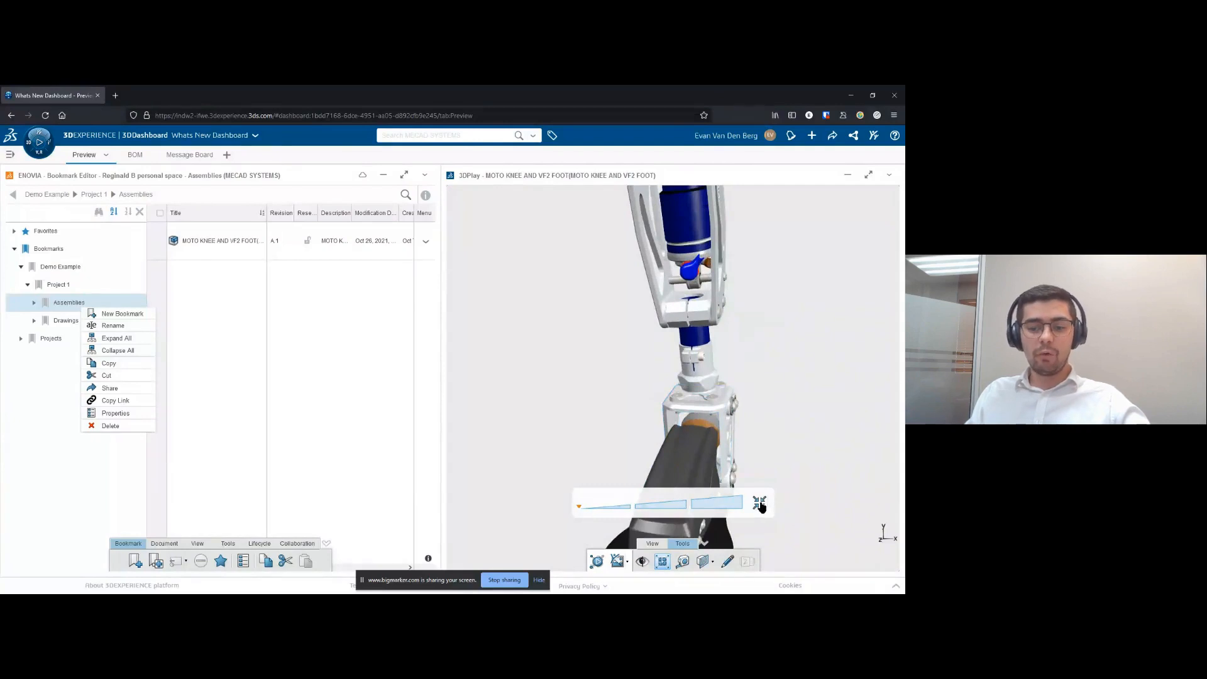
pyautogui.click(664, 563)
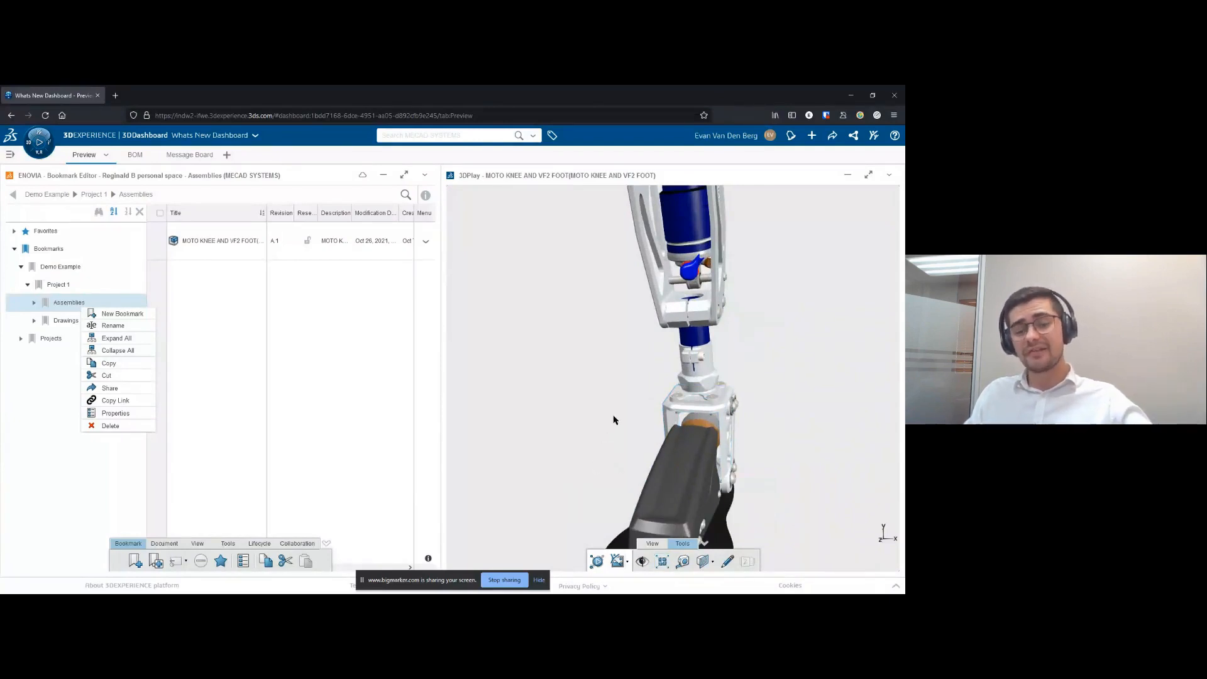
pyautogui.scroll(-5, 601, 386)
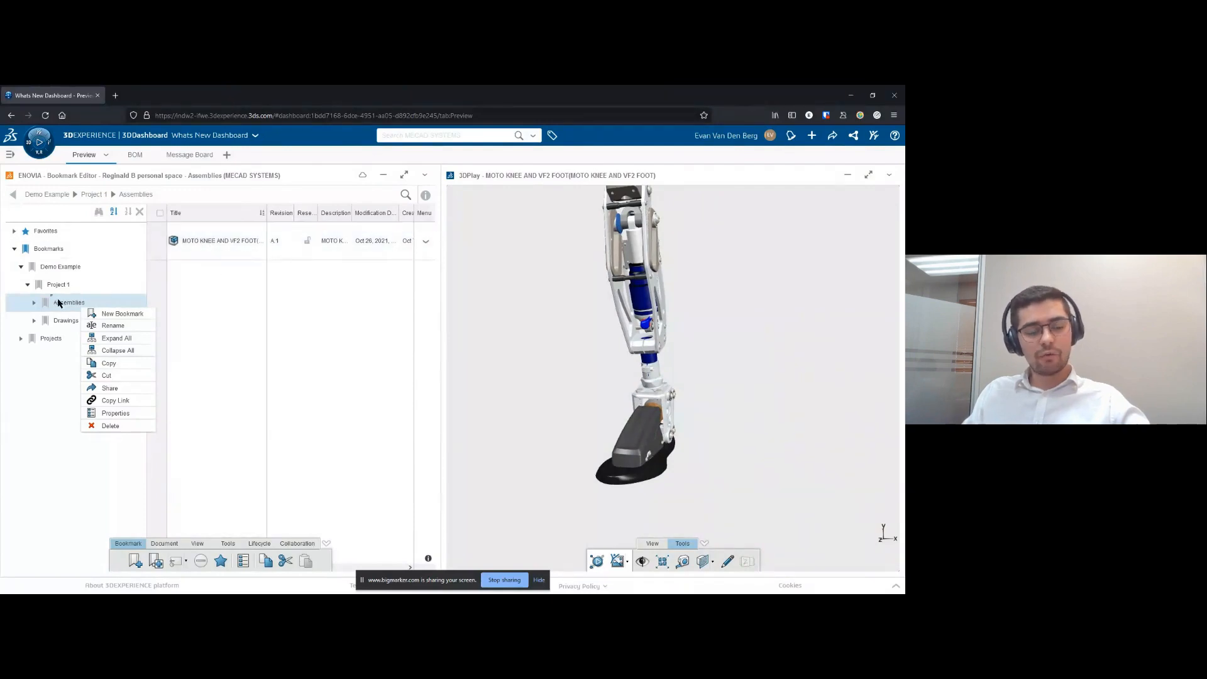
# - Load the MOTO KNEE drawing from the Drawings bookmark into 3DPlay and inspect its exploded view and parts list
pyautogui.click(60, 318)
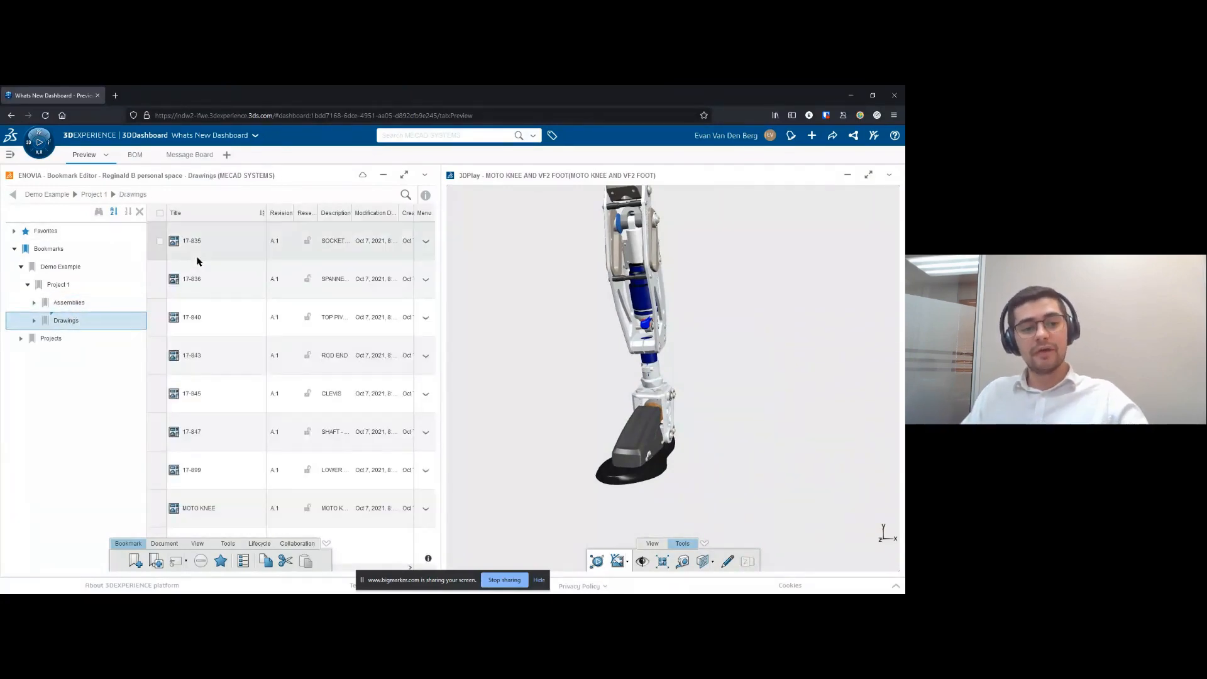
pyautogui.moveTo(207, 508); pyautogui.dragTo(599, 372)
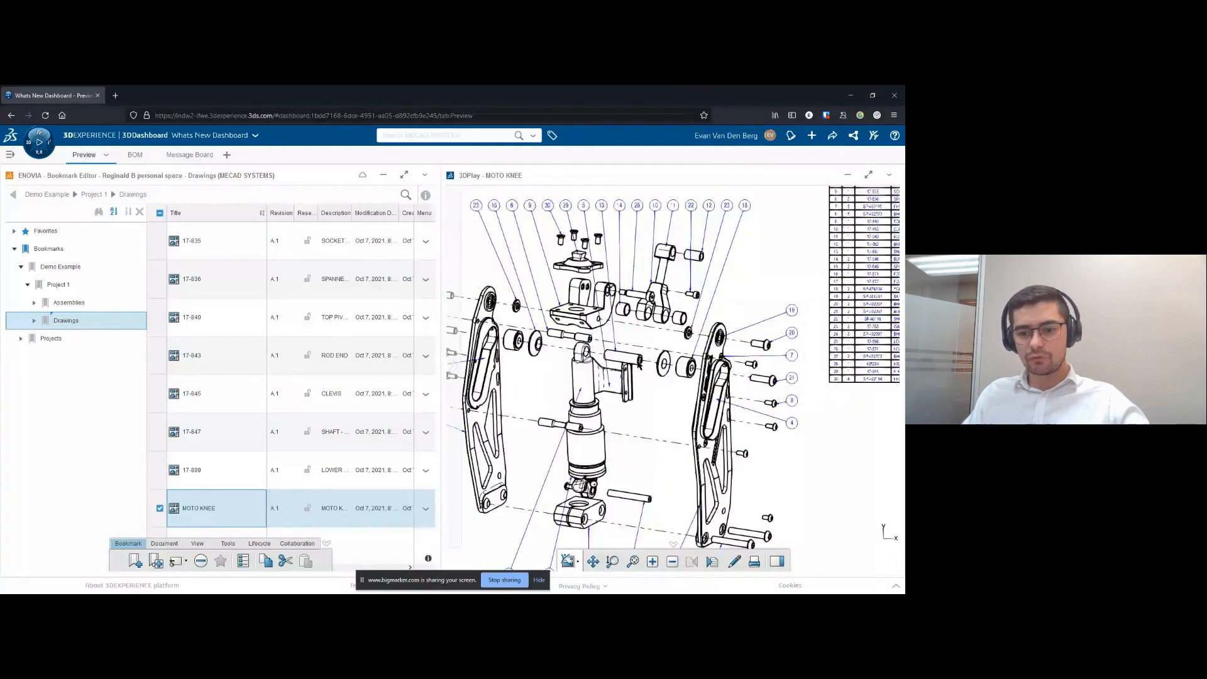
pyautogui.scroll(2, 659, 365)
pyautogui.moveTo(724, 408)
pyautogui.mouseDown(button='middle')
pyautogui.moveTo(512, 472)
pyautogui.moveTo(515, 552)
pyautogui.mouseUp(button='middle')
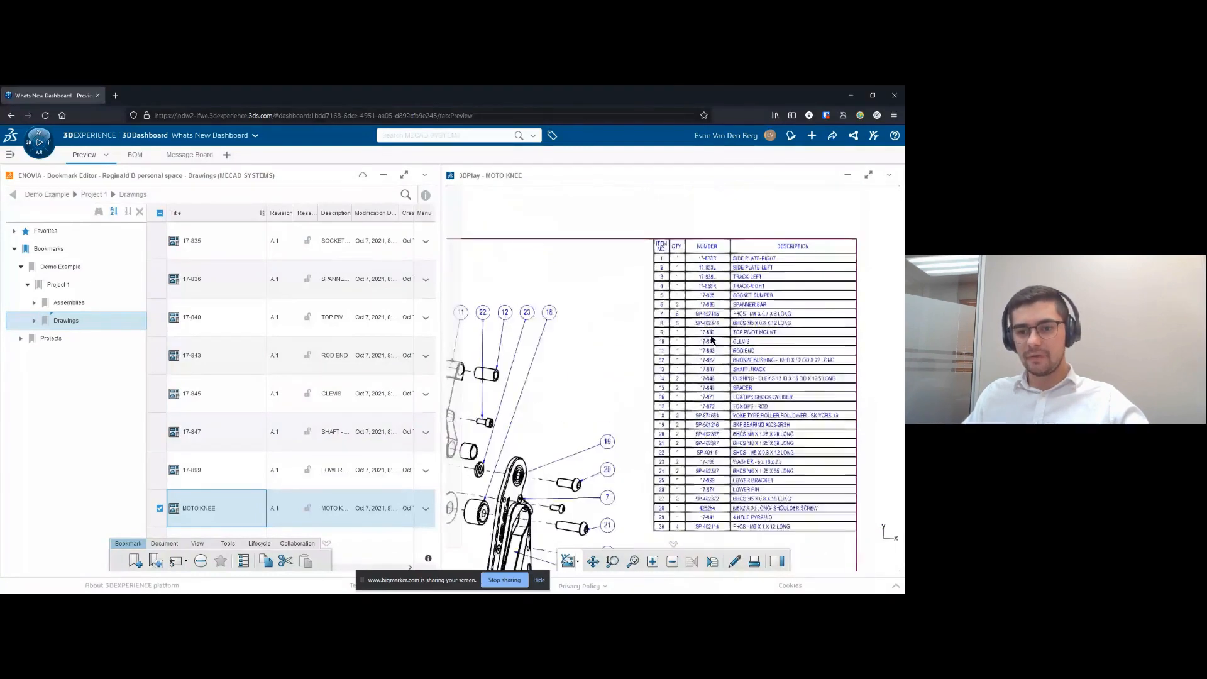
pyautogui.moveTo(632, 461); pyautogui.dragTo(672, 434, button='middle')
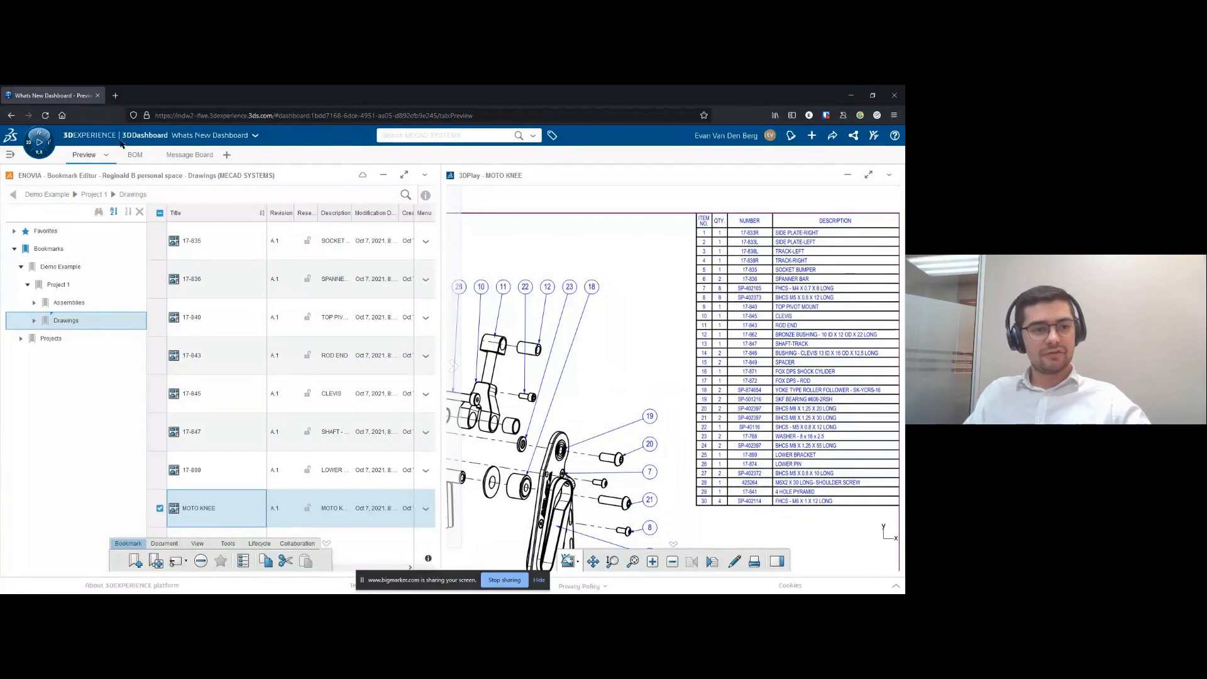
# - Switch the dashboard to its BOM page
pyautogui.click(134, 155)
# - Search the available apps for 3dplay and add a 3DPlay widget to the BOM page above Product Structure Explorer
pyautogui.click(41, 156)
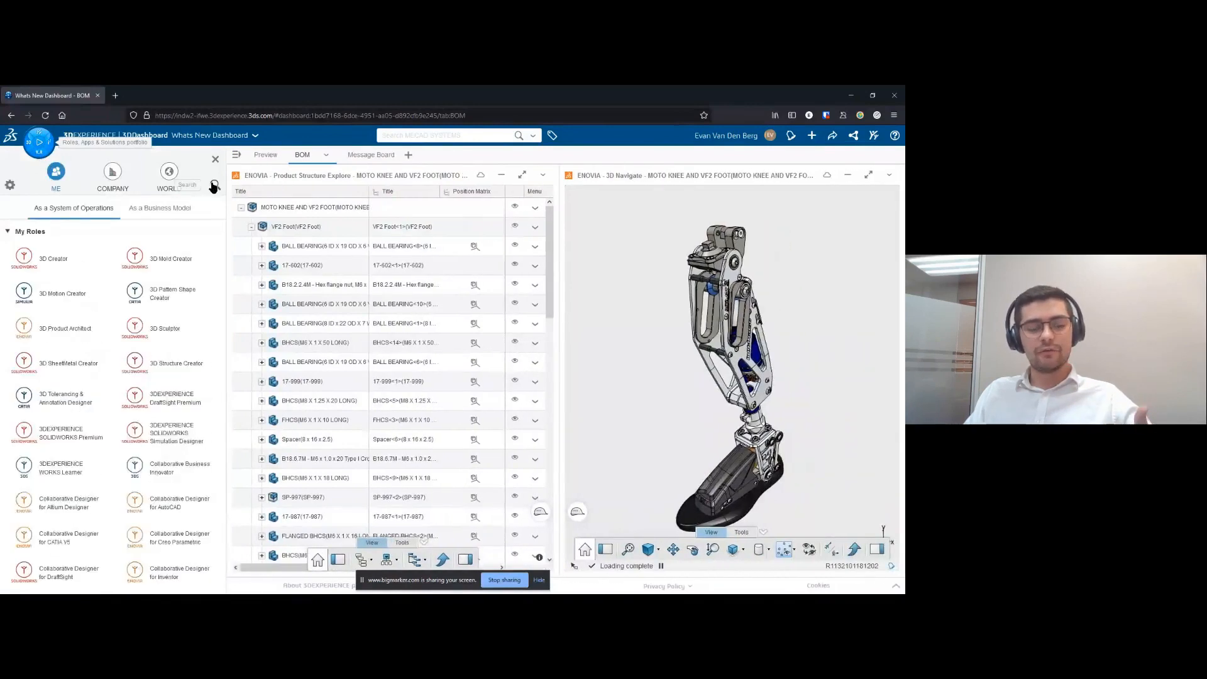
pyautogui.click(211, 186)
pyautogui.click(160, 210)
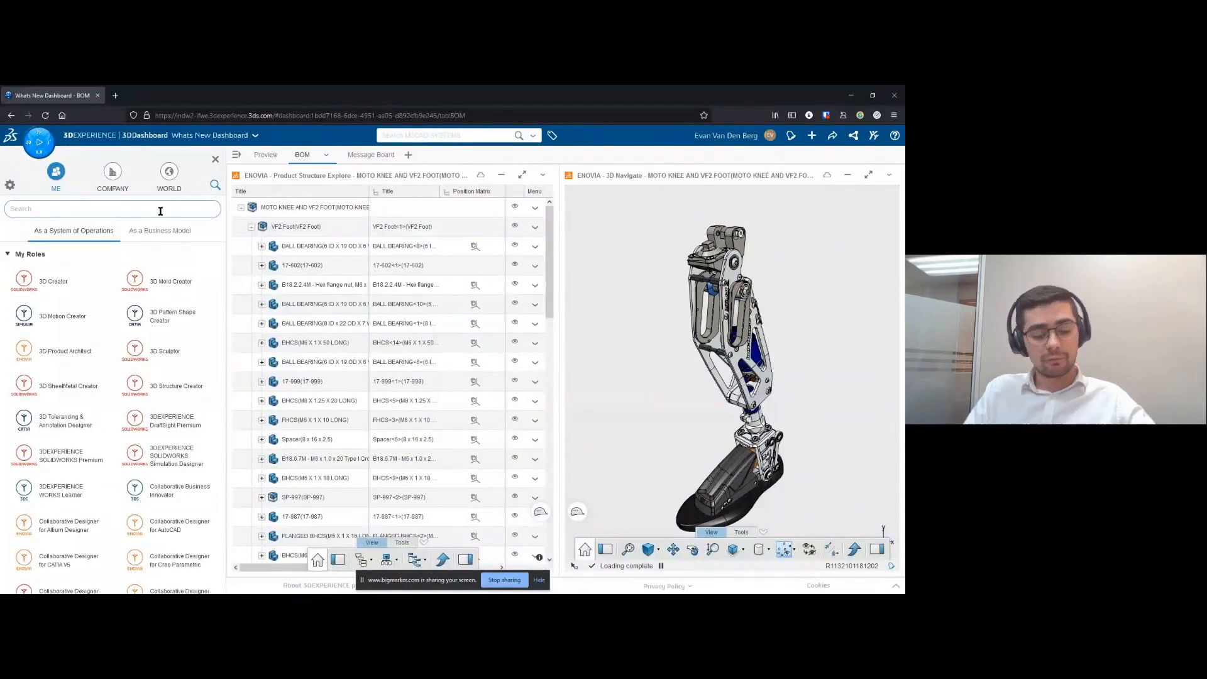
pyautogui.write('s')
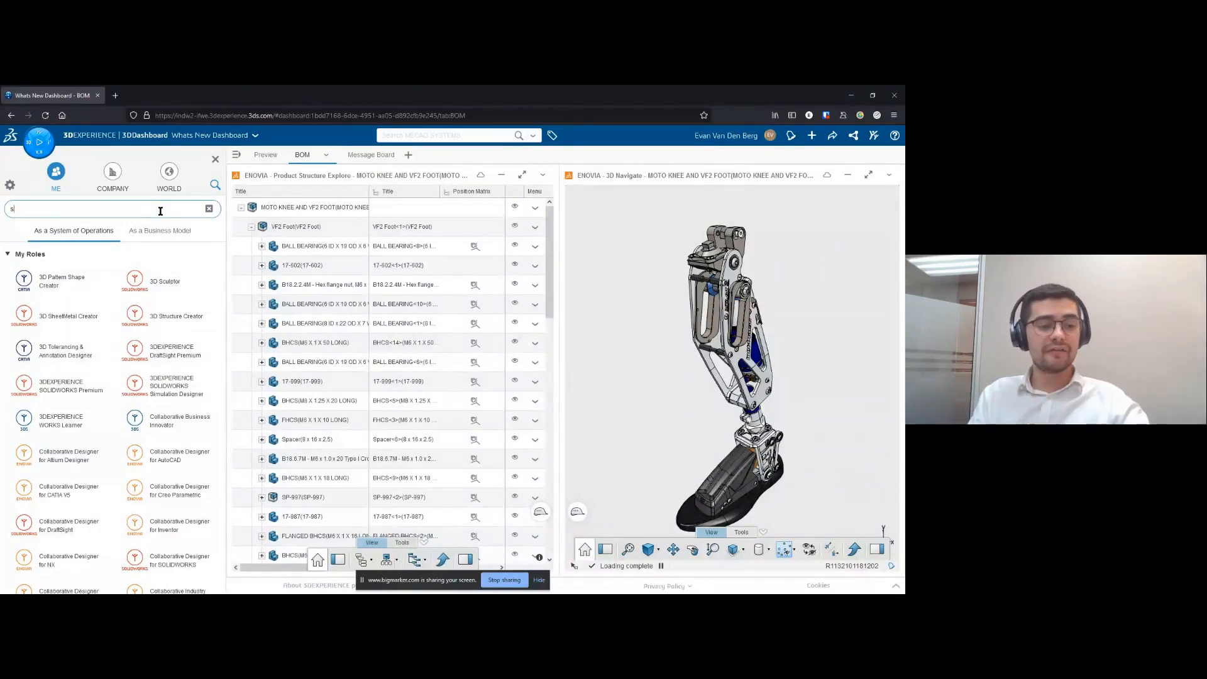
pyautogui.click(209, 208)
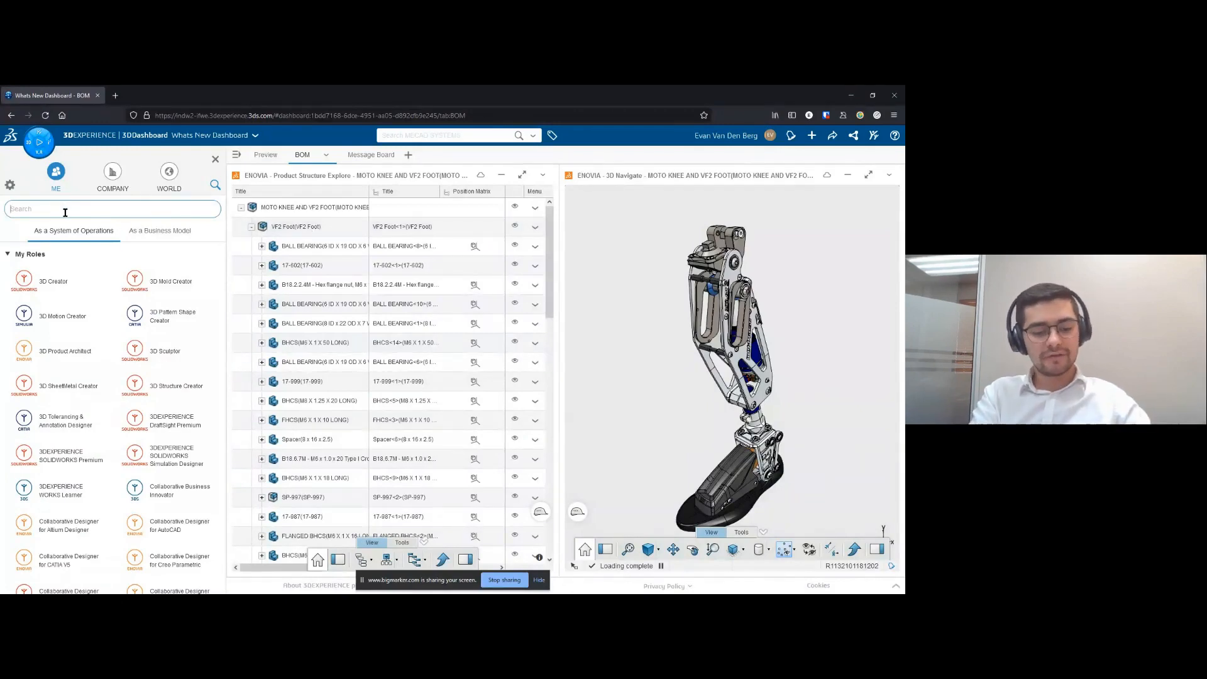
pyautogui.write('3dplay')
pyautogui.moveTo(39, 301); pyautogui.dragTo(401, 221)
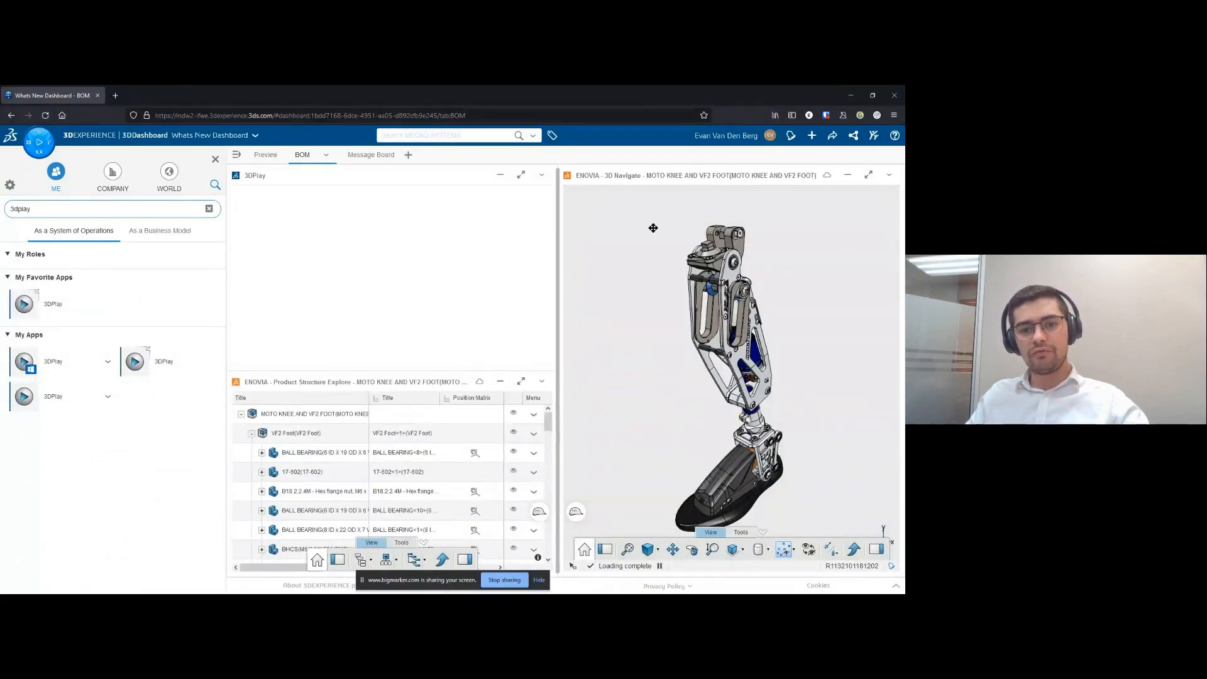
# - Delete the empty 3DPlay widget from the BOM page and close the app list
pyautogui.moveTo(610, 229); pyautogui.dragTo(646, 234)
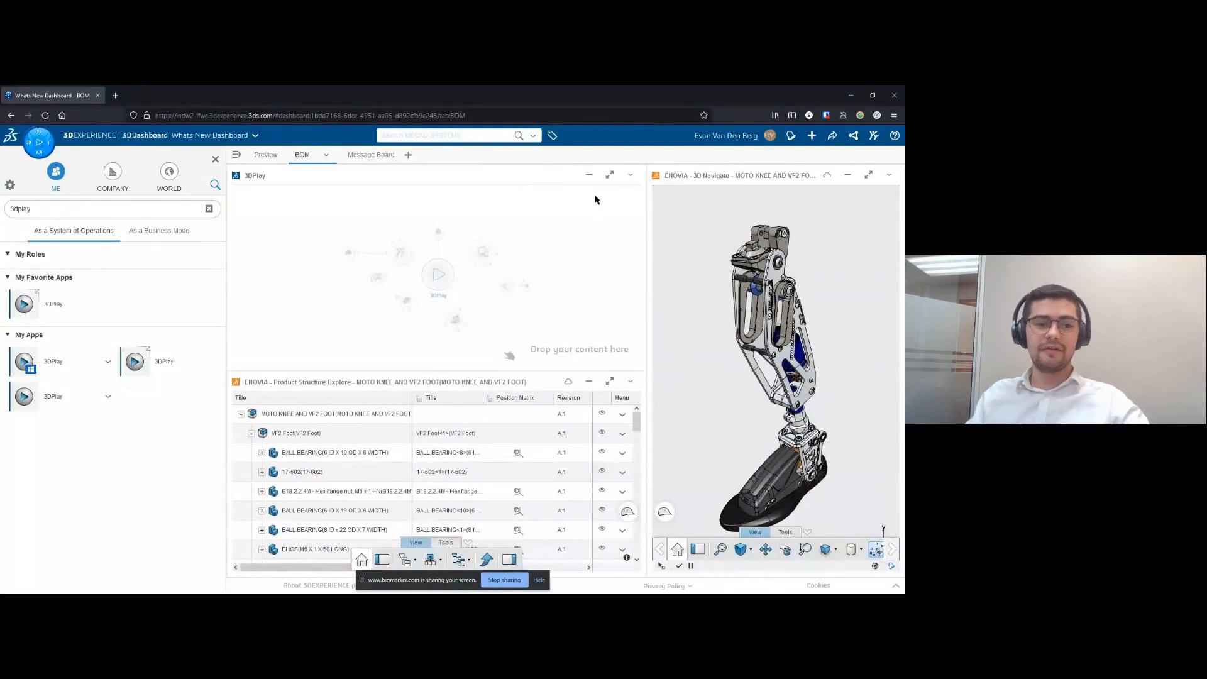
pyautogui.click(631, 176)
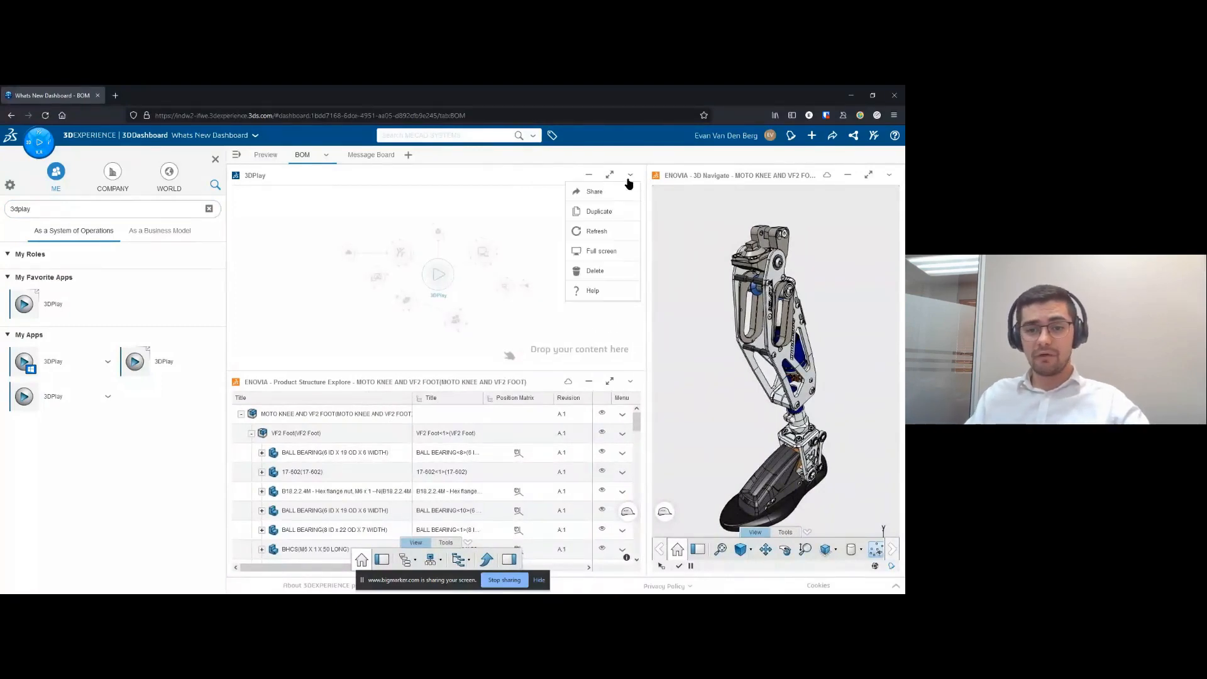
pyautogui.click(593, 274)
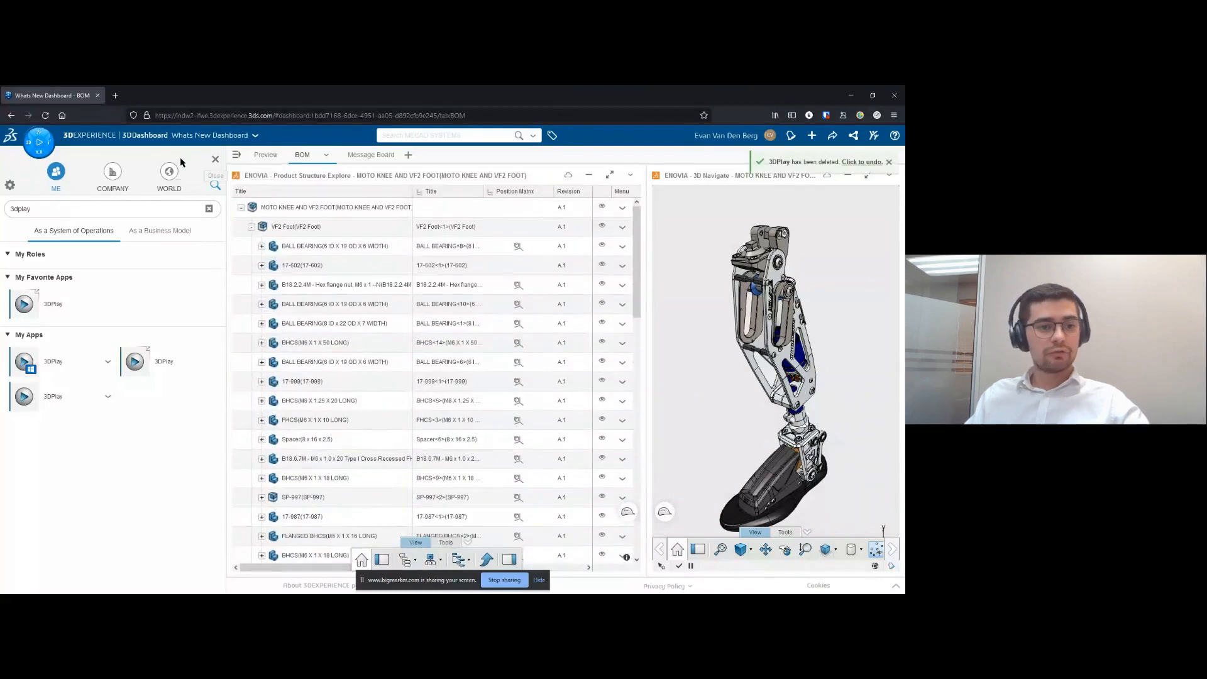
pyautogui.click(217, 162)
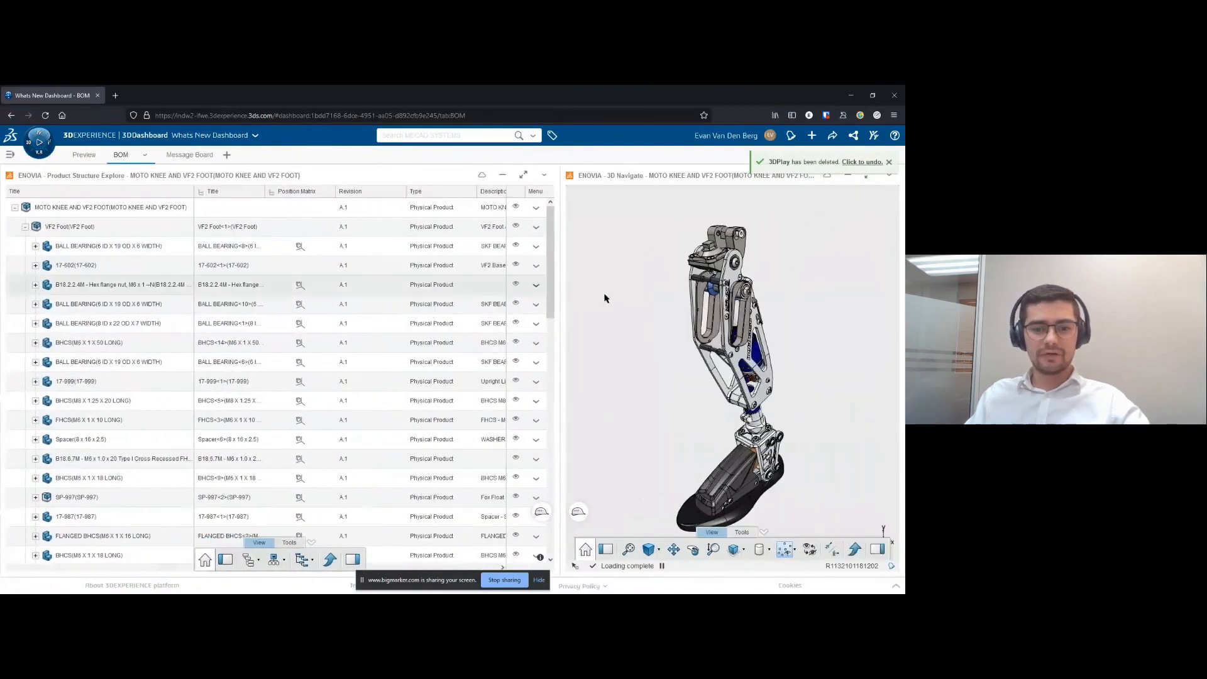
# - Widen the 3D Navigate widget and highlight VF2 Foot from the product structure, checking its component list and the first ball bearing's contents
pyautogui.moveTo(560, 313); pyautogui.dragTo(453, 316)
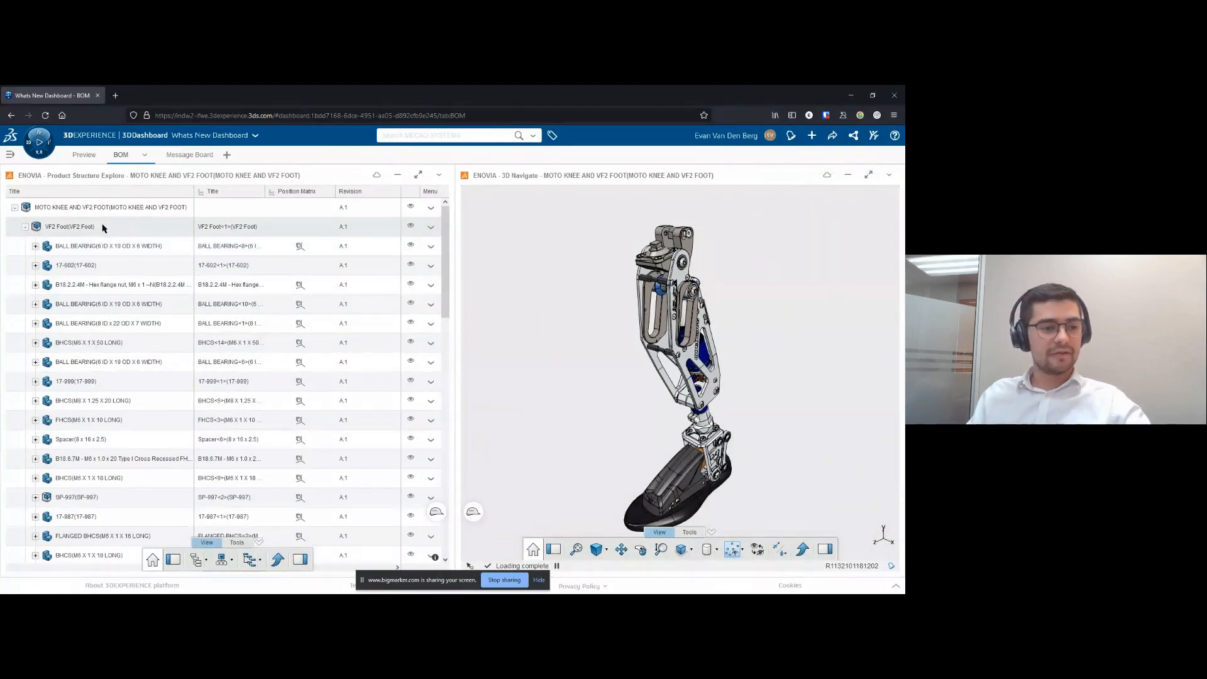
pyautogui.click(123, 232)
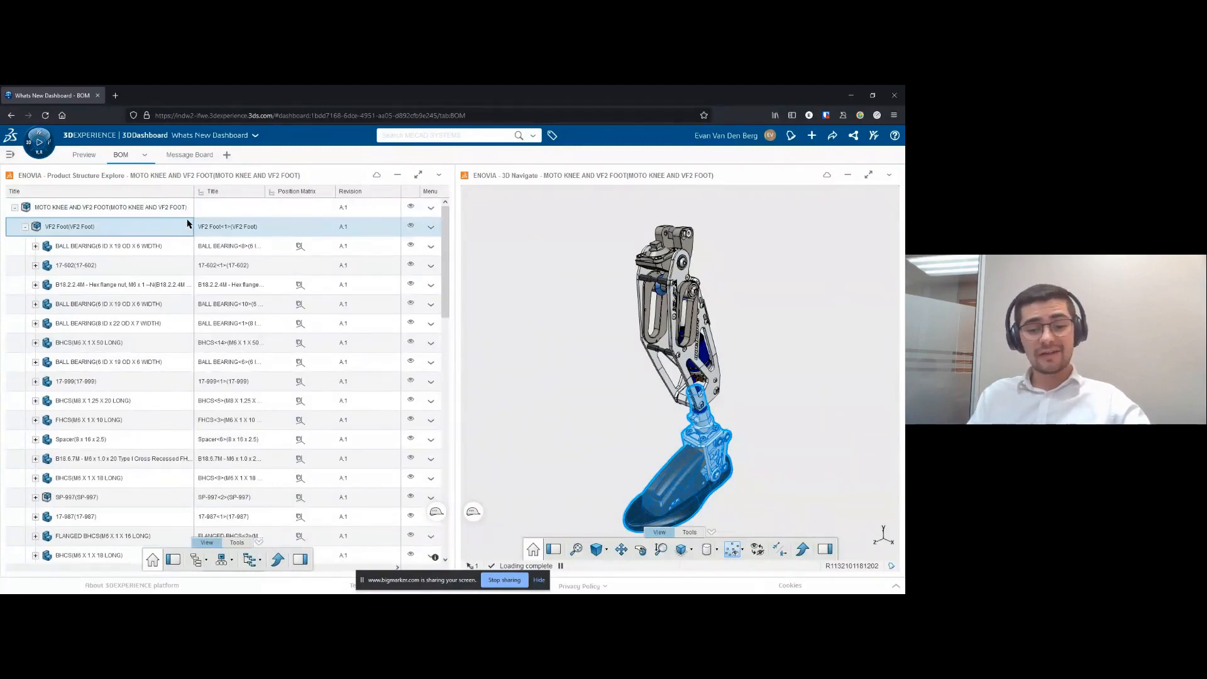
pyautogui.scroll(-5, 129, 301)
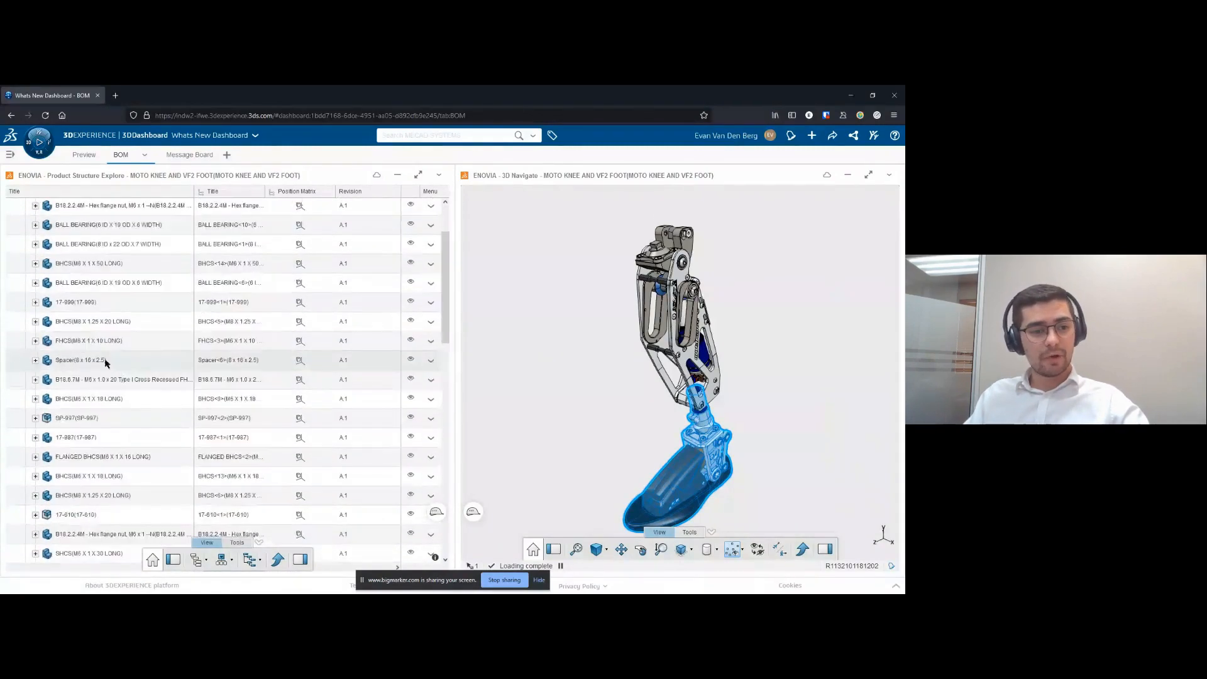
pyautogui.scroll(5, 94, 289)
pyautogui.click(35, 247)
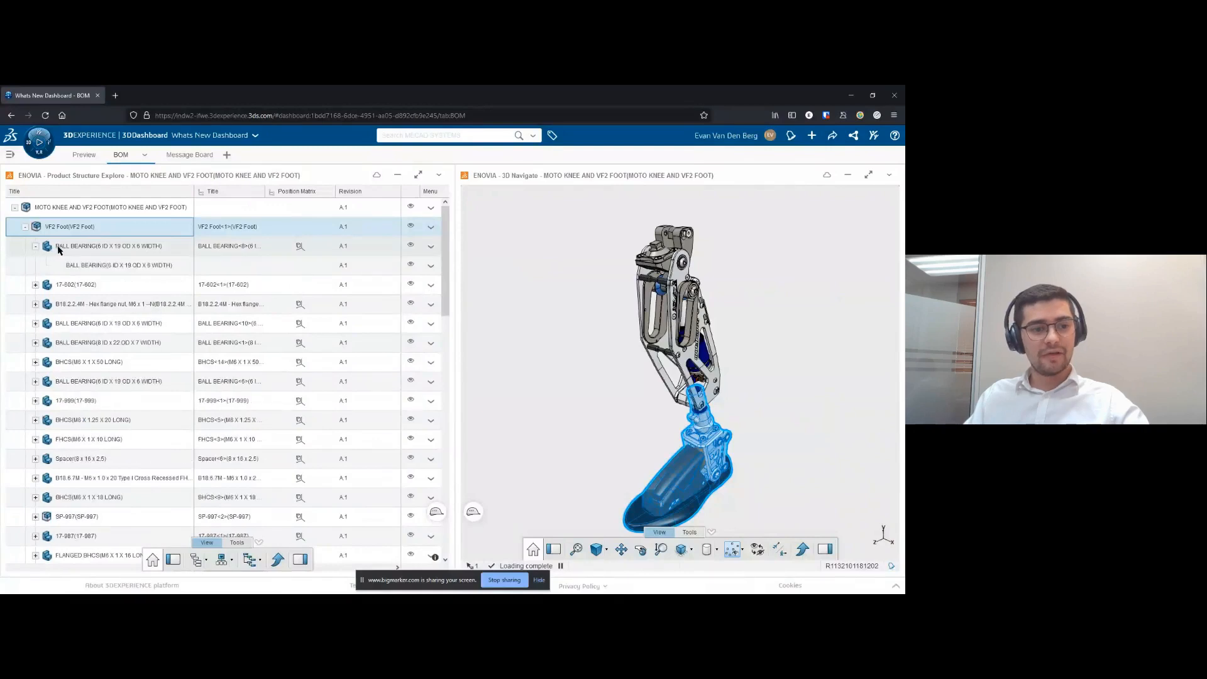
pyautogui.click(35, 247)
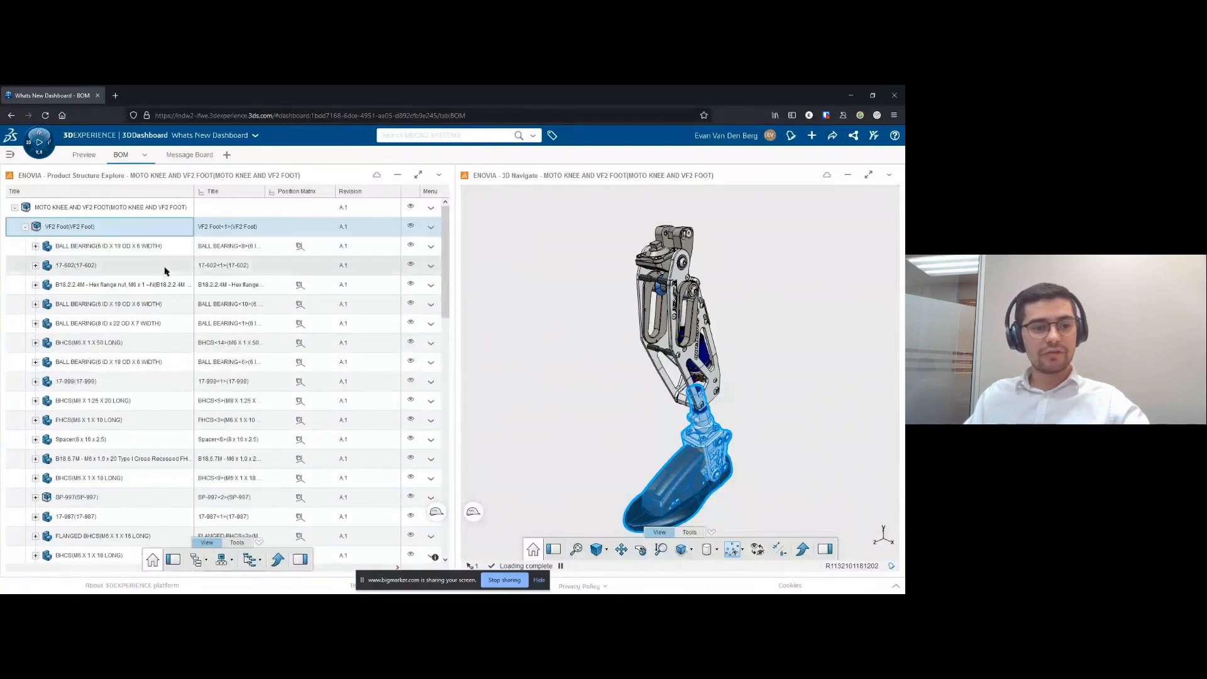
# - View the product structure's column pinning options, clear the VF2 Foot selection and examine the leg model in 3D Navigate
pyautogui.rightClick(350, 196)
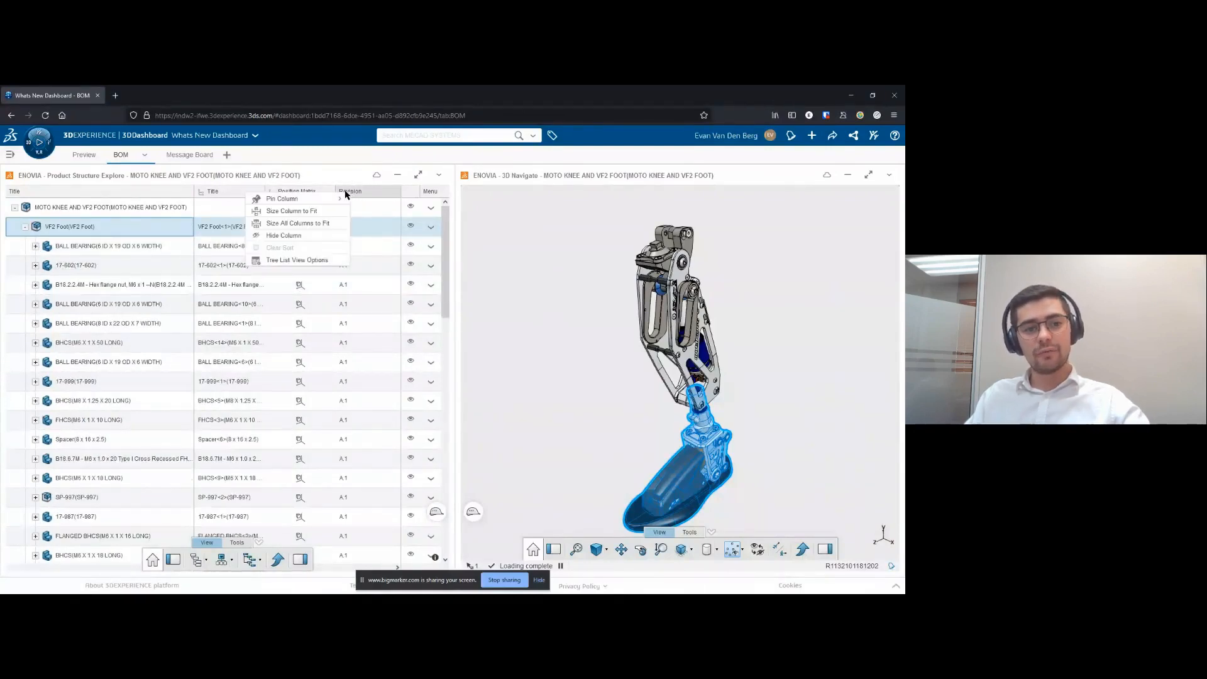
pyautogui.moveTo(325, 201)
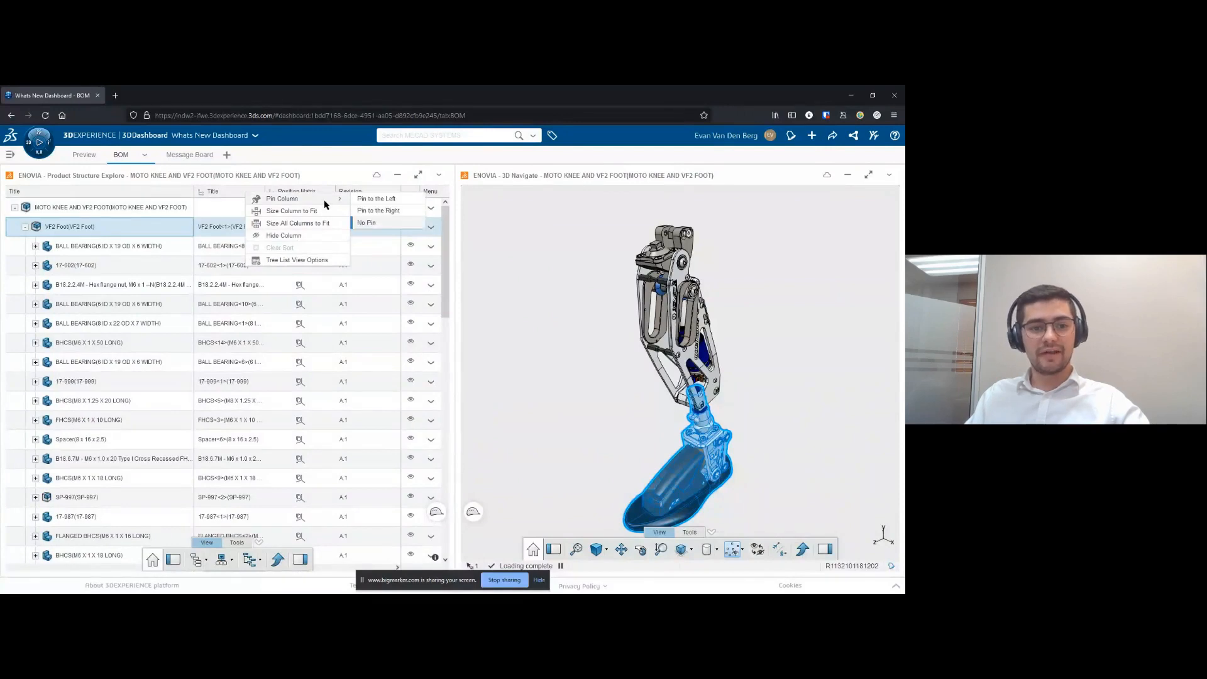
pyautogui.click(509, 312)
pyautogui.scroll(1, 652, 421)
pyautogui.moveTo(642, 402); pyautogui.dragTo(584, 359, button='middle')
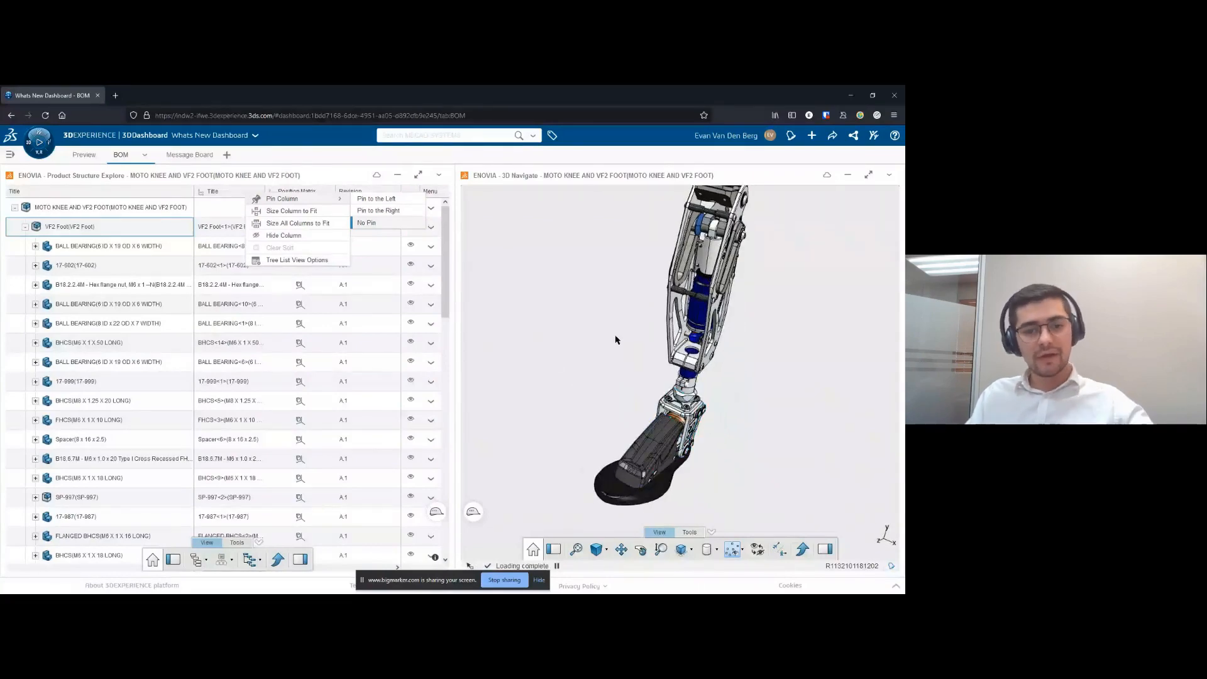
# - Look through the remaining VF2 Foot components in the product structure and view the message board page
pyautogui.scroll(-5, 151, 472)
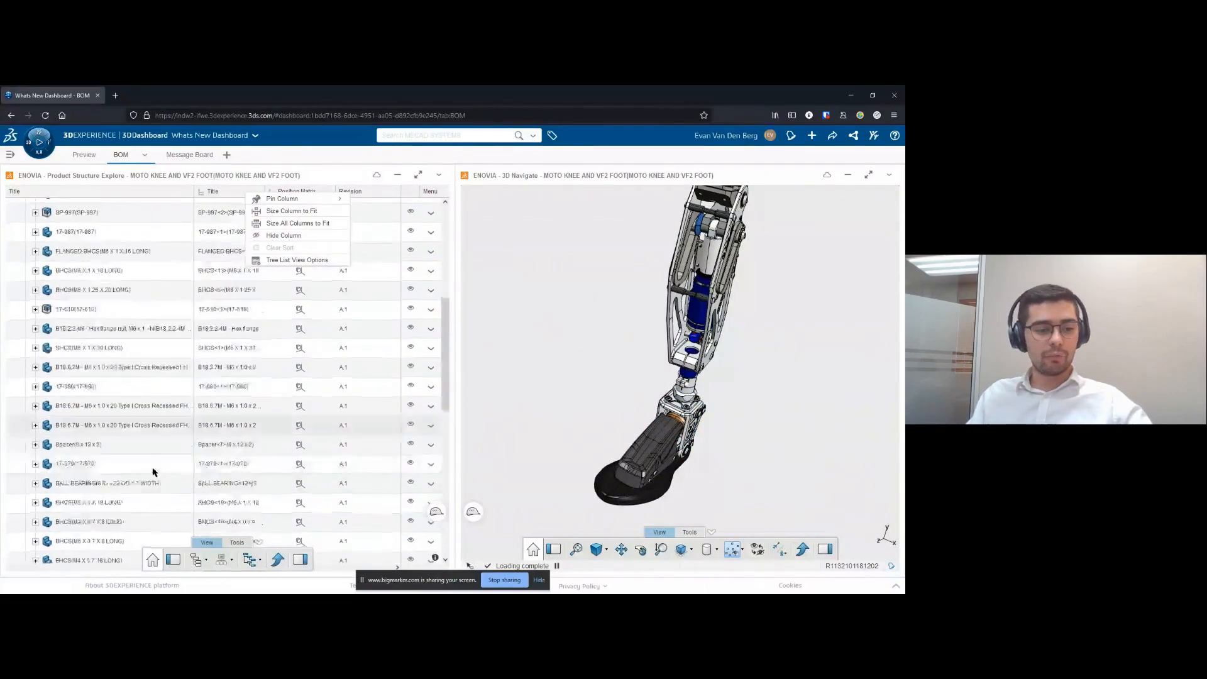
pyautogui.click(194, 155)
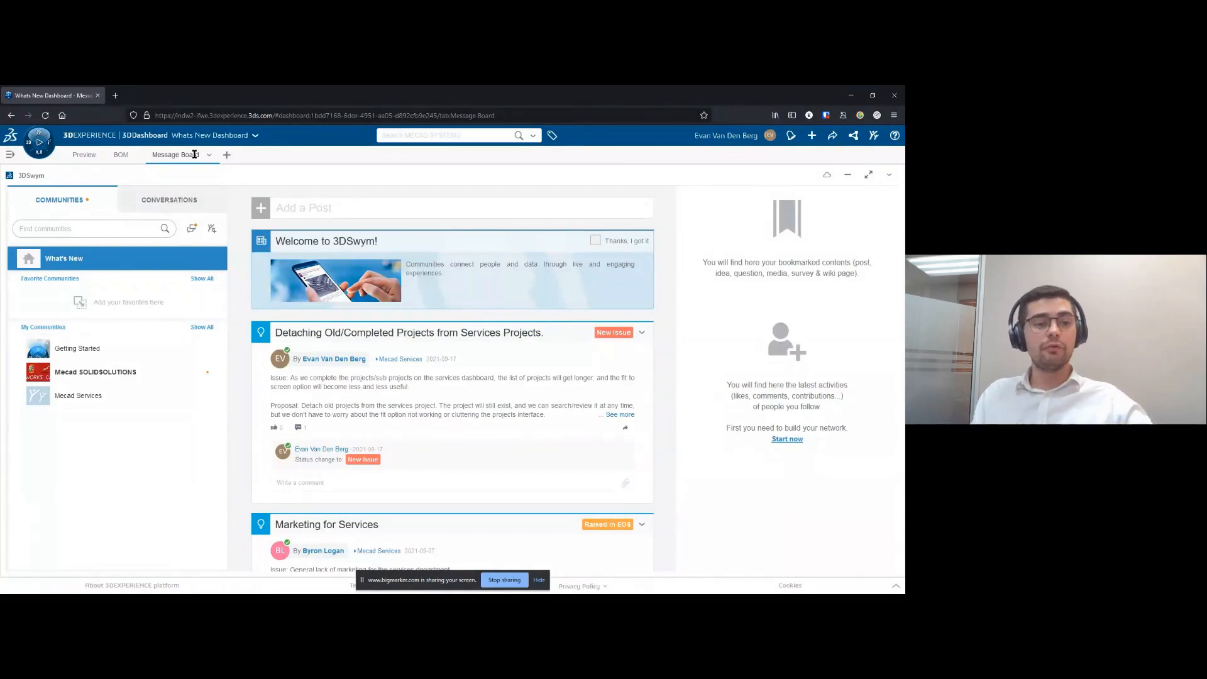
# - Check the access rights offered for sharing the MOTO KNEE drawing with a colleague, and cancel without sharing
pyautogui.click(80, 151)
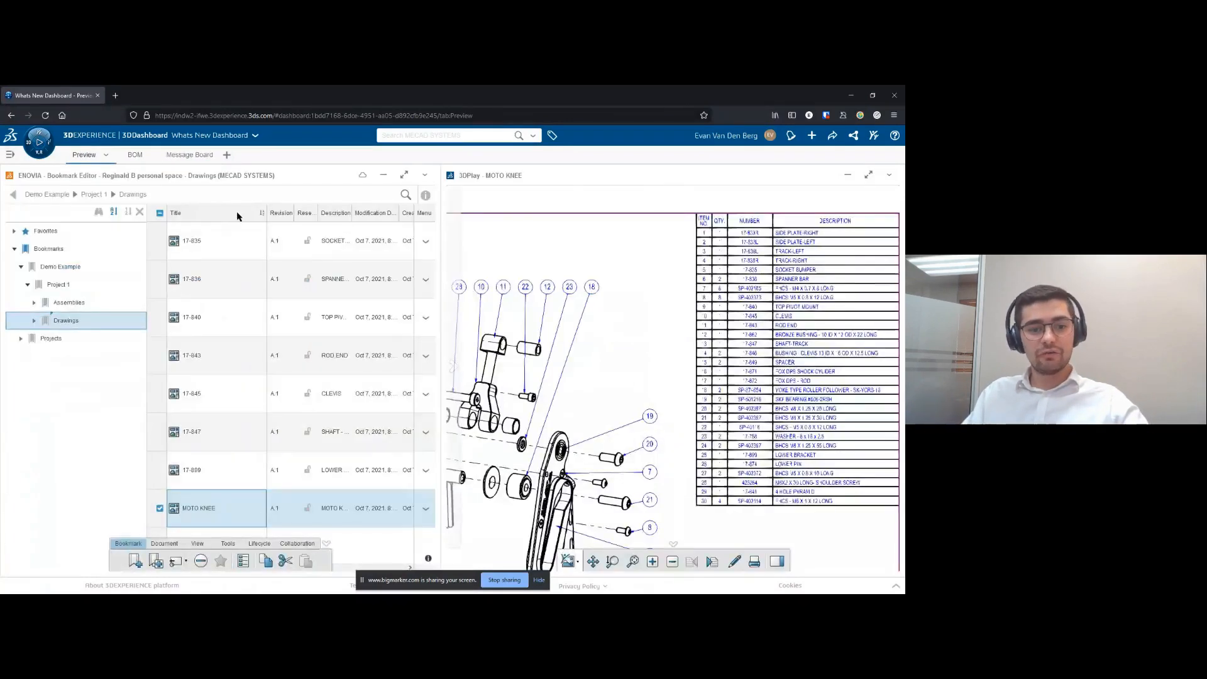
pyautogui.click(294, 544)
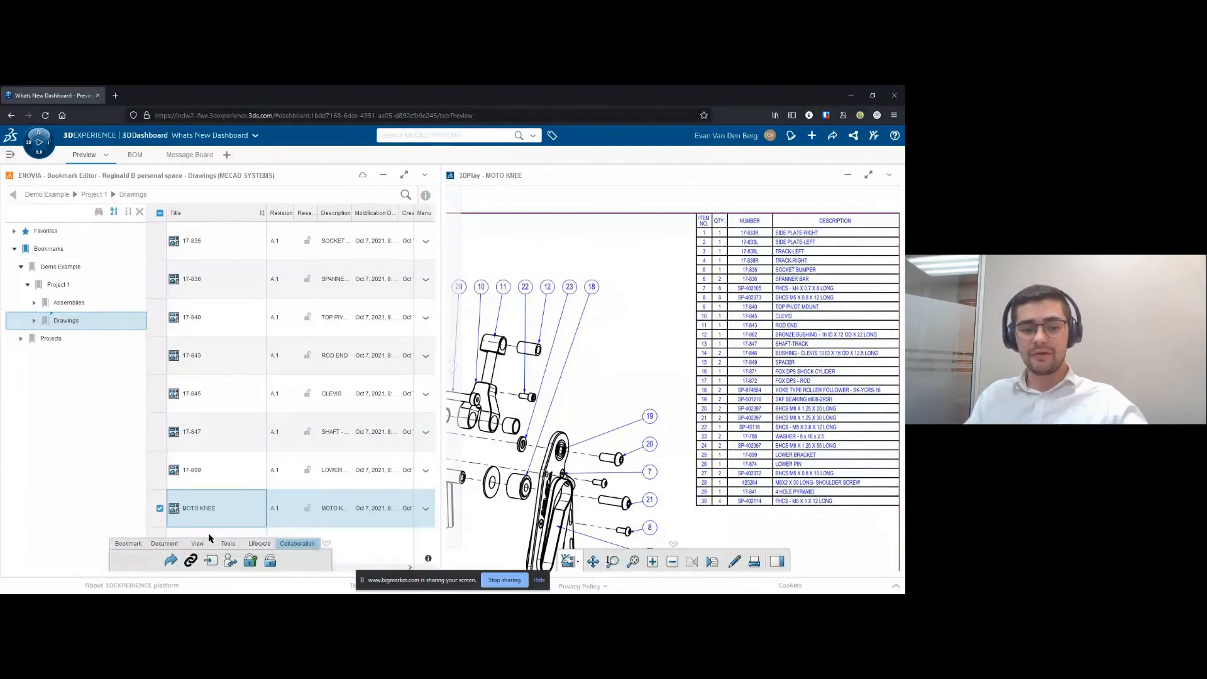
pyautogui.click(175, 559)
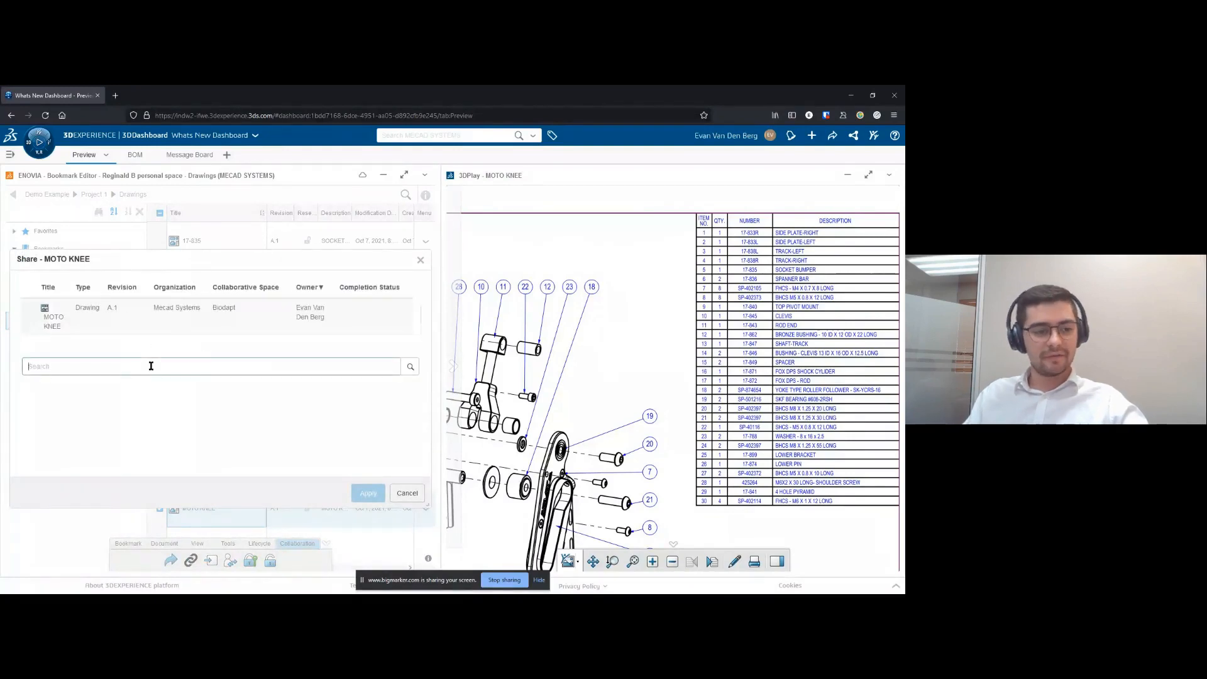
pyautogui.write('Quintin')
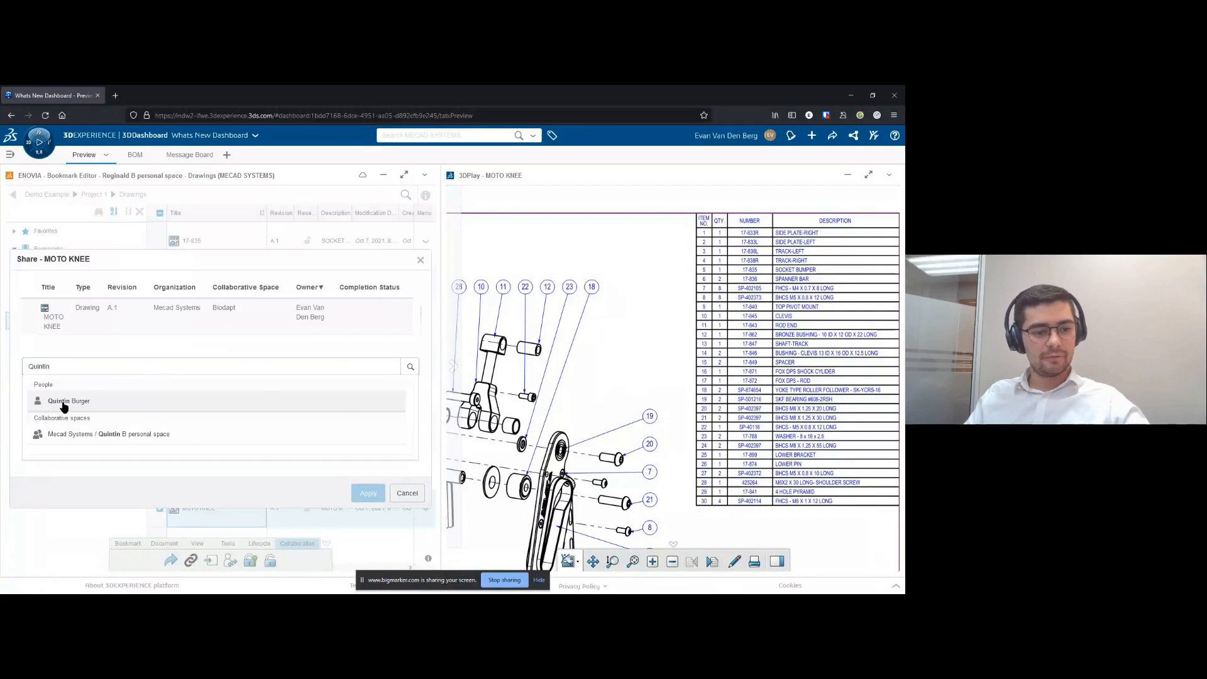
pyautogui.click(64, 402)
pyautogui.click(320, 369)
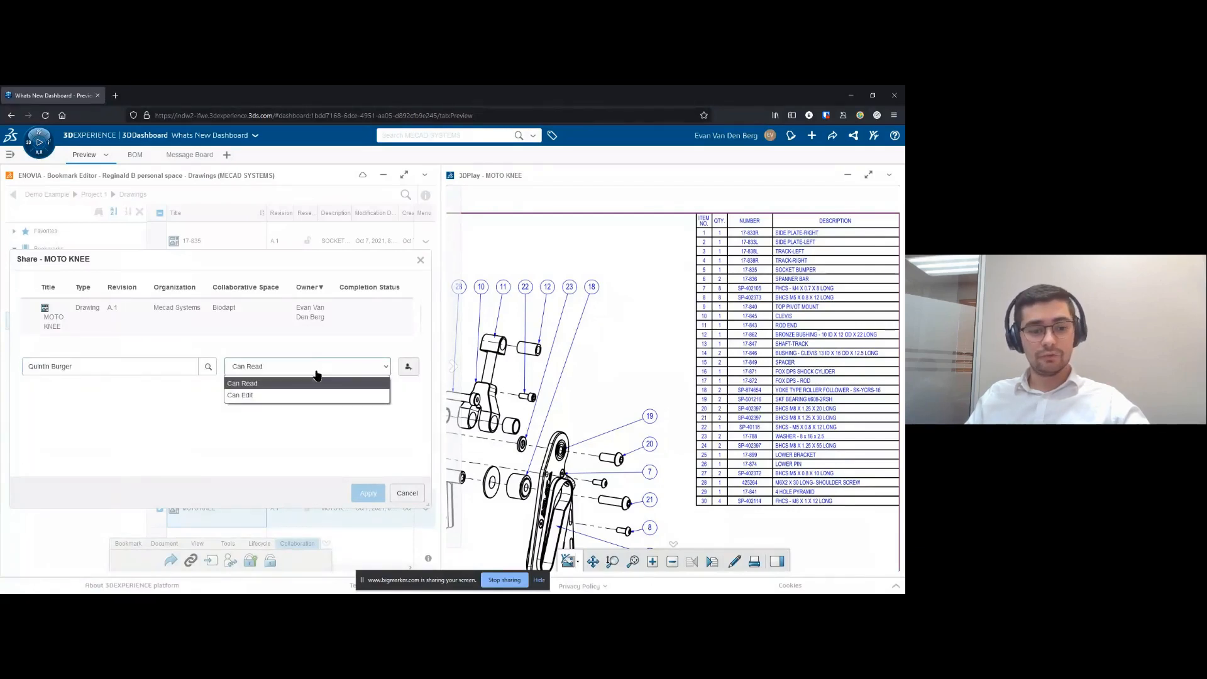
pyautogui.click(406, 492)
# - Browse the What's New posts on the message board and the posts in the Mecad SOLIDSOLUTIONS community
pyautogui.click(201, 158)
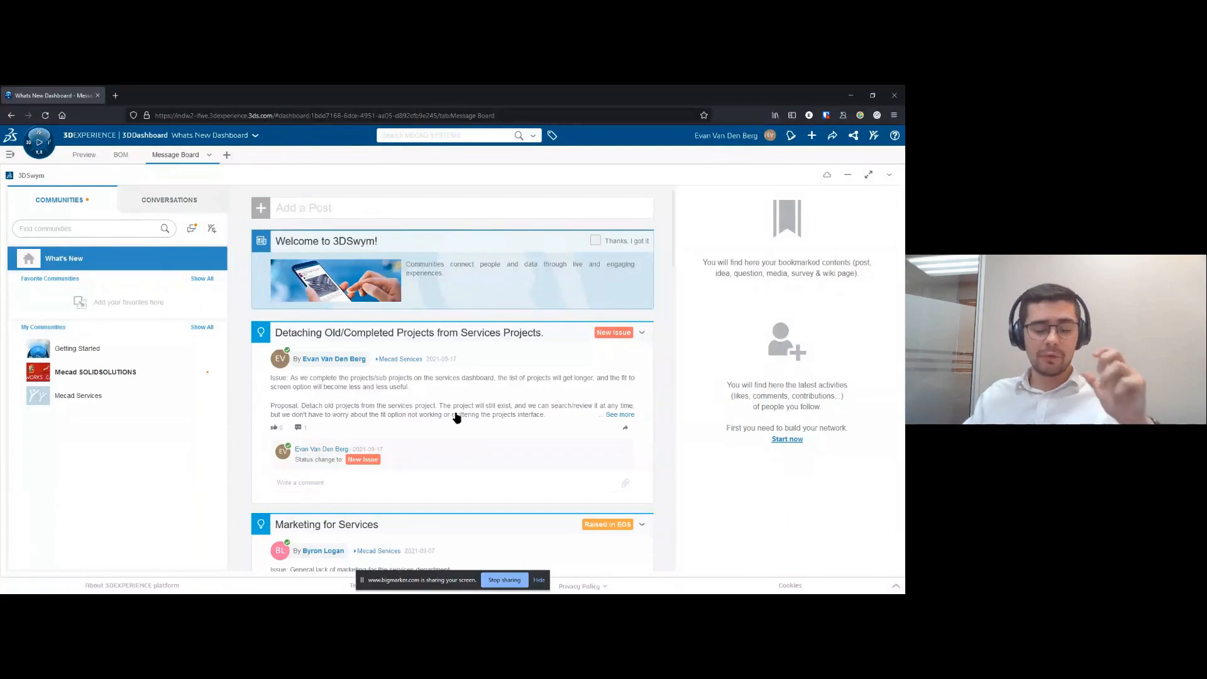
pyautogui.scroll(-1, 497, 381)
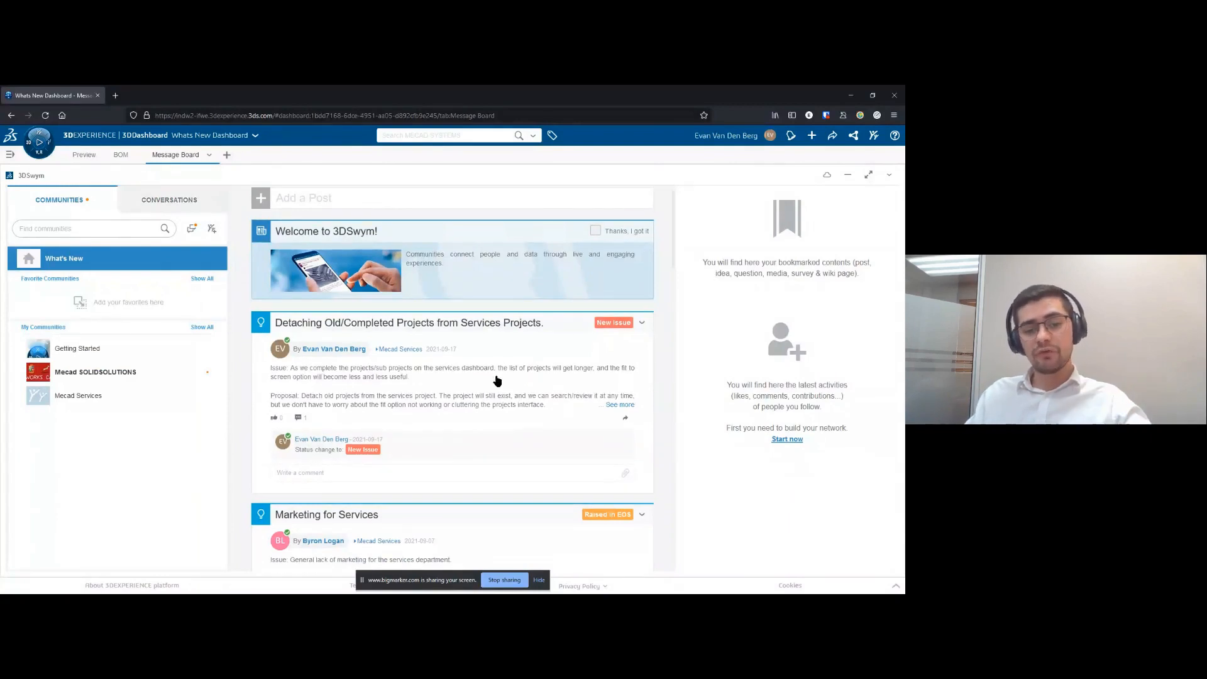
pyautogui.scroll(-3, 491, 390)
pyautogui.scroll(-4, 483, 399)
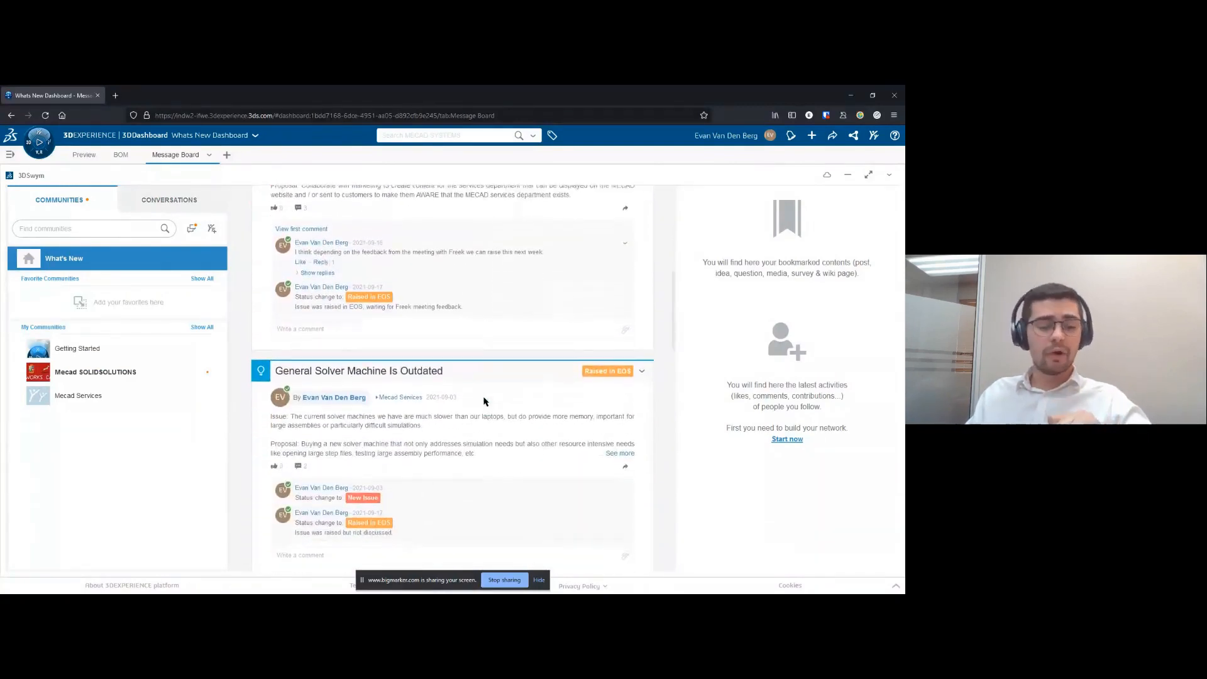
pyautogui.click(76, 359)
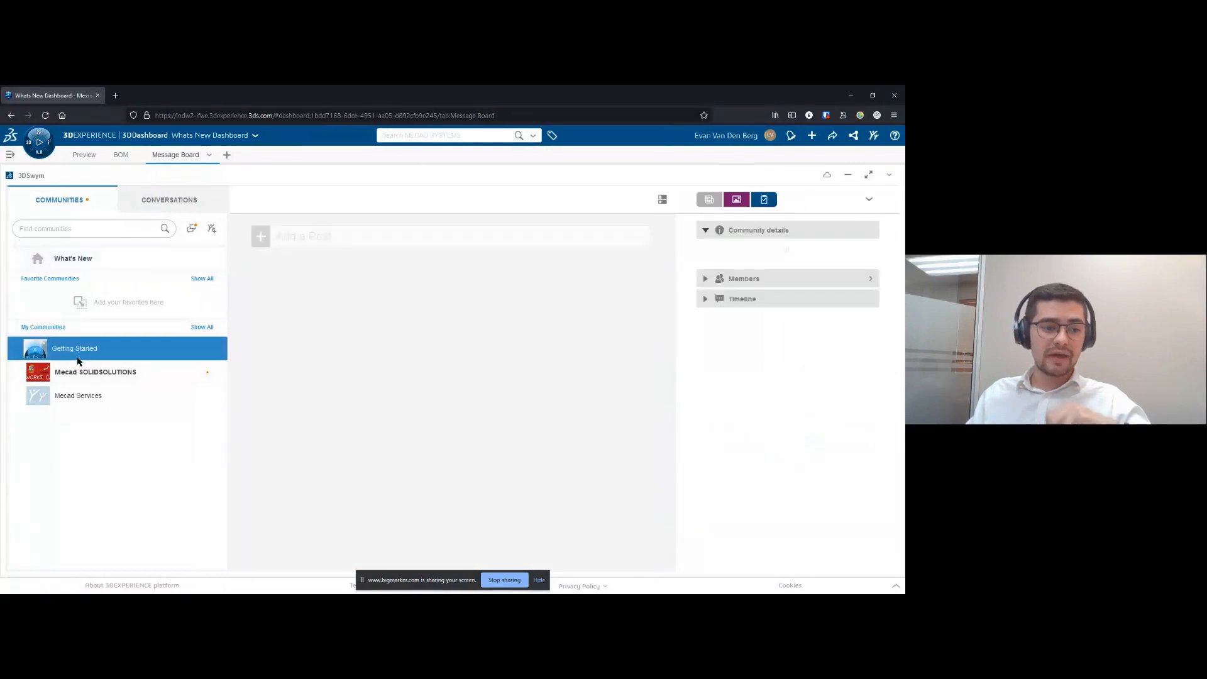
pyautogui.click(117, 373)
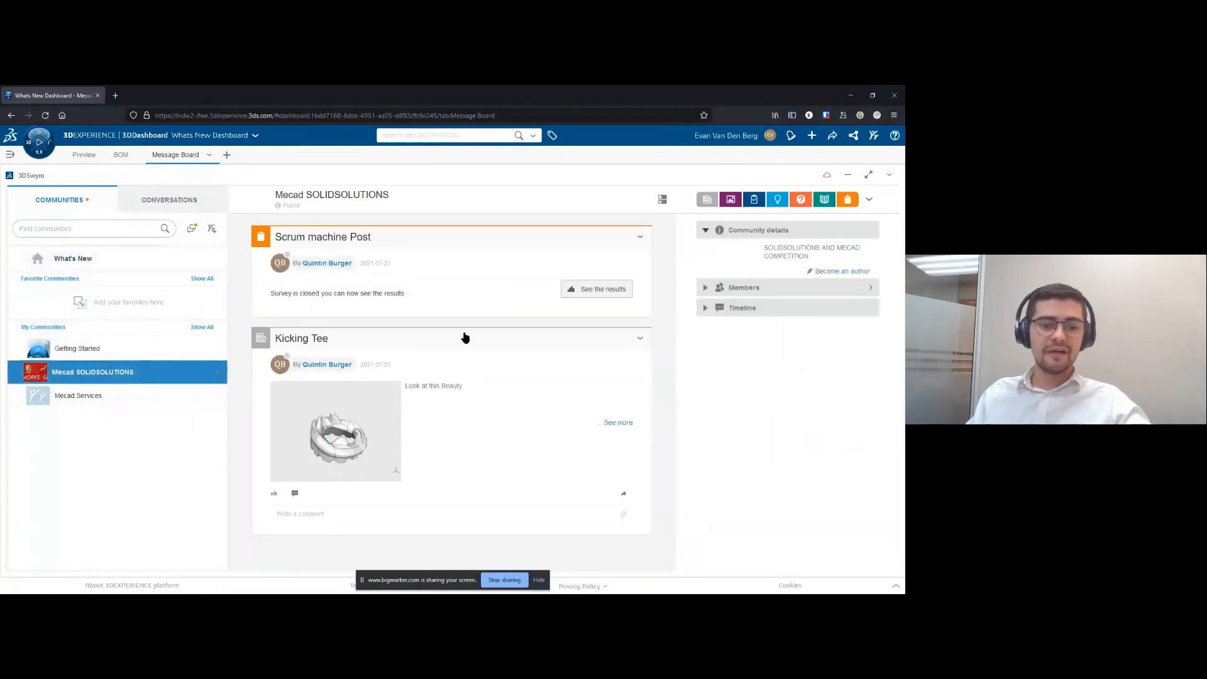
pyautogui.scroll(-1, 510, 419)
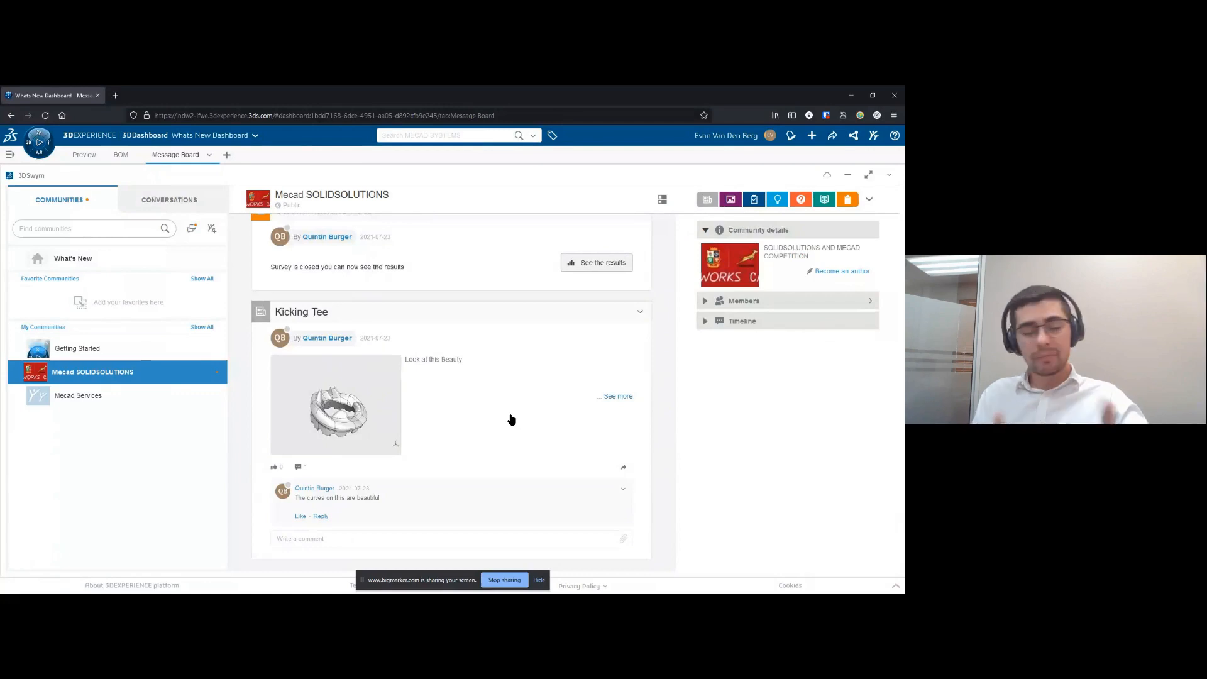
pyautogui.scroll(1, 490, 414)
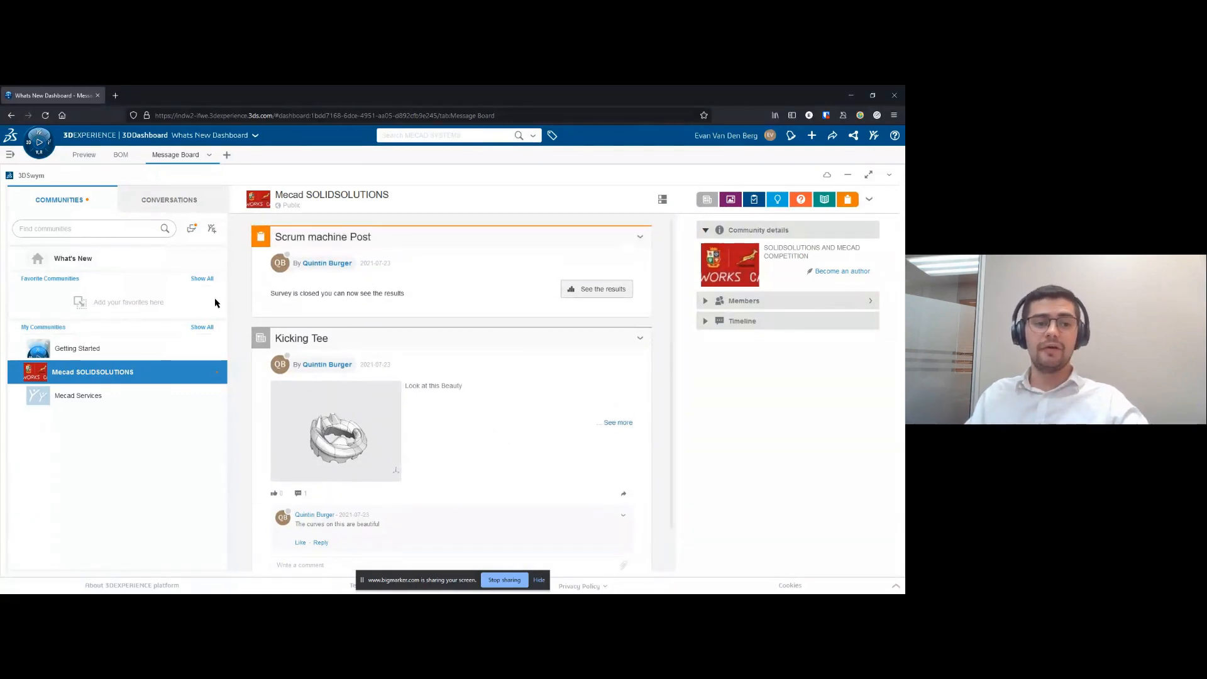
# - Start a new direct conversation with a colleague found by first name in the 3DSwym conversations
pyautogui.click(187, 200)
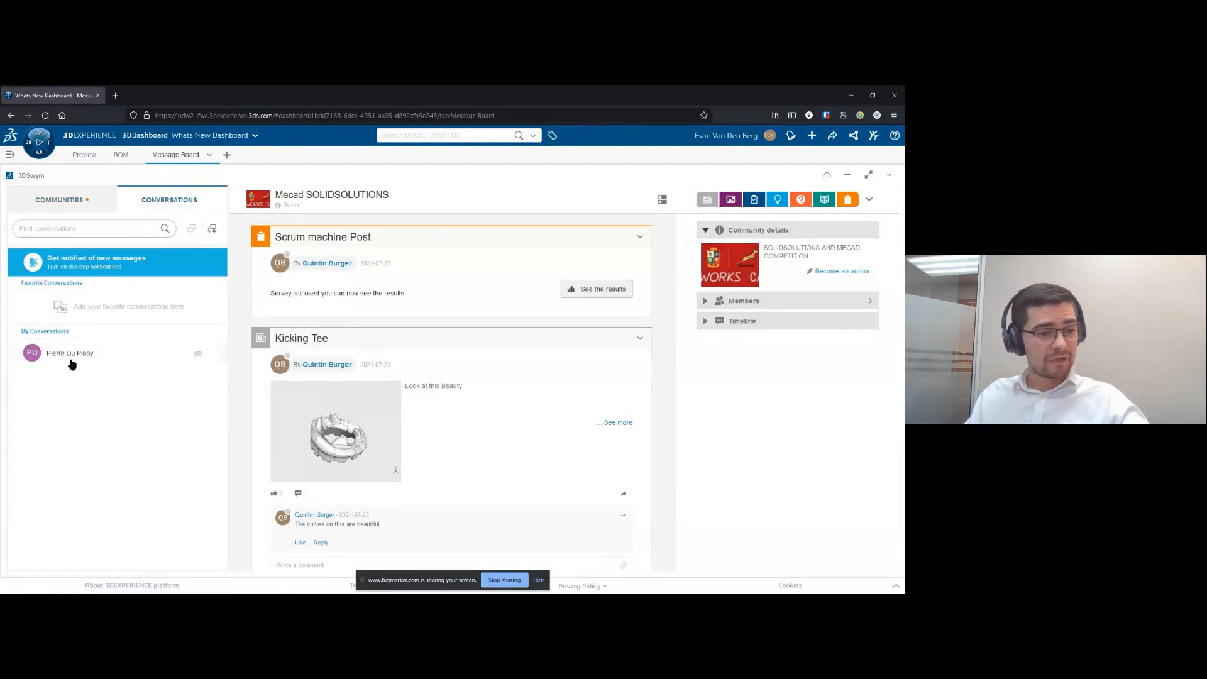
pyautogui.click(80, 357)
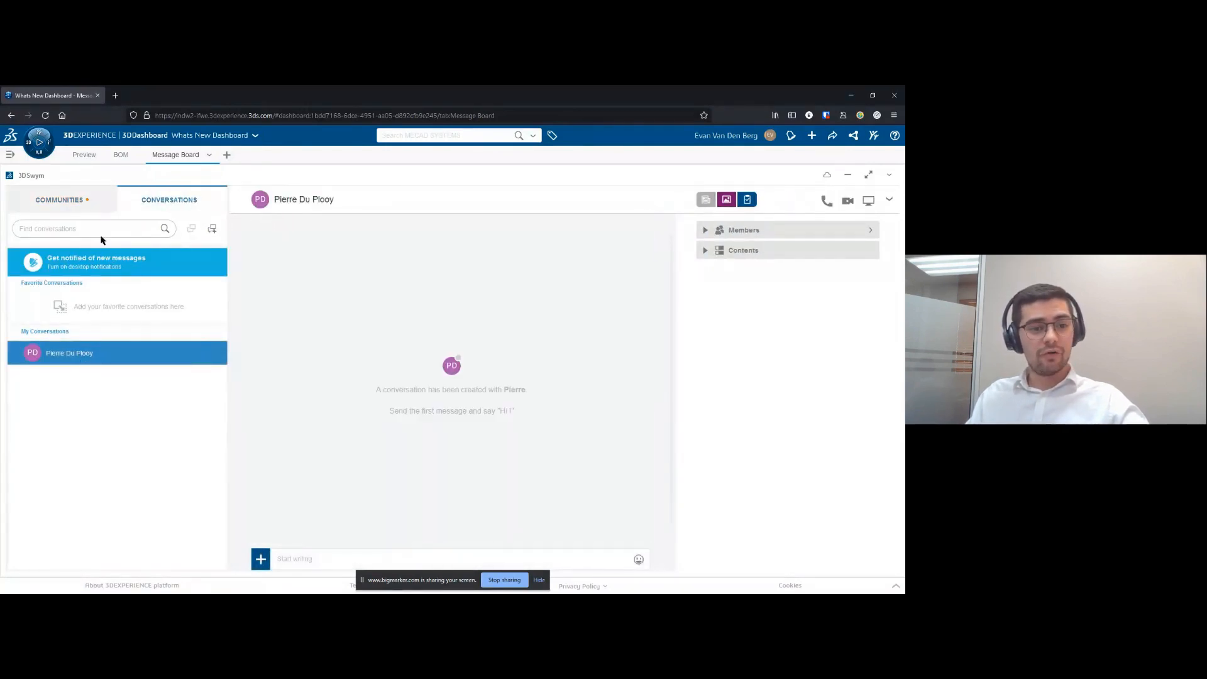
pyautogui.click(212, 229)
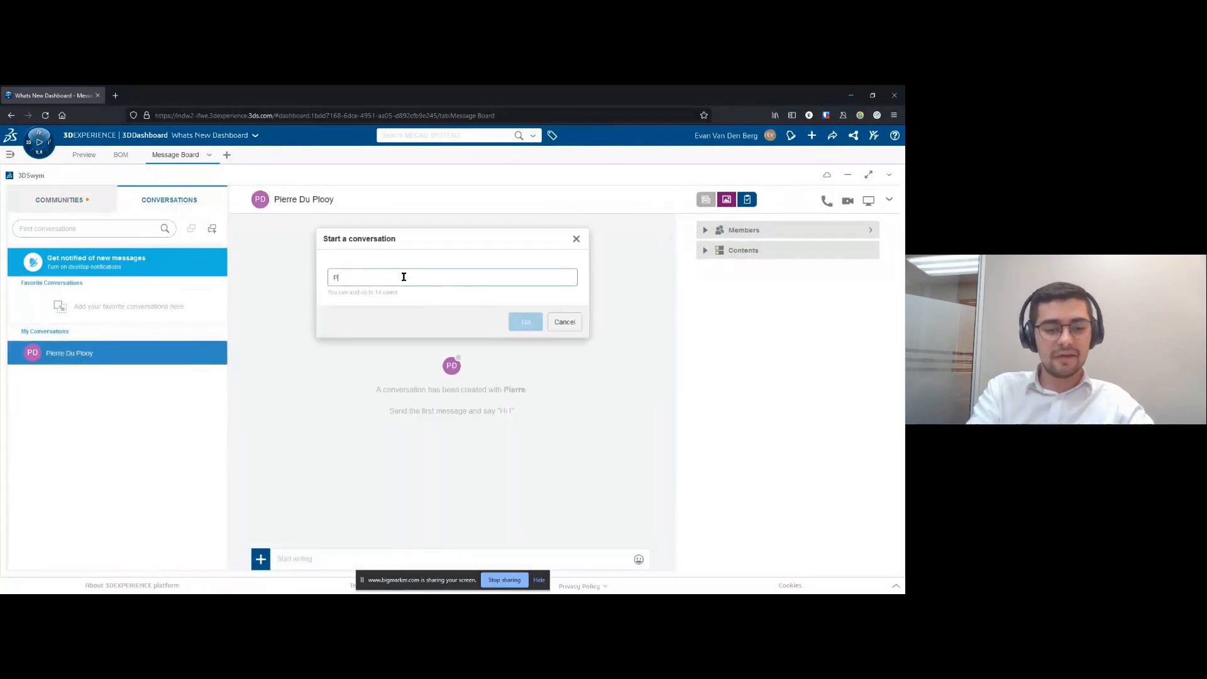
pyautogui.write('Pierre')
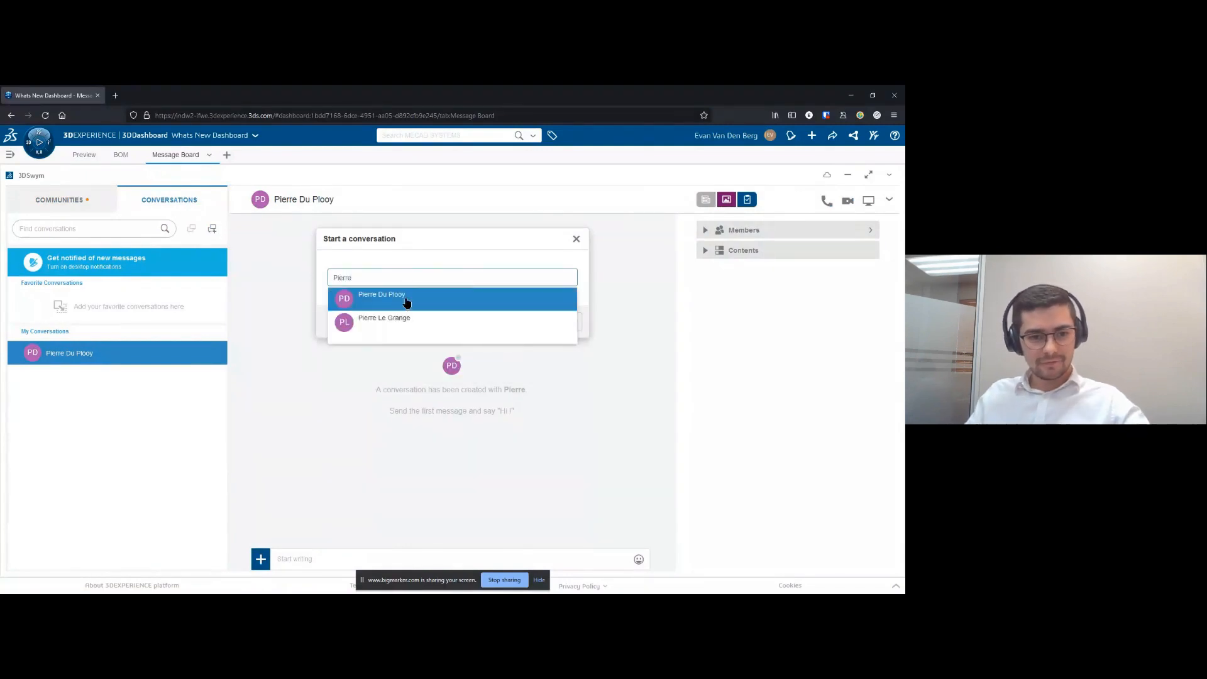
pyautogui.click(399, 321)
pyautogui.press('Return')
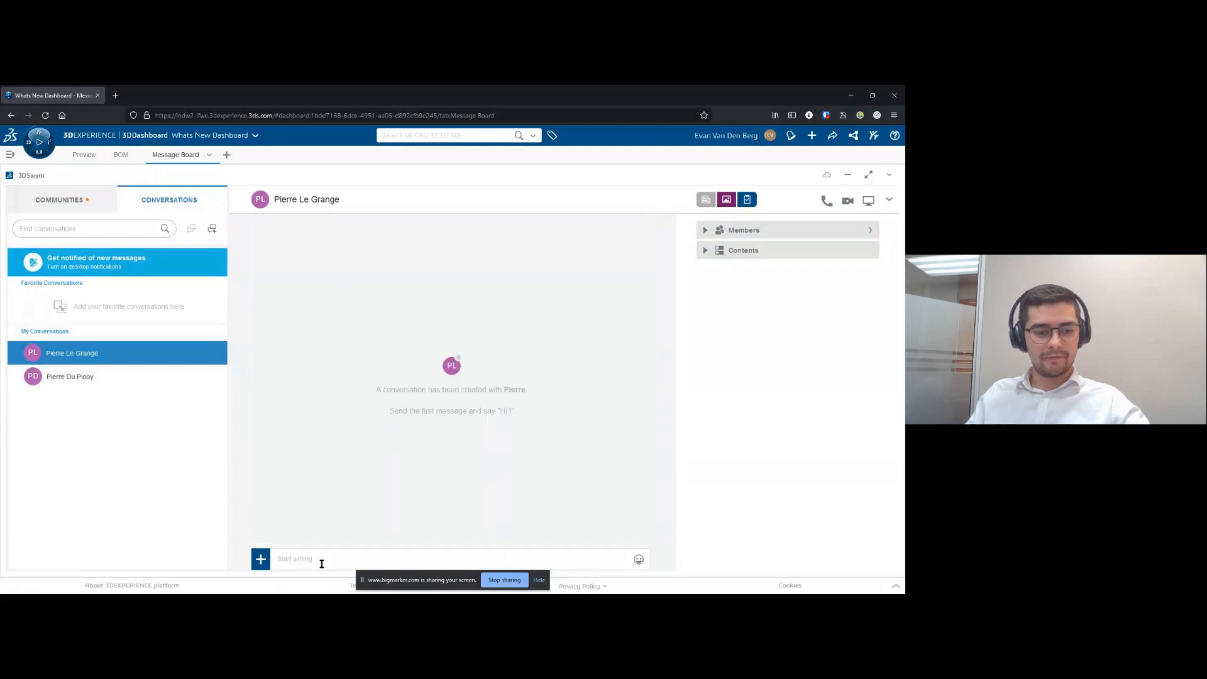
# - Send the message "Great PDM Whats New!" in the new conversation
pyautogui.write('Gr')
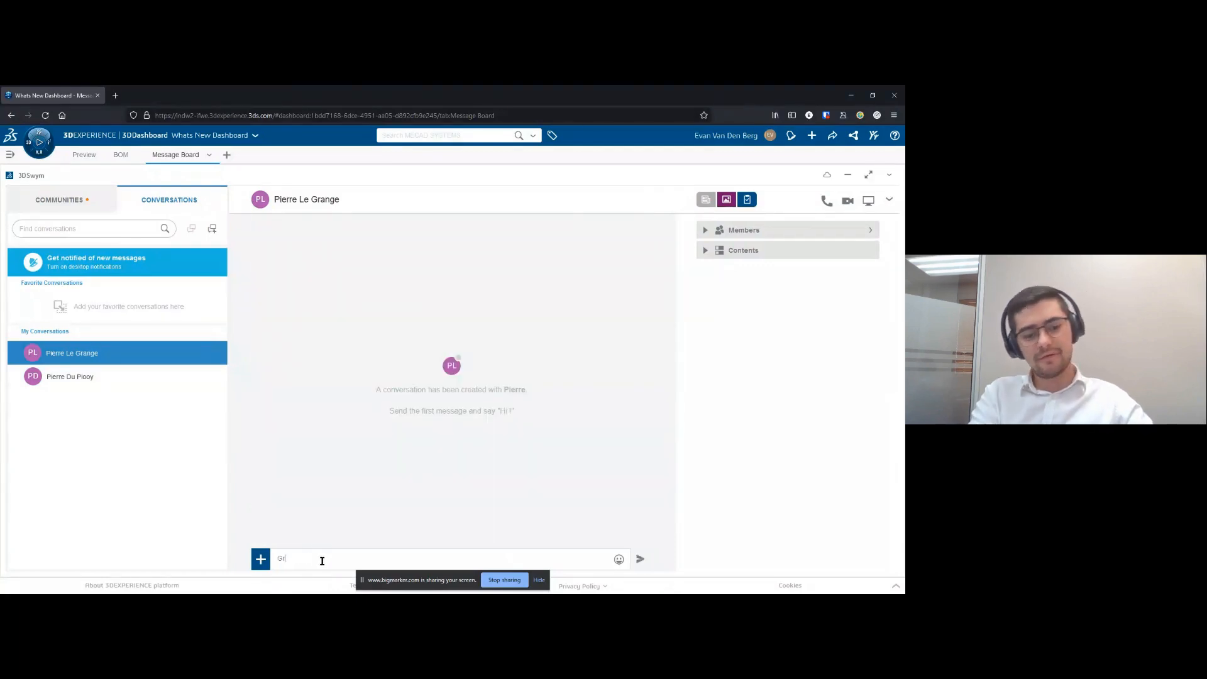
pyautogui.write('eat PDM Whats New!')
pyautogui.press('Return')
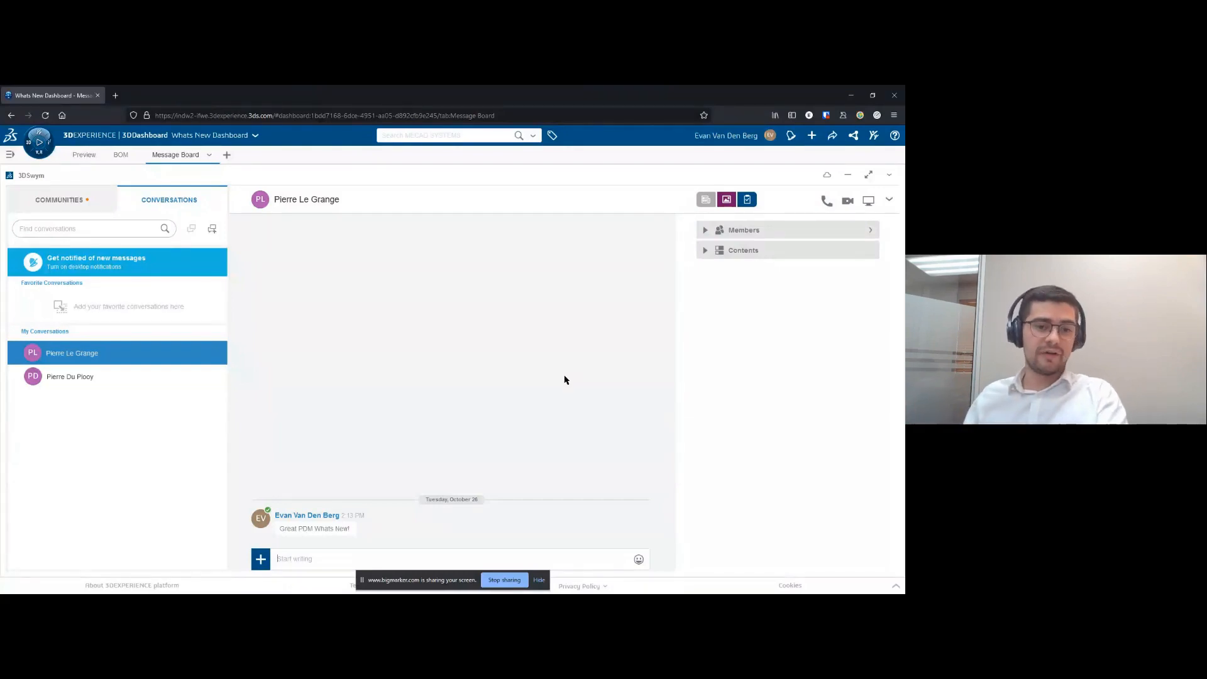
pyautogui.click(826, 202)
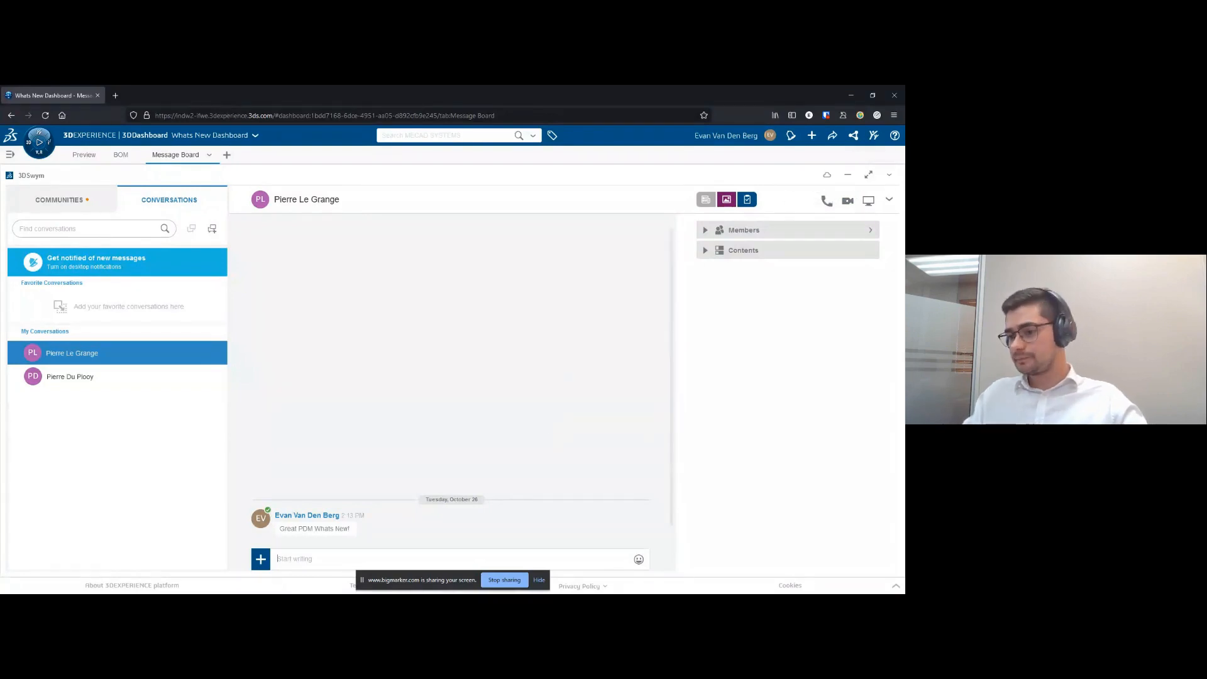
pyautogui.hotkey('alt', 'Tab')
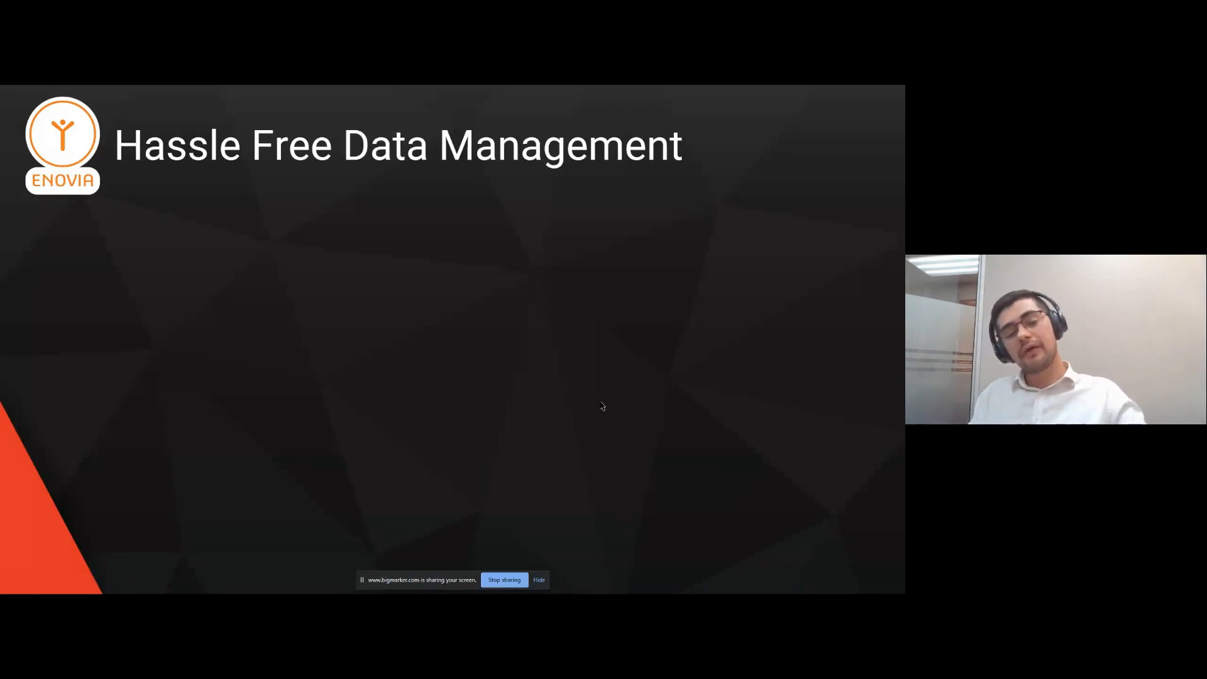
pyautogui.press('Right')
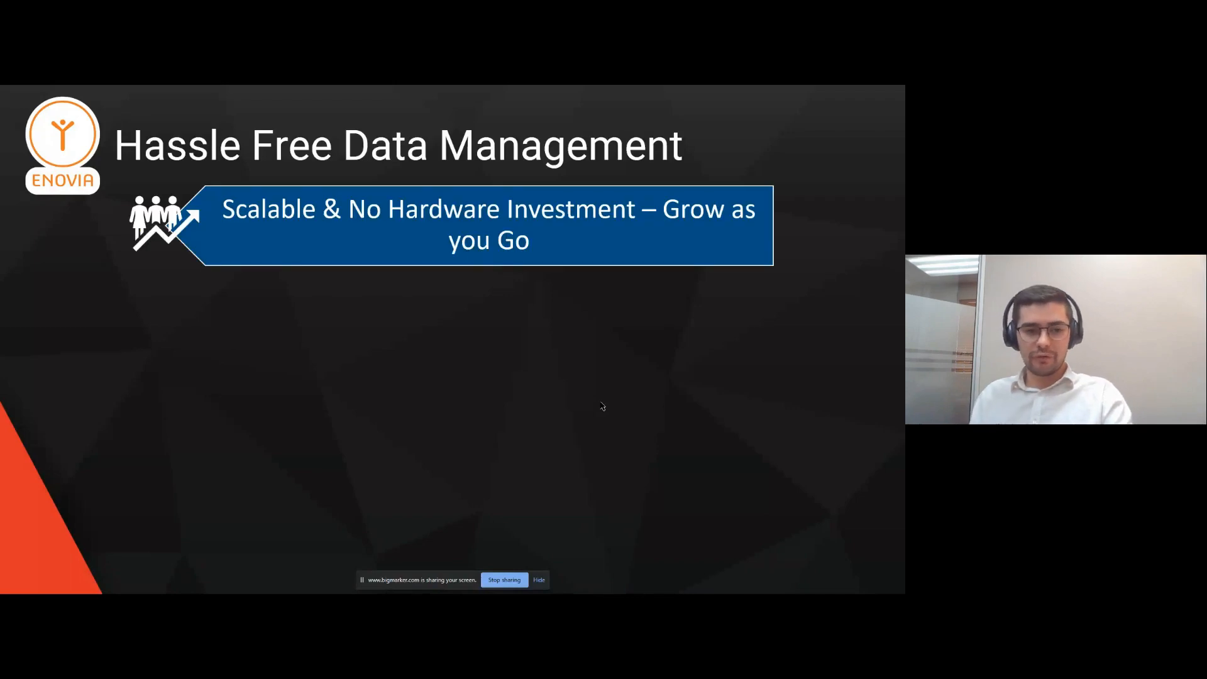